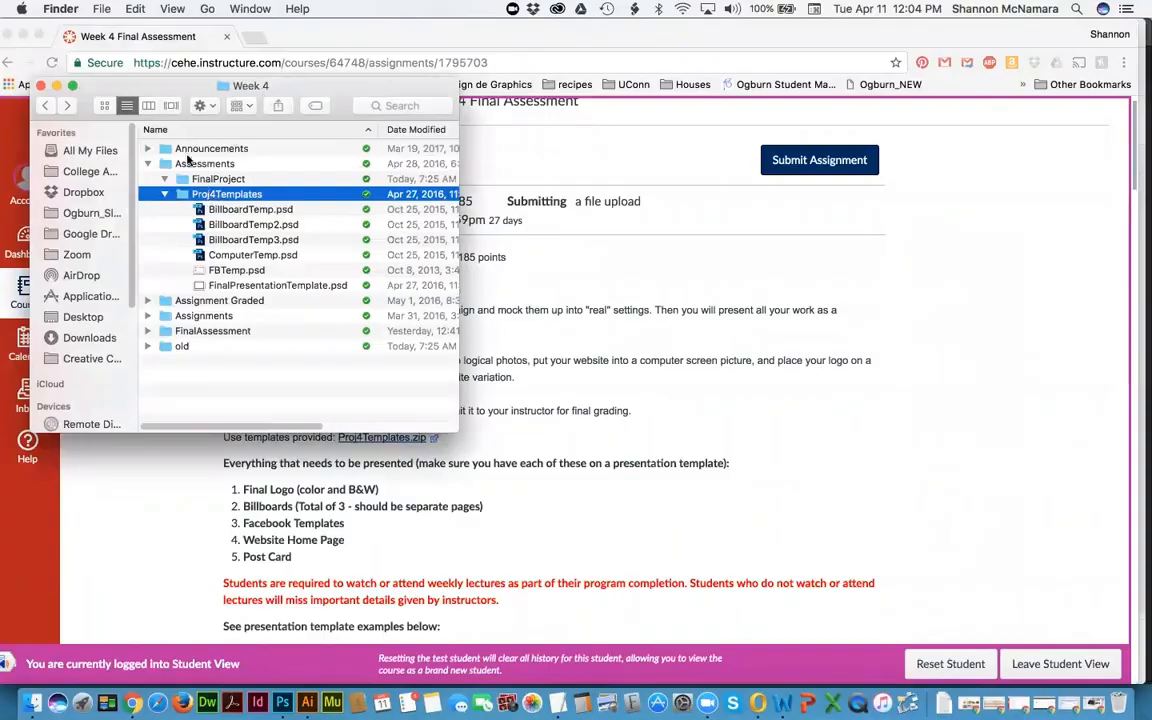
{"action": "left_click", "coordinate": [192, 164]}
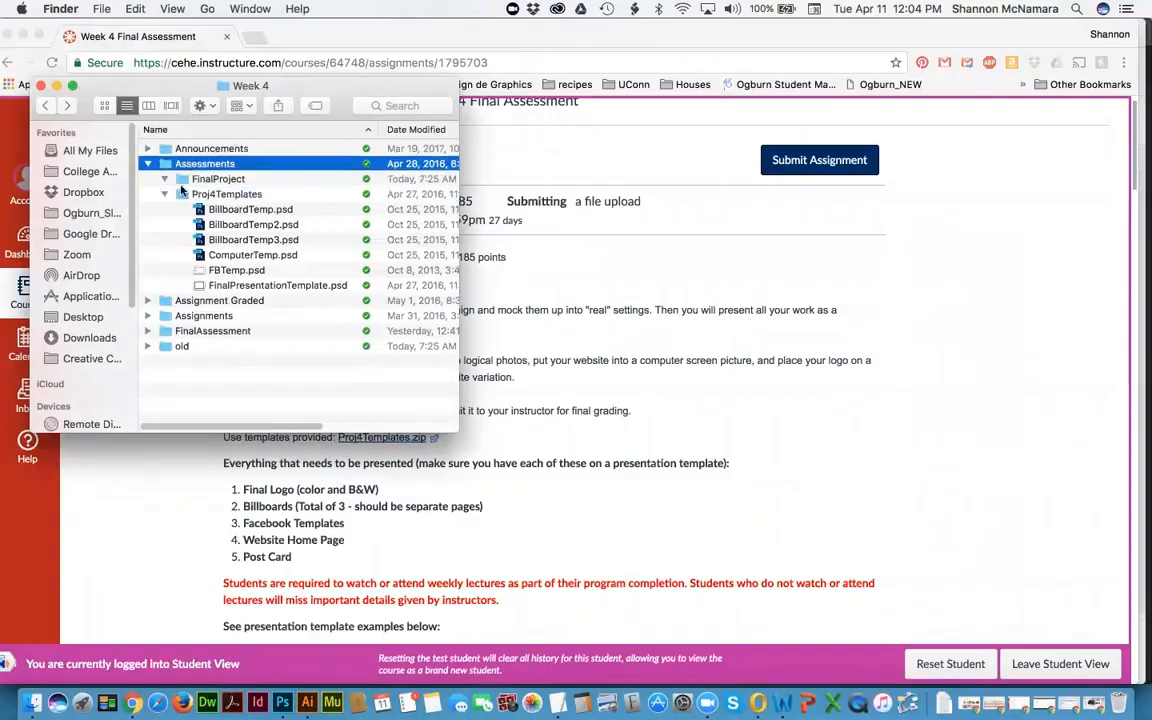
{"action": "left_click", "coordinate": [205, 194]}
{"action": "left_click", "coordinate": [233, 211]}
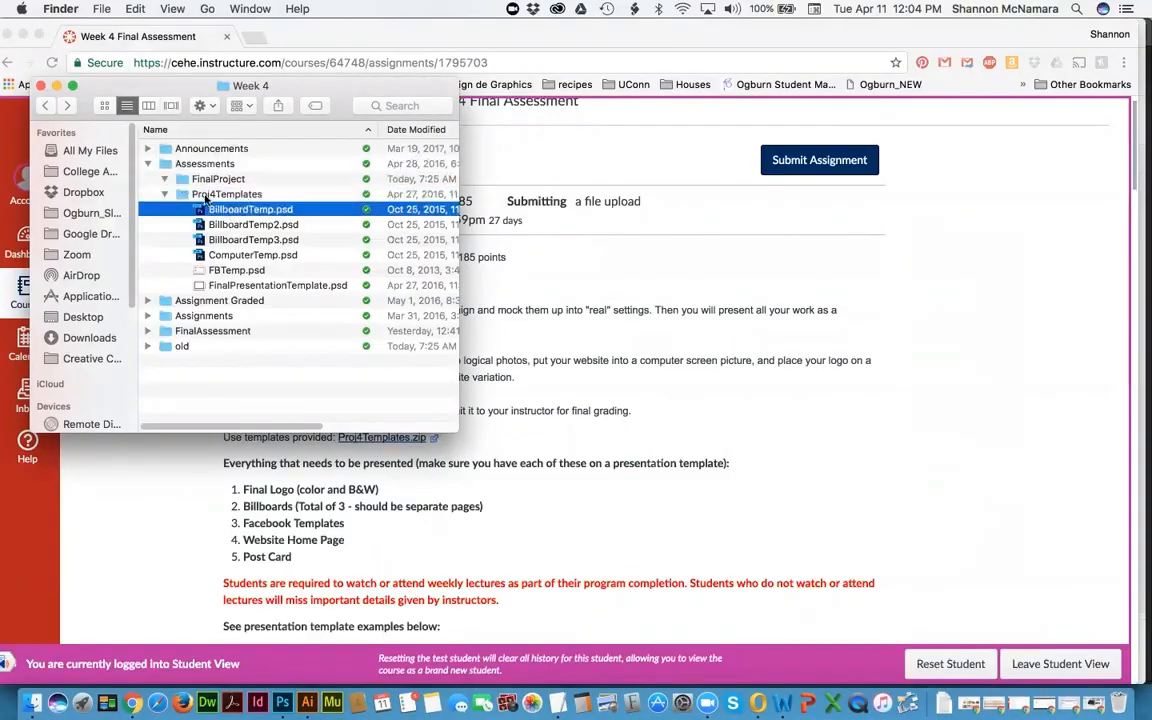
{"action": "left_click", "coordinate": [205, 196]}
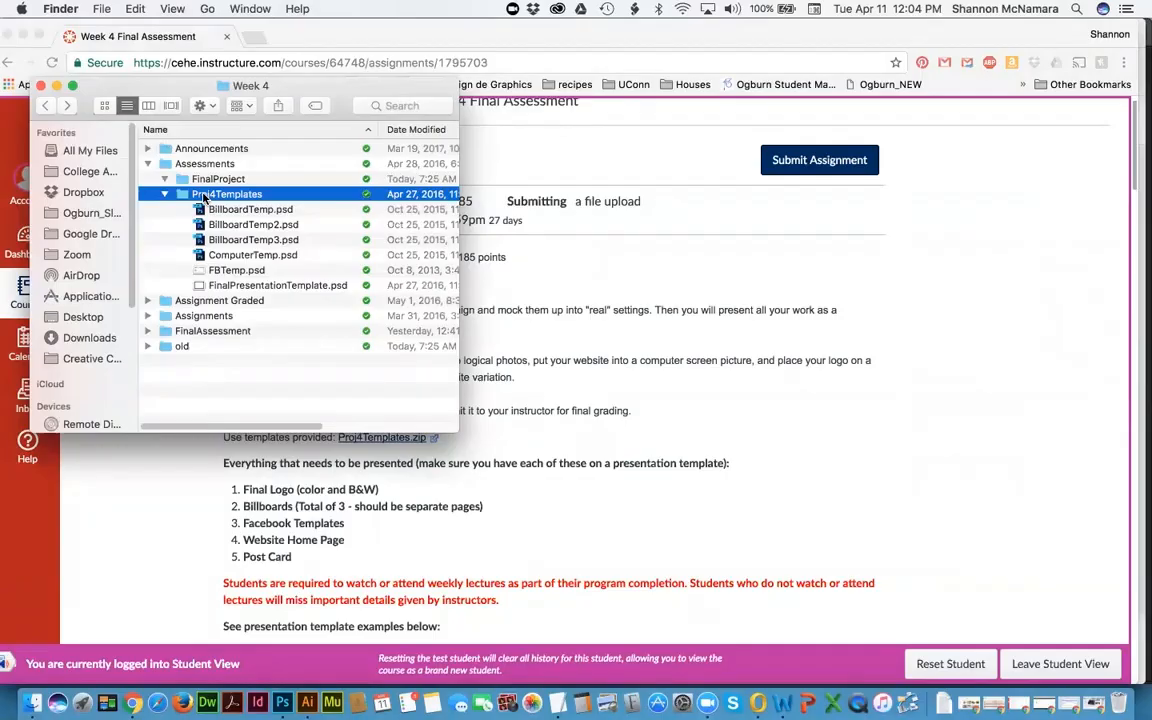
{"action": "left_click", "coordinate": [224, 208]}
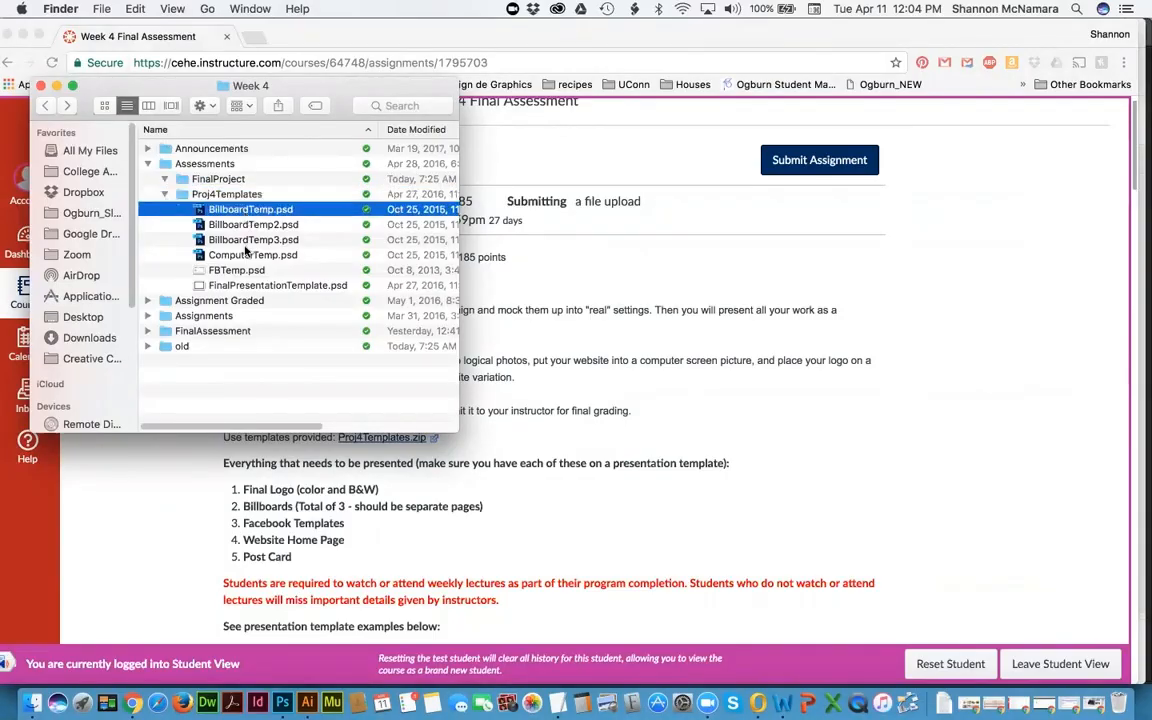
{"action": "left_click", "coordinate": [243, 241]}
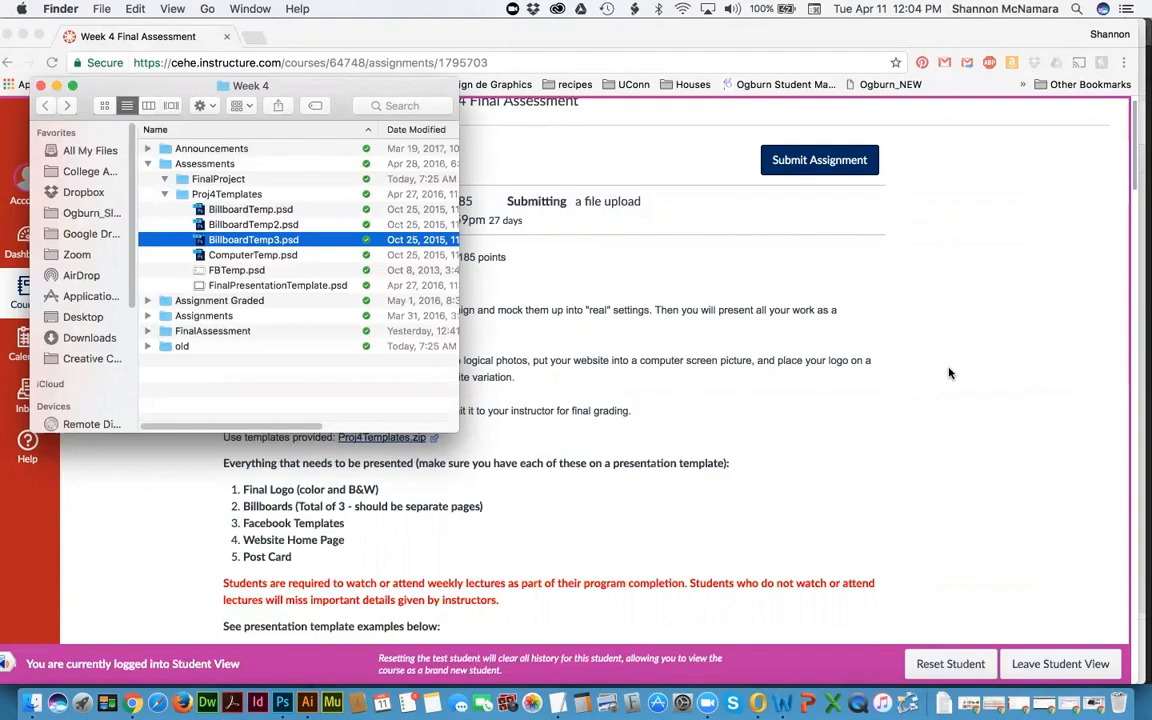
{"action": "left_click", "coordinate": [228, 180]}
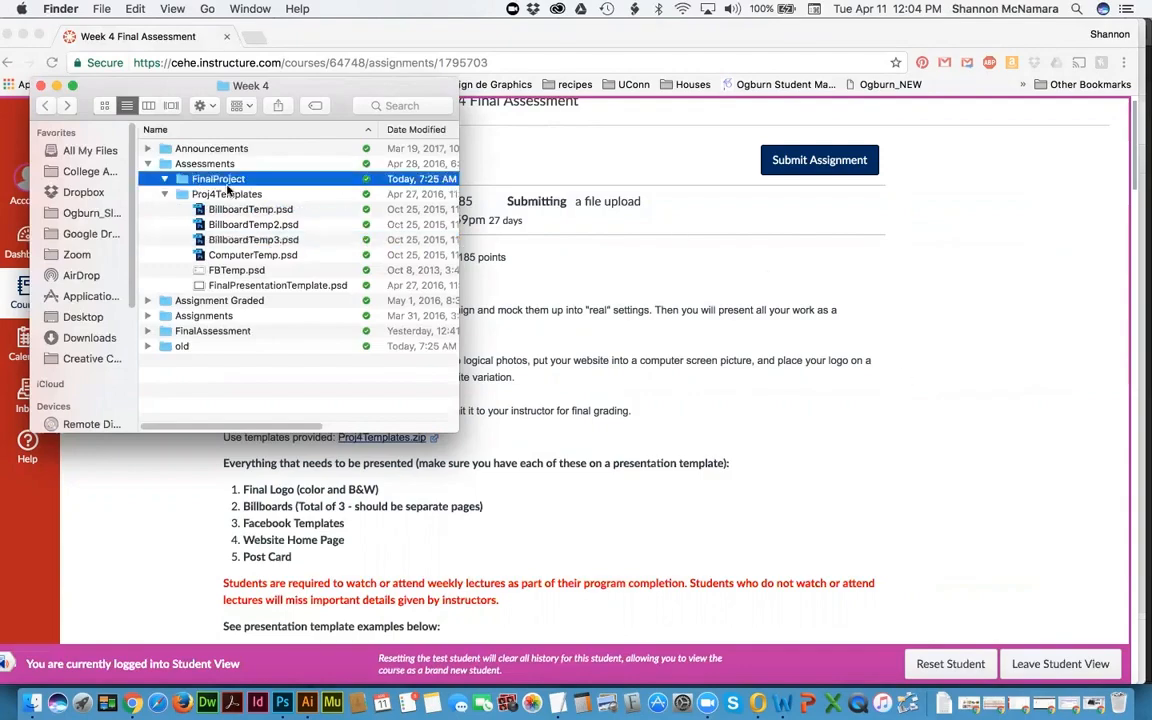
{"action": "left_click", "coordinate": [237, 210]}
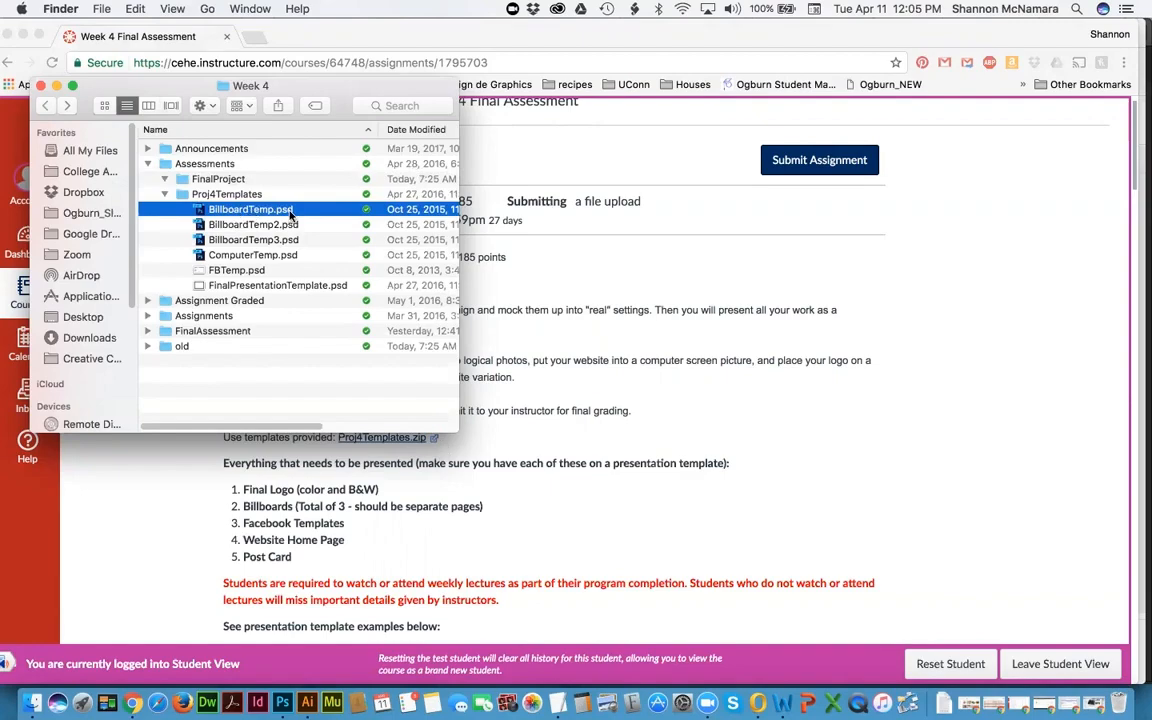
{"action": "left_click", "coordinate": [299, 381]}
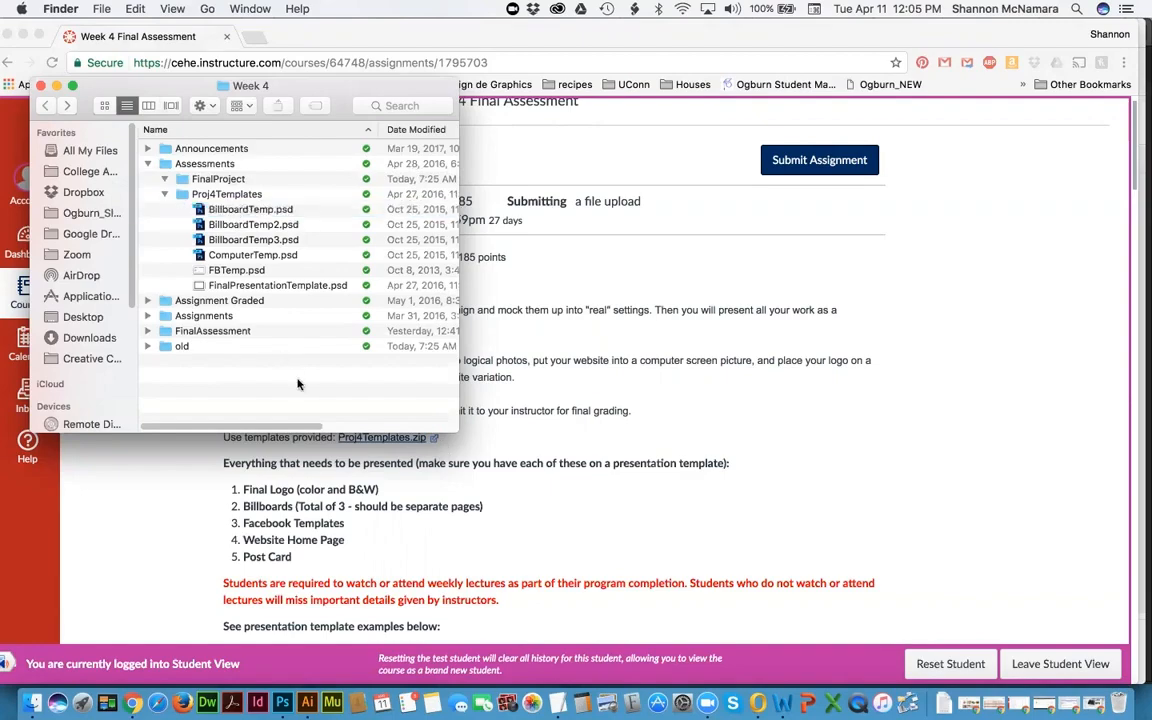
Step: Open a second Finder window beside Week 4 and browse to College America > Mod 3 > DES 245 - Advertising > Week 2
{"action": "key", "text": "super+n"}
{"action": "left_click_drag", "start_coordinate": [436, 103], "coordinate": [630, 81]}
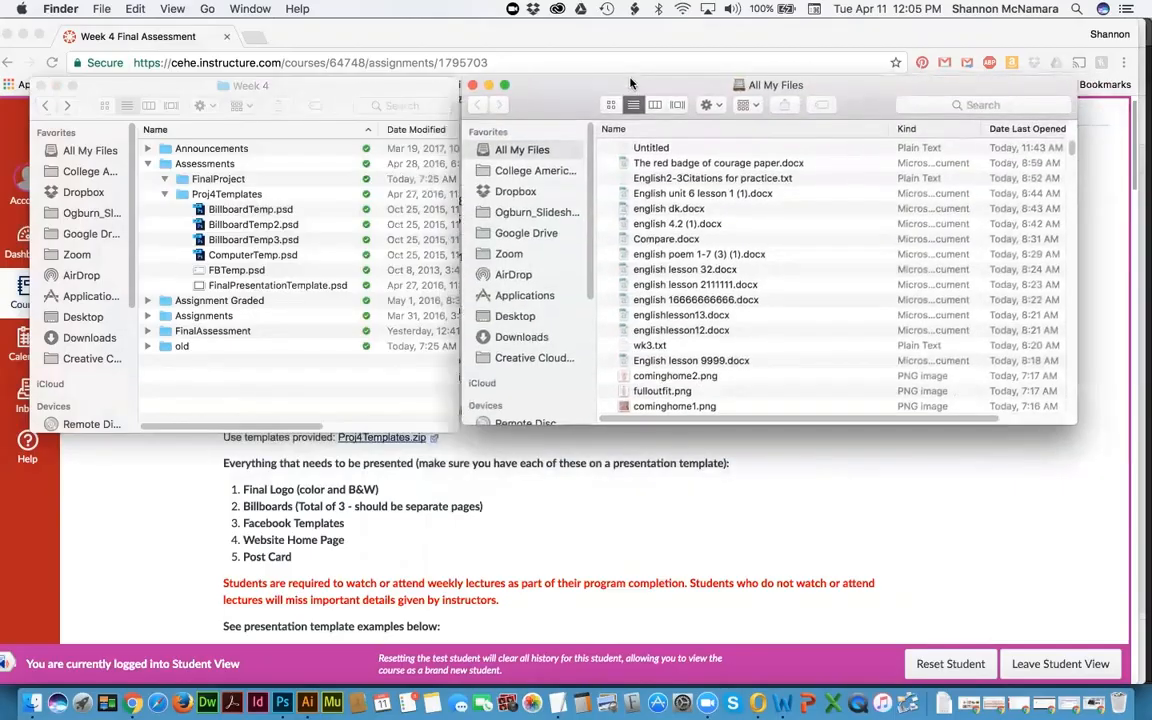
{"action": "left_click_drag", "start_coordinate": [1075, 424], "coordinate": [984, 450]}
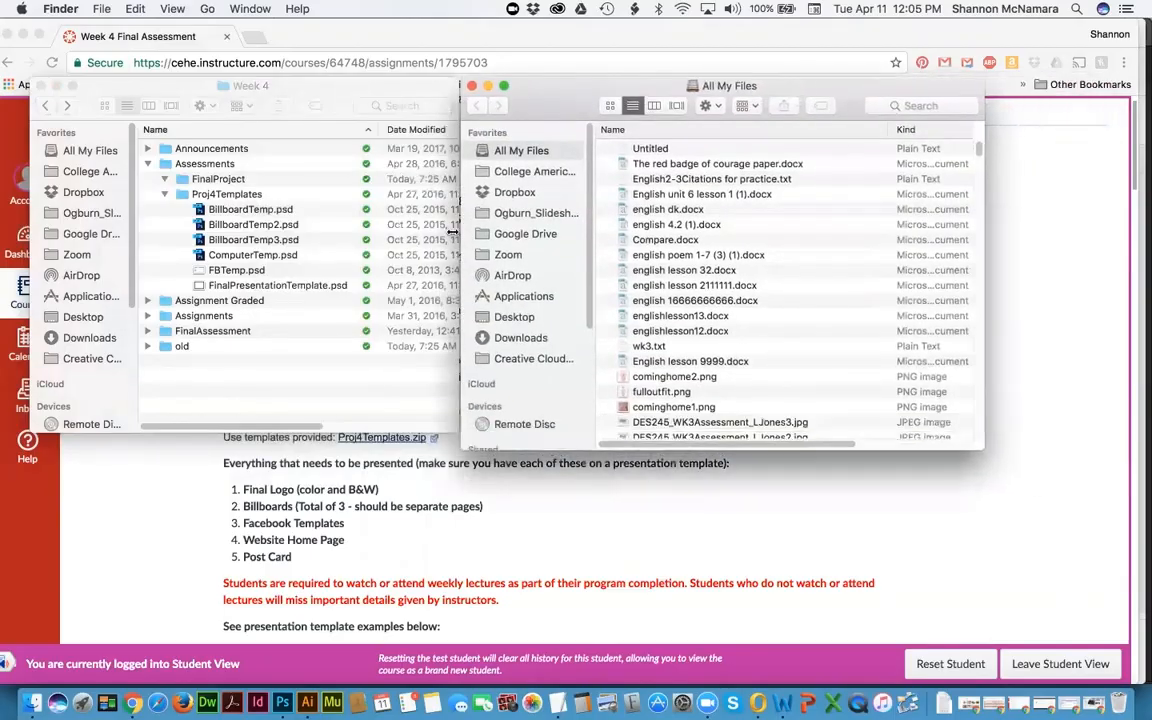
{"action": "left_click", "coordinate": [521, 173]}
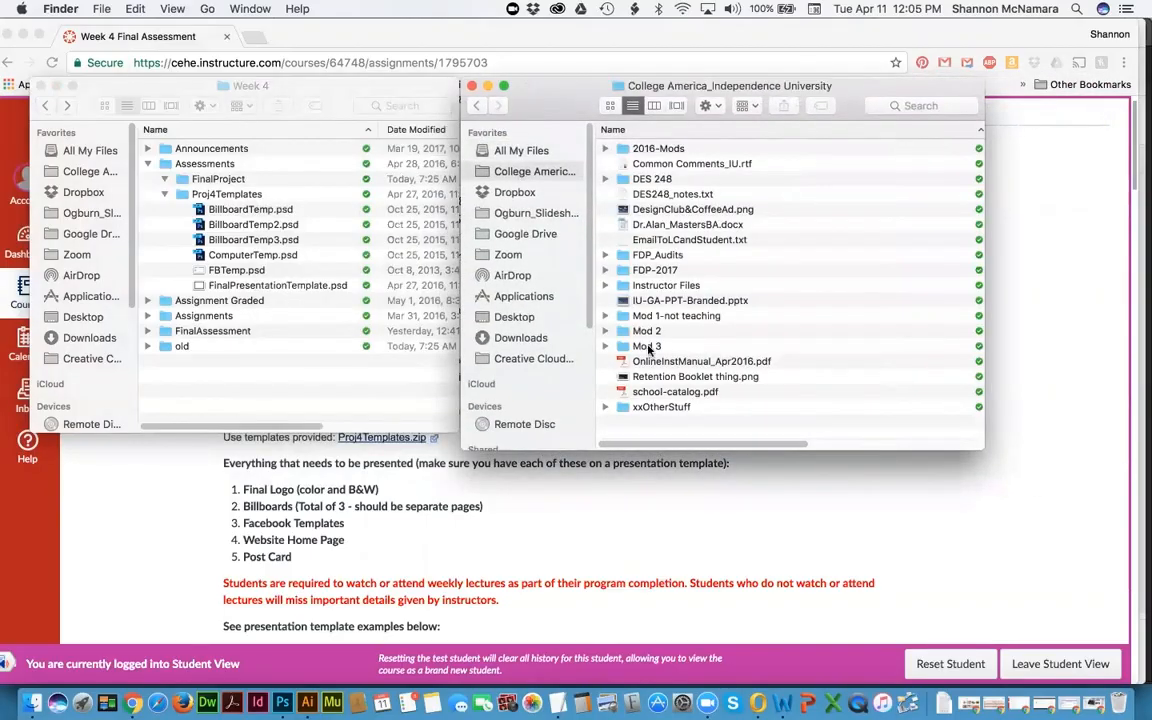
{"action": "left_click", "coordinate": [650, 346]}
{"action": "double_click", "coordinate": [655, 346]}
{"action": "double_click", "coordinate": [655, 164]}
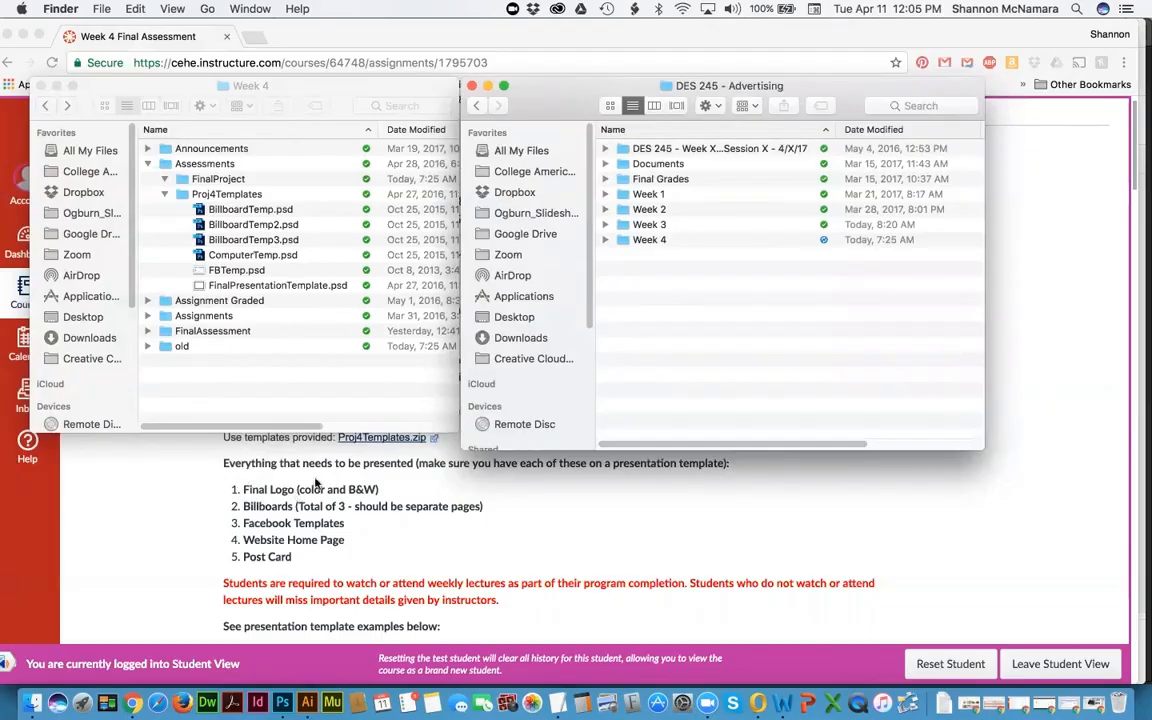
{"action": "double_click", "coordinate": [650, 210]}
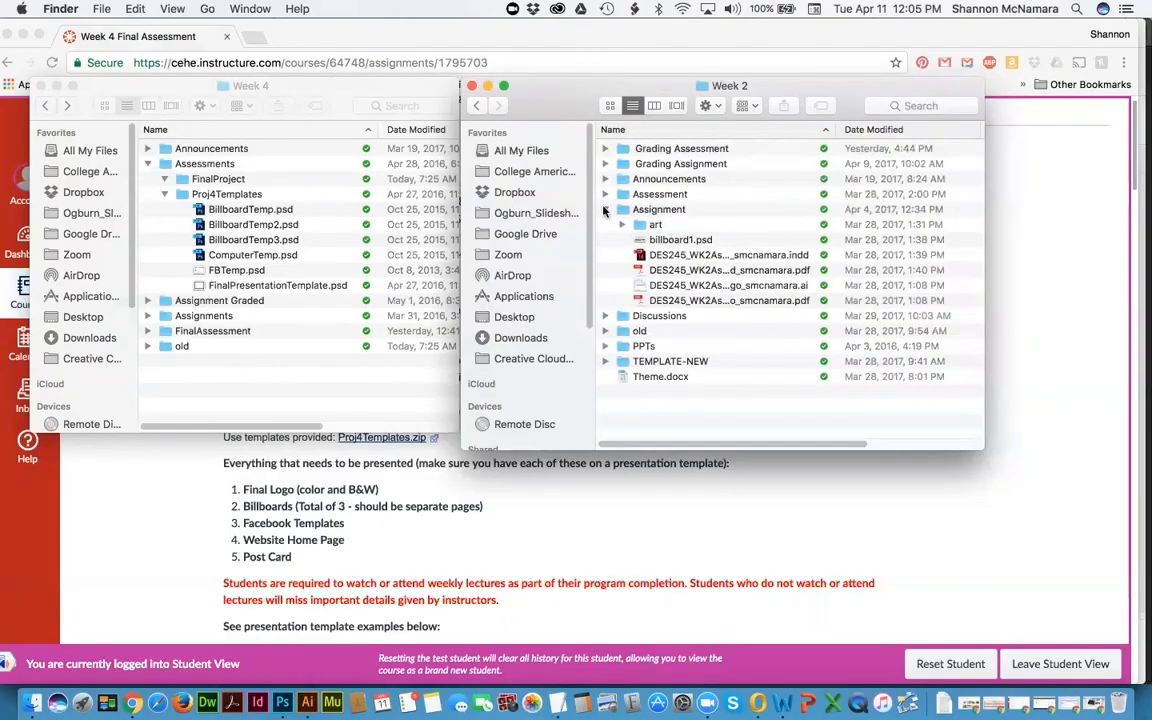
Step: Quick Look the billboard and Westport logo PDFs, then select the logo .ai file
{"action": "left_click", "coordinate": [676, 269]}
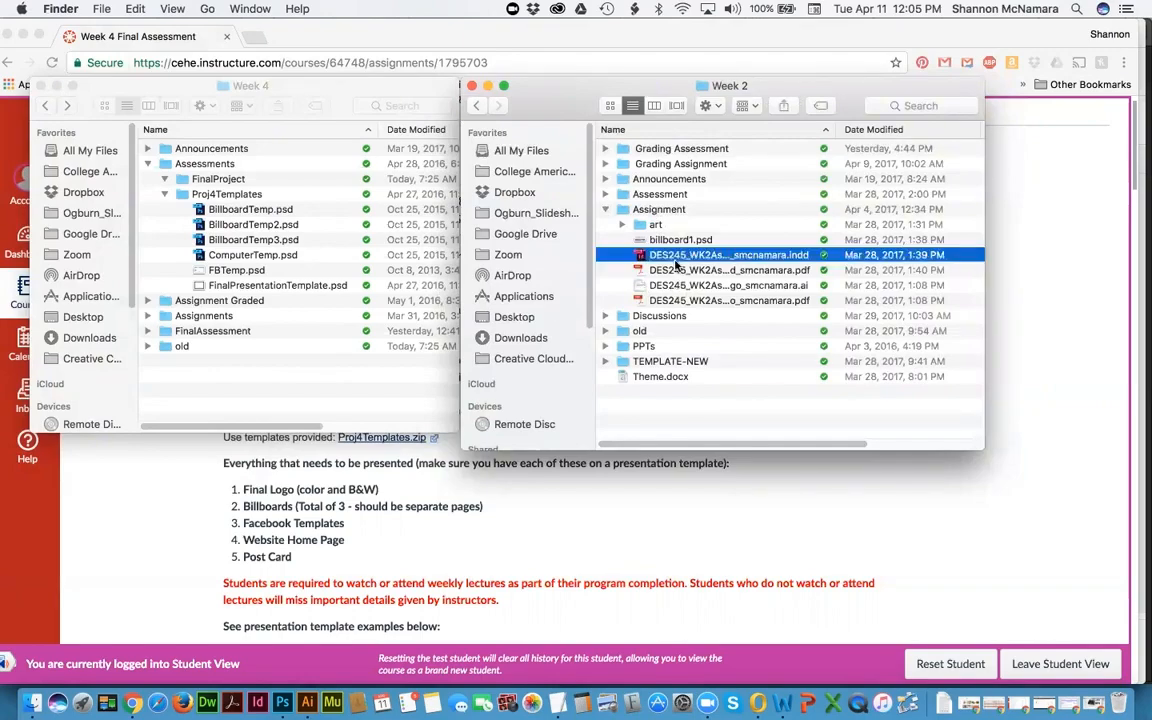
{"action": "key", "text": "space"}
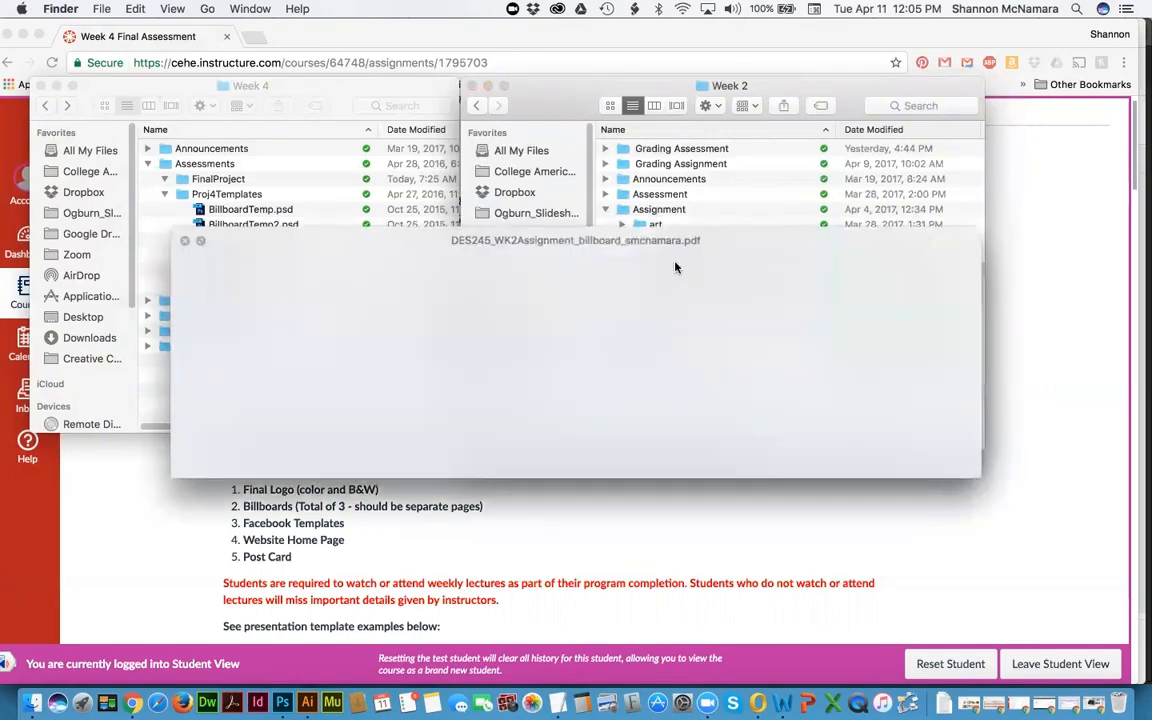
{"action": "key", "text": "space"}
{"action": "key", "text": "Down"}
{"action": "key", "text": "Down"}
{"action": "key", "text": "space"}
{"action": "key", "text": "space"}
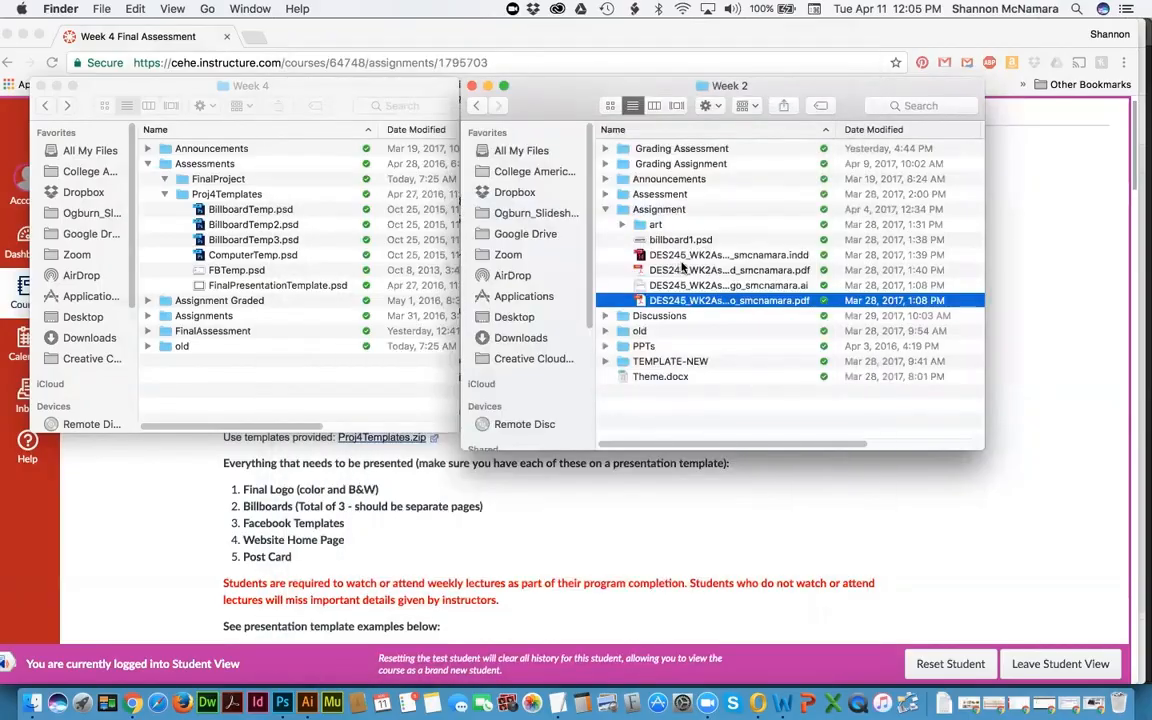
{"action": "left_click", "coordinate": [746, 287]}
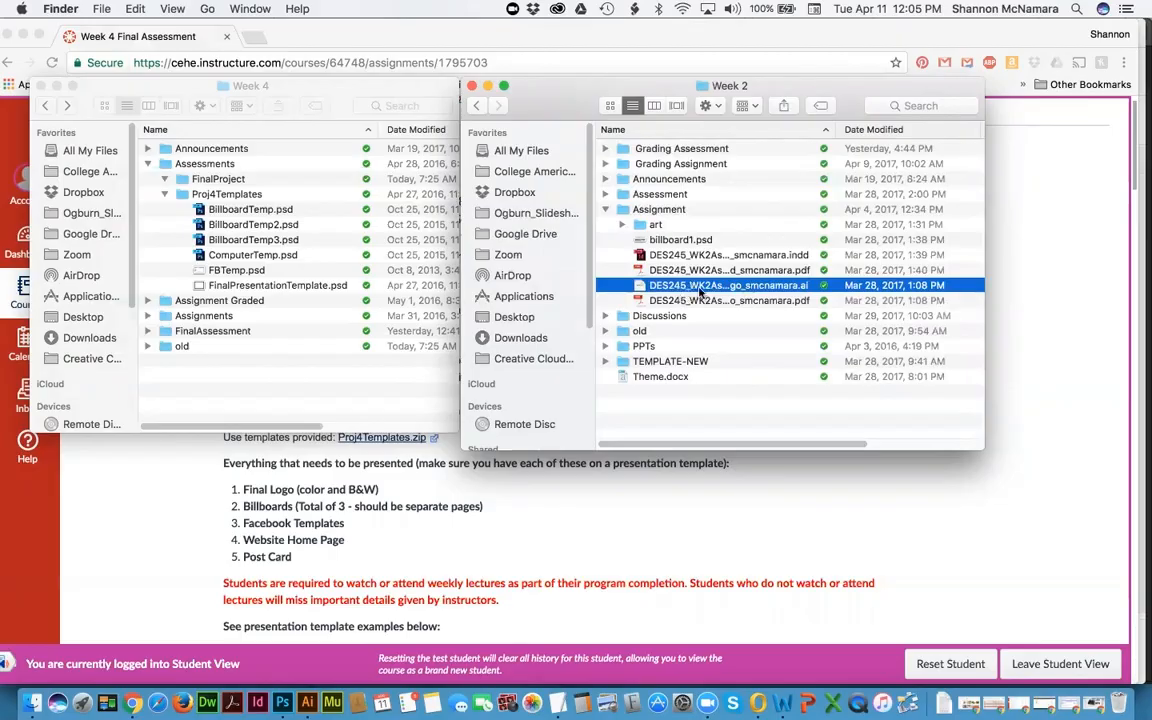
{"action": "left_click", "coordinate": [689, 287]}
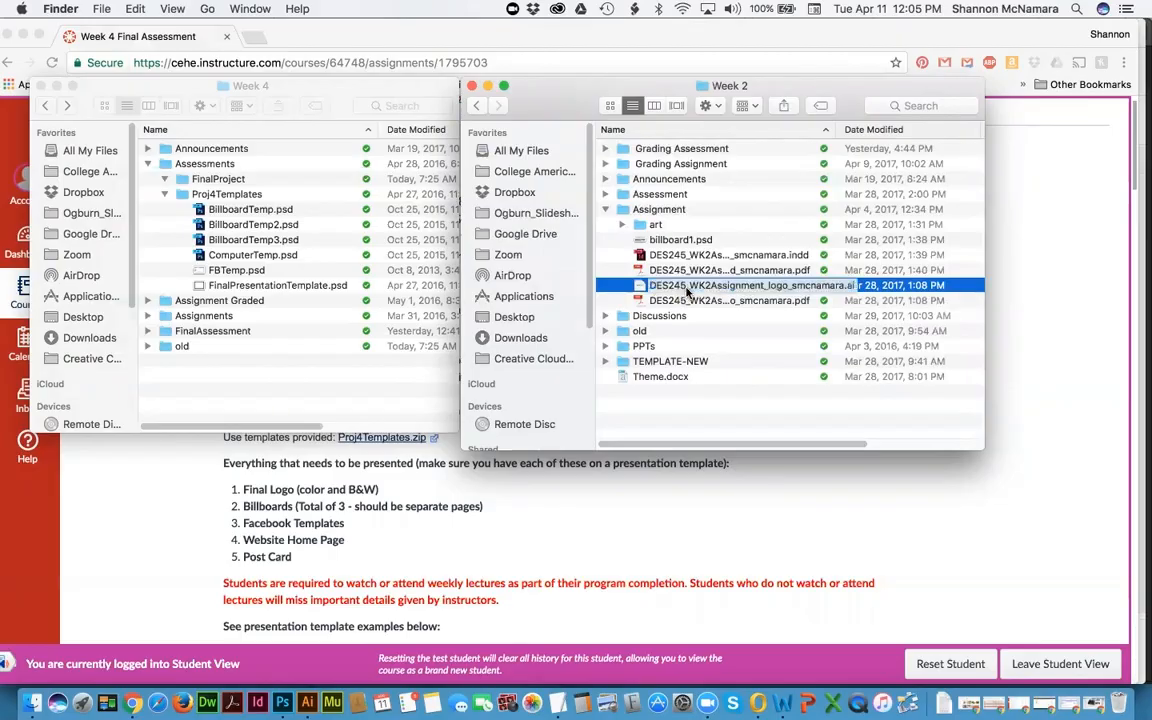
Step: Exit renaming so the Week 2 logo .ai file keeps its original name
{"action": "key", "text": "Return"}
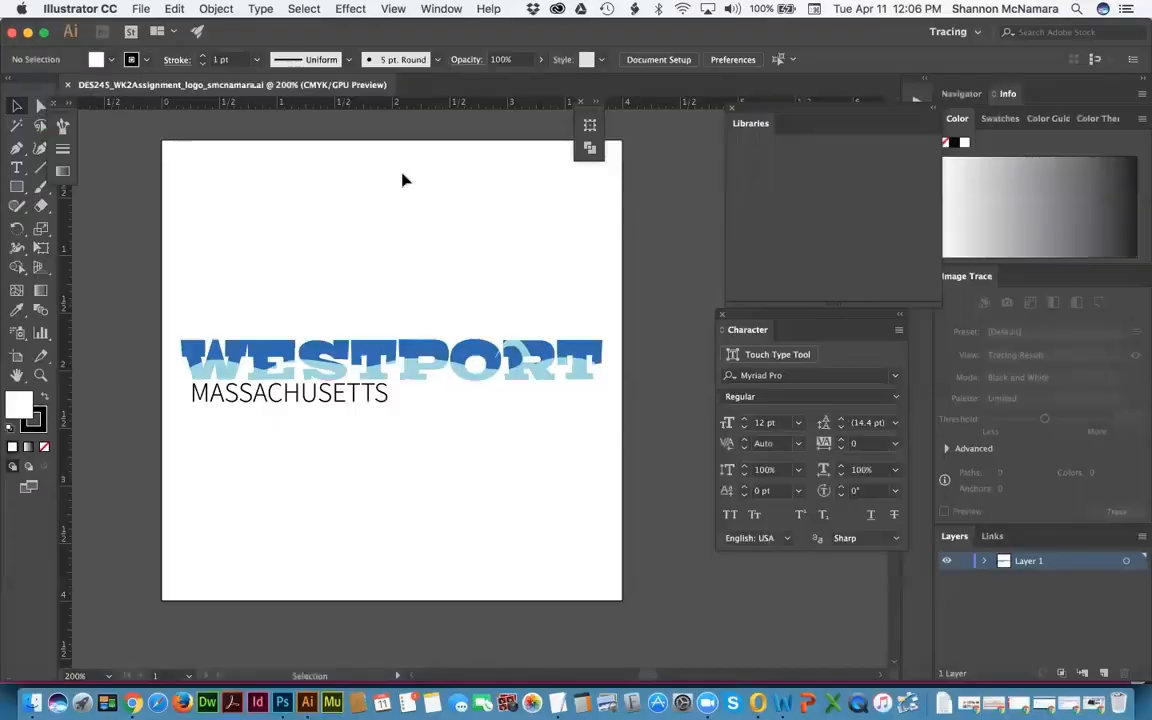
Step: In Save As, navigate to DES 245 - Advertising > Week 4 > Assessments > FinalProject
{"action": "left_click", "coordinate": [140, 9]}
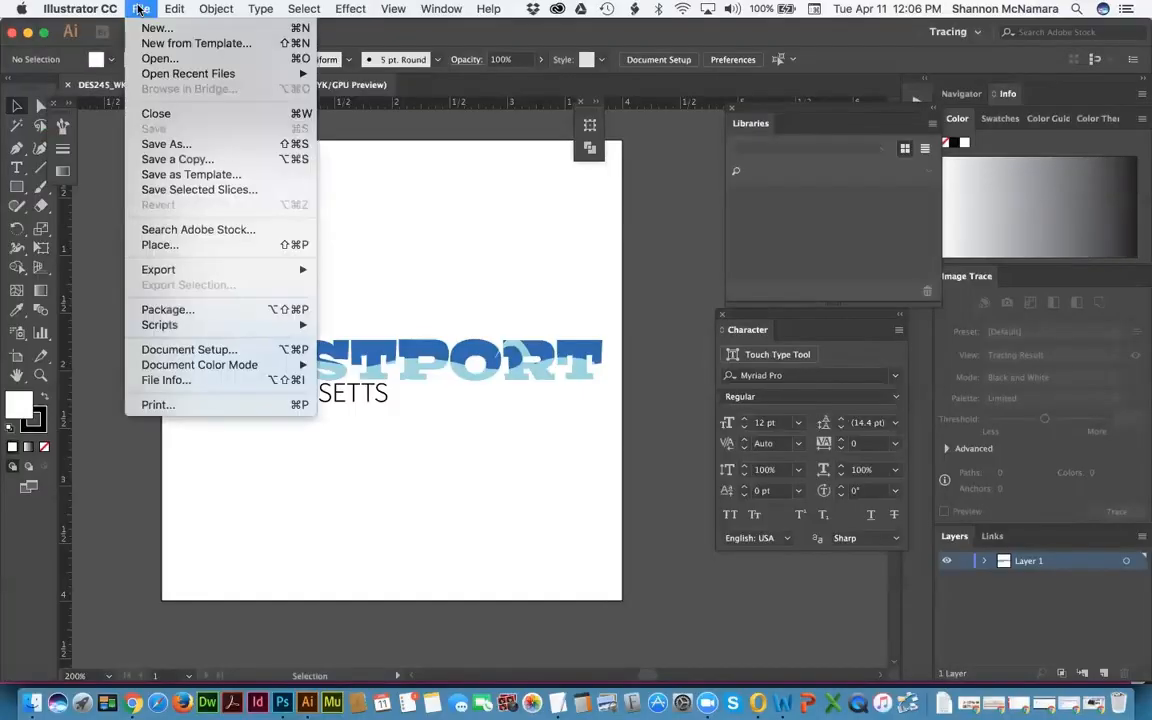
{"action": "left_click", "coordinate": [168, 146]}
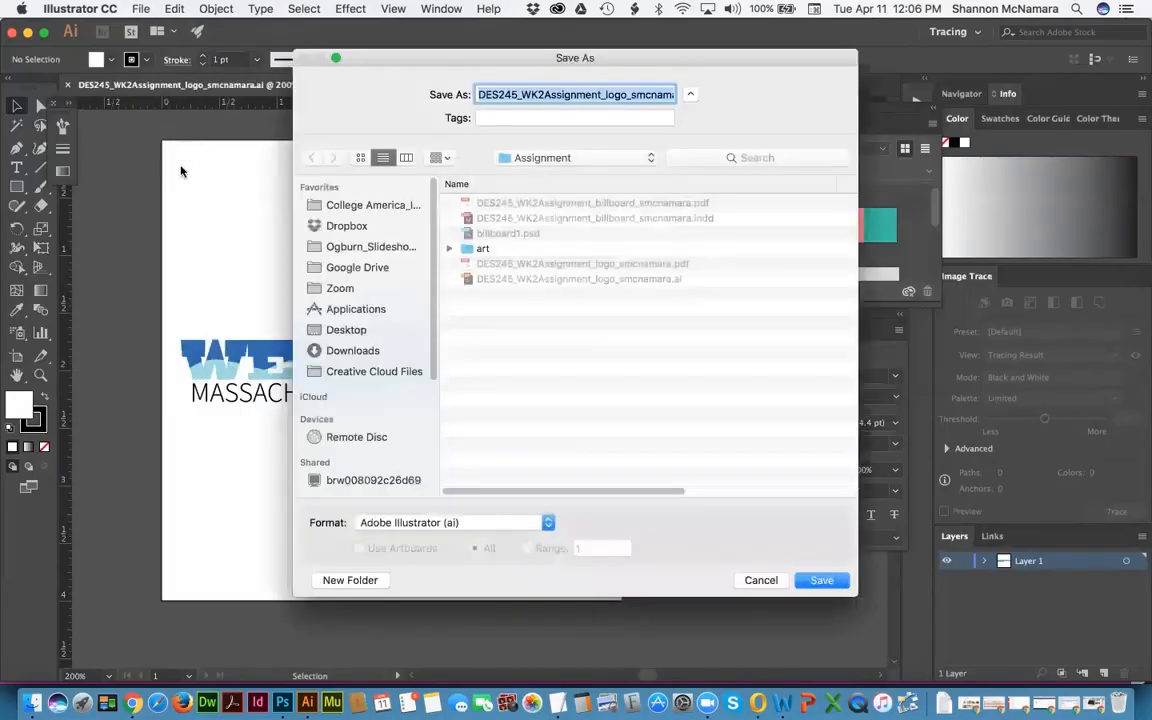
{"action": "left_click", "coordinate": [560, 157]}
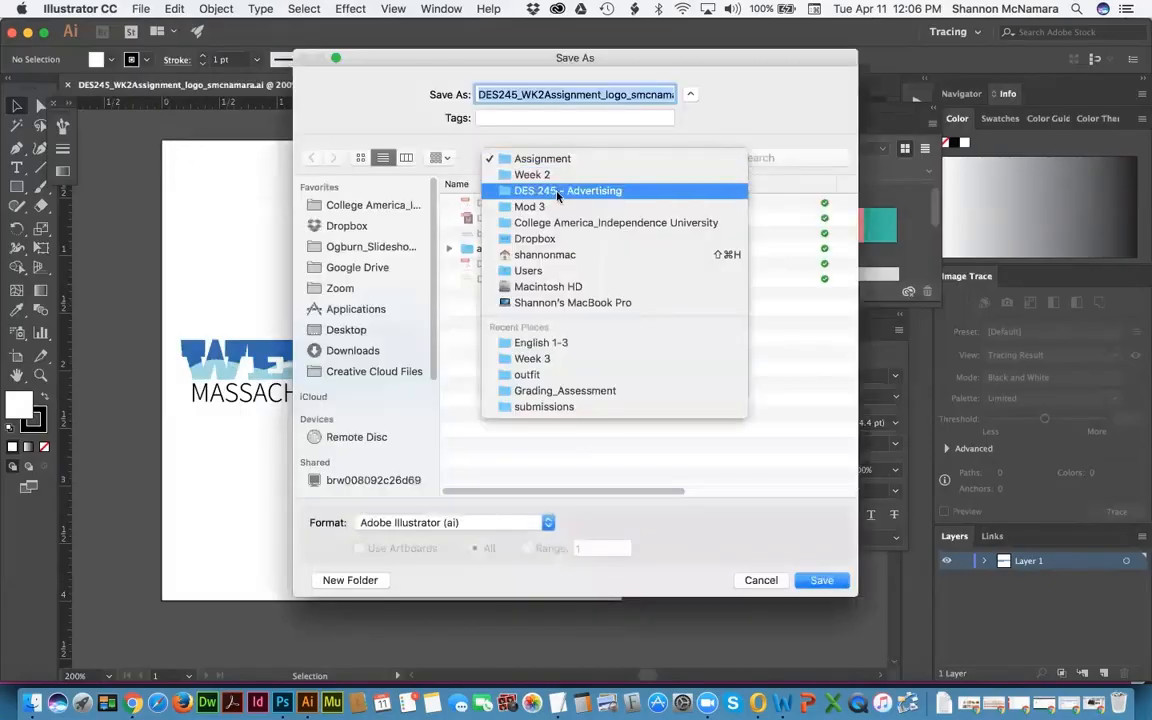
{"action": "left_click", "coordinate": [560, 190]}
{"action": "double_click", "coordinate": [494, 234]}
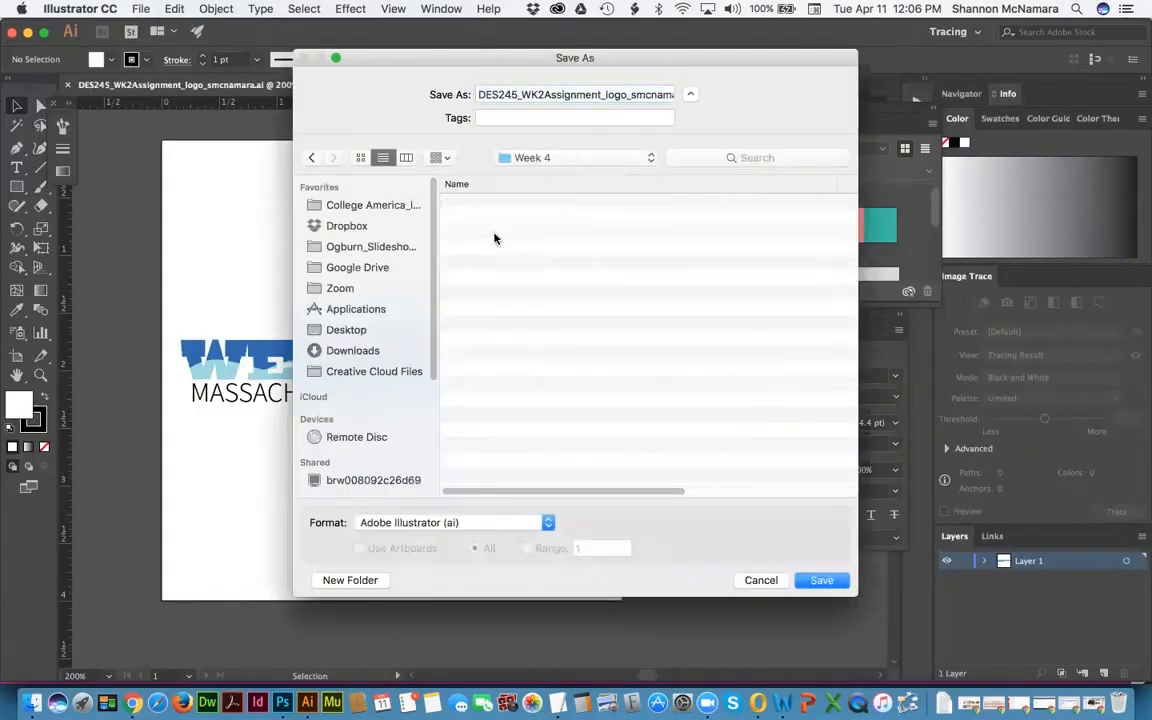
{"action": "double_click", "coordinate": [492, 220]}
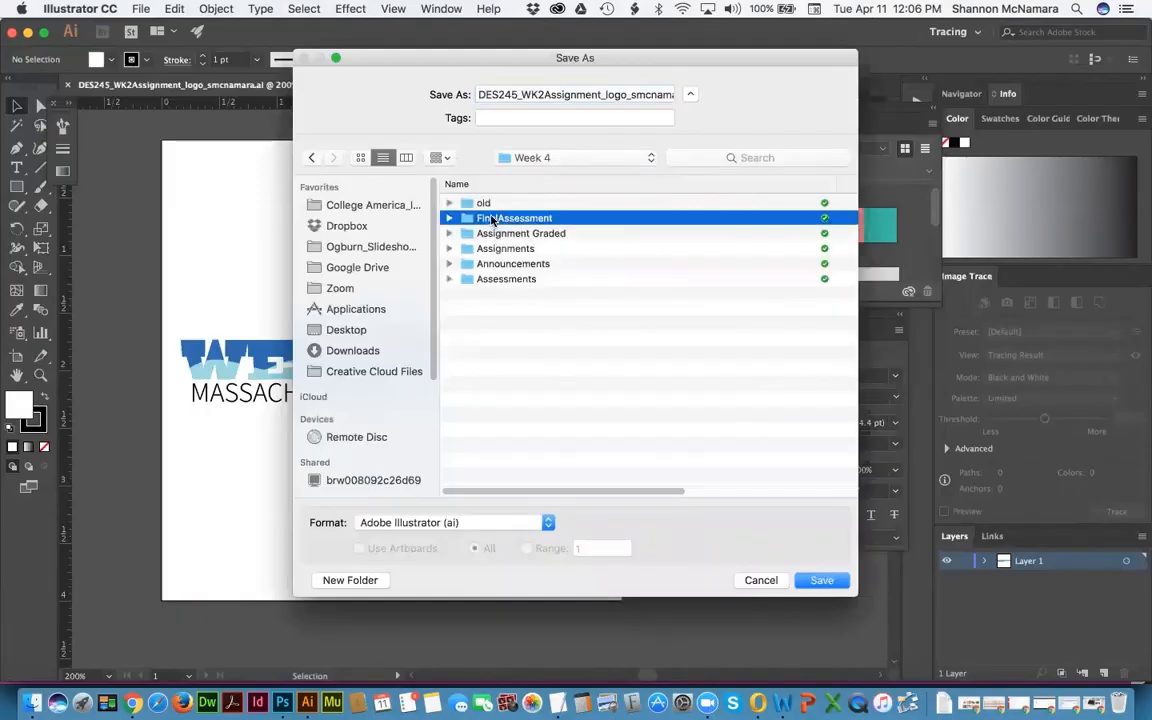
{"action": "left_click", "coordinate": [556, 157]}
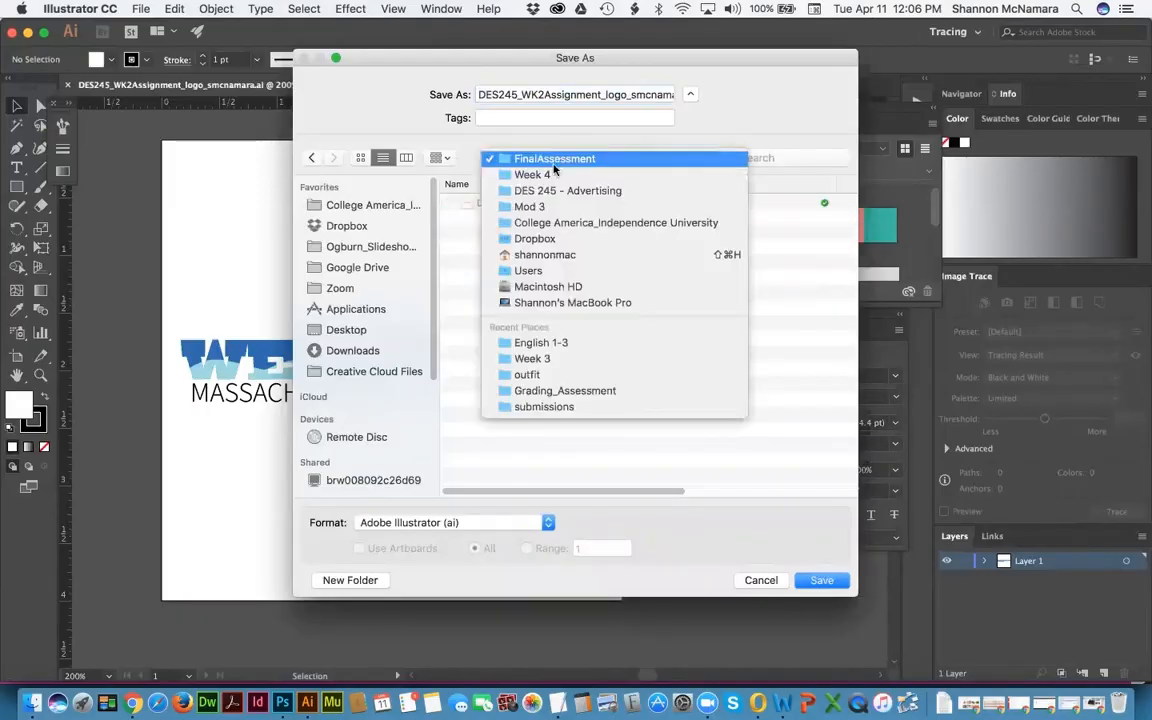
{"action": "left_click", "coordinate": [546, 174]}
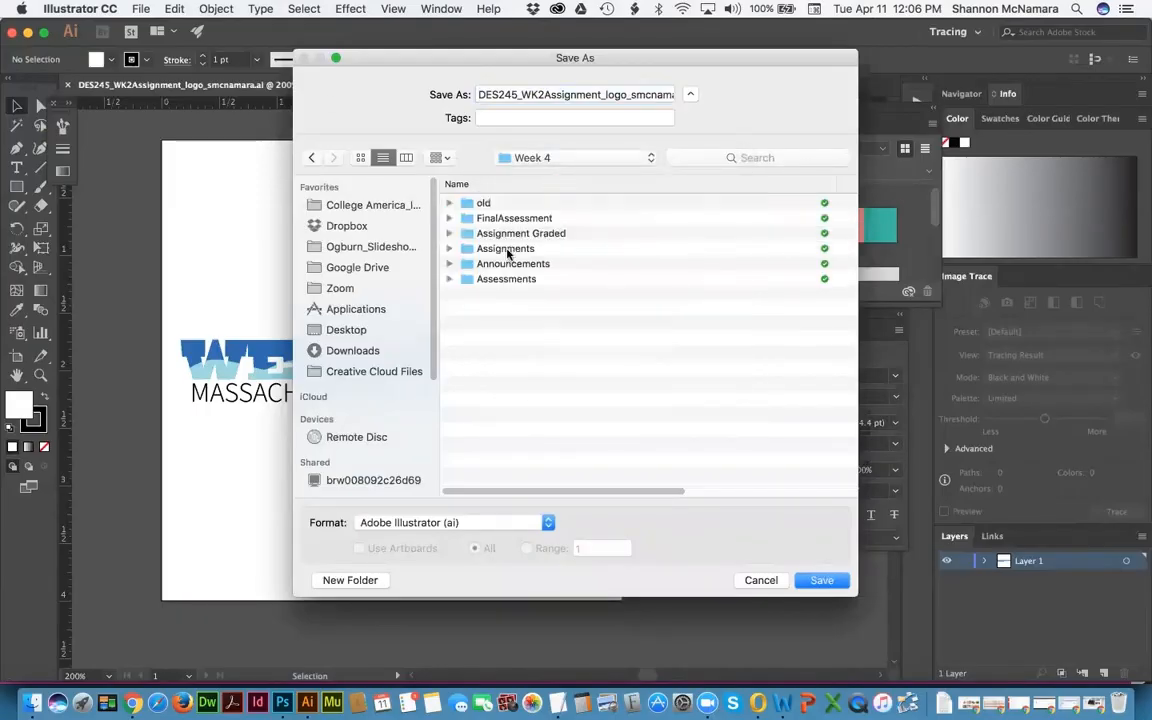
{"action": "double_click", "coordinate": [508, 279]}
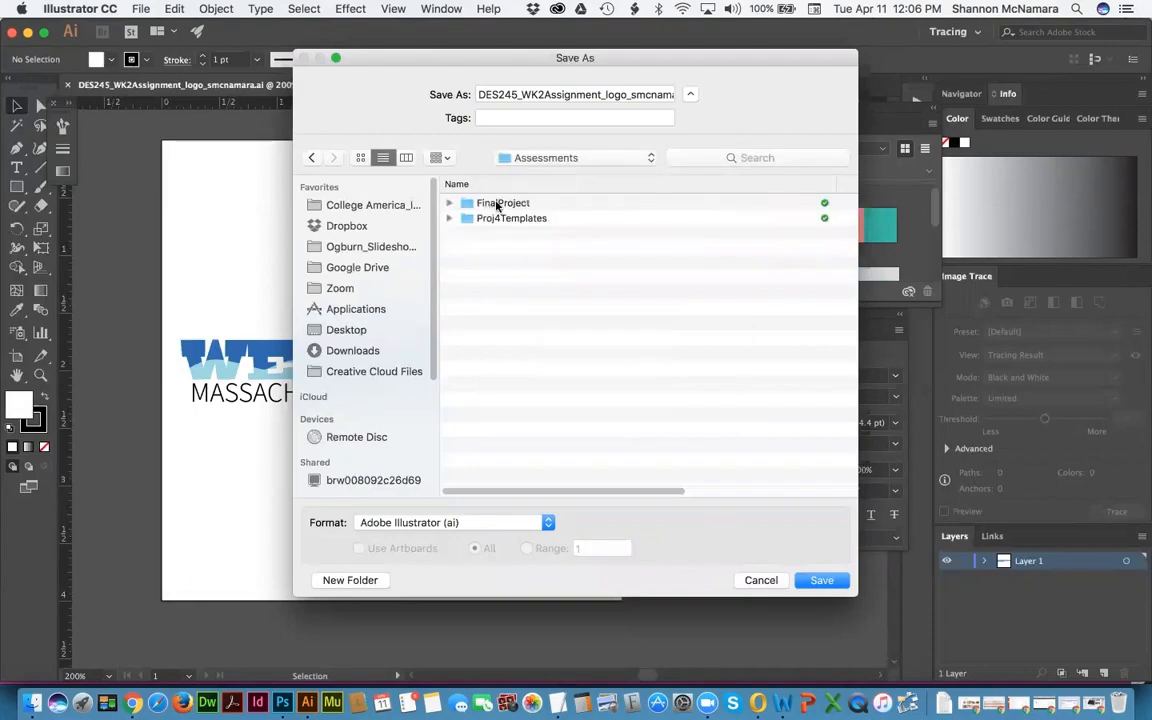
{"action": "double_click", "coordinate": [496, 205]}
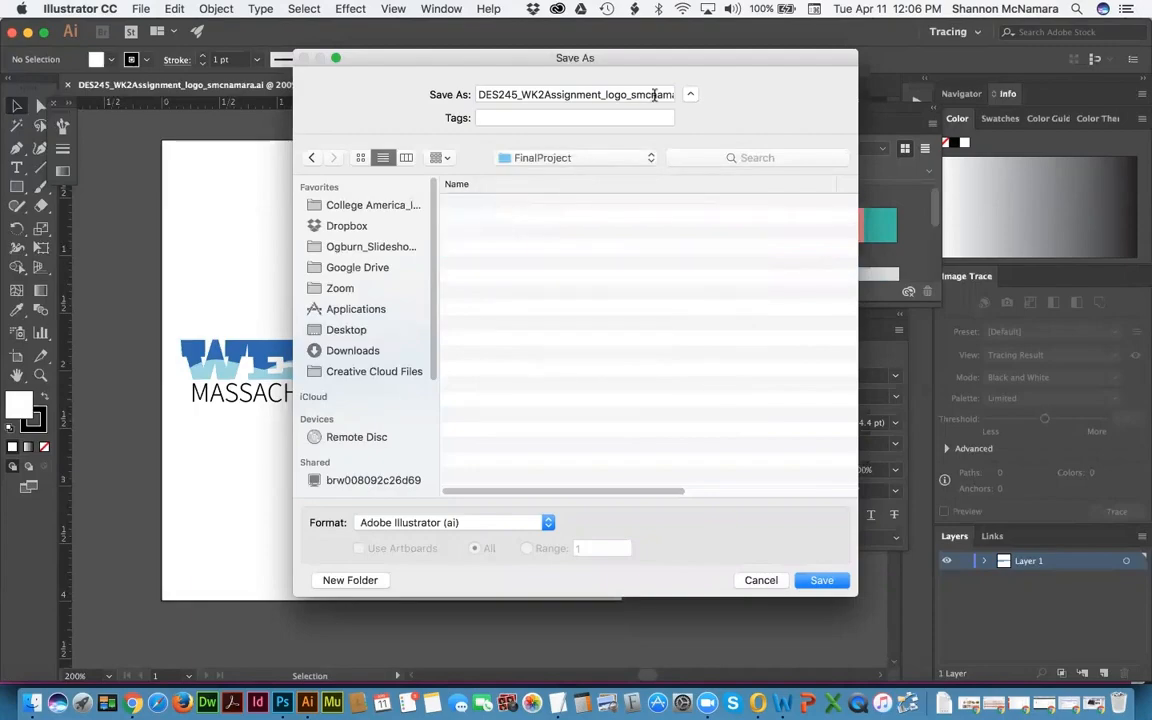
Step: Name the file FinalLogo_Color in Adobe Illustrator (ai) format, save, and accept the Illustrator Options
{"action": "left_click", "coordinate": [615, 94]}
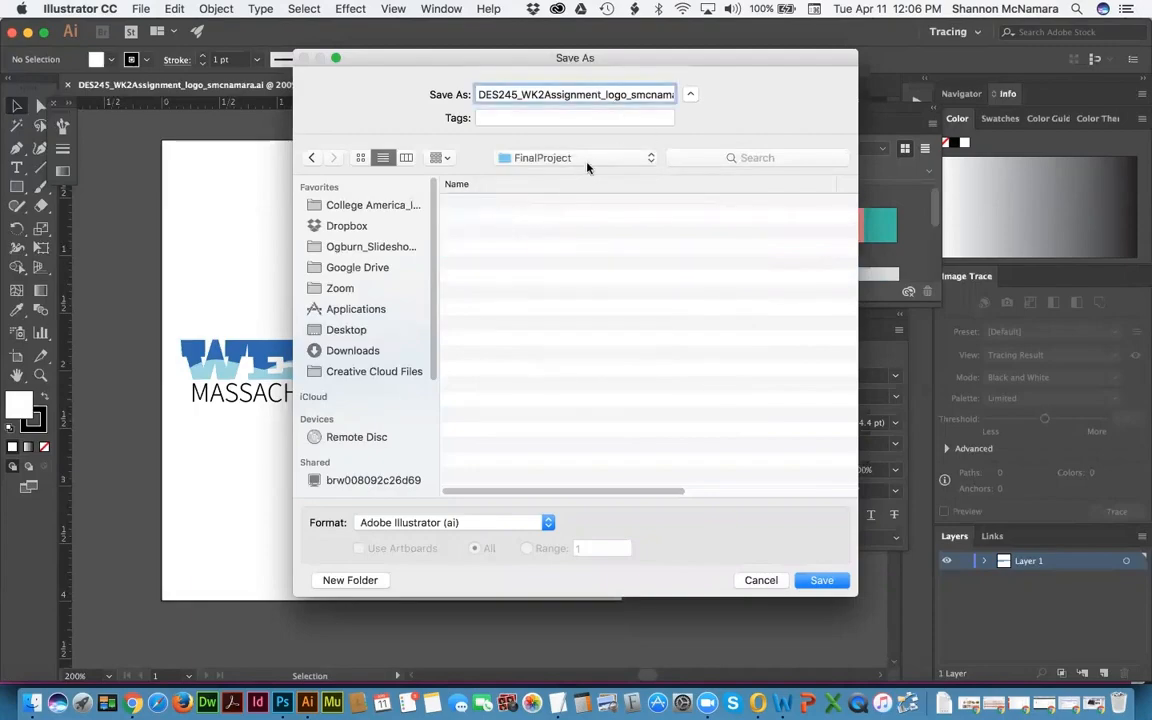
{"action": "key", "text": "super+a"}
{"action": "key", "text": "Left"}
{"action": "key", "text": "super+a"}
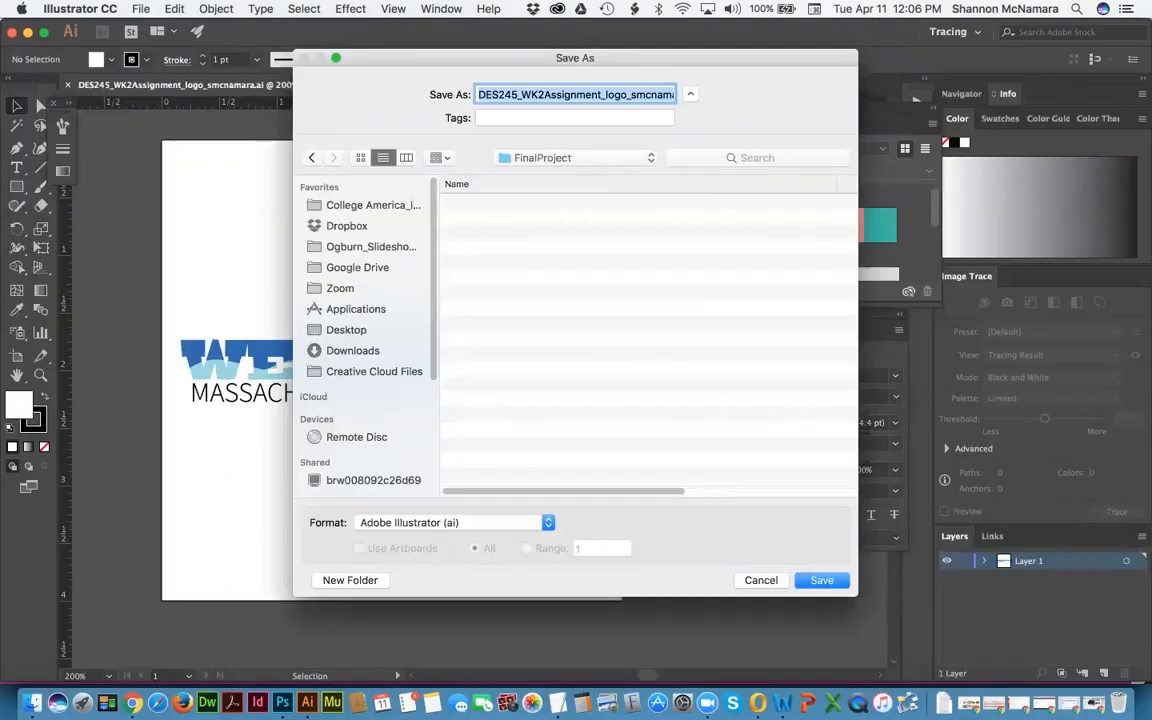
{"action": "type", "text": "FinalLogo_Coplo"}
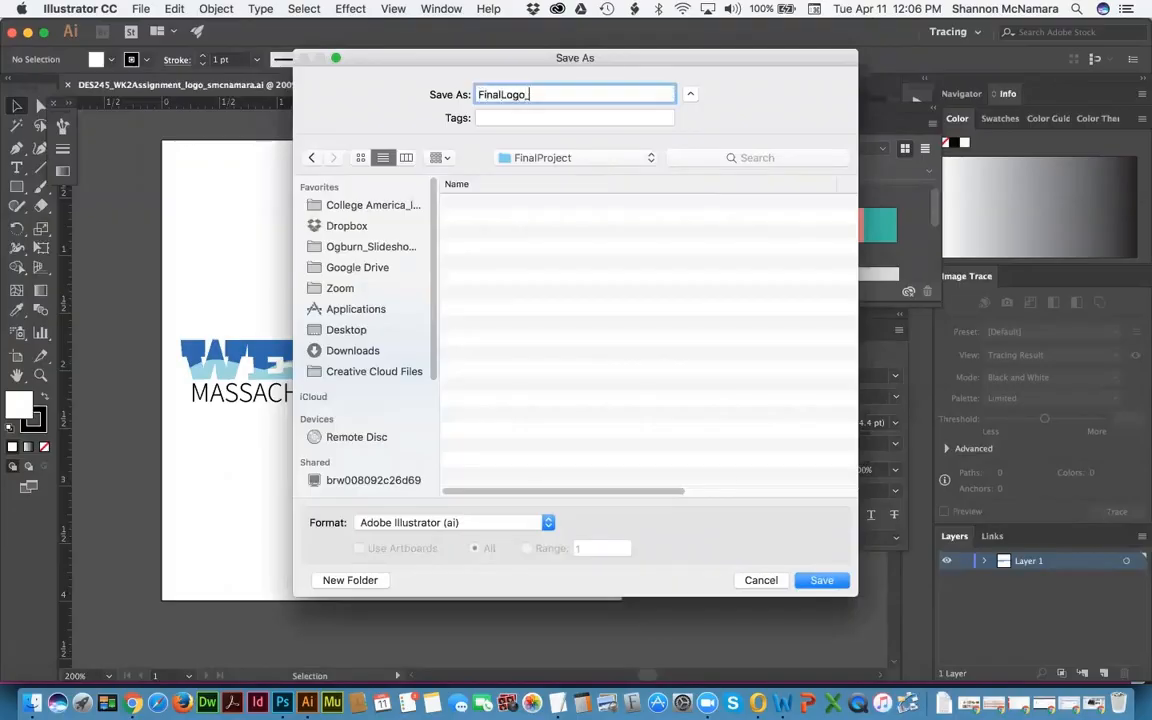
{"action": "key", "text": "BackSpace"}
{"action": "key", "text": "BackSpace"}
{"action": "key", "text": "BackSpace"}
{"action": "type", "text": "lor"}
{"action": "left_click", "coordinate": [445, 523]}
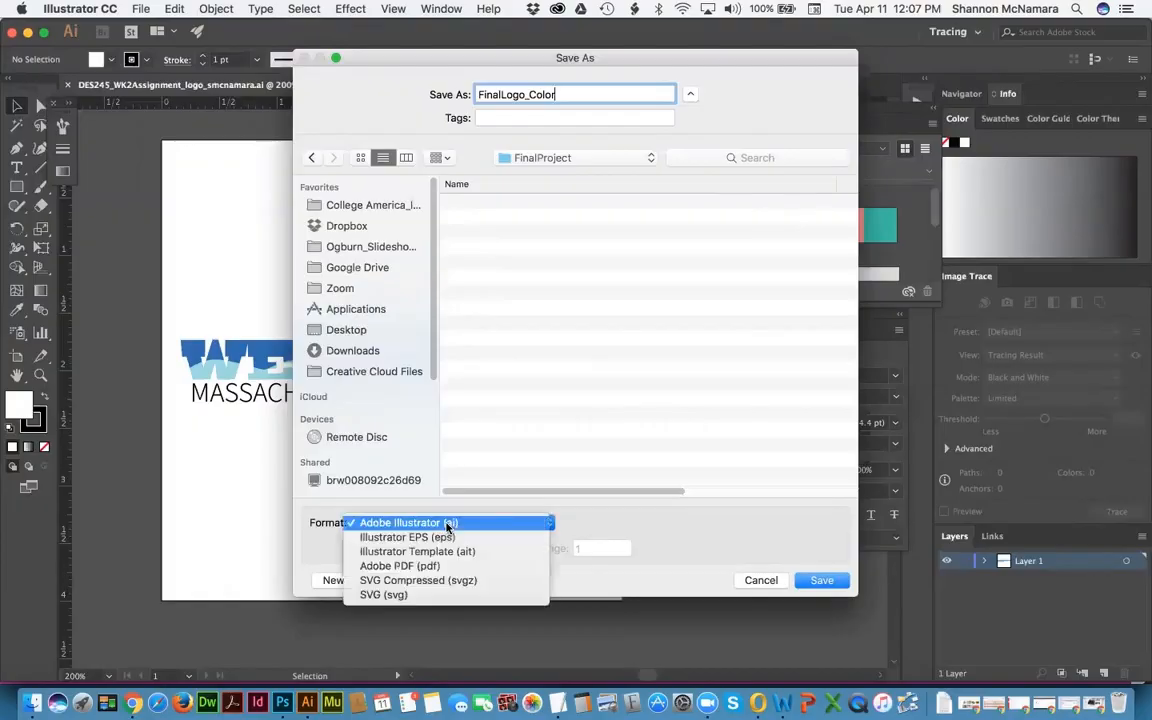
{"action": "left_click", "coordinate": [445, 523]}
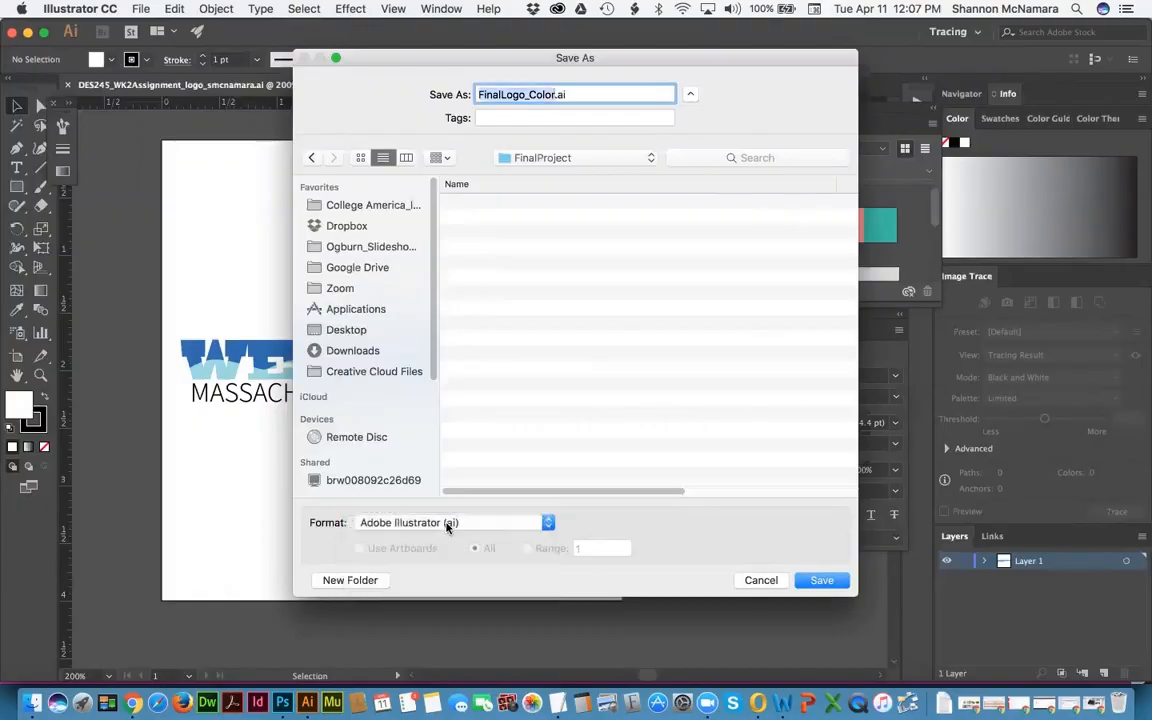
{"action": "left_click", "coordinate": [835, 581]}
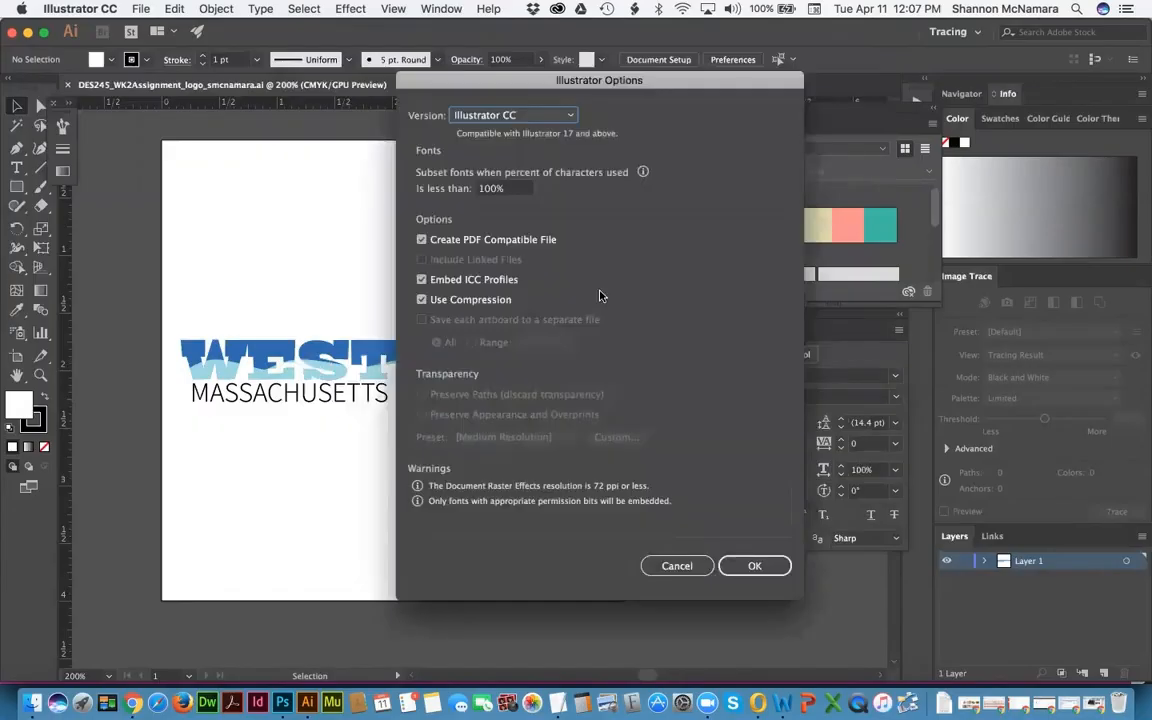
{"action": "left_click", "coordinate": [755, 566]}
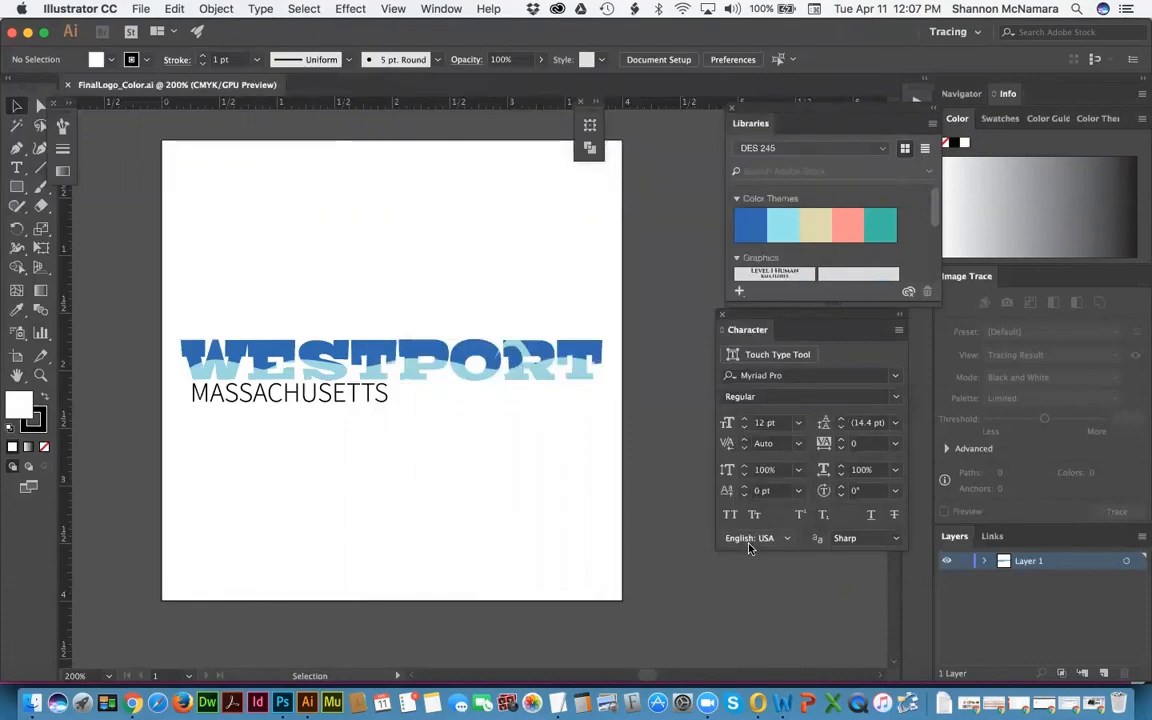
{"action": "key", "text": "super+Tab"}
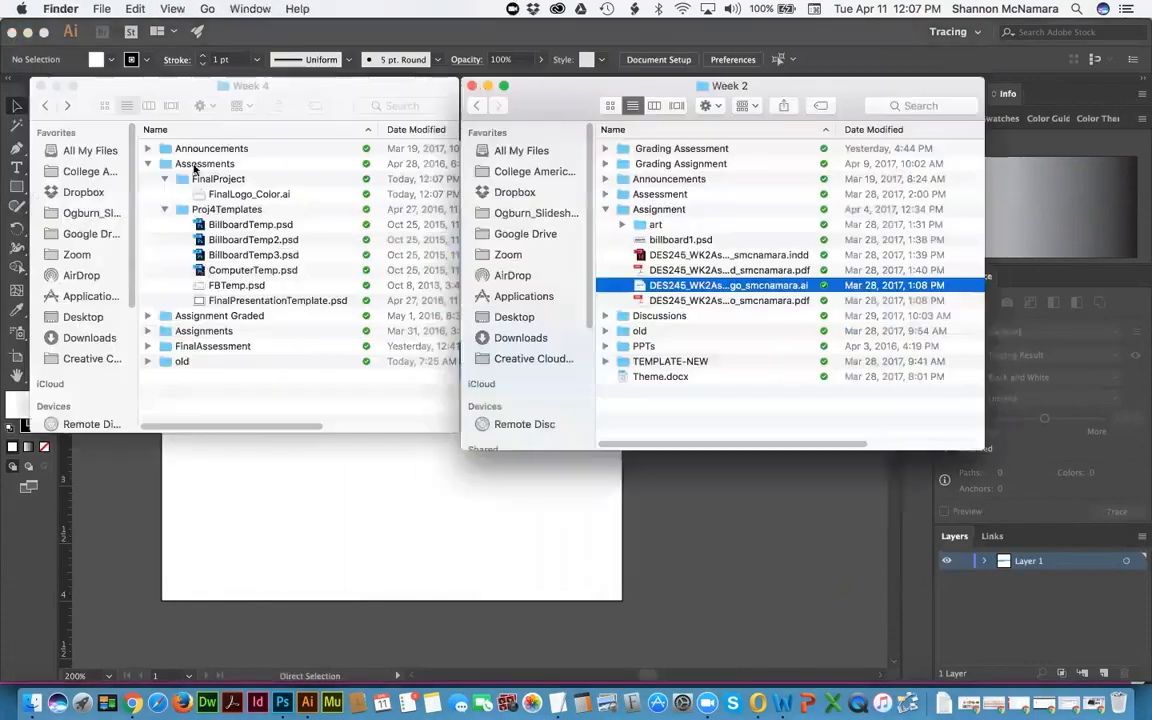
{"action": "left_click", "coordinate": [232, 194]}
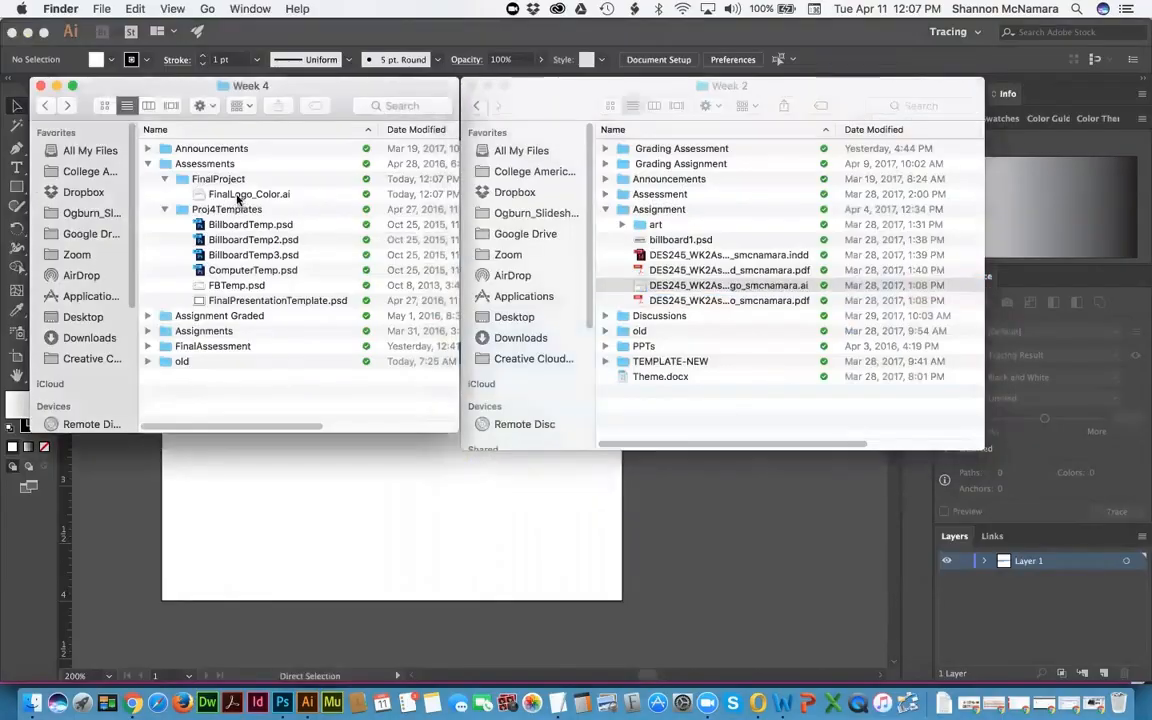
{"action": "left_click", "coordinate": [238, 198]}
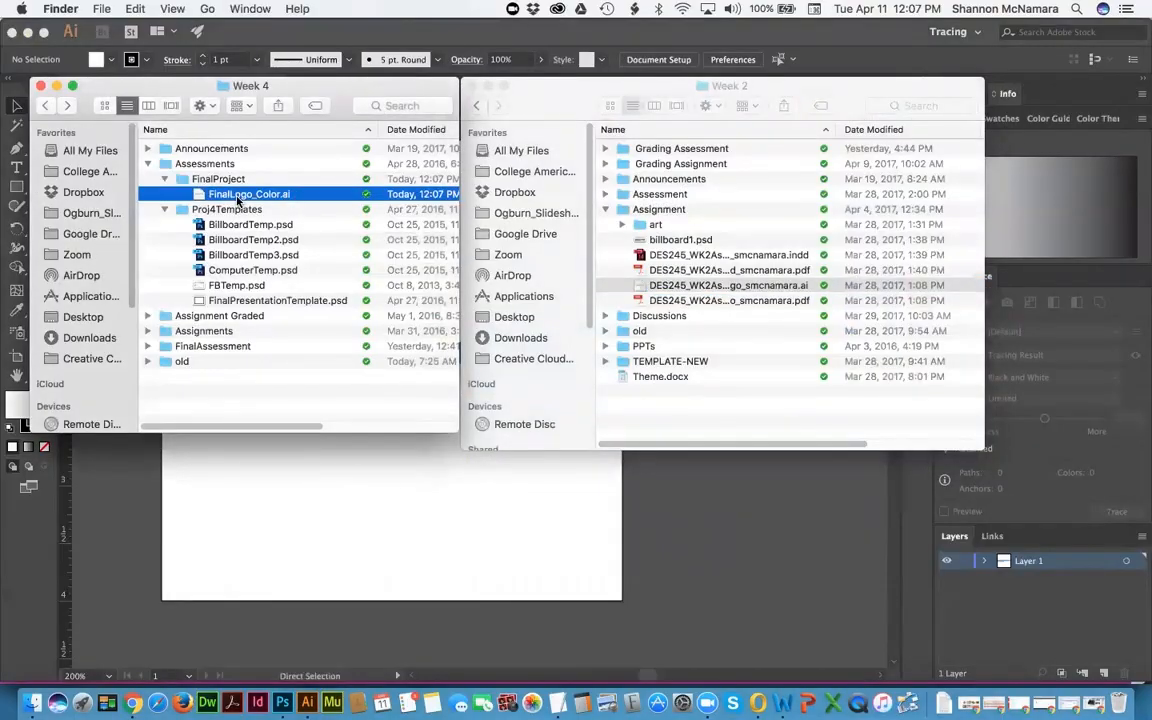
{"action": "left_click", "coordinate": [332, 517]}
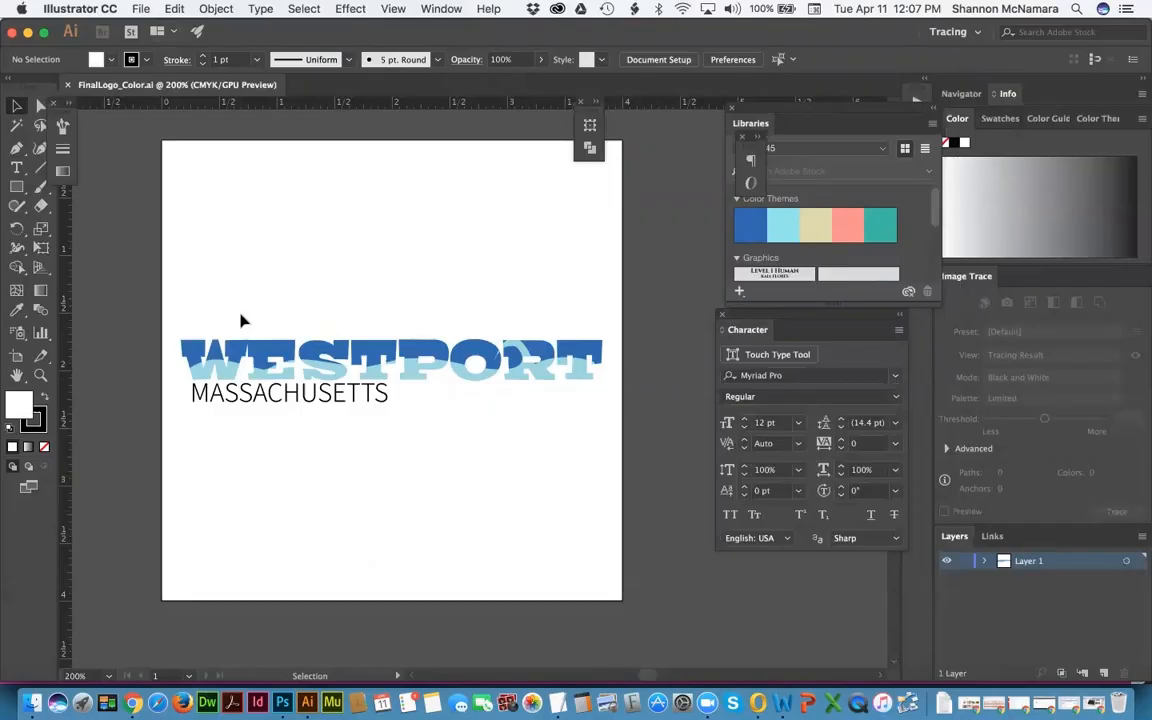
{"action": "key", "text": "super+a"}
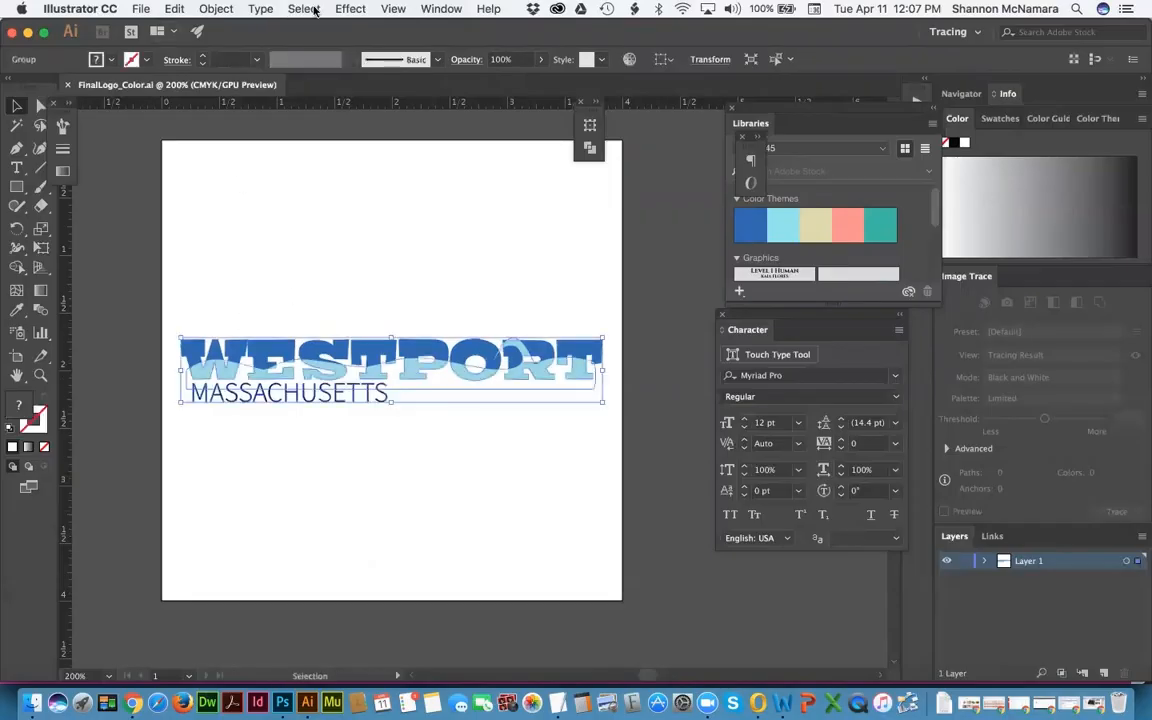
Step: Convert the selected logo's colours with Edit Colors > Convert to Grayscale, then deselect
{"action": "left_click", "coordinate": [216, 8]}
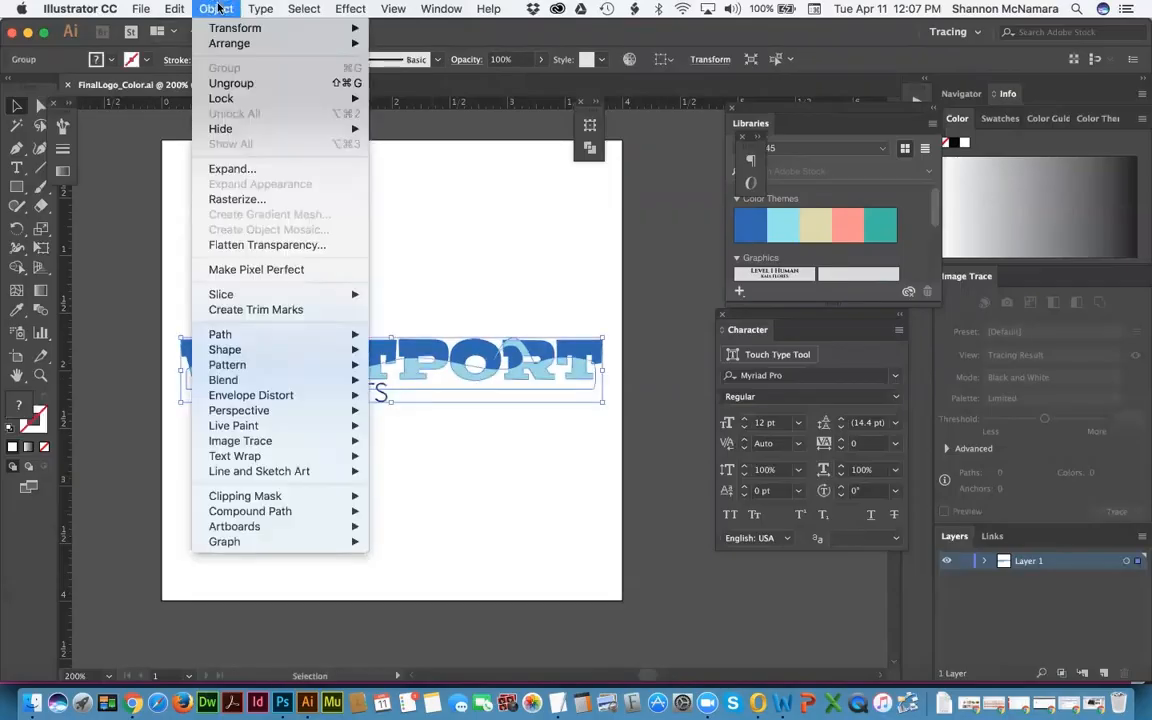
{"action": "mouse_move", "coordinate": [170, 9]}
{"action": "mouse_move", "coordinate": [220, 270]}
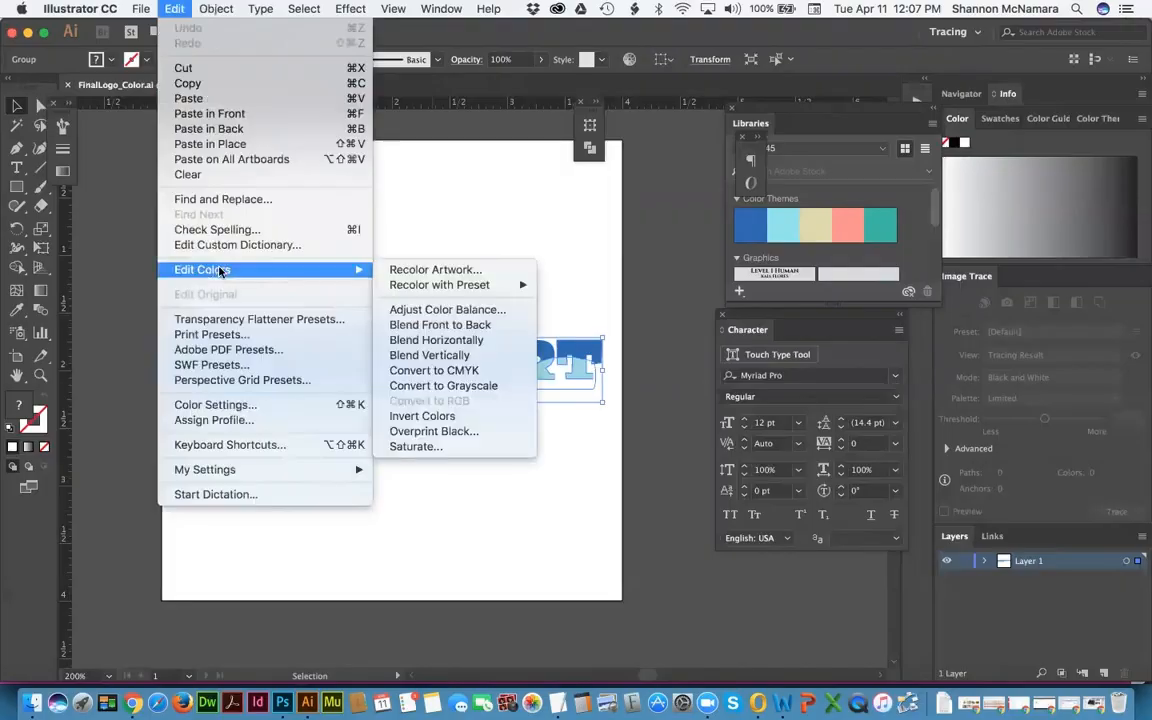
{"action": "left_click", "coordinate": [428, 386]}
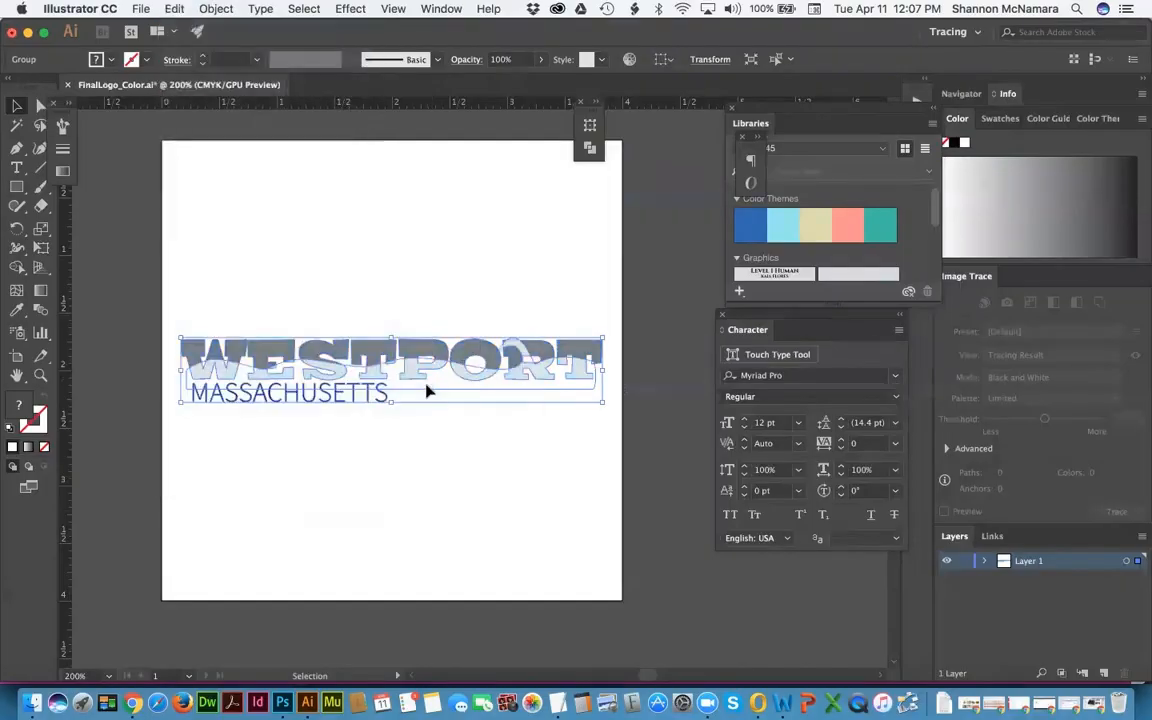
{"action": "left_click", "coordinate": [425, 252]}
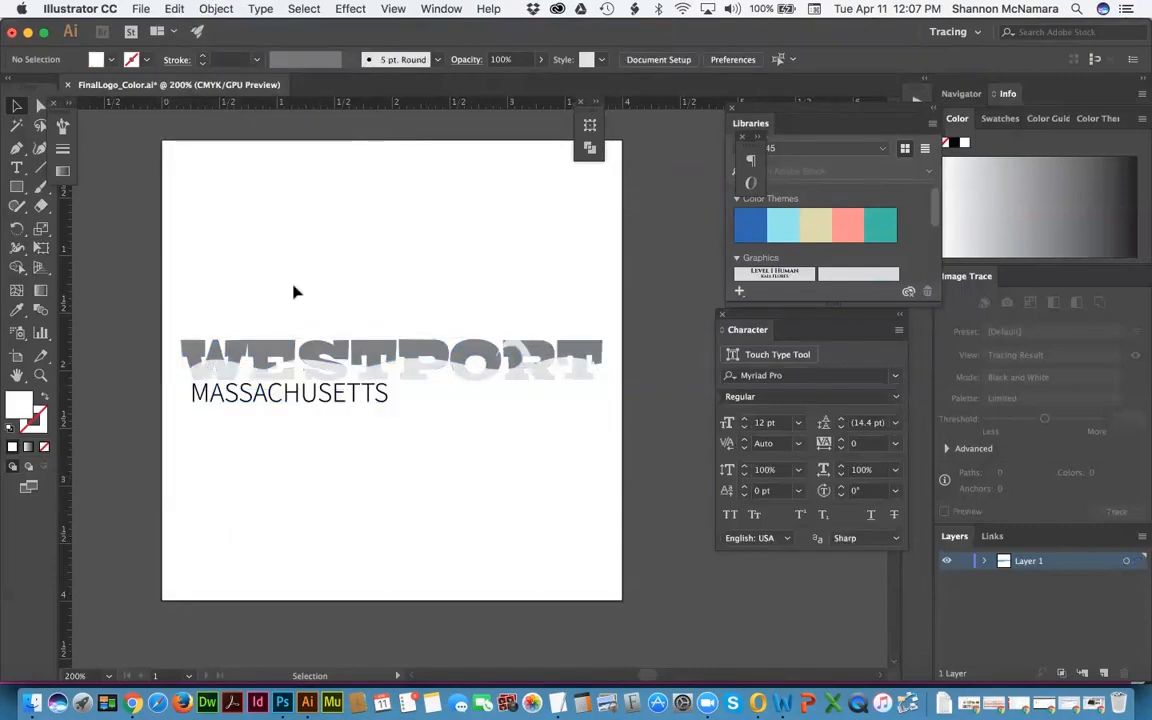
Step: Undo and redo the conversion to compare, leaving the grayscale applied
{"action": "key", "text": "a"}
{"action": "key", "text": "super+a"}
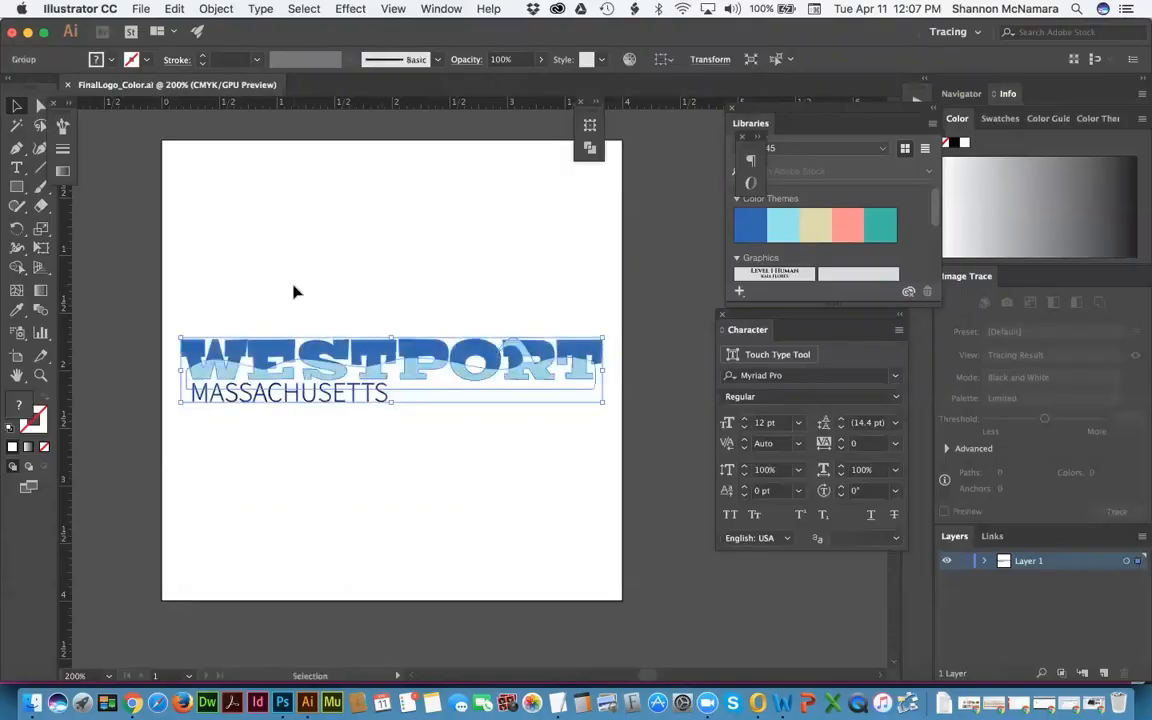
{"action": "key", "text": "super+shift+a"}
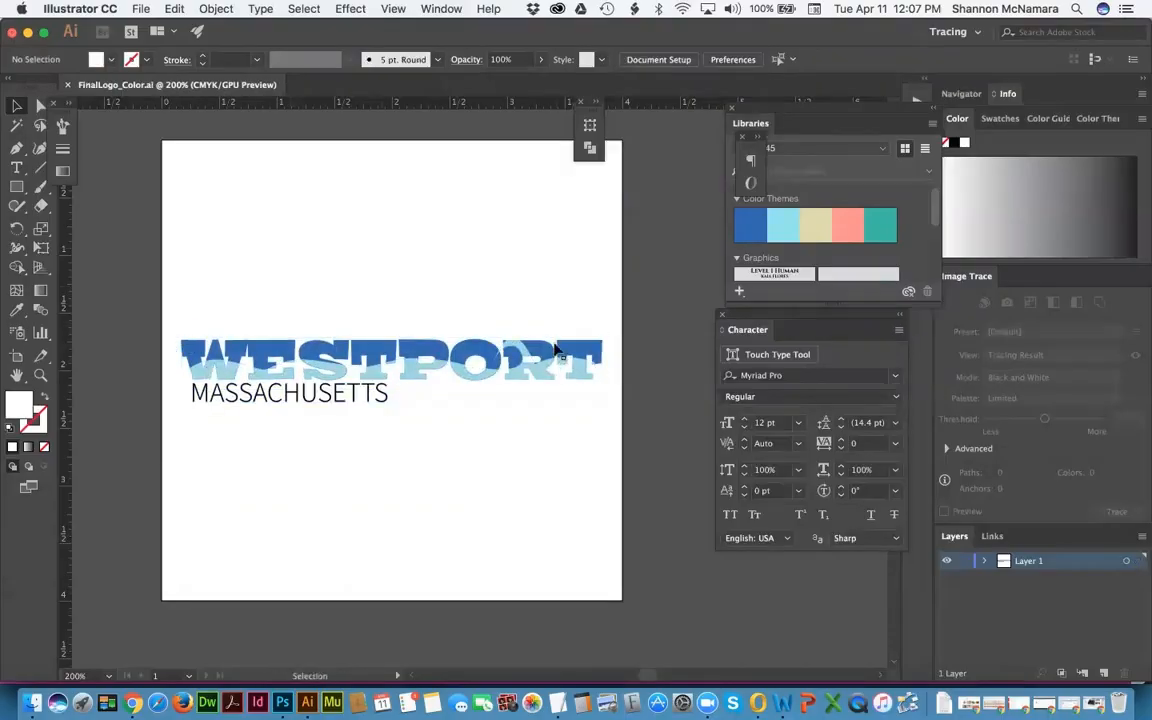
{"action": "left_click", "coordinate": [319, 327]}
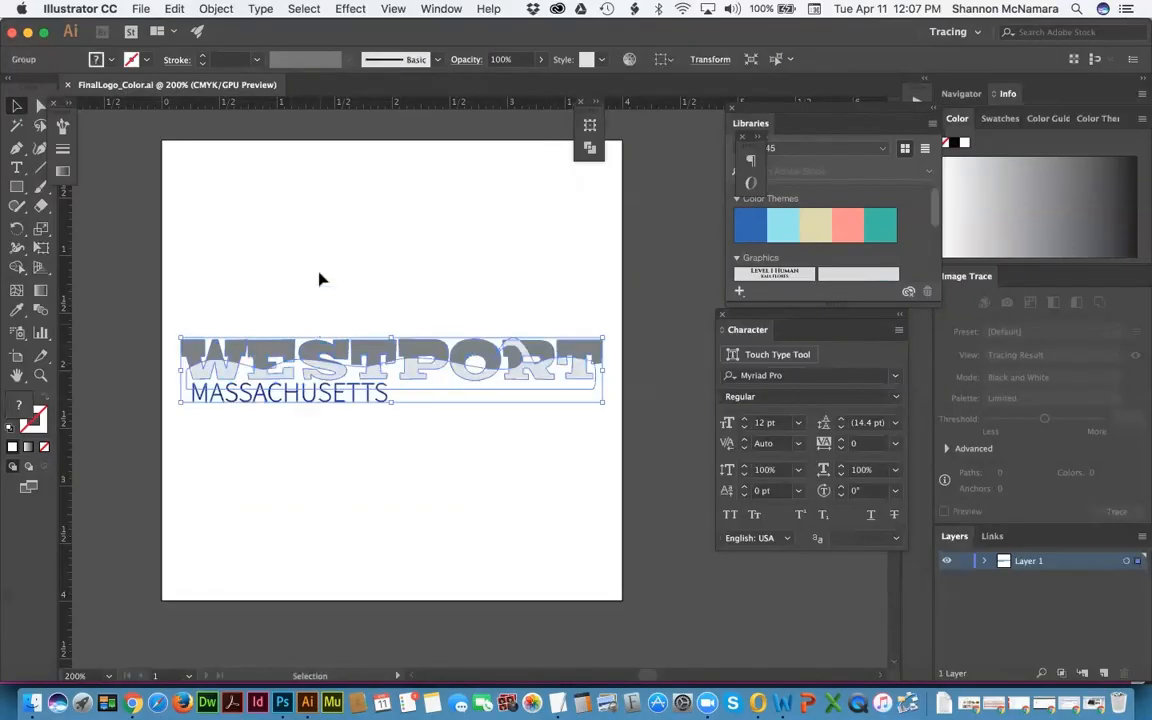
{"action": "left_click", "coordinate": [319, 275]}
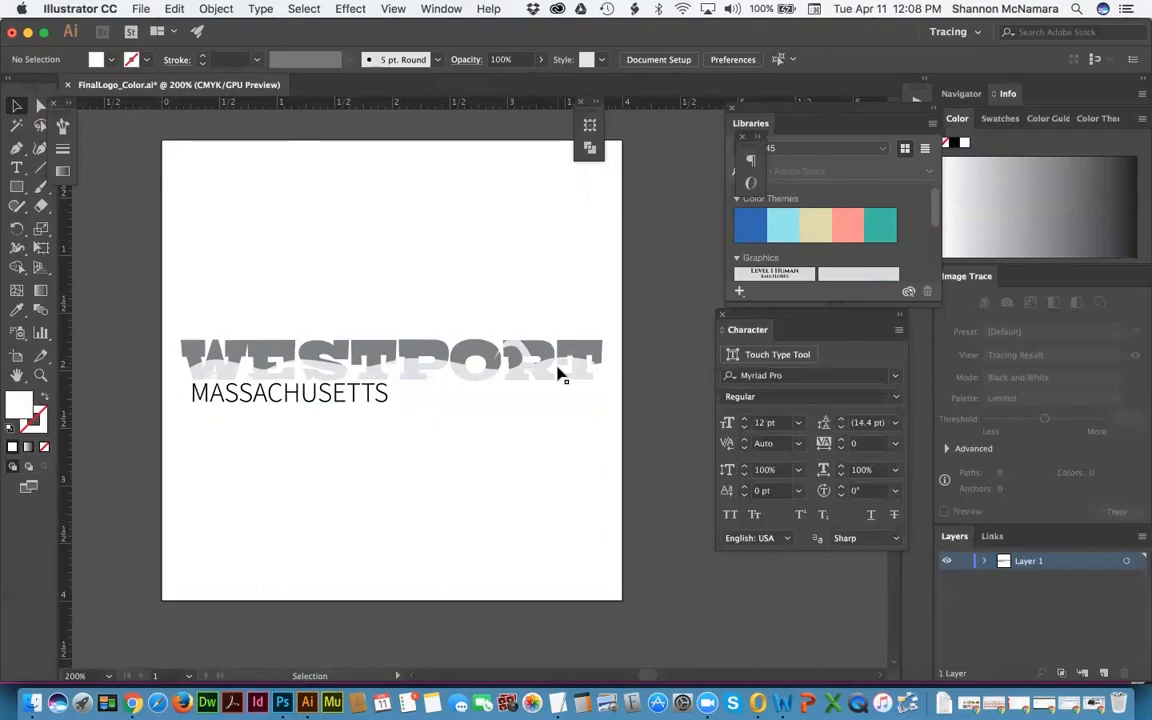
Step: Zoom in on the logo and direct-select a grey part of the W letter
{"action": "key", "text": "z"}
{"action": "left_click", "coordinate": [621, 474]}
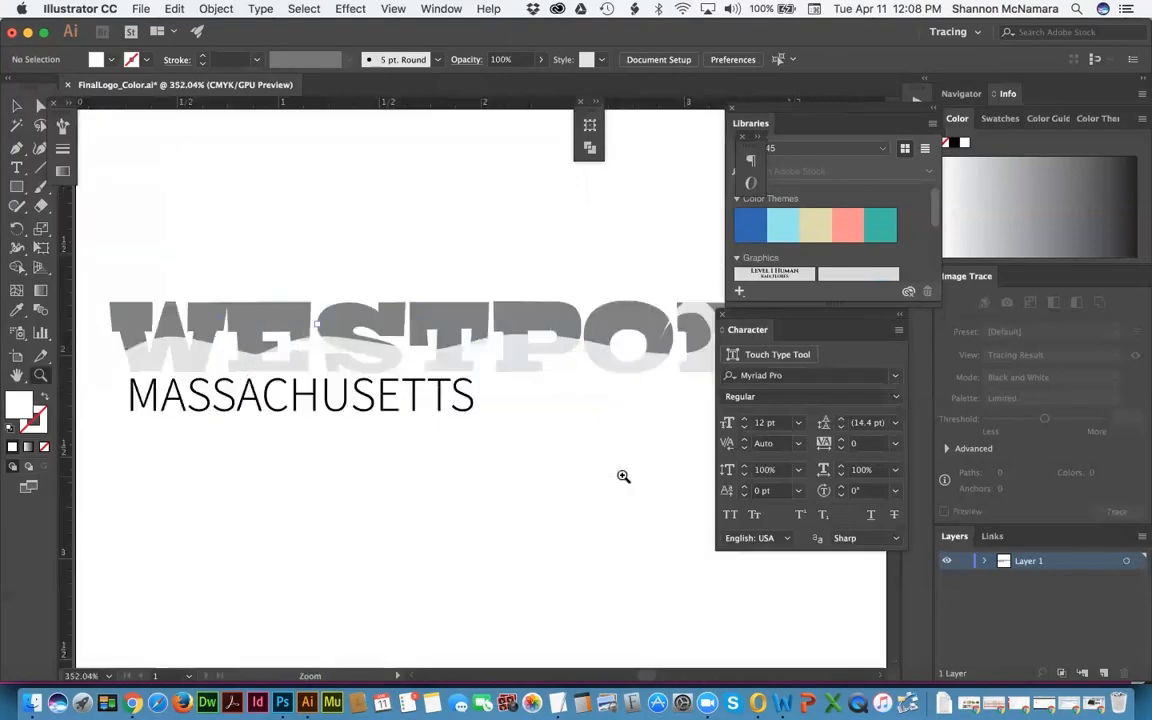
{"action": "scroll", "coordinate": [432, 432], "scroll_direction": "right", "scroll_amount": 5}
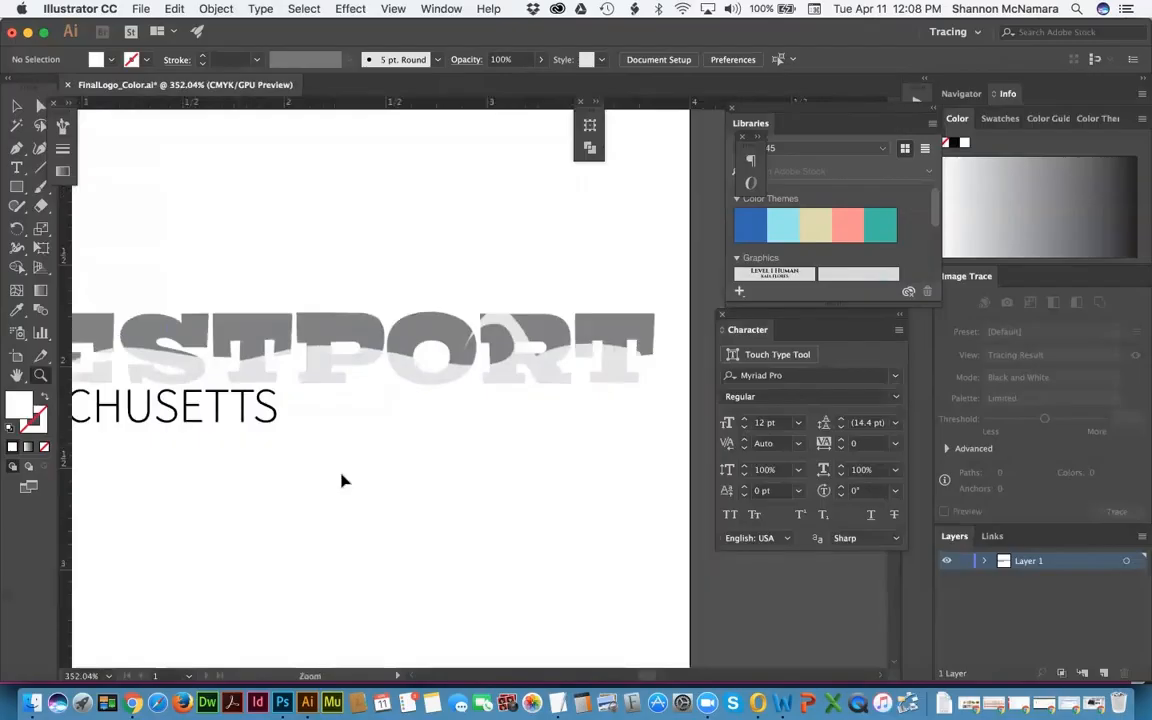
{"action": "key", "text": "v"}
{"action": "left_click", "coordinate": [612, 327]}
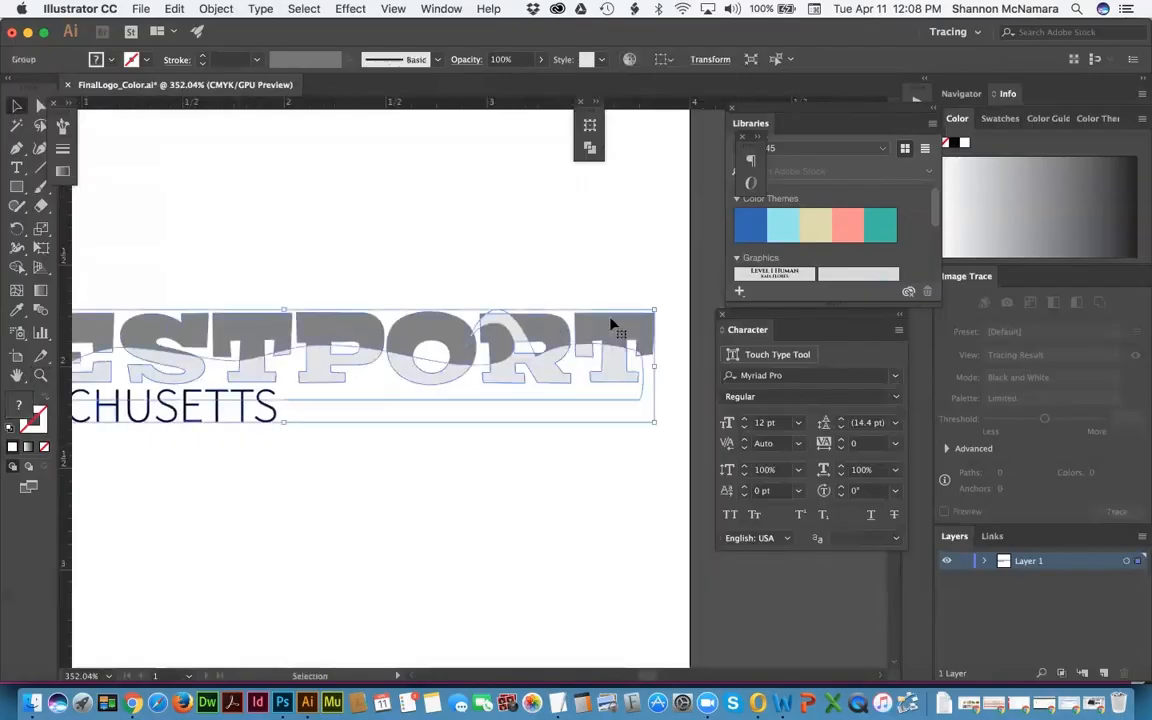
{"action": "left_click", "coordinate": [565, 274]}
{"action": "key", "text": "h"}
{"action": "left_click_drag", "start_coordinate": [221, 252], "coordinate": [509, 235]}
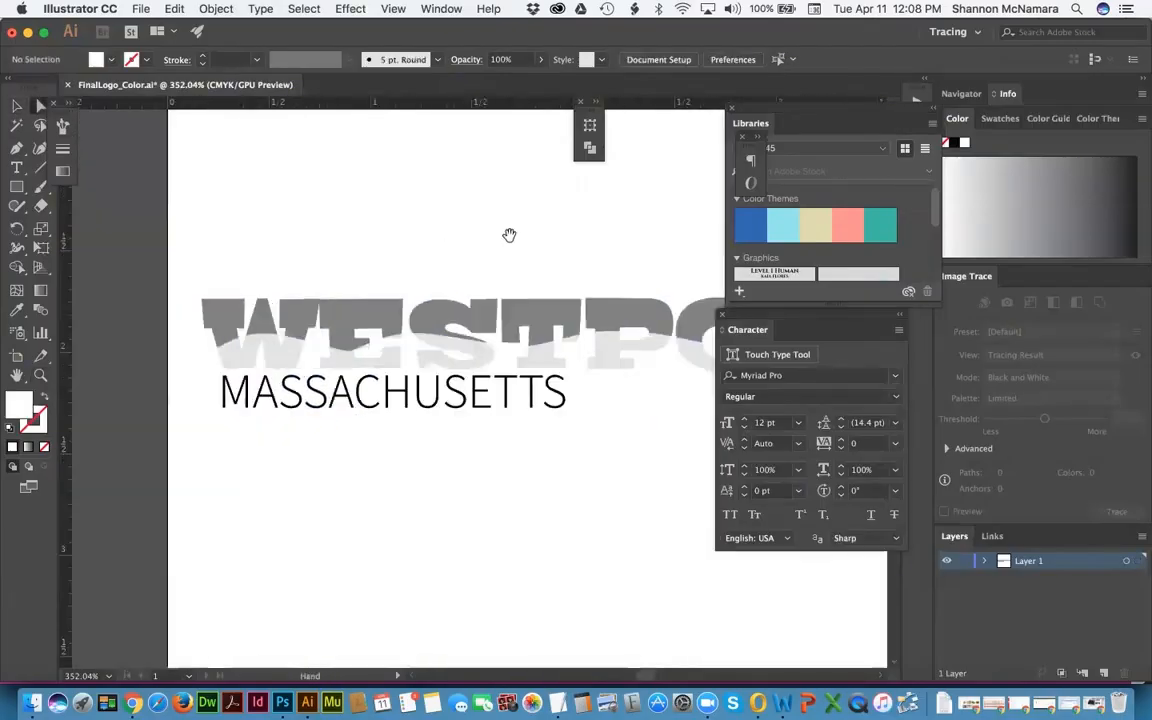
{"action": "key", "text": "a"}
{"action": "left_click", "coordinate": [226, 316]}
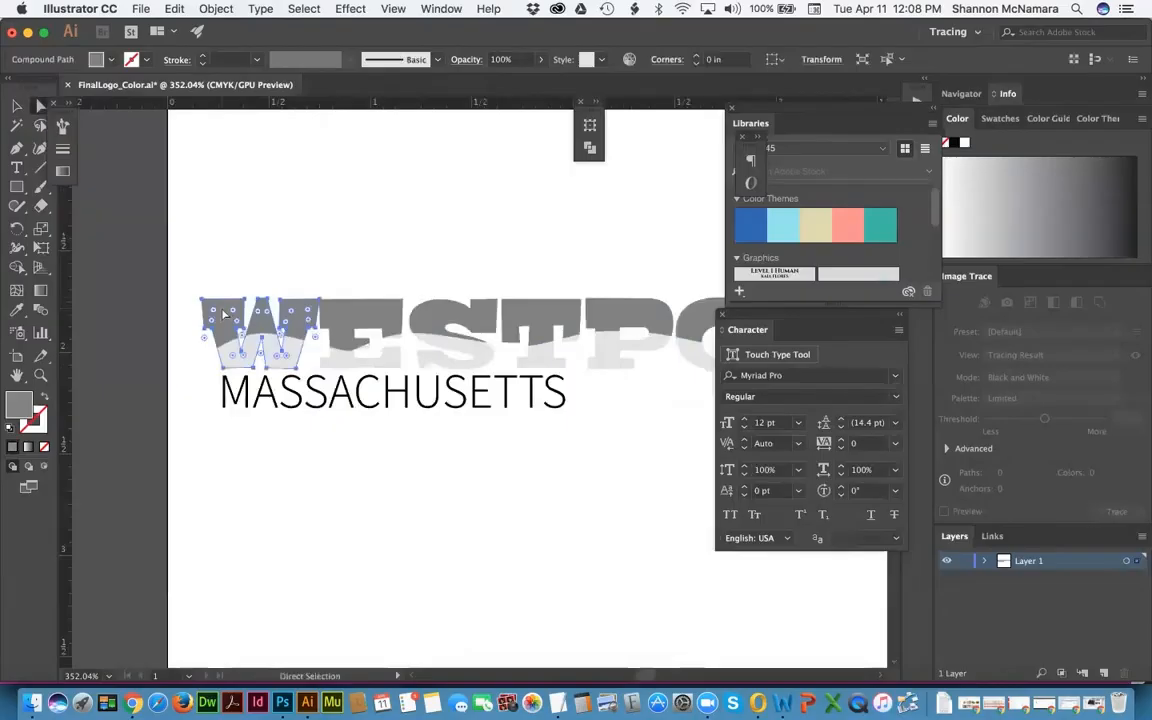
Step: Select all parts with the same grey fill and set their fill to K 100% black
{"action": "left_click", "coordinate": [302, 9]}
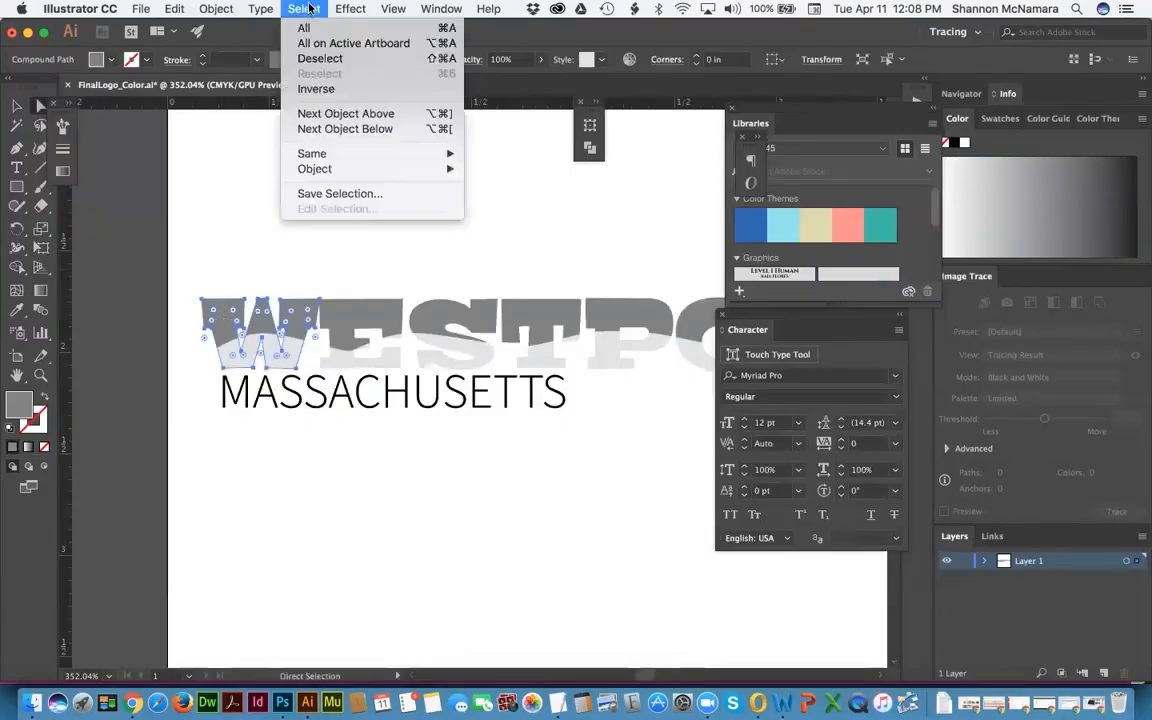
{"action": "mouse_move", "coordinate": [416, 158]}
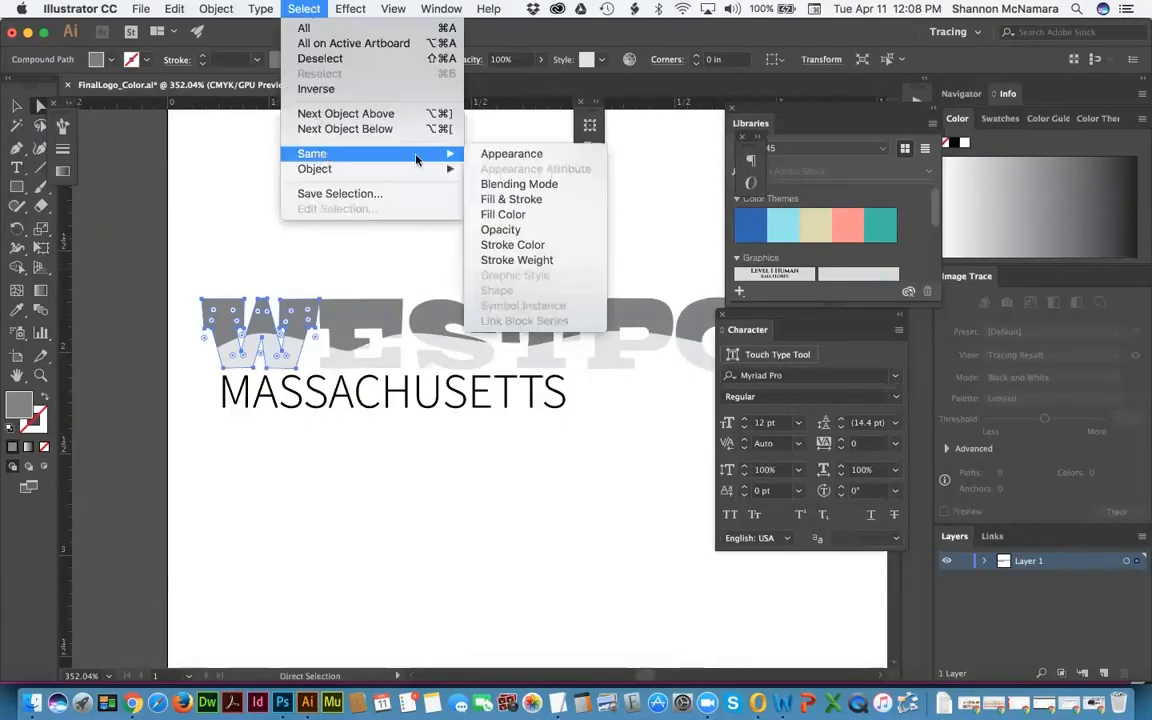
{"action": "left_click", "coordinate": [480, 214]}
{"action": "key", "text": "space"}
{"action": "left_click_drag", "start_coordinate": [564, 261], "coordinate": [293, 240]}
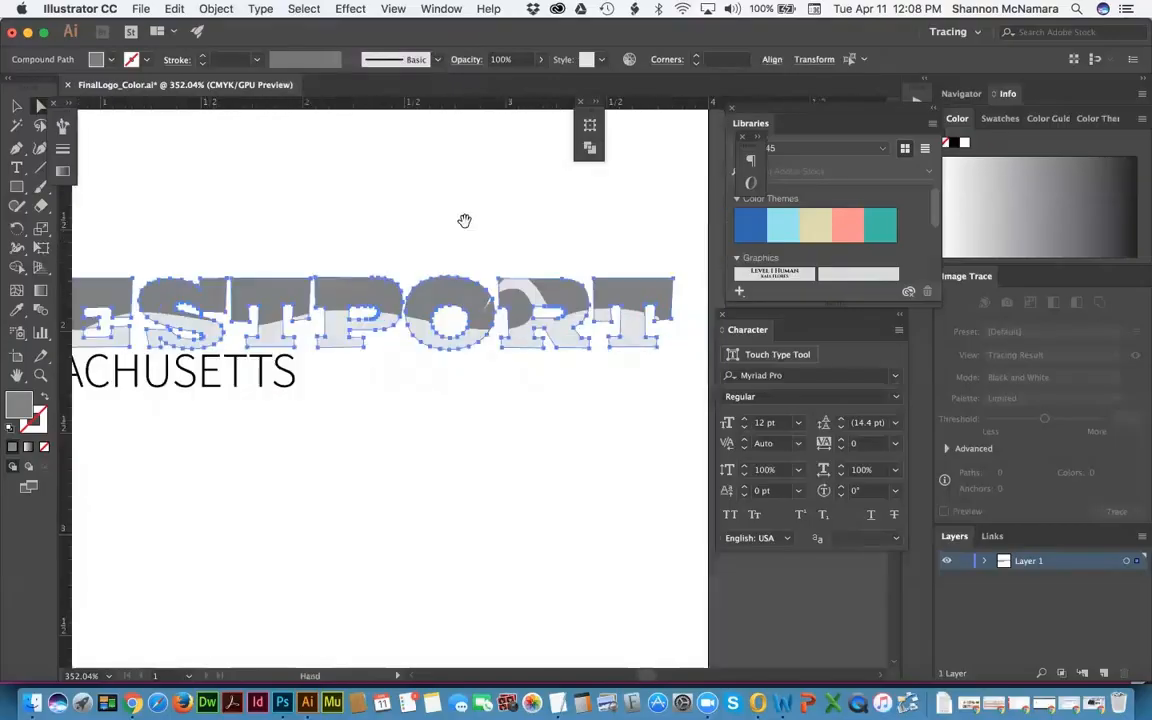
{"action": "left_click_drag", "start_coordinate": [465, 221], "coordinate": [650, 224]}
{"action": "left_click_drag", "start_coordinate": [323, 214], "coordinate": [333, 214]}
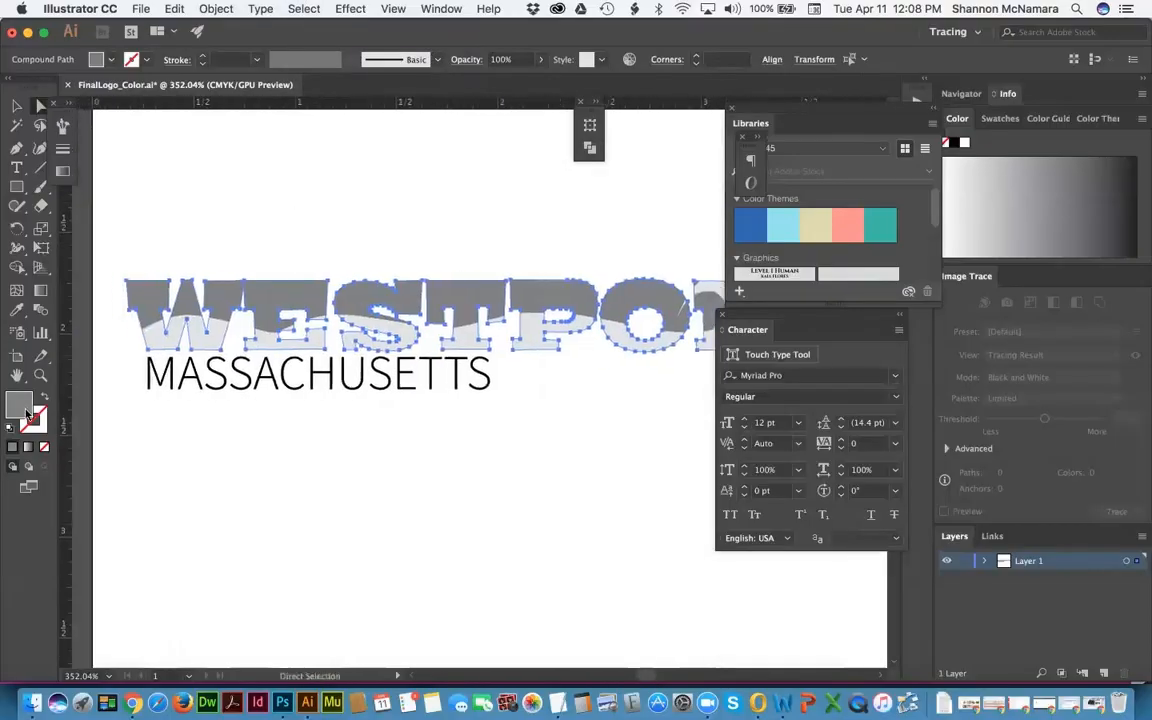
{"action": "double_click", "coordinate": [20, 405]}
{"action": "left_click", "coordinate": [1010, 407]}
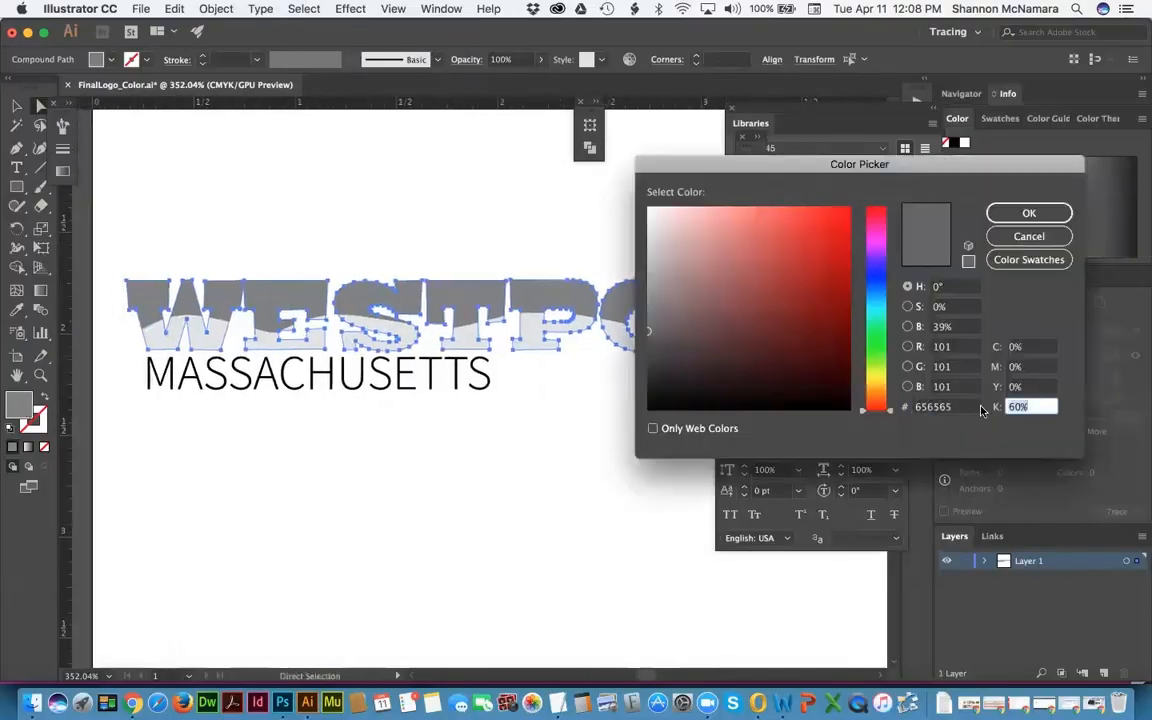
{"action": "type", "text": "100"}
{"action": "key", "text": "Tab"}
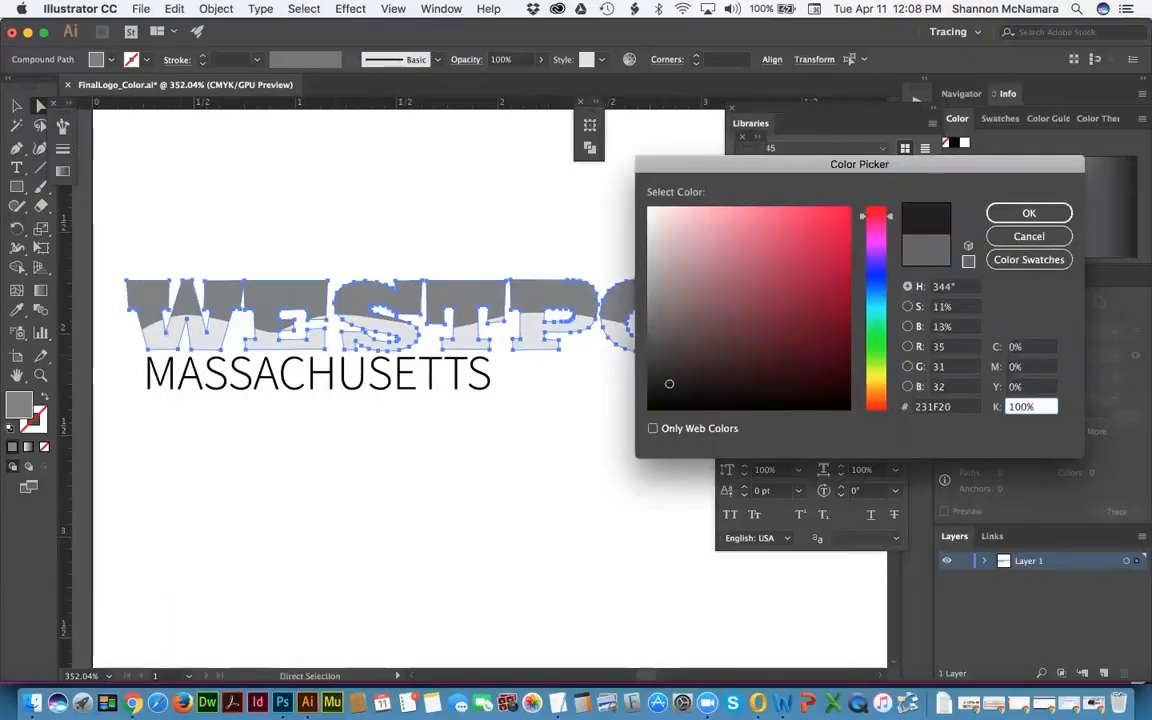
{"action": "key", "text": "Return"}
Step: Deselect to review the black lettering, then select the pale lower part of the W
{"action": "left_click", "coordinate": [386, 180]}
{"action": "scroll", "coordinate": [489, 365], "scroll_direction": "right", "scroll_amount": 5}
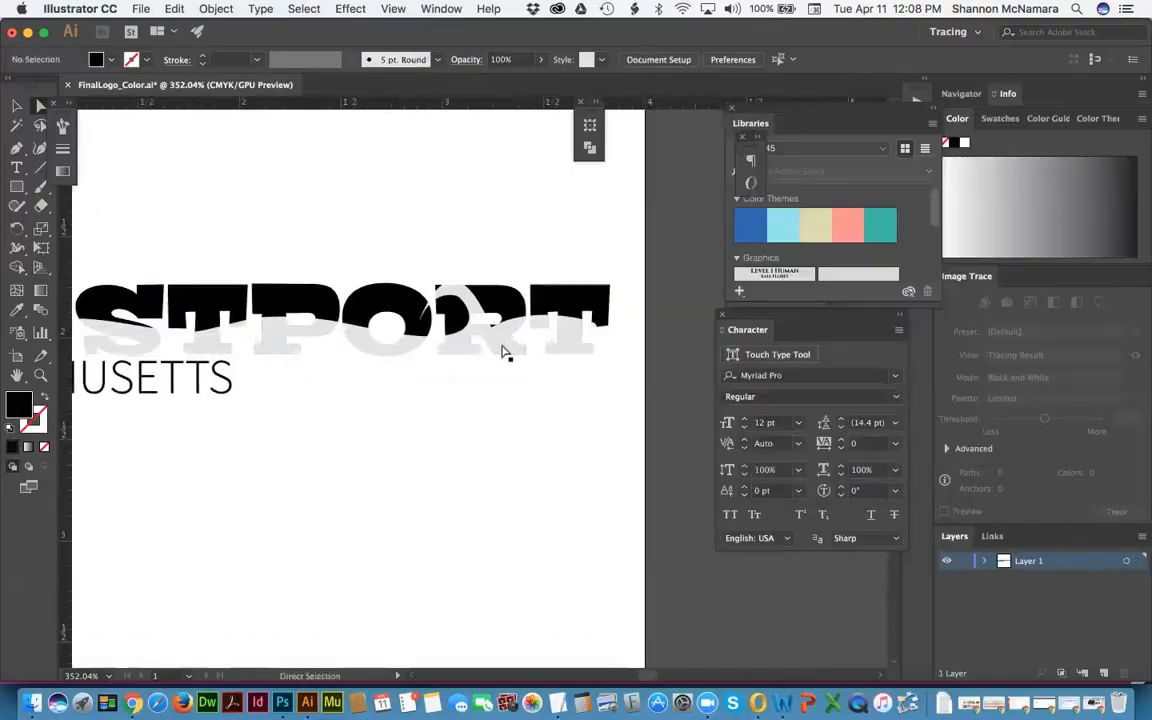
{"action": "scroll", "coordinate": [507, 350], "scroll_direction": "left", "scroll_amount": 5}
{"action": "scroll", "coordinate": [514, 363], "scroll_direction": "down", "scroll_amount": 3}
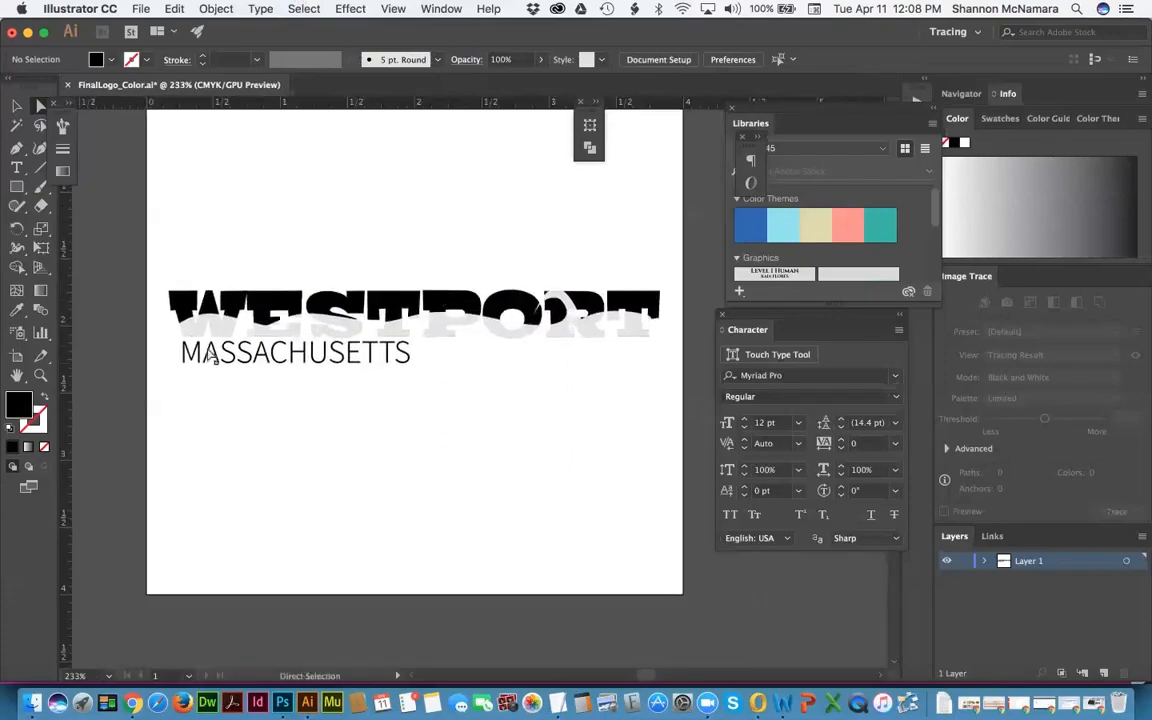
{"action": "left_click", "coordinate": [185, 330]}
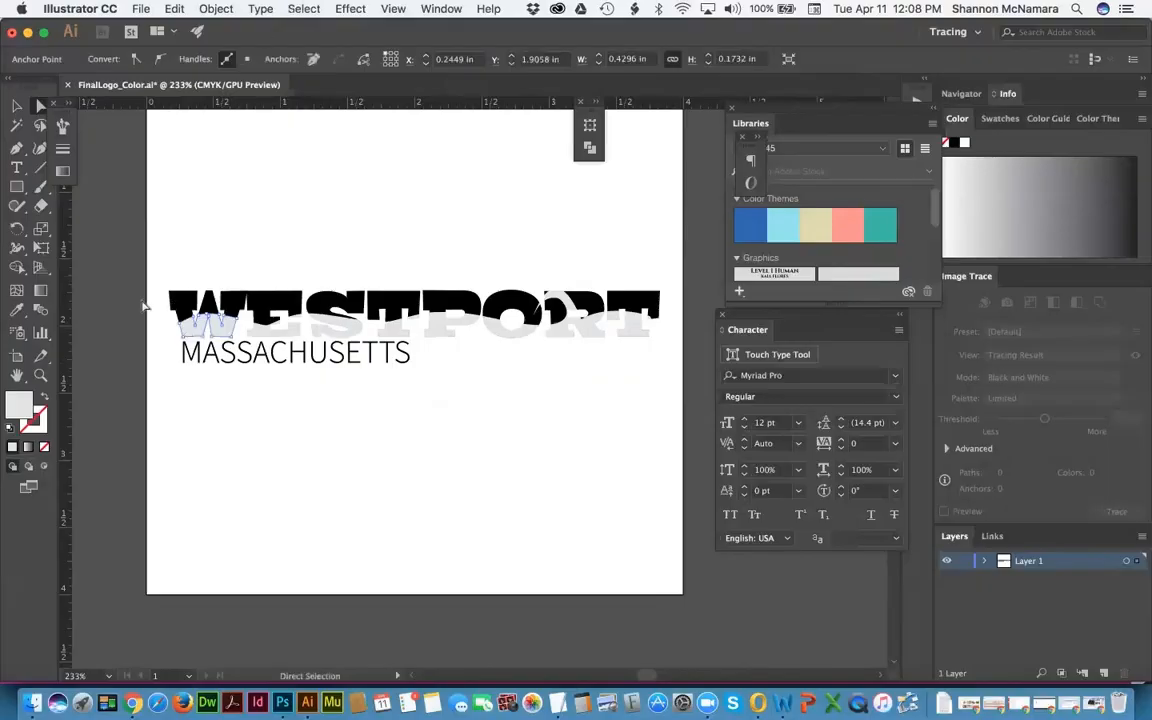
Step: Select every part sharing the W's pale fill and change its K value from 12% to 40%
{"action": "left_click", "coordinate": [305, 9]}
{"action": "mouse_move", "coordinate": [380, 154]}
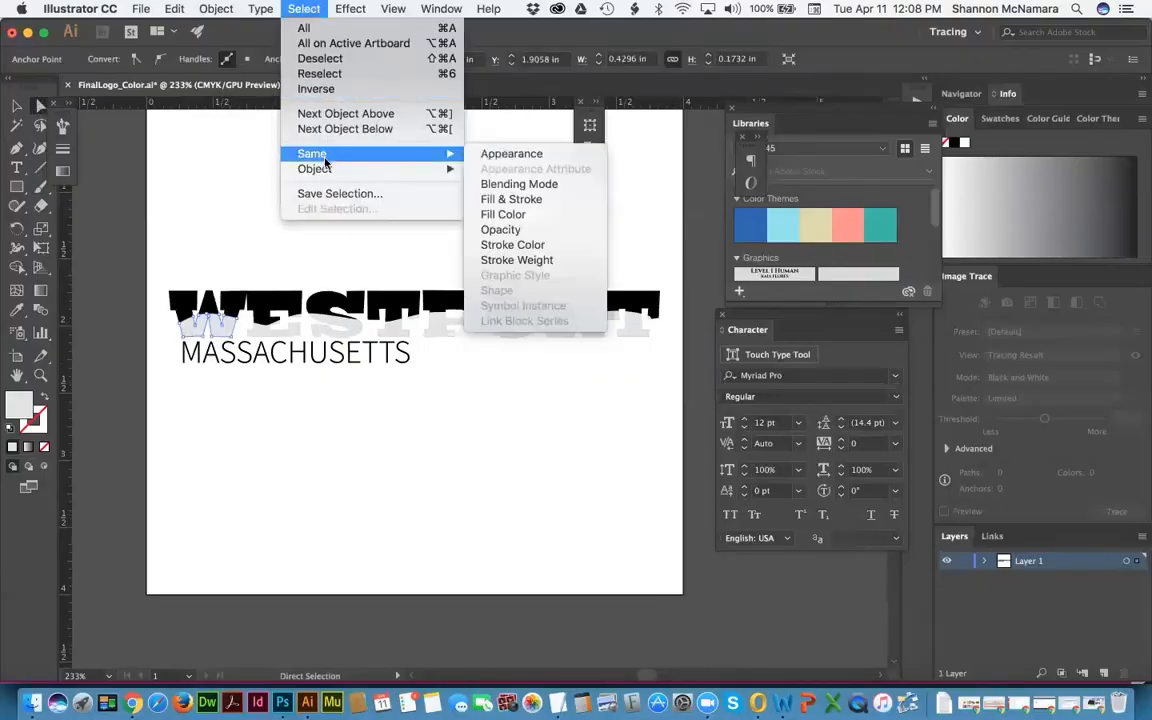
{"action": "left_click", "coordinate": [543, 214]}
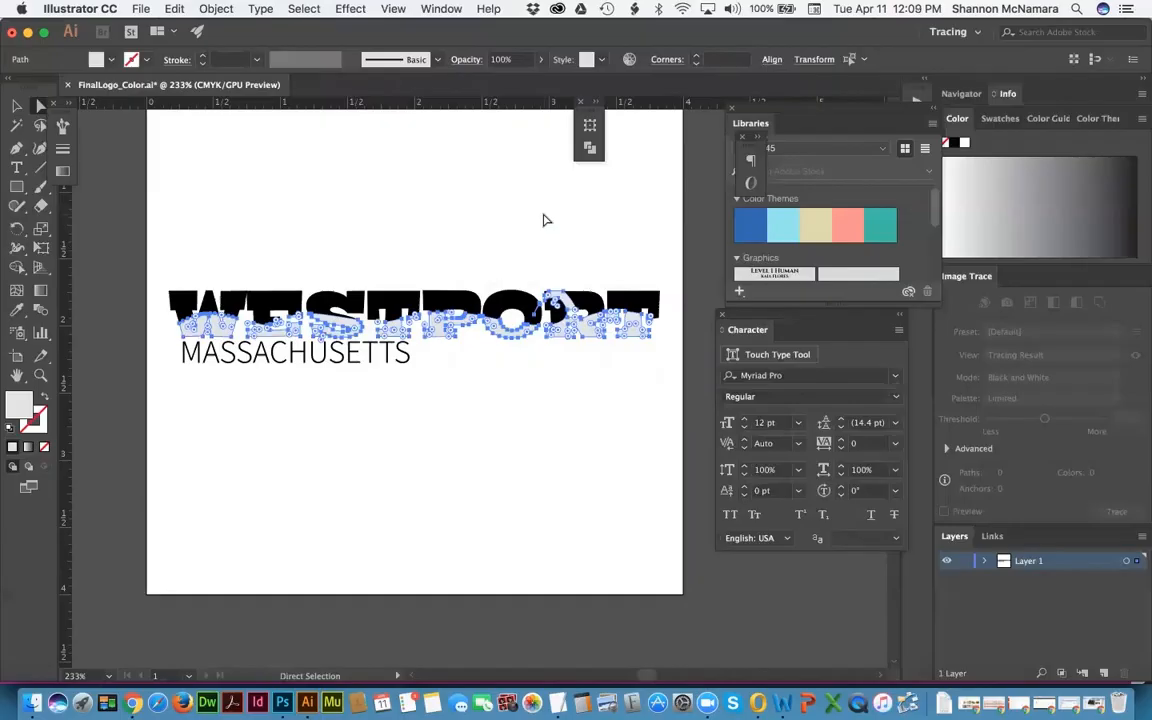
{"action": "double_click", "coordinate": [21, 405]}
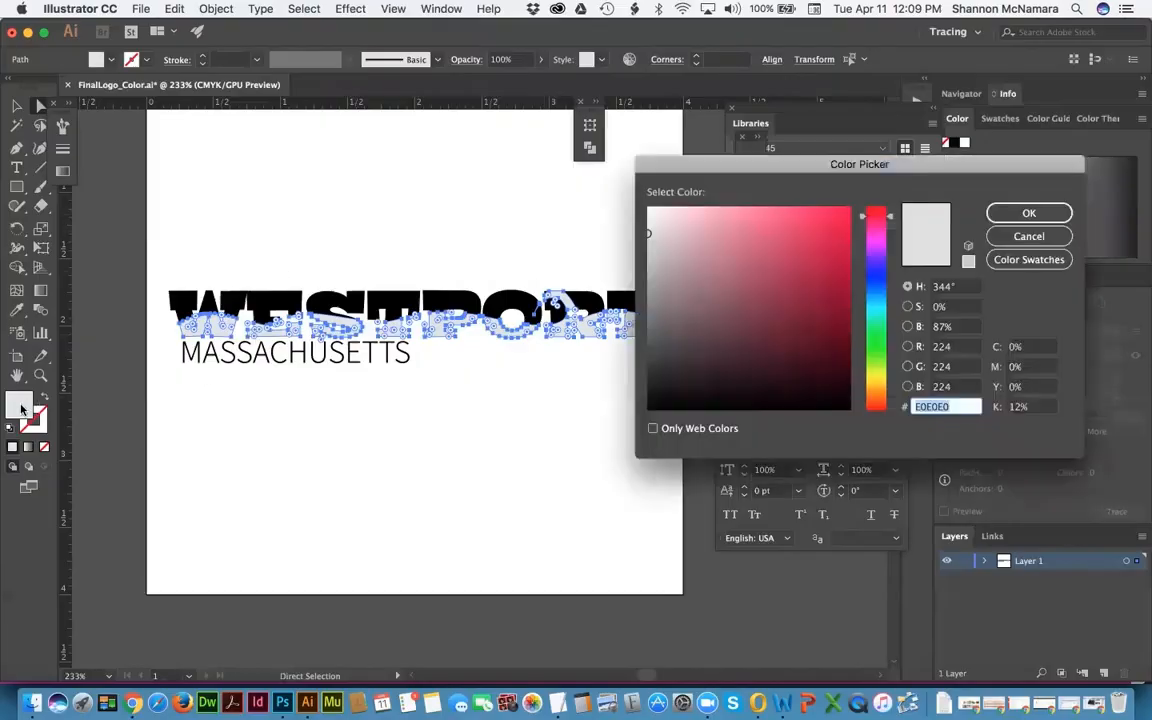
{"action": "left_click", "coordinate": [1040, 407]}
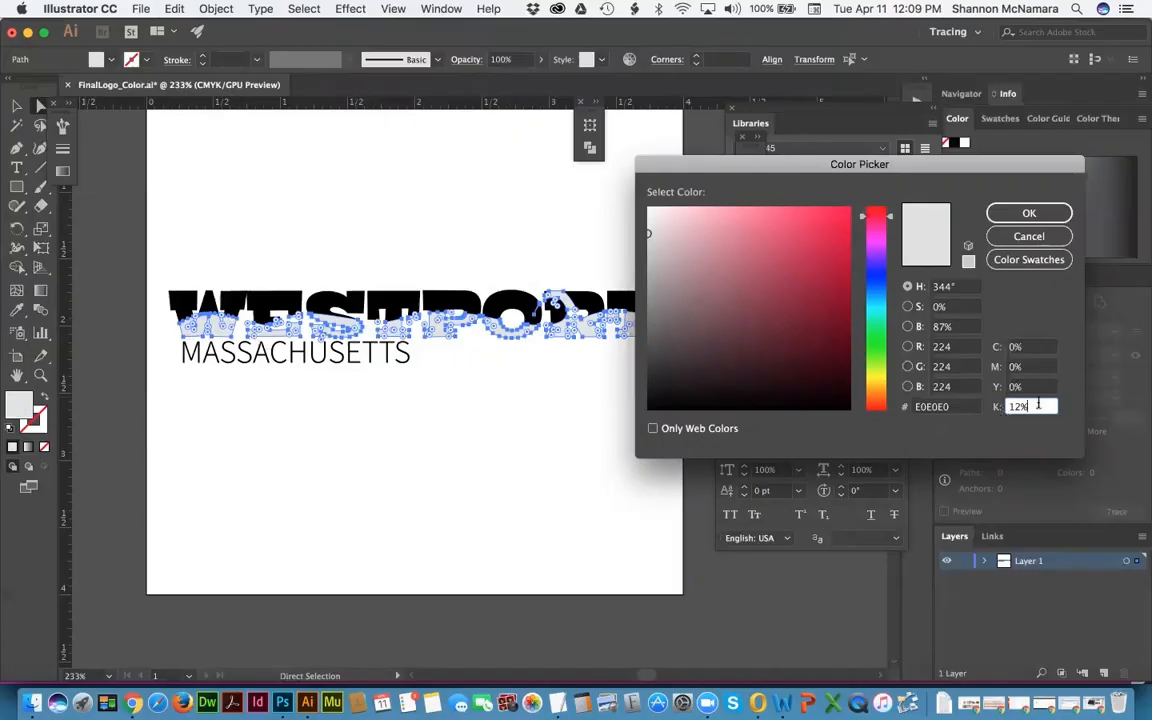
{"action": "left_click_drag", "start_coordinate": [1038, 405], "coordinate": [964, 403]}
{"action": "type", "text": "5"}
{"action": "key", "text": "BackSpace"}
{"action": "type", "text": "40"}
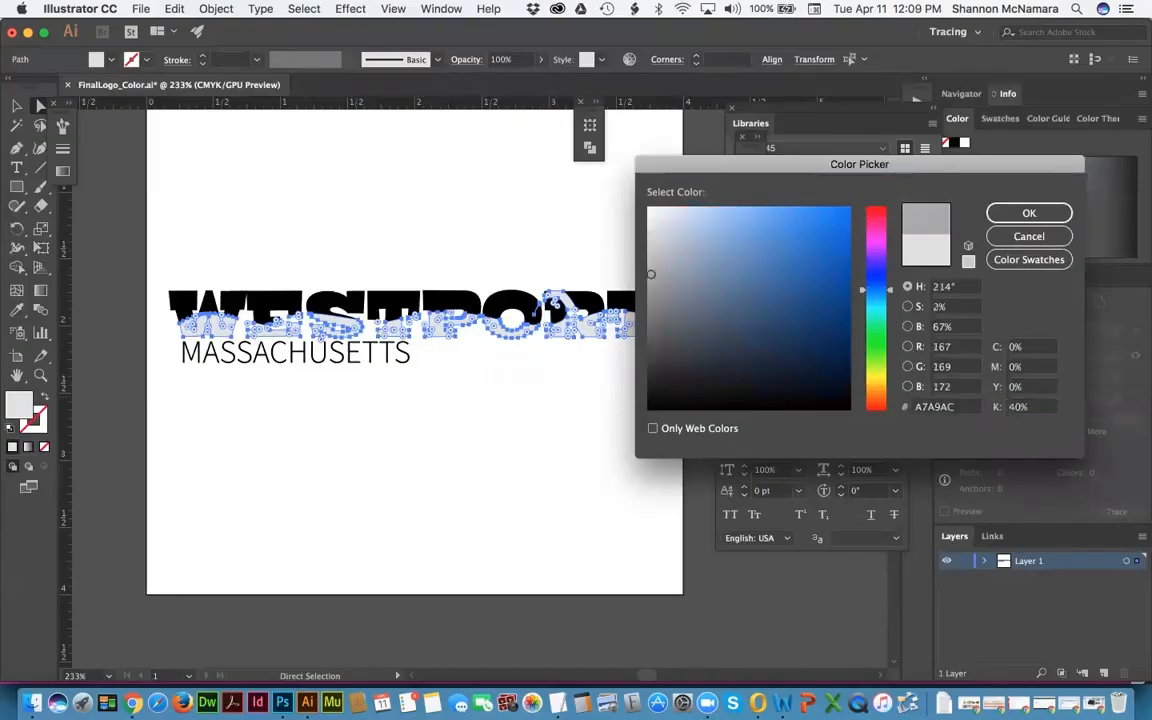
{"action": "key", "text": "Return"}
{"action": "left_click", "coordinate": [598, 444]}
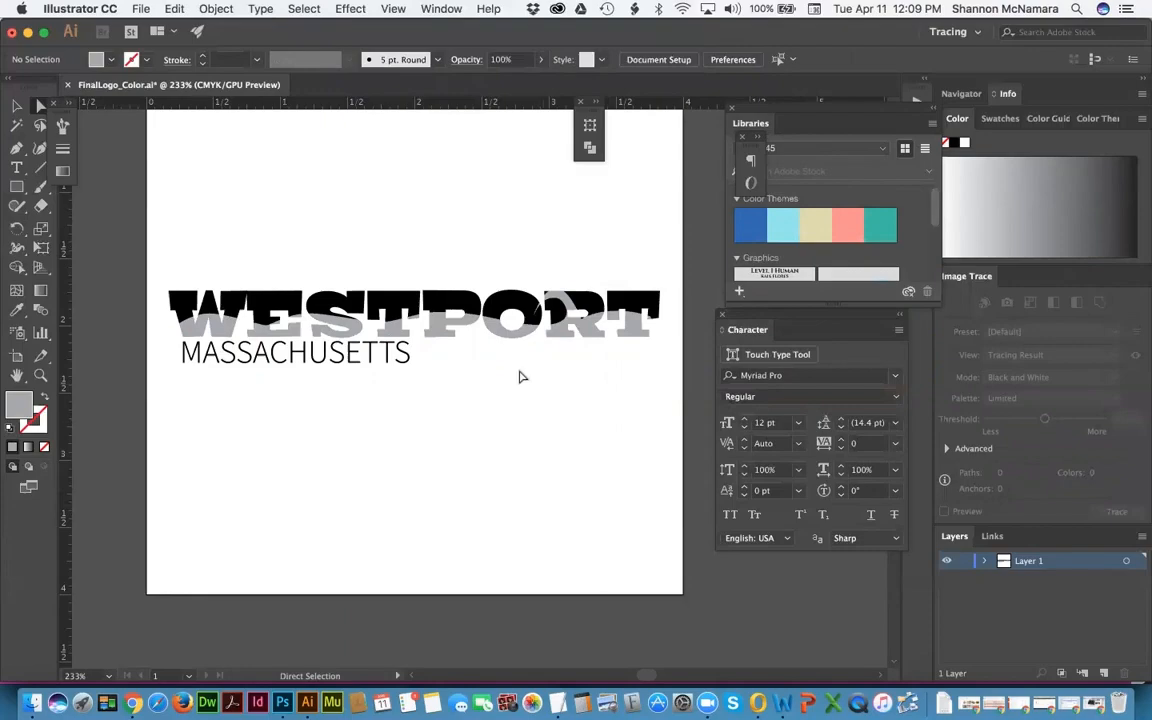
Step: Save the logo as FinalLogo_BW.ai with default Illustrator options, then close the document
{"action": "left_click", "coordinate": [140, 9]}
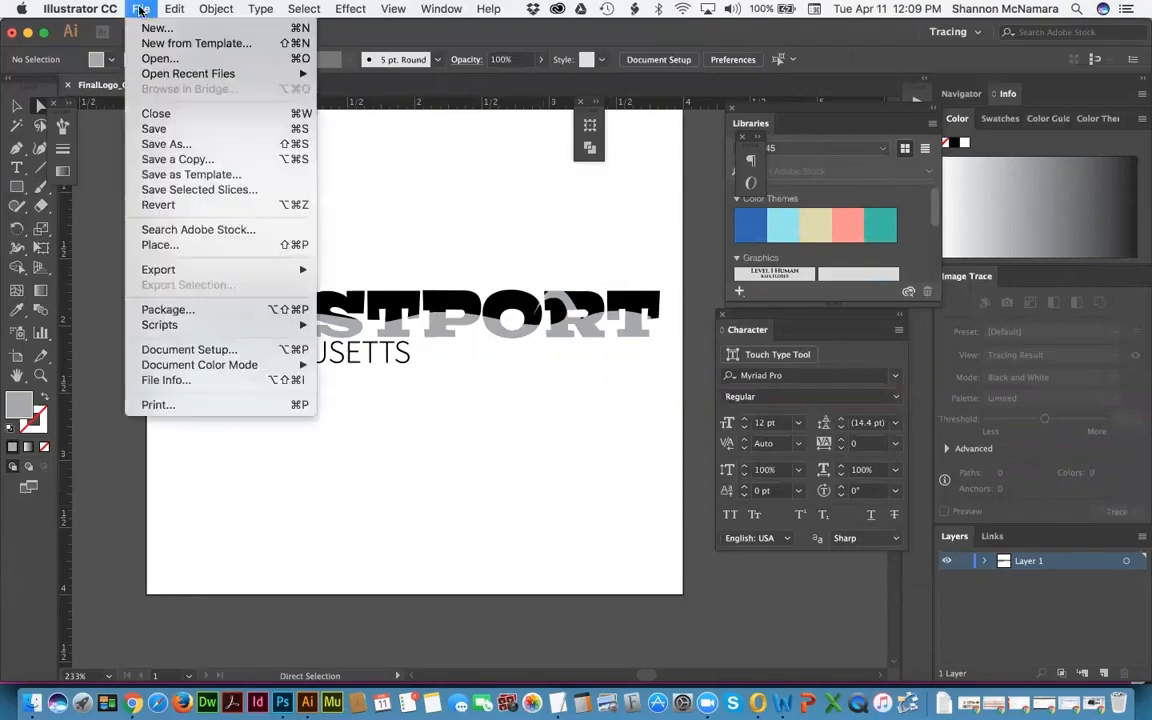
{"action": "left_click", "coordinate": [164, 147]}
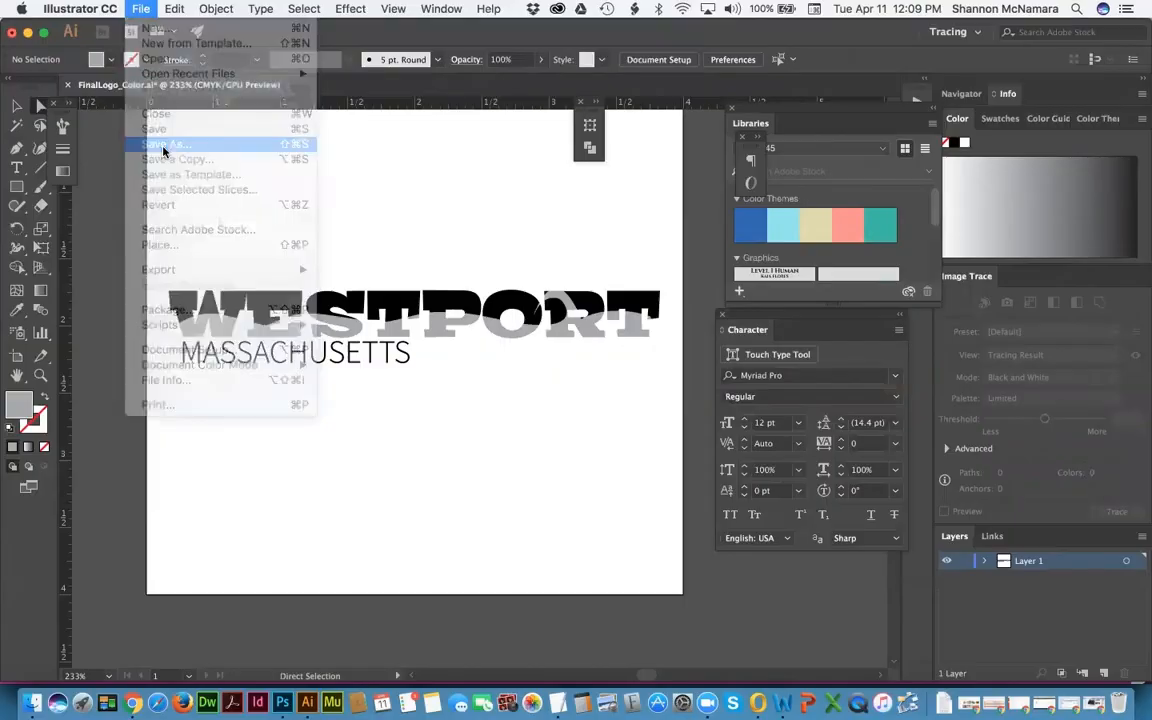
{"action": "key", "text": "Right"}
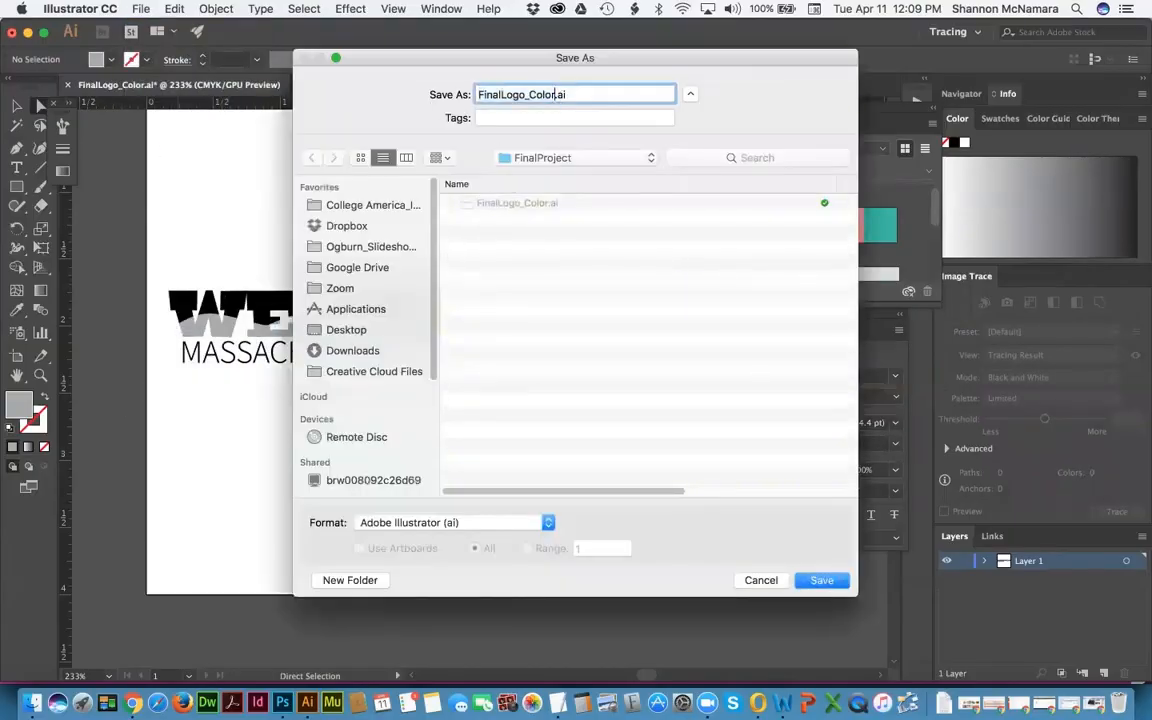
{"action": "key", "text": "shift+Left"}
{"action": "key", "text": "shift+Left"}
{"action": "key", "text": "shift+Left"}
{"action": "key", "text": "shift+Left"}
{"action": "key", "text": "shift+Left"}
{"action": "type", "text": "BW"}
{"action": "key", "text": "Return"}
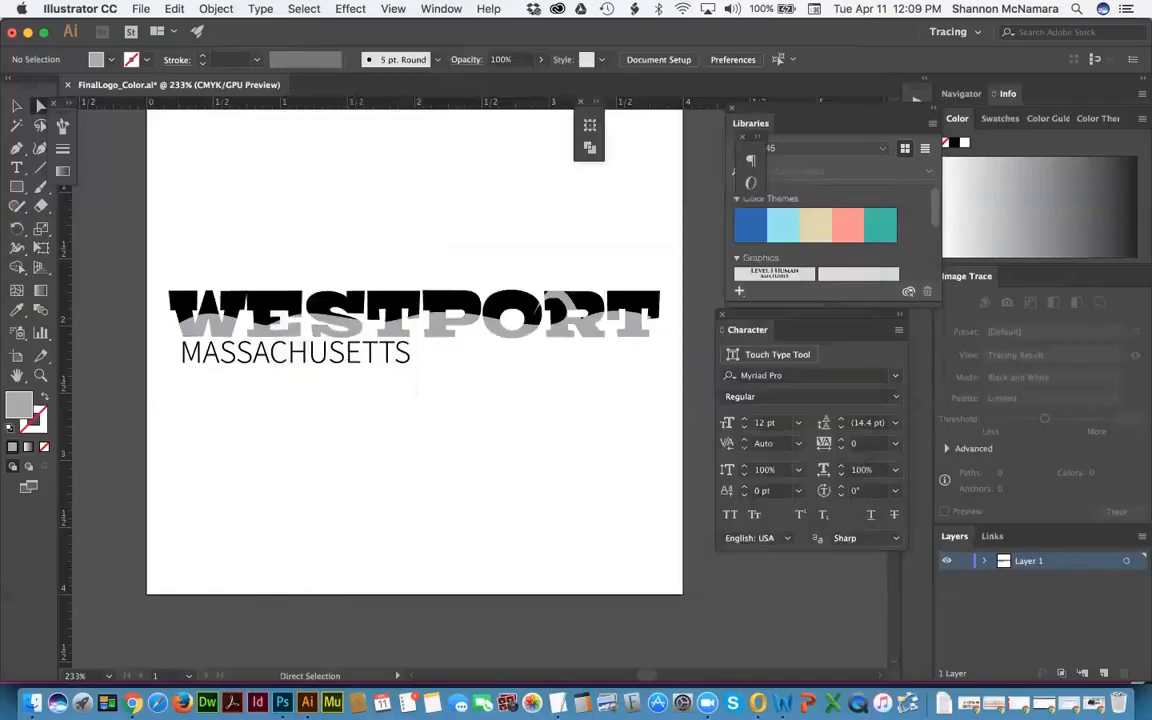
{"action": "key", "text": "Return"}
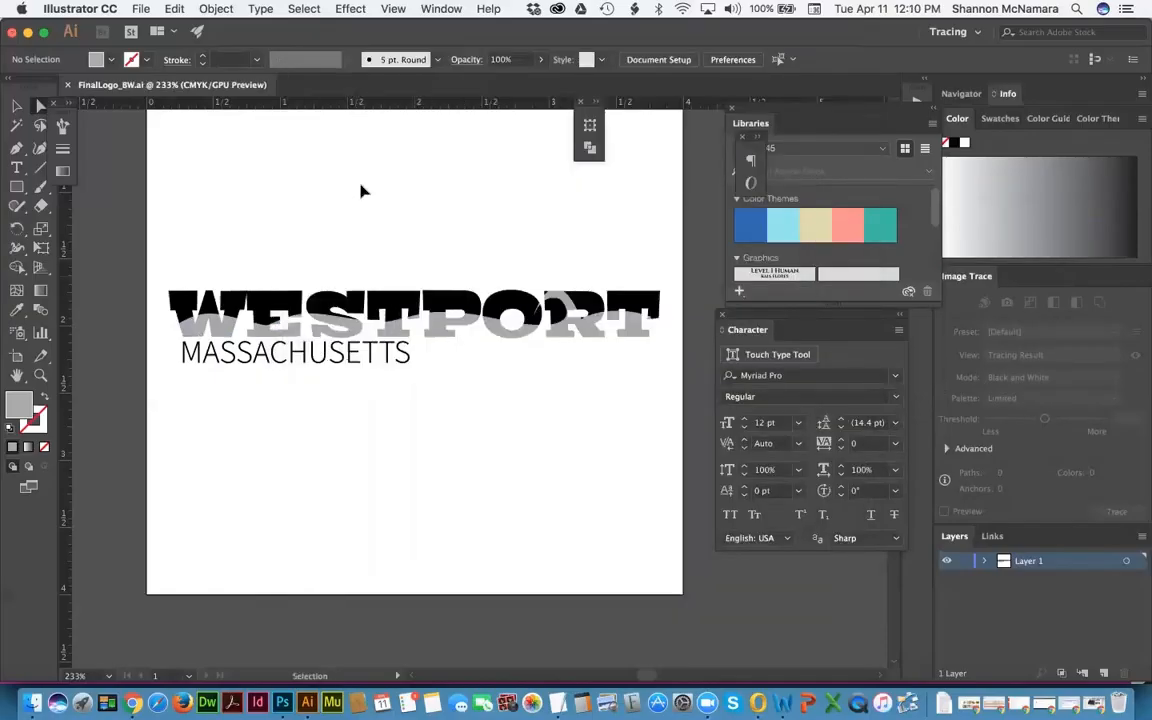
{"action": "key", "text": "super+w"}
Step: Switch through Finder to Chrome and highlight the Final Logo (color and B&W) requirement
{"action": "key", "text": "super+Tab"}
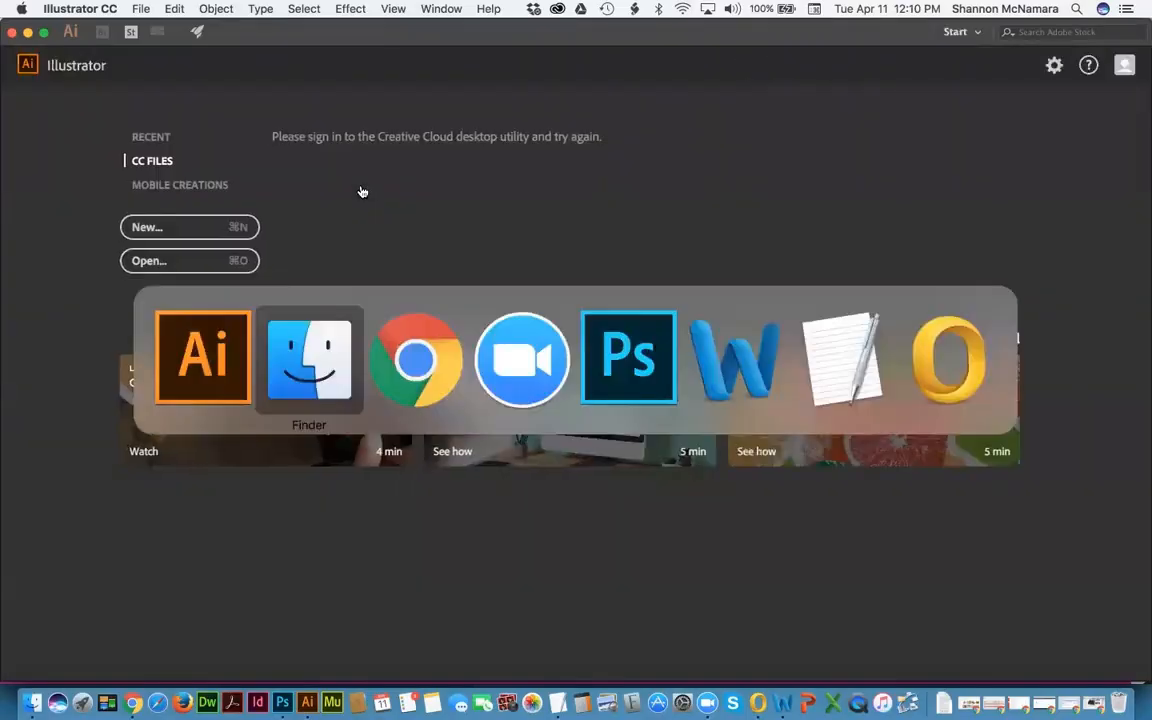
{"action": "key", "text": "super+Tab"}
{"action": "key", "text": "super+Tab"}
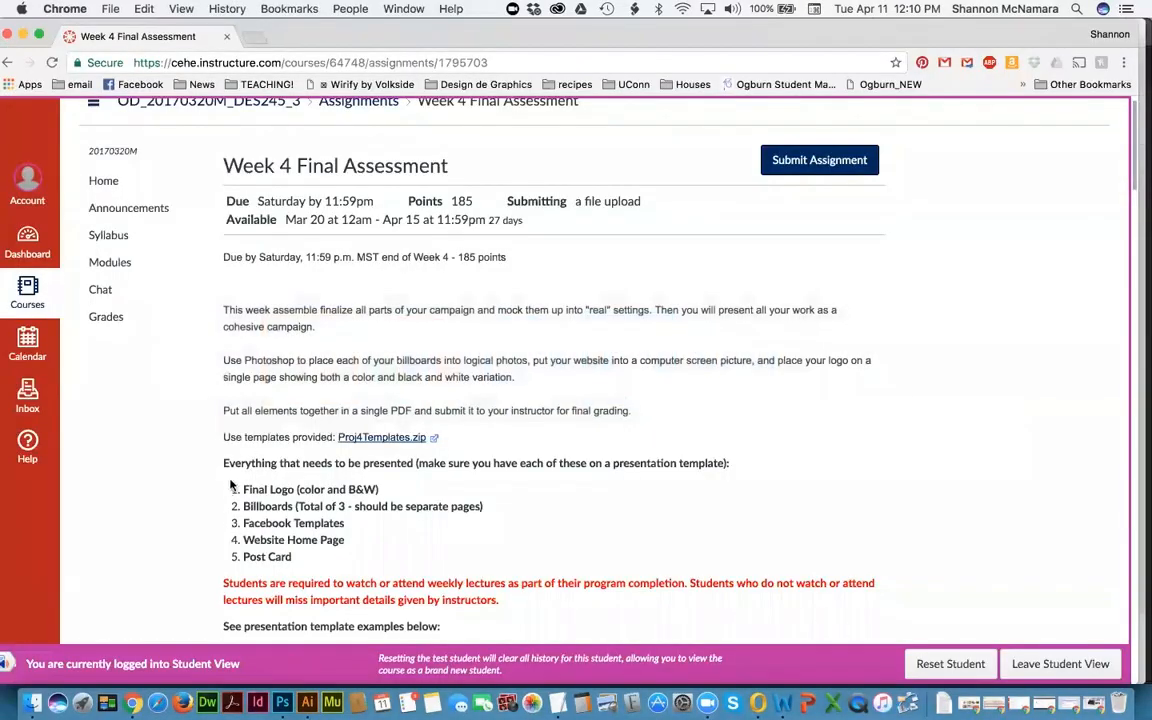
{"action": "left_click_drag", "start_coordinate": [236, 489], "coordinate": [389, 489]}
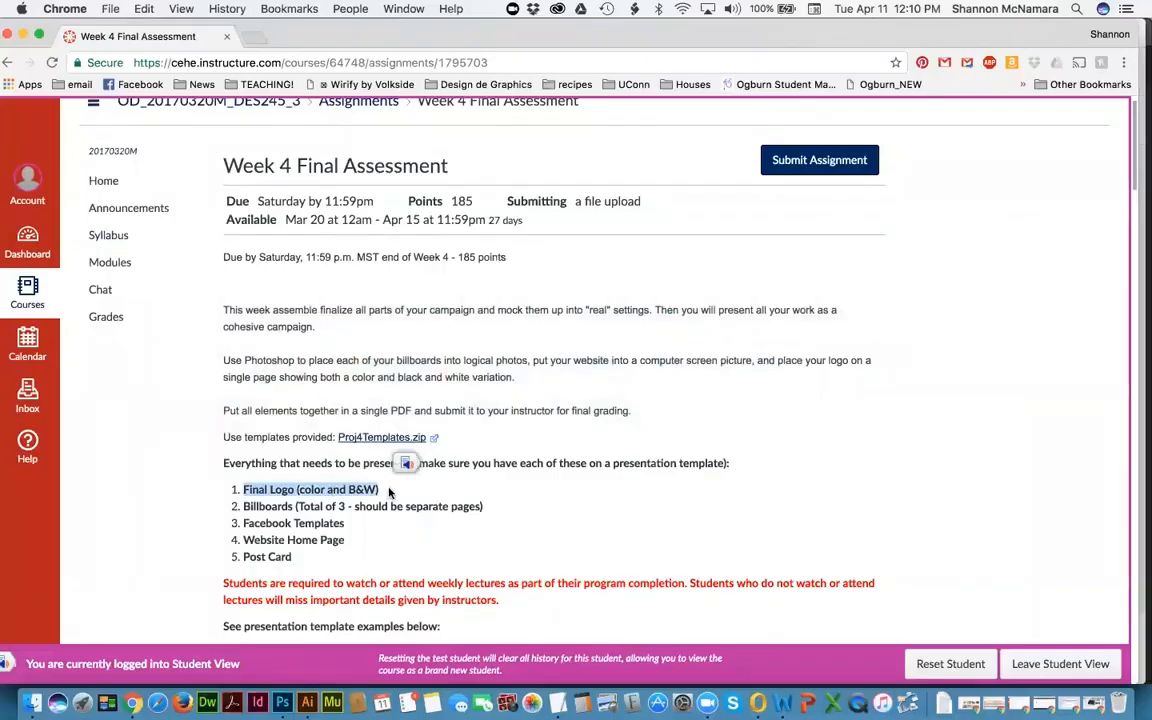
Step: Clear the highlight and show slide 6, Final Assessment Checklist!, in the DES 245 - 4_2 deck
{"action": "left_click", "coordinate": [309, 481]}
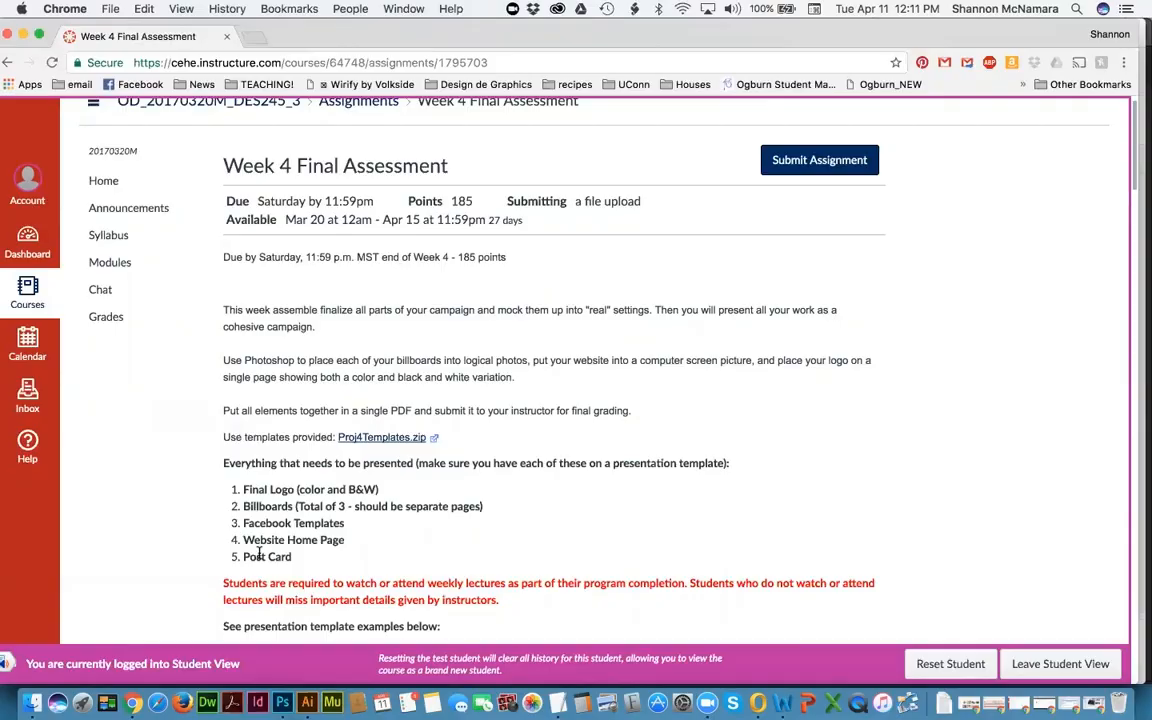
{"action": "key", "text": "super+grave"}
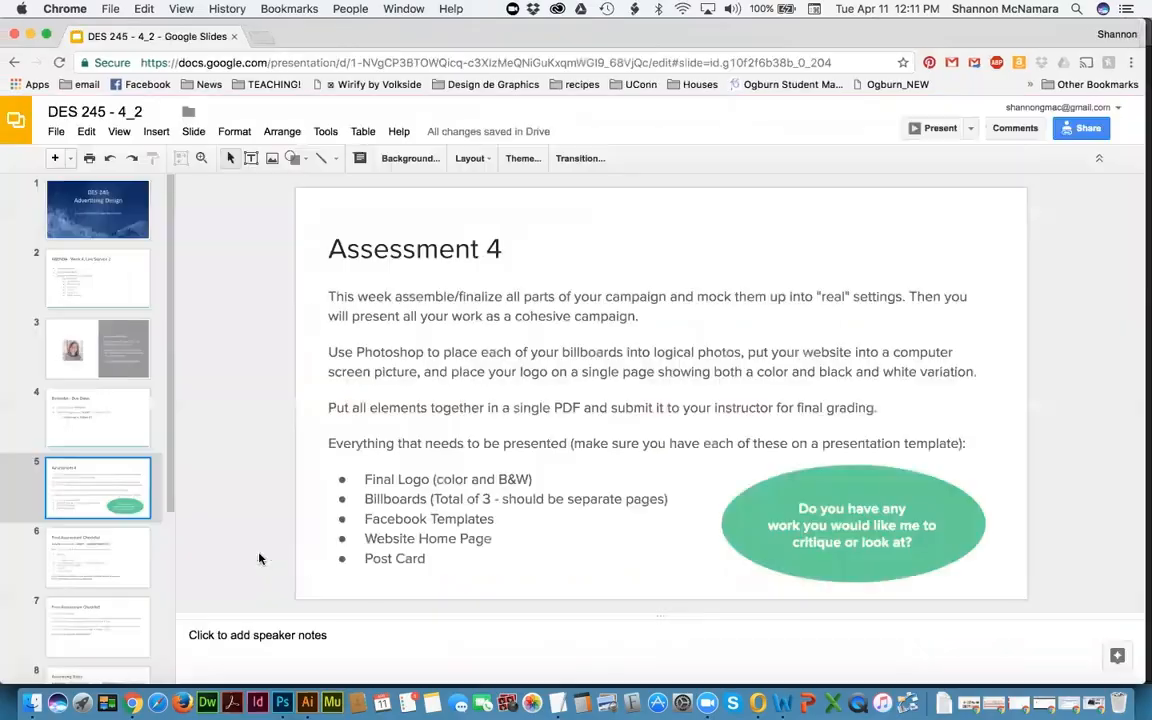
{"action": "left_click", "coordinate": [58, 568]}
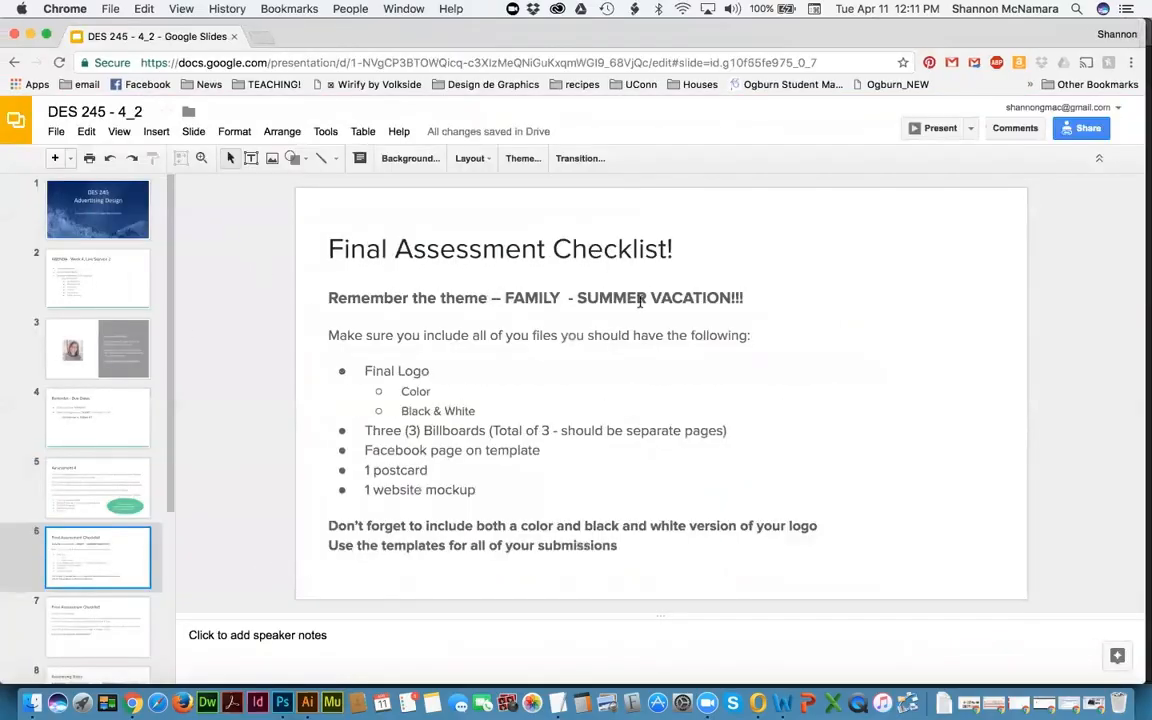
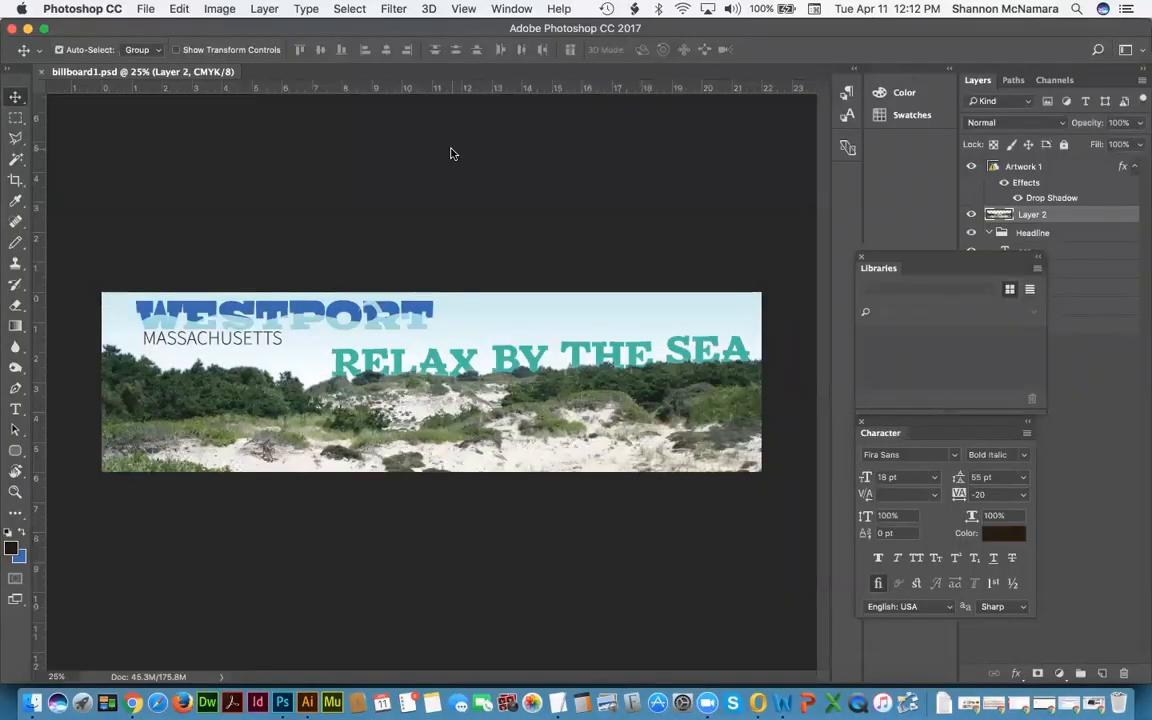
Step: From the Week 4 Proj4Templates folder in Finder, open BillboardTemp.psd in Photoshop
{"action": "key", "text": "super+Tab"}
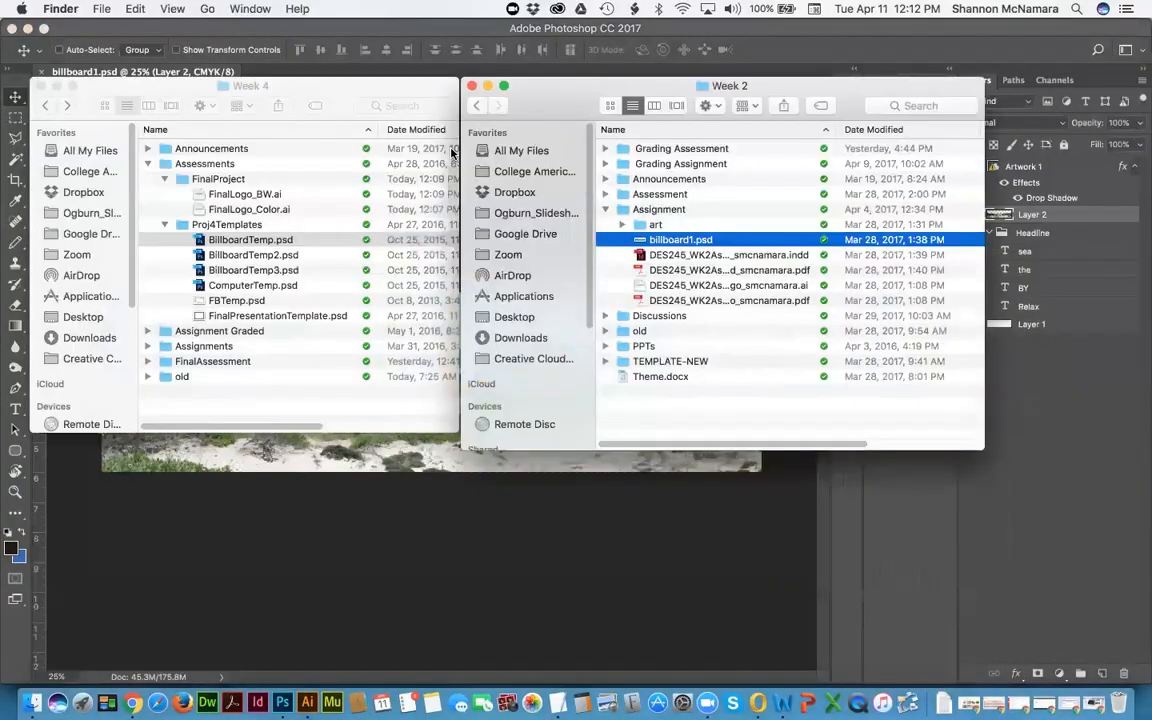
{"action": "left_click", "coordinate": [291, 413]}
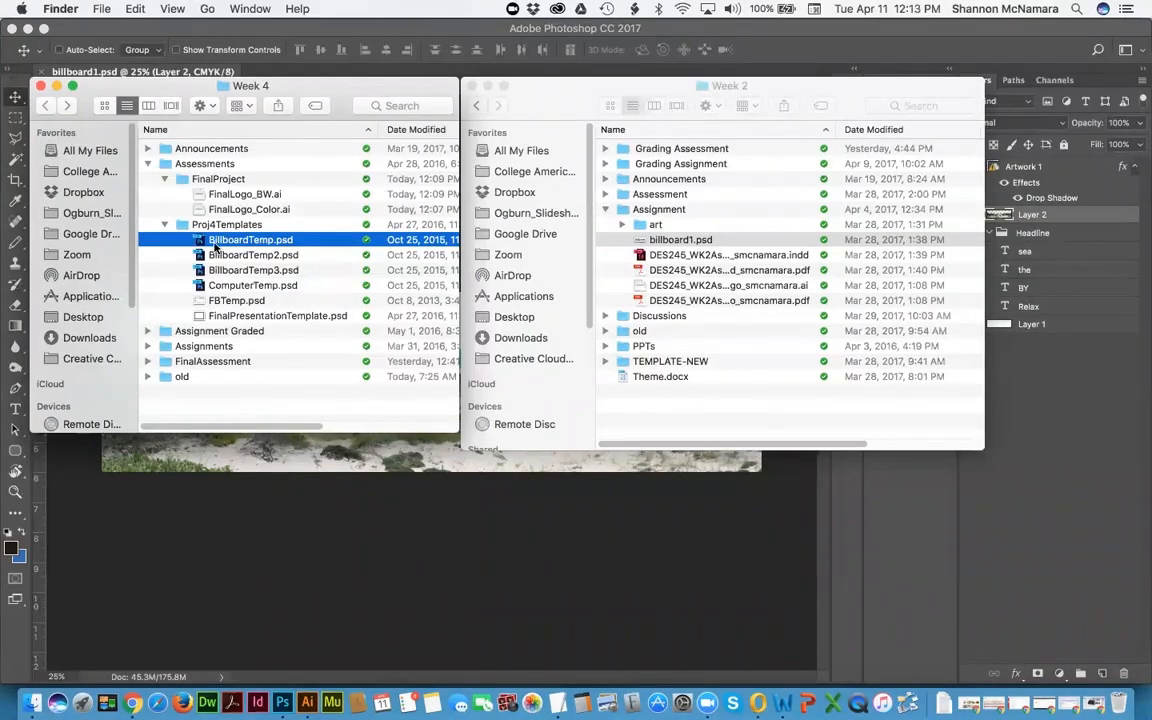
{"action": "double_click", "coordinate": [235, 241]}
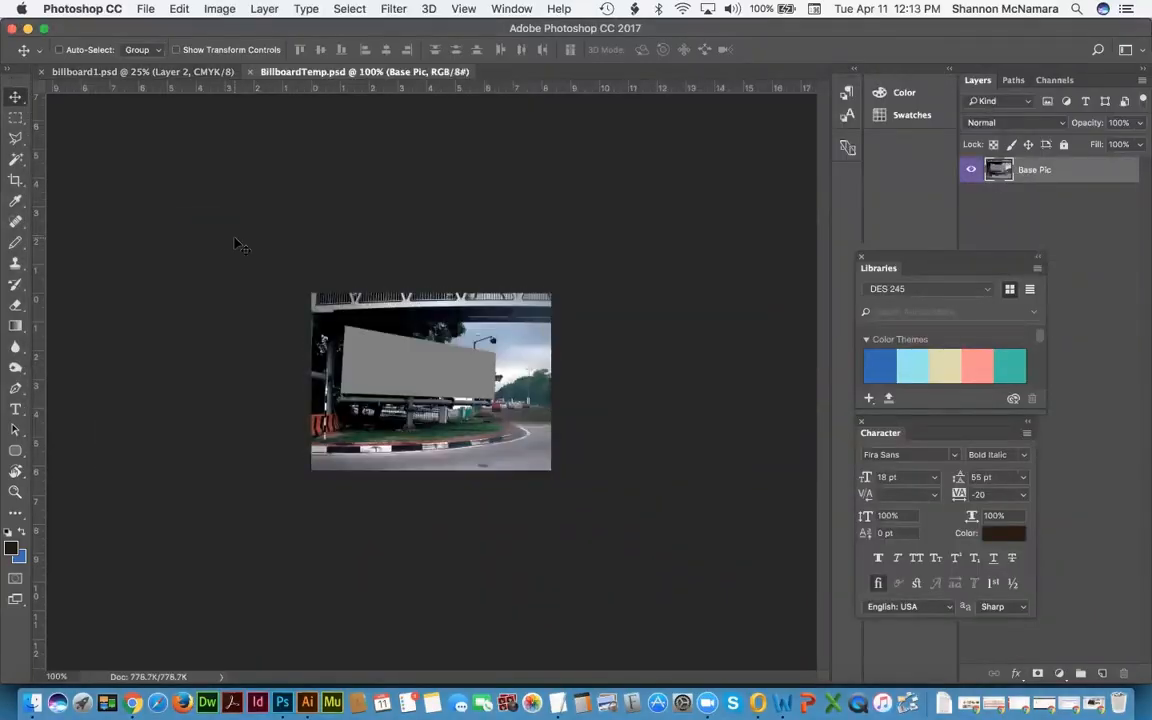
Step: View the billboard photo at 300% with Base Pic deselected, then return to billboard1.psd
{"action": "key", "text": "super+0"}
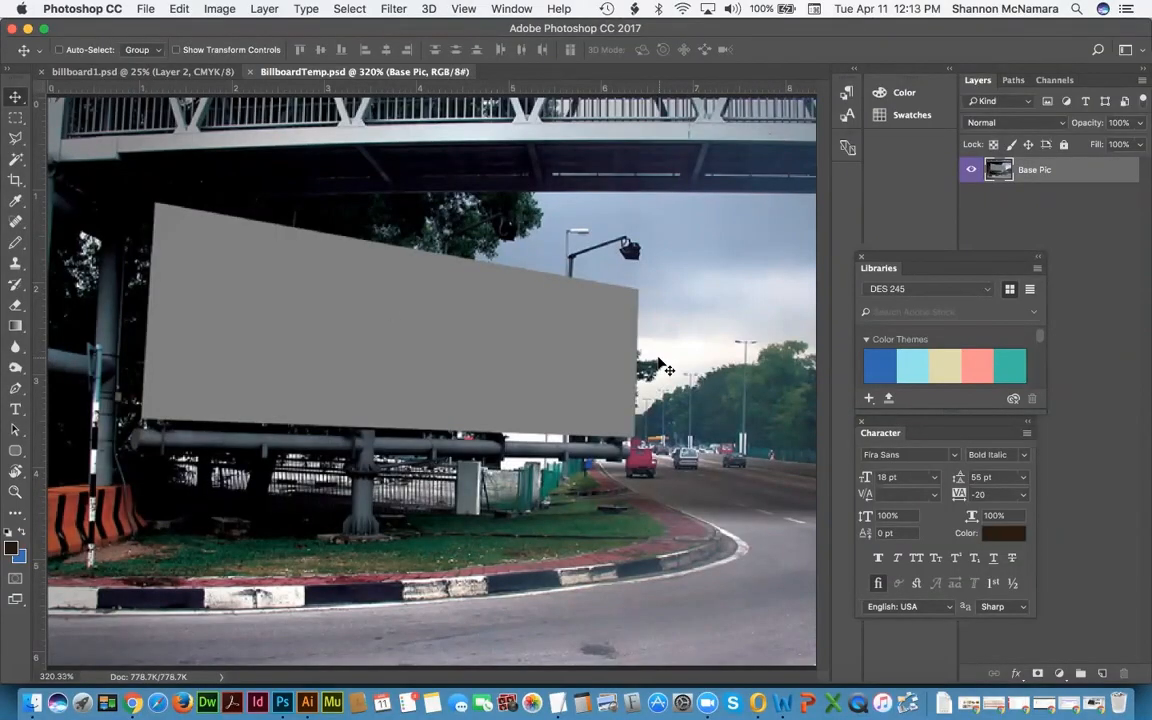
{"action": "key", "text": "super+minus"}
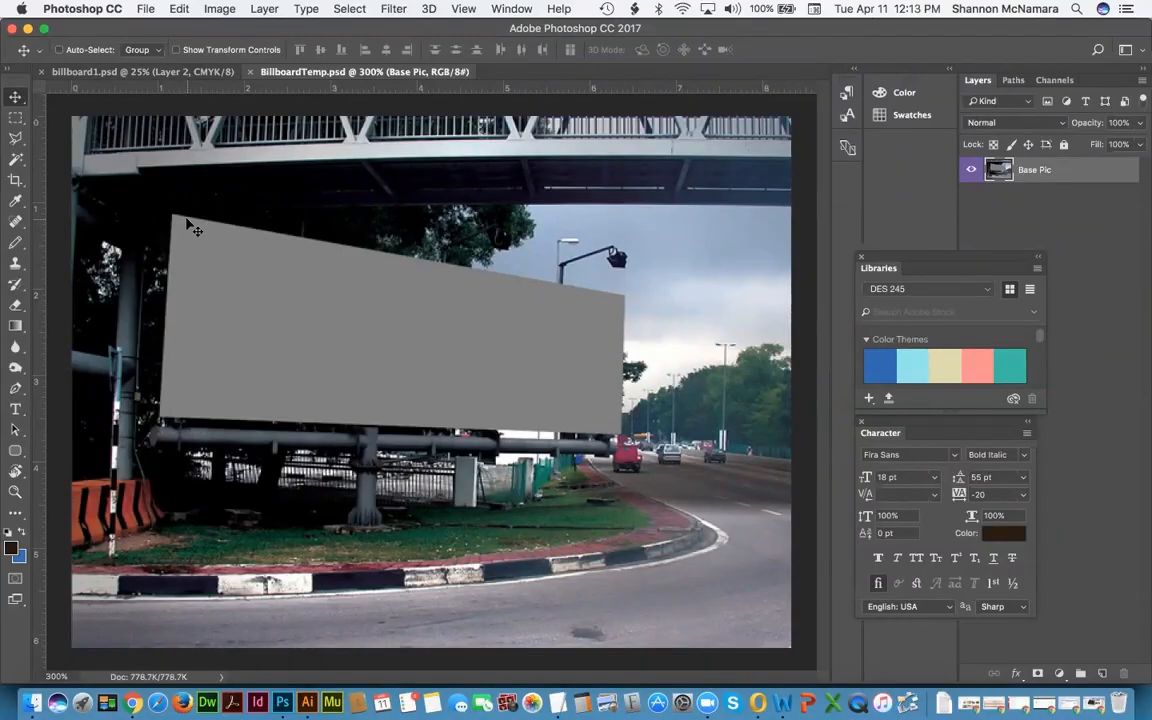
{"action": "left_click", "coordinate": [999, 213]}
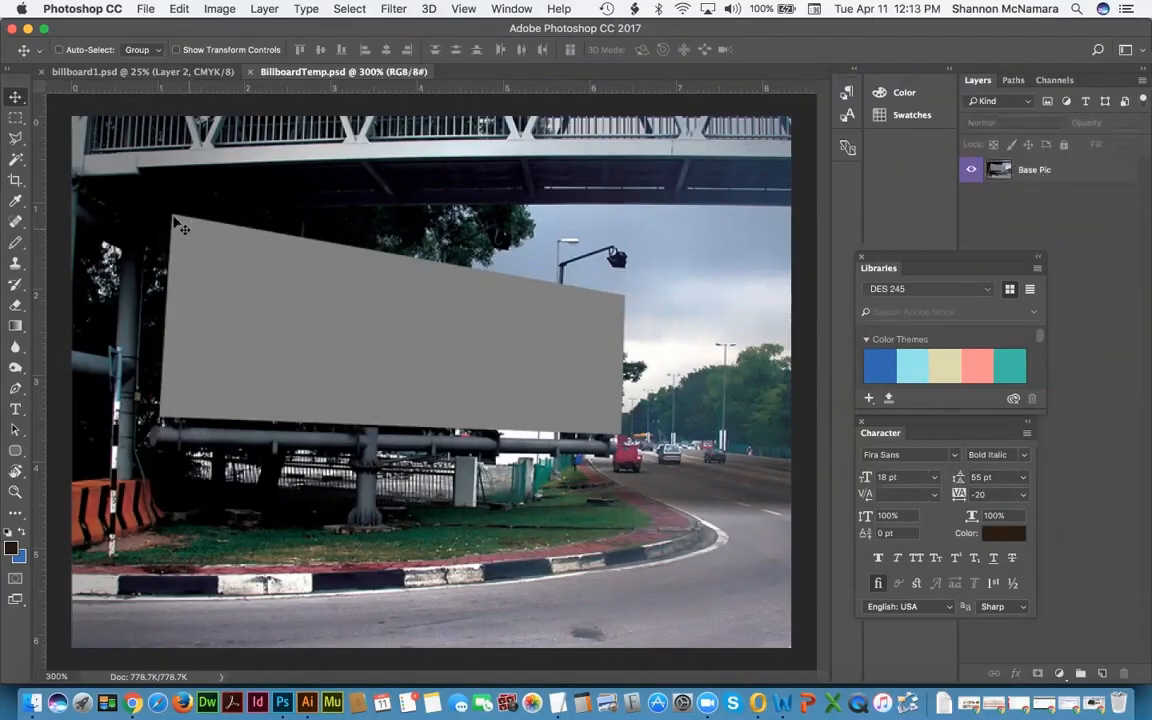
{"action": "left_click", "coordinate": [89, 72]}
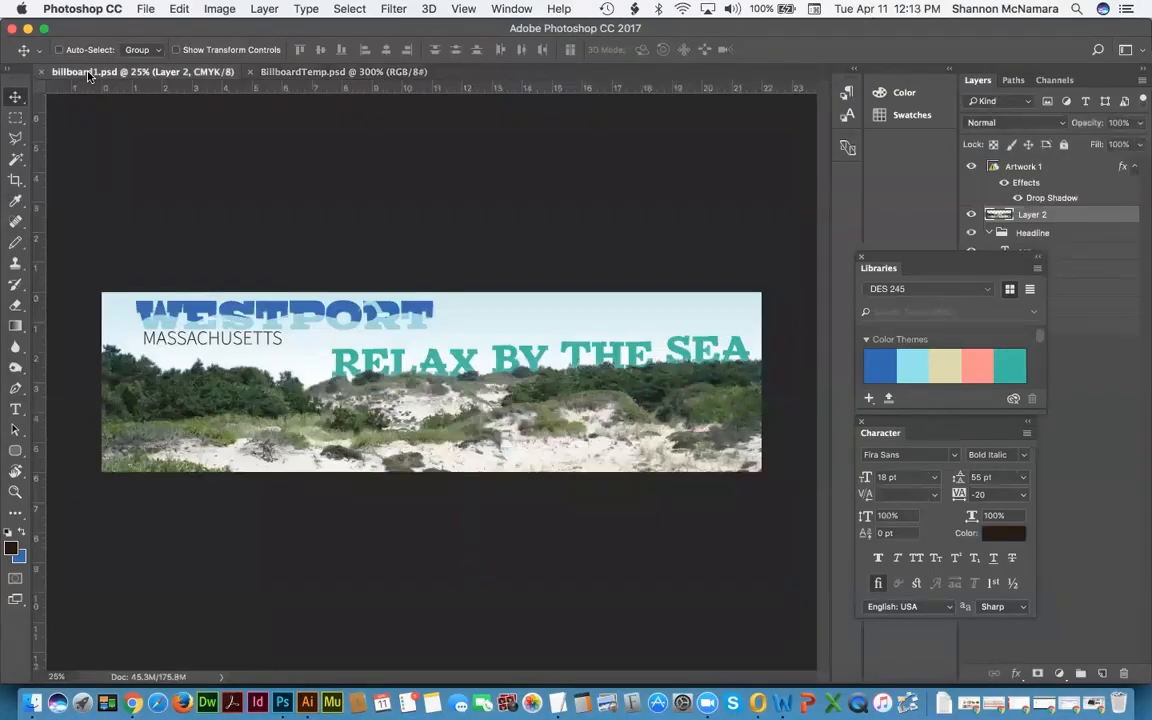
Step: Dock and collapse the Libraries panel and dock the Character panel with the icons
{"action": "left_click", "coordinate": [1110, 397]}
{"action": "left_click_drag", "start_coordinate": [913, 261], "coordinate": [820, 137]}
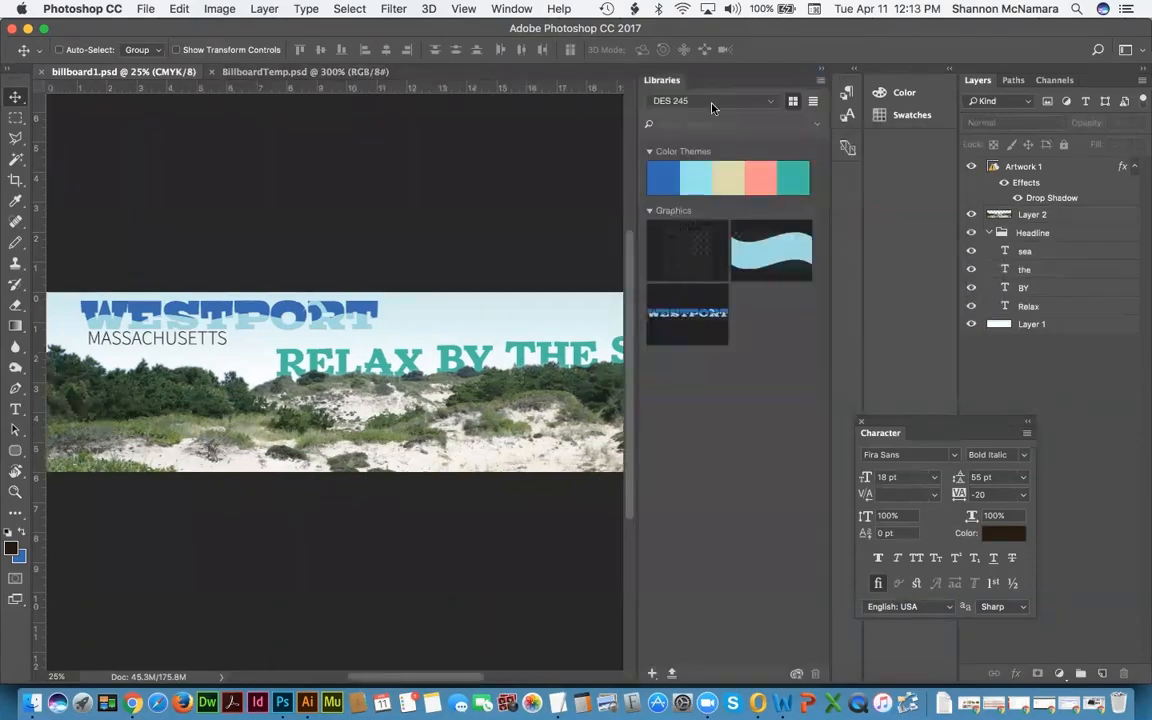
{"action": "left_click", "coordinate": [822, 70]}
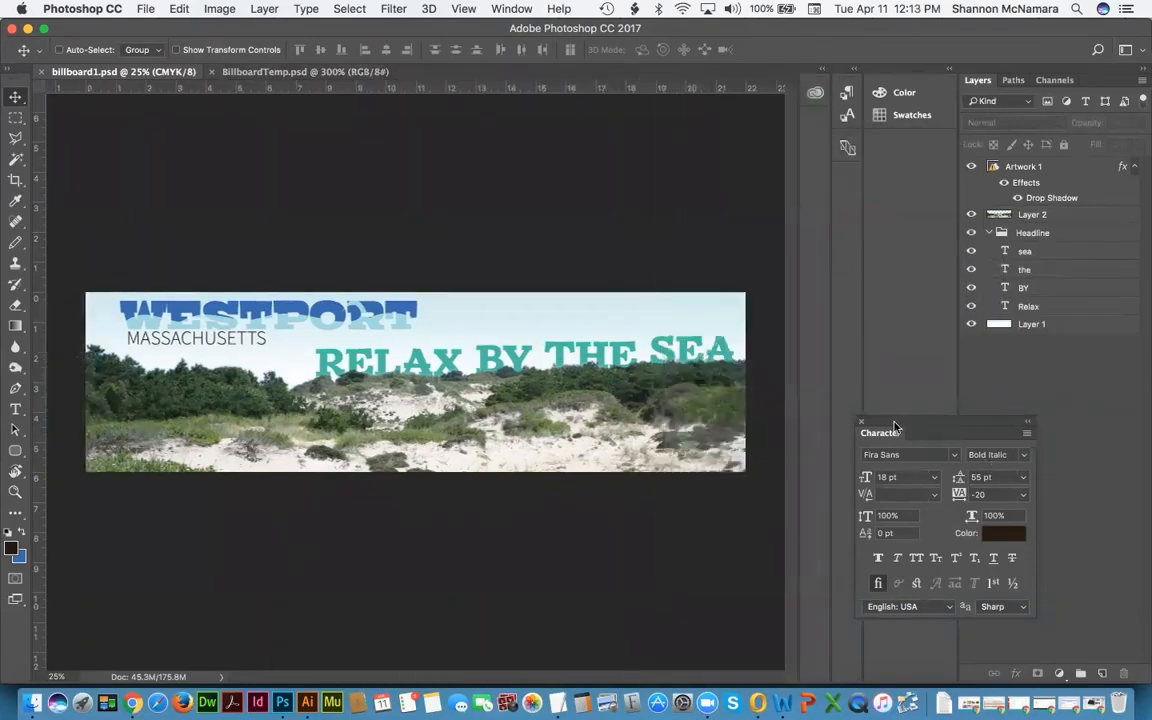
{"action": "left_click_drag", "start_coordinate": [895, 431], "coordinate": [850, 180]}
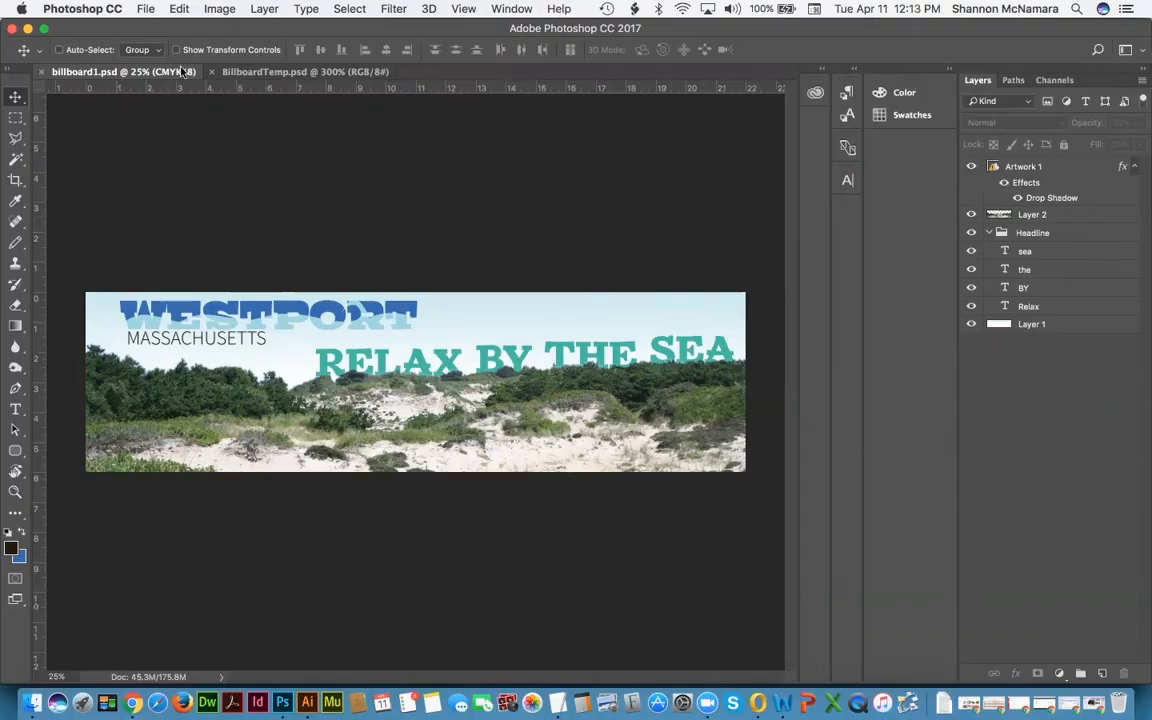
Step: Arrange the banner and billboard photo with Window > Arrange > Tile All Vertically
{"action": "left_click", "coordinate": [503, 9]}
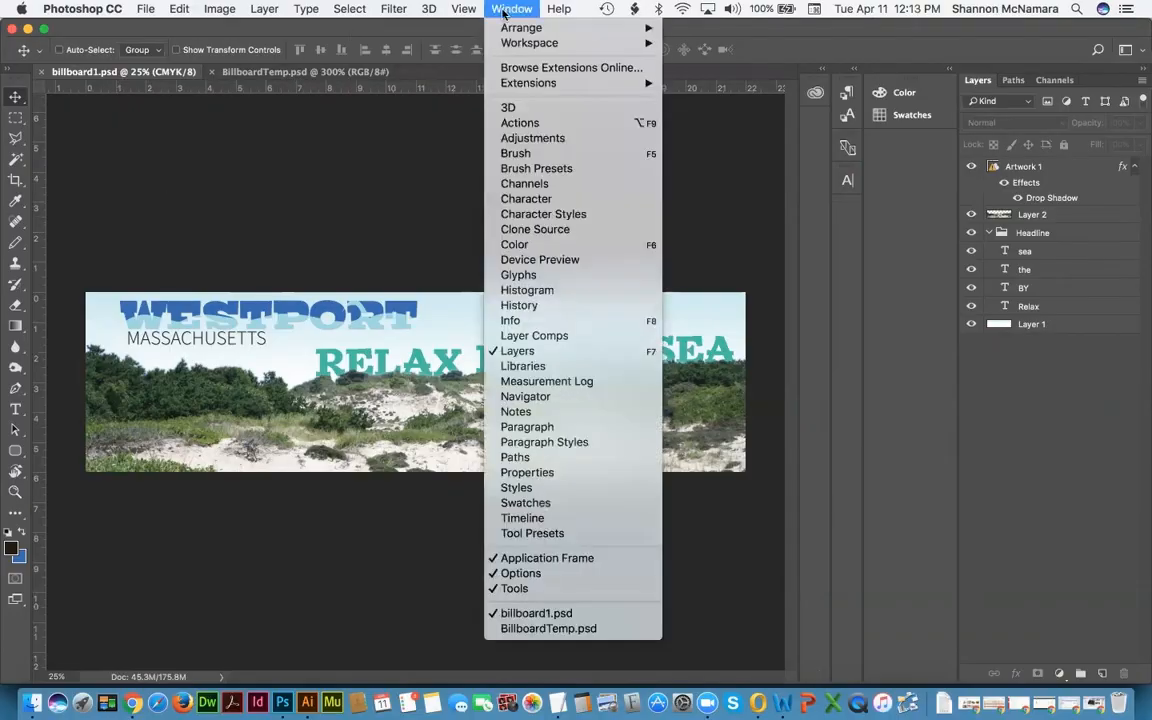
{"action": "left_click", "coordinate": [505, 9]}
{"action": "left_click", "coordinate": [513, 9]}
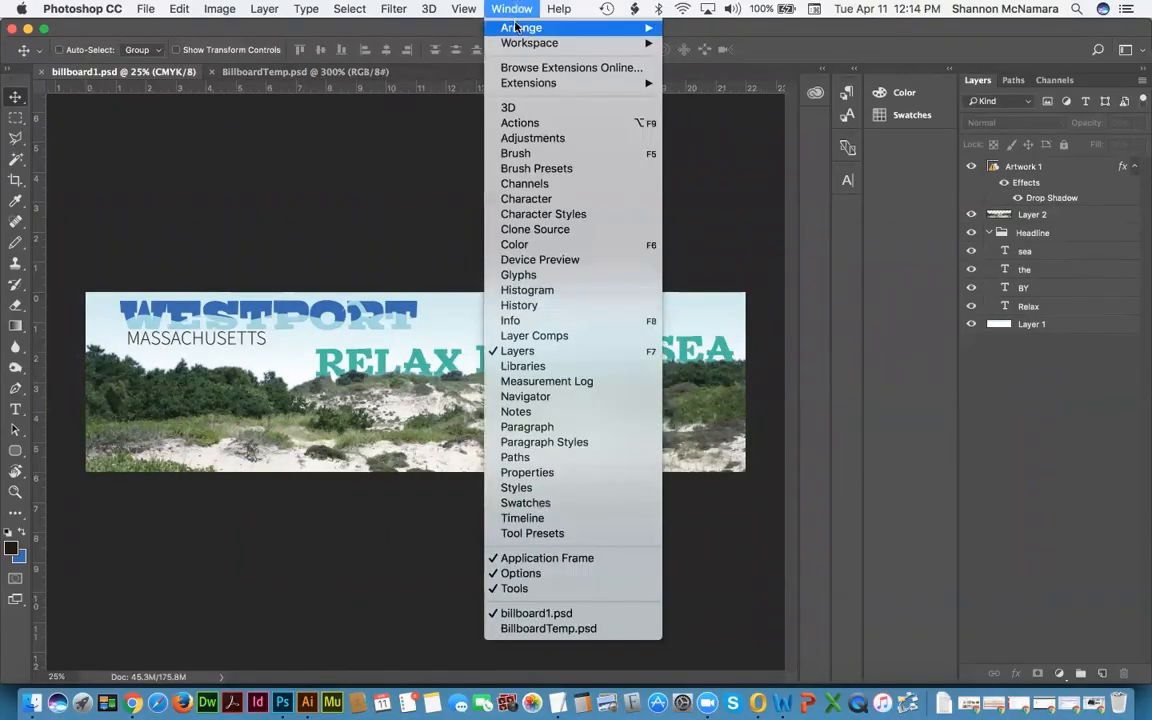
{"action": "mouse_move", "coordinate": [522, 27]}
{"action": "left_click", "coordinate": [718, 33]}
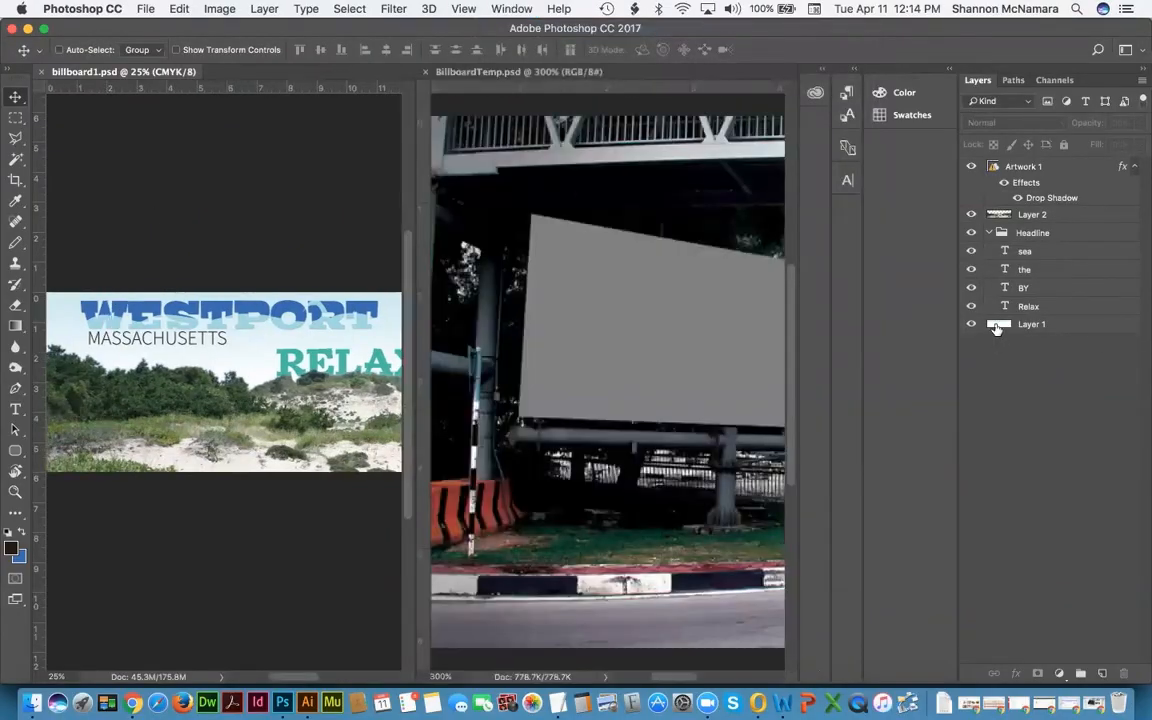
Step: Copy the banner layers Artwork 1 through Layer 1 into BillboardTemp.psd
{"action": "left_click", "coordinate": [1070, 324]}
{"action": "left_click", "coordinate": [1035, 172], "text": "shift"}
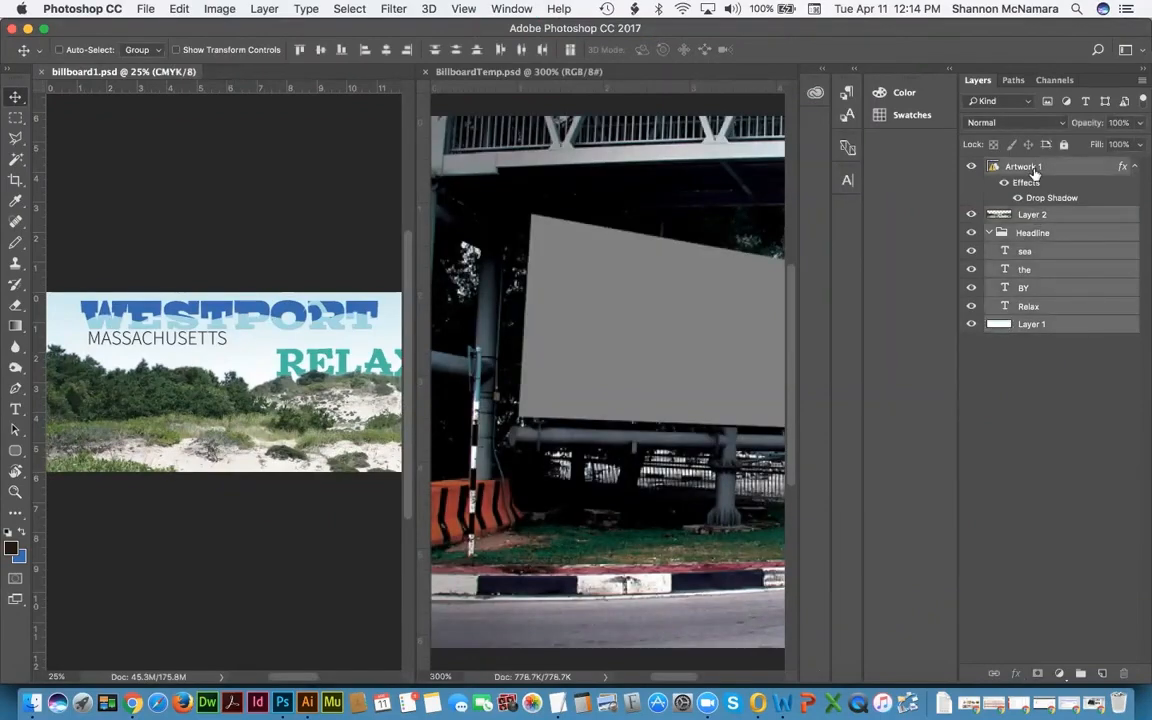
{"action": "left_click_drag", "start_coordinate": [1035, 172], "coordinate": [543, 268]}
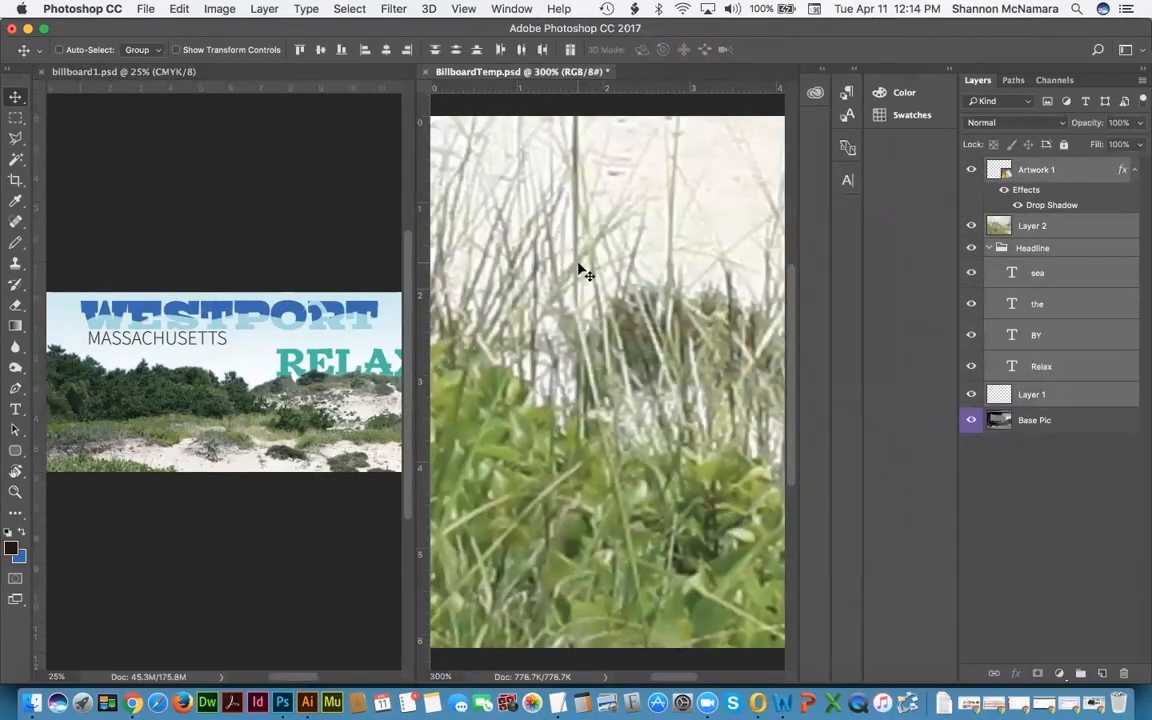
Step: Consolidate both documents into tabs and revert BillboardTemp.psd to only Base Pic
{"action": "left_click", "coordinate": [508, 8]}
{"action": "mouse_move", "coordinate": [530, 28]}
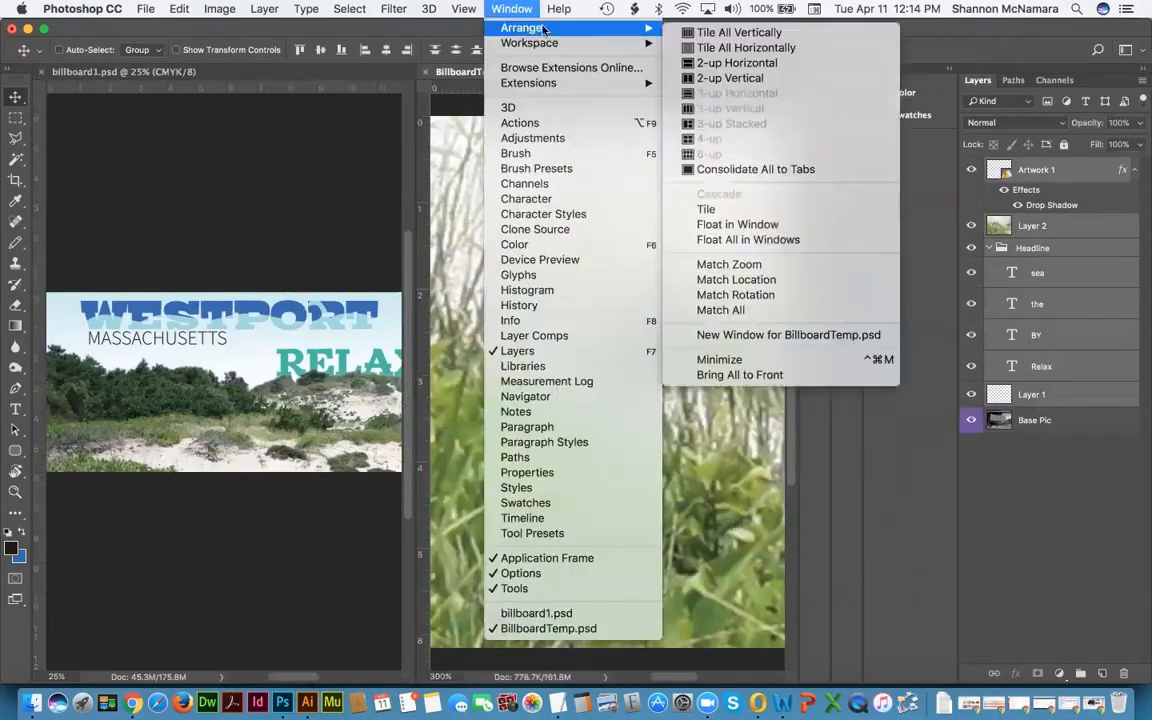
{"action": "left_click", "coordinate": [745, 169]}
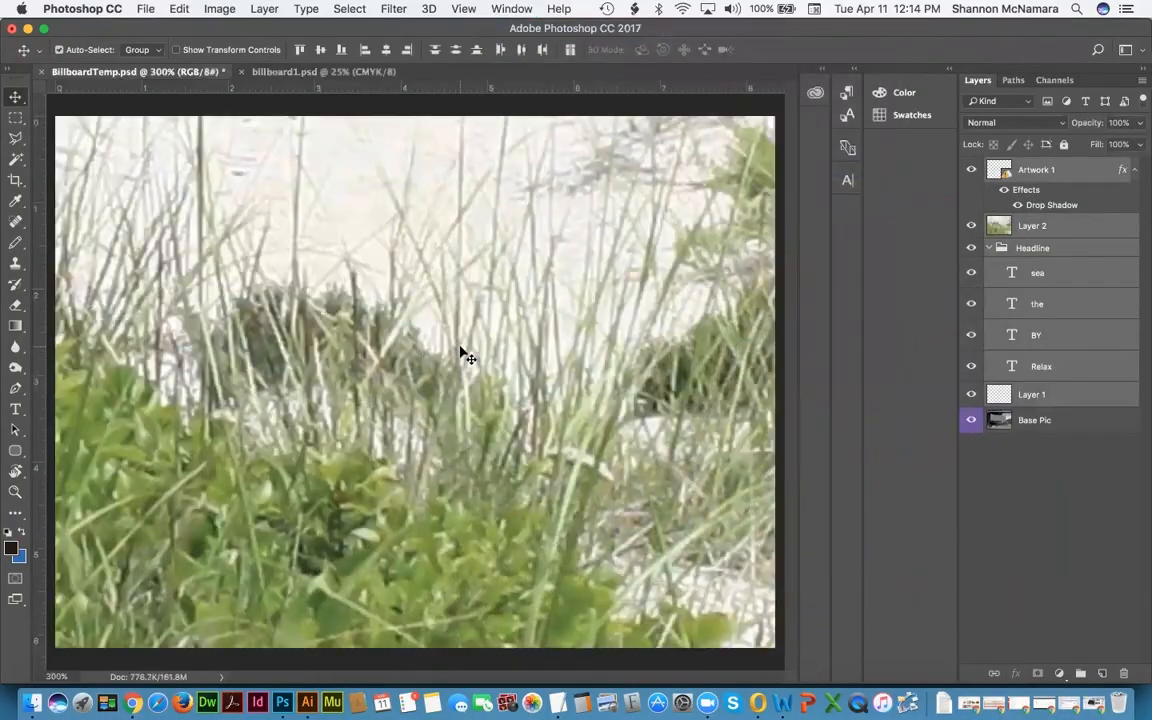
{"action": "scroll", "coordinate": [460, 352], "scroll_direction": "up", "scroll_amount": 1}
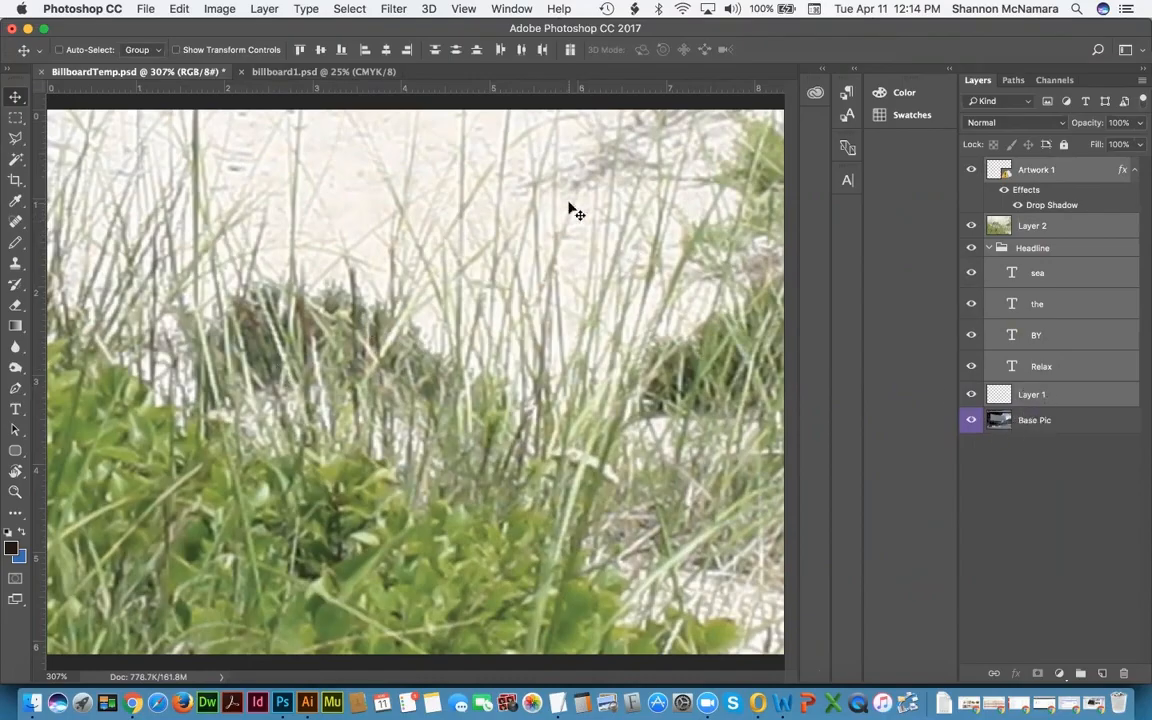
{"action": "key", "text": "F12"}
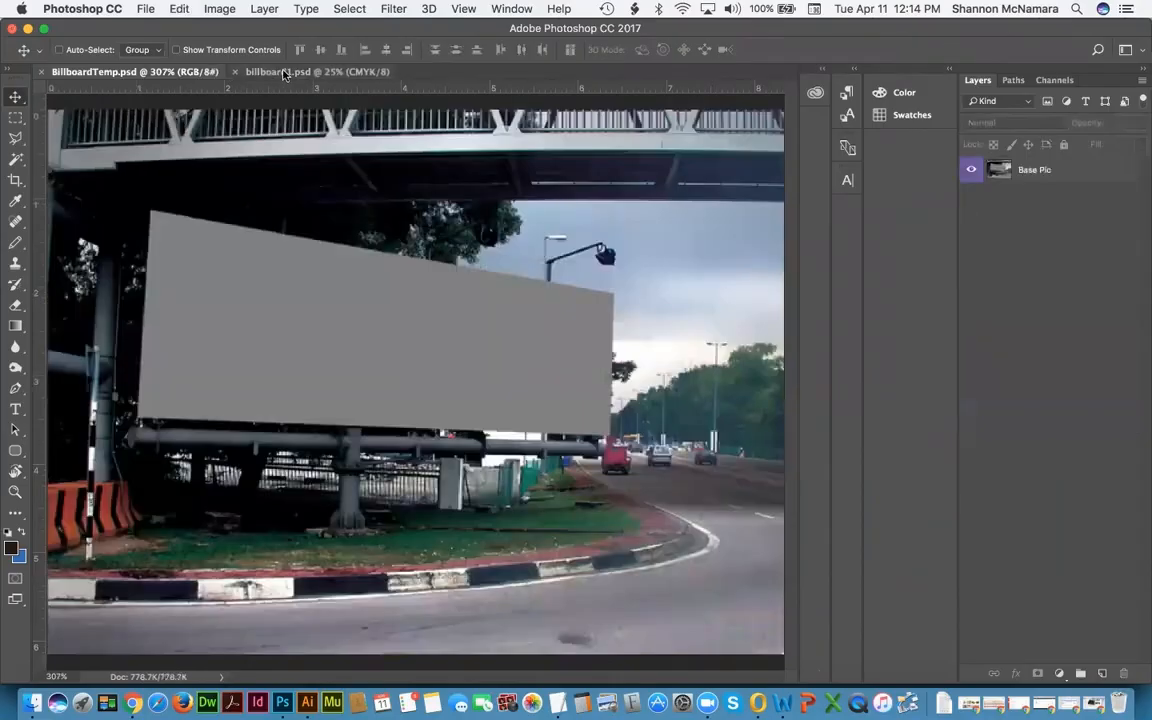
Step: Select all of billboard1.psd and Copy Merged the whole banner
{"action": "left_click", "coordinate": [284, 73]}
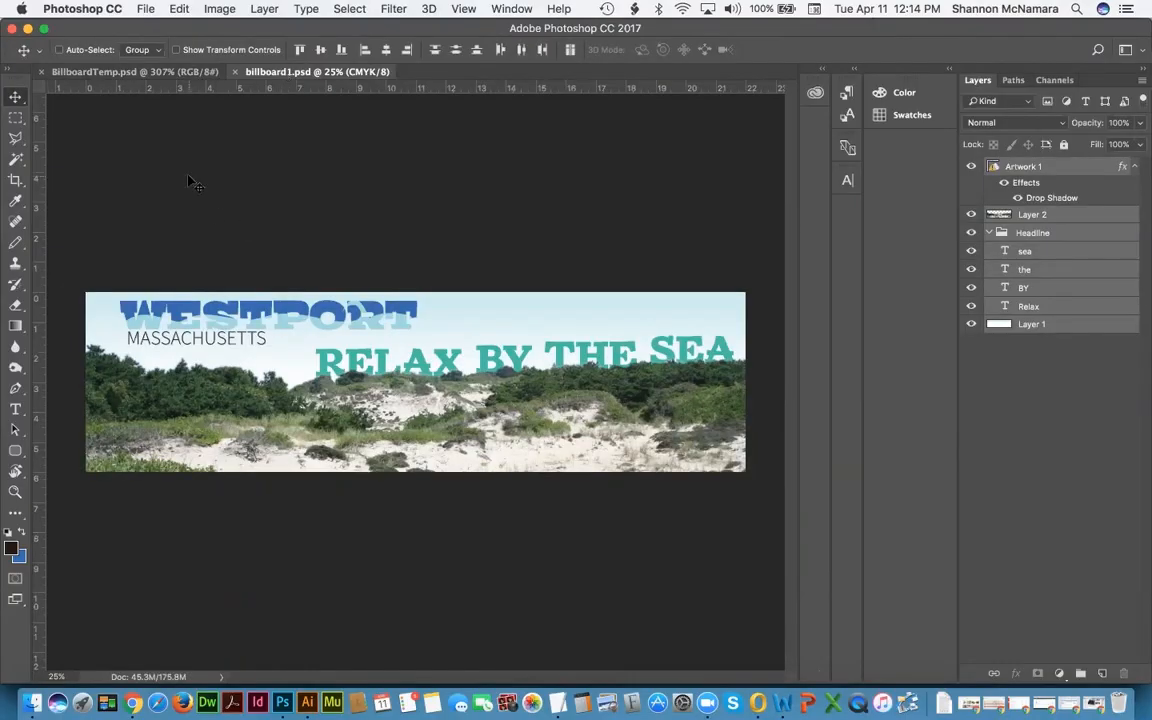
{"action": "key", "text": "super+a"}
{"action": "left_click", "coordinate": [180, 9]}
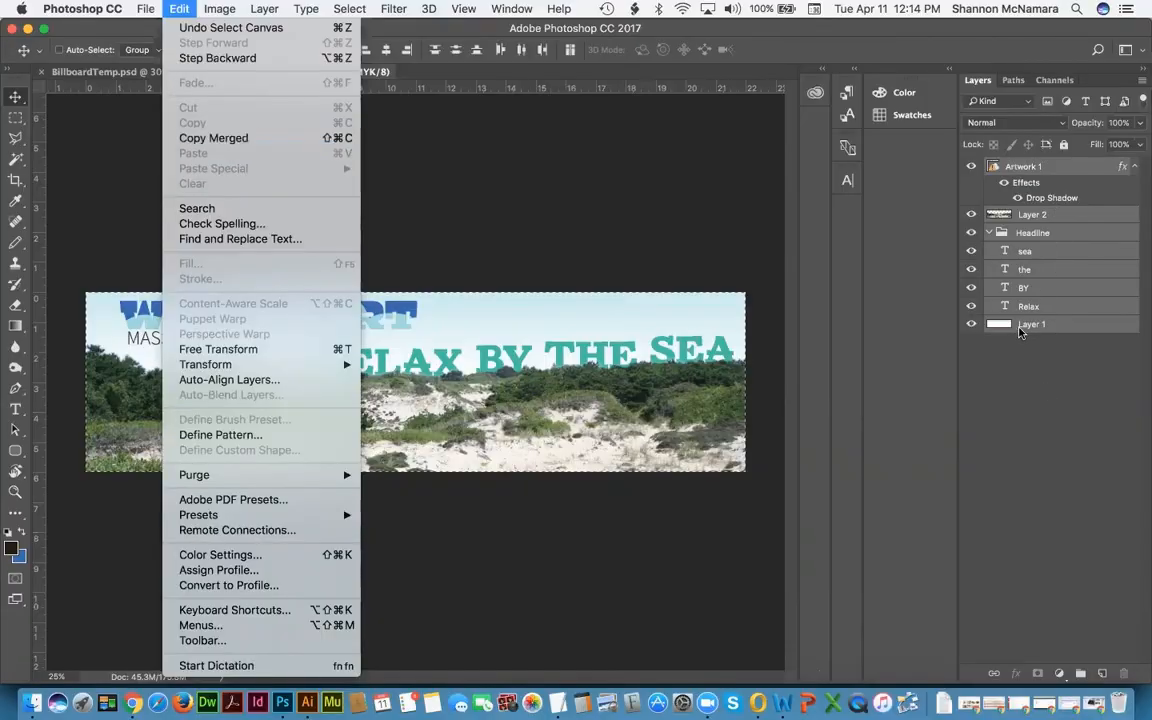
{"action": "left_click", "coordinate": [251, 141]}
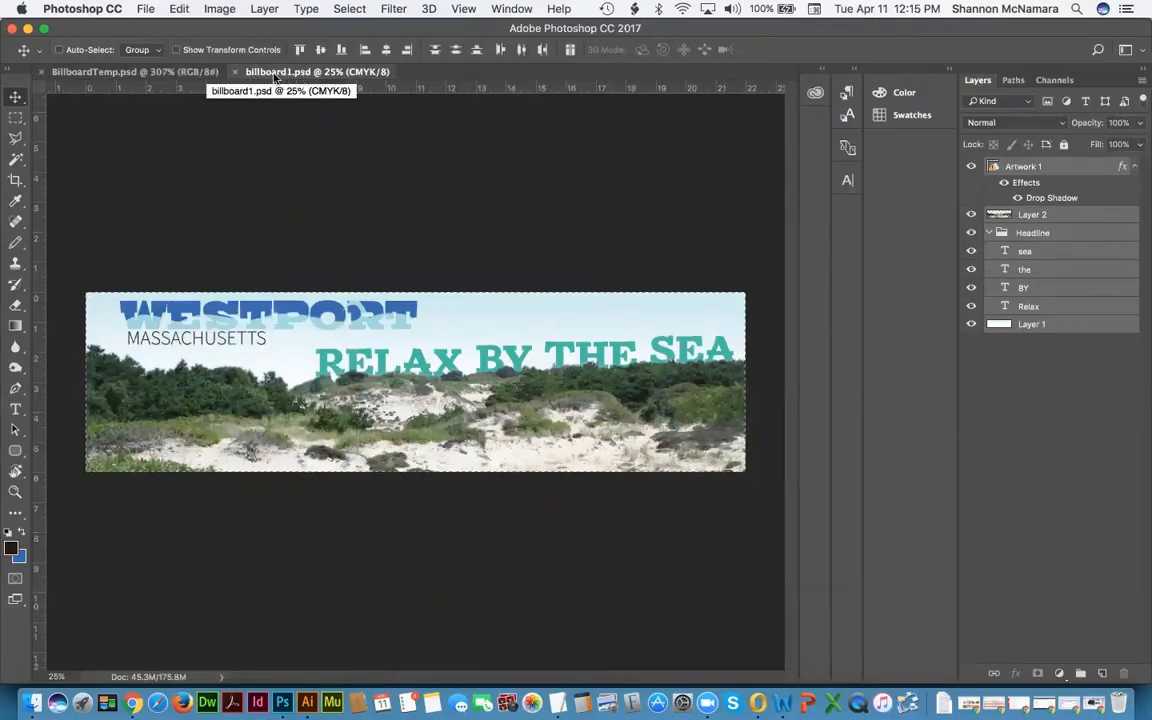
Step: Paste the merged banner into BillboardTemp.psd as a new layer, viewed at 100%
{"action": "left_click", "coordinate": [136, 74]}
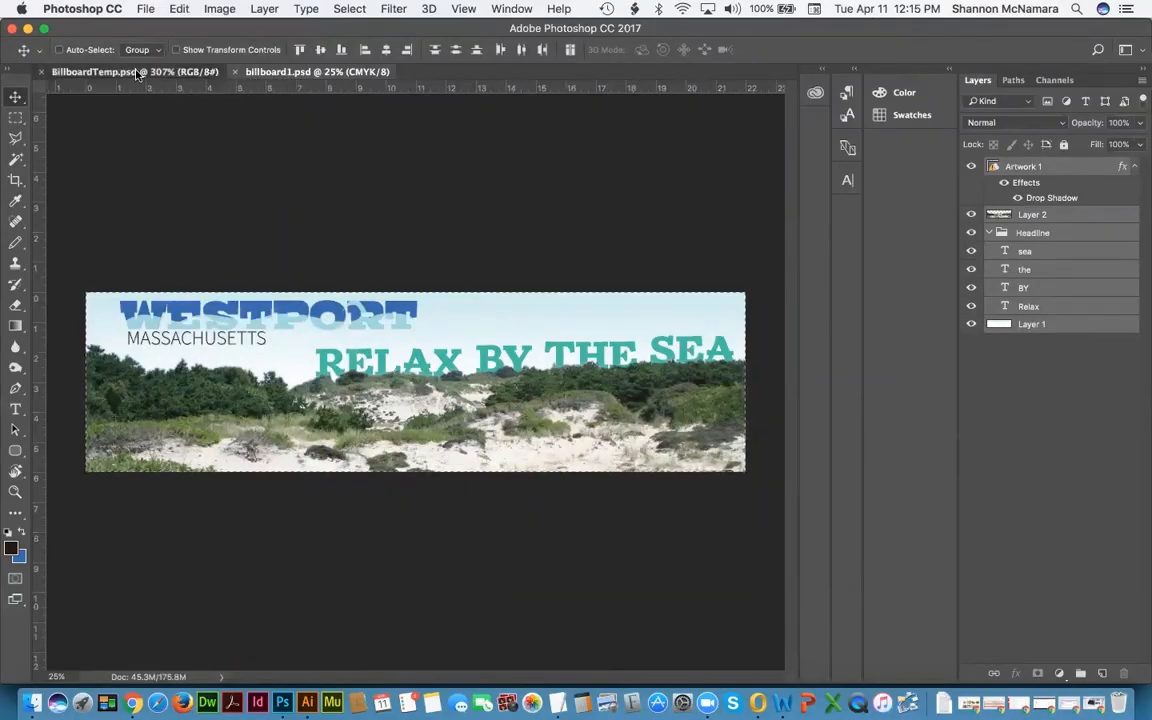
{"action": "left_click", "coordinate": [179, 9]}
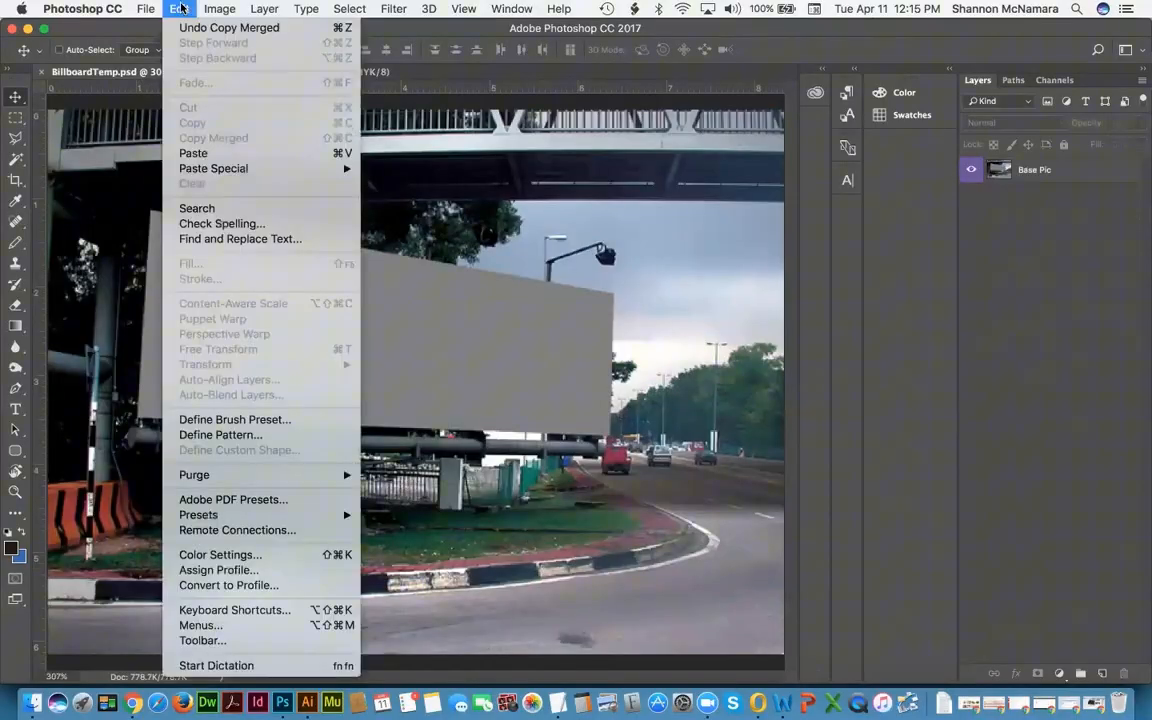
{"action": "left_click", "coordinate": [194, 154]}
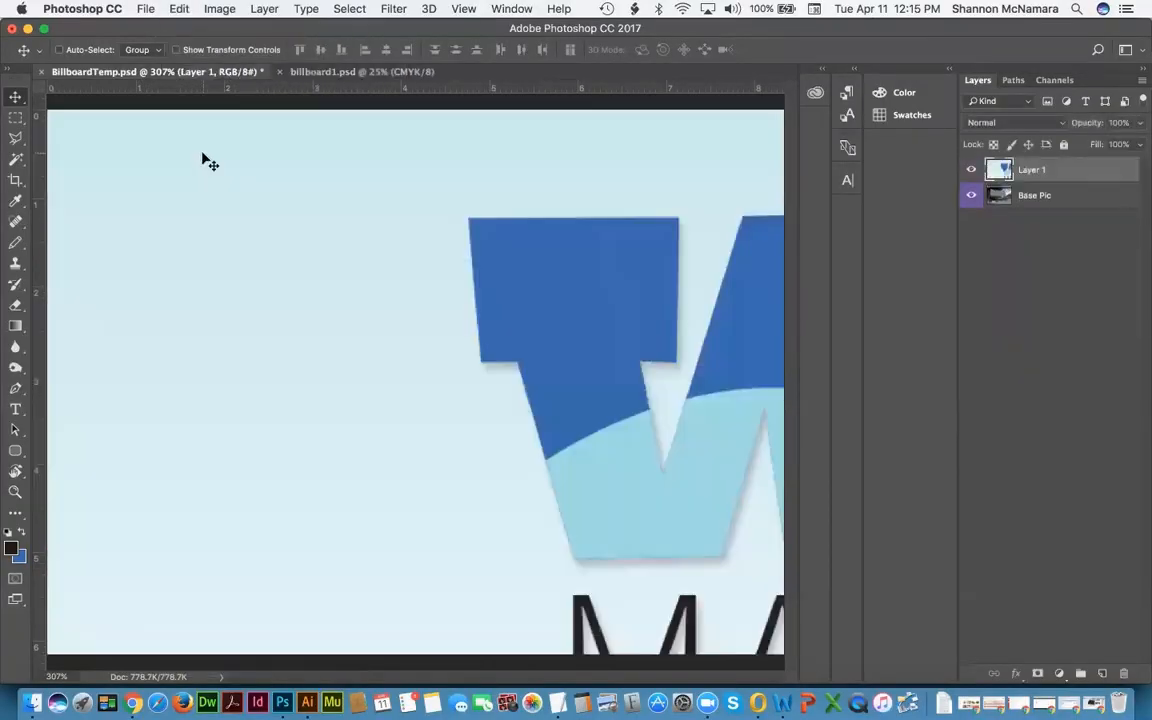
{"action": "key", "text": "super+1"}
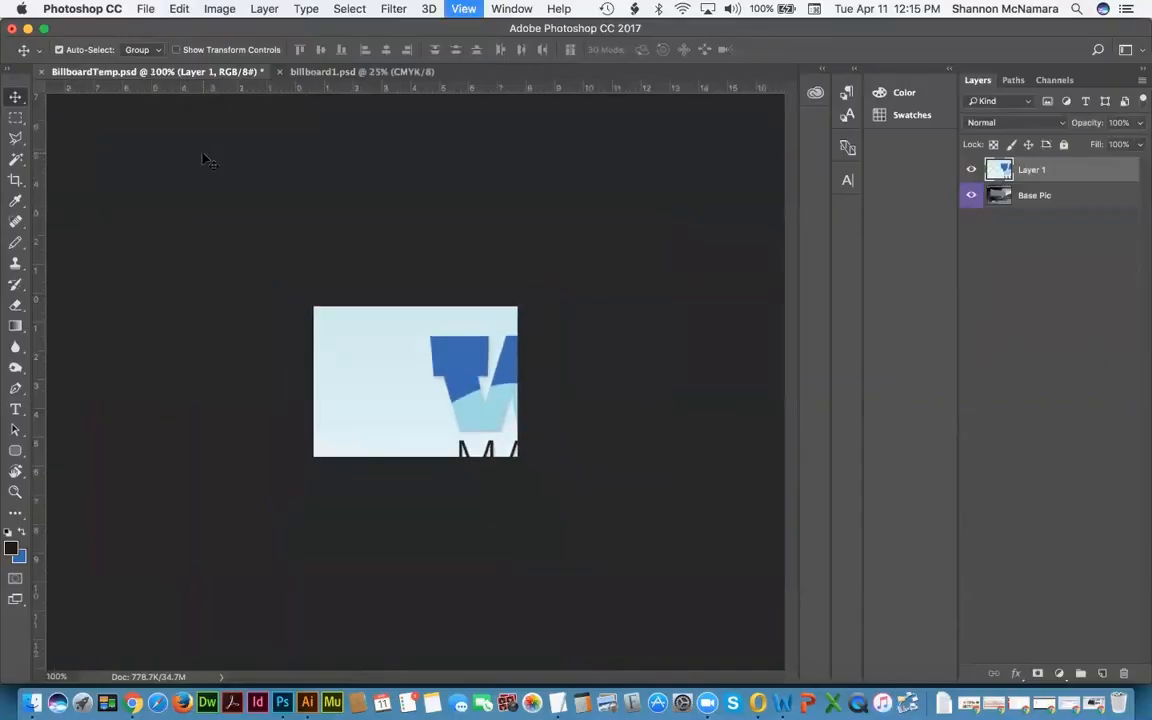
Step: Zoom out to 33.3% and rename Layer 1 to 'my billboard'
{"action": "key", "text": "super+minus"}
{"action": "key", "text": "super+minus"}
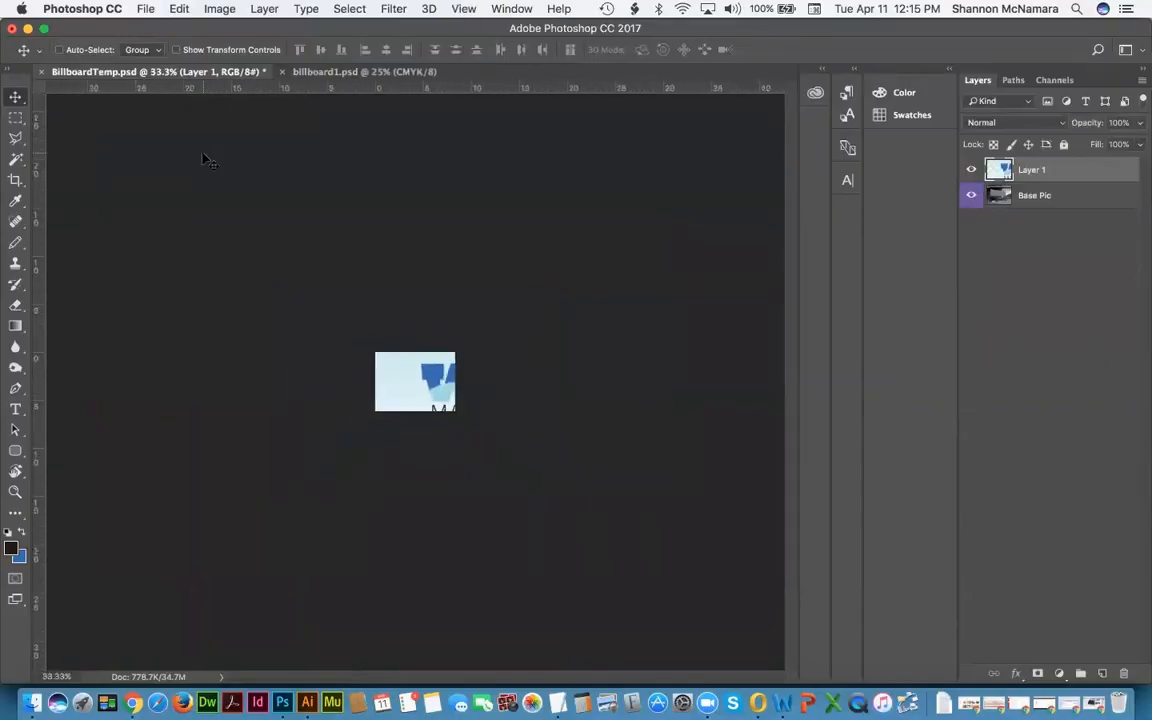
{"action": "double_click", "coordinate": [1030, 169]}
{"action": "type", "text": "Bil"}
{"action": "key", "text": "BackSpace"}
{"action": "type", "text": "my billboard"}
{"action": "key", "text": "Return"}
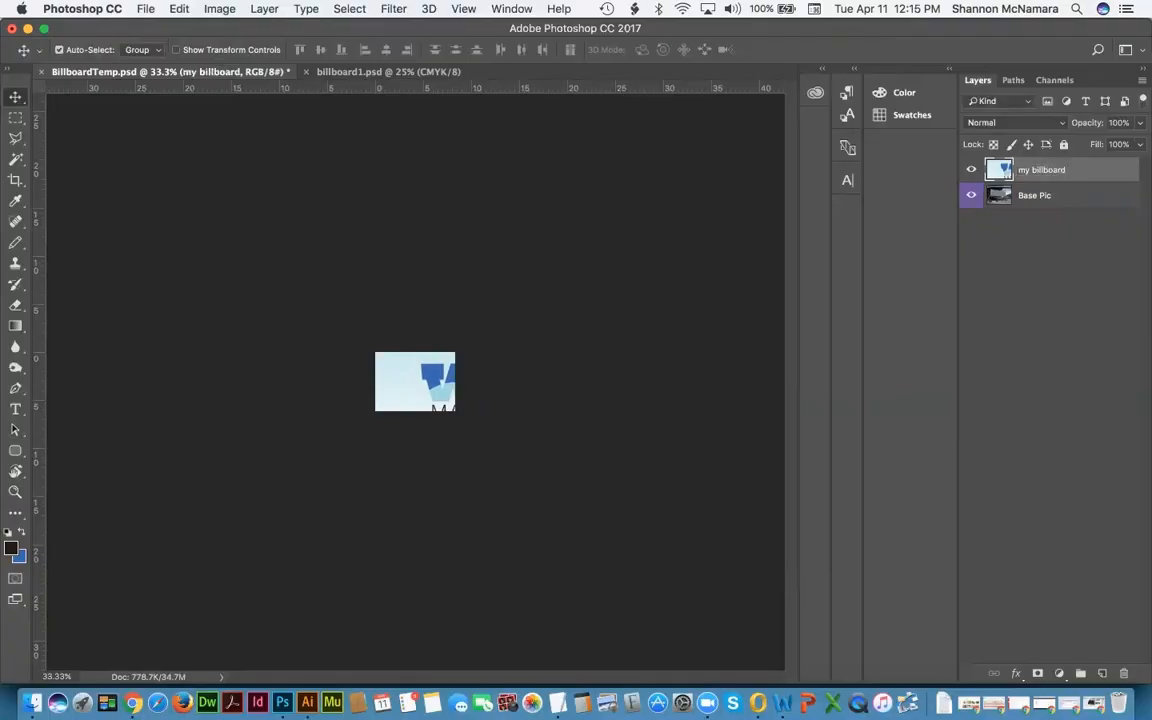
Step: Drag the my billboard artwork over the base photo
{"action": "key", "text": "super+equal"}
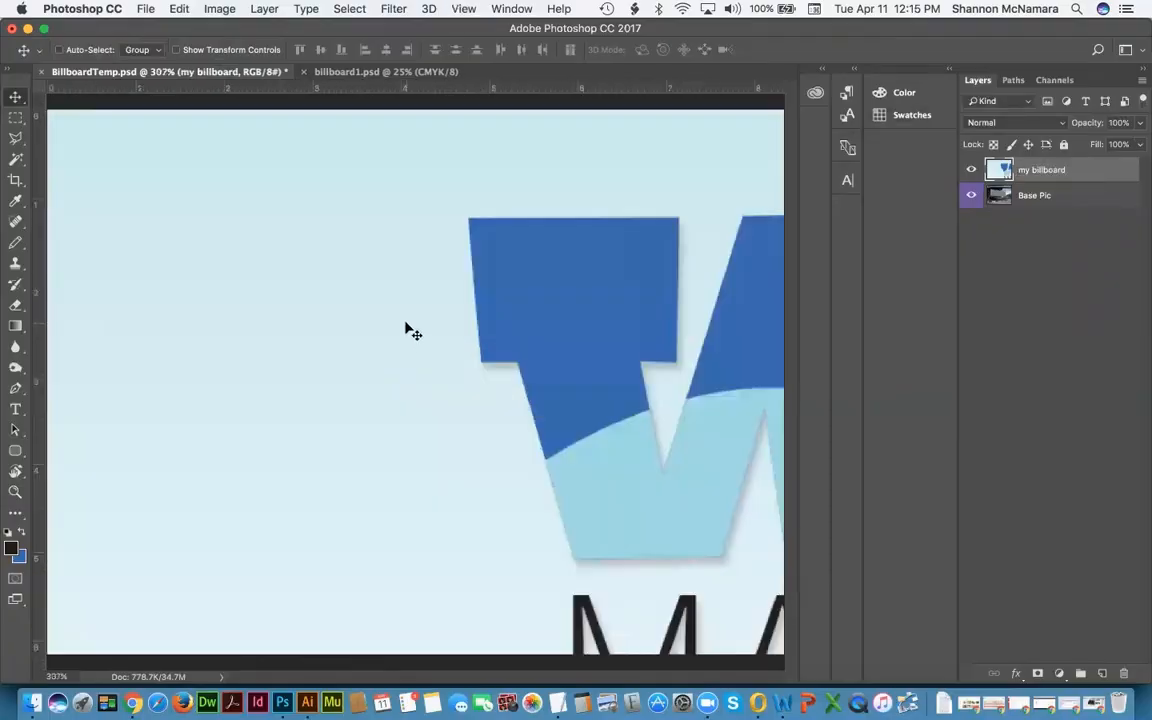
{"action": "left_click_drag", "start_coordinate": [257, 216], "coordinate": [229, 244]}
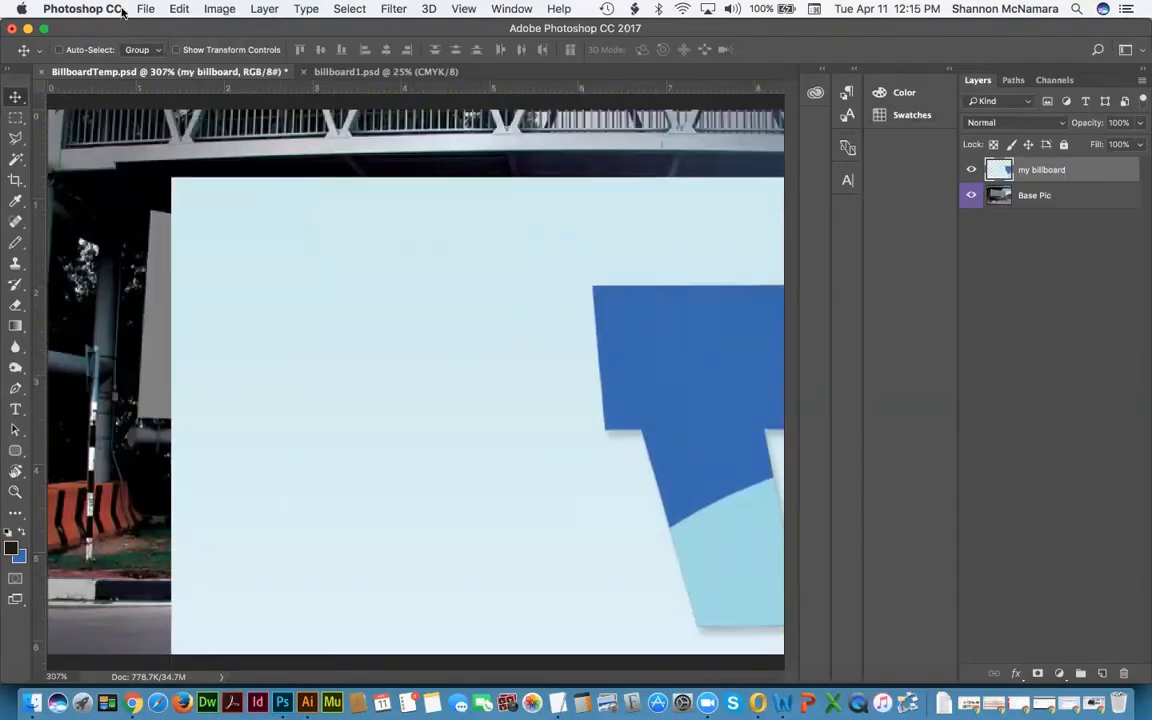
{"action": "left_click", "coordinate": [177, 9]}
{"action": "mouse_move", "coordinate": [144, 8]}
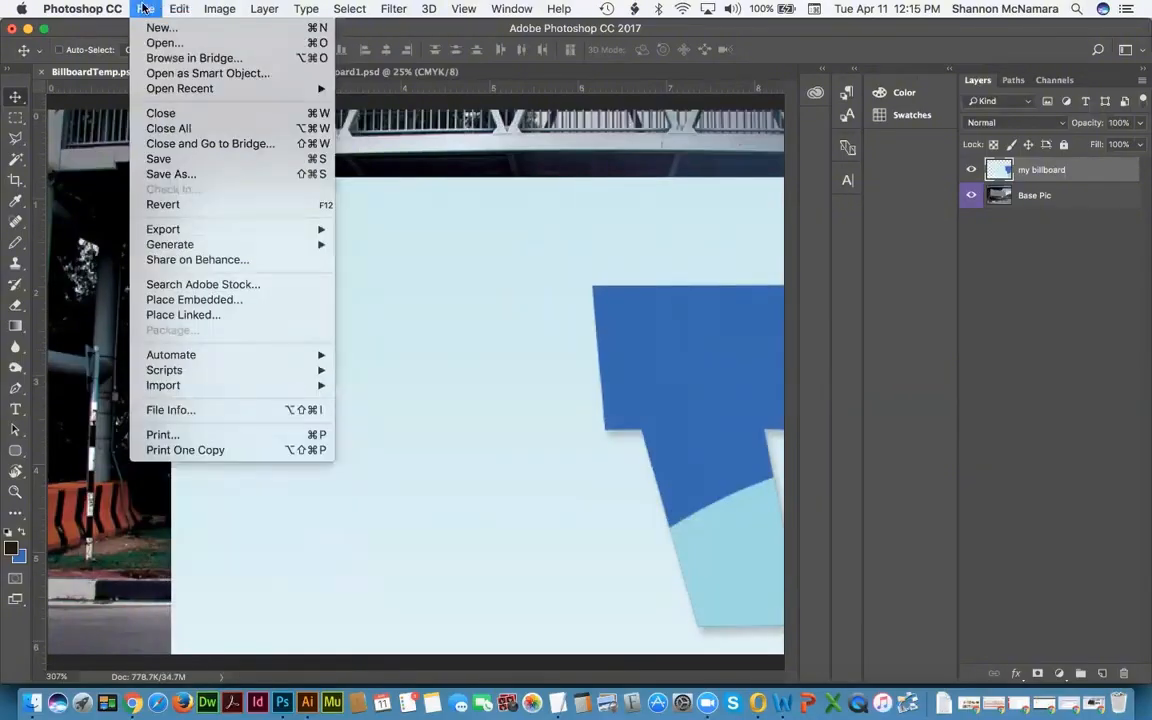
{"action": "mouse_move", "coordinate": [352, 10]}
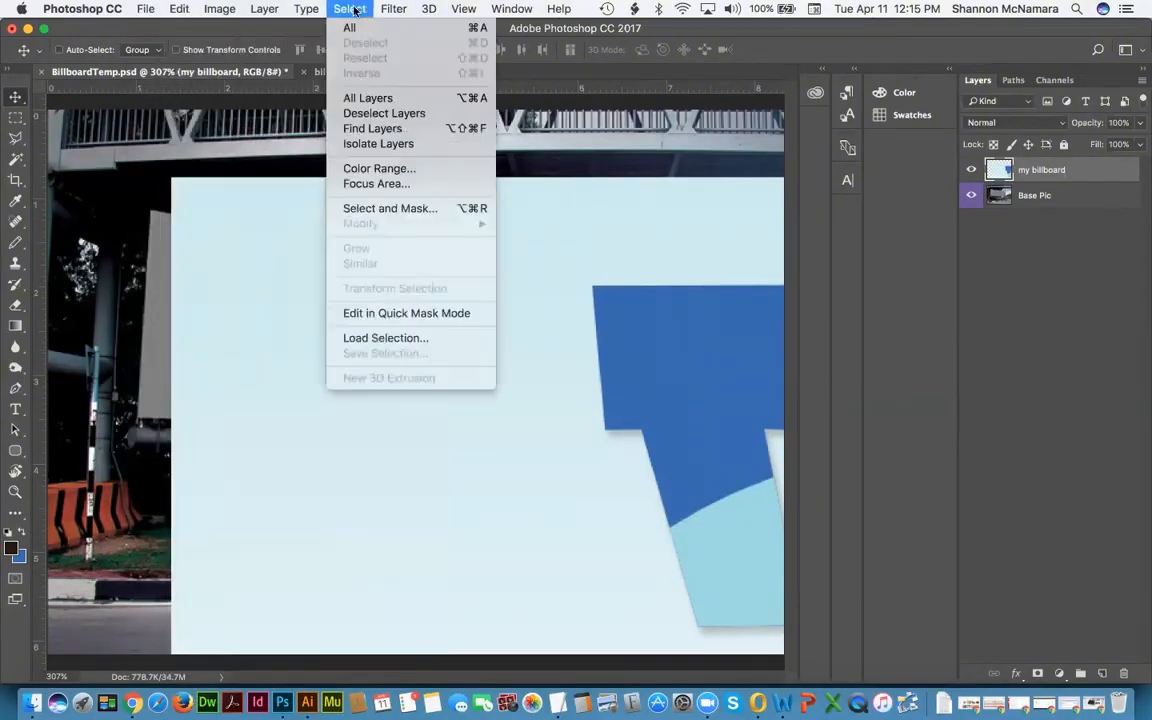
{"action": "mouse_move", "coordinate": [226, 9]}
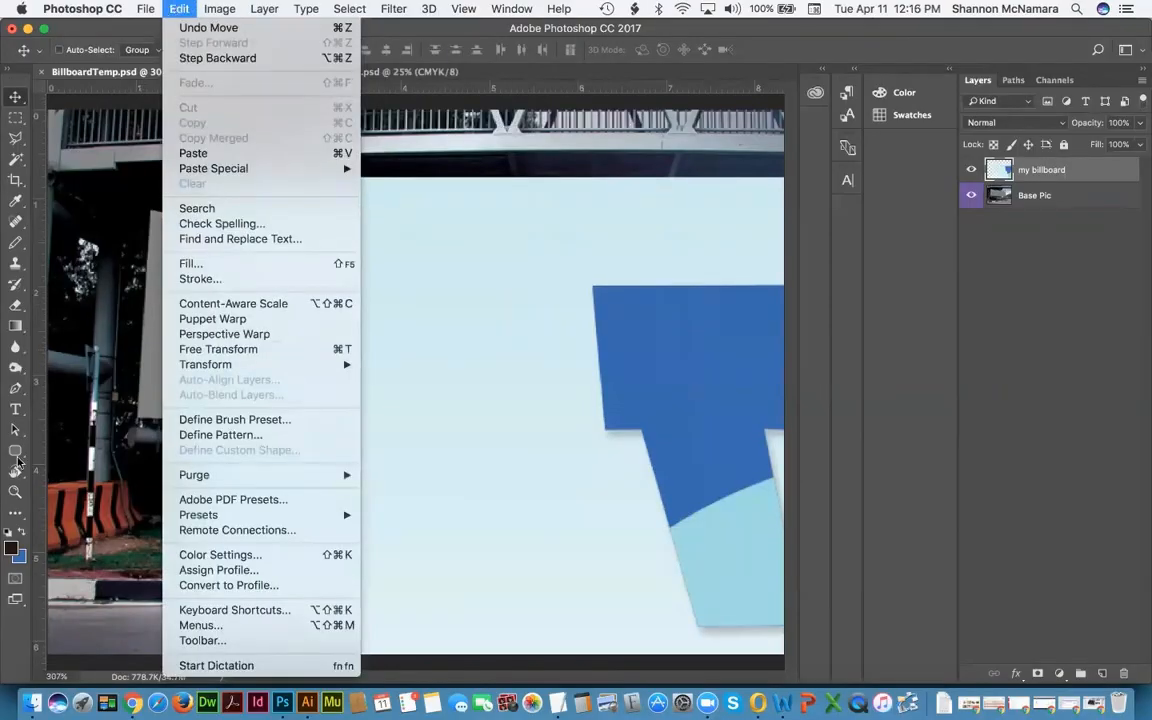
{"action": "left_click", "coordinate": [520, 76]}
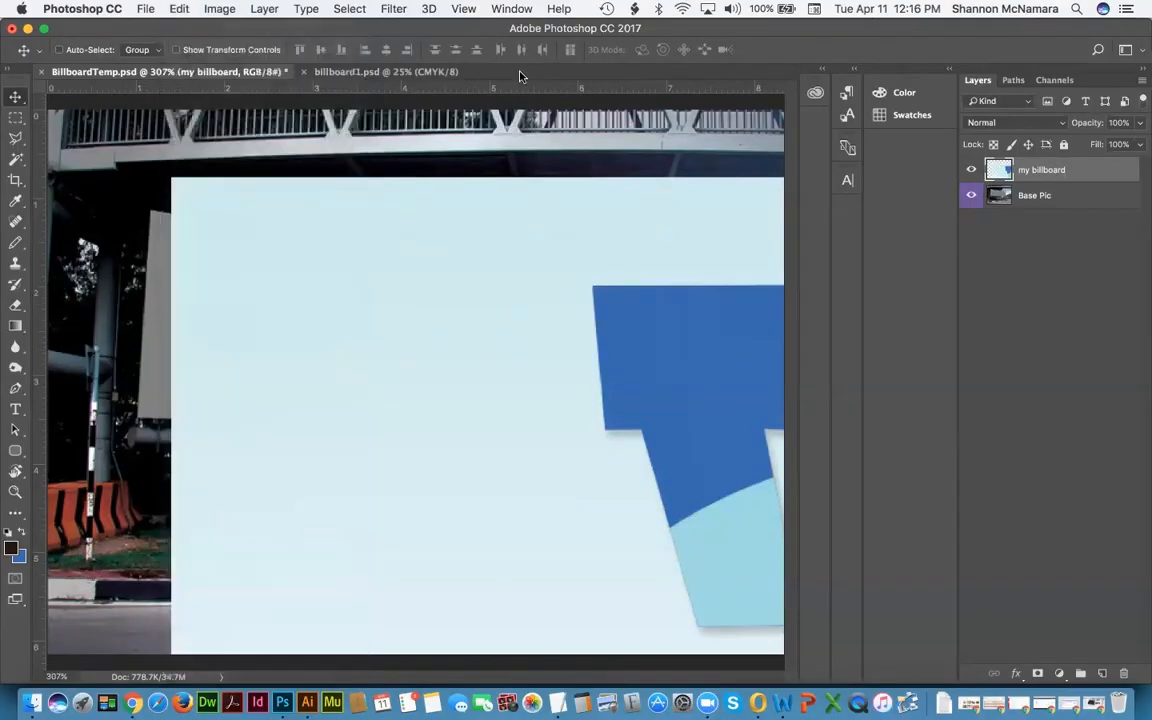
{"action": "key", "text": "super"}
Step: Zoom out and shift the artwork up and to the left on the canvas
{"action": "key", "text": "super+minus"}
{"action": "key", "text": "super+minus"}
{"action": "key", "text": "super+minus"}
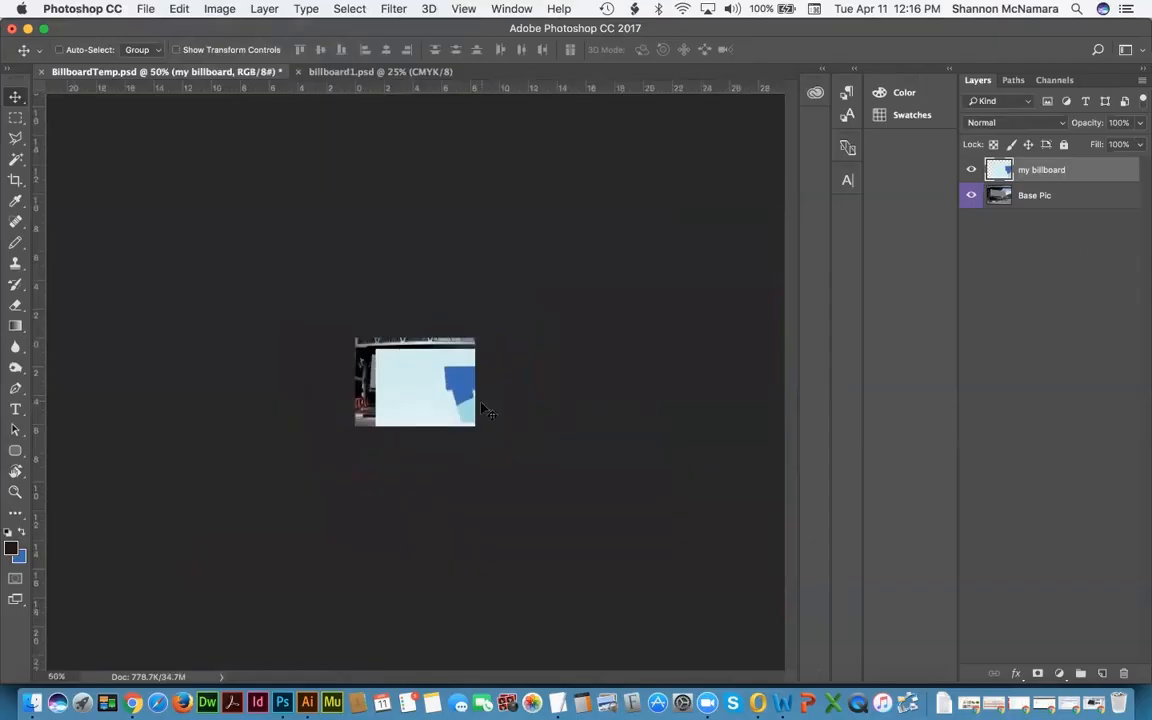
{"action": "left_click_drag", "start_coordinate": [384, 362], "coordinate": [370, 342]}
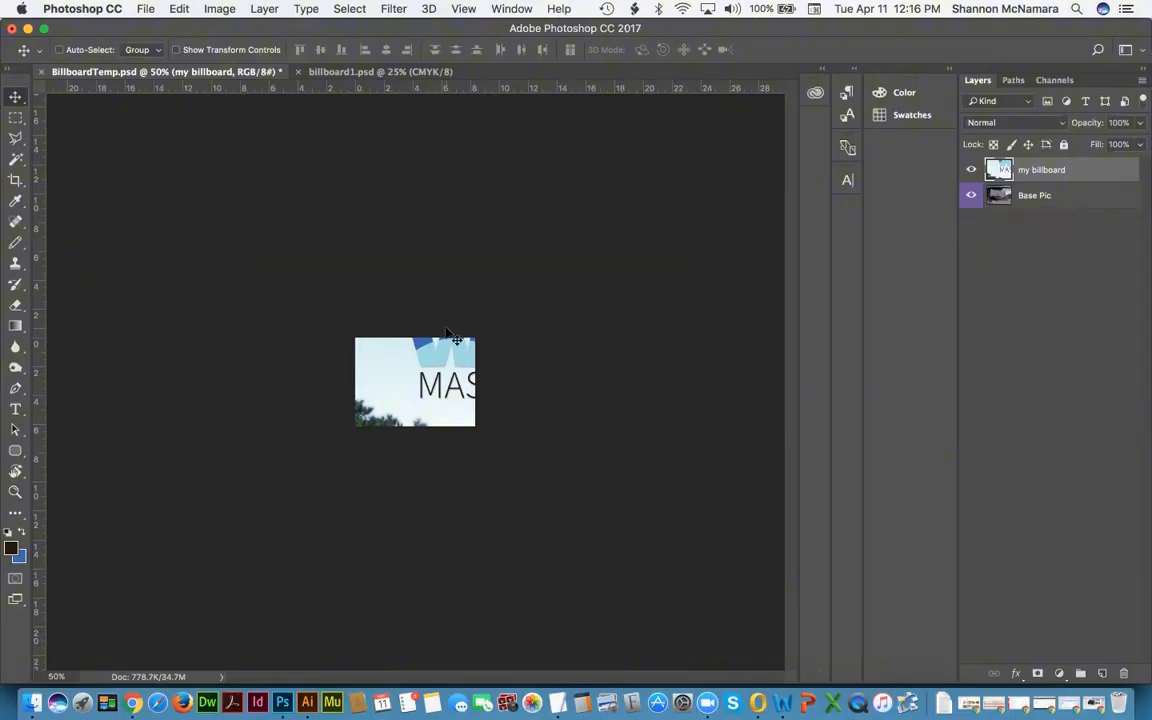
{"action": "left_click", "coordinate": [179, 9]}
{"action": "mouse_move", "coordinate": [240, 370]}
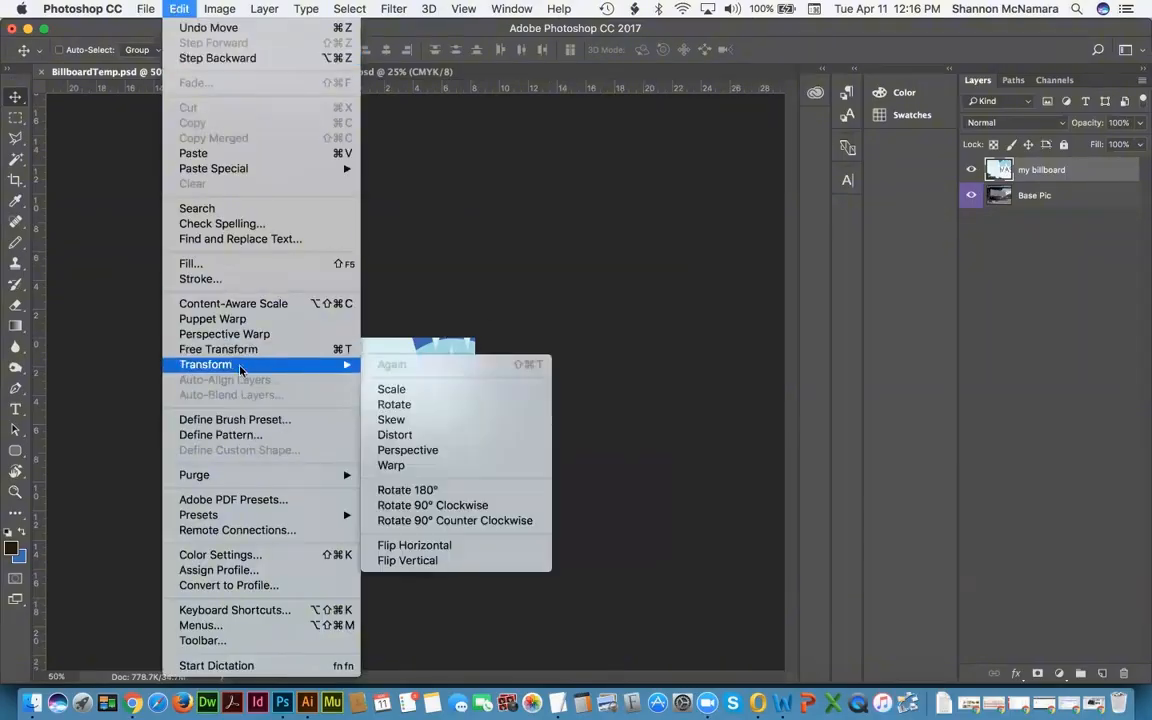
Step: Free Transform the artwork with width and height linked, scaling it to about 78%
{"action": "left_click", "coordinate": [399, 391]}
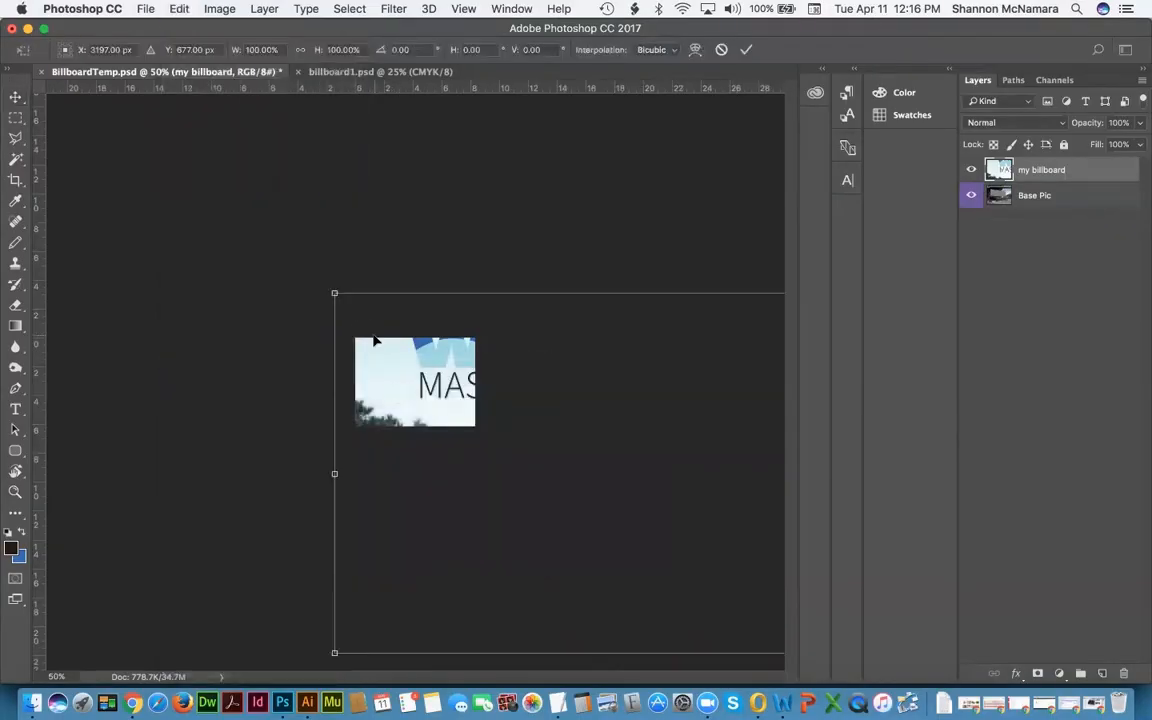
{"action": "key", "text": "Return"}
{"action": "key", "text": "super+t"}
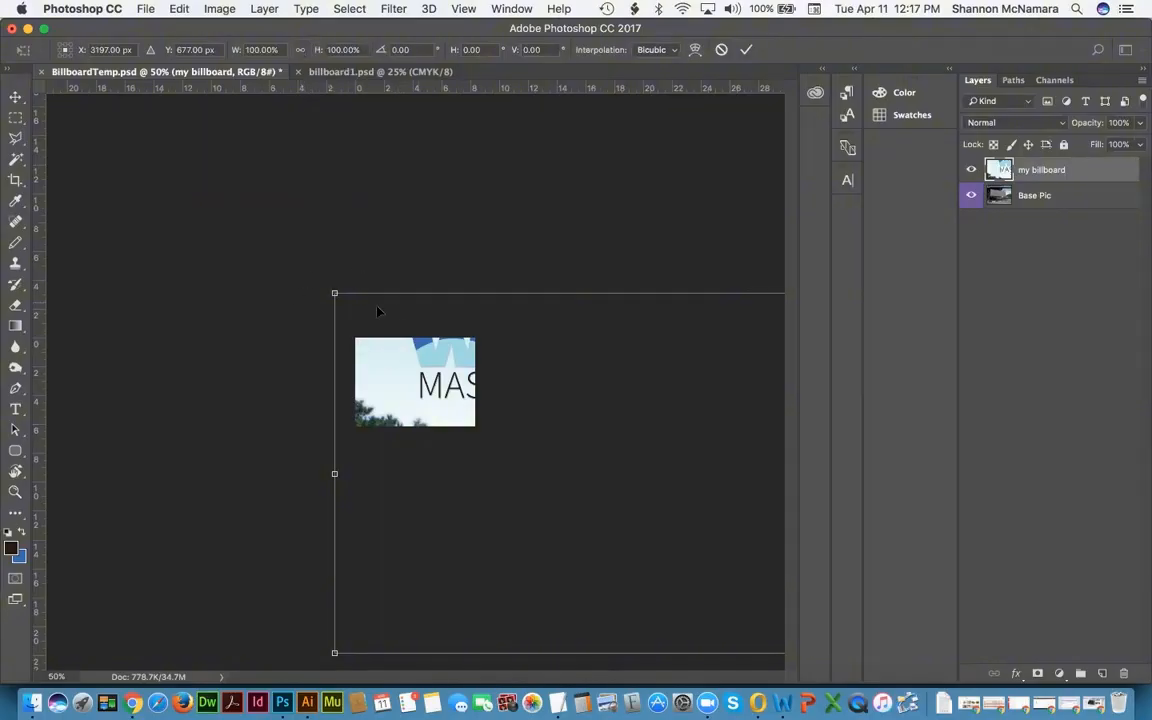
{"action": "left_click", "coordinate": [300, 51]}
{"action": "left_click", "coordinate": [301, 53]}
{"action": "left_click", "coordinate": [300, 50]}
{"action": "left_click_drag", "start_coordinate": [336, 297], "coordinate": [429, 386]}
Step: Shrink the artwork to about 9%, align it on the blank billboard, and apply
{"action": "left_click_drag", "start_coordinate": [580, 410], "coordinate": [504, 403]}
{"action": "key", "text": "super+0"}
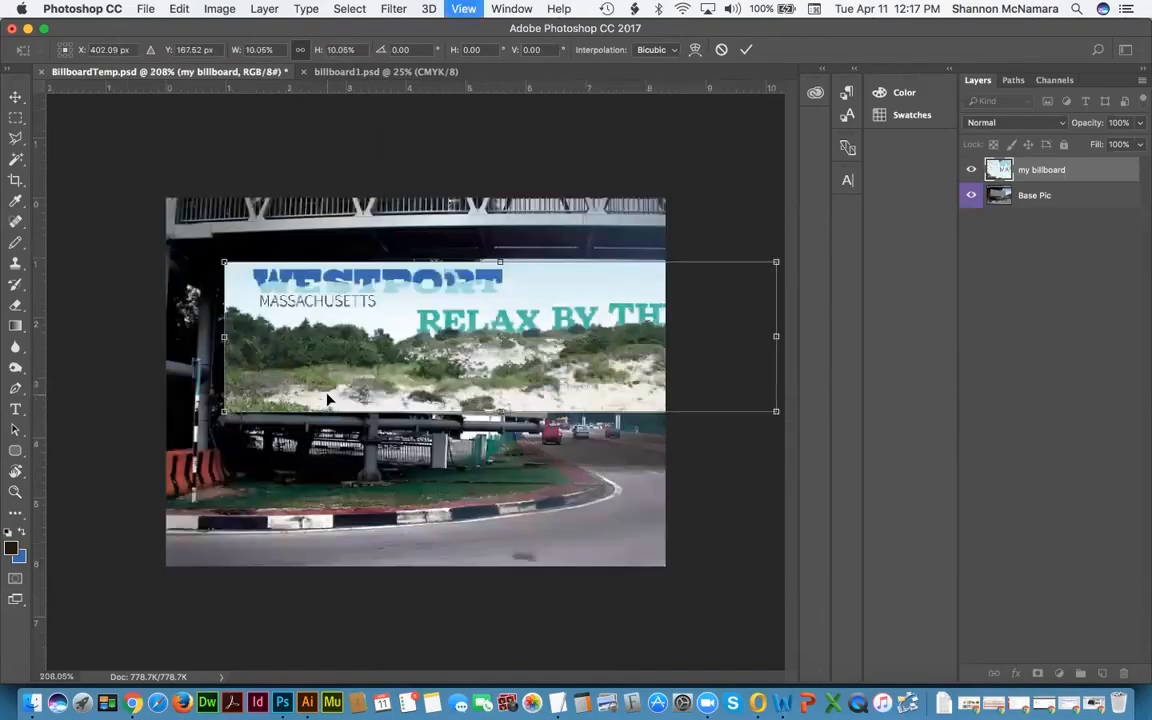
{"action": "mouse_move", "coordinate": [276, 374]}
{"action": "left_mouse_down"}
{"action": "mouse_move", "coordinate": [362, 392]}
{"action": "mouse_move", "coordinate": [240, 372]}
{"action": "mouse_move", "coordinate": [265, 366]}
{"action": "left_mouse_up"}
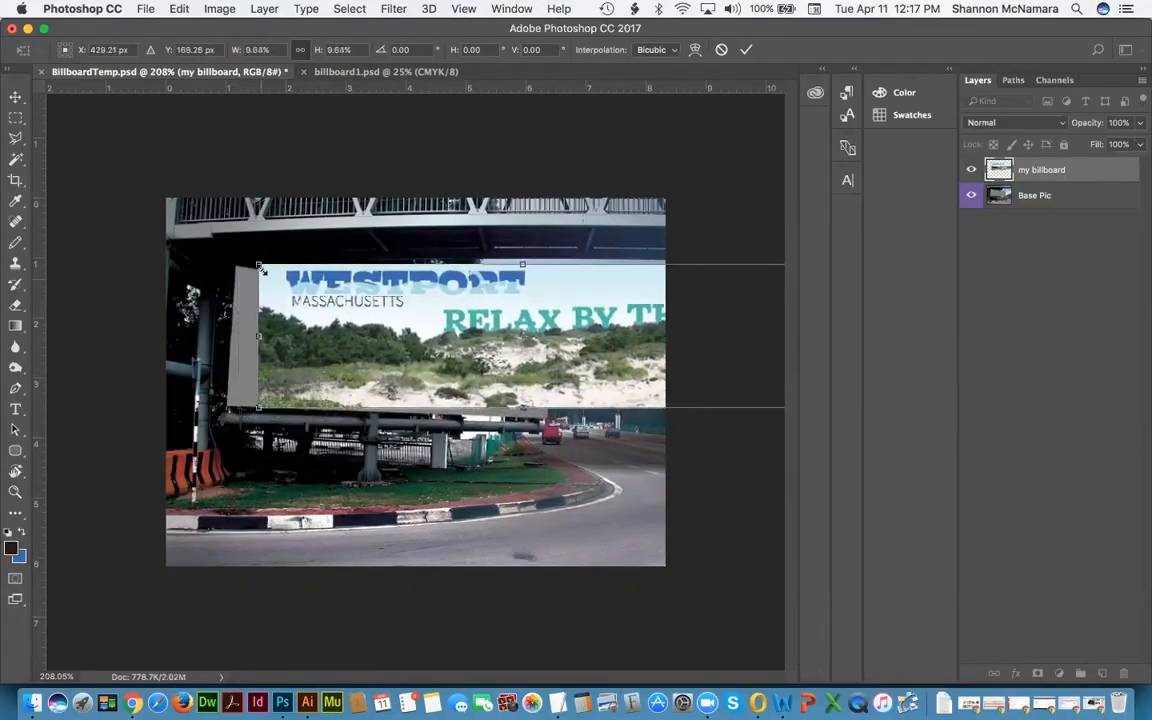
{"action": "left_click_drag", "start_coordinate": [258, 265], "coordinate": [262, 267]}
{"action": "left_click_drag", "start_coordinate": [277, 286], "coordinate": [257, 291]}
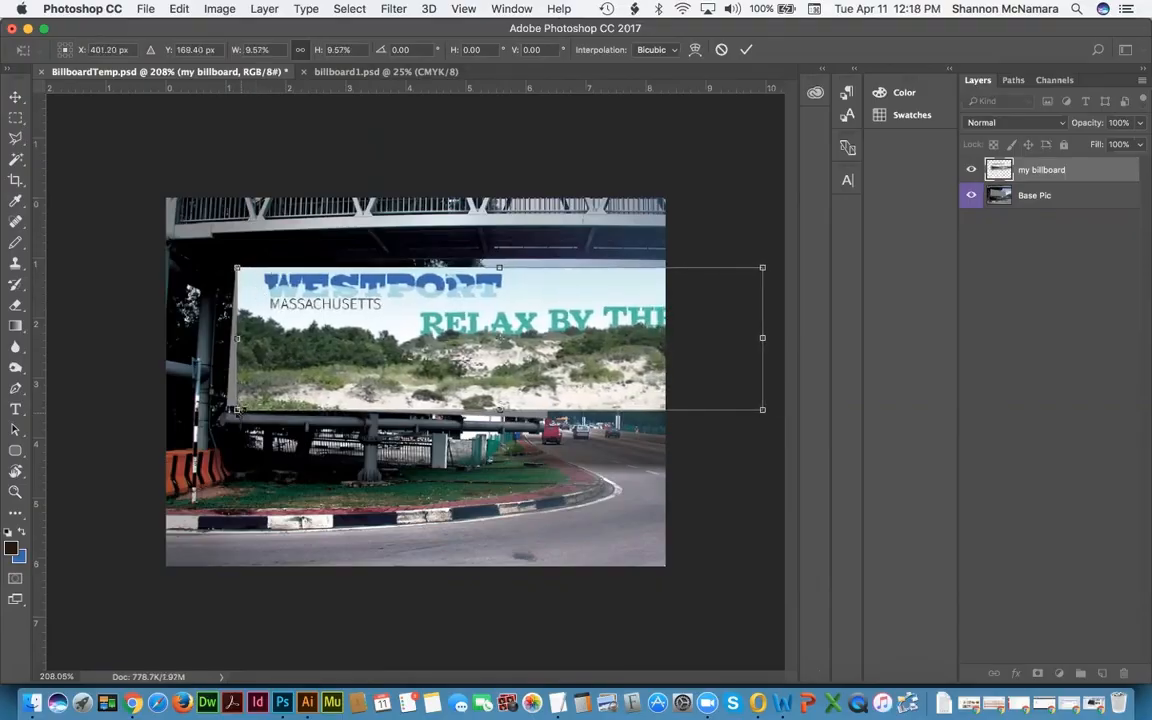
{"action": "left_click_drag", "start_coordinate": [238, 411], "coordinate": [245, 409]}
{"action": "left_click_drag", "start_coordinate": [272, 314], "coordinate": [263, 316]}
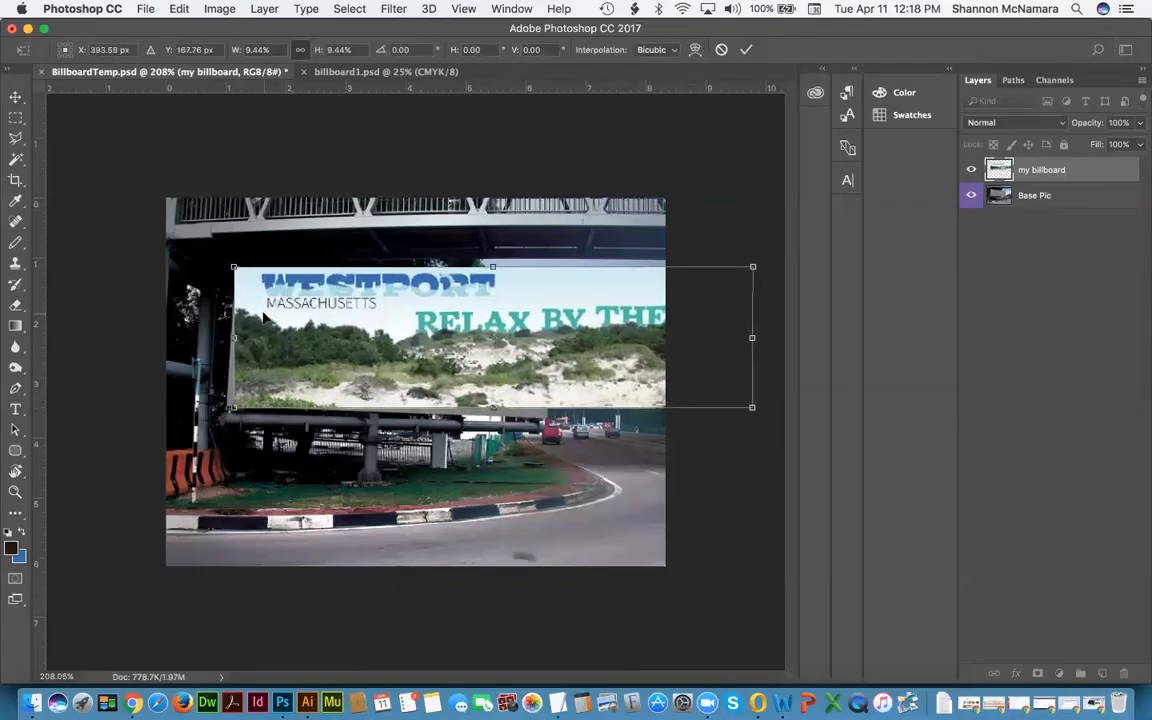
{"action": "key", "text": "Return"}
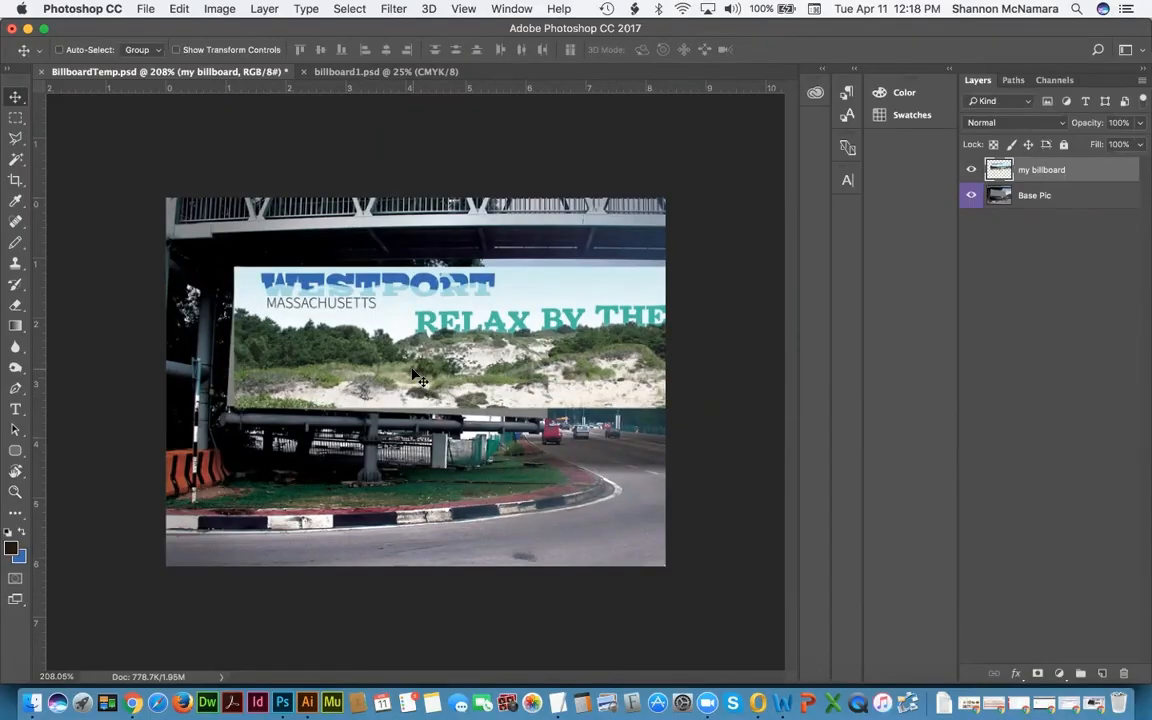
Step: Move the scaled artwork down about 76 px onto the billboard
{"action": "left_click_drag", "start_coordinate": [404, 295], "coordinate": [393, 356]}
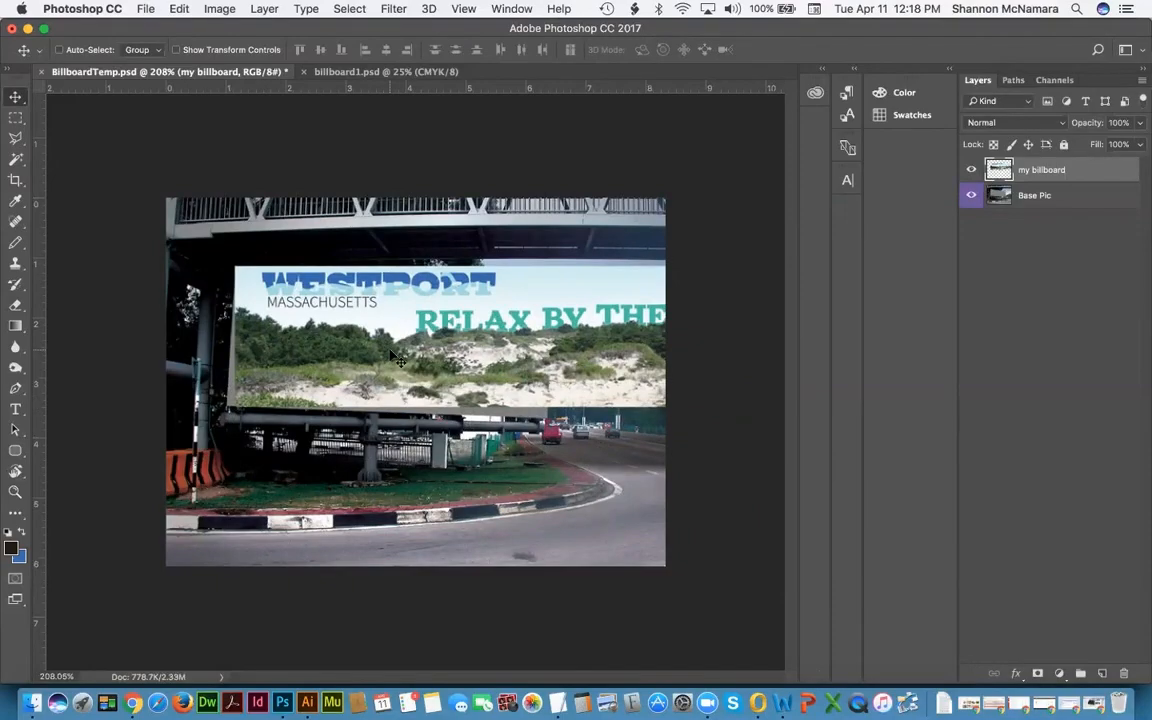
{"action": "key", "text": "super"}
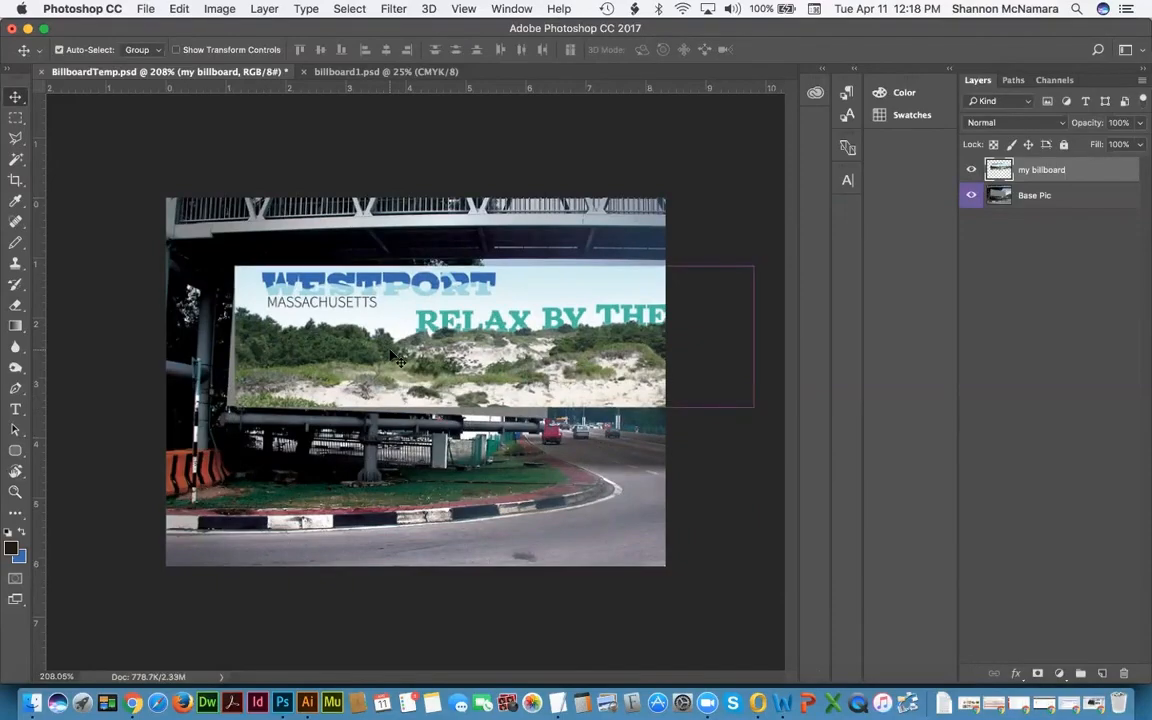
{"action": "key", "text": "super+t"}
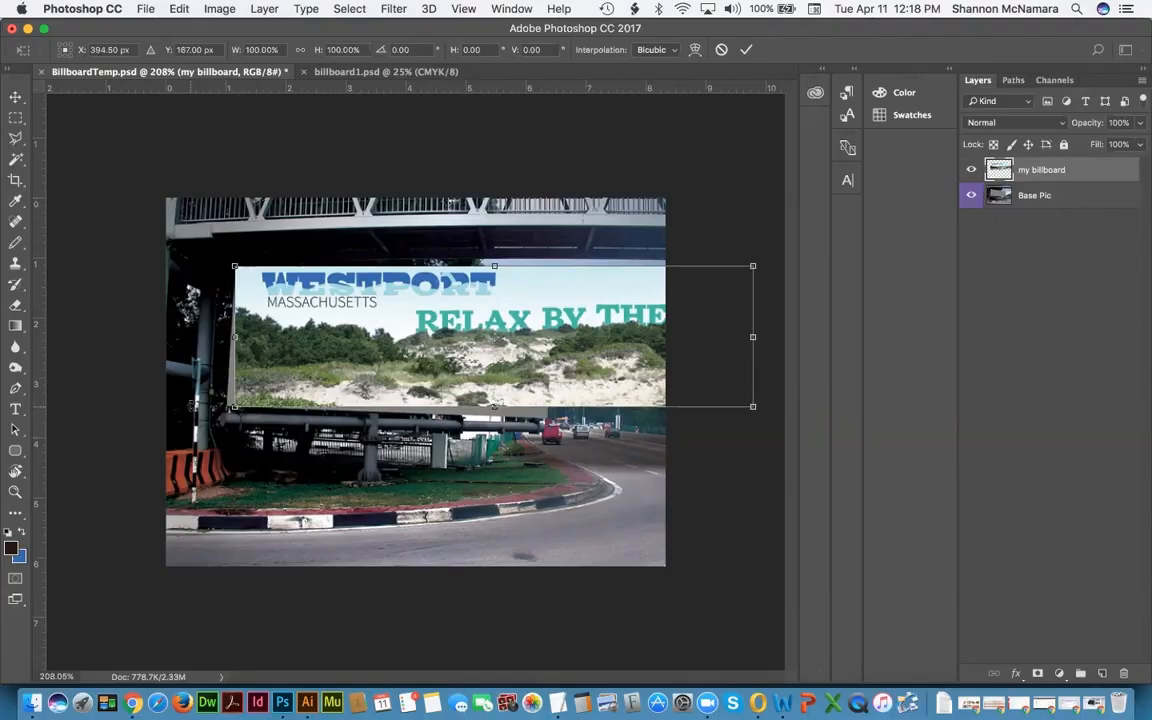
Step: Zoom to 400% and drag the artwork's bottom-left corner onto the billboard's left edge
{"action": "key", "text": "super+plus"}
{"action": "key", "text": "super+plus"}
{"action": "left_click_drag", "start_coordinate": [191, 406], "coordinate": [354, 351]}
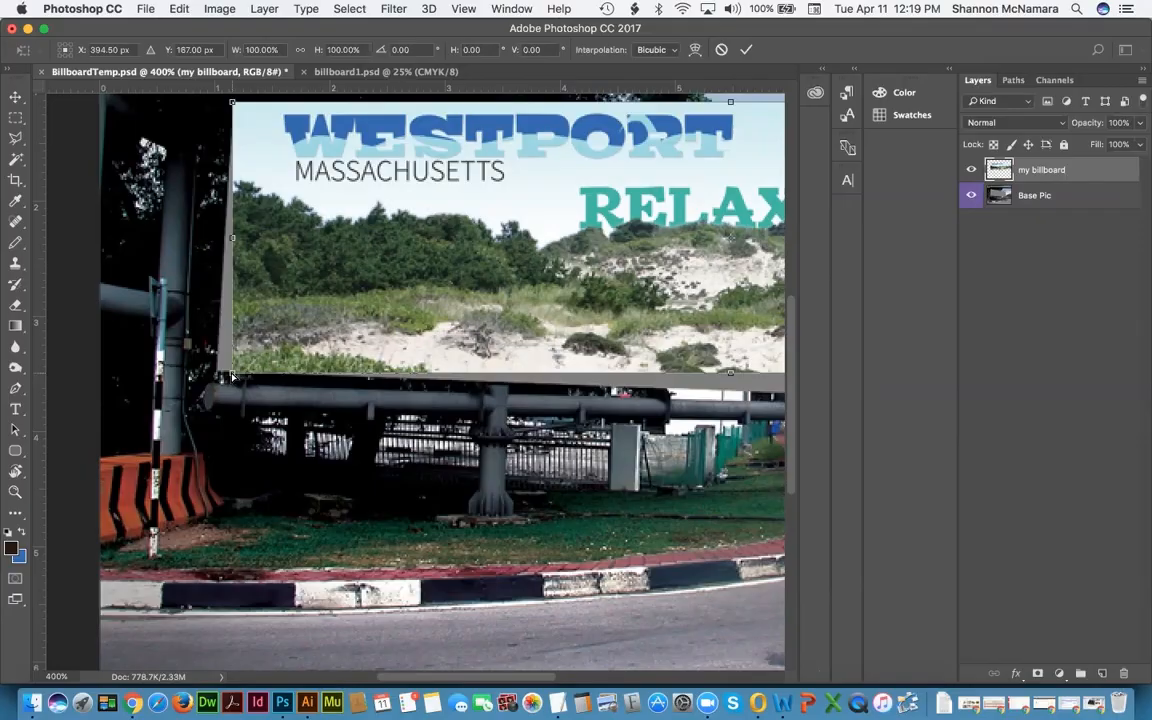
{"action": "left_click_drag", "start_coordinate": [232, 376], "coordinate": [224, 369]}
{"action": "mouse_move", "coordinate": [219, 370]}
{"action": "left_mouse_down"}
{"action": "mouse_move", "coordinate": [232, 345]}
{"action": "mouse_move", "coordinate": [215, 358]}
{"action": "mouse_move", "coordinate": [219, 376]}
{"action": "left_mouse_up"}
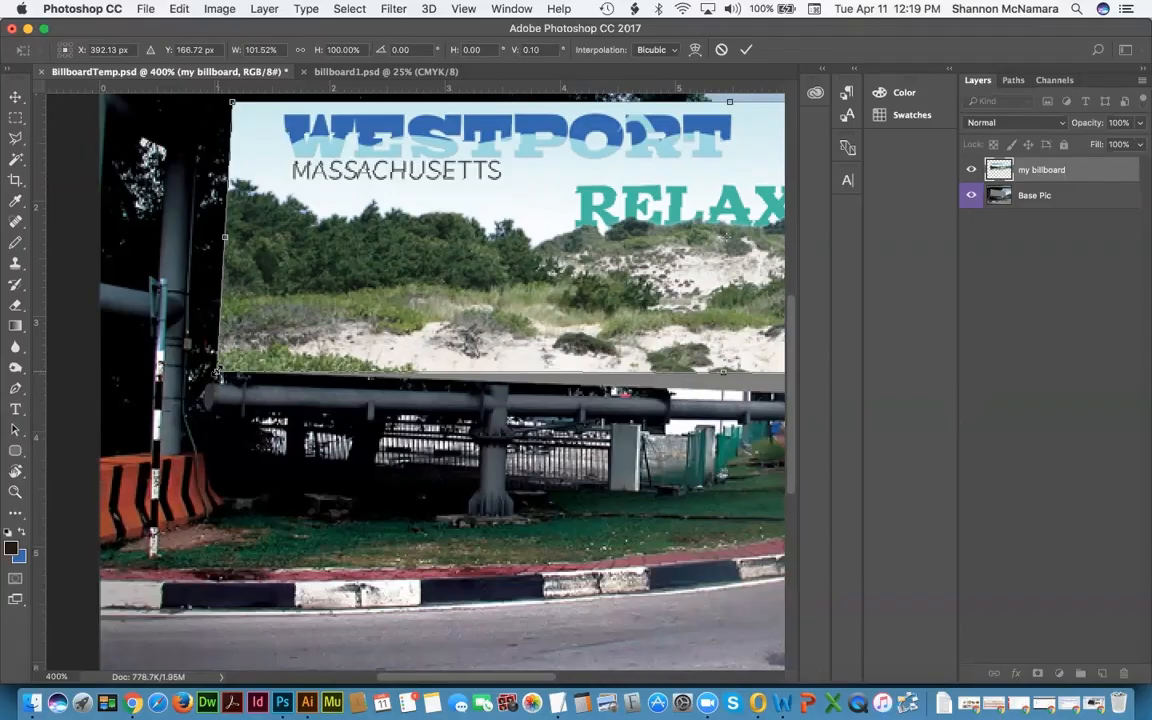
{"action": "key", "text": "Return"}
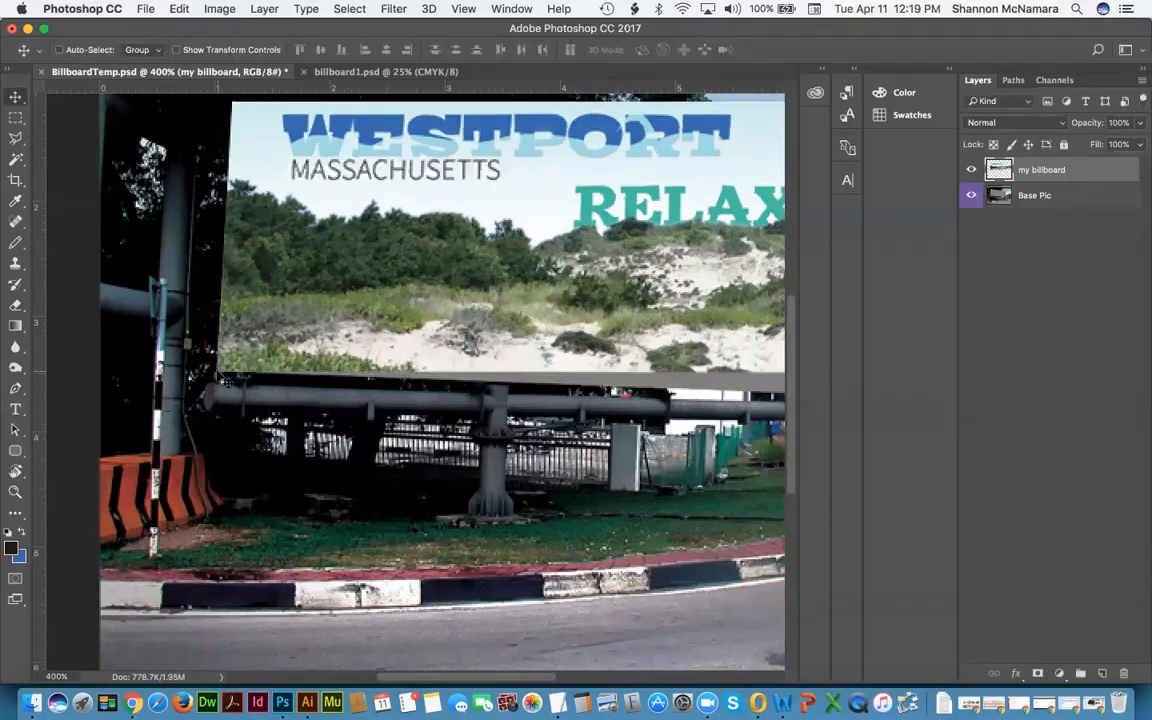
{"action": "scroll", "coordinate": [430, 265], "scroll_direction": "right", "scroll_amount": 10}
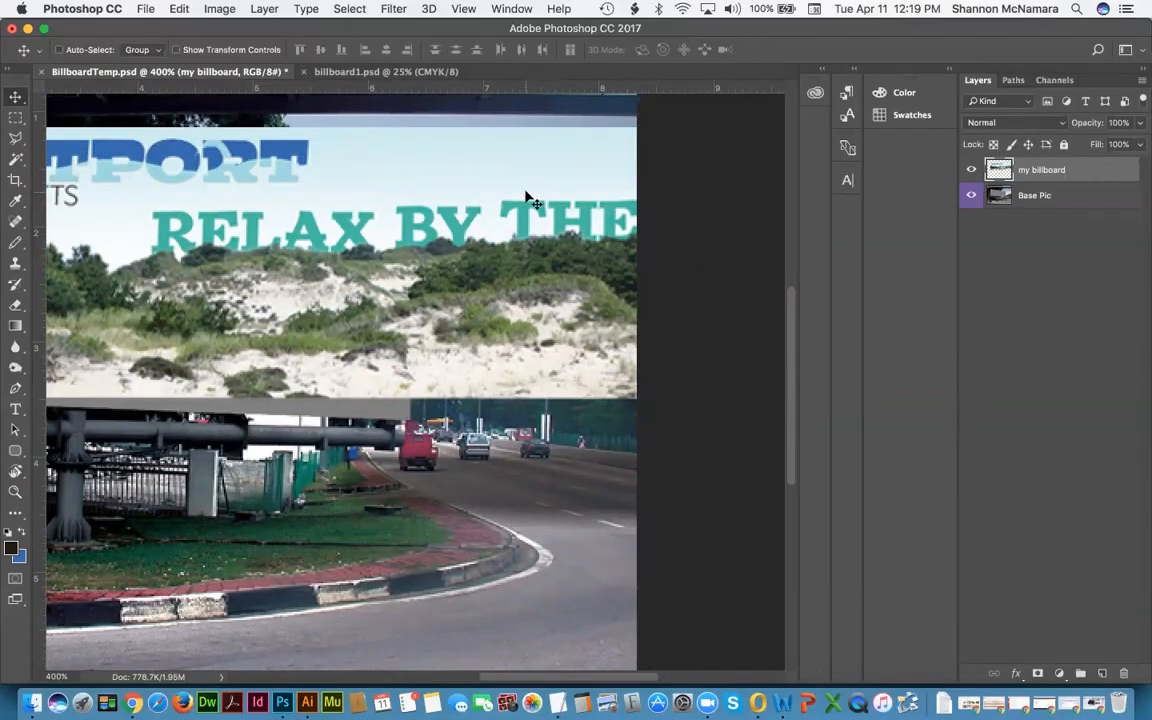
{"action": "scroll", "coordinate": [530, 200], "scroll_direction": "left", "scroll_amount": 8}
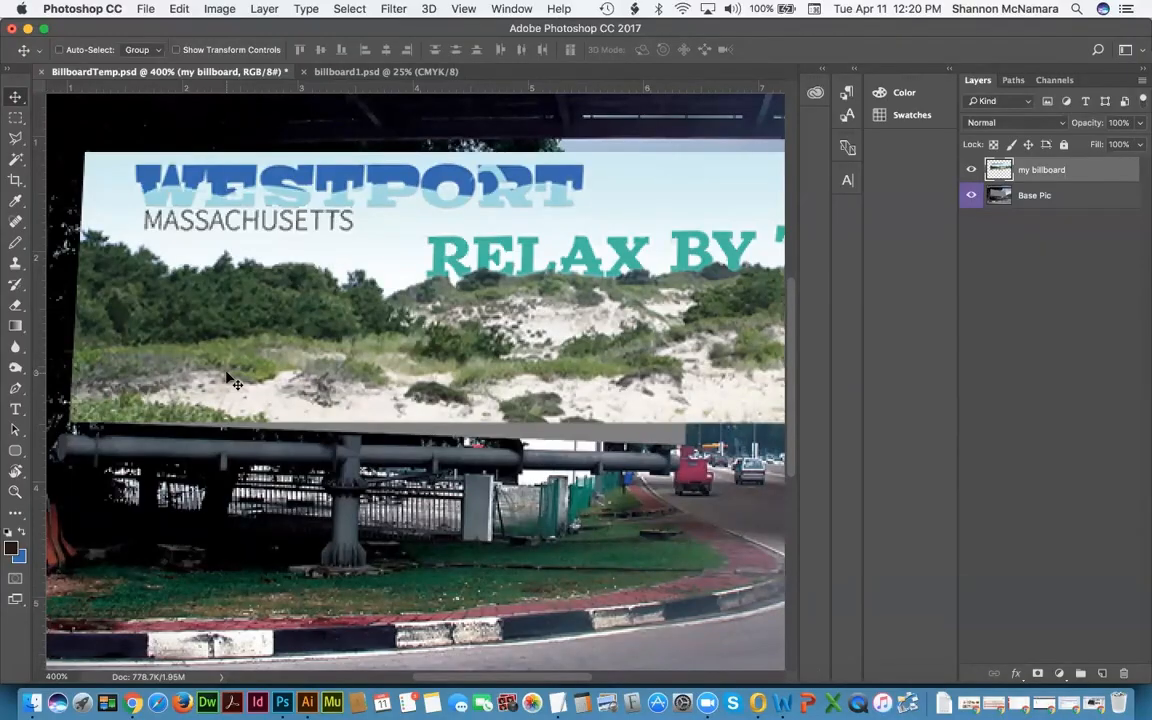
{"action": "scroll", "coordinate": [530, 376], "scroll_direction": "right", "scroll_amount": 5}
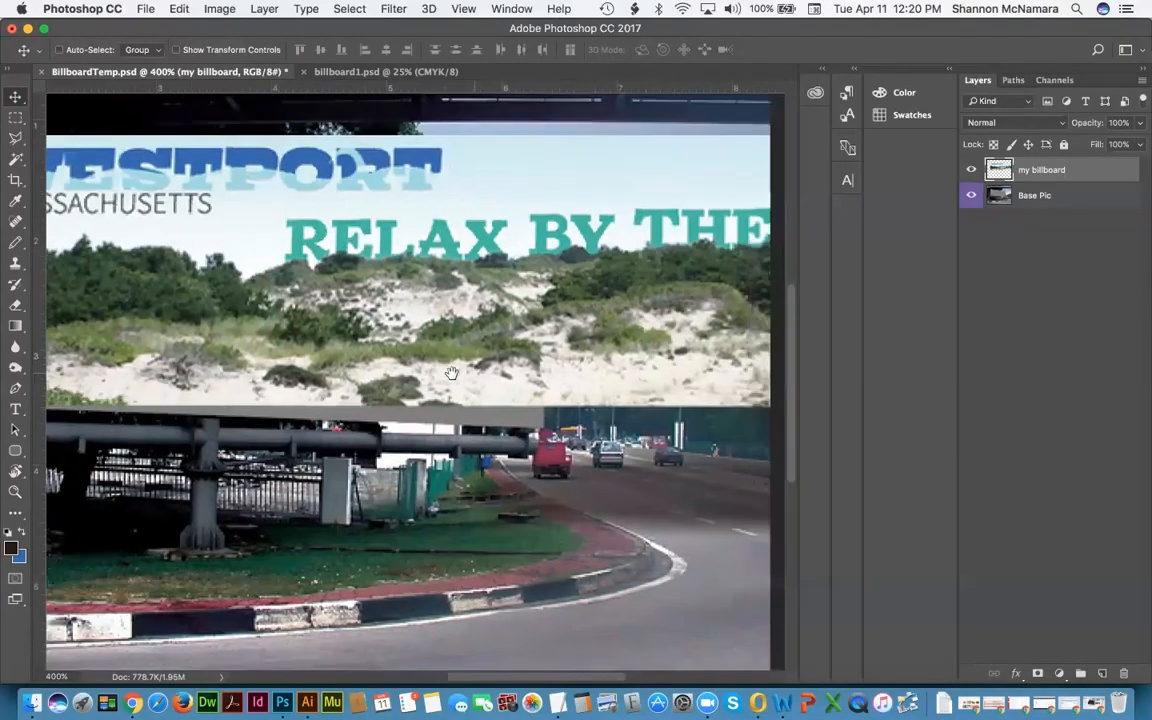
Step: Skew the artwork by pulling its bottom-right corner left to follow the billboard's perspective
{"action": "key", "text": "super+t"}
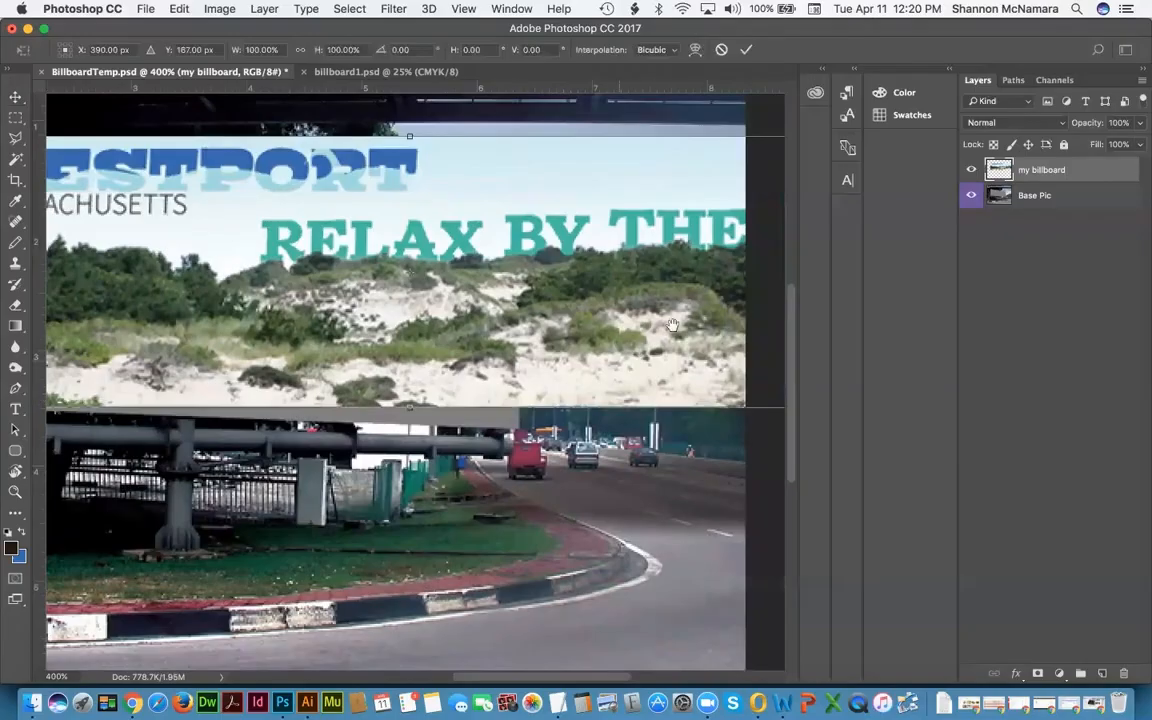
{"action": "scroll", "coordinate": [610, 295], "scroll_direction": "right", "scroll_amount": 4}
{"action": "scroll", "coordinate": [535, 318], "scroll_direction": "right", "scroll_amount": 1}
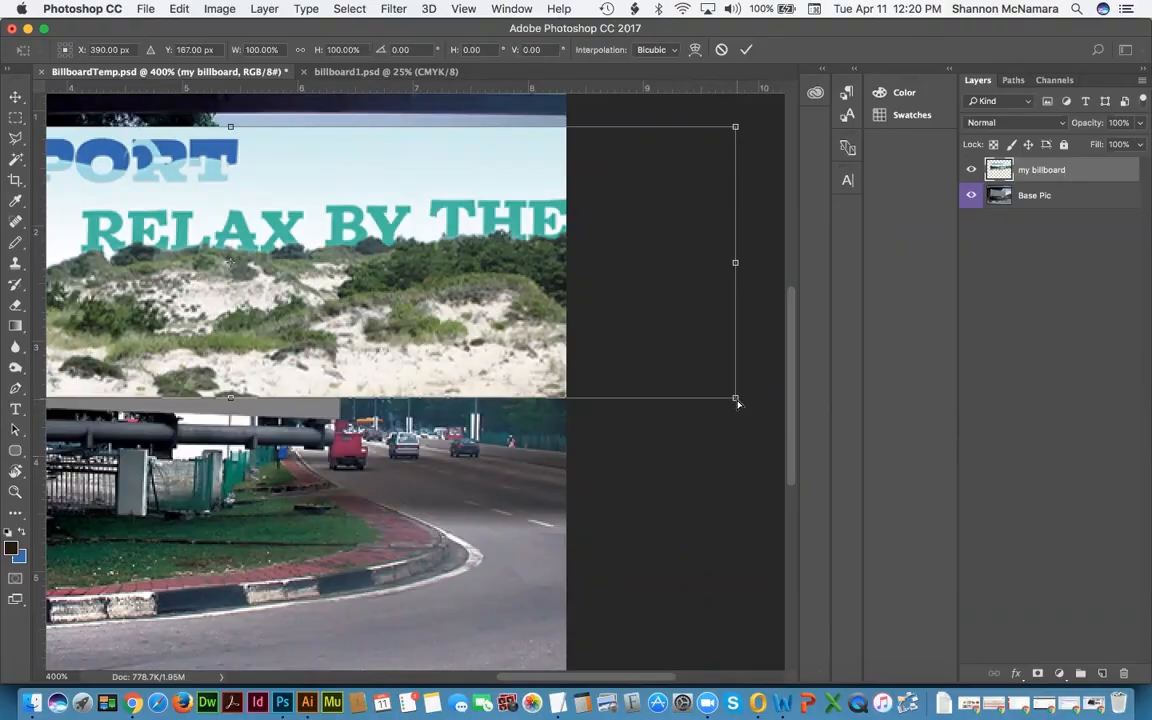
{"action": "left_click_drag", "start_coordinate": [736, 401], "coordinate": [340, 418]}
{"action": "key", "text": "Return"}
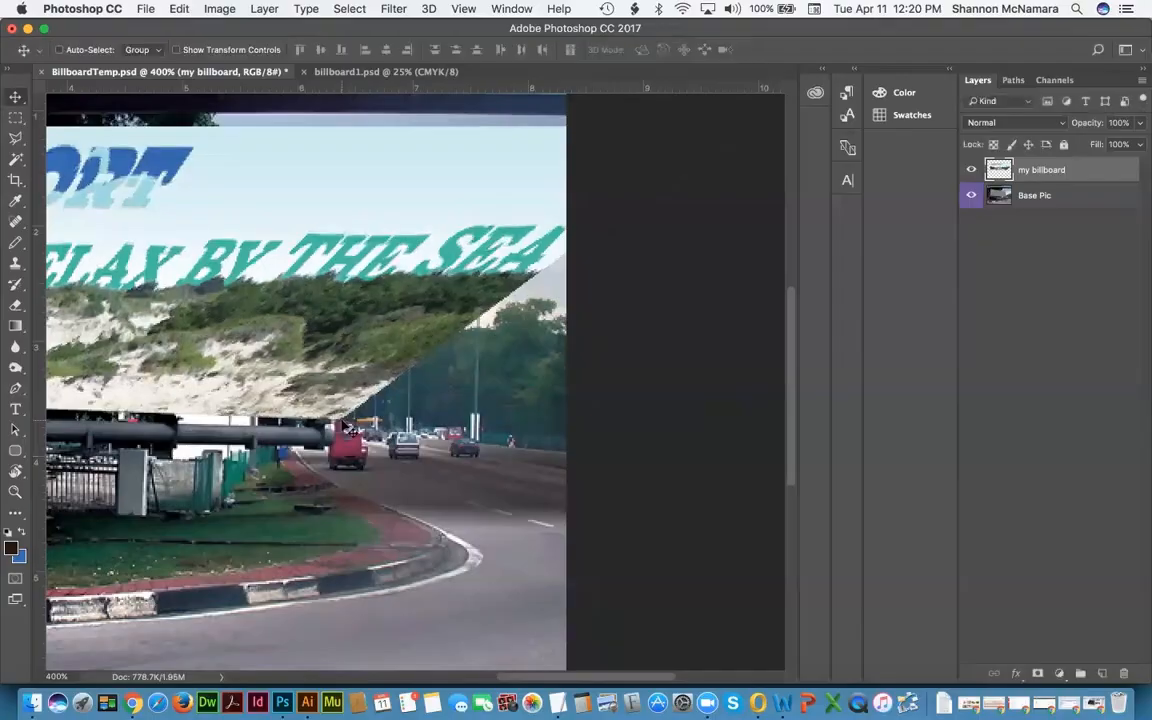
Step: Hide the my billboard layer and add guides at the grey billboard's left and top edges
{"action": "left_click", "coordinate": [970, 172]}
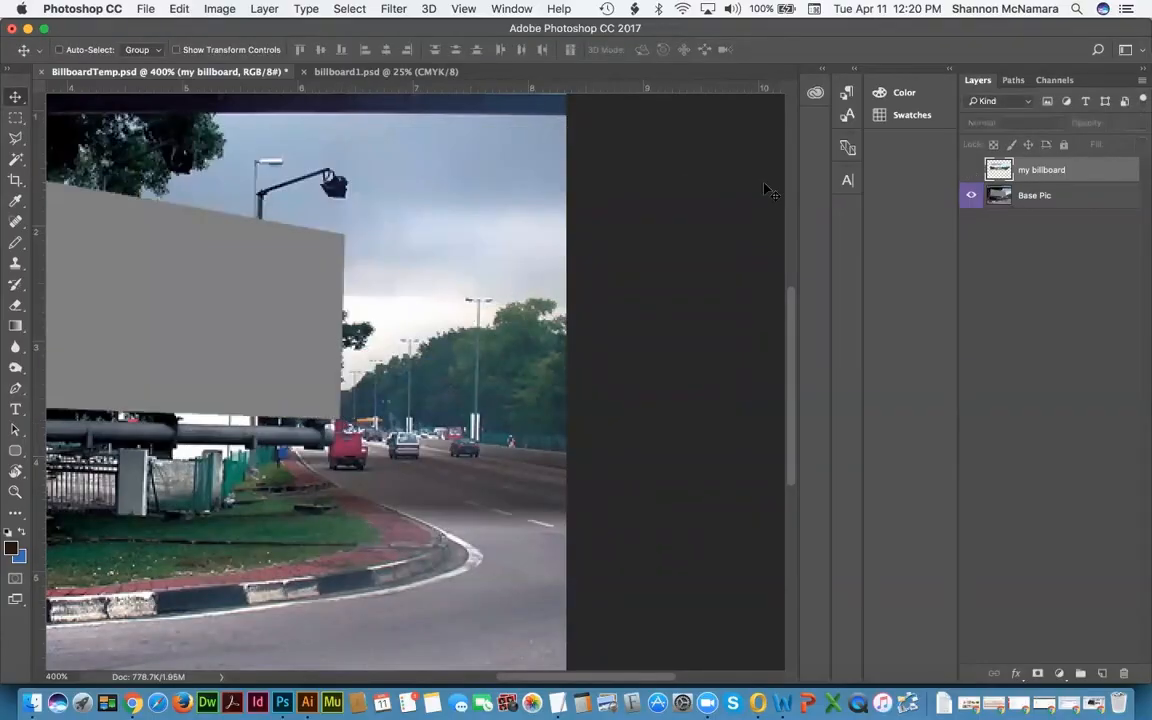
{"action": "left_click_drag", "start_coordinate": [60, 370], "coordinate": [225, 381]}
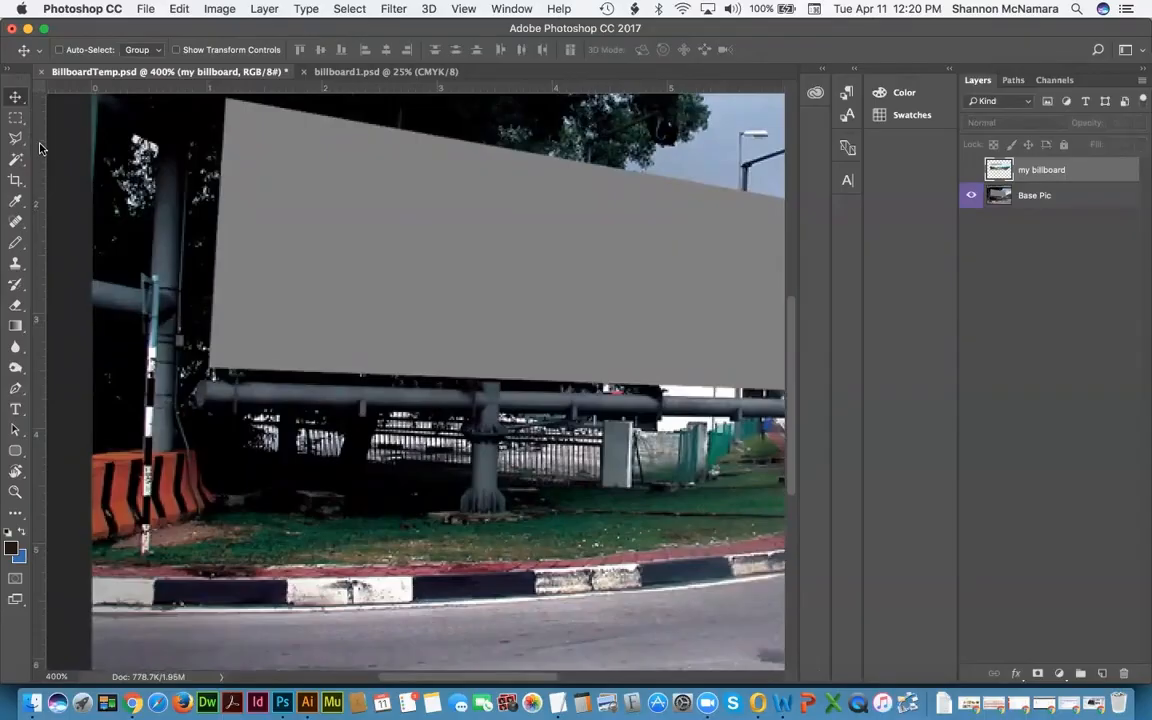
{"action": "left_click_drag", "start_coordinate": [36, 158], "coordinate": [204, 185]}
{"action": "scroll", "coordinate": [450, 275], "scroll_direction": "up", "scroll_amount": 4}
{"action": "scroll", "coordinate": [450, 275], "scroll_direction": "right", "scroll_amount": 3}
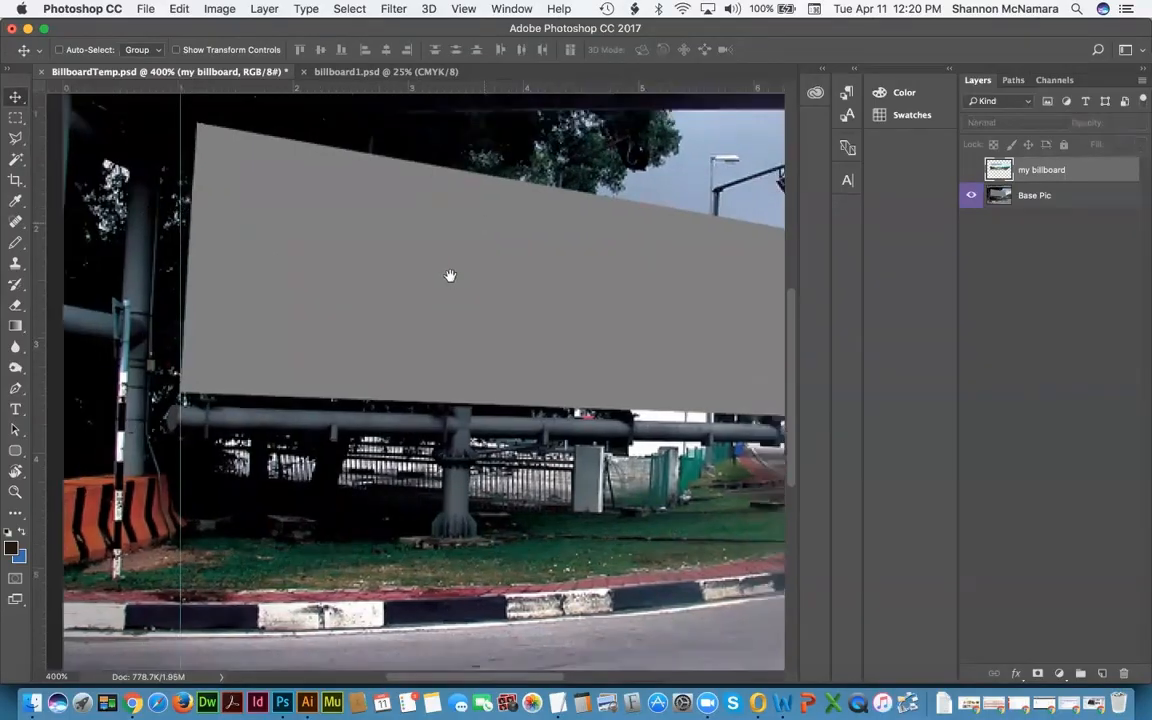
{"action": "left_click_drag", "start_coordinate": [162, 87], "coordinate": [181, 177]}
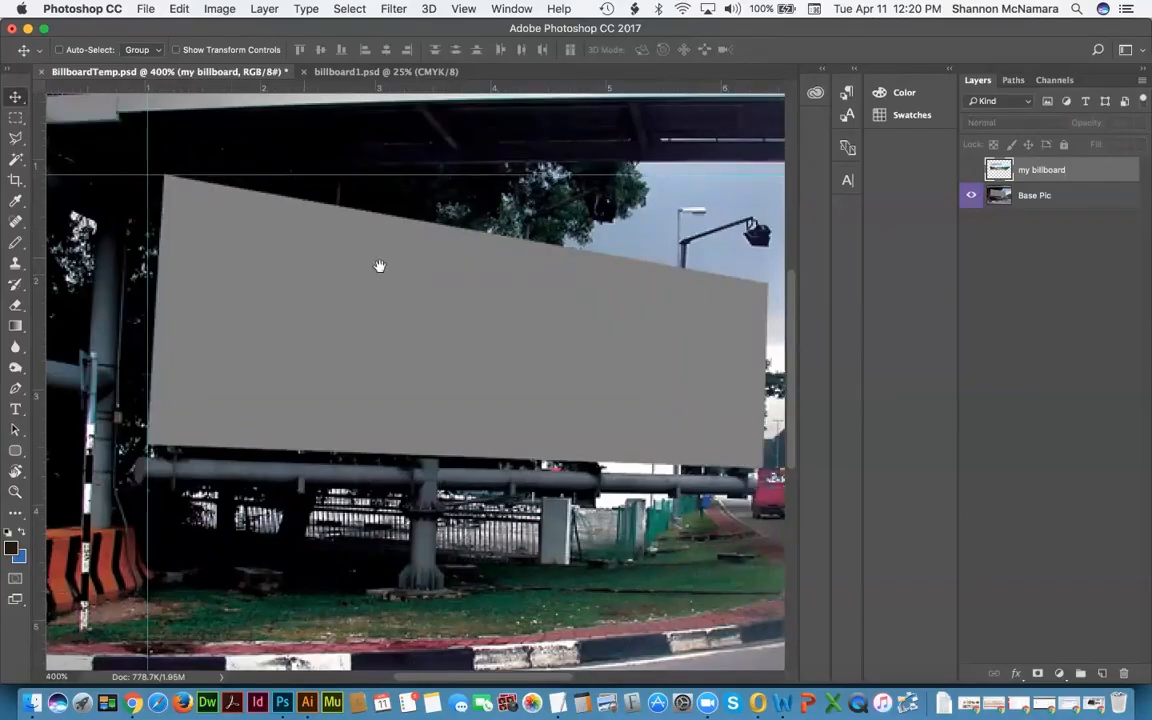
Step: Add vertical guides marking the grey billboard's right edge
{"action": "scroll", "coordinate": [175, 206], "scroll_direction": "right", "scroll_amount": 5}
{"action": "scroll", "coordinate": [175, 206], "scroll_direction": "down", "scroll_amount": 2}
{"action": "left_click_drag", "start_coordinate": [37, 173], "coordinate": [533, 226]}
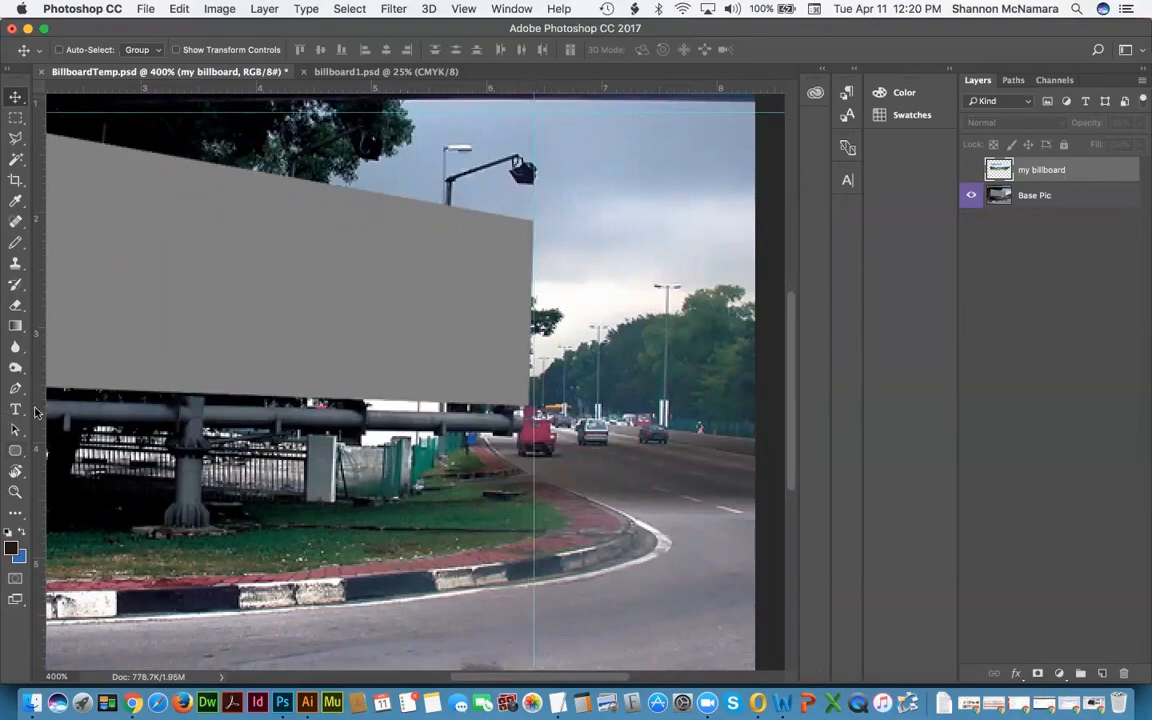
{"action": "left_click_drag", "start_coordinate": [41, 356], "coordinate": [530, 366]}
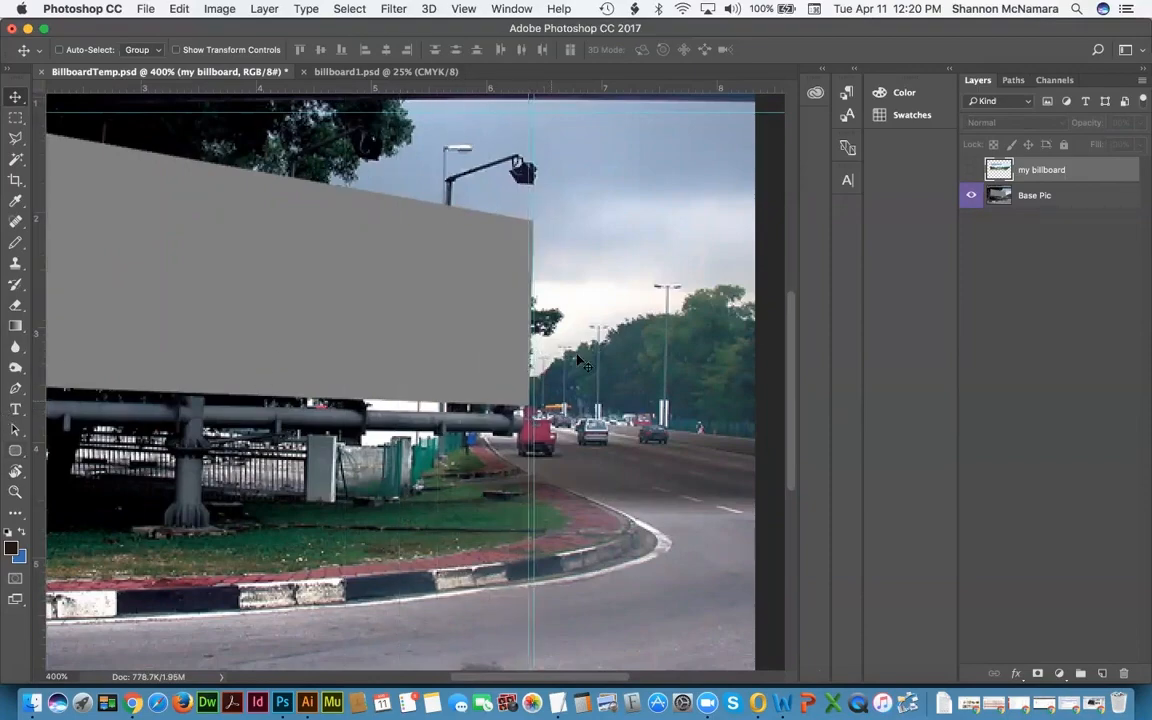
Step: Show the Westport artwork layer and distort its top-right corner onto the billboard's corner
{"action": "left_click", "coordinate": [971, 170]}
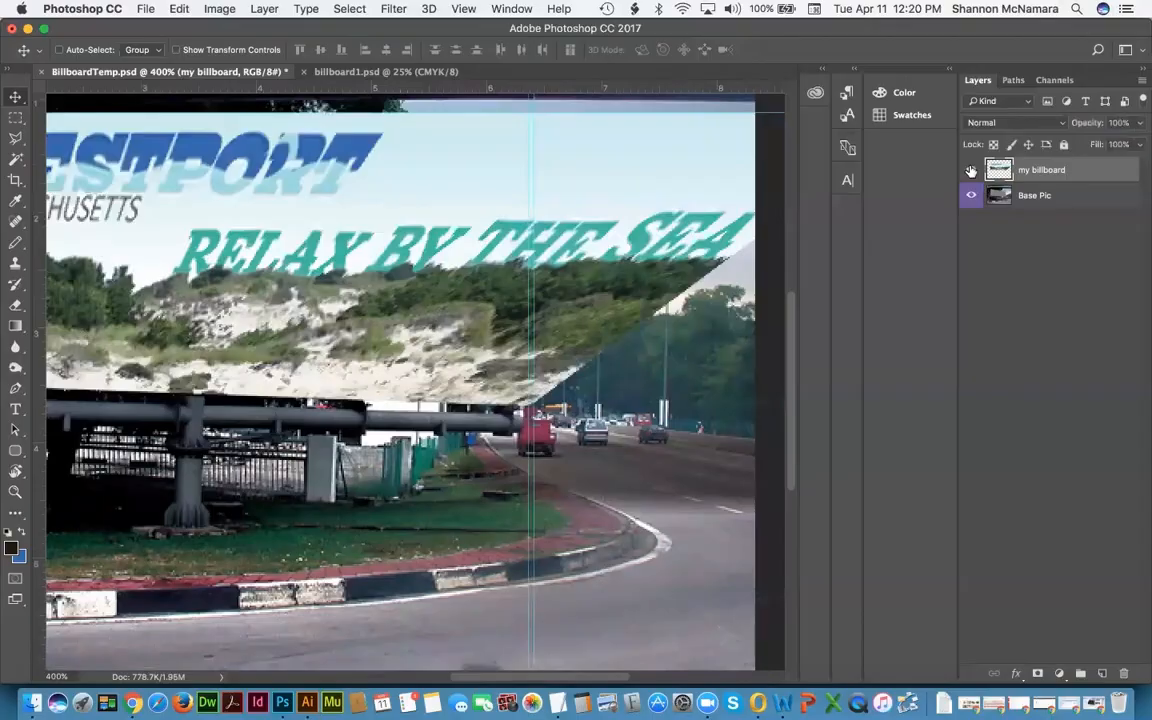
{"action": "scroll", "coordinate": [712, 476], "scroll_direction": "right", "scroll_amount": 5}
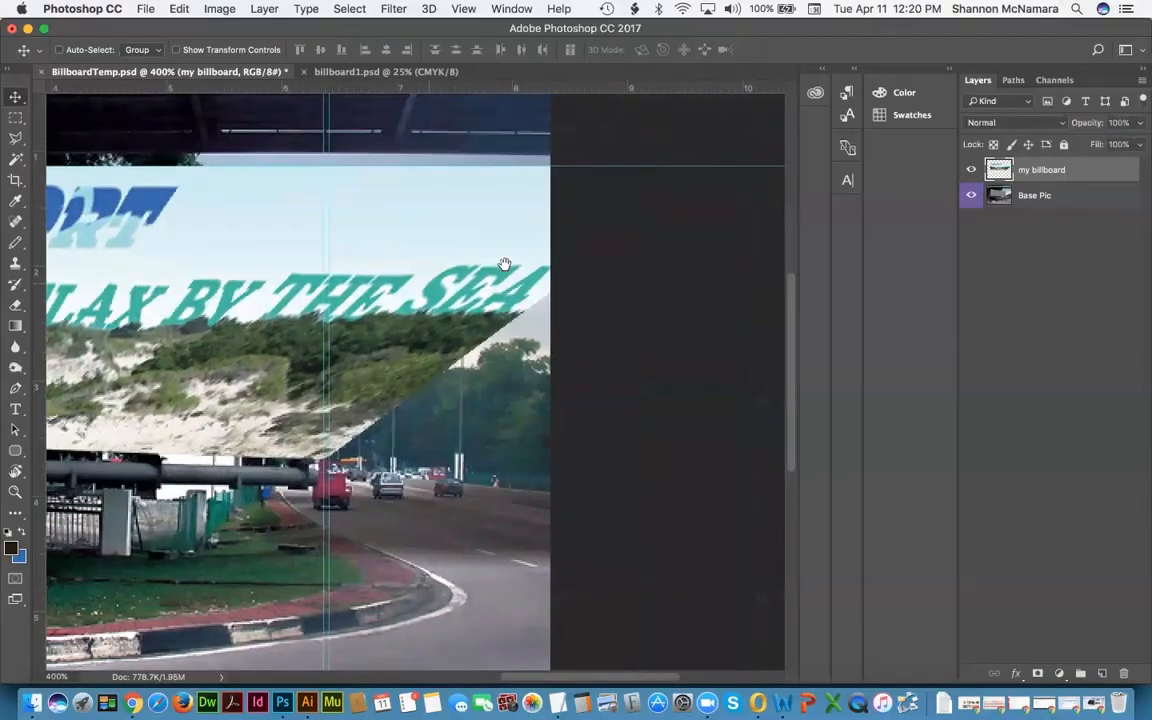
{"action": "scroll", "coordinate": [712, 476], "scroll_direction": "up", "scroll_amount": 1}
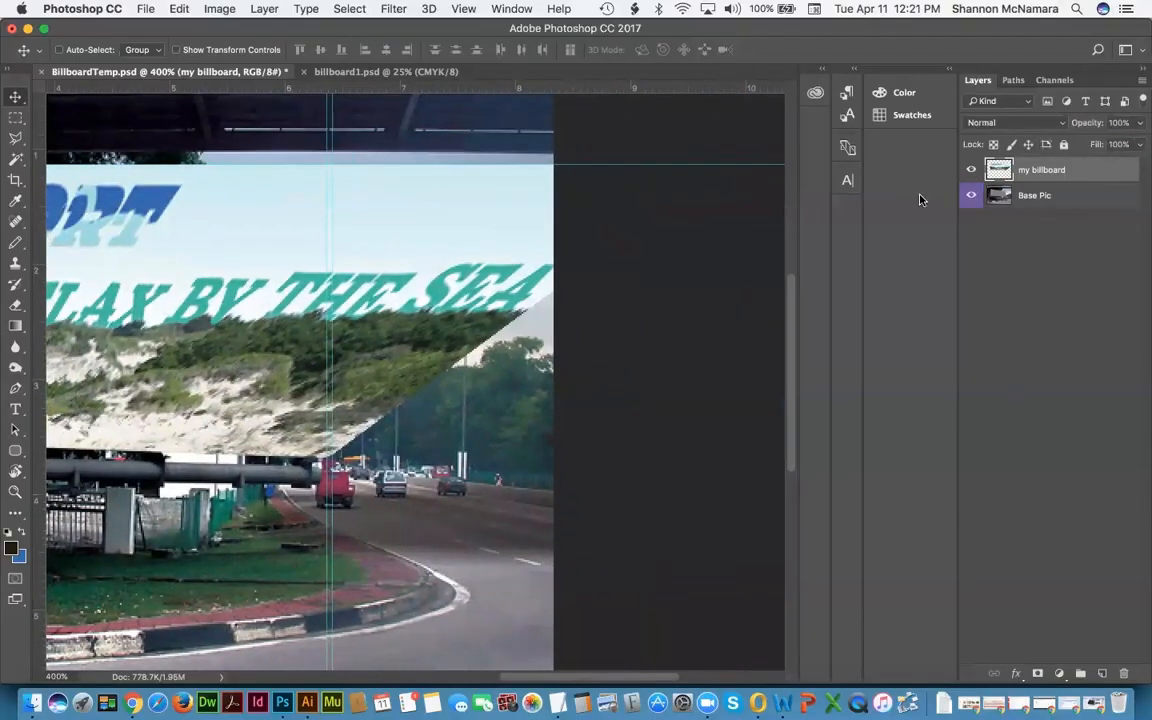
{"action": "key", "text": "super+t"}
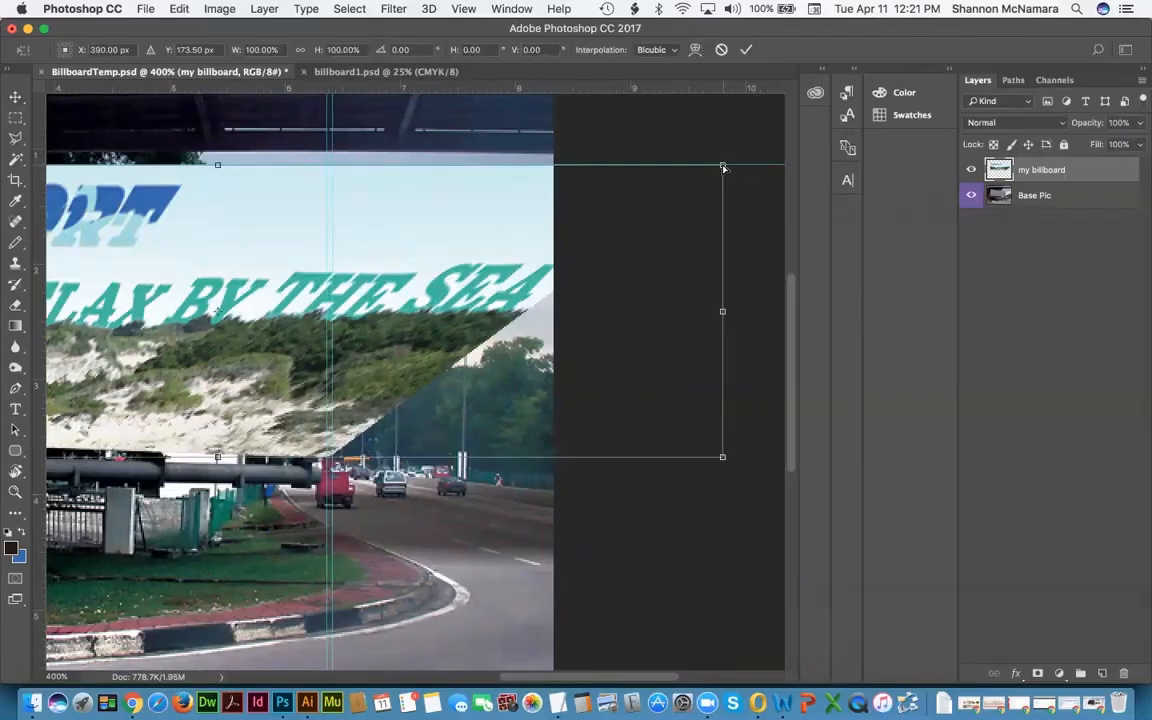
{"action": "left_click_drag", "start_coordinate": [723, 168], "coordinate": [456, 248]}
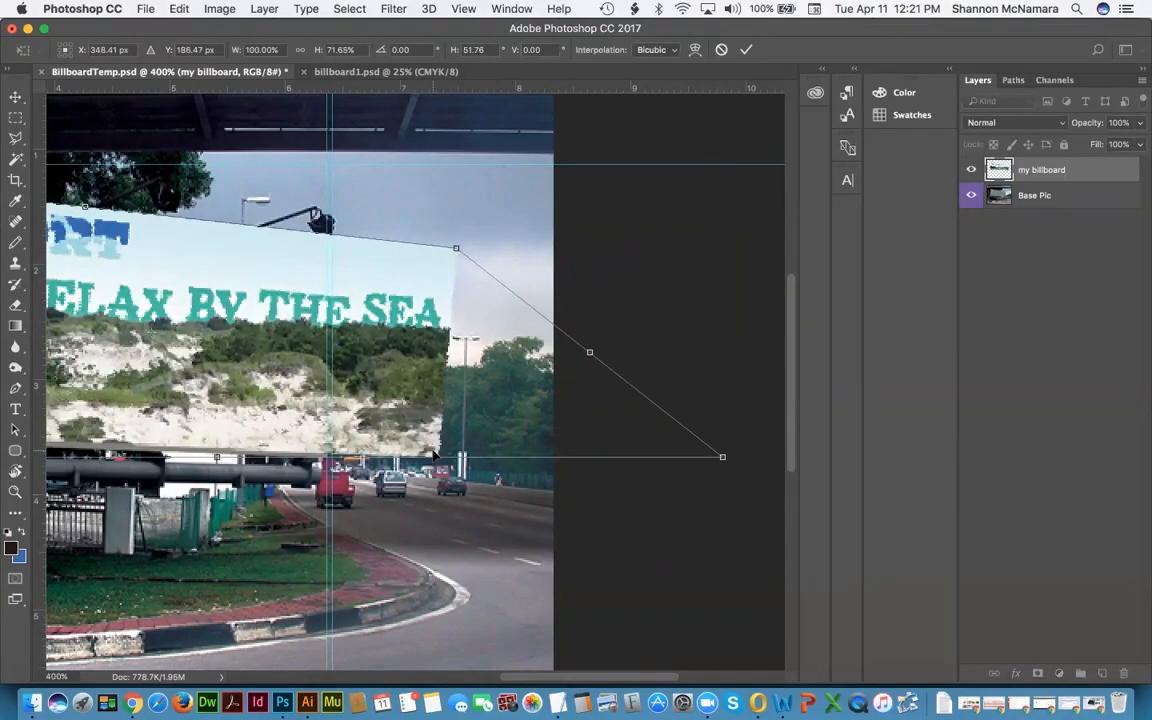
{"action": "key", "text": "Return"}
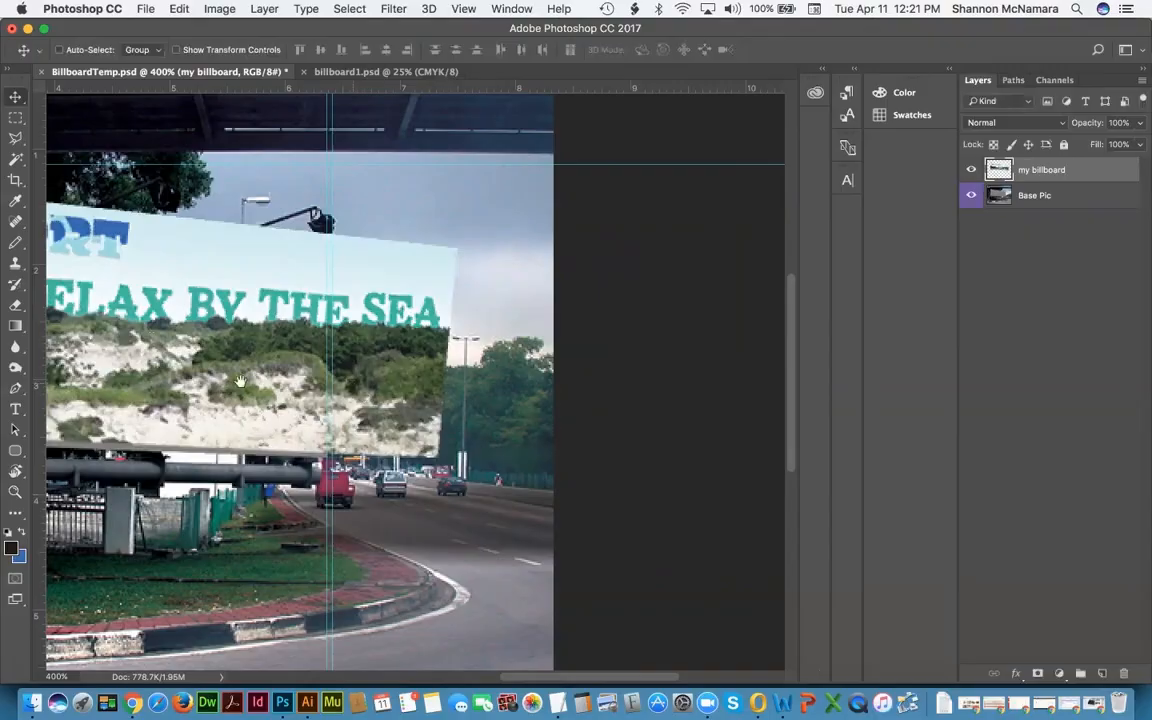
Step: Distort the artwork's bottom-left corner to follow the billboard's slanted left edge
{"action": "left_click_drag", "start_coordinate": [216, 343], "coordinate": [436, 342]}
{"action": "left_click_drag", "start_coordinate": [250, 358], "coordinate": [265, 358]}
{"action": "key", "text": "ctrl+t"}
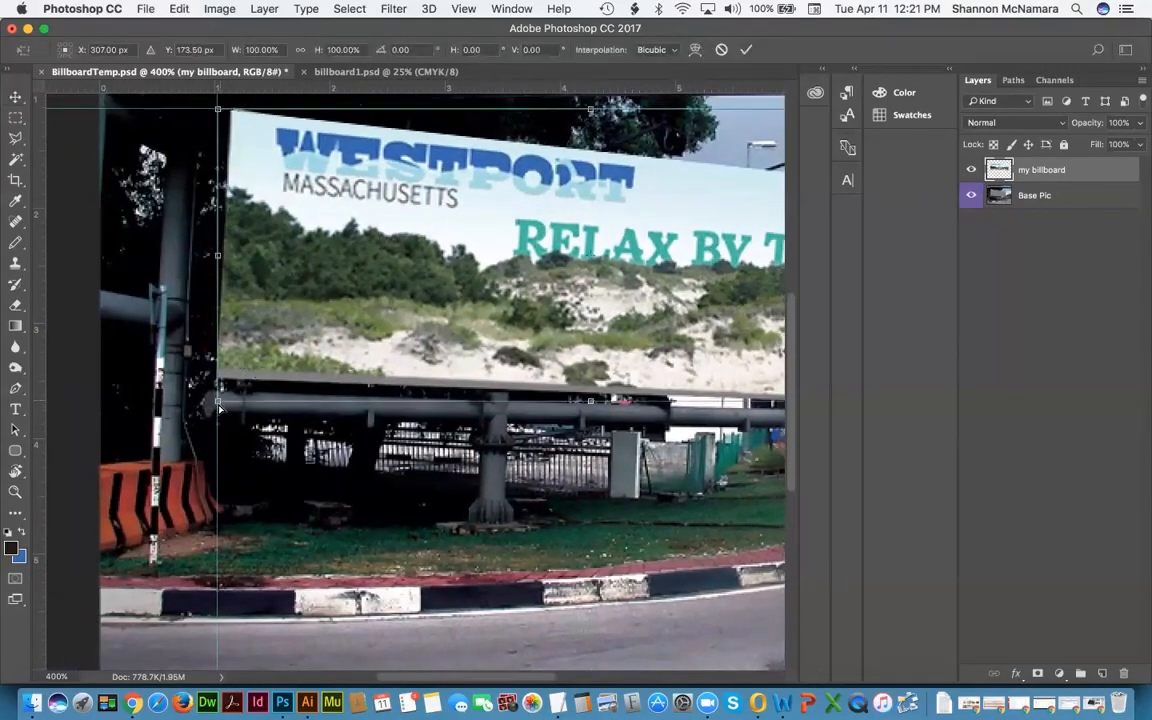
{"action": "left_click_drag", "start_coordinate": [219, 405], "coordinate": [219, 413]}
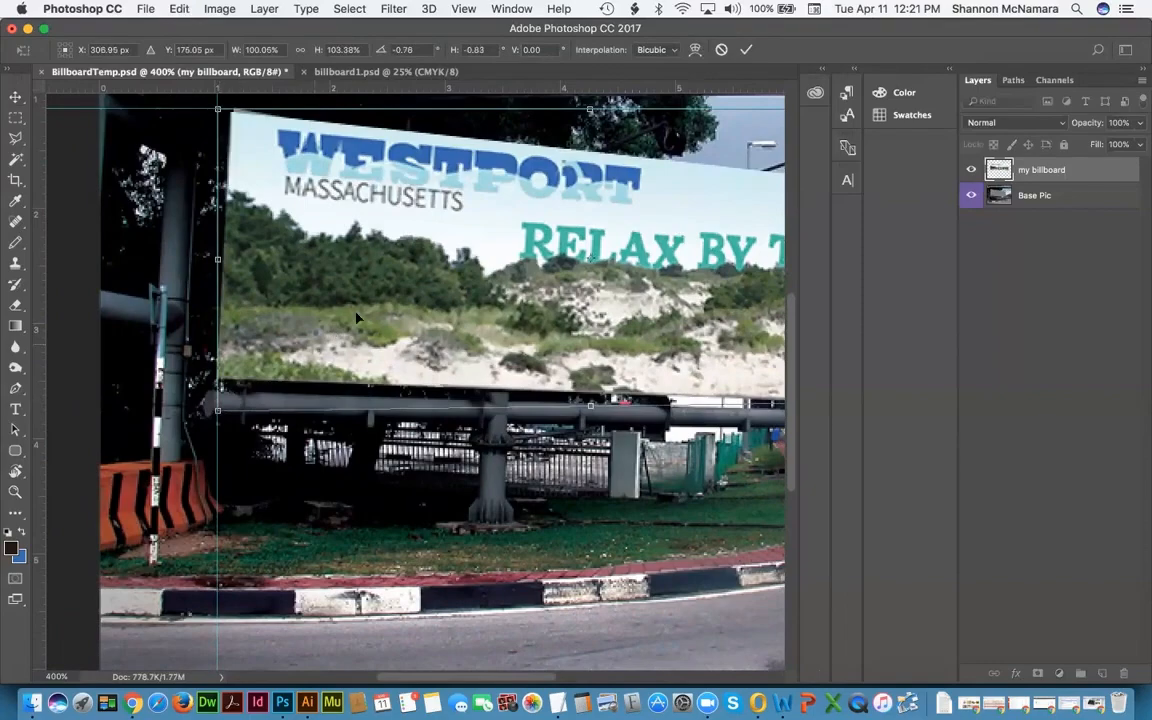
{"action": "left_click_drag", "start_coordinate": [591, 258], "coordinate": [598, 391]}
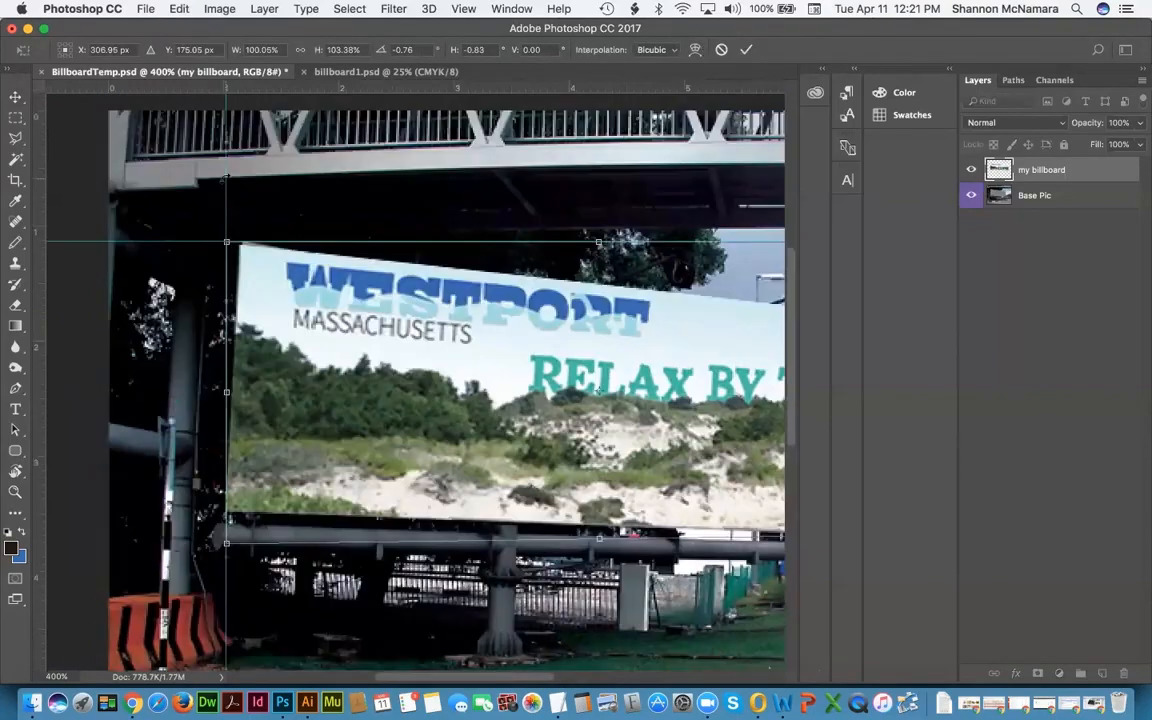
{"action": "left_click_drag", "start_coordinate": [229, 242], "coordinate": [230, 243]}
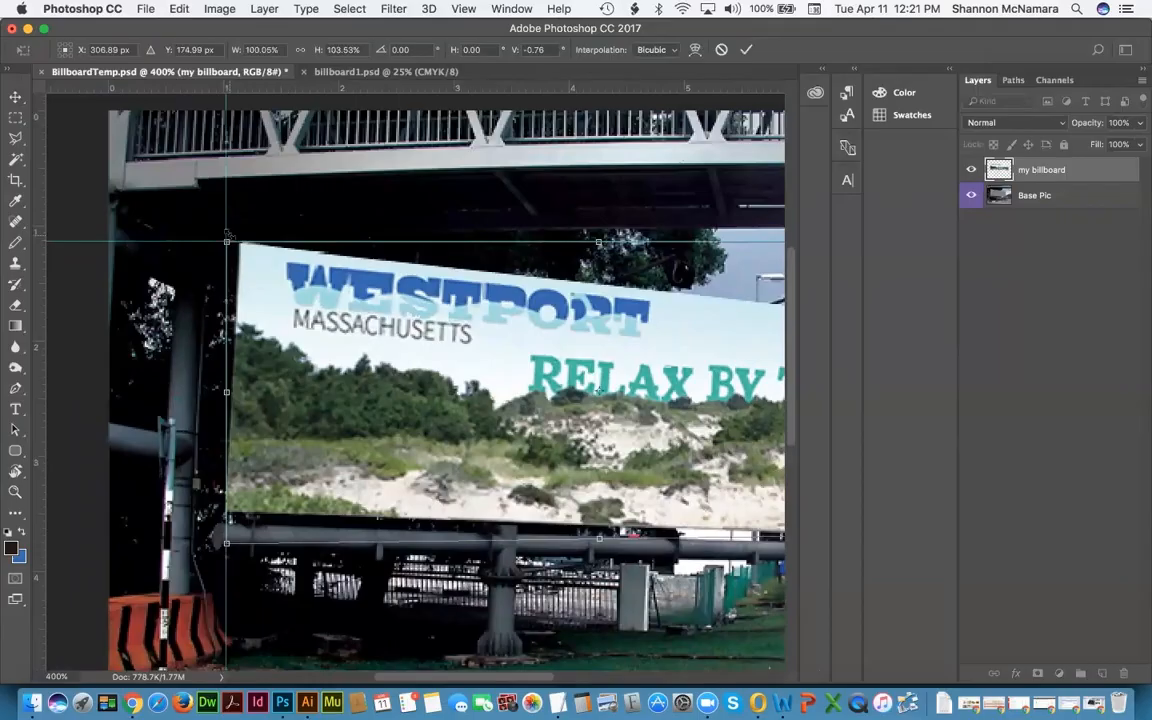
{"action": "key", "text": "Return"}
{"action": "left_click_drag", "start_coordinate": [276, 320], "coordinate": [219, 294]}
{"action": "scroll", "coordinate": [219, 294], "scroll_direction": "right", "scroll_amount": 5}
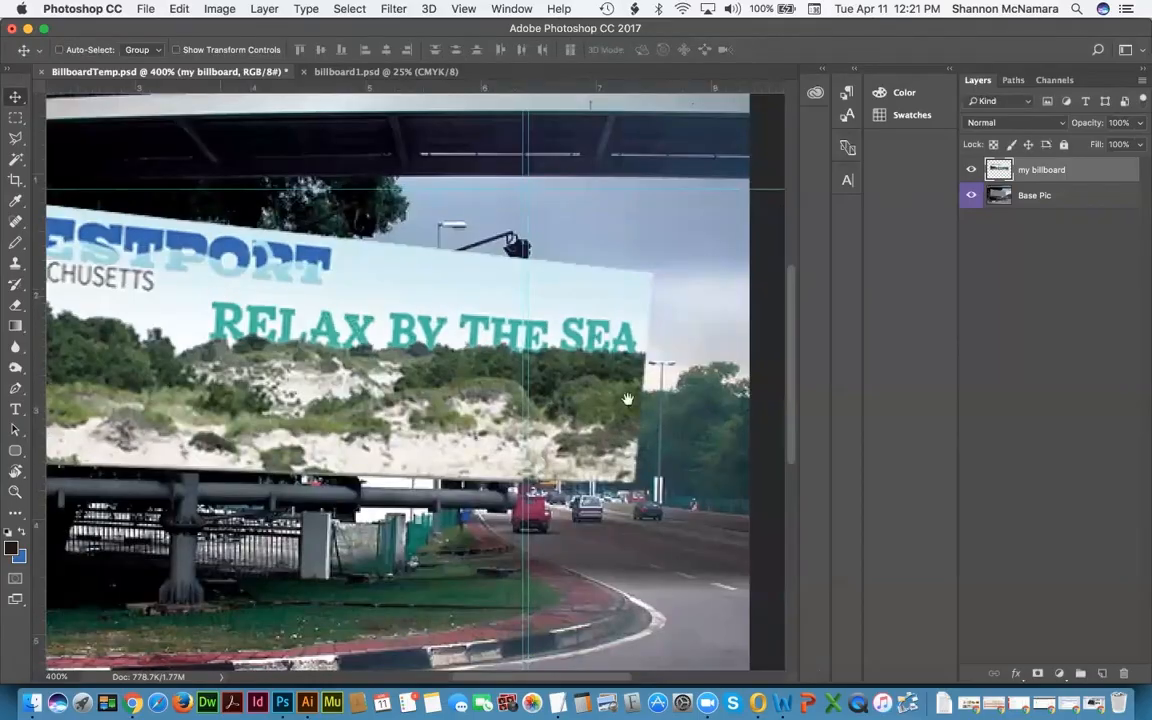
{"action": "key", "text": "ctrl+t"}
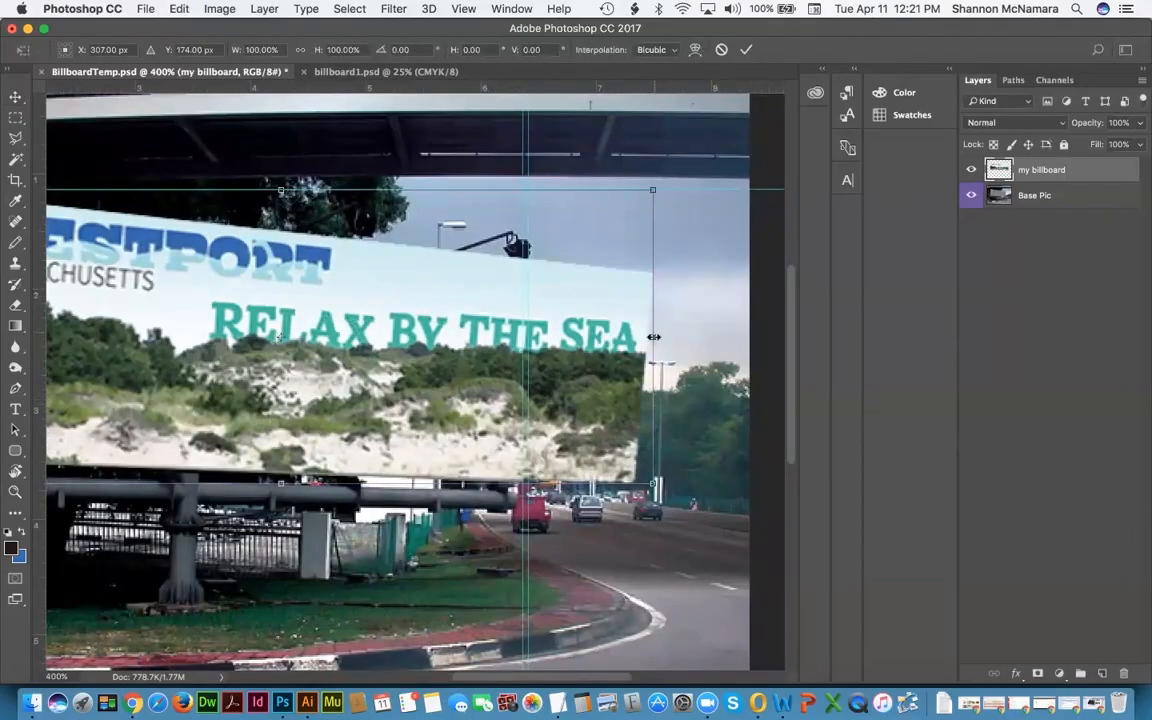
Step: Narrow the artwork from its right side and zoom to 800% on the billboard's right edge
{"action": "left_click_drag", "start_coordinate": [653, 337], "coordinate": [528, 358]}
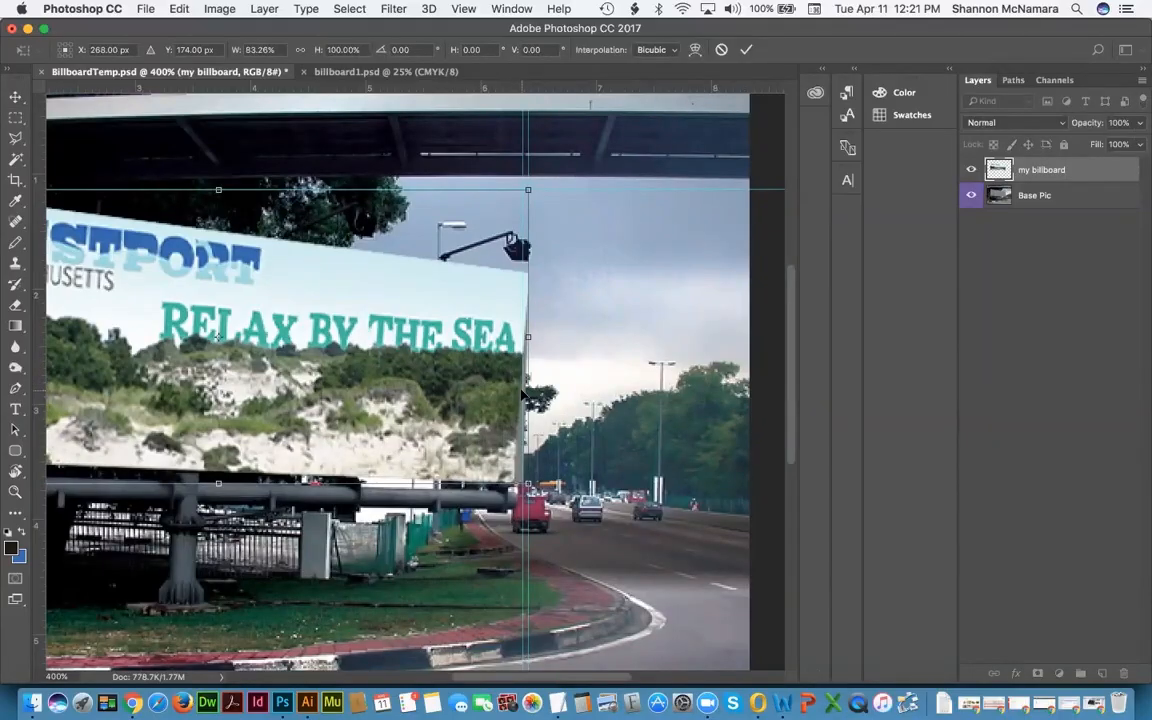
{"action": "key", "text": "Return"}
{"action": "key", "text": "super+t"}
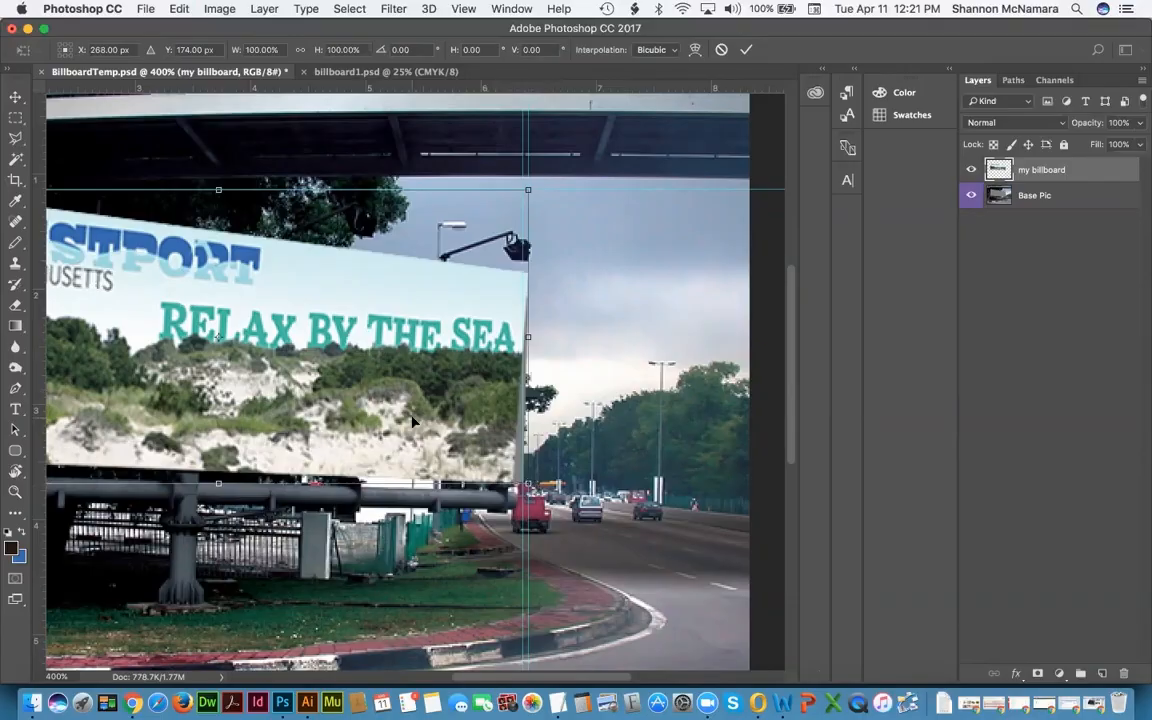
{"action": "key", "text": "super+plus"}
{"action": "key", "text": "super+plus"}
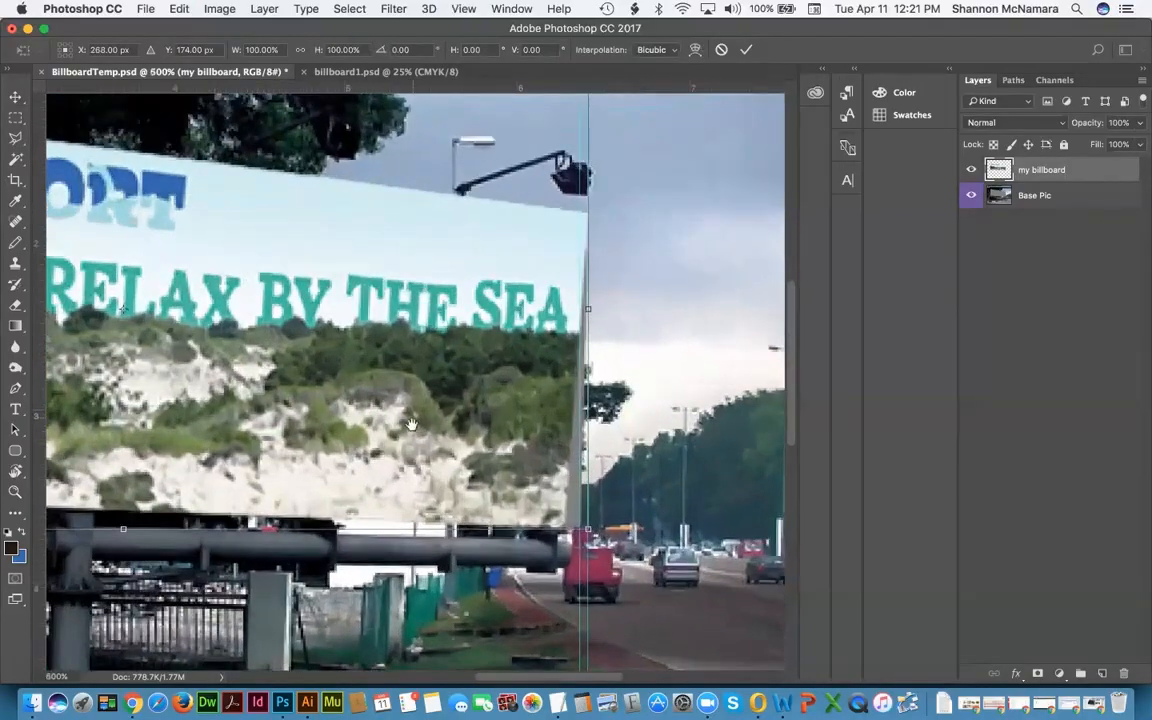
{"action": "scroll", "coordinate": [431, 411], "scroll_direction": "down", "scroll_amount": 4}
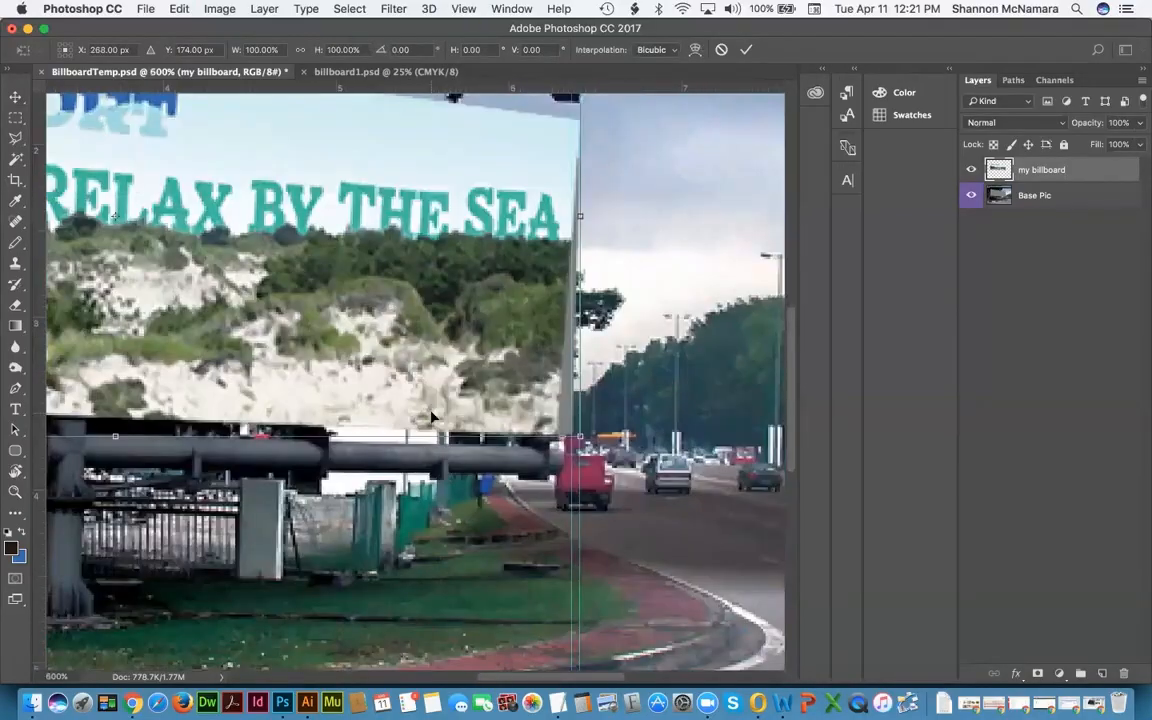
{"action": "key", "text": "super+plus"}
{"action": "key", "text": "super+plus"}
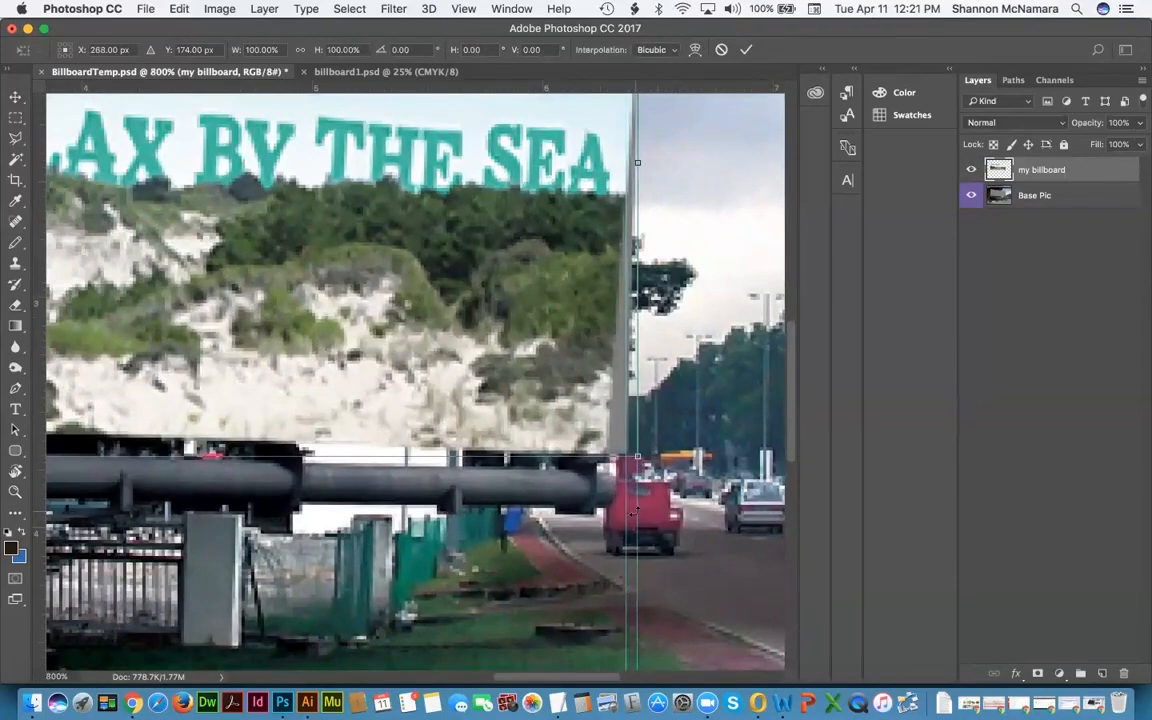
{"action": "key", "text": "Return"}
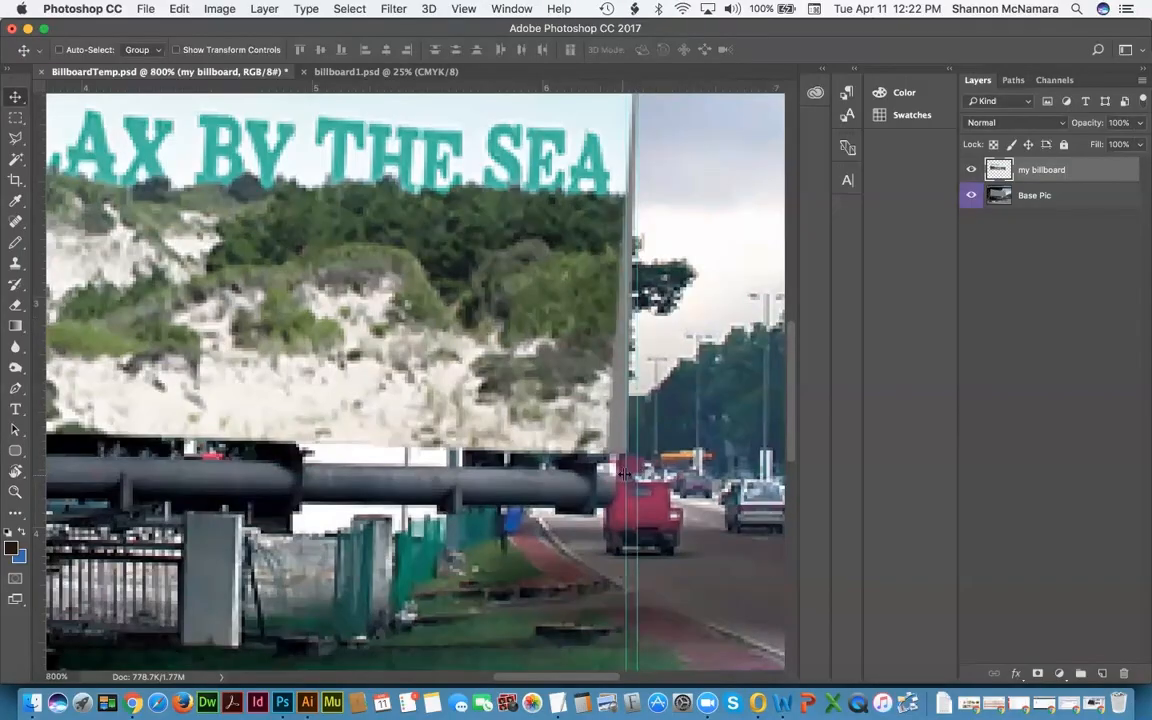
Step: Shift the right guide onto the billboard edge and pull the bottom-right corner slightly outward
{"action": "left_click_drag", "start_coordinate": [623, 474], "coordinate": [800, 483]}
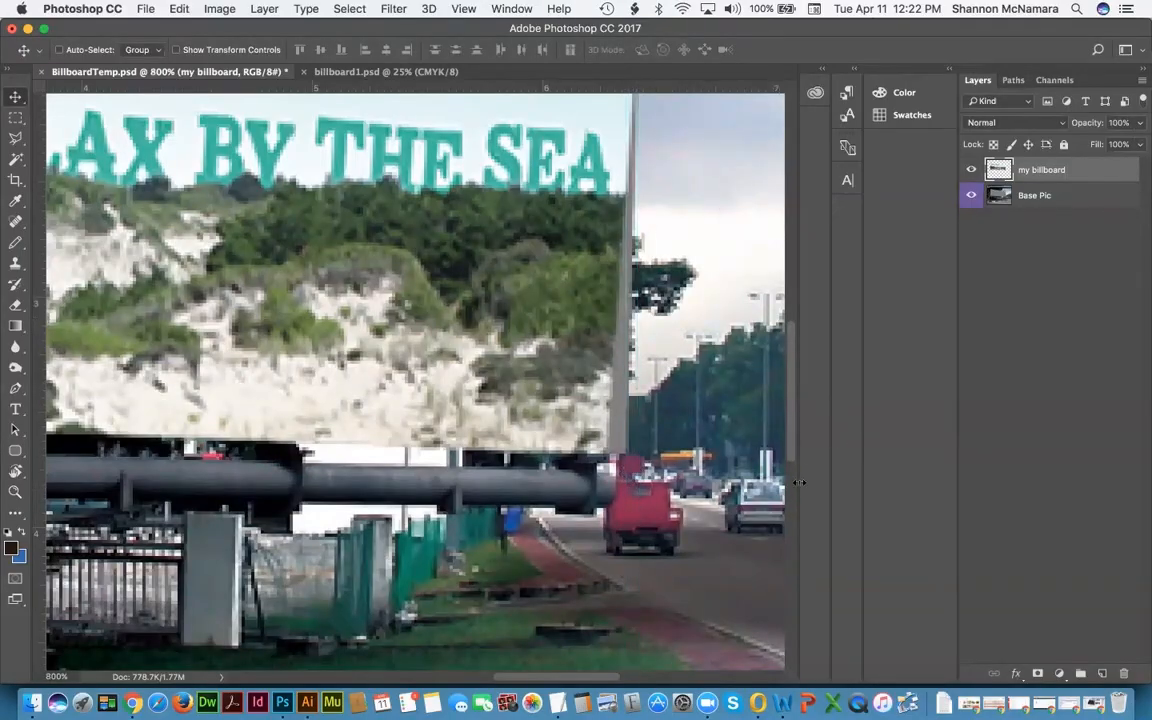
{"action": "key", "text": "super+t"}
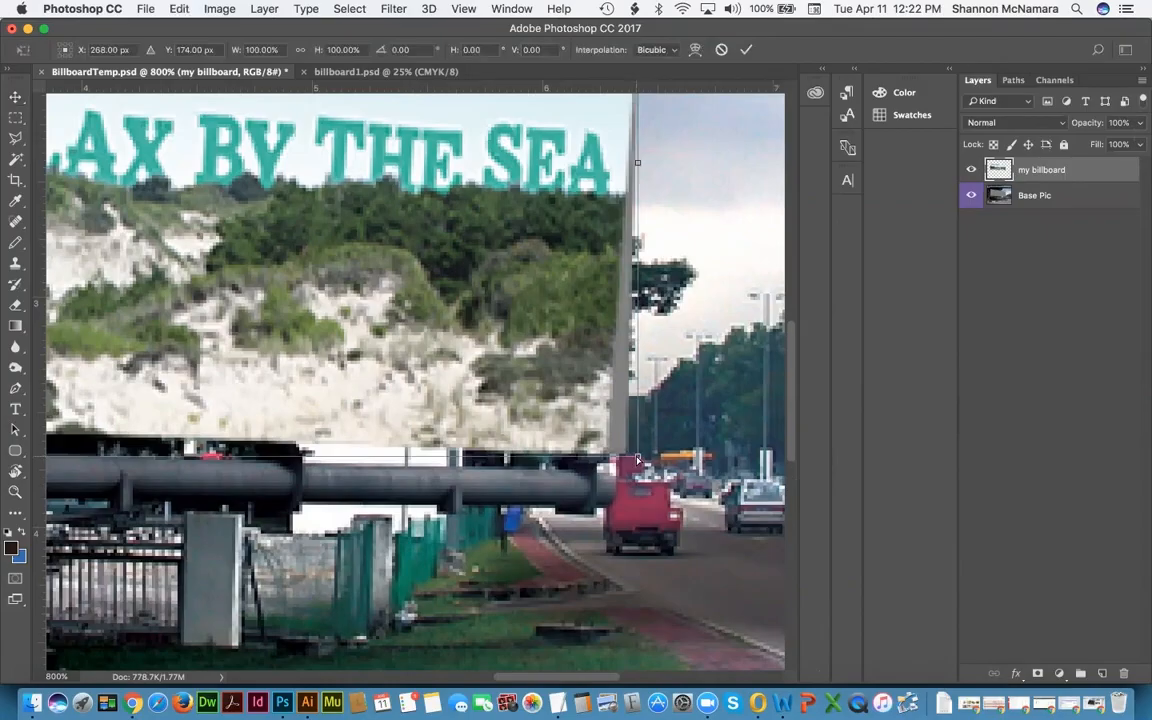
{"action": "left_click_drag", "start_coordinate": [641, 462], "coordinate": [655, 461]}
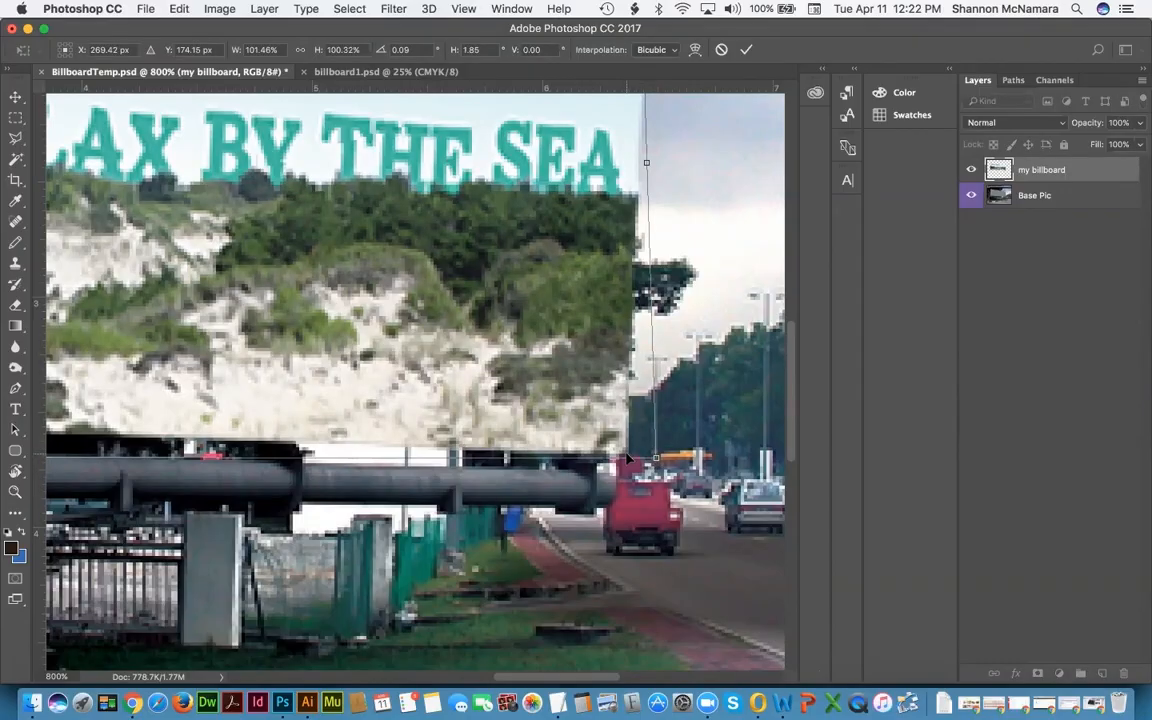
{"action": "key", "text": "Return"}
{"action": "left_click_drag", "start_coordinate": [571, 269], "coordinate": [534, 351]}
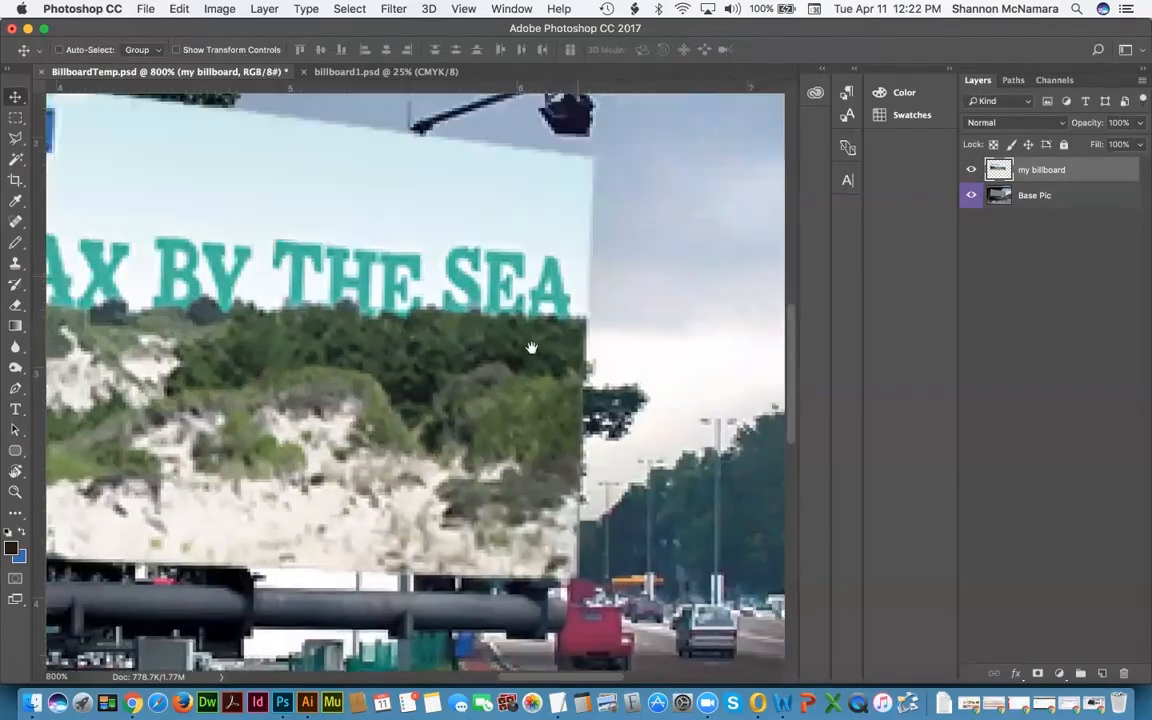
Step: Distort the artwork's top-right and top-left corners onto the sign's upper edge
{"action": "left_click", "coordinate": [971, 170]}
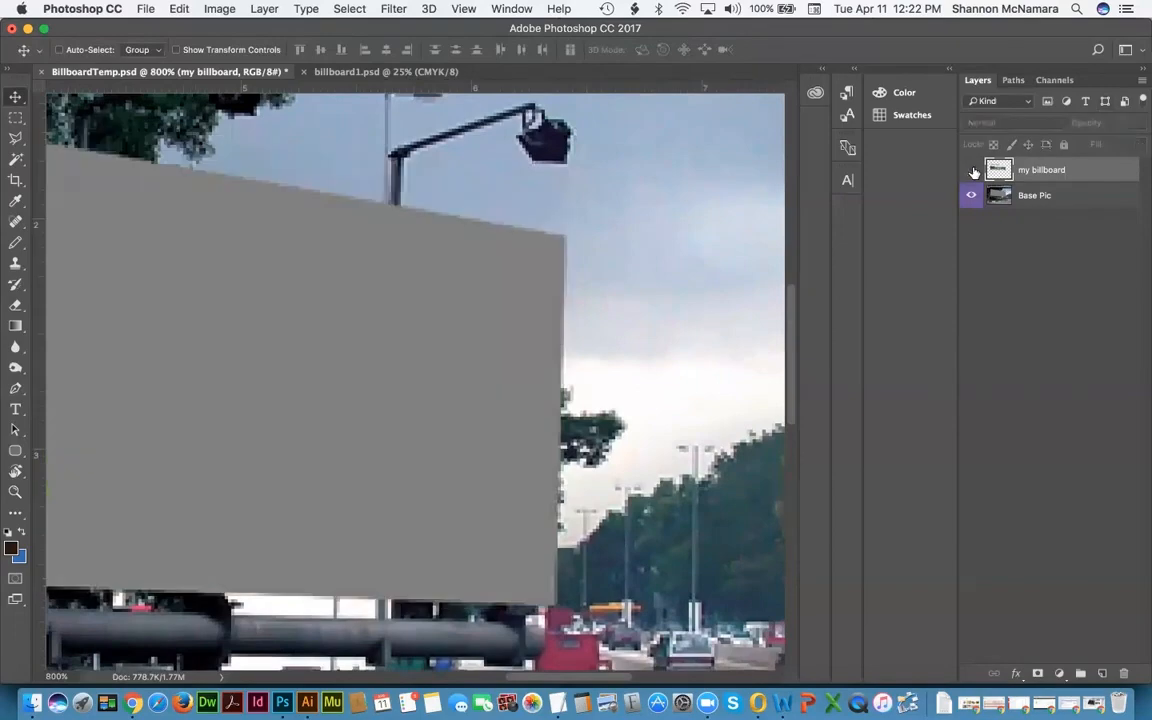
{"action": "left_click", "coordinate": [971, 170]}
{"action": "key", "text": "super+t"}
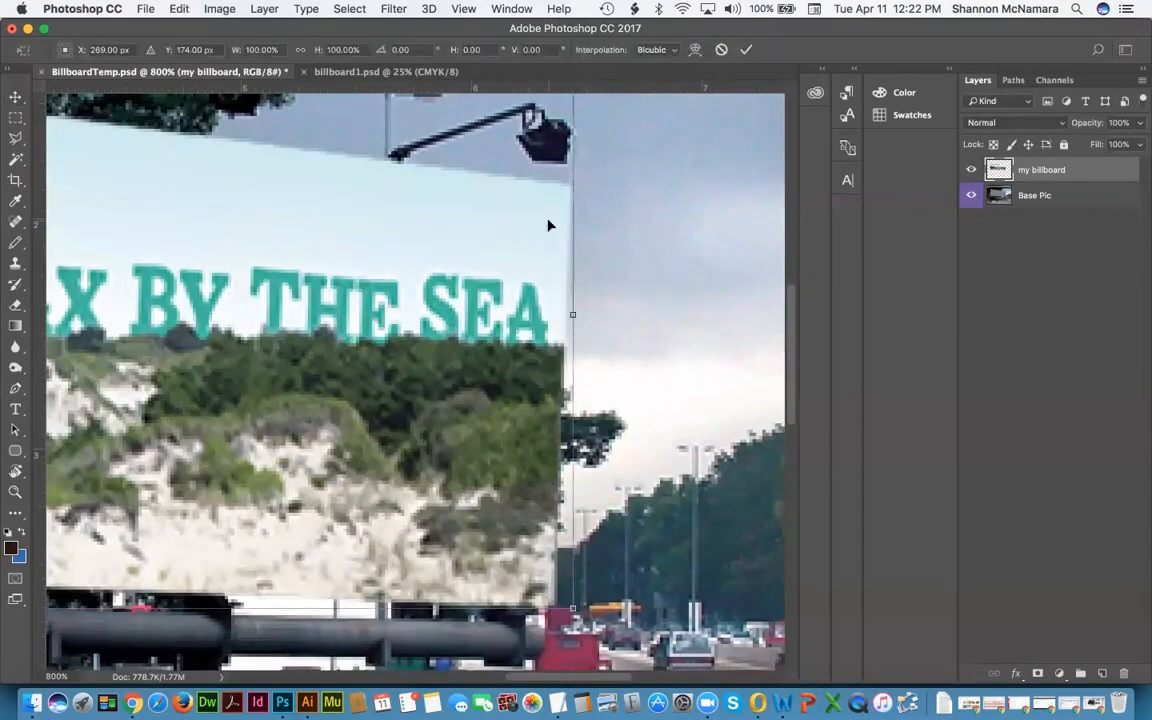
{"action": "scroll", "coordinate": [668, 250], "scroll_direction": "down", "scroll_amount": 3}
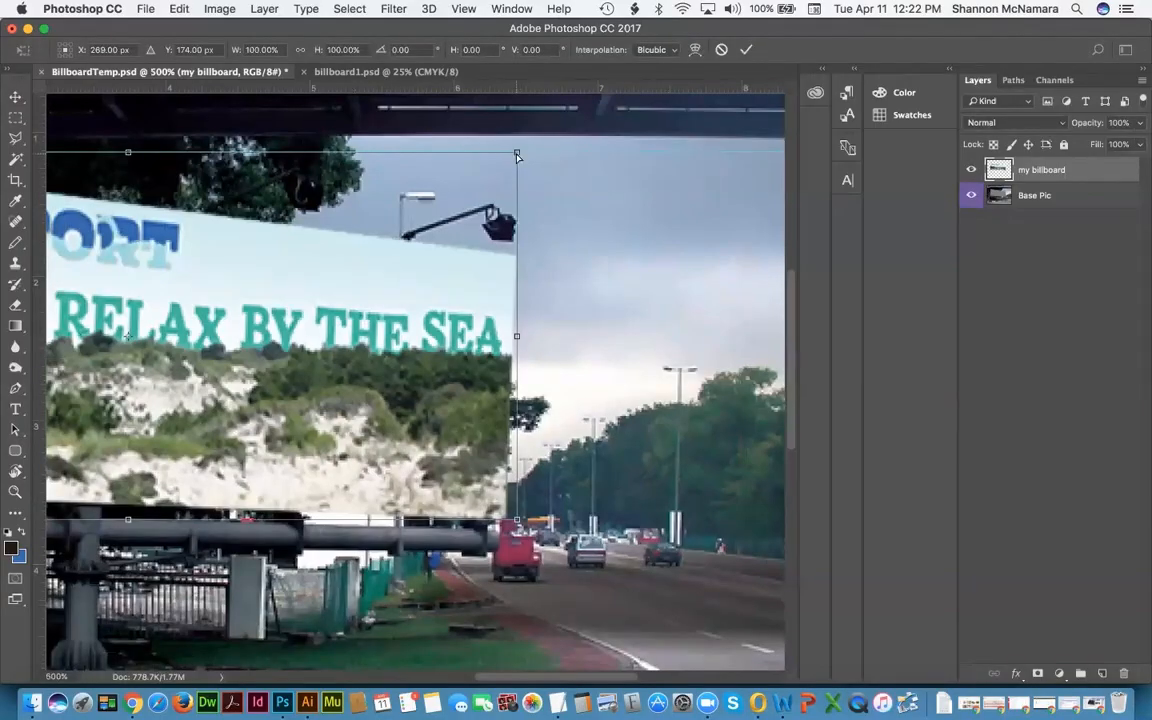
{"action": "left_click_drag", "start_coordinate": [517, 155], "coordinate": [514, 198]}
{"action": "left_click_drag", "start_coordinate": [303, 297], "coordinate": [640, 299]}
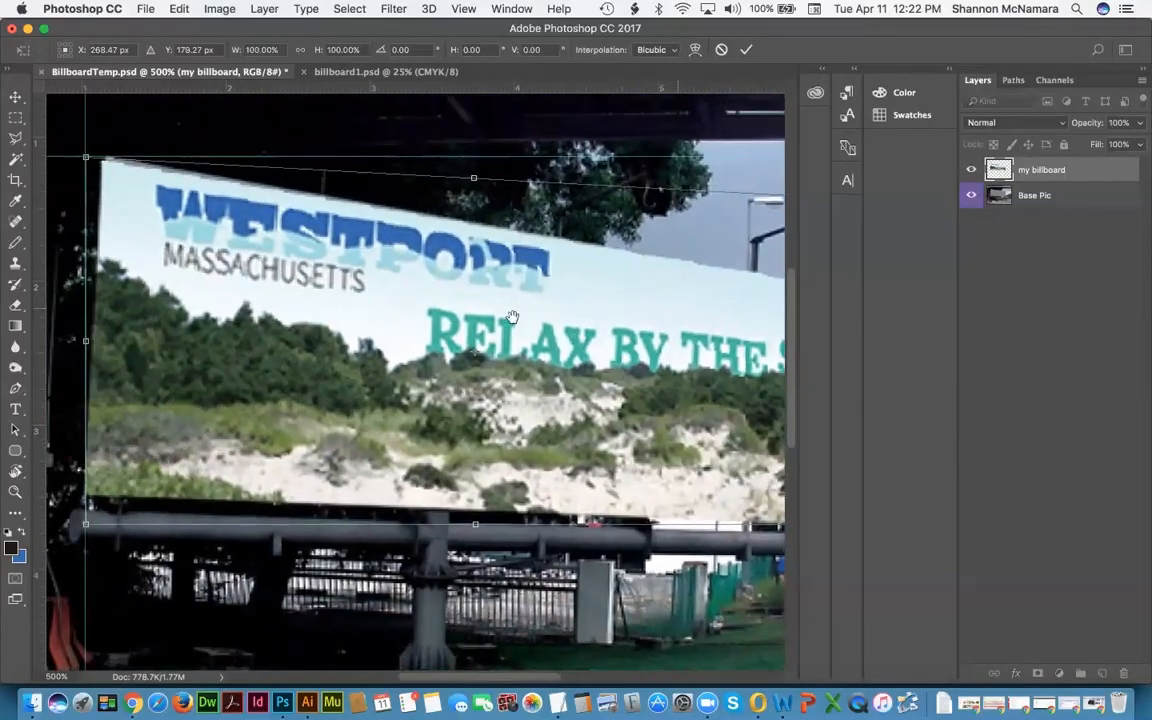
{"action": "left_click_drag", "start_coordinate": [505, 315], "coordinate": [632, 318]}
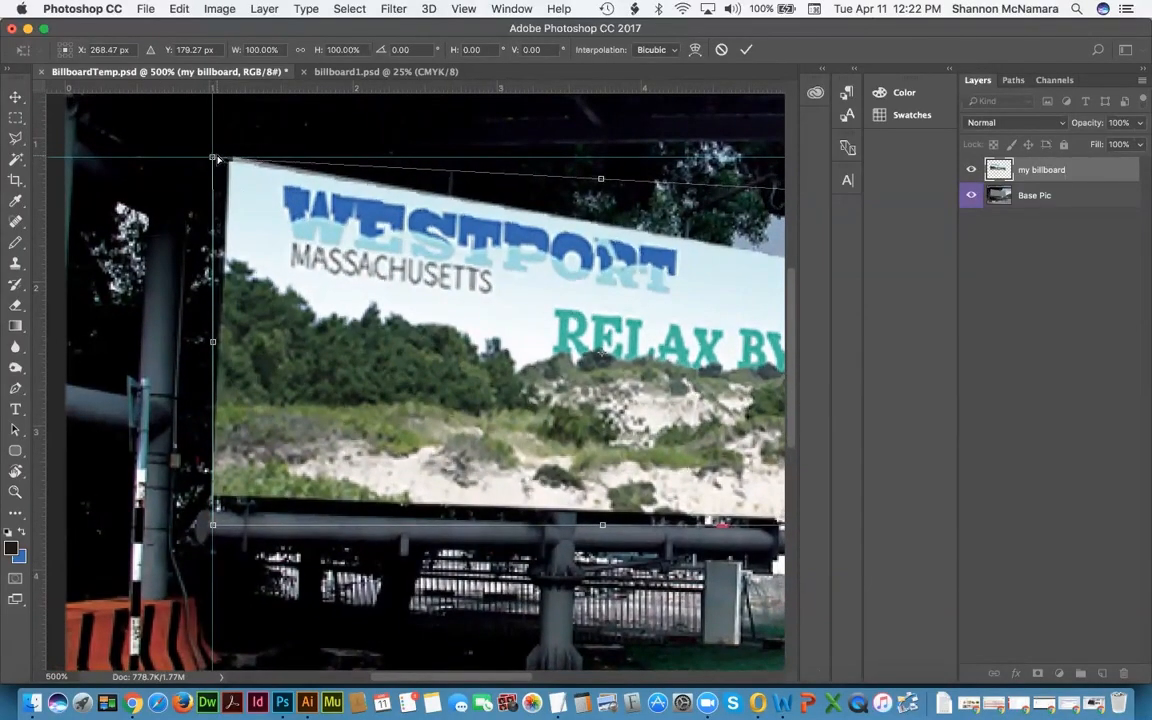
{"action": "left_click_drag", "start_coordinate": [218, 160], "coordinate": [220, 151]}
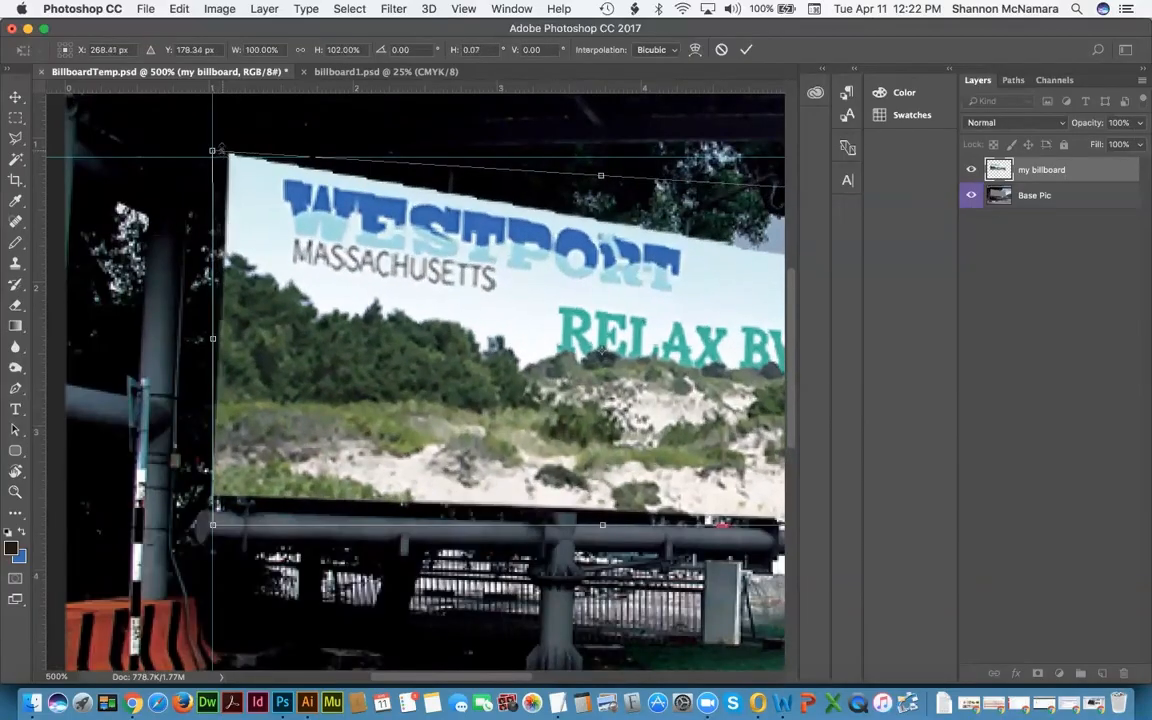
{"action": "key", "text": "Return"}
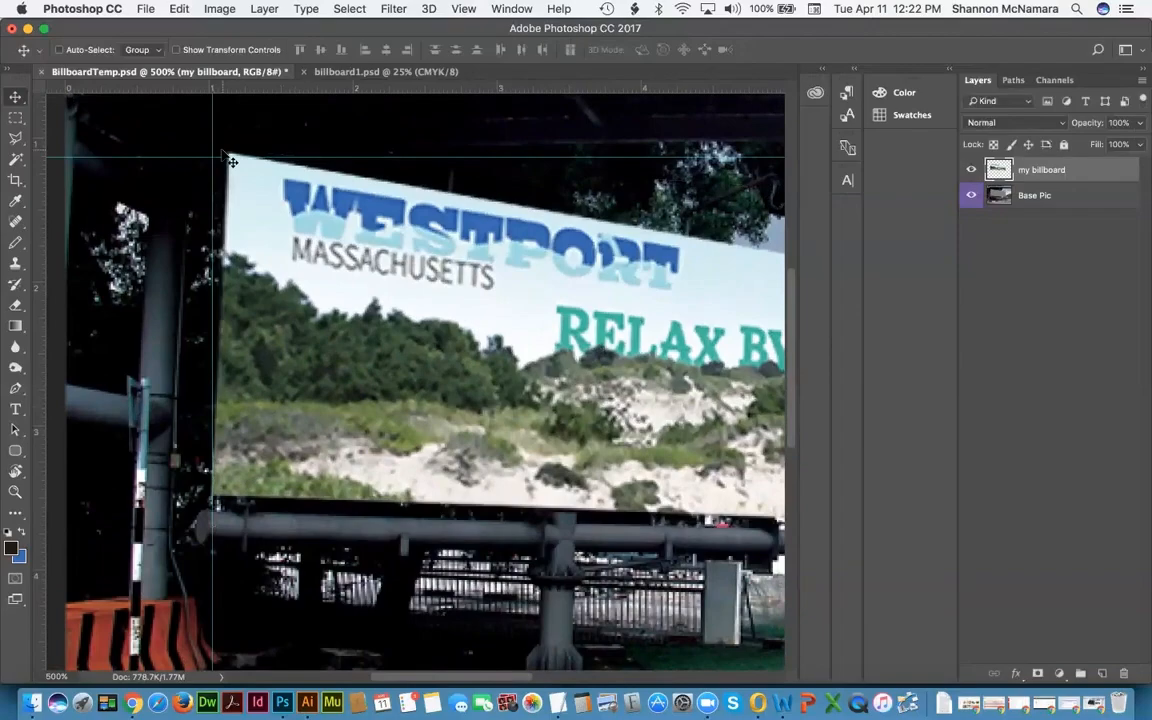
Step: Zoom out and toggle the artwork's visibility to compare the fit against the blank sign
{"action": "scroll", "coordinate": [400, 258], "scroll_direction": "right", "scroll_amount": 10}
{"action": "scroll", "coordinate": [400, 258], "scroll_direction": "down", "scroll_amount": 2}
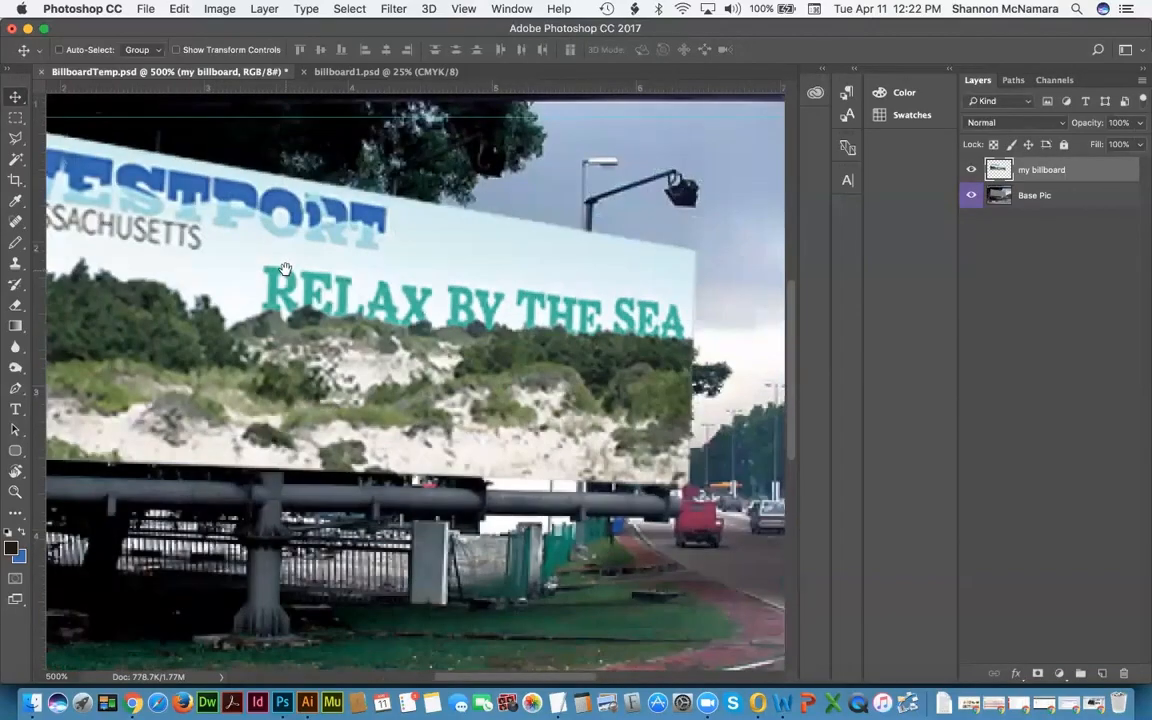
{"action": "key", "text": "super+minus"}
{"action": "key", "text": "super+minus"}
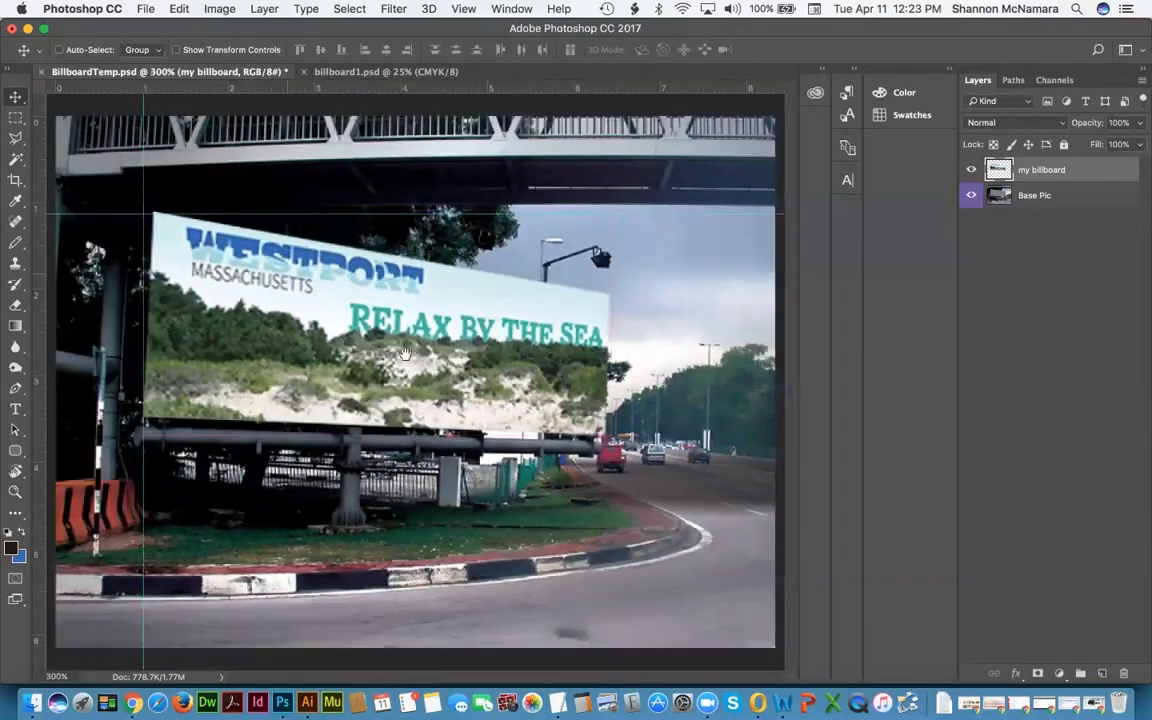
{"action": "left_click", "coordinate": [971, 170]}
{"action": "left_click", "coordinate": [971, 170]}
{"action": "left_click", "coordinate": [971, 170]}
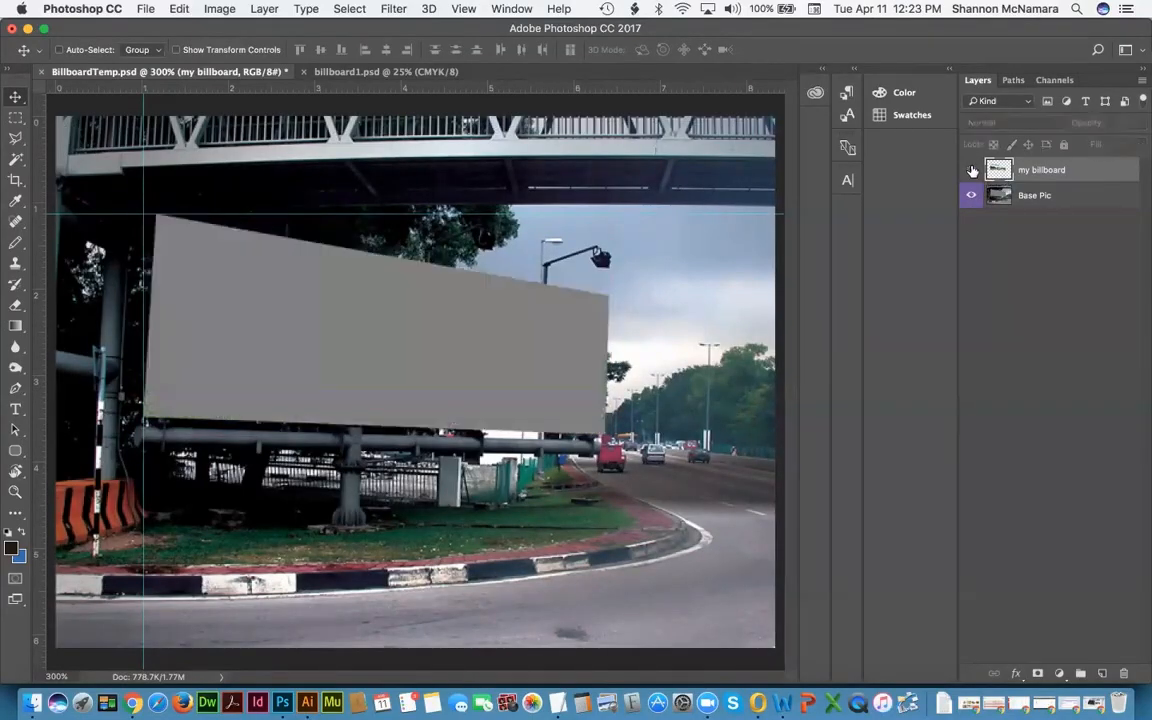
{"action": "left_click", "coordinate": [971, 170]}
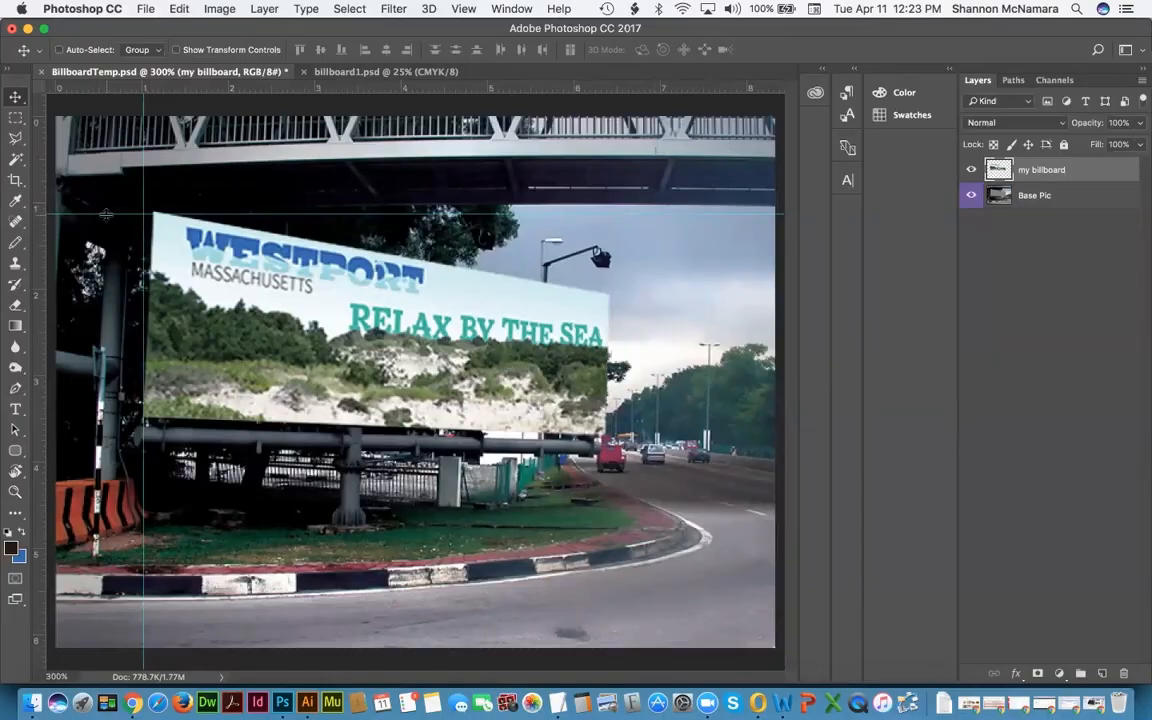
Step: Remove the horizontal and vertical guides and set the layer opacity to 30%, then 100%
{"action": "left_click_drag", "start_coordinate": [106, 214], "coordinate": [115, 84]}
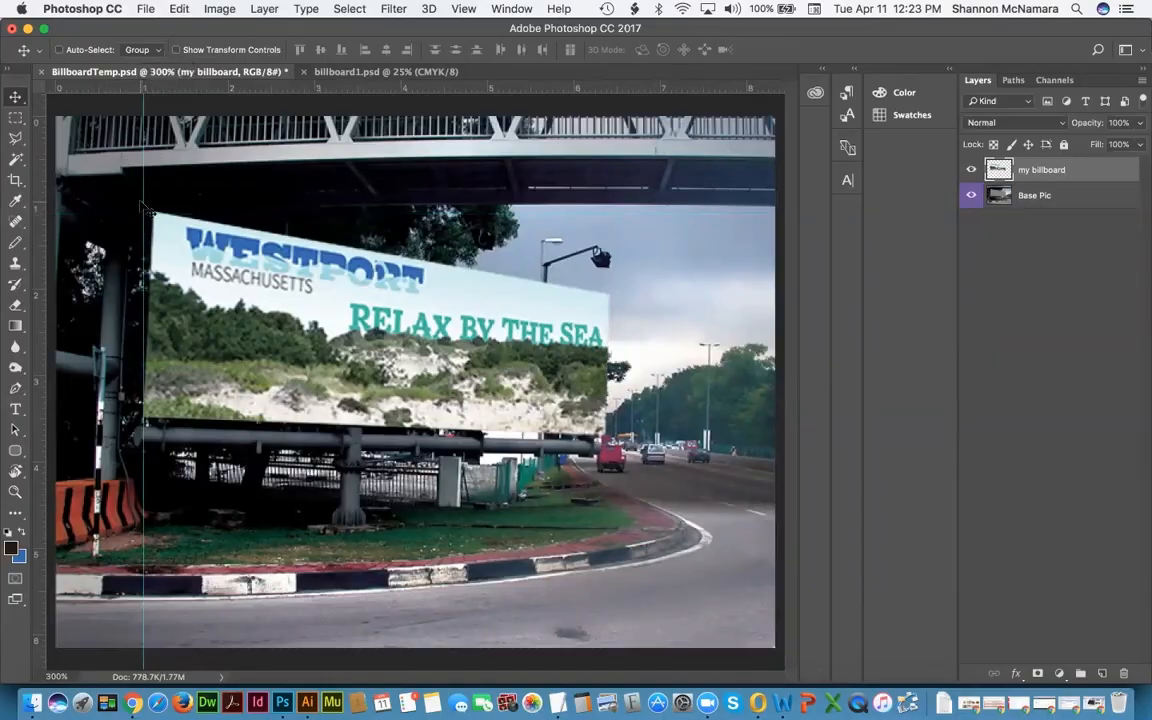
{"action": "left_click_drag", "start_coordinate": [143, 198], "coordinate": [34, 188]}
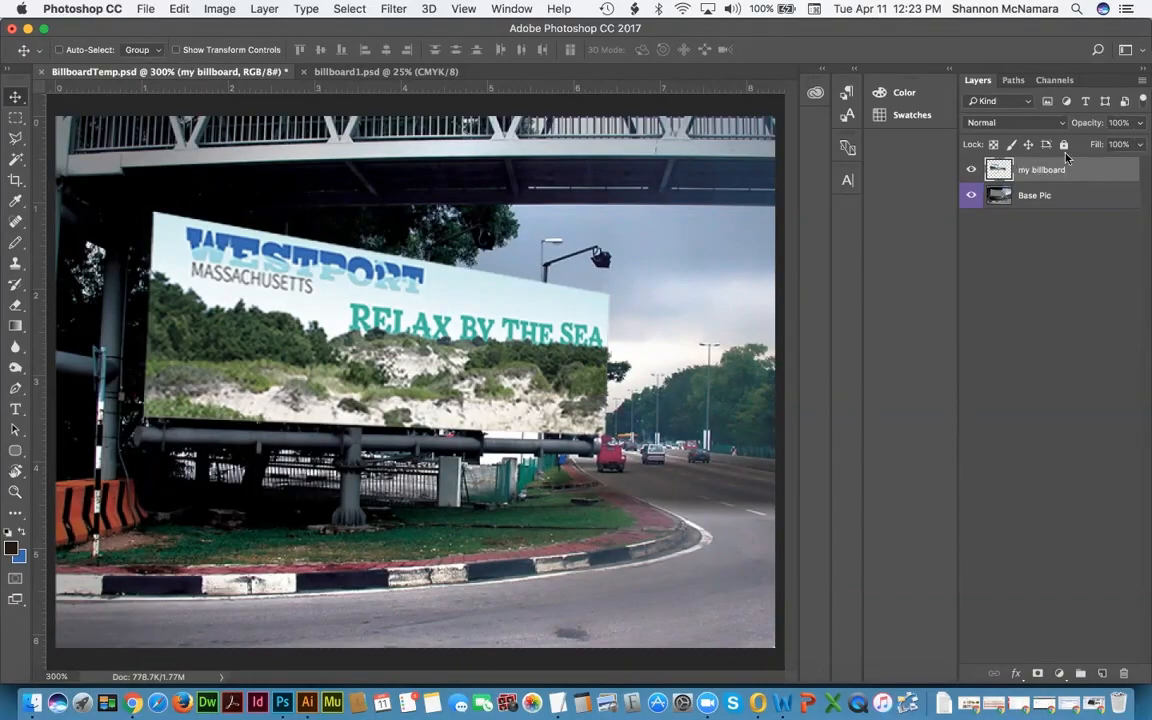
{"action": "left_click", "coordinate": [1091, 131]}
{"action": "type", "text": "30"}
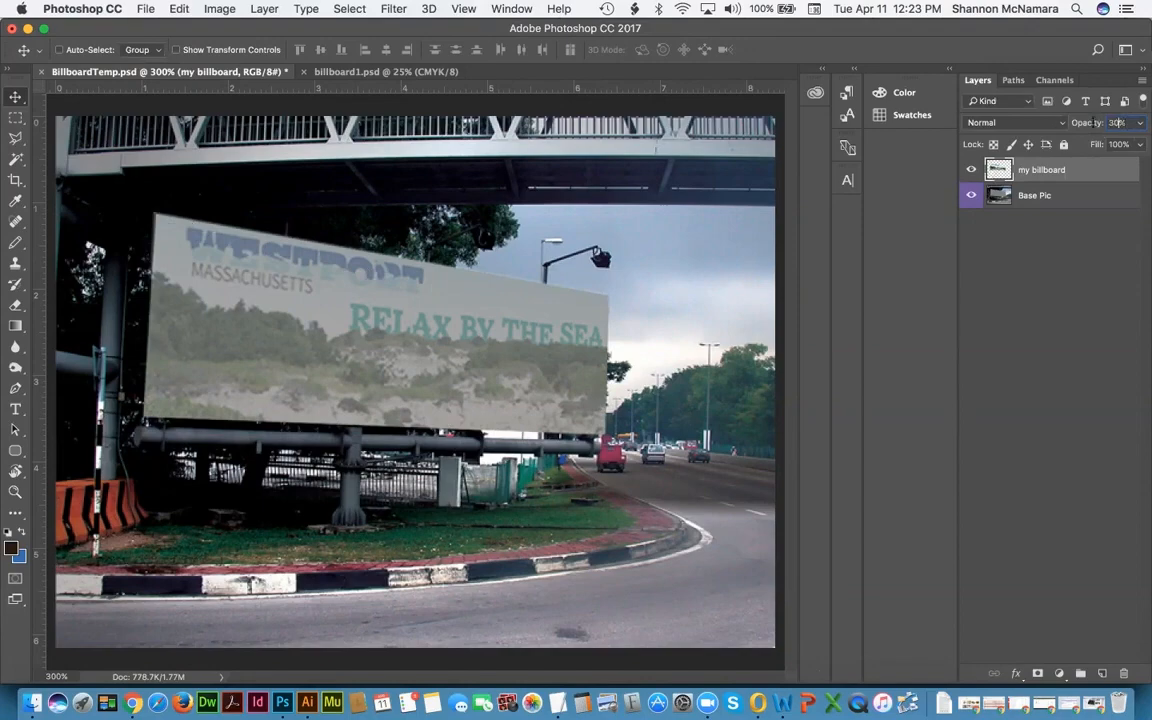
{"action": "type", "text": "100"}
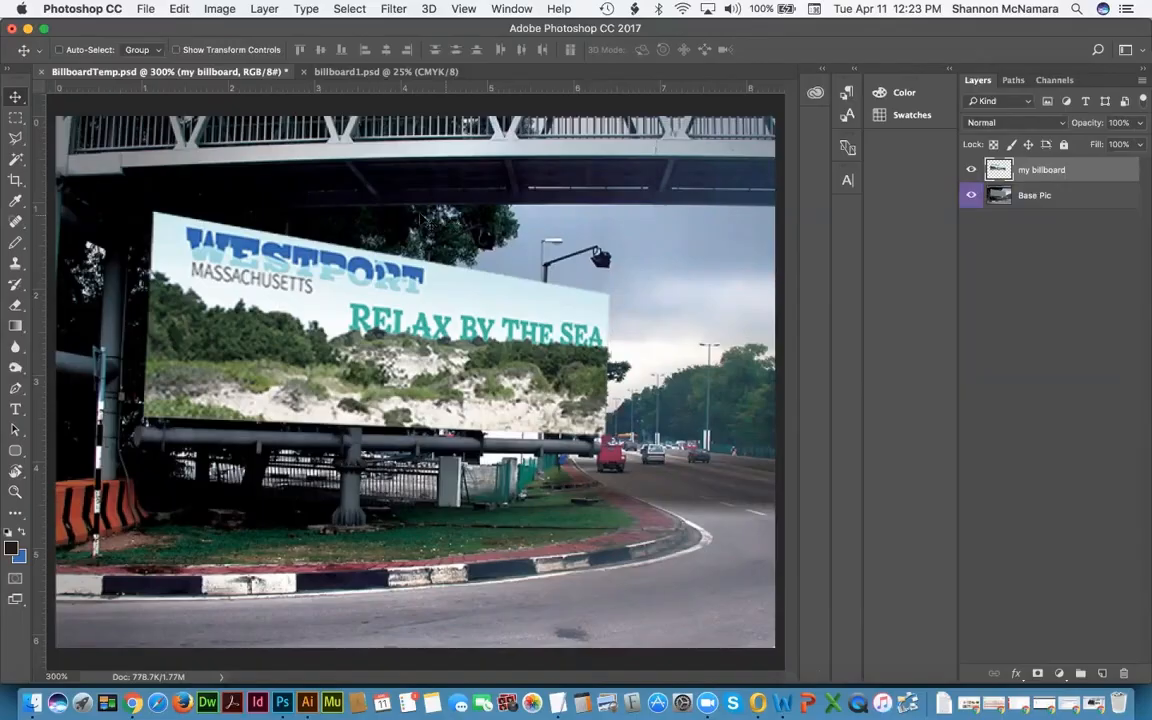
Step: Save As Billboard_1Final.psd in Assessments > FinalProject, confirming the compatibility option
{"action": "left_click", "coordinate": [145, 9]}
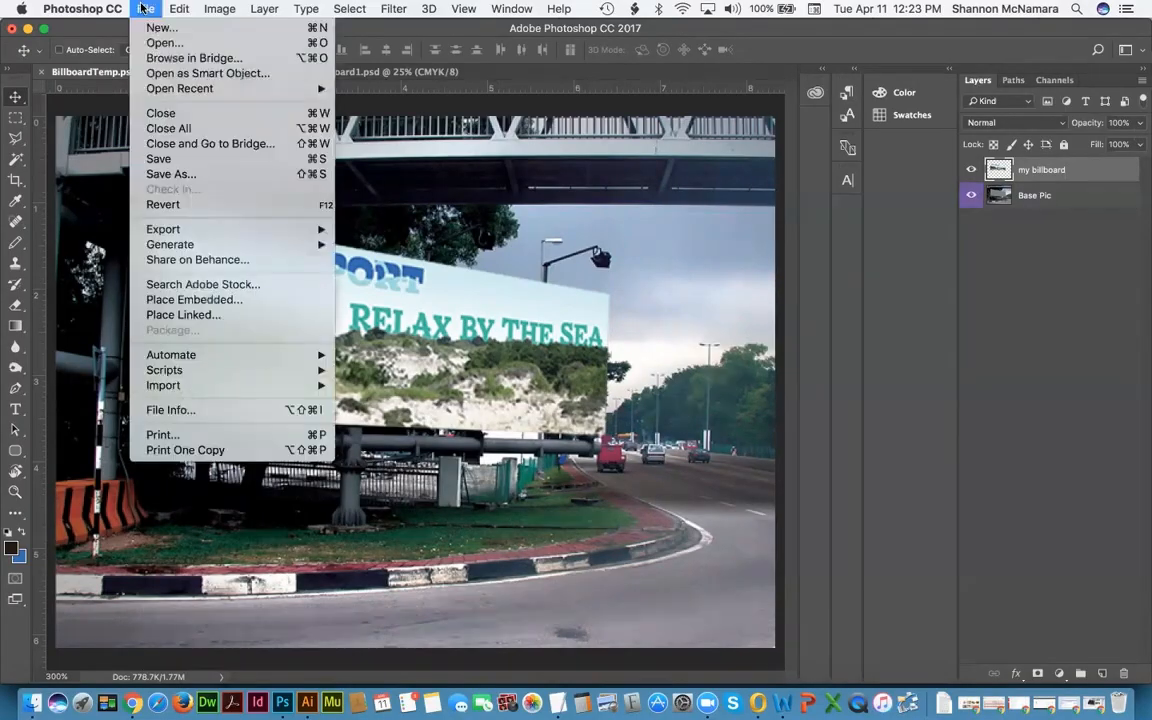
{"action": "left_click", "coordinate": [168, 176]}
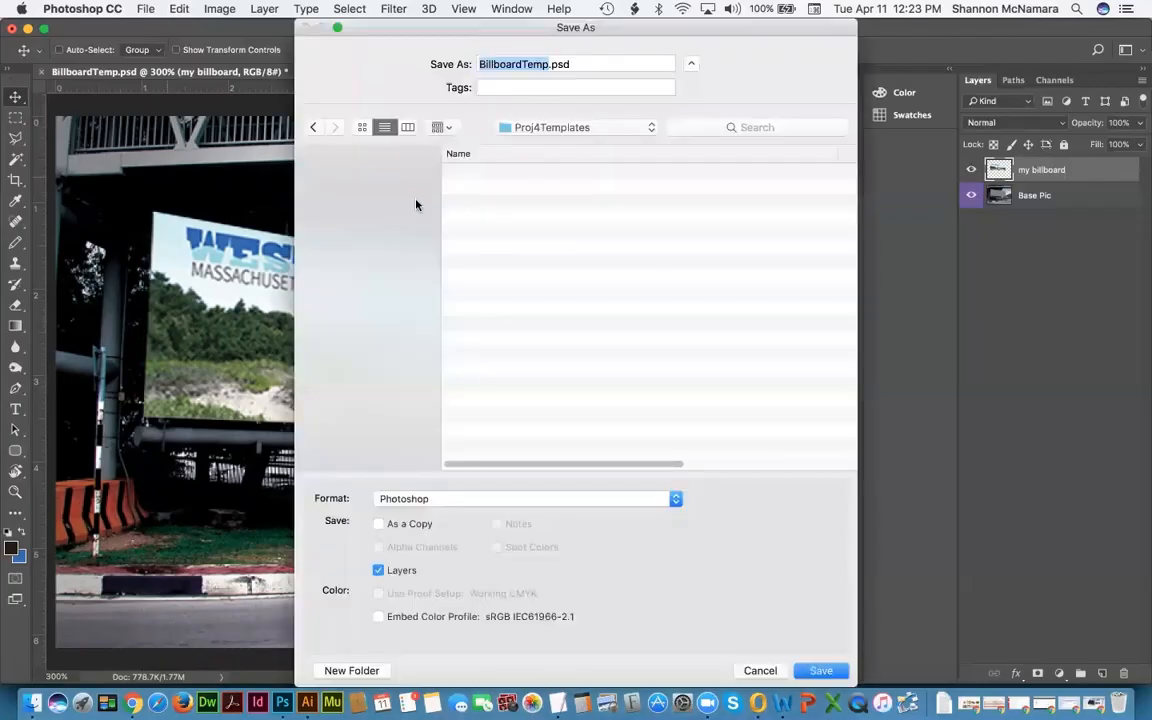
{"action": "left_click", "coordinate": [547, 128]}
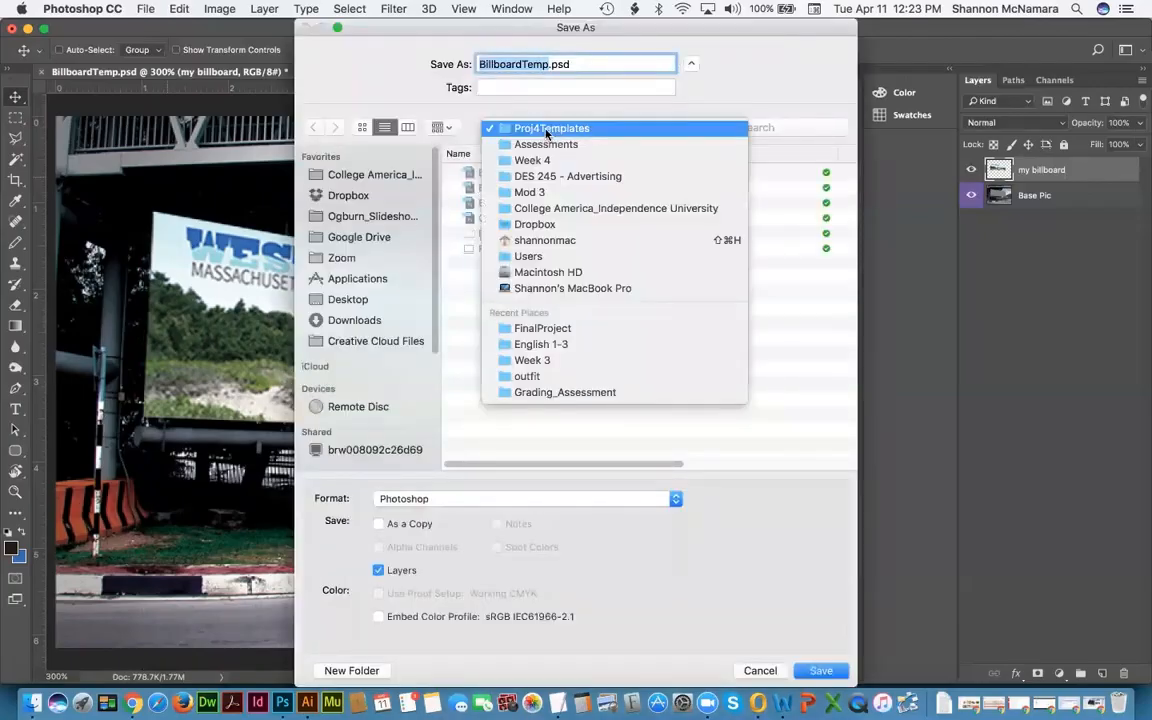
{"action": "left_click", "coordinate": [546, 144]}
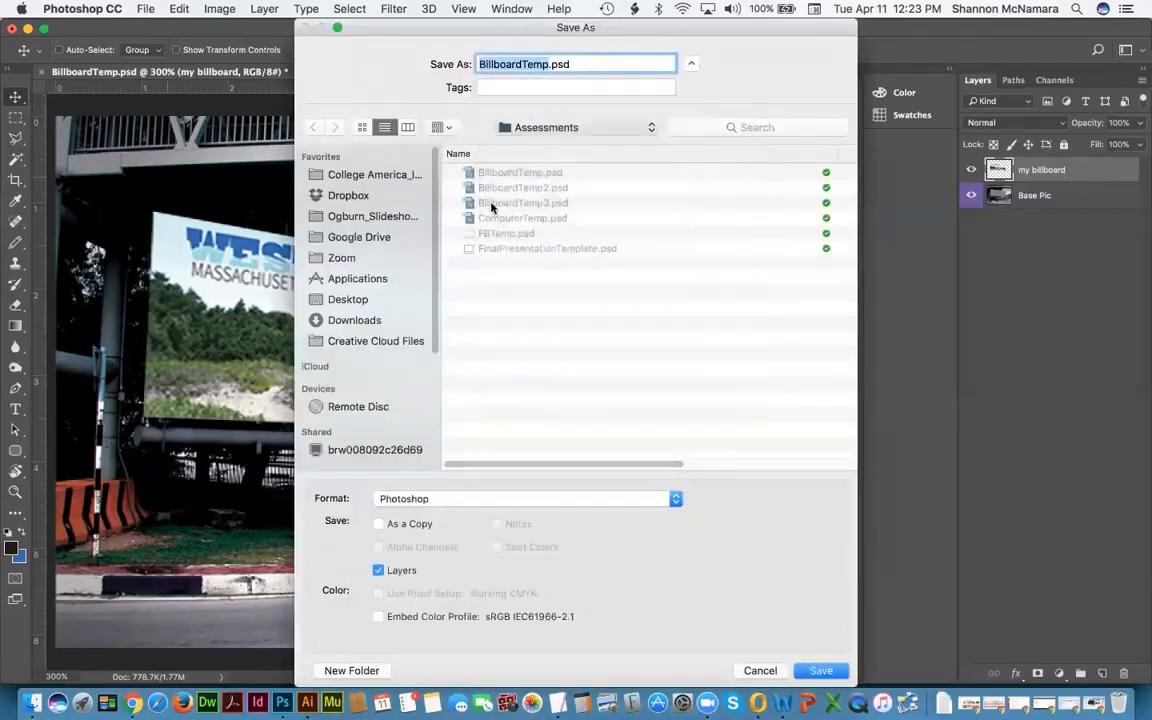
{"action": "double_click", "coordinate": [497, 173]}
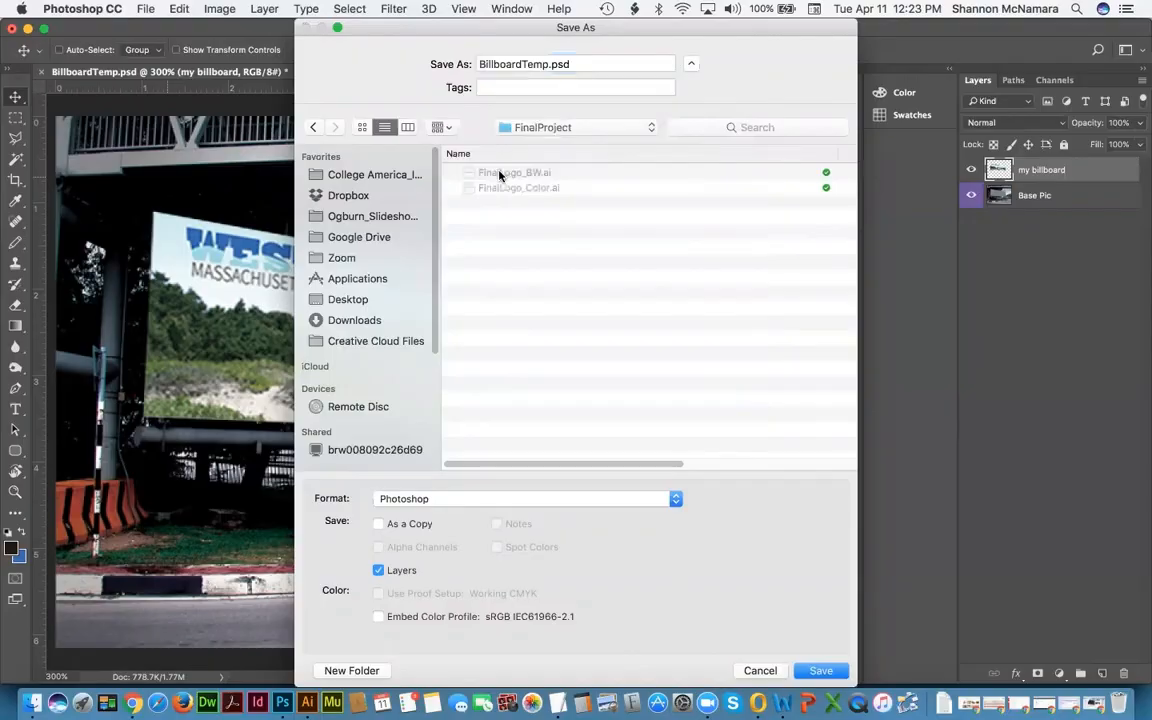
{"action": "double_click", "coordinate": [533, 64]}
{"action": "key", "text": "Right"}
{"action": "key", "text": "shift+Left"}
{"action": "key", "text": "shift+Left"}
{"action": "key", "text": "shift+Left"}
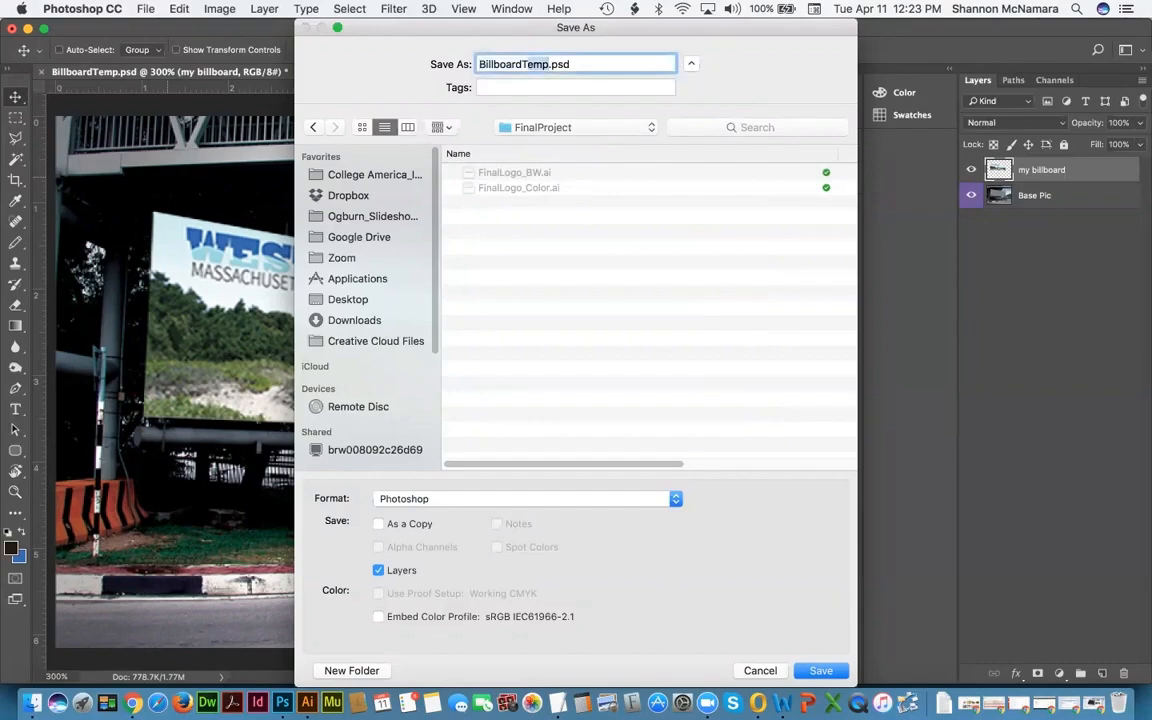
{"action": "type", "text": "_1"}
{"action": "type", "text": "Final"}
{"action": "key", "text": "Return"}
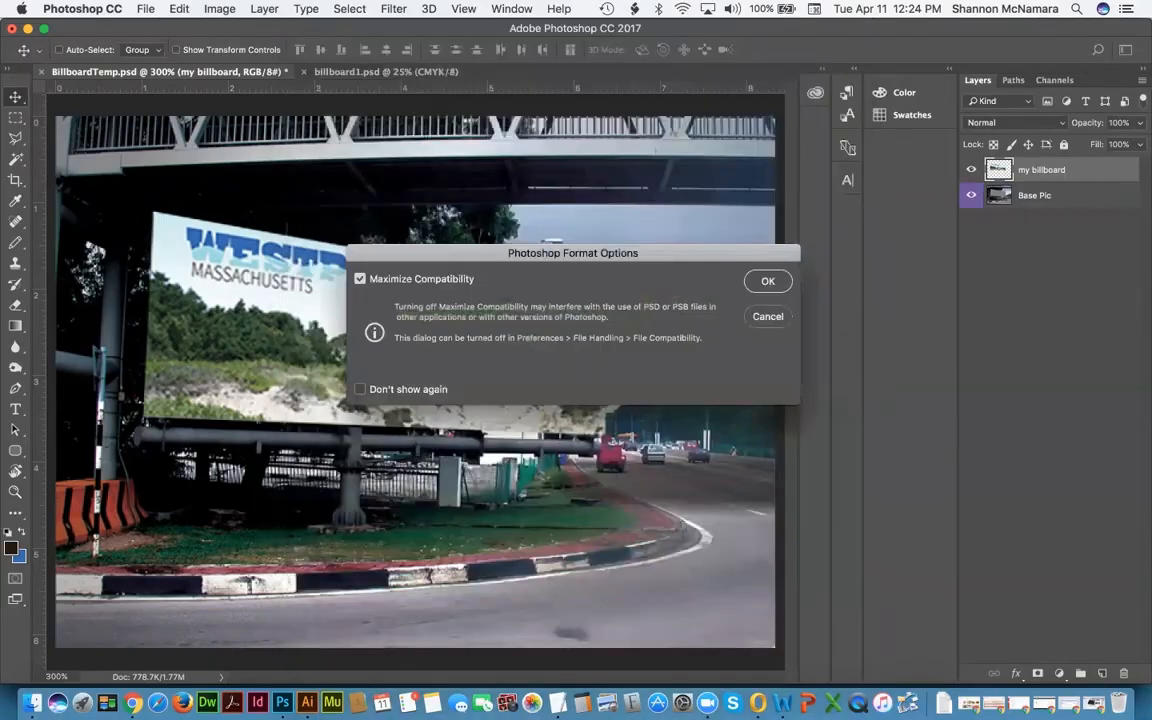
{"action": "left_click", "coordinate": [767, 281]}
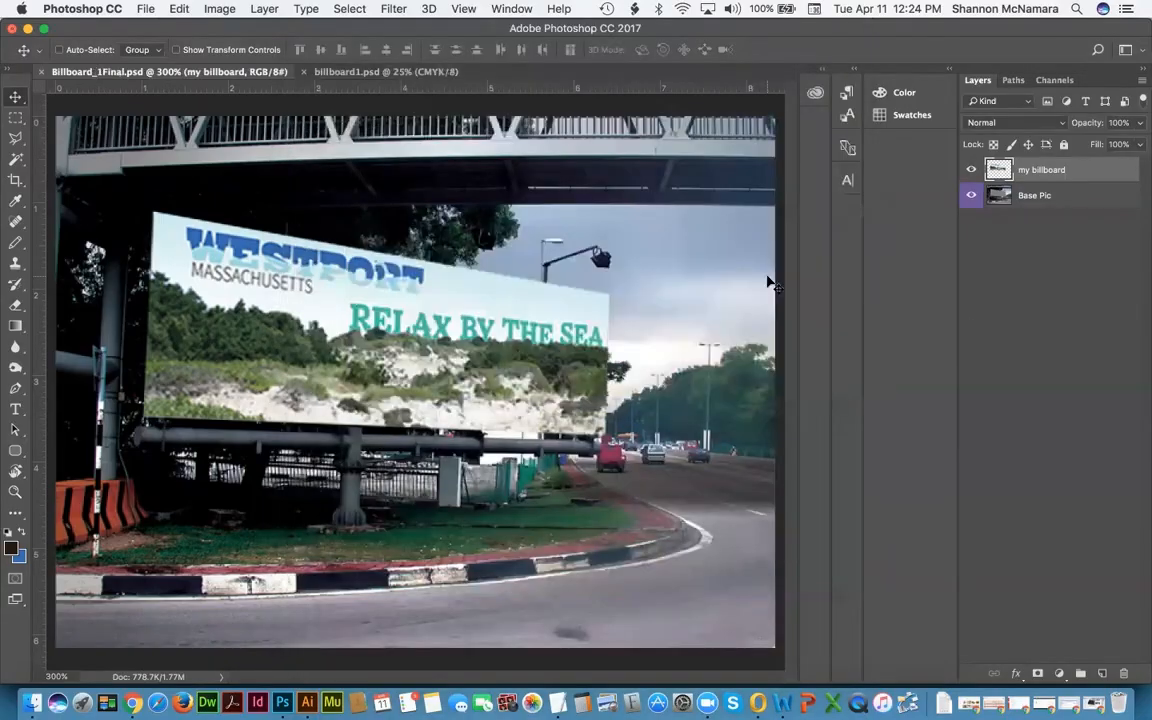
Step: Close billboard1.psd and the finished composite document in Photoshop
{"action": "left_click", "coordinate": [340, 73]}
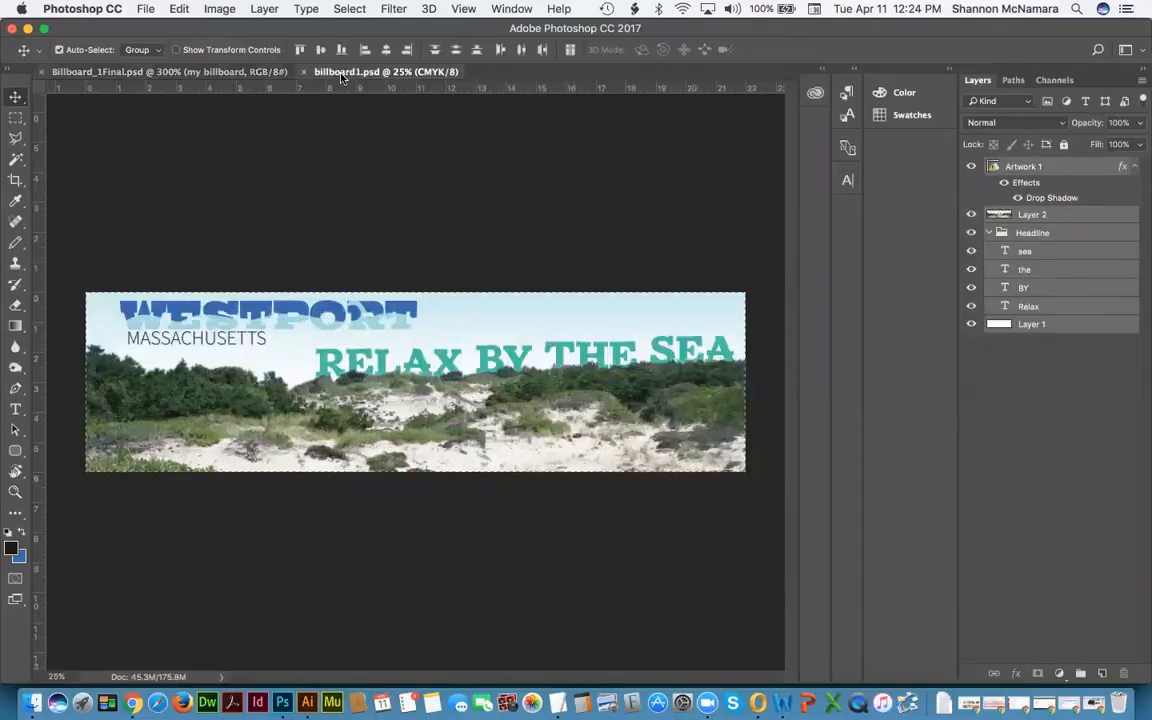
{"action": "left_click", "coordinate": [304, 72]}
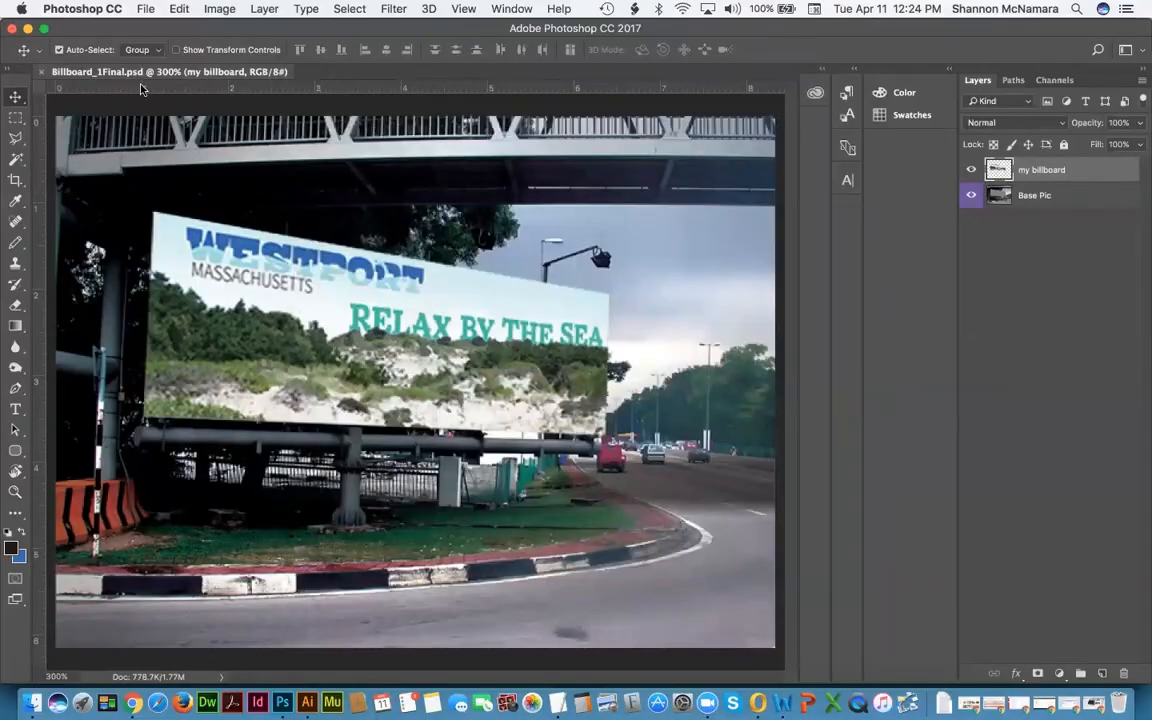
{"action": "key", "text": "super+w"}
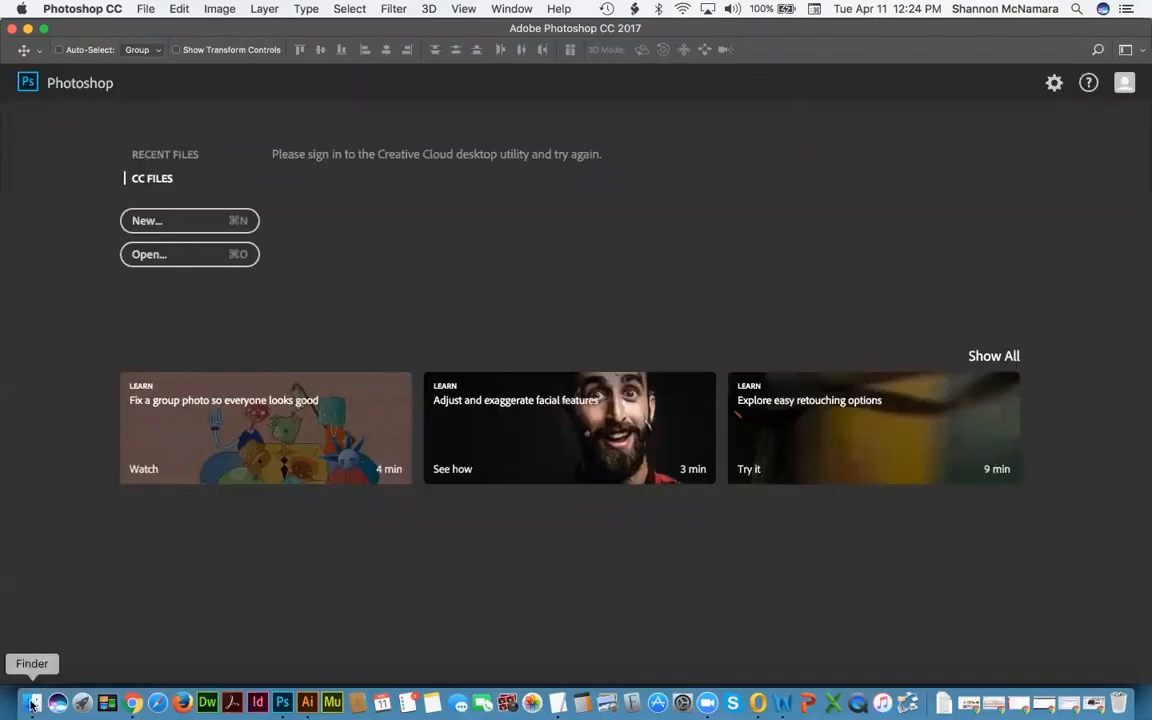
Step: Open billboard1.psd from the Week 2 Assignment folder in Finder
{"action": "left_click", "coordinate": [33, 703]}
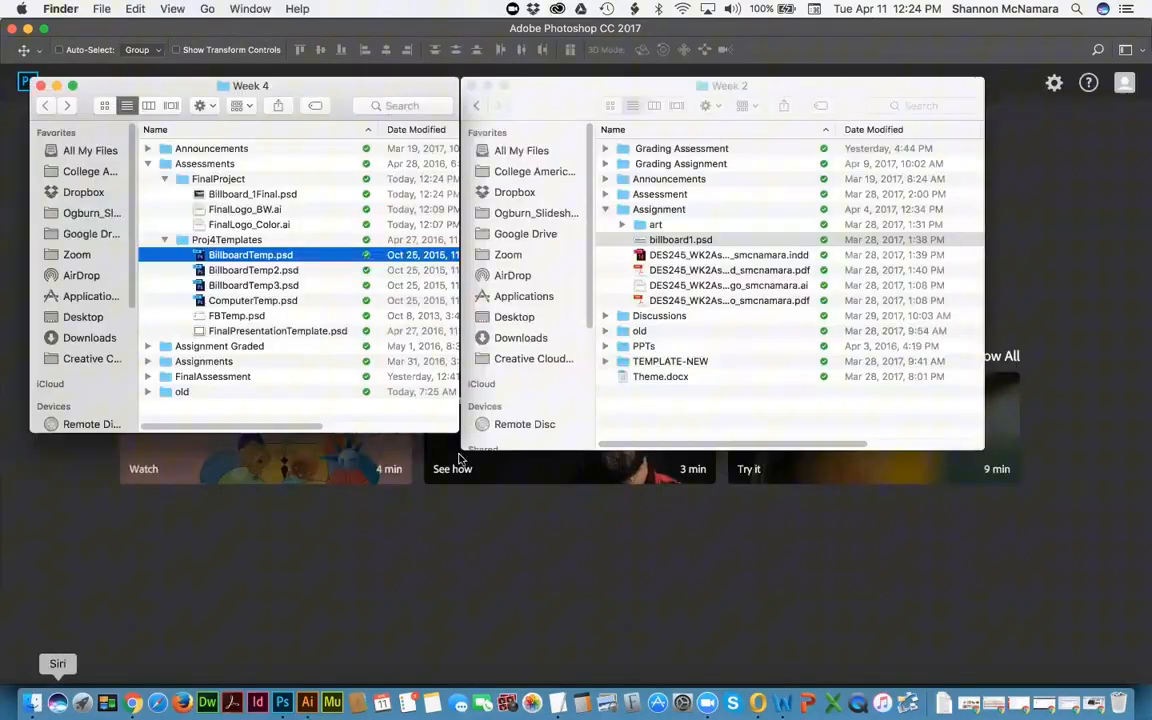
{"action": "left_click", "coordinate": [252, 270]}
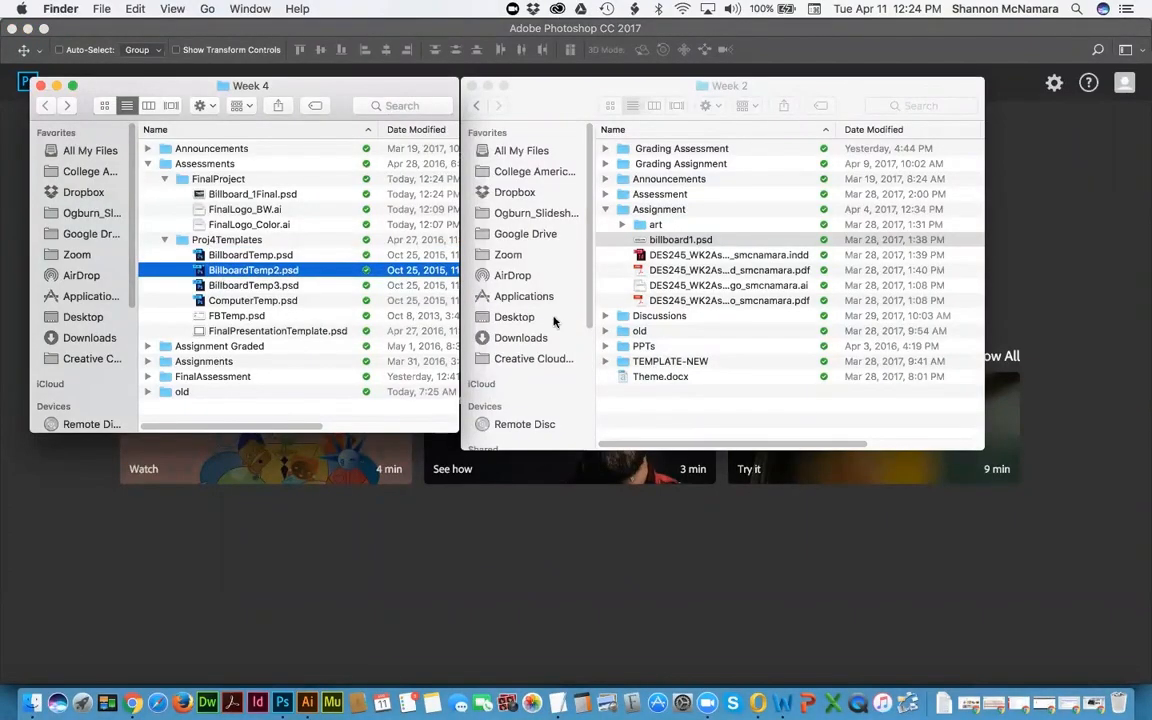
{"action": "left_click", "coordinate": [680, 240]}
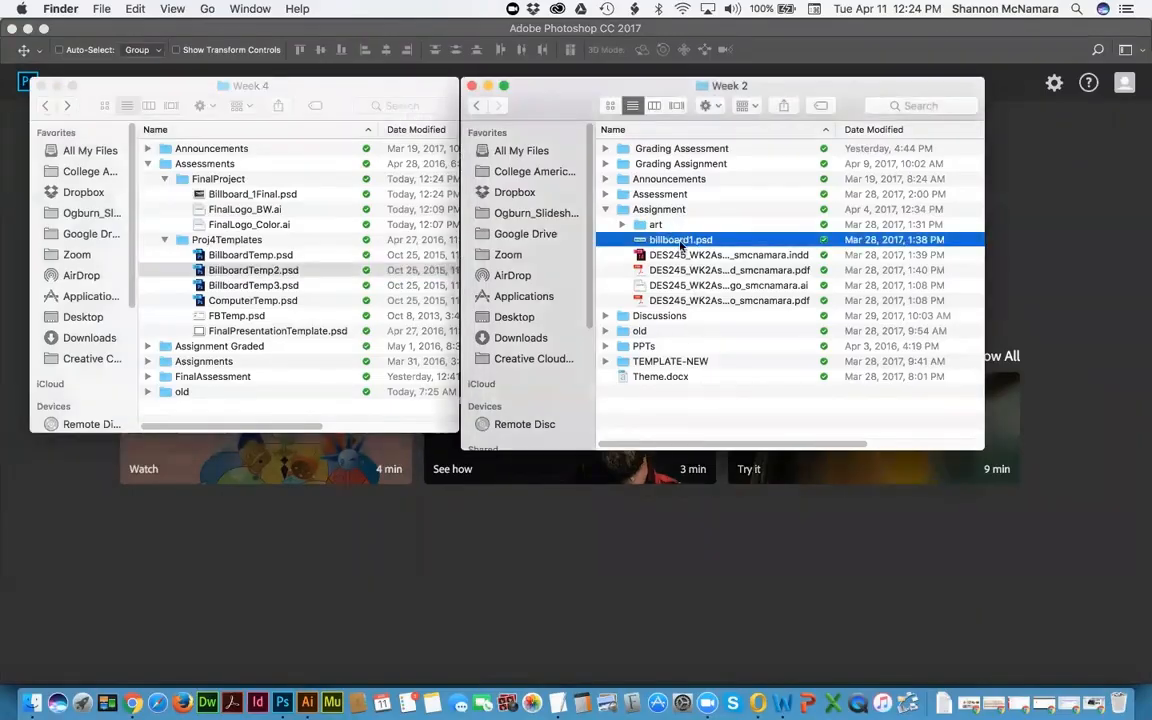
{"action": "double_click", "coordinate": [680, 240]}
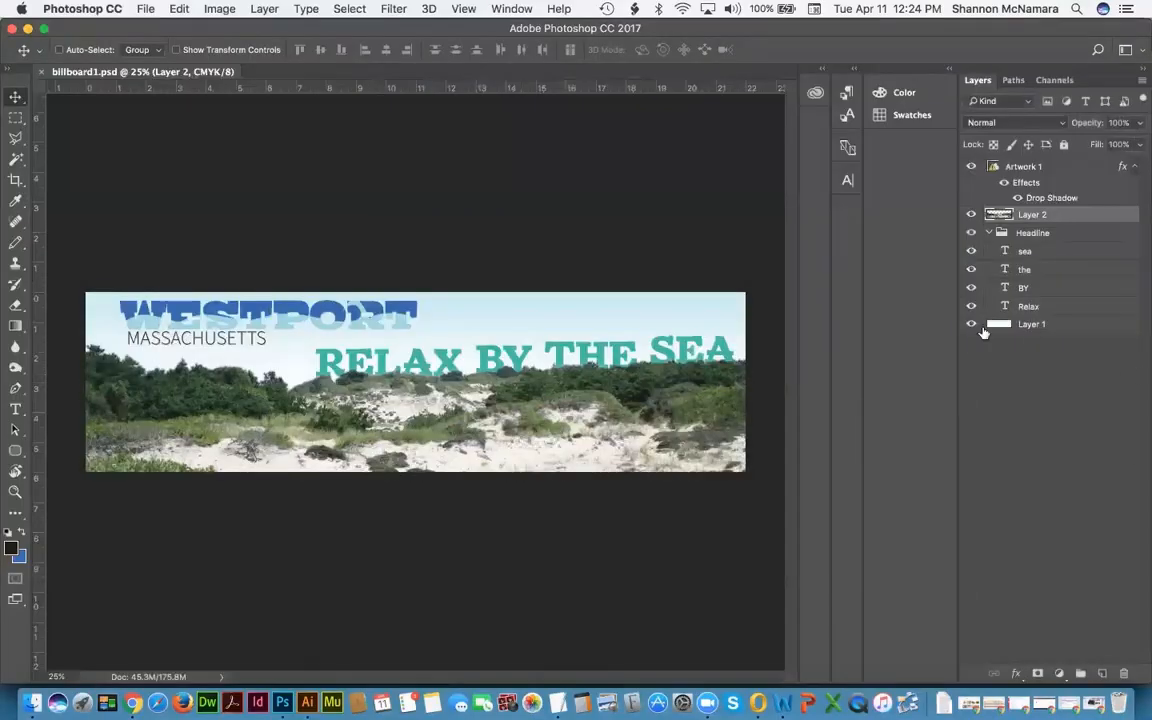
Step: Toggle Layer 2's dune photo off and on, then bring the Finder windows forward
{"action": "left_click", "coordinate": [971, 214]}
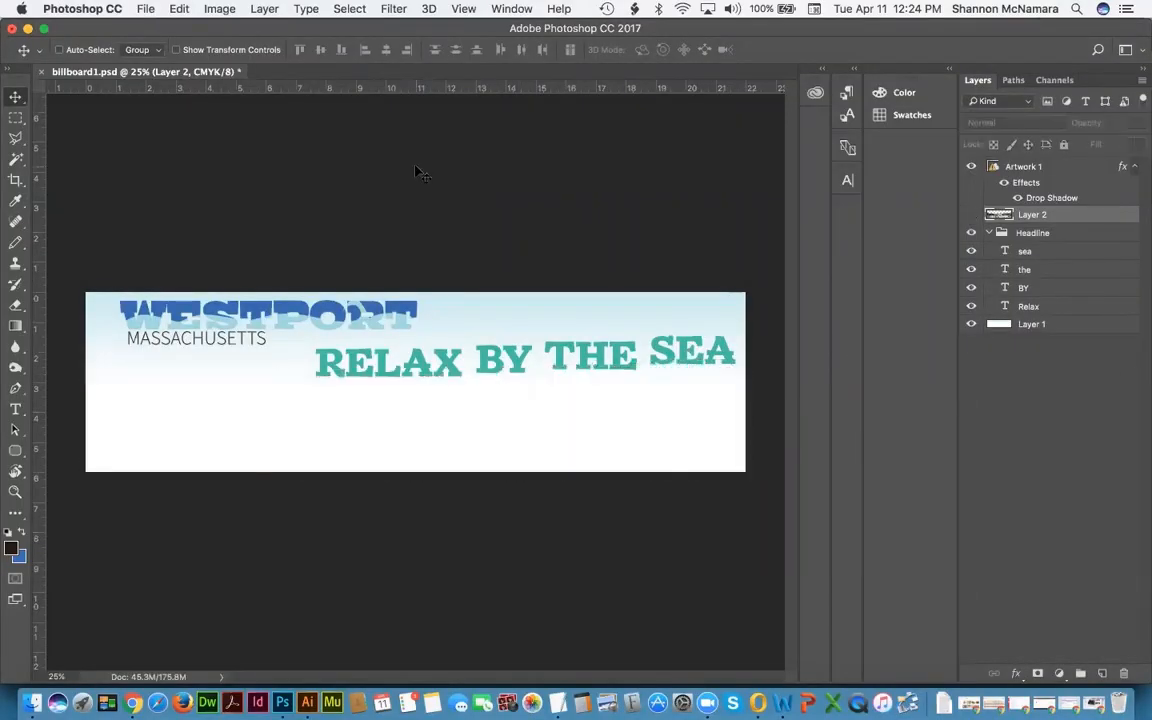
{"action": "left_click", "coordinate": [971, 215]}
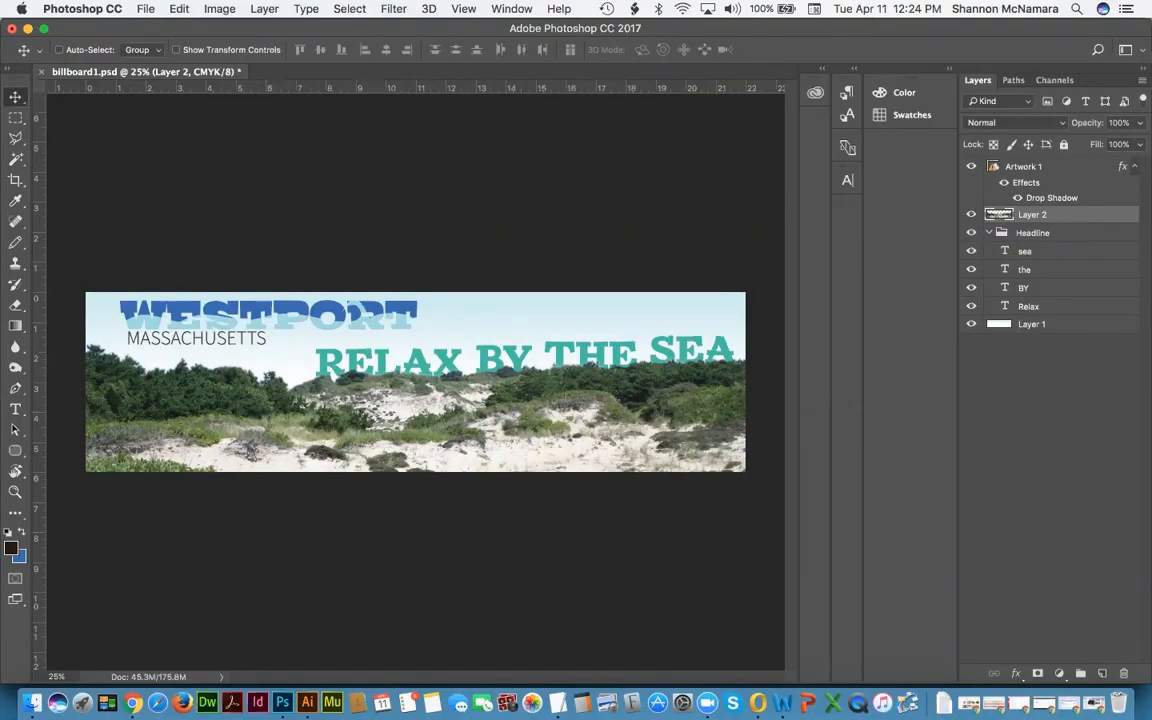
{"action": "left_click", "coordinate": [33, 703]}
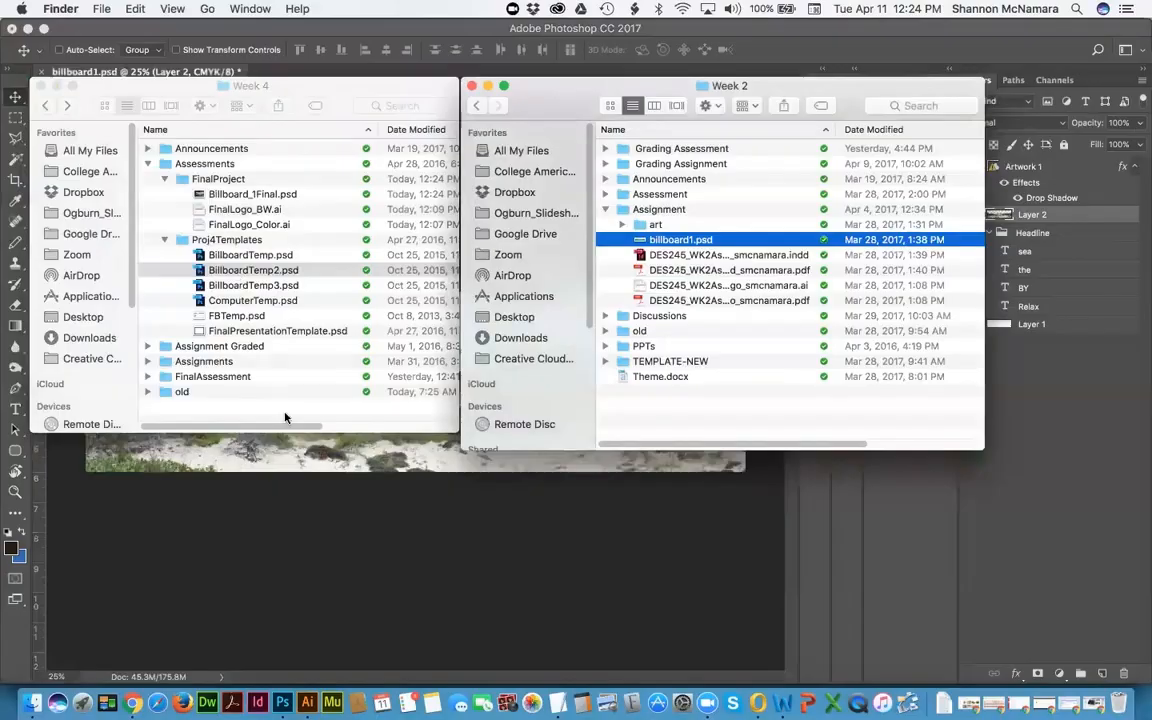
Step: In a new Finder window, navigate to Mod 3 > DES 245 - Advertising > Week 3 > Assignments
{"action": "left_click", "coordinate": [283, 270]}
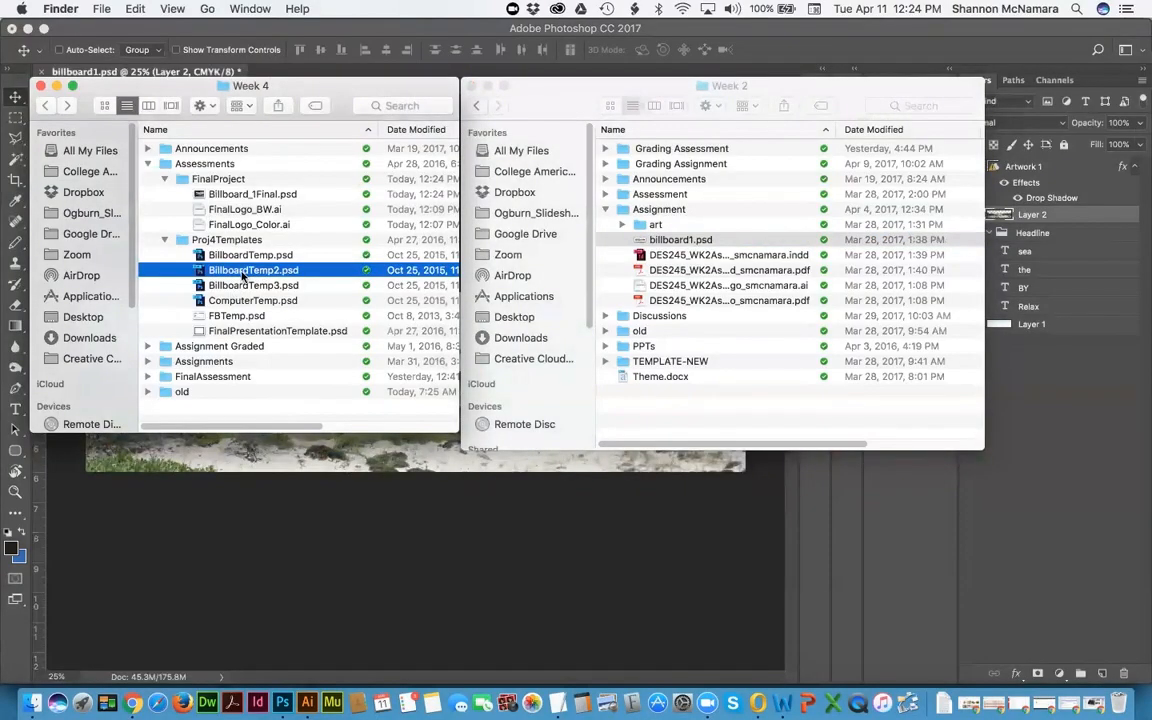
{"action": "left_click", "coordinate": [680, 240]}
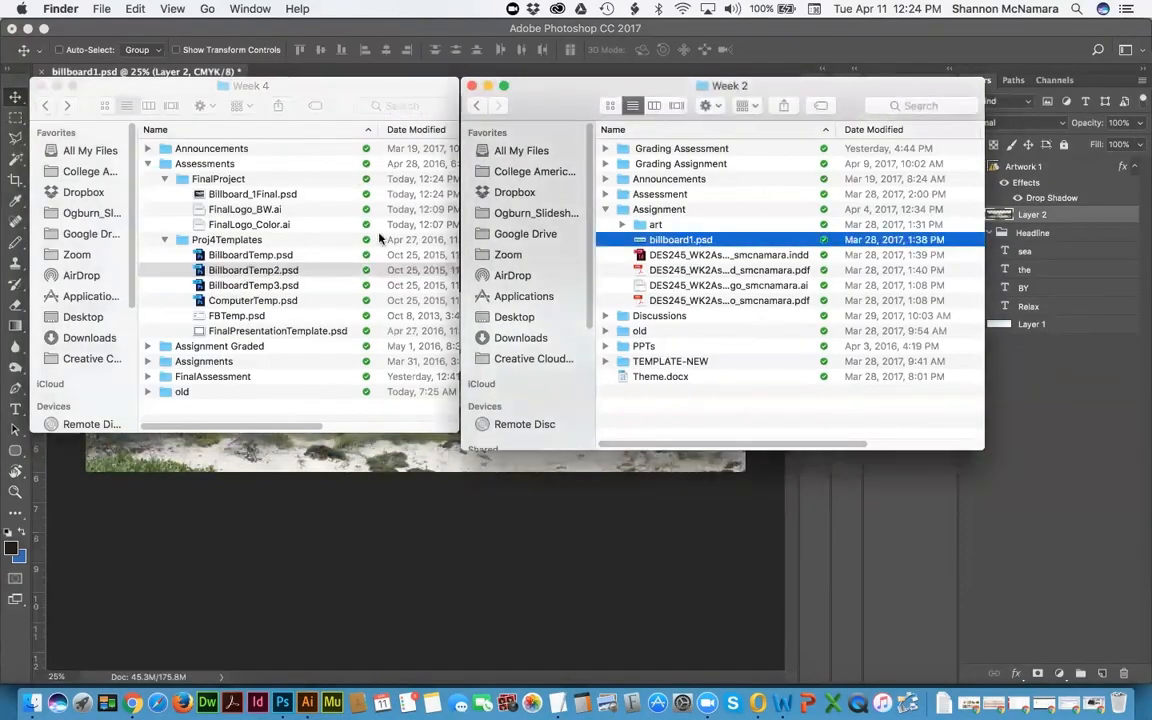
{"action": "key", "text": "super+n"}
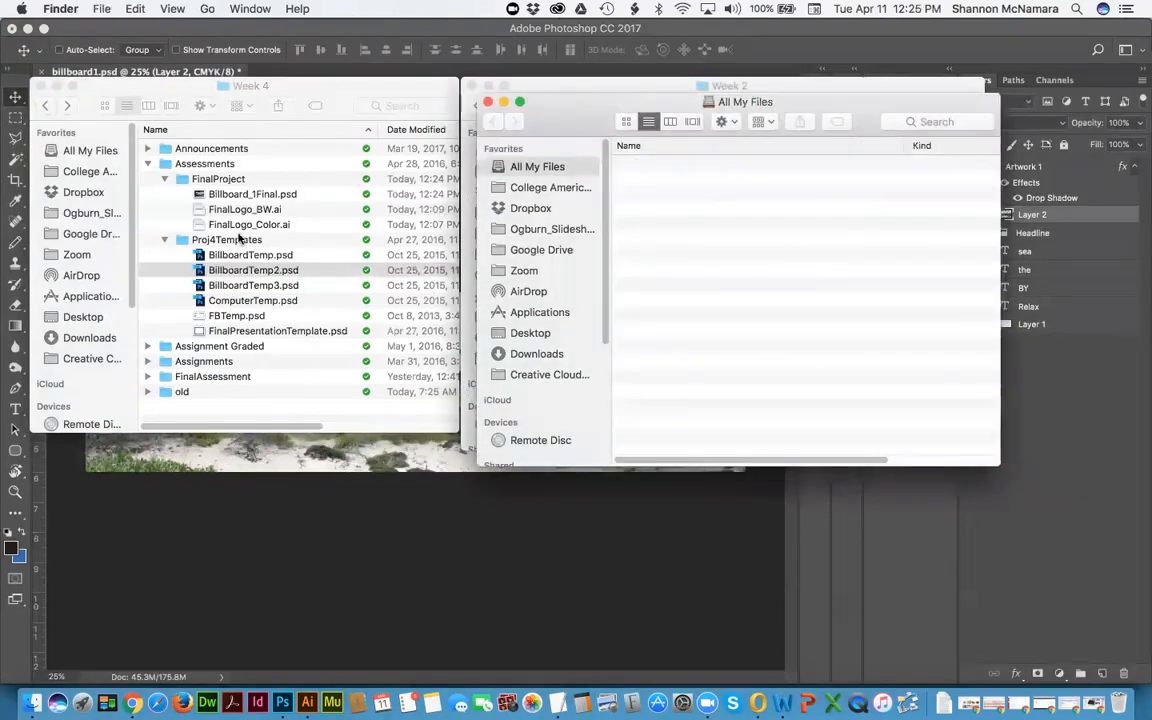
{"action": "left_click", "coordinate": [531, 188]}
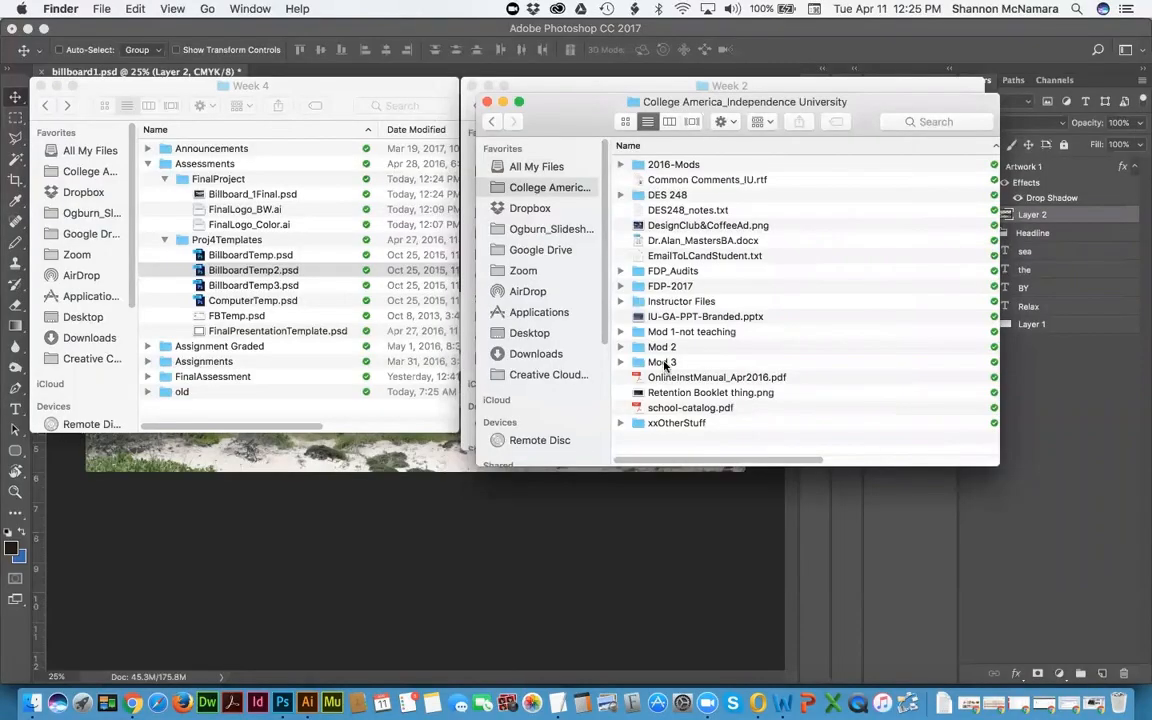
{"action": "double_click", "coordinate": [672, 328]}
{"action": "double_click", "coordinate": [695, 180]}
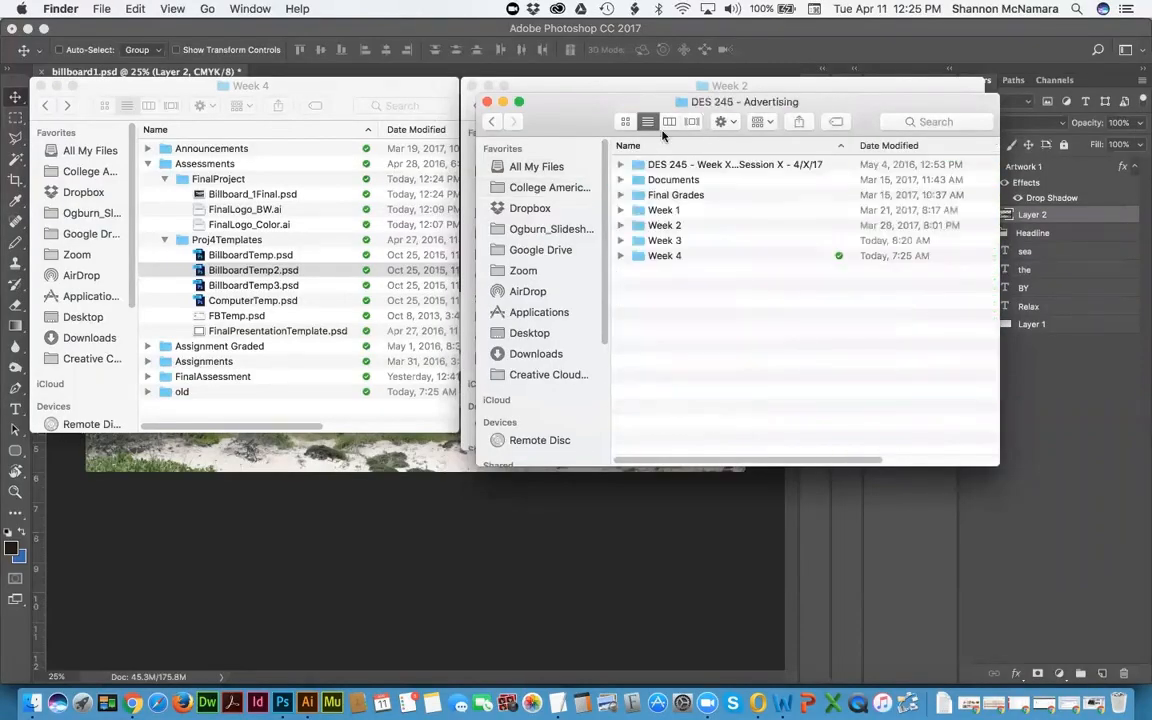
{"action": "double_click", "coordinate": [671, 243]}
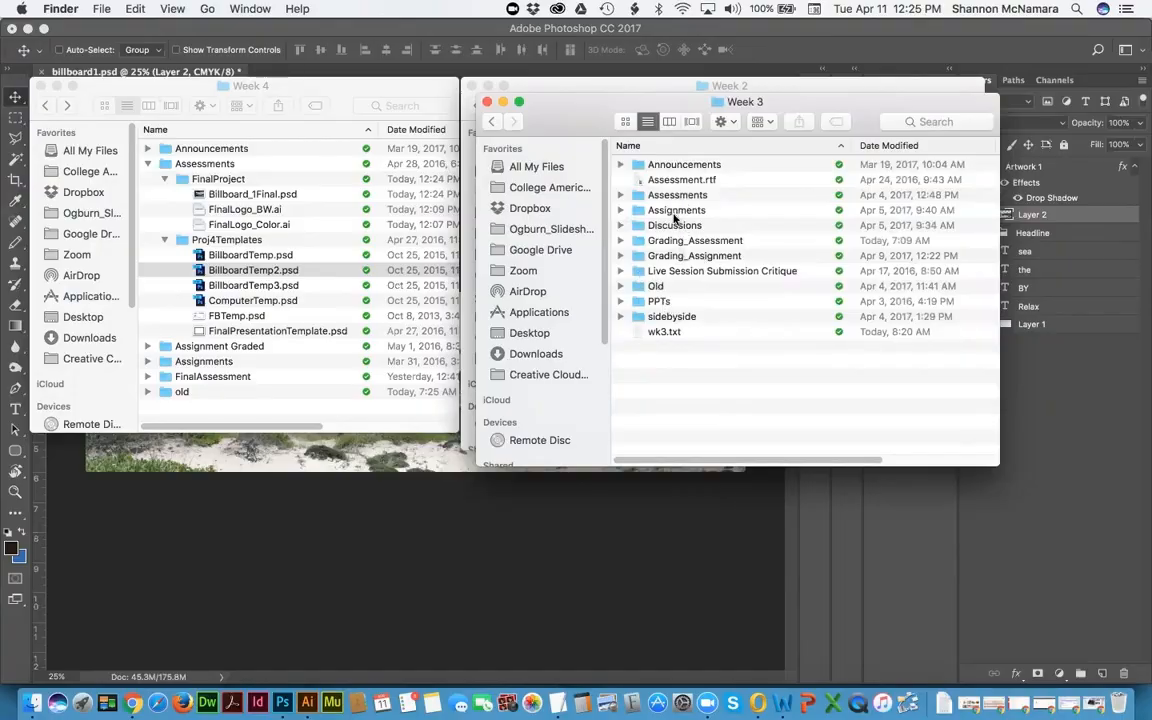
{"action": "double_click", "coordinate": [668, 211]}
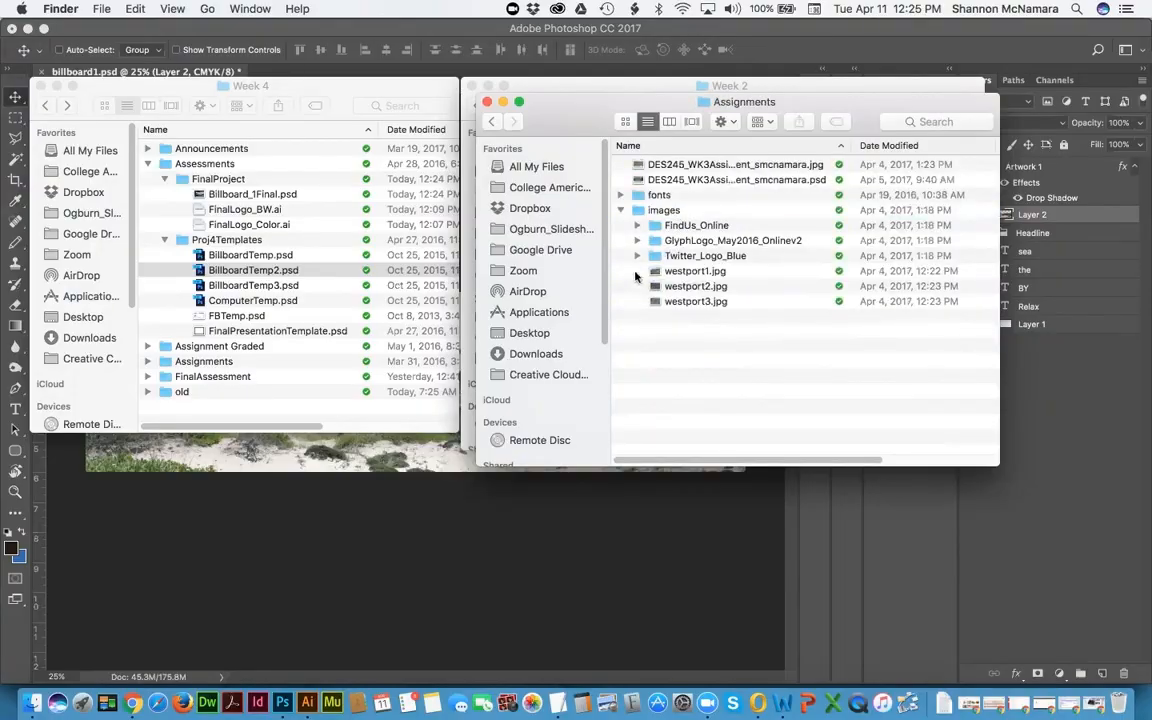
Step: Quick Look westport1, westport2 and westport3.jpg, then drag westport3.jpg onto Photoshop
{"action": "left_click", "coordinate": [695, 272]}
{"action": "key", "text": "space"}
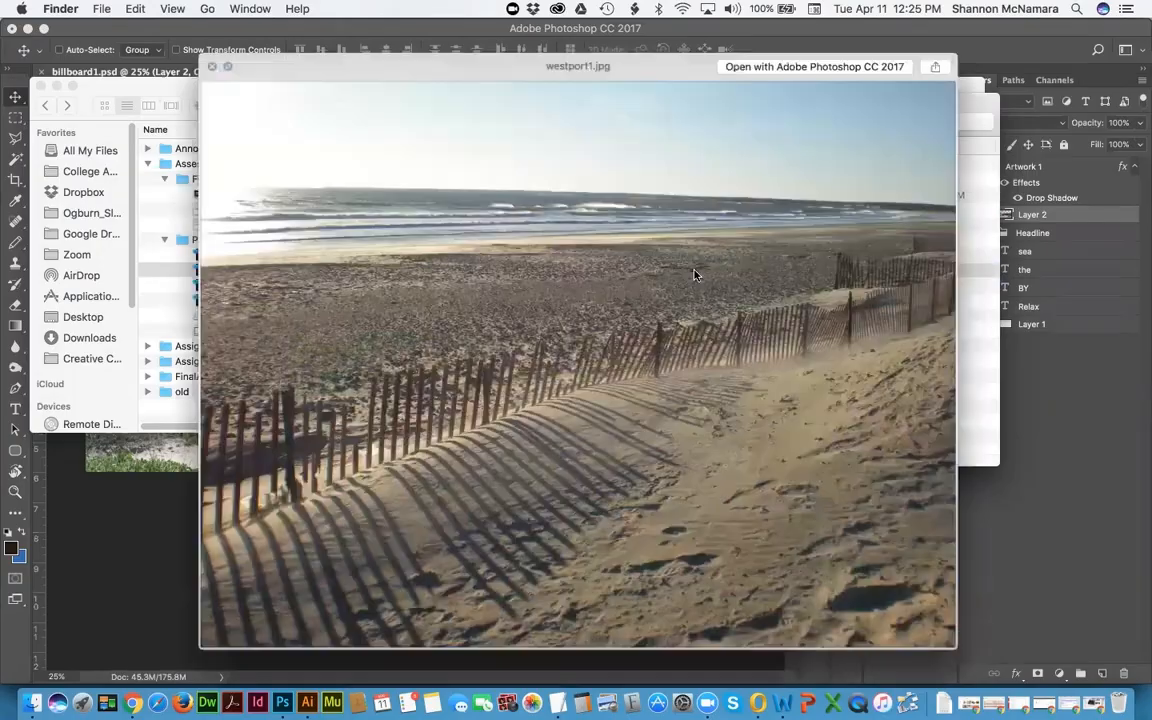
{"action": "key", "text": "space"}
{"action": "key", "text": "Down"}
{"action": "key", "text": "space"}
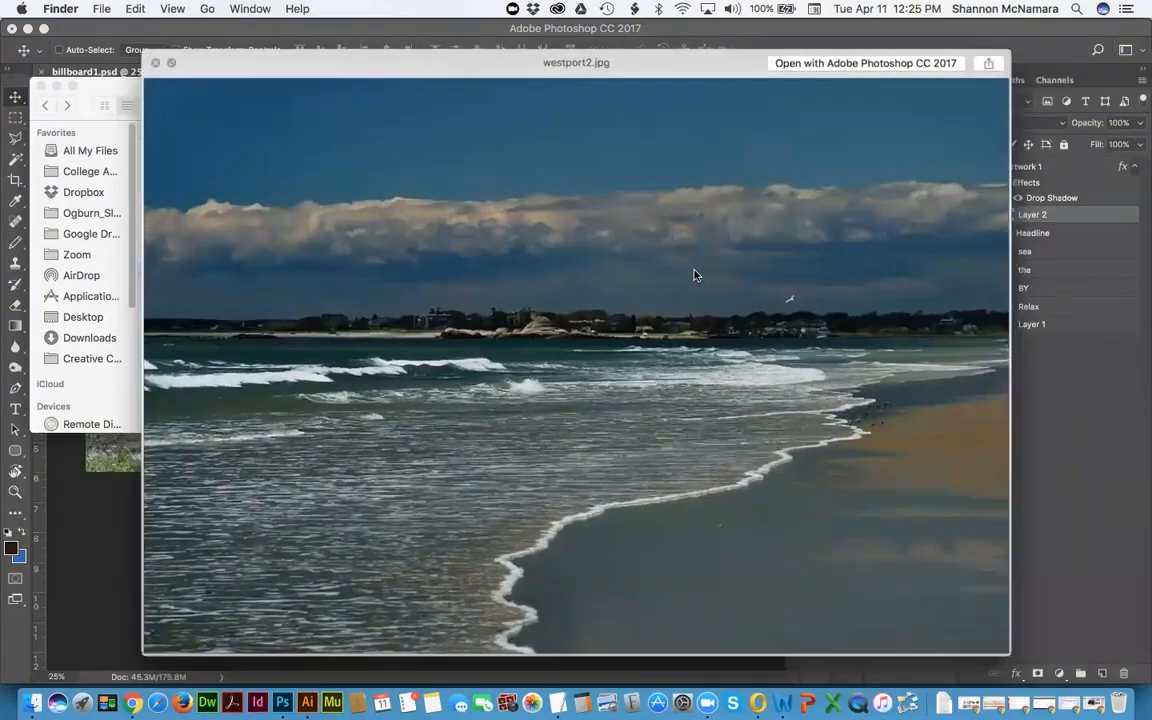
{"action": "key", "text": "space"}
{"action": "key", "text": "Down"}
{"action": "key", "text": "space"}
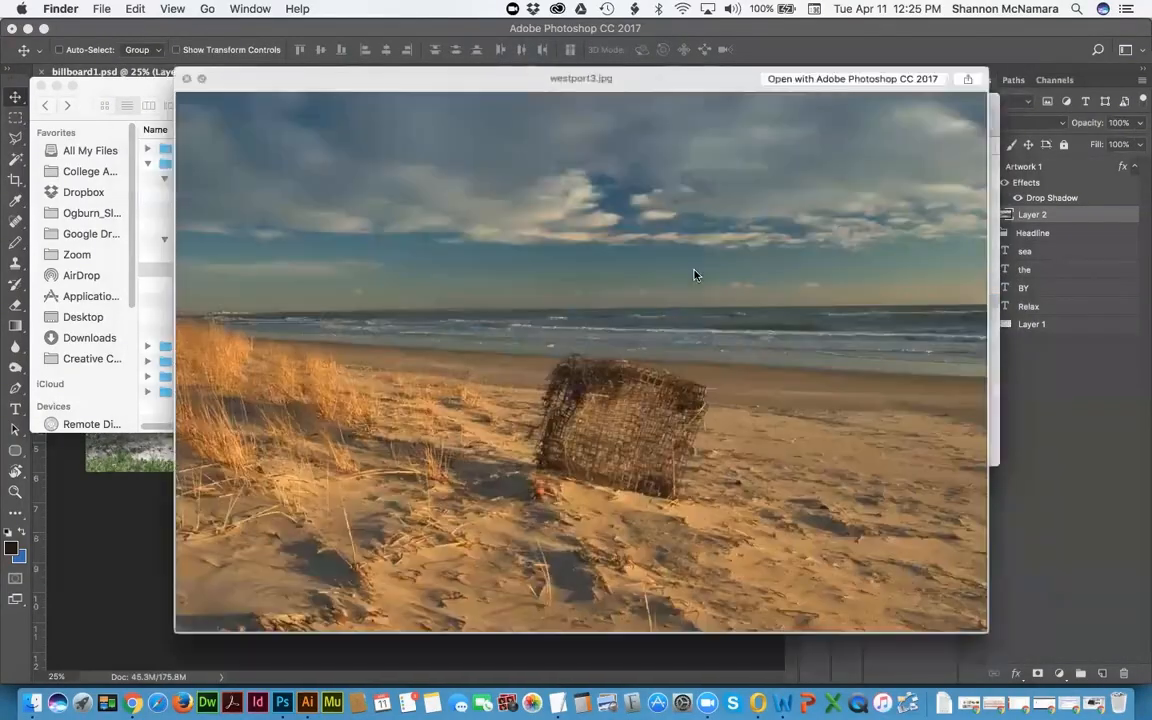
{"action": "key", "text": "space"}
{"action": "left_click_drag", "start_coordinate": [718, 300], "coordinate": [282, 703]}
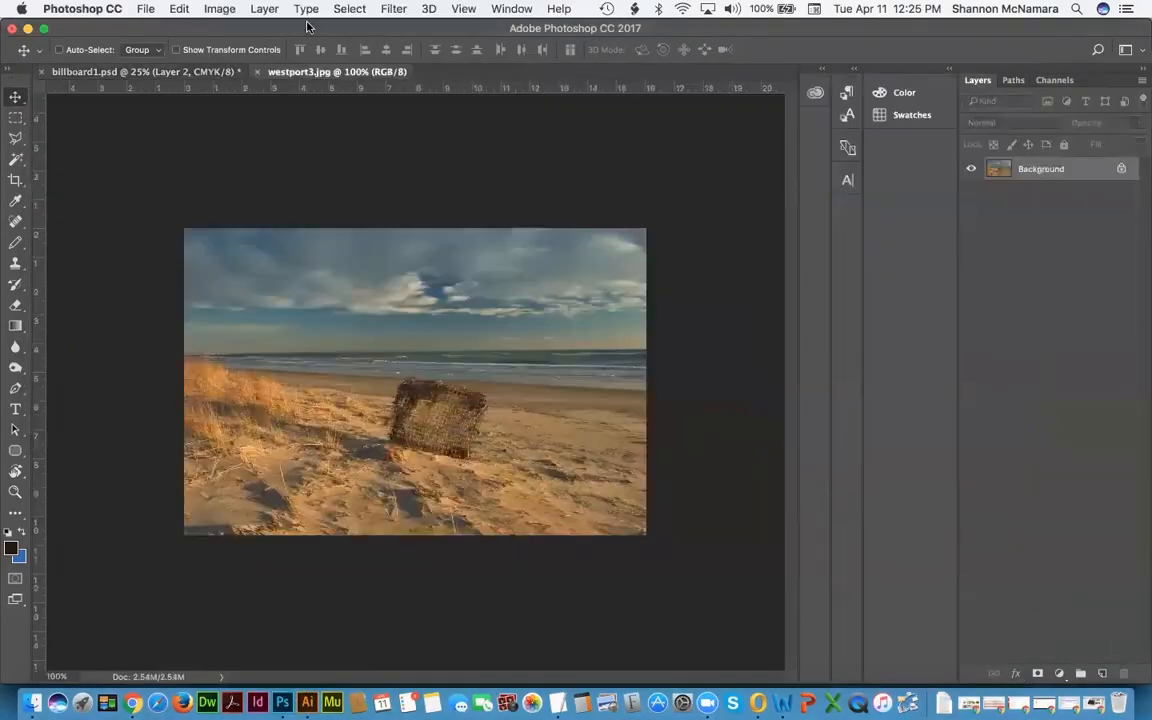
Step: Tile documents vertically, copy the westport3 beach photo into billboard1.psd, and close westport3.jpg
{"action": "left_click", "coordinate": [511, 9]}
{"action": "mouse_move", "coordinate": [528, 27]}
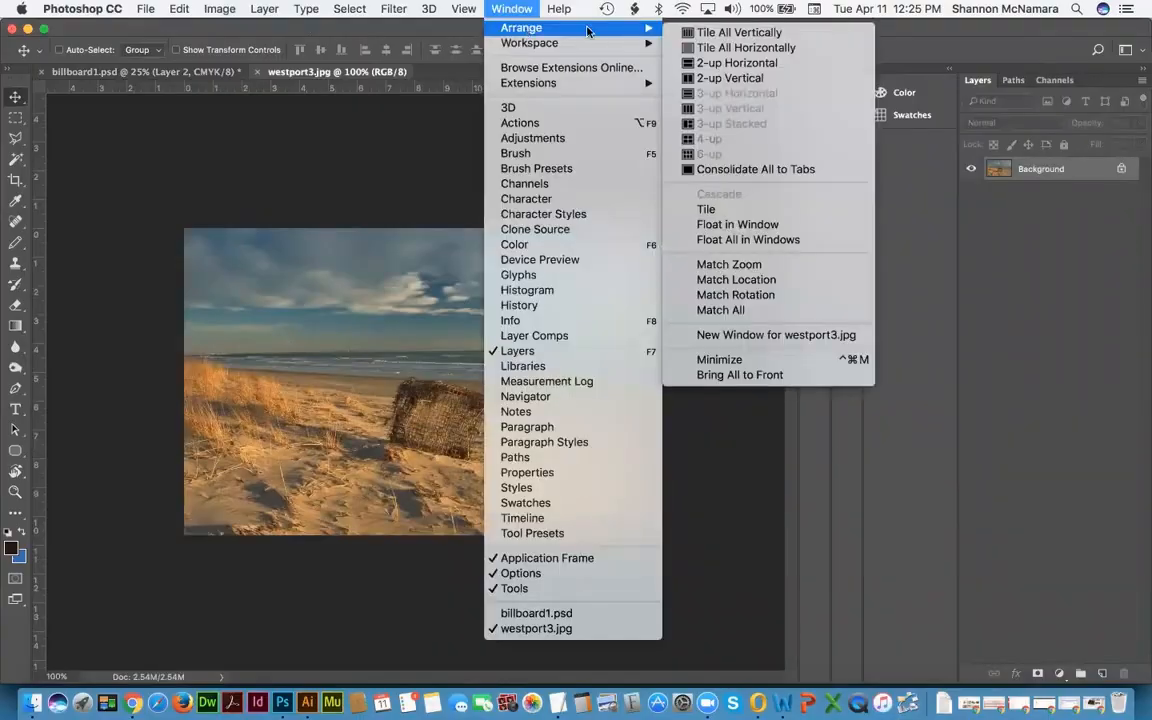
{"action": "left_click", "coordinate": [737, 32]}
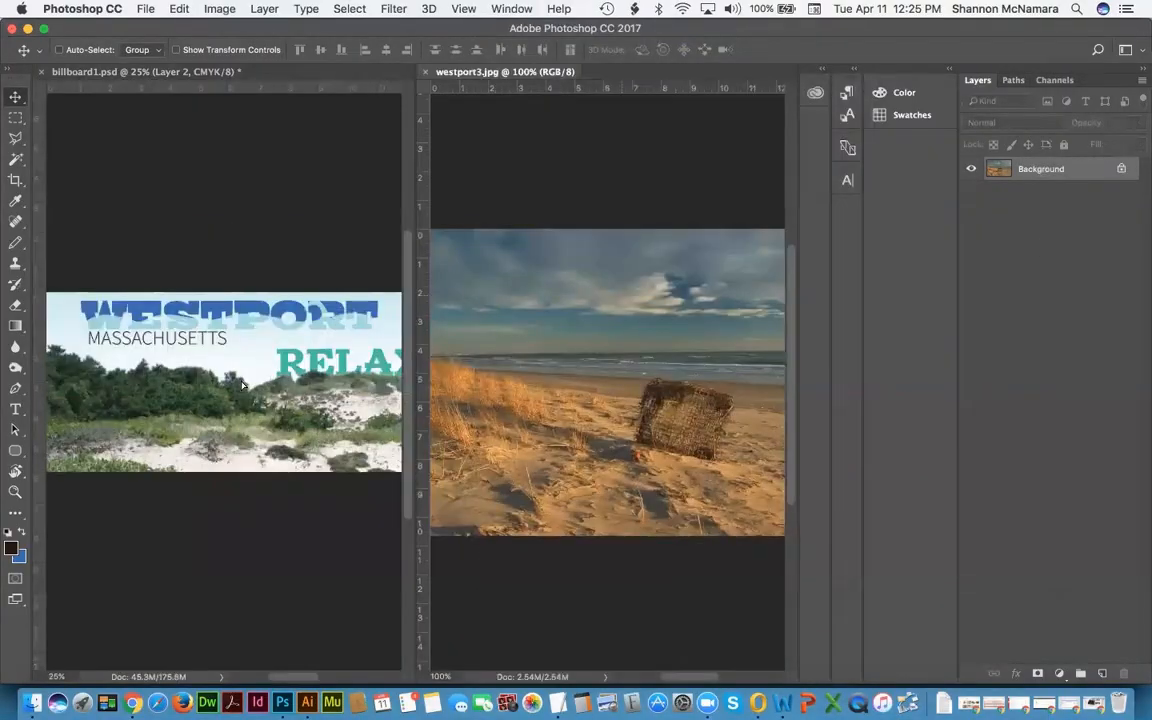
{"action": "left_click_drag", "start_coordinate": [243, 383], "coordinate": [244, 383]}
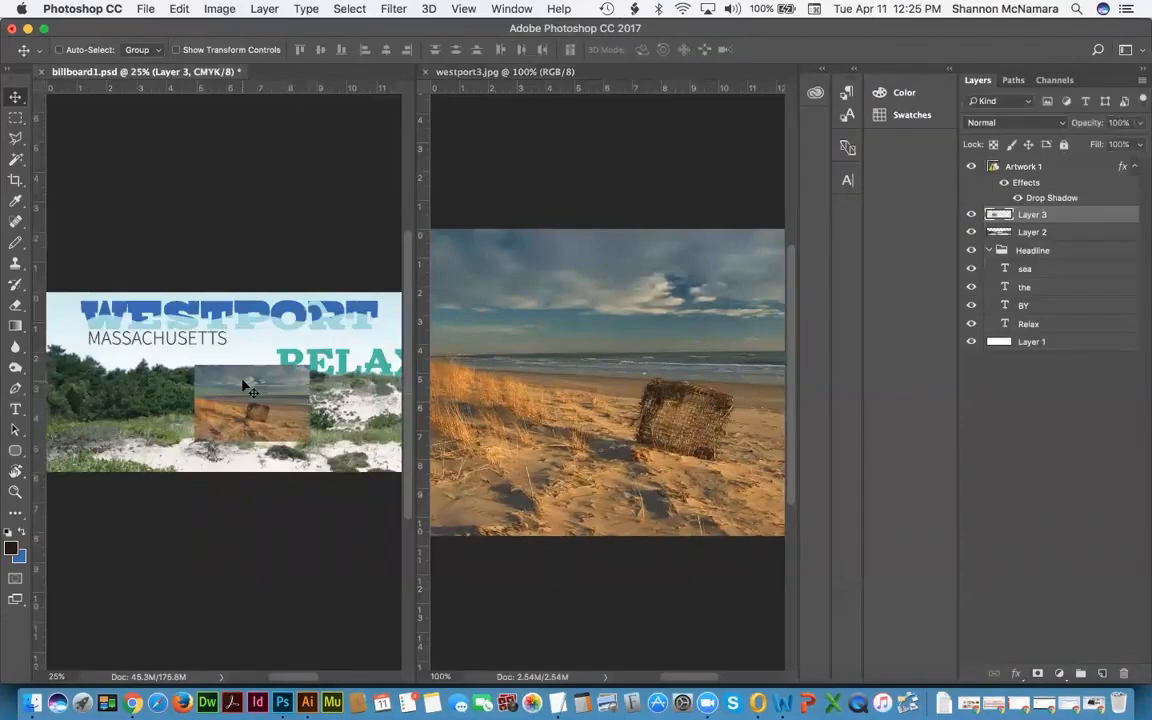
{"action": "left_click", "coordinate": [621, 169]}
{"action": "key", "text": "super+w"}
{"action": "left_click_drag", "start_coordinate": [241, 393], "coordinate": [137, 319]}
Step: Free Transform the beach photo larger so it covers the whole billboard
{"action": "key", "text": "super+t"}
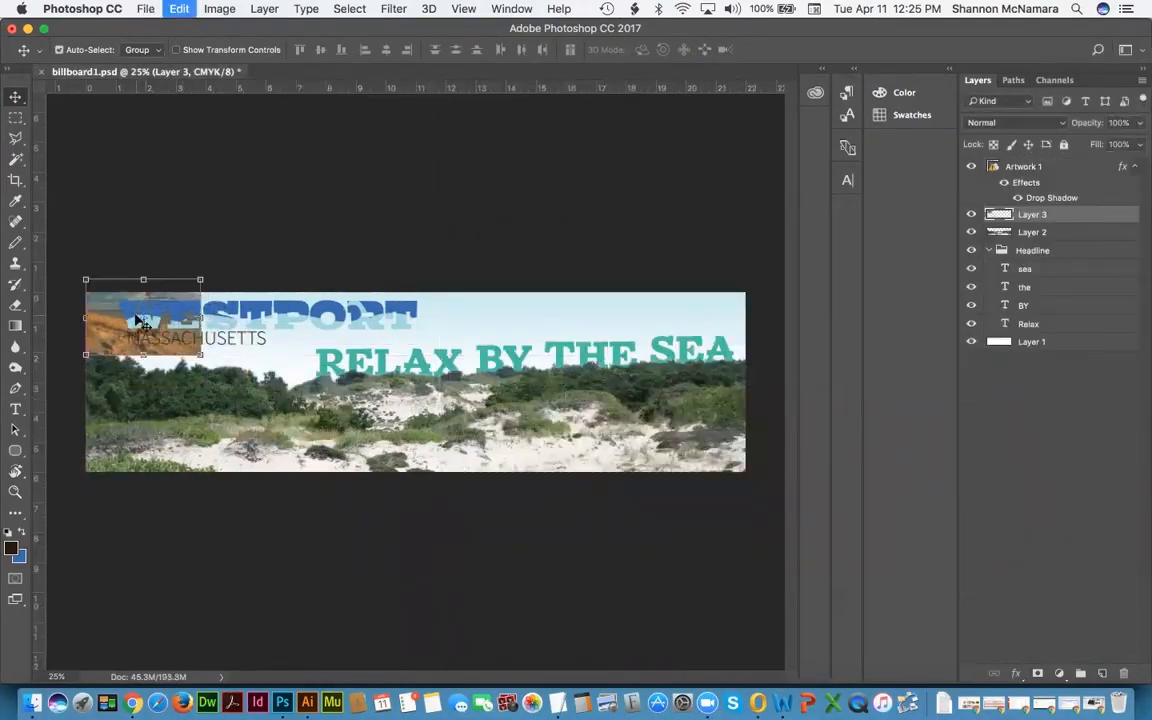
{"action": "key", "text": "super+minus"}
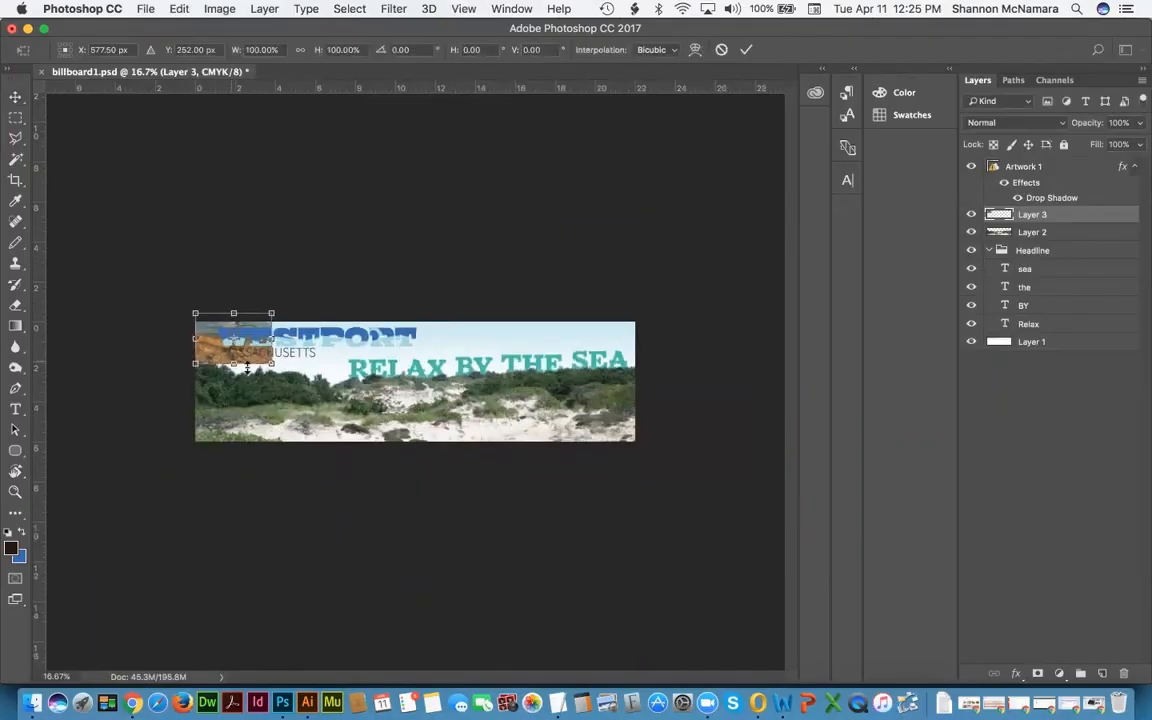
{"action": "left_click_drag", "start_coordinate": [271, 363], "coordinate": [684, 537]}
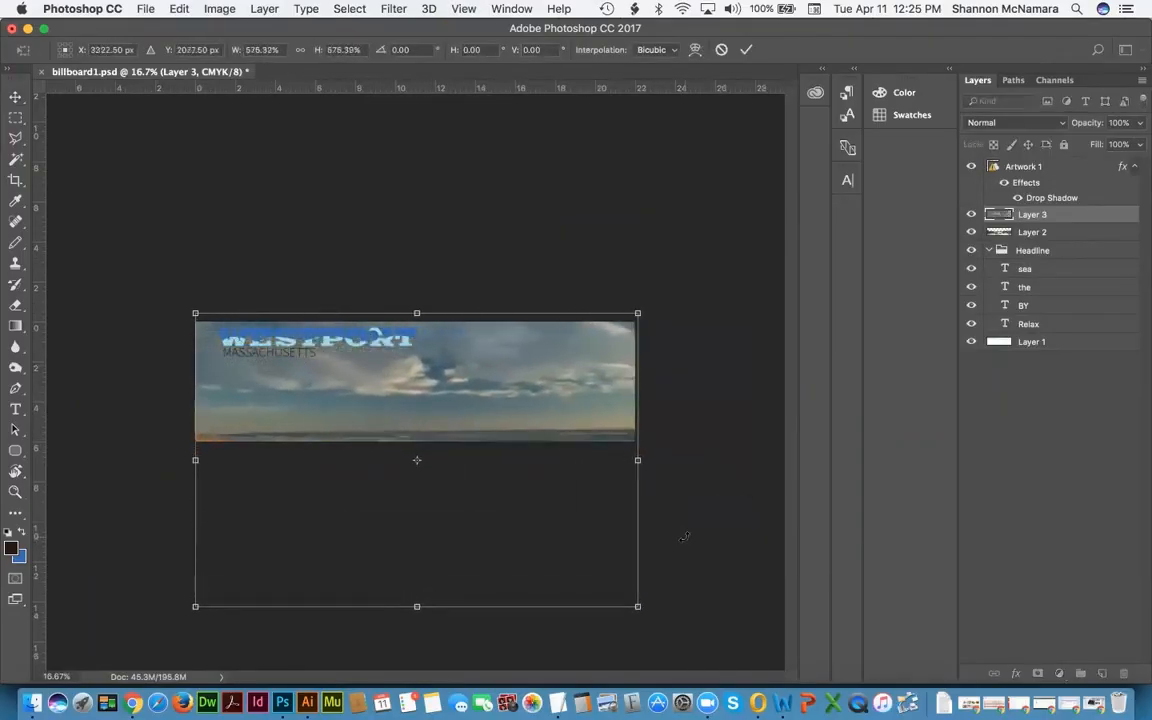
{"action": "key", "text": "Return"}
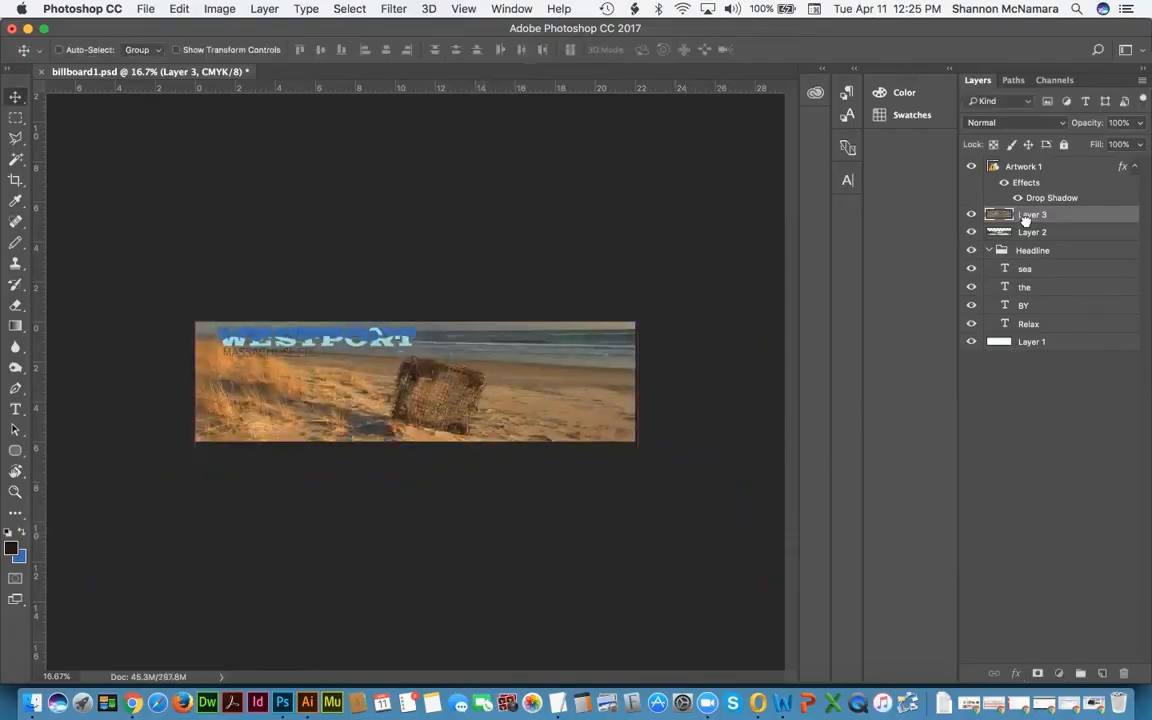
Step: Move Layer 3 beneath the headline layers, hide Layer 2, and set opacity to 60%
{"action": "left_click_drag", "start_coordinate": [1024, 217], "coordinate": [1026, 237]}
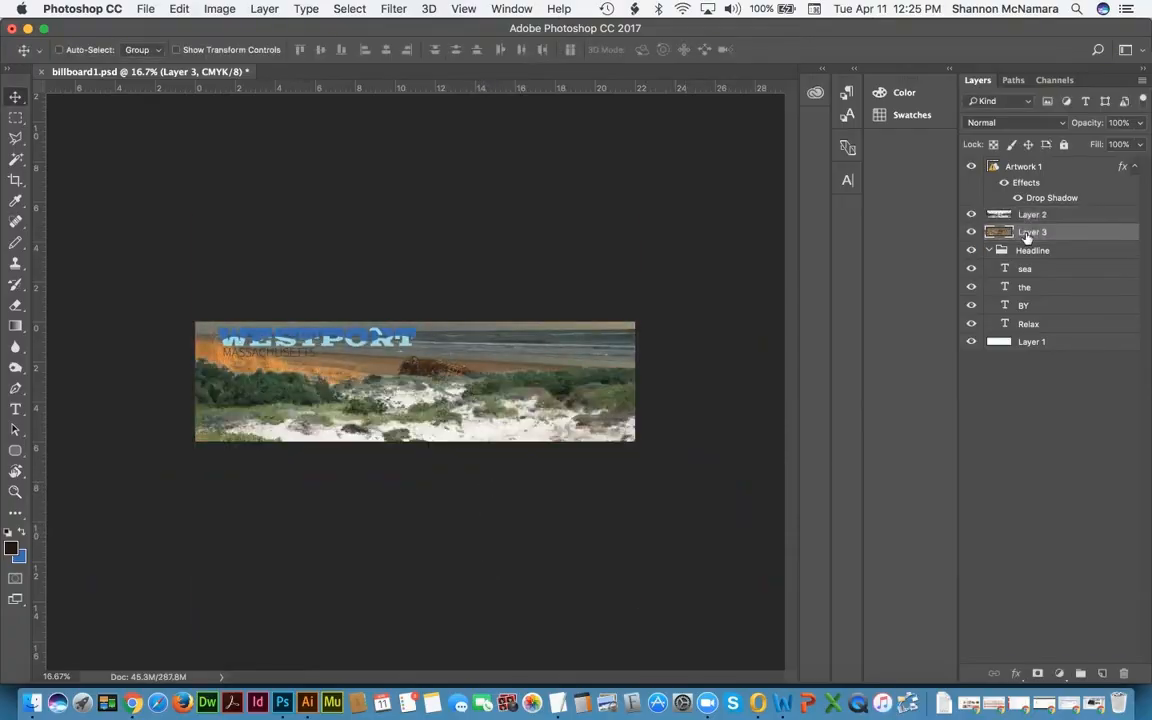
{"action": "left_click", "coordinate": [971, 214]}
{"action": "left_click_drag", "start_coordinate": [1030, 236], "coordinate": [1026, 328]}
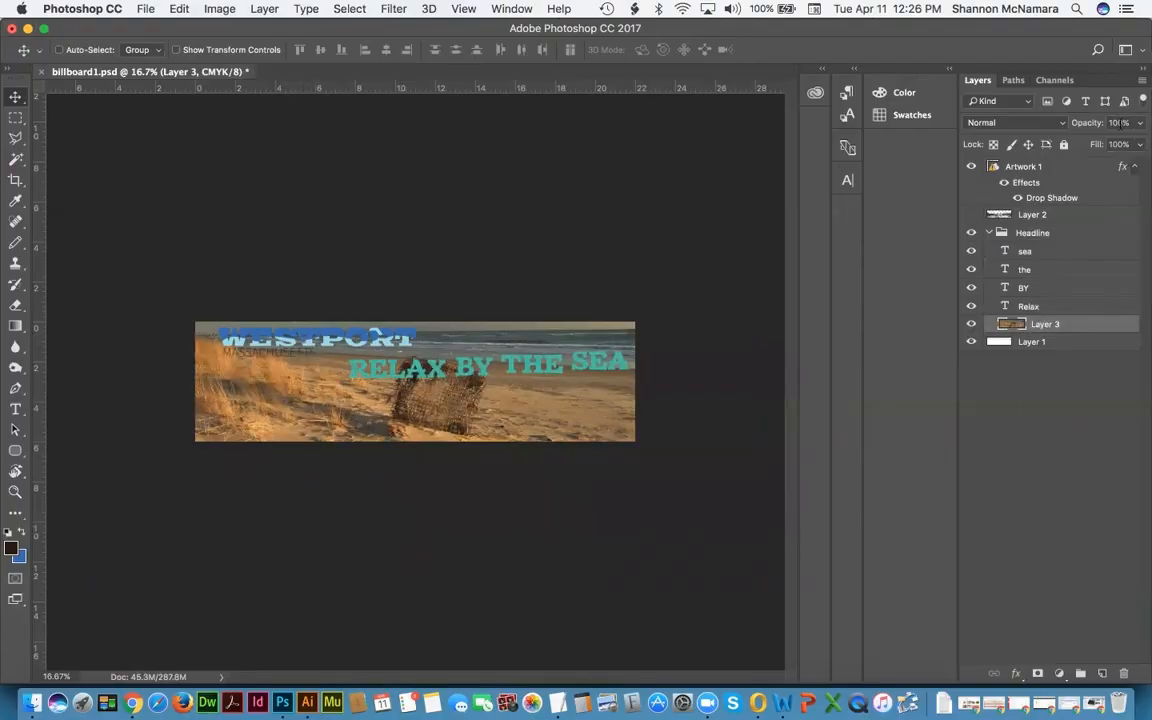
{"action": "key", "text": "6"}
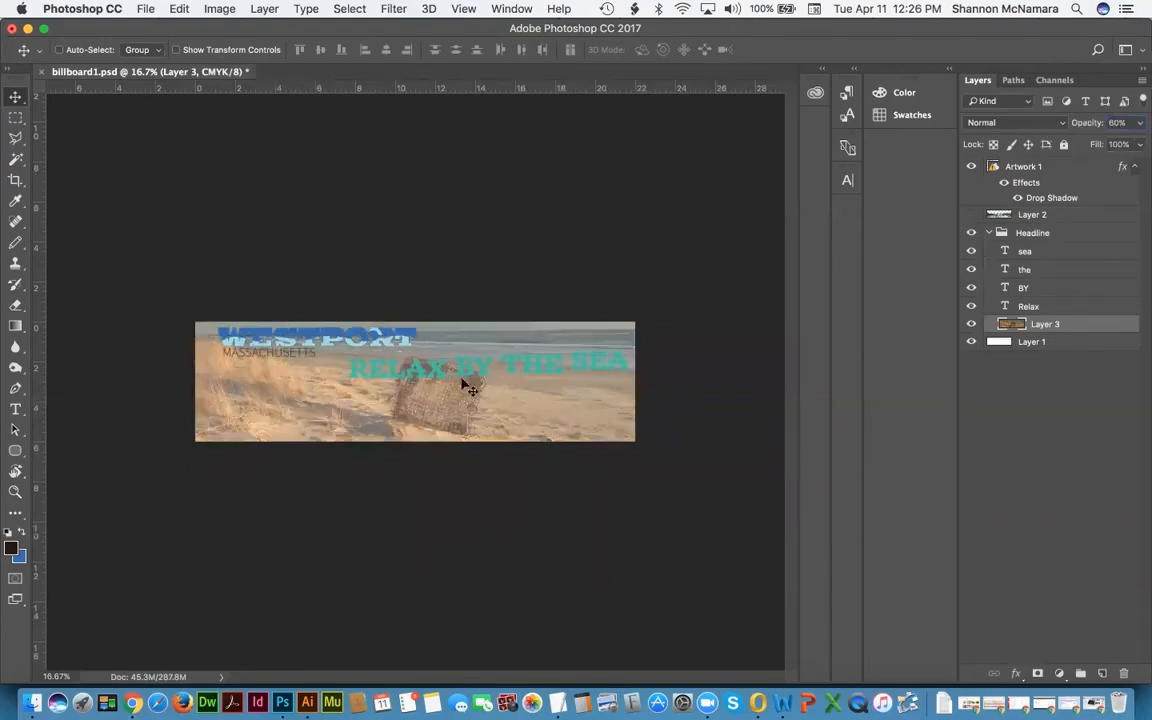
{"action": "left_click", "coordinate": [1030, 253]}
{"action": "left_click", "coordinate": [1027, 305], "text": "shift"}
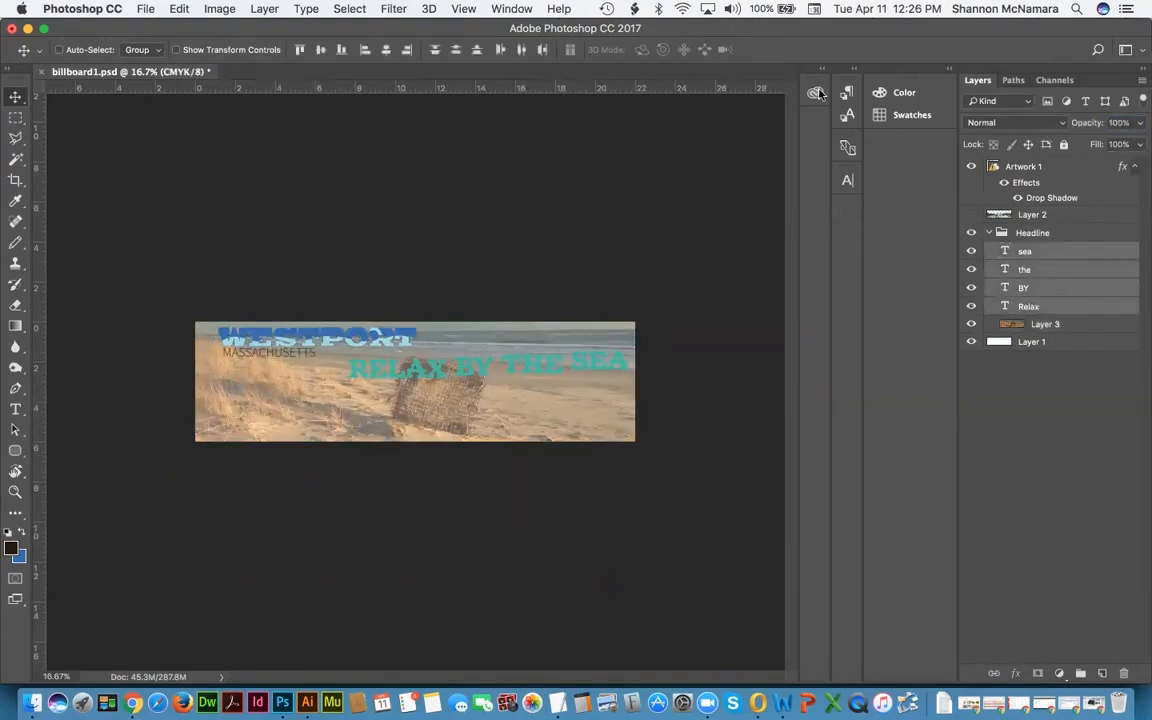
{"action": "left_click", "coordinate": [848, 117]}
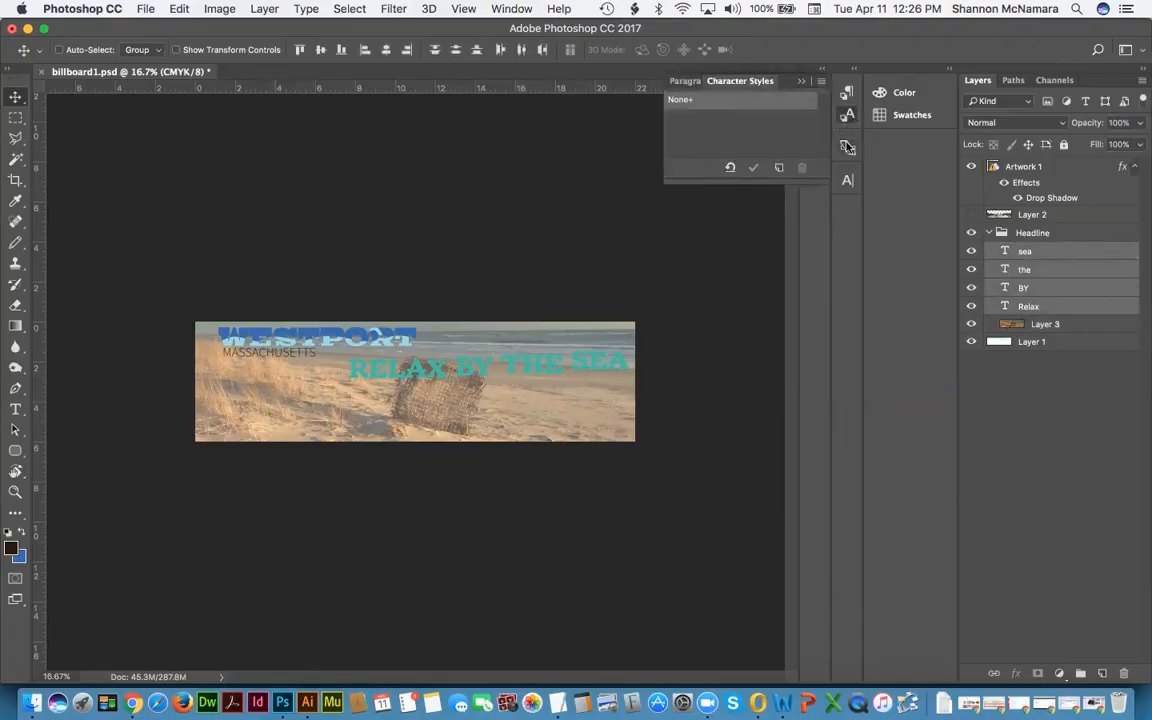
{"action": "left_click", "coordinate": [846, 182]}
{"action": "left_click", "coordinate": [798, 267]}
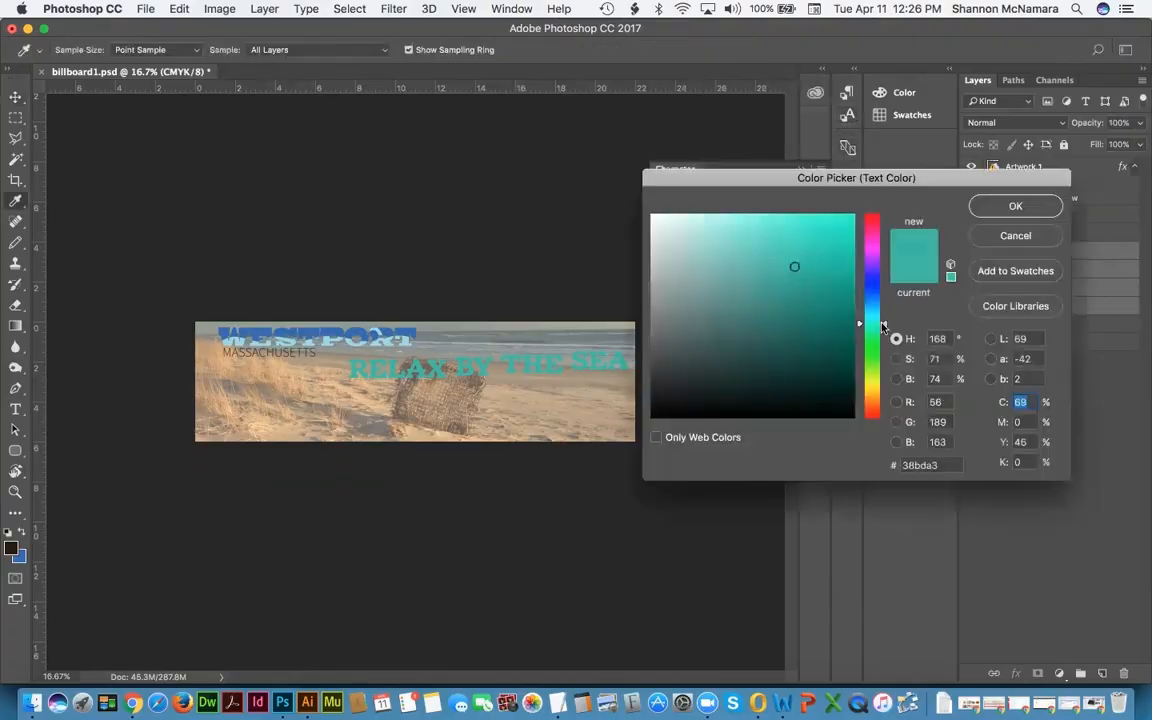
{"action": "left_click", "coordinate": [651, 215]}
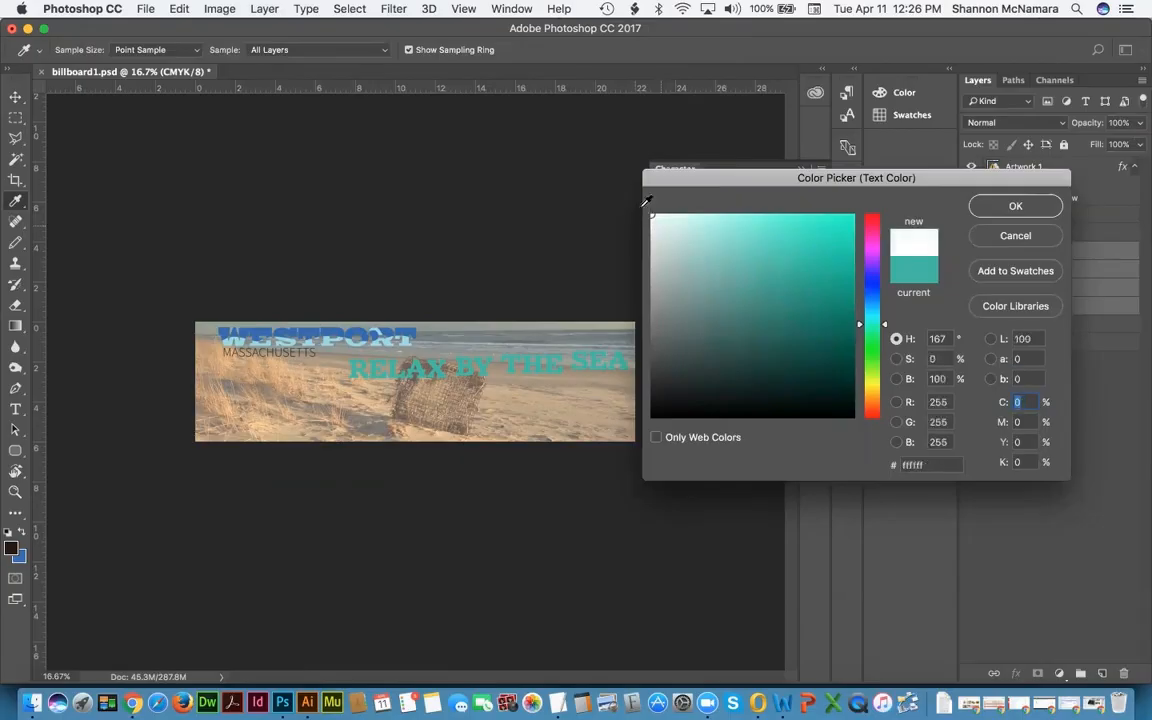
{"action": "left_click", "coordinate": [1015, 206]}
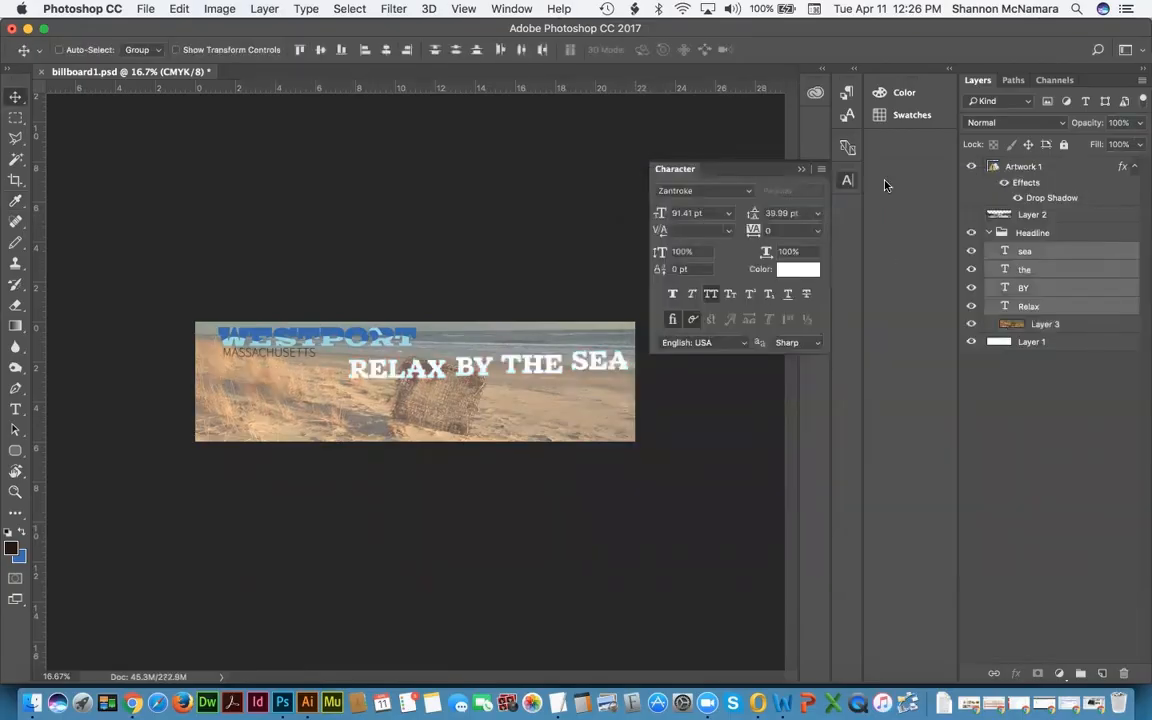
{"action": "left_click", "coordinate": [1063, 447]}
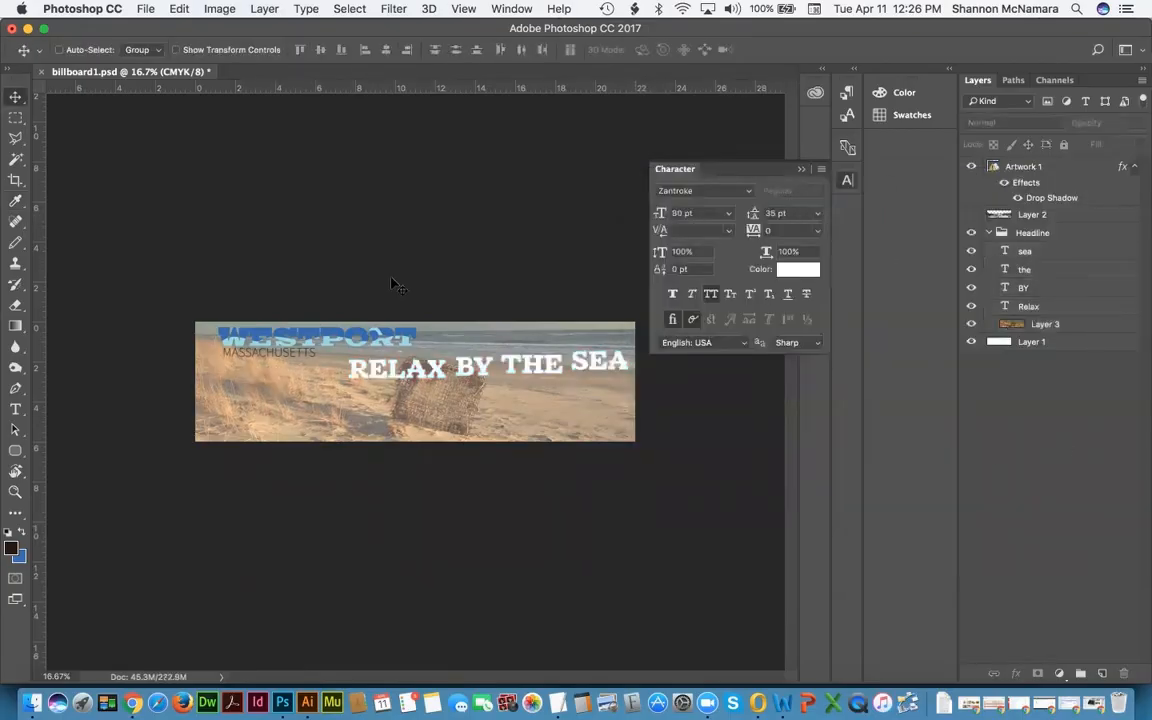
{"action": "left_click", "coordinate": [800, 168]}
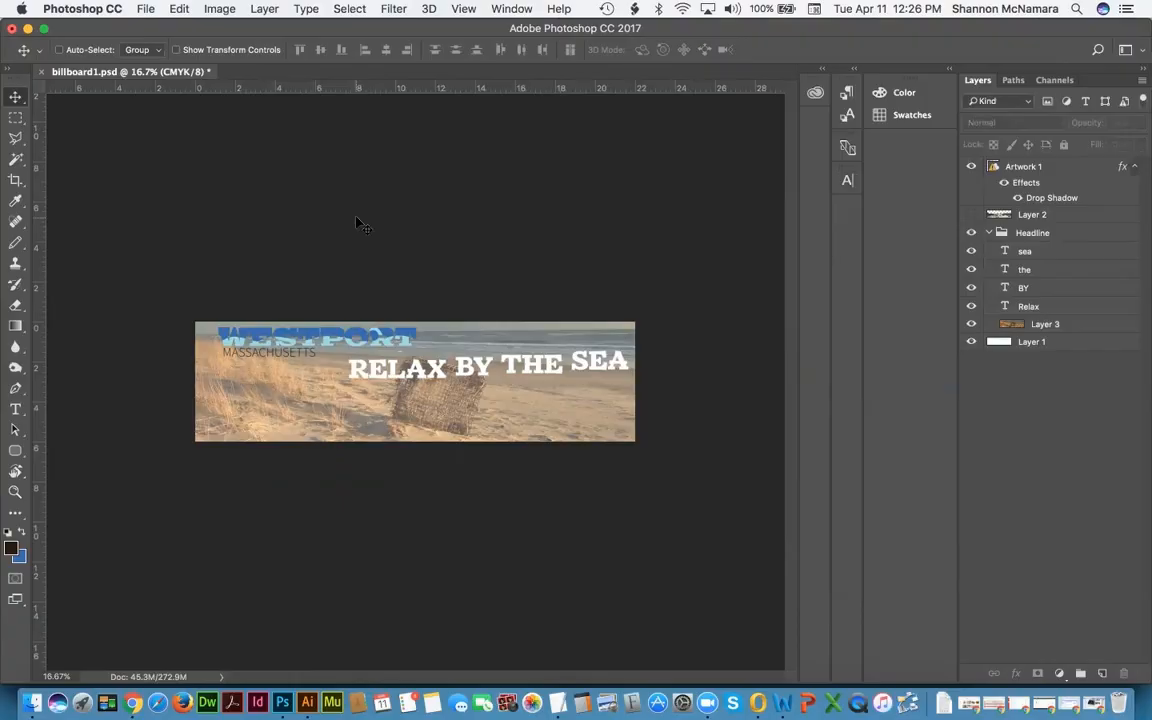
Step: Save the artwork as billboard2.psd with maximum compatibility, then select westport2.jpg in Finder
{"action": "key", "text": "super+shift+s"}
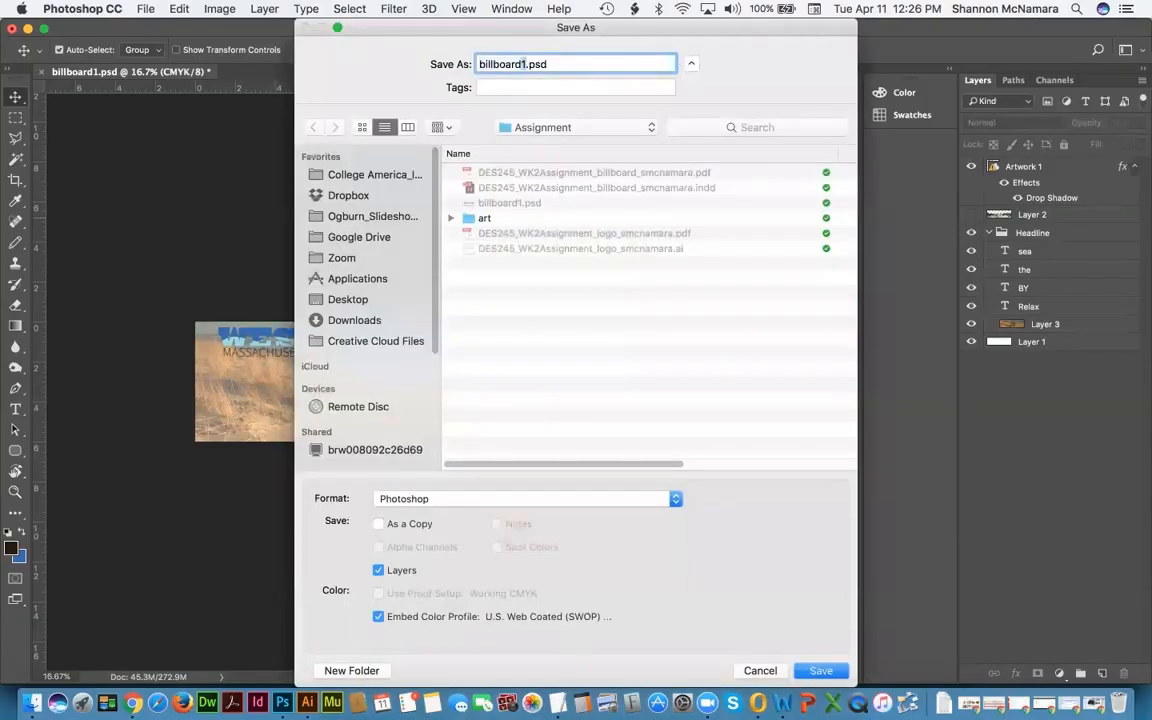
{"action": "type", "text": "2"}
{"action": "key", "text": "Return"}
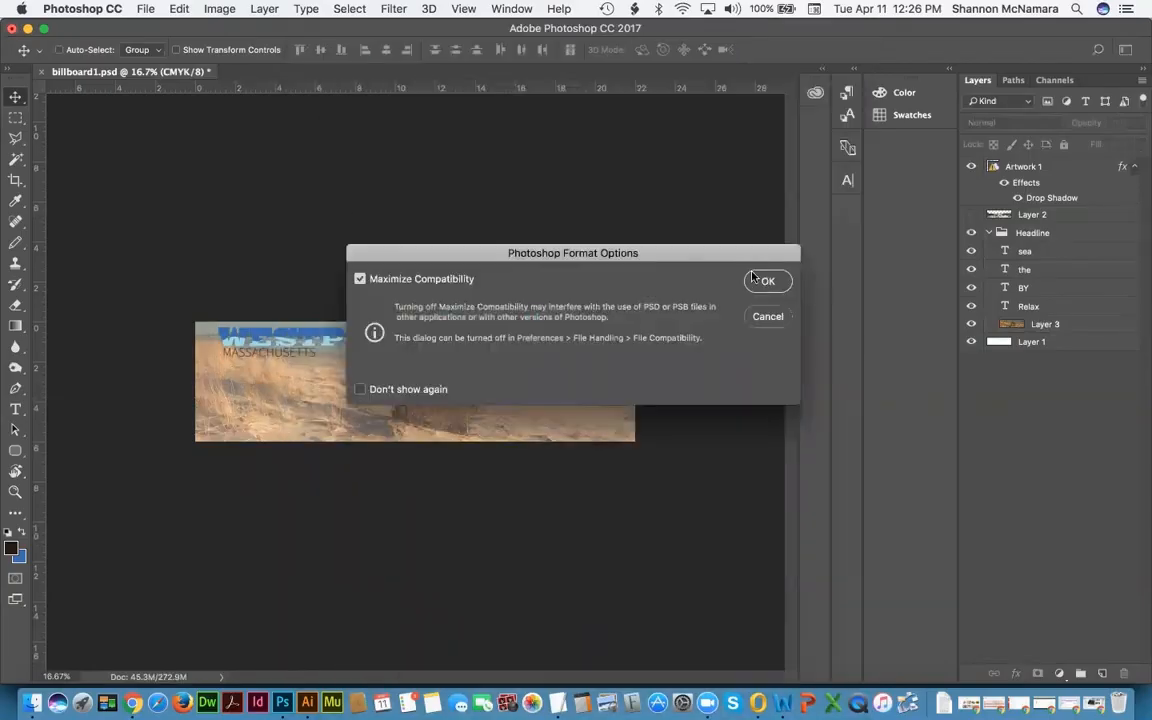
{"action": "left_click", "coordinate": [760, 281]}
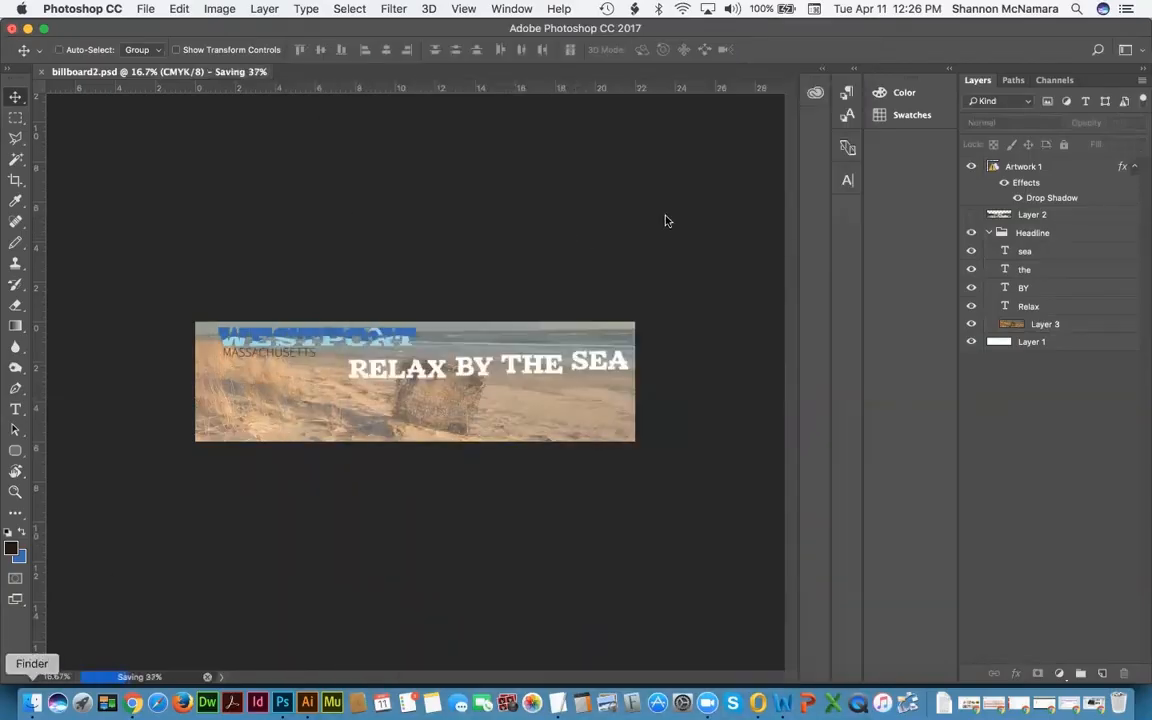
{"action": "left_click", "coordinate": [32, 703]}
{"action": "left_click", "coordinate": [700, 289]}
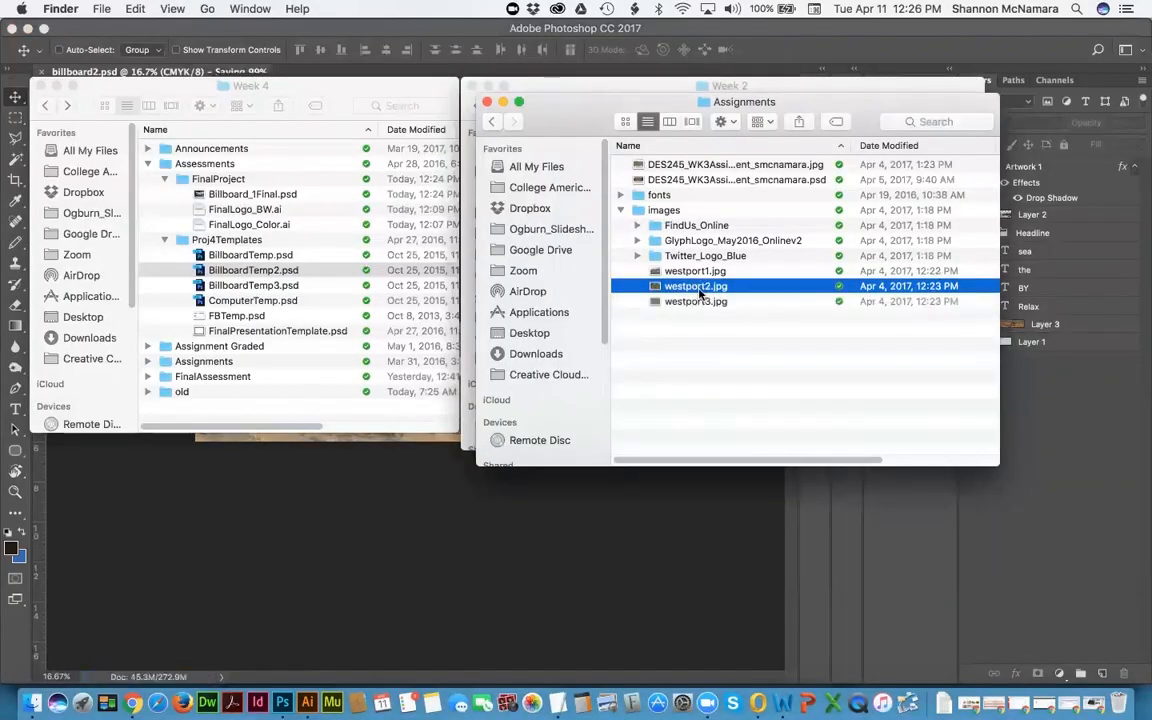
Step: Quick Look westport2.jpg and westport1.jpg, then drag westport1.jpg onto Photoshop to open it
{"action": "key", "text": "space"}
{"action": "key", "text": "space"}
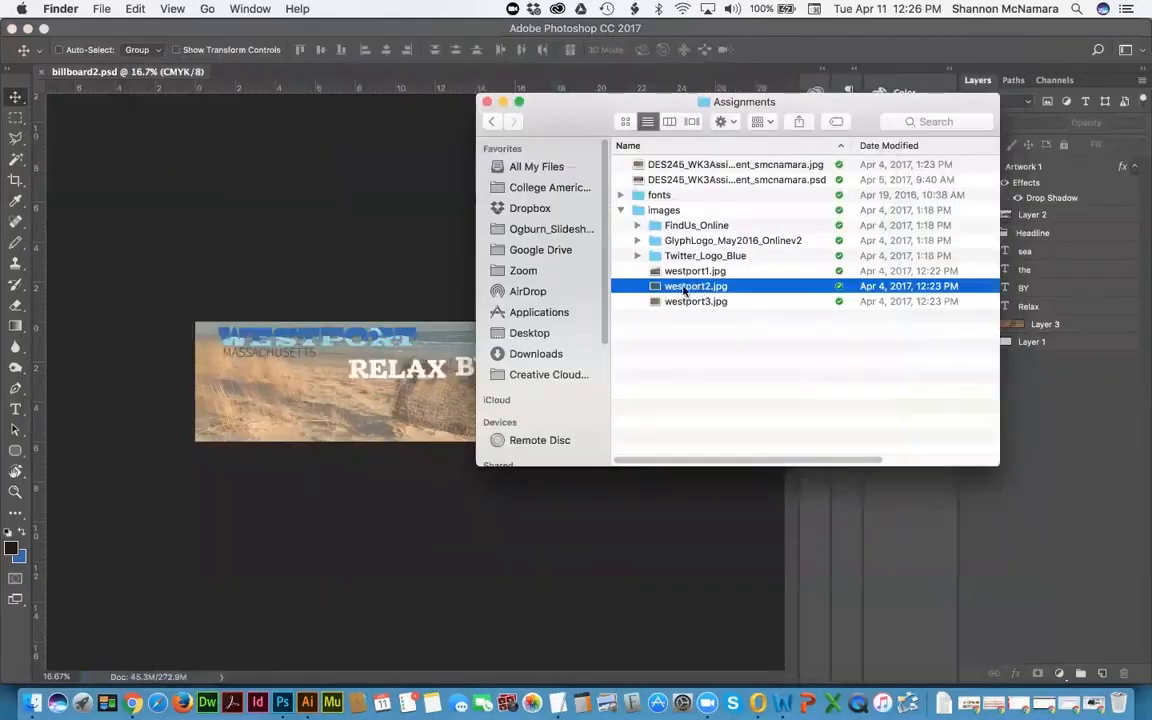
{"action": "left_click", "coordinate": [688, 272]}
{"action": "key", "text": "space"}
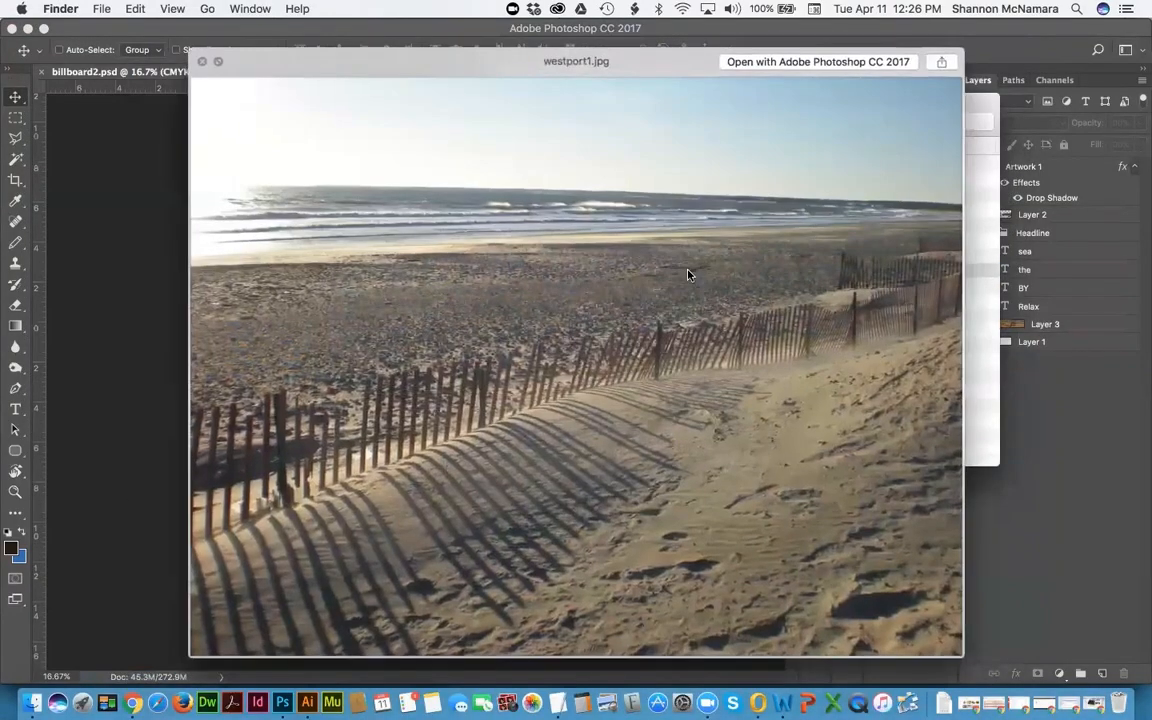
{"action": "key", "text": "space"}
{"action": "left_click_drag", "start_coordinate": [685, 273], "coordinate": [282, 703]}
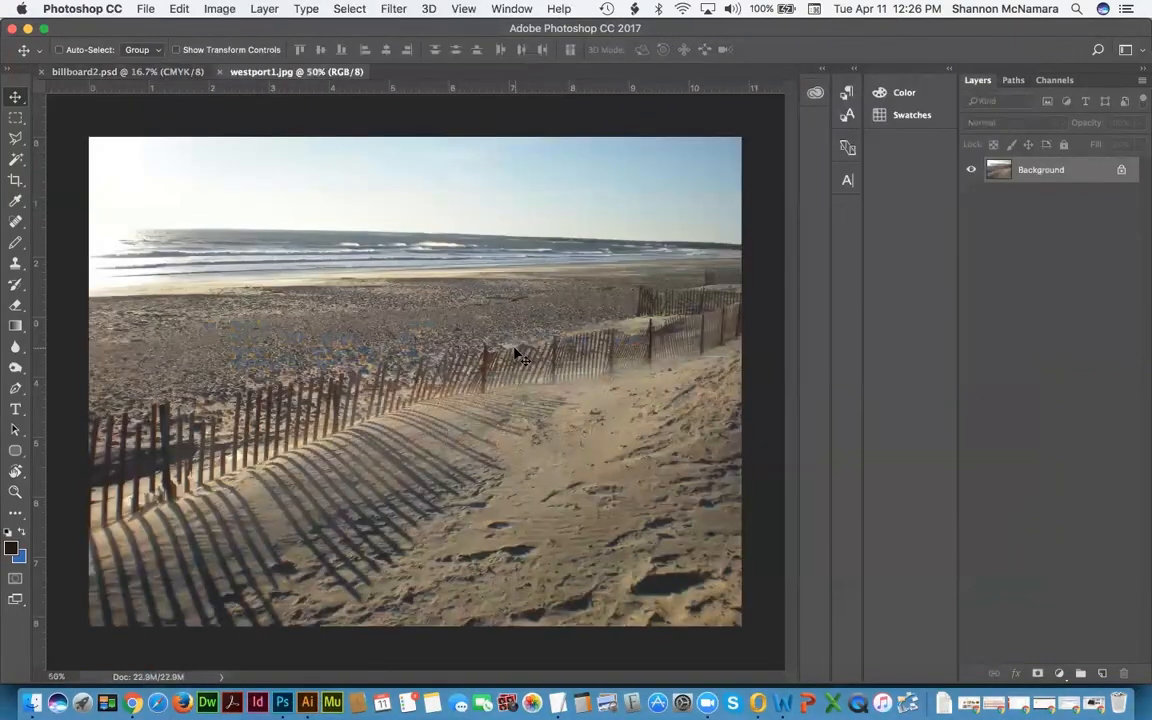
Step: Tile the documents, drag the westport1 beach photo into billboard2, and close westport1
{"action": "left_click", "coordinate": [511, 9]}
{"action": "mouse_move", "coordinate": [566, 30]}
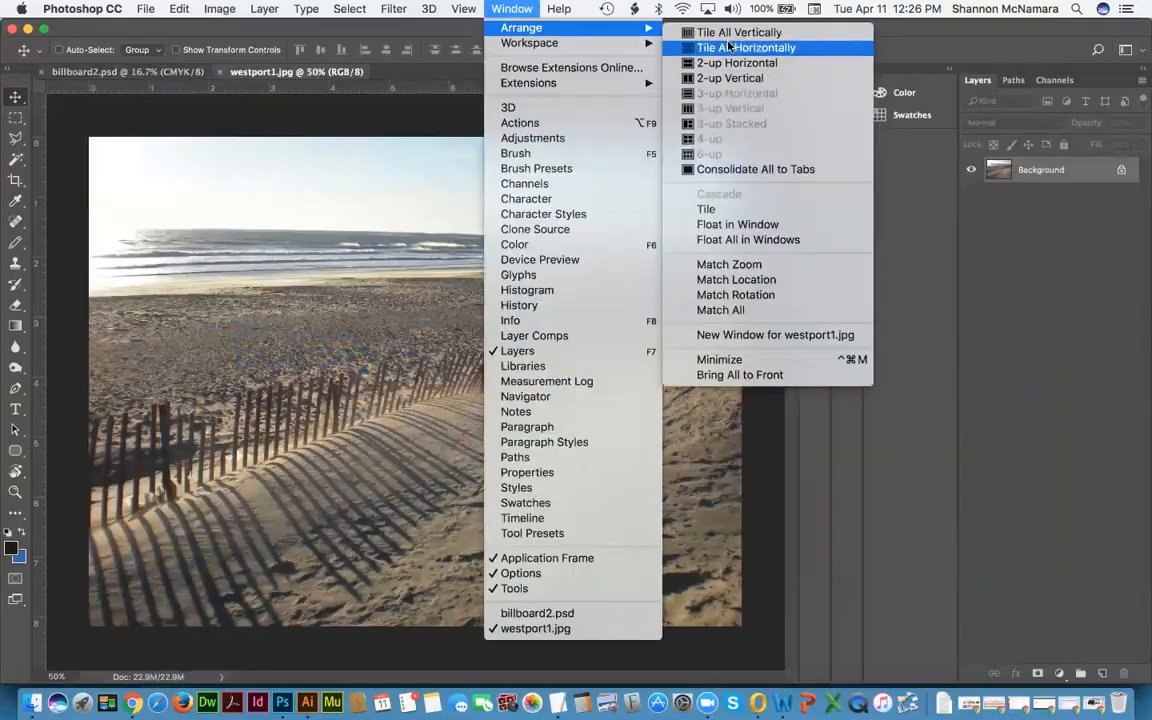
{"action": "left_click", "coordinate": [735, 33]}
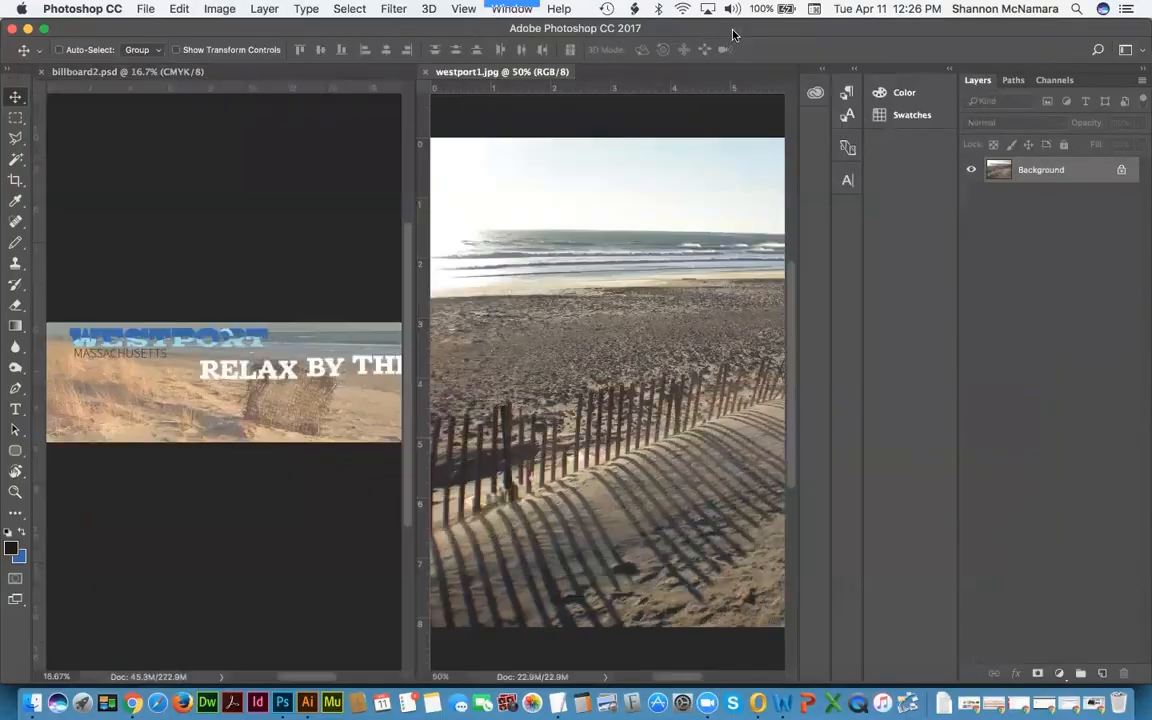
{"action": "left_click_drag", "start_coordinate": [1001, 181], "coordinate": [239, 399]}
{"action": "left_click", "coordinate": [505, 112]}
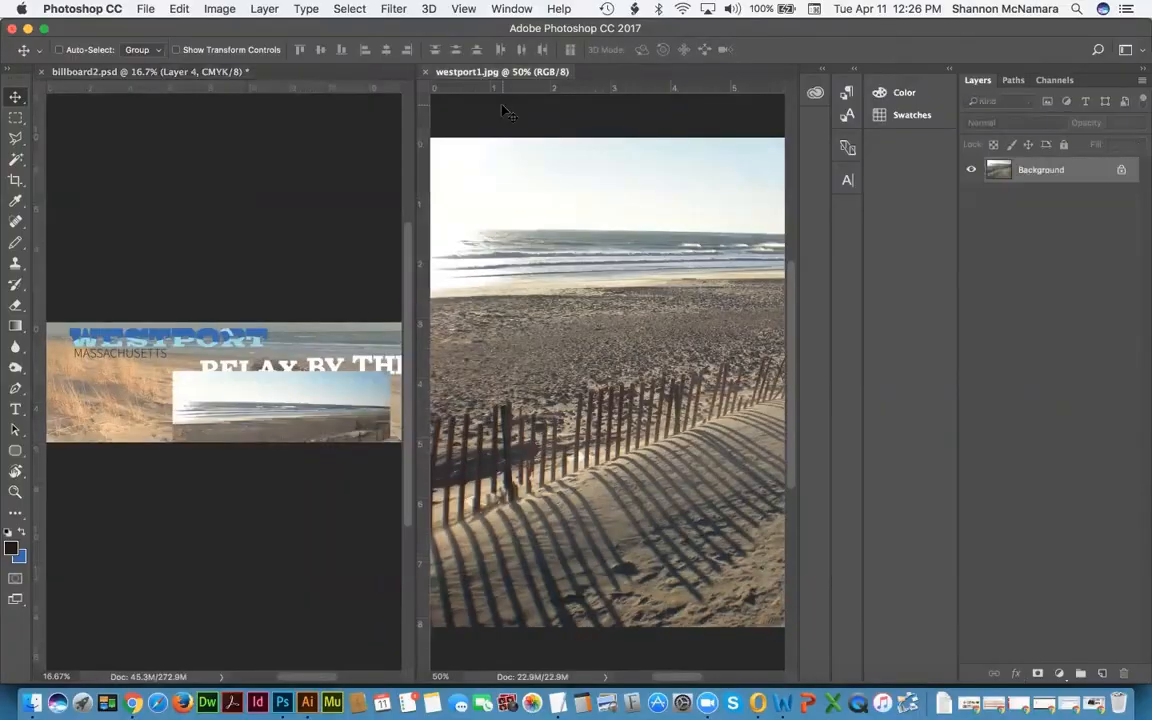
{"action": "key", "text": "super+w"}
Step: Move the beach photo behind RELAX and scale it about 200% to fill the billboard
{"action": "left_click_drag", "start_coordinate": [355, 376], "coordinate": [345, 363]}
{"action": "left_click_drag", "start_coordinate": [1030, 232], "coordinate": [975, 336]}
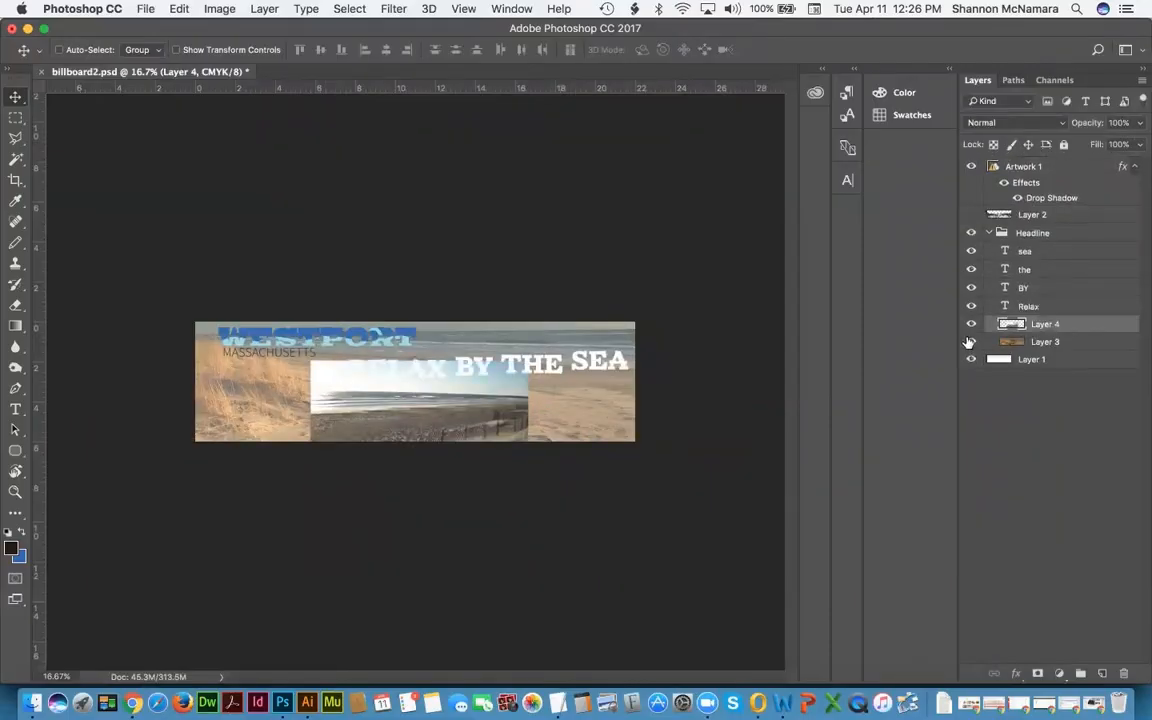
{"action": "left_click_drag", "start_coordinate": [426, 388], "coordinate": [309, 334]}
{"action": "key", "text": "ctrl+t"}
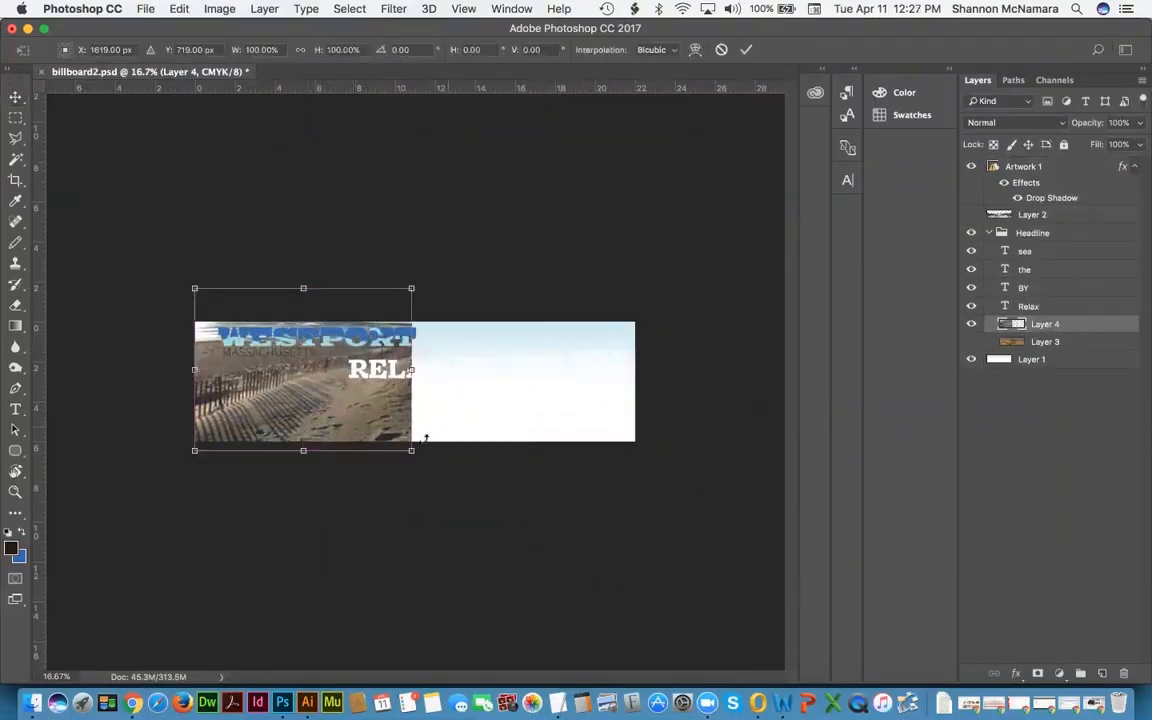
{"action": "left_click_drag", "start_coordinate": [422, 455], "coordinate": [682, 549]}
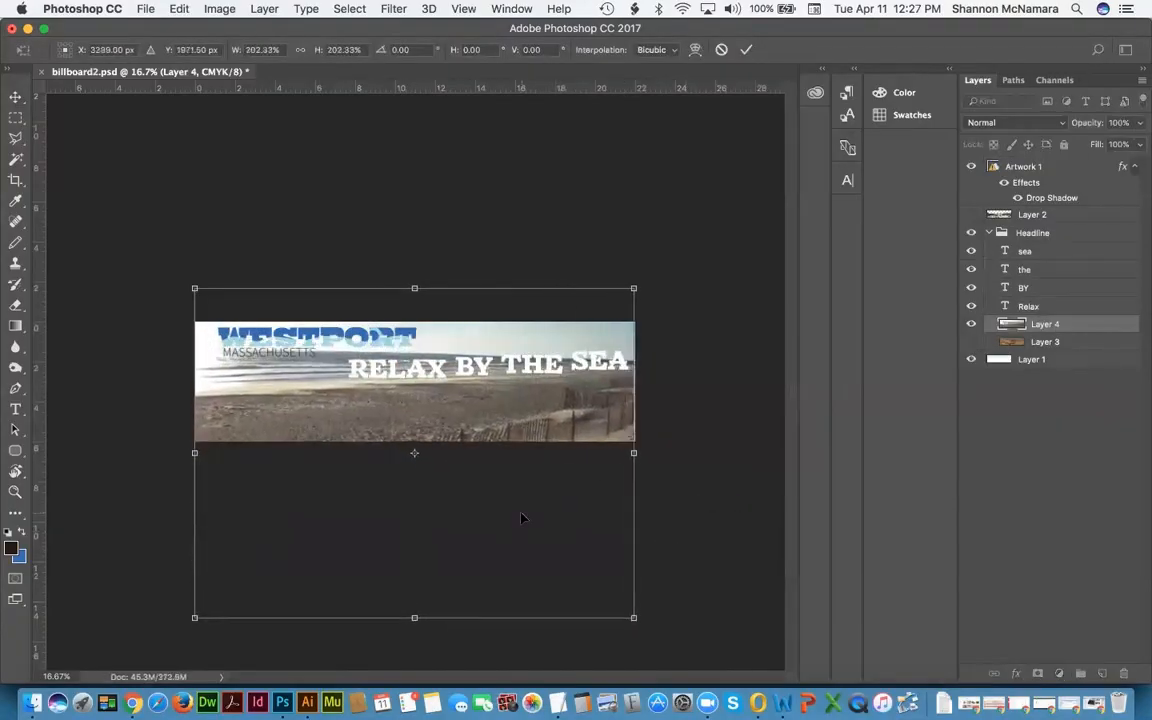
{"action": "key", "text": "Return"}
{"action": "left_click_drag", "start_coordinate": [496, 399], "coordinate": [496, 422]}
Step: Recolour the RELAX BY THE SEA word layers with the blue sampled from WESTPORT
{"action": "left_click", "coordinate": [1028, 252]}
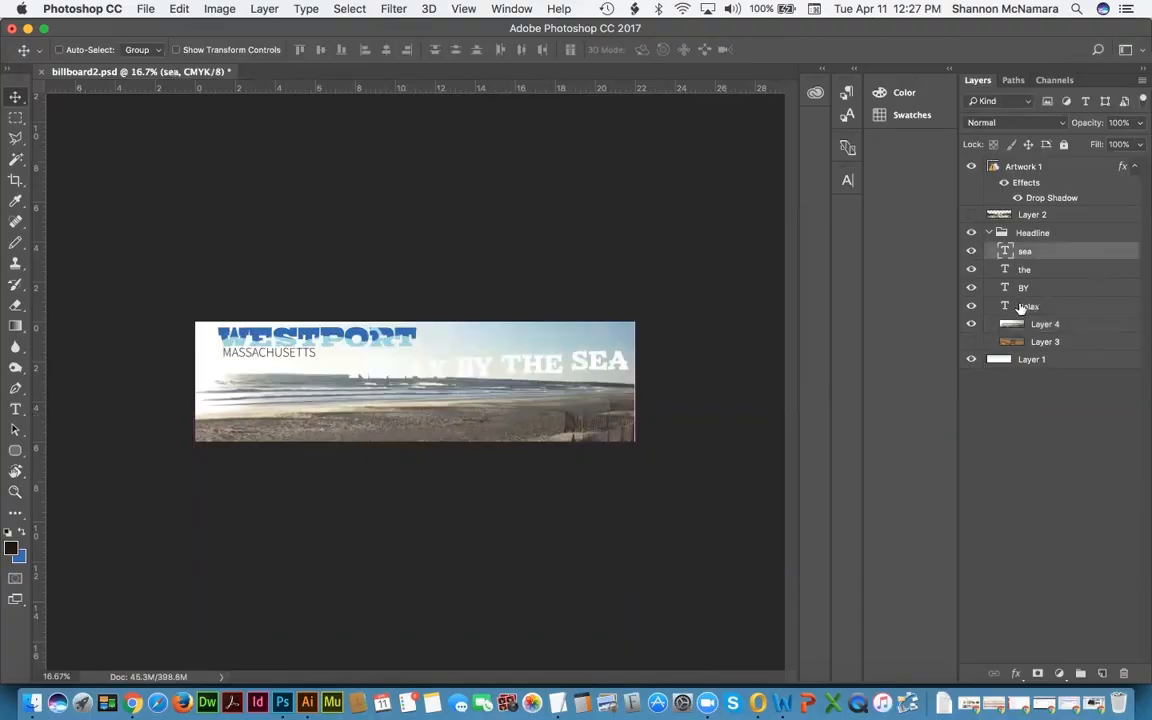
{"action": "left_click", "coordinate": [1024, 306], "text": "shift"}
{"action": "left_click", "coordinate": [847, 180]}
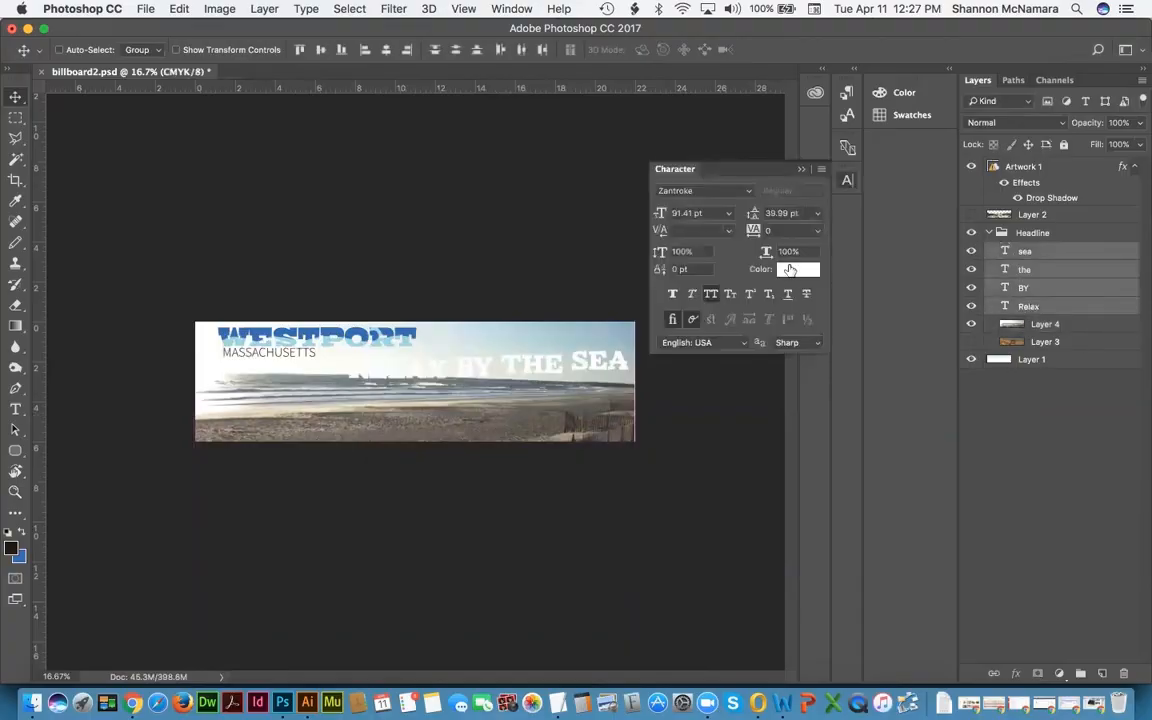
{"action": "left_click", "coordinate": [790, 270]}
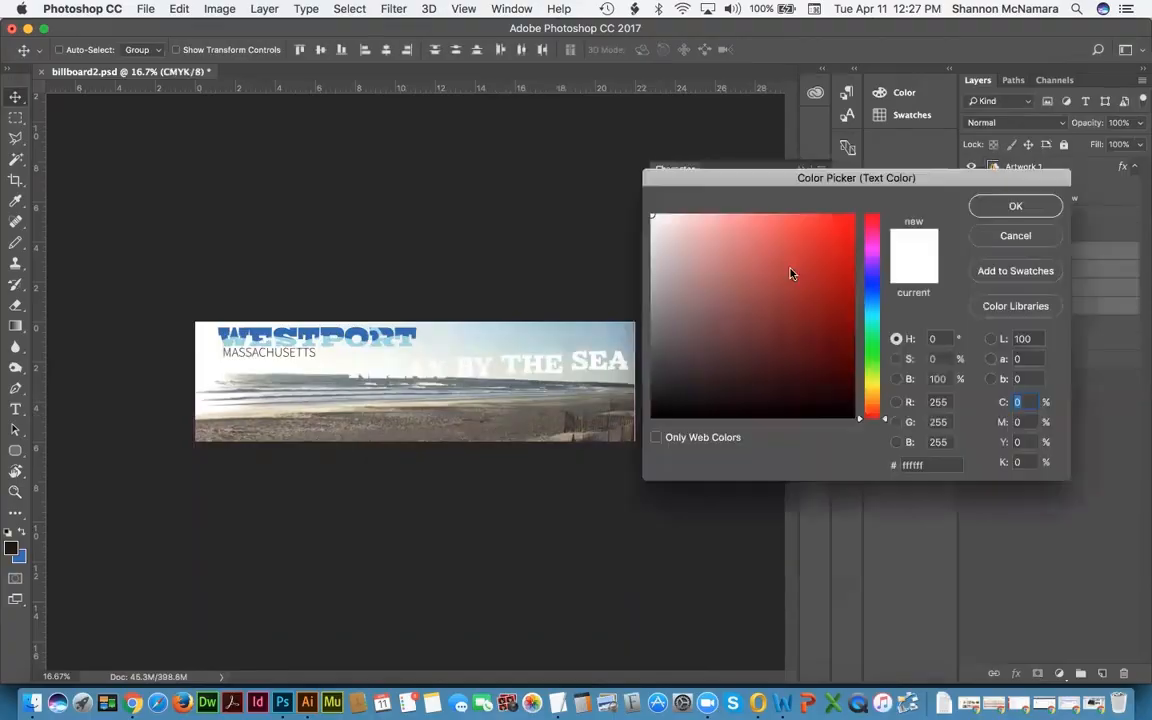
{"action": "left_click", "coordinate": [354, 328]}
{"action": "left_click", "coordinate": [1016, 206]}
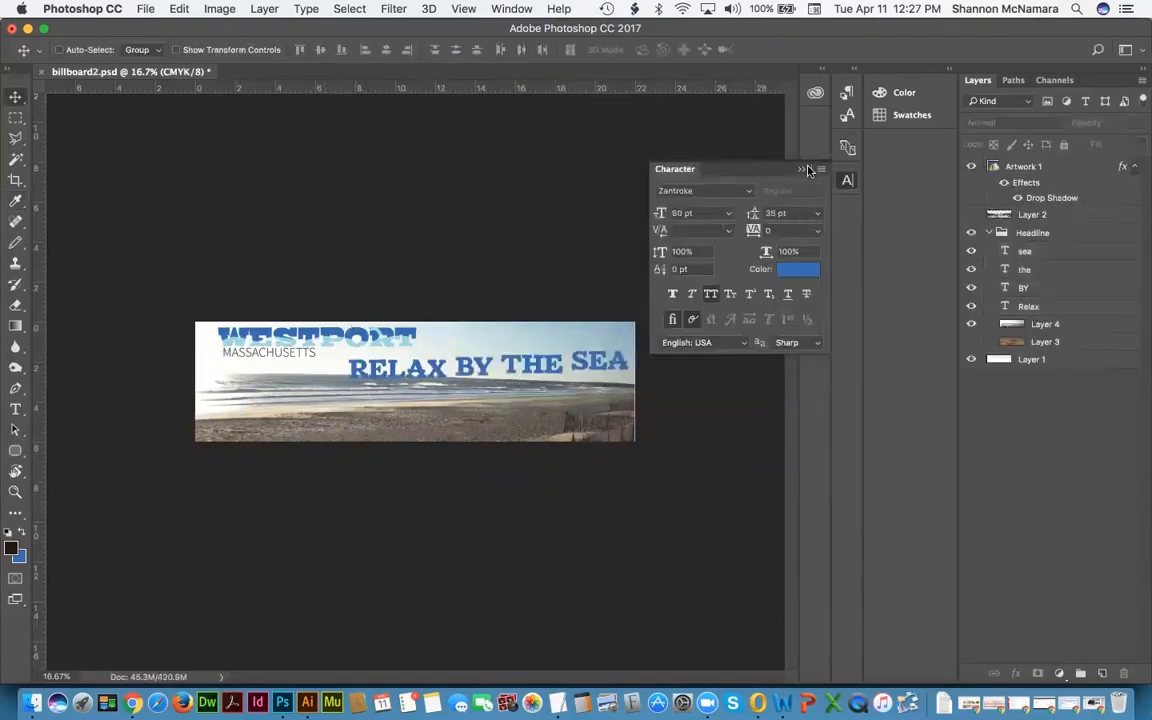
{"action": "left_click", "coordinate": [420, 212]}
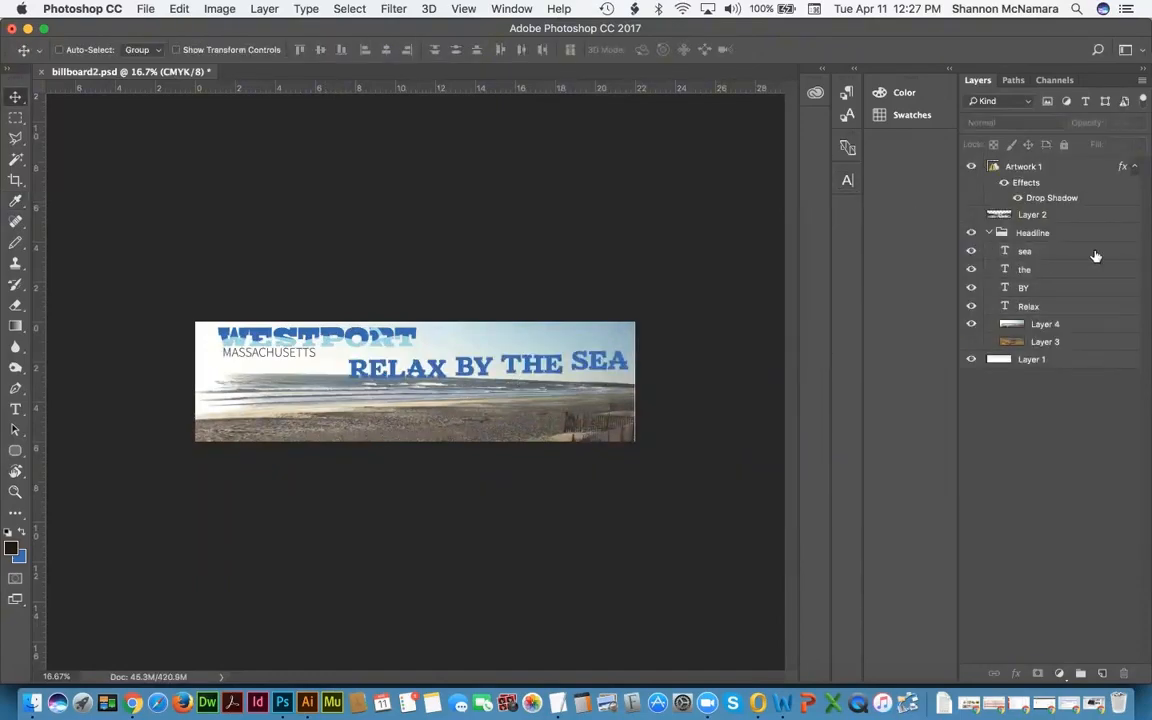
Step: Align the four headline word layers along their top edges
{"action": "left_click", "coordinate": [1042, 256]}
{"action": "left_click", "coordinate": [1030, 306], "text": "shift"}
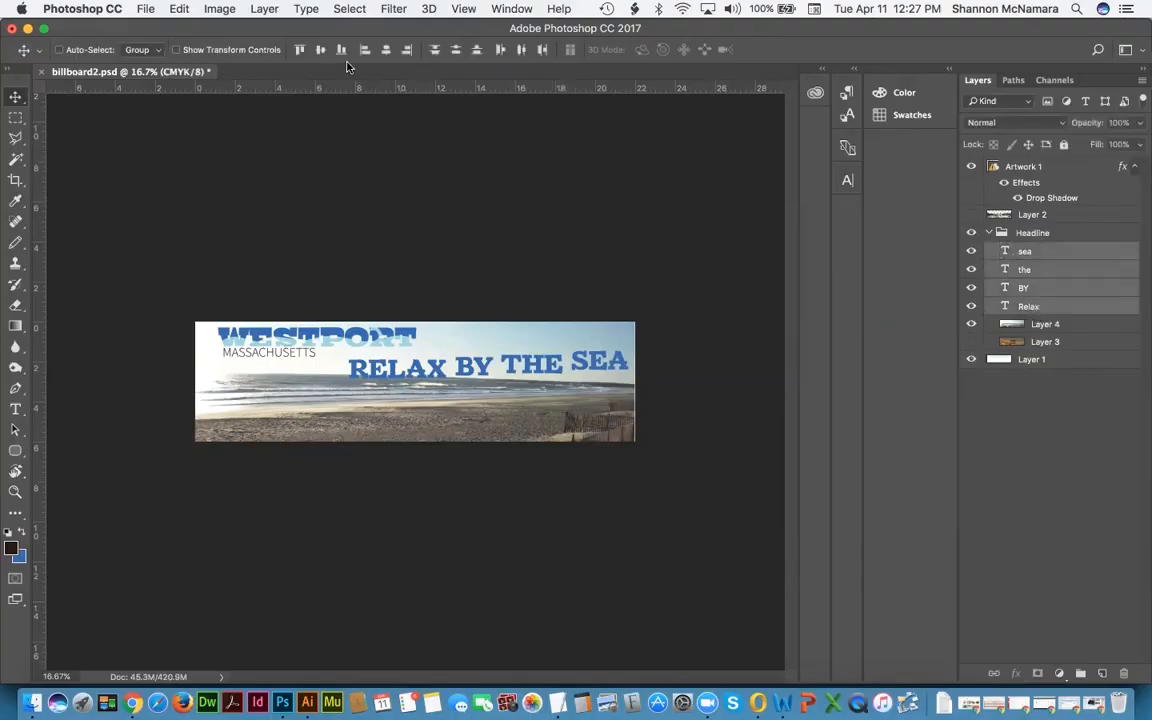
{"action": "left_click", "coordinate": [299, 52]}
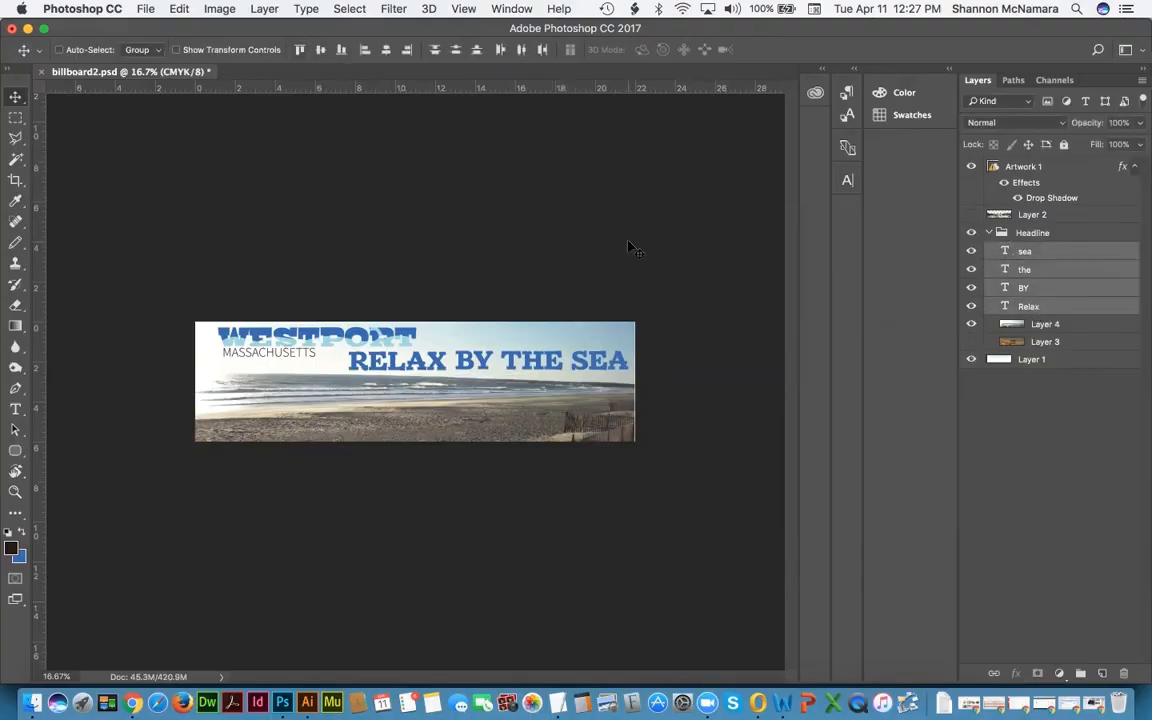
Step: Enlarge the Layer 4 beach photo very slightly with Free Transform
{"action": "left_click", "coordinate": [1045, 327]}
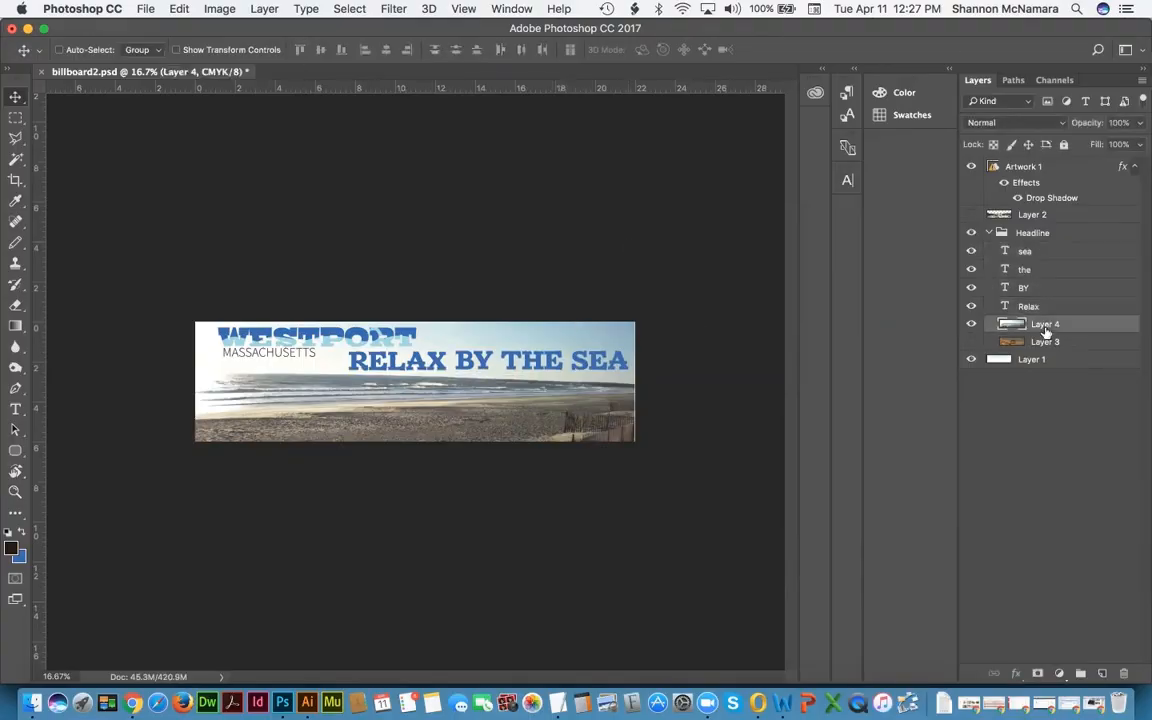
{"action": "key", "text": "super+t"}
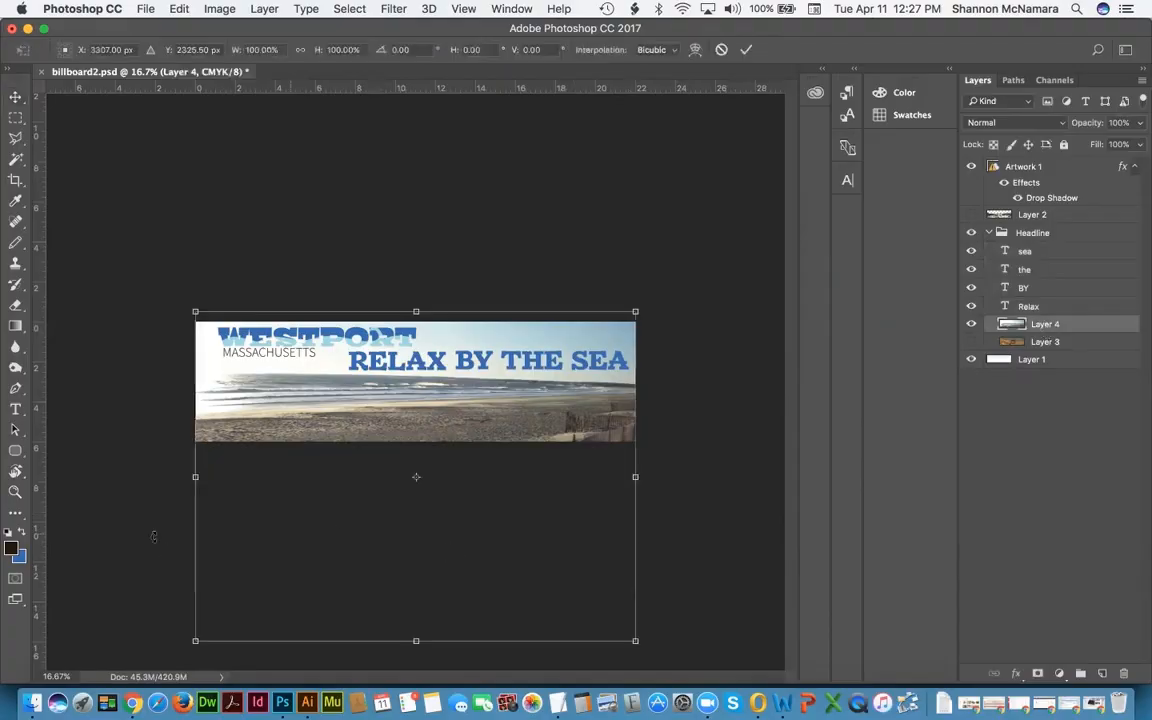
{"action": "left_click_drag", "start_coordinate": [193, 638], "coordinate": [191, 640]}
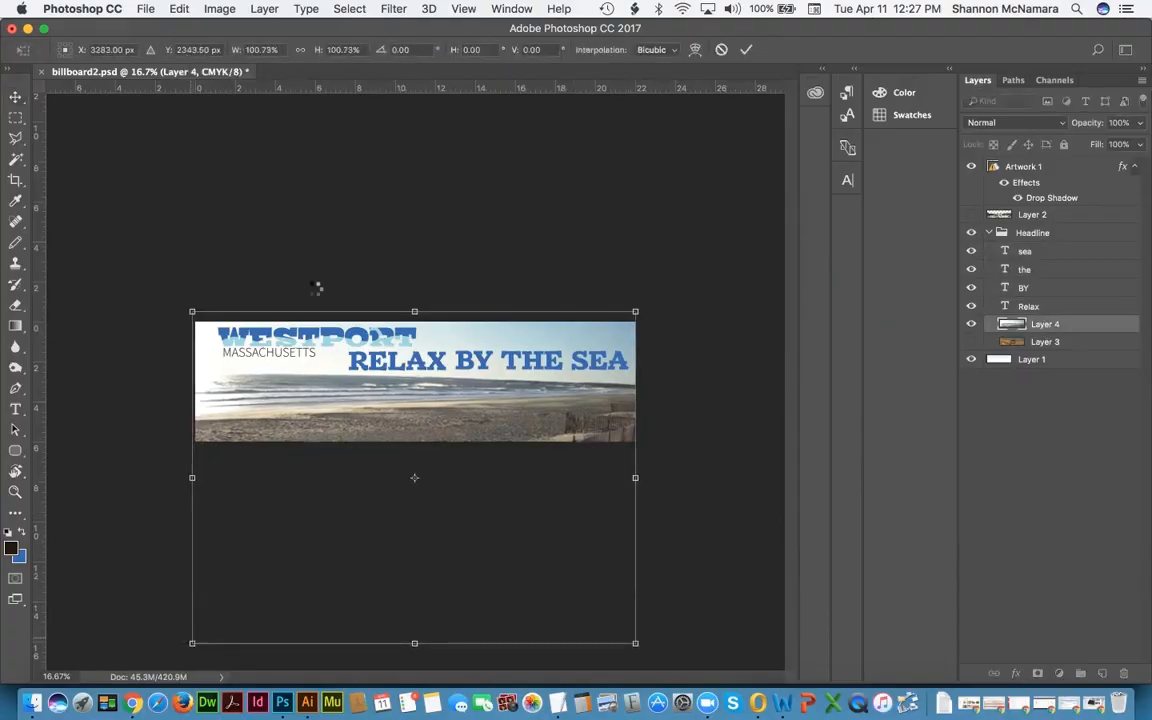
{"action": "key", "text": "Return"}
Step: Save the artwork as billboard3.psd and close the document
{"action": "key", "text": "super+s"}
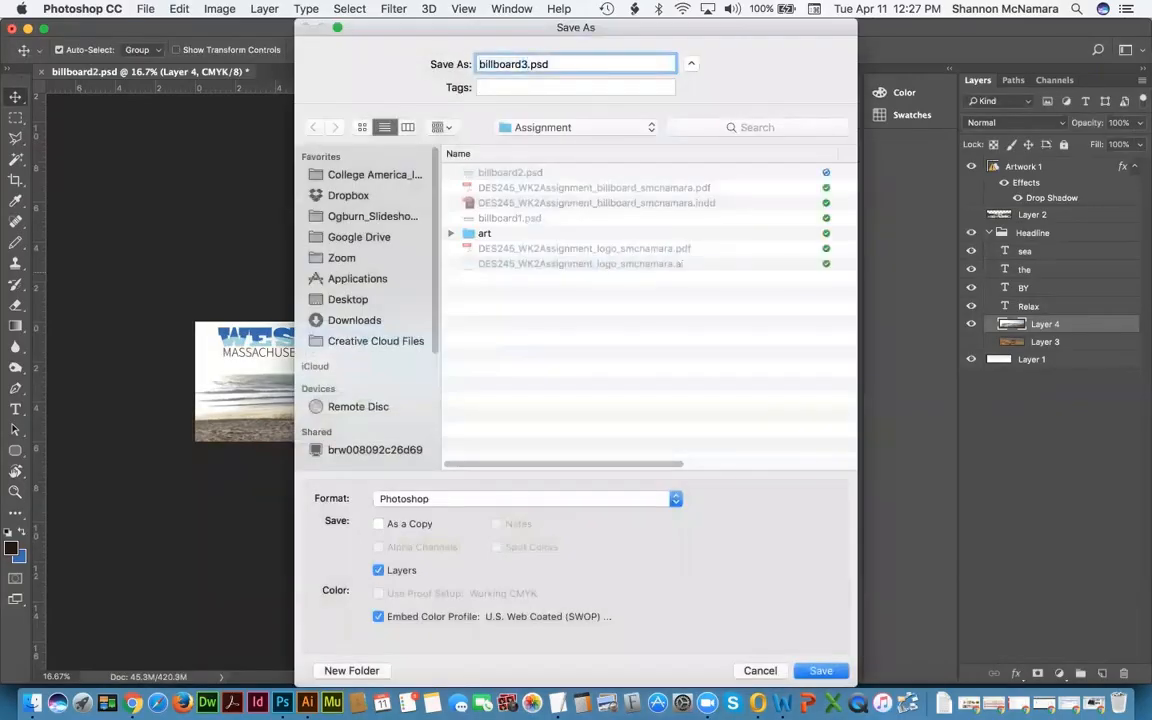
{"action": "key", "text": "Return"}
{"action": "key", "text": "Return"}
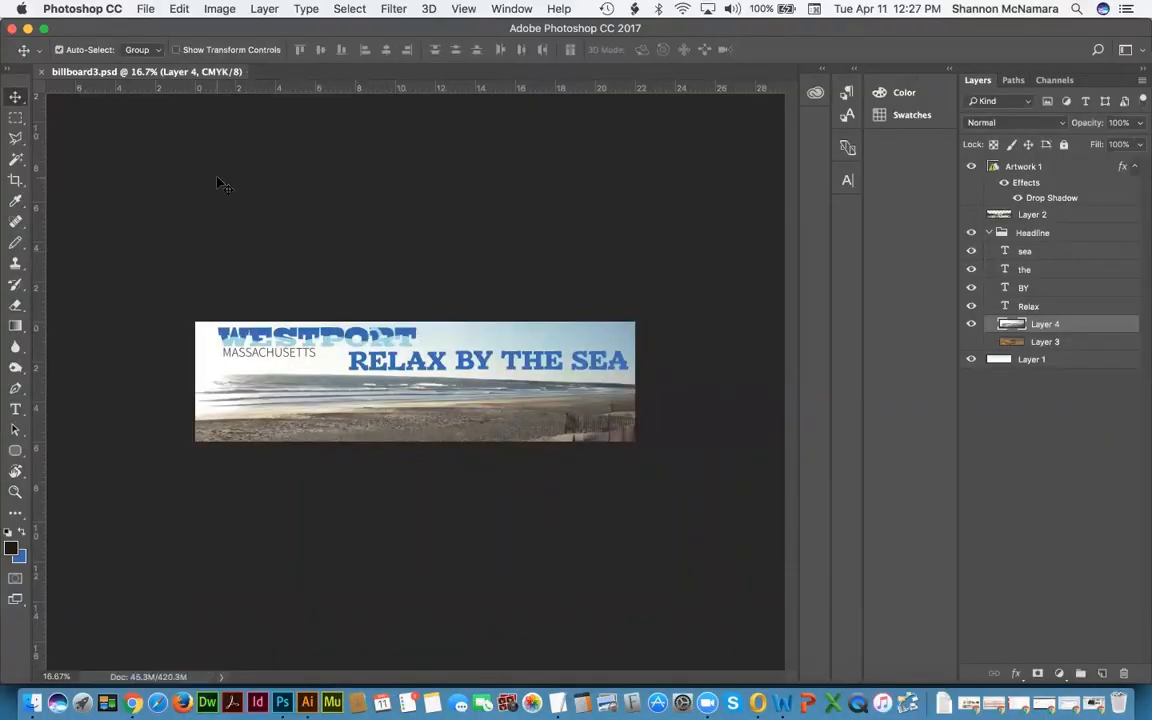
{"action": "key", "text": "super+w"}
Step: Reopen billboard2.psd from the Assignment folder in Finder
{"action": "left_click", "coordinate": [33, 703]}
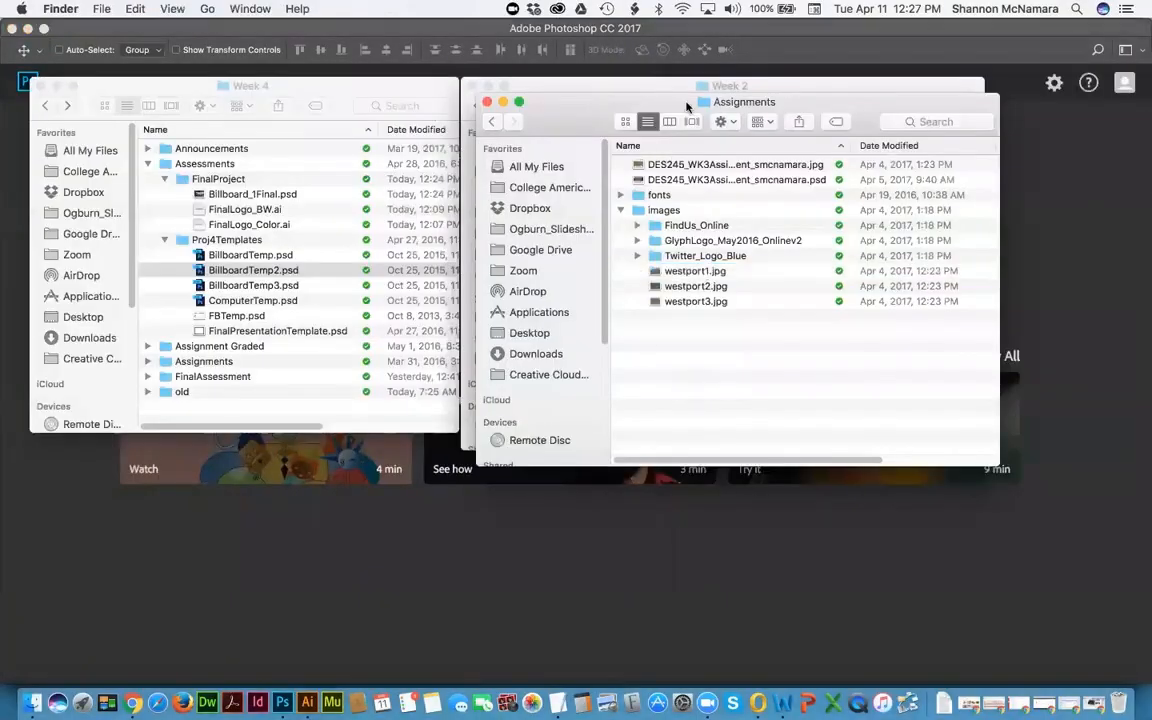
{"action": "key", "text": "super+w"}
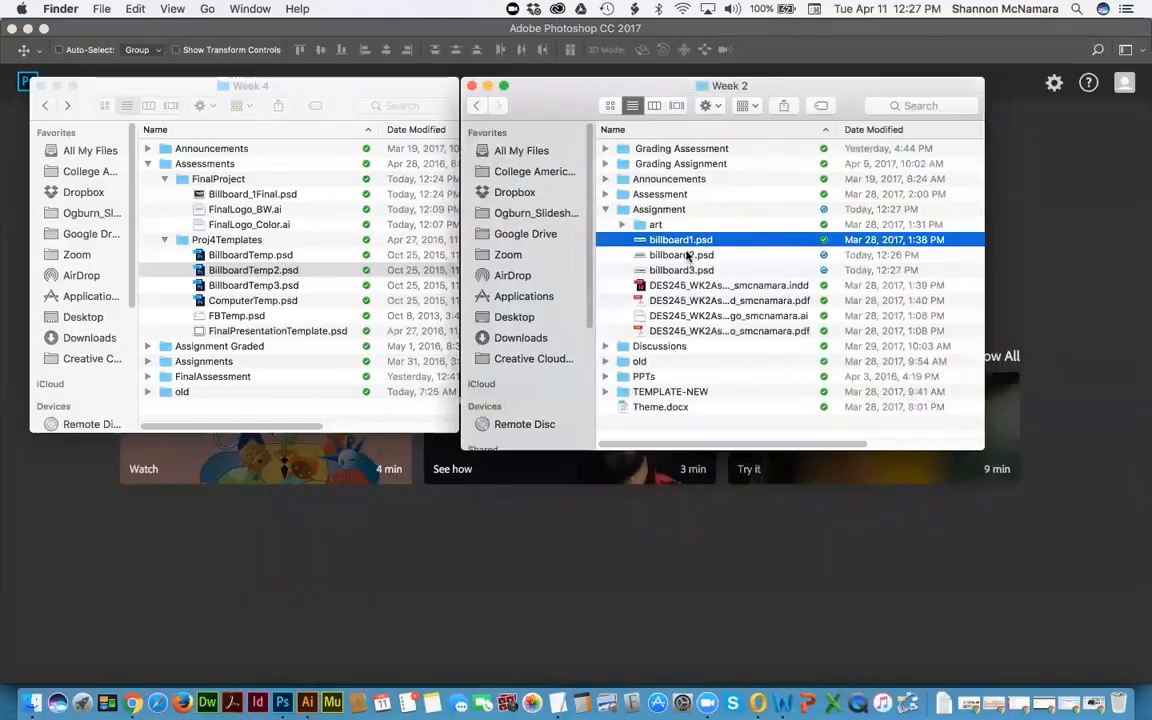
{"action": "left_click", "coordinate": [687, 256]}
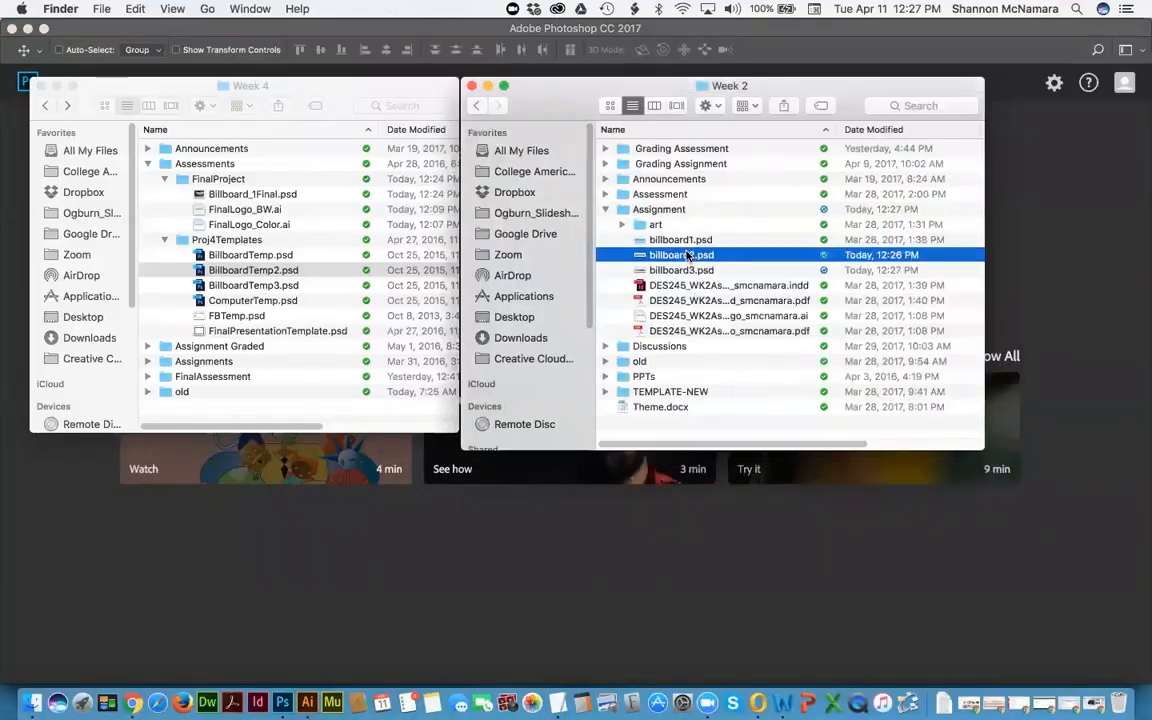
{"action": "double_click", "coordinate": [687, 256]}
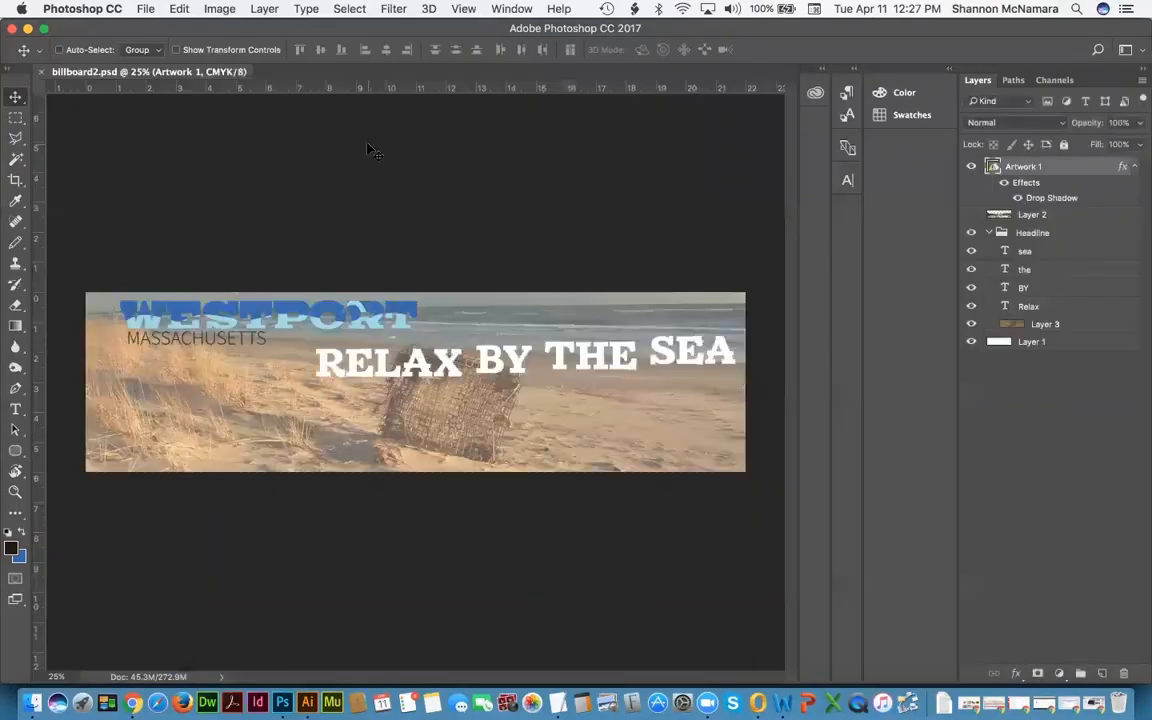
Step: Open the BillboardTemp2.psd template from the Proj4Templates folder
{"action": "left_click", "coordinate": [33, 703]}
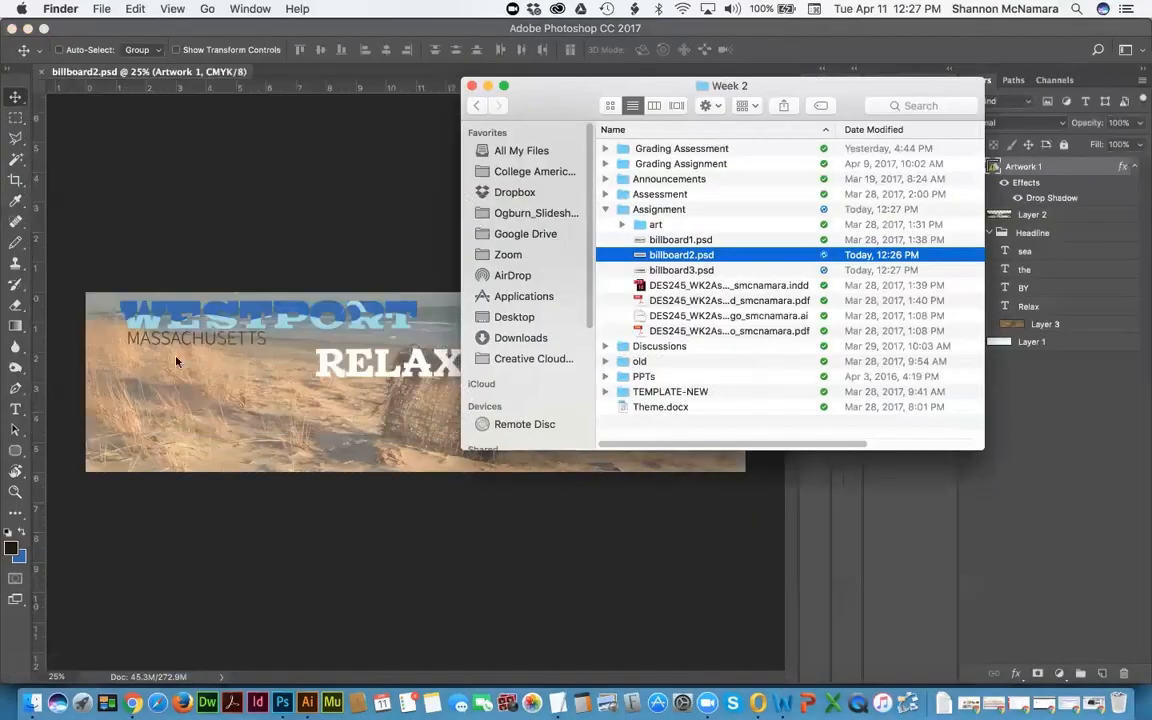
{"action": "key", "text": "super+Tab"}
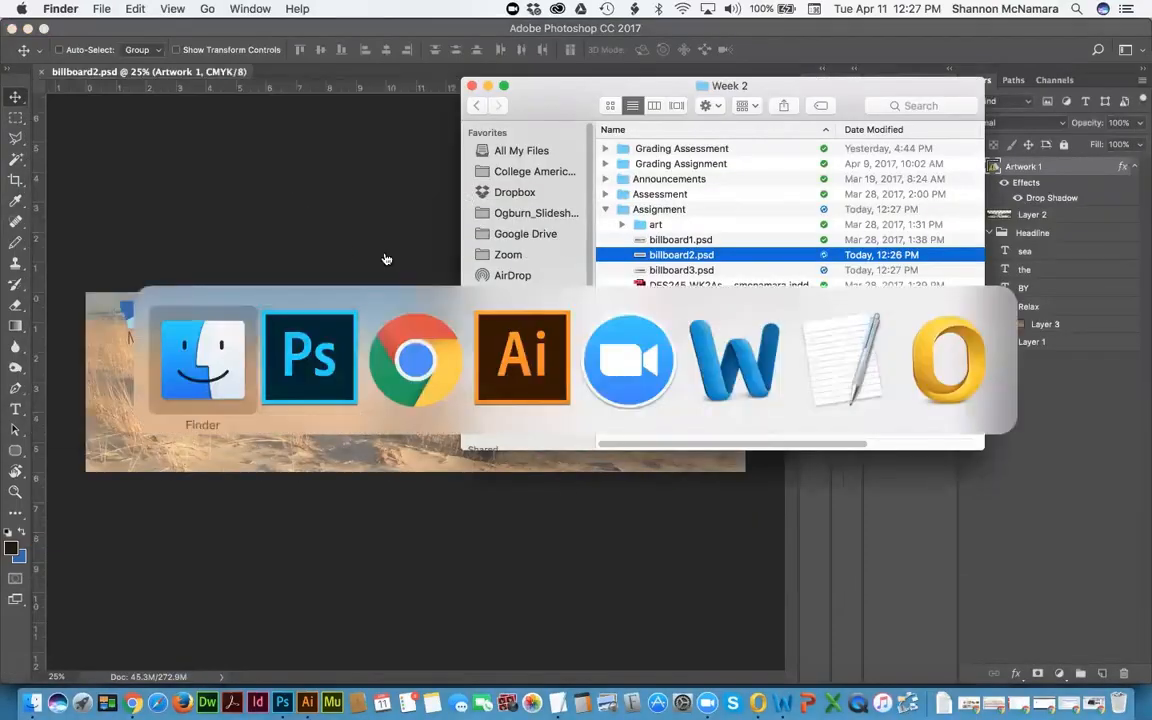
{"action": "left_click", "coordinate": [240, 272]}
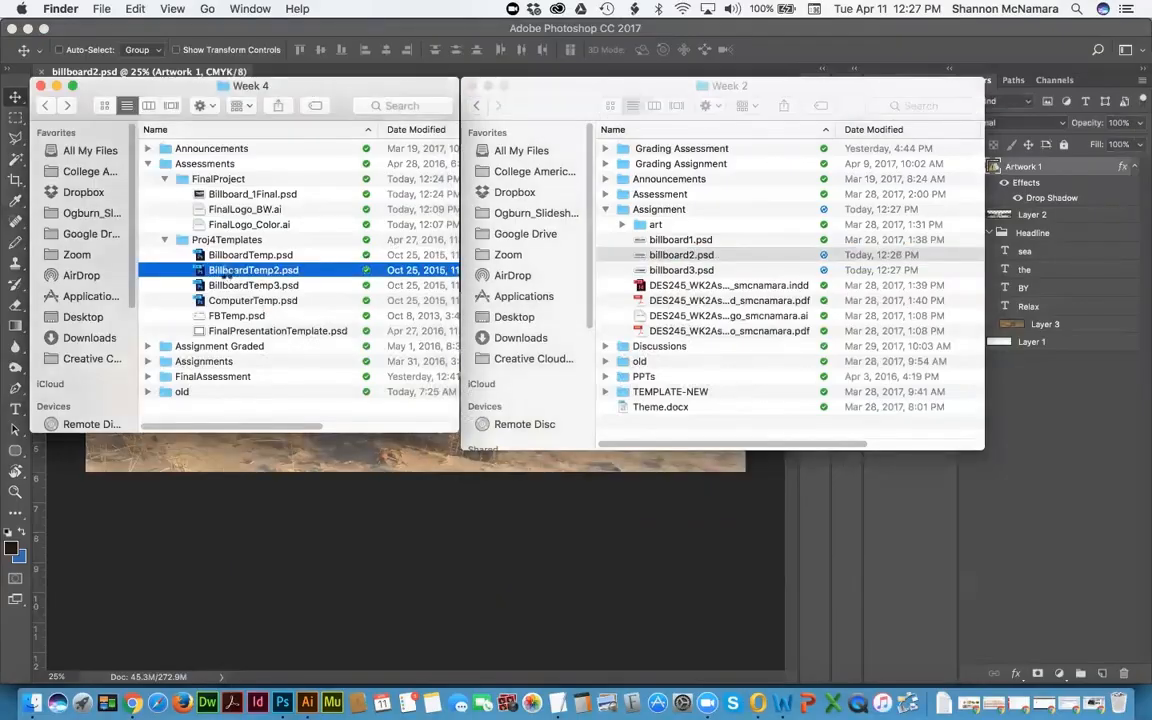
{"action": "double_click", "coordinate": [228, 271]}
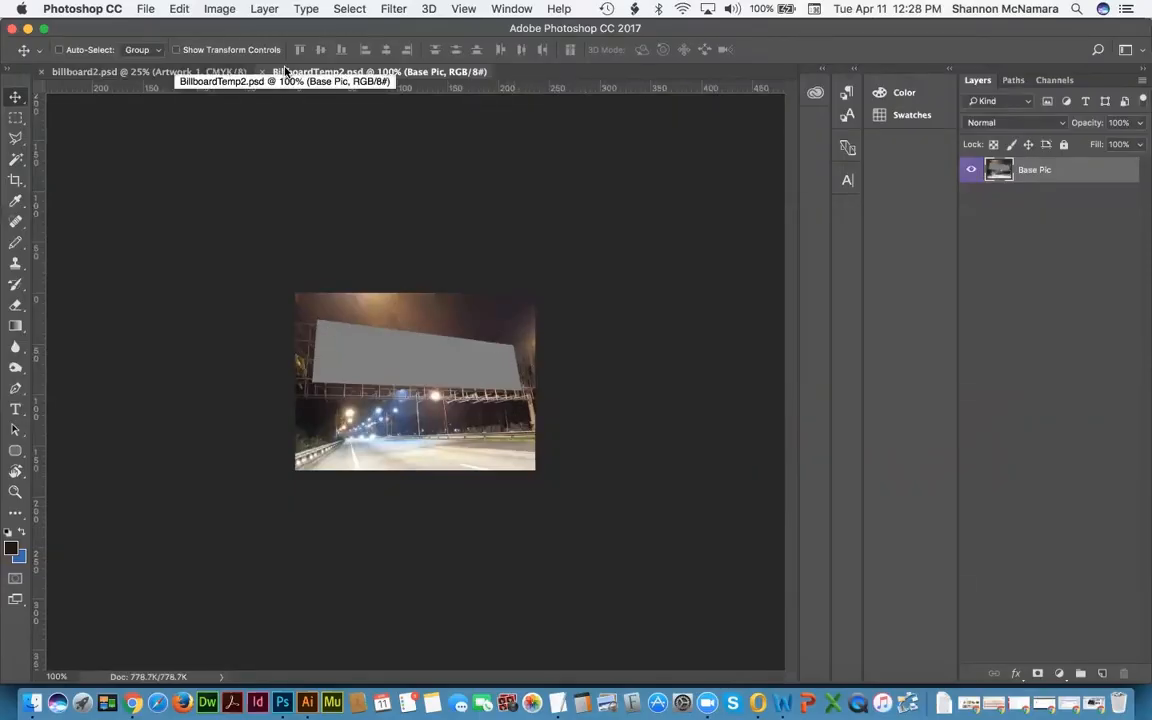
Step: In billboard2.psd, align the four headline word layers along their top edges
{"action": "left_click", "coordinate": [146, 72]}
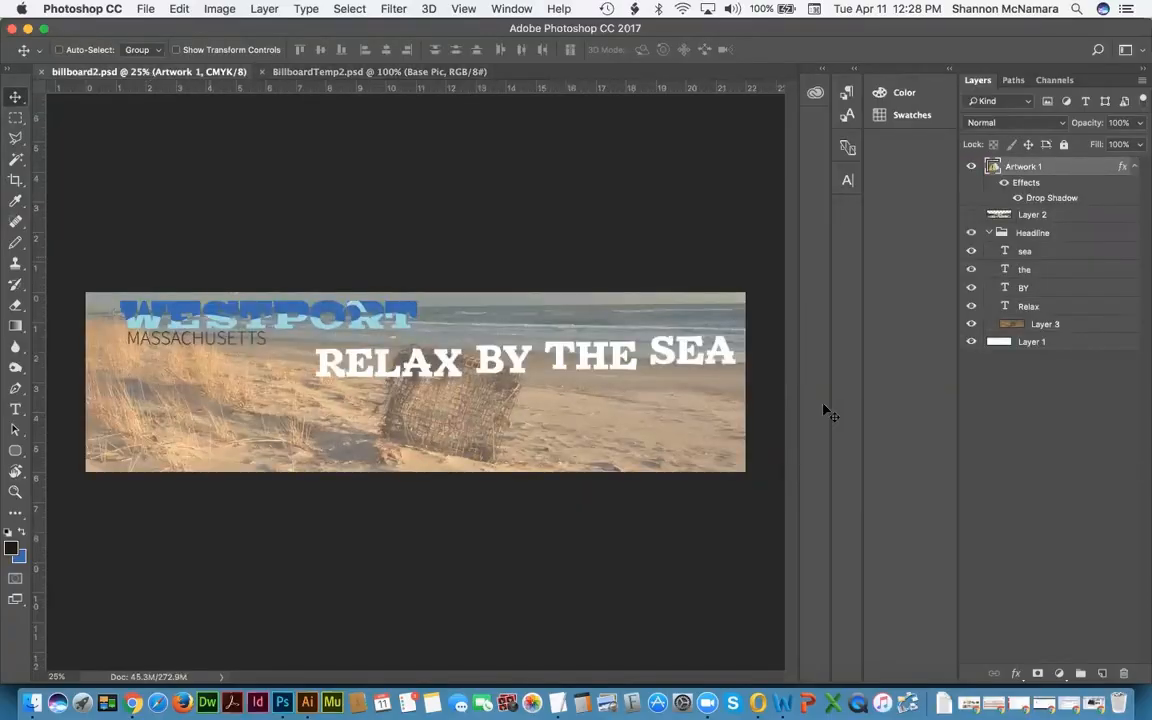
{"action": "left_click", "coordinate": [1030, 252]}
{"action": "left_click", "coordinate": [1030, 306], "text": "shift"}
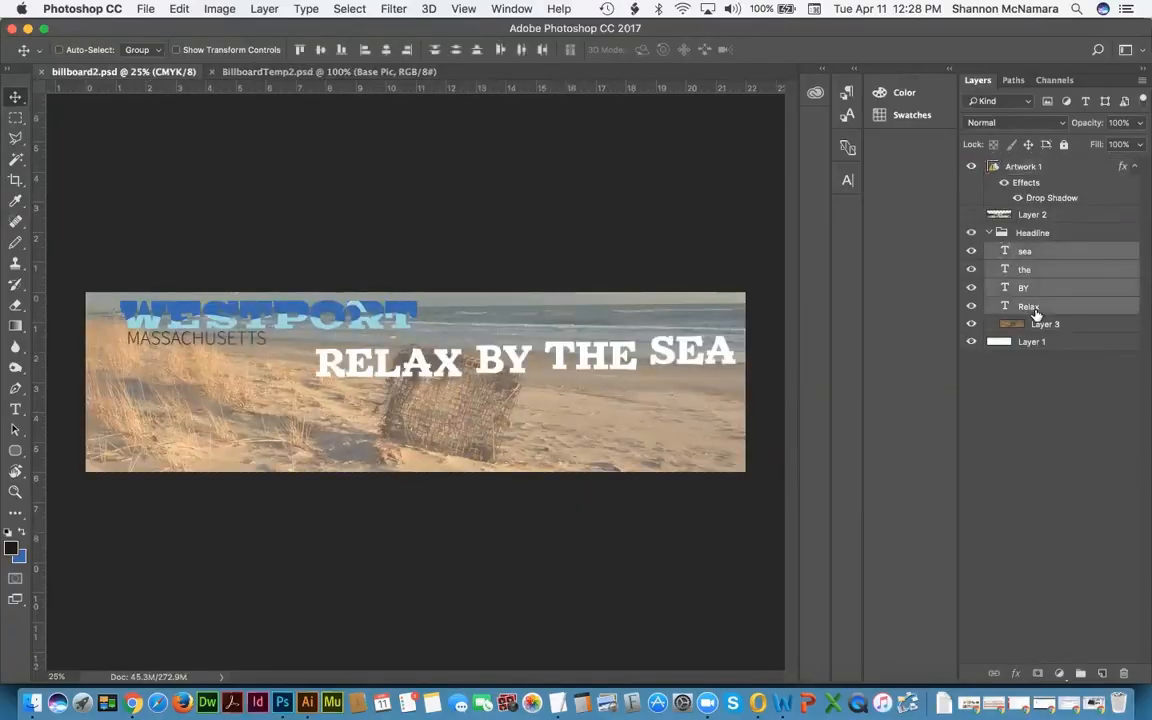
{"action": "left_click", "coordinate": [298, 50]}
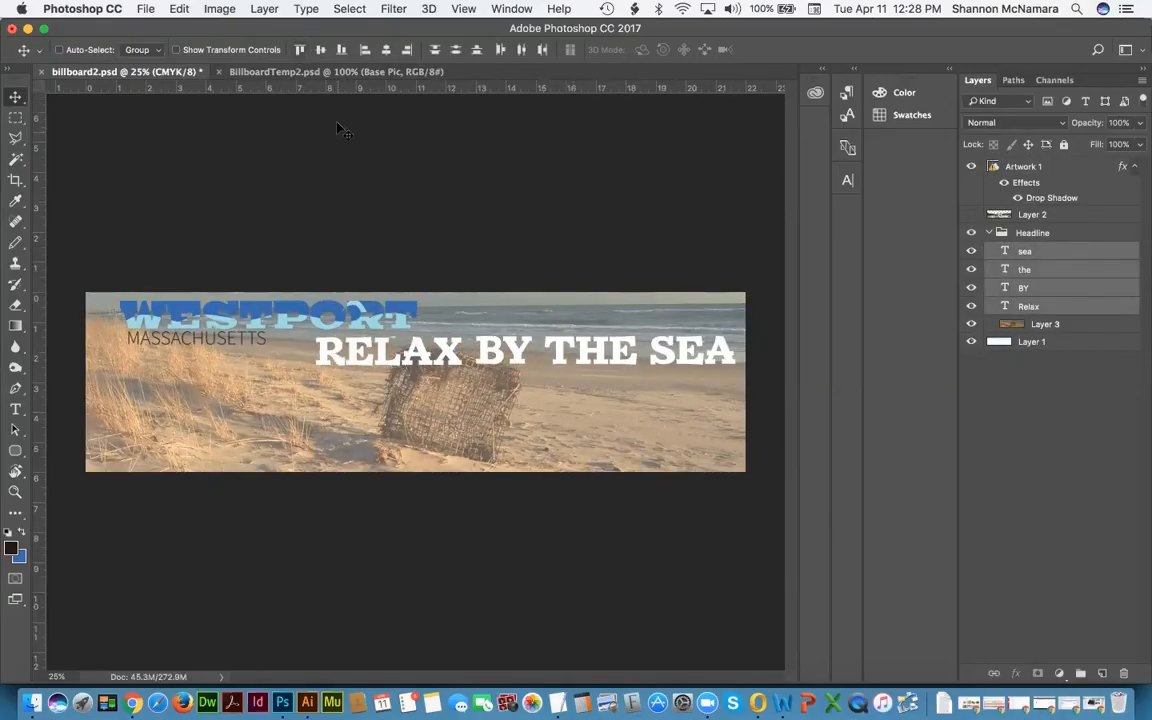
Step: Select the whole canvas, Copy Merged, and switch to BillboardTemp2.psd
{"action": "left_click", "coordinate": [350, 9]}
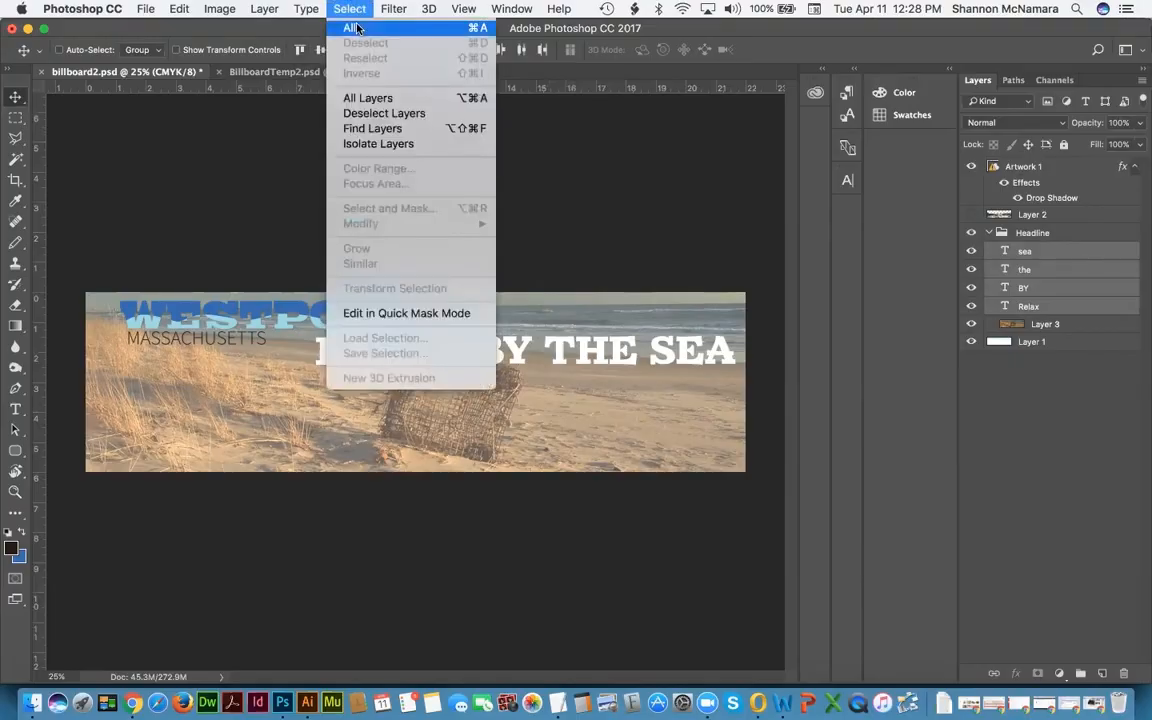
{"action": "left_click", "coordinate": [350, 28]}
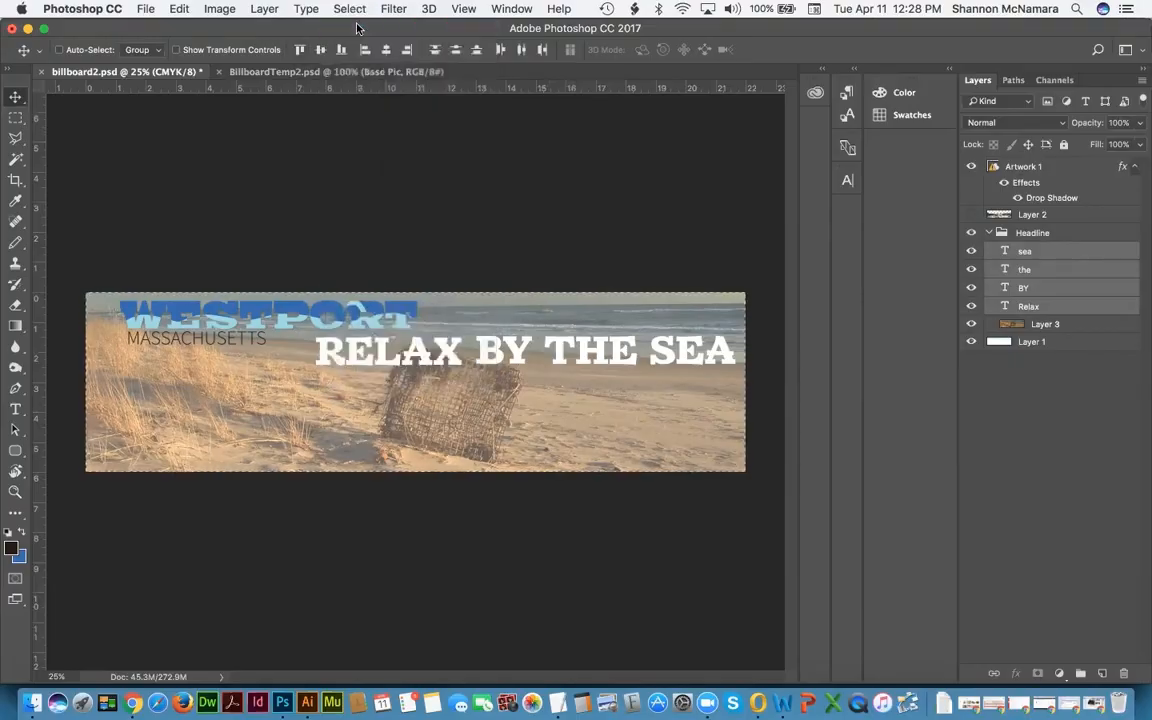
{"action": "left_click", "coordinate": [181, 9]}
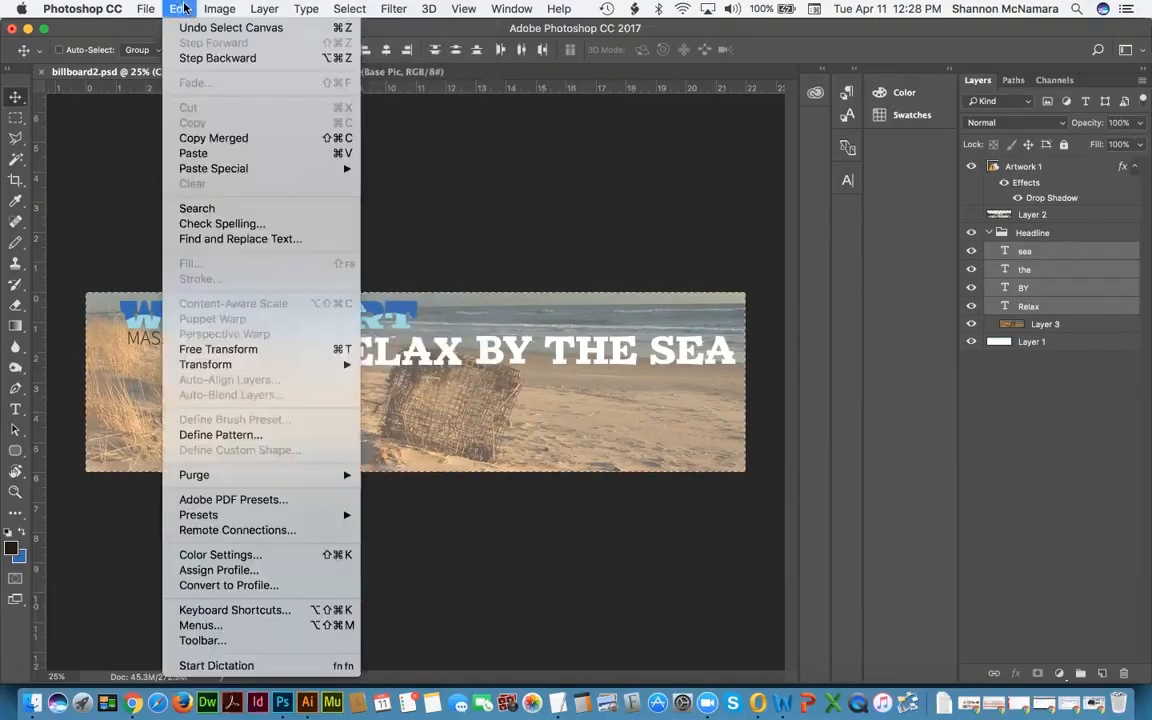
{"action": "left_click", "coordinate": [200, 138]}
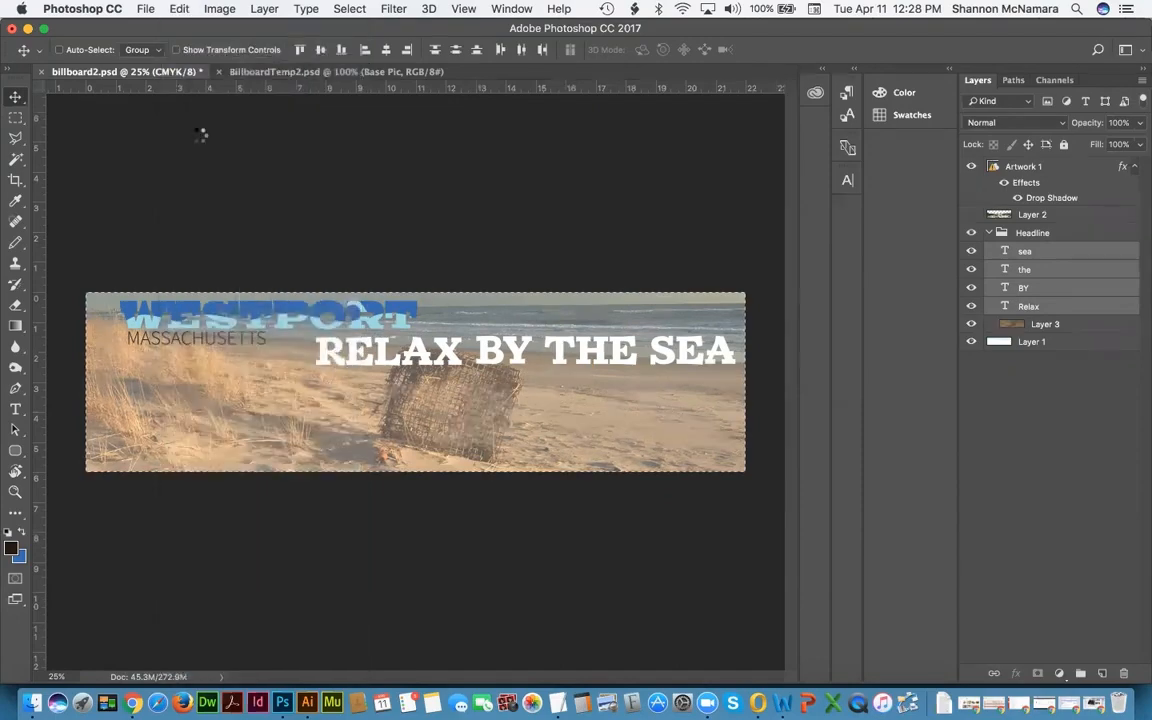
{"action": "left_click", "coordinate": [300, 71]}
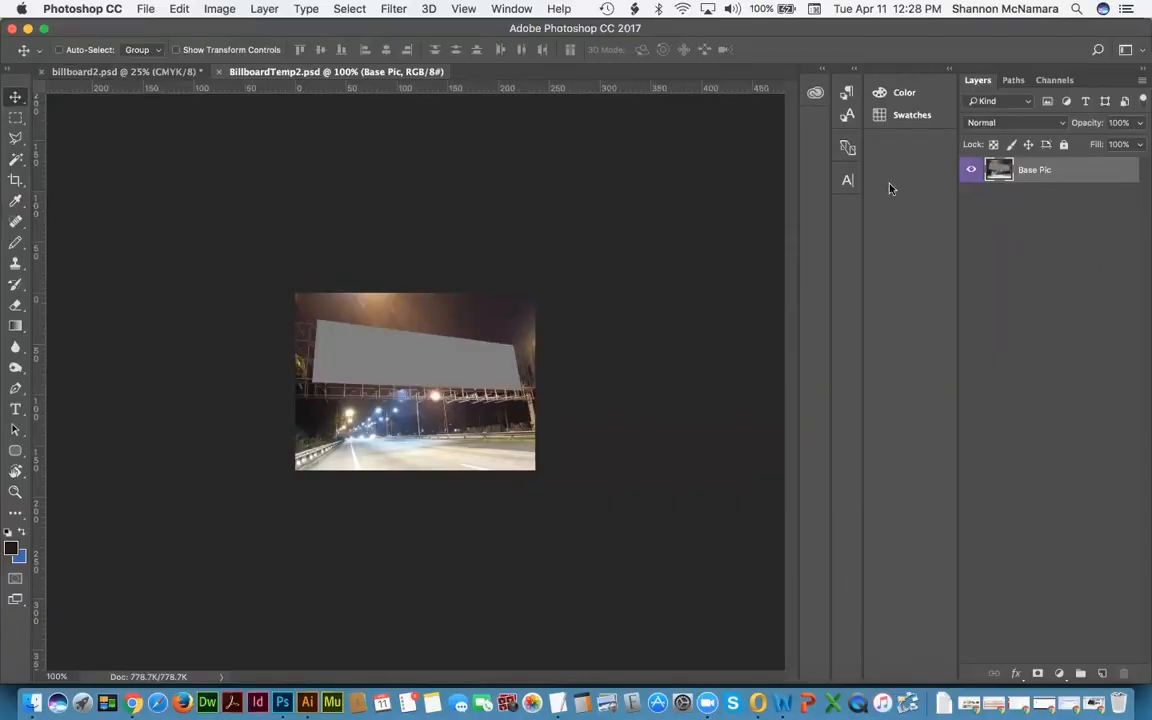
Step: Paste the merged beach artwork into BillboardTemp2 and rename the new layer billboard2
{"action": "key", "text": "super+v"}
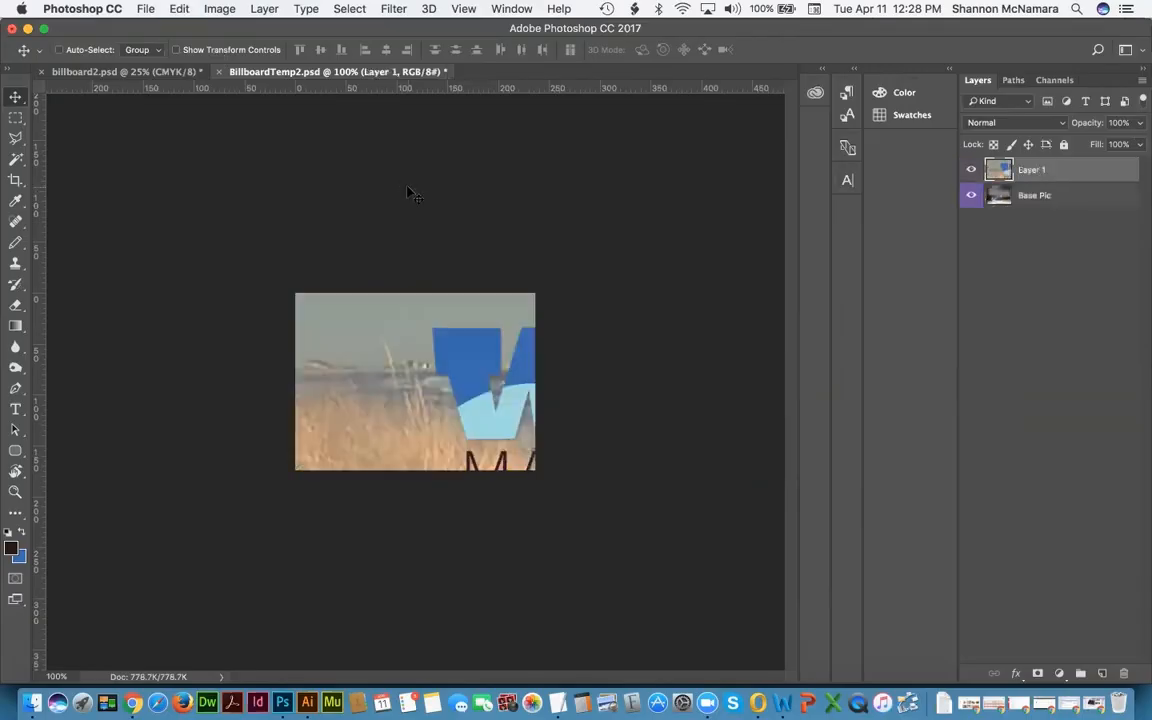
{"action": "double_click", "coordinate": [1032, 170]}
{"action": "type", "text": "billboard2"}
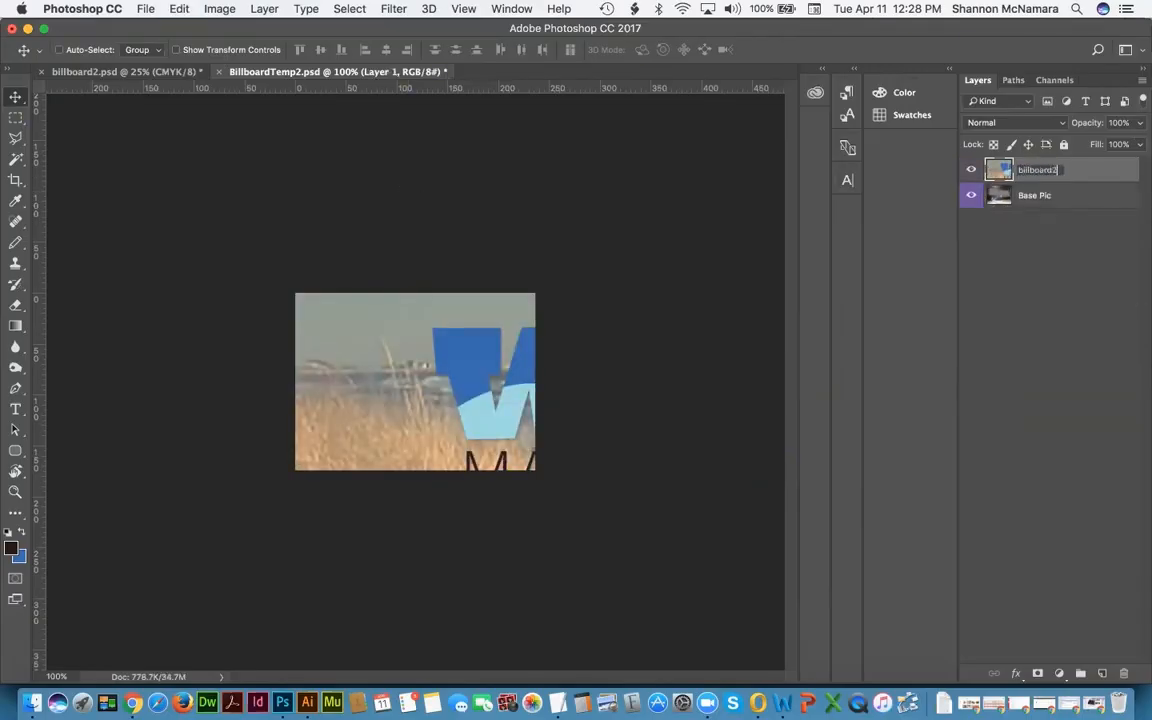
{"action": "key", "text": "Return"}
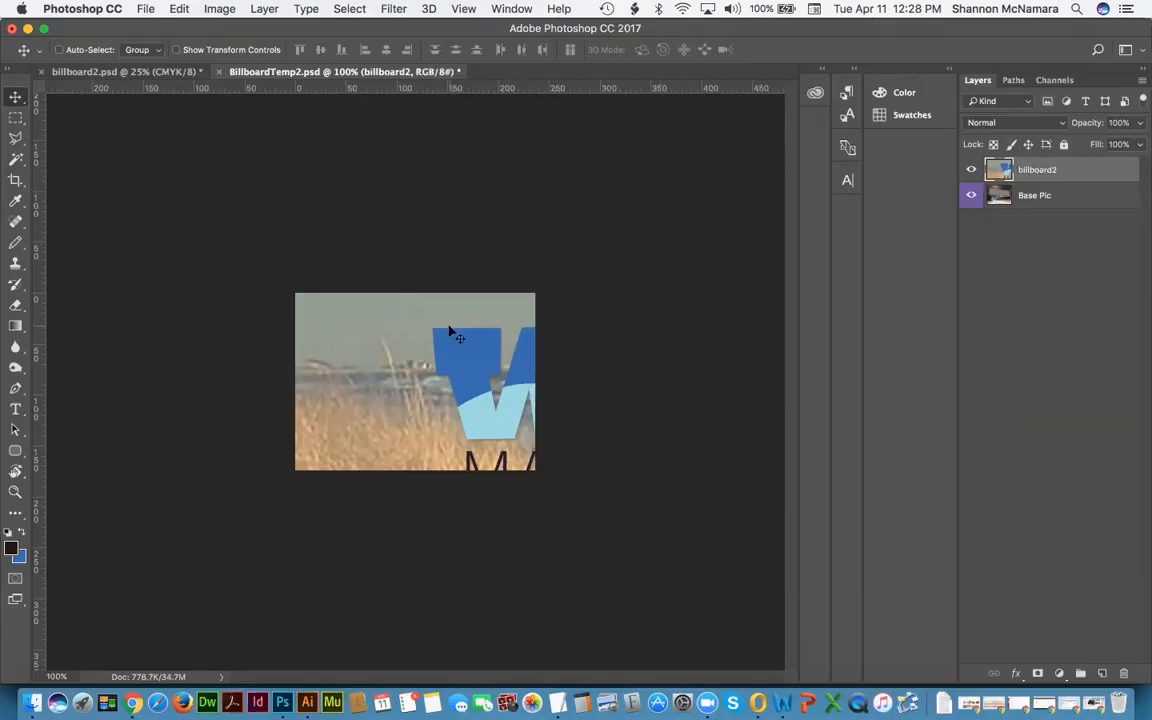
{"action": "left_click", "coordinate": [176, 9]}
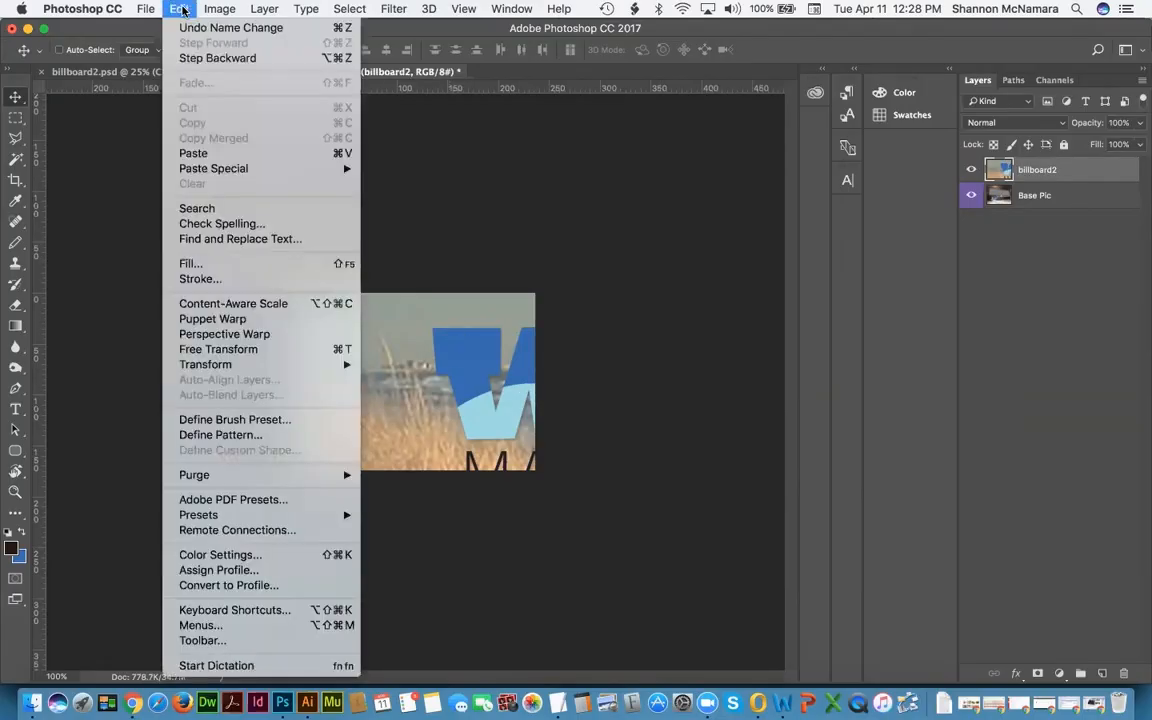
{"action": "mouse_move", "coordinate": [195, 364]}
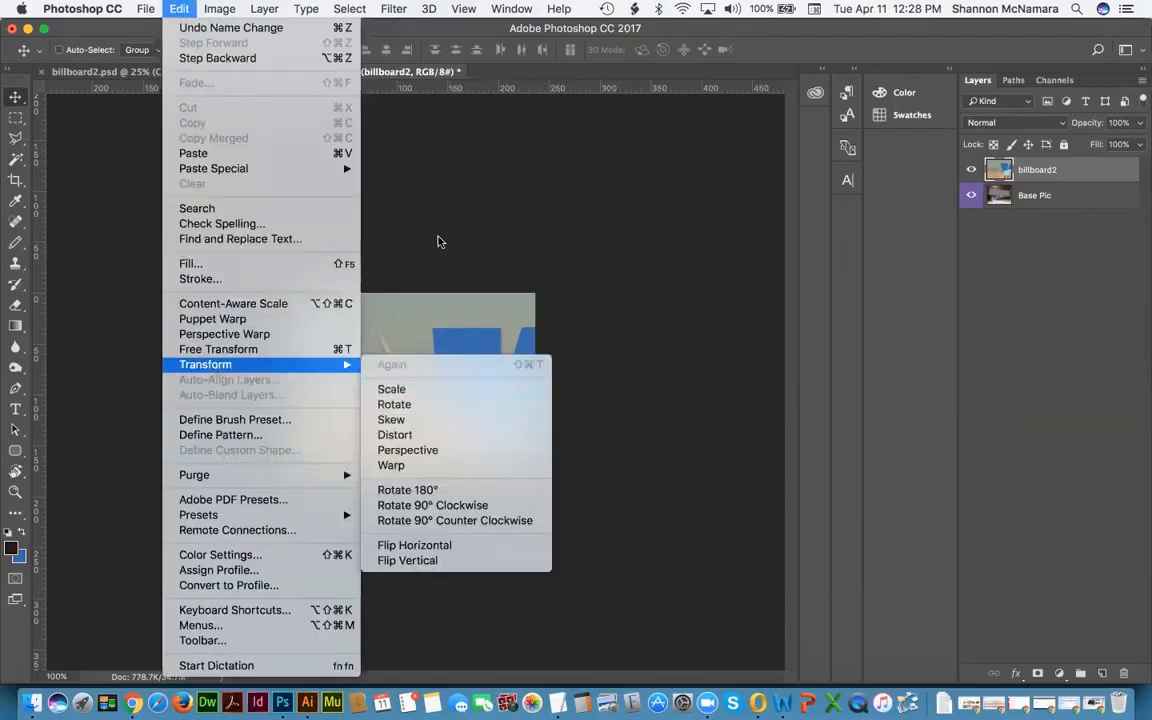
{"action": "left_click", "coordinate": [468, 216]}
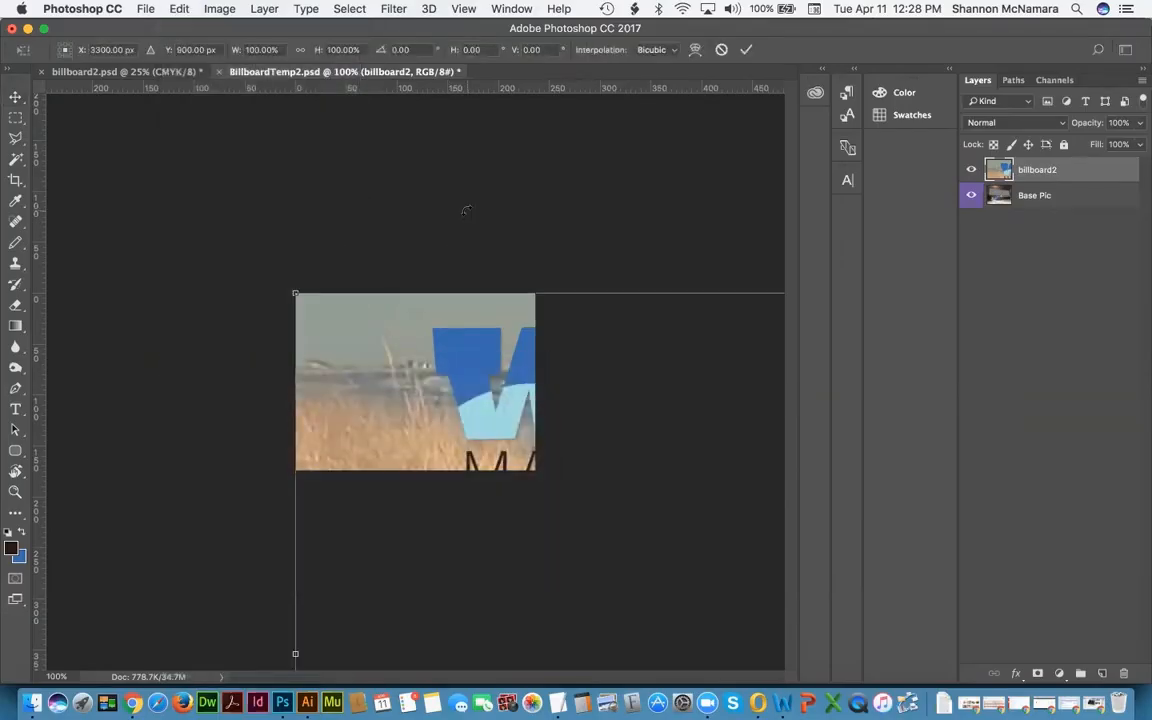
Step: With proportional scaling on, shrink the pasted artwork down toward the billboard panel size
{"action": "left_click", "coordinate": [300, 51]}
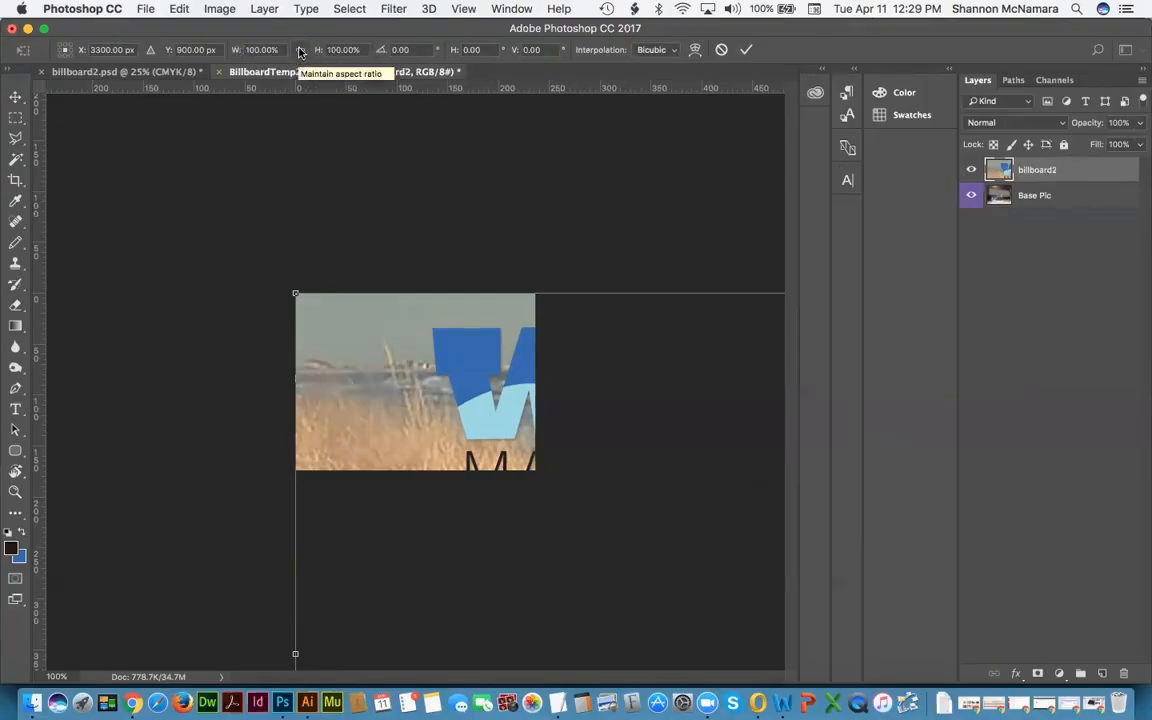
{"action": "left_click", "coordinate": [300, 51]}
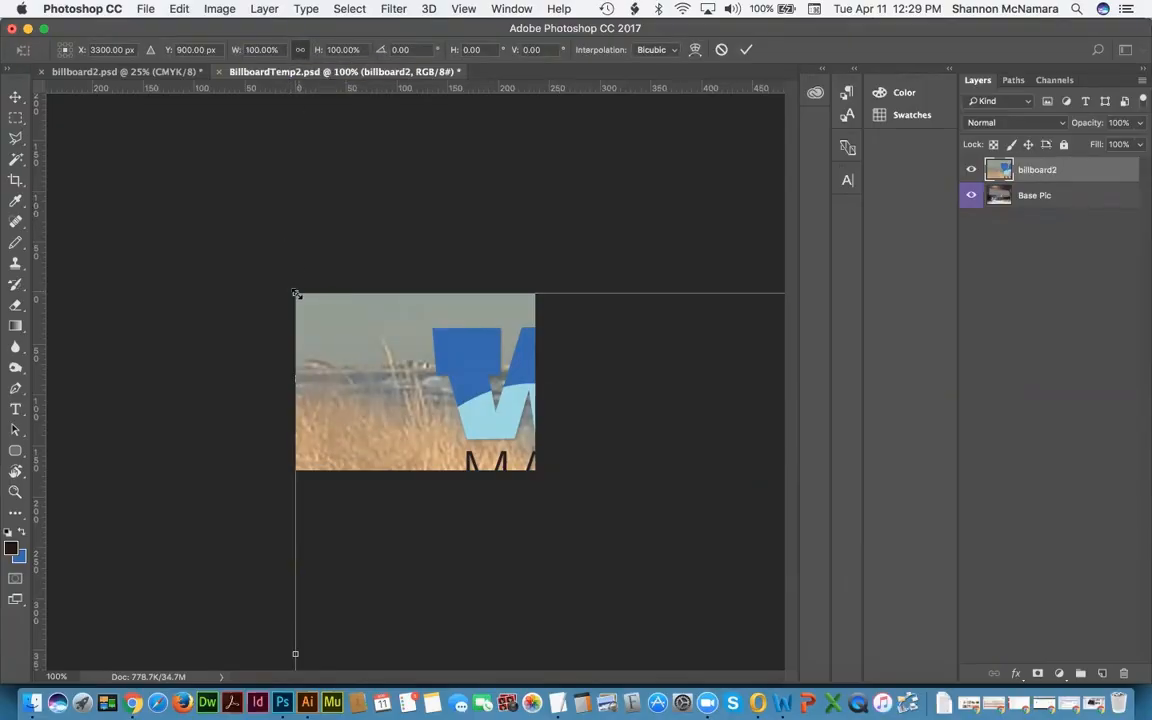
{"action": "left_click_drag", "start_coordinate": [434, 364], "coordinate": [123, 203]}
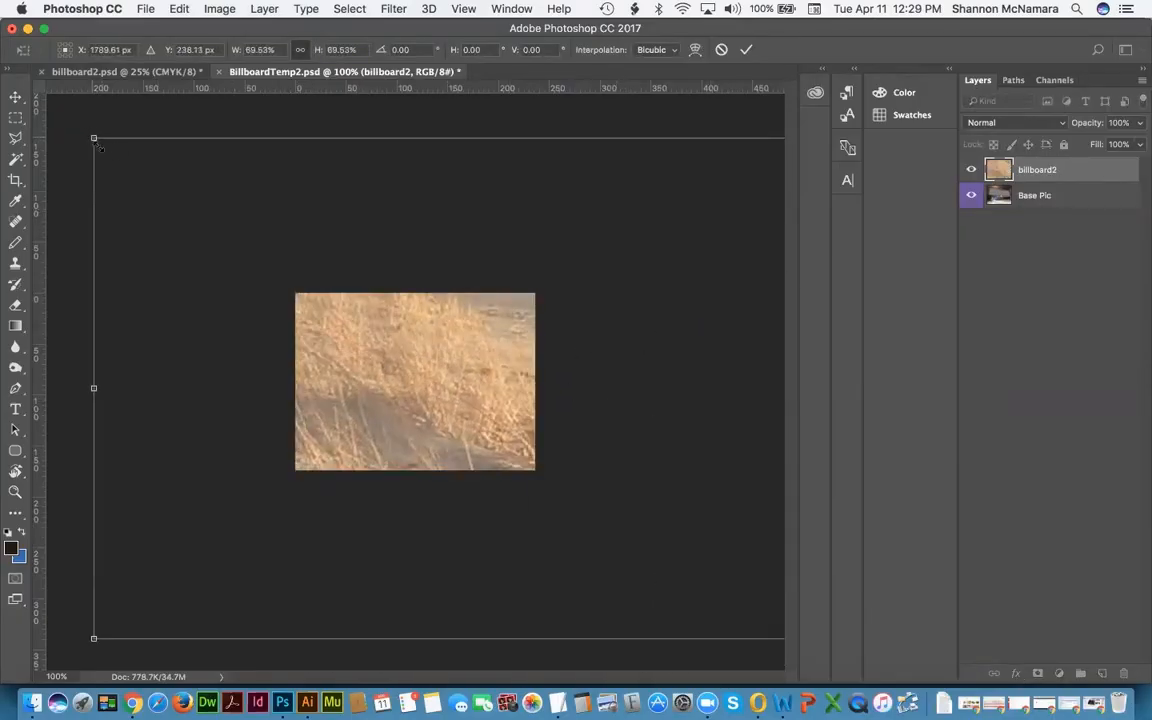
{"action": "left_click_drag", "start_coordinate": [100, 147], "coordinate": [650, 360]}
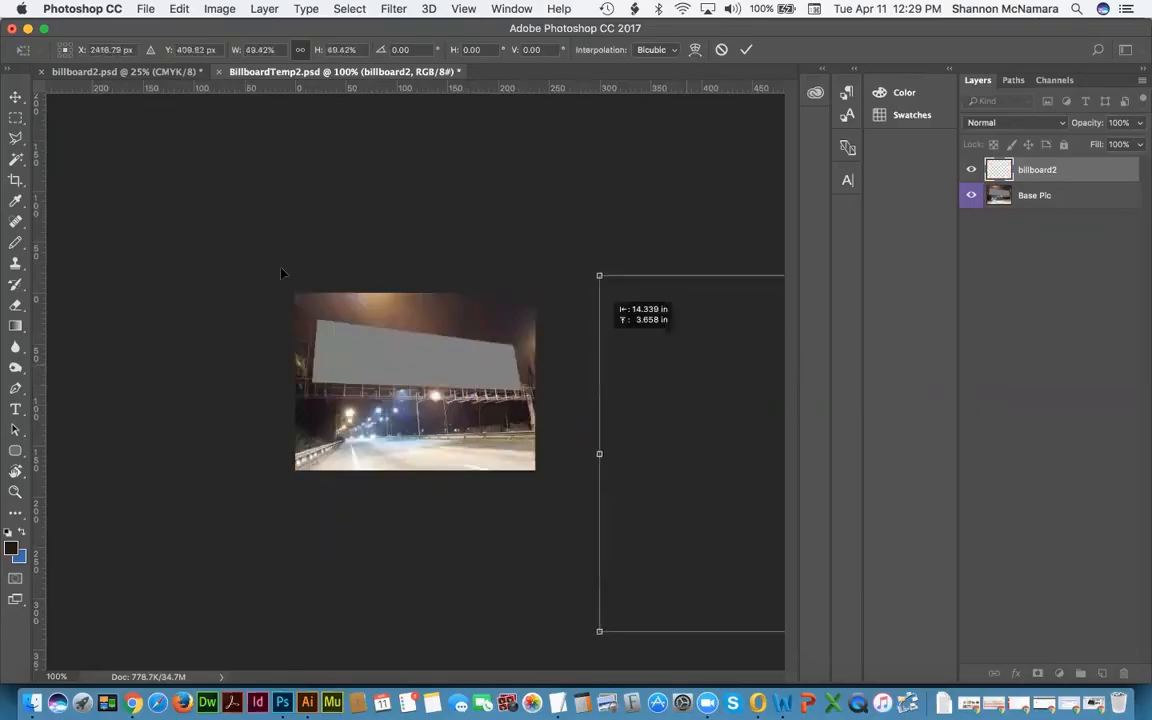
{"action": "left_click_drag", "start_coordinate": [282, 272], "coordinate": [198, 216]}
{"action": "left_click_drag", "start_coordinate": [154, 154], "coordinate": [706, 418]}
{"action": "left_click_drag", "start_coordinate": [728, 373], "coordinate": [625, 368]}
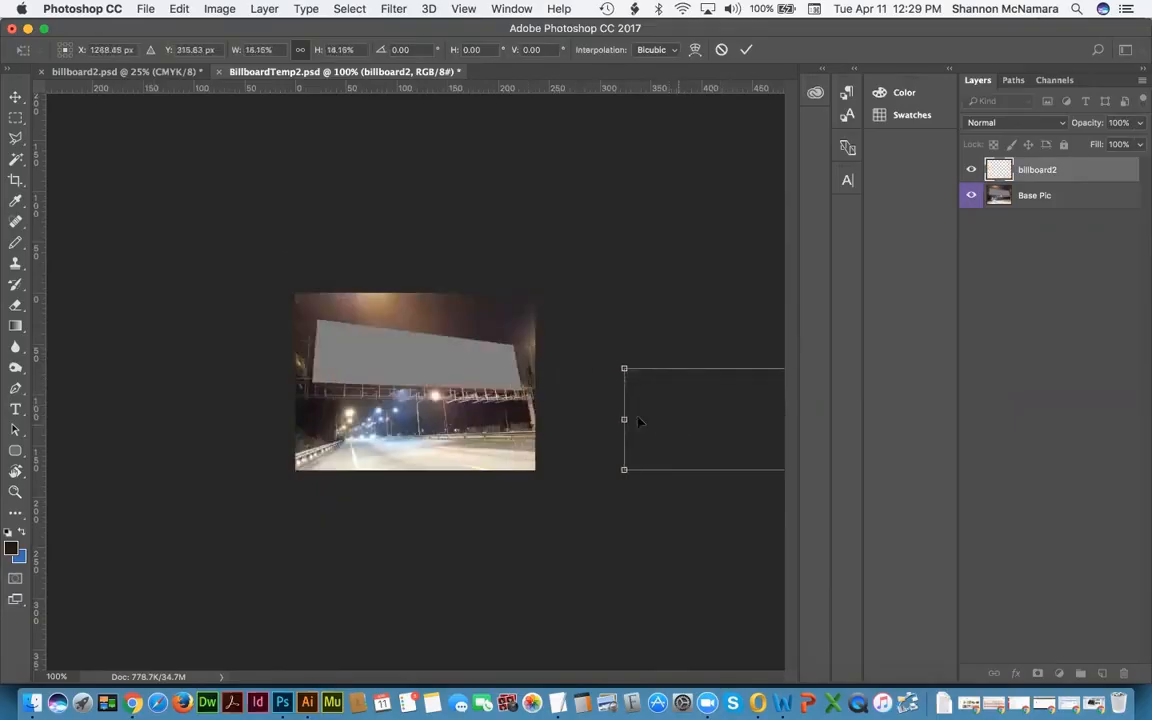
{"action": "left_click_drag", "start_coordinate": [653, 421], "coordinate": [370, 378]}
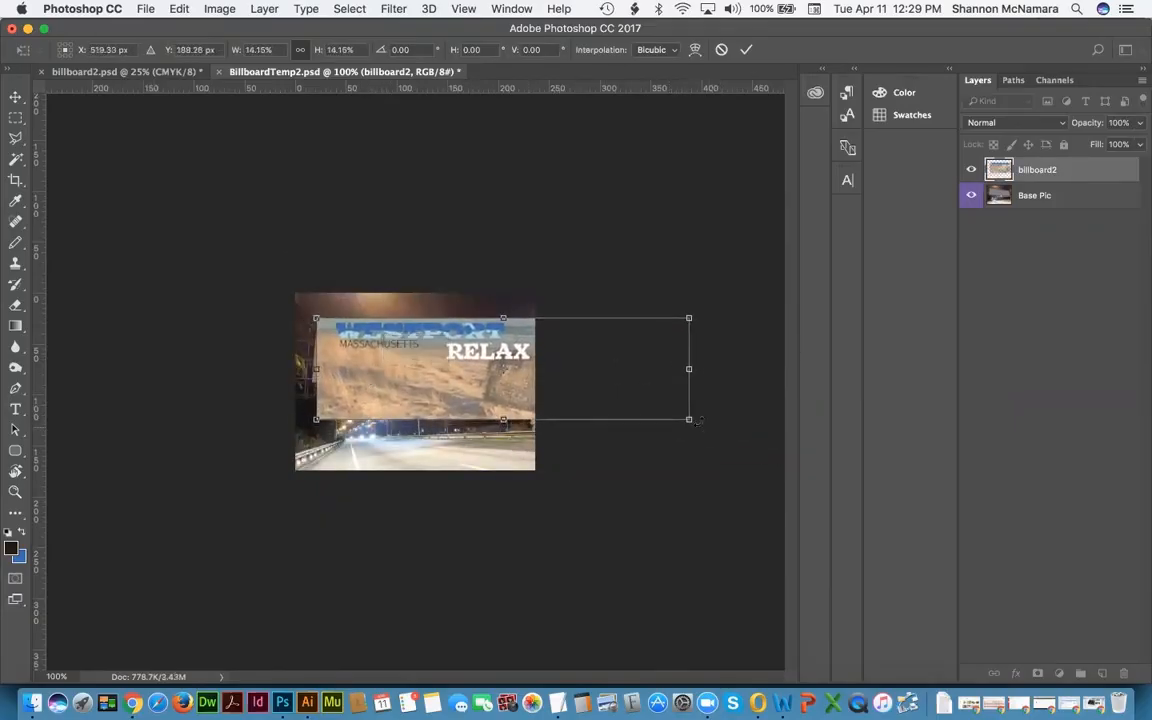
{"action": "left_click_drag", "start_coordinate": [688, 418], "coordinate": [584, 390]}
{"action": "left_click_drag", "start_coordinate": [575, 390], "coordinate": [564, 384]}
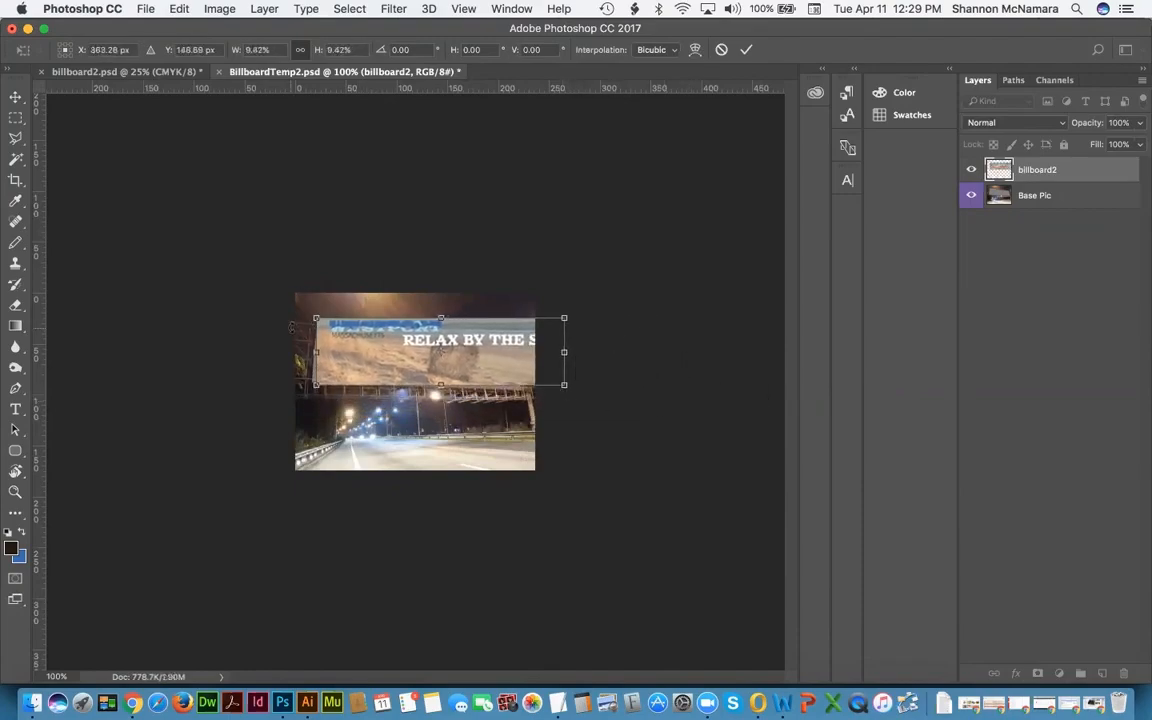
Step: Add a guide at the billboard's bottom edge, fit the artwork to it, and commit at about 9%
{"action": "key", "text": "super+0"}
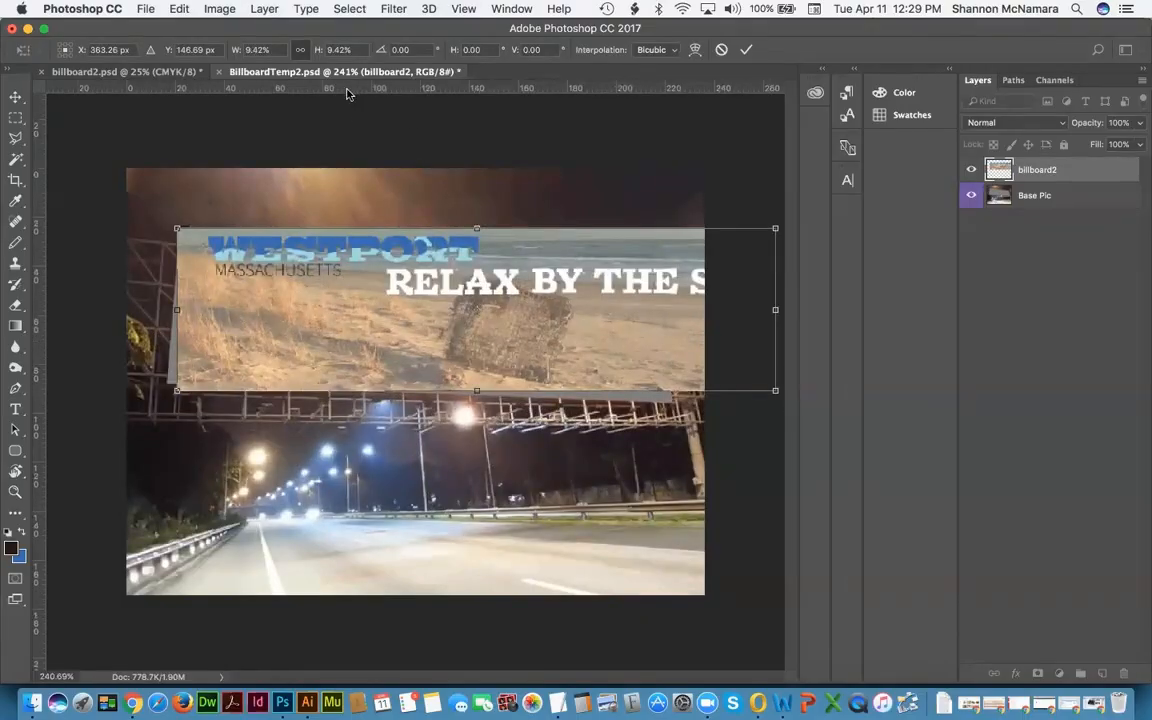
{"action": "left_click_drag", "start_coordinate": [347, 87], "coordinate": [187, 383]}
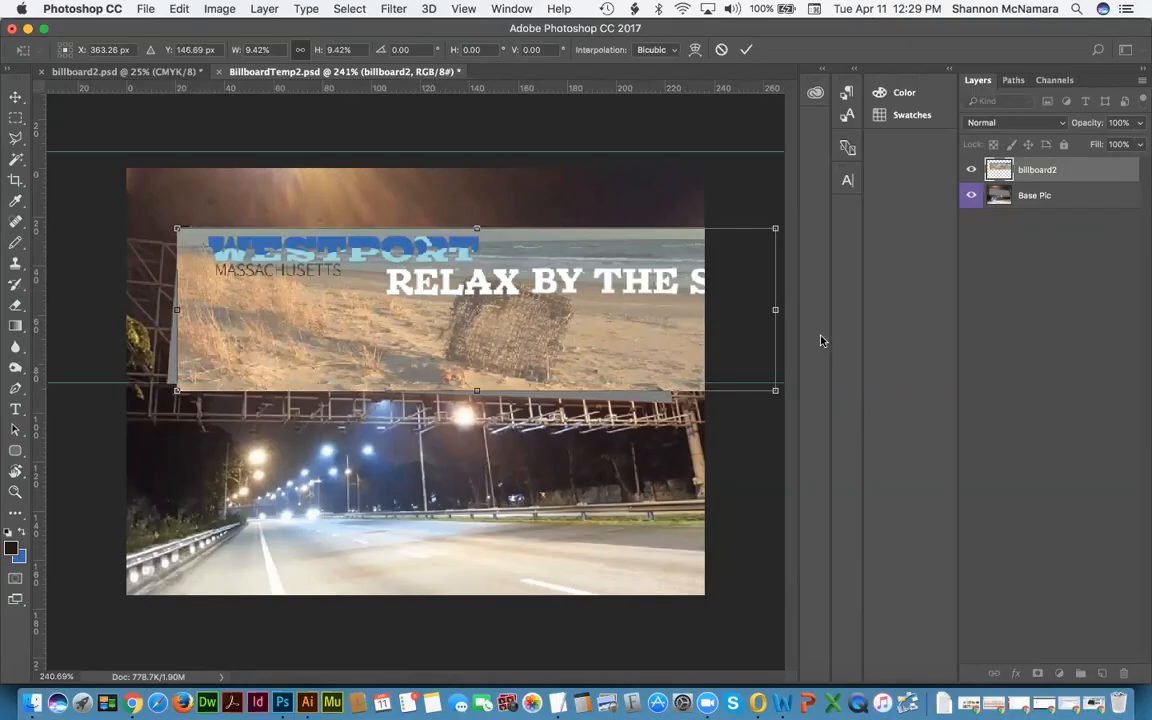
{"action": "left_click_drag", "start_coordinate": [775, 390], "coordinate": [749, 384]}
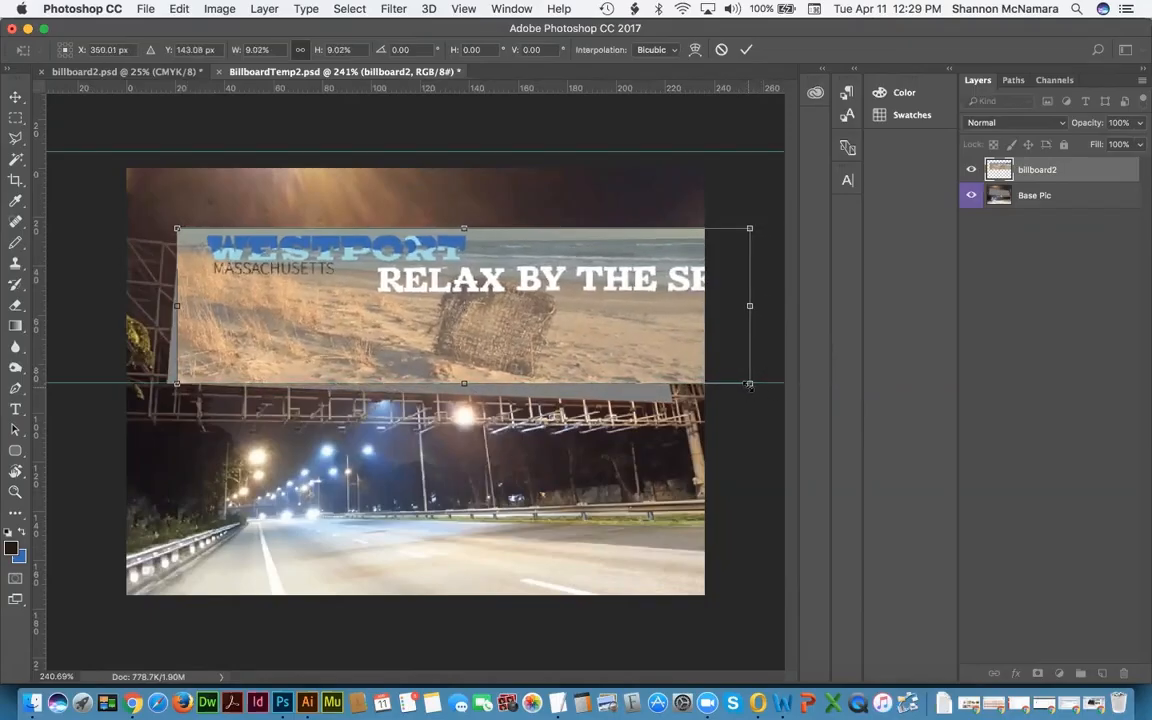
{"action": "key", "text": "Return"}
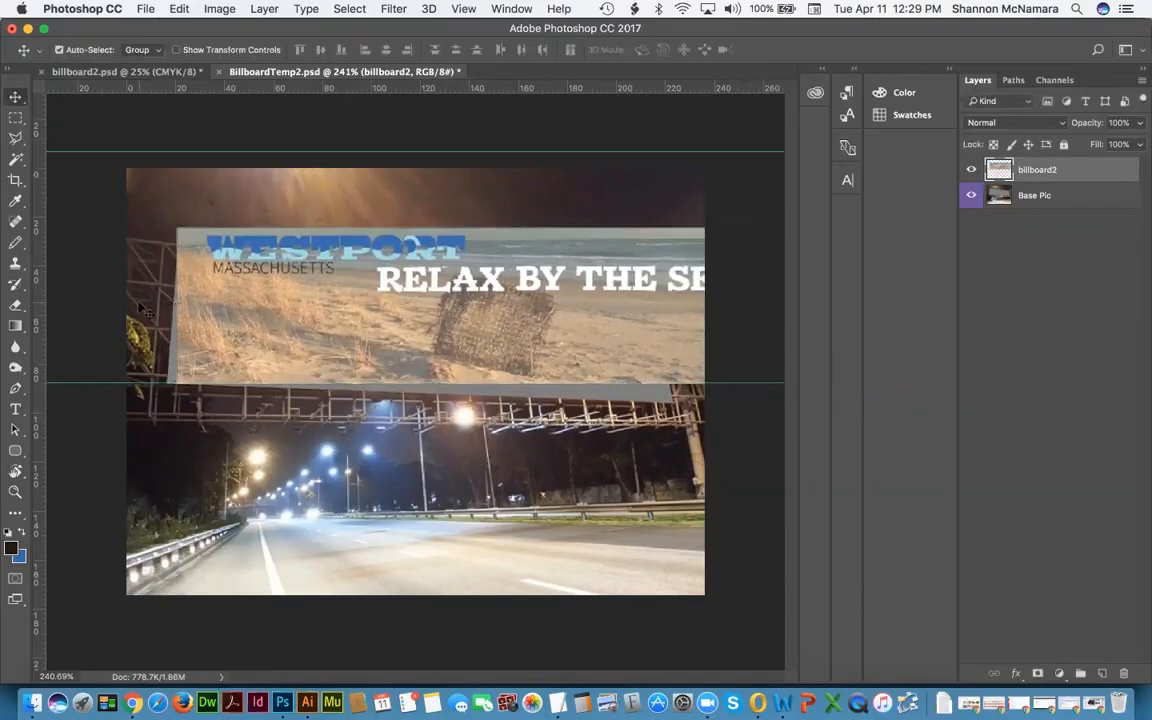
Step: Hide billboard2 and place guides on the grey billboard's left, right, top and bottom corners
{"action": "left_click", "coordinate": [971, 170]}
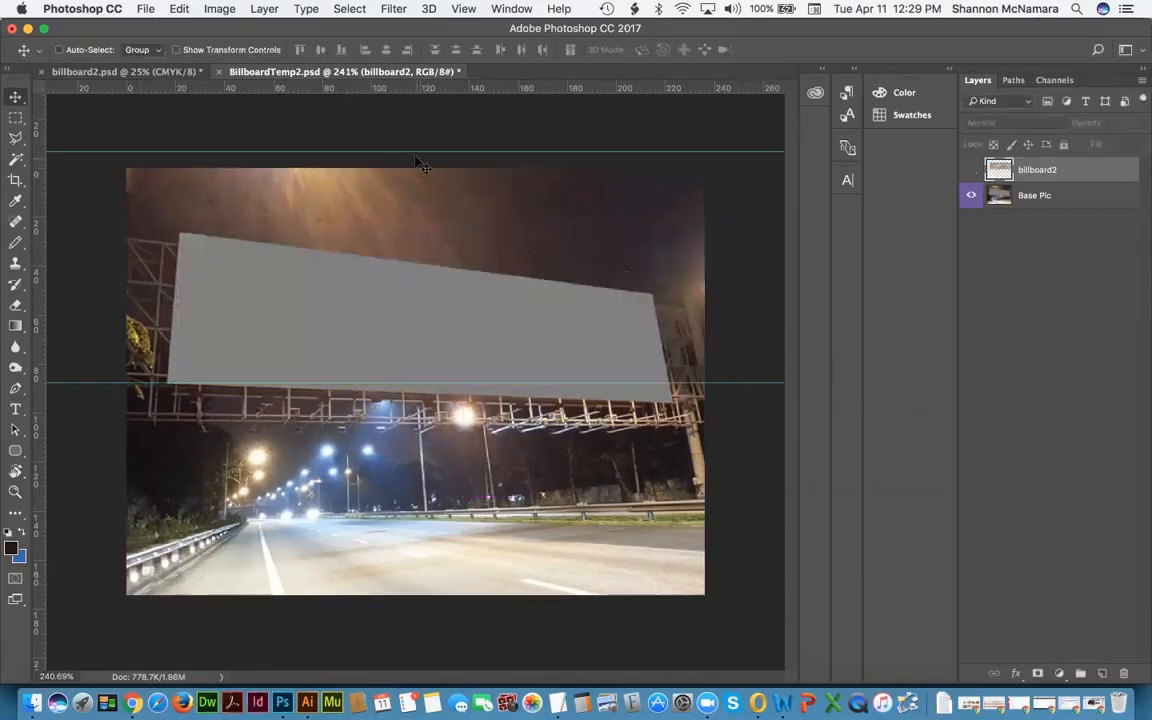
{"action": "left_click_drag", "start_coordinate": [405, 180], "coordinate": [243, 231]}
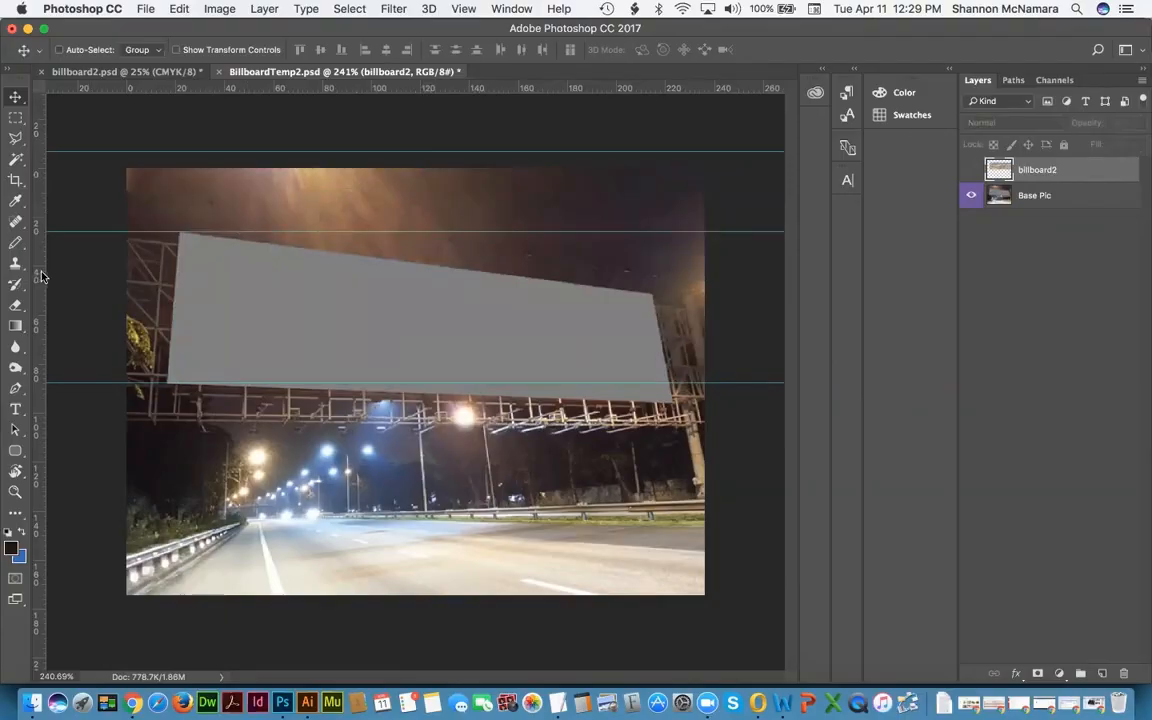
{"action": "left_click_drag", "start_coordinate": [42, 277], "coordinate": [166, 280]}
{"action": "left_click_drag", "start_coordinate": [38, 181], "coordinate": [180, 202]}
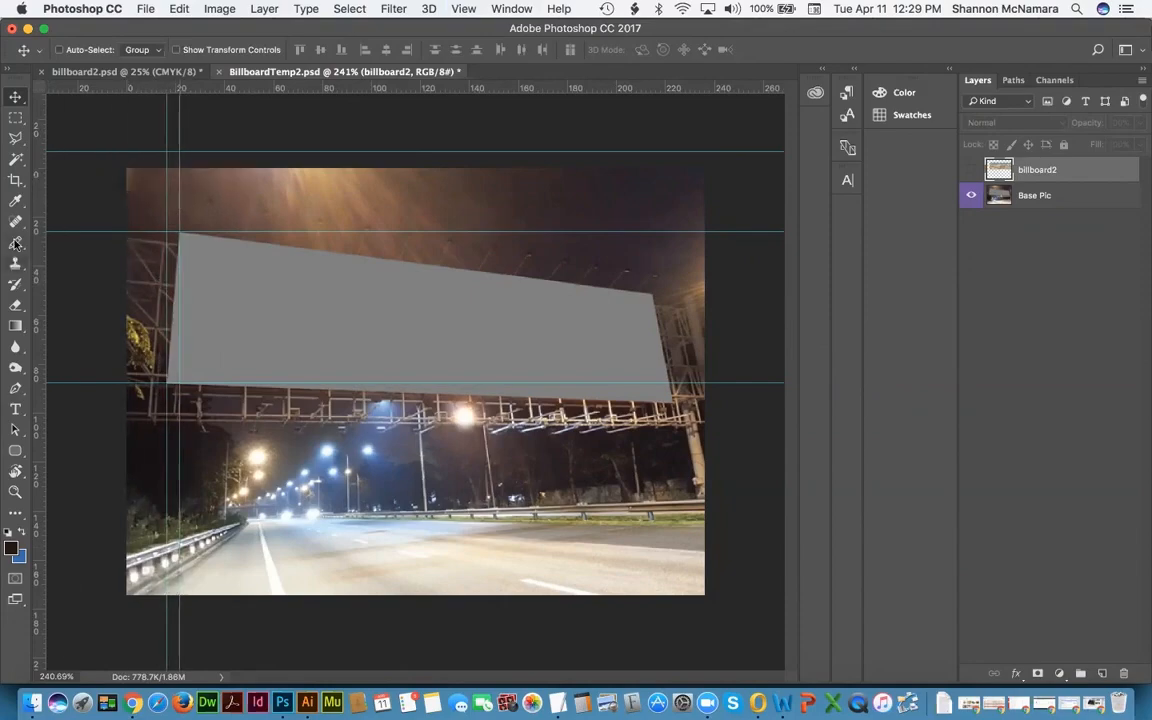
{"action": "left_click_drag", "start_coordinate": [35, 212], "coordinate": [652, 280]}
{"action": "left_click_drag", "start_coordinate": [640, 93], "coordinate": [671, 293]}
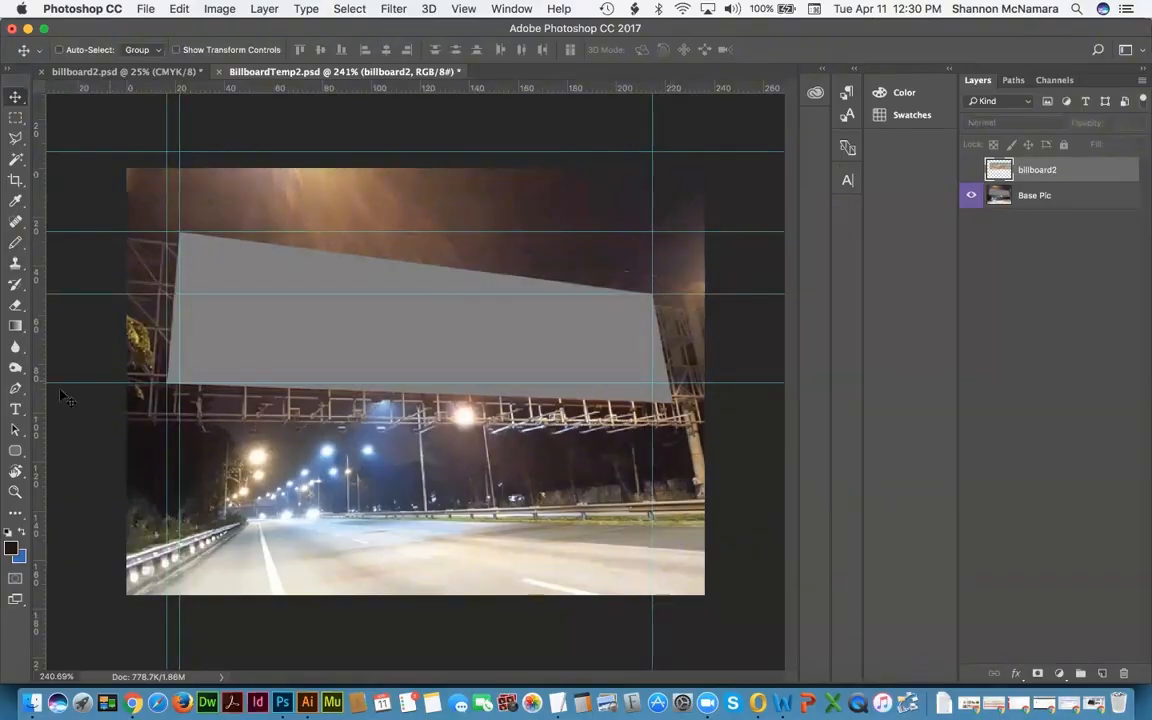
{"action": "left_click_drag", "start_coordinate": [38, 385], "coordinate": [672, 405]}
{"action": "left_click_drag", "start_coordinate": [630, 95], "coordinate": [688, 401]}
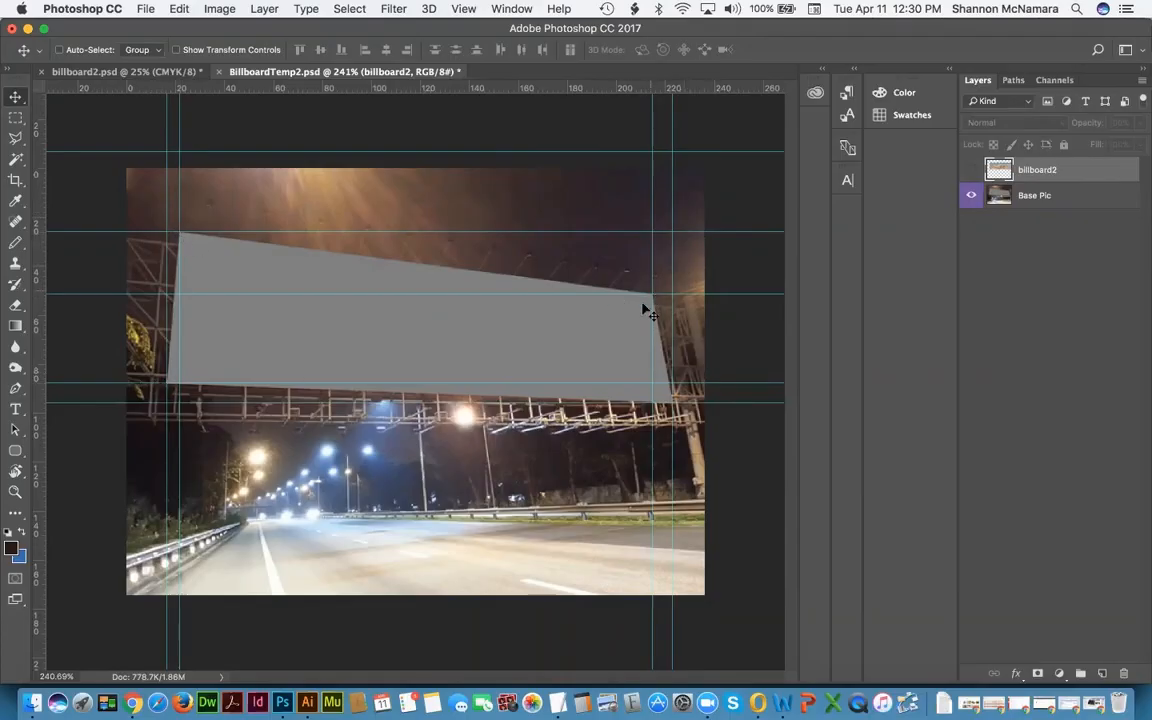
Step: Show billboard2, shrink and nudge it onto the panel, then skew its bottom-left corner out to the edge
{"action": "left_click", "coordinate": [971, 170]}
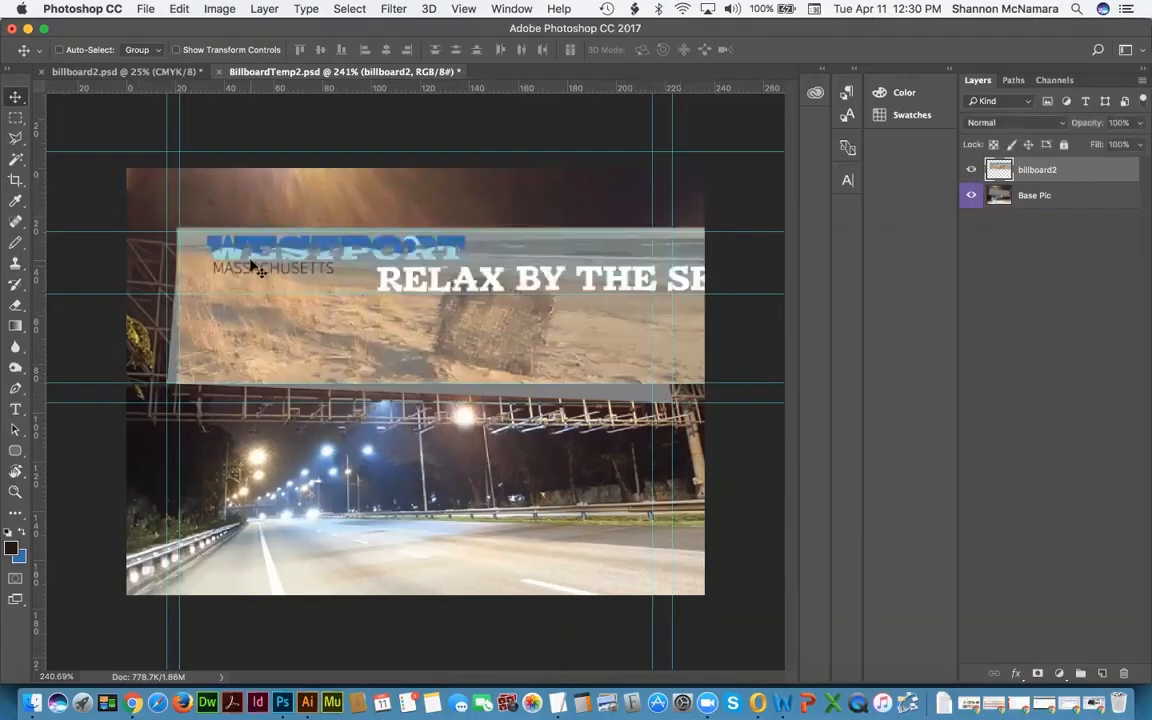
{"action": "key", "text": "super+t"}
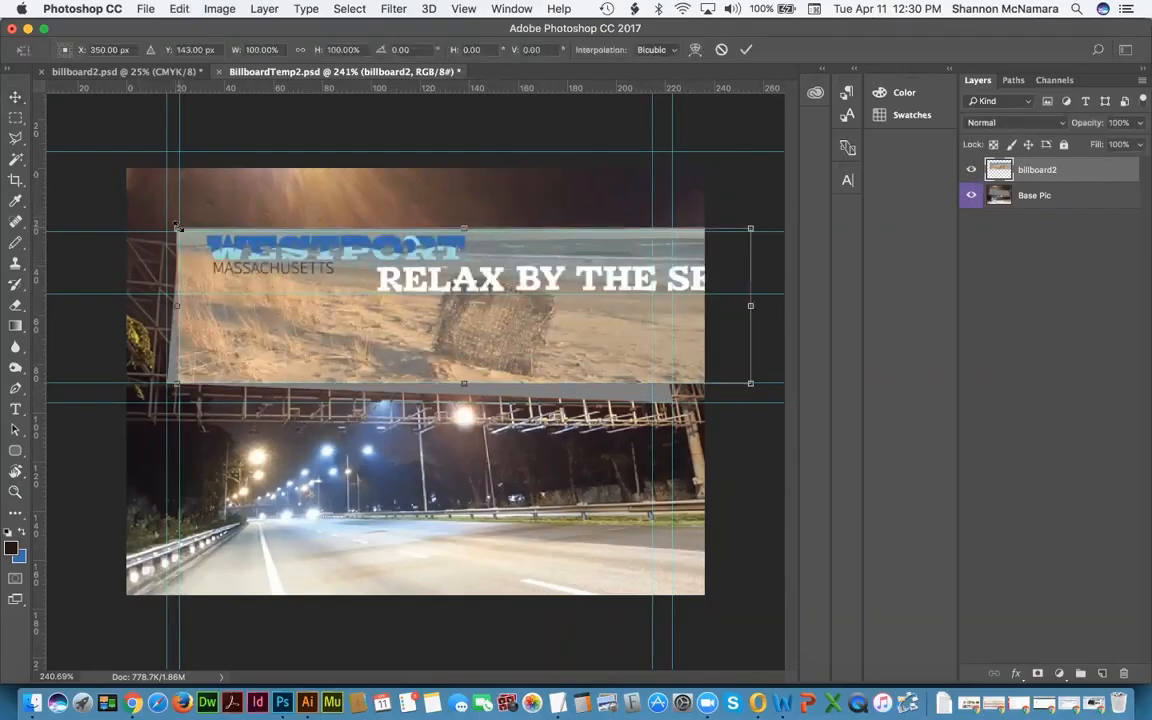
{"action": "left_click_drag", "start_coordinate": [181, 230], "coordinate": [184, 233]}
{"action": "left_click_drag", "start_coordinate": [231, 265], "coordinate": [227, 270]}
{"action": "key", "text": "Return"}
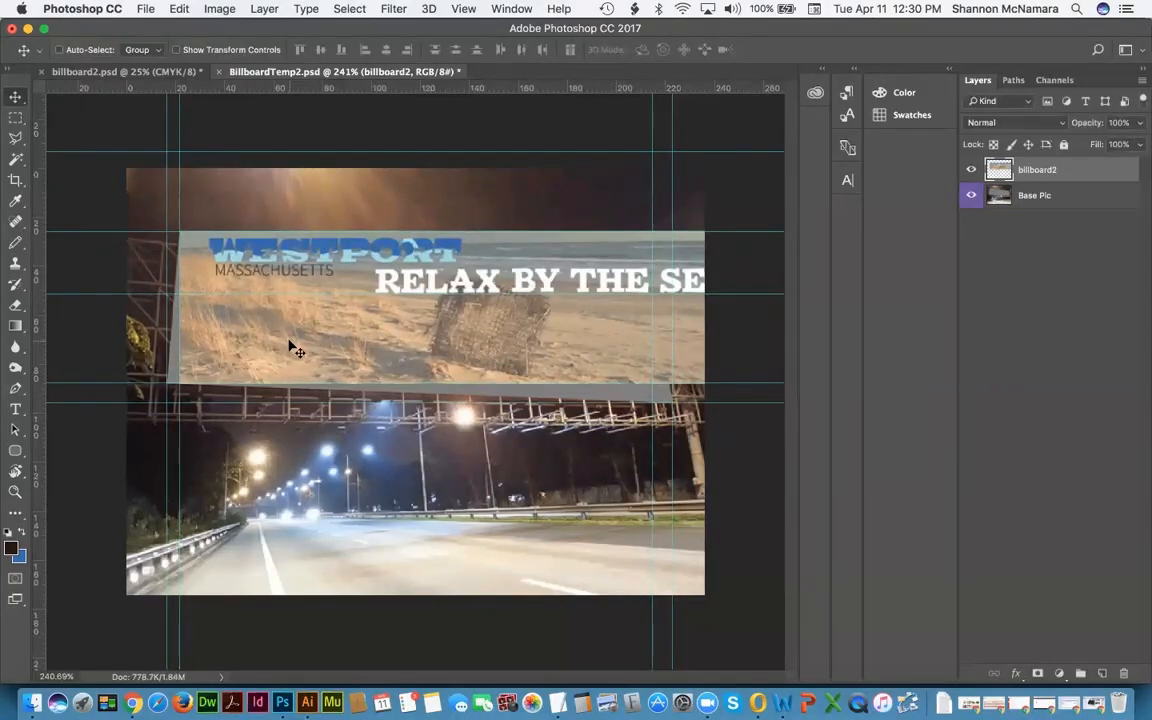
{"action": "key", "text": "super"}
{"action": "key", "text": "super"}
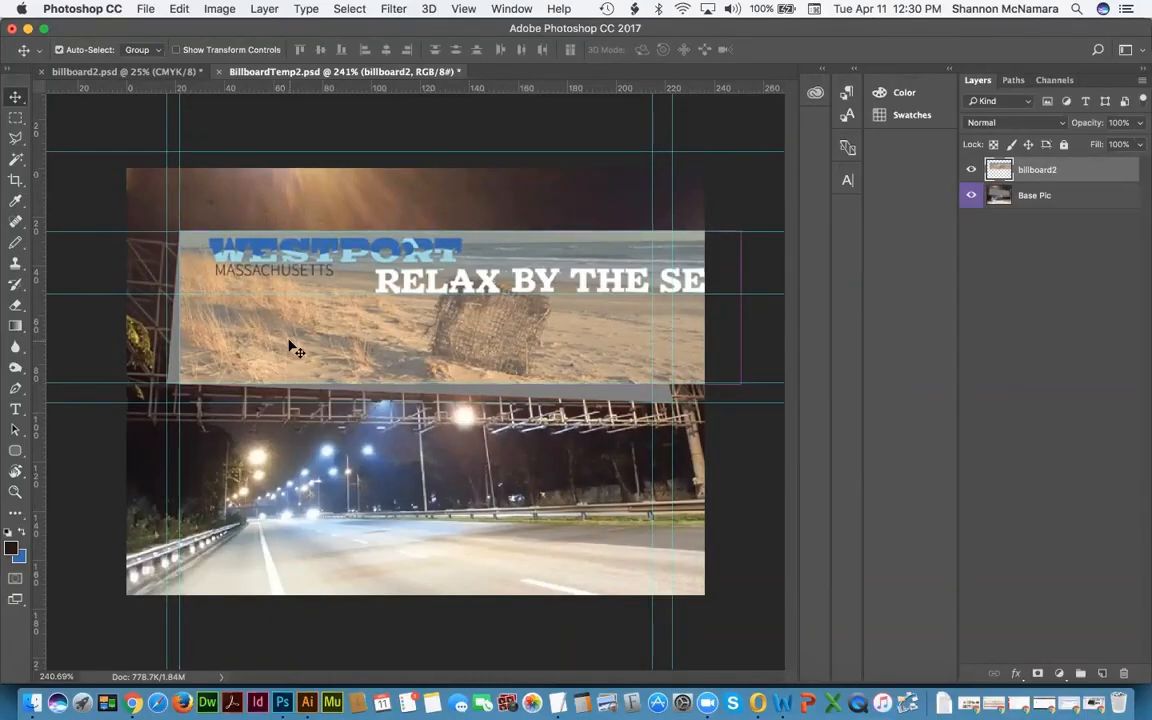
{"action": "key", "text": "super+t"}
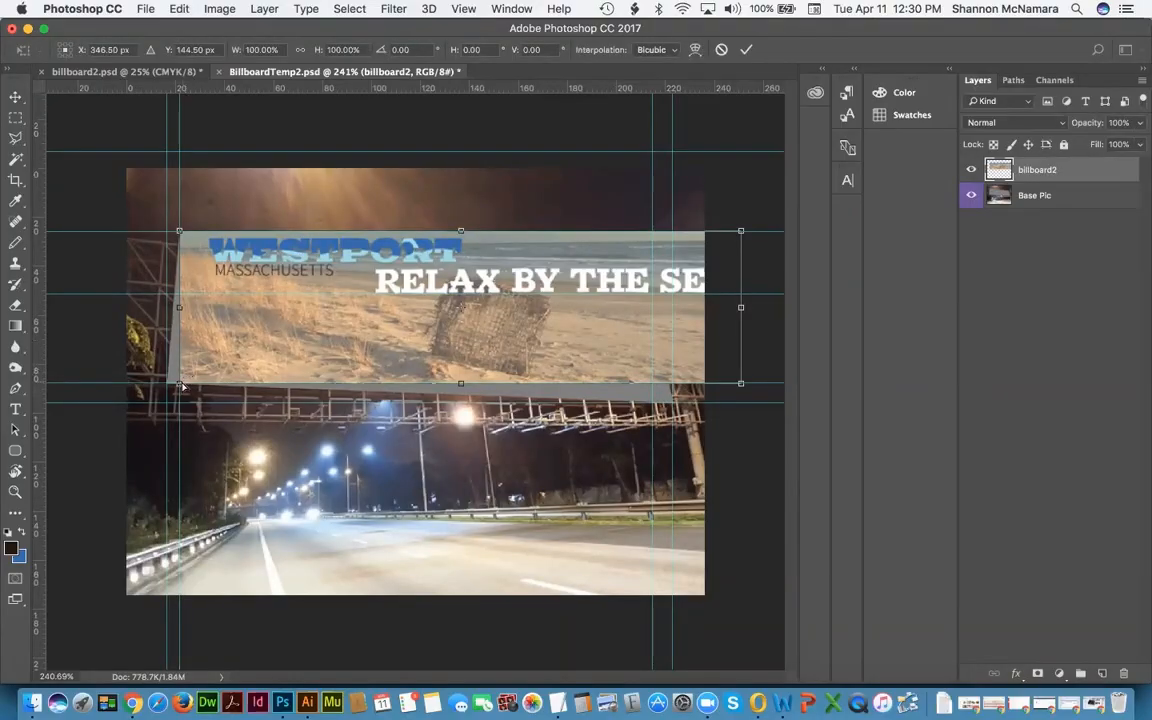
{"action": "left_click_drag", "start_coordinate": [180, 385], "coordinate": [167, 383]}
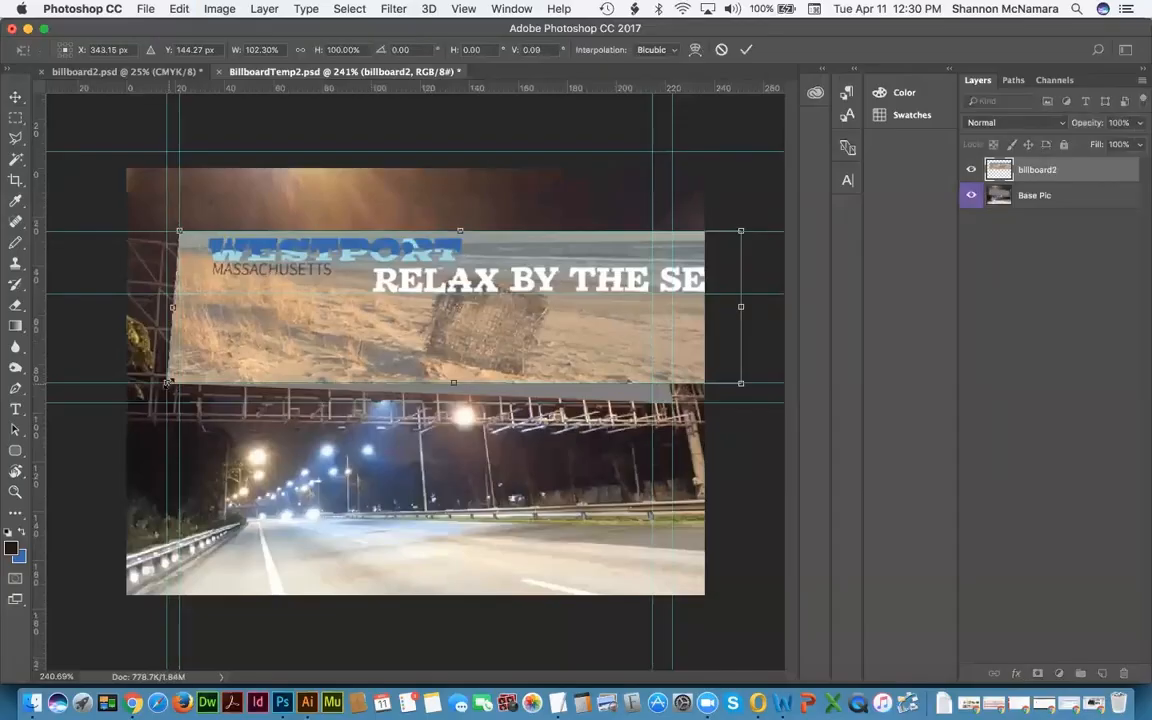
{"action": "key", "text": "Return"}
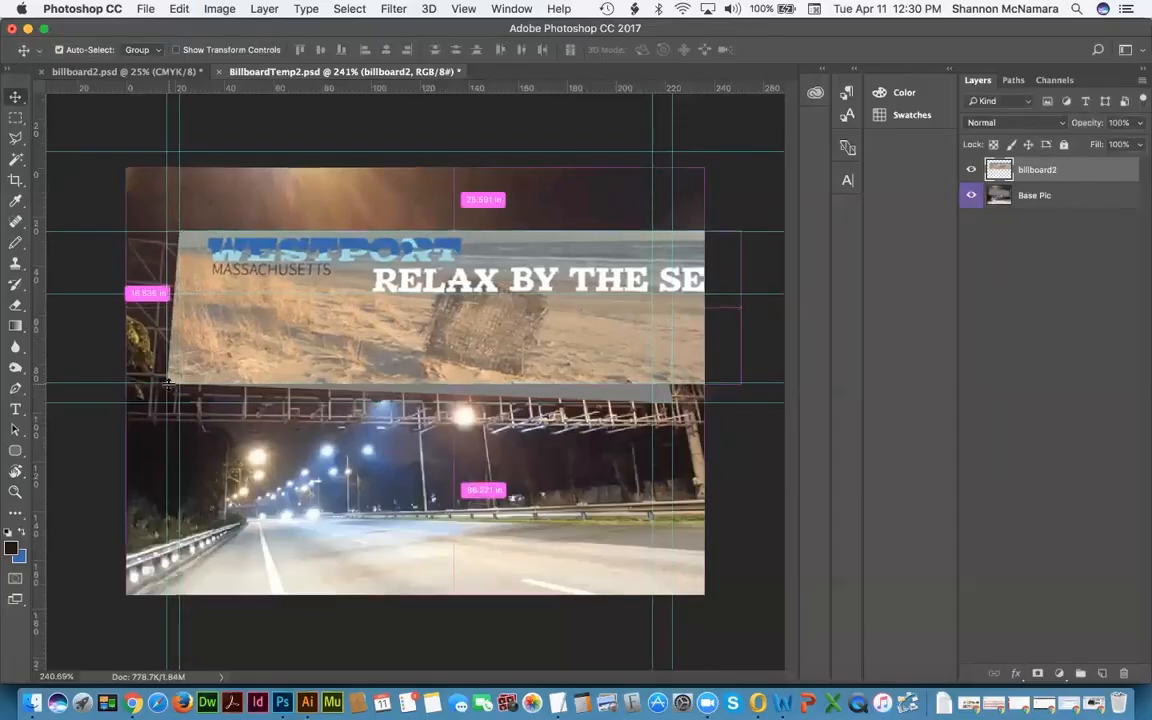
Step: Narrow the right side and pull the bottom-right and top-right corners to match the billboard's slant
{"action": "key", "text": "super+t"}
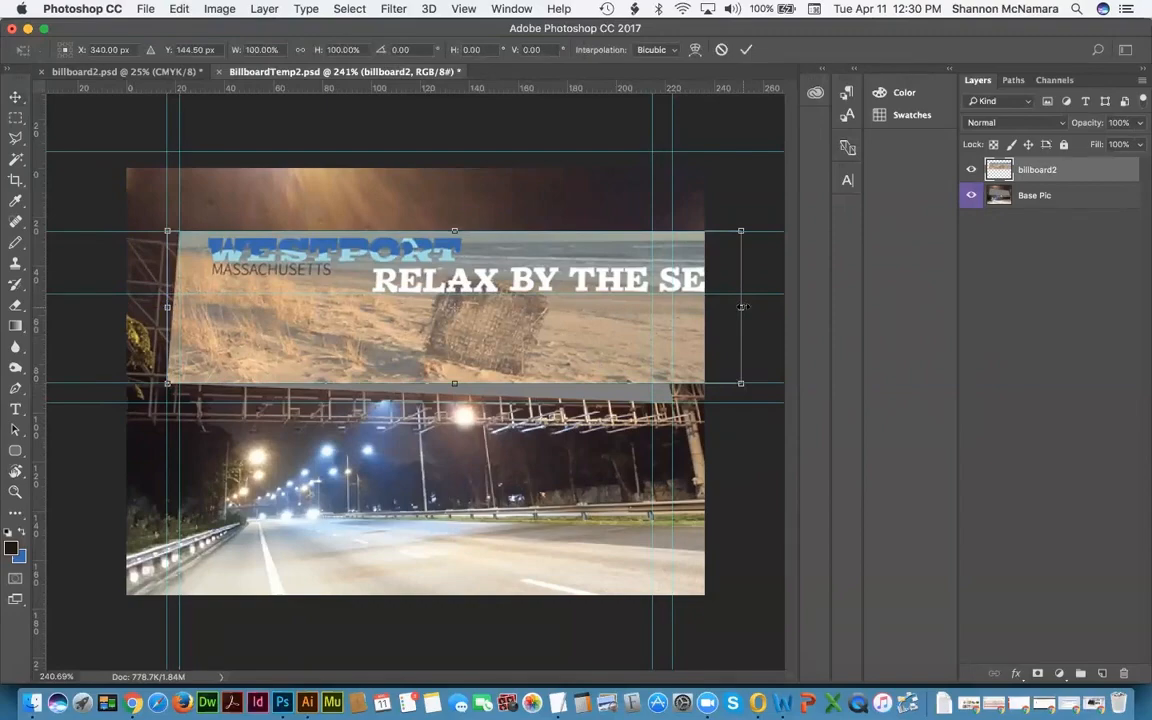
{"action": "left_click_drag", "start_coordinate": [741, 307], "coordinate": [678, 308]}
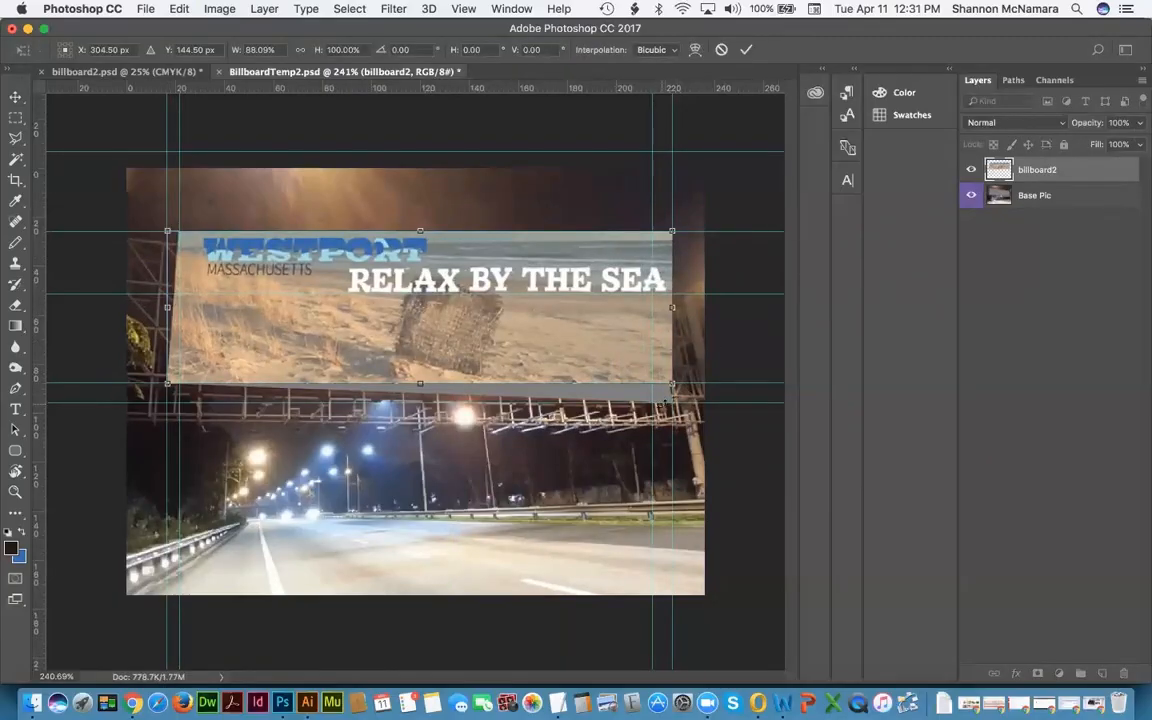
{"action": "key", "text": "Return"}
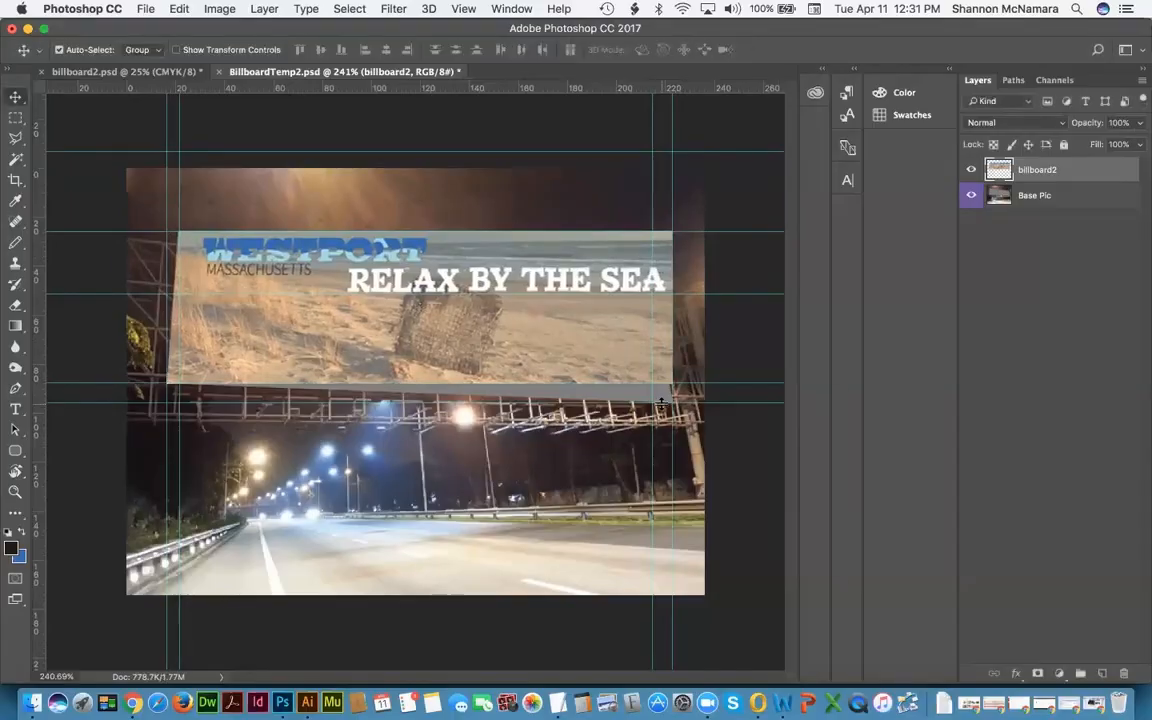
{"action": "key", "text": "super+t"}
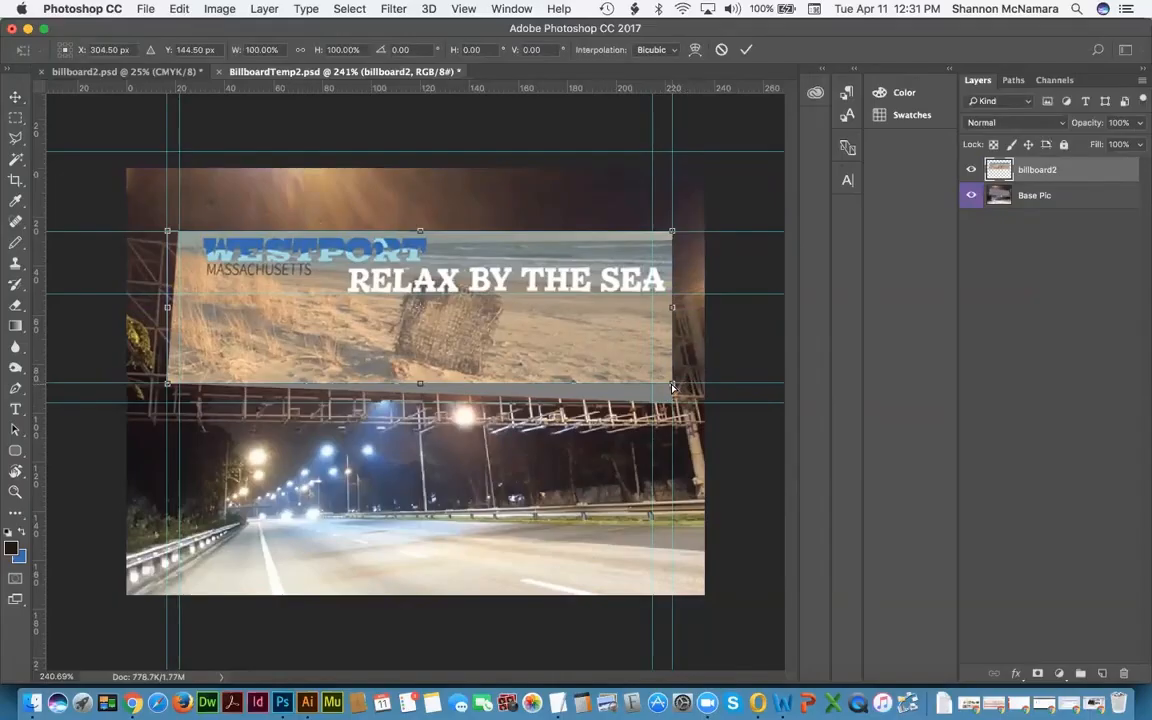
{"action": "left_click_drag", "start_coordinate": [672, 388], "coordinate": [674, 405]}
{"action": "key", "text": "Return"}
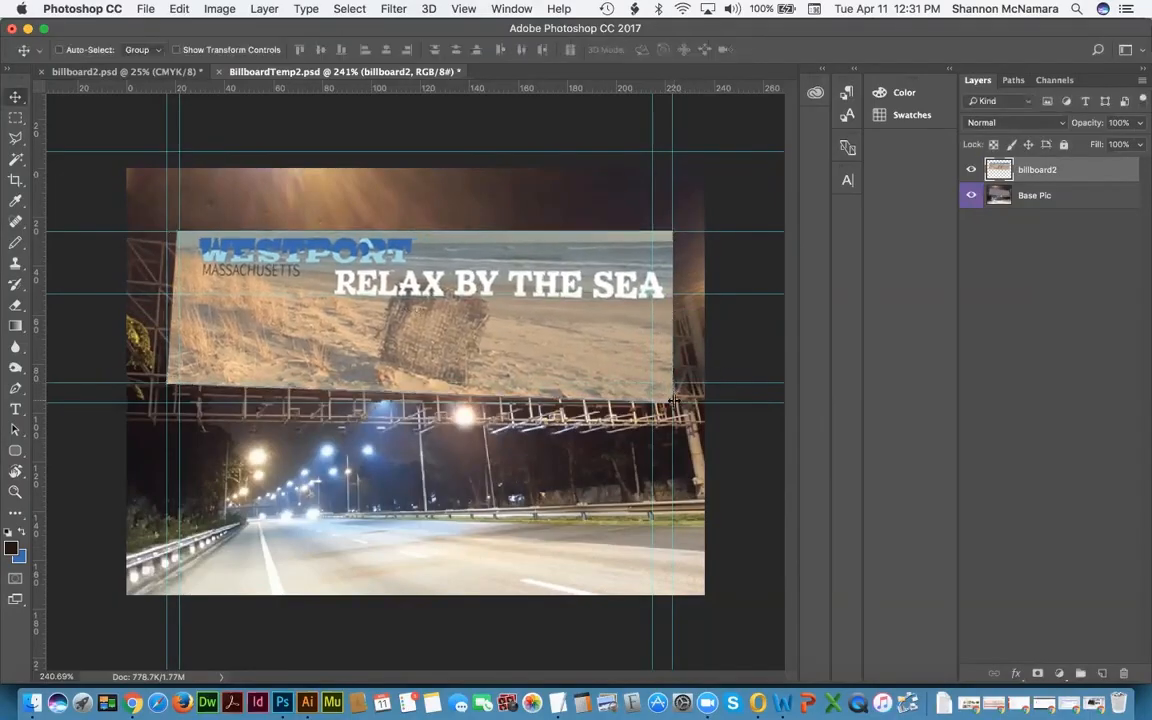
{"action": "key", "text": "super+t"}
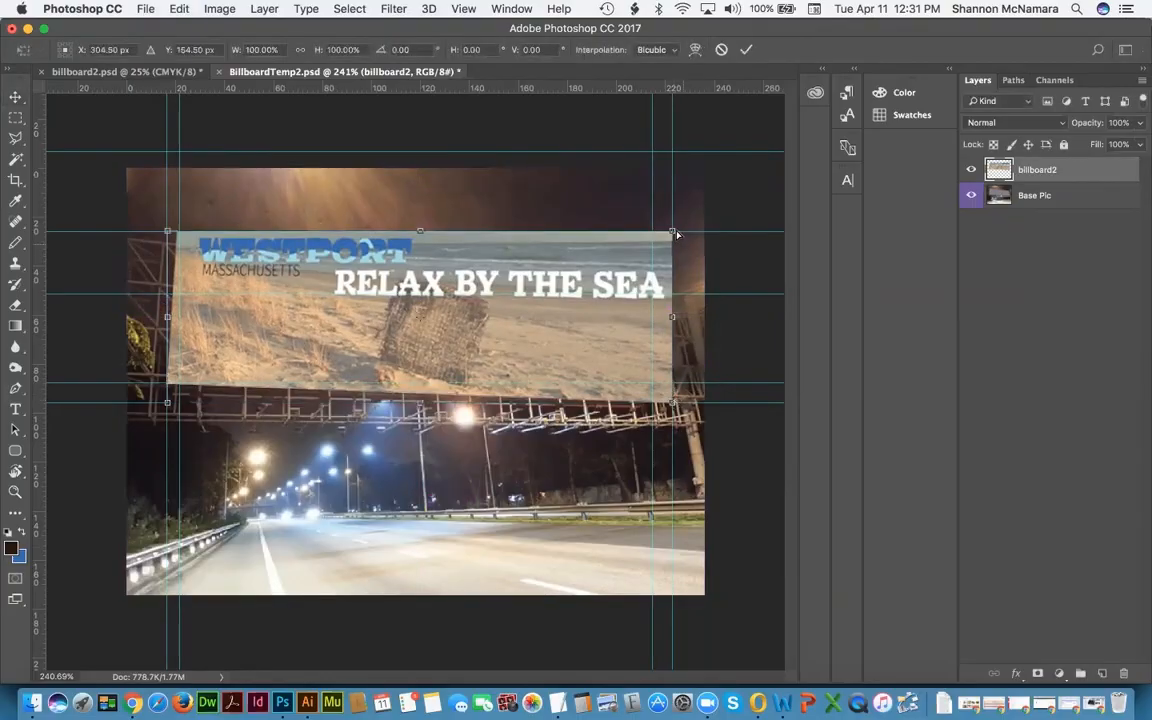
{"action": "left_click_drag", "start_coordinate": [663, 249], "coordinate": [650, 294]}
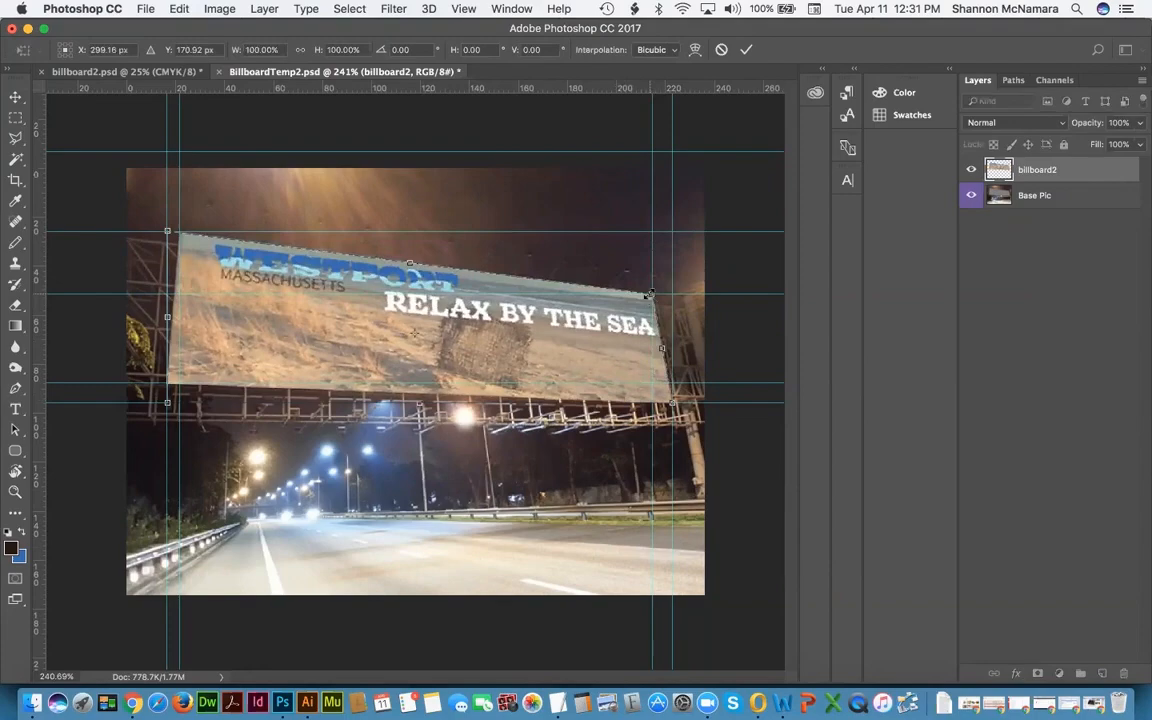
{"action": "key", "text": "Return"}
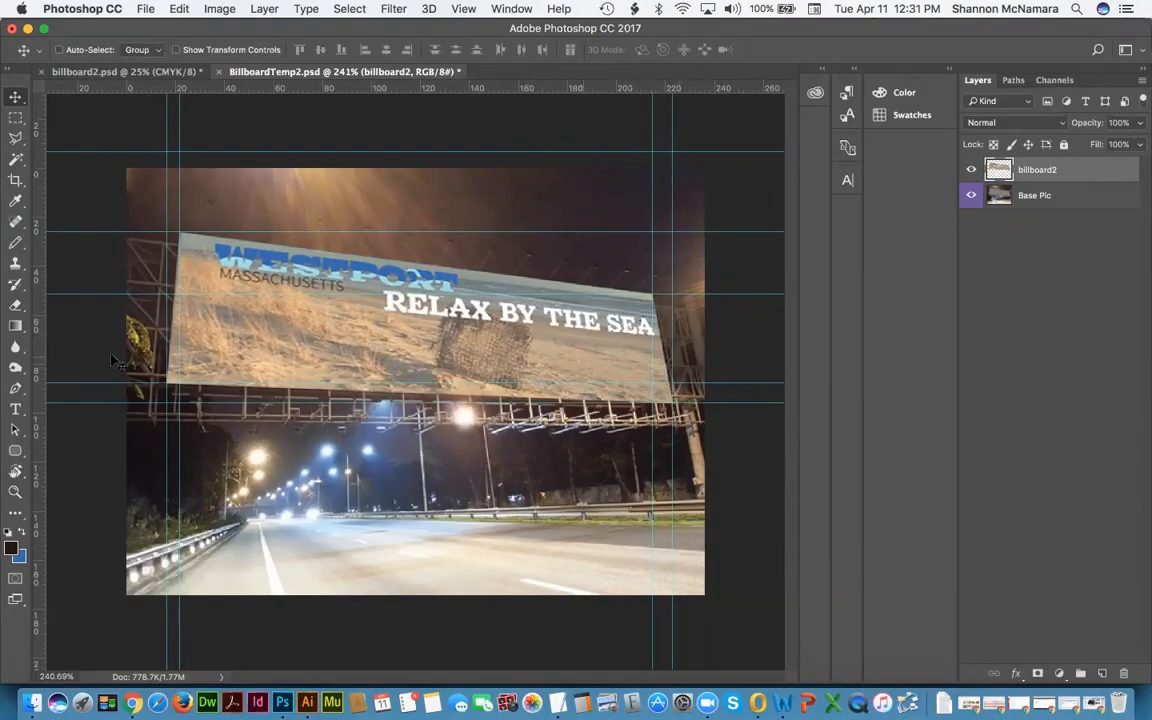
Step: Hide the guides and toggle billboard2's visibility to compare against the blank billboard
{"action": "key", "text": "super+semicolon"}
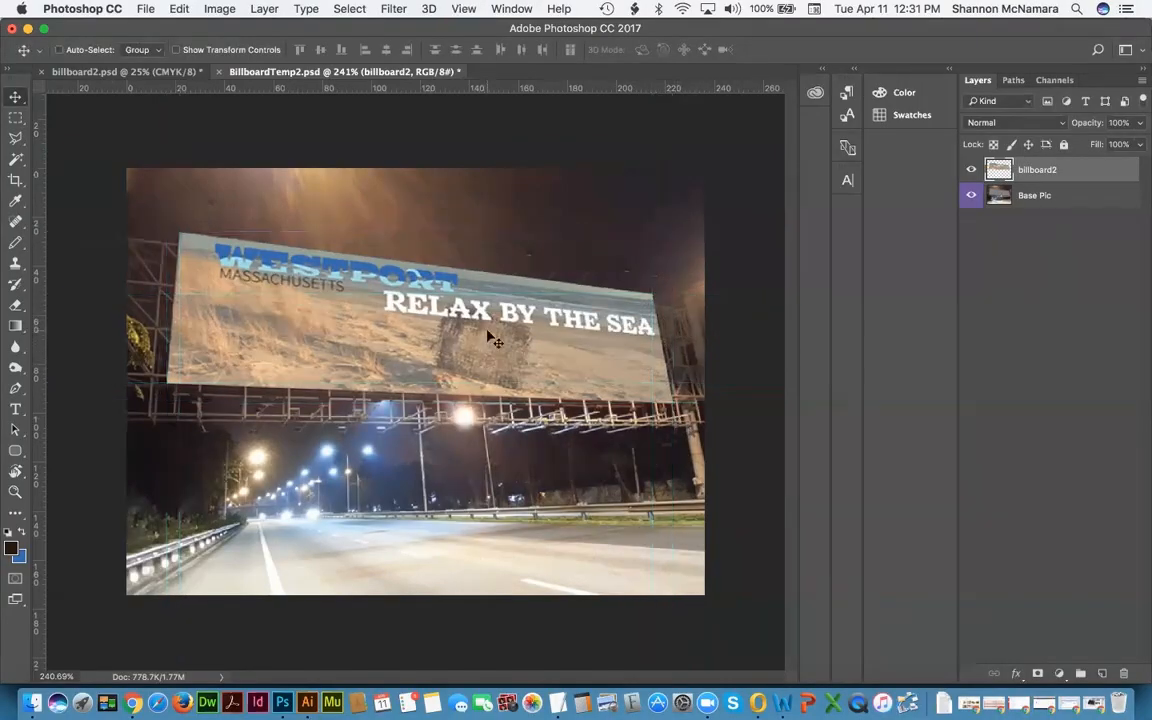
{"action": "left_click", "coordinate": [972, 170]}
{"action": "left_click", "coordinate": [974, 170]}
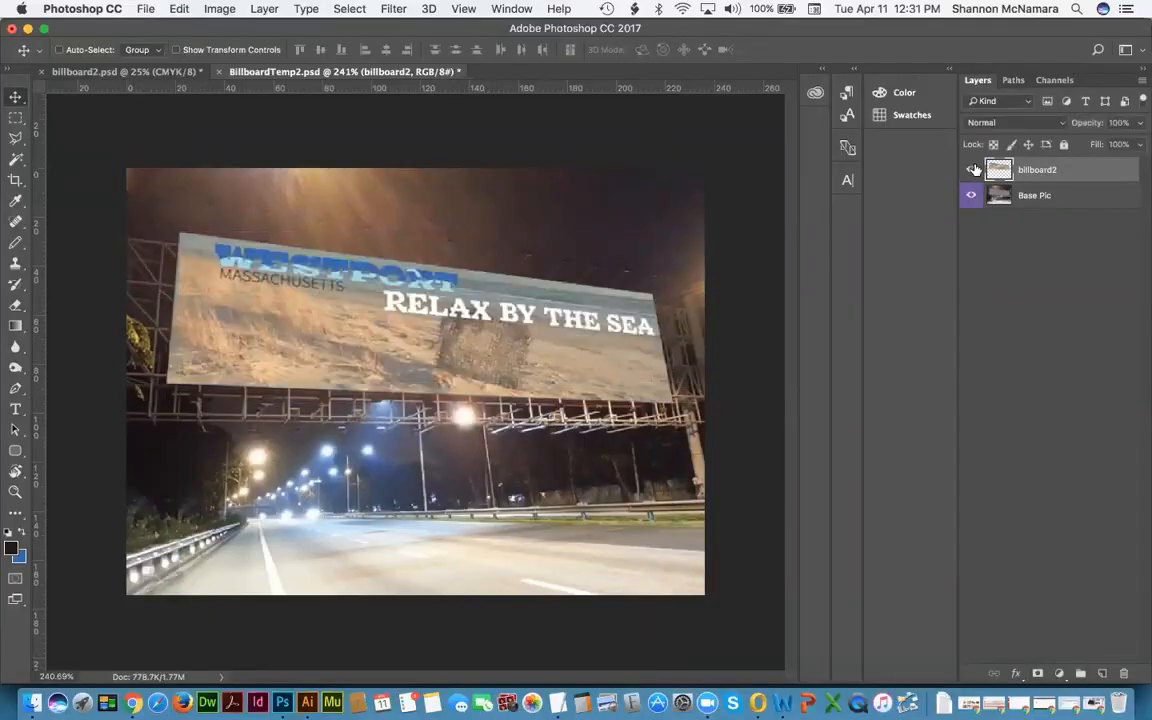
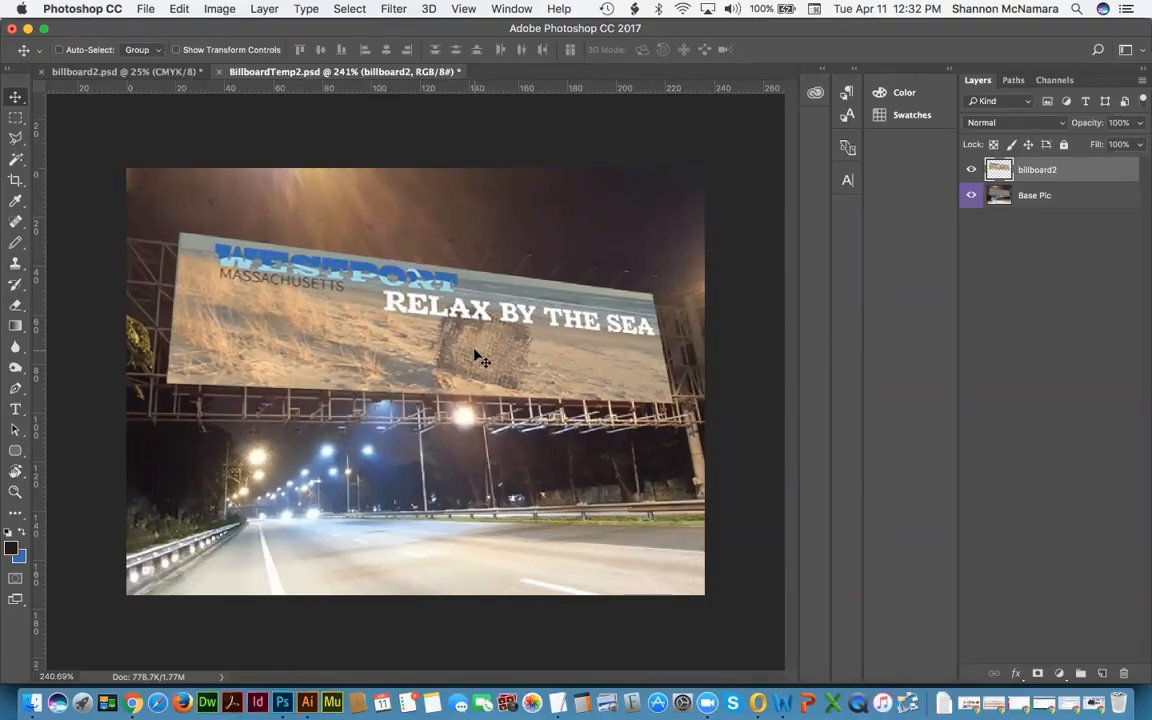
Step: Save the billboard mockup as Billboard_2Final.psd in the FinalProject folder
{"action": "left_click", "coordinate": [145, 9]}
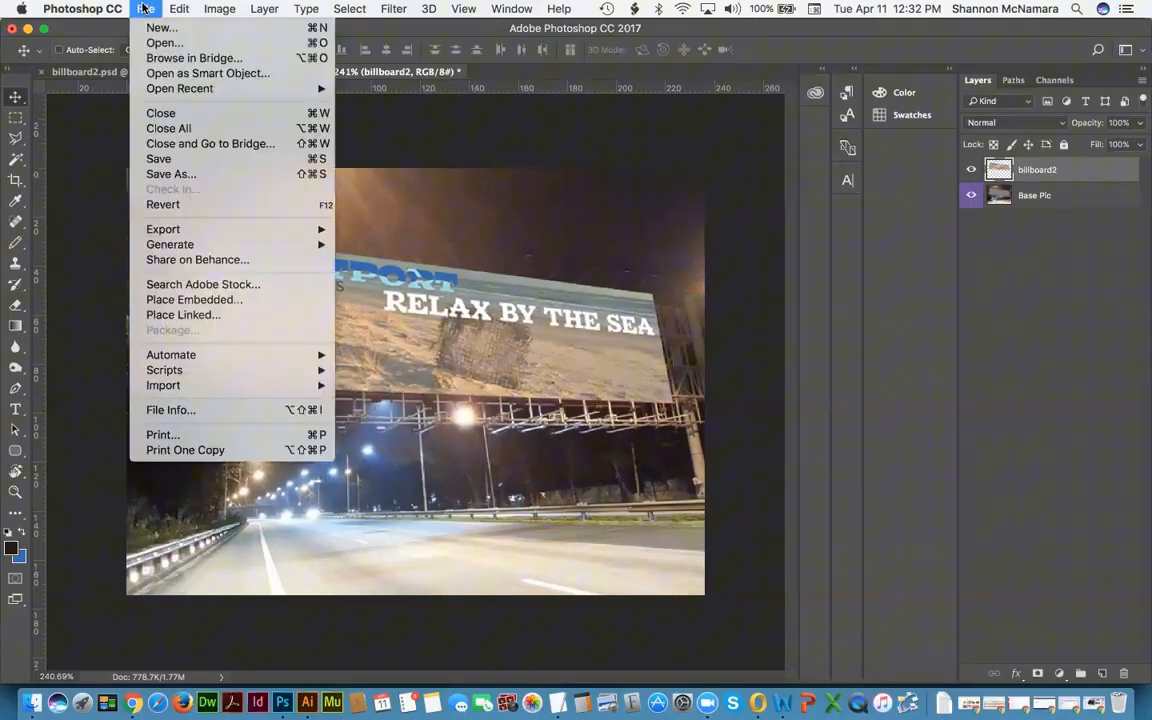
{"action": "left_click", "coordinate": [211, 175]}
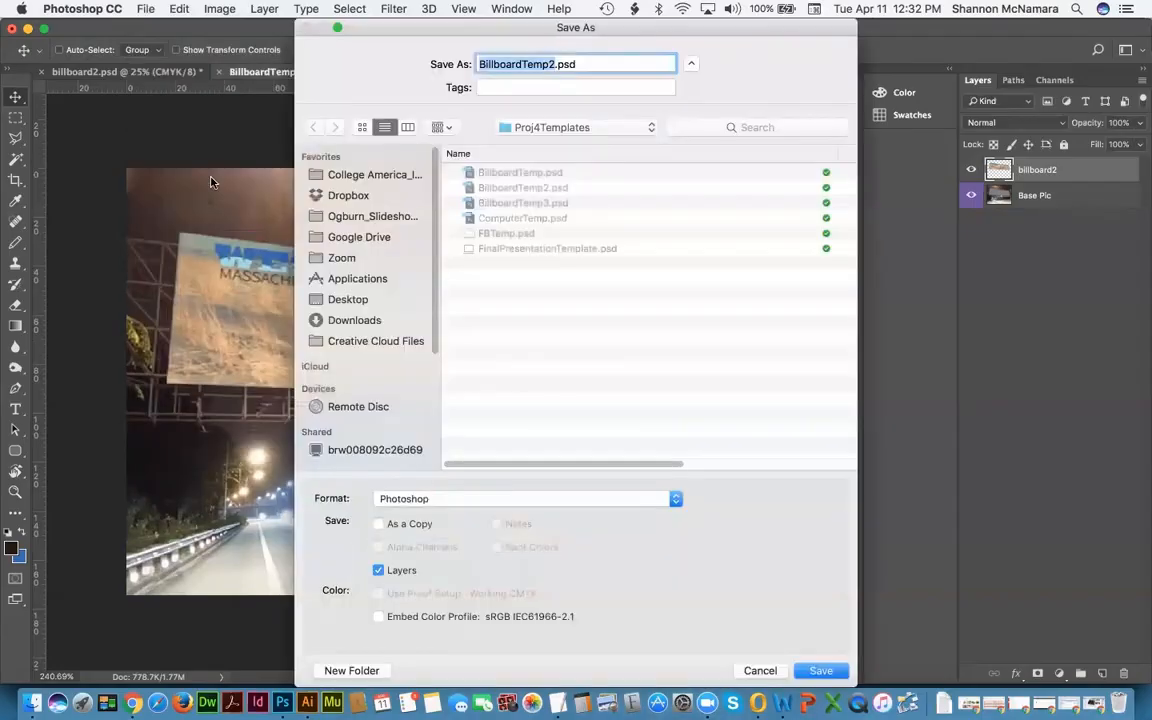
{"action": "left_click", "coordinate": [578, 127]}
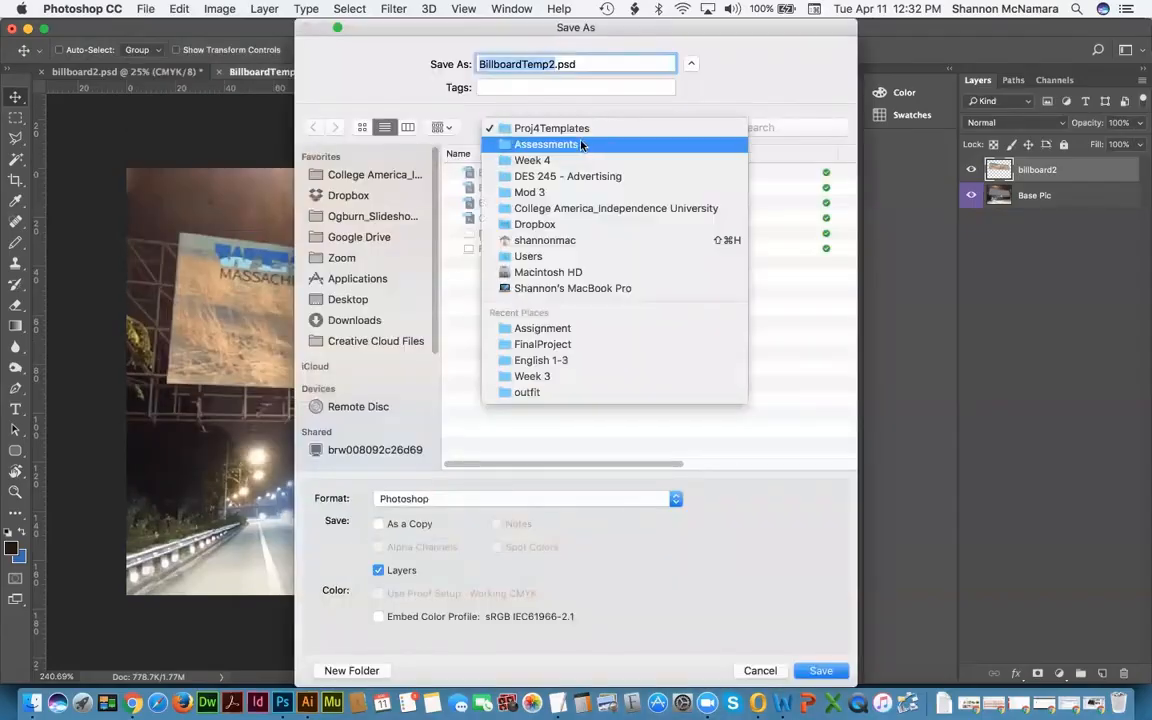
{"action": "left_click", "coordinate": [543, 345]}
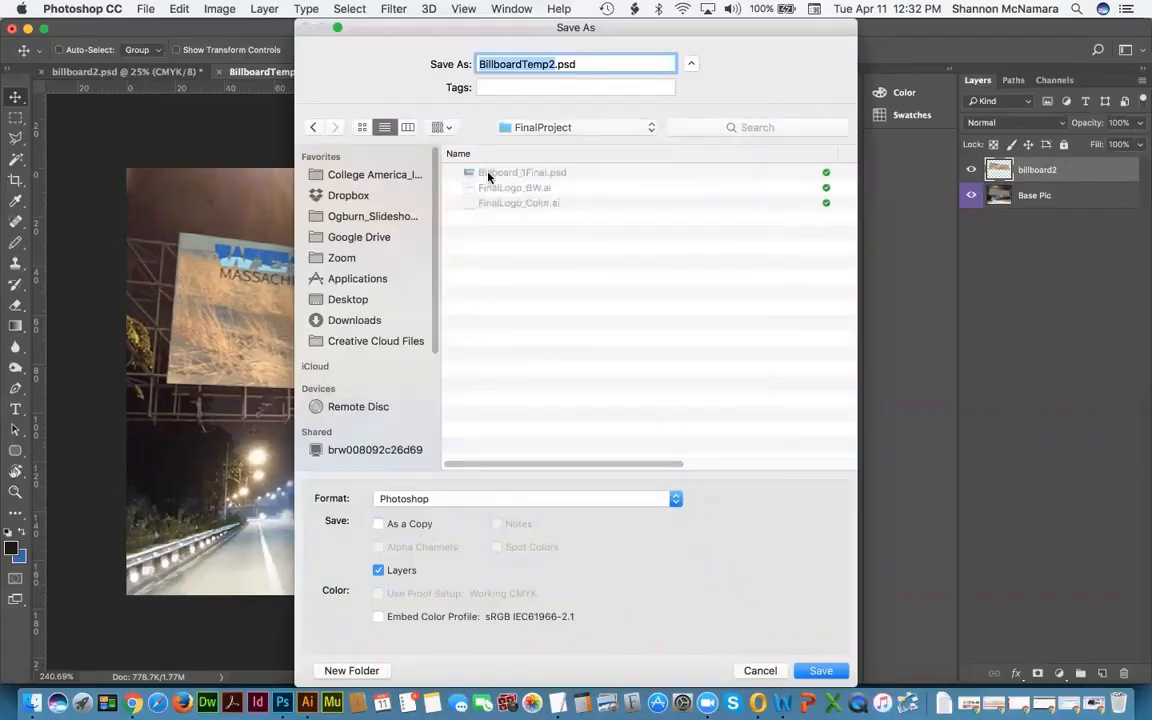
{"action": "left_click", "coordinate": [501, 180]}
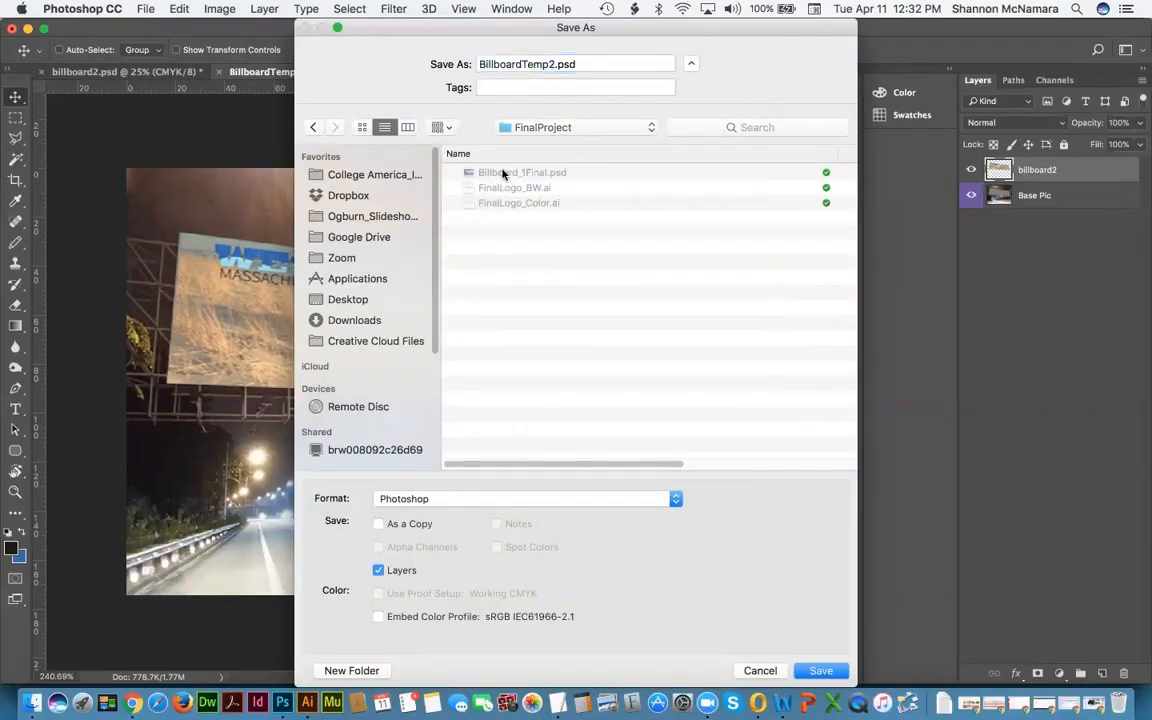
{"action": "left_click", "coordinate": [526, 63]}
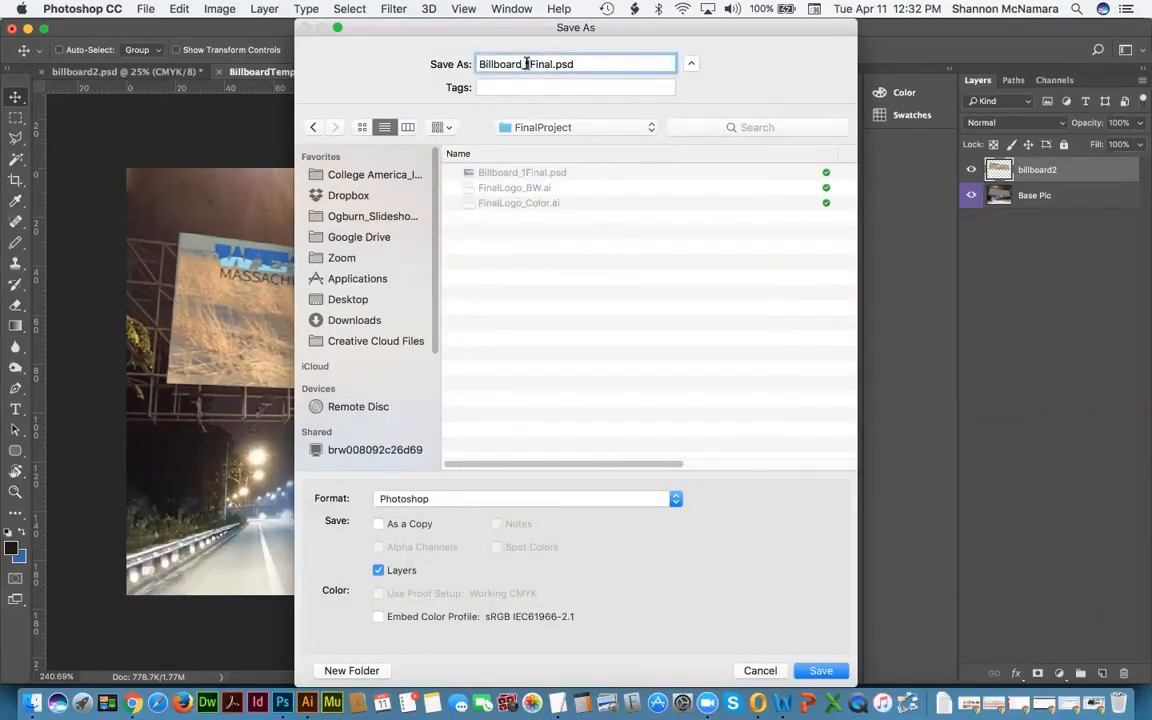
{"action": "type", "text": "2"}
{"action": "key", "text": "Return"}
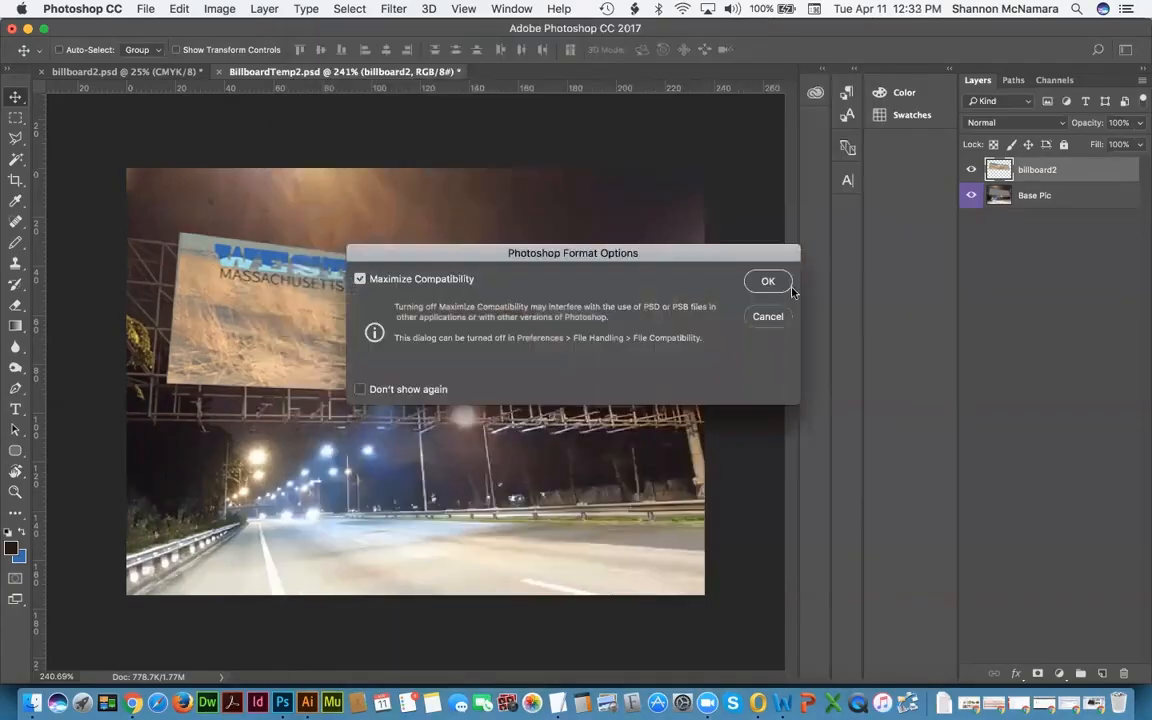
{"action": "left_click", "coordinate": [768, 282]}
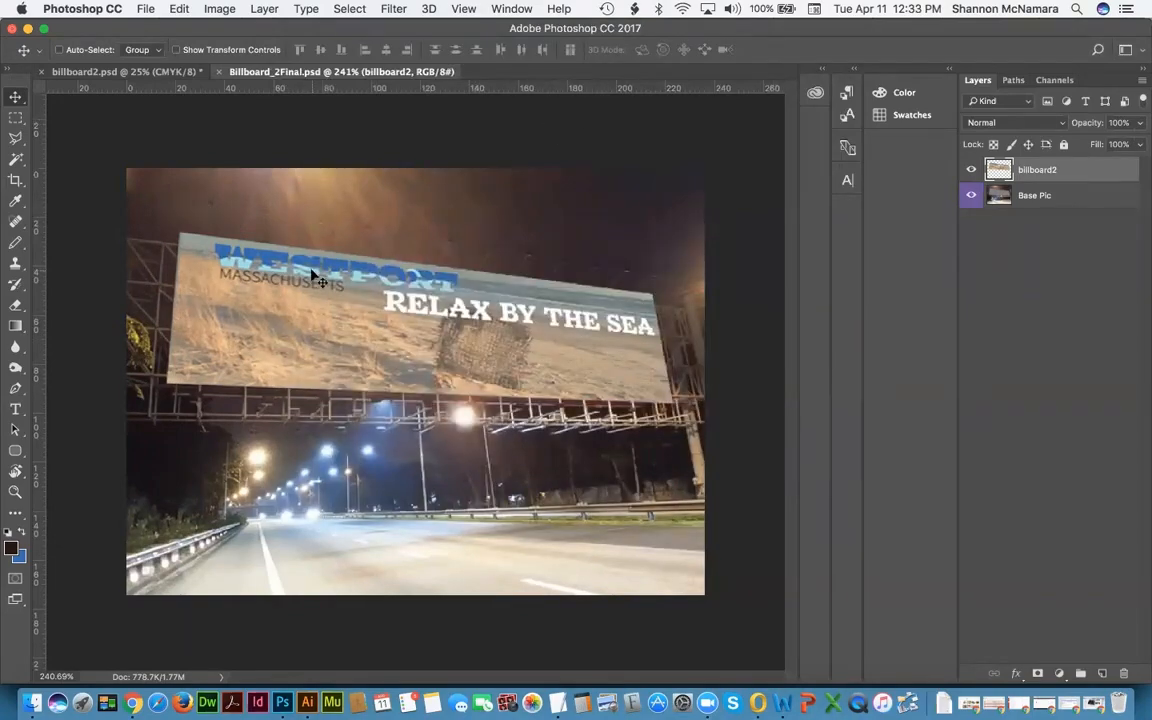
{"action": "key", "text": "super"}
Step: Close Billboard_2Final and close billboard2.psd without saving
{"action": "key", "text": "super+w"}
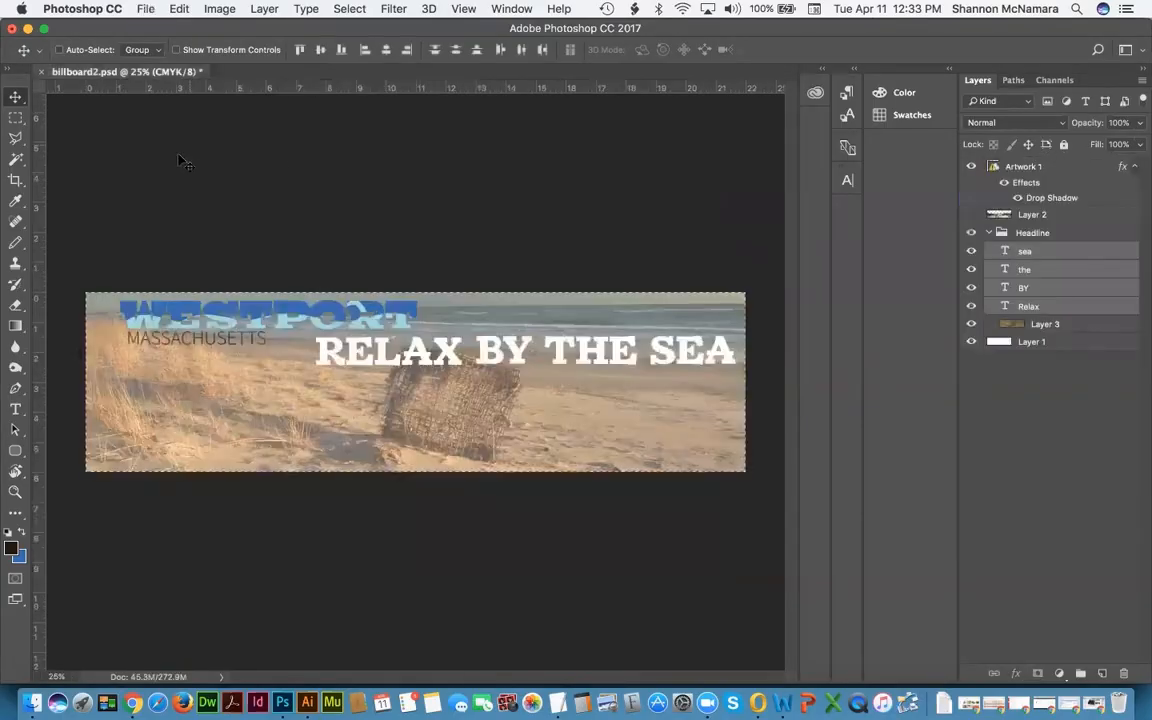
{"action": "key", "text": "super+w"}
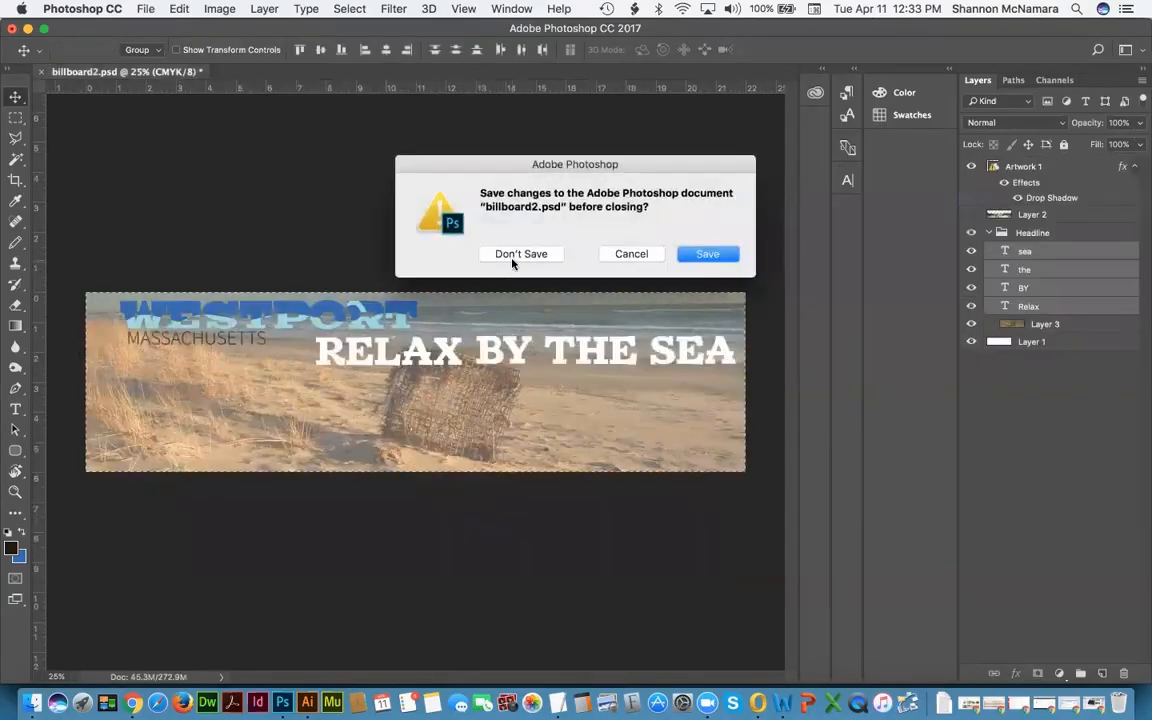
{"action": "left_click", "coordinate": [521, 254]}
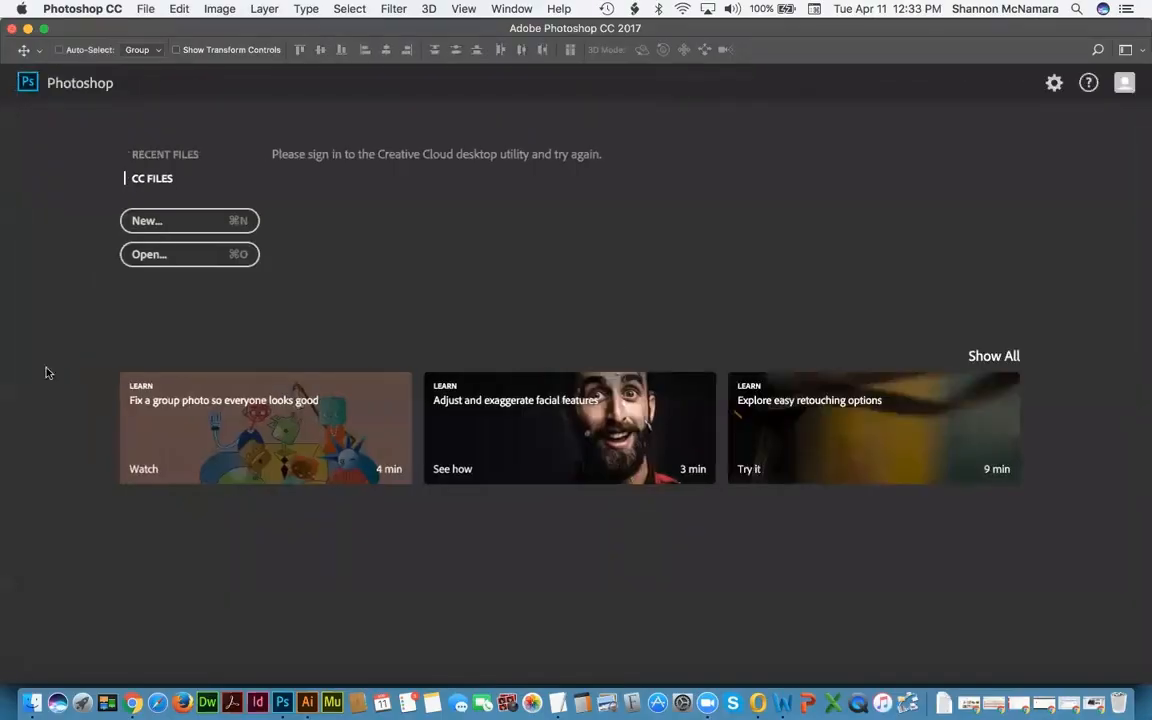
Step: Open billboard3.psd from Week 2 and BillboardTemp3.psd from Proj4Templates through Finder
{"action": "left_click", "coordinate": [32, 700]}
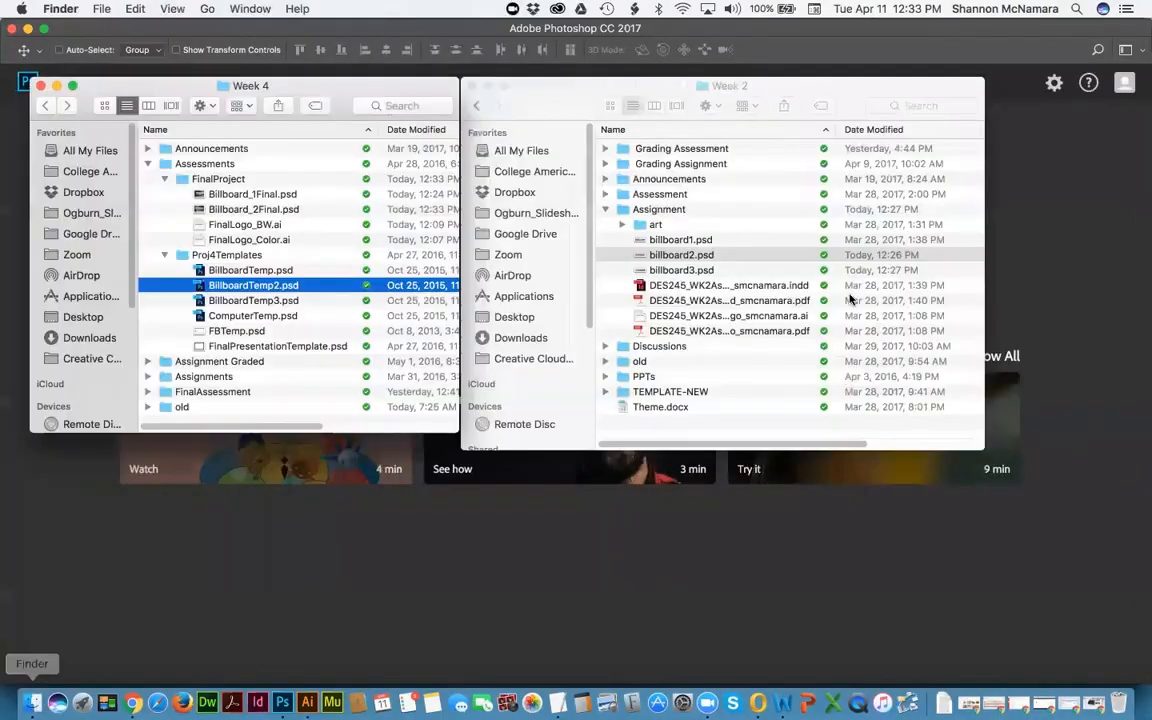
{"action": "left_click", "coordinate": [680, 256]}
{"action": "double_click", "coordinate": [678, 270]}
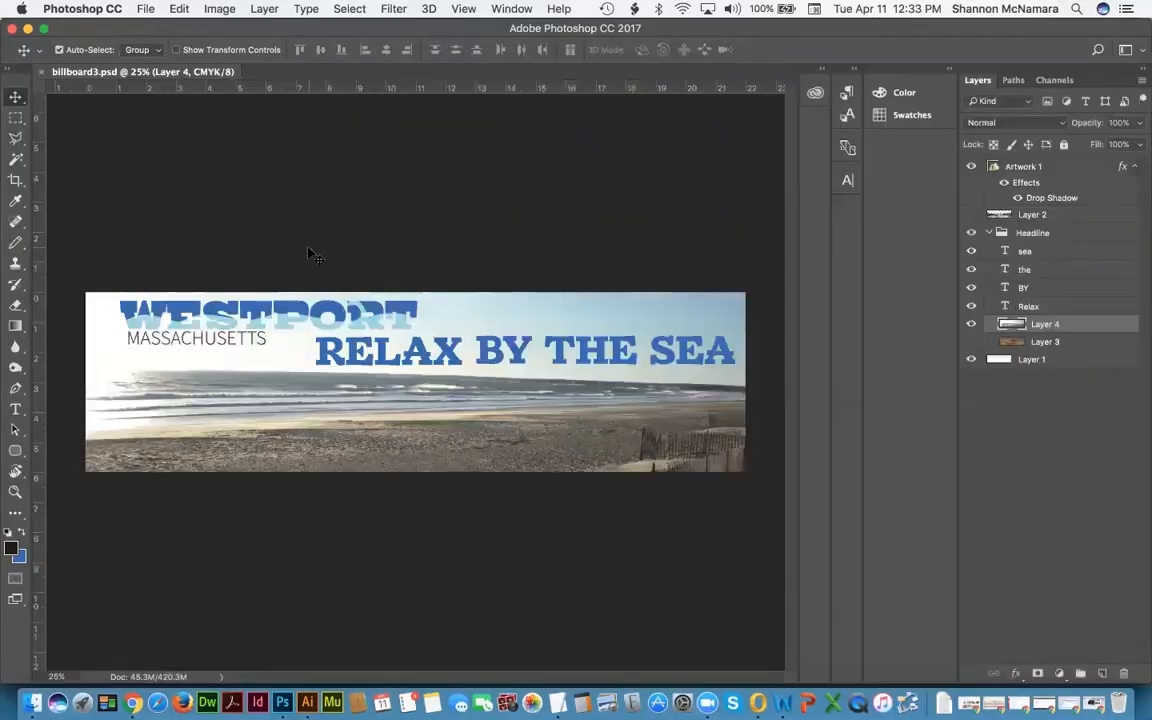
{"action": "key", "text": "super+Tab"}
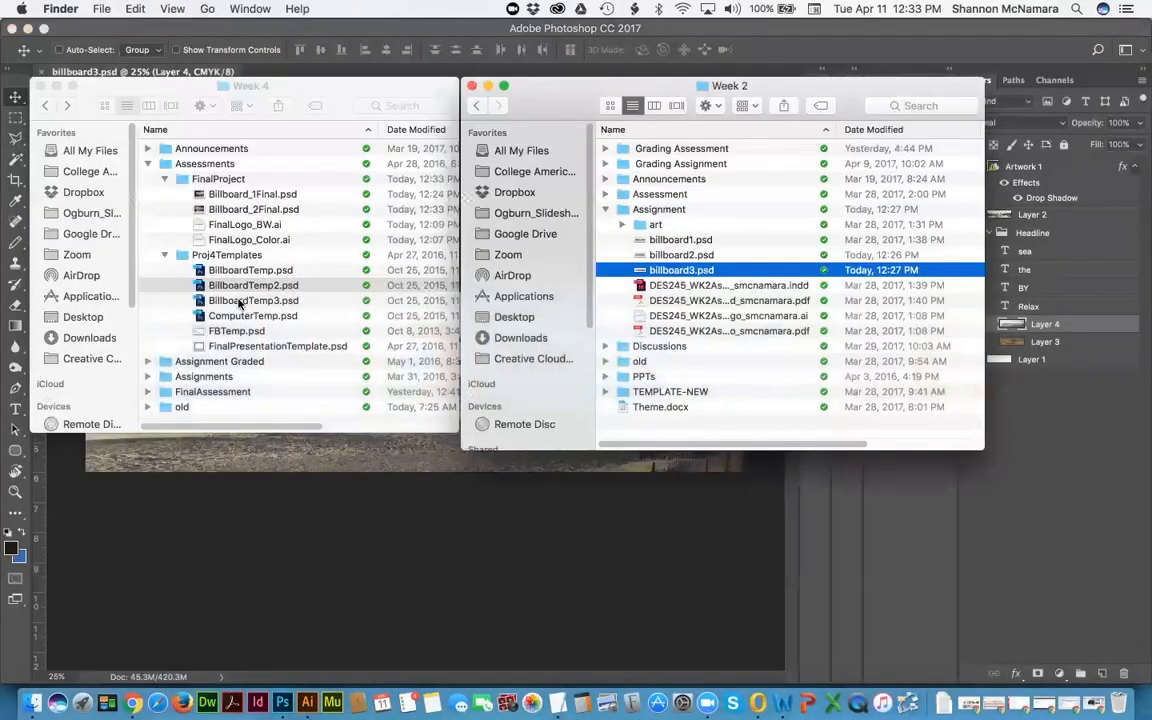
{"action": "left_click", "coordinate": [213, 283]}
{"action": "left_click", "coordinate": [226, 301]}
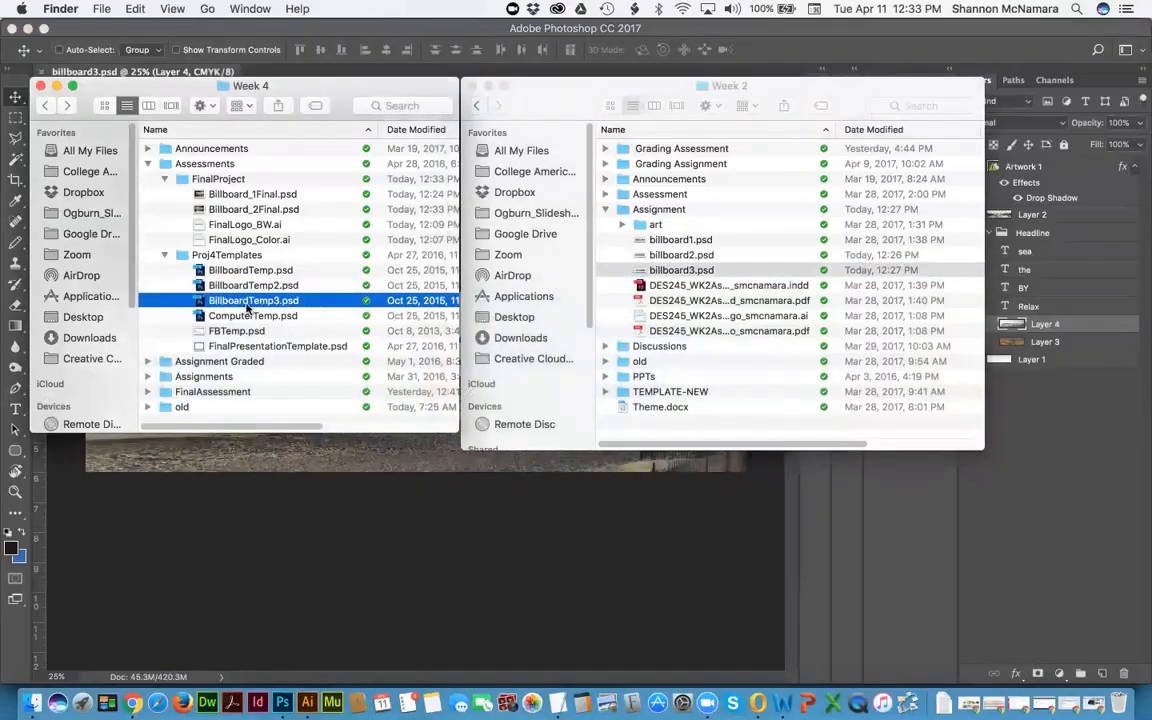
{"action": "double_click", "coordinate": [247, 304]}
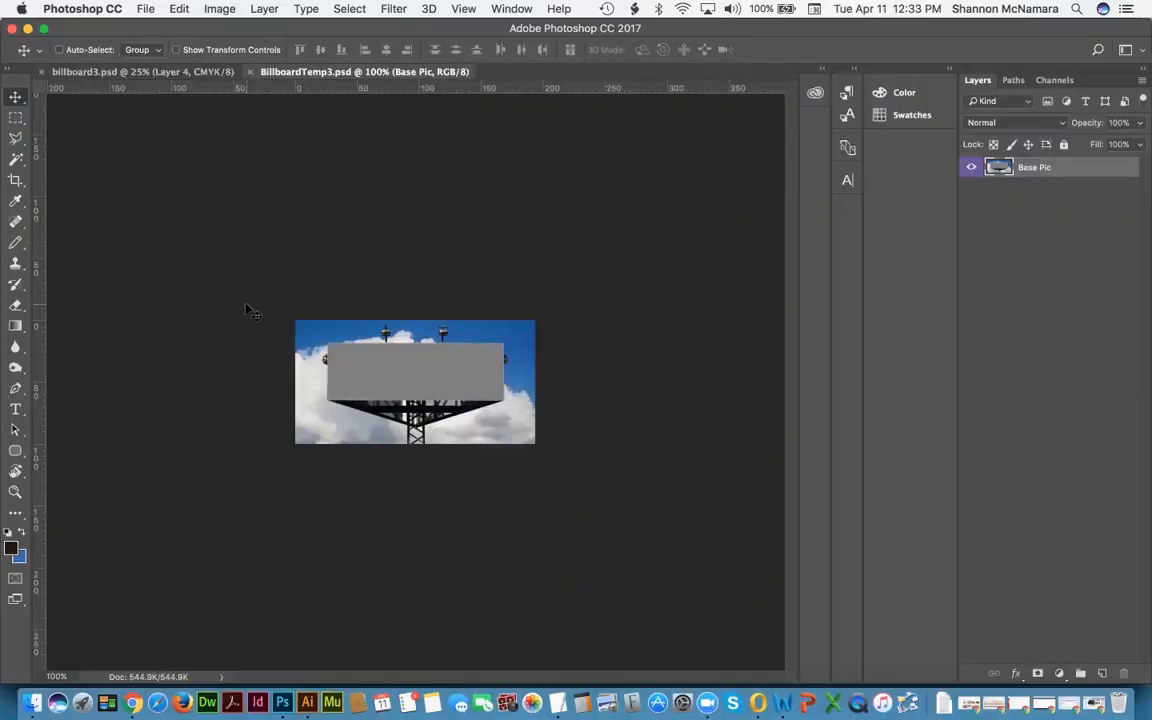
Step: Fit BillboardTemp3.psd to the window, compare it with billboard3.psd, and pick the Magic Wand
{"action": "key", "text": "super+0"}
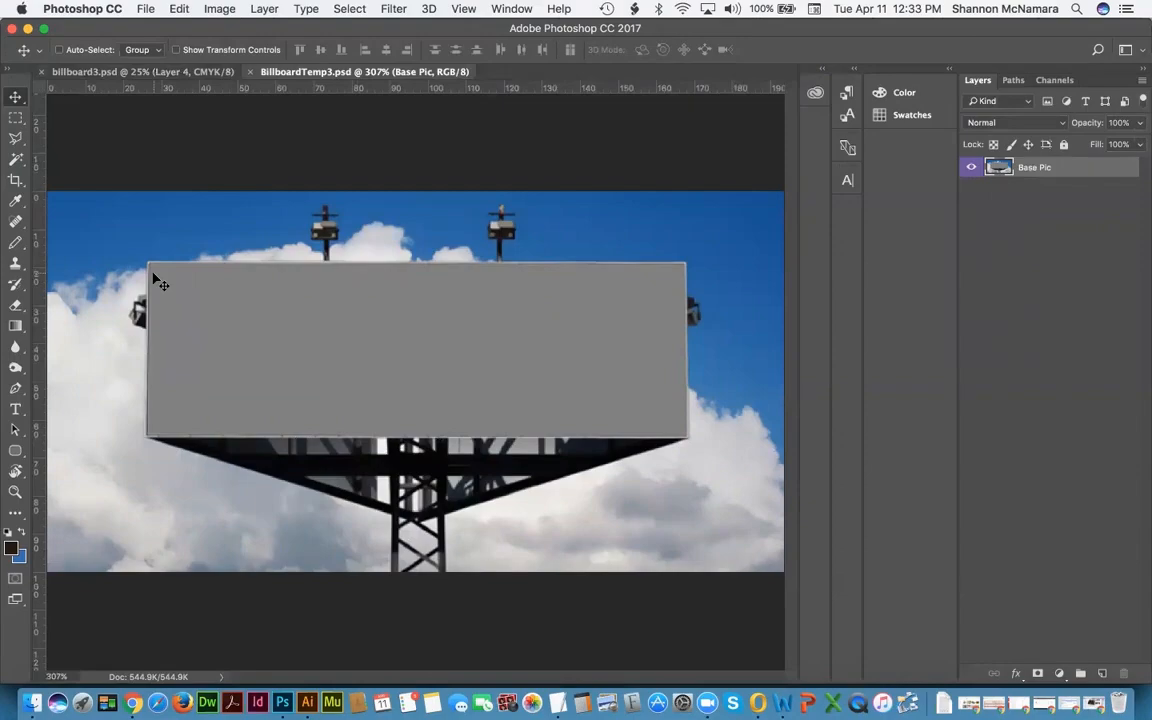
{"action": "left_click", "coordinate": [72, 72]}
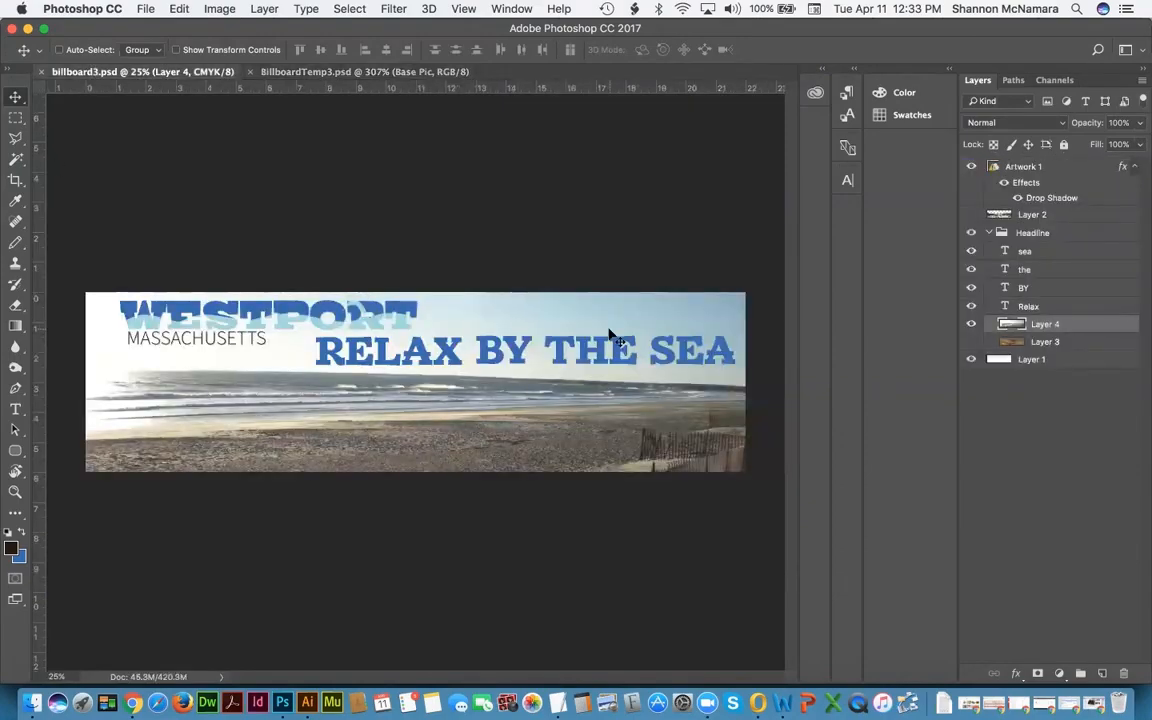
{"action": "left_click", "coordinate": [303, 72]}
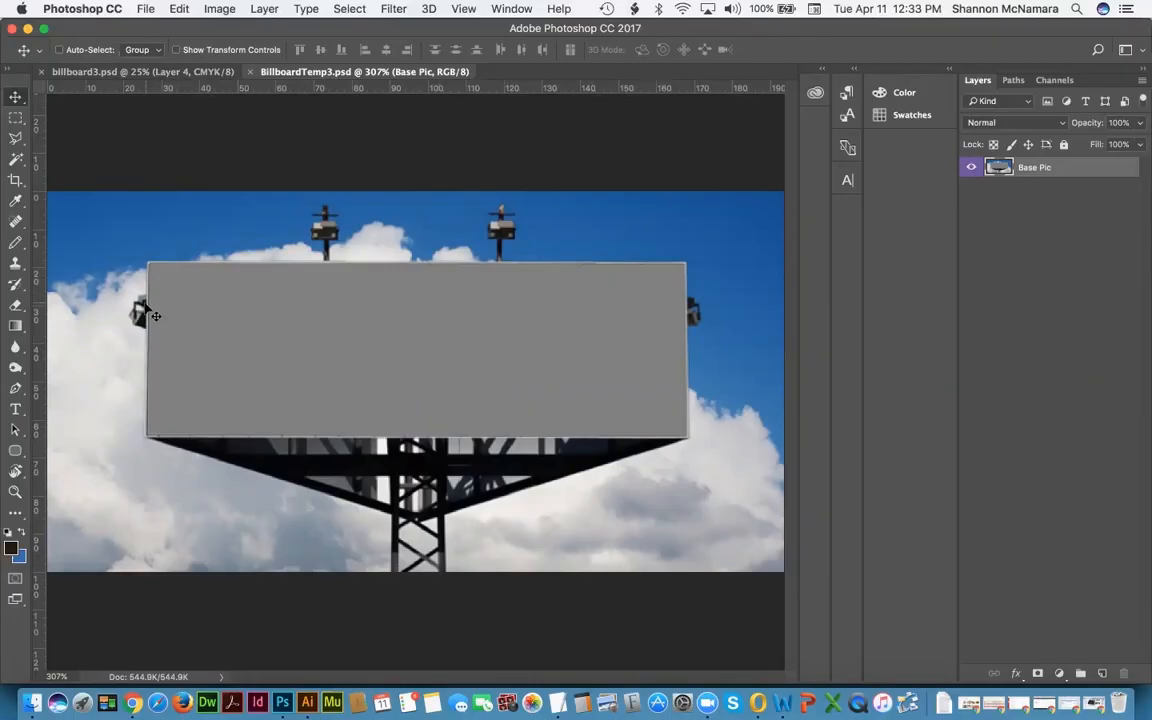
{"action": "left_click", "coordinate": [140, 72]}
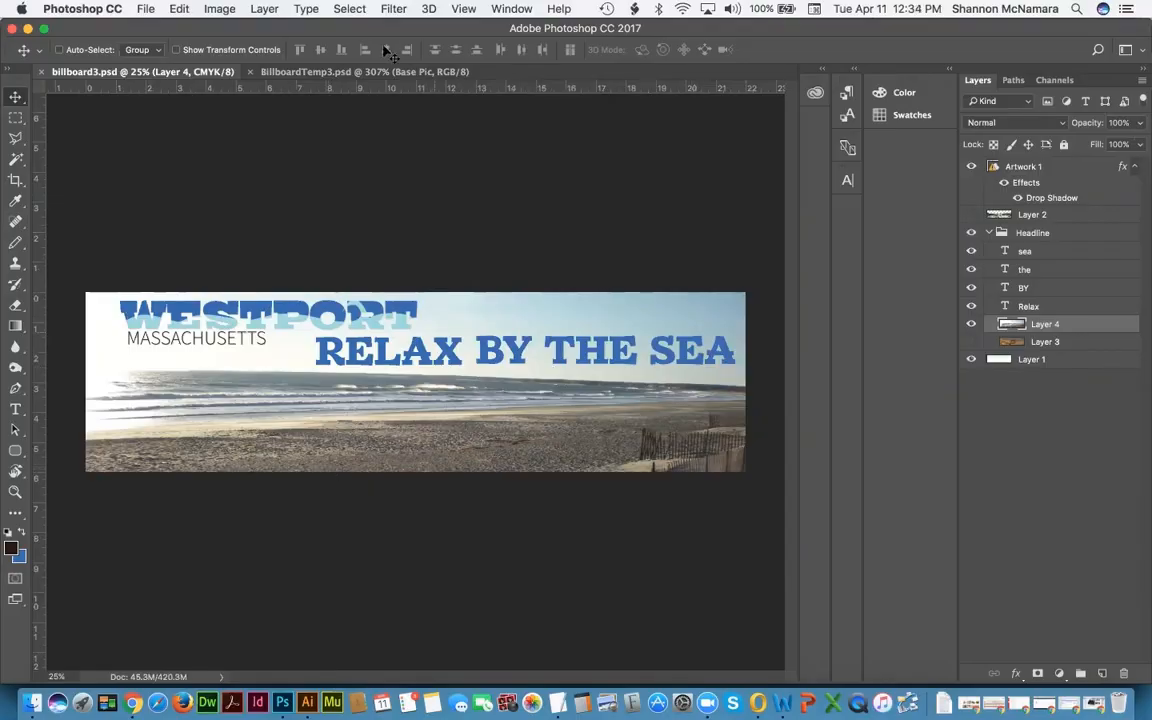
{"action": "left_click", "coordinate": [340, 73]}
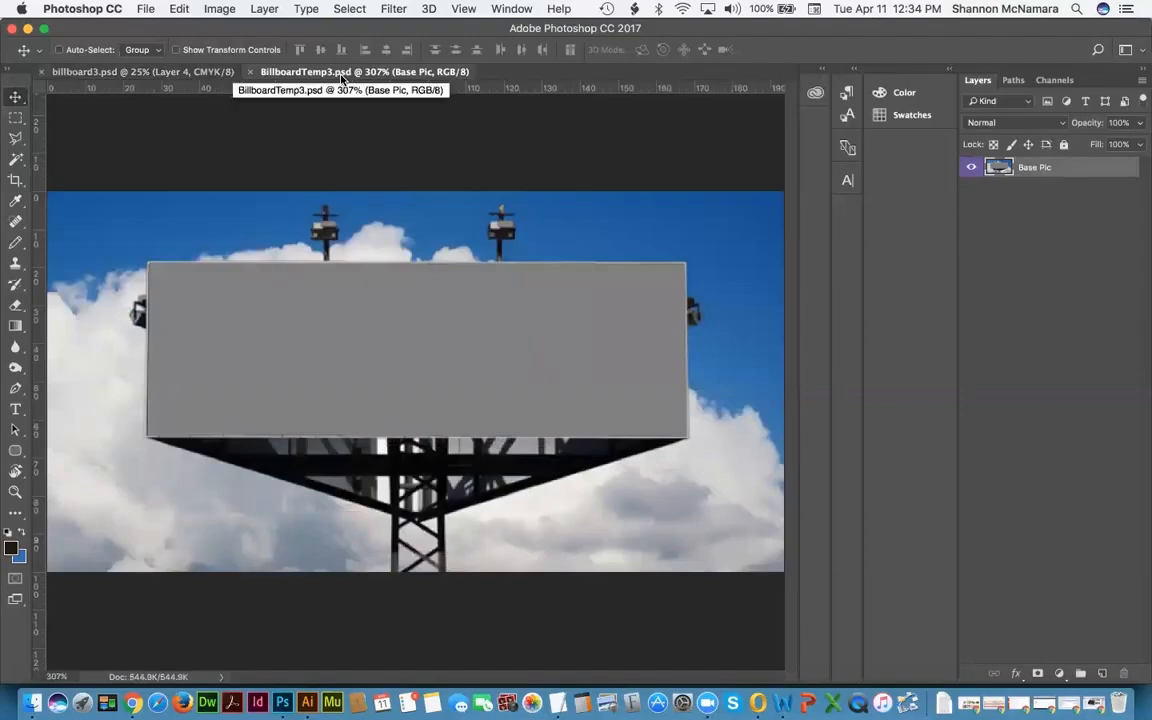
{"action": "key", "text": "w"}
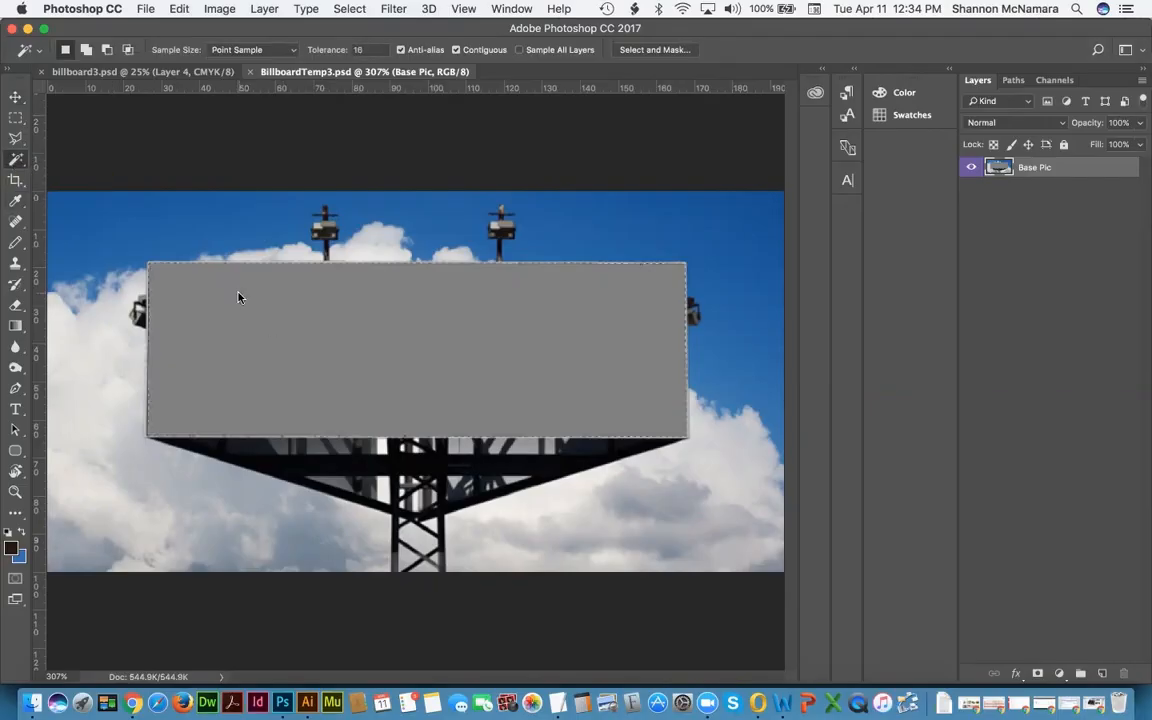
Step: Copy the grey billboard face and paste it into billboard3.psd above Artwork 1
{"action": "left_click", "coordinate": [179, 9]}
{"action": "left_click", "coordinate": [192, 122]}
{"action": "left_click", "coordinate": [111, 72]}
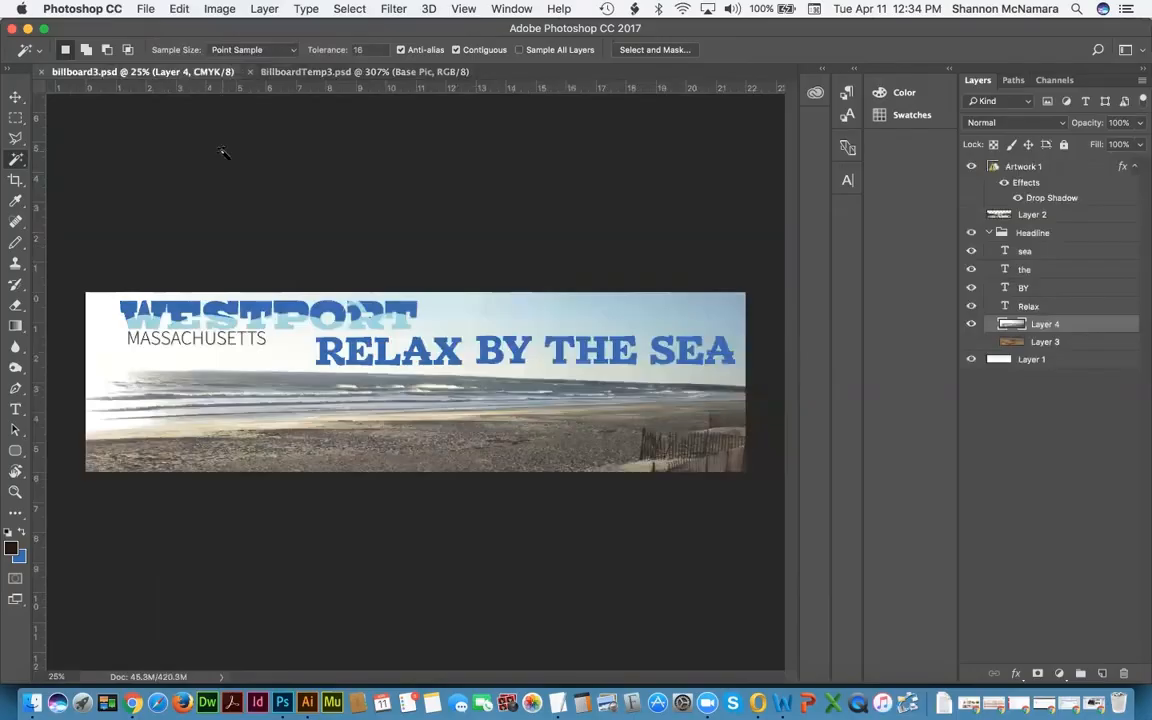
{"action": "left_click", "coordinate": [1005, 167]}
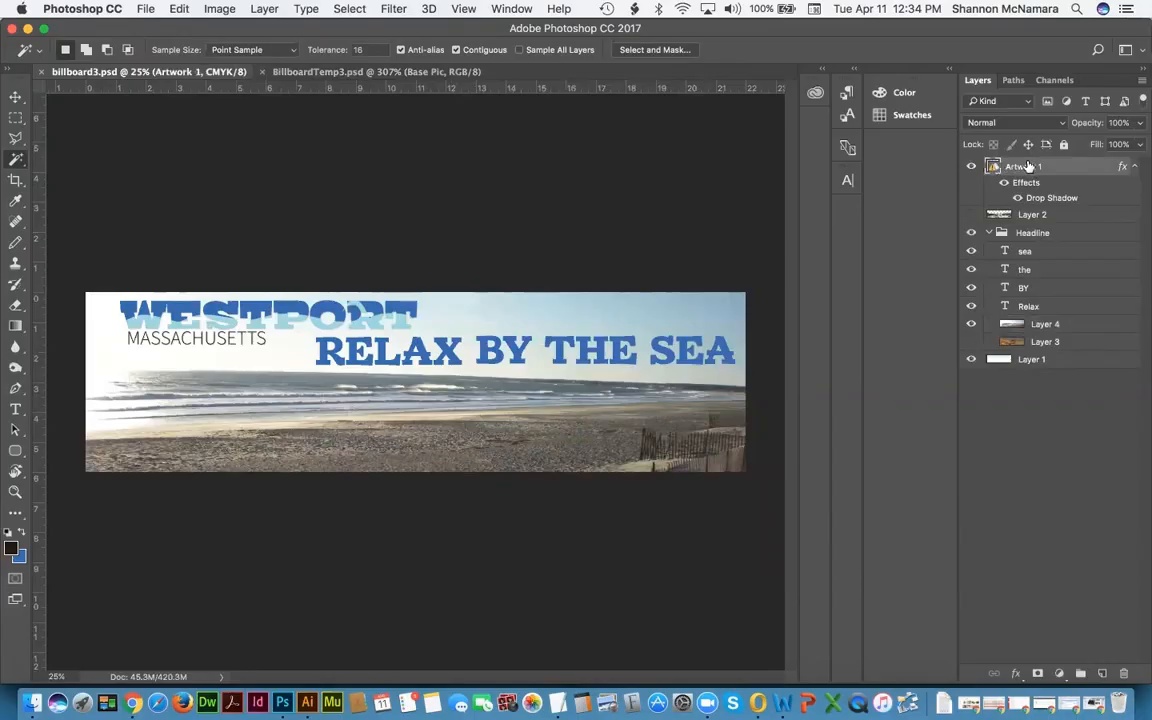
{"action": "key", "text": "super+v"}
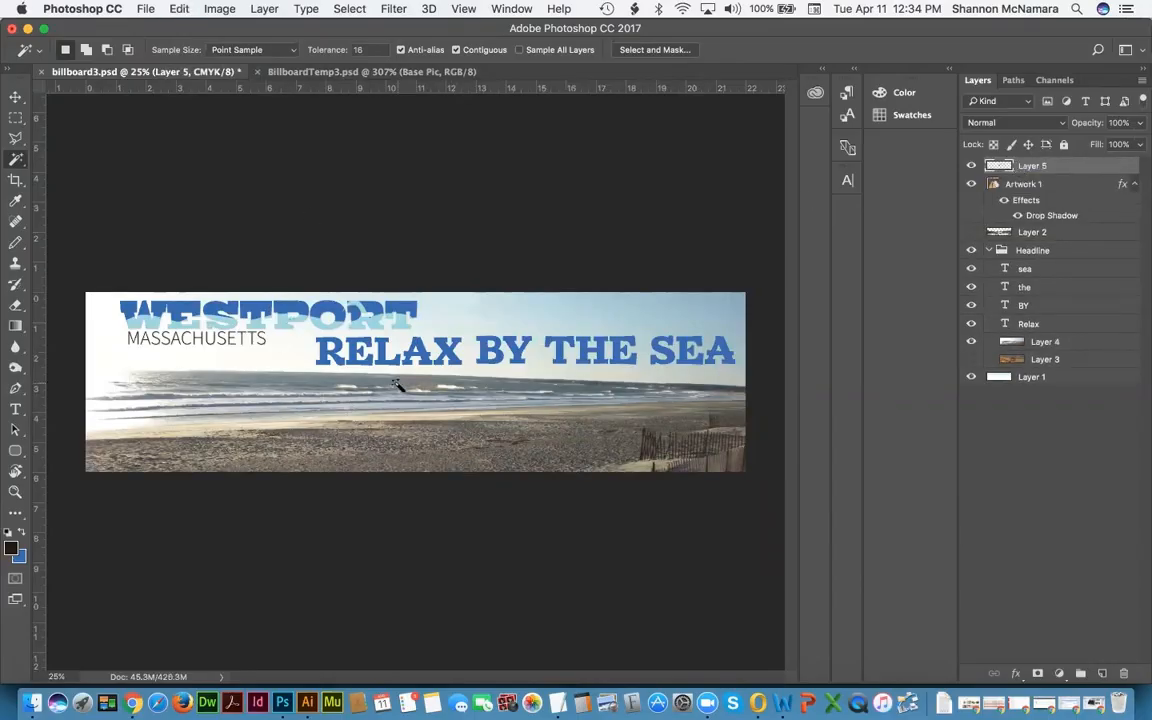
Step: Move the pasted grey shape, Layer 5, to the banner's top-left corner
{"action": "key", "text": "v"}
{"action": "left_click_drag", "start_coordinate": [419, 387], "coordinate": [483, 315]}
{"action": "left_click", "coordinate": [330, 71]}
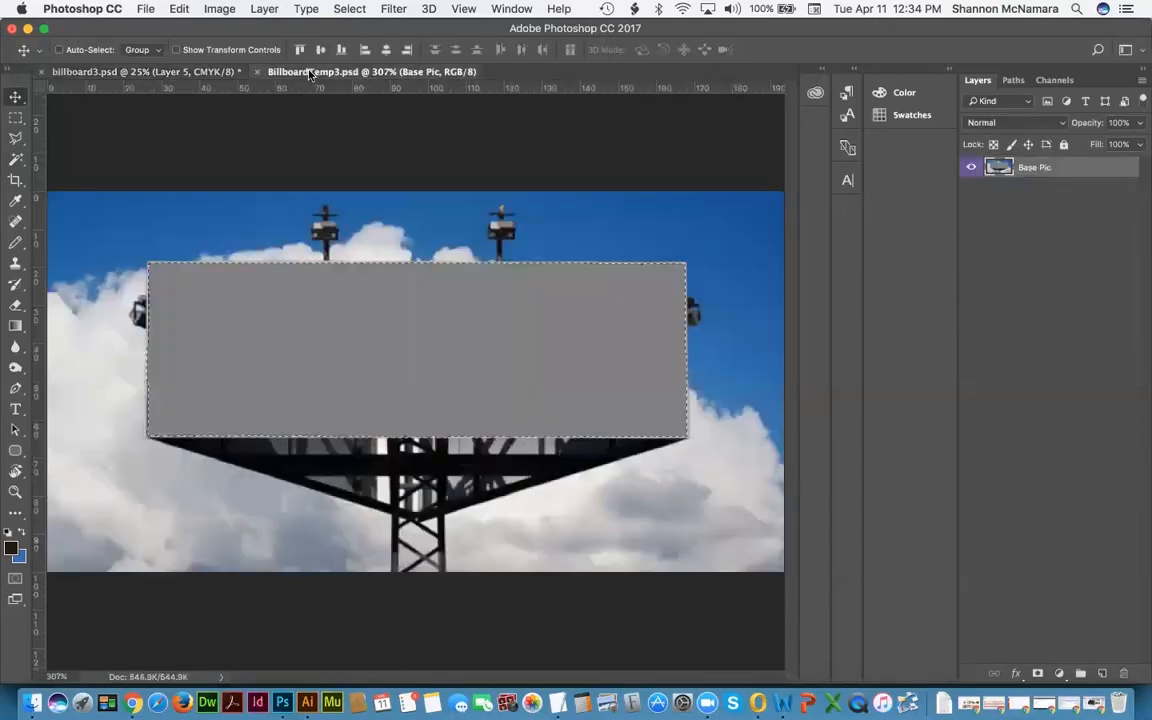
{"action": "left_click", "coordinate": [150, 72]}
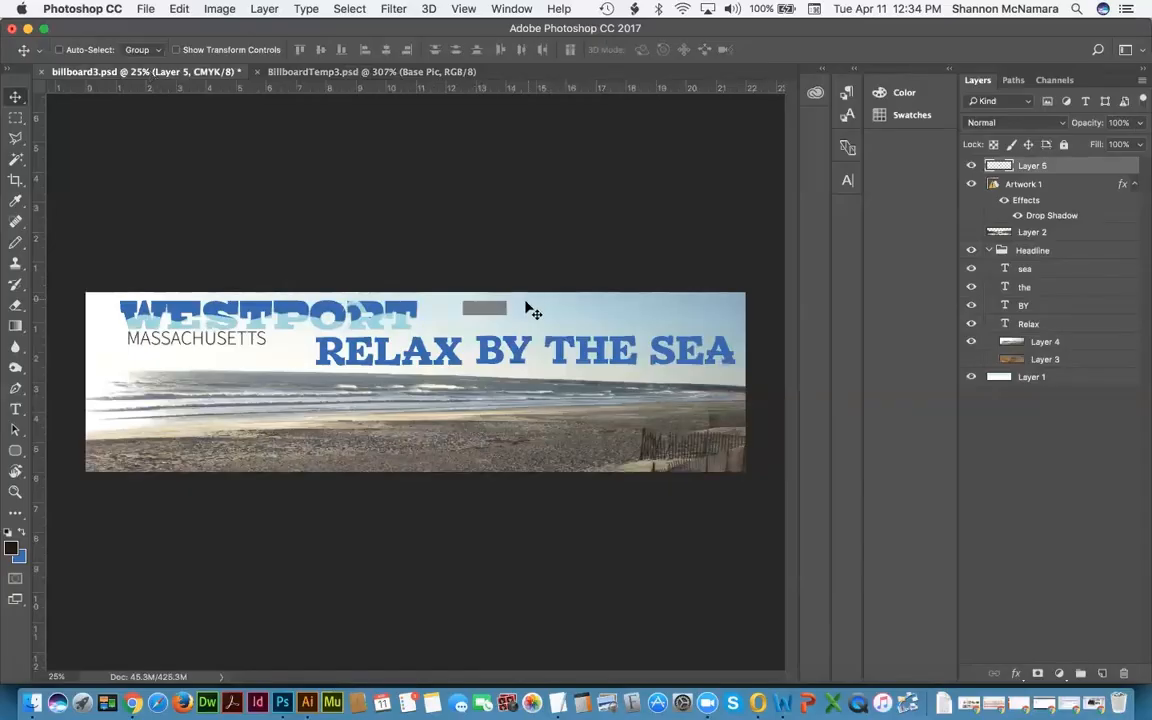
{"action": "left_click_drag", "start_coordinate": [488, 315], "coordinate": [107, 303]}
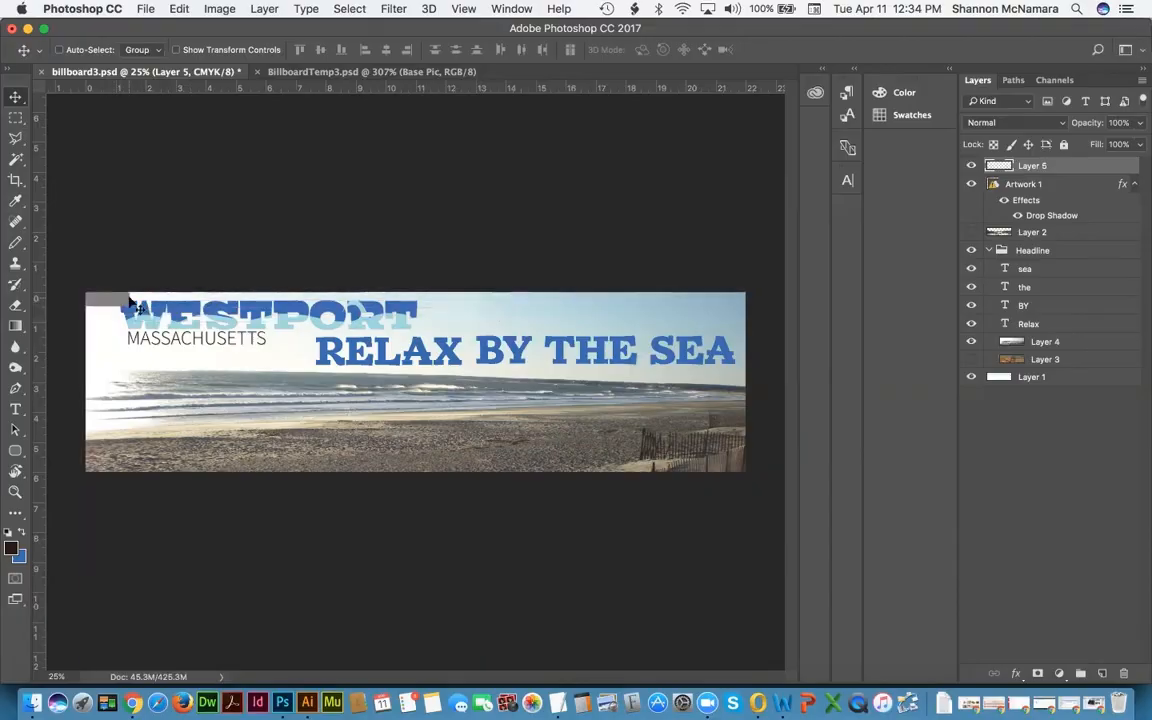
{"action": "key", "text": "super+t"}
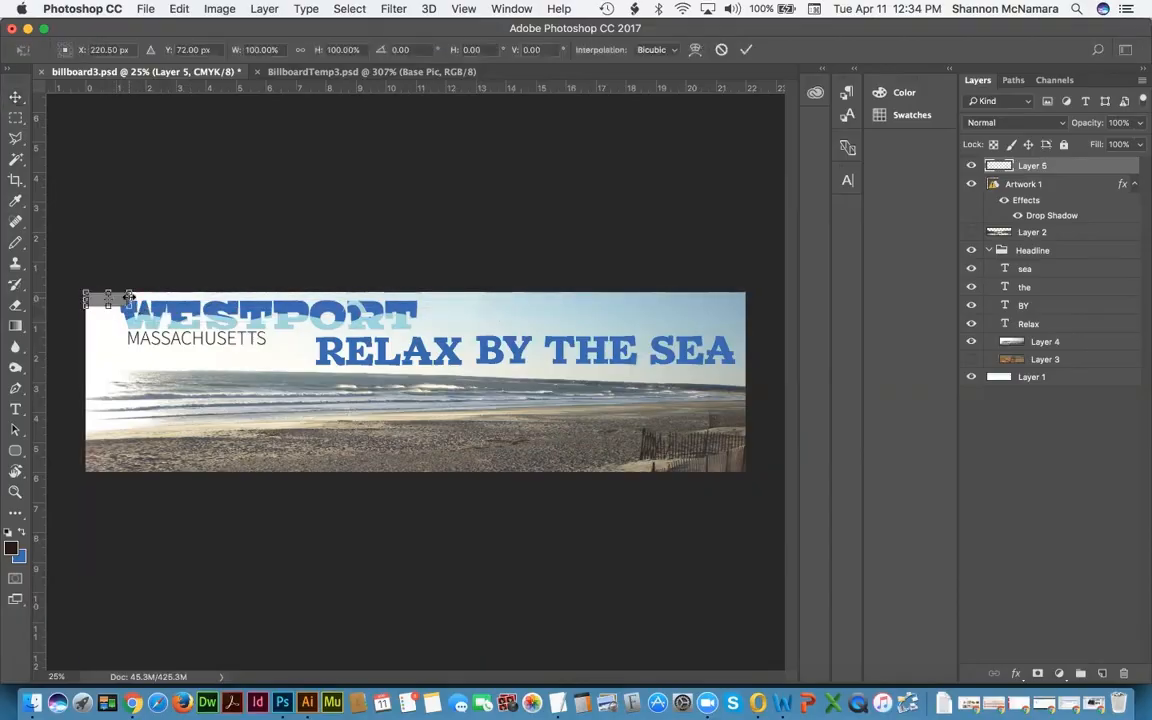
Step: Scale Layer 5 proportionally over most of the banner and add a vertical guide near 18.4 in at its right edge
{"action": "left_click", "coordinate": [298, 50]}
{"action": "left_click_drag", "start_coordinate": [130, 307], "coordinate": [632, 470]}
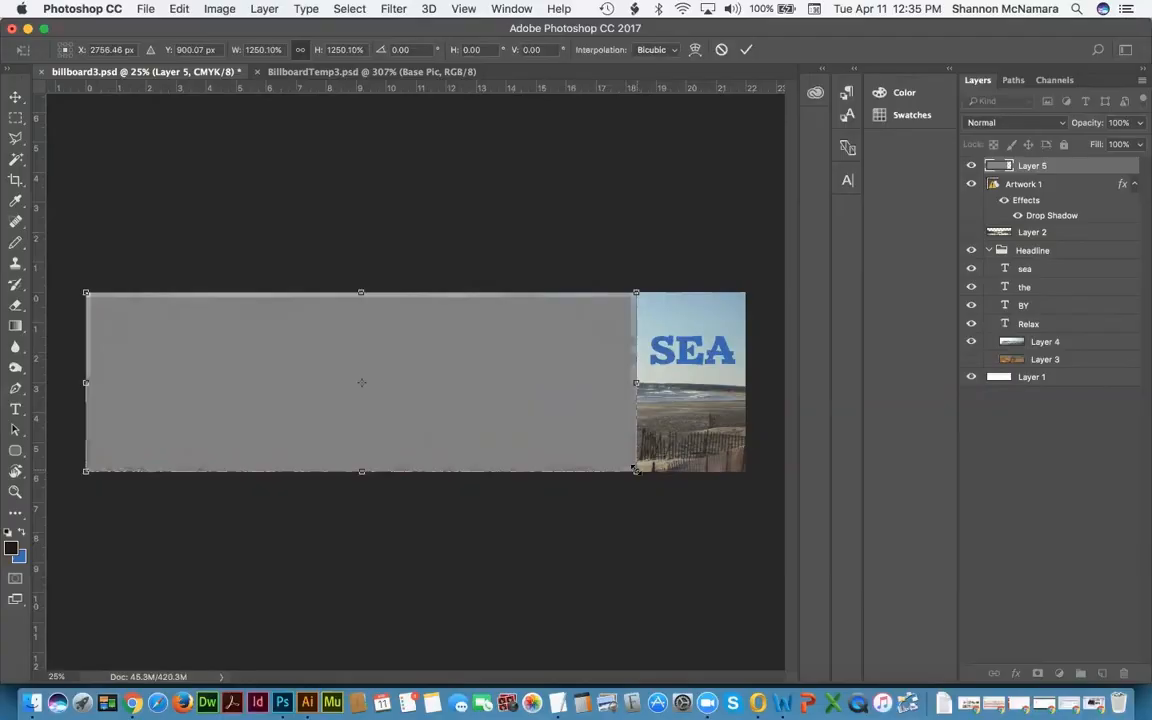
{"action": "key", "text": "Return"}
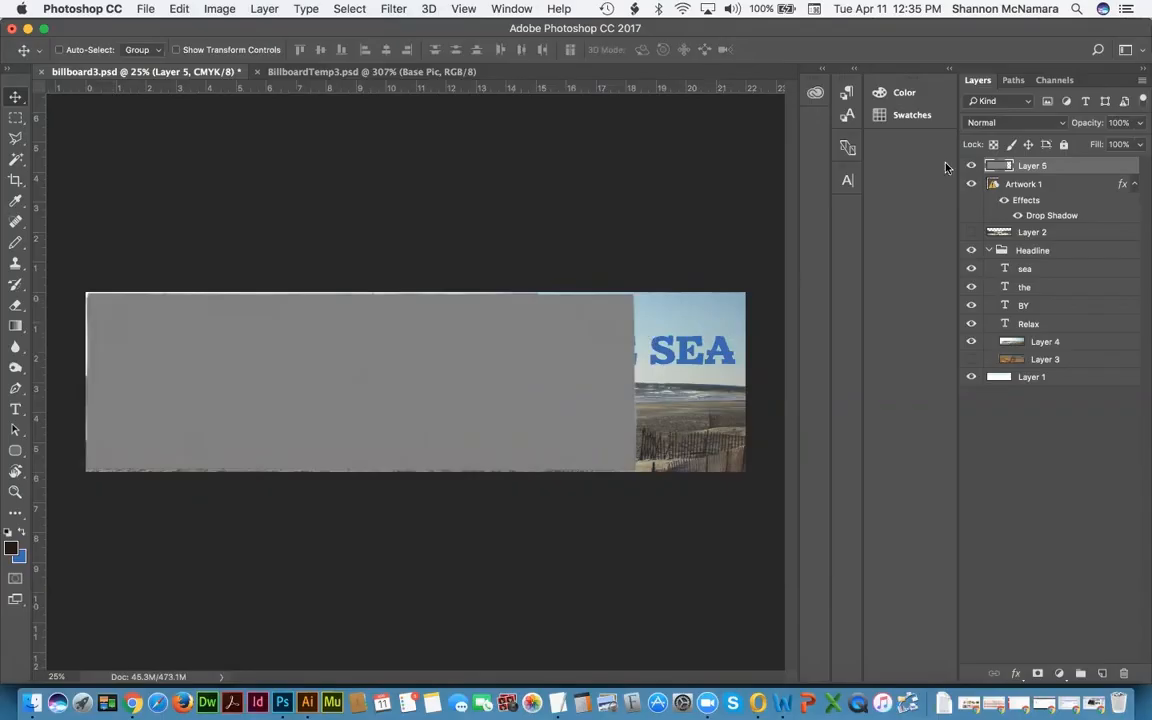
{"action": "left_click_drag", "start_coordinate": [267, 368], "coordinate": [324, 374]}
{"action": "mouse_move", "coordinate": [486, 377]}
{"action": "left_mouse_down"}
{"action": "mouse_move", "coordinate": [445, 375]}
{"action": "mouse_move", "coordinate": [463, 378]}
{"action": "left_mouse_up"}
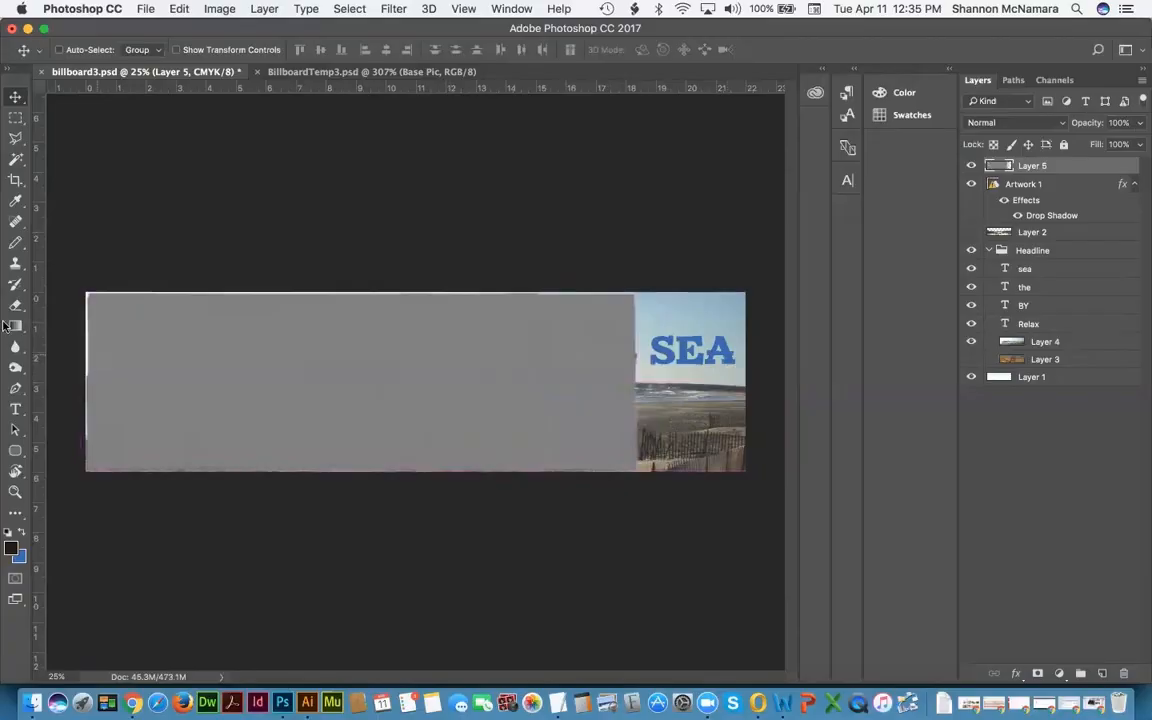
{"action": "left_click_drag", "start_coordinate": [38, 300], "coordinate": [637, 297]}
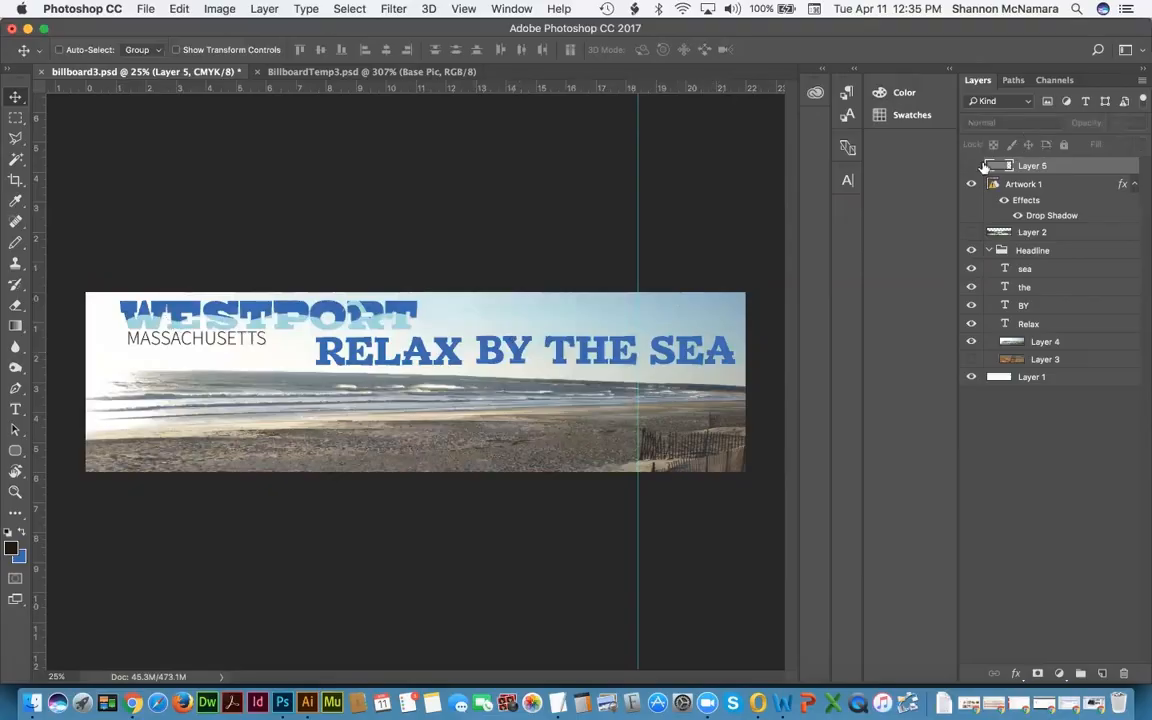
Step: Hide the grey Layer 5 and move Layer 4 out of the Headline group
{"action": "left_click", "coordinate": [969, 166]}
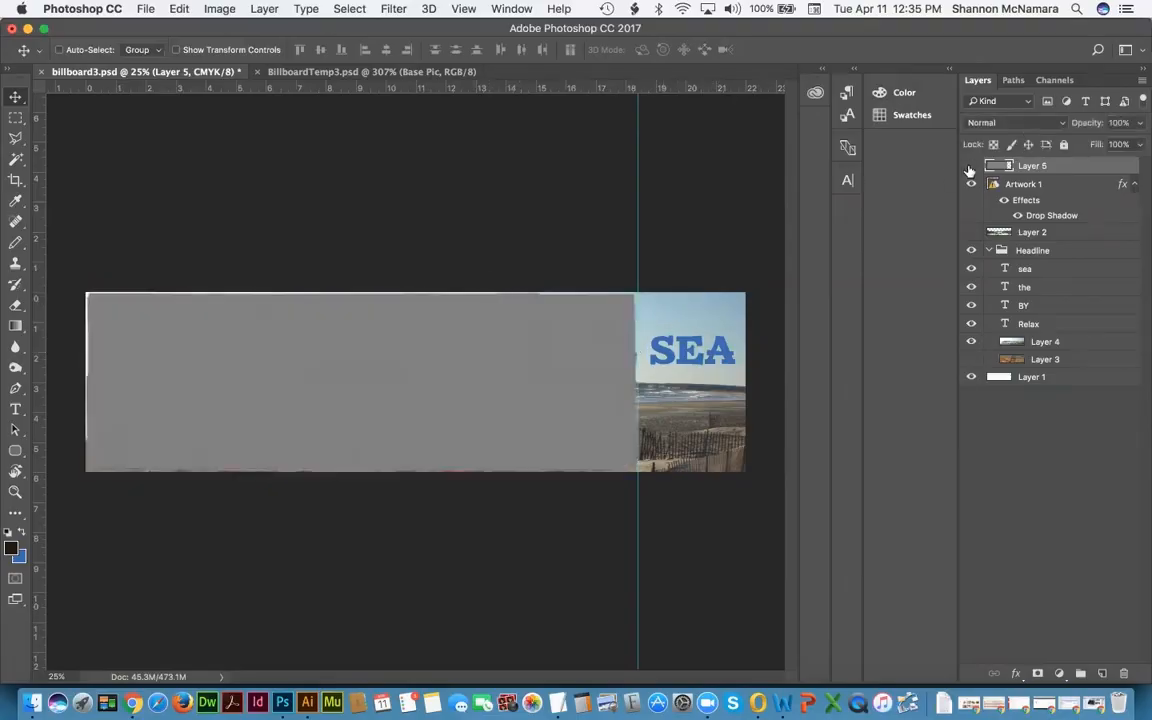
{"action": "left_click", "coordinate": [969, 166]}
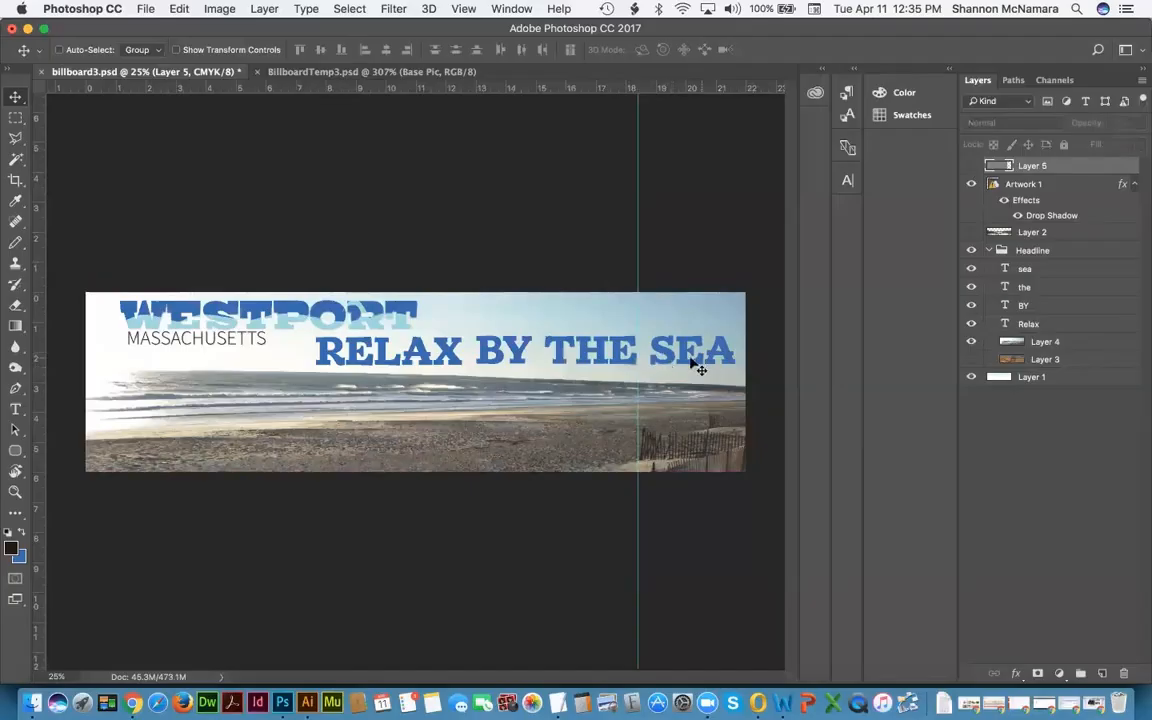
{"action": "left_click", "coordinate": [1030, 252]}
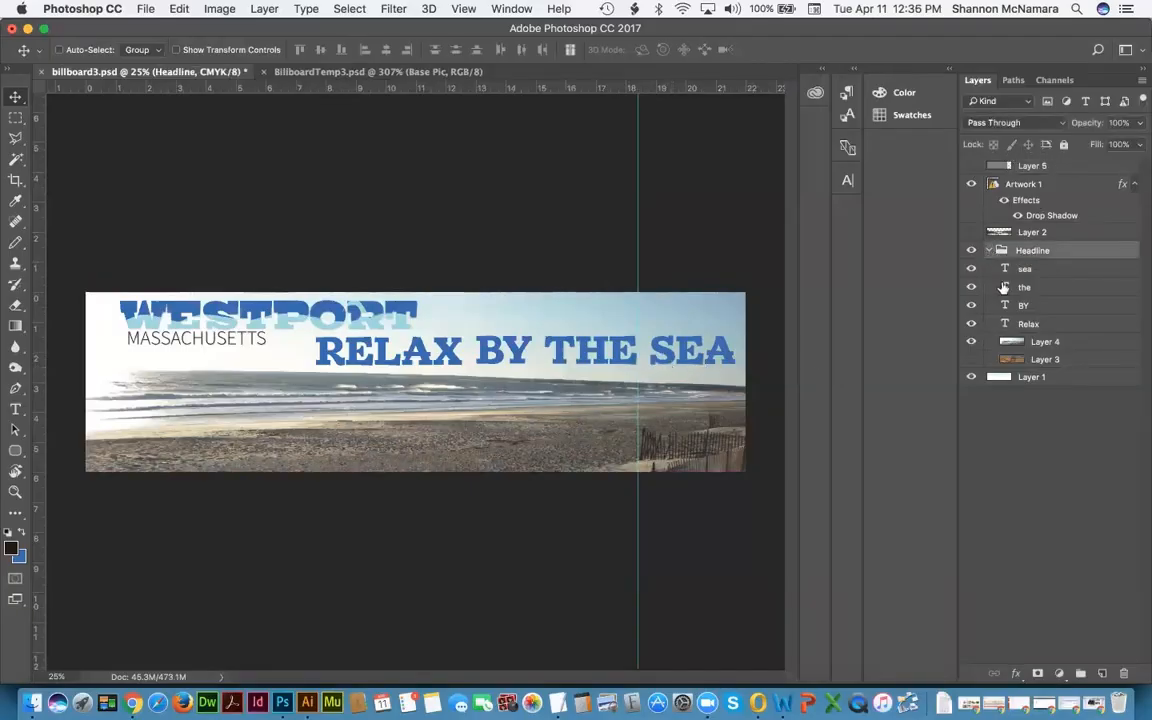
{"action": "left_click_drag", "start_coordinate": [708, 351], "coordinate": [661, 351]}
{"action": "key", "text": "super+z"}
{"action": "left_click_drag", "start_coordinate": [1045, 344], "coordinate": [968, 363]}
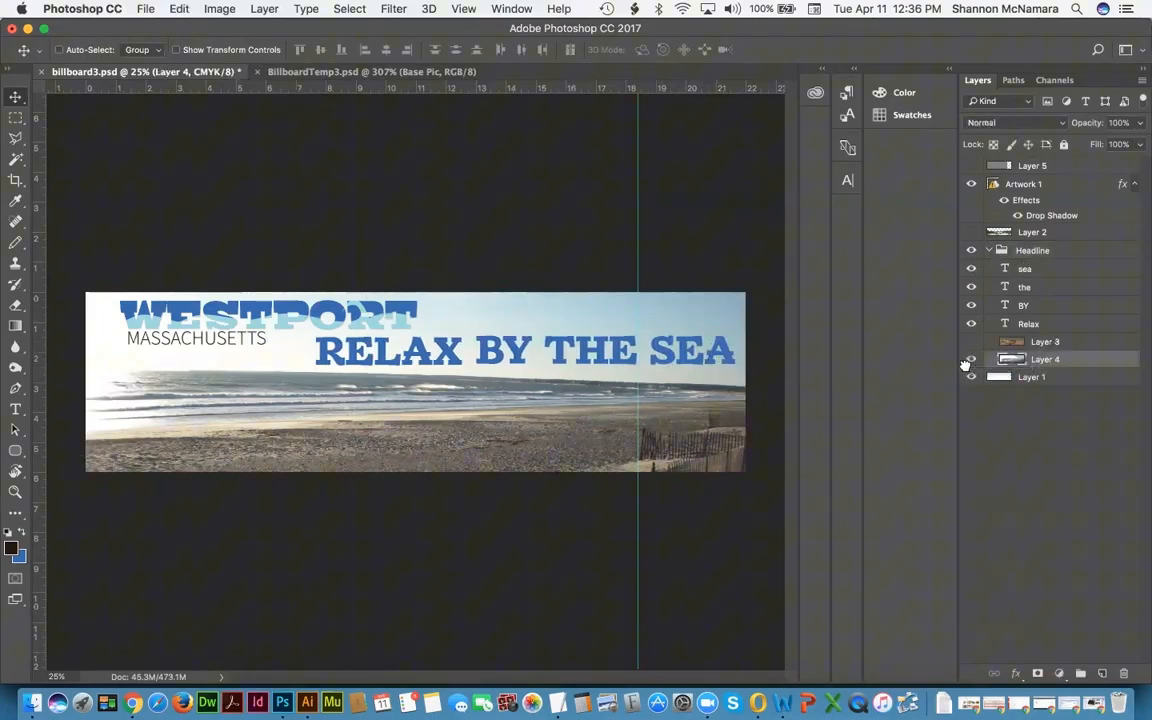
{"action": "left_click", "coordinate": [988, 251]}
{"action": "left_click", "coordinate": [988, 250]}
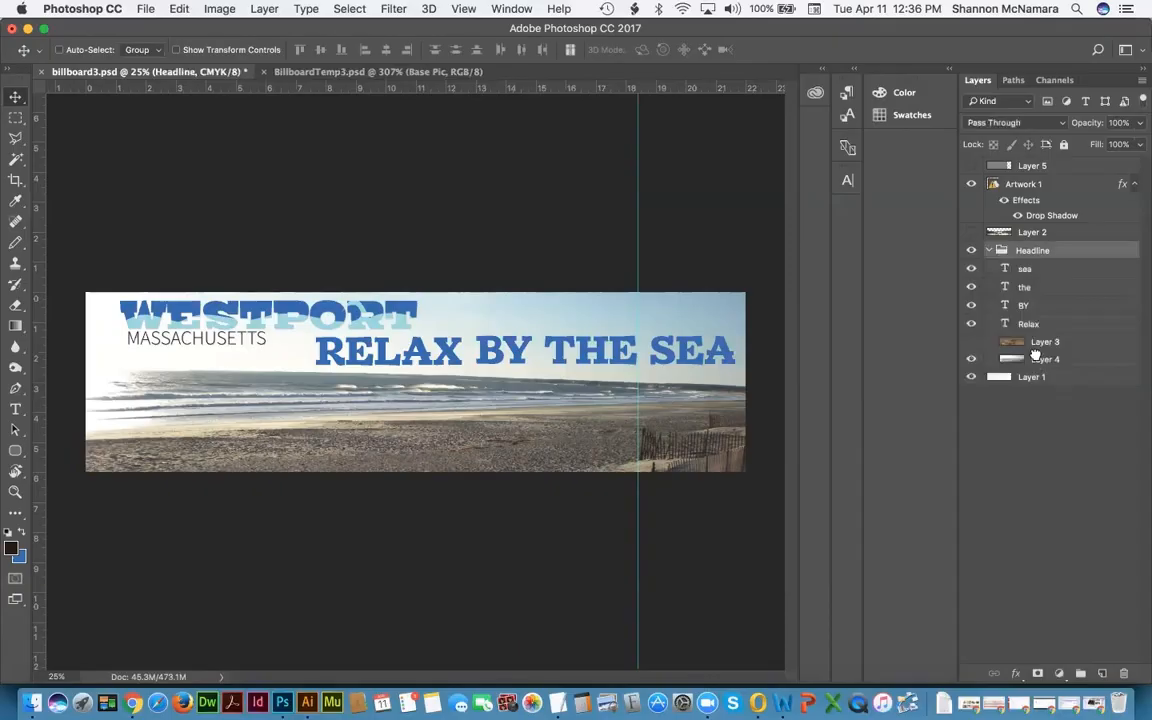
{"action": "mouse_move", "coordinate": [1045, 359]}
{"action": "left_mouse_down"}
{"action": "mouse_move", "coordinate": [1040, 425]}
{"action": "mouse_move", "coordinate": [1024, 352]}
{"action": "left_mouse_up"}
{"action": "left_click", "coordinate": [988, 250]}
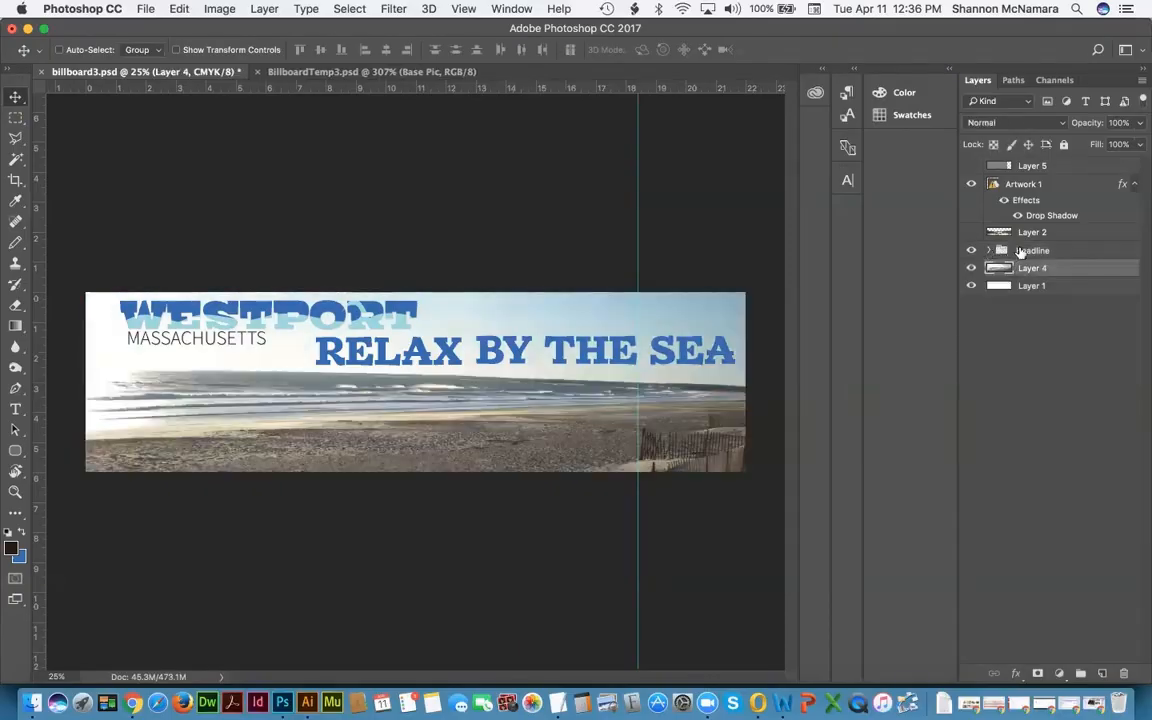
Step: Shift the Headline group left and scale it proportionally to about 82%
{"action": "left_click", "coordinate": [1051, 250]}
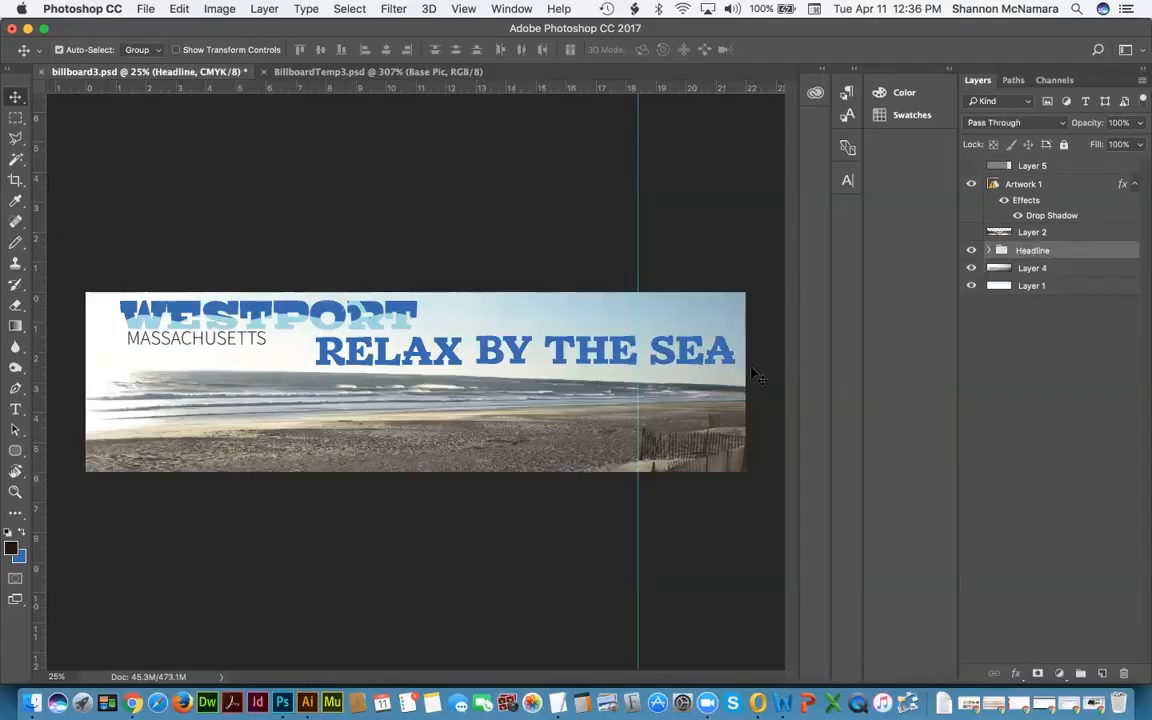
{"action": "left_click_drag", "start_coordinate": [590, 363], "coordinate": [516, 365]}
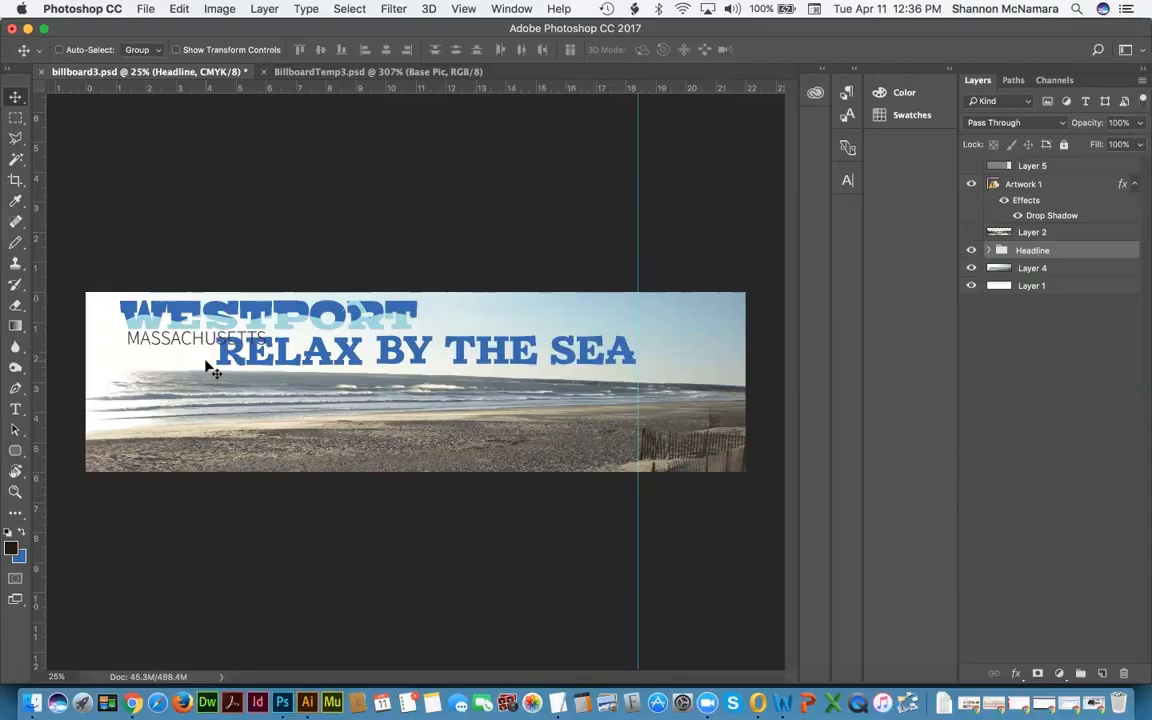
{"action": "key", "text": "super+t"}
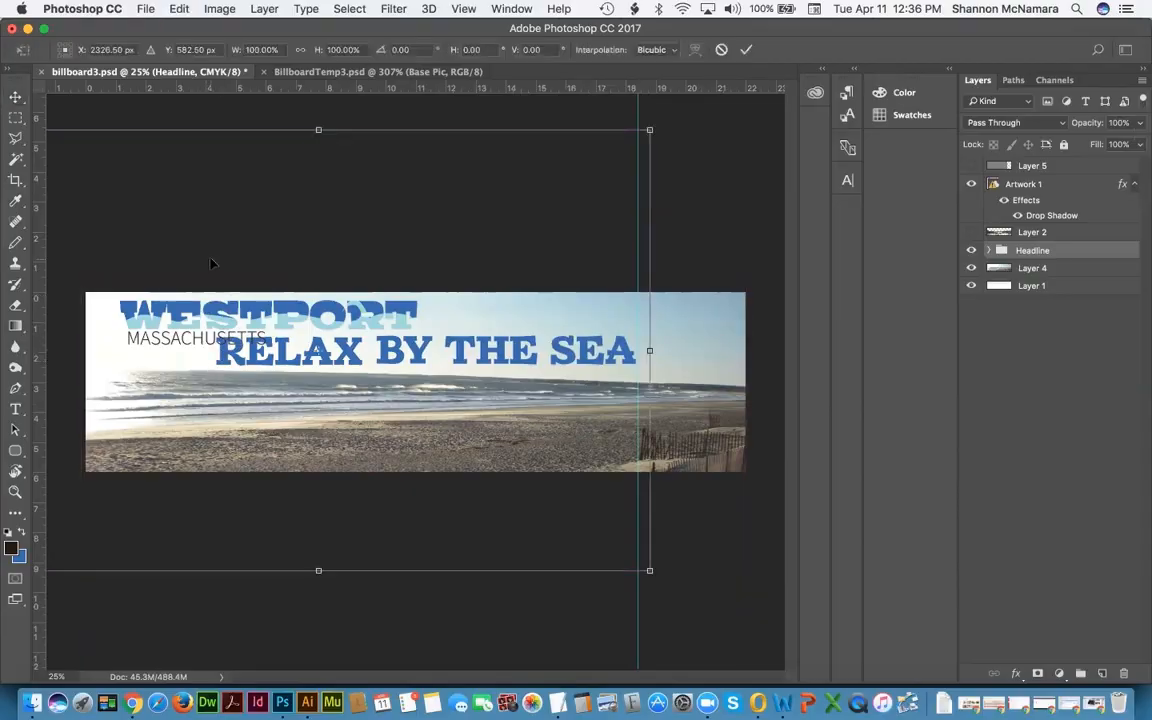
{"action": "key", "text": "Escape"}
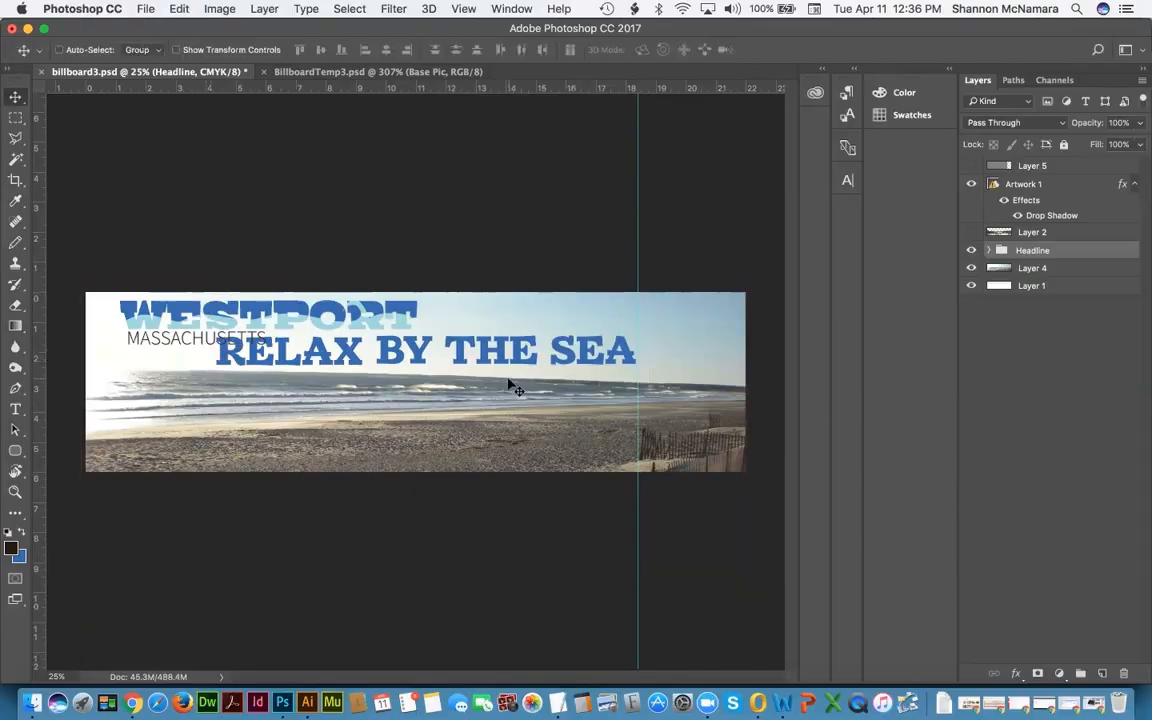
{"action": "key", "text": "super+minus"}
{"action": "key", "text": "super+minus"}
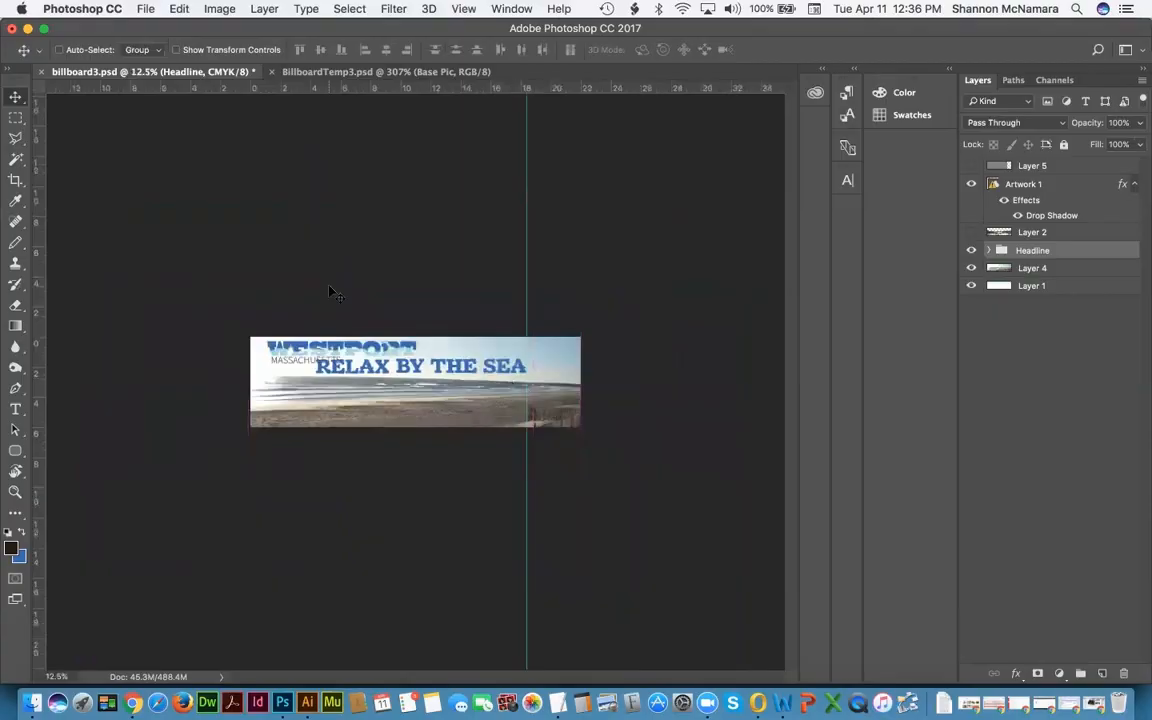
{"action": "key", "text": "super+t"}
{"action": "left_click_drag", "start_coordinate": [201, 256], "coordinate": [244, 287]}
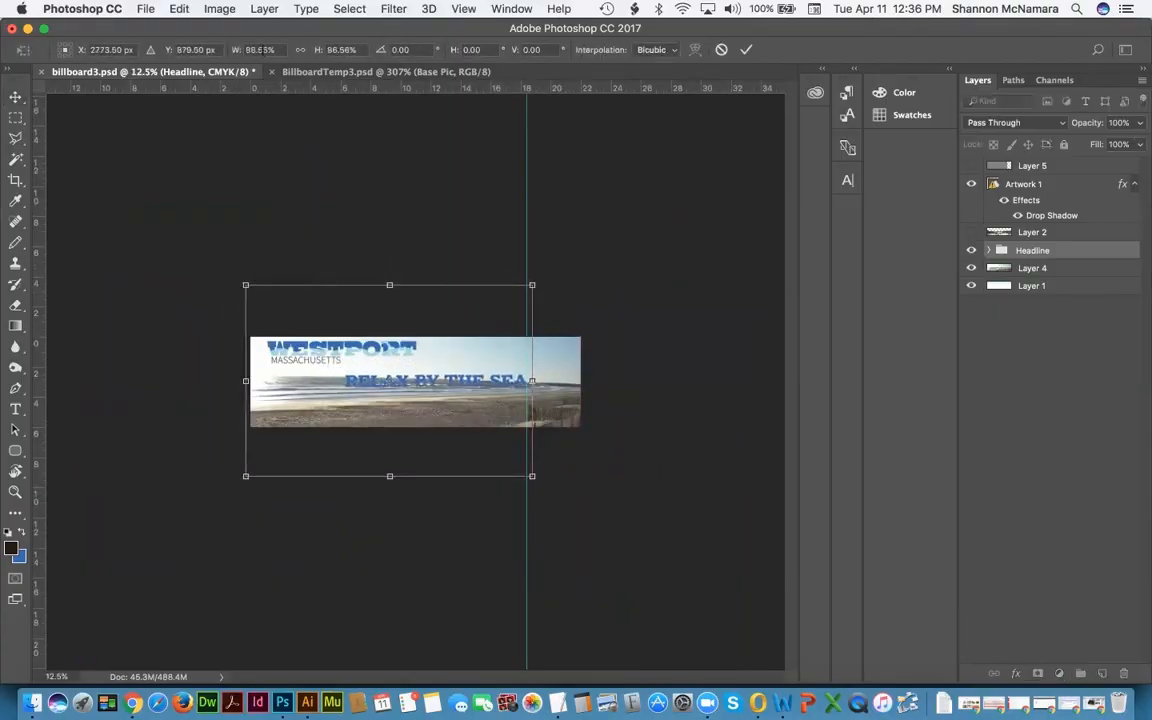
{"action": "left_click", "coordinate": [297, 53]}
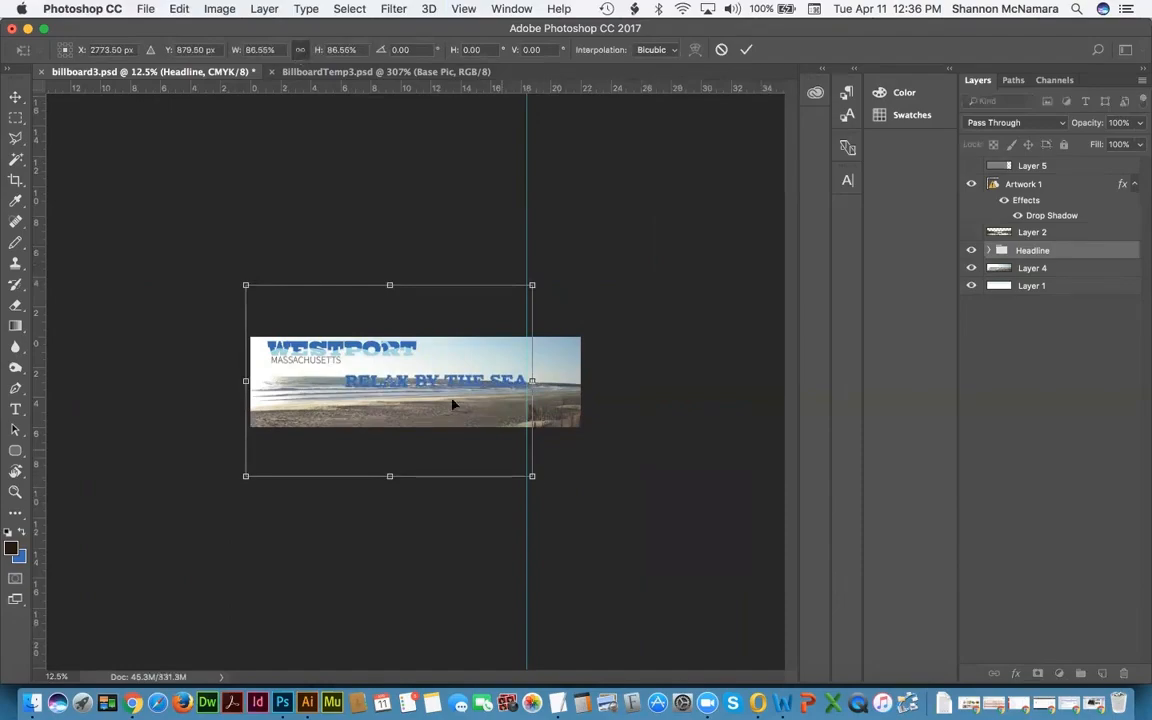
{"action": "mouse_move", "coordinate": [438, 388]}
{"action": "left_mouse_down"}
{"action": "mouse_move", "coordinate": [437, 378]}
{"action": "mouse_move", "coordinate": [430, 386]}
{"action": "left_mouse_up"}
{"action": "left_click_drag", "start_coordinate": [240, 469], "coordinate": [255, 460]}
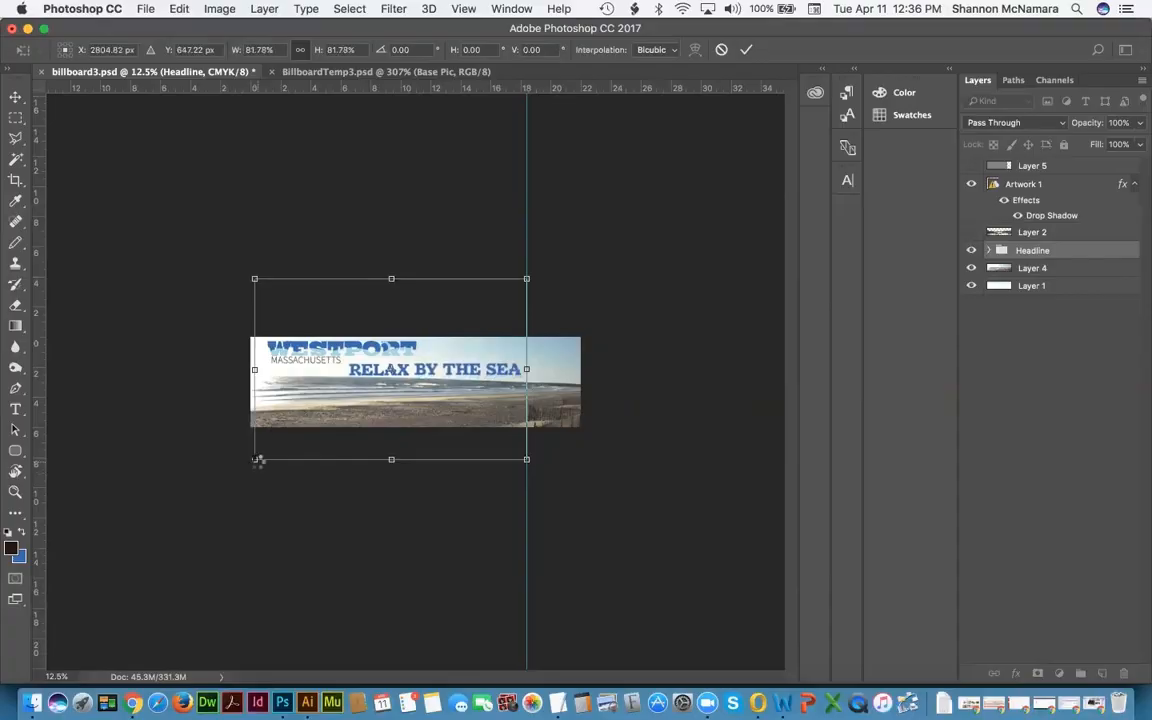
{"action": "key", "text": "Return"}
Step: Zoom the banner to 25% and select the Rectangular Marquee tool
{"action": "key", "text": "super+0"}
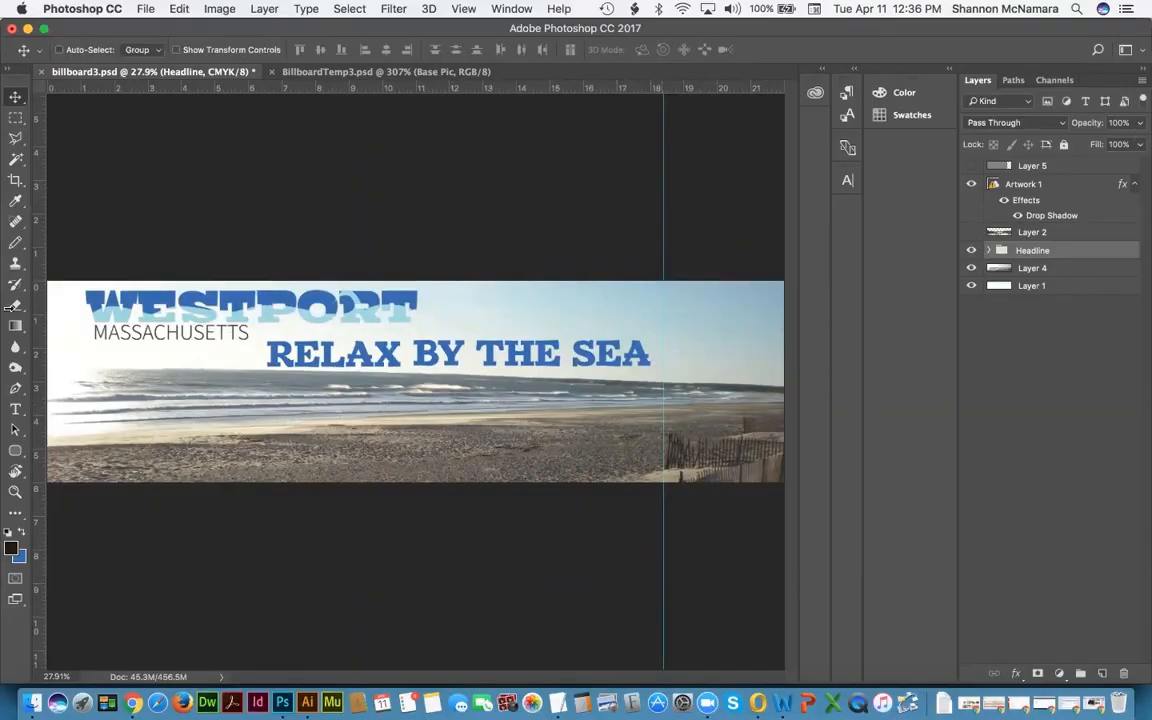
{"action": "key", "text": "super+minus"}
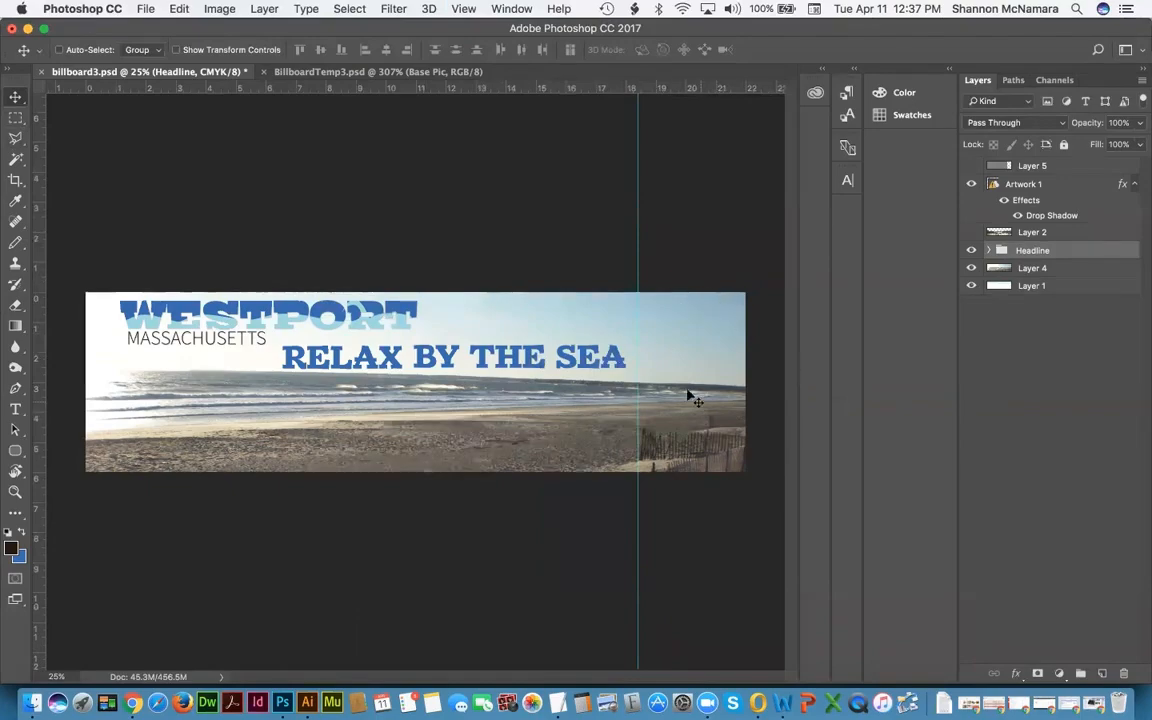
{"action": "left_click", "coordinate": [15, 119]}
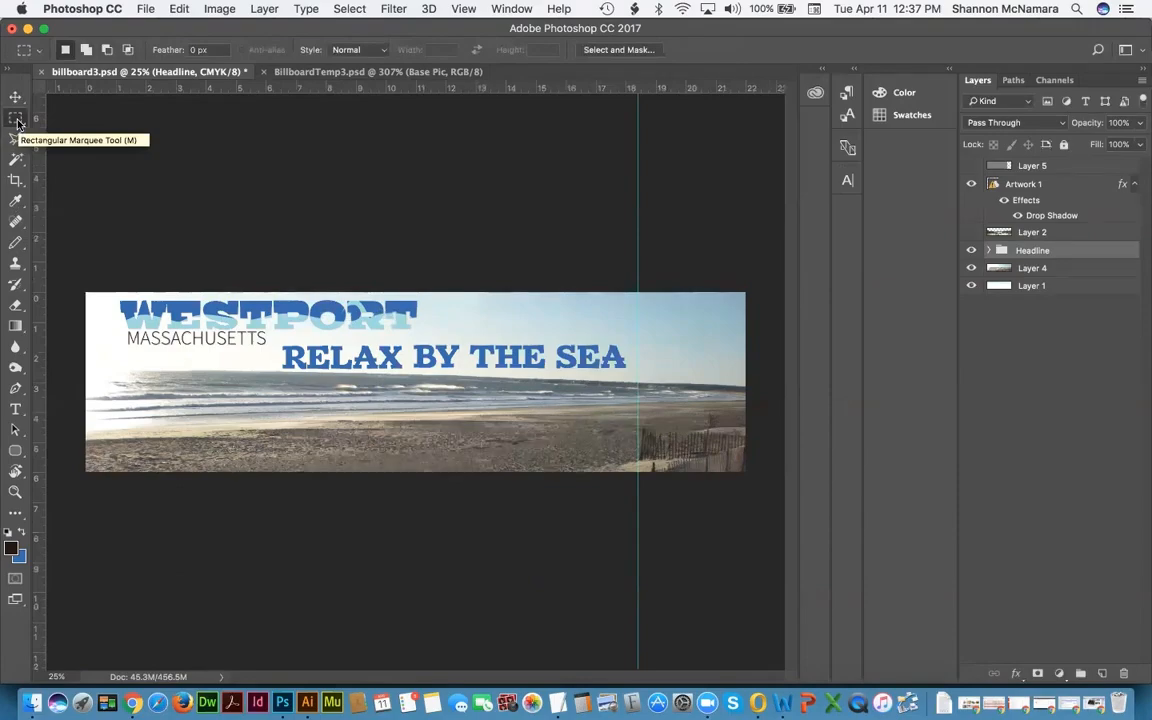
{"action": "left_click", "coordinate": [16, 120]}
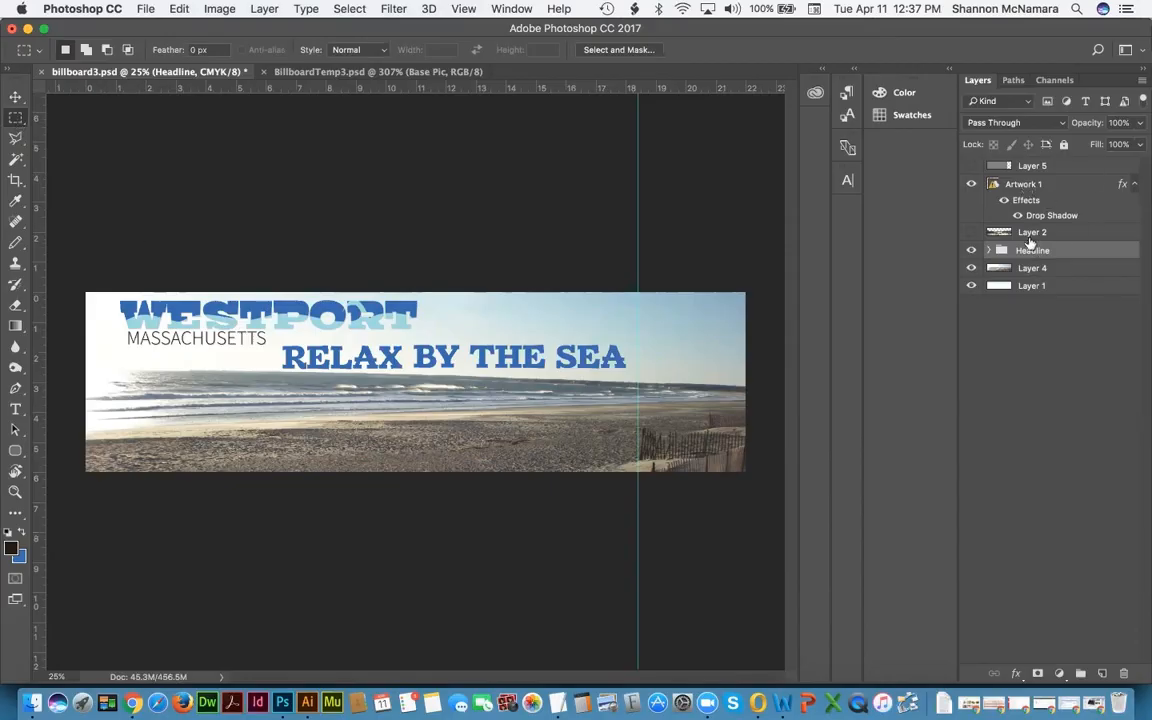
Step: Add Artwork 1 to the headline selection and nudge the titles left six times
{"action": "left_click", "coordinate": [1032, 188], "text": "super"}
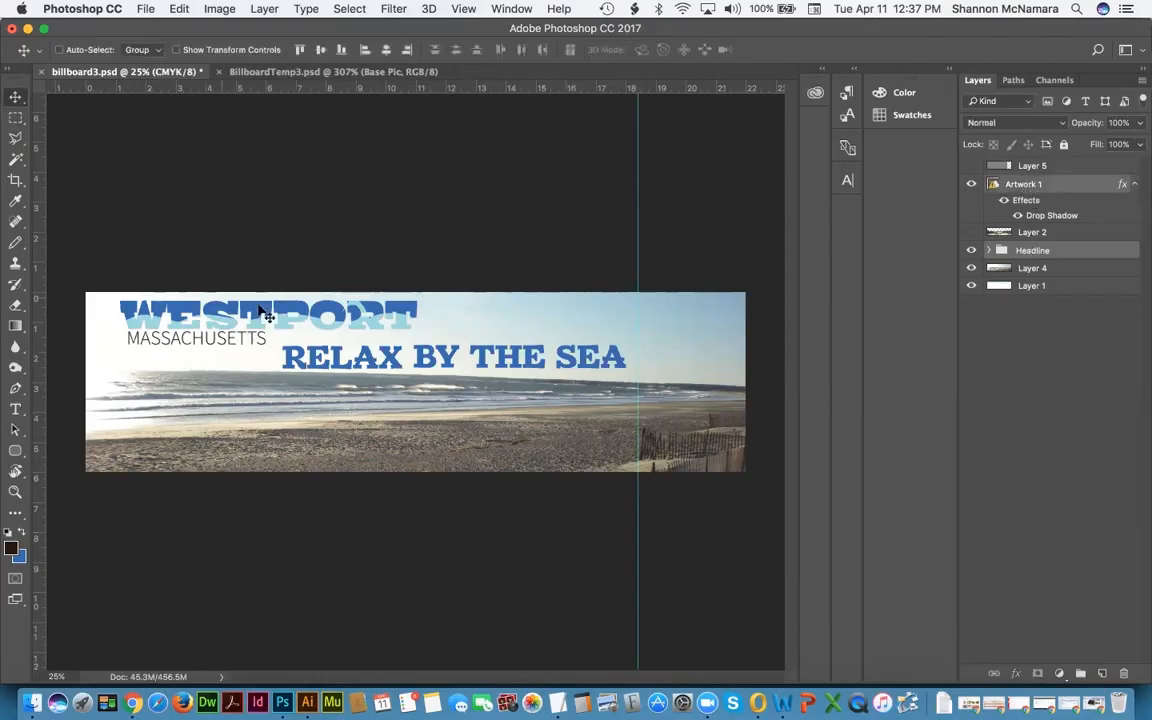
{"action": "key", "text": "Left"}
{"action": "key", "text": "Left"}
{"action": "key", "text": "Left"}
{"action": "key", "text": "Left"}
{"action": "key", "text": "Left"}
{"action": "key", "text": "Left"}
{"action": "key", "text": "Left"}
{"action": "key", "text": "Left"}
{"action": "key", "text": "Left"}
{"action": "key", "text": "Left"}
{"action": "key", "text": "Left"}
{"action": "key", "text": "Left"}
{"action": "key", "text": "Left"}
{"action": "key", "text": "Left"}
{"action": "key", "text": "Left"}
{"action": "key", "text": "Left"}
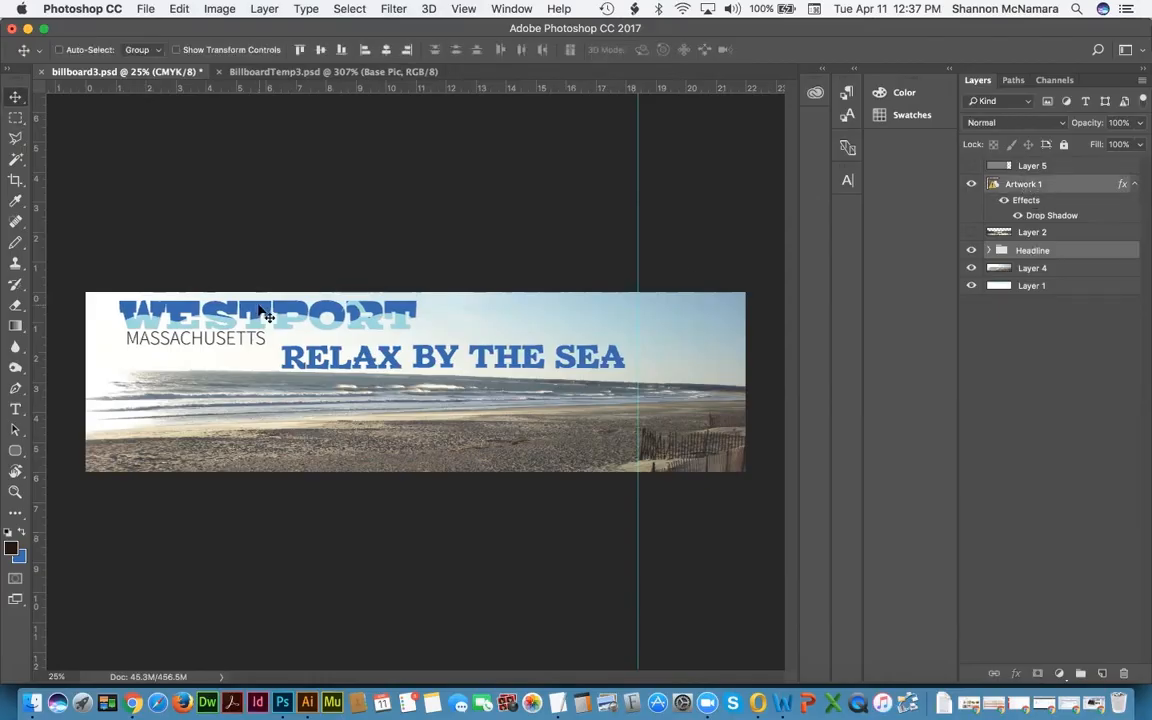
{"action": "key", "text": "Left"}
{"action": "key", "text": "Left"}
{"action": "key", "text": "Left"}
{"action": "key", "text": "Left"}
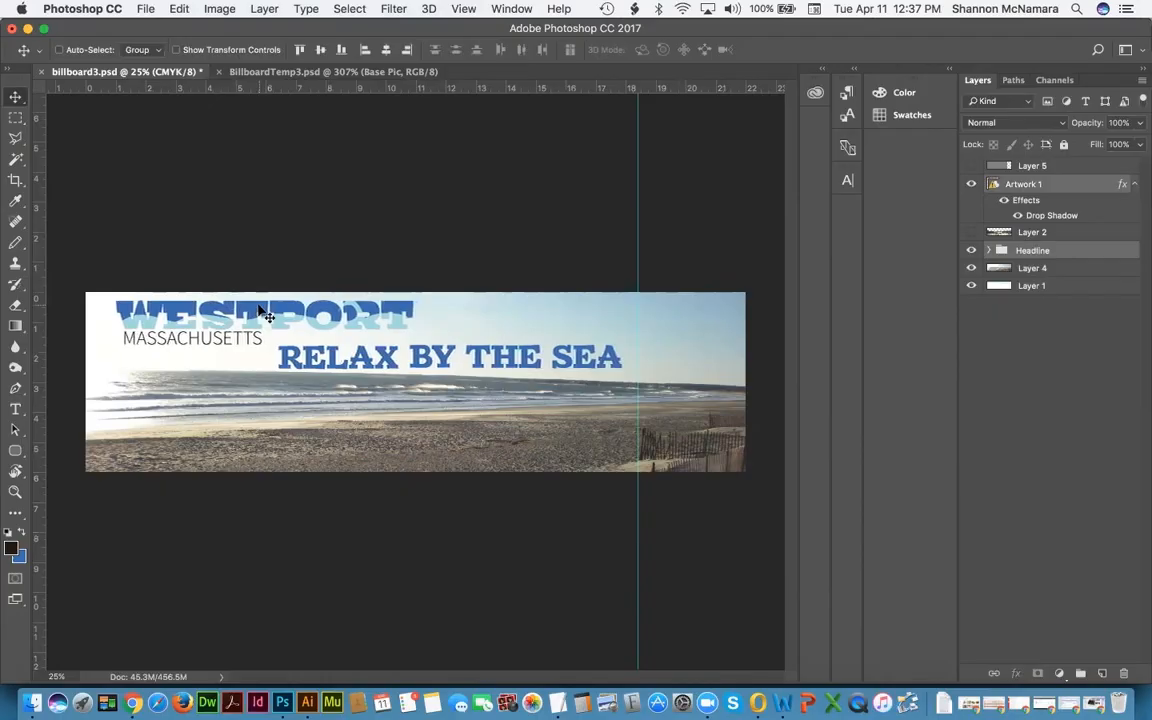
{"action": "key", "text": "Left"}
{"action": "key", "text": "Left"}
{"action": "key", "text": "Left"}
{"action": "key", "text": "Left"}
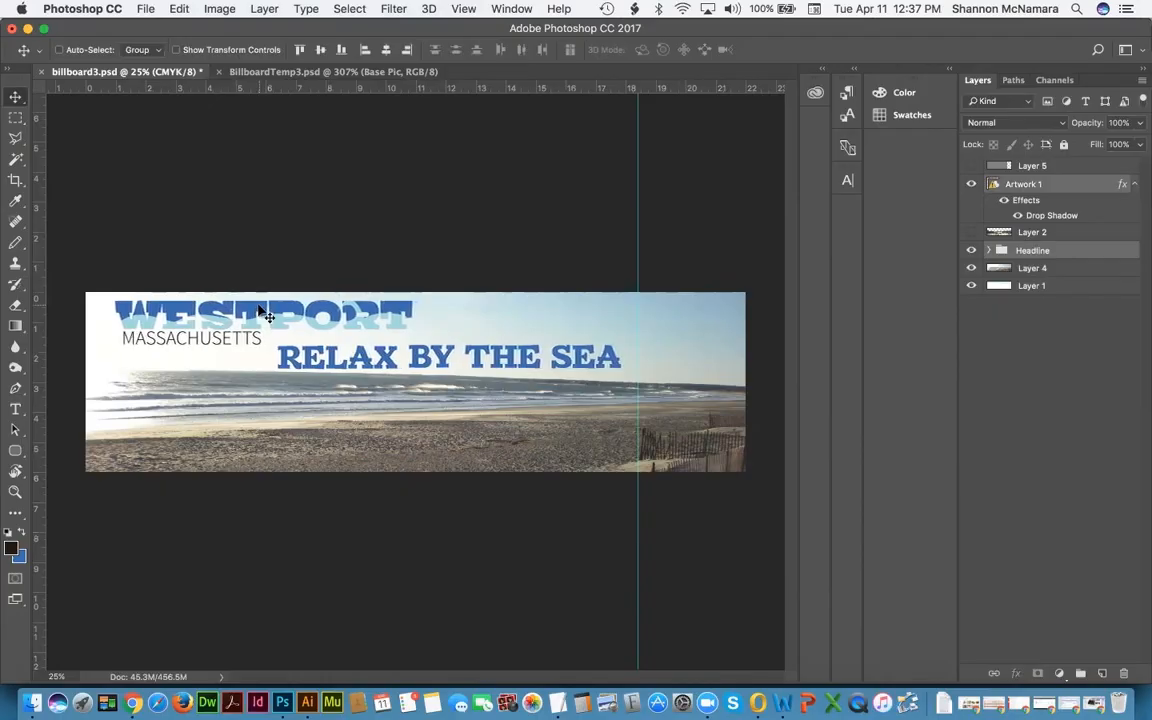
{"action": "key", "text": "Left"}
{"action": "key", "text": "Left"}
{"action": "key", "text": "Left"}
{"action": "key", "text": "Left"}
{"action": "key", "text": "Left"}
{"action": "key", "text": "Left"}
{"action": "key", "text": "Left"}
{"action": "key", "text": "Left"}
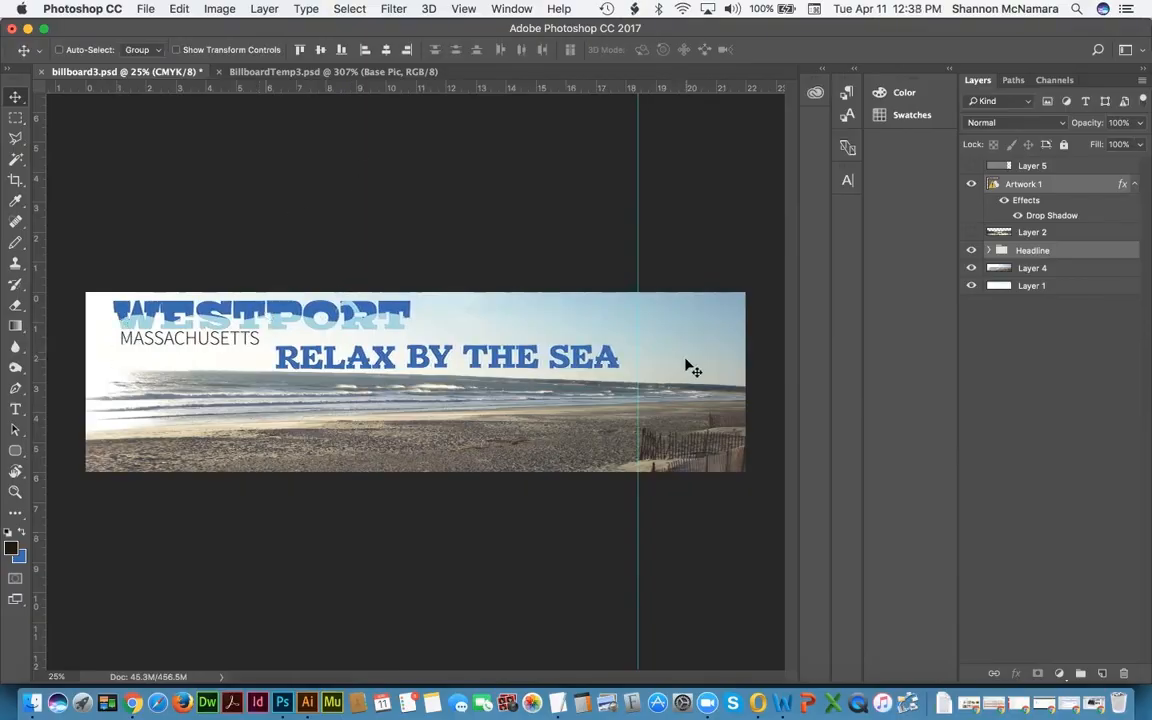
{"action": "left_click", "coordinate": [336, 72]}
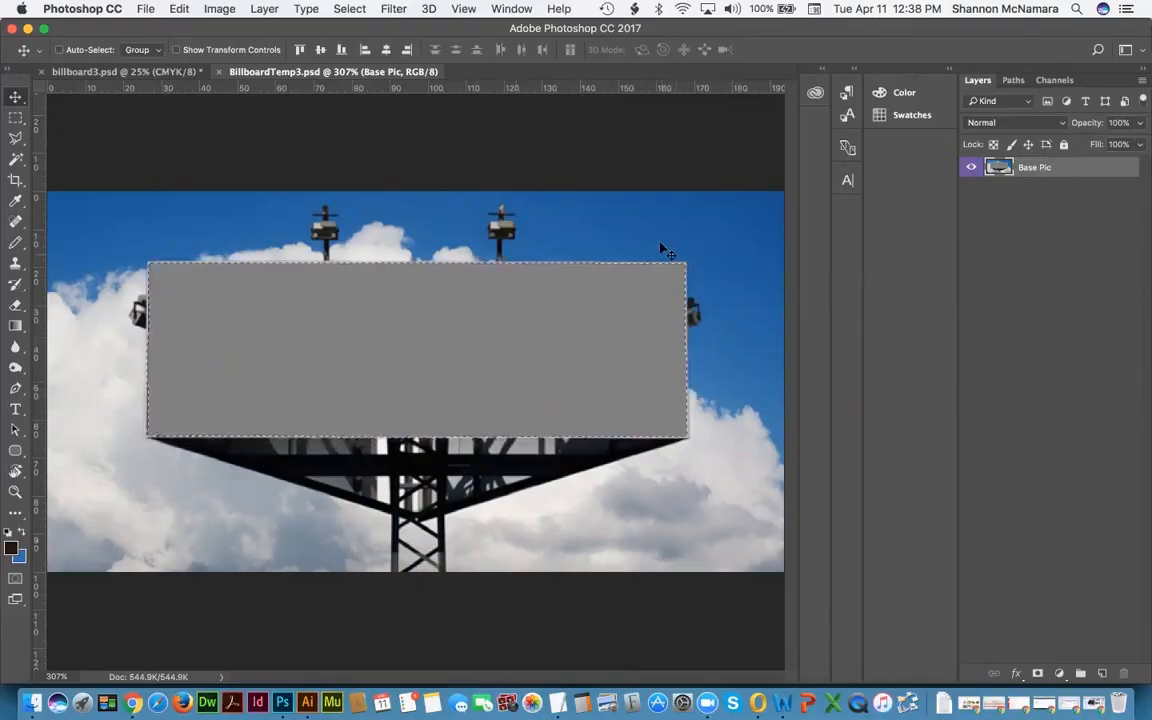
{"action": "left_click", "coordinate": [133, 72]}
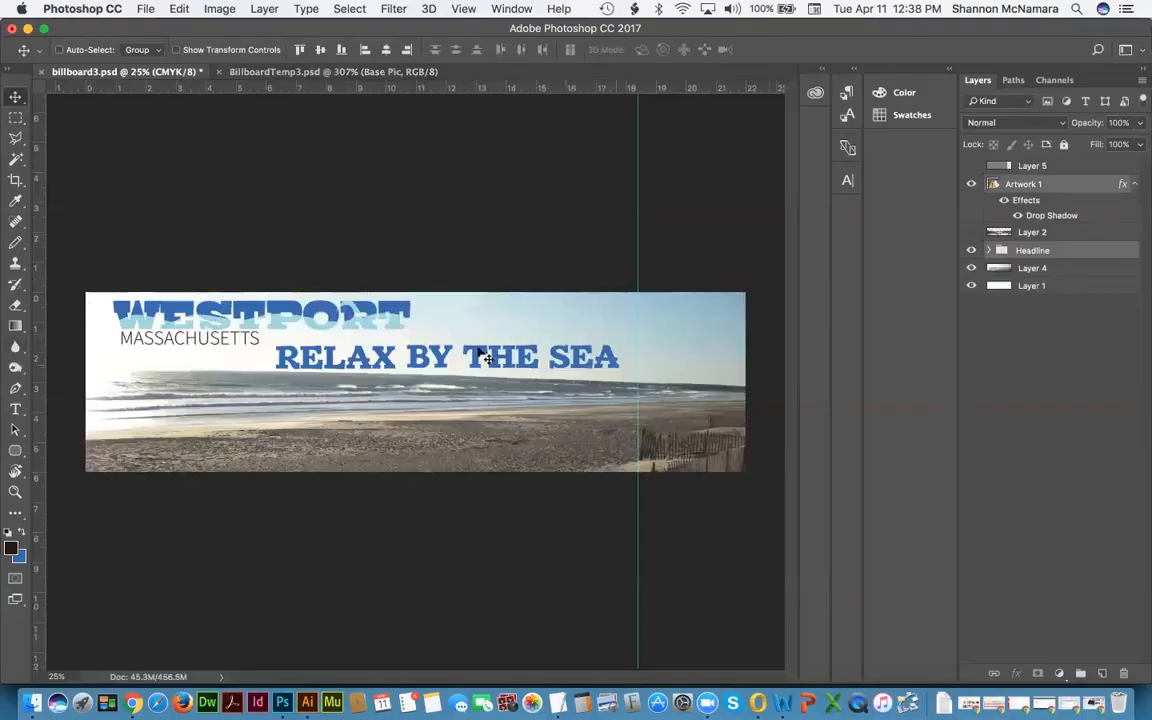
{"action": "key", "text": "Left"}
{"action": "key", "text": "Left"}
{"action": "key", "text": "Left"}
{"action": "key", "text": "Left"}
{"action": "key", "text": "Left"}
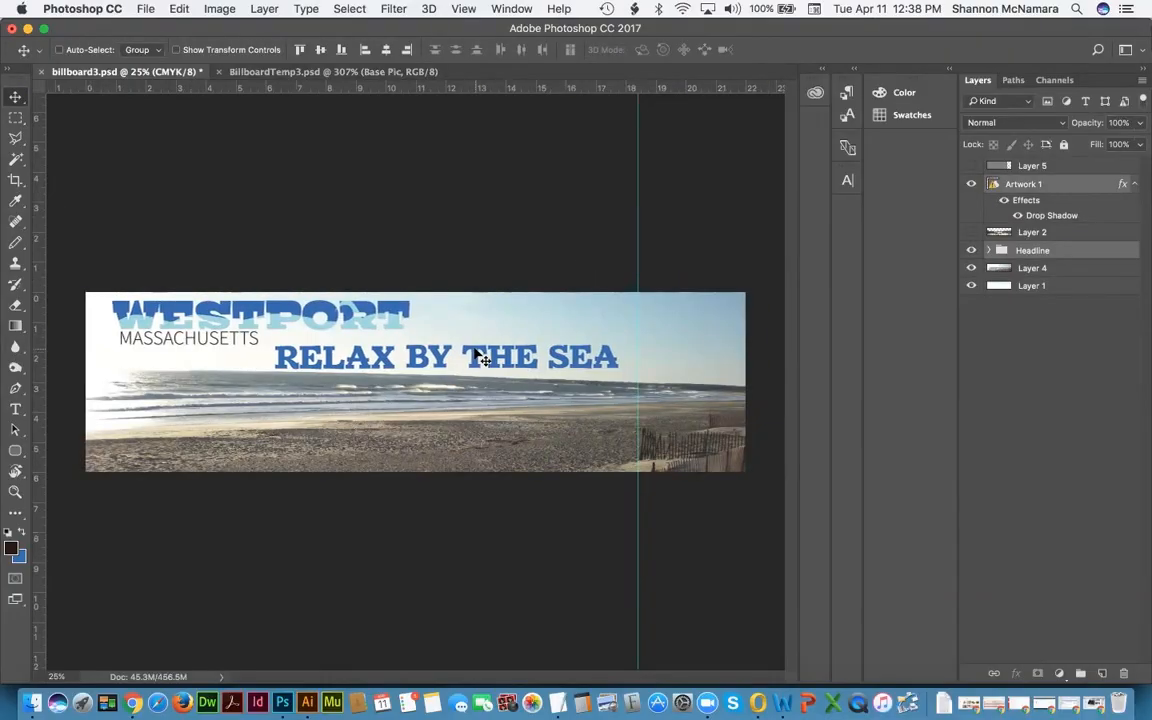
{"action": "key", "text": "Left"}
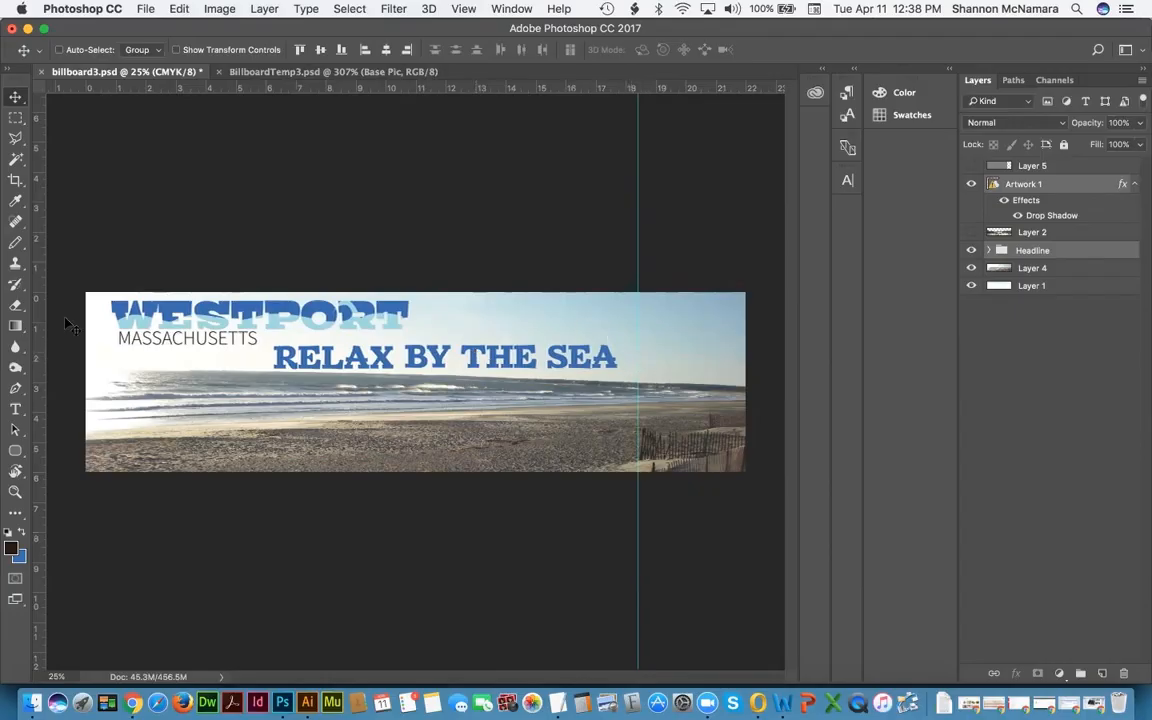
{"action": "key", "text": "m"}
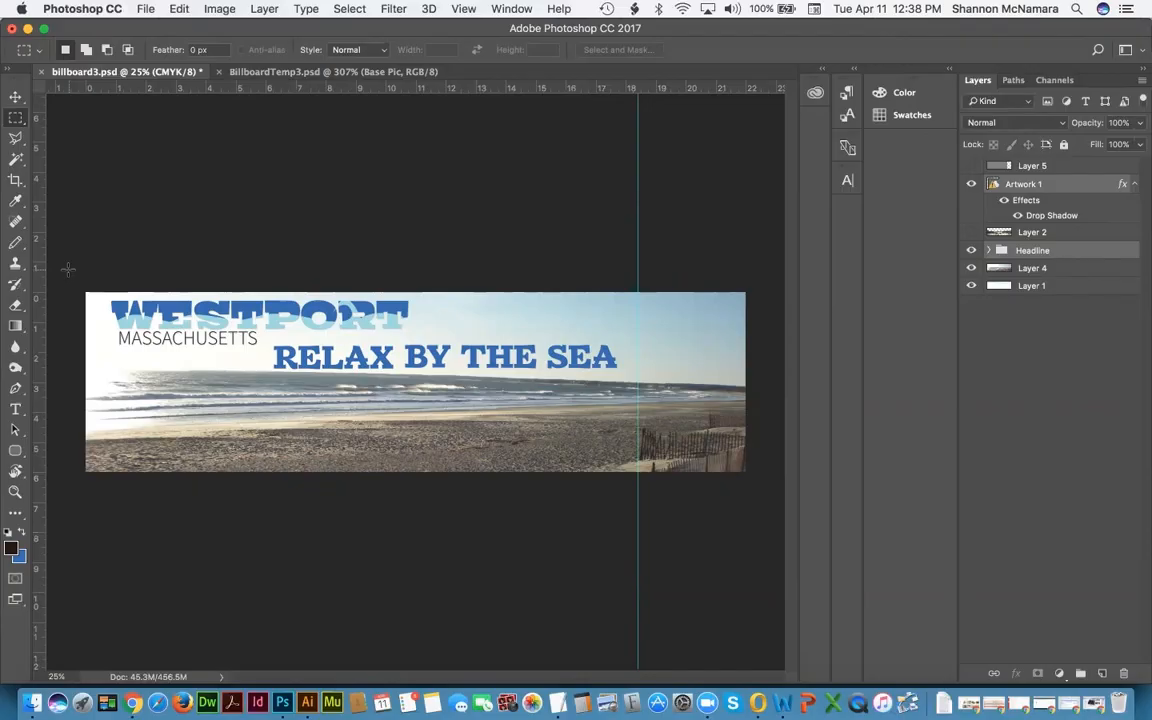
Step: Select the banner from its top-left corner to the guide and Copy Merged
{"action": "left_click_drag", "start_coordinate": [84, 292], "coordinate": [98, 310]}
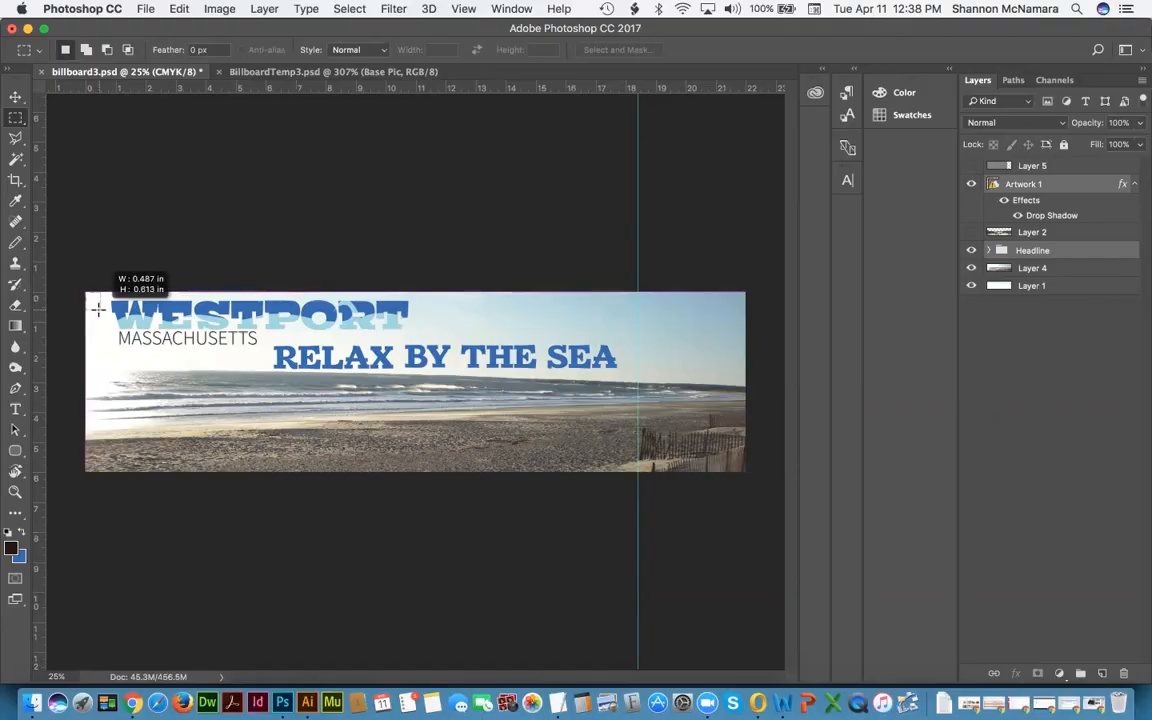
{"action": "left_click_drag", "start_coordinate": [98, 310], "coordinate": [636, 527]}
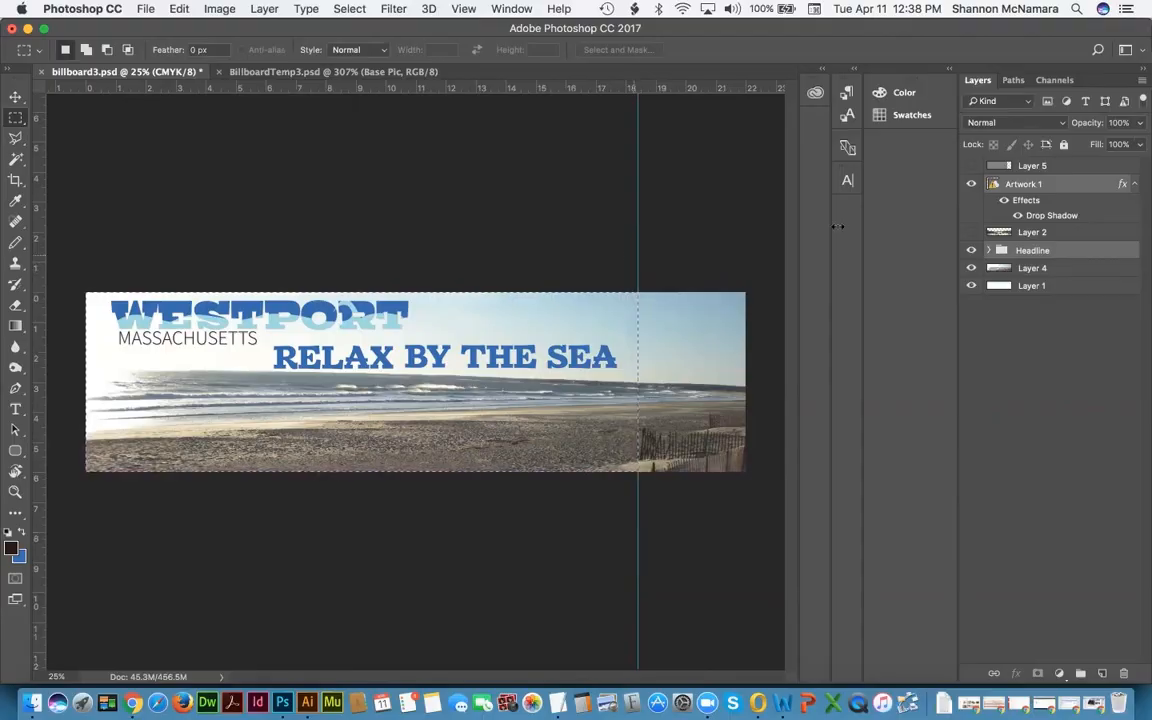
{"action": "left_click", "coordinate": [970, 166]}
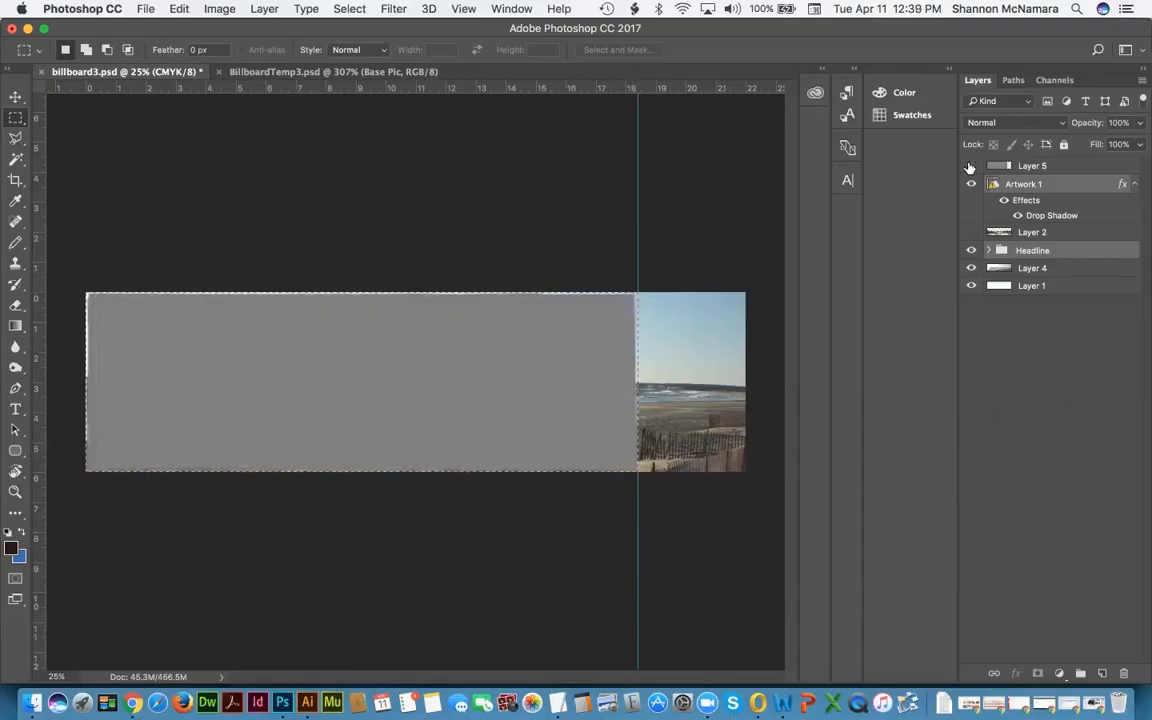
{"action": "left_click", "coordinate": [970, 166]}
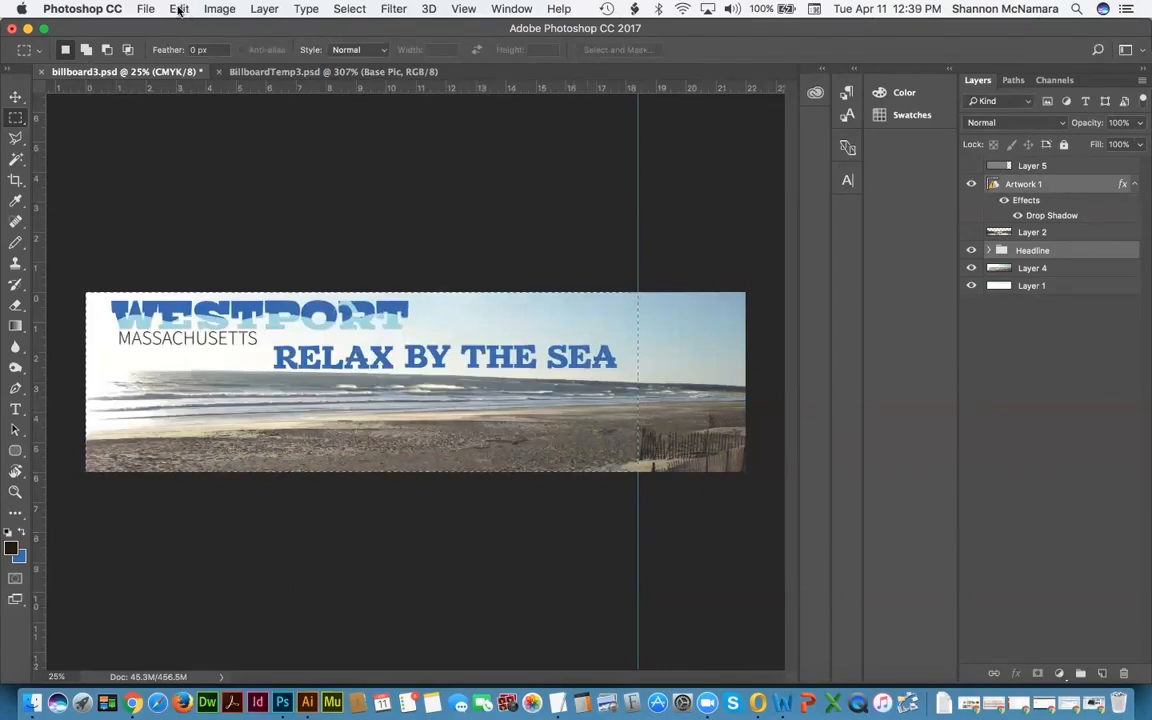
{"action": "left_click", "coordinate": [179, 10]}
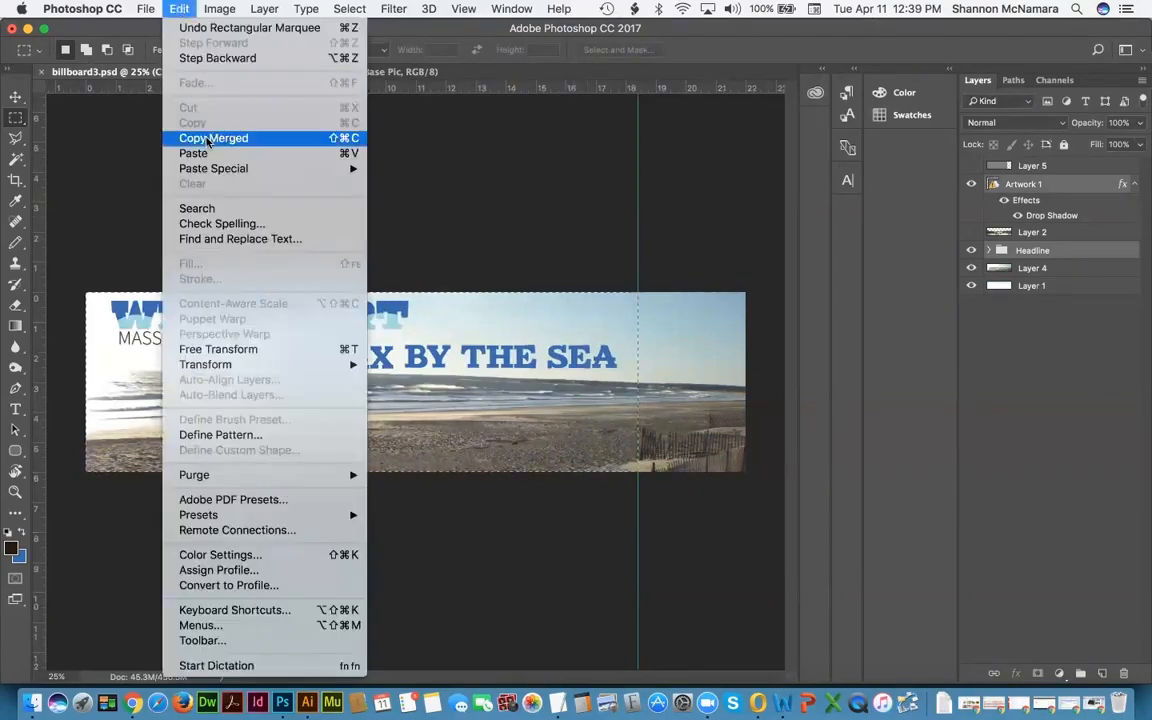
{"action": "left_click", "coordinate": [213, 138]}
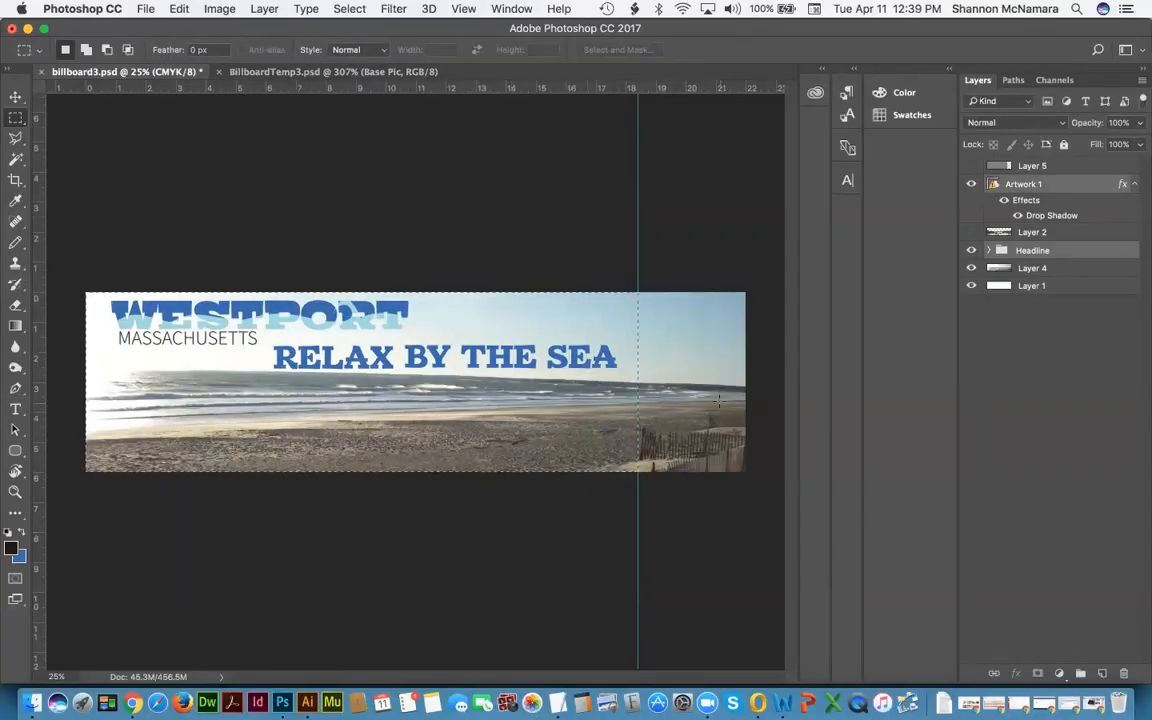
{"action": "left_click", "coordinate": [290, 72]}
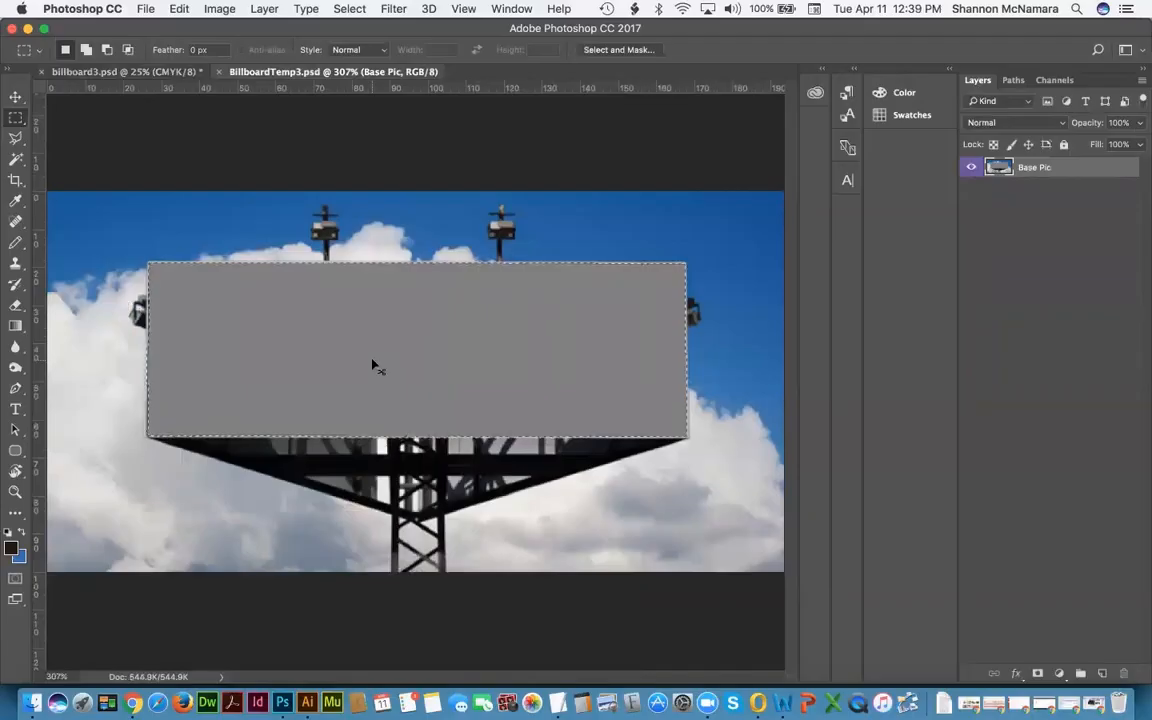
Step: Paste the Westport banner into BillboardTemp3 as Layer 1, shrink it onto the billboard, then hide it
{"action": "key", "text": "super+d"}
{"action": "key", "text": "super+v"}
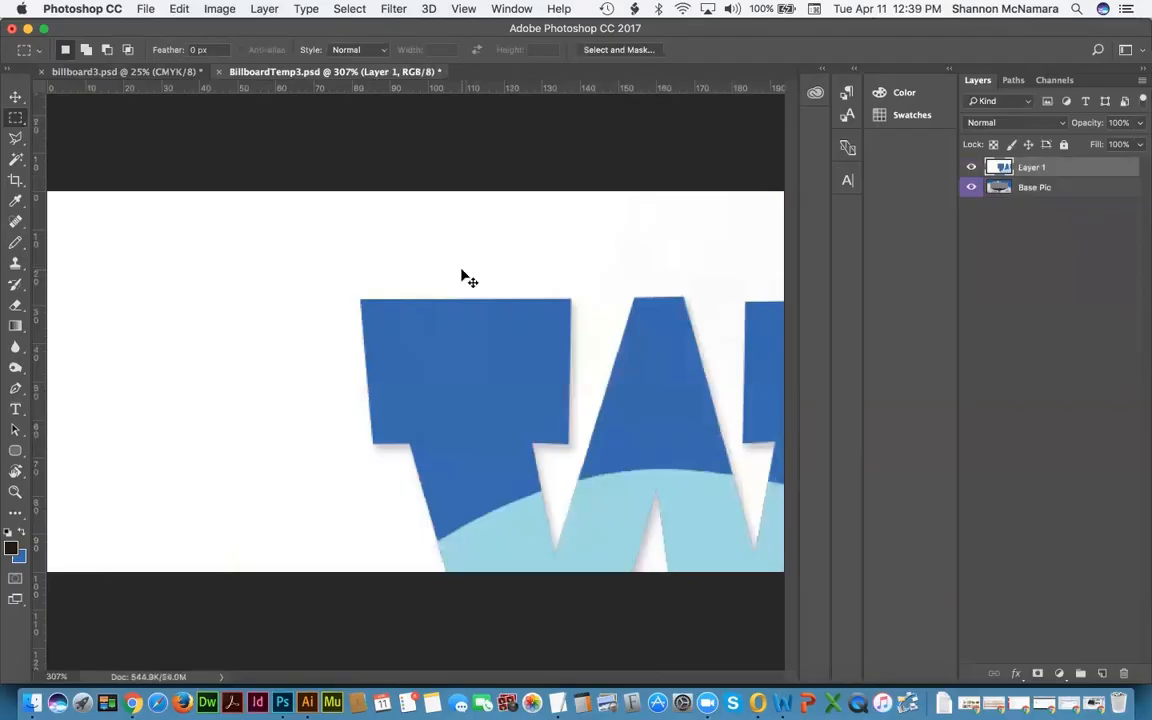
{"action": "key", "text": "super+minus"}
{"action": "key", "text": "super+minus"}
{"action": "key", "text": "super+minus"}
{"action": "key", "text": "super+minus"}
{"action": "key", "text": "super+minus"}
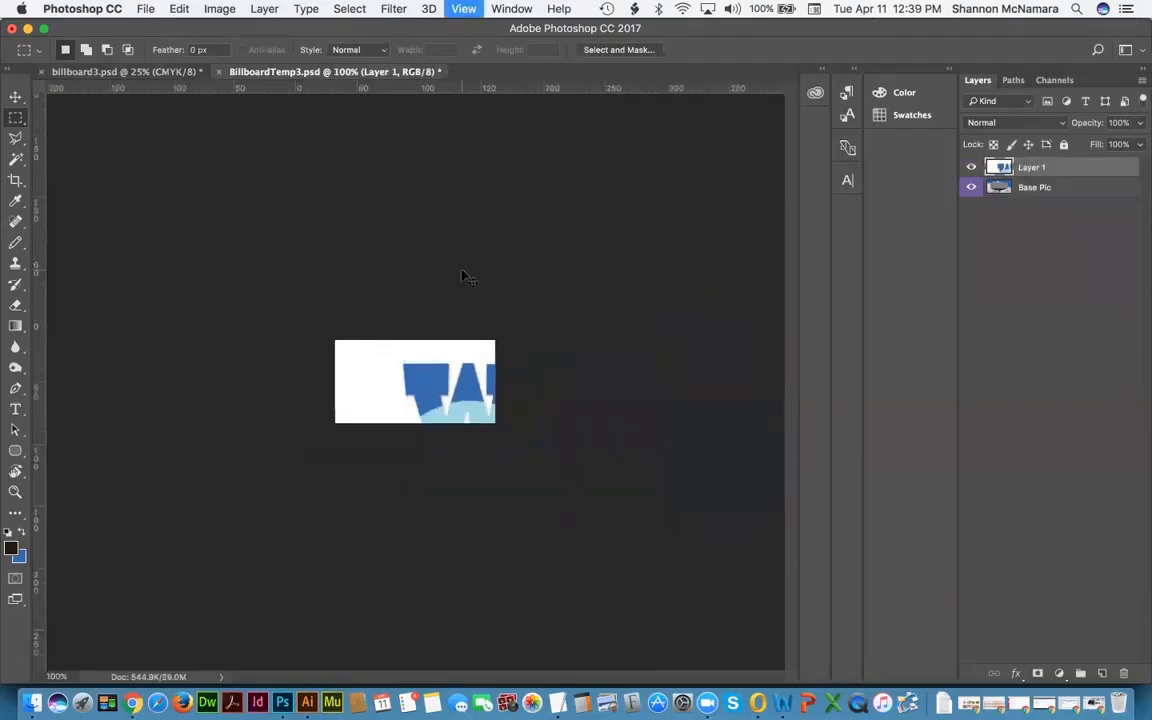
{"action": "key", "text": "super+t"}
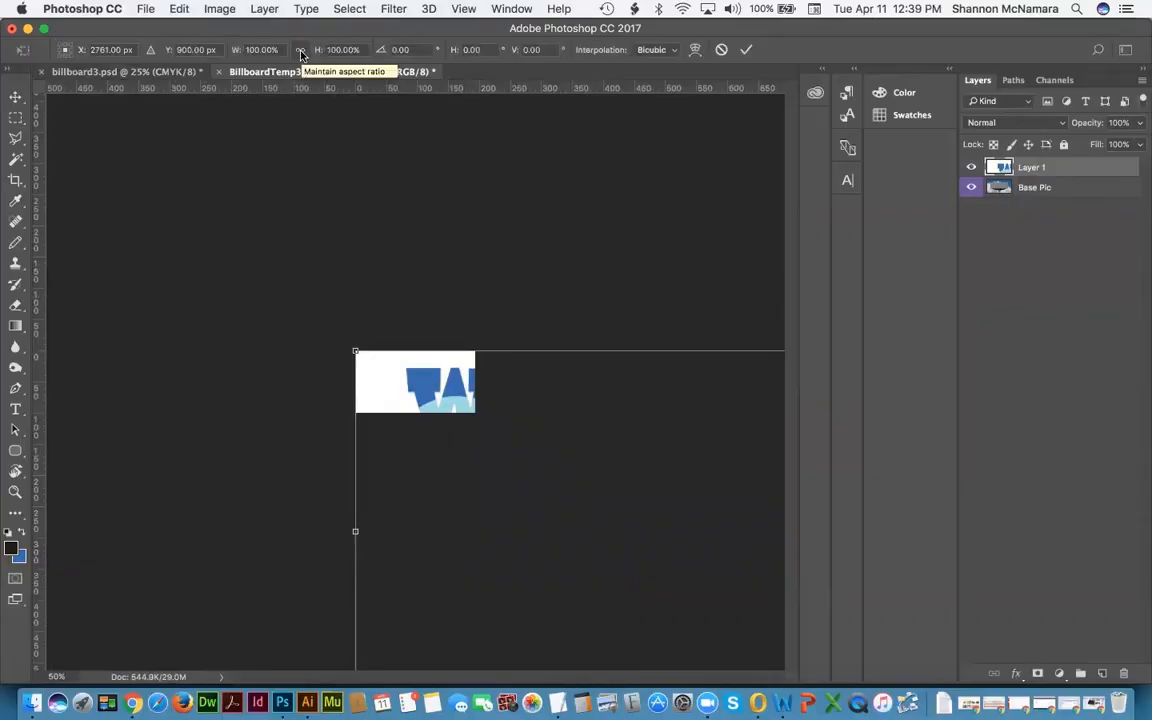
{"action": "left_click_drag", "start_coordinate": [355, 351], "coordinate": [256, 308]}
{"action": "left_click_drag", "start_coordinate": [225, 242], "coordinate": [651, 462]}
{"action": "left_click_drag", "start_coordinate": [684, 440], "coordinate": [391, 418]}
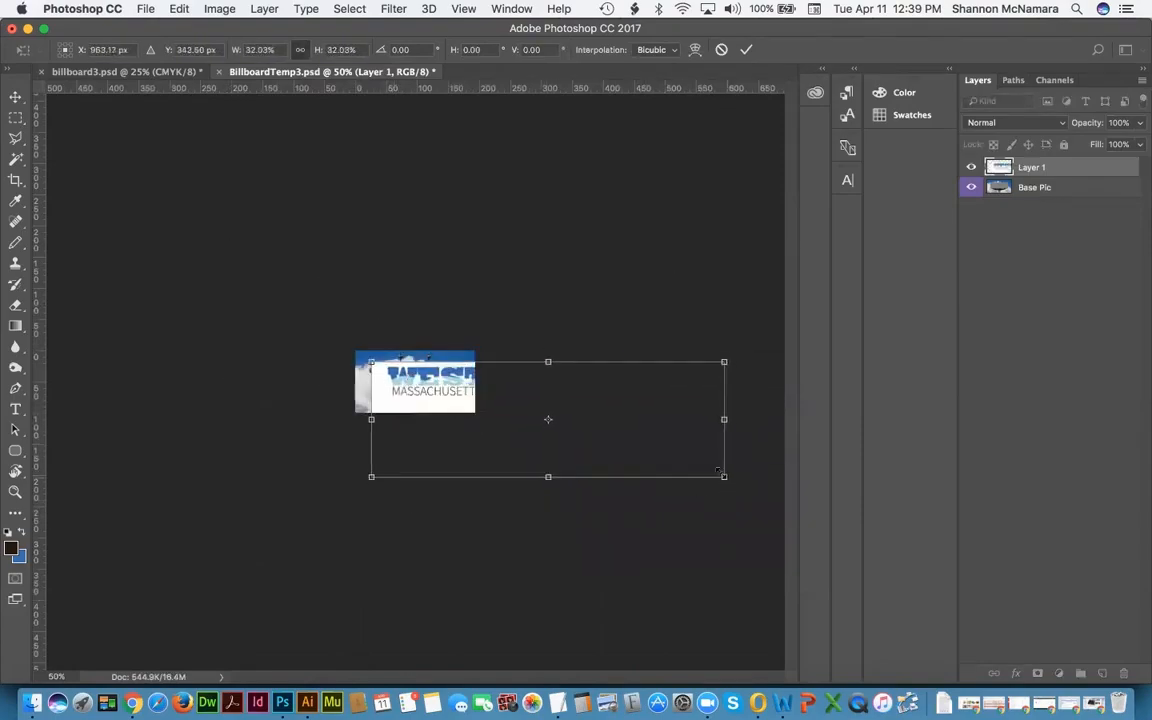
{"action": "left_click_drag", "start_coordinate": [718, 470], "coordinate": [475, 403]}
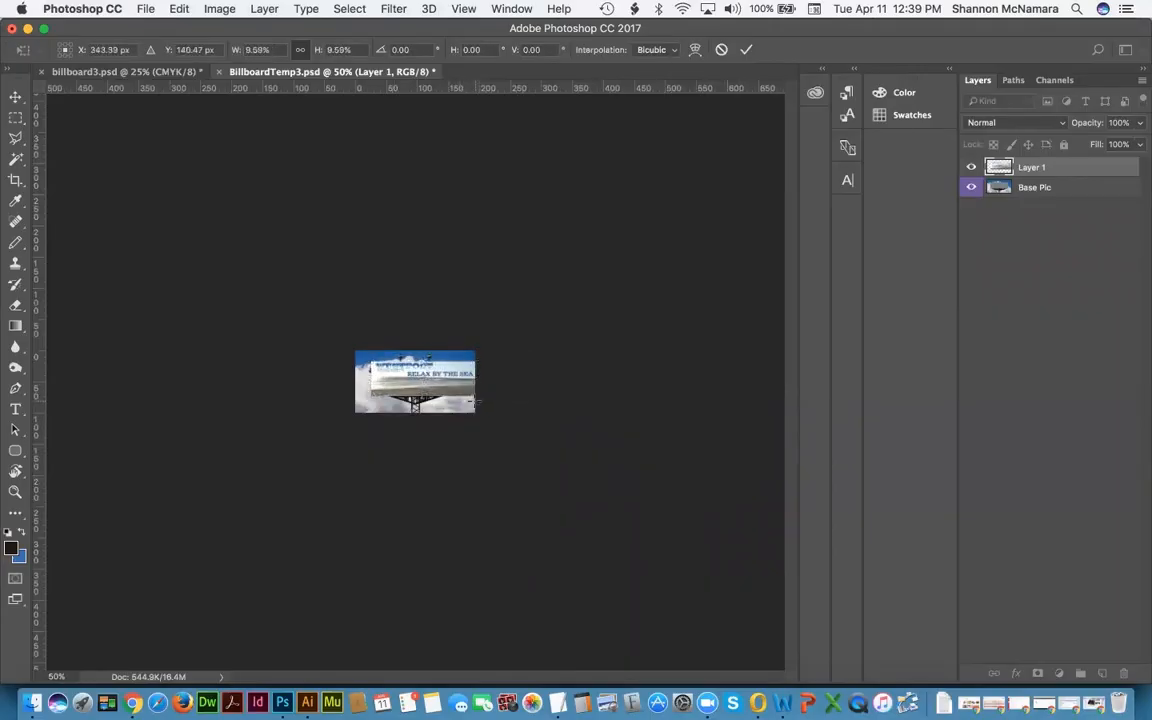
{"action": "key", "text": "Return"}
{"action": "key", "text": "super+0"}
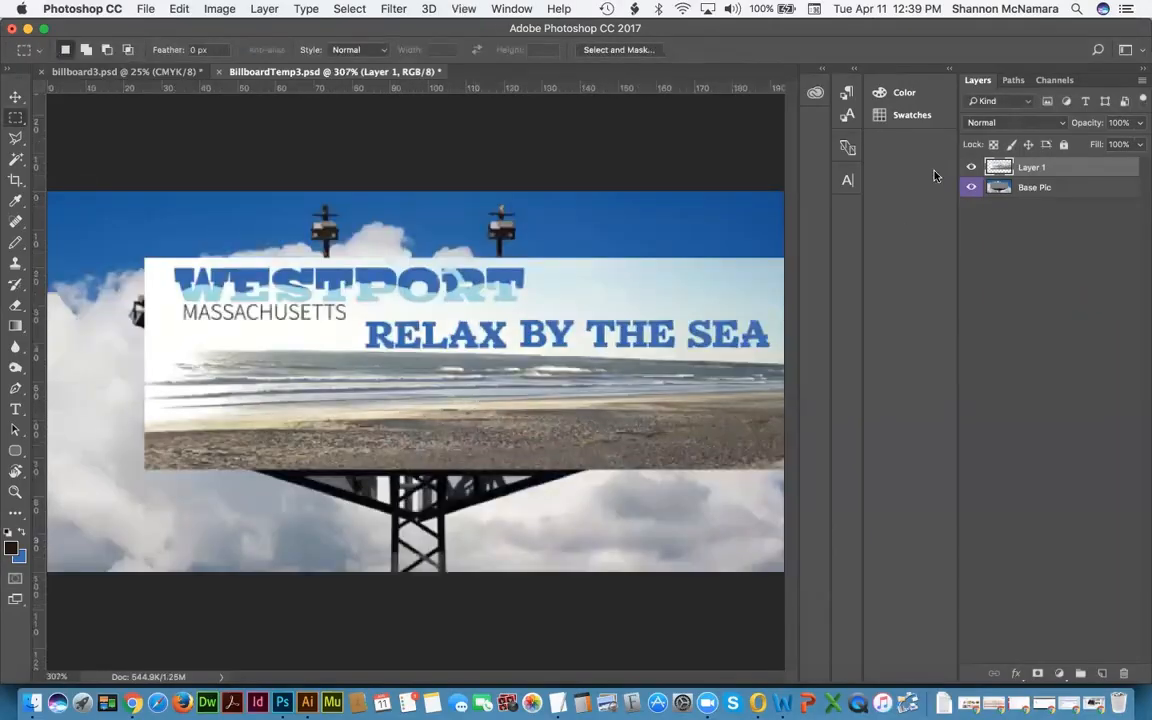
{"action": "left_click", "coordinate": [971, 167]}
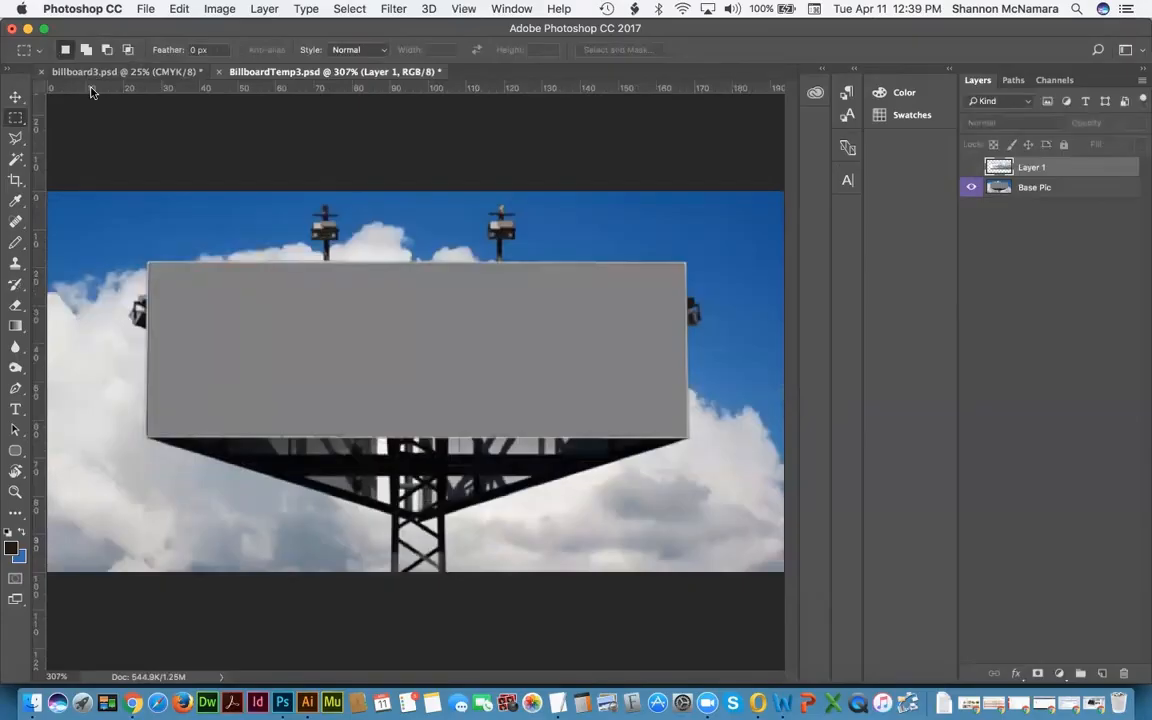
Step: Place guides along the billboard's top, left, bottom and right edges
{"action": "left_click_drag", "start_coordinate": [90, 92], "coordinate": [152, 261]}
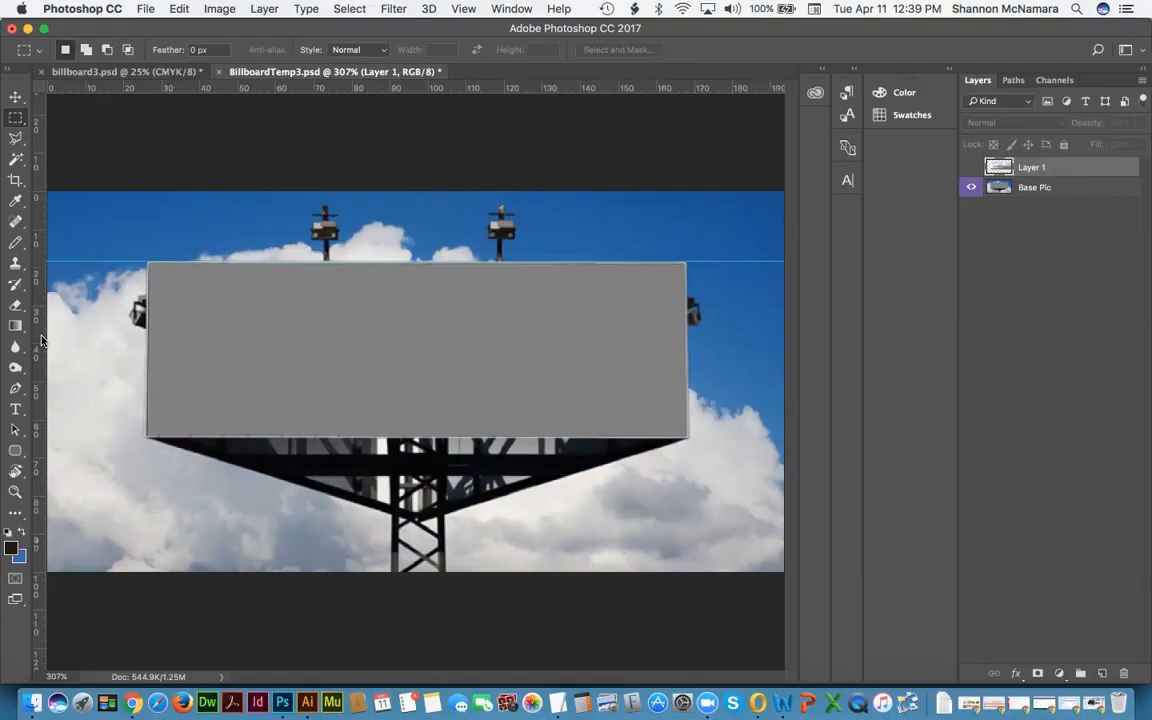
{"action": "left_click_drag", "start_coordinate": [35, 305], "coordinate": [147, 336]}
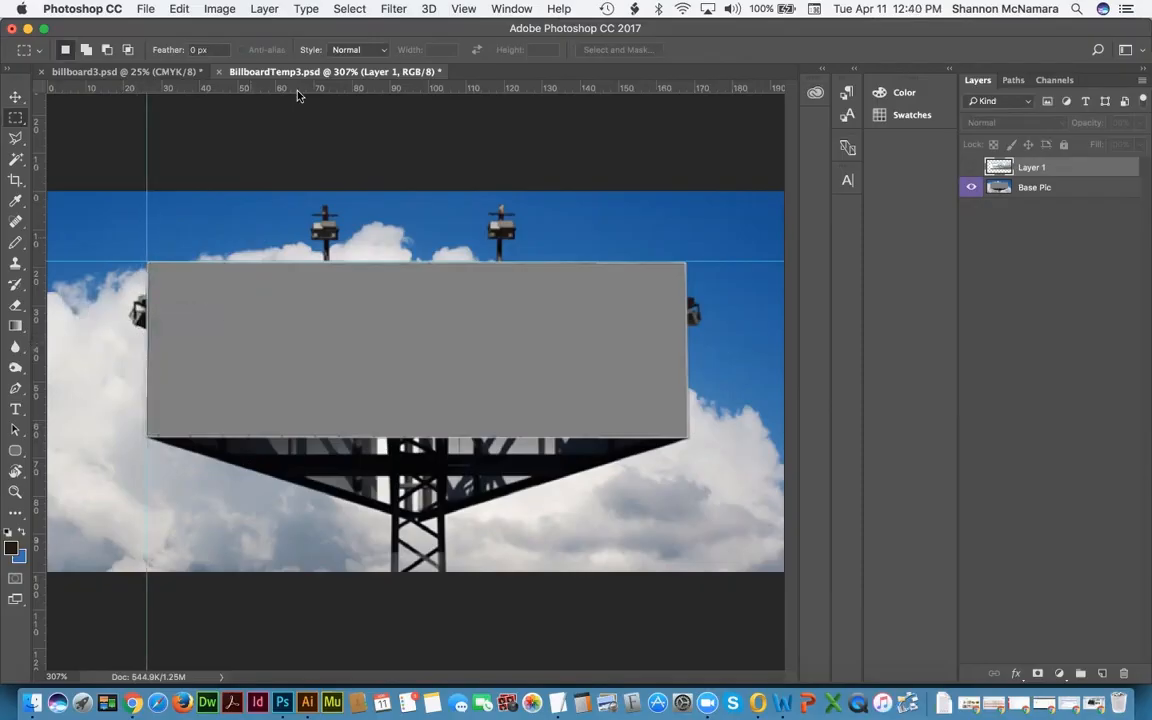
{"action": "left_click_drag", "start_coordinate": [568, 90], "coordinate": [697, 437]}
{"action": "left_click_drag", "start_coordinate": [40, 396], "coordinate": [686, 320]}
Step: Show Layer 1 and scale it proportionally to about 83.5% to fit between the guides
{"action": "left_click", "coordinate": [971, 168]}
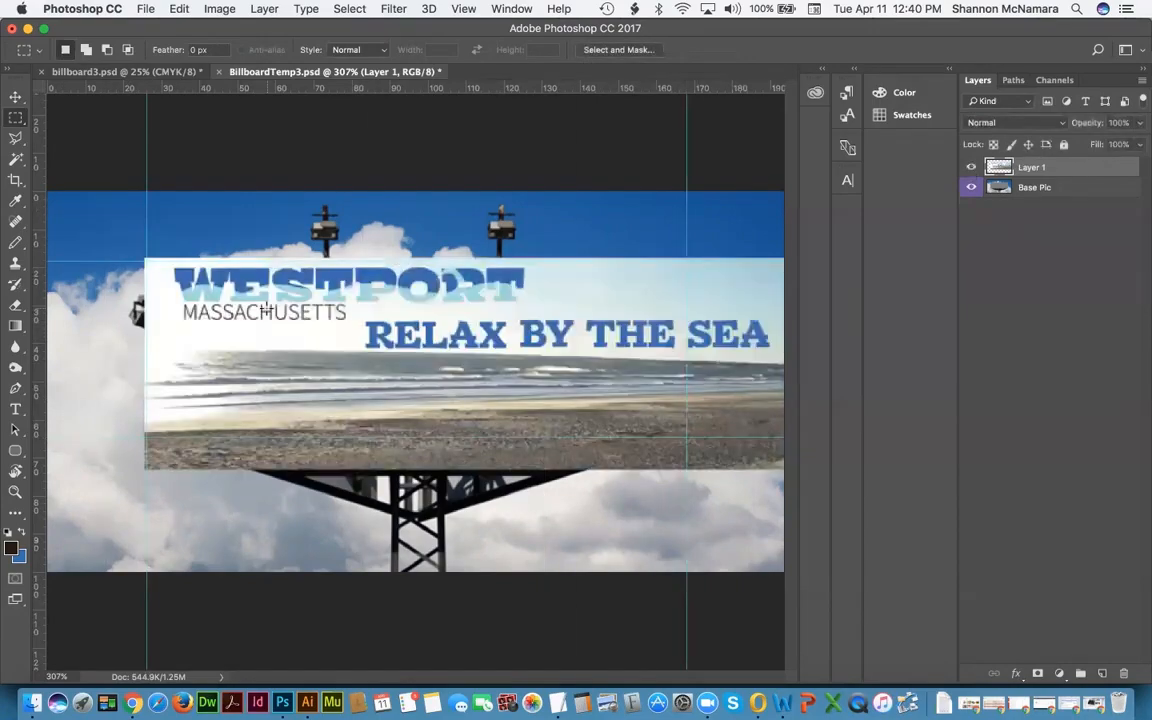
{"action": "key", "text": "v"}
{"action": "left_click_drag", "start_coordinate": [268, 312], "coordinate": [270, 315]}
{"action": "key", "text": "Right"}
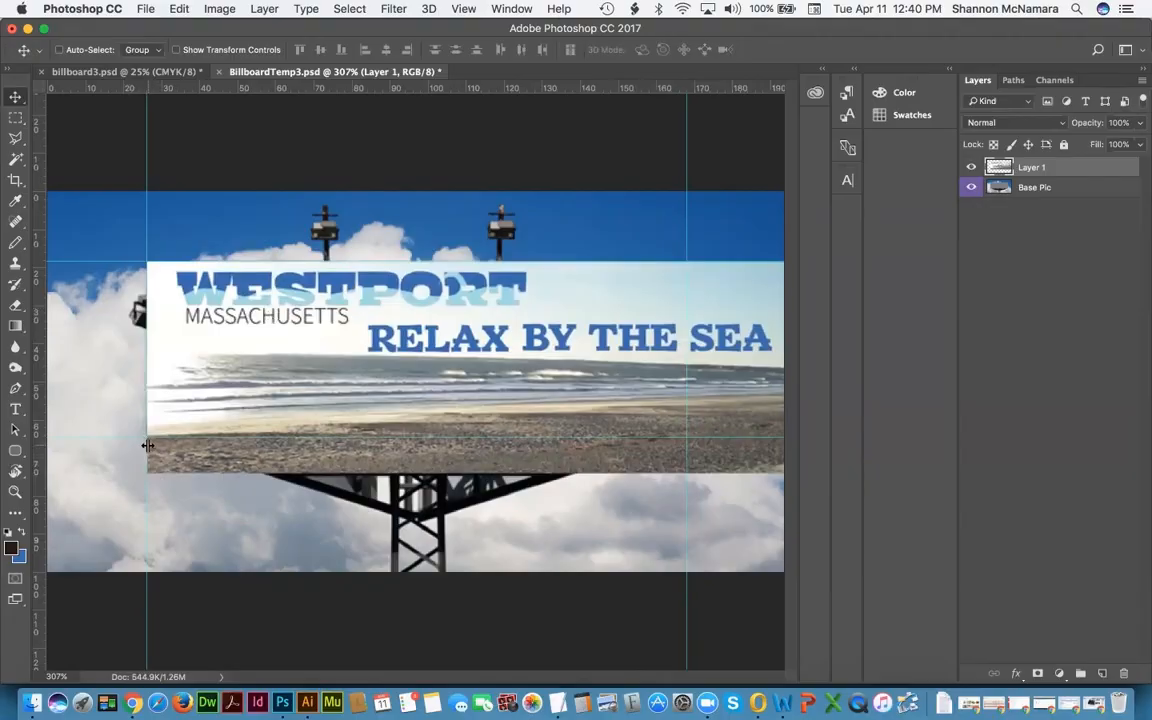
{"action": "key", "text": "Left"}
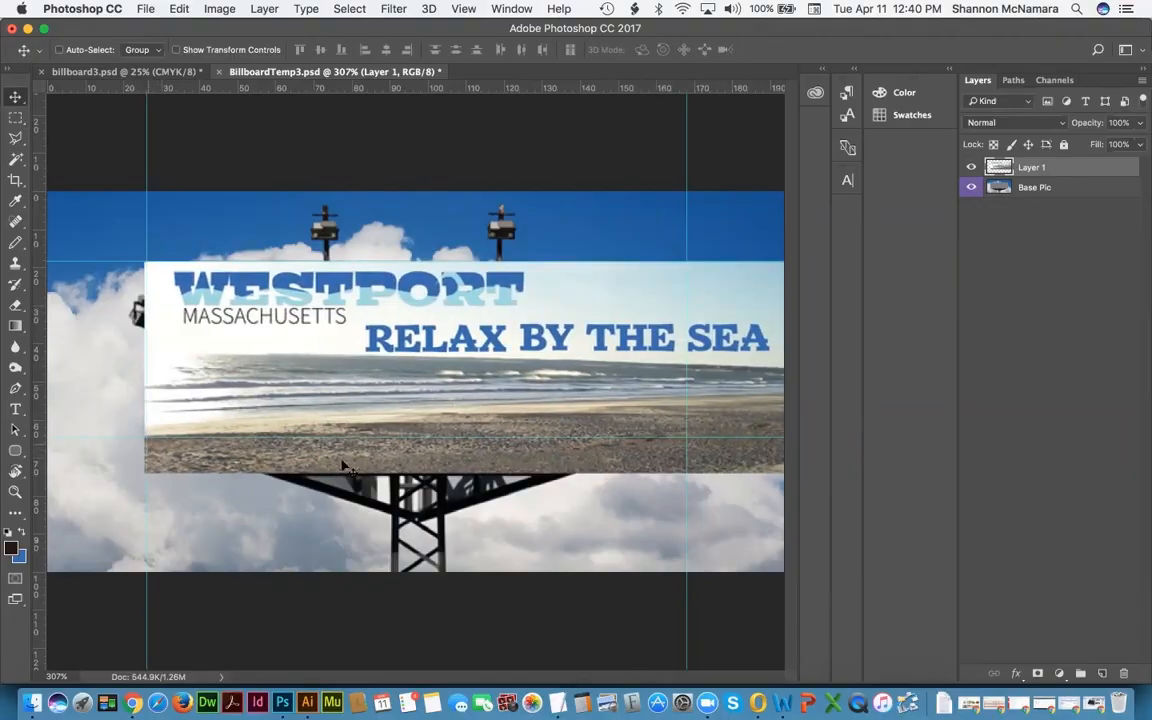
{"action": "scroll", "coordinate": [400, 375], "scroll_direction": "down", "scroll_amount": 3}
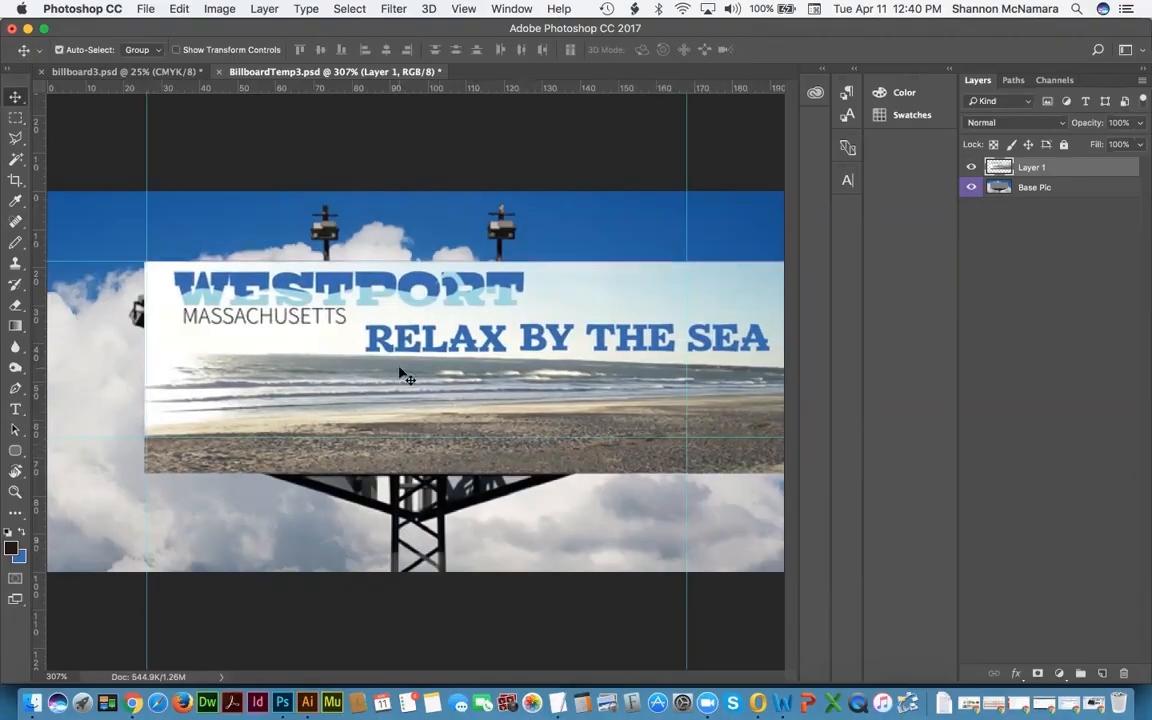
{"action": "key", "text": "super+t"}
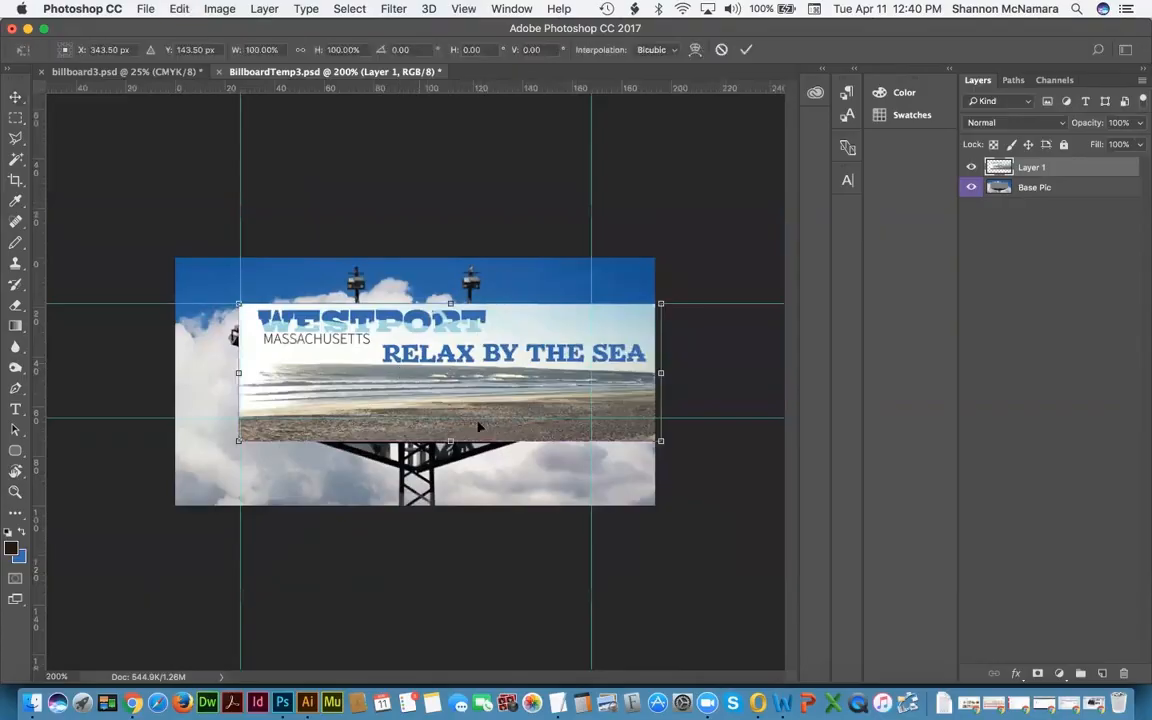
{"action": "left_click_drag", "start_coordinate": [656, 439], "coordinate": [591, 421]}
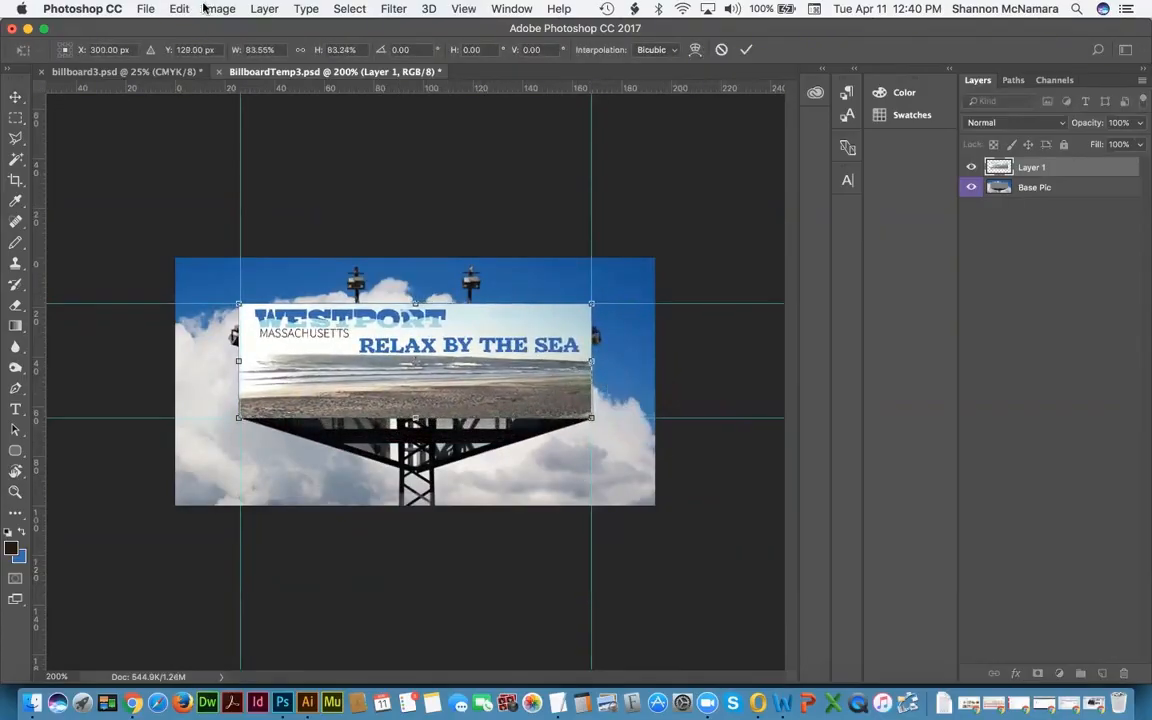
{"action": "left_click", "coordinate": [300, 50]}
{"action": "key", "text": "Return"}
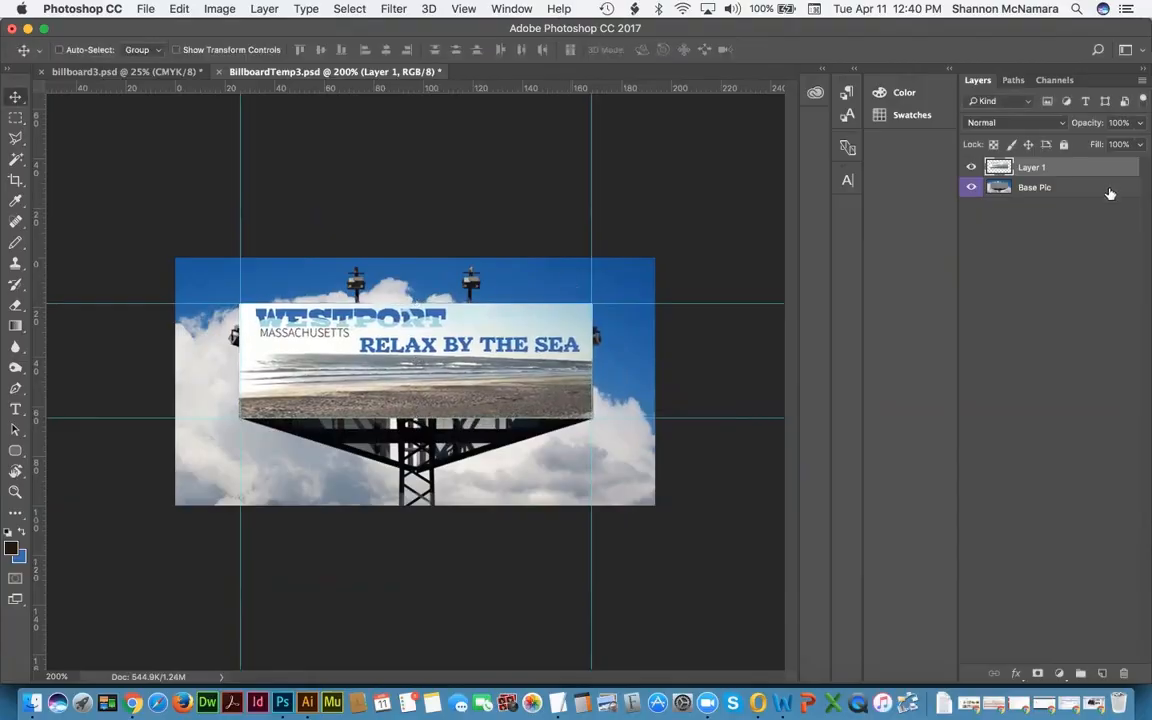
Step: Hide the guides and zoom in on the billboard's bottom-left corner
{"action": "key", "text": "super"}
{"action": "key", "text": "super+semicolon"}
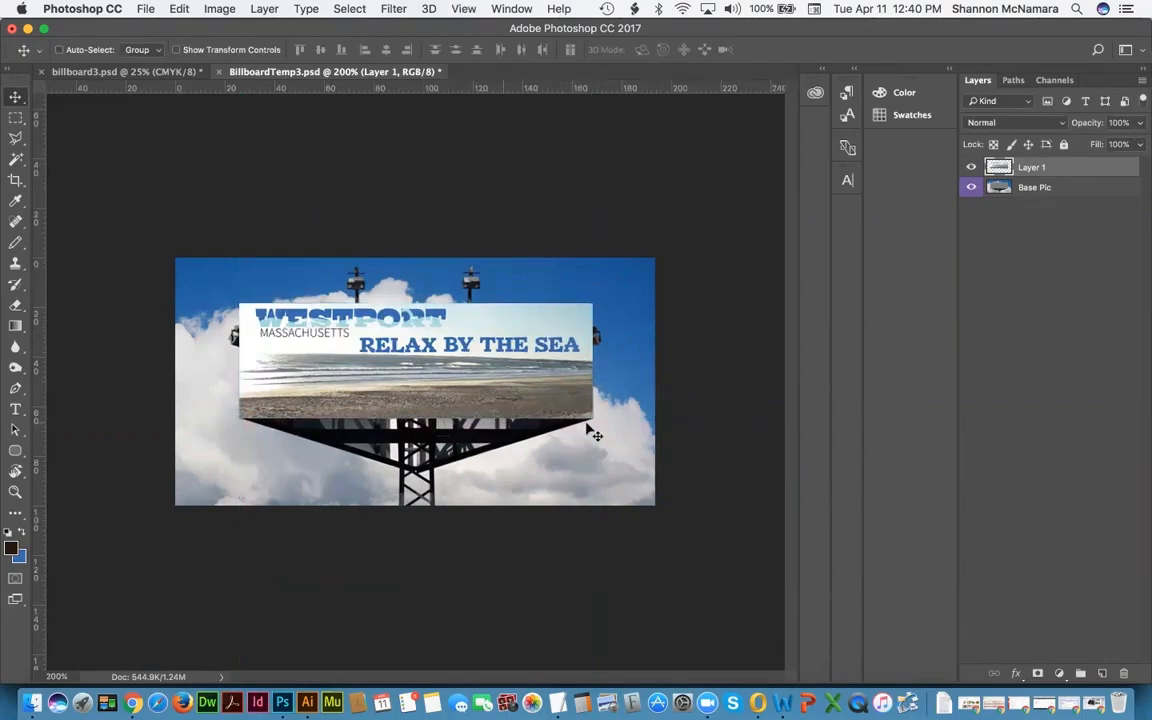
{"action": "key", "text": "z"}
{"action": "left_click_drag", "start_coordinate": [224, 376], "coordinate": [265, 430]}
Step: Nudge the banner's corner so it meets the billboard edge, then fit the view
{"action": "key", "text": "space"}
{"action": "left_click_drag", "start_coordinate": [446, 447], "coordinate": [444, 429]}
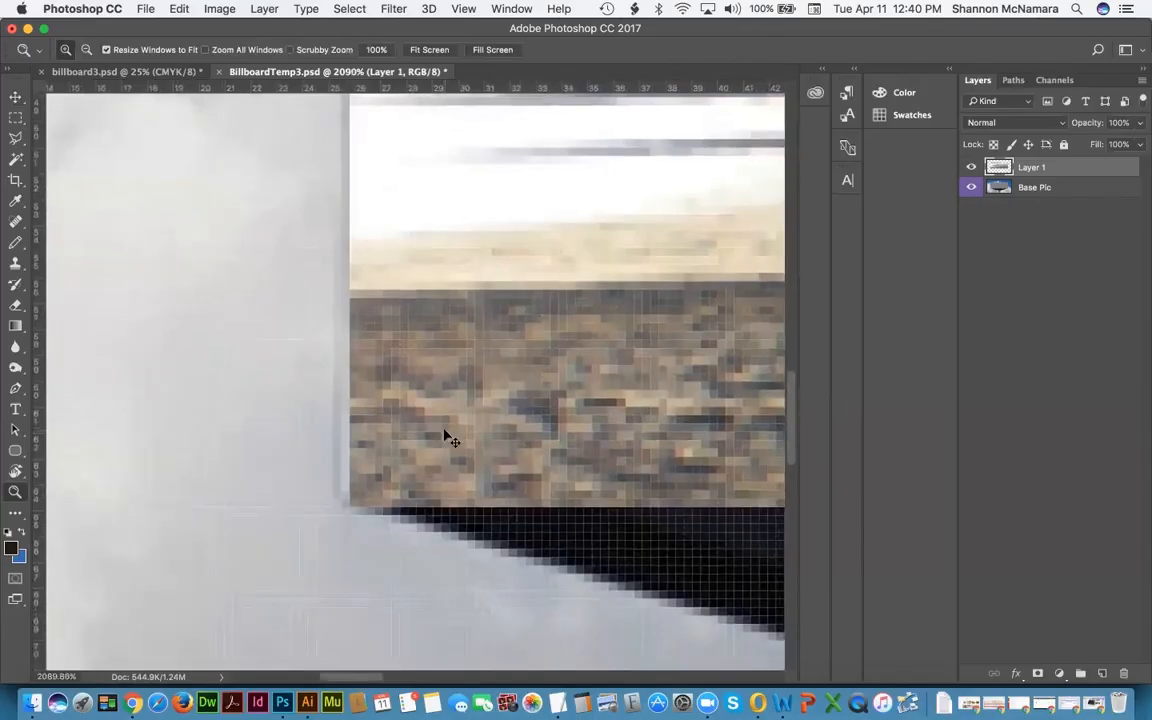
{"action": "key", "text": "super+t"}
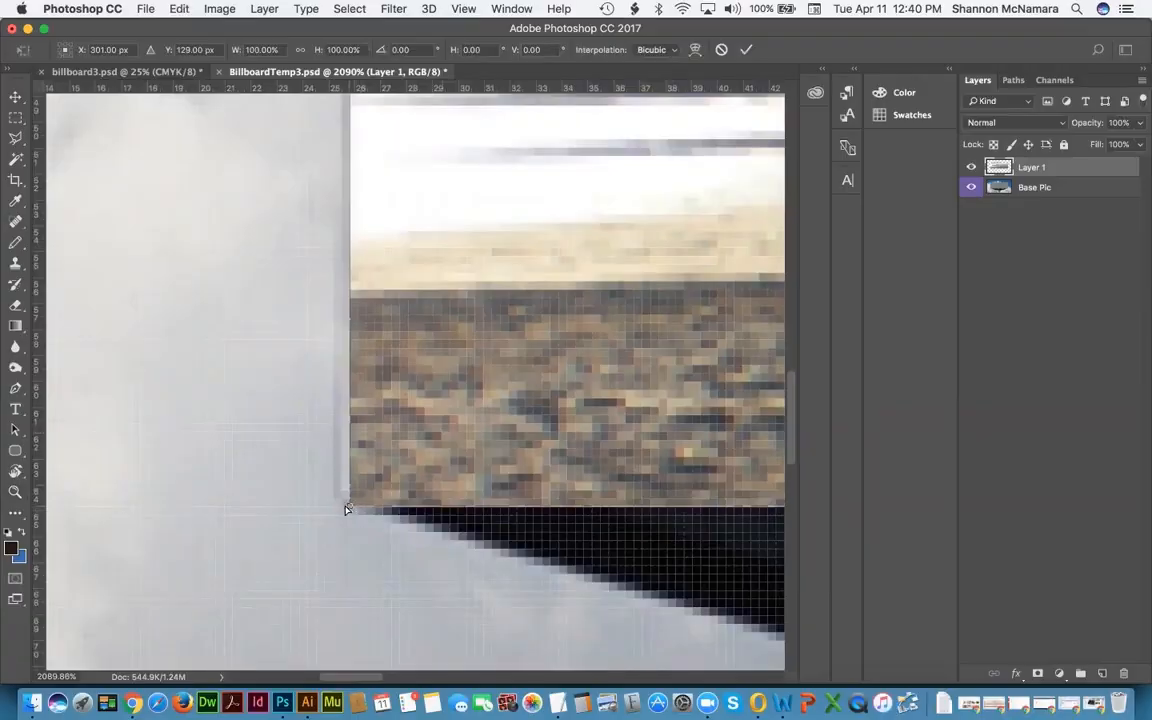
{"action": "left_click_drag", "start_coordinate": [342, 507], "coordinate": [337, 500]}
{"action": "key", "text": "Return"}
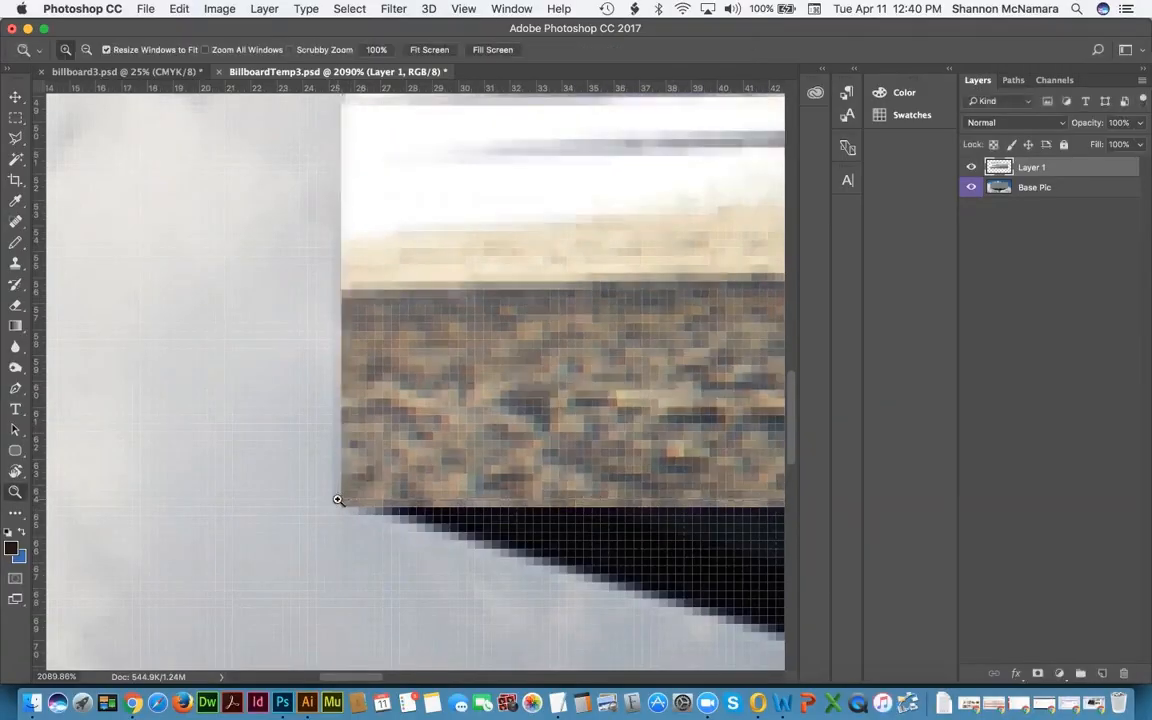
{"action": "key", "text": "super+0"}
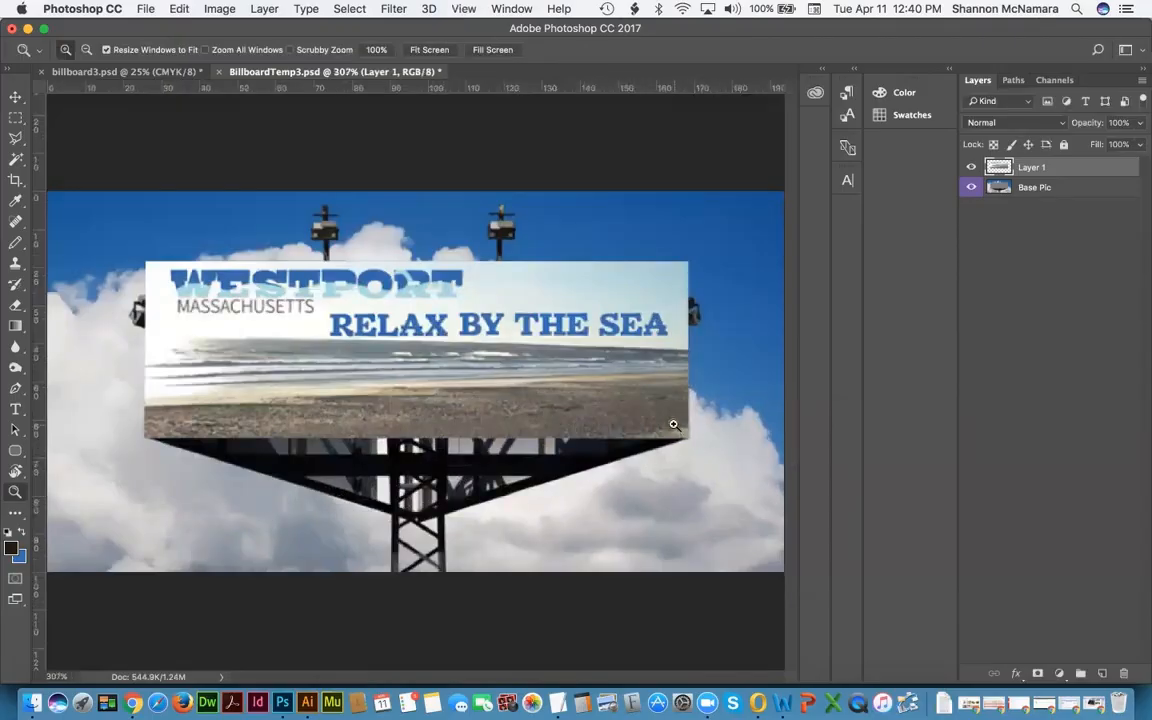
Step: Stretch the beach artwork's right edge to about 100.38% width to reach the frame
{"action": "left_click_drag", "start_coordinate": [673, 425], "coordinate": [697, 450]}
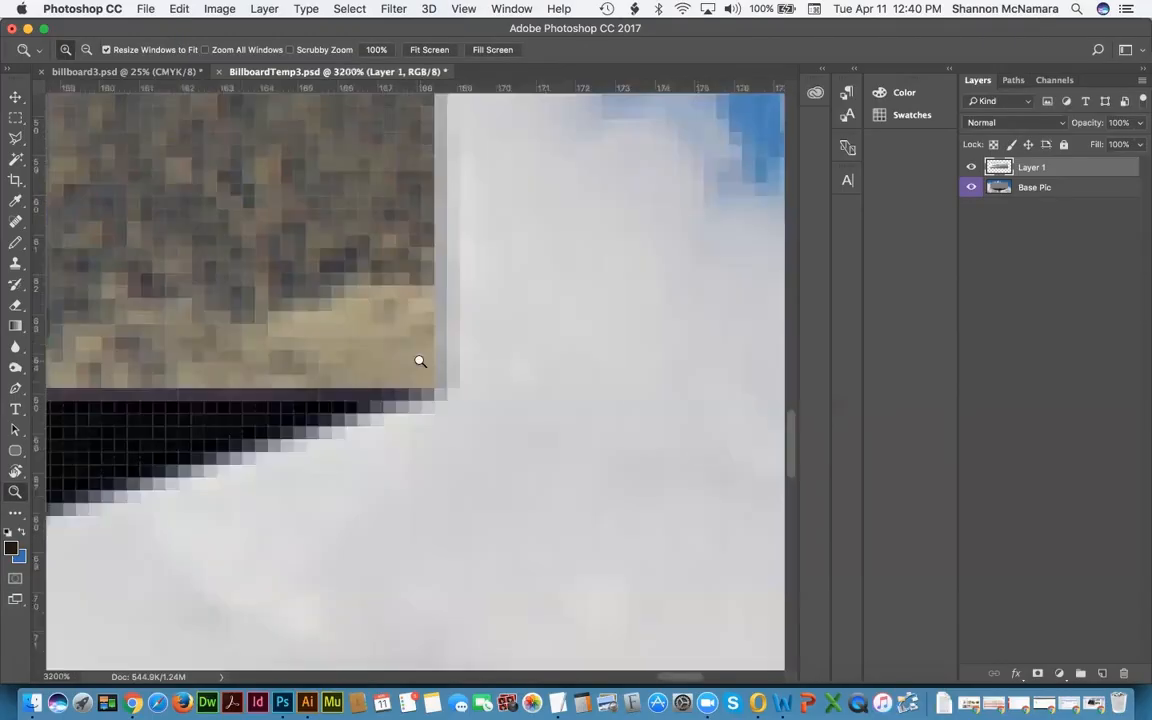
{"action": "key", "text": "super+t"}
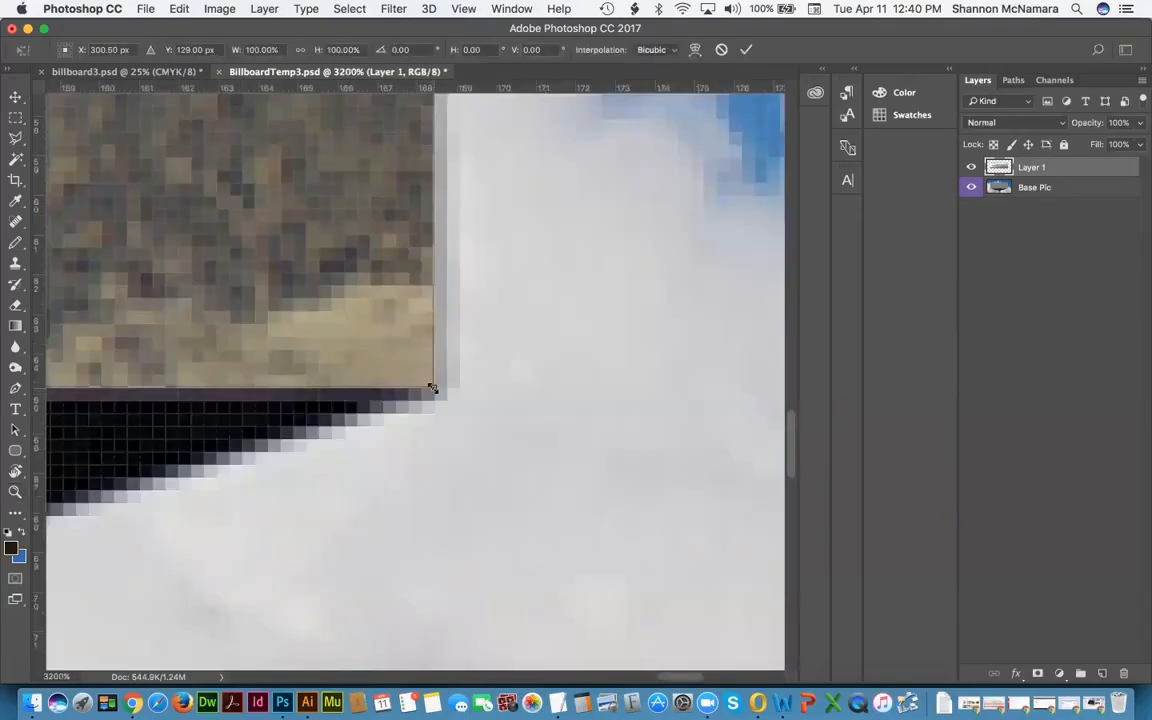
{"action": "left_click_drag", "start_coordinate": [432, 387], "coordinate": [455, 386]}
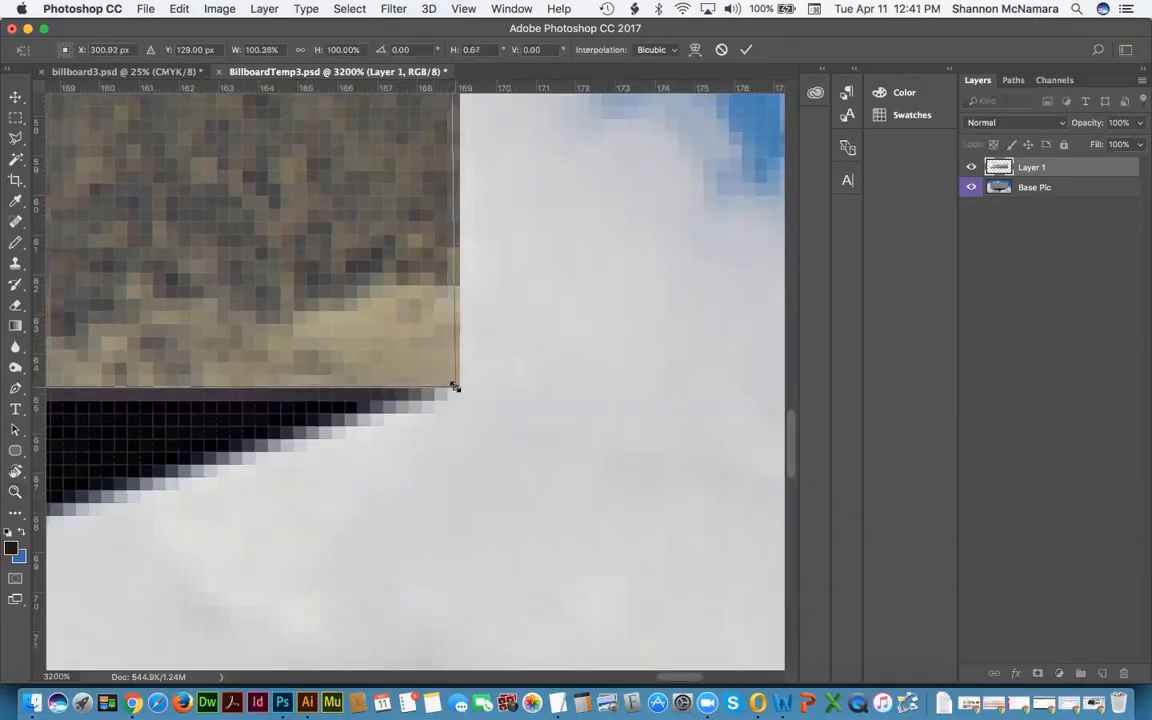
{"action": "key", "text": "Return"}
{"action": "key", "text": "z"}
{"action": "key", "text": "super+0"}
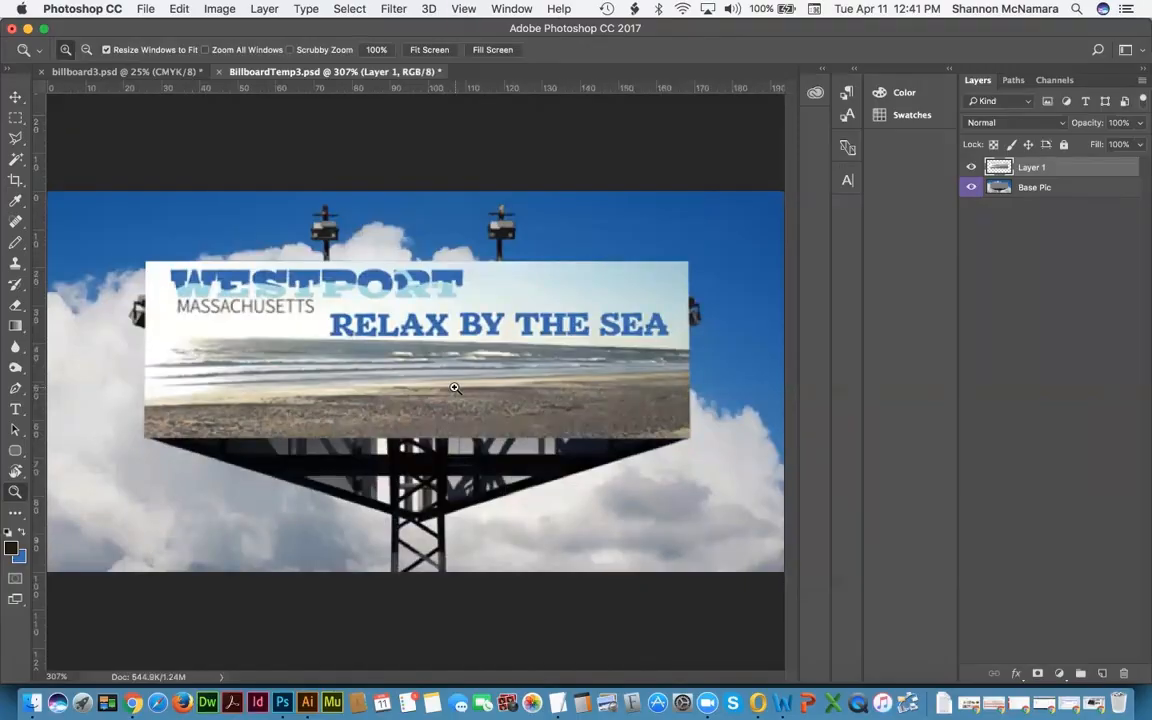
Step: Select all of billboard3's canvas, then put Layer 1 in BillboardTemp3 into Free Transform
{"action": "left_click", "coordinate": [135, 68]}
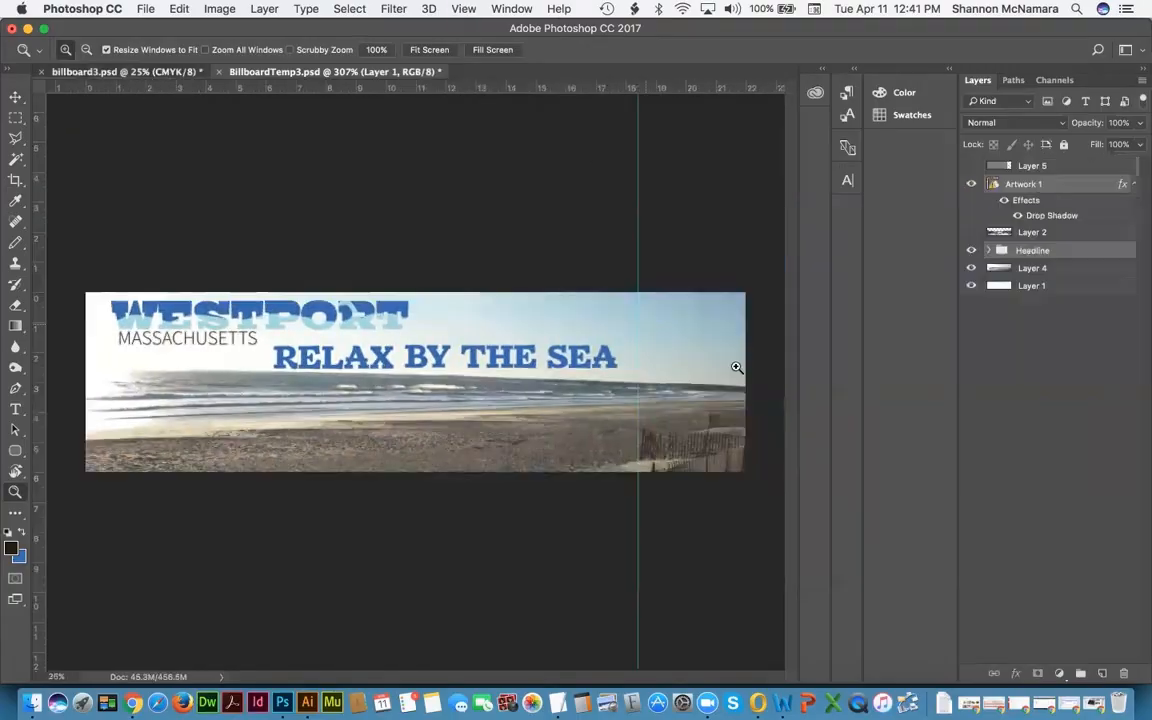
{"action": "key", "text": "super+a"}
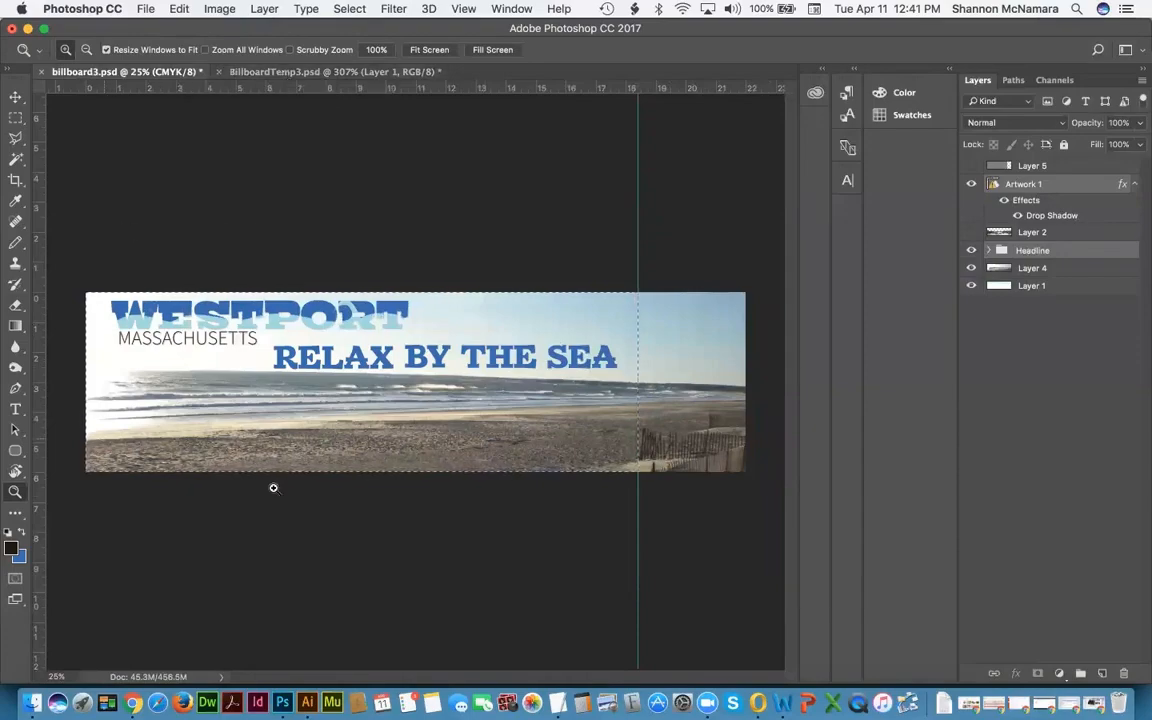
{"action": "left_click", "coordinate": [323, 78]}
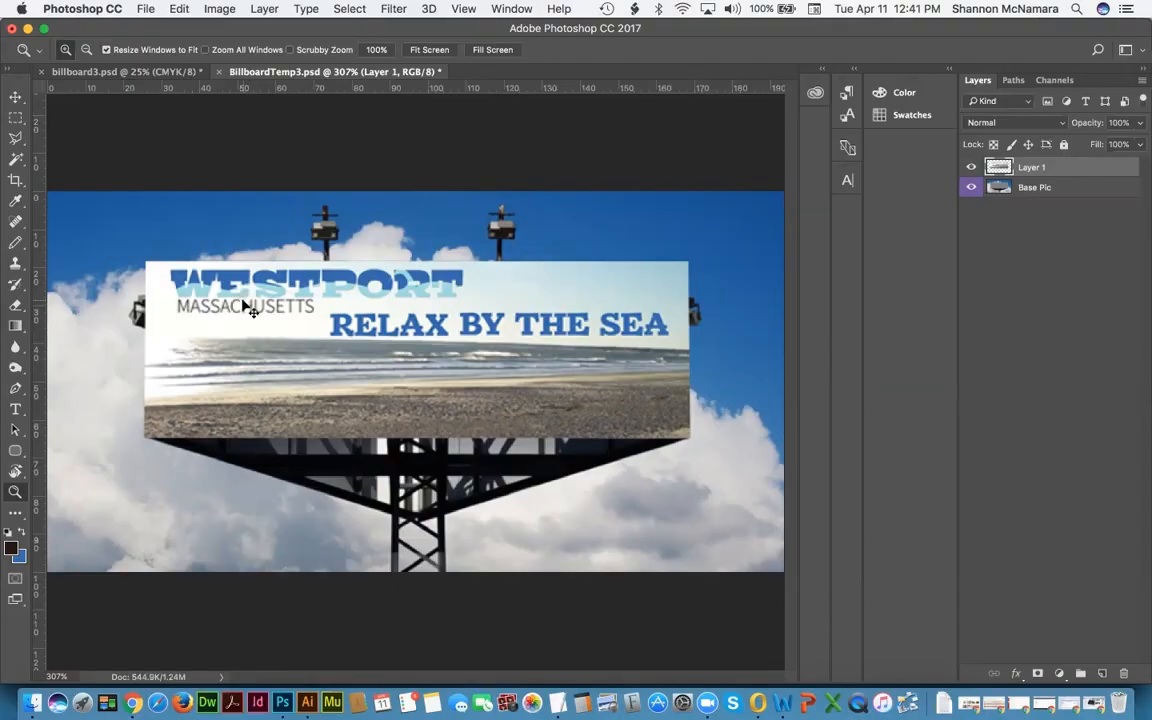
{"action": "key", "text": "super+t"}
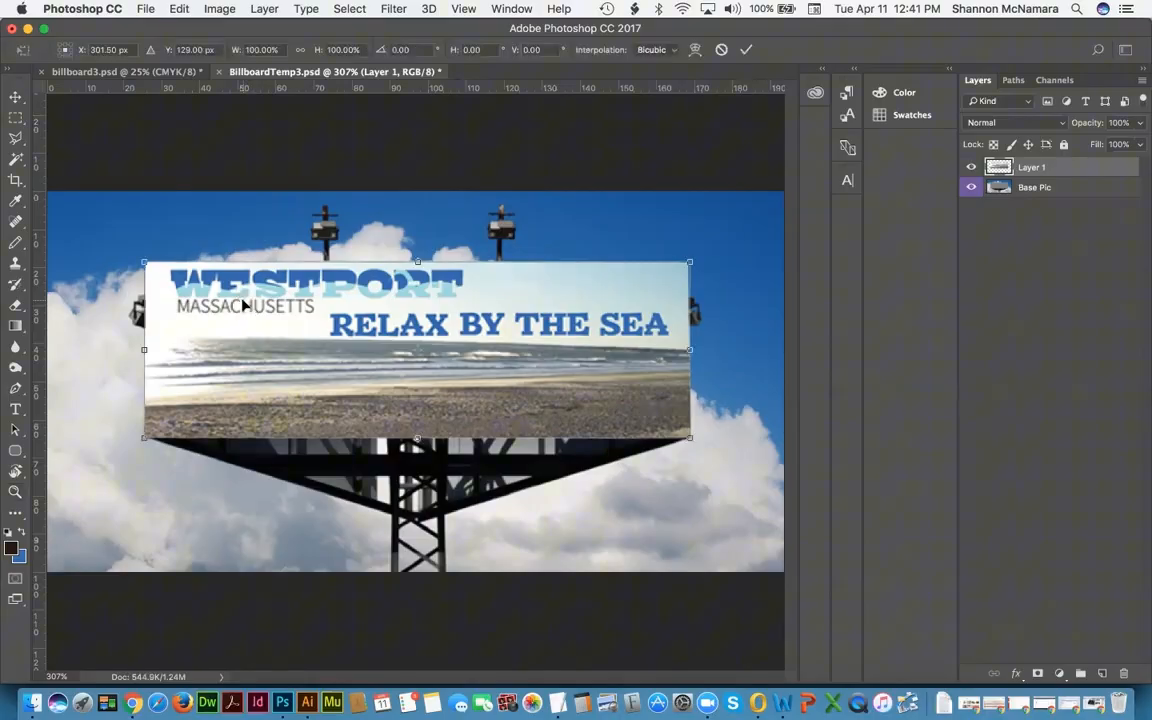
Step: Commit the Free Transform on Layer 1 unchanged, keeping the Westport banner fitted
{"action": "left_click", "coordinate": [179, 8]}
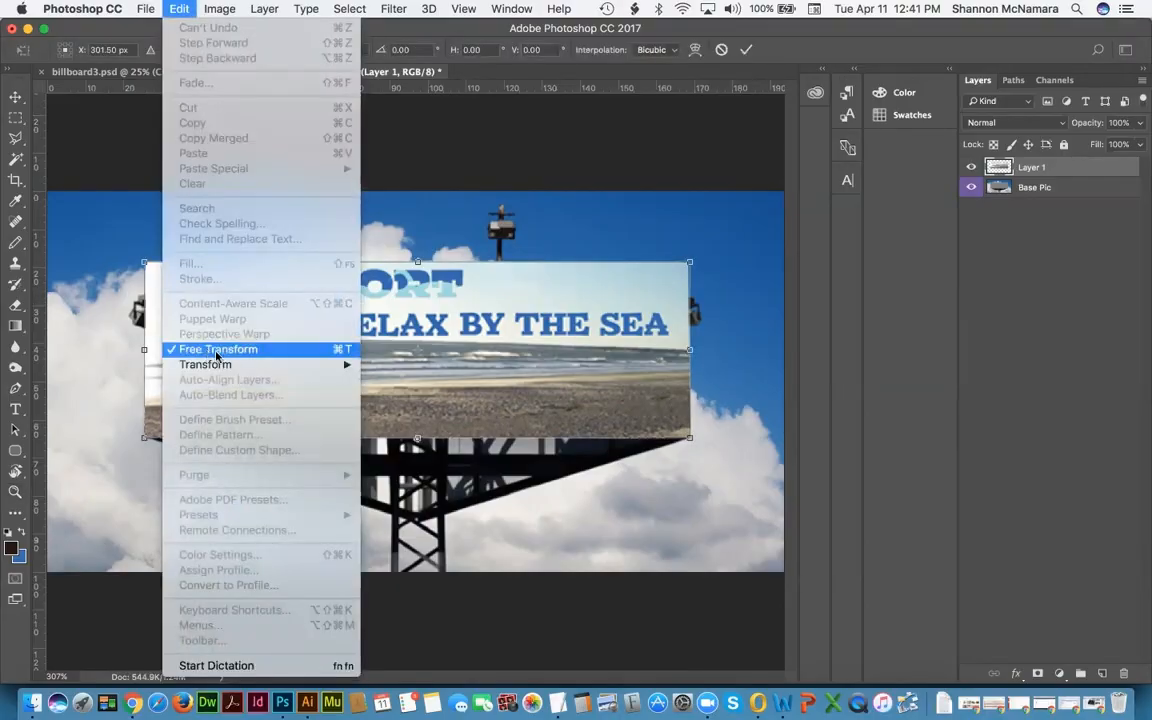
{"action": "left_click", "coordinate": [506, 73]}
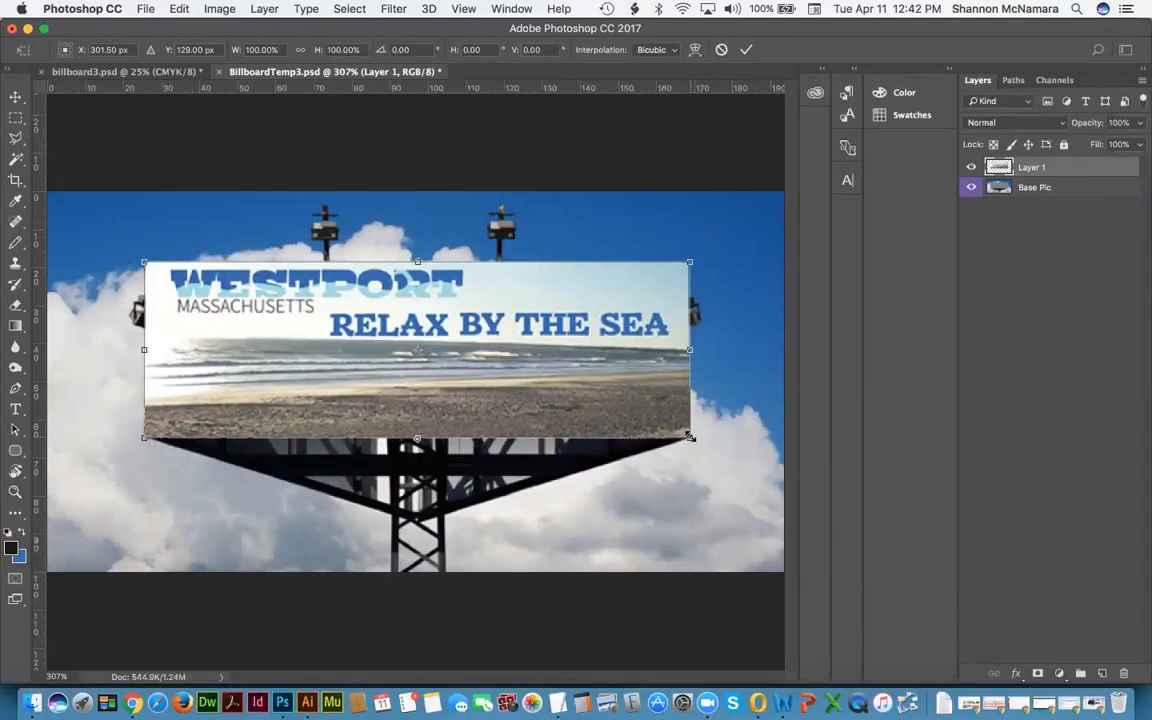
{"action": "key", "text": "Return"}
{"action": "key", "text": "z"}
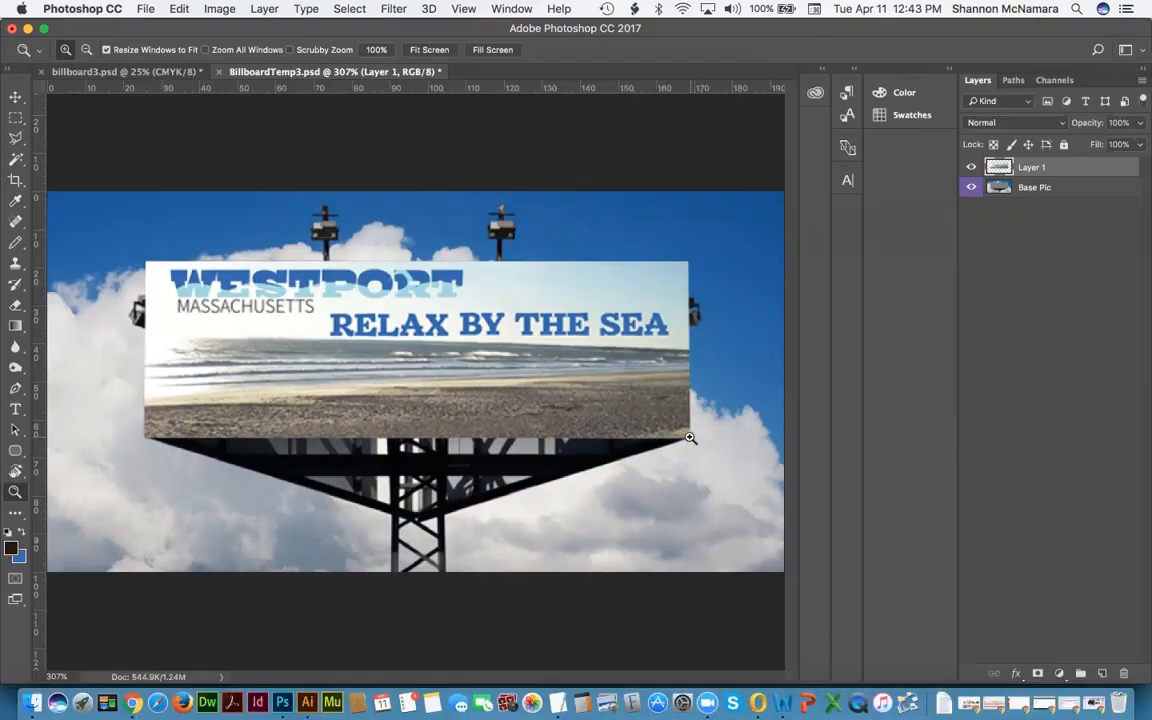
Step: Rename Layer 1 to 'billboard3'
{"action": "double_click", "coordinate": [1035, 168]}
{"action": "type", "text": "billboard3"}
{"action": "key", "text": "Return"}
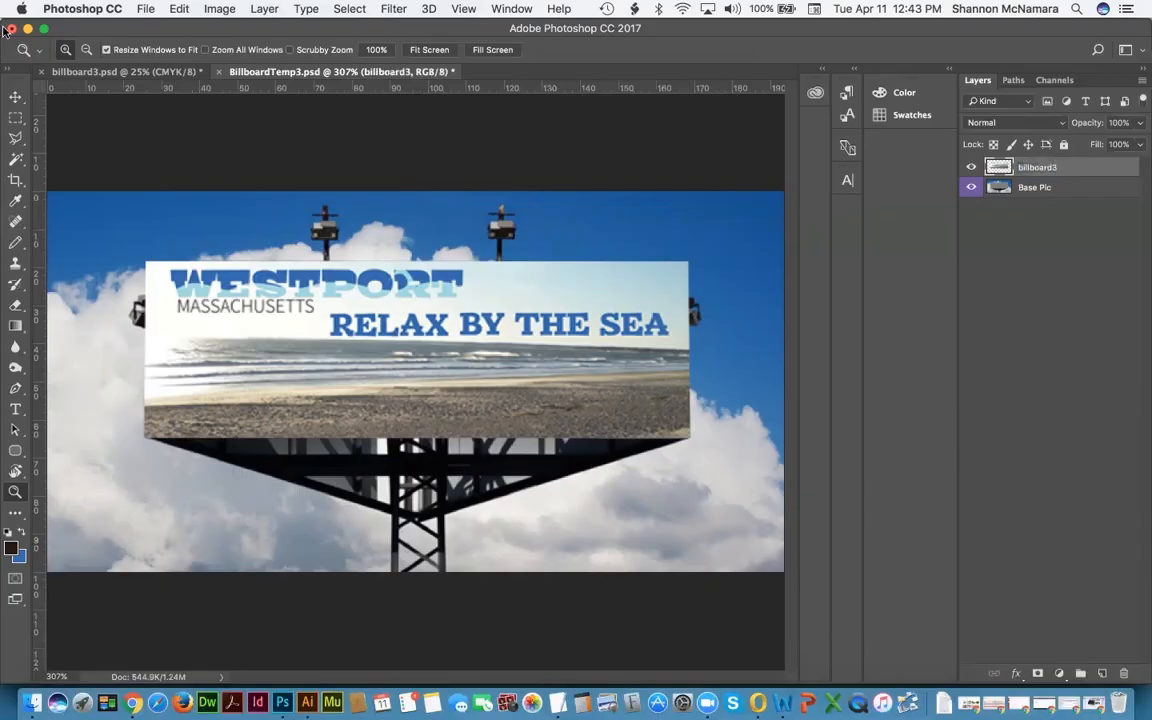
Step: Save the mockup as Billboard_3Final.psd in the FinalProject folder
{"action": "left_click", "coordinate": [141, 9]}
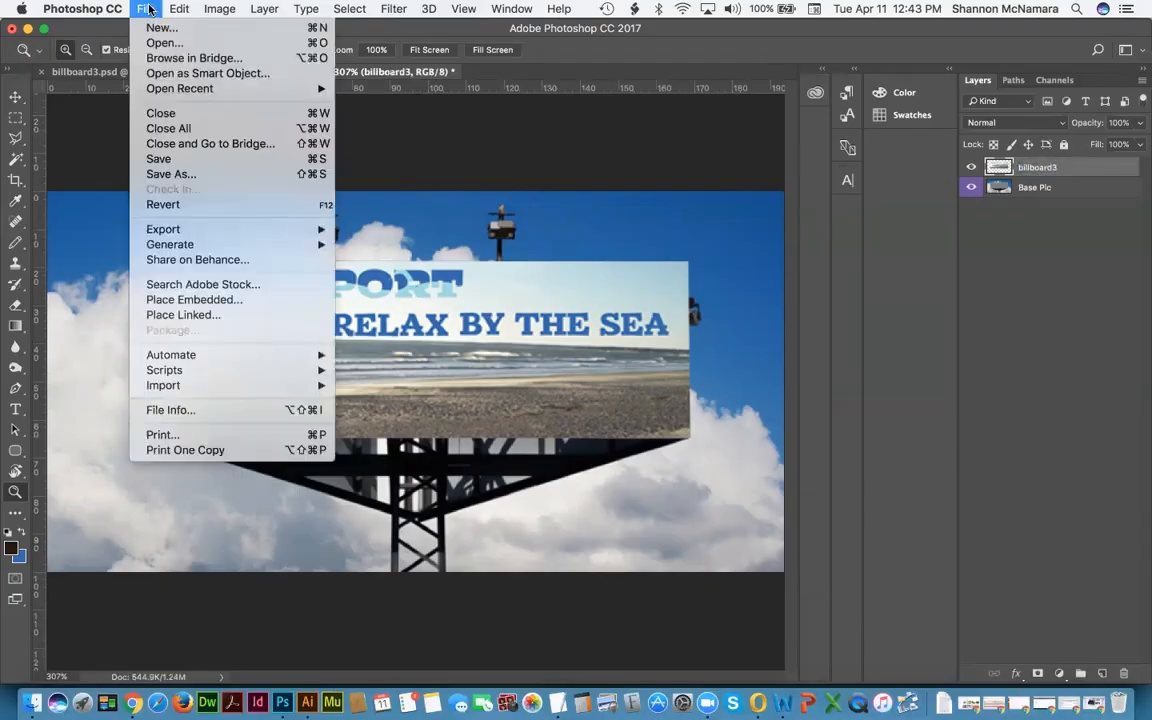
{"action": "left_click", "coordinate": [162, 175]}
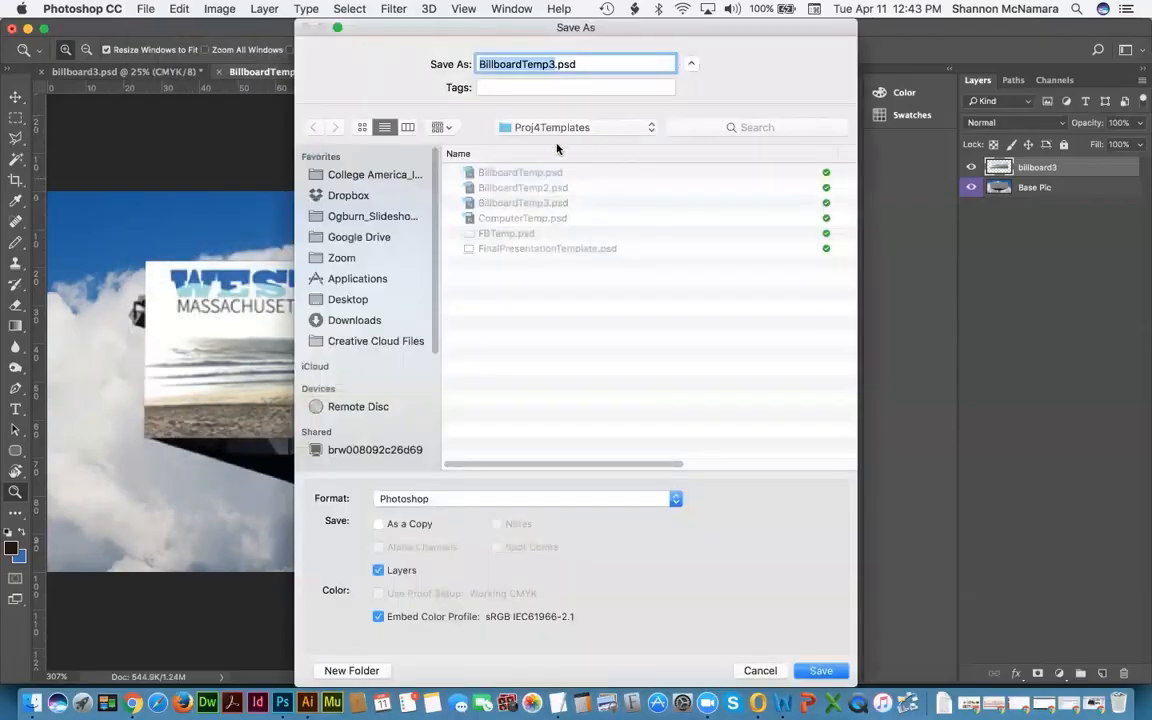
{"action": "left_click", "coordinate": [548, 128]}
{"action": "left_click", "coordinate": [550, 145]}
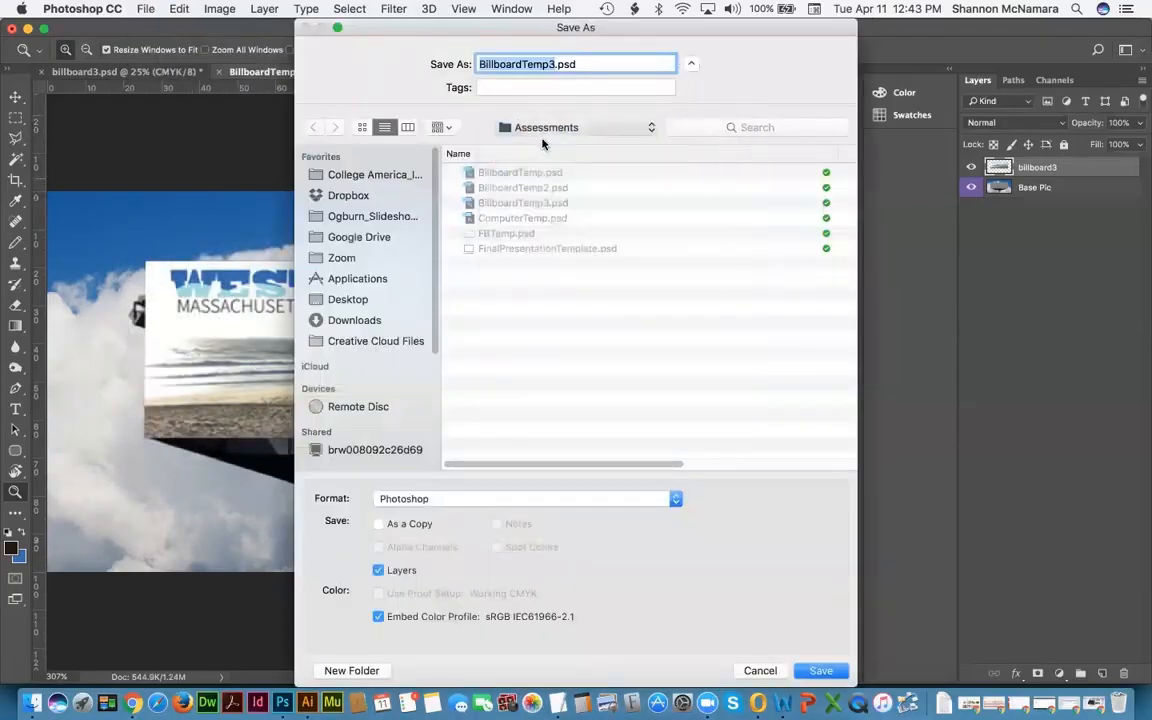
{"action": "left_click", "coordinate": [510, 174]}
{"action": "double_click", "coordinate": [511, 175]}
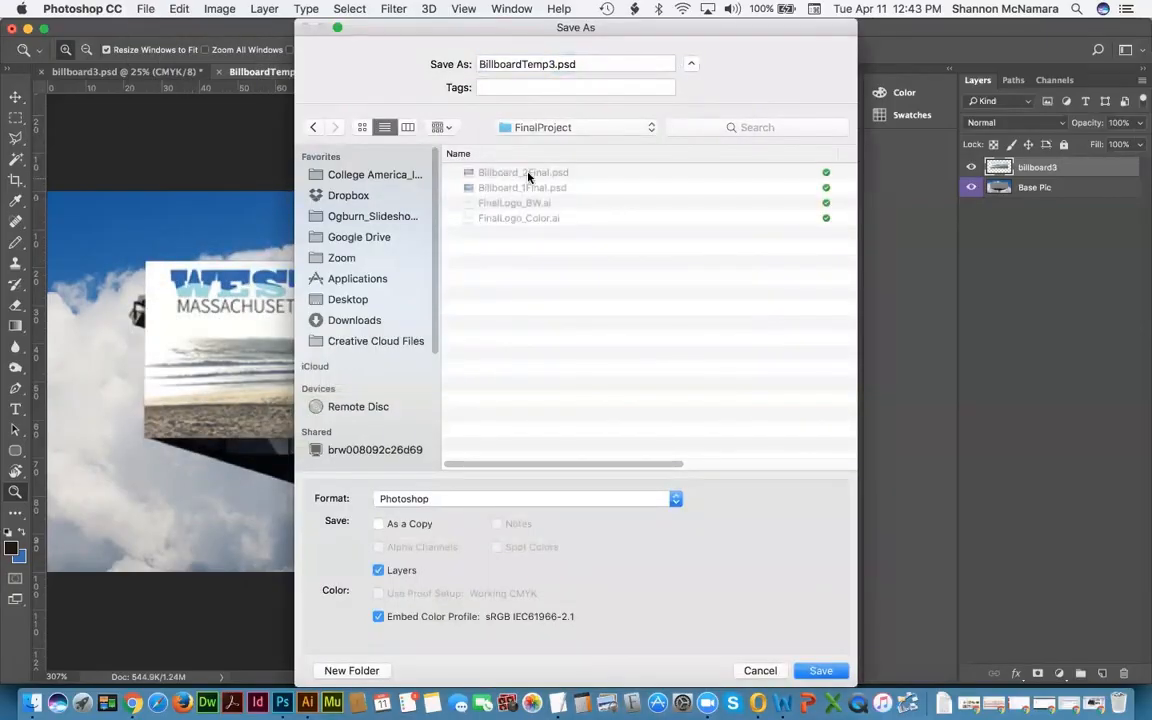
{"action": "left_click", "coordinate": [528, 174]}
{"action": "left_click", "coordinate": [528, 64]}
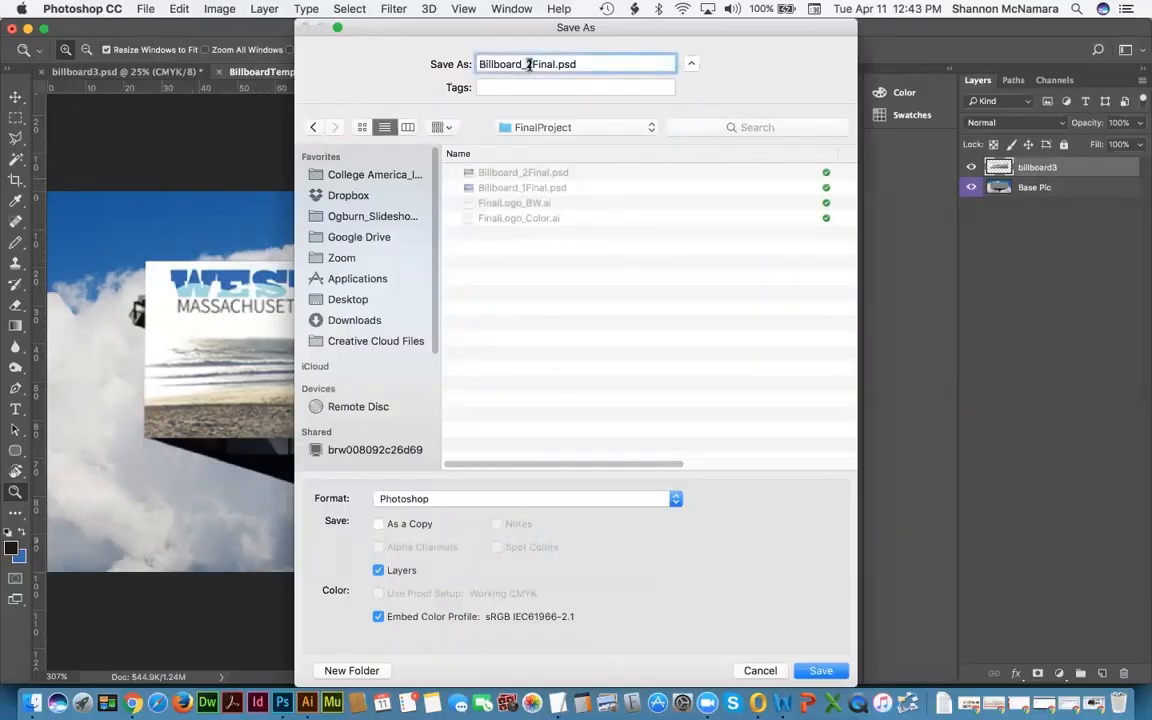
{"action": "key", "text": "BackSpace"}
{"action": "type", "text": "3"}
{"action": "key", "text": "Return"}
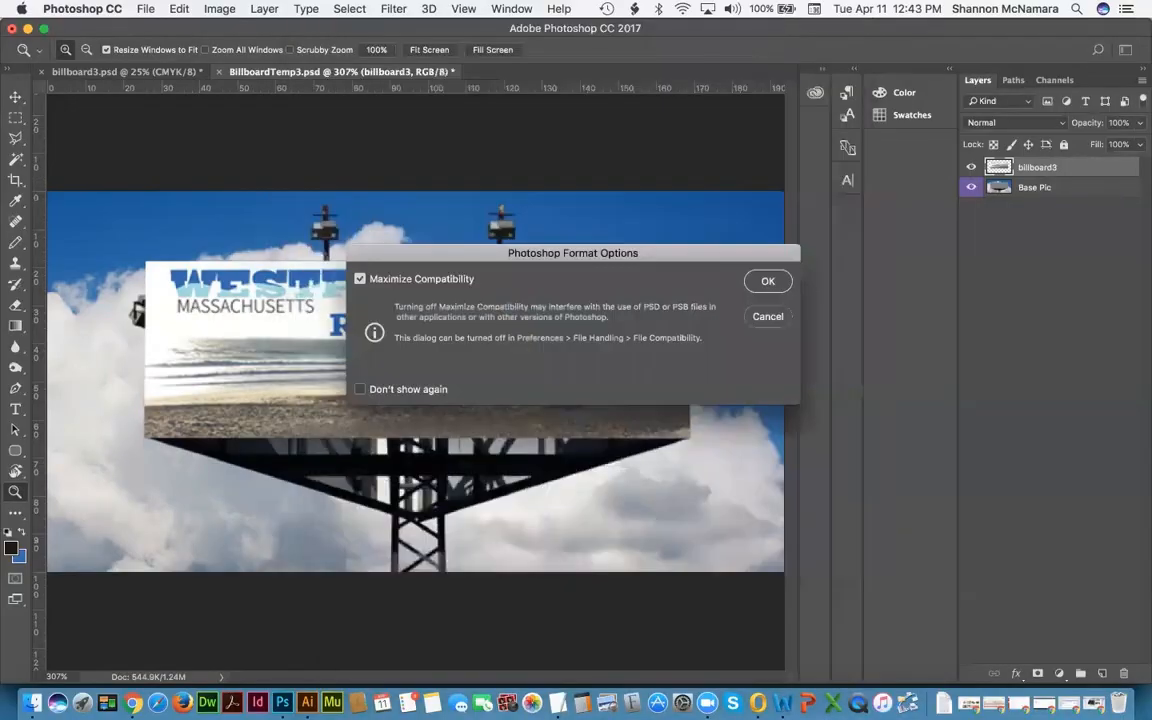
{"action": "left_click", "coordinate": [766, 284]}
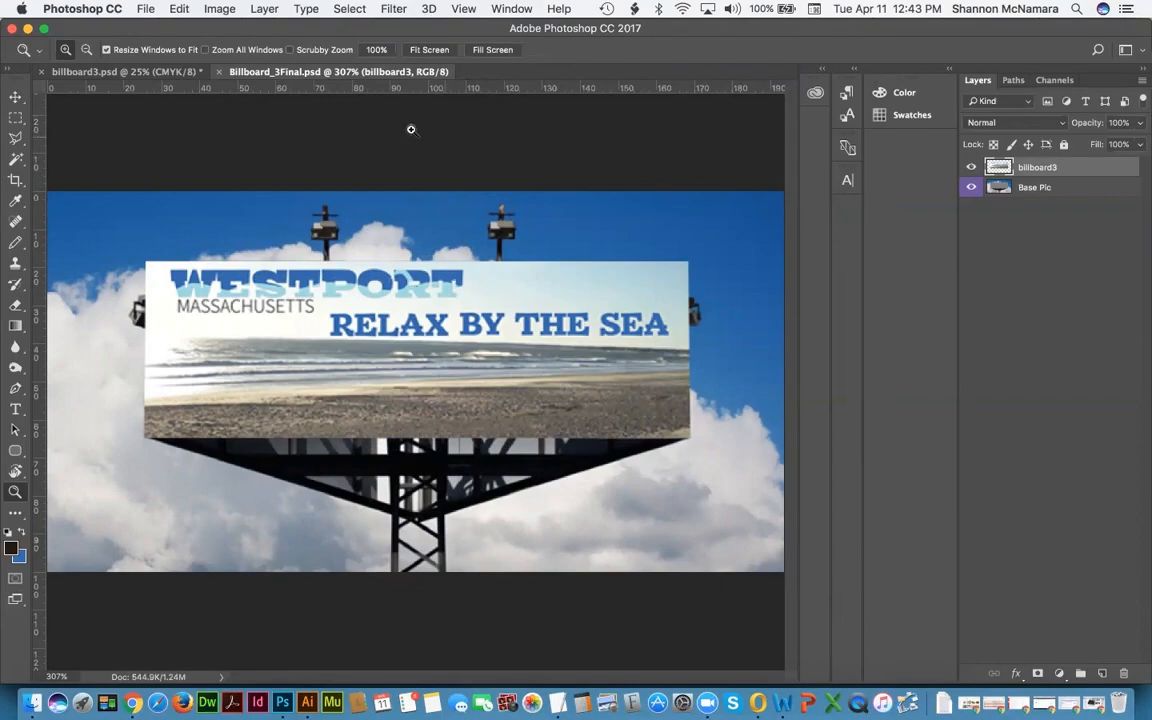
Step: Close the billboard files without saving and select ComputerTemp.psd in Finder
{"action": "key", "text": "super+w"}
{"action": "key", "text": "super+w"}
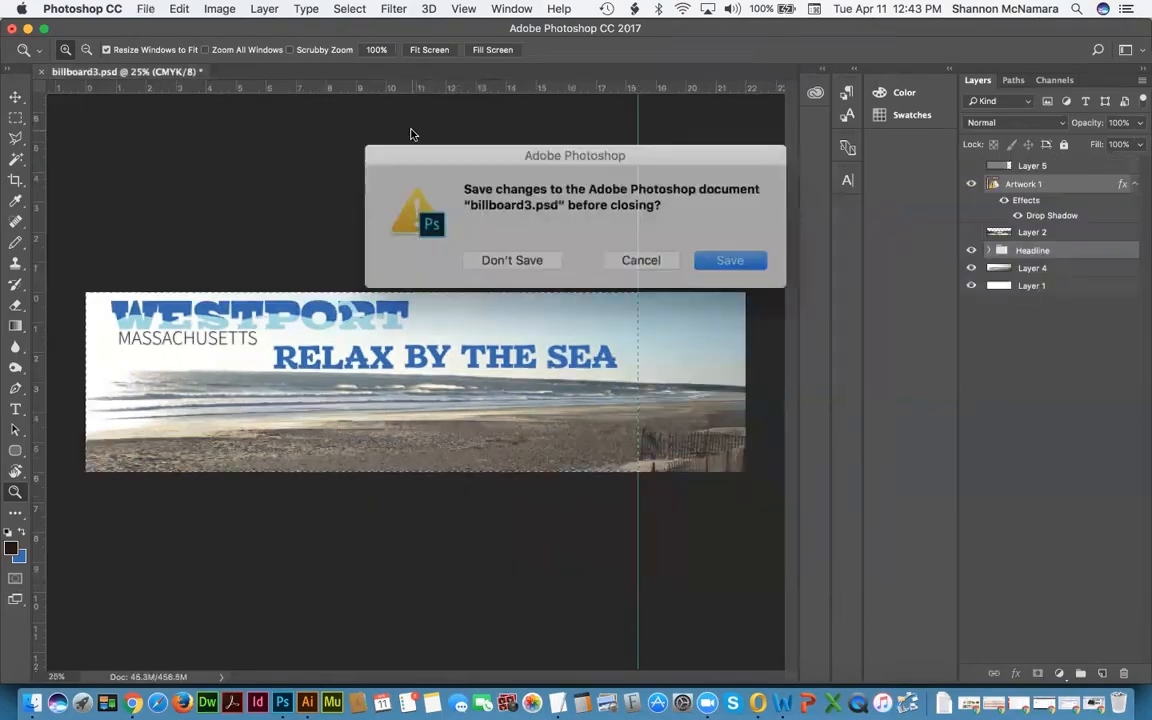
{"action": "left_click", "coordinate": [519, 256]}
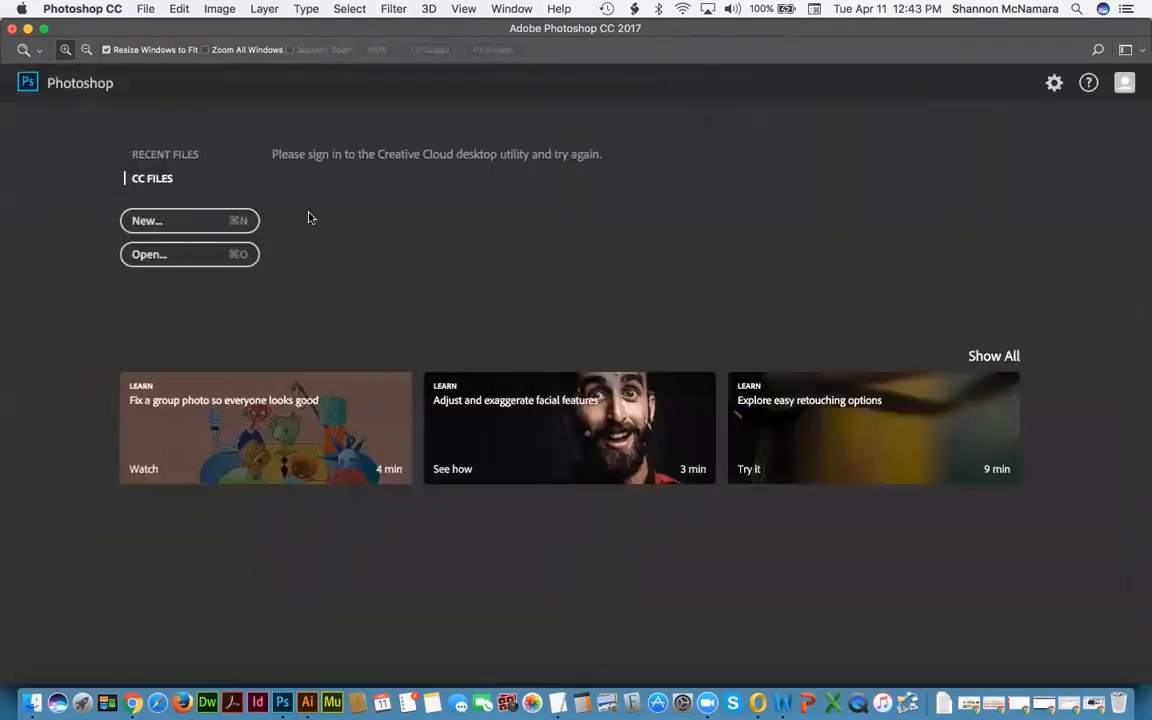
{"action": "left_click", "coordinate": [33, 702]}
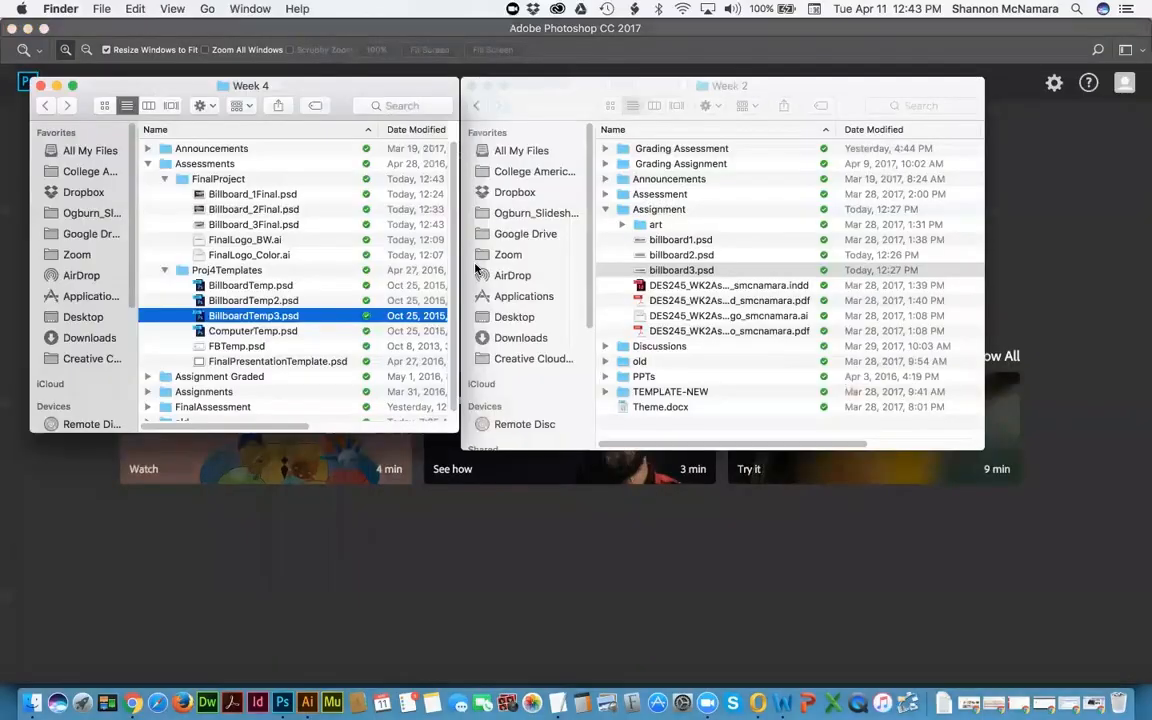
{"action": "left_click", "coordinate": [250, 334]}
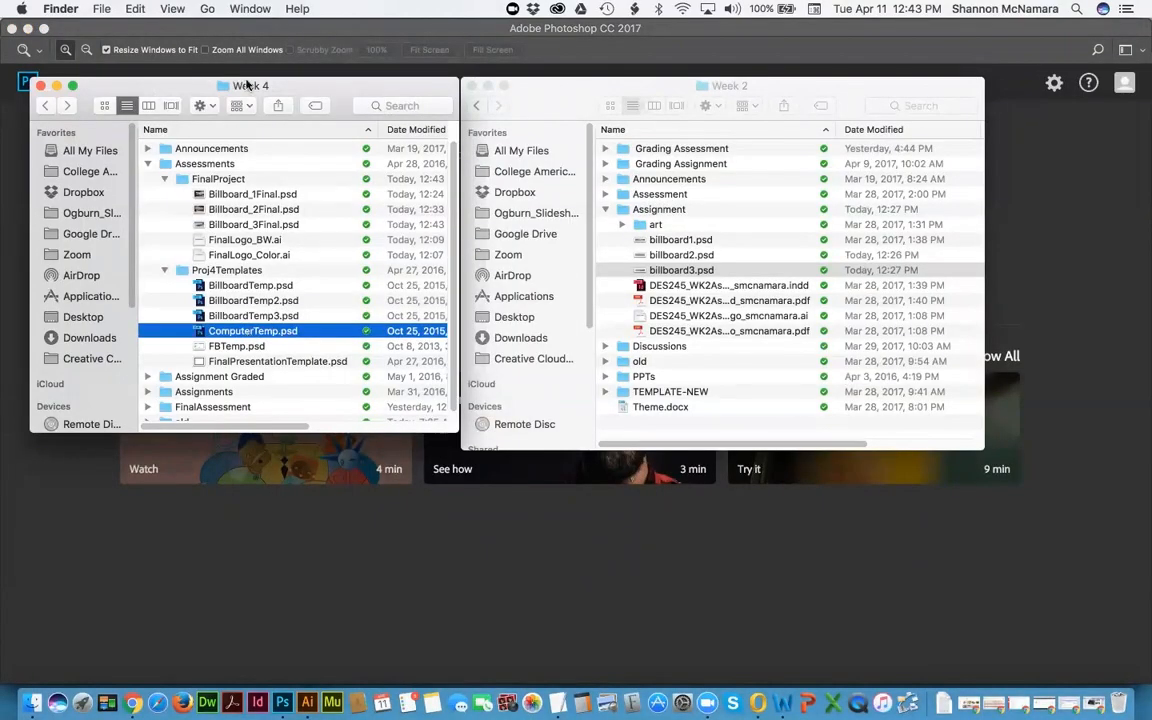
{"action": "key", "text": "super+Tab"}
{"action": "key", "text": "super+Tab"}
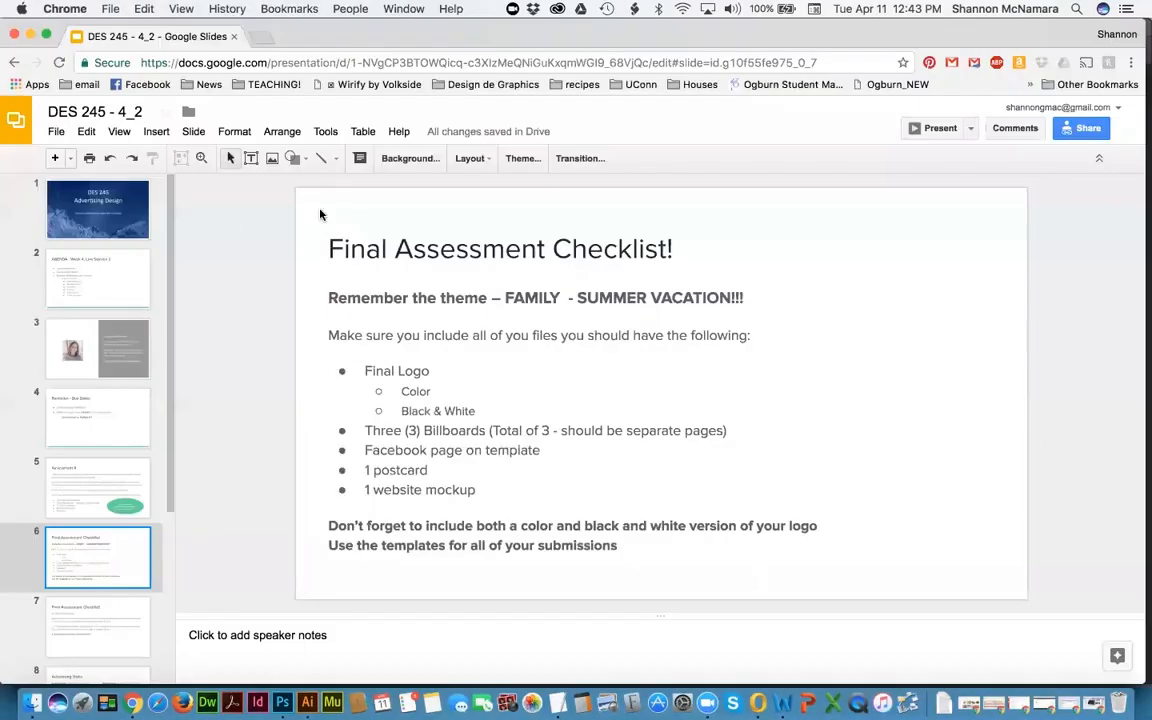
Step: Highlight the Final Logo, Billboards and Facebook items on the Week 4 Final Assessment page
{"action": "key", "text": "super+grave"}
{"action": "left_click_drag", "start_coordinate": [236, 490], "coordinate": [395, 496]}
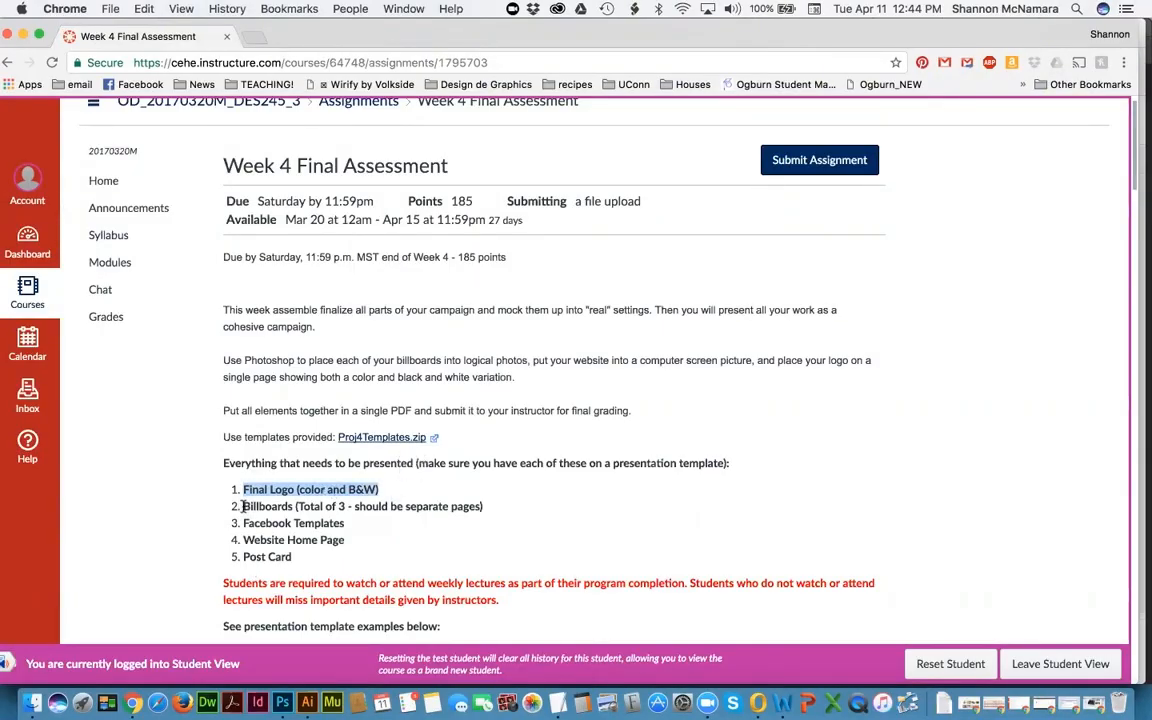
{"action": "left_click_drag", "start_coordinate": [243, 506], "coordinate": [488, 507]}
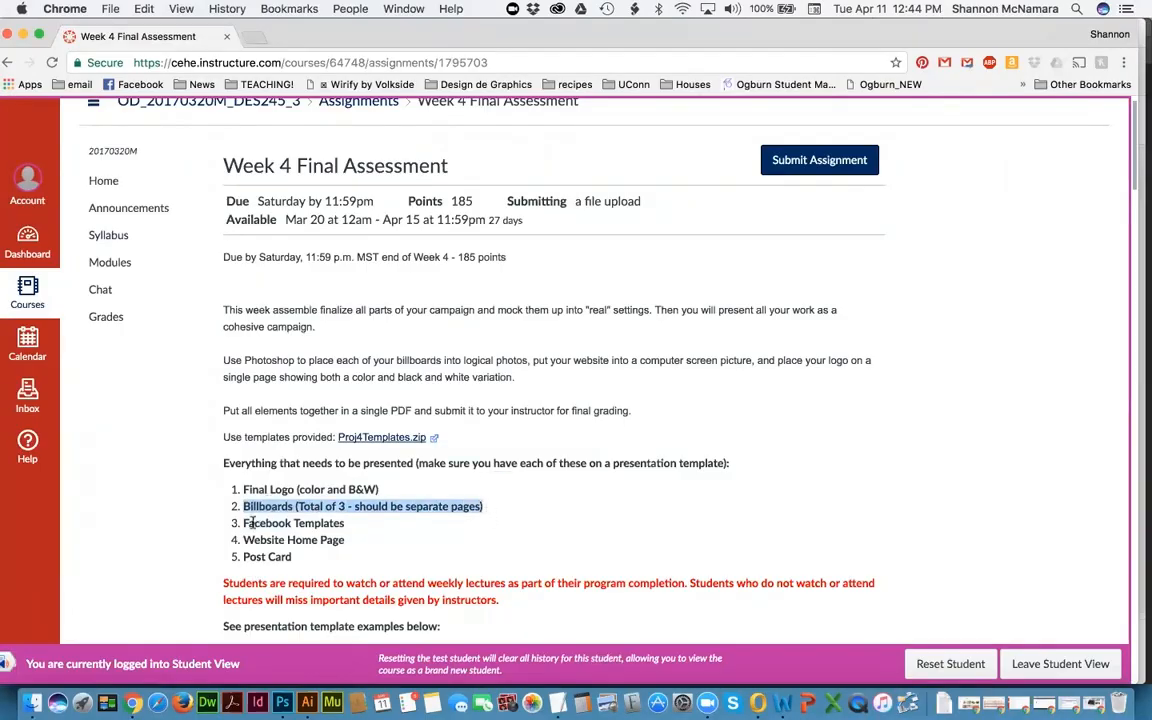
{"action": "double_click", "coordinate": [251, 523]}
Step: Select FBTemp.psd in Week 4 and collapse the Assignment folder in Week 2
{"action": "key", "text": "super+Tab"}
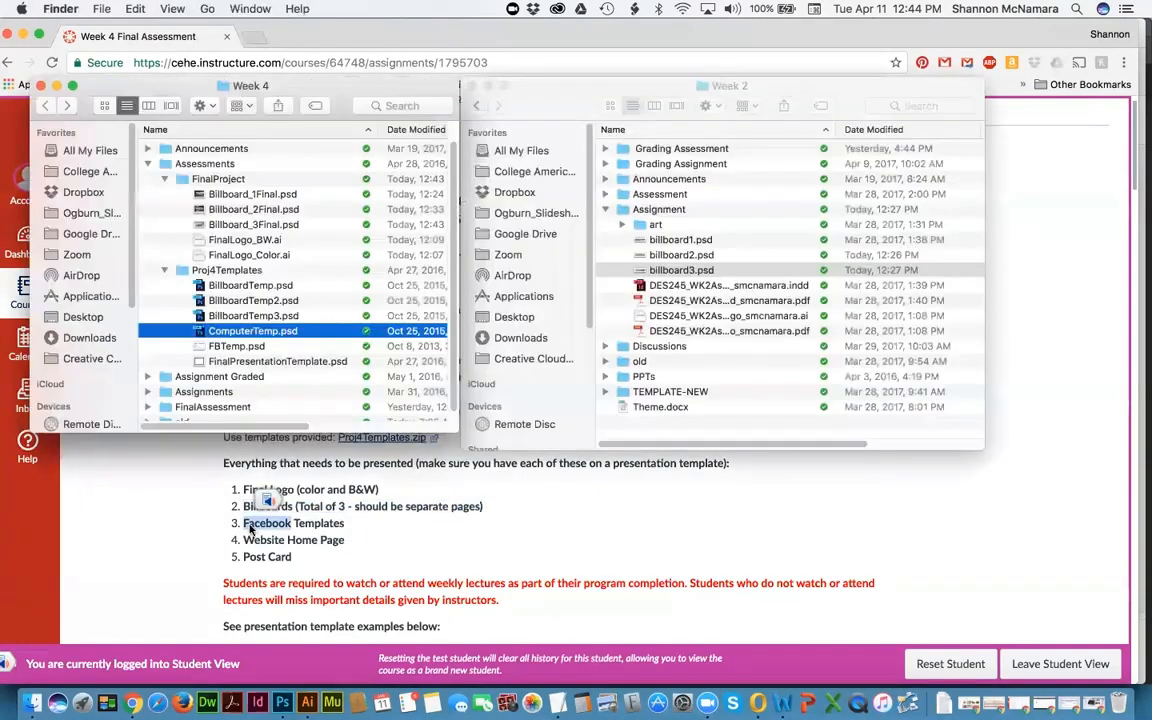
{"action": "left_click", "coordinate": [224, 346]}
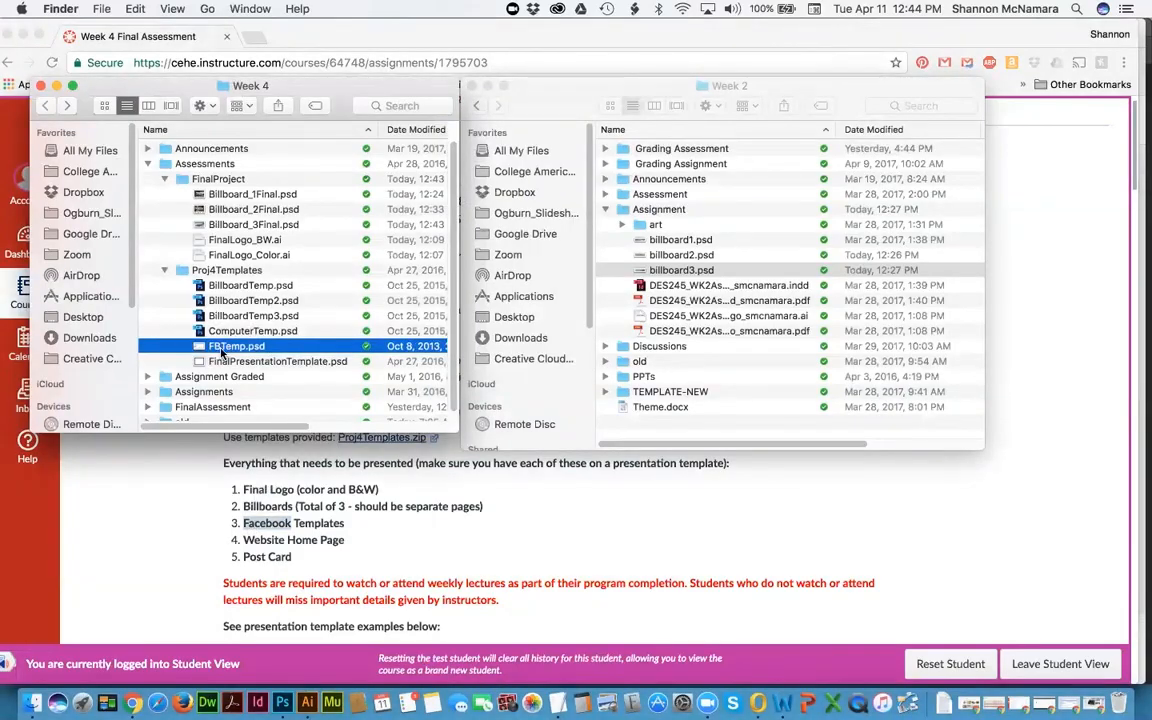
{"action": "left_click", "coordinate": [605, 213]}
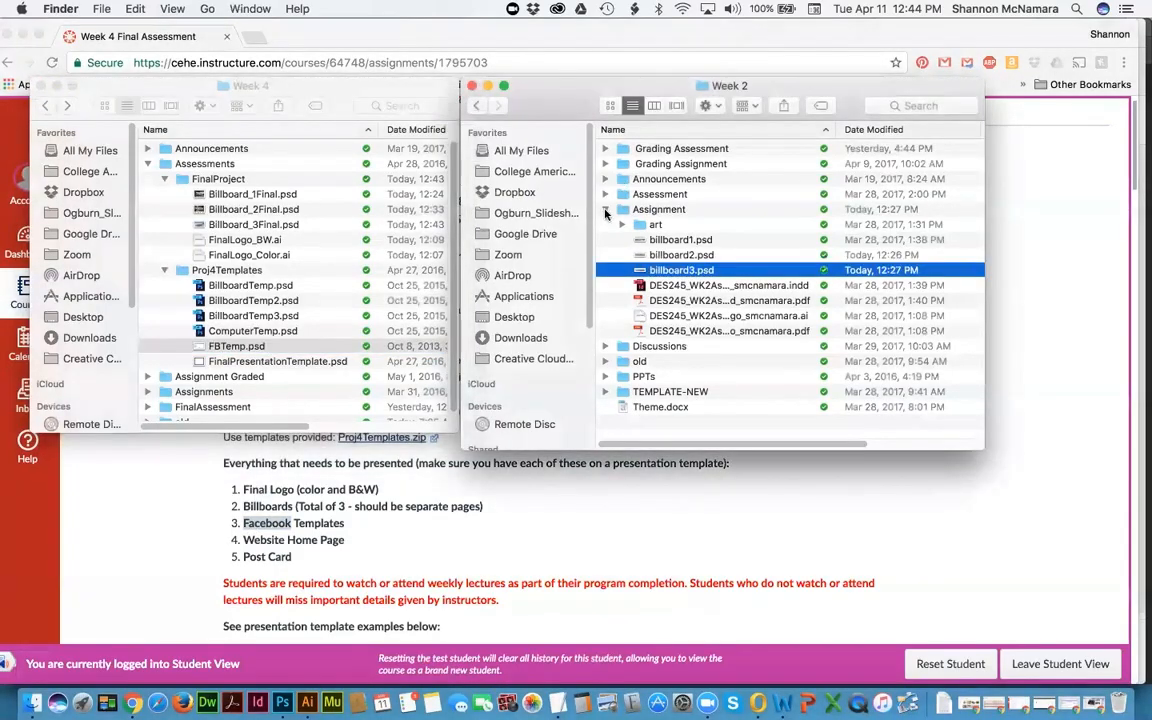
{"action": "left_click", "coordinate": [605, 213]}
{"action": "left_click", "coordinate": [222, 345]}
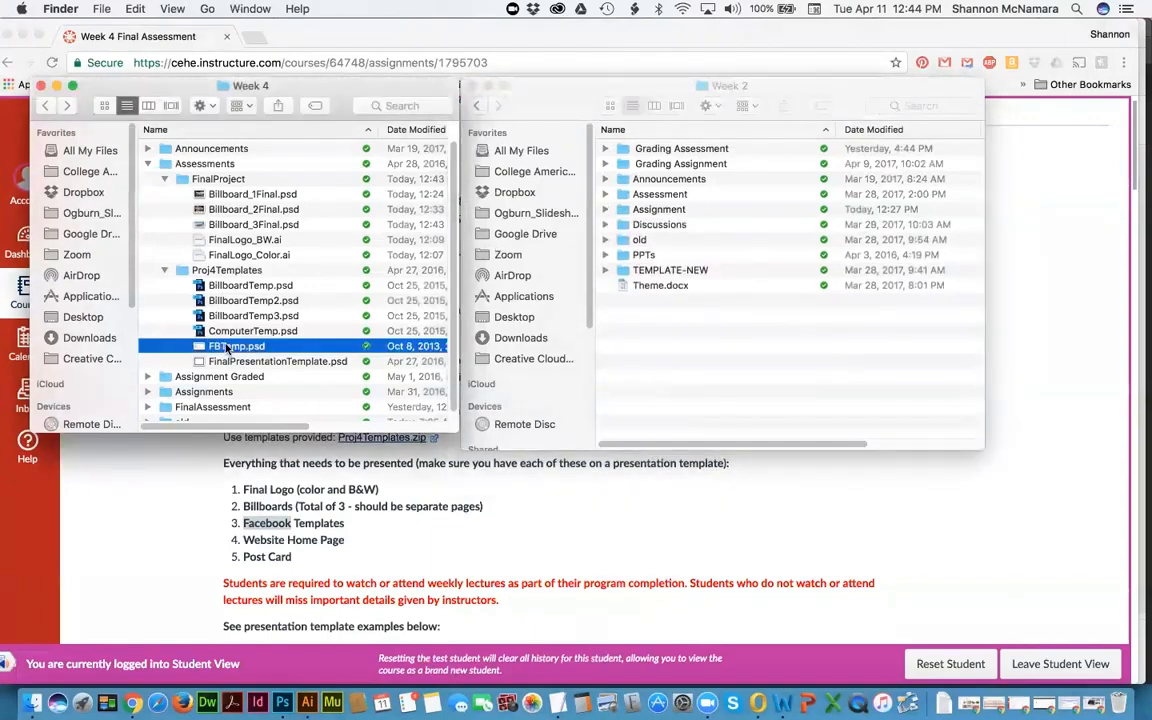
Step: Go up to DES 245 - Advertising, open Week 3, and select its assessment PSD
{"action": "left_click", "coordinate": [794, 400]}
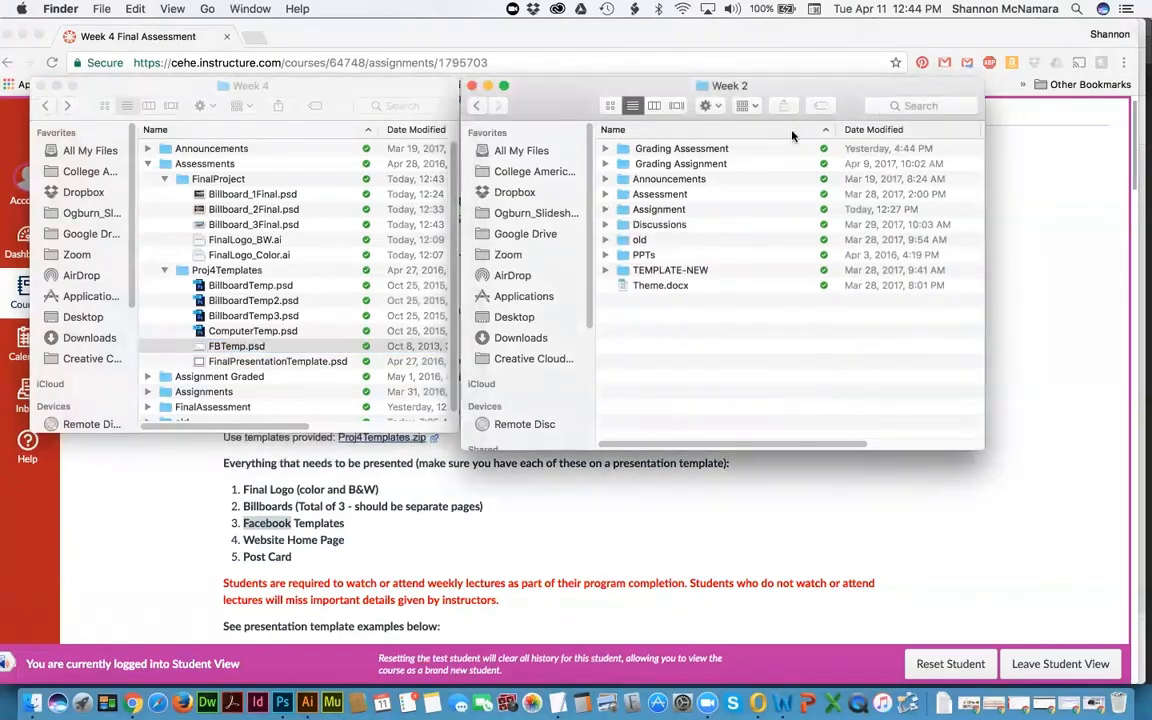
{"action": "left_click", "coordinate": [730, 86], "text": "super"}
{"action": "left_click", "coordinate": [729, 104]}
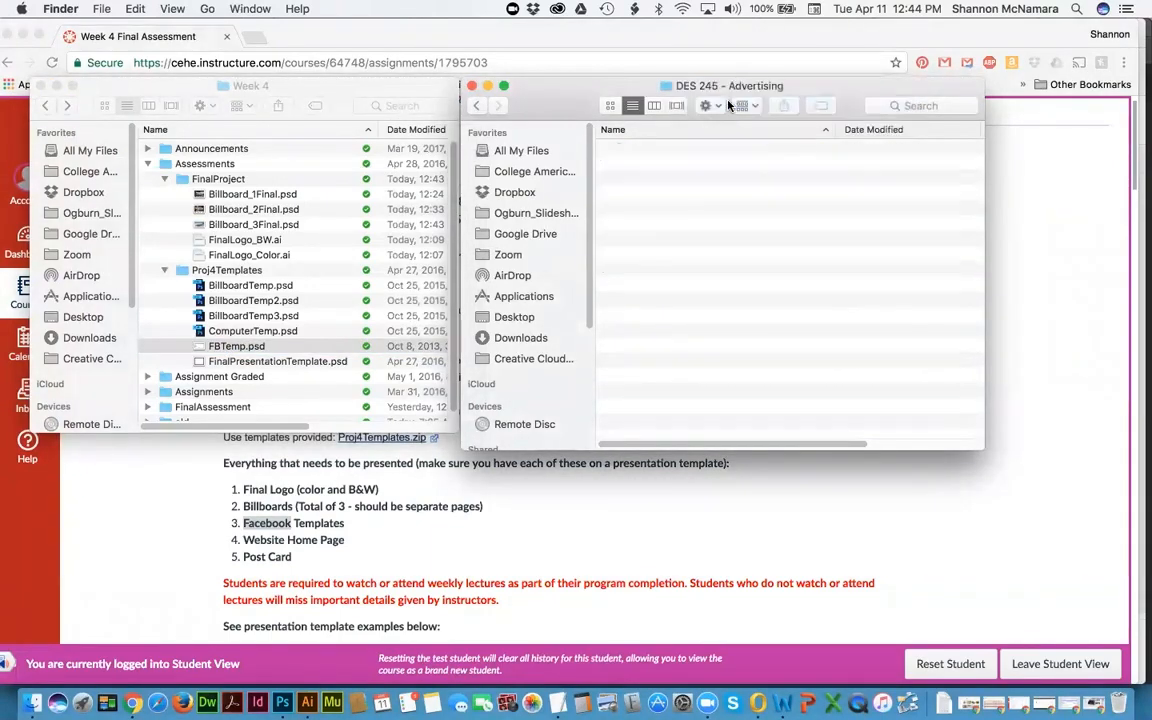
{"action": "left_click", "coordinate": [658, 226]}
{"action": "double_click", "coordinate": [658, 226]}
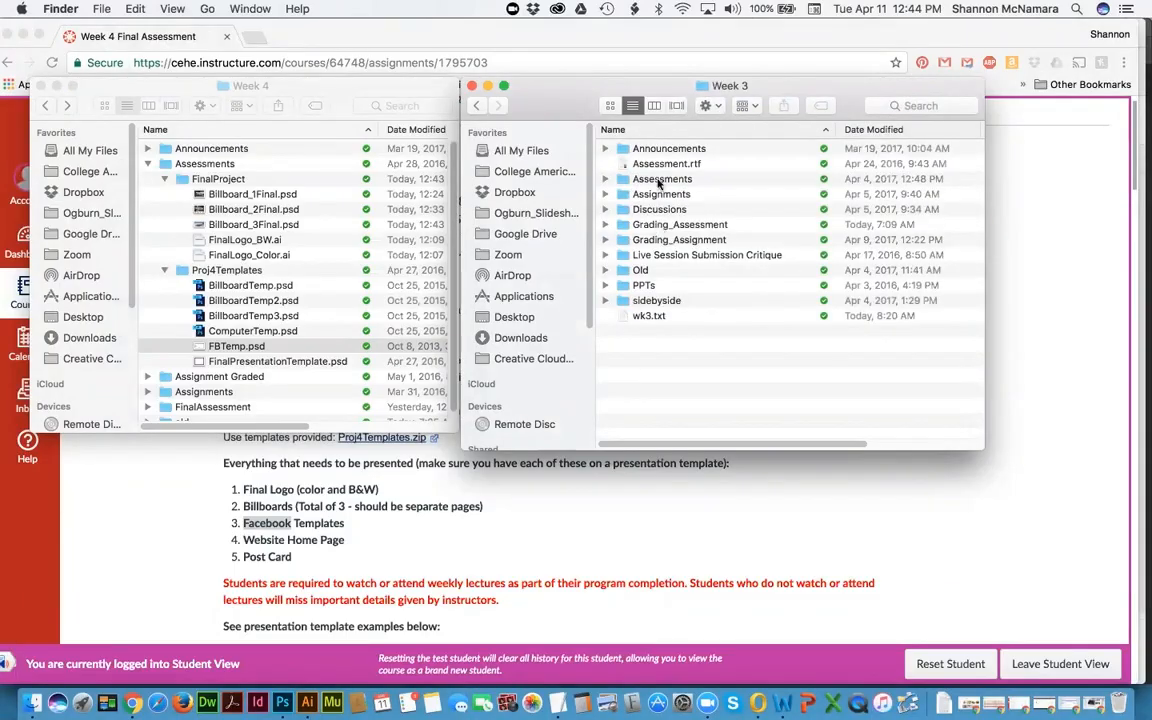
{"action": "left_click", "coordinate": [603, 179]}
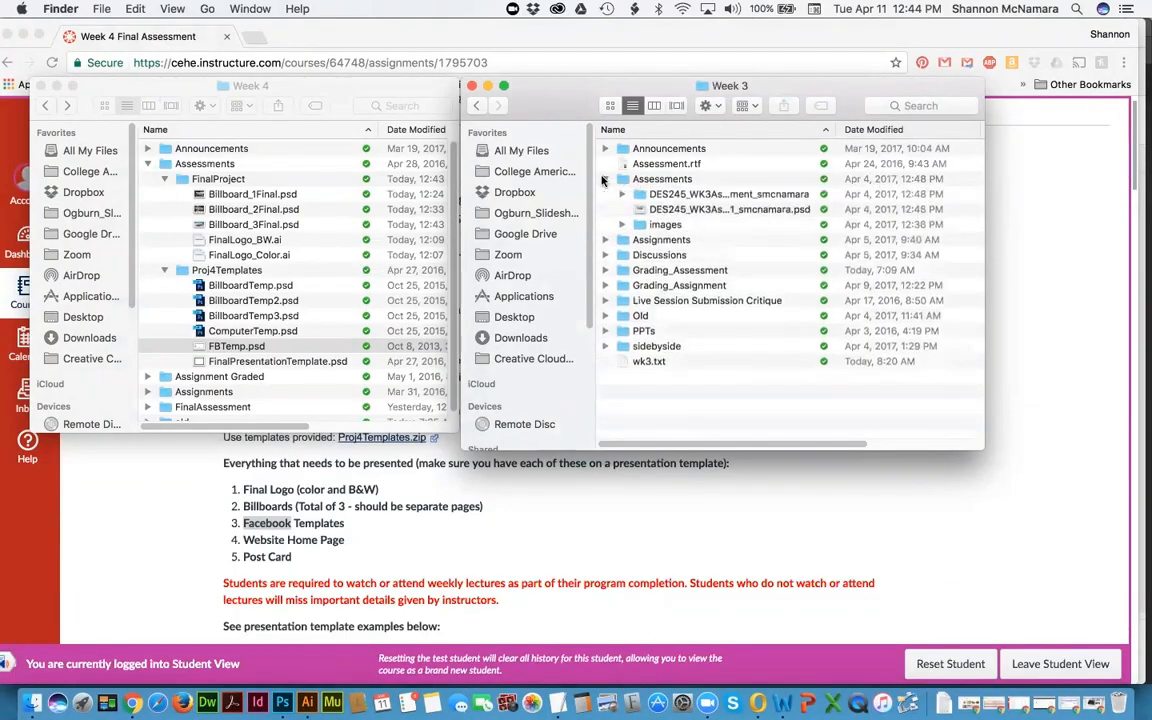
{"action": "left_click", "coordinate": [664, 210]}
Step: Quick Look through the Week 3 items from the assessment PSD to Announcements
{"action": "key", "text": "space"}
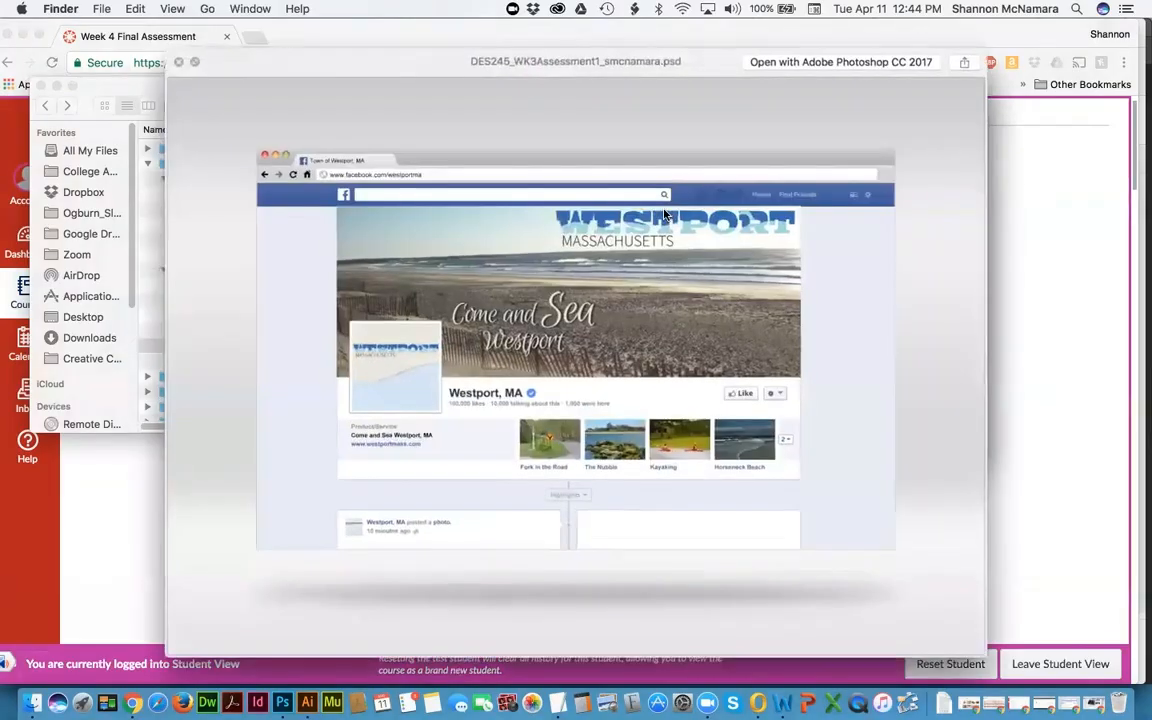
{"action": "key", "text": "space"}
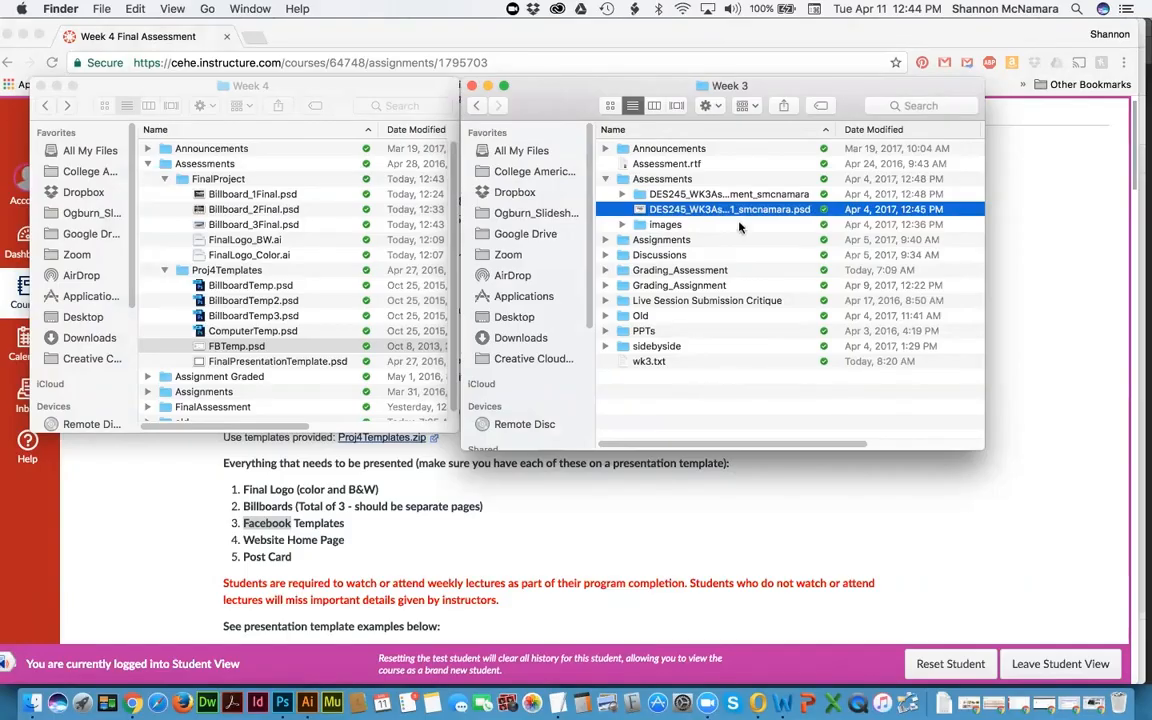
{"action": "key", "text": "space"}
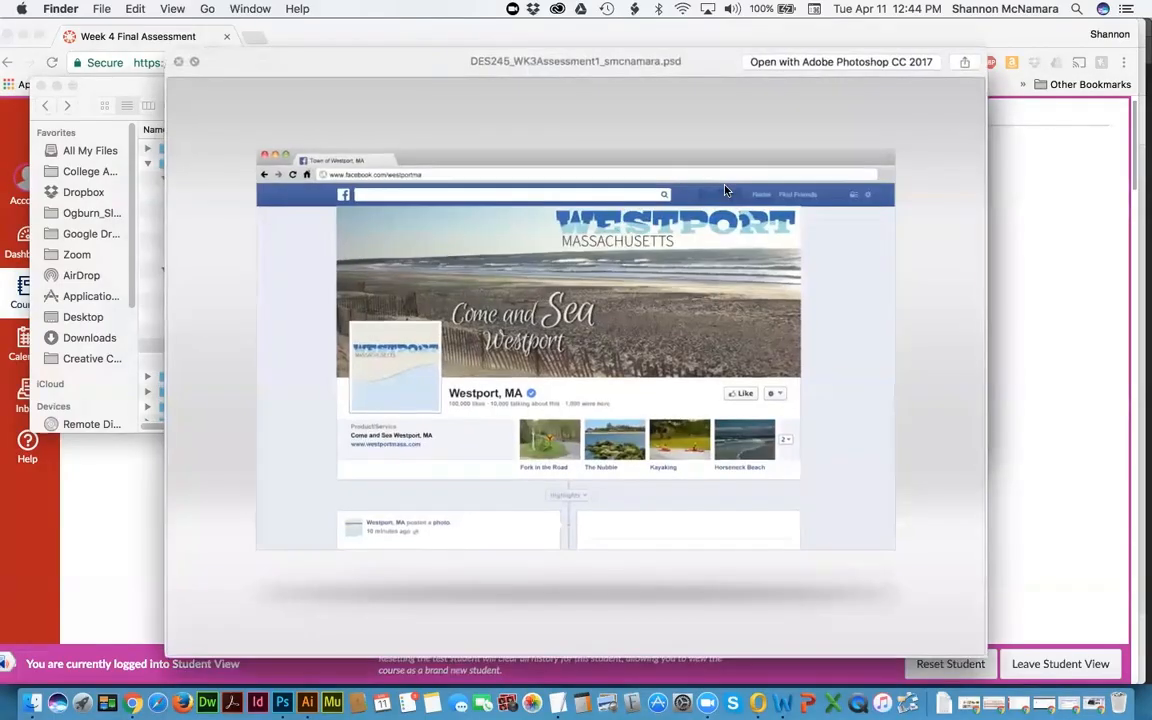
{"action": "key", "text": "Down"}
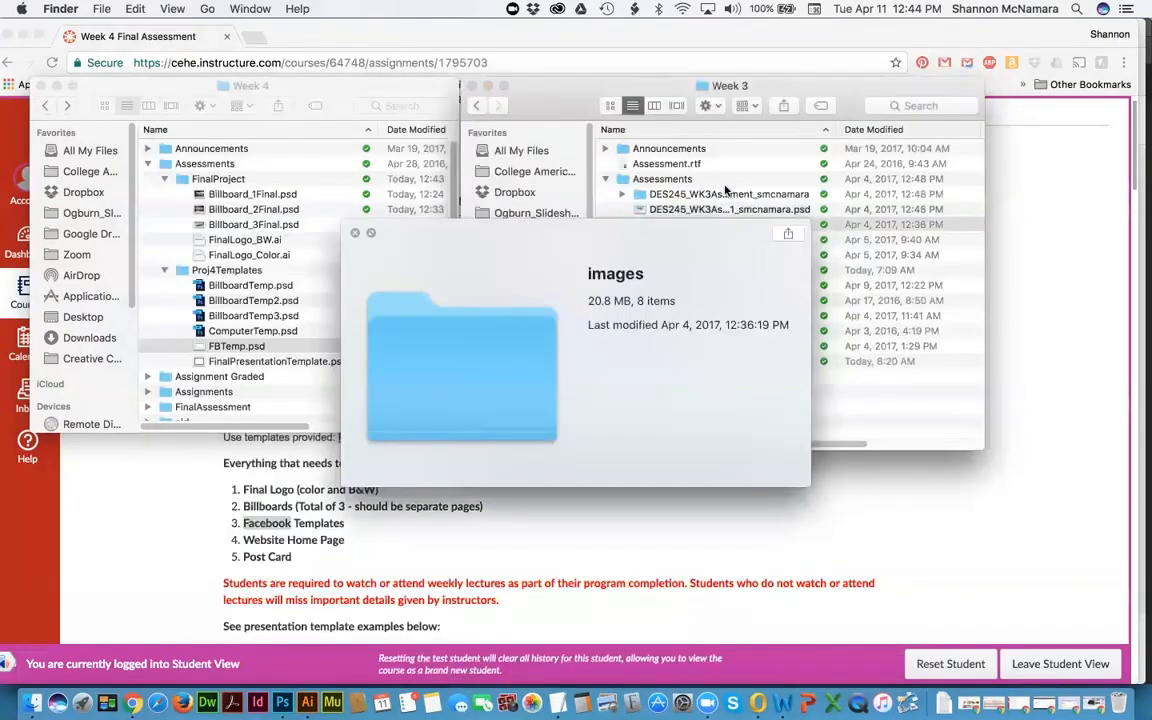
{"action": "key", "text": "Down"}
{"action": "key", "text": "Down"}
{"action": "key", "text": "Down"}
{"action": "key", "text": "Down"}
{"action": "key", "text": "Down"}
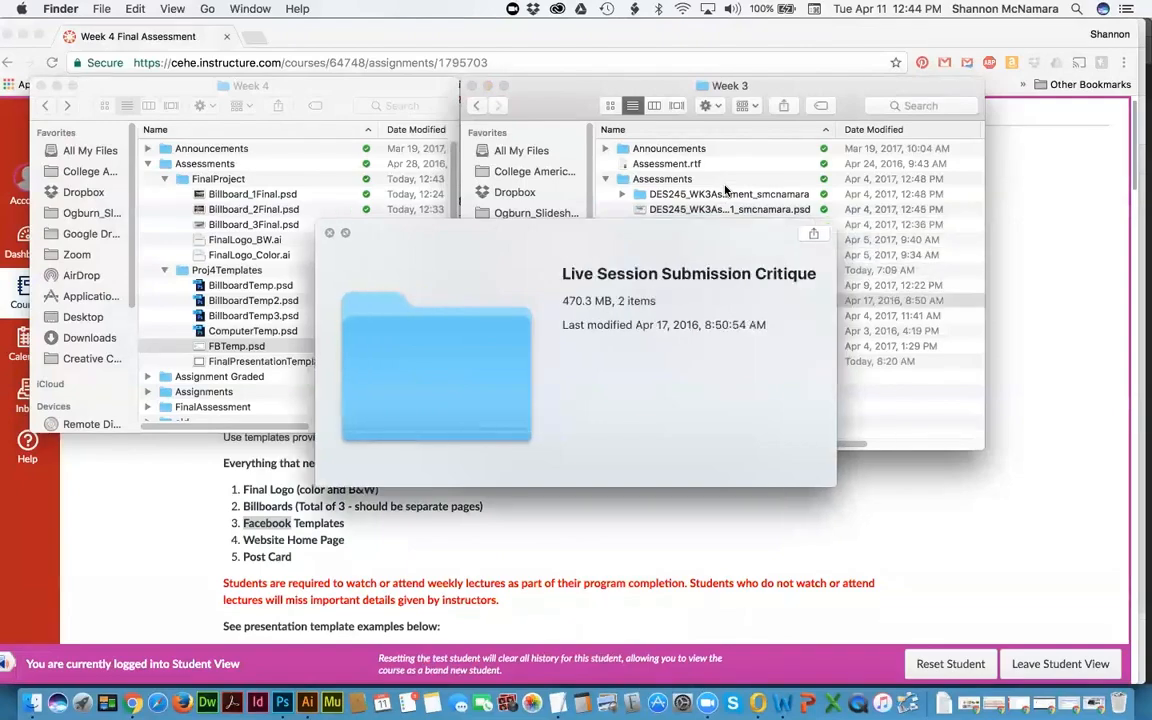
{"action": "key", "text": "Right"}
{"action": "key", "text": "Down"}
{"action": "key", "text": "Up"}
{"action": "key", "text": "Up"}
{"action": "key", "text": "Up"}
{"action": "key", "text": "Up"}
{"action": "key", "text": "Up"}
{"action": "key", "text": "Up"}
{"action": "key", "text": "Up"}
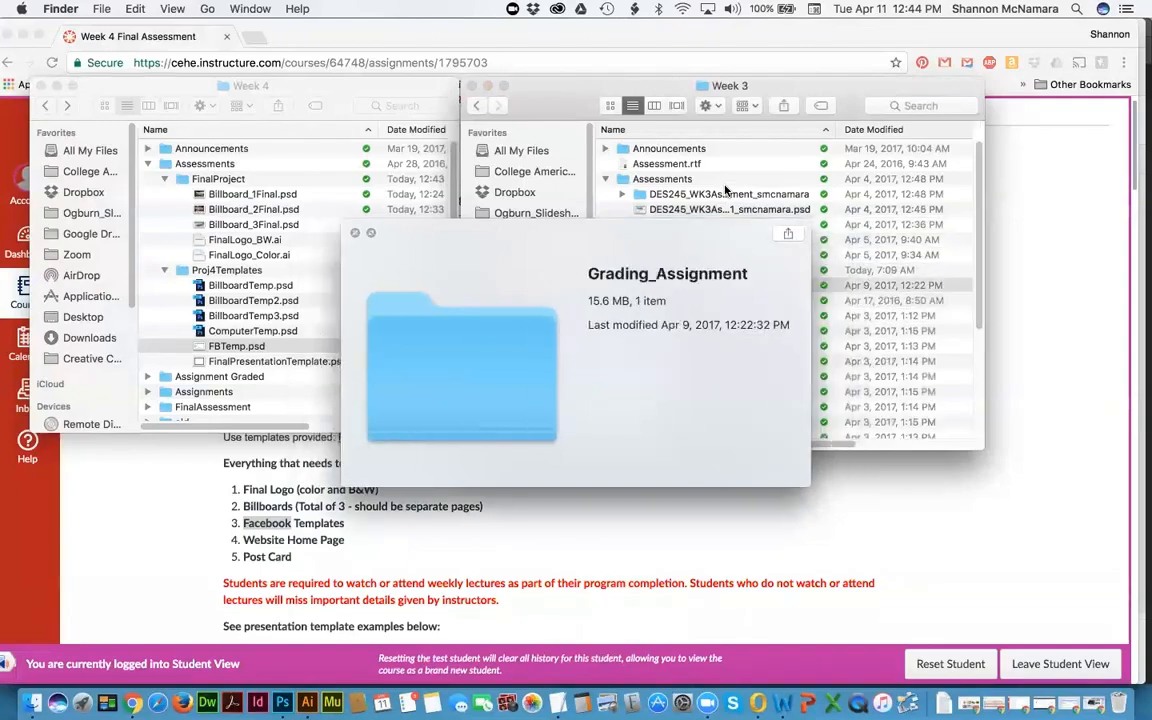
{"action": "key", "text": "Up"}
{"action": "key", "text": "Up"}
{"action": "key", "text": "Up"}
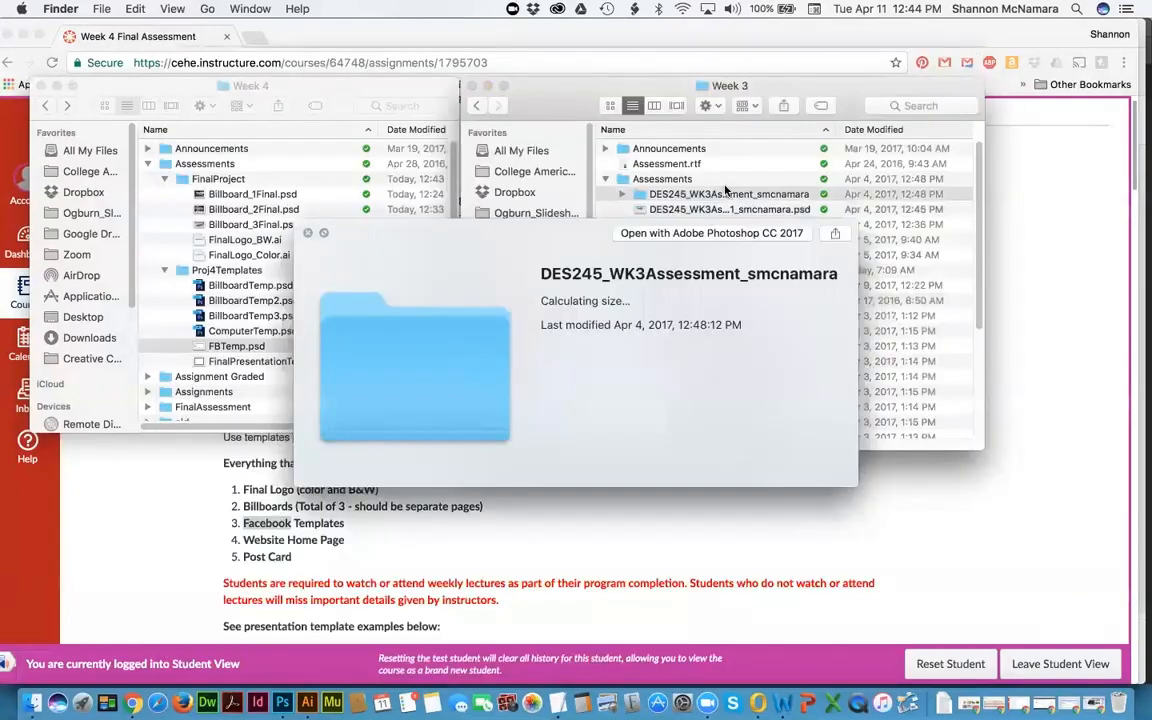
{"action": "key", "text": "Up"}
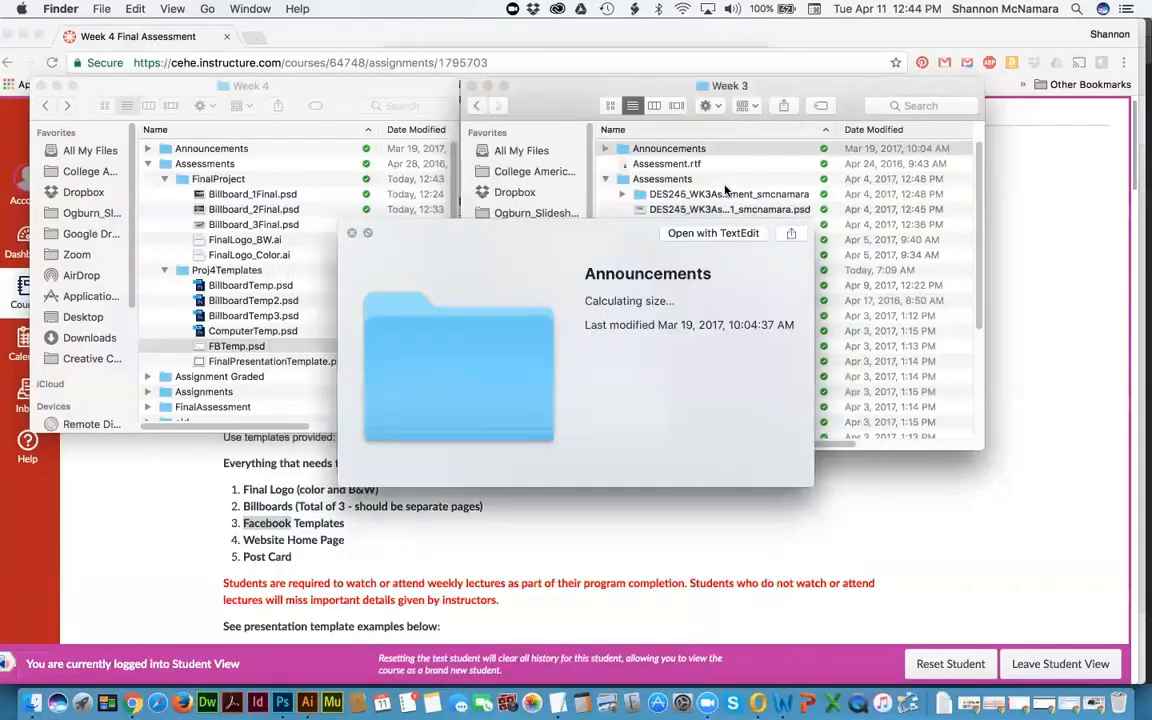
{"action": "key", "text": "space"}
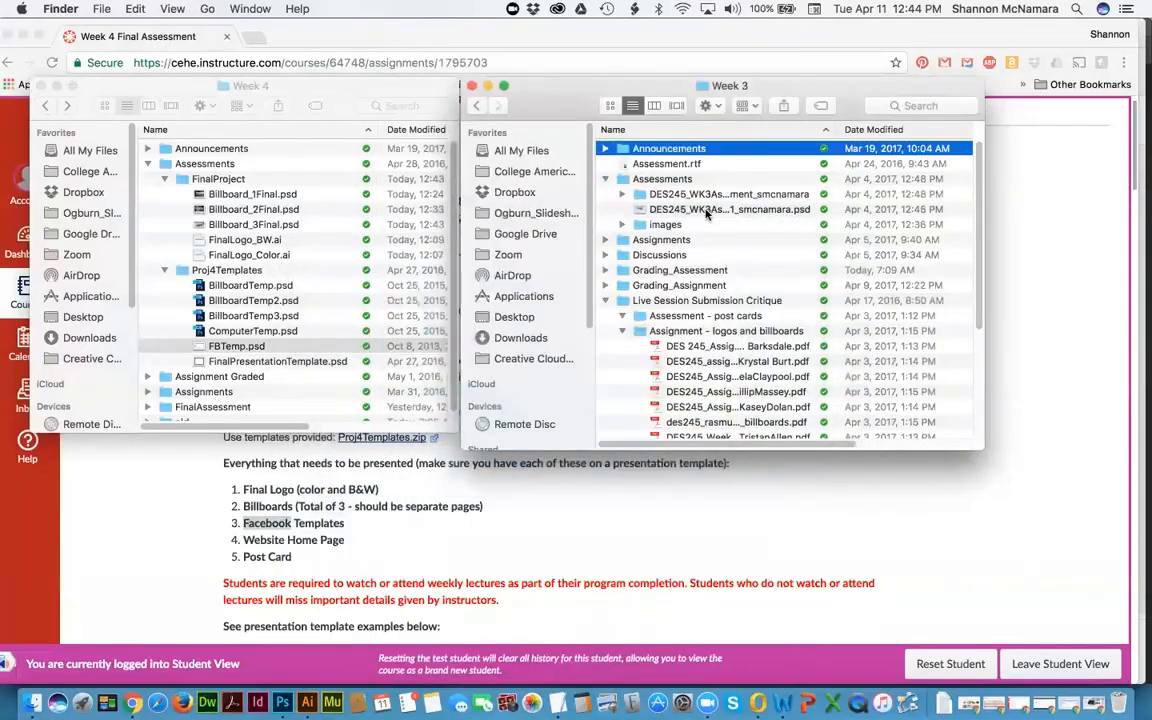
Step: Collapse the logos/billboards and Critique folders, then preview the Westport mockup PSD
{"action": "left_click", "coordinate": [640, 208]}
{"action": "left_click", "coordinate": [622, 331]}
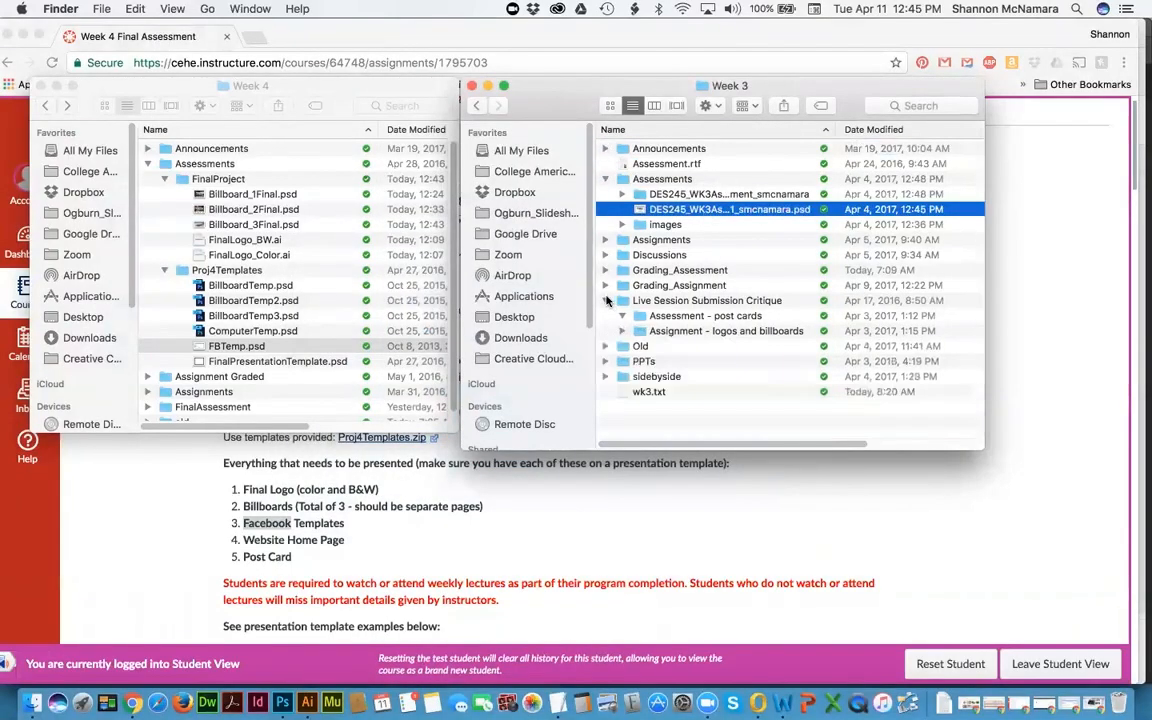
{"action": "left_click", "coordinate": [605, 300]}
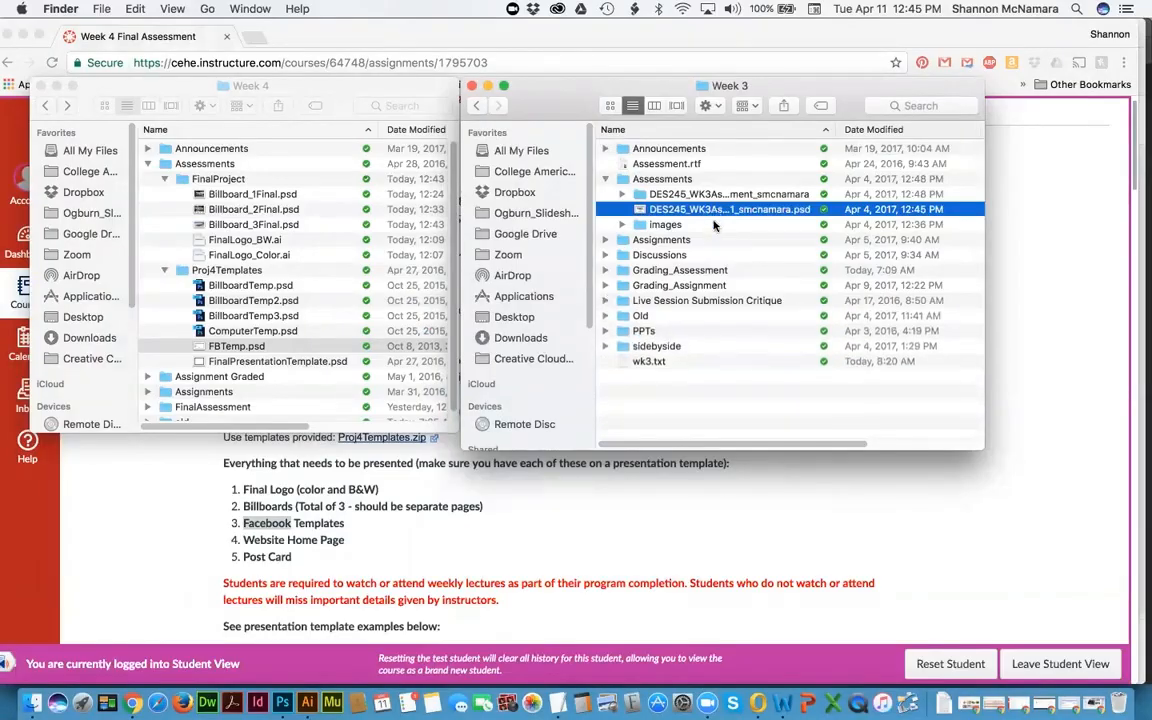
{"action": "key", "text": "space"}
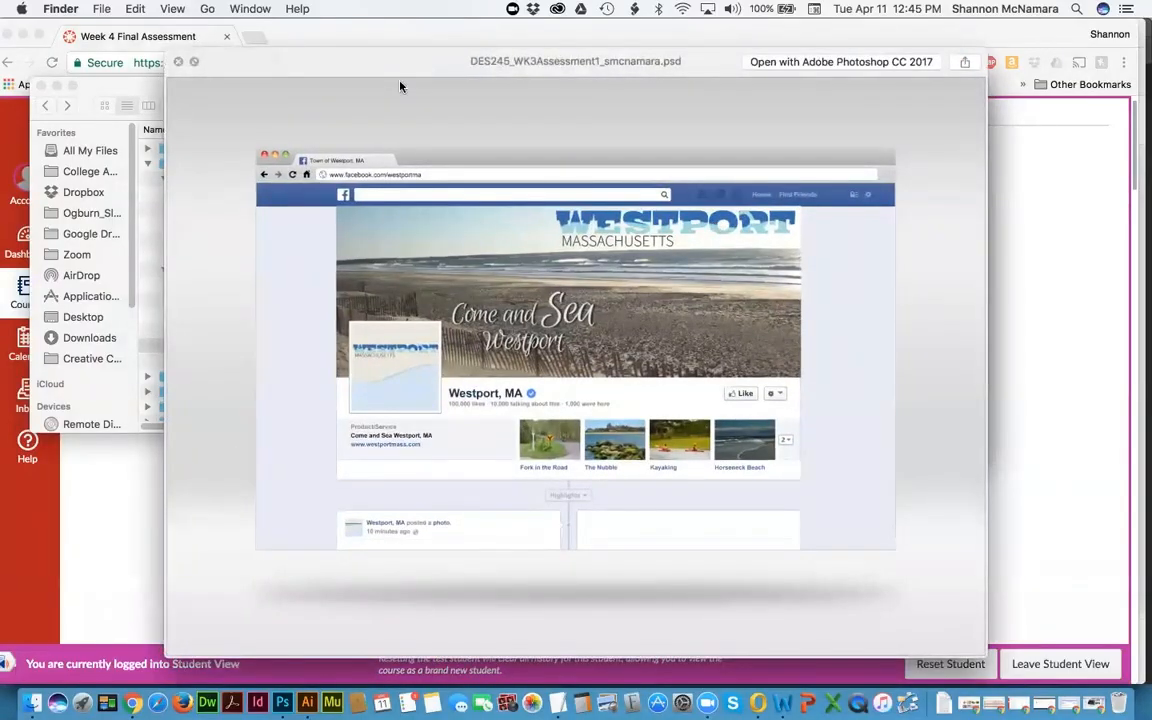
{"action": "key", "text": "space"}
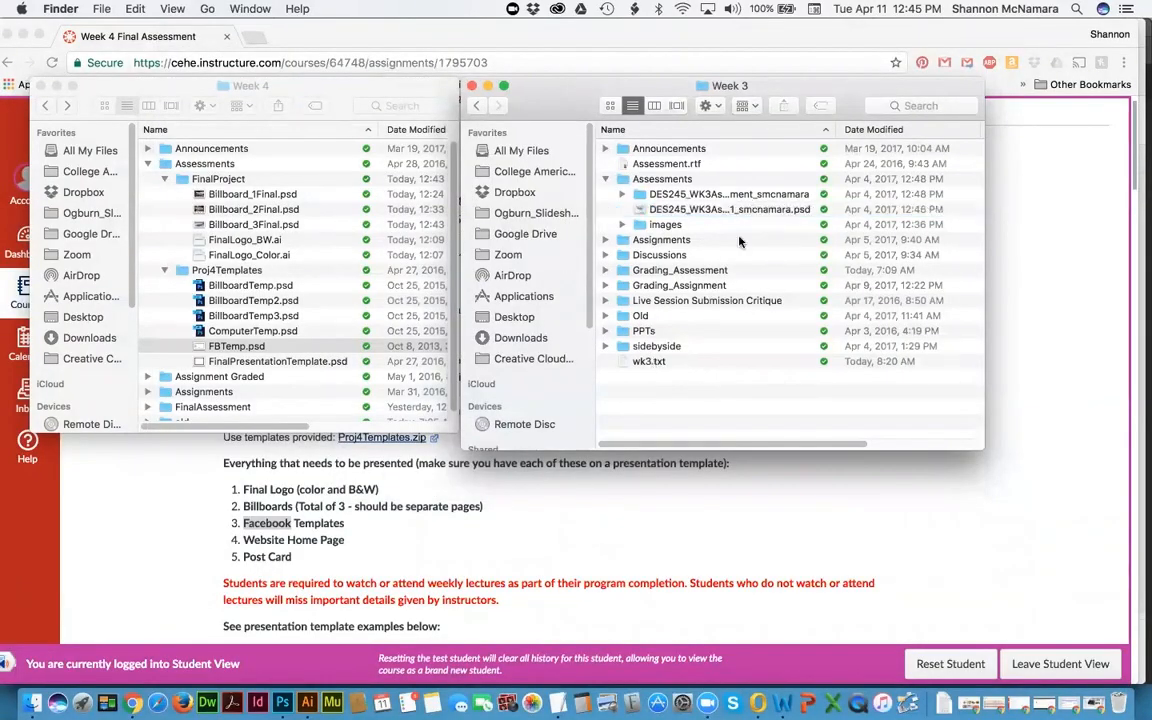
Step: Preview the exported jpg in the assessment subfolder, then check the PSD's full file name
{"action": "left_click", "coordinate": [616, 195]}
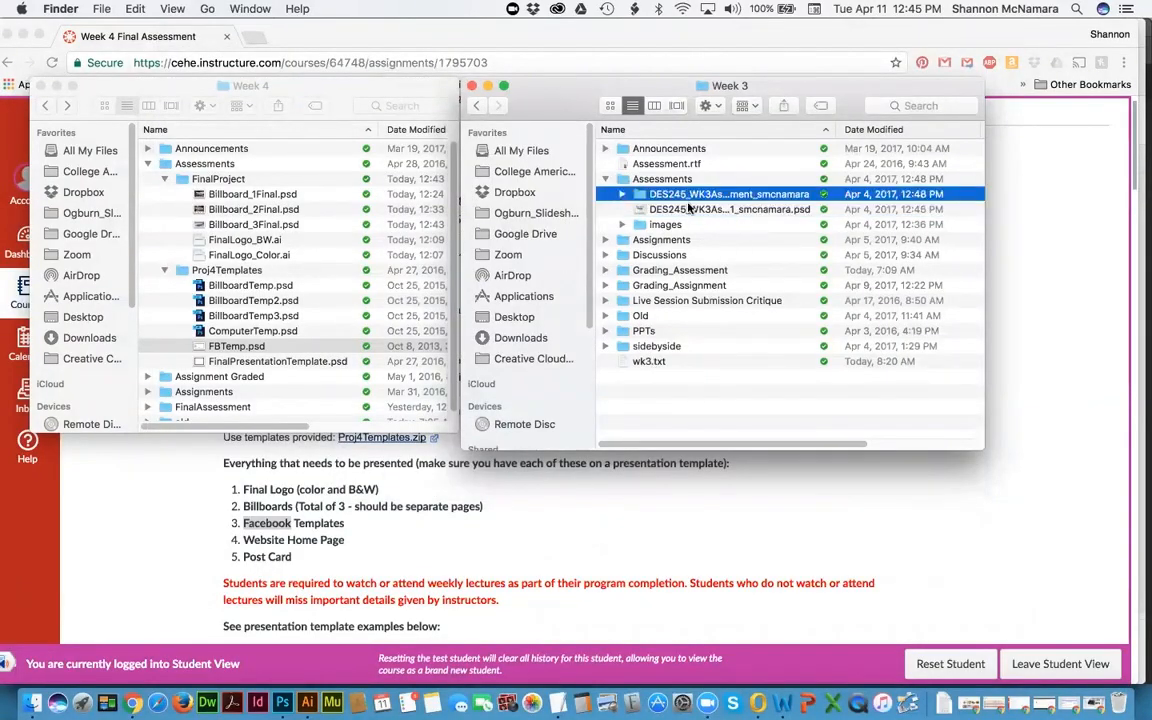
{"action": "left_click", "coordinate": [622, 194]}
{"action": "left_click", "coordinate": [698, 210]}
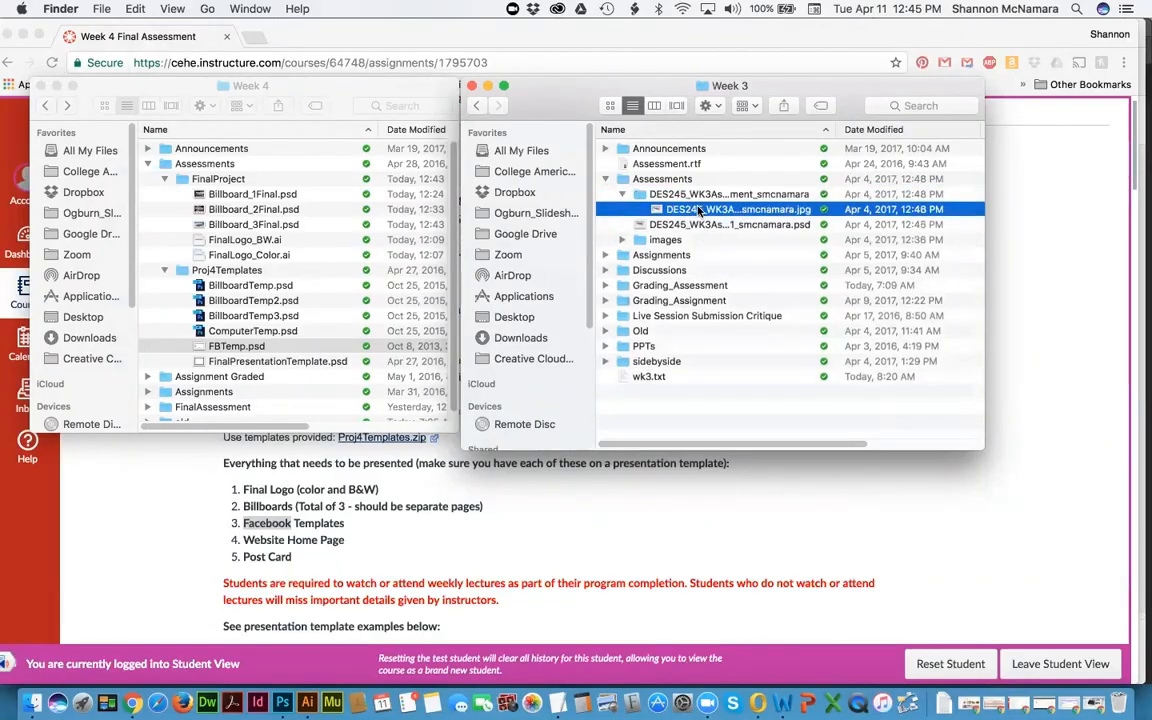
{"action": "key", "text": "space"}
{"action": "key", "text": "space"}
{"action": "left_click", "coordinate": [622, 195]}
{"action": "left_click", "coordinate": [720, 210]}
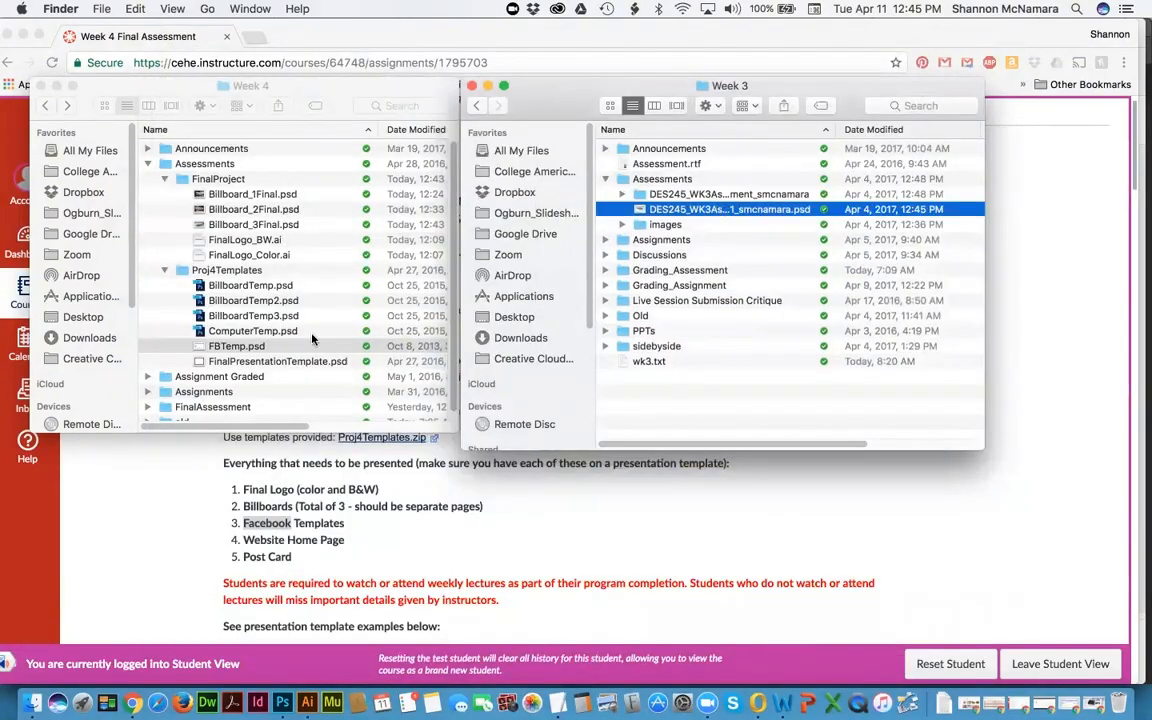
{"action": "left_click", "coordinate": [716, 214]}
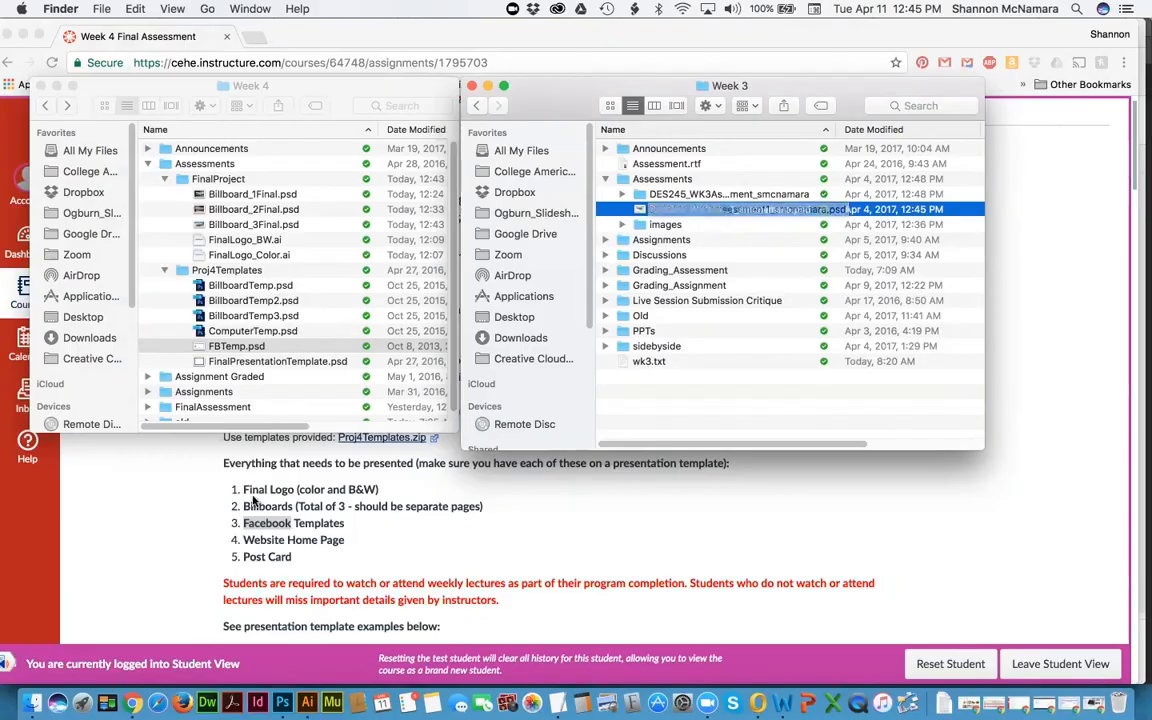
{"action": "key", "text": "Return"}
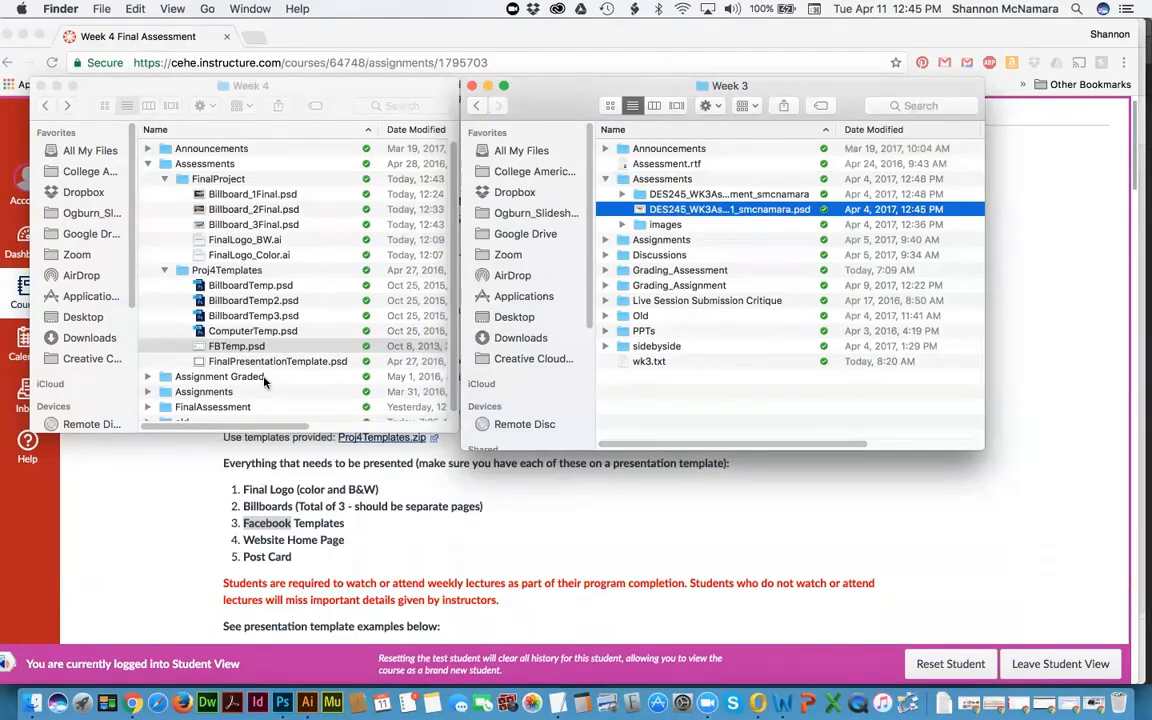
Step: Open FBTemp.psd, update its text layers, and select the Your Name layer
{"action": "double_click", "coordinate": [238, 347]}
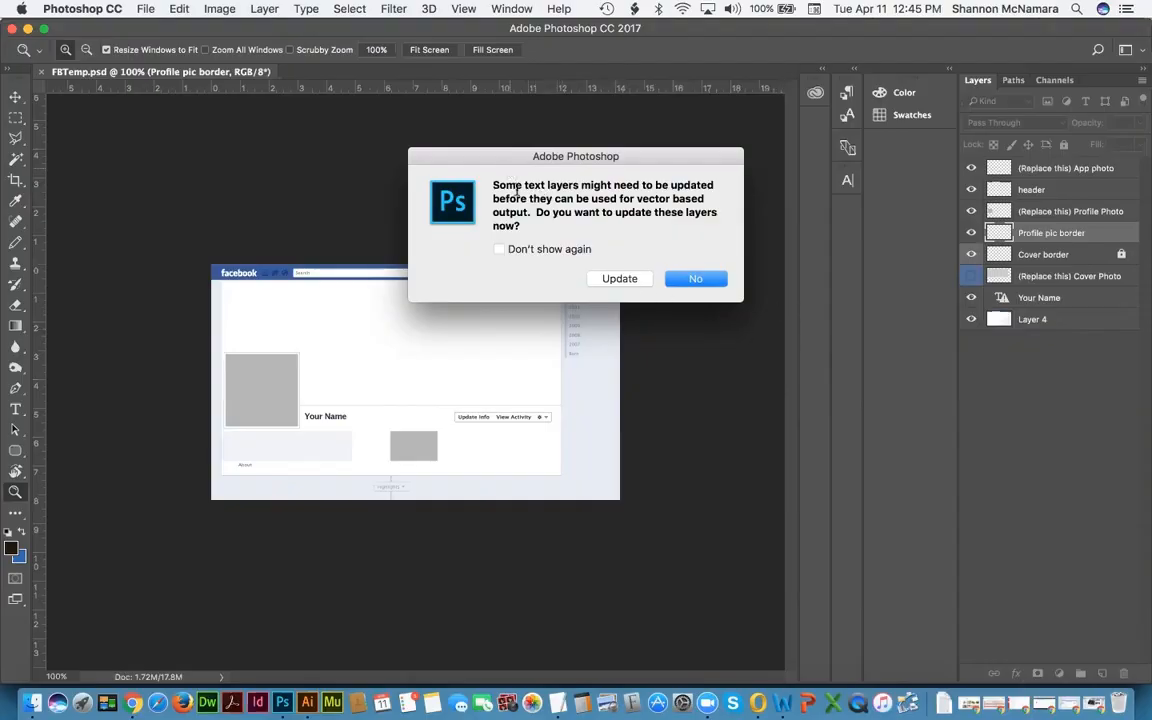
{"action": "left_click", "coordinate": [626, 278]}
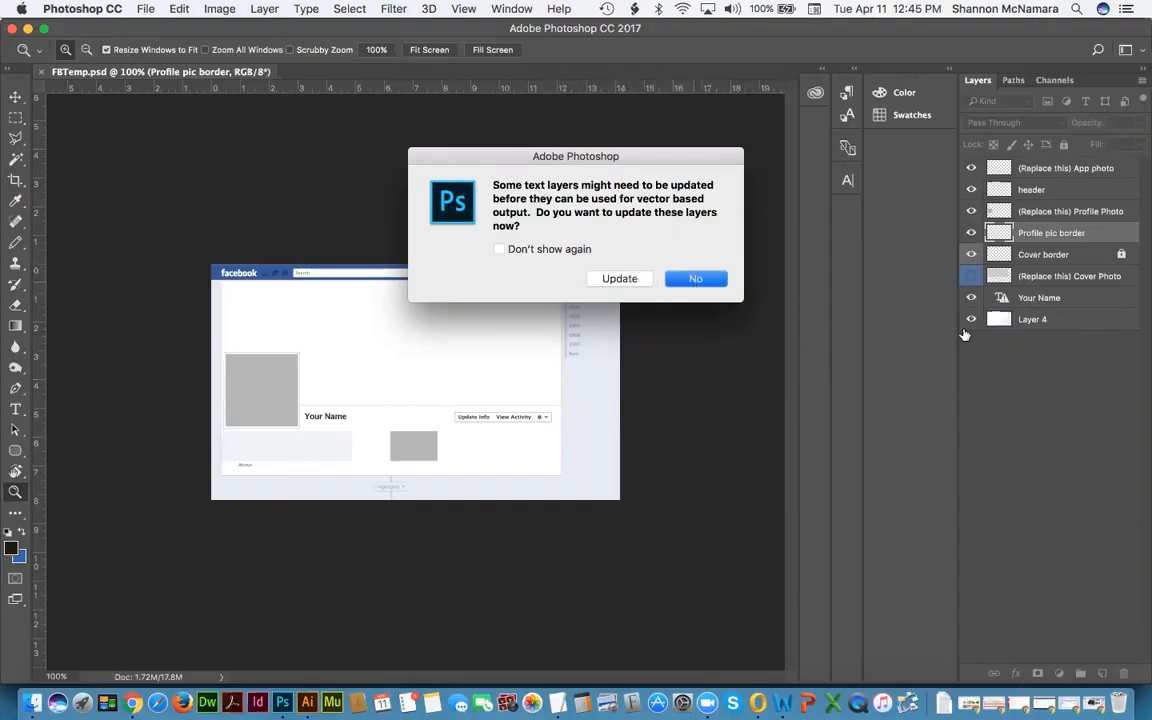
{"action": "left_click", "coordinate": [1030, 305]}
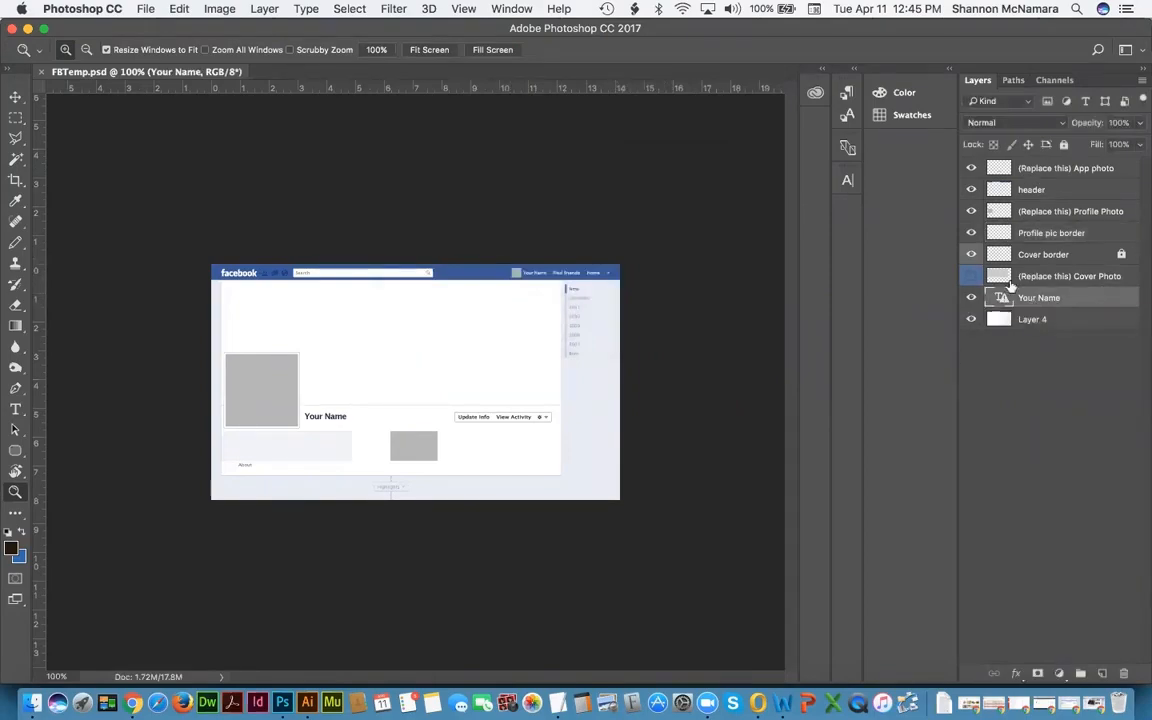
{"action": "left_click", "coordinate": [957, 316]}
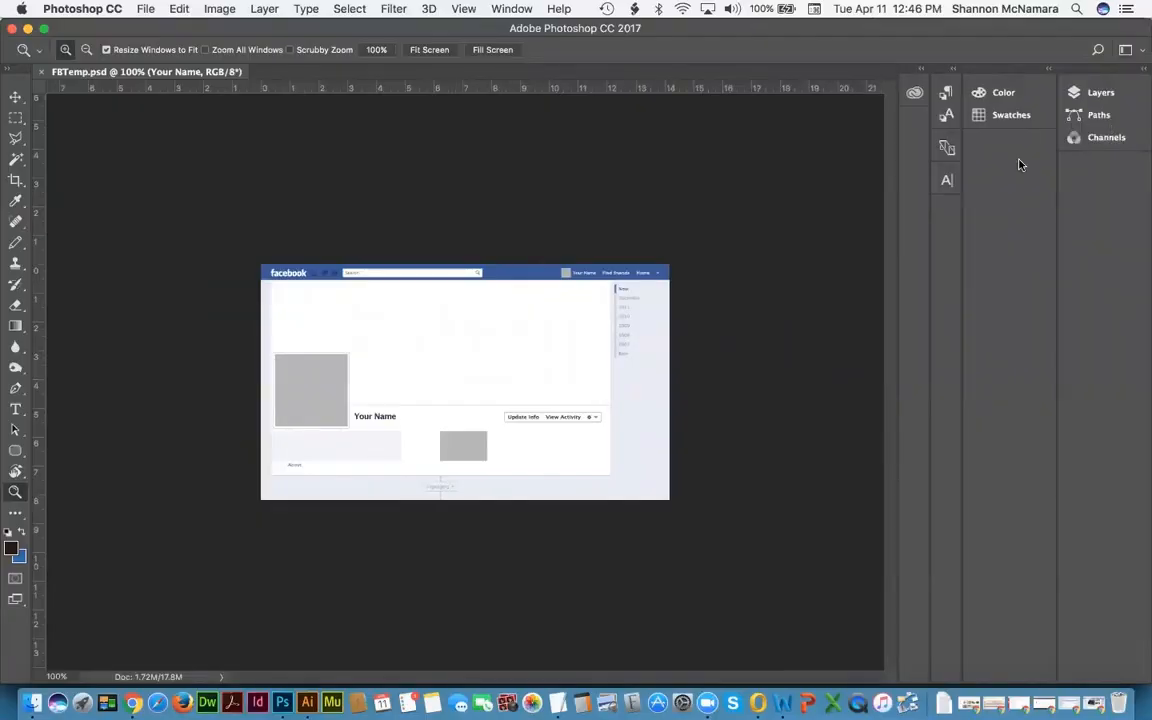
{"action": "left_click", "coordinate": [1092, 94]}
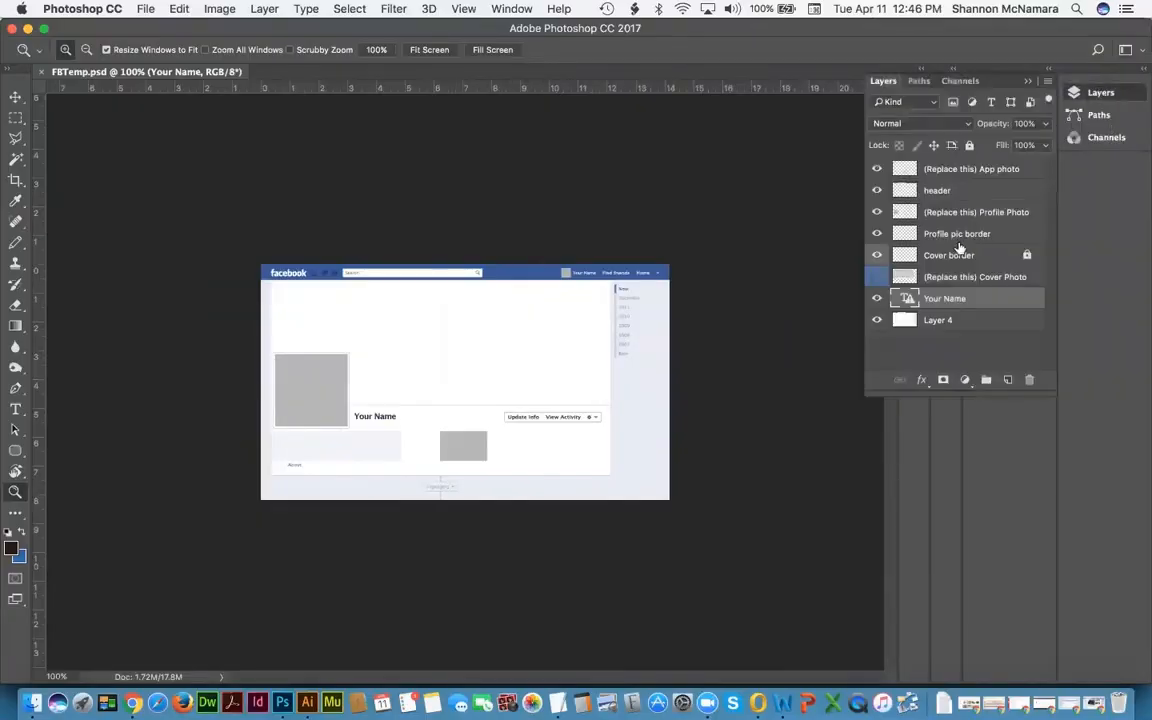
Step: Edit the Your Name text layer, accepting the text layout change warning
{"action": "double_click", "coordinate": [906, 299]}
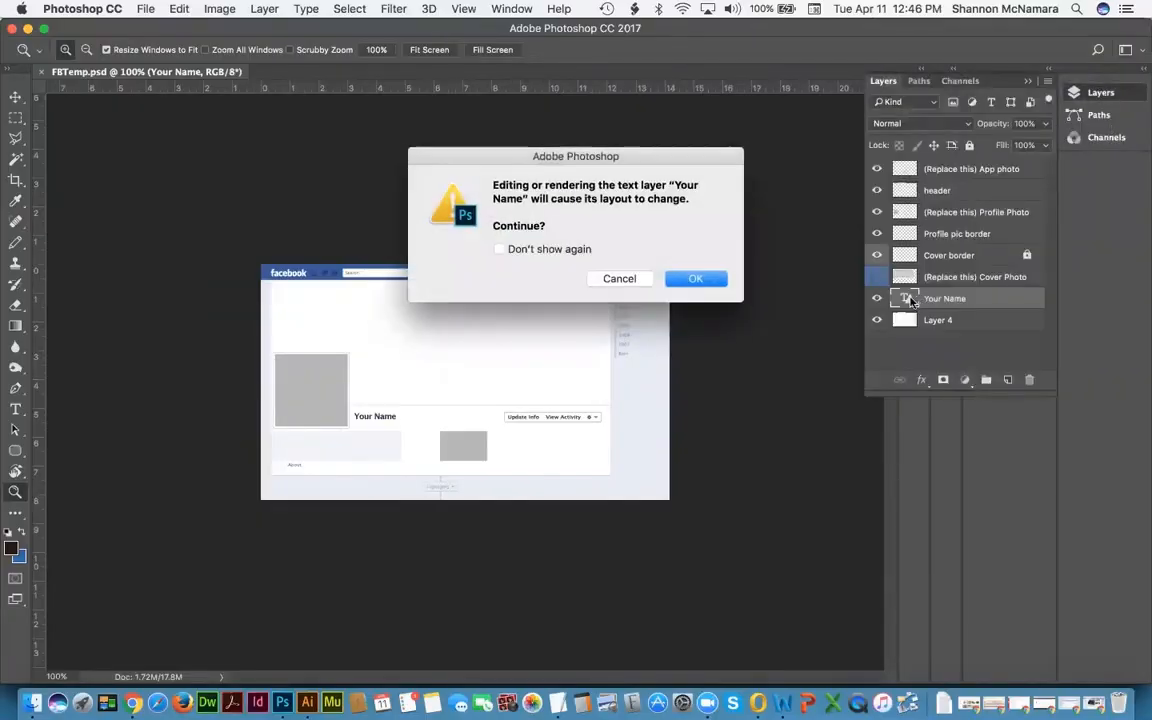
{"action": "left_click", "coordinate": [686, 284]}
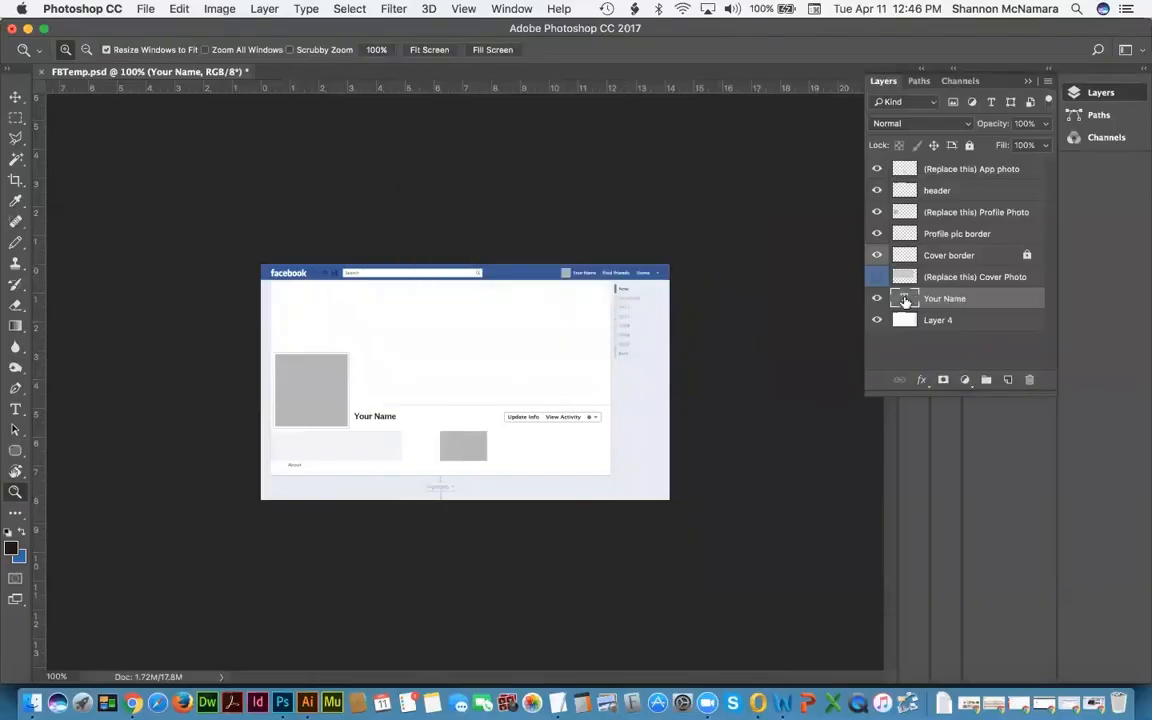
{"action": "double_click", "coordinate": [905, 296]}
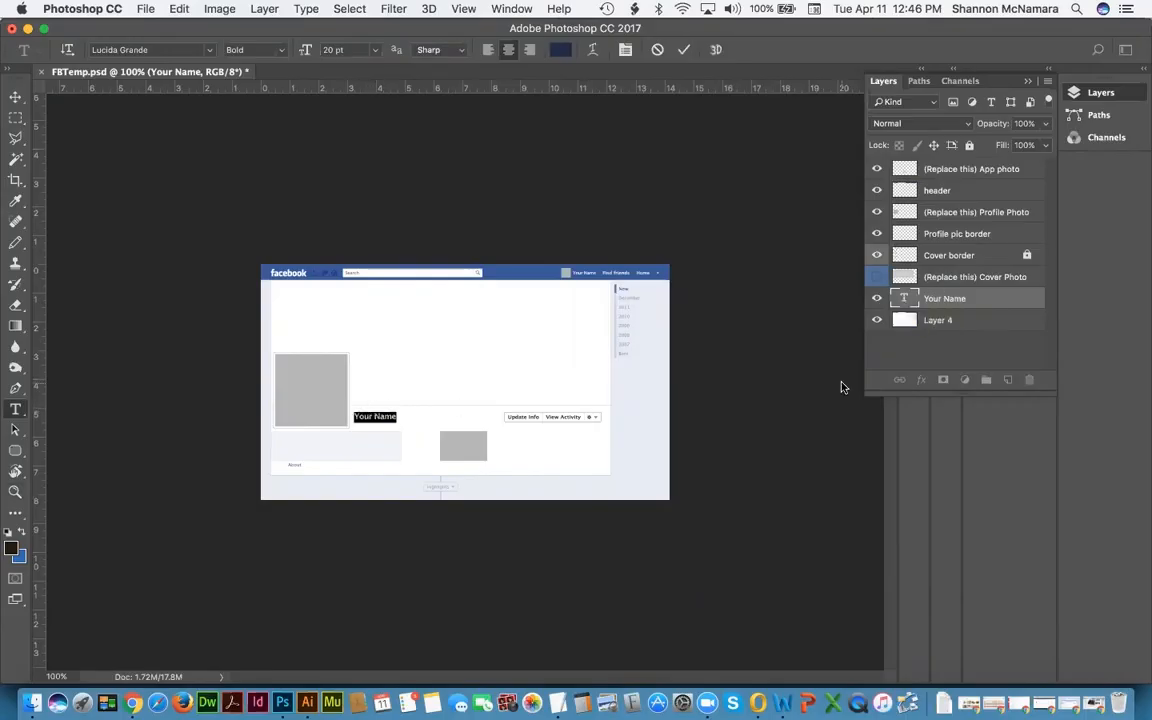
{"action": "left_click", "coordinate": [905, 170]}
Step: Select the Profile Photo and Profile pic border layers and make Cover border visible
{"action": "left_click", "coordinate": [902, 211]}
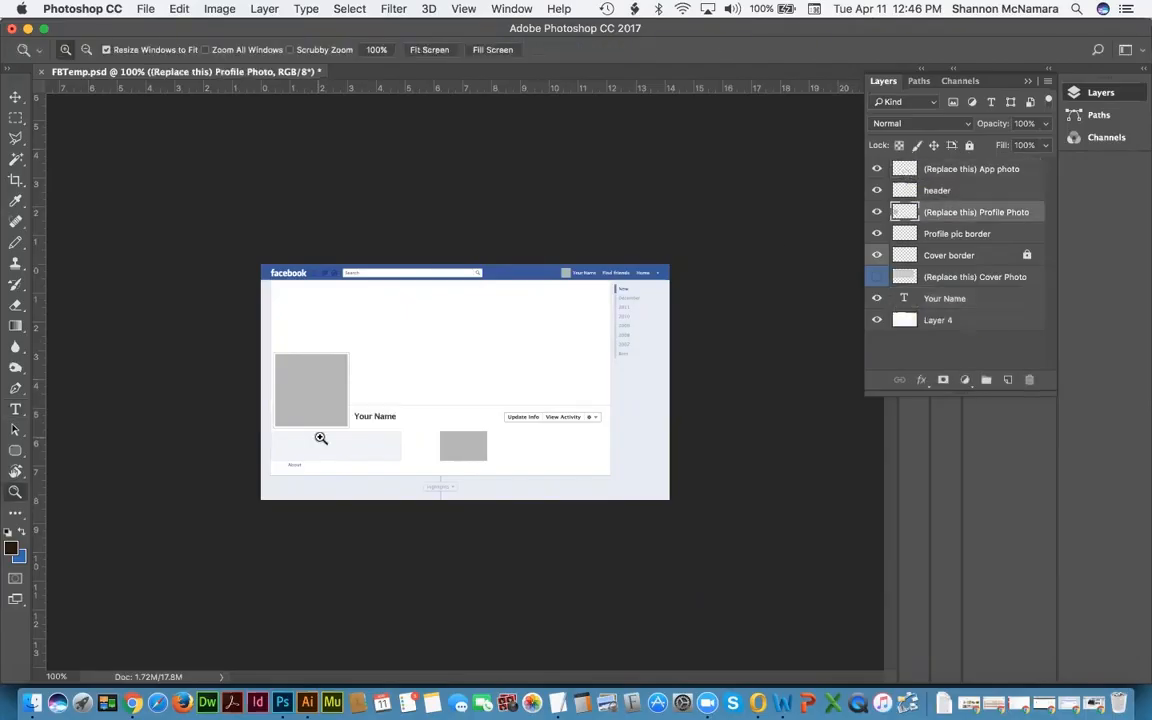
{"action": "key", "text": "v"}
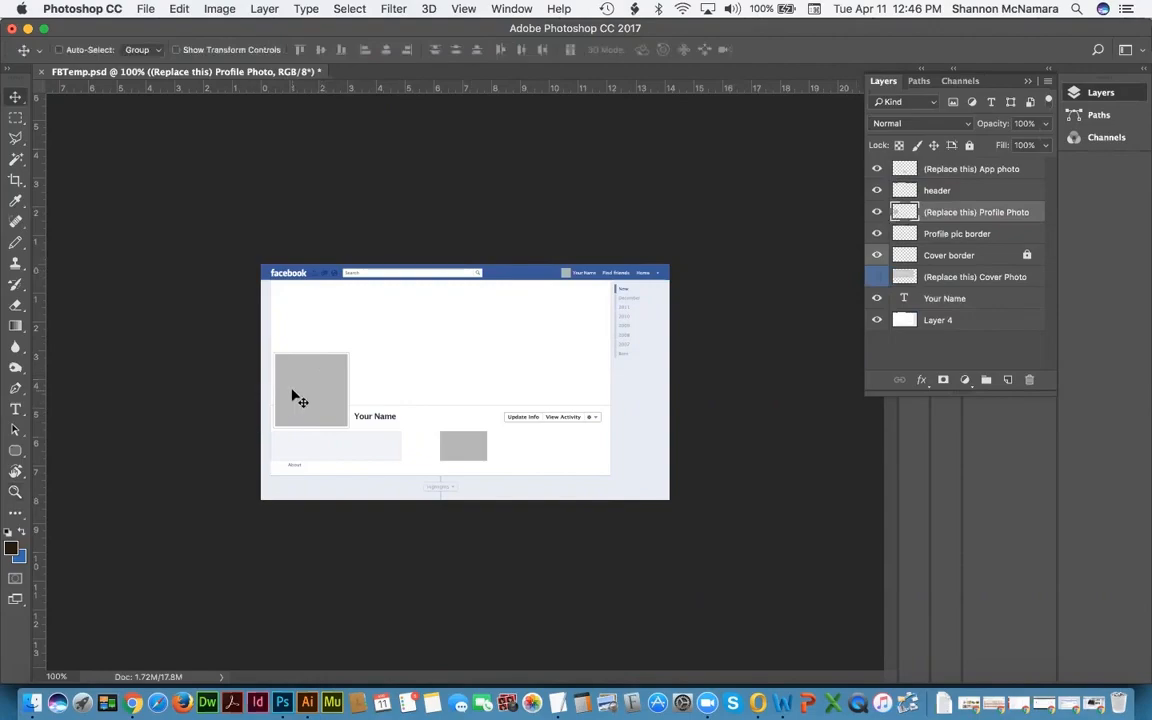
{"action": "left_click", "coordinate": [918, 234]}
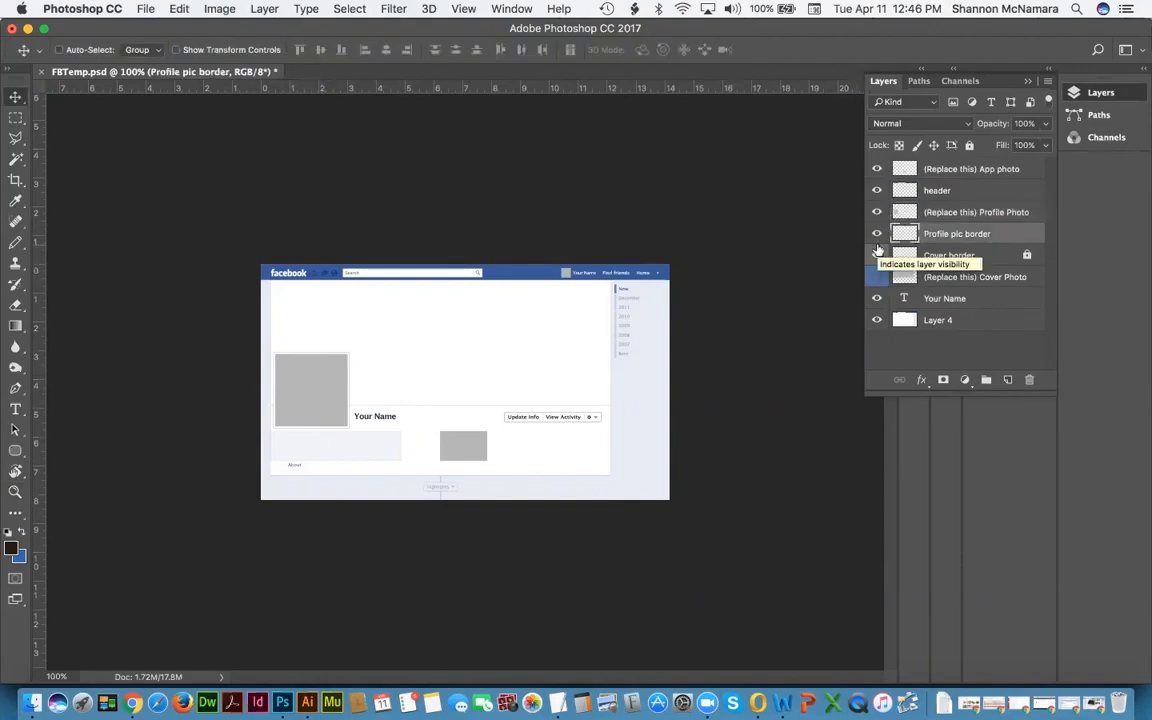
{"action": "left_click", "coordinate": [877, 252]}
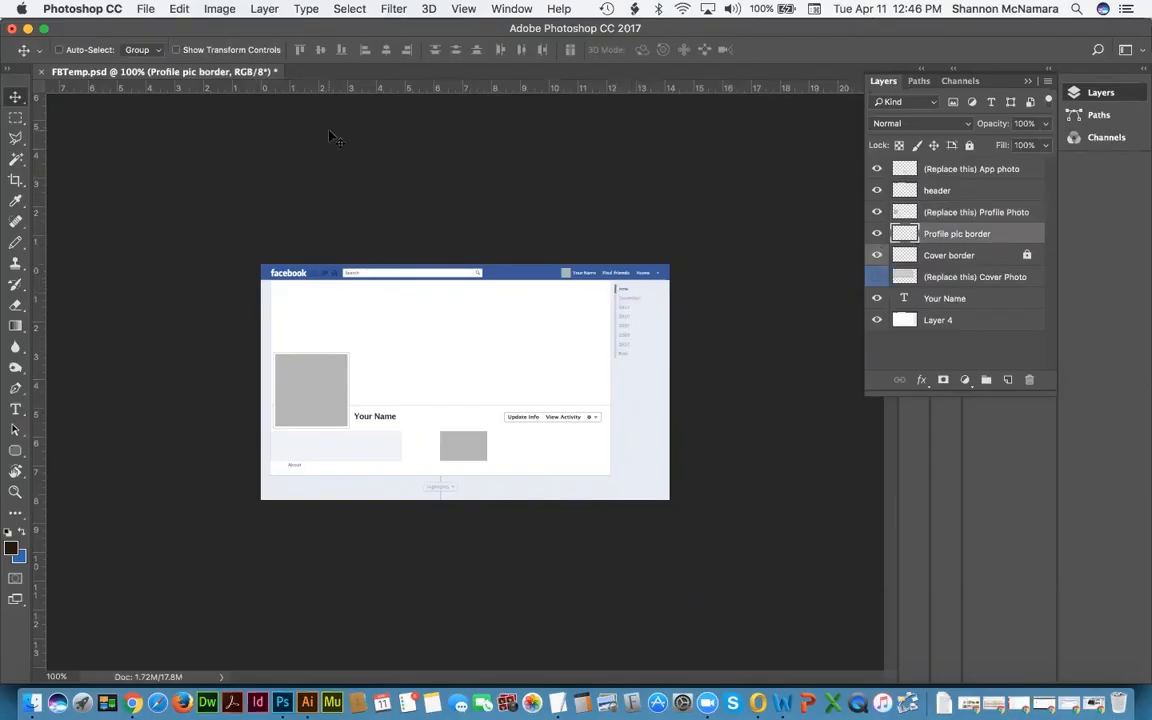
{"action": "key", "text": "super+Tab"}
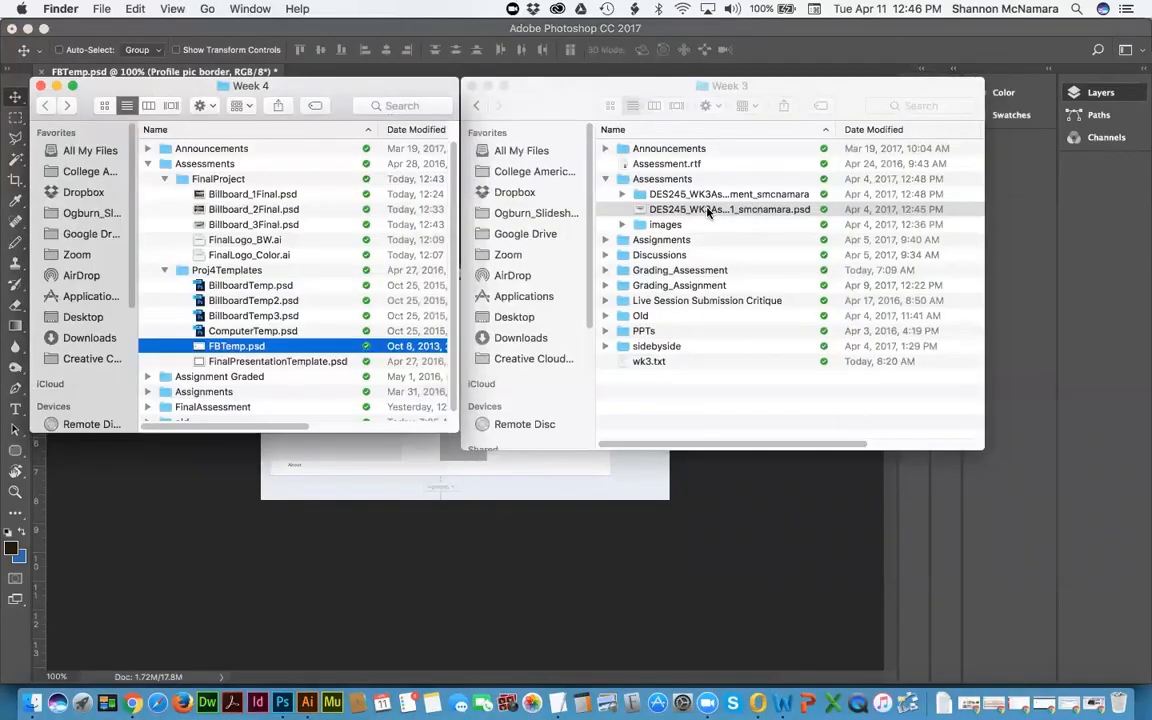
Step: Open the DES245 Week 3 assessment PSD in Photoshop, then return to FBTemp.psd
{"action": "double_click", "coordinate": [707, 211]}
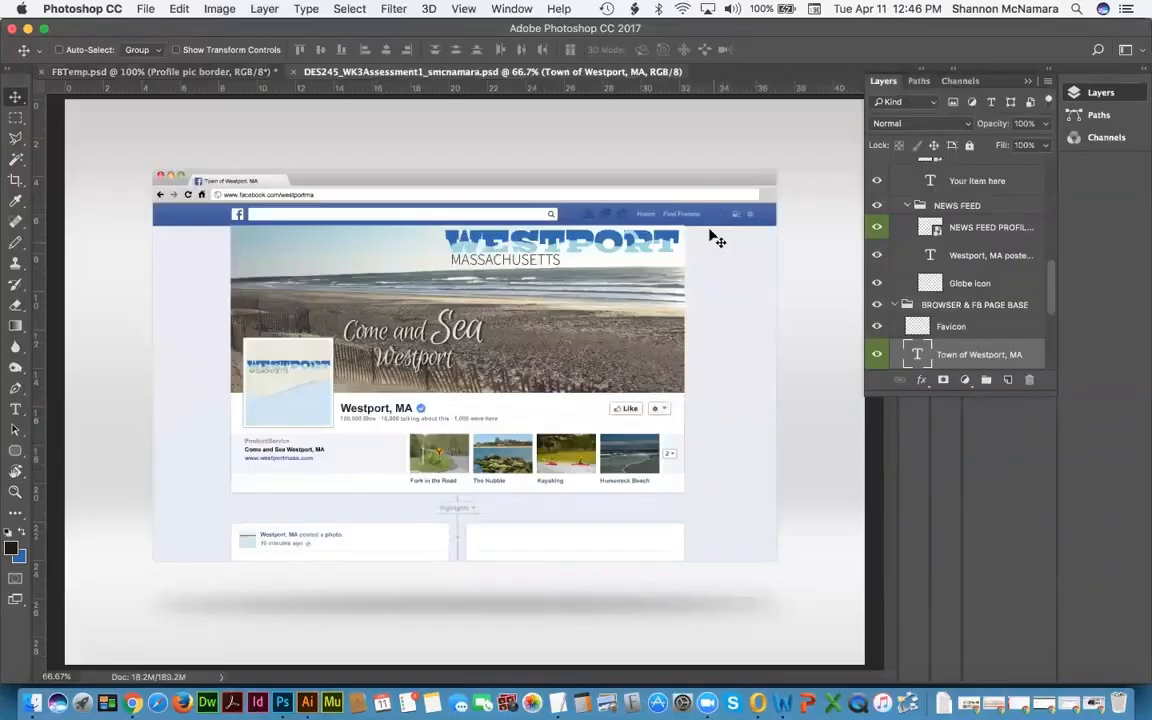
{"action": "left_click", "coordinate": [159, 72]}
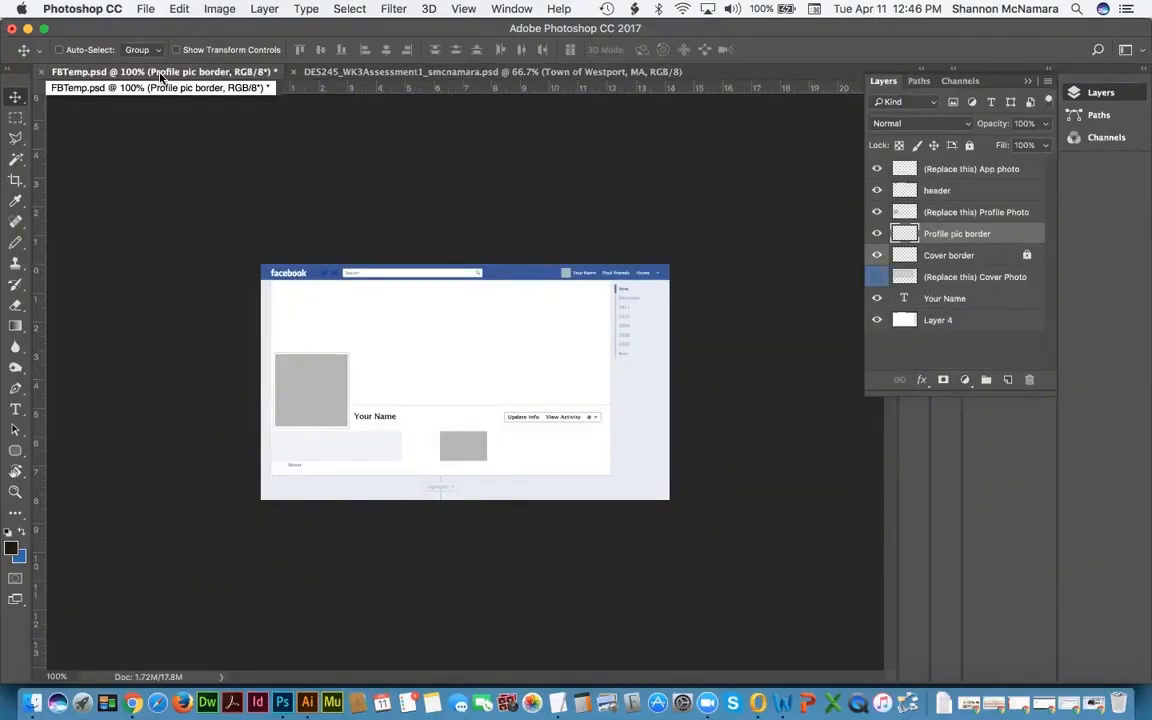
Step: Turn on the (Replace this) Cover Photo layer's grey placeholder, toggling it to compare
{"action": "left_click", "coordinate": [912, 279]}
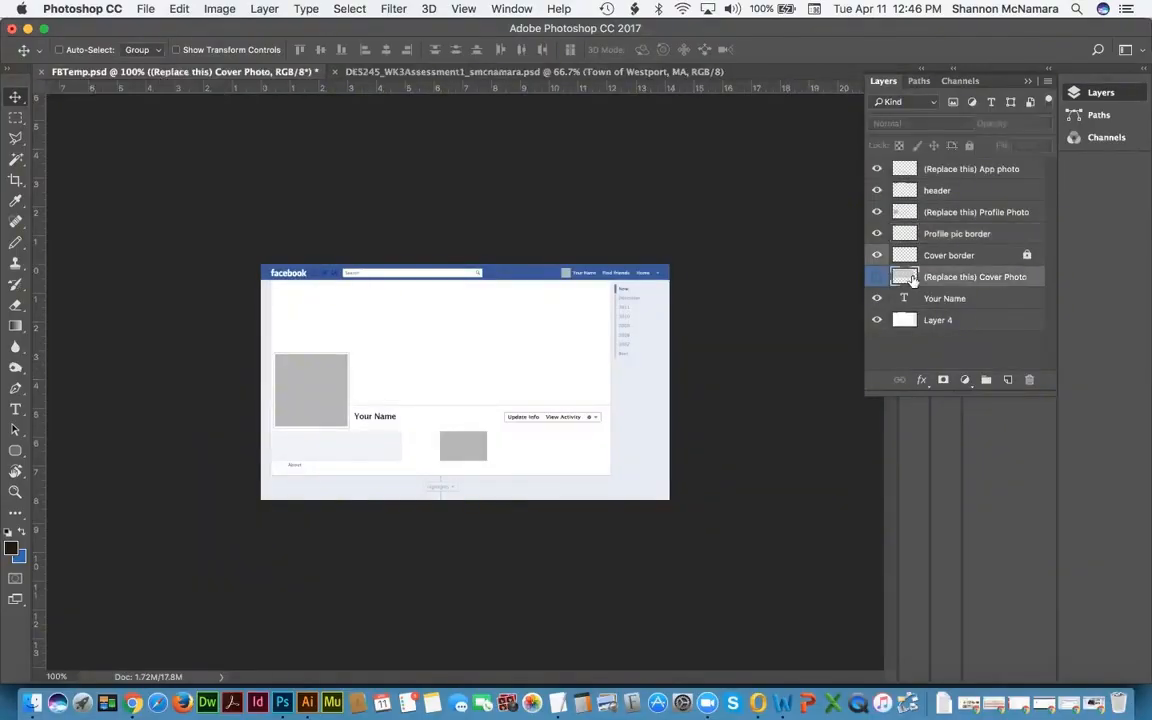
{"action": "left_click", "coordinate": [877, 277]}
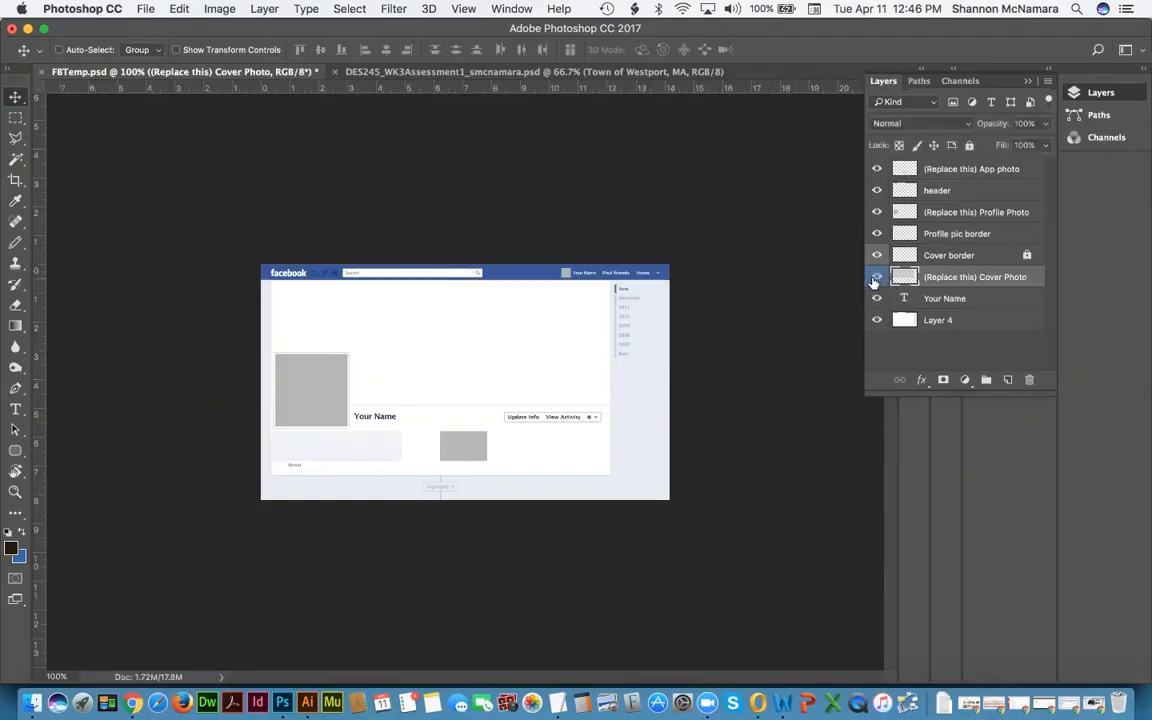
{"action": "left_click", "coordinate": [877, 277]}
{"action": "left_click", "coordinate": [877, 277]}
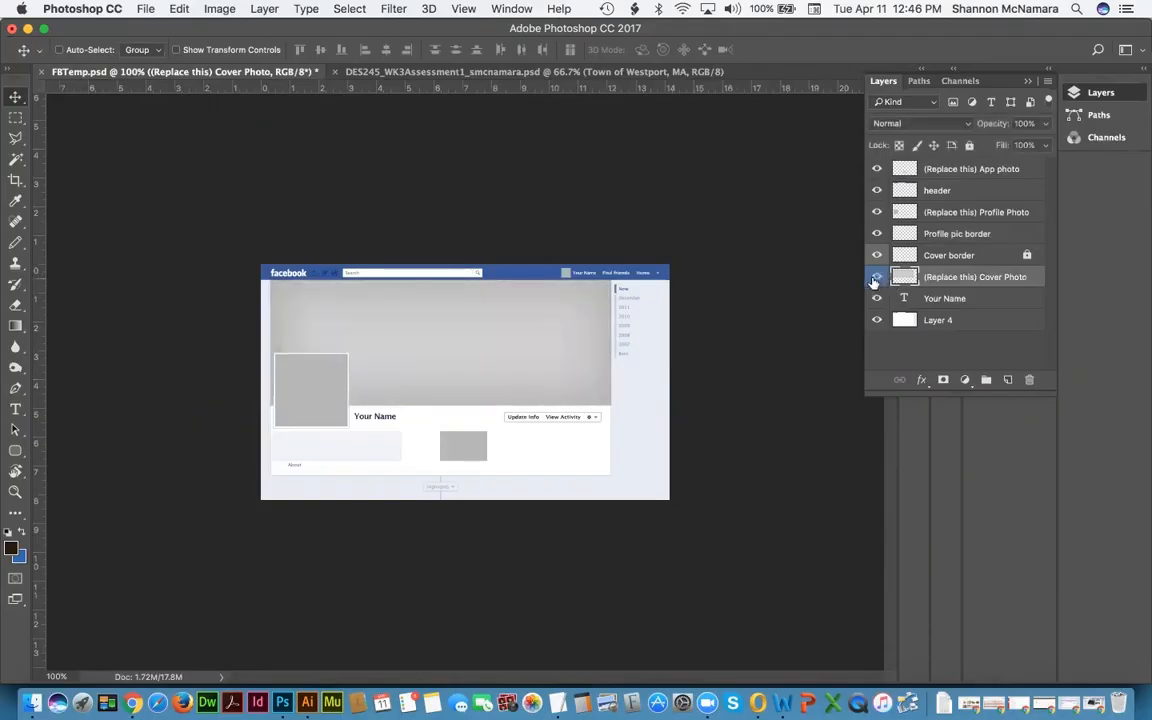
{"action": "left_click", "coordinate": [877, 277]}
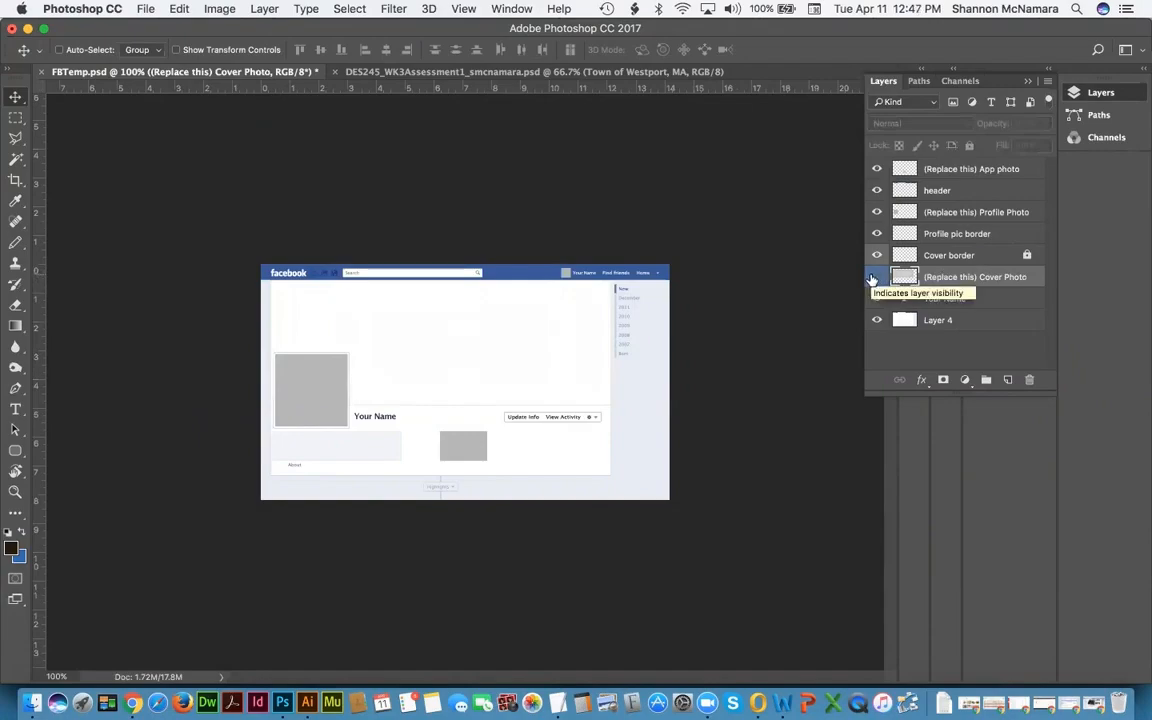
{"action": "left_click", "coordinate": [876, 280]}
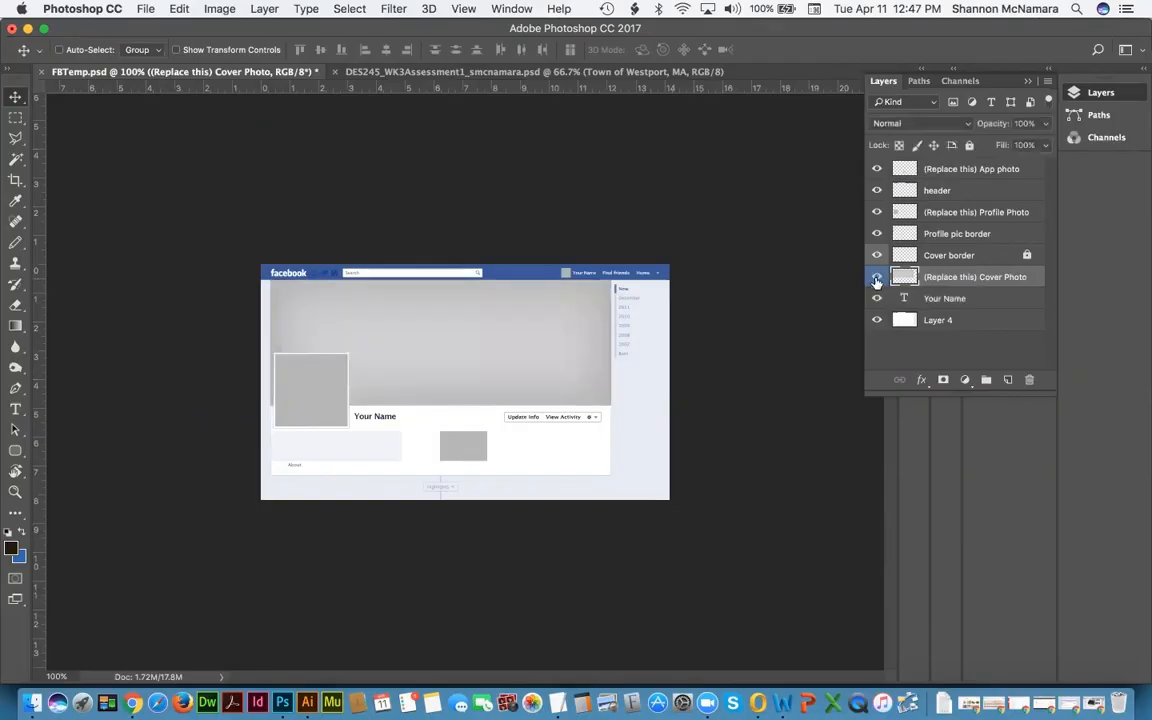
Step: Inspect the template layers, check Layer 4's white background, and zoom into the header
{"action": "left_click", "coordinate": [957, 171]}
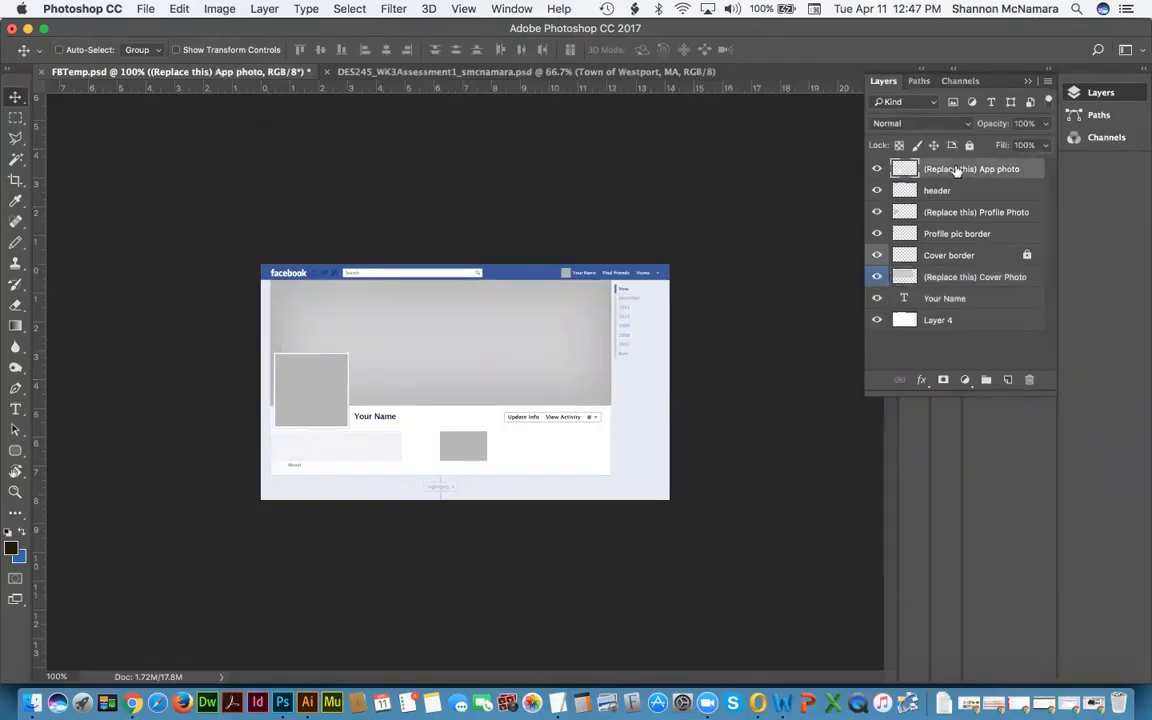
{"action": "left_click", "coordinate": [946, 193]}
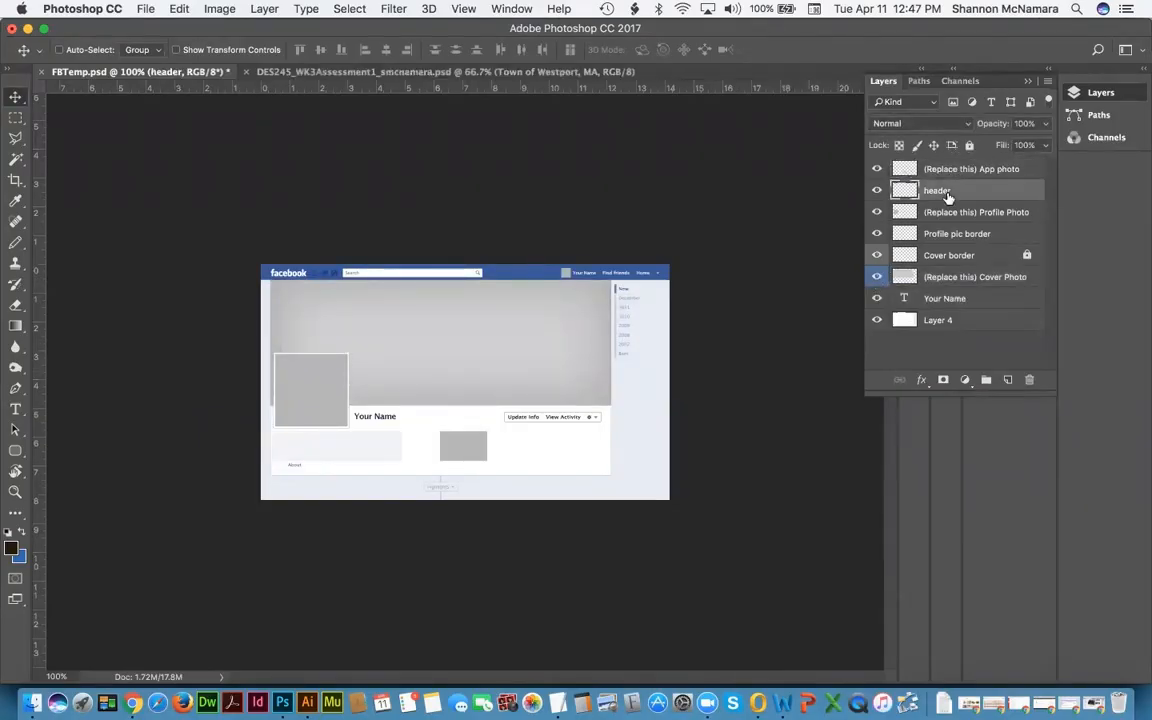
{"action": "left_click", "coordinate": [943, 215]}
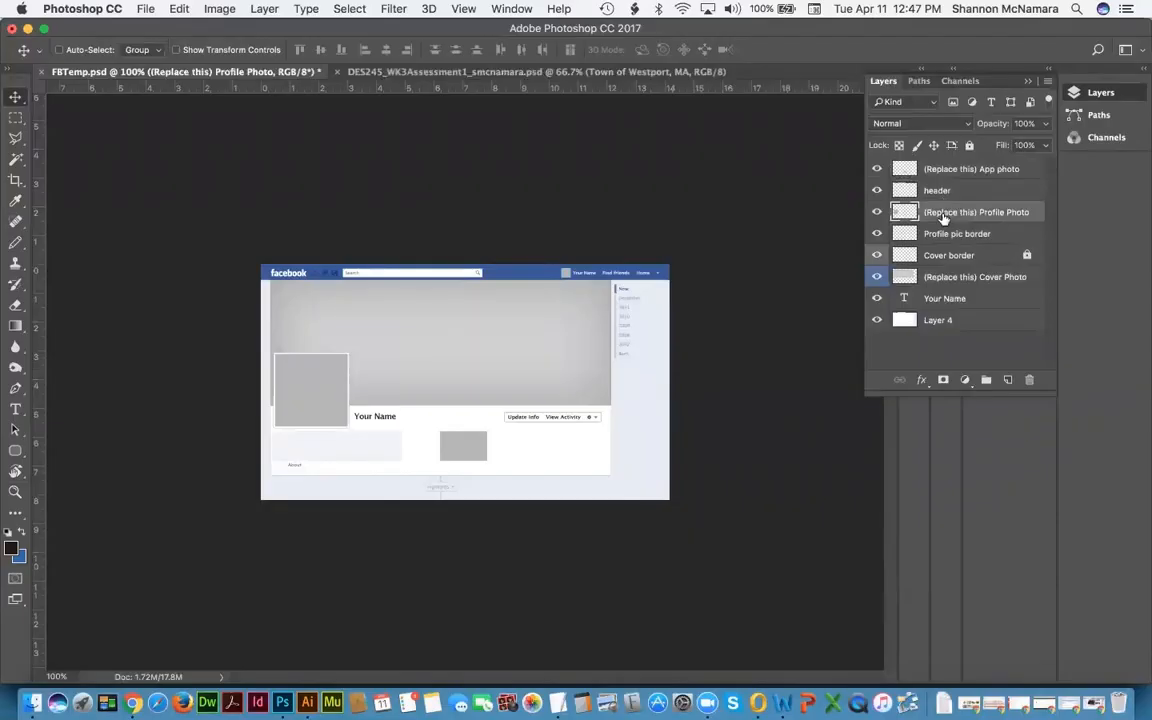
{"action": "left_click", "coordinate": [951, 235]}
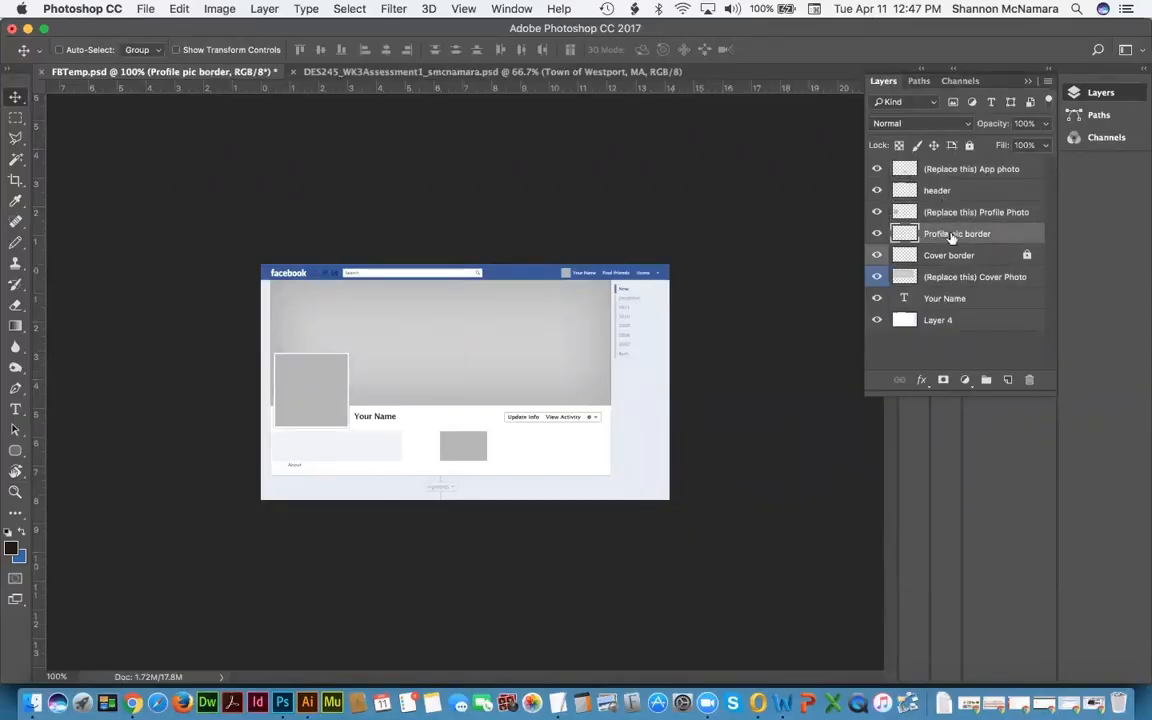
{"action": "left_click", "coordinate": [952, 256]}
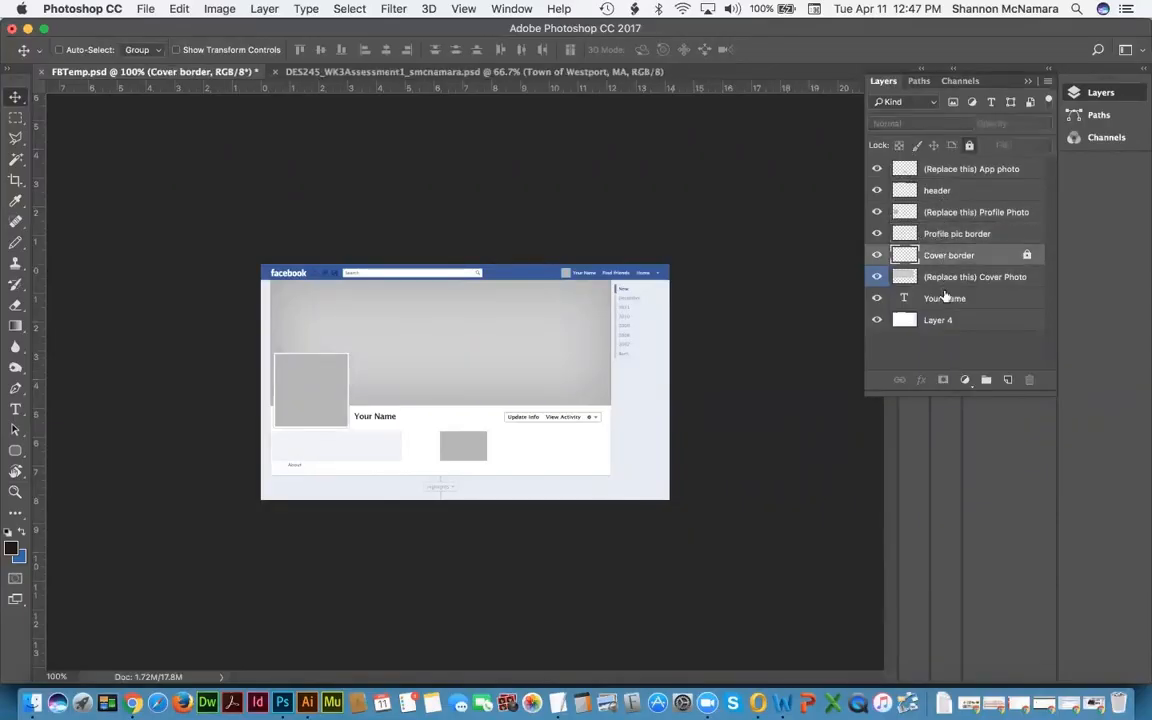
{"action": "left_click", "coordinate": [944, 297]}
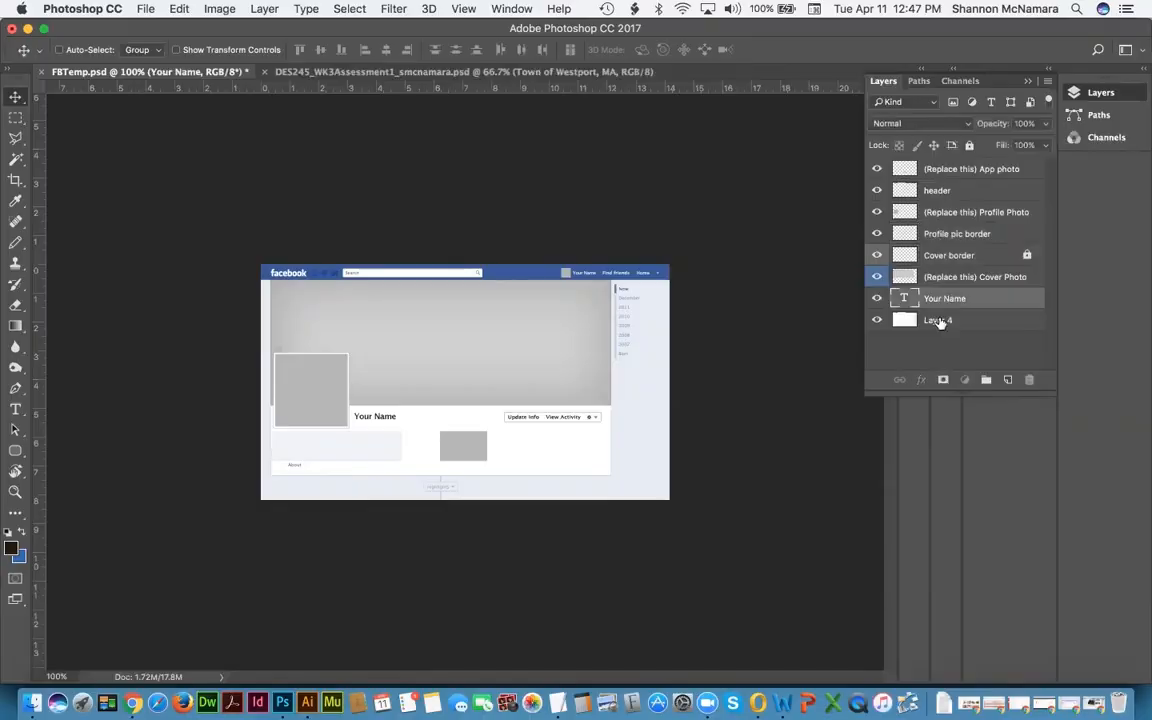
{"action": "left_click", "coordinate": [940, 320]}
{"action": "left_click", "coordinate": [877, 320]}
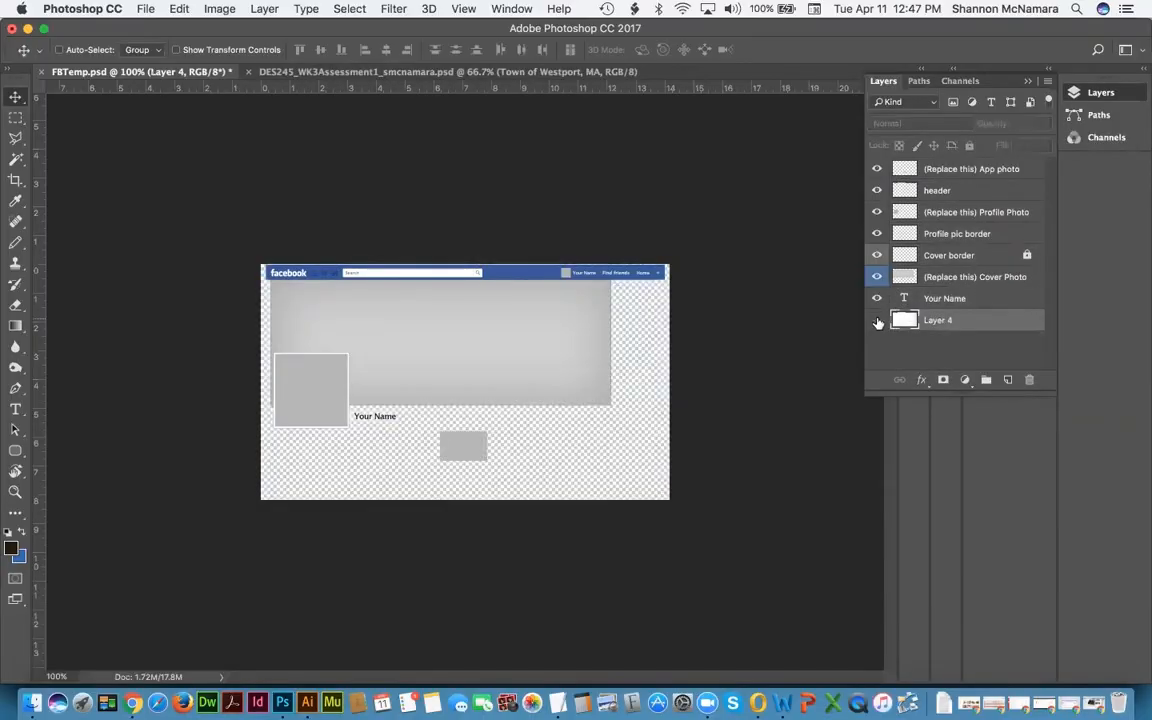
{"action": "left_click", "coordinate": [877, 320]}
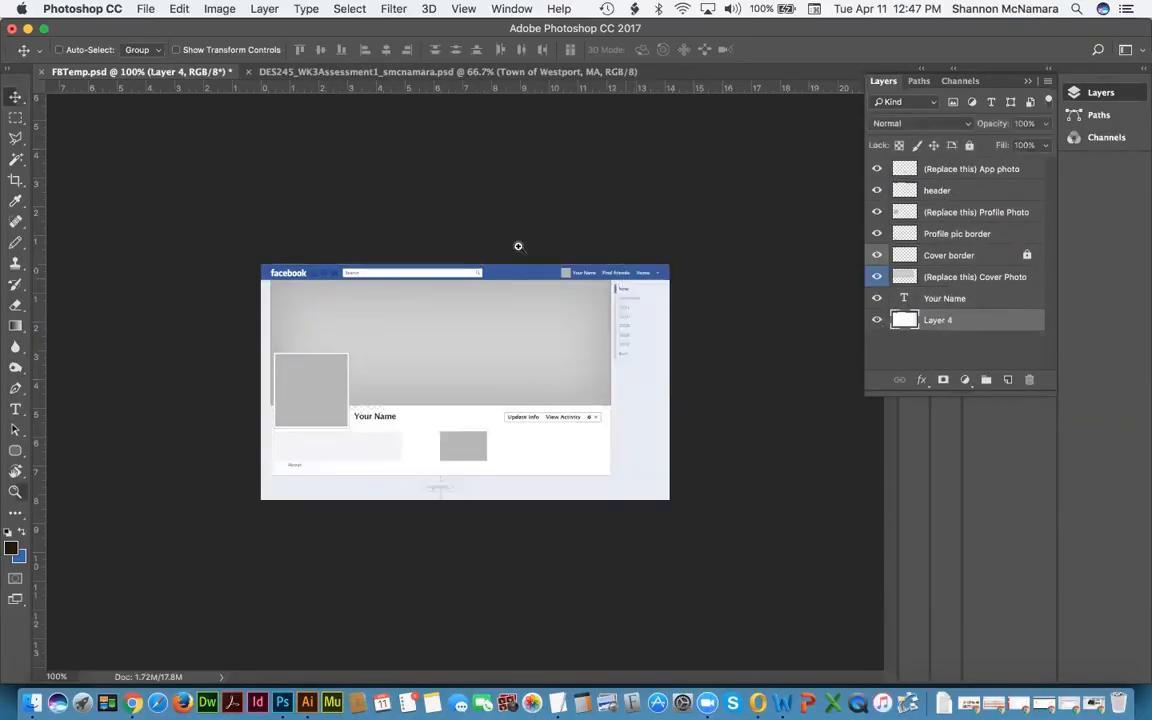
{"action": "key", "text": "z"}
{"action": "left_click_drag", "start_coordinate": [518, 246], "coordinate": [648, 284]}
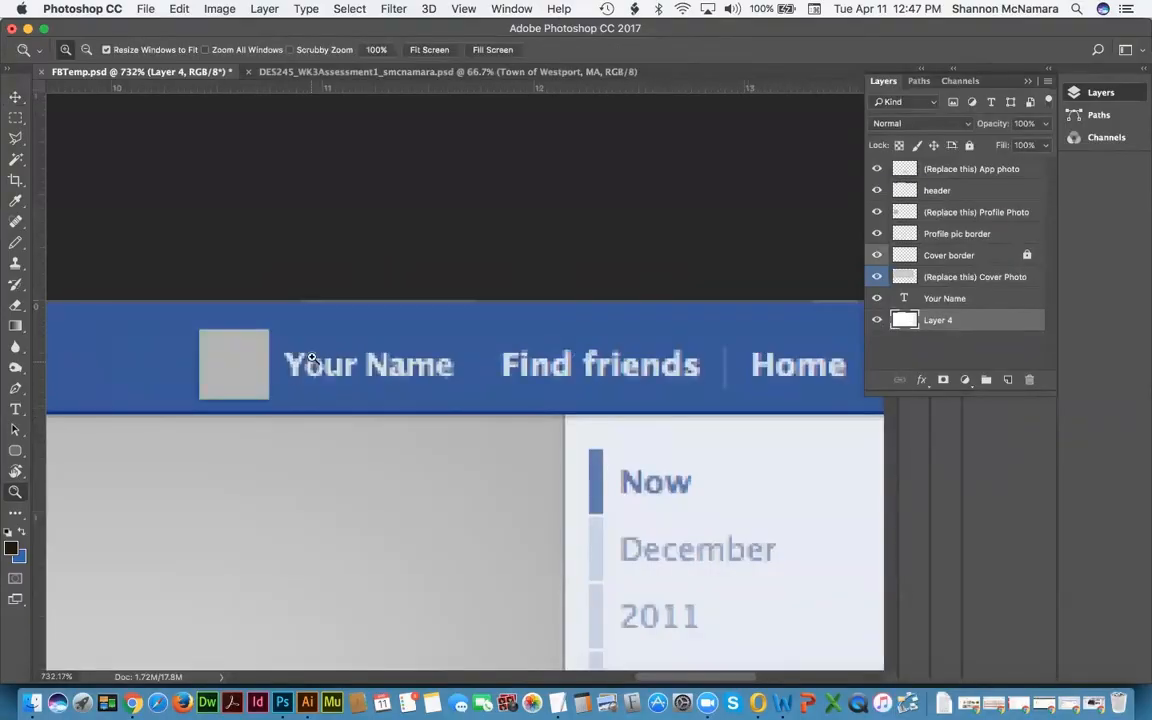
{"action": "key", "text": "v"}
{"action": "right_click", "coordinate": [388, 350]}
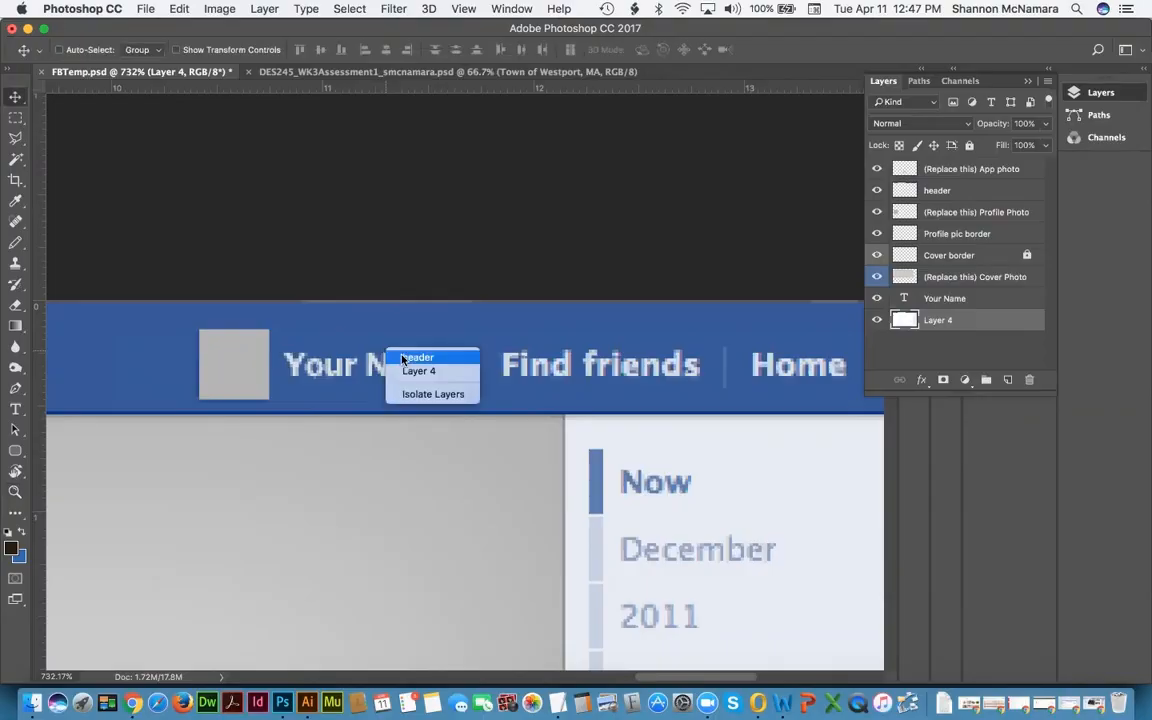
{"action": "left_click", "coordinate": [417, 358]}
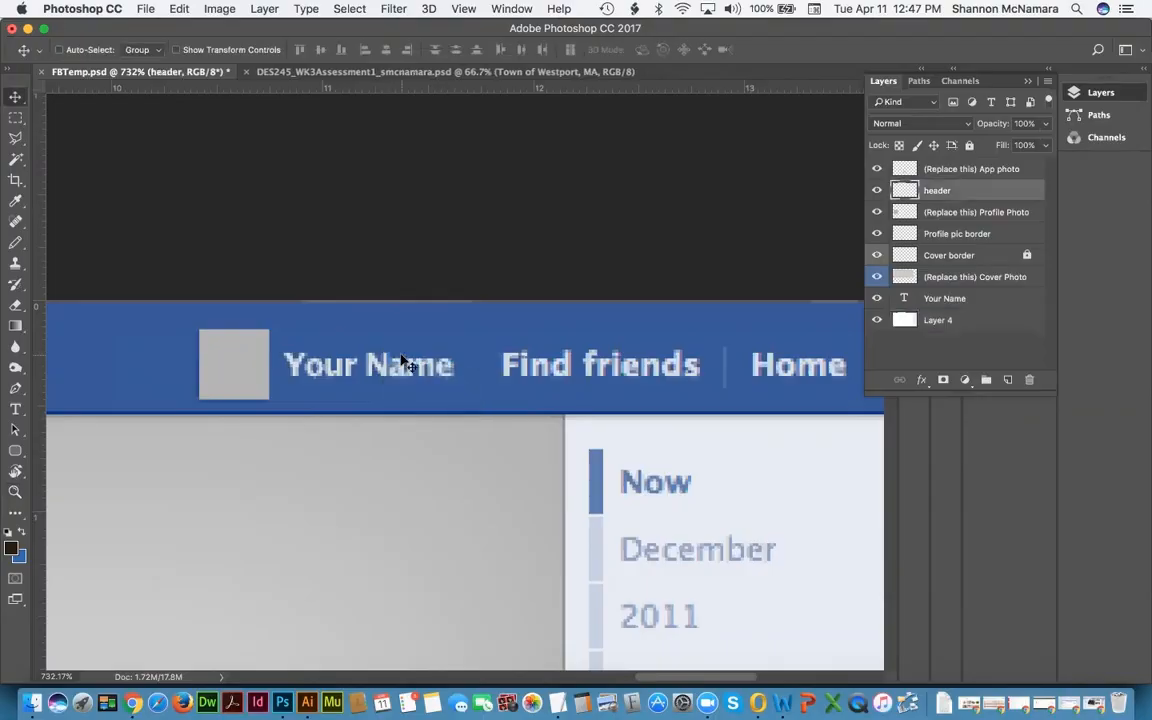
{"action": "left_click", "coordinate": [877, 191]}
{"action": "left_click", "coordinate": [877, 191]}
{"action": "left_click", "coordinate": [877, 191]}
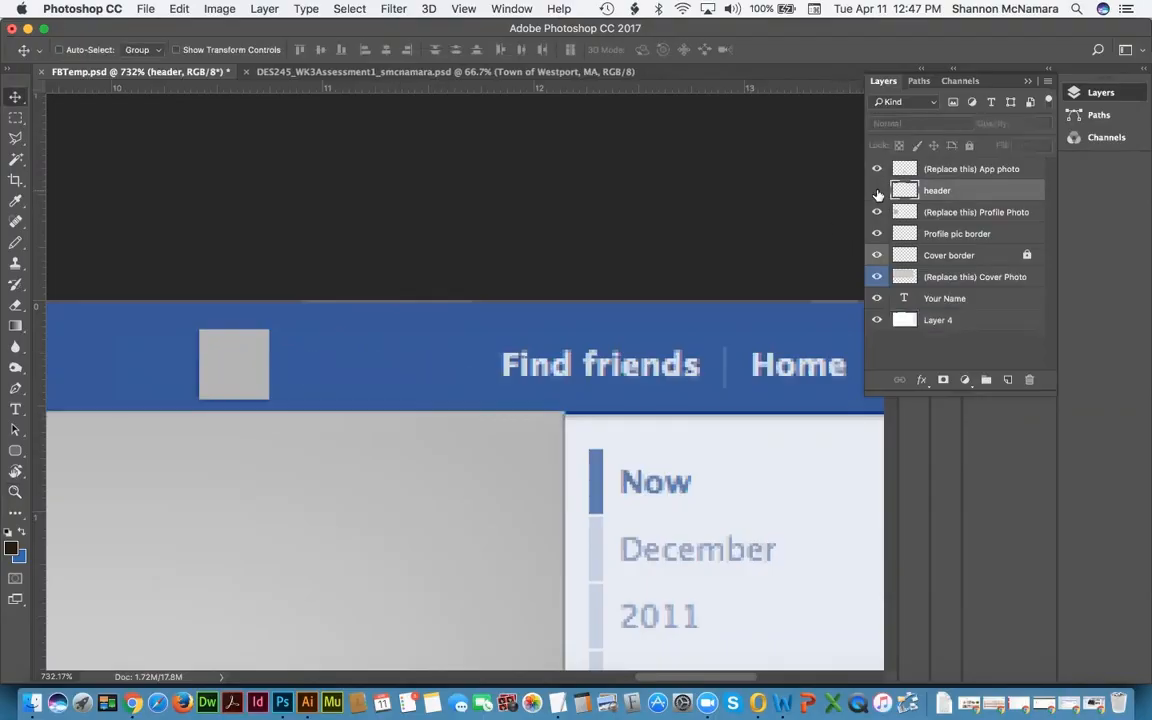
{"action": "left_click", "coordinate": [877, 191]}
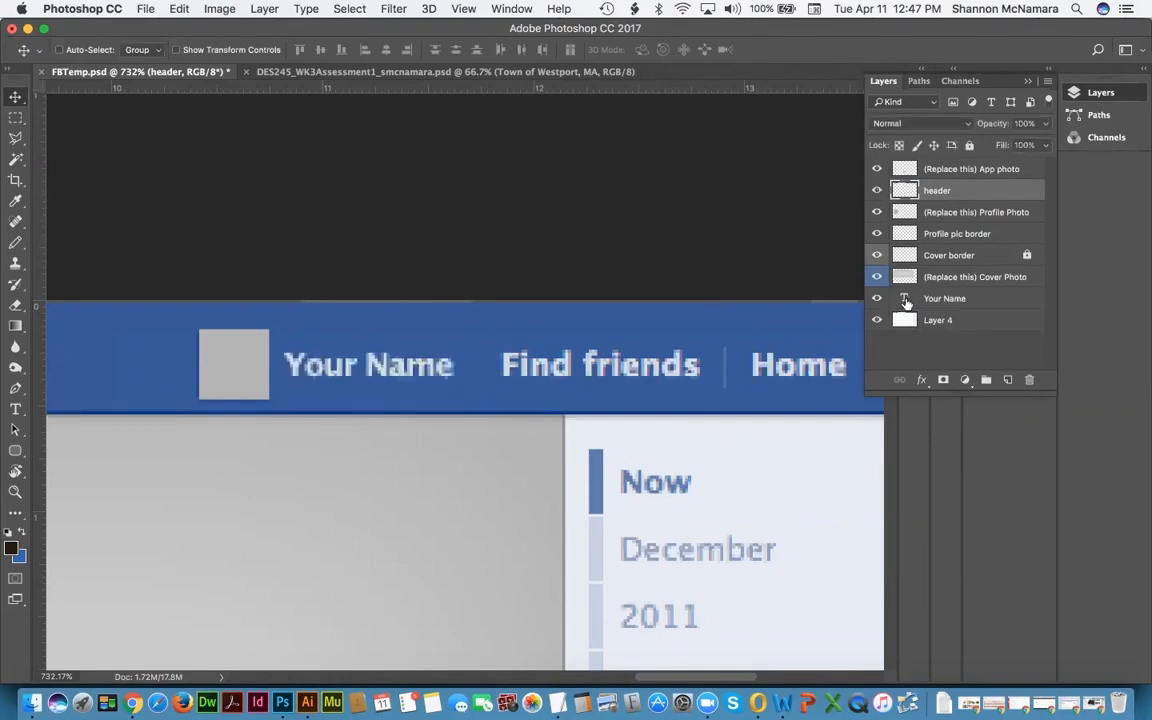
{"action": "left_click", "coordinate": [905, 299]}
{"action": "left_click", "coordinate": [951, 170]}
{"action": "key", "text": "super+minus"}
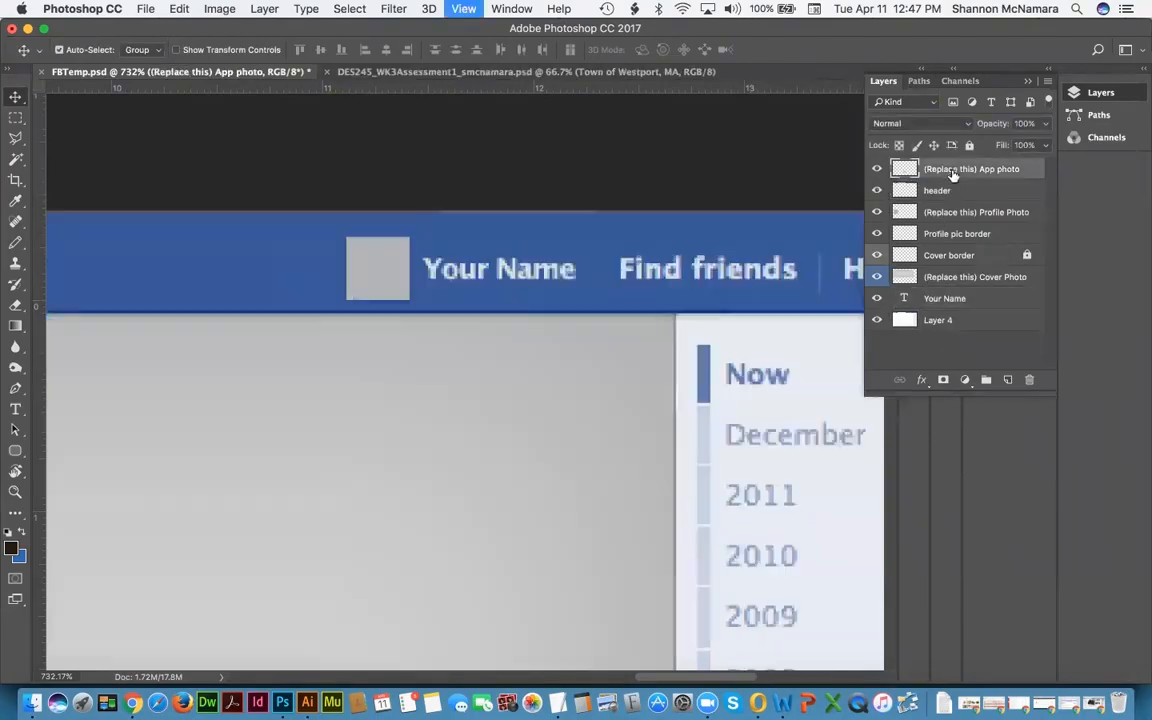
{"action": "key", "text": "super+0"}
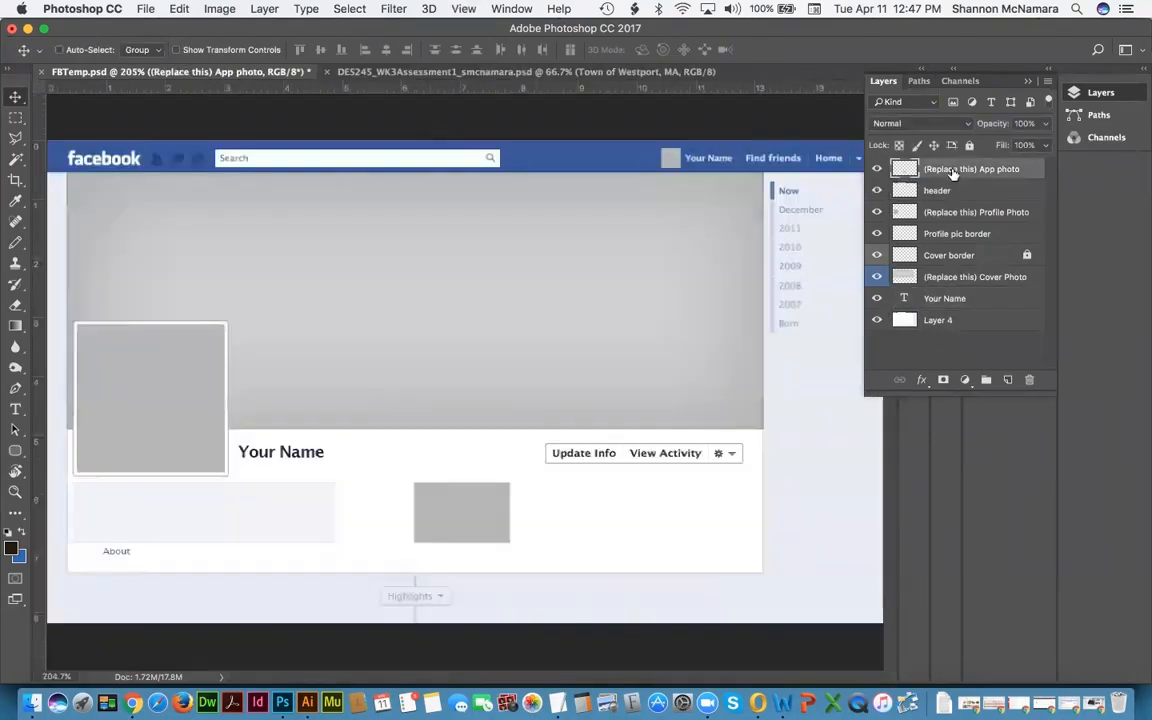
Step: Compare the Westport mockup against the FBTemp template, ending on the mockup document
{"action": "left_click", "coordinate": [410, 72]}
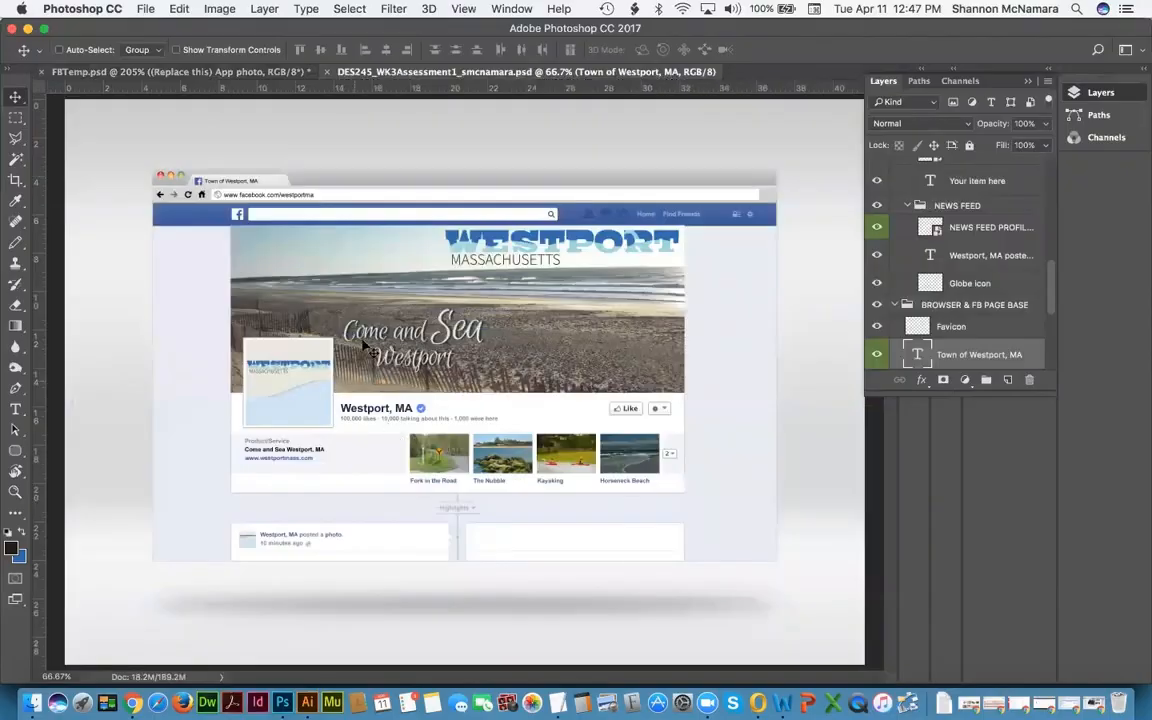
{"action": "scroll", "coordinate": [950, 270], "scroll_direction": "up", "scroll_amount": 5}
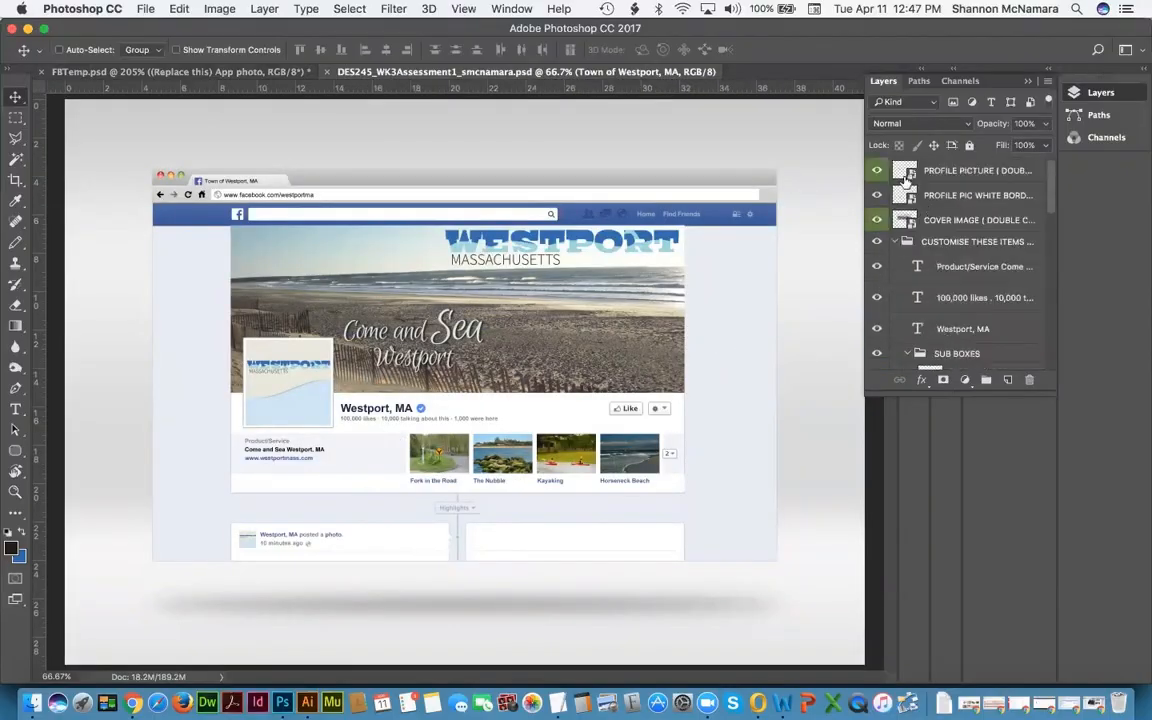
{"action": "left_click", "coordinate": [123, 73]}
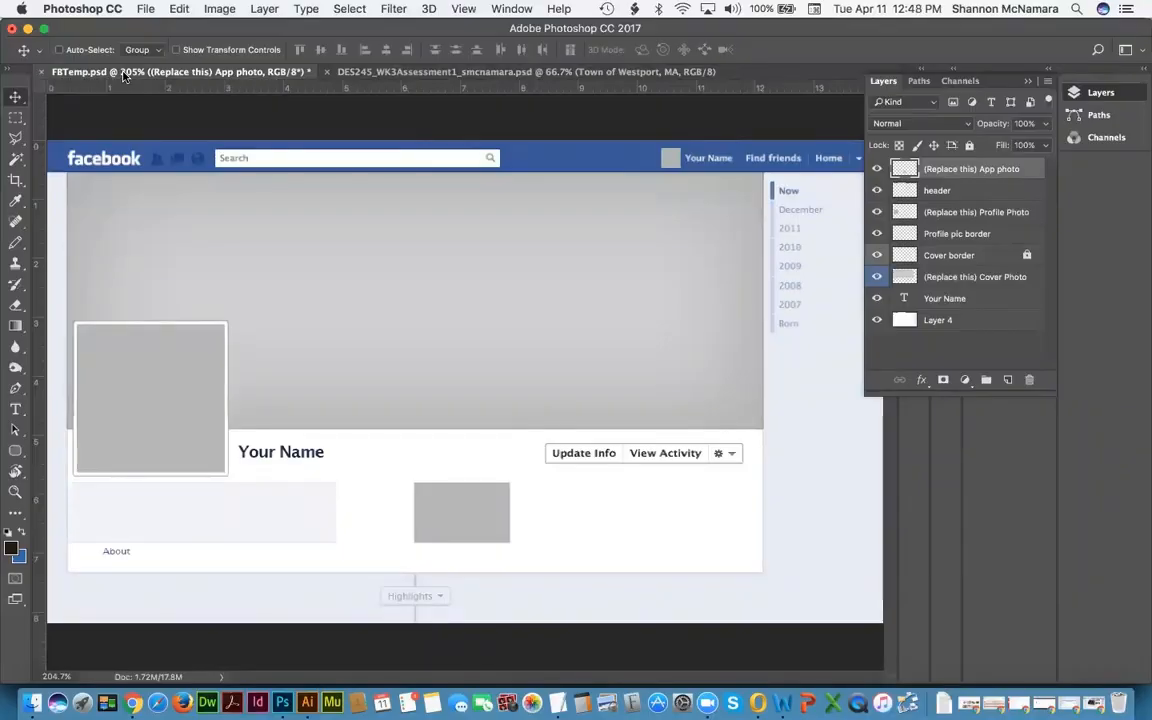
{"action": "left_click", "coordinate": [432, 71]}
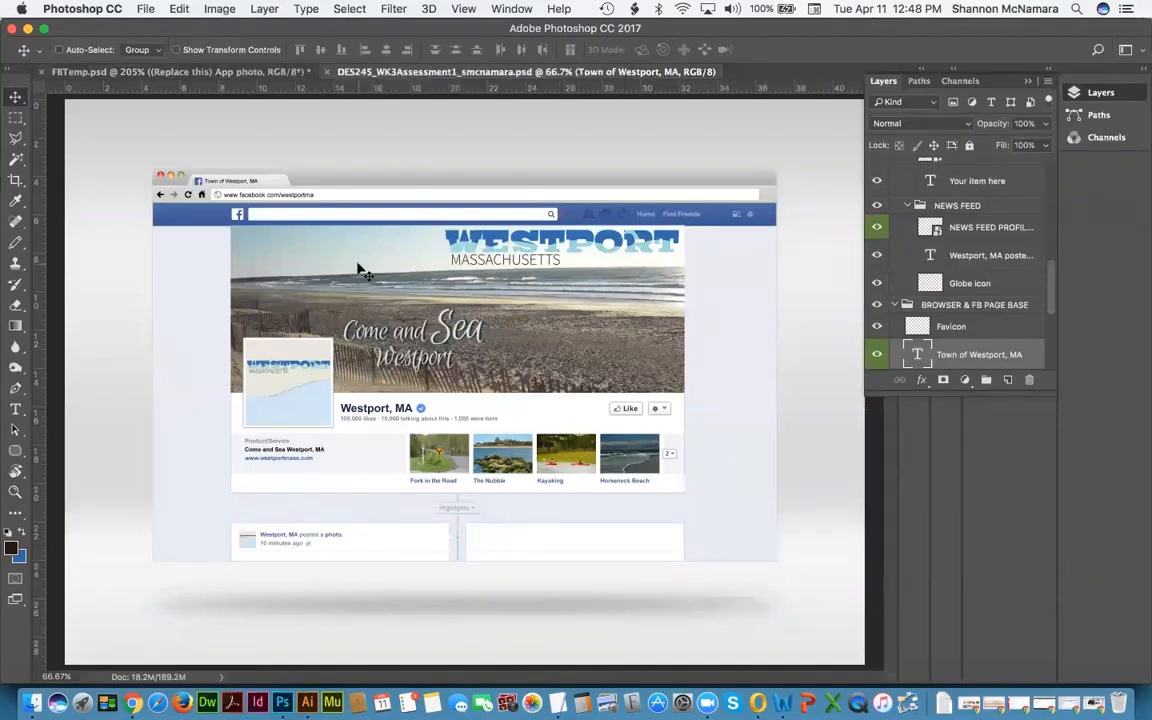
Step: Arrange FBTemp and the Westport mockup with Window > Arrange > Tile All Vertically
{"action": "left_click", "coordinate": [522, 8]}
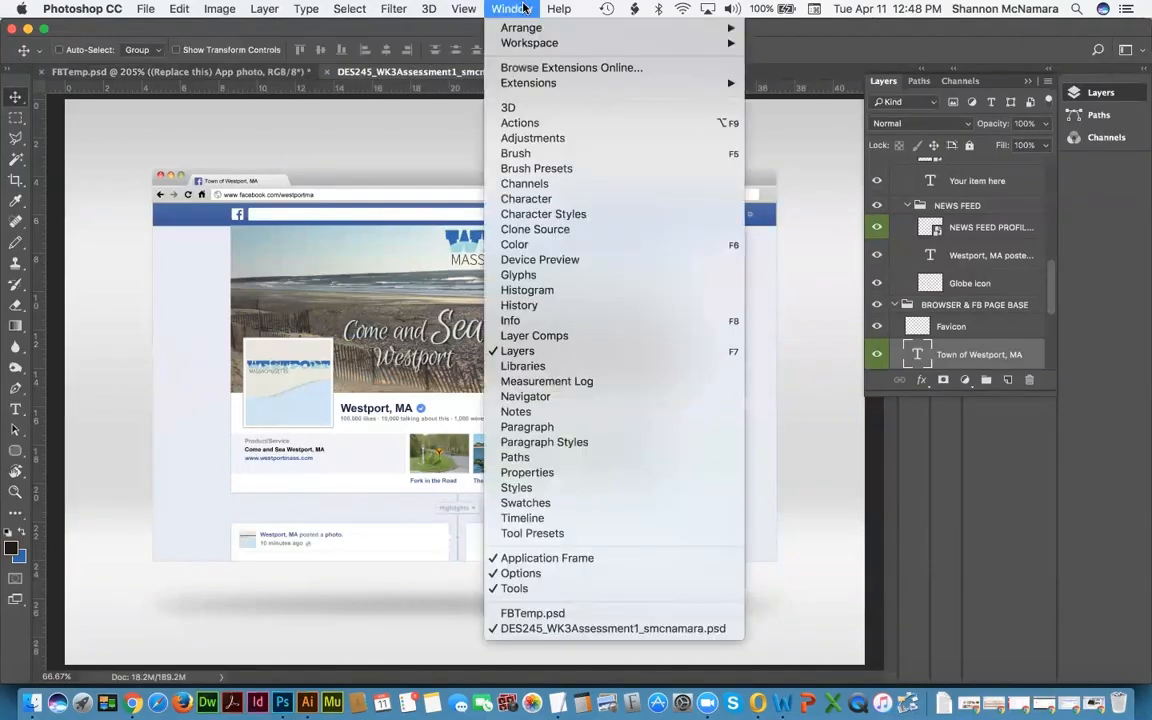
{"action": "mouse_move", "coordinate": [522, 28]}
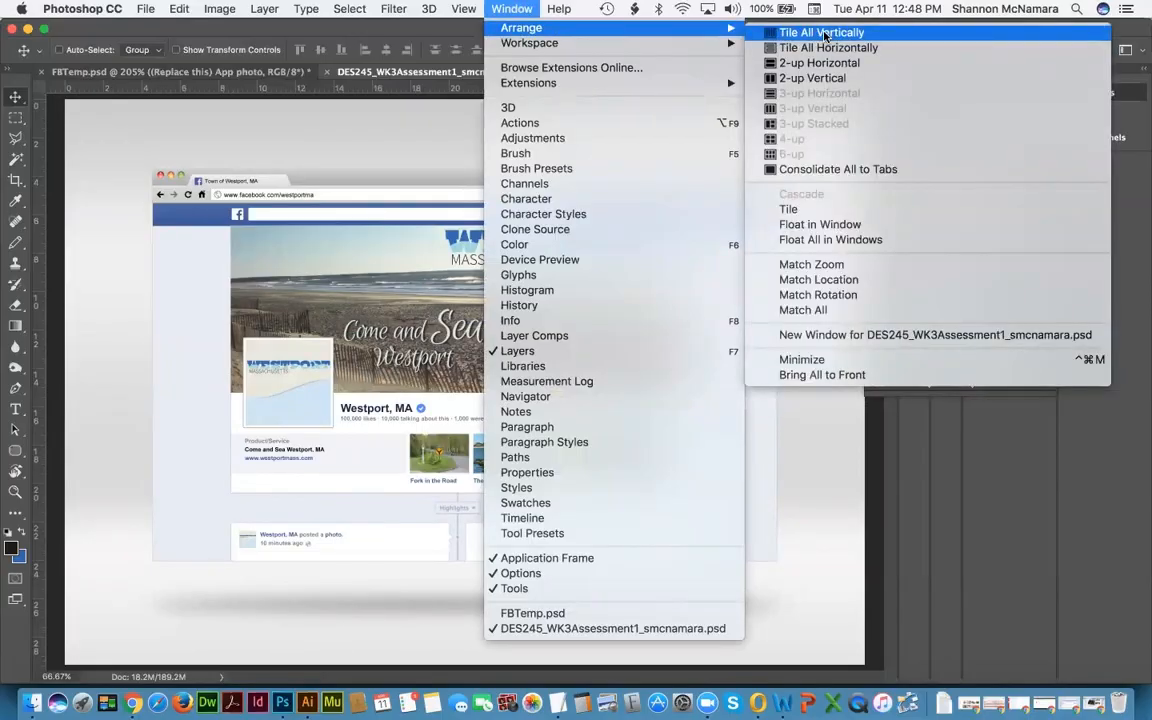
{"action": "left_click", "coordinate": [385, 74]}
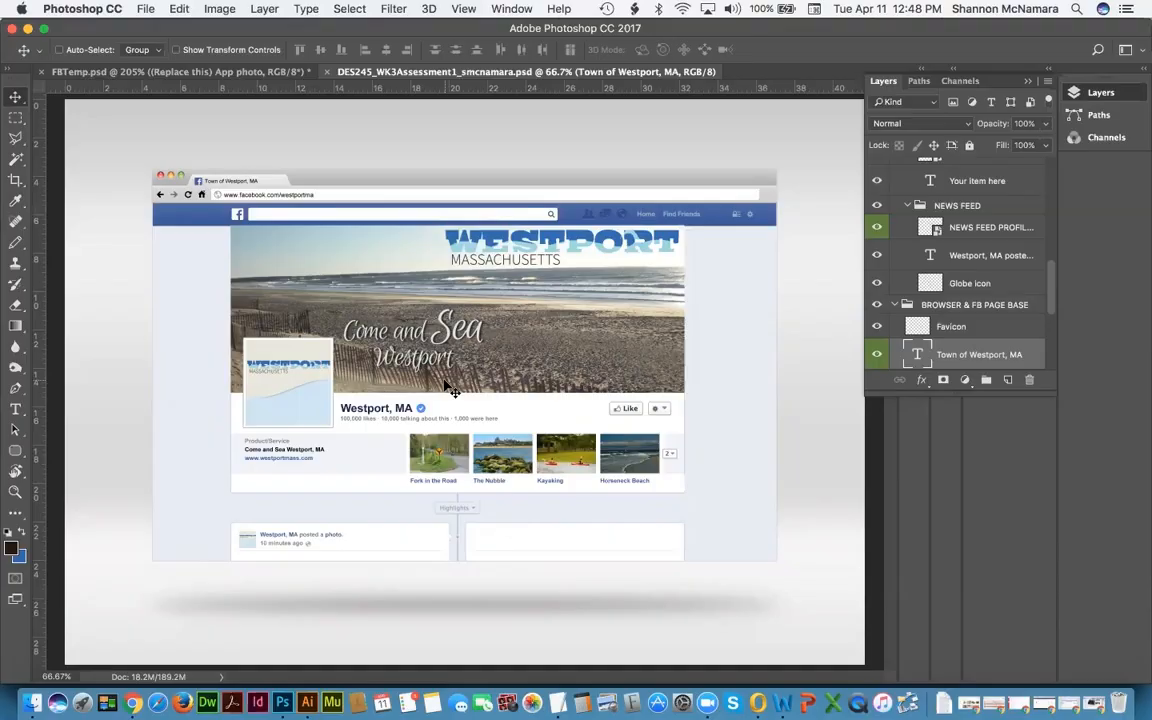
{"action": "left_click", "coordinate": [511, 9]}
{"action": "mouse_move", "coordinate": [525, 27]}
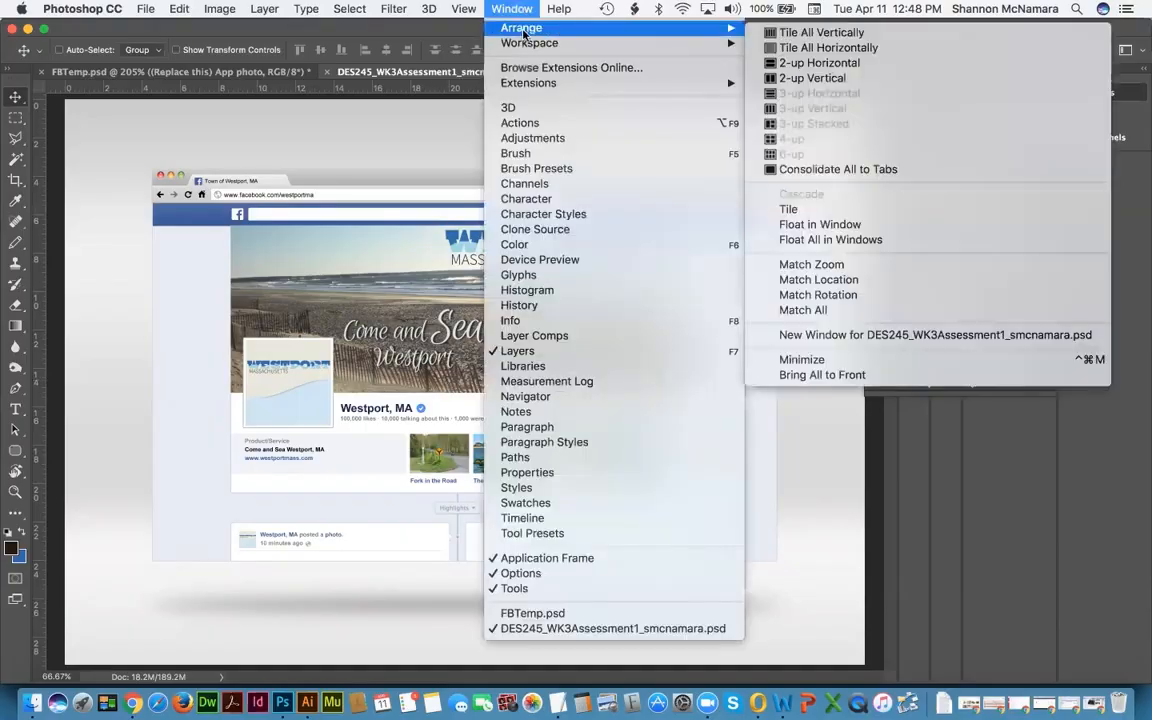
{"action": "left_click", "coordinate": [832, 33]}
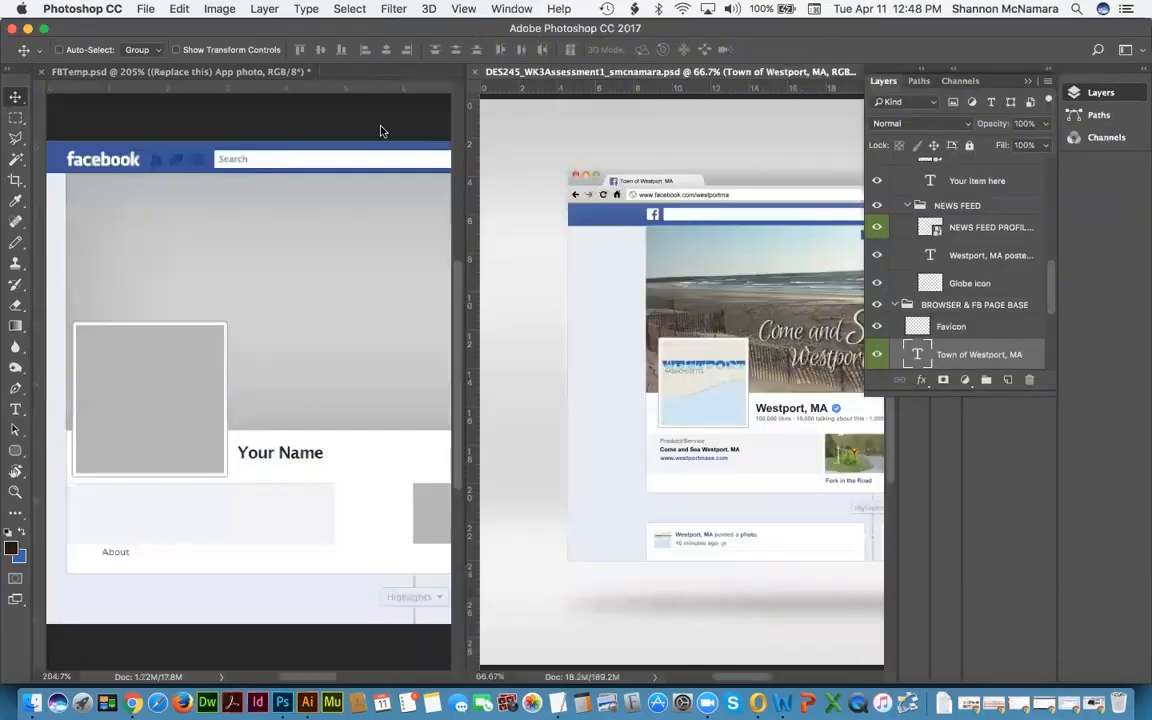
Step: Activate the Westport mockup and float the Layers panel
{"action": "left_click", "coordinate": [100, 75]}
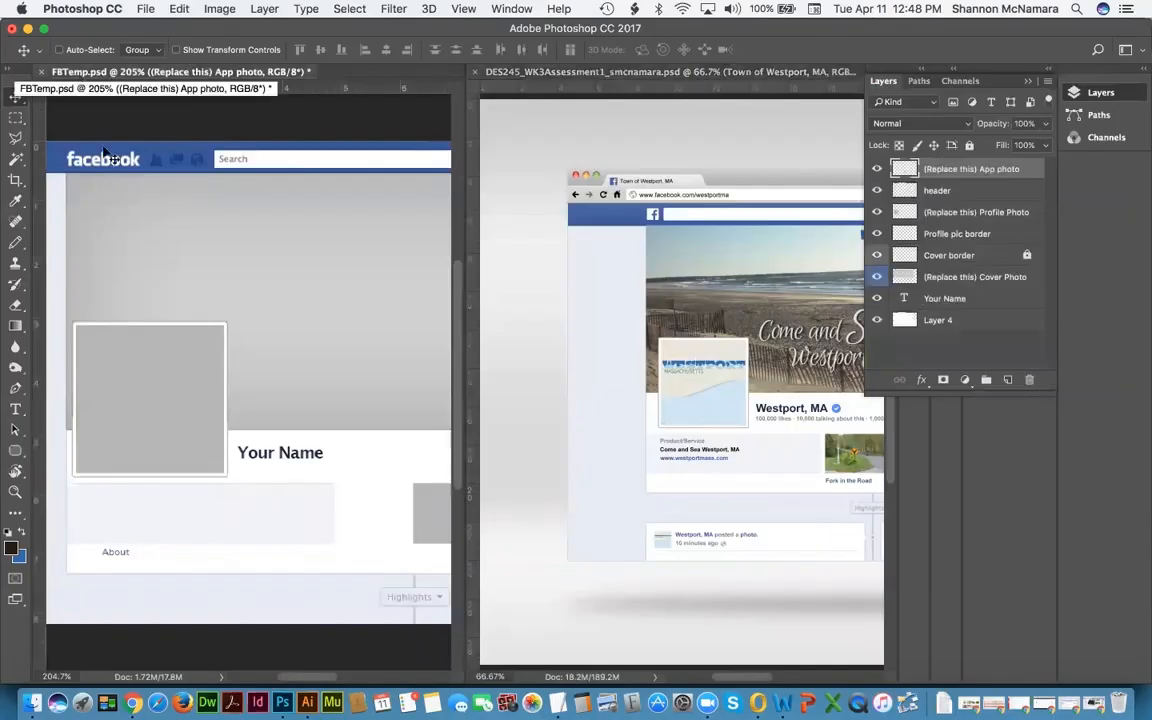
{"action": "left_click", "coordinate": [551, 73]}
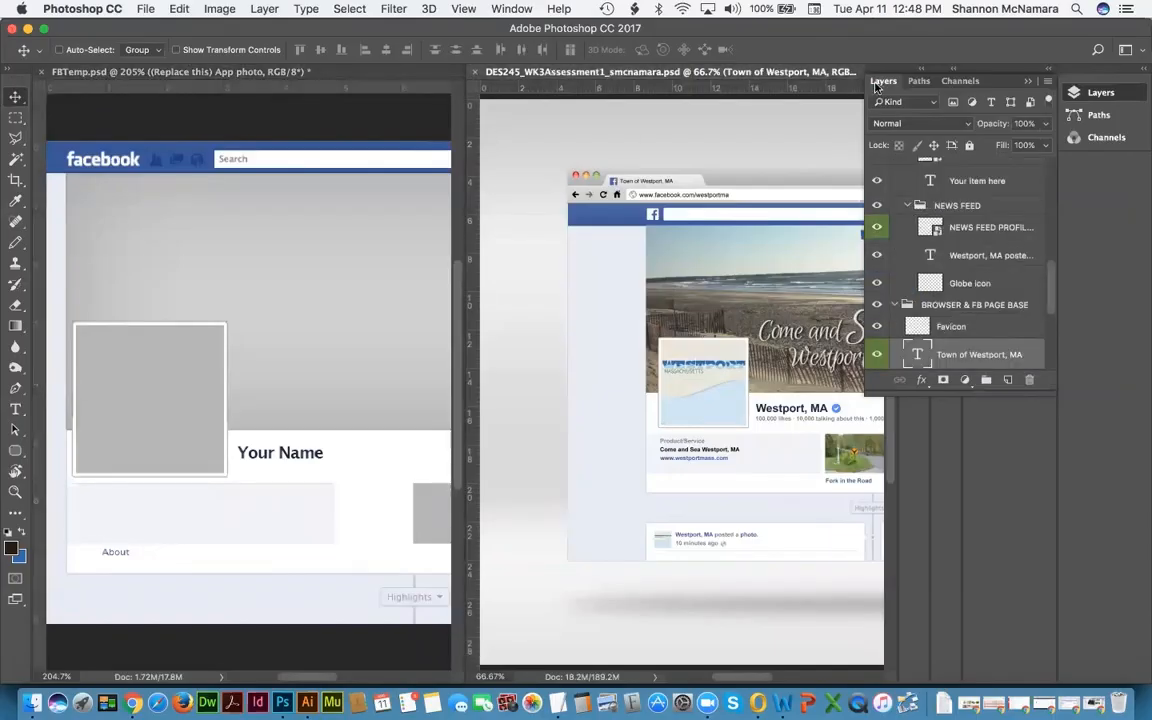
{"action": "left_click_drag", "start_coordinate": [883, 80], "coordinate": [1097, 99]}
Step: Select the PROFILE PICTURE layer under the Westport logo from the layer picker
{"action": "right_click", "coordinate": [693, 360]}
{"action": "key", "text": "Escape"}
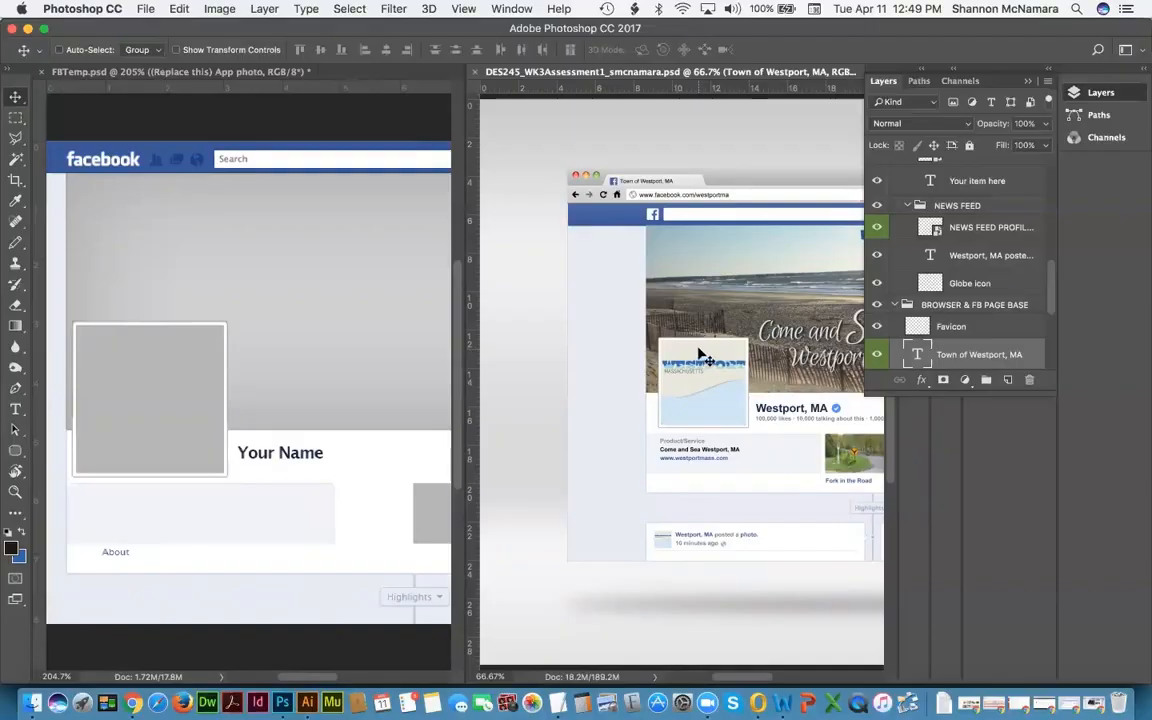
{"action": "right_click", "coordinate": [700, 356]}
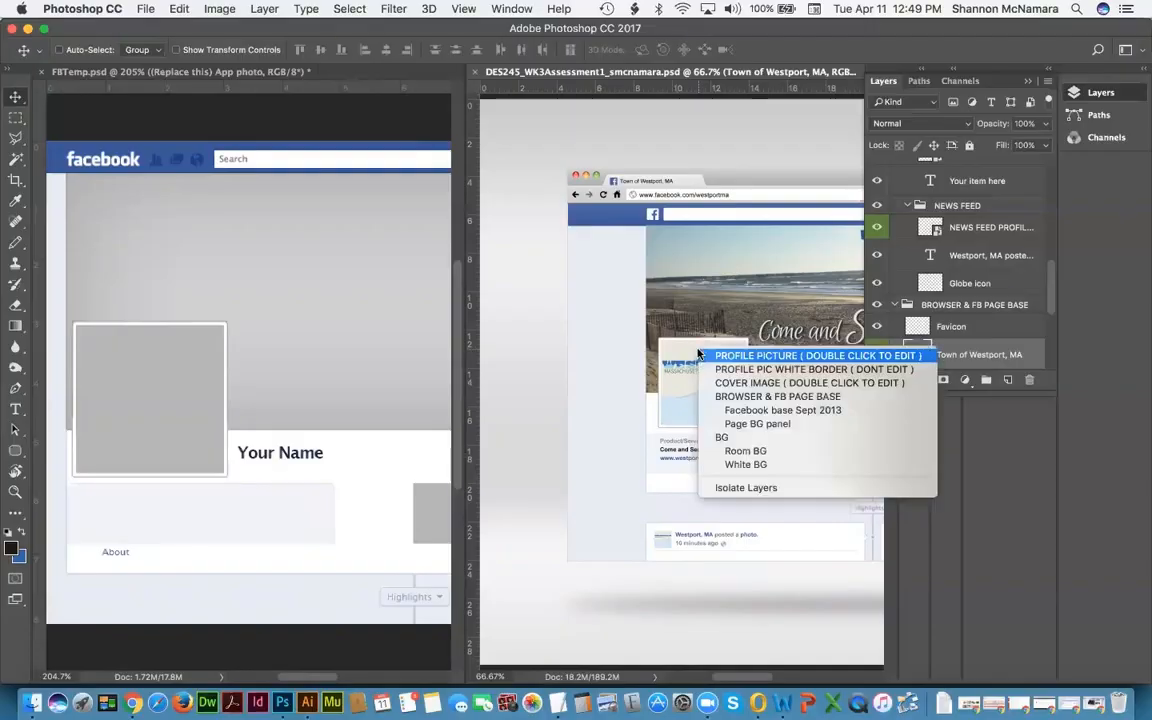
{"action": "left_click", "coordinate": [756, 356]}
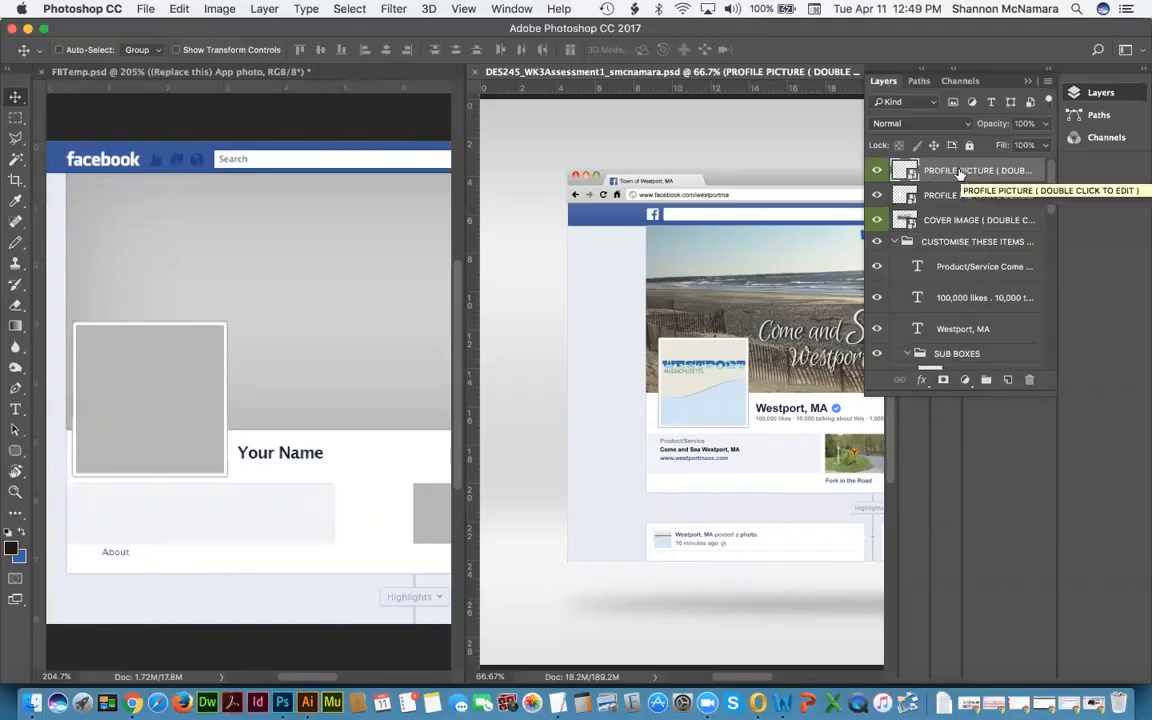
Step: Drag the PROFILE PICTURE logo layer into FBTemp and check it in both documents
{"action": "left_click_drag", "start_coordinate": [960, 175], "coordinate": [193, 355]}
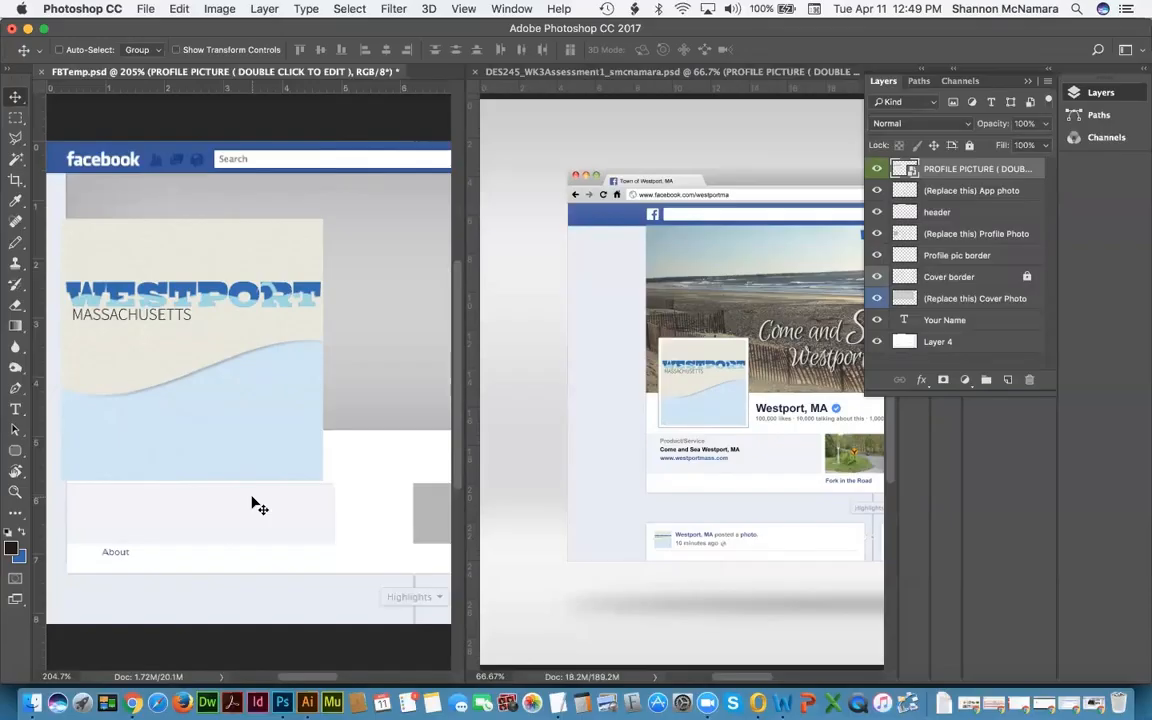
{"action": "left_click", "coordinate": [718, 252]}
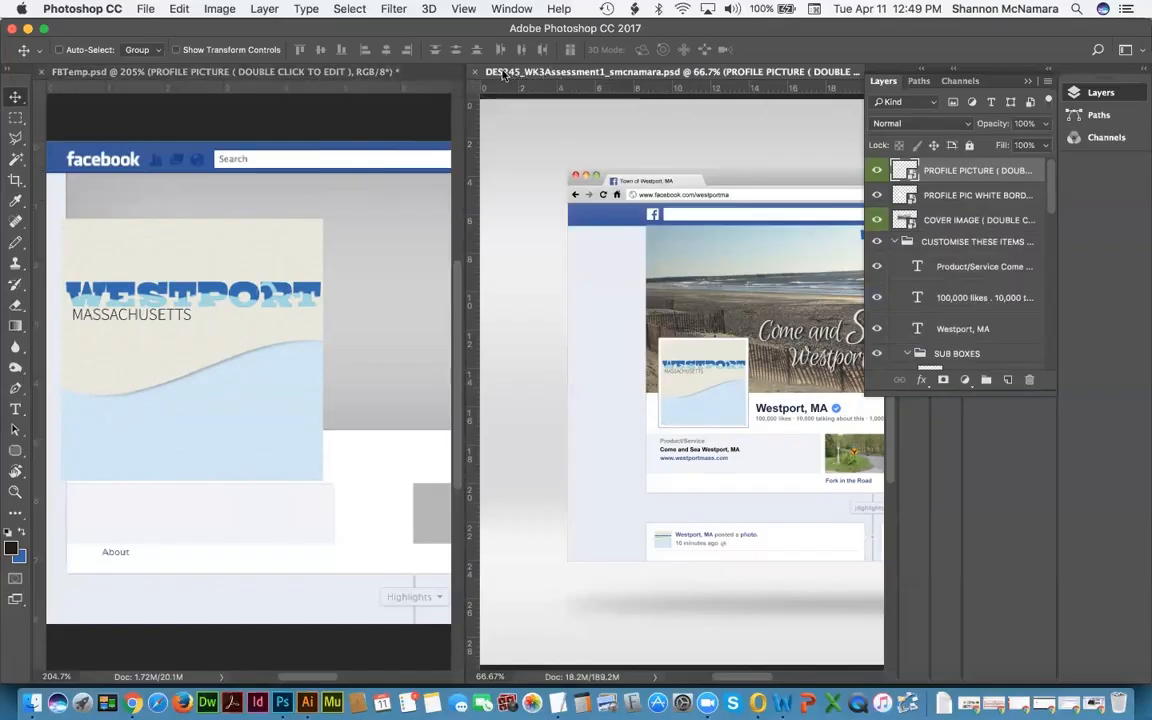
{"action": "left_click", "coordinate": [308, 73]}
{"action": "left_click", "coordinate": [518, 73]}
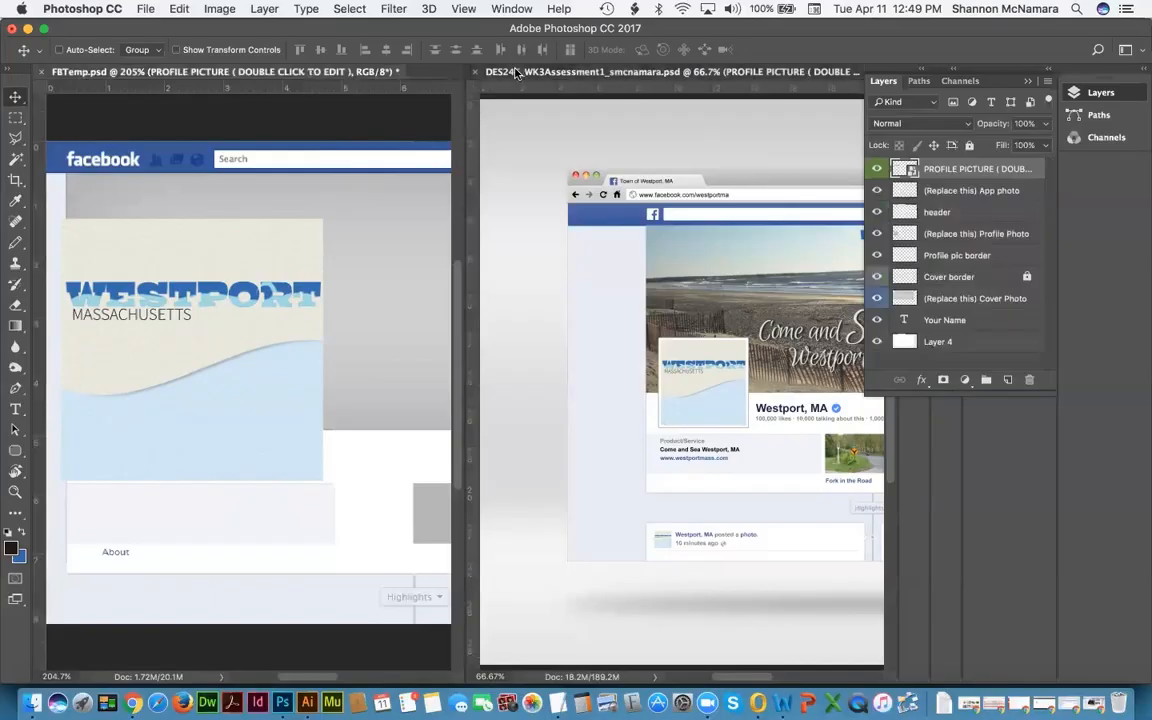
{"action": "left_click", "coordinate": [318, 75]}
{"action": "left_click", "coordinate": [527, 76]}
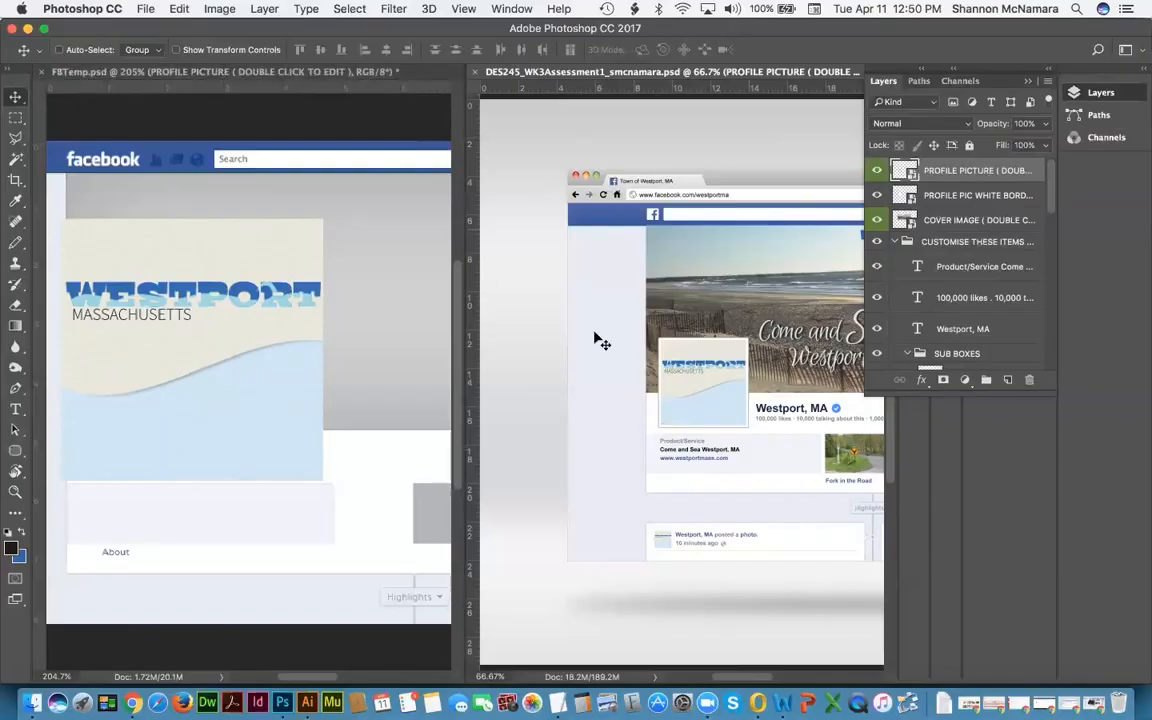
Step: Select the COVER IMAGE layer and drag the beach photo into FBTemp
{"action": "right_click", "coordinate": [692, 254]}
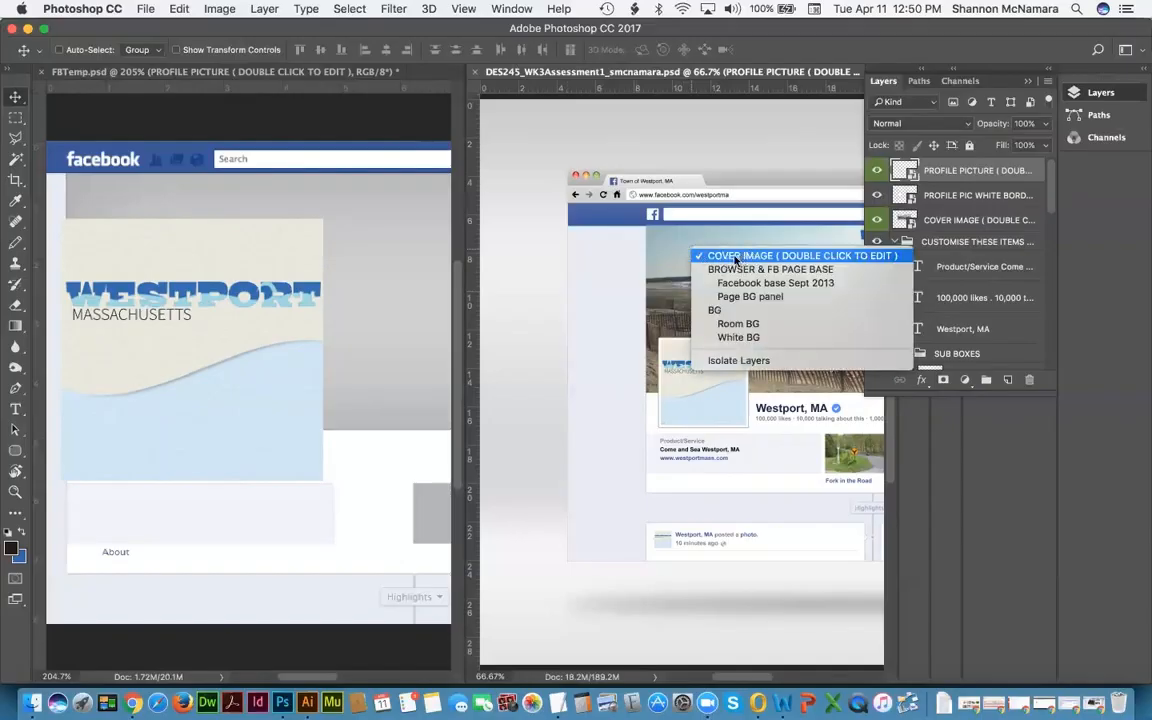
{"action": "left_click", "coordinate": [735, 258]}
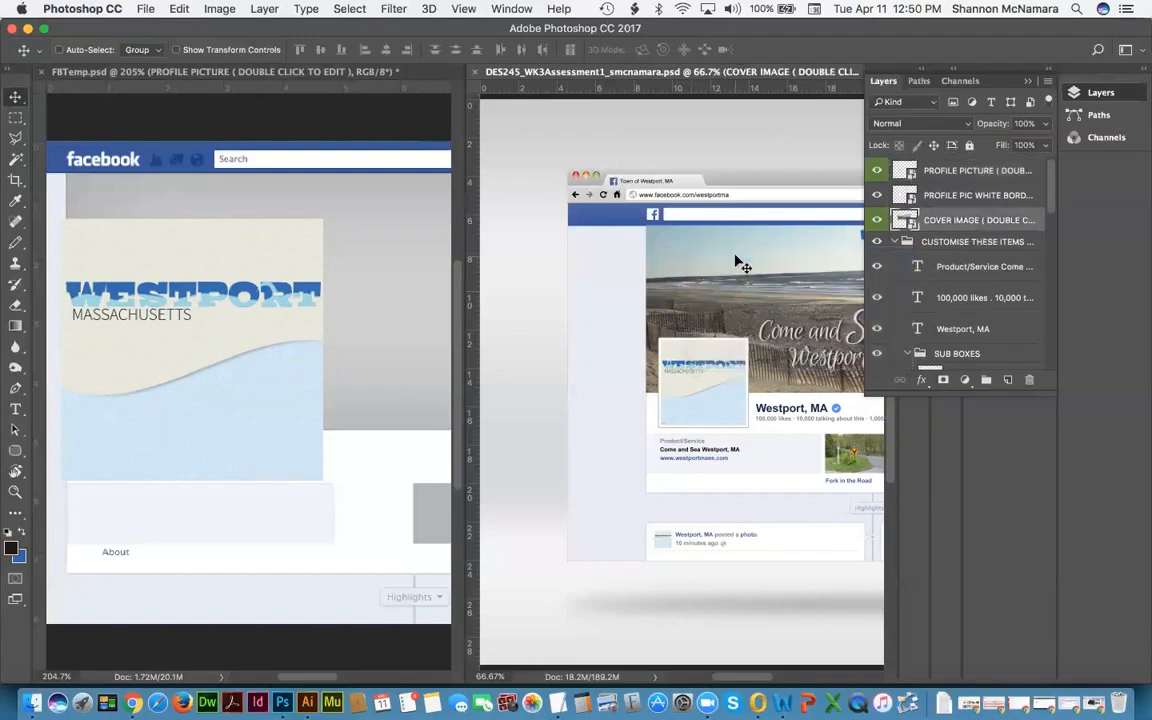
{"action": "left_click_drag", "start_coordinate": [938, 225], "coordinate": [358, 225]}
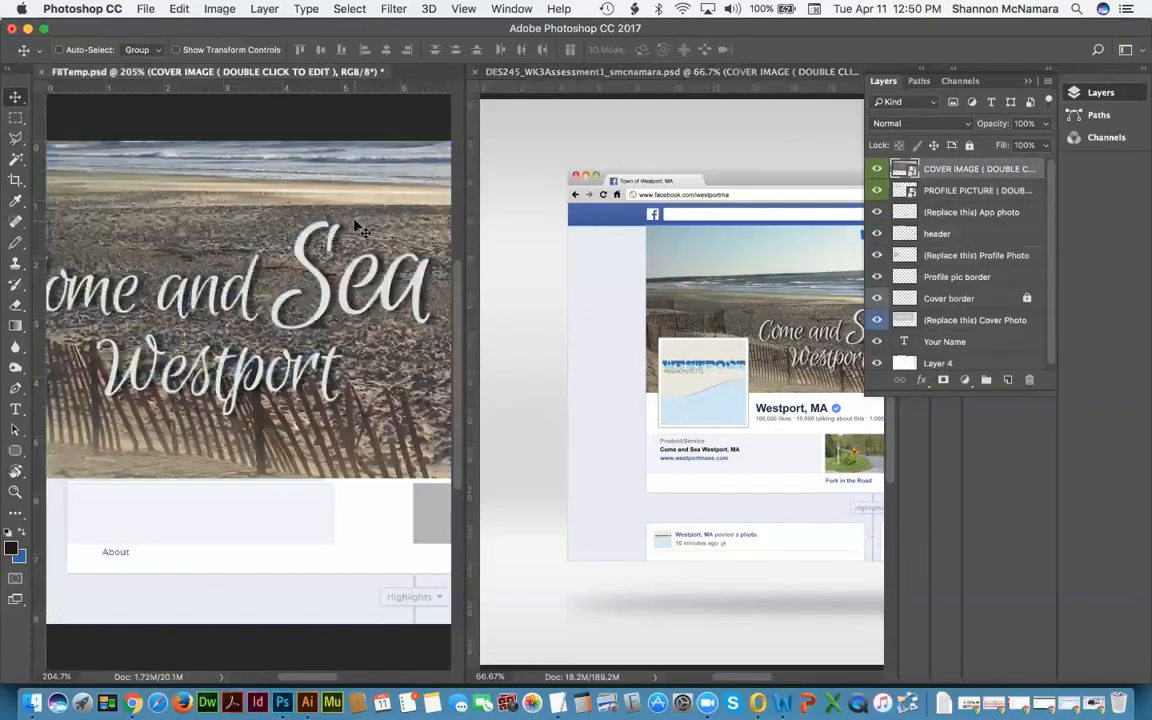
{"action": "scroll", "coordinate": [355, 226], "scroll_direction": "right", "scroll_amount": 5}
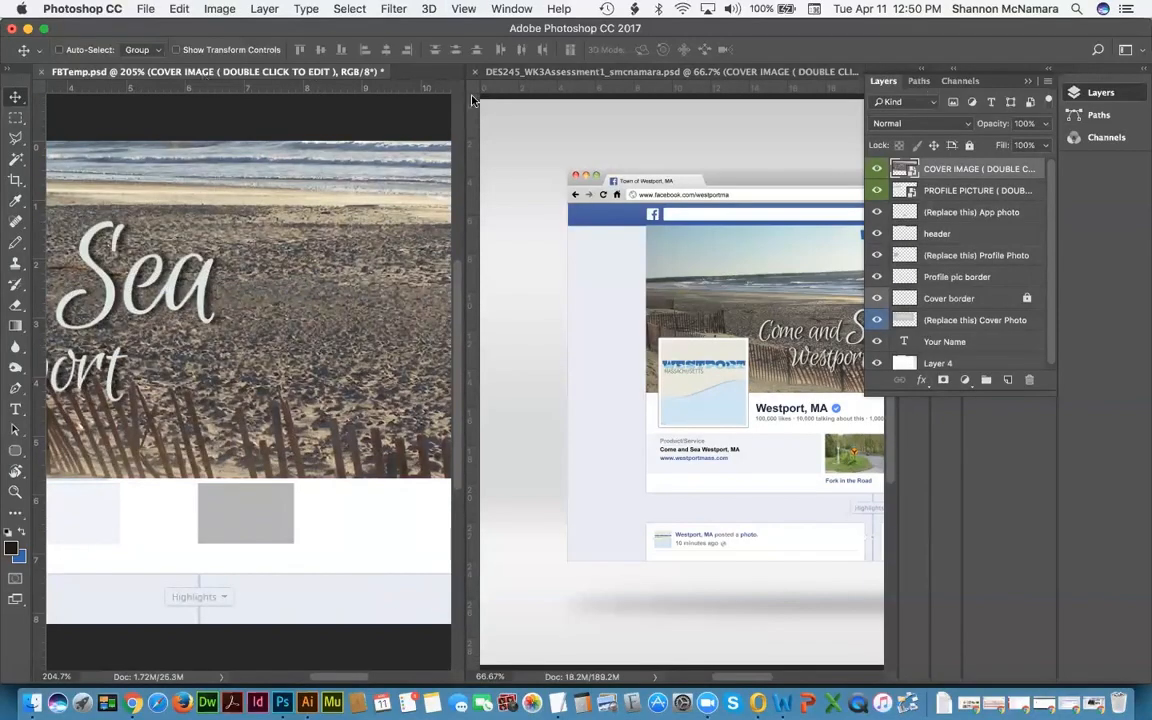
{"action": "left_click", "coordinate": [516, 9]}
Step: Consolidate all documents to tabs and move PROFILE PICTURE below the header layer
{"action": "mouse_move", "coordinate": [522, 27]}
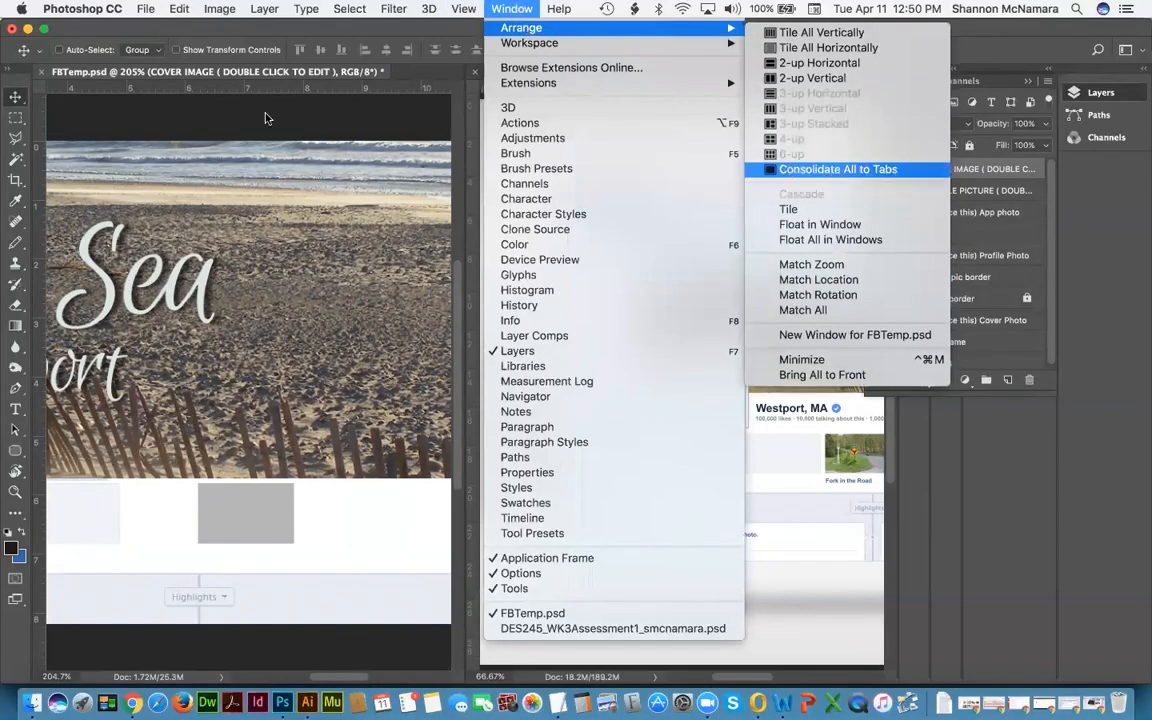
{"action": "left_click", "coordinate": [751, 169]}
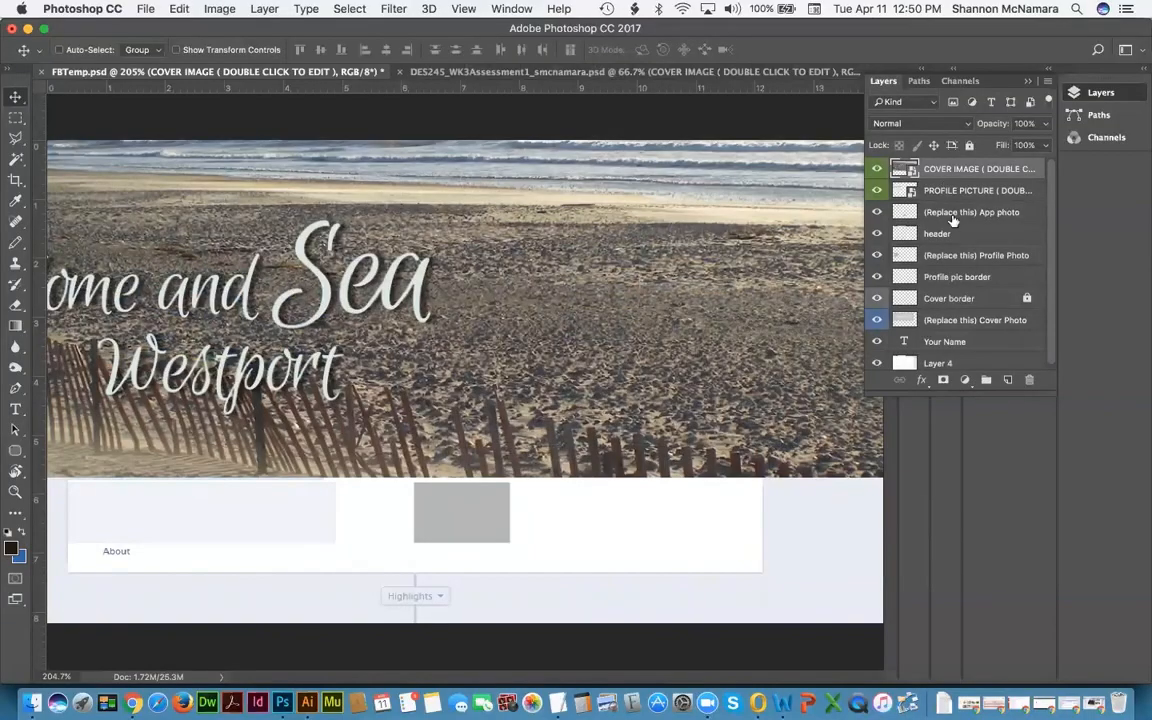
{"action": "left_click", "coordinate": [958, 191]}
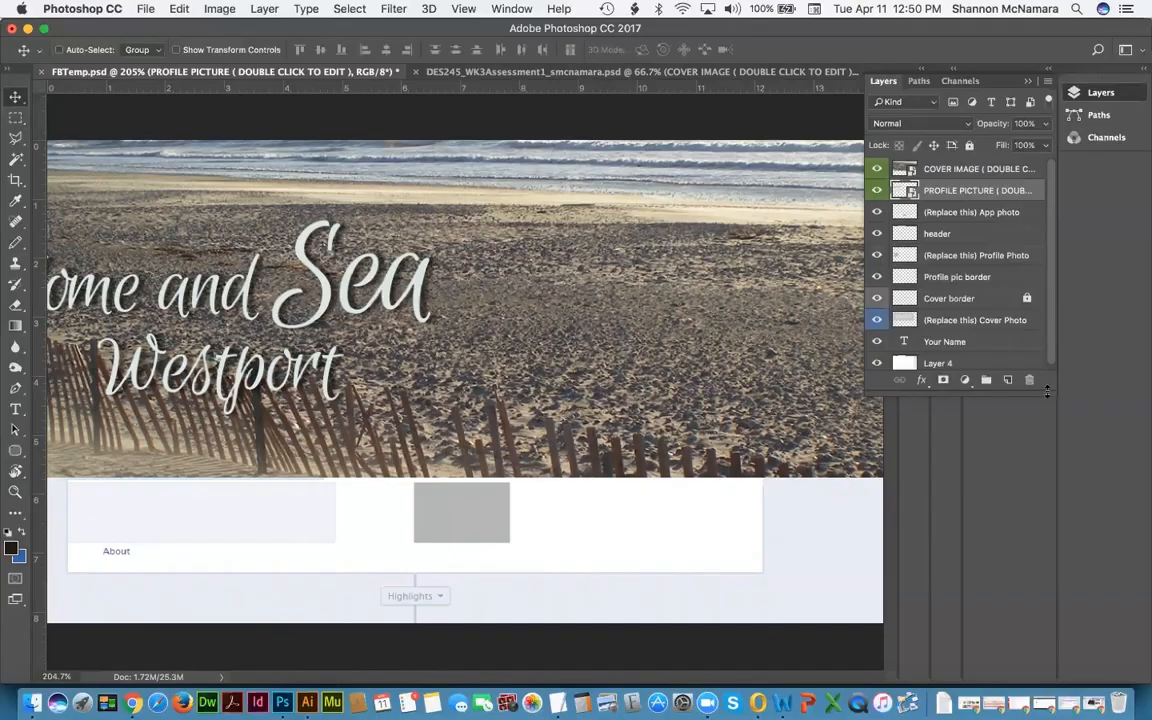
{"action": "left_click_drag", "start_coordinate": [1046, 391], "coordinate": [1046, 472]}
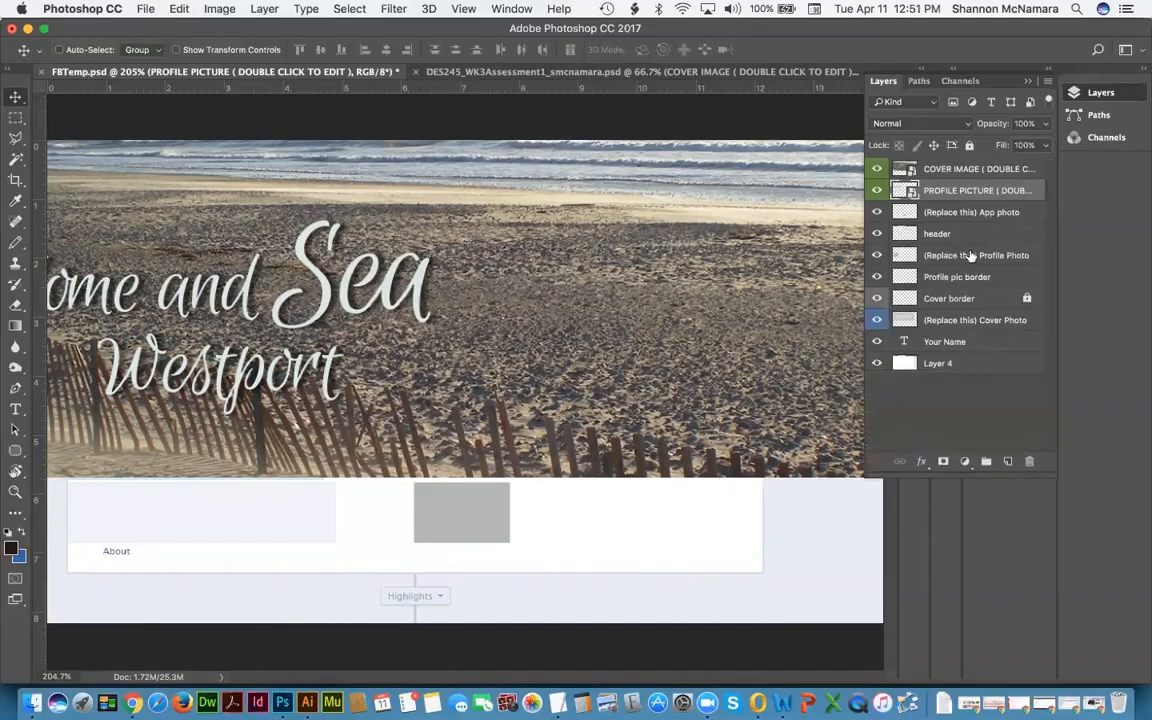
{"action": "left_click_drag", "start_coordinate": [948, 196], "coordinate": [930, 250]}
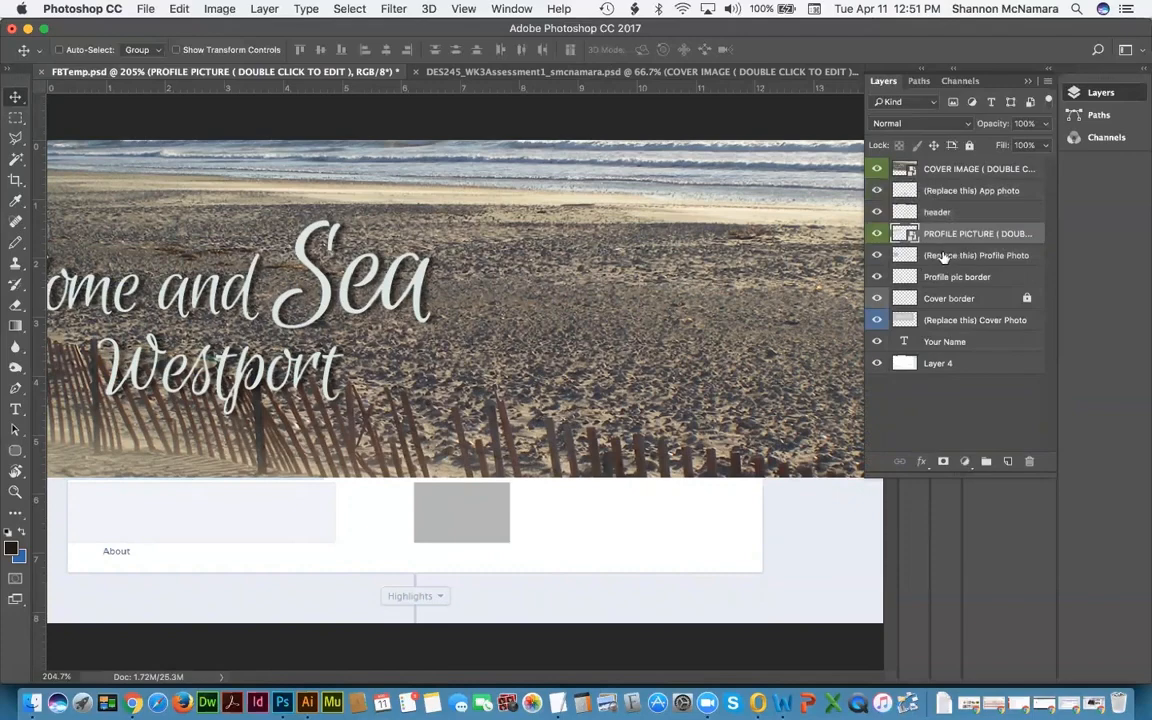
Step: Move COVER IMAGE just above the Cover Photo placeholder and view at 100%
{"action": "left_click", "coordinate": [957, 170]}
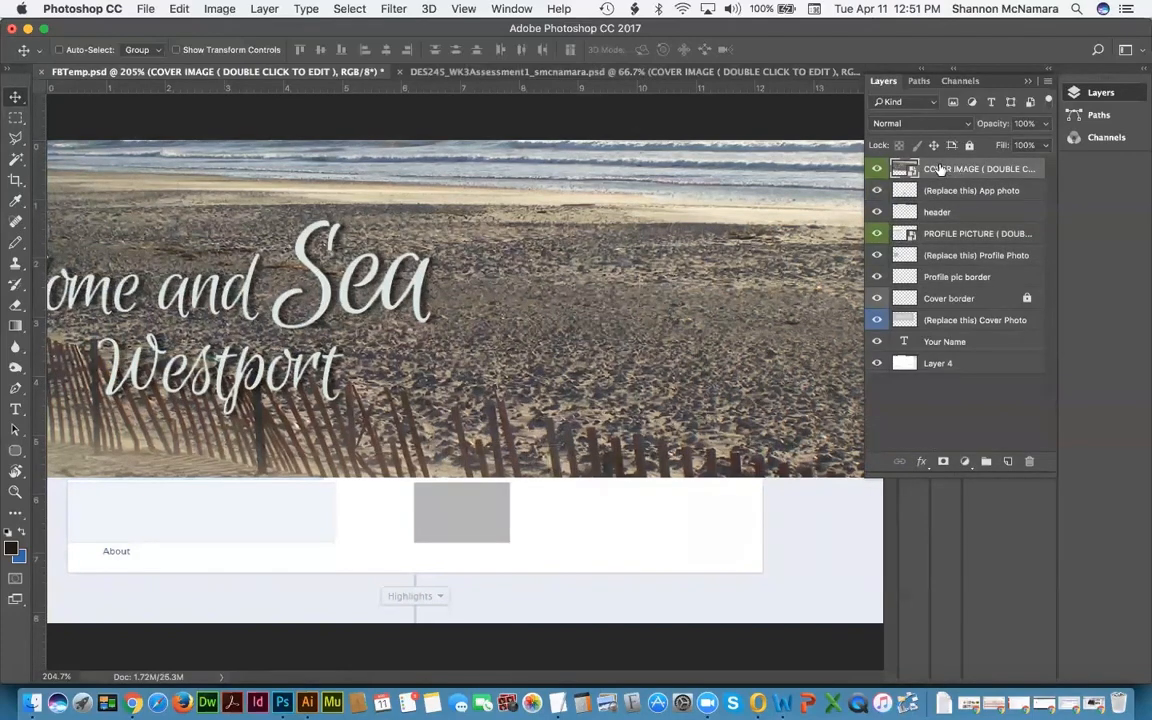
{"action": "left_click_drag", "start_coordinate": [943, 183], "coordinate": [950, 312]}
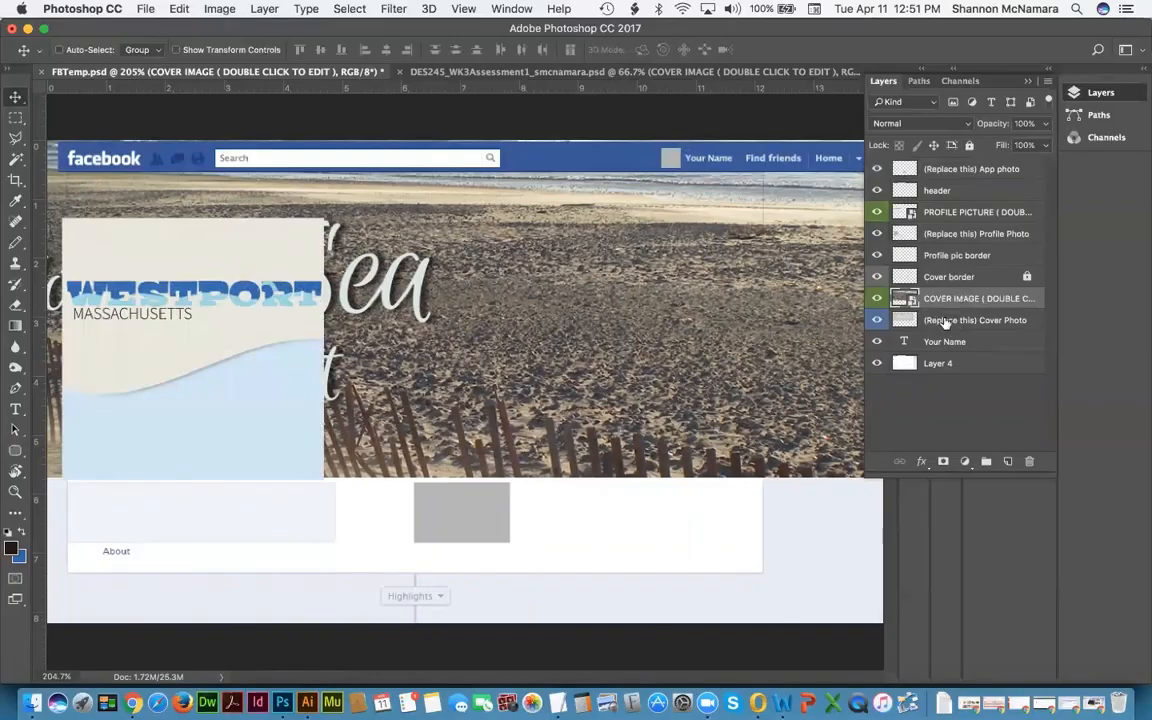
{"action": "left_click", "coordinate": [943, 322]}
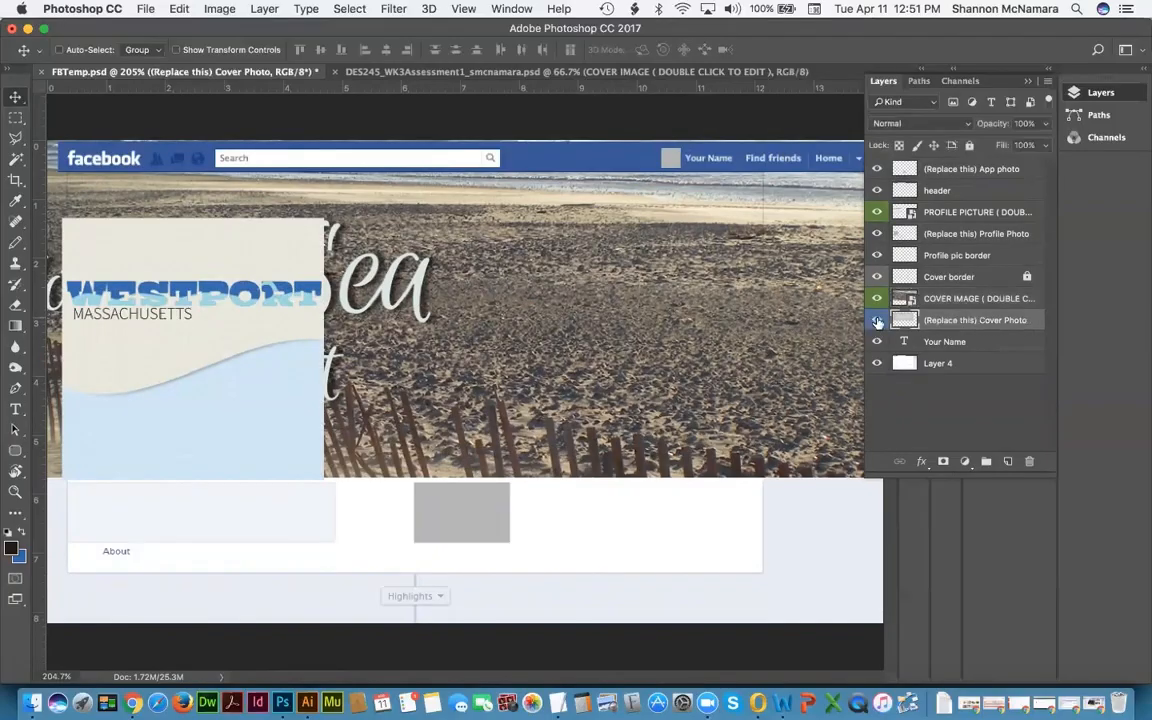
{"action": "left_click", "coordinate": [952, 233]}
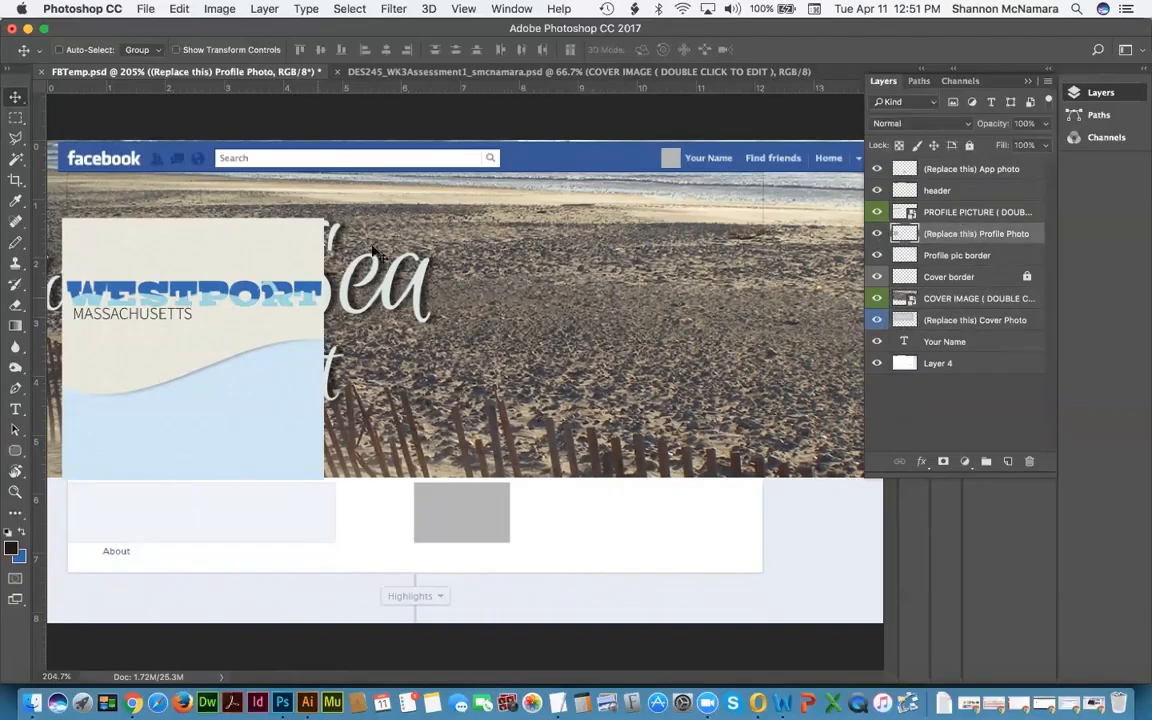
{"action": "key", "text": "super+0"}
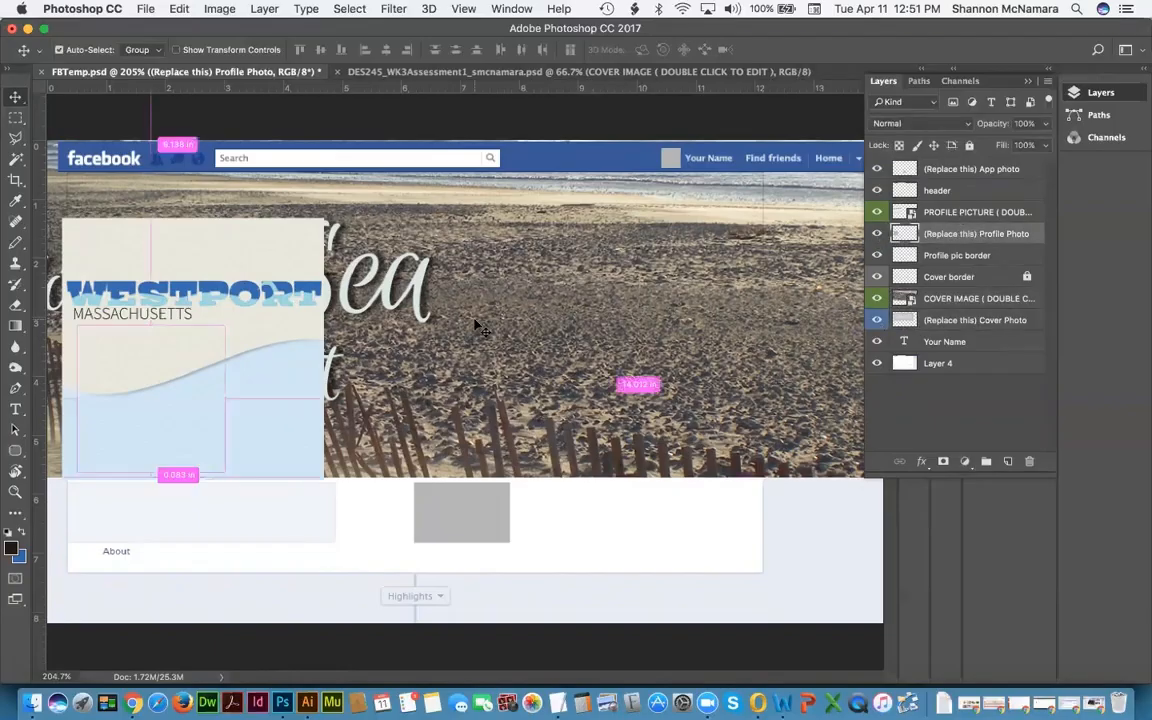
{"action": "key", "text": "super+1"}
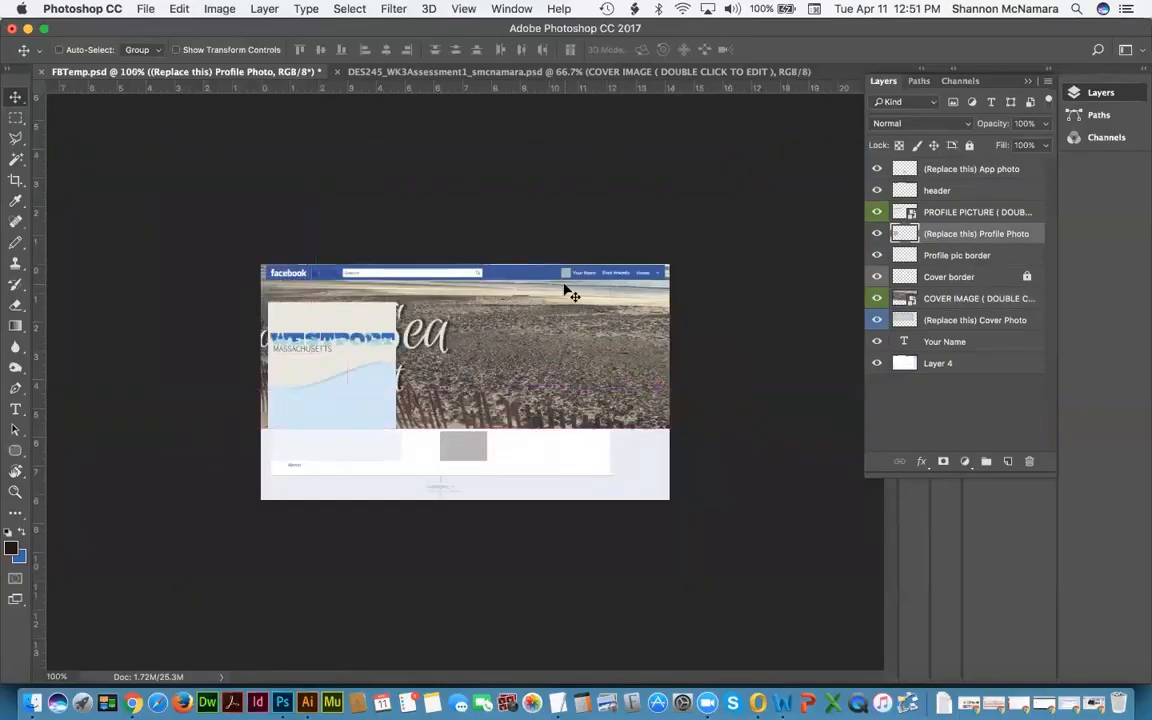
Step: Hide and re-show the (Replace this) App photo placeholder box
{"action": "left_click", "coordinate": [951, 171]}
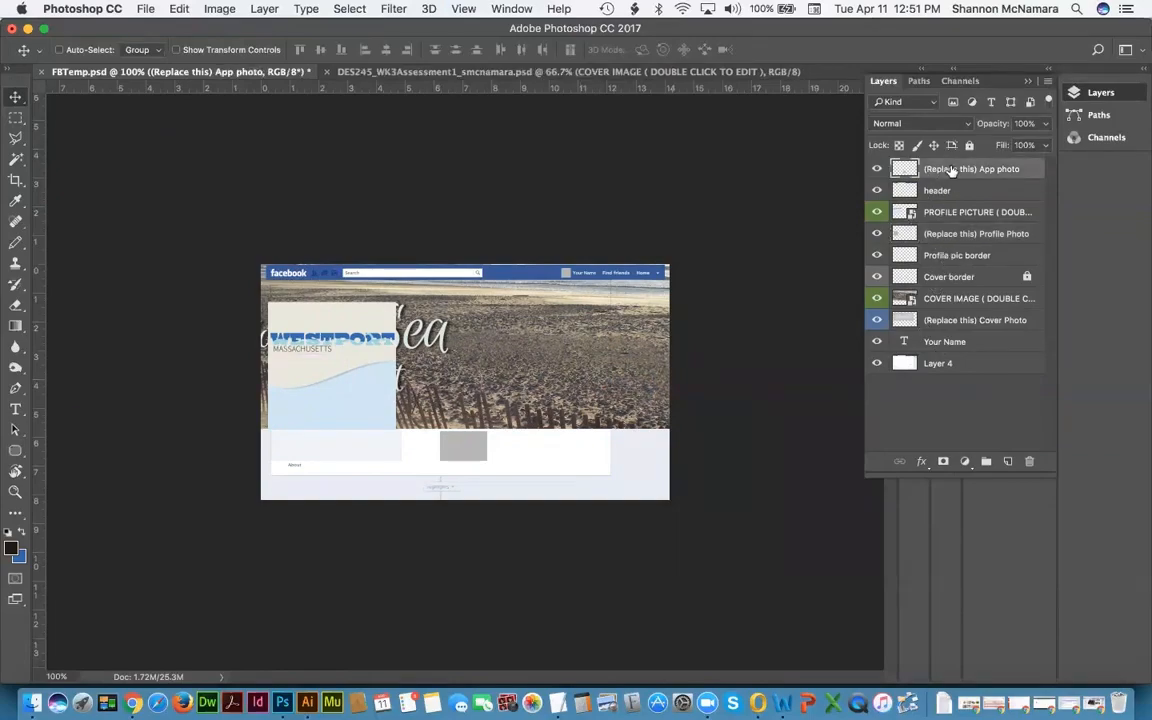
{"action": "left_click", "coordinate": [875, 170]}
{"action": "left_click", "coordinate": [875, 170]}
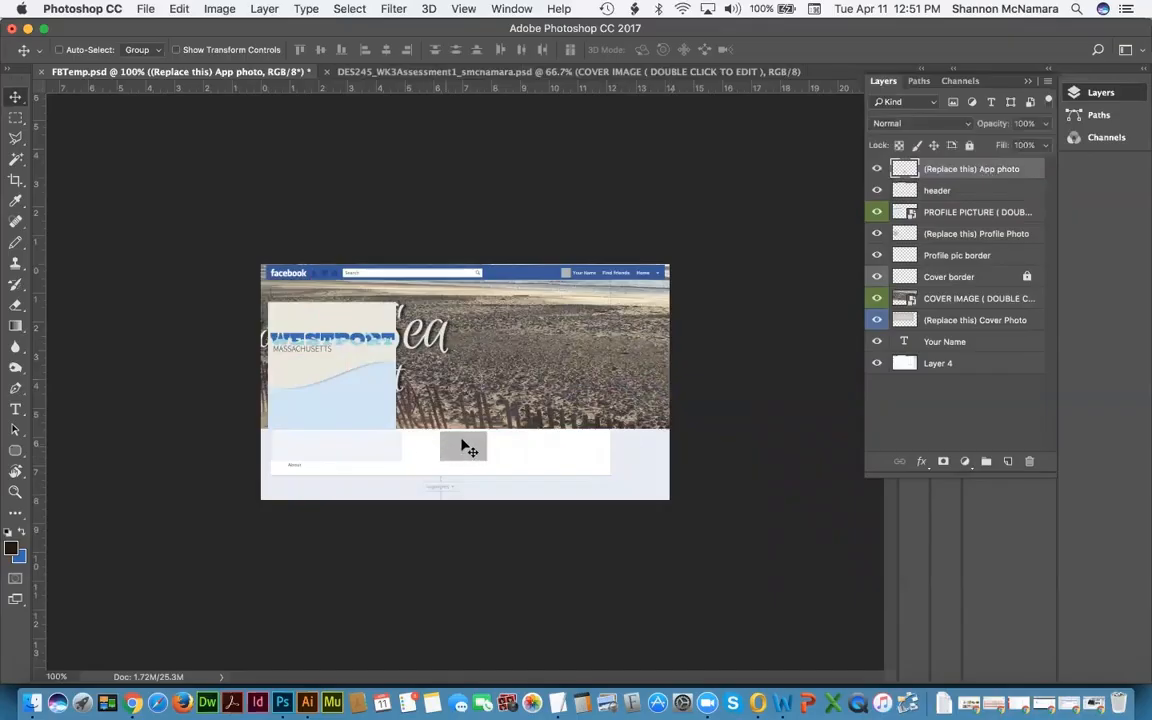
Step: Tile FBTemp and the Westport mockup vertically via Window > Arrange > Tile All Vertically
{"action": "left_click", "coordinate": [410, 73]}
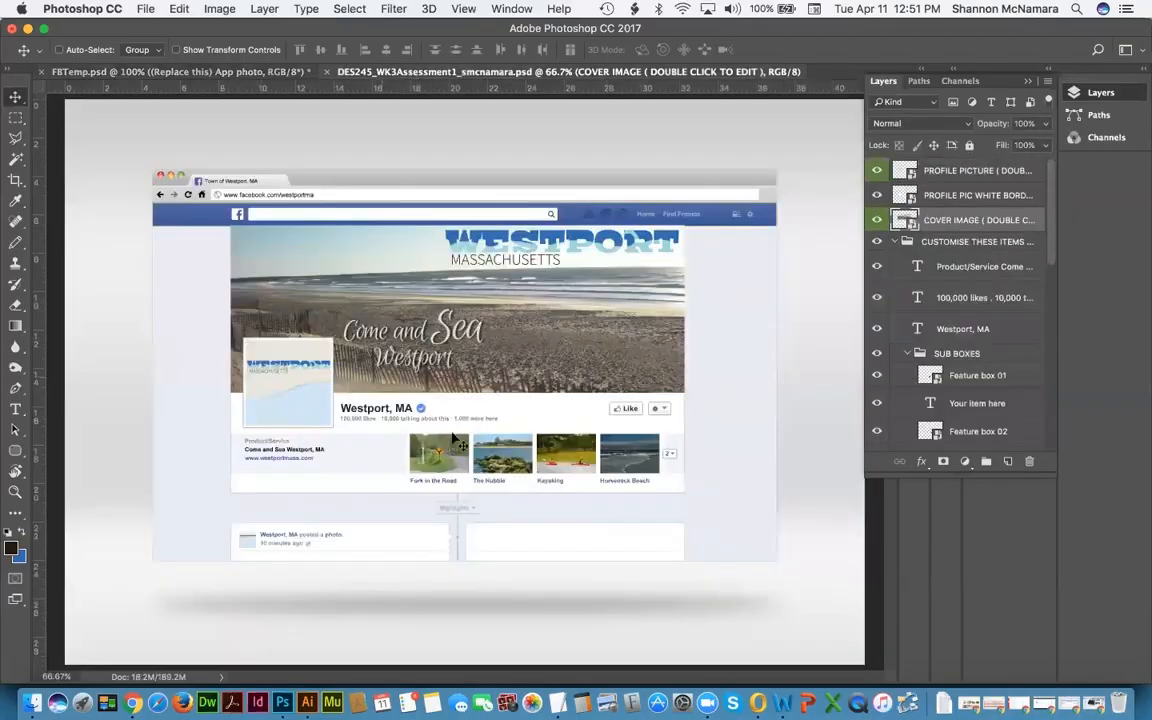
{"action": "left_click", "coordinate": [163, 72]}
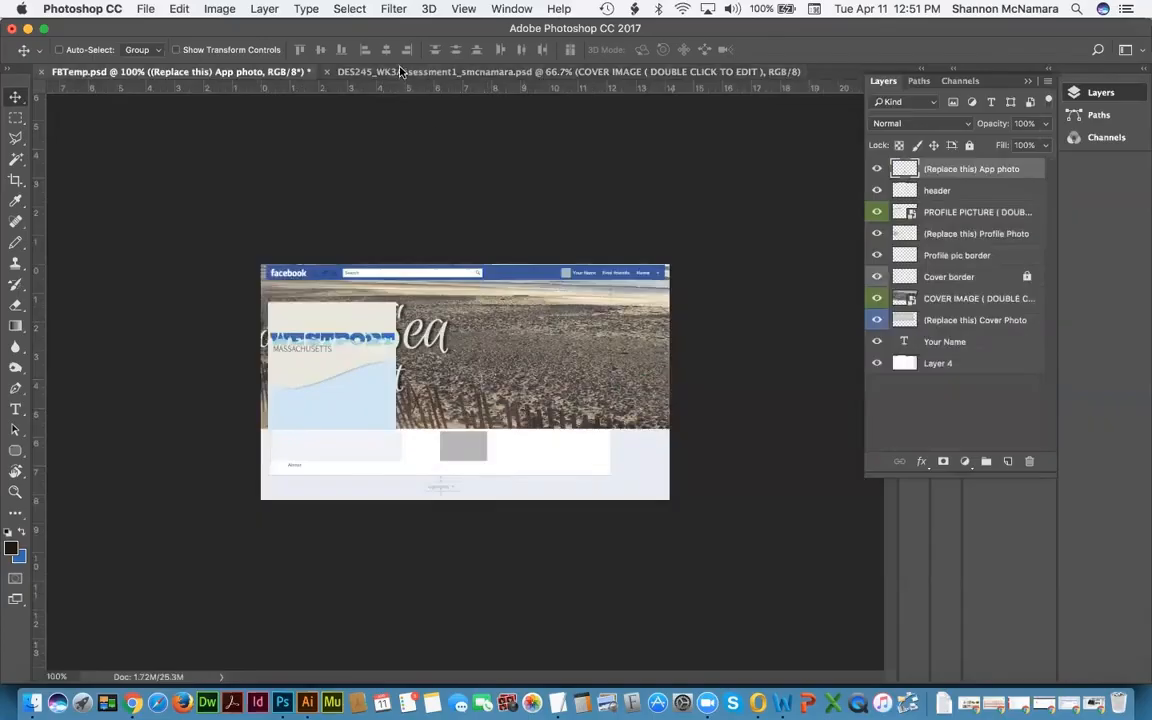
{"action": "left_click", "coordinate": [365, 72]}
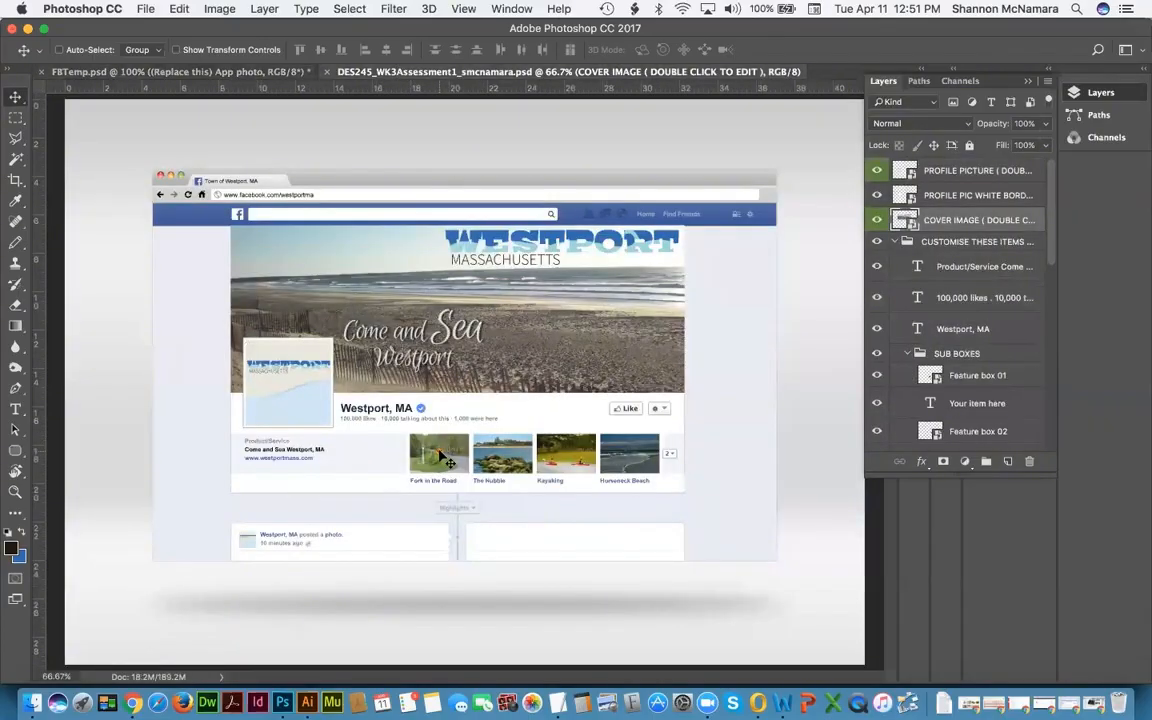
{"action": "left_click", "coordinate": [525, 9]}
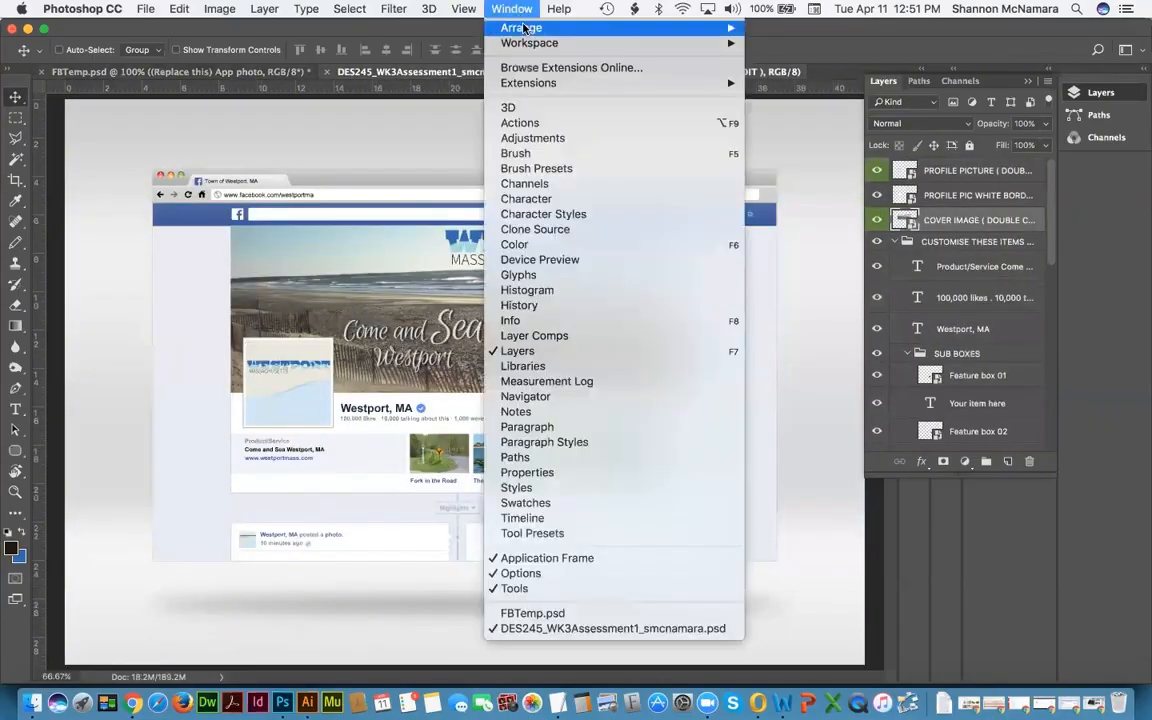
{"action": "mouse_move", "coordinate": [540, 28]}
{"action": "left_click", "coordinate": [850, 32]}
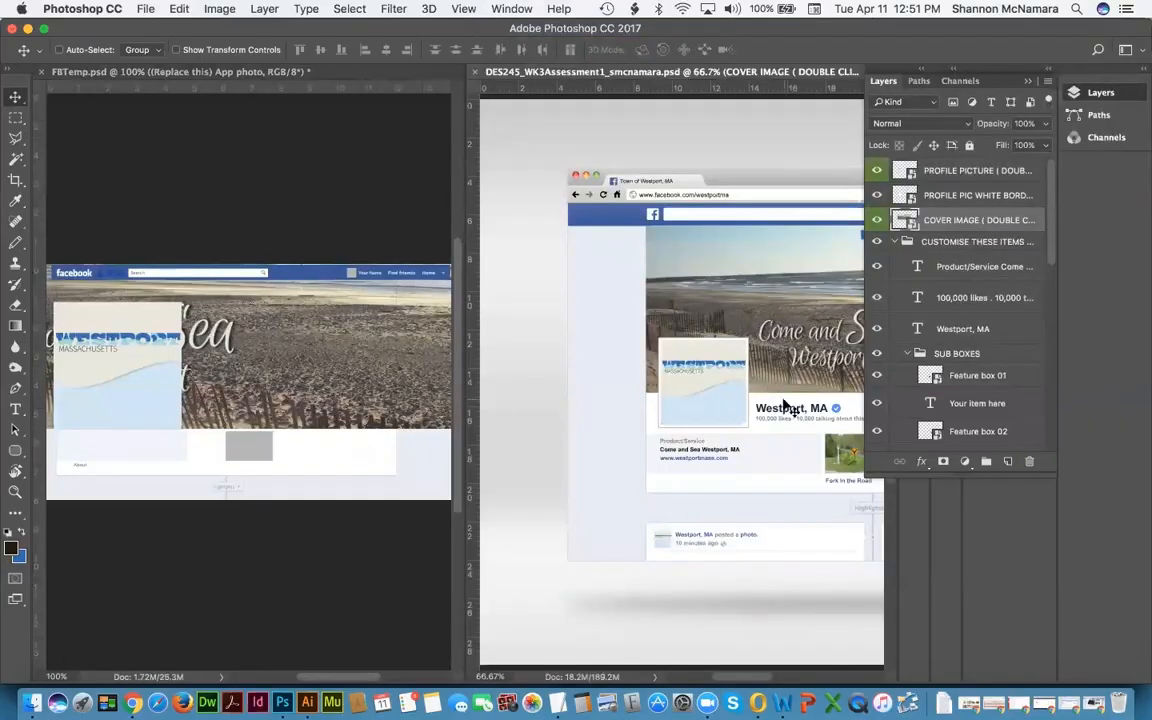
{"action": "scroll", "coordinate": [820, 453], "scroll_direction": "right", "scroll_amount": 6}
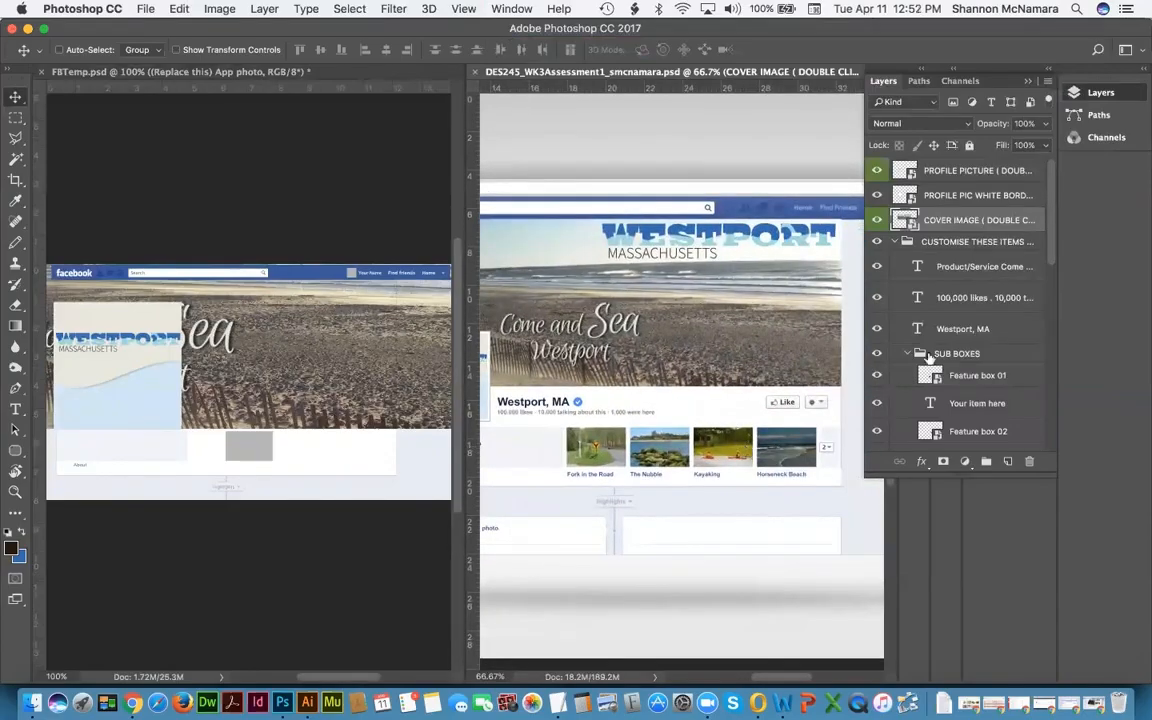
Step: Copy the collapsed SUB BOXES photo group into FBTemp and place it below the cover
{"action": "right_click", "coordinate": [598, 450]}
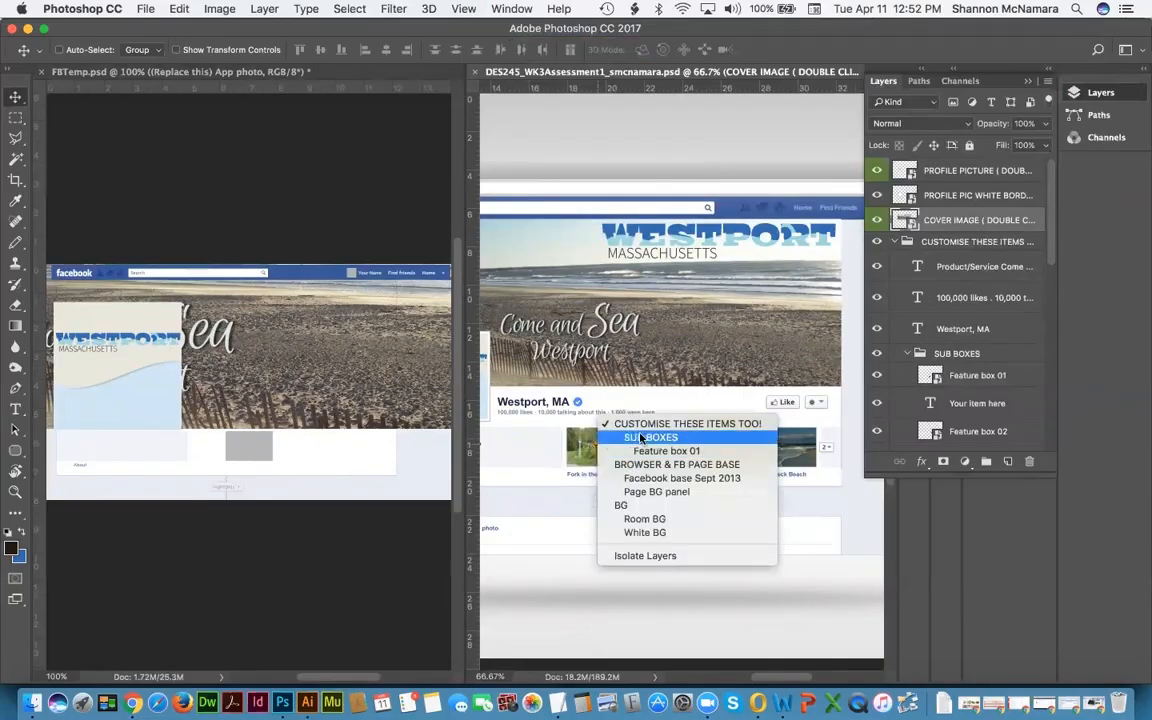
{"action": "left_click", "coordinate": [643, 438]}
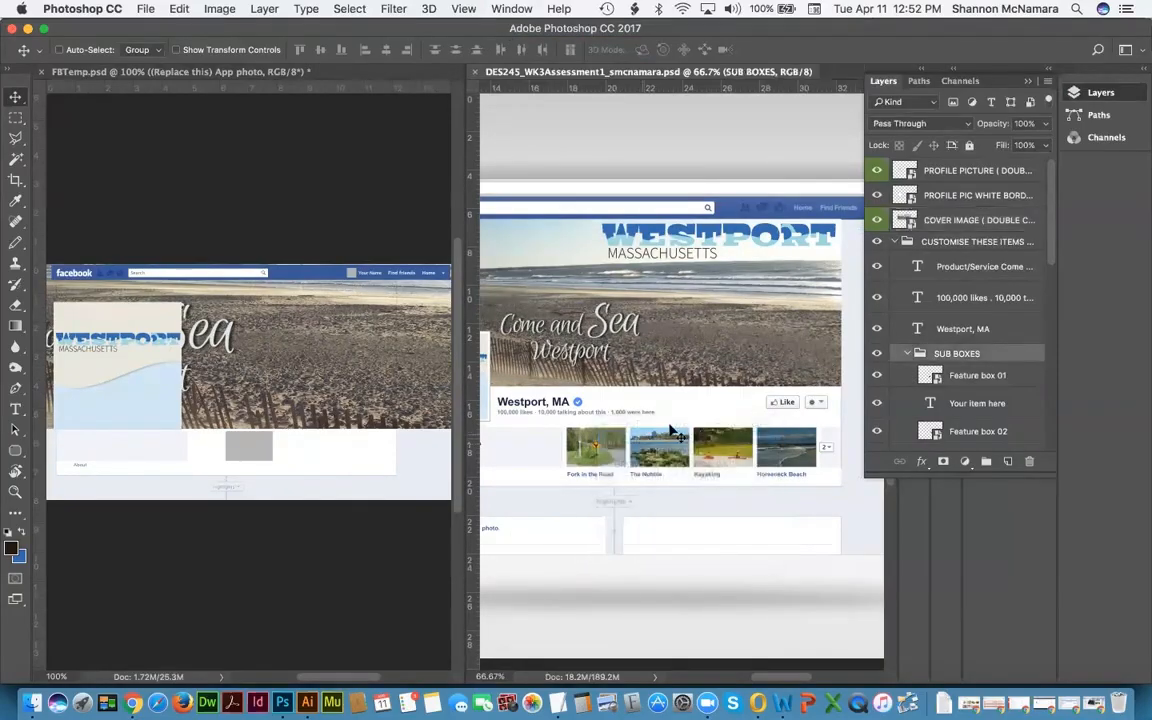
{"action": "left_click", "coordinate": [907, 355]}
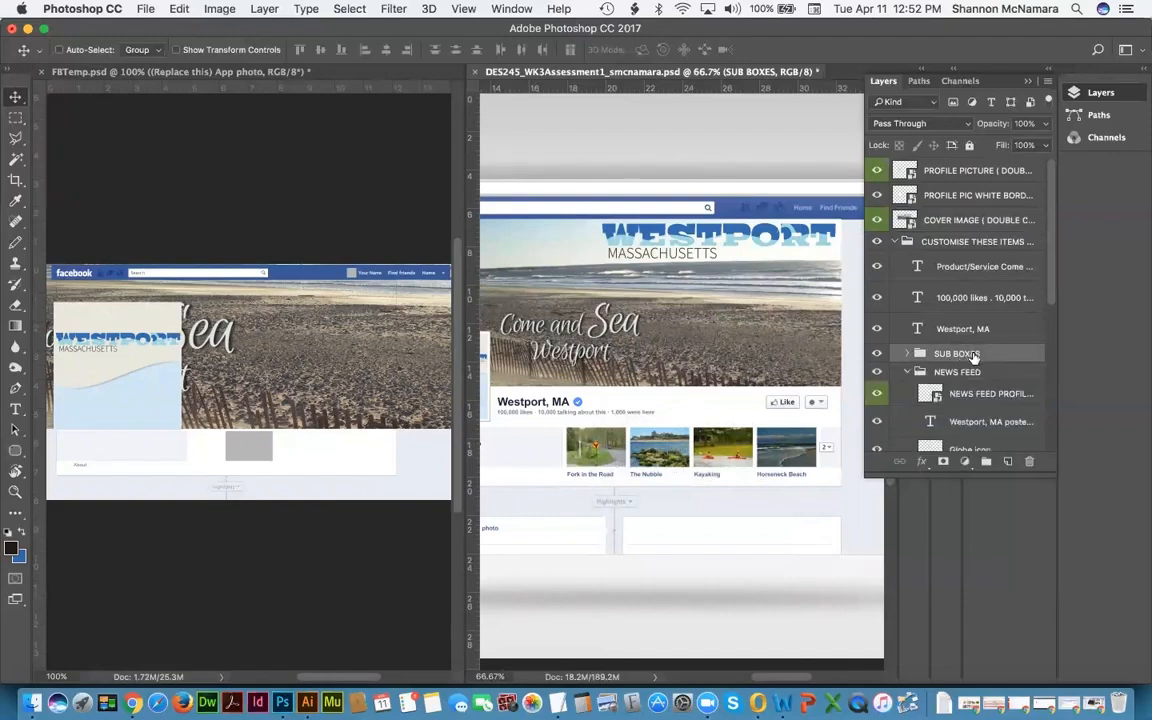
{"action": "left_click_drag", "start_coordinate": [973, 355], "coordinate": [338, 458]}
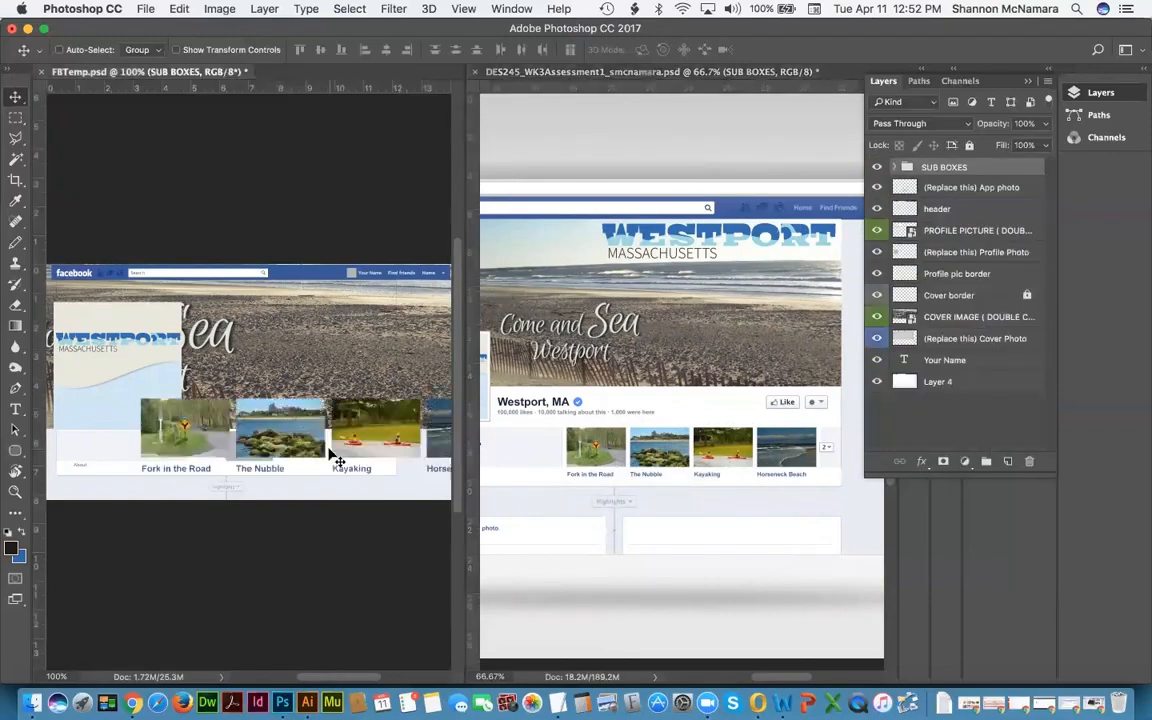
{"action": "left_click_drag", "start_coordinate": [434, 439], "coordinate": [268, 460]}
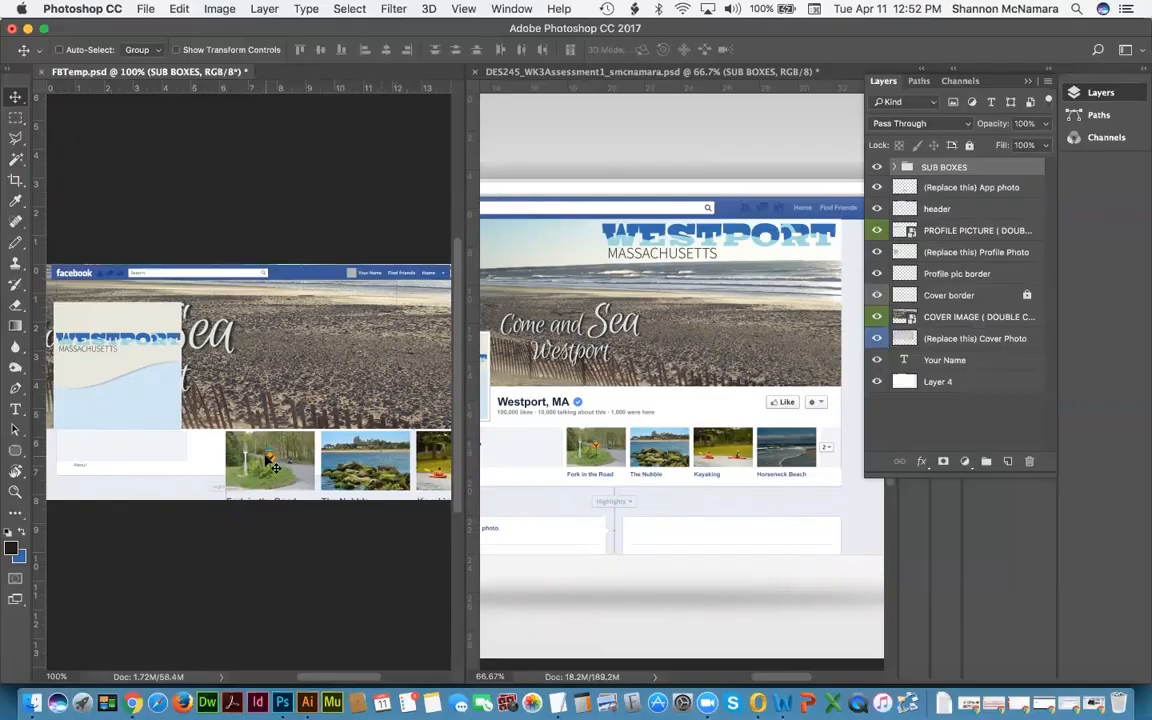
{"action": "left_click", "coordinate": [582, 136]}
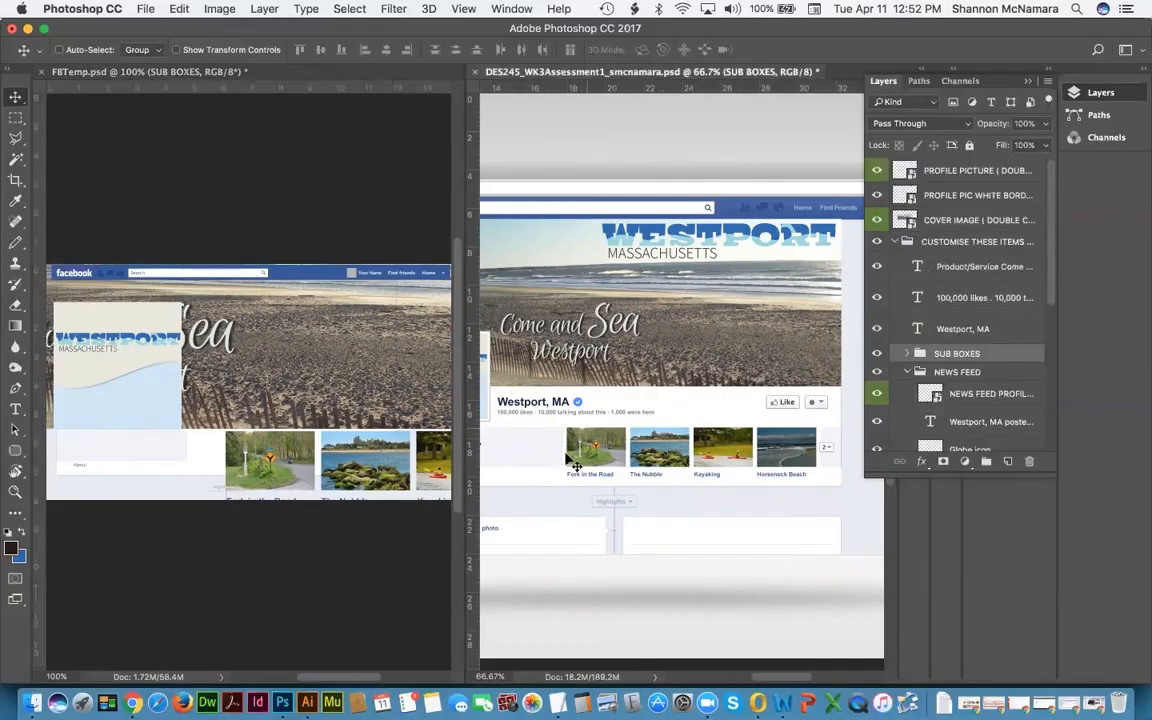
{"action": "left_click_drag", "start_coordinate": [523, 448], "coordinate": [665, 450]}
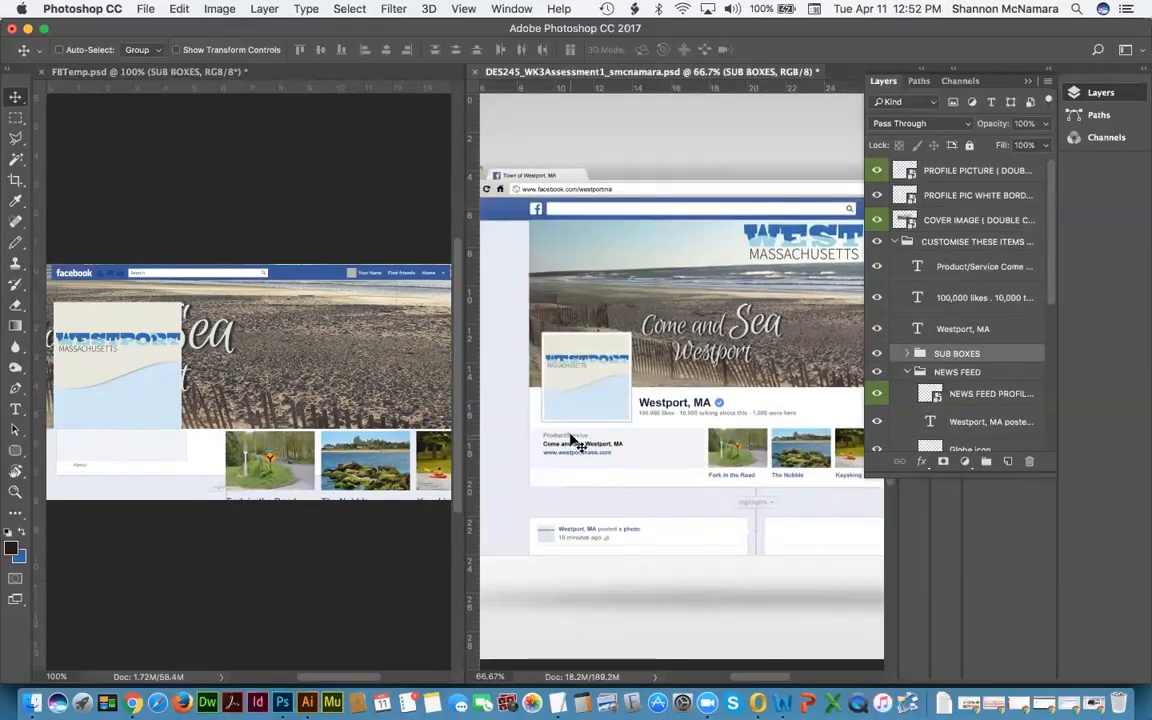
Step: Select the Product/Service text layer and drag it into FBTemp
{"action": "right_click", "coordinate": [571, 440]}
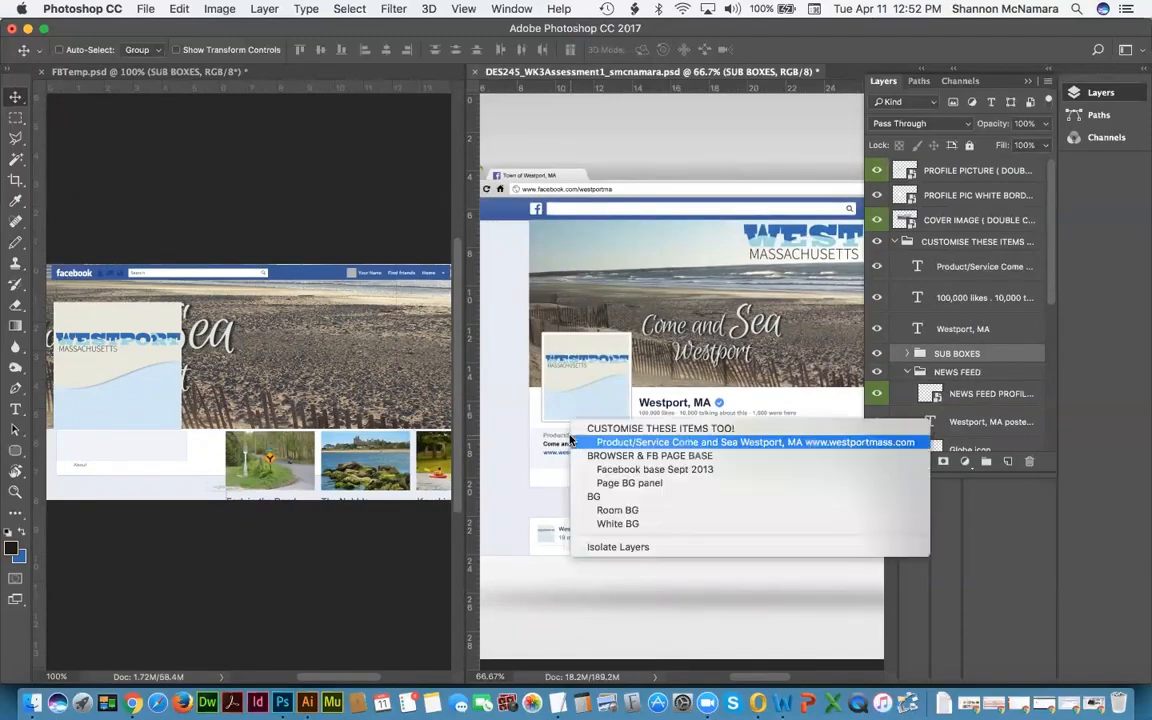
{"action": "left_click", "coordinate": [676, 443]}
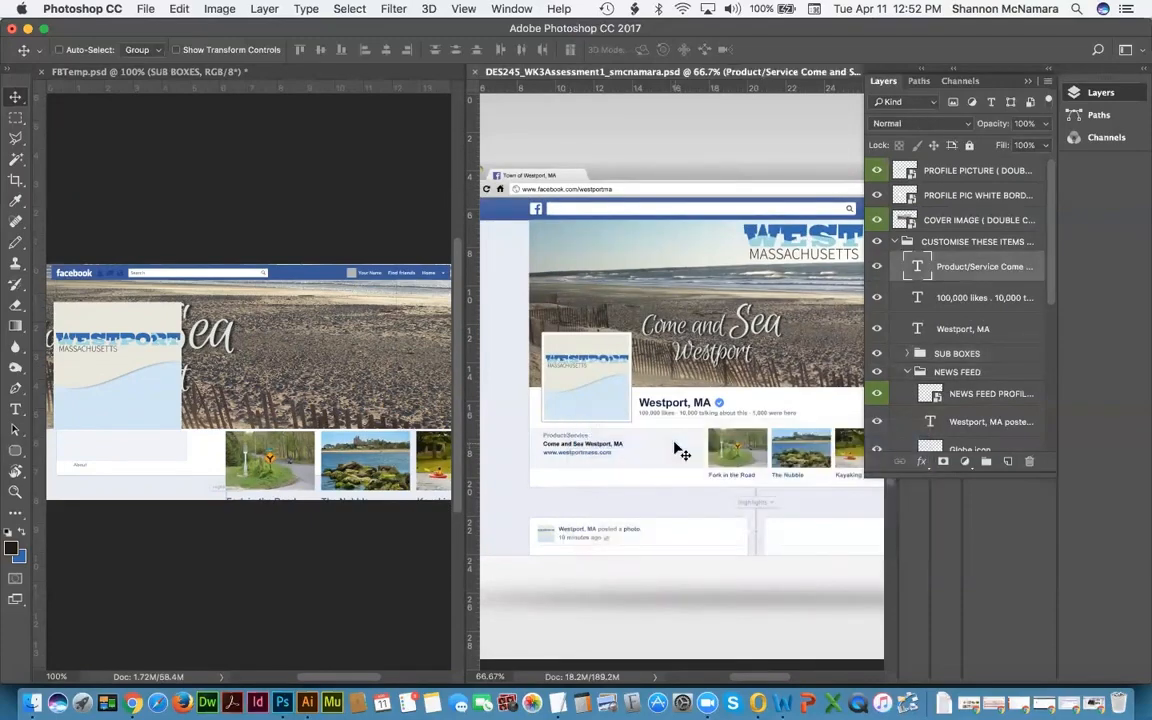
{"action": "left_click", "coordinate": [877, 268]}
{"action": "left_click", "coordinate": [877, 268]}
{"action": "left_click_drag", "start_coordinate": [917, 266], "coordinate": [175, 456]}
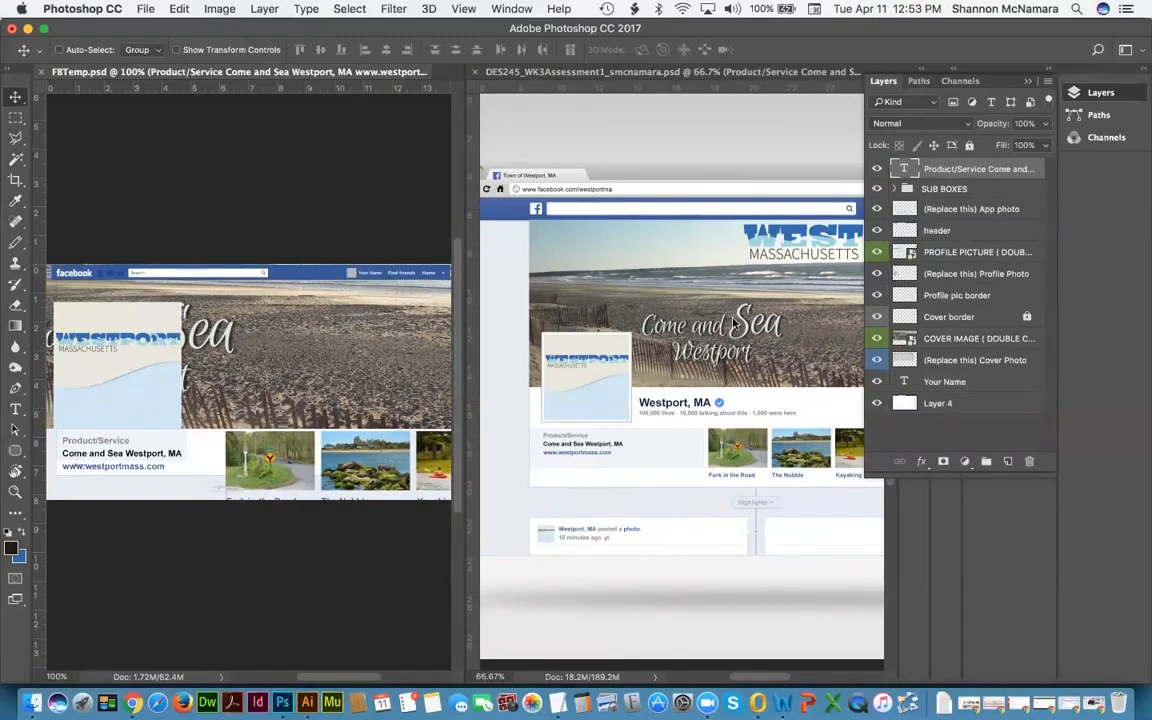
Step: Pan the mockup to compare layouts, then make FBTemp the active document
{"action": "left_click_drag", "start_coordinate": [734, 325], "coordinate": [629, 328]}
{"action": "left_click_drag", "start_coordinate": [768, 316], "coordinate": [718, 305]}
{"action": "left_click_drag", "start_coordinate": [527, 302], "coordinate": [724, 300]}
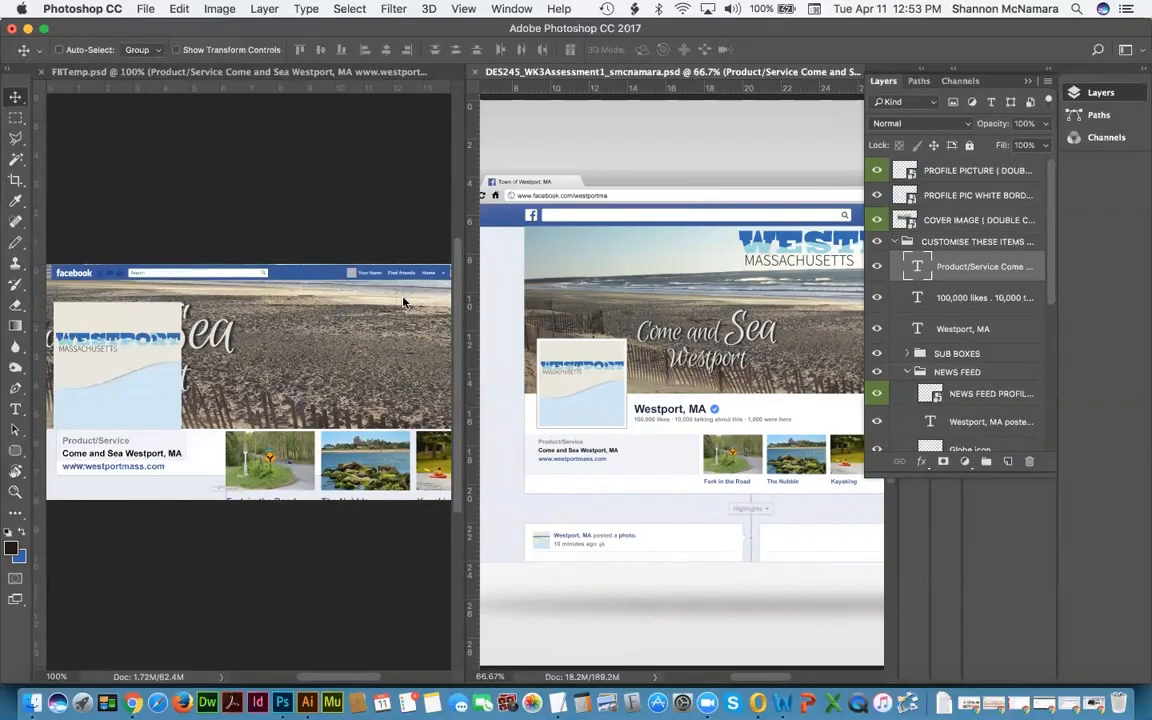
{"action": "left_click", "coordinate": [376, 121]}
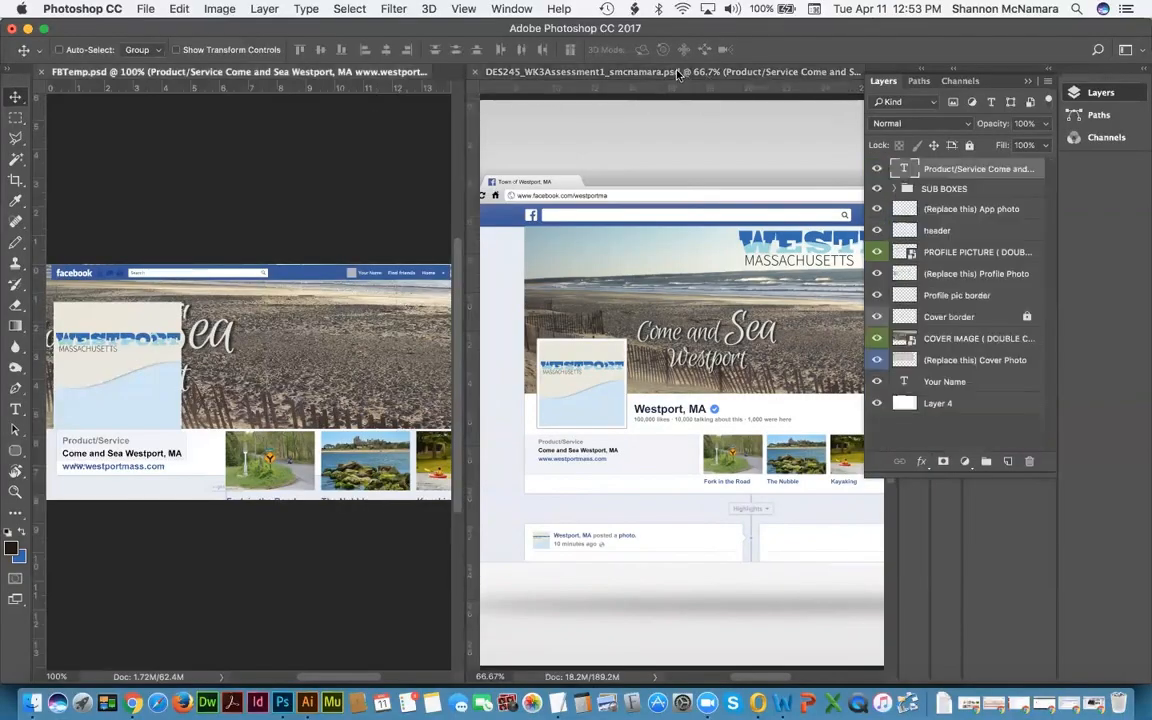
Step: Consolidate both documents into tabs and select the COVER IMAGE layer in FBTemp
{"action": "left_click", "coordinate": [512, 9]}
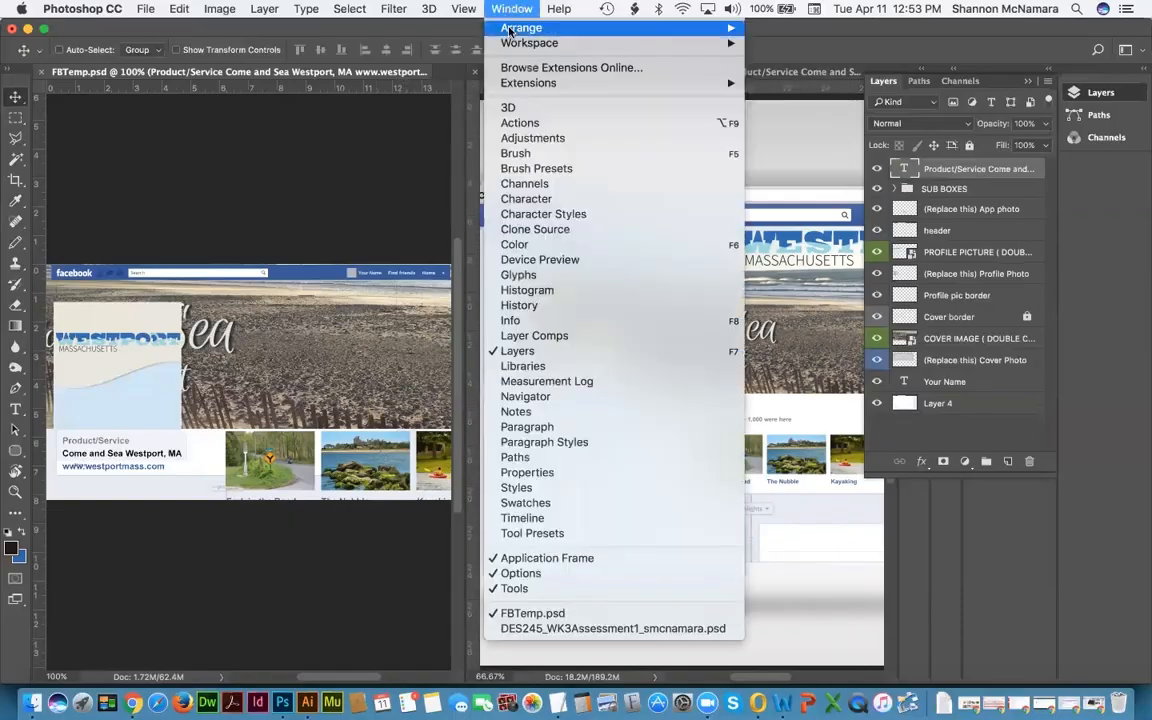
{"action": "mouse_move", "coordinate": [530, 28]}
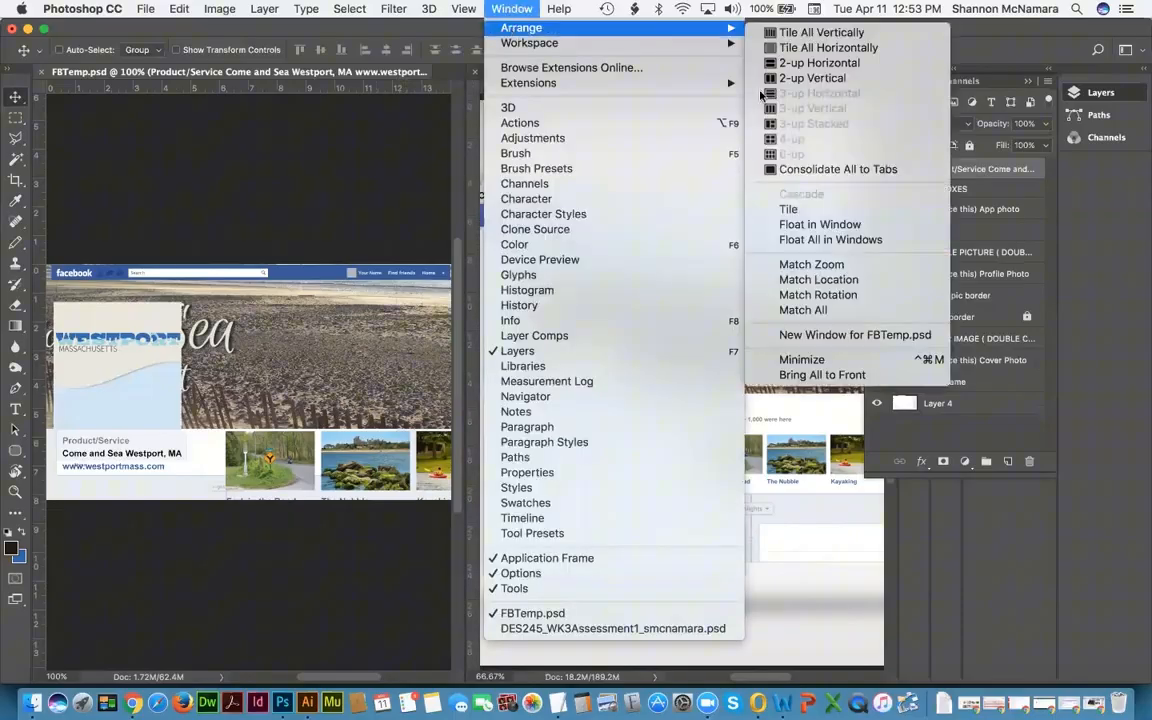
{"action": "left_click", "coordinate": [833, 172]}
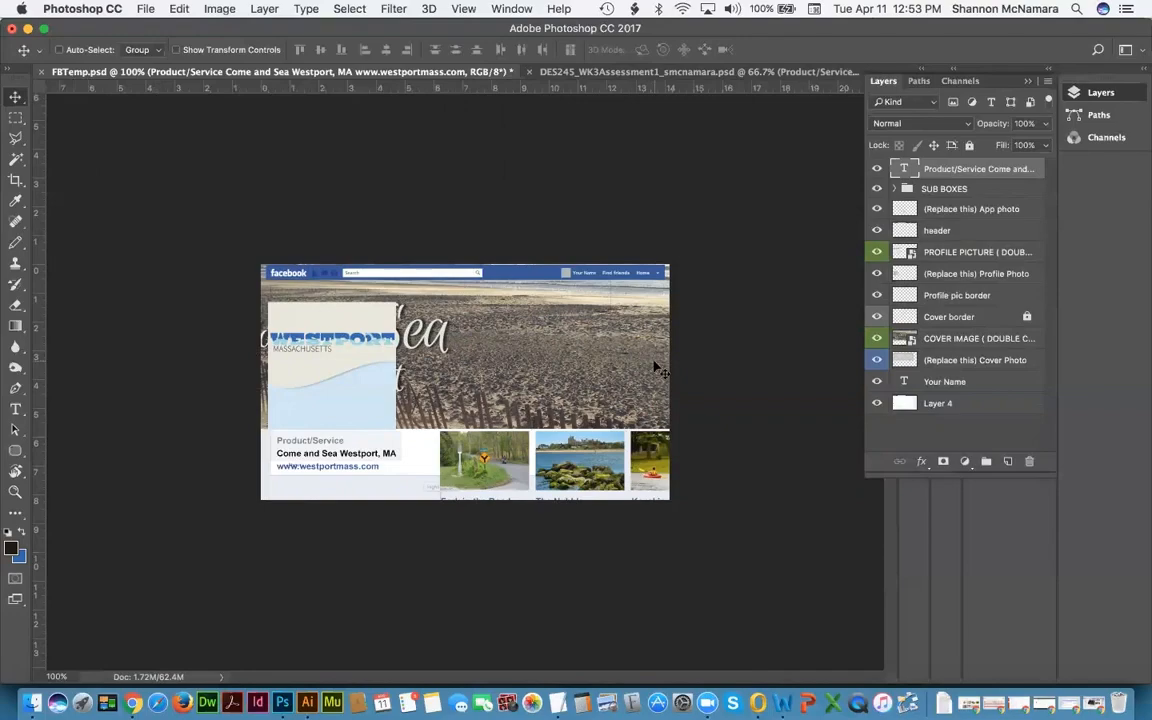
{"action": "left_click", "coordinate": [957, 339]}
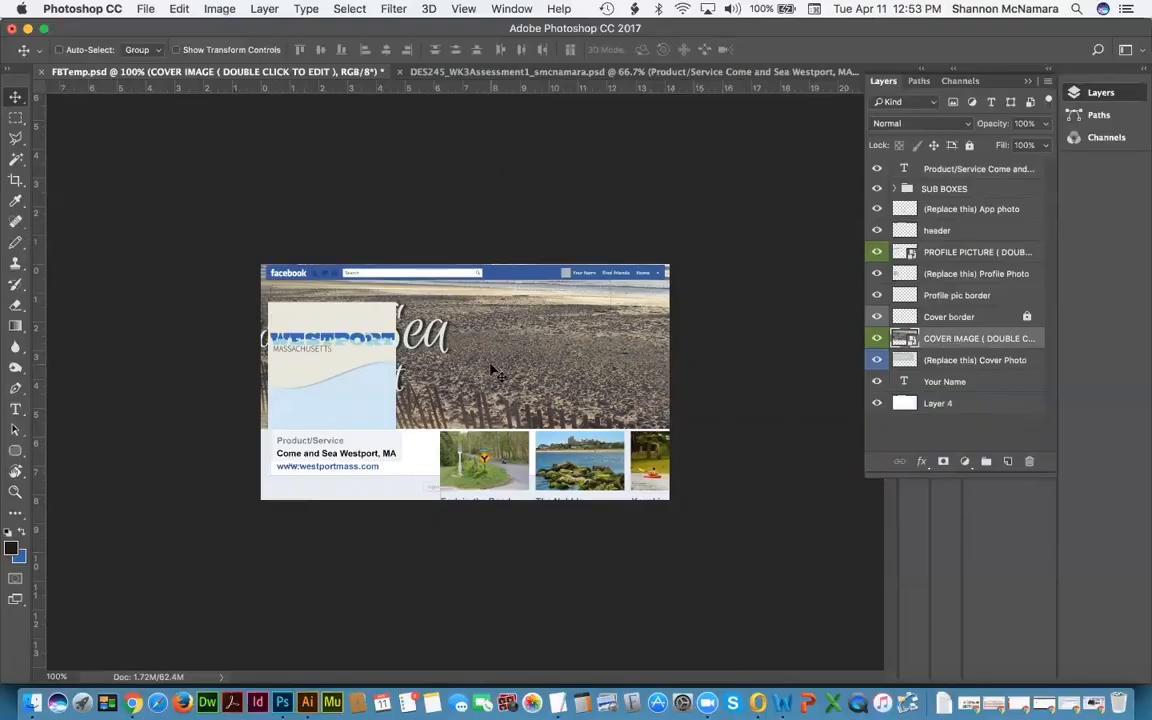
Step: Put the COVER IMAGE layer into Free Transform with width and height linked
{"action": "left_click", "coordinate": [176, 9]}
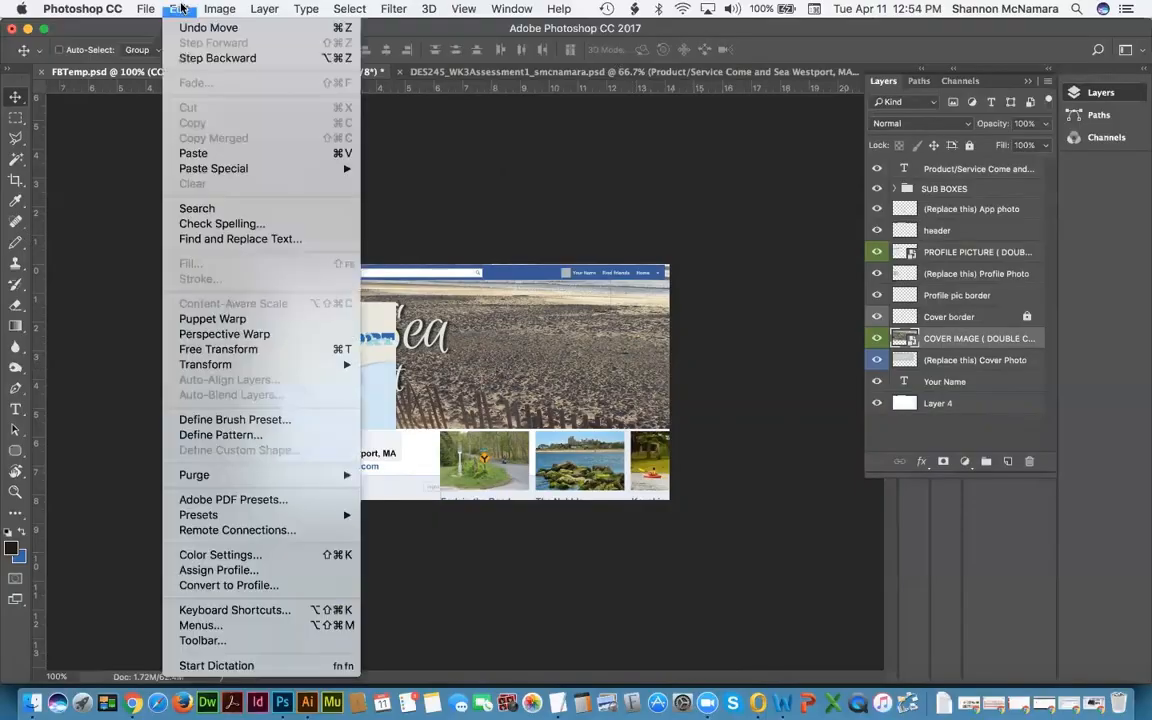
{"action": "left_click", "coordinate": [212, 350]}
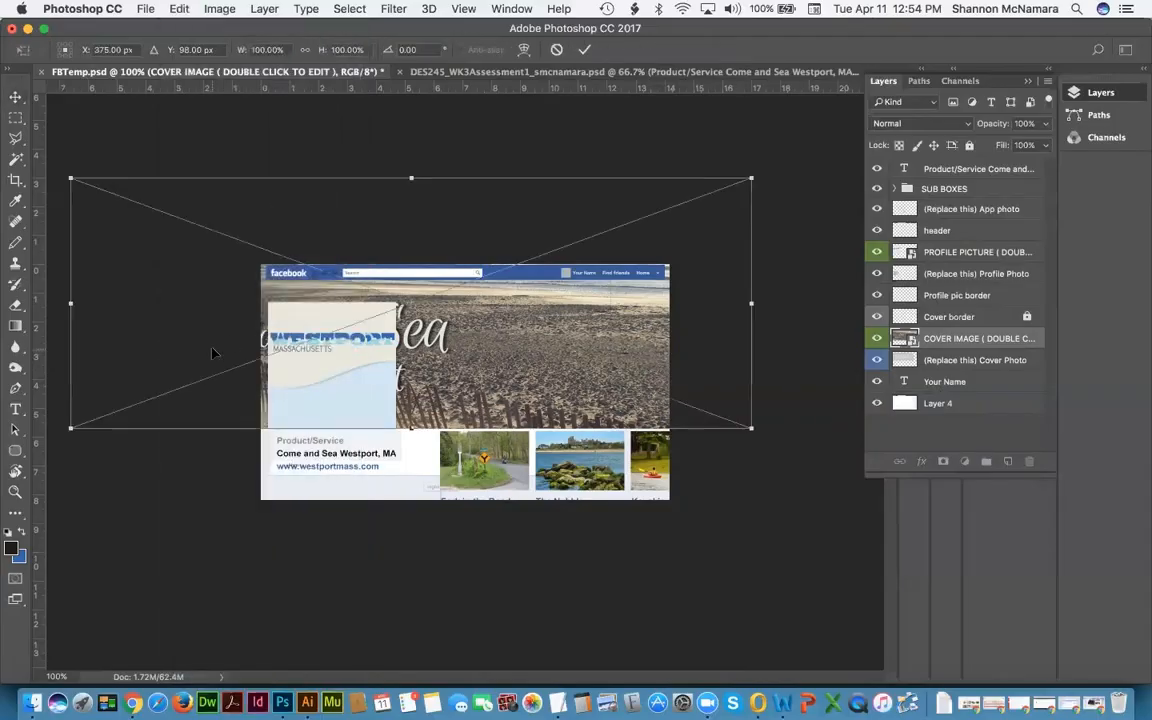
{"action": "left_click", "coordinate": [305, 51]}
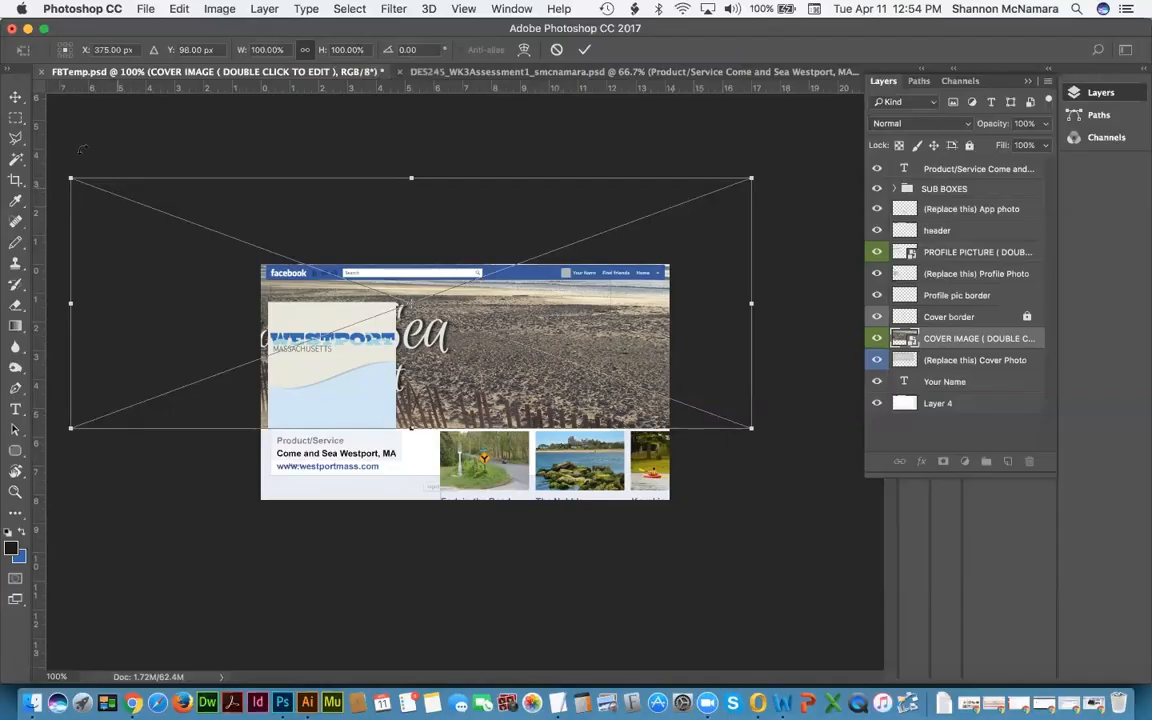
Step: Shrink the Westport cover image and move it up to the cover area's top
{"action": "left_click_drag", "start_coordinate": [70, 178], "coordinate": [274, 253]}
{"action": "key", "text": "super+equal"}
{"action": "key", "text": "super+equal"}
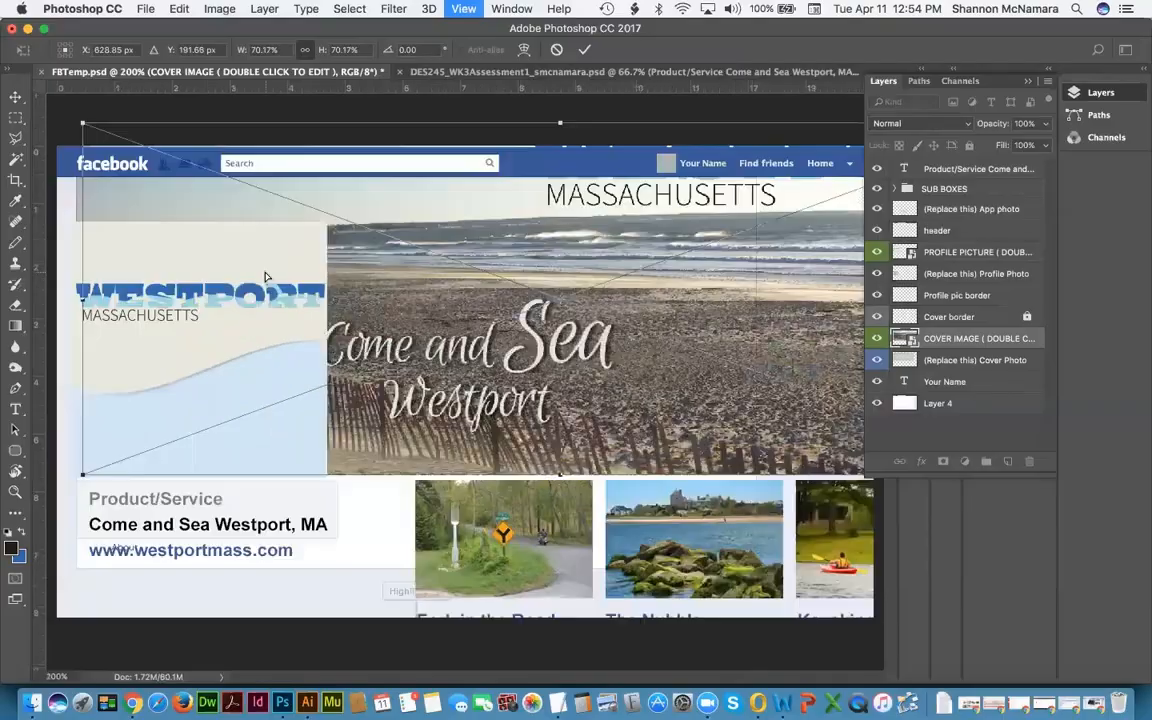
{"action": "left_click_drag", "start_coordinate": [144, 209], "coordinate": [440, 347]}
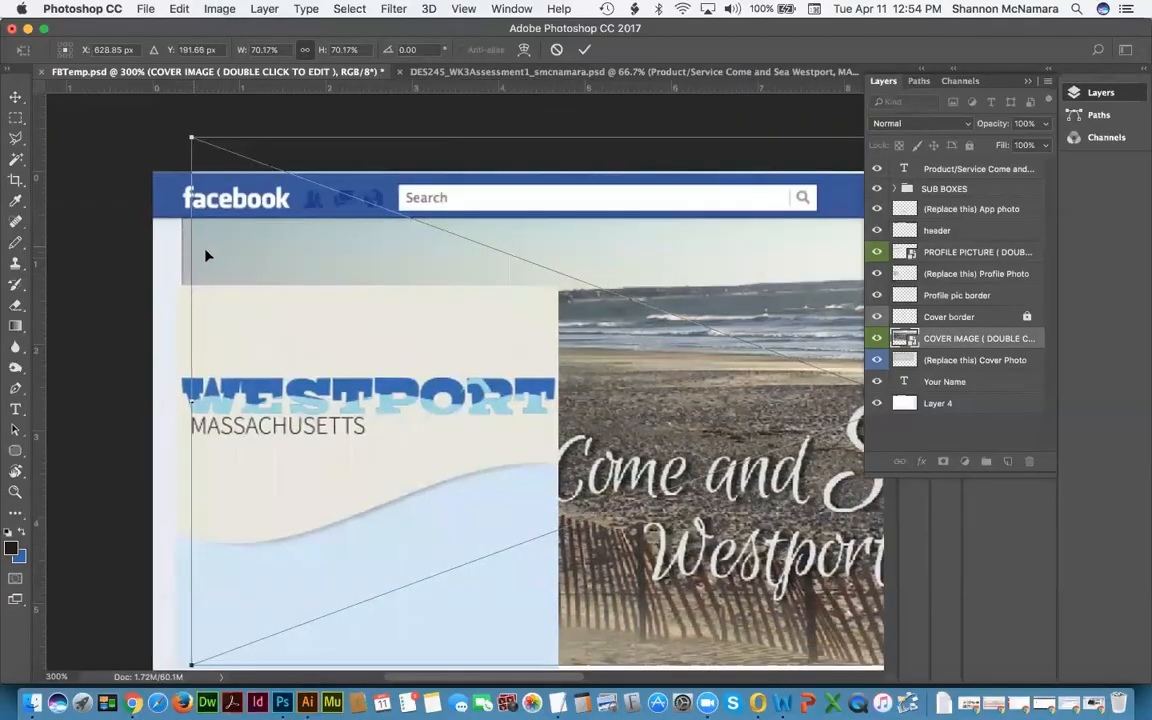
{"action": "left_click_drag", "start_coordinate": [199, 253], "coordinate": [200, 256]}
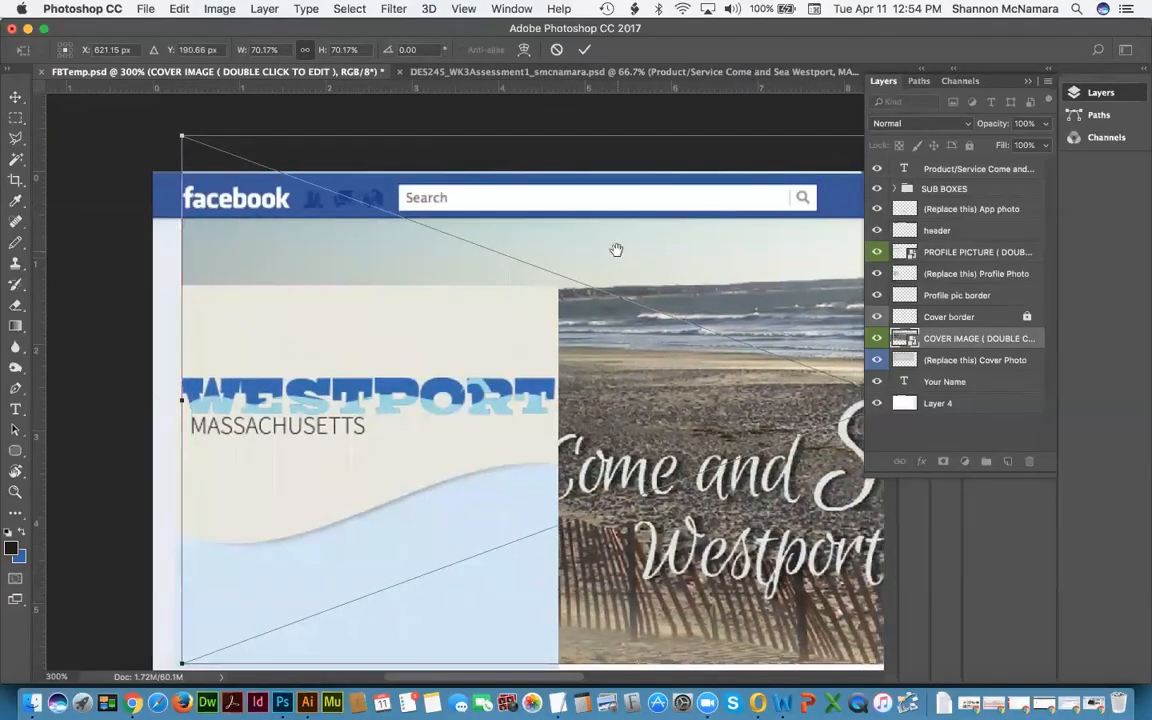
{"action": "left_click_drag", "start_coordinate": [860, 386], "coordinate": [532, 304]}
{"action": "left_click_drag", "start_coordinate": [478, 516], "coordinate": [486, 459]}
Step: Shrink the cover image to about 50% so it fits the cover width, and commit
{"action": "left_click_drag", "start_coordinate": [352, 450], "coordinate": [581, 545]}
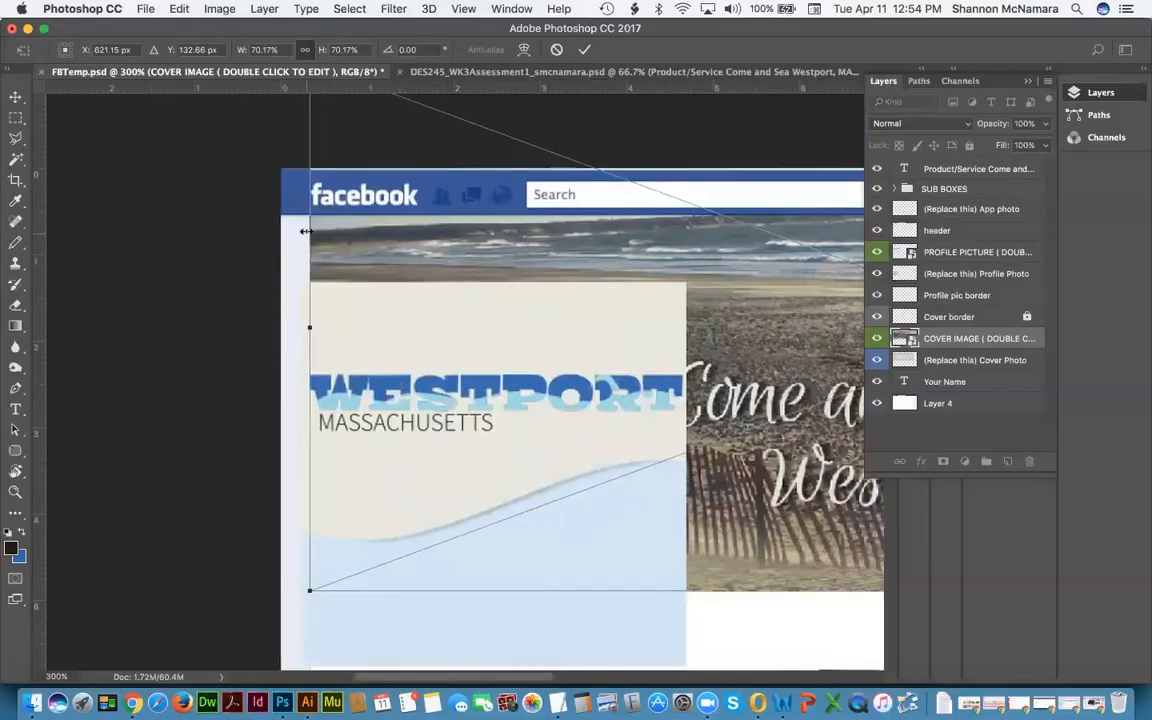
{"action": "left_click_drag", "start_coordinate": [677, 492], "coordinate": [380, 386]}
{"action": "left_click_drag", "start_coordinate": [850, 300], "coordinate": [406, 394]}
{"action": "left_click_drag", "start_coordinate": [643, 320], "coordinate": [426, 391]}
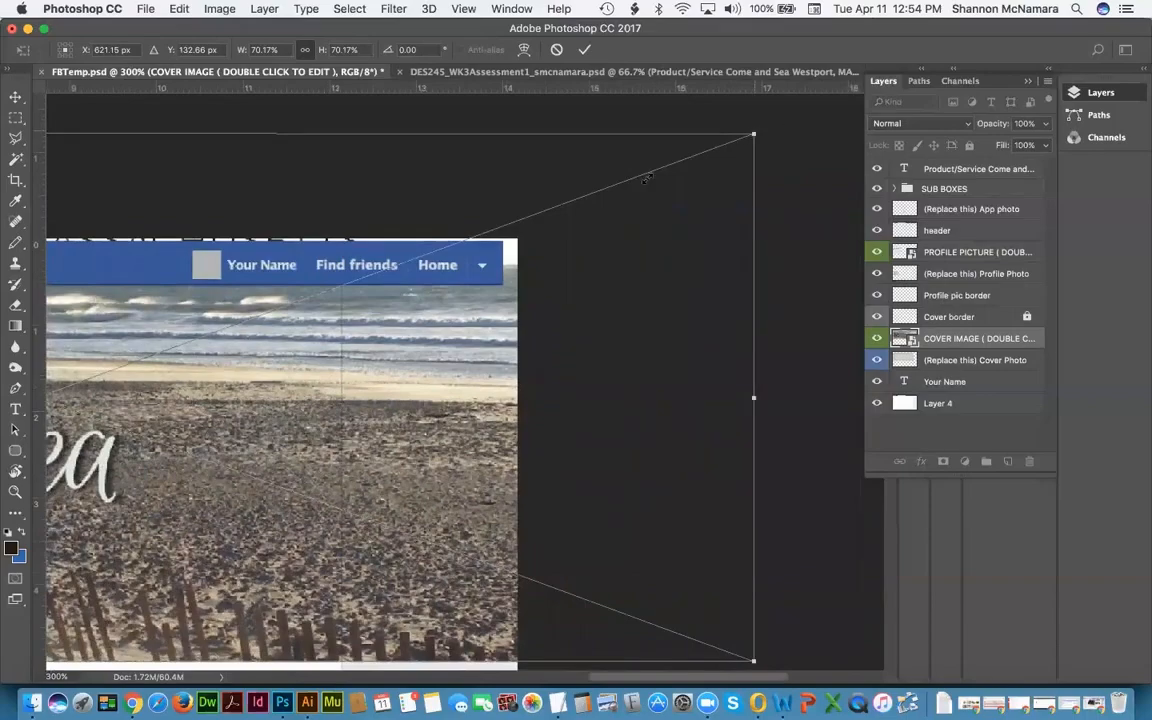
{"action": "left_click_drag", "start_coordinate": [753, 133], "coordinate": [621, 356]}
{"action": "key", "text": "super+plus"}
{"action": "key", "text": "super+plus"}
{"action": "left_click_drag", "start_coordinate": [555, 271], "coordinate": [550, 272]}
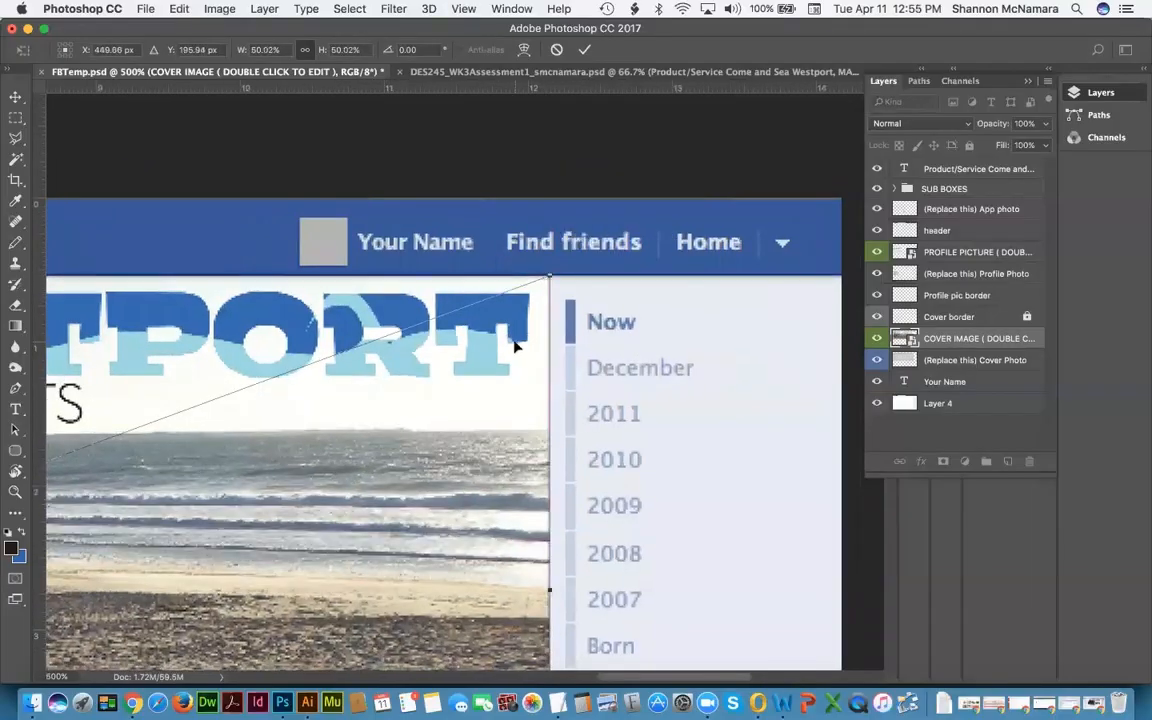
{"action": "key", "text": "Return"}
Step: Hide the (Replace this) Cover Photo placeholder layer, then start transforming PROFILE PICTURE
{"action": "key", "text": "super+0"}
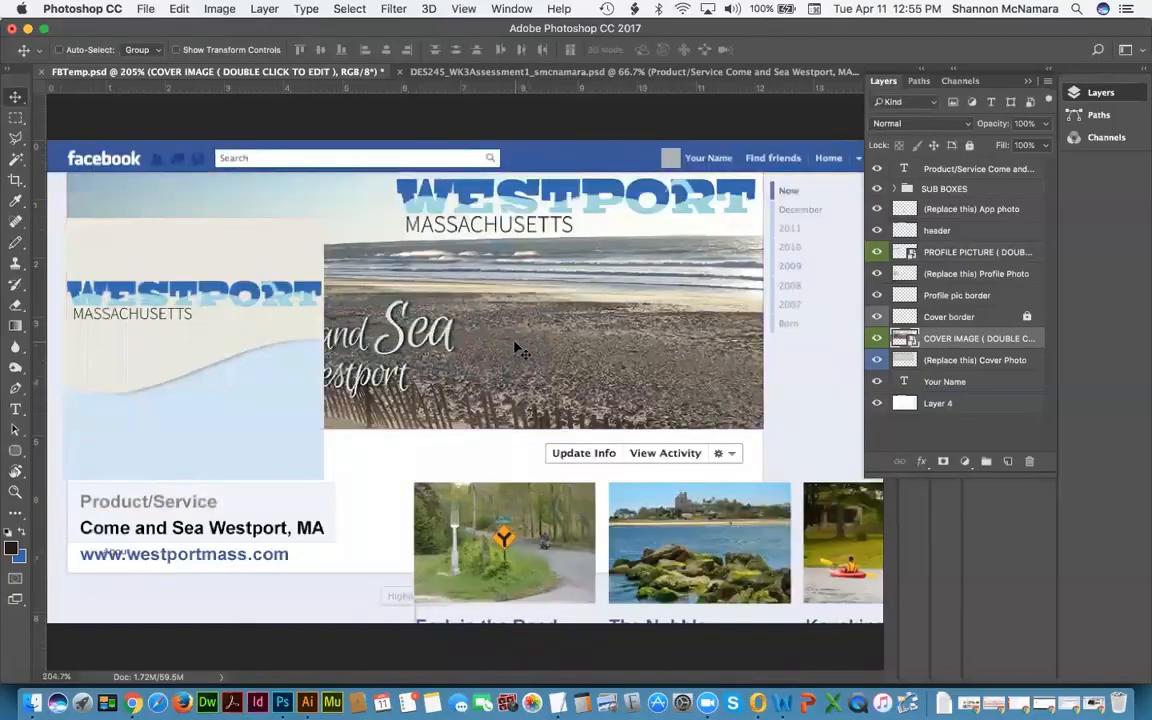
{"action": "left_click", "coordinate": [970, 360]}
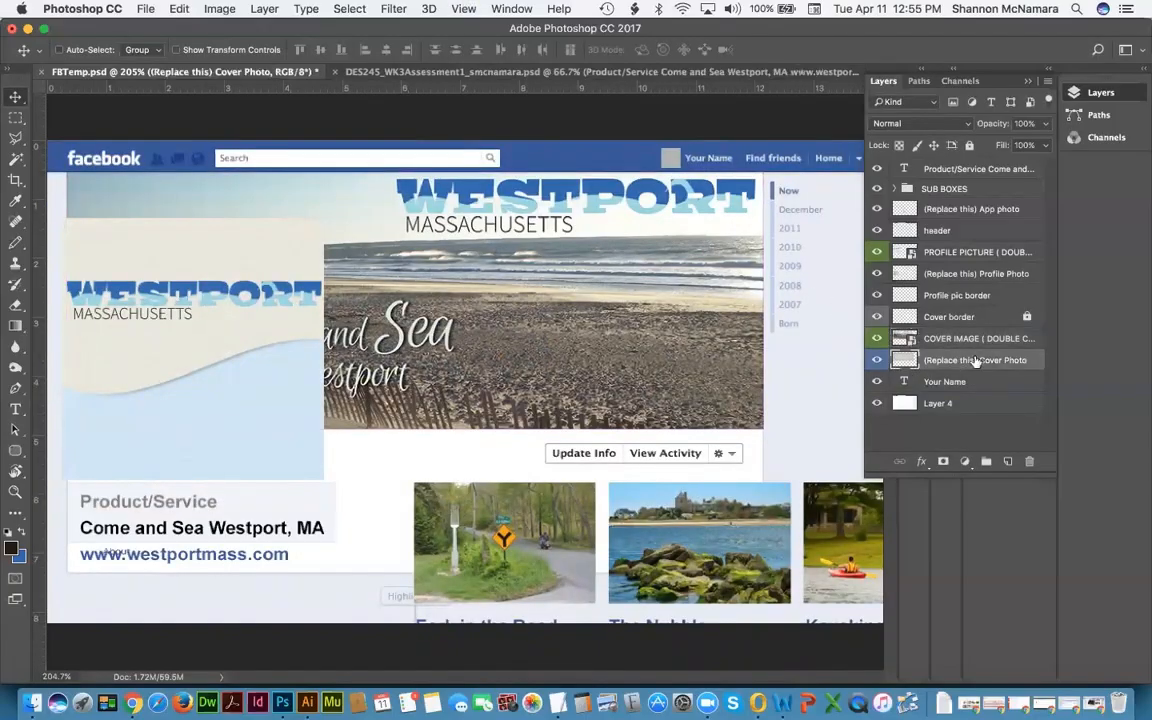
{"action": "left_click", "coordinate": [877, 362]}
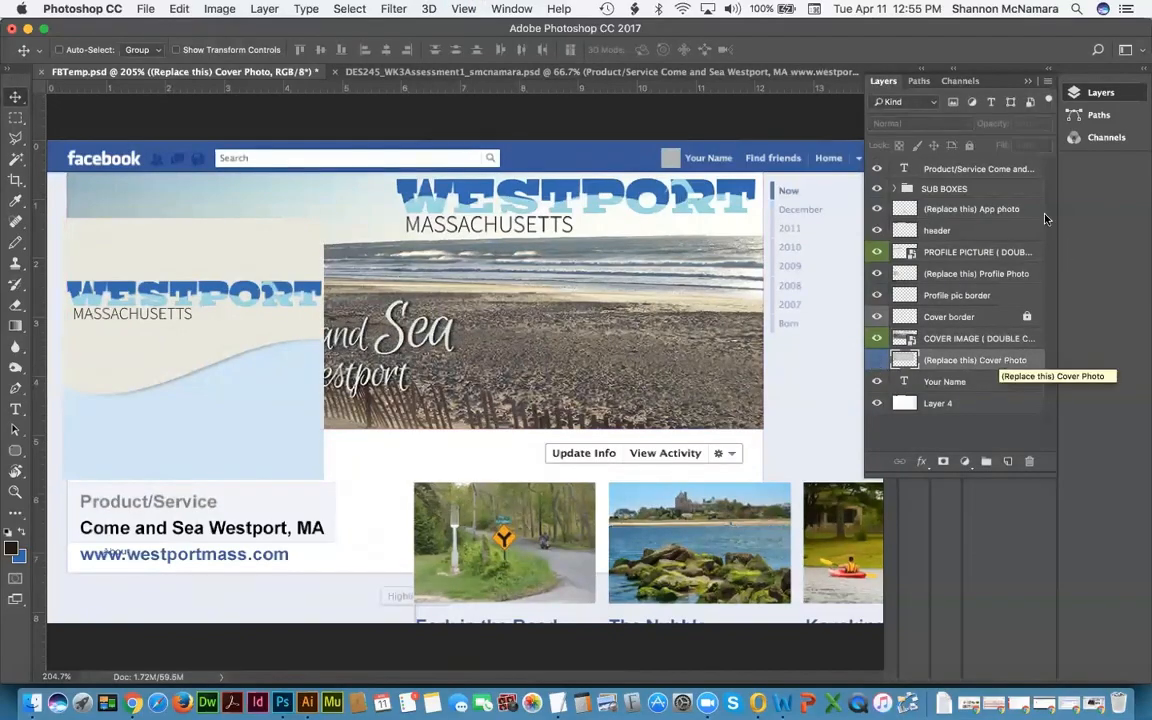
{"action": "left_click", "coordinate": [958, 254]}
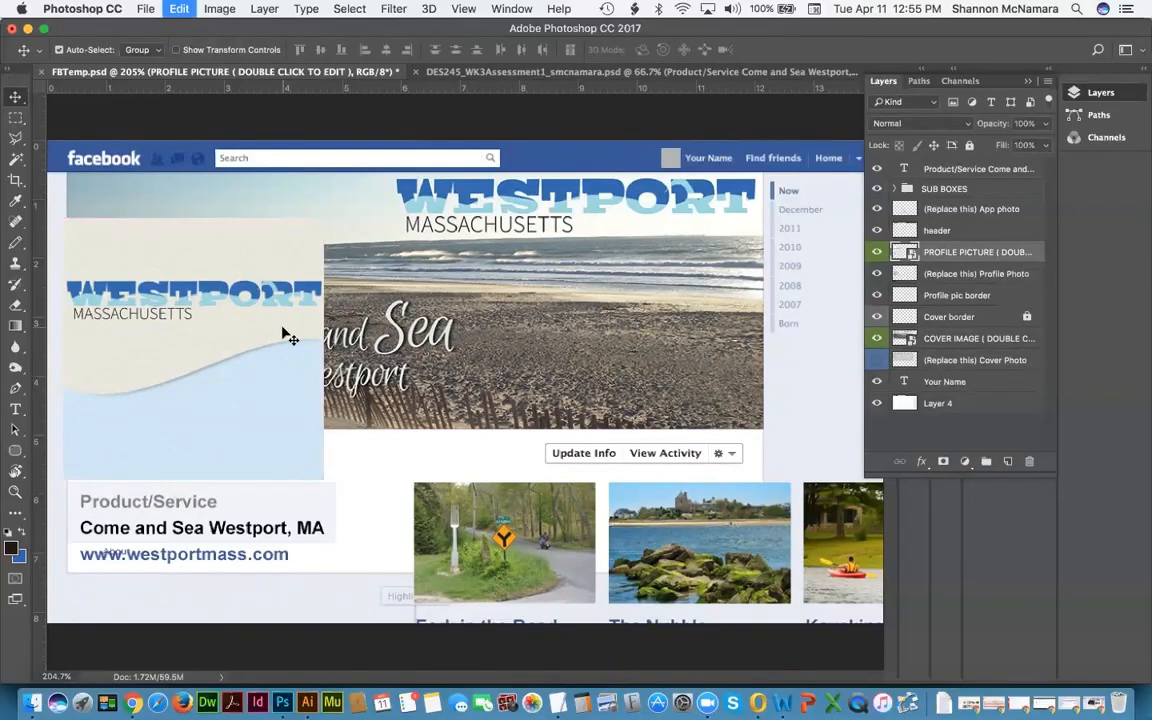
{"action": "key", "text": "super+t"}
Step: Scale the profile picture proportionally and move it into the profile frame
{"action": "left_click", "coordinate": [305, 50]}
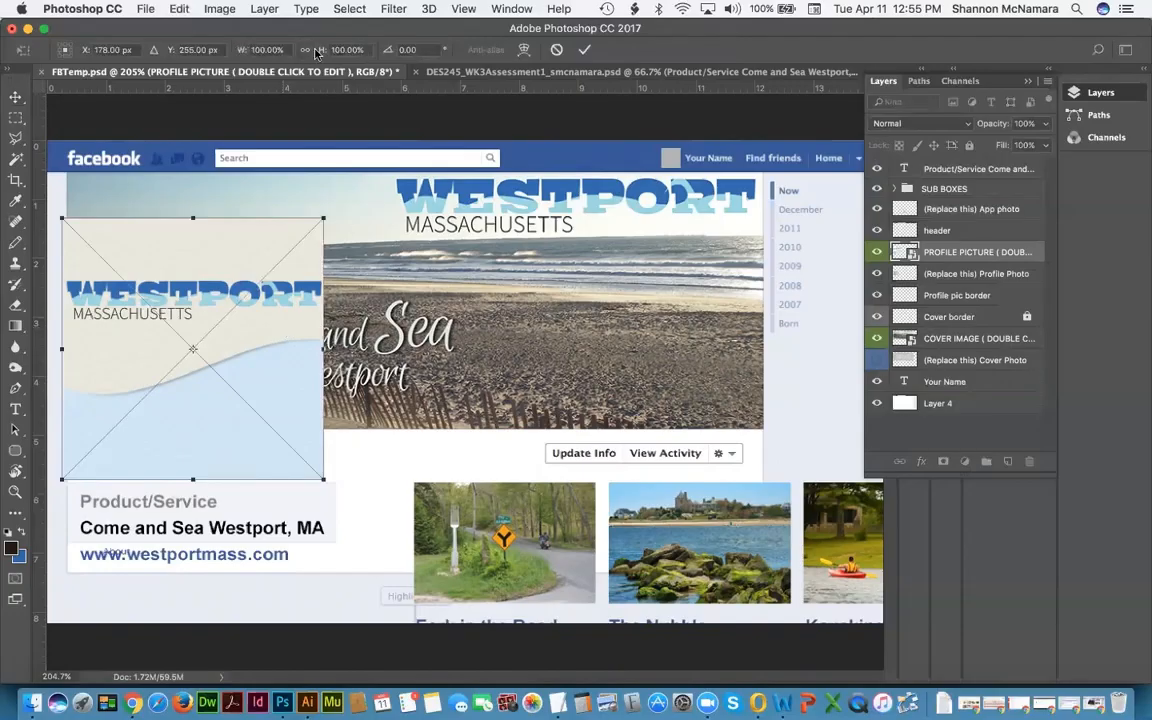
{"action": "left_click_drag", "start_coordinate": [53, 205], "coordinate": [80, 251]}
{"action": "left_click_drag", "start_coordinate": [123, 468], "coordinate": [114, 463]}
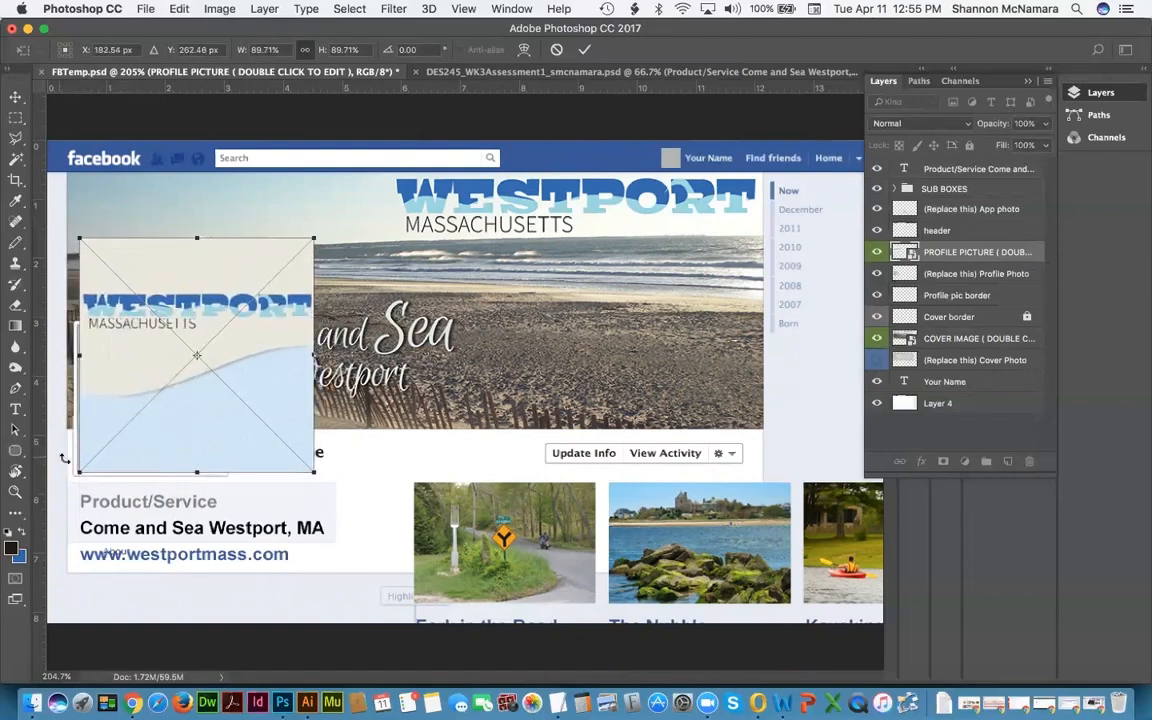
{"action": "key", "text": "super+plus"}
{"action": "key", "text": "super+plus"}
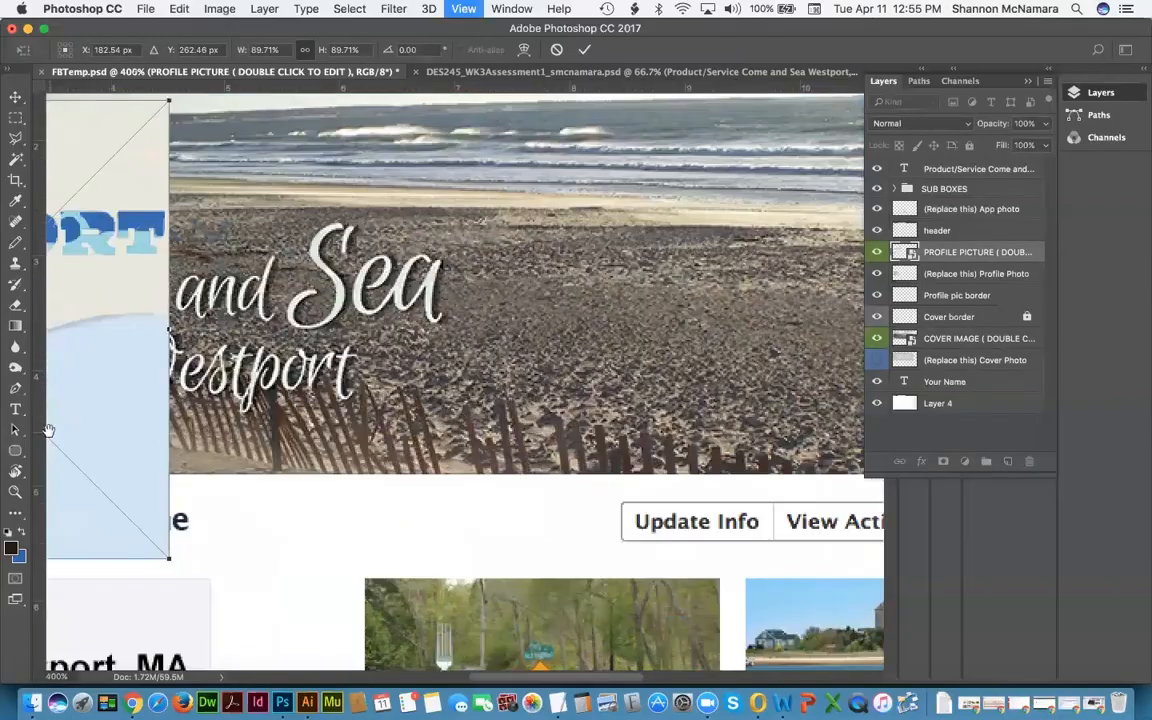
{"action": "left_click_drag", "start_coordinate": [177, 488], "coordinate": [630, 435]}
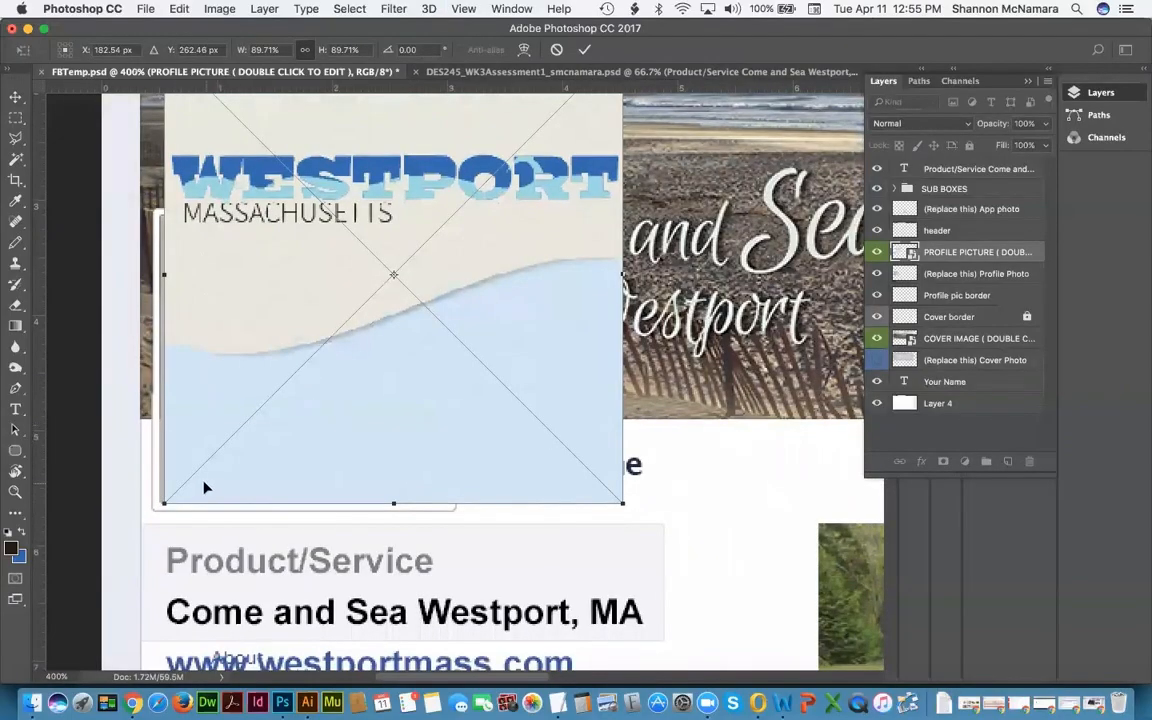
{"action": "left_click_drag", "start_coordinate": [204, 488], "coordinate": [200, 488]}
Step: Fine-tune the profile picture to 56.41% to fill its frame, then hide (Replace this) Profile Photo
{"action": "left_click_drag", "start_coordinate": [402, 430], "coordinate": [505, 500]}
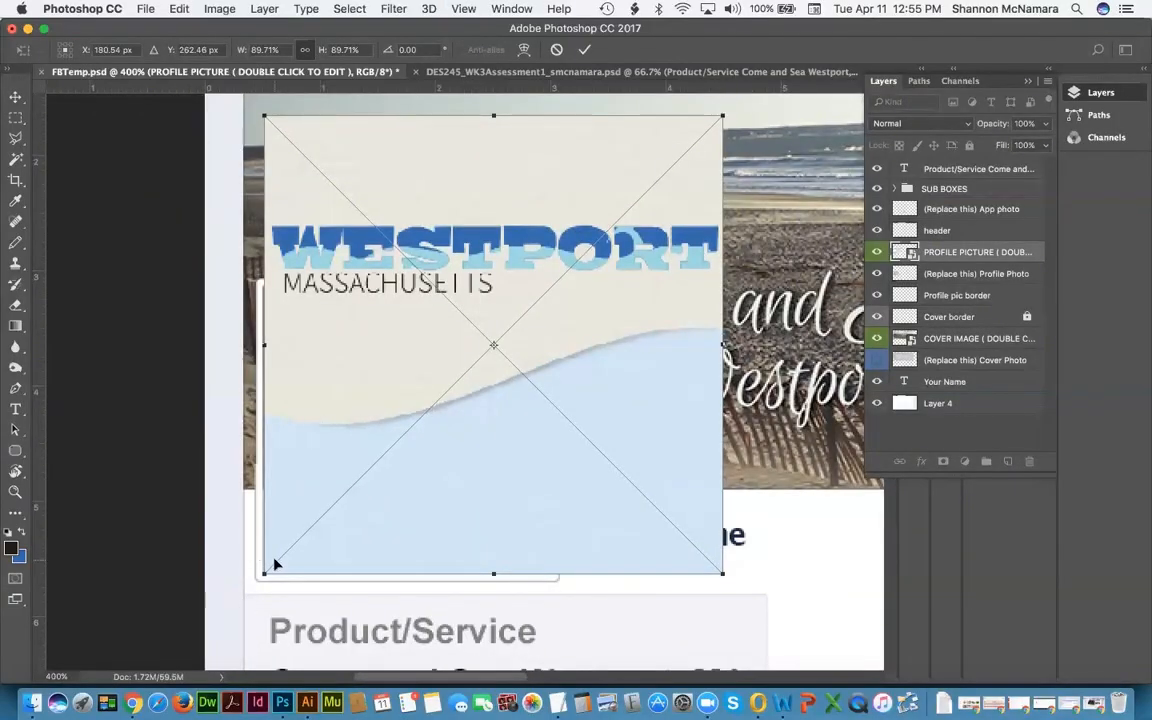
{"action": "key", "text": "Left"}
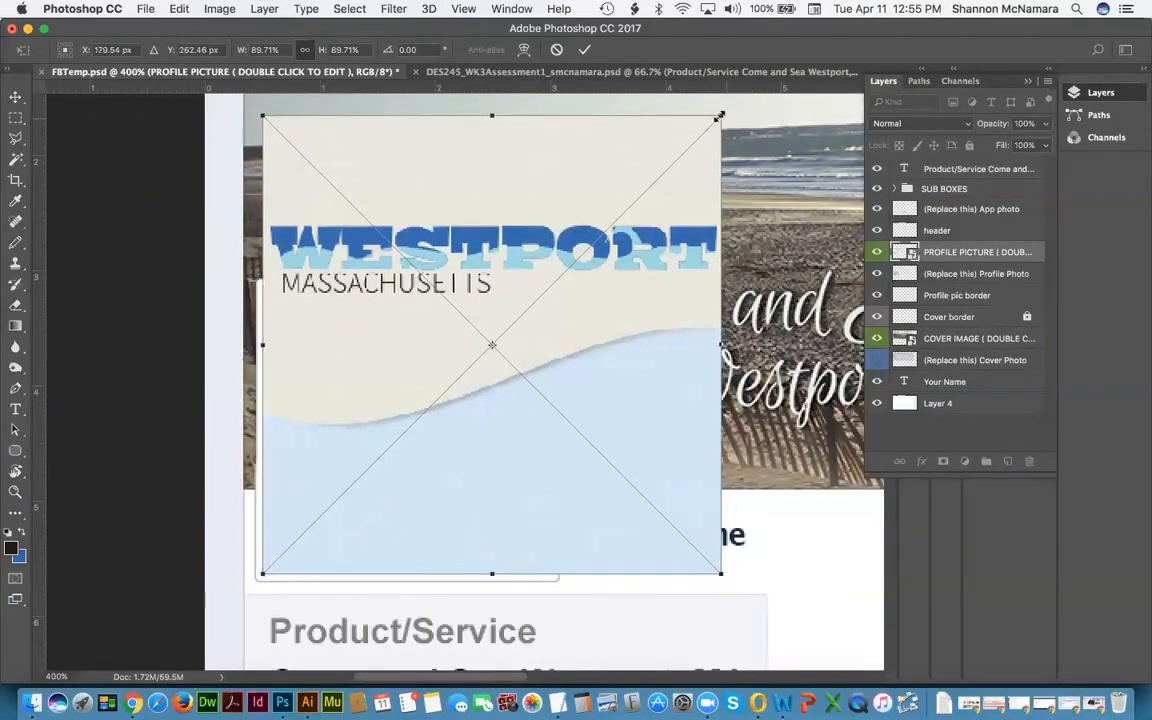
{"action": "left_click_drag", "start_coordinate": [719, 116], "coordinate": [550, 287]}
{"action": "key", "text": "Return"}
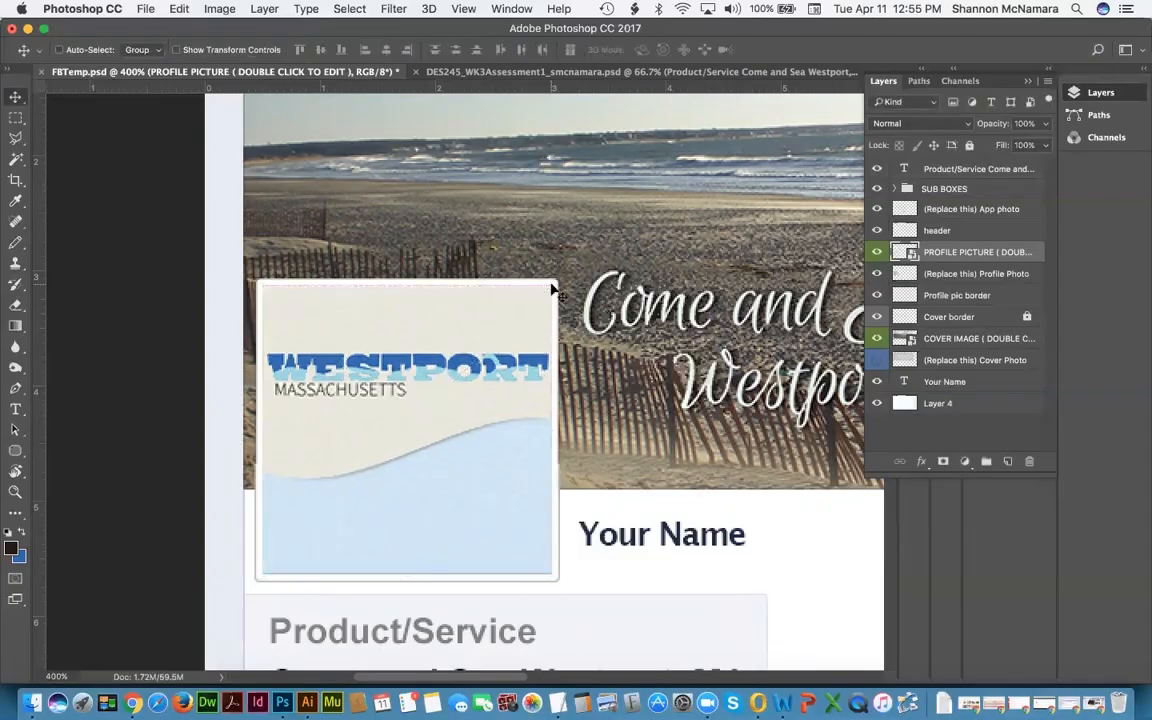
{"action": "left_click", "coordinate": [882, 273]}
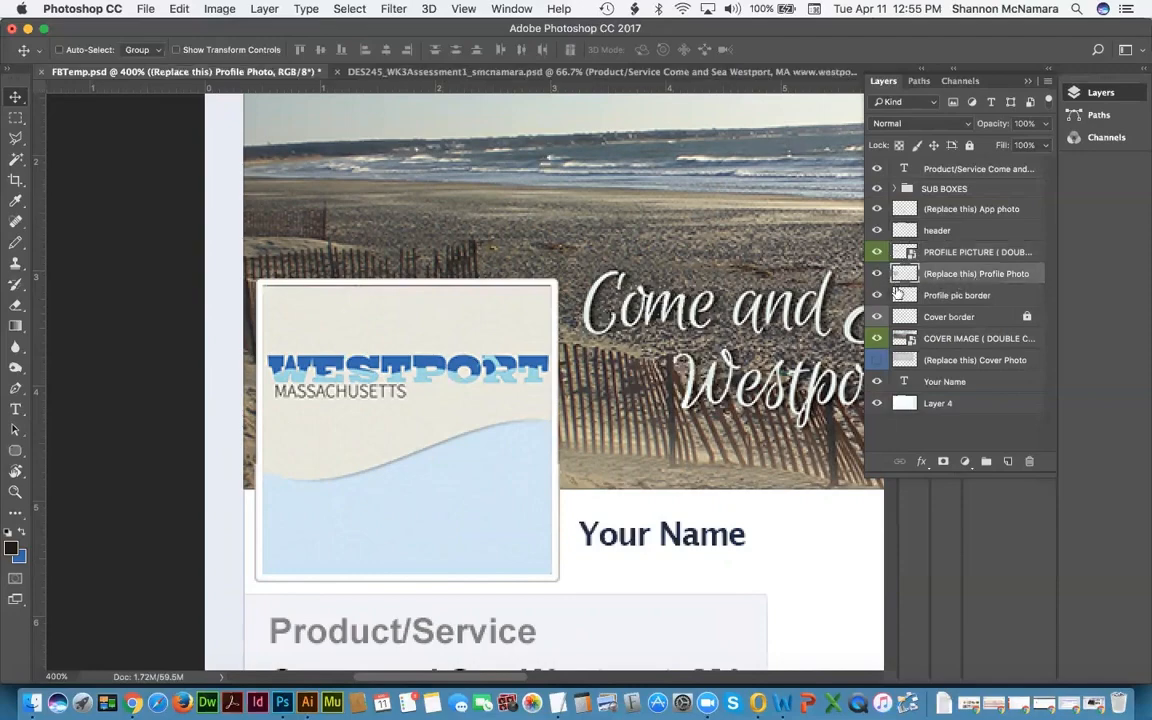
{"action": "left_click", "coordinate": [877, 274]}
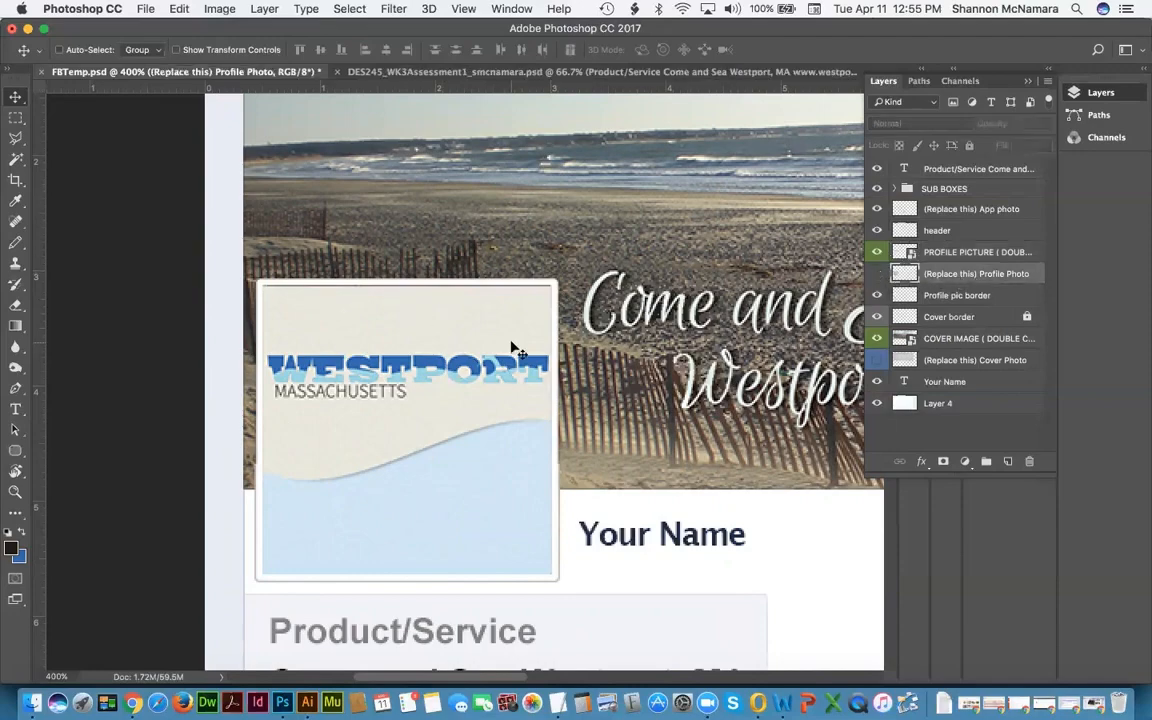
Step: Change the Your Name text to 'Westport, Ma', left-align it, and move it beside the profile picture
{"action": "key", "text": "super+0"}
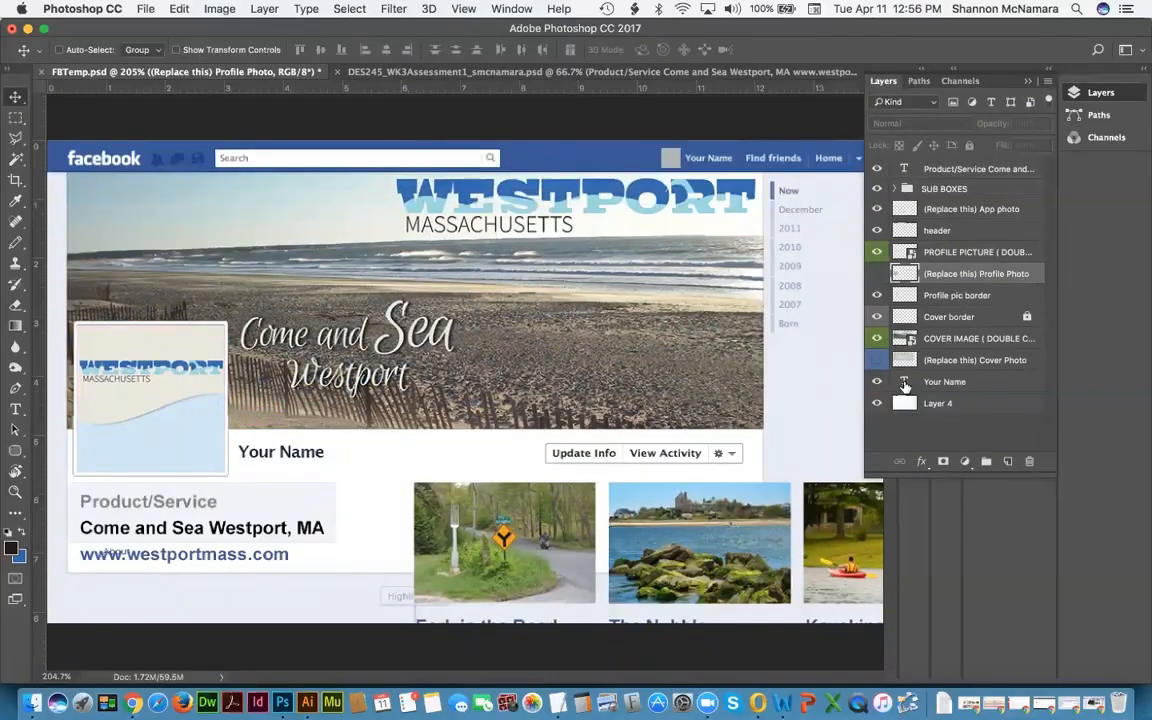
{"action": "left_click", "coordinate": [495, 72]}
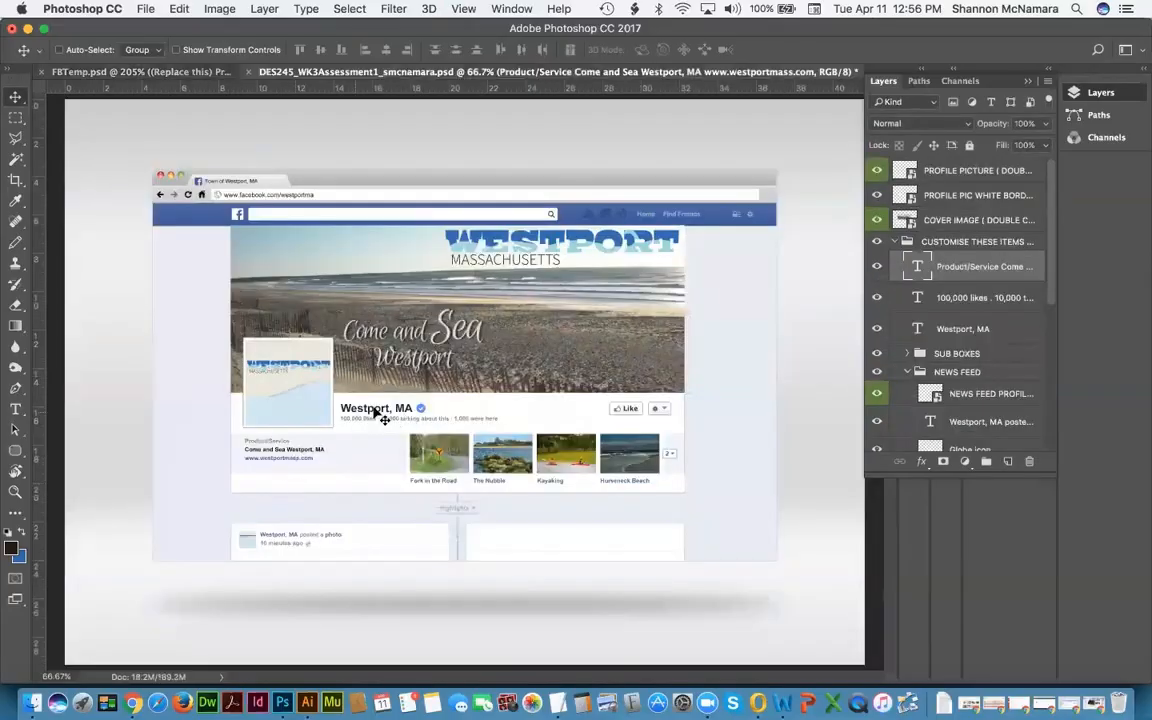
{"action": "left_click", "coordinate": [125, 72]}
{"action": "left_click", "coordinate": [903, 385]}
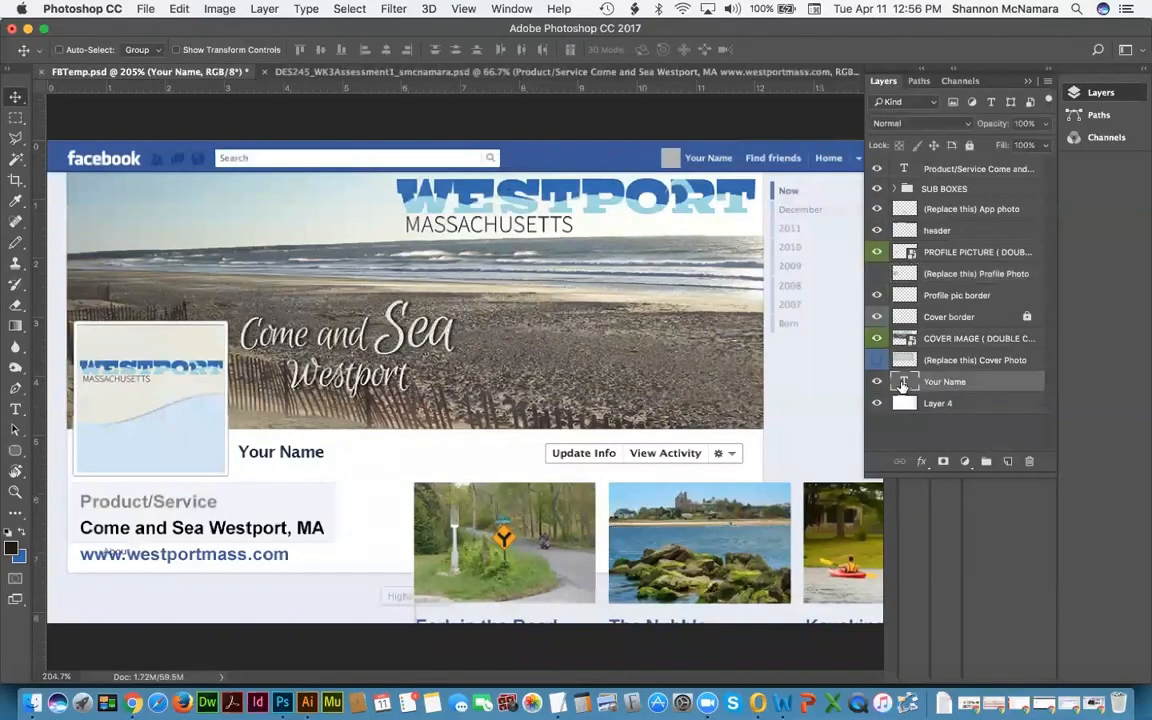
{"action": "double_click", "coordinate": [903, 383]}
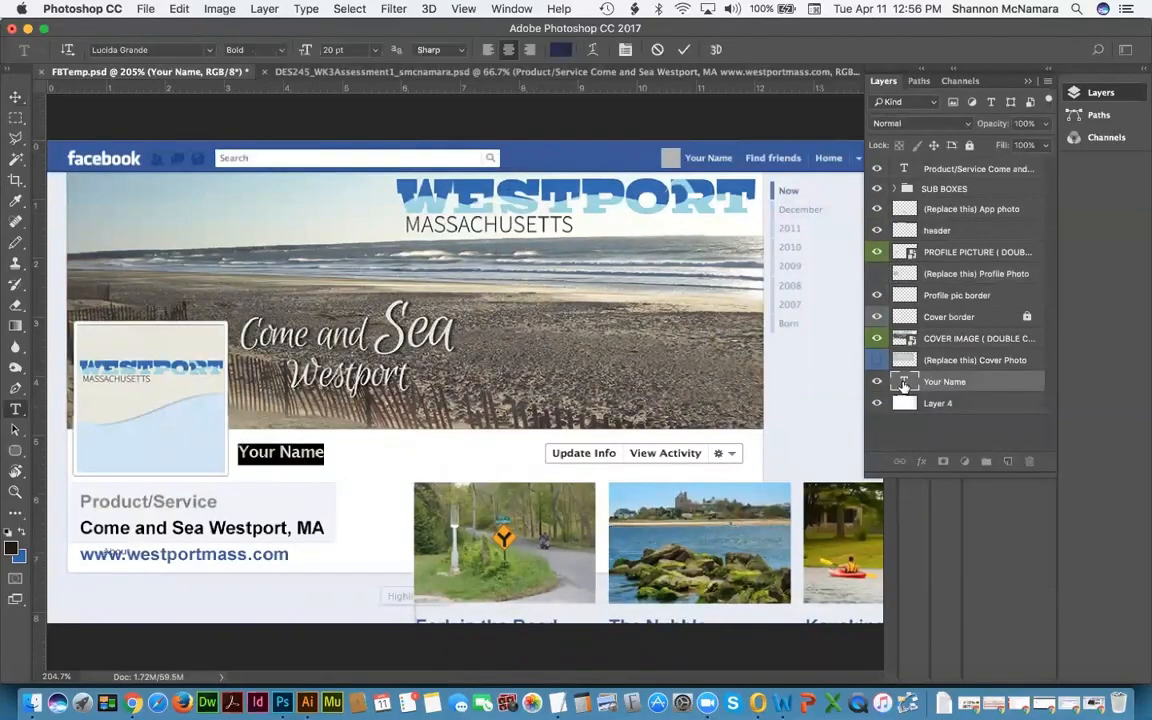
{"action": "type", "text": "Westpor"}
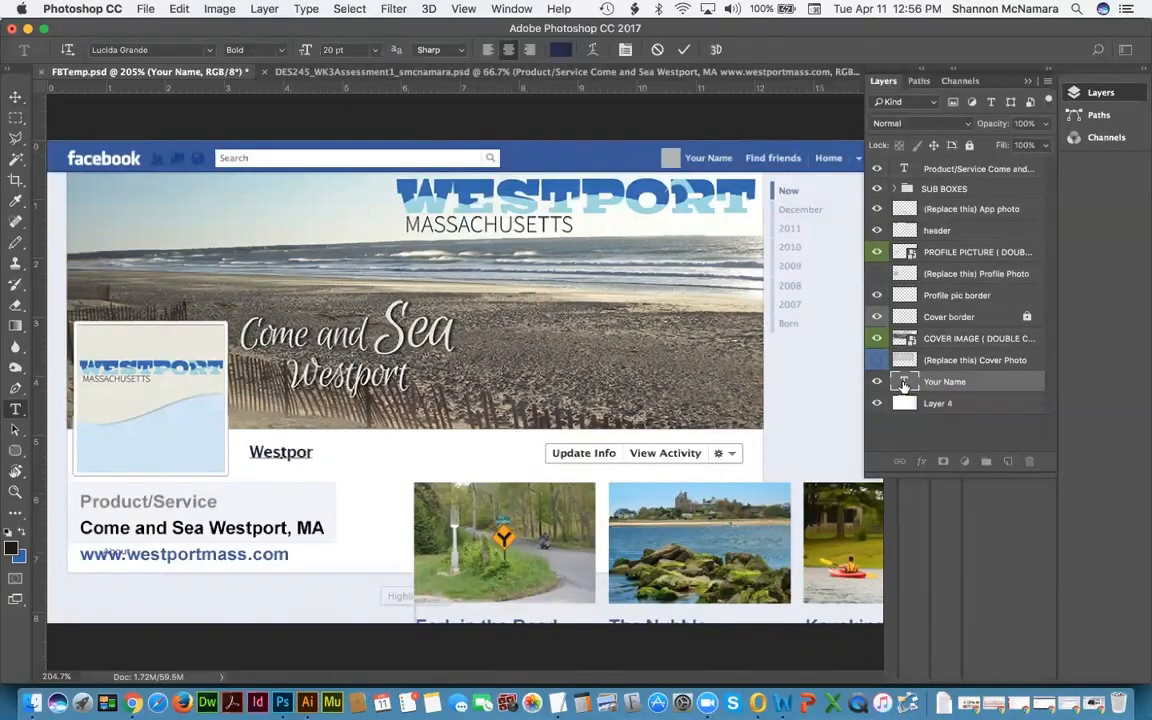
{"action": "type", "text": "t, Ma"}
{"action": "key", "text": "super+a"}
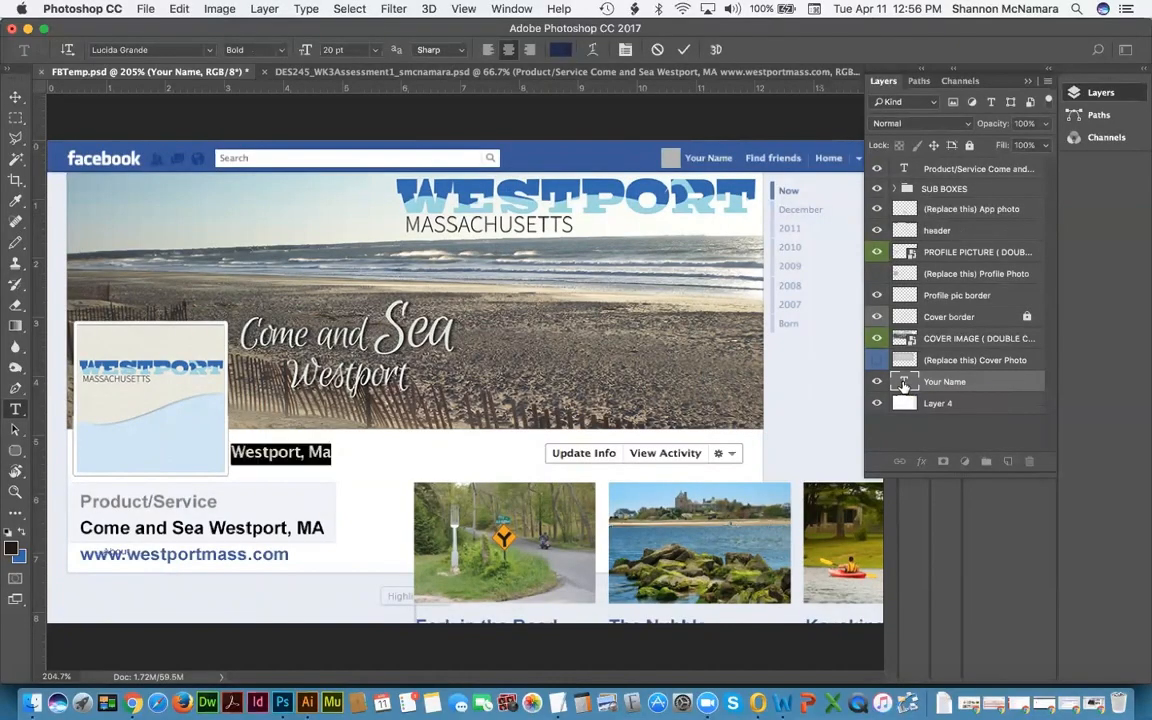
{"action": "key", "text": "shift+super+l"}
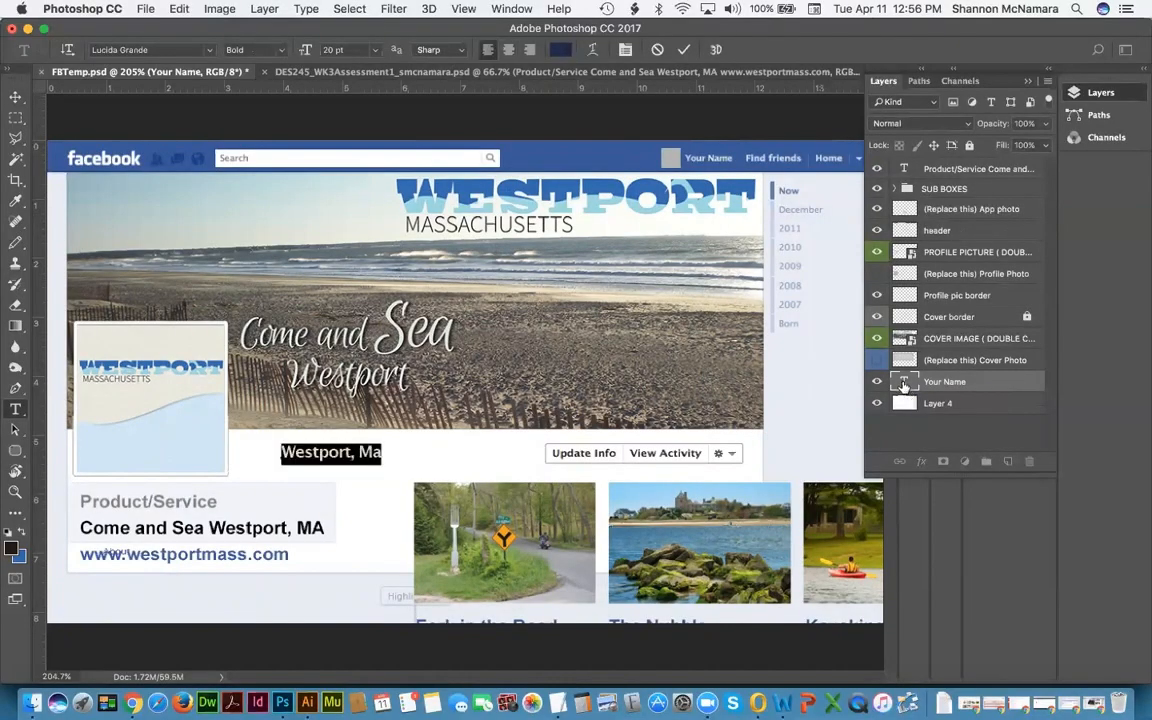
{"action": "left_click", "coordinate": [15, 97]}
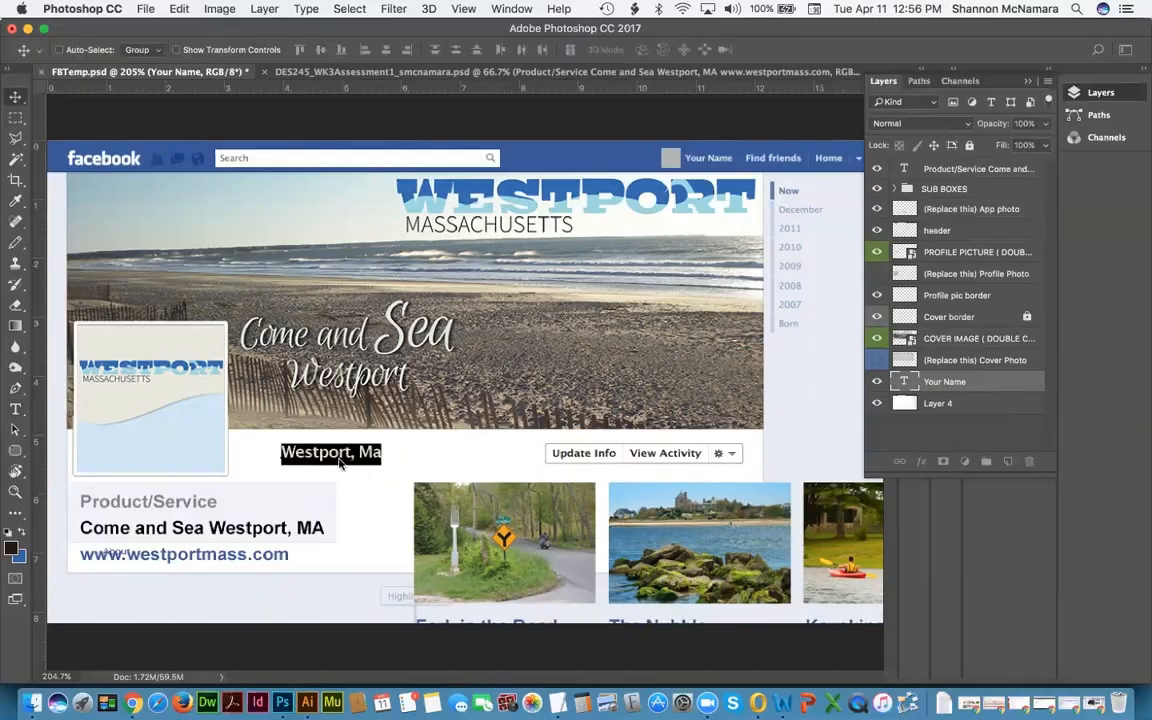
{"action": "left_click_drag", "start_coordinate": [326, 455], "coordinate": [293, 456]}
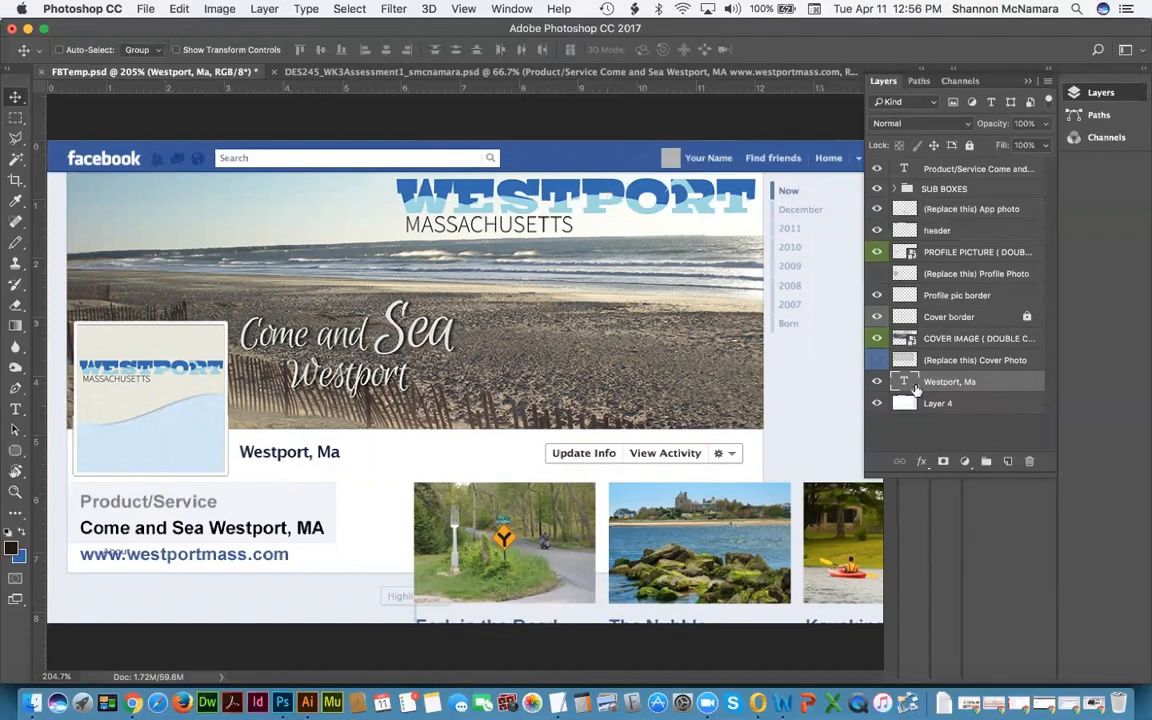
Step: Go through the layers to select the Product/Service text layer
{"action": "left_click", "coordinate": [958, 340]}
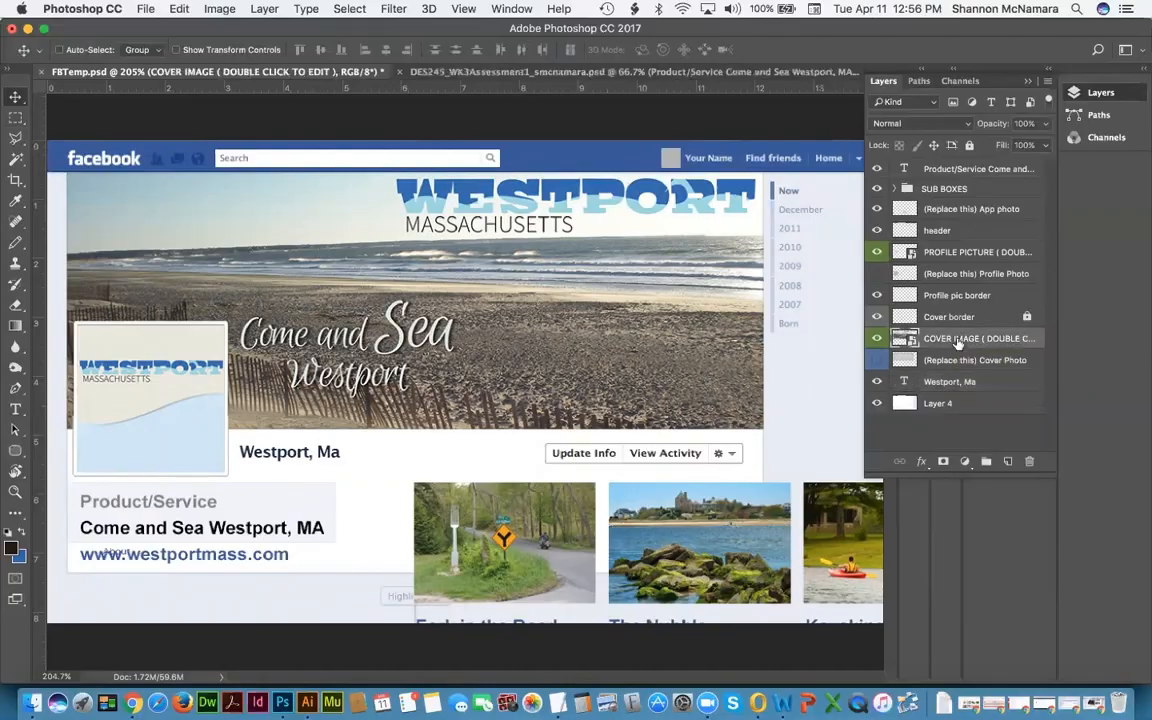
{"action": "left_click", "coordinate": [958, 273]}
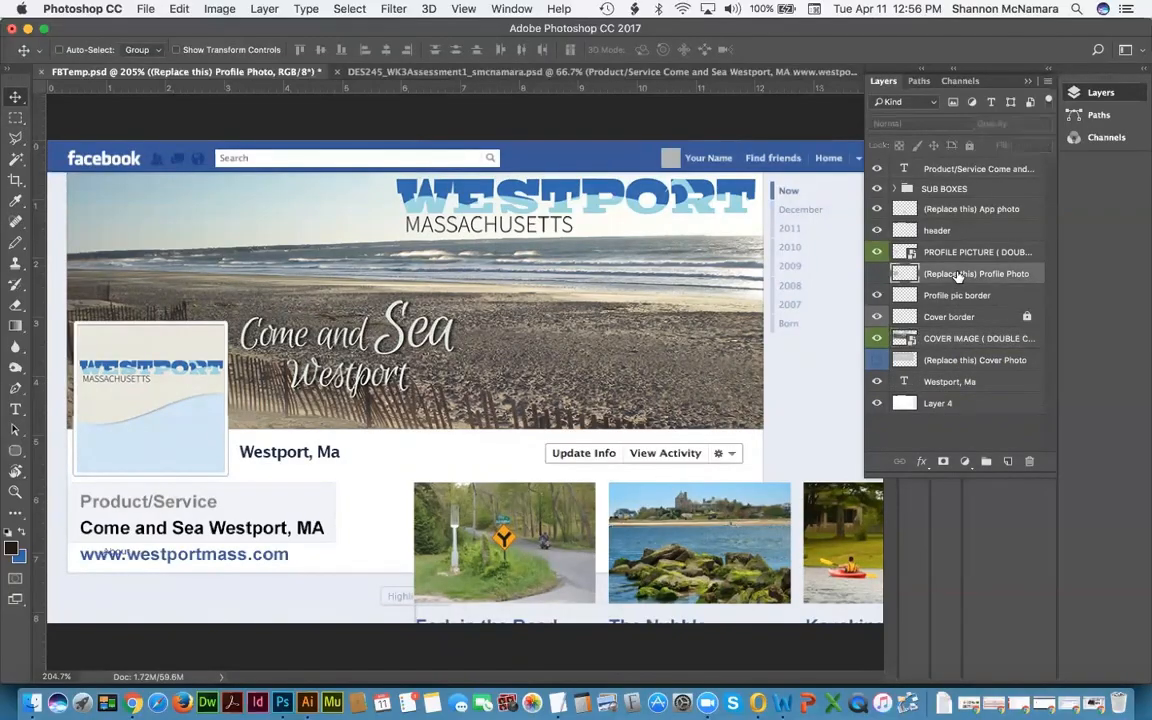
{"action": "left_click", "coordinate": [957, 254]}
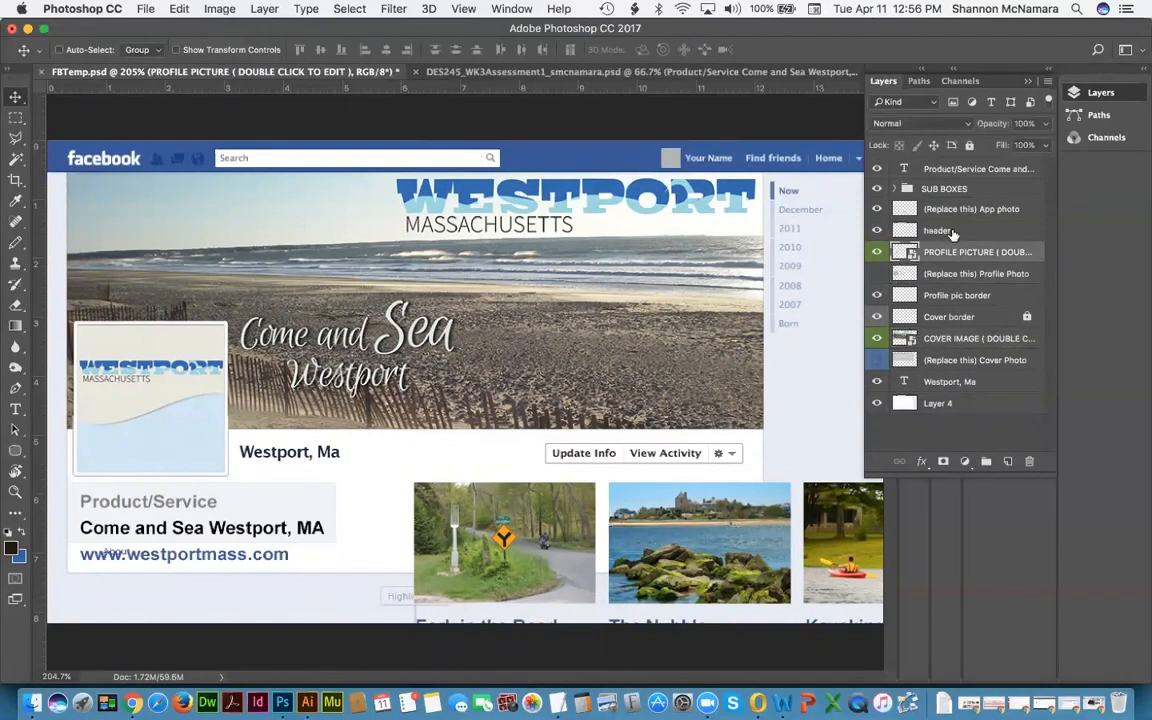
{"action": "left_click", "coordinate": [952, 231]}
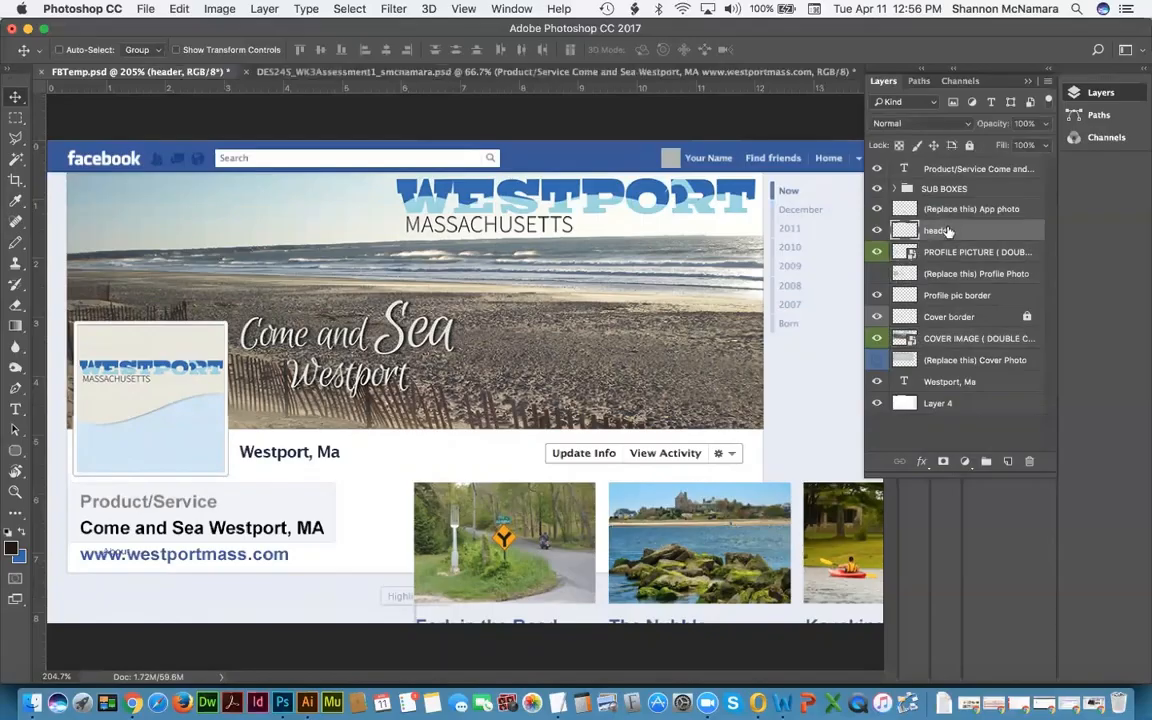
{"action": "left_click", "coordinate": [943, 210]}
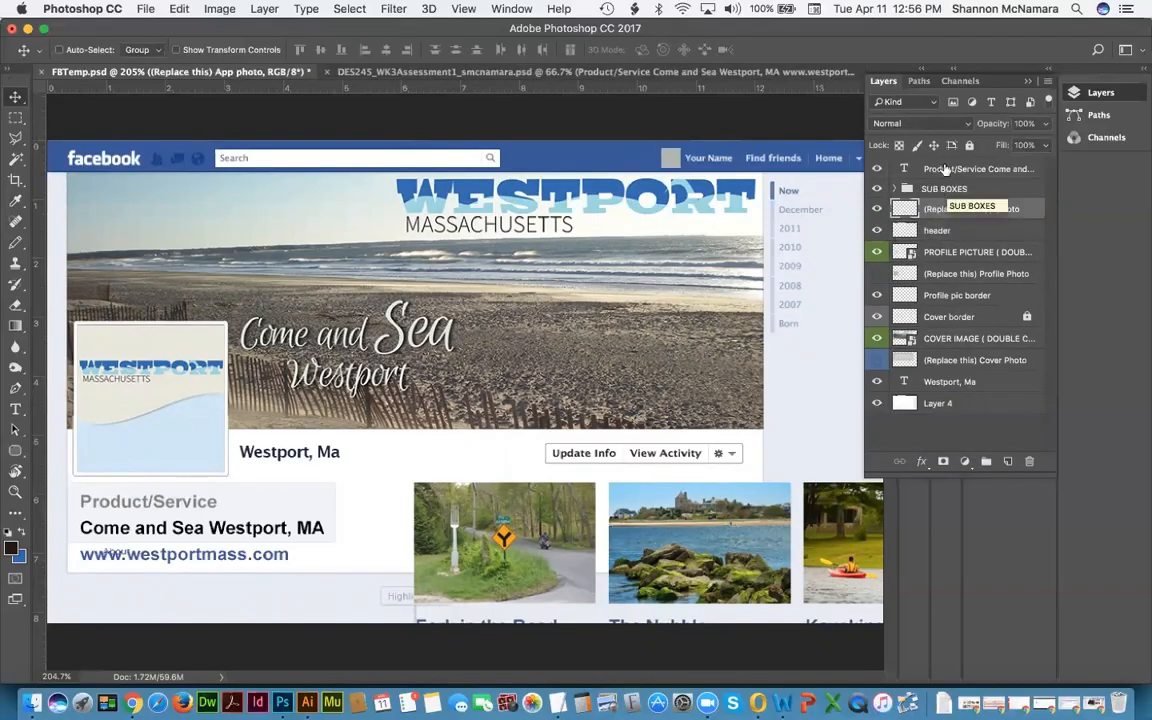
{"action": "left_click", "coordinate": [945, 170]}
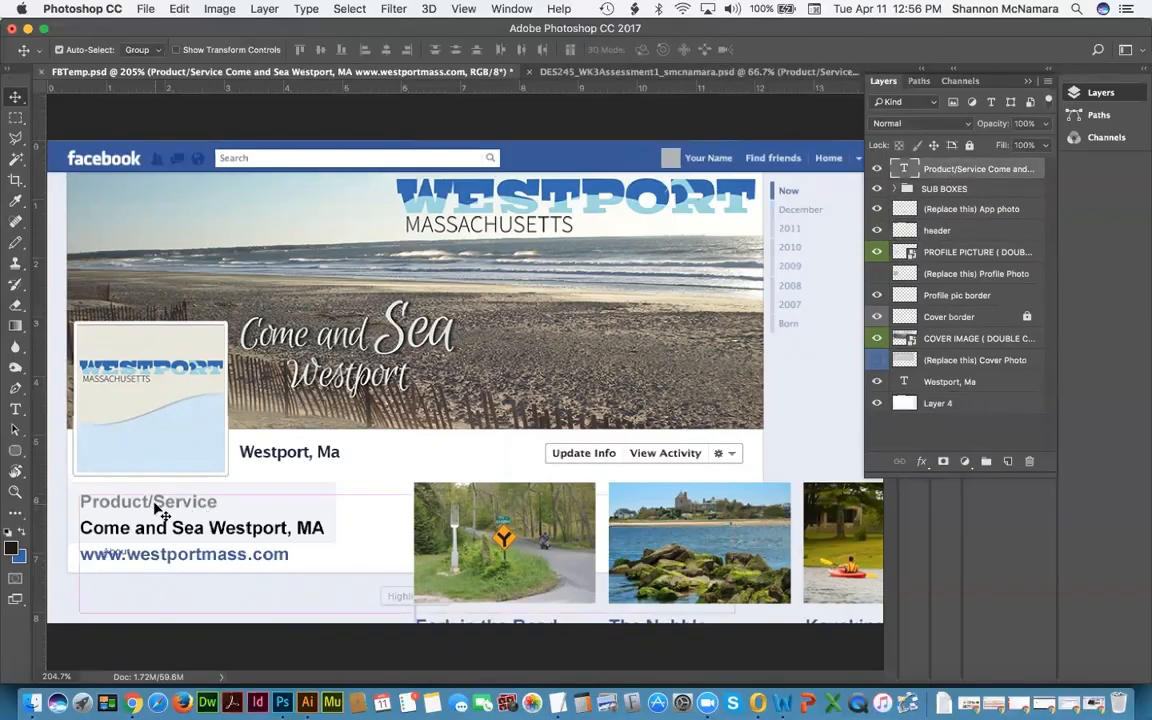
Step: Scale the Product/Service text block proportionally to about 59% and nudge it up-left
{"action": "key", "text": "super+t"}
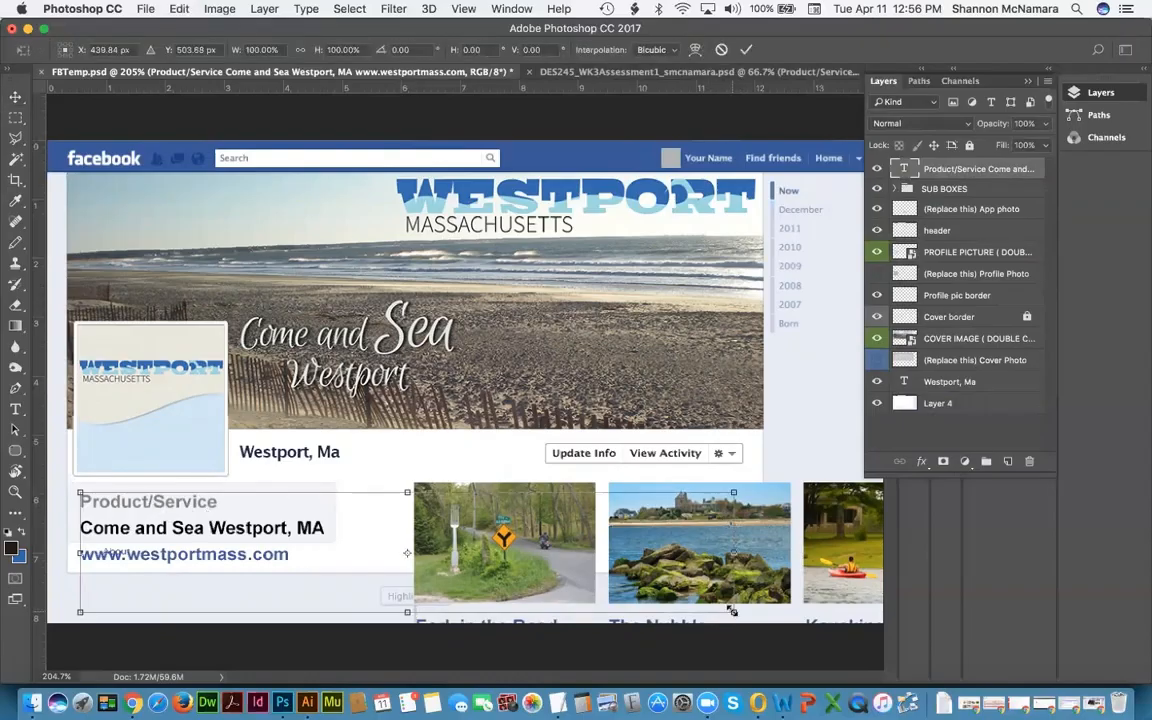
{"action": "left_click_drag", "start_coordinate": [731, 610], "coordinate": [472, 605]}
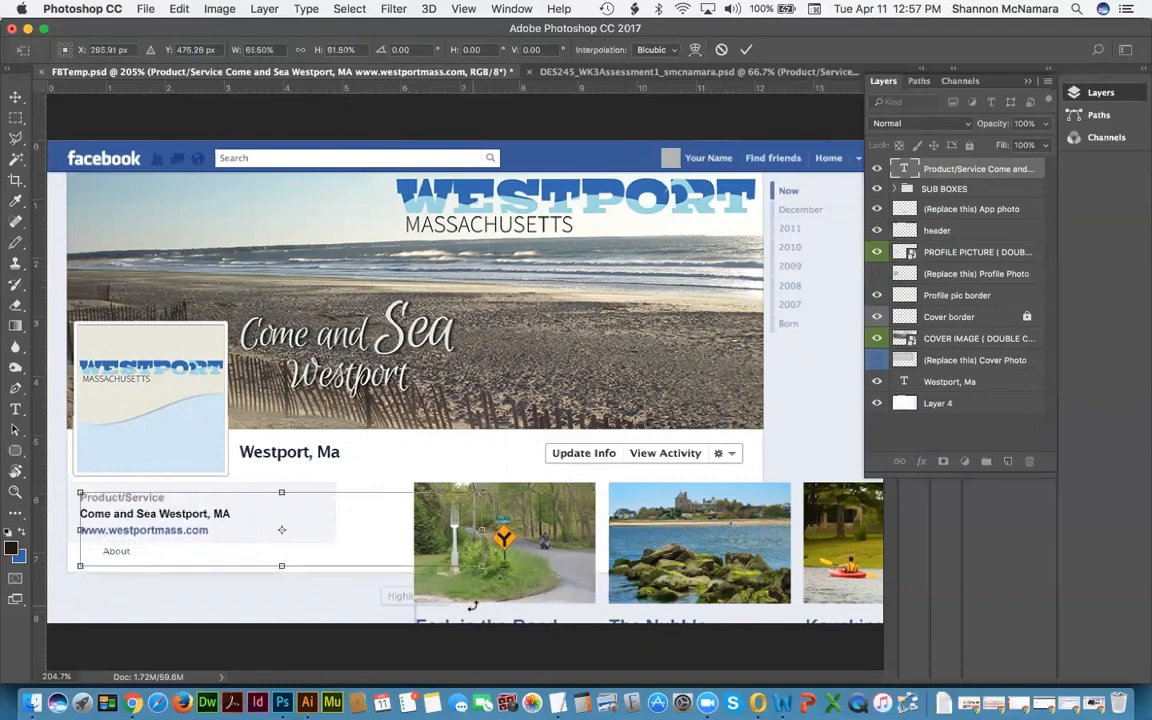
{"action": "left_click", "coordinate": [300, 50]}
{"action": "left_click_drag", "start_coordinate": [482, 566], "coordinate": [465, 563]}
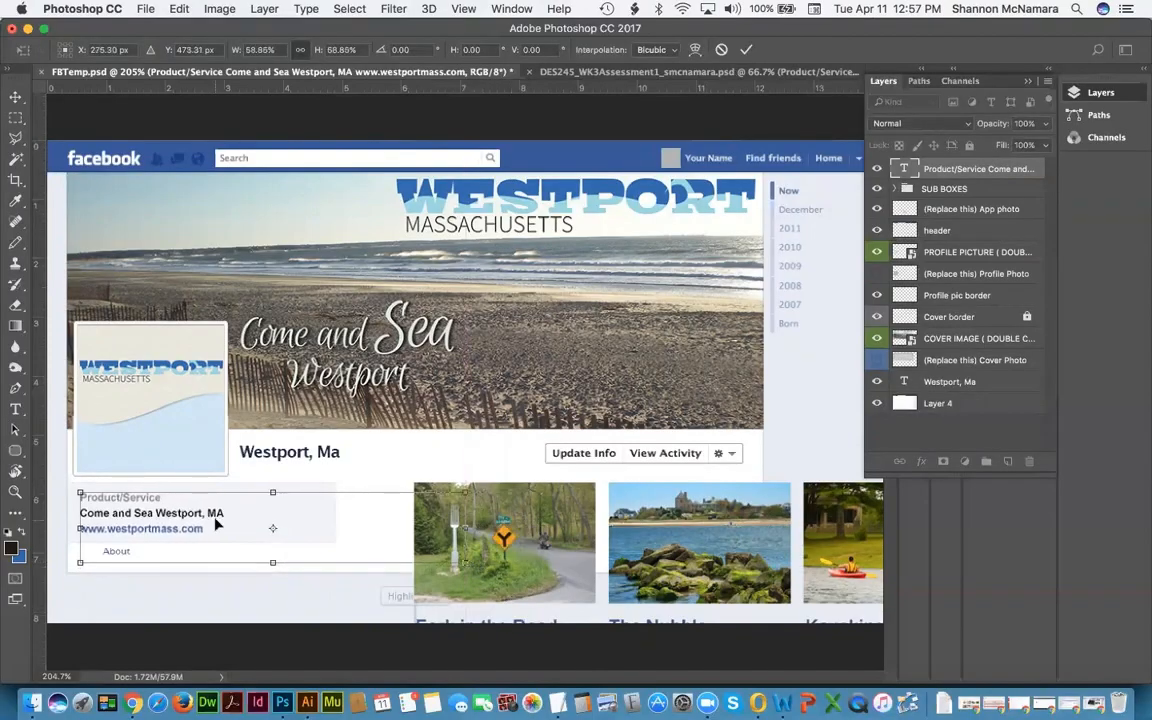
{"action": "left_click_drag", "start_coordinate": [215, 522], "coordinate": [212, 520]}
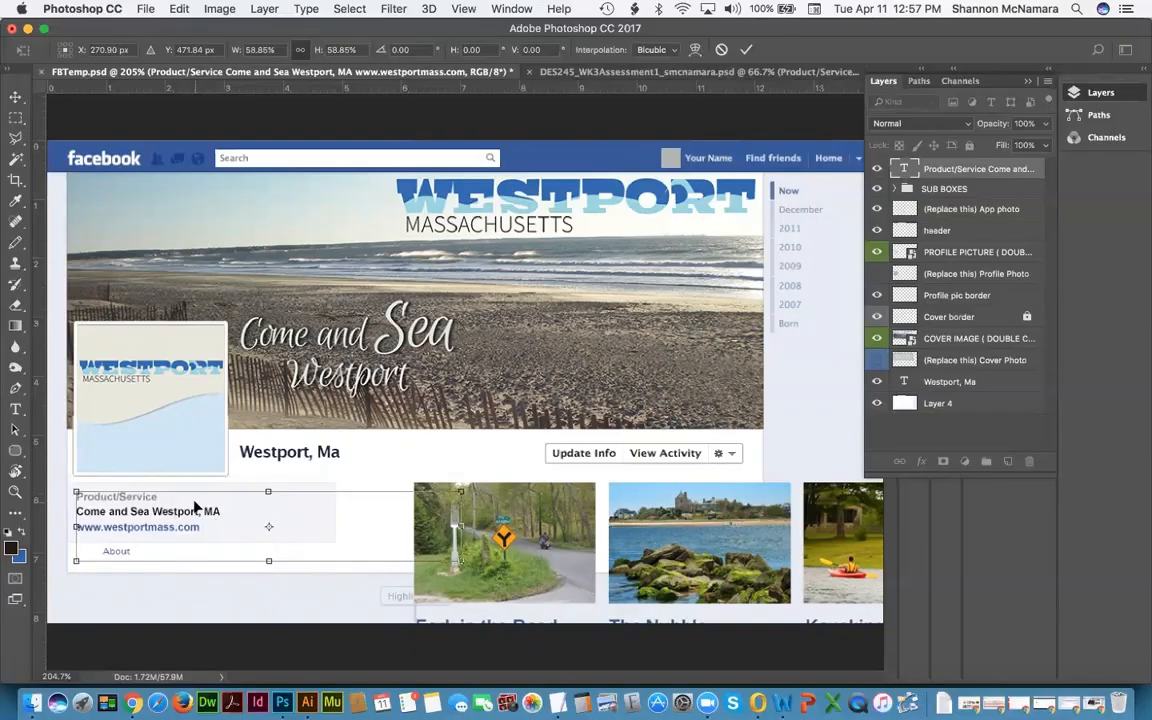
{"action": "key", "text": "Return"}
Step: Place a vertical guide aligned with the profile picture's left edge
{"action": "left_click_drag", "start_coordinate": [34, 398], "coordinate": [76, 445]}
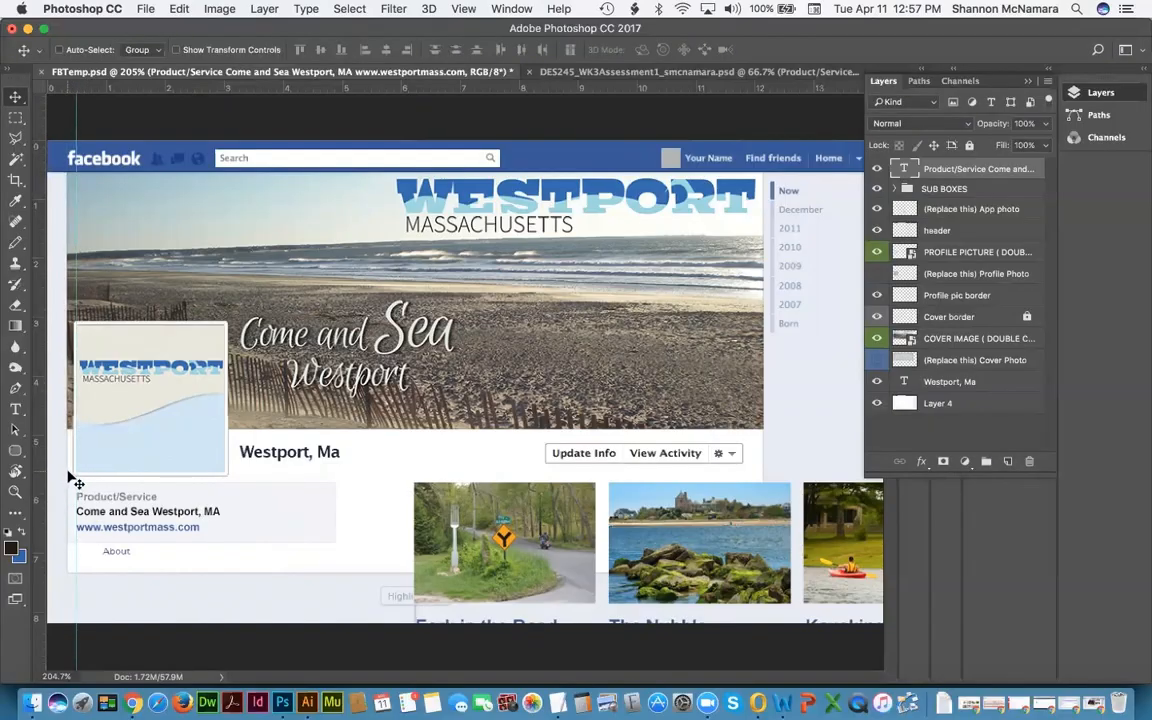
{"action": "key", "text": "z"}
{"action": "left_click_drag", "start_coordinate": [62, 455], "coordinate": [94, 513]}
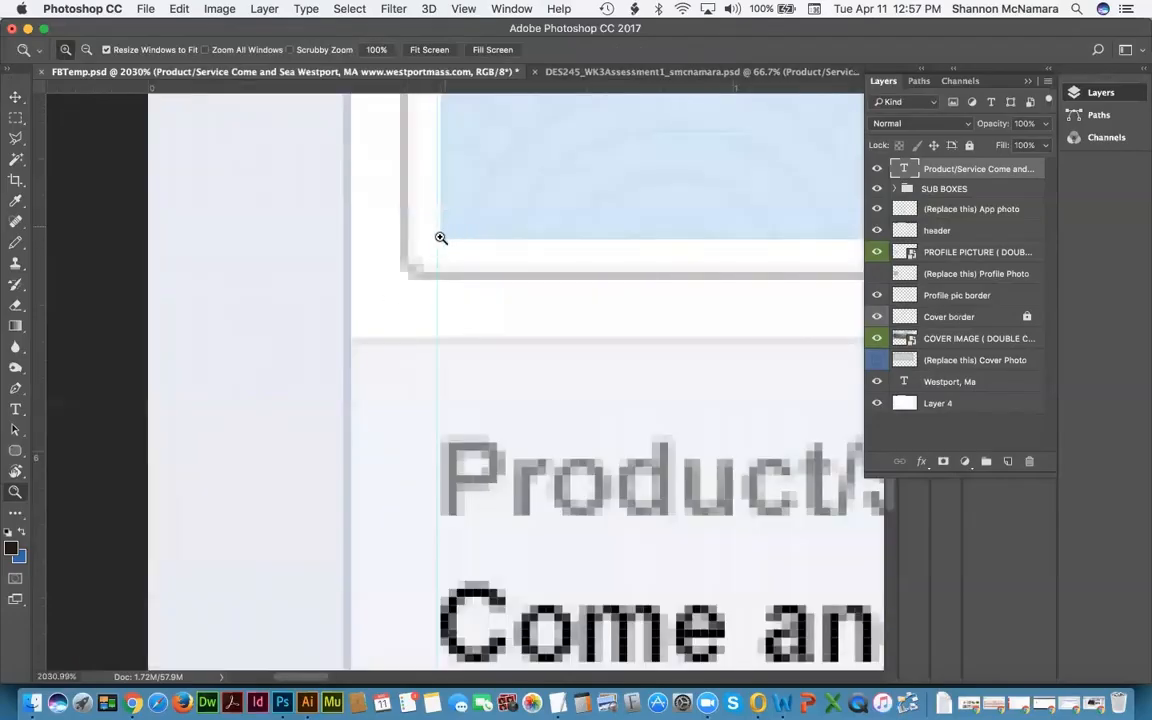
{"action": "key", "text": "v"}
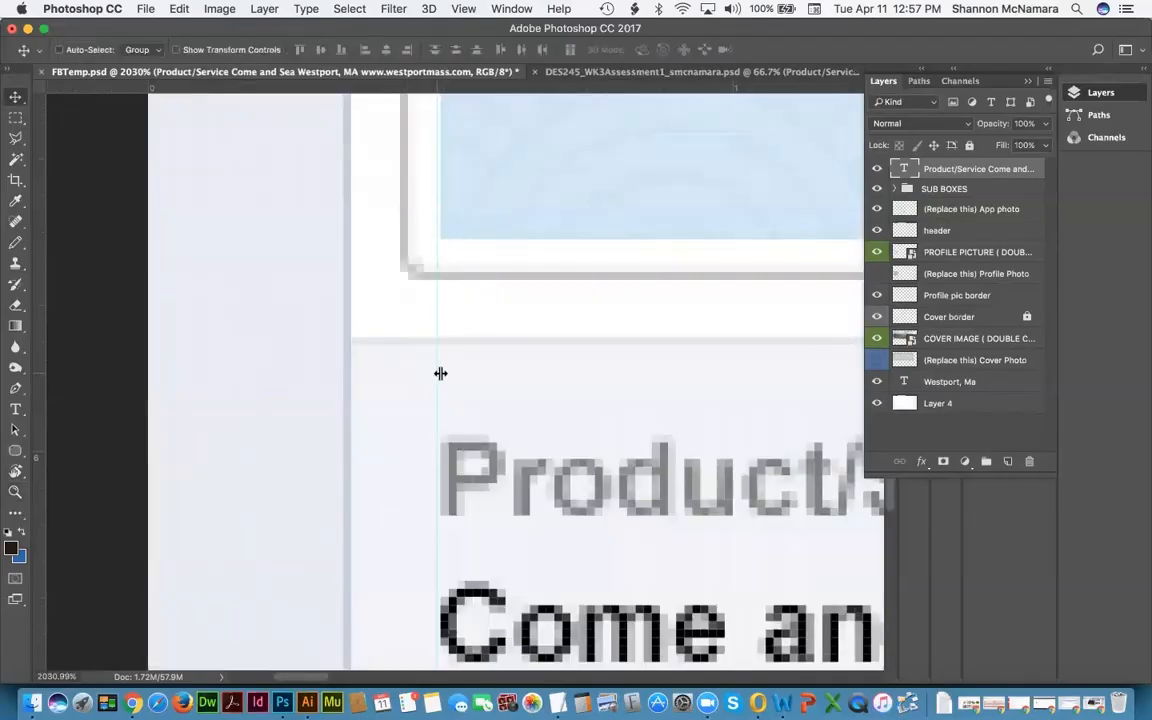
{"action": "left_click_drag", "start_coordinate": [440, 373], "coordinate": [441, 374]}
{"action": "key", "text": "super+0"}
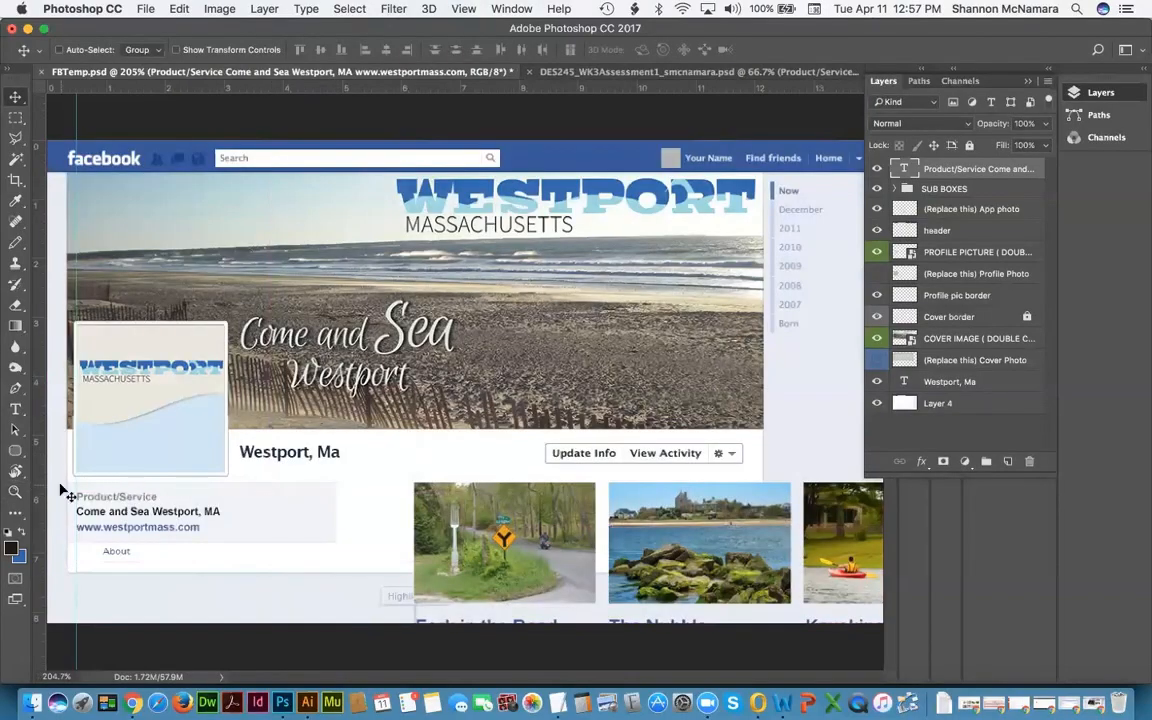
Step: Check the Product/Service text against the guide up close, then select the SUB BOXES group
{"action": "key", "text": "z"}
{"action": "left_click_drag", "start_coordinate": [68, 473], "coordinate": [333, 564]}
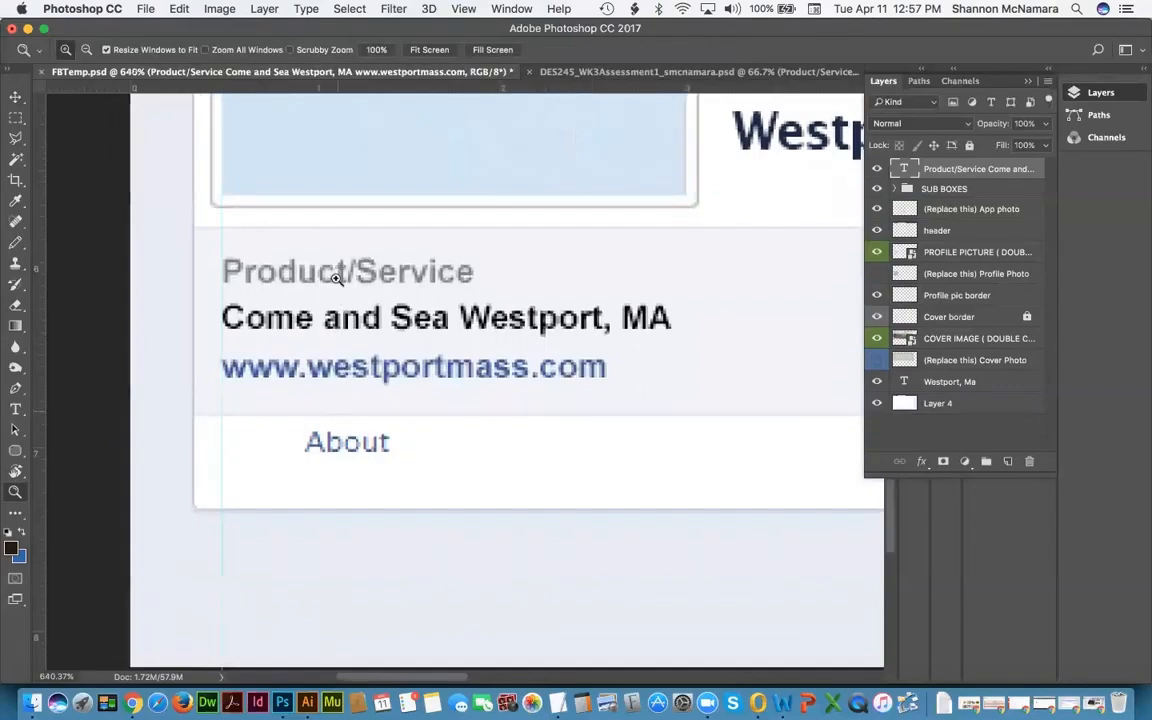
{"action": "key", "text": "v"}
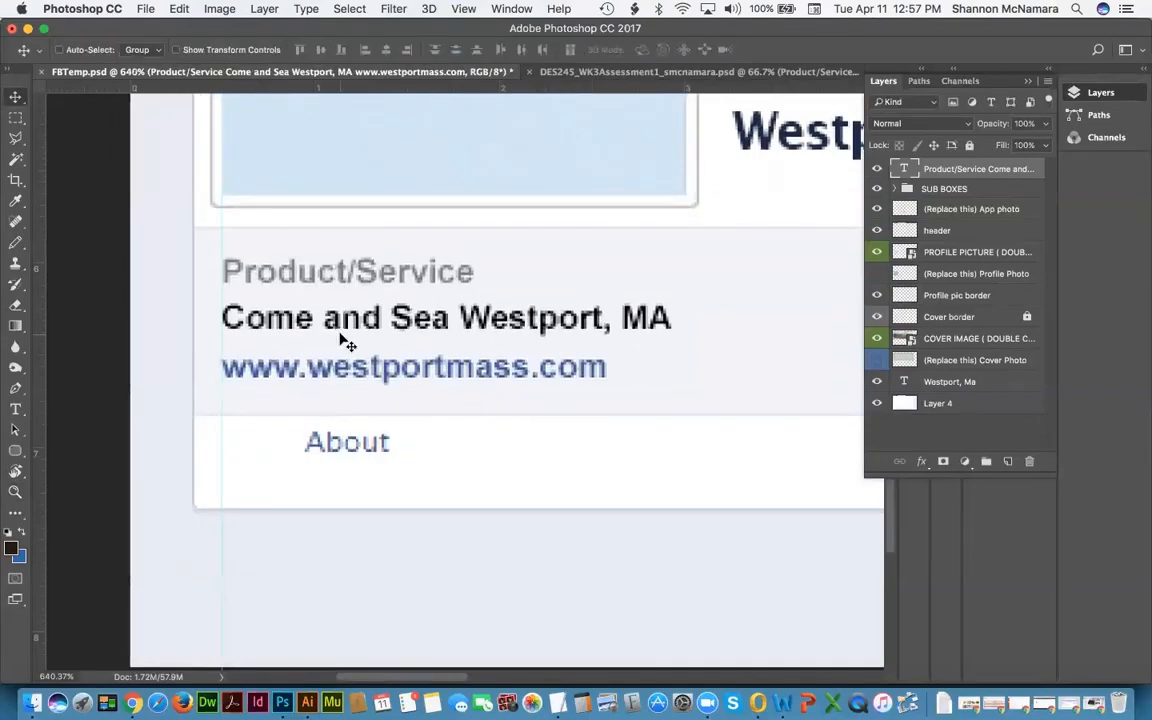
{"action": "key", "text": "super+0"}
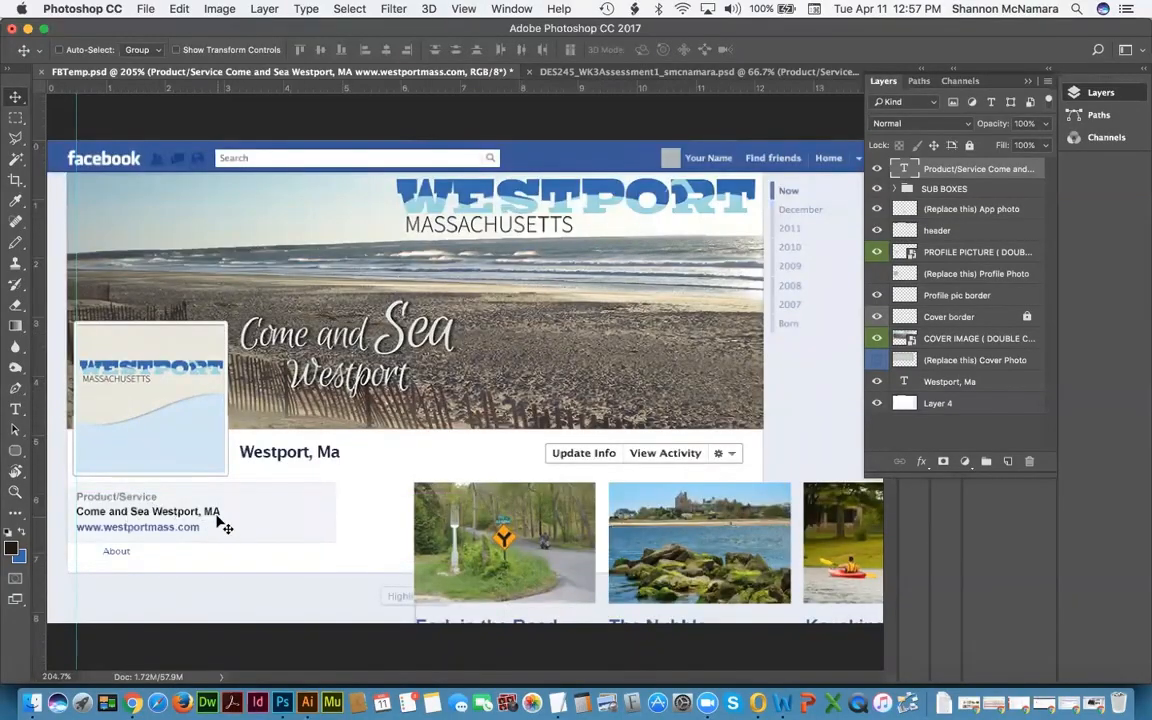
{"action": "left_click", "coordinate": [951, 191]}
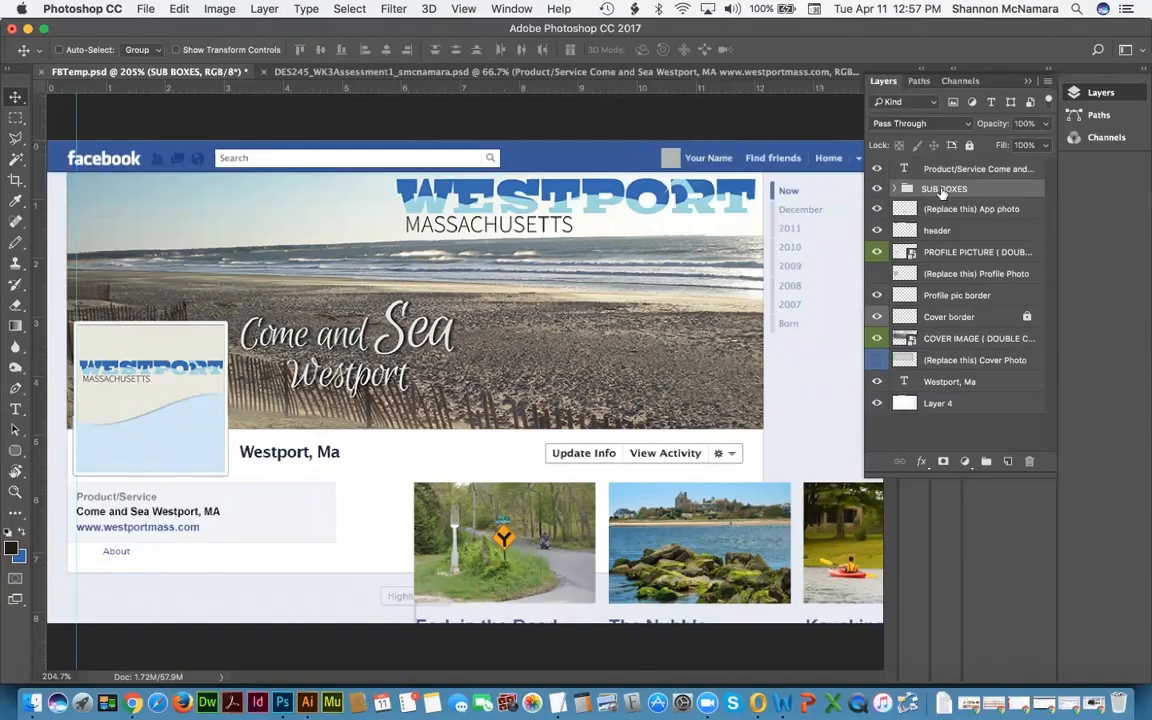
Step: Move the SUB BOXES group below the (Replace this) App photo layer and view at 100%
{"action": "left_click_drag", "start_coordinate": [941, 191], "coordinate": [948, 213]}
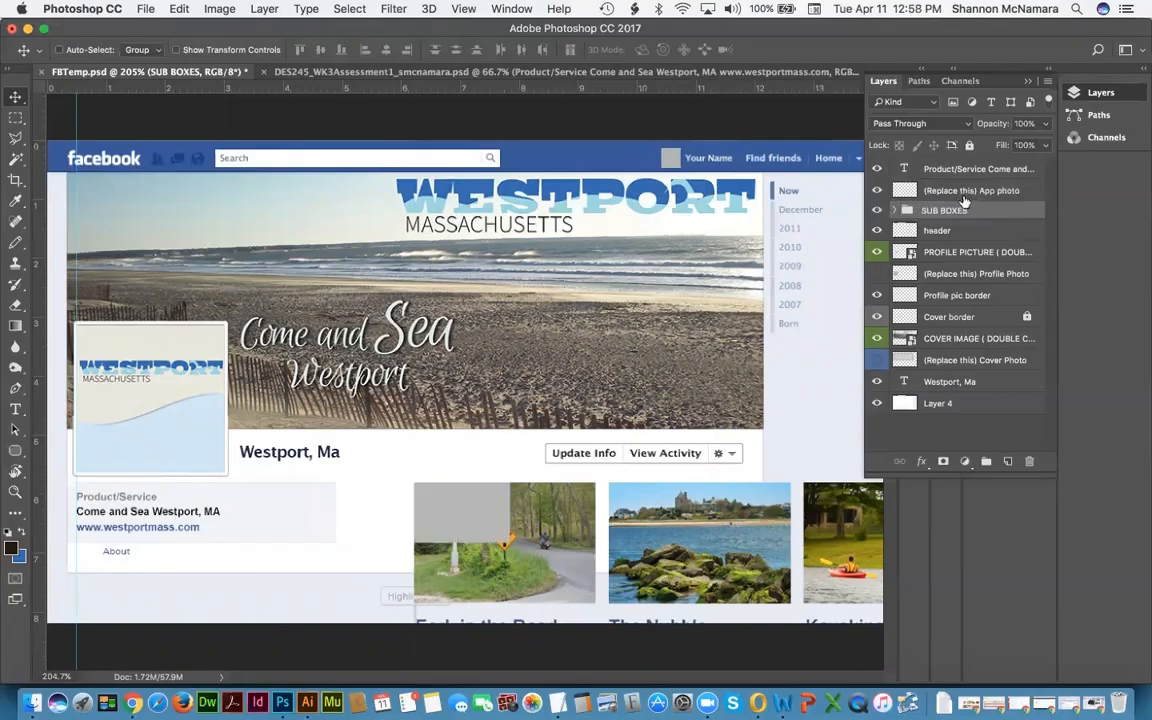
{"action": "left_click", "coordinate": [978, 191]}
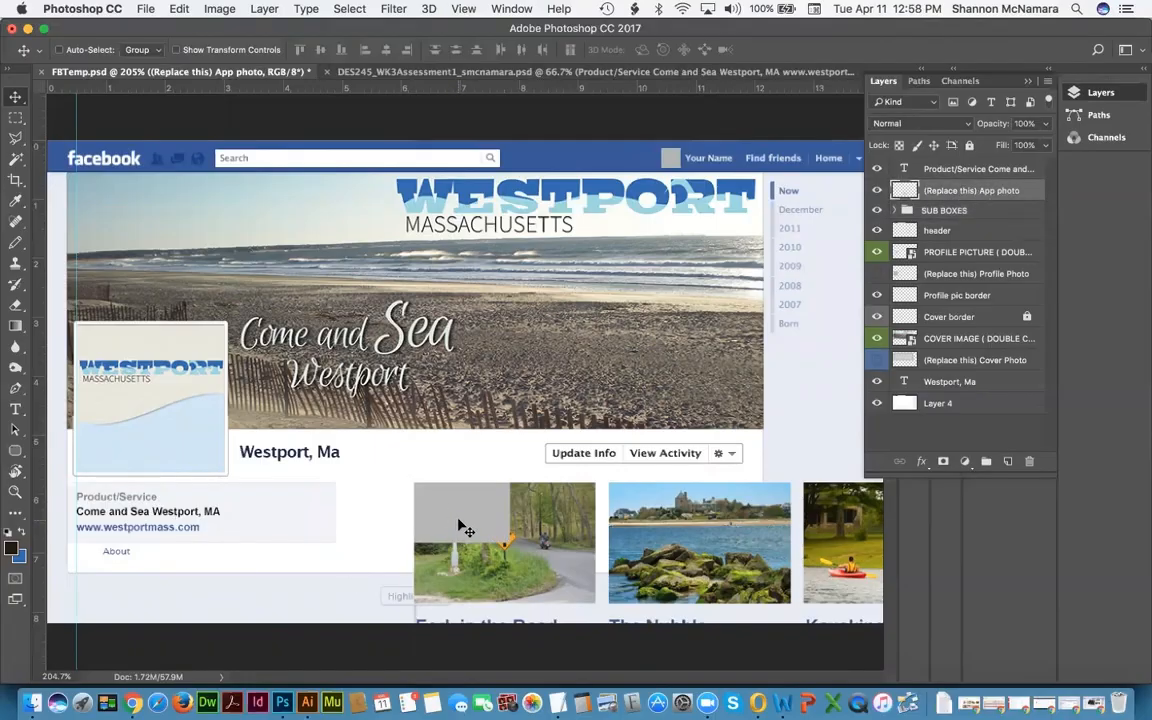
{"action": "key", "text": "super+1"}
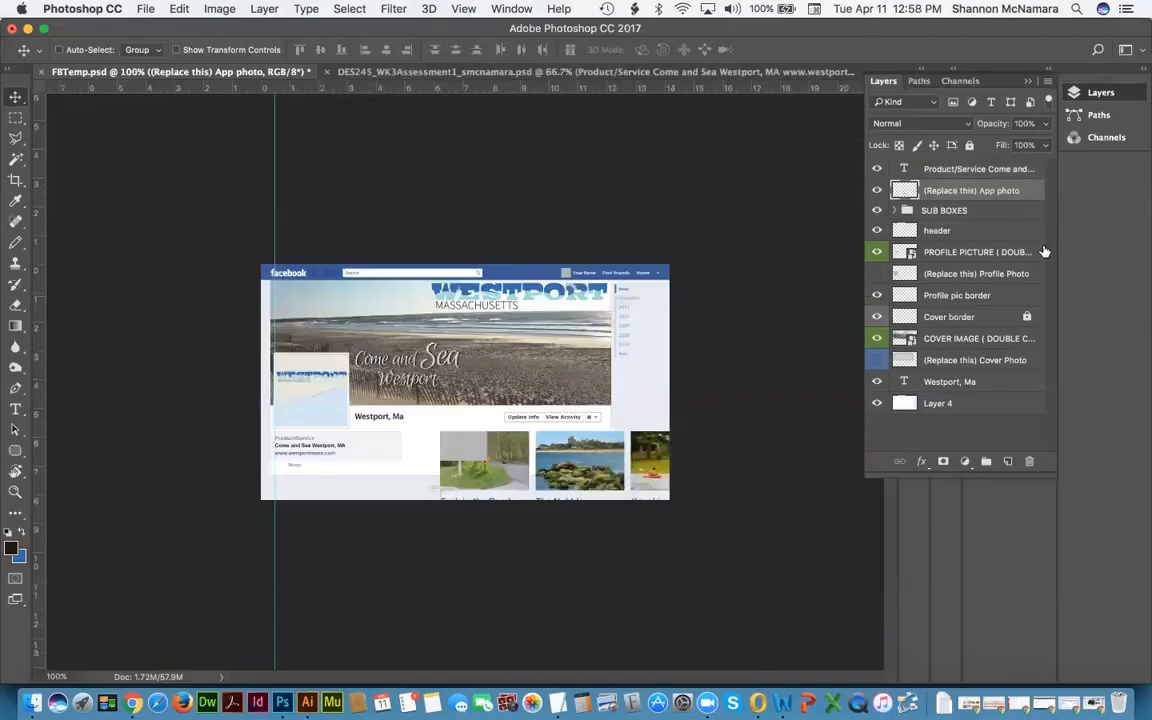
{"action": "left_click", "coordinate": [906, 211]}
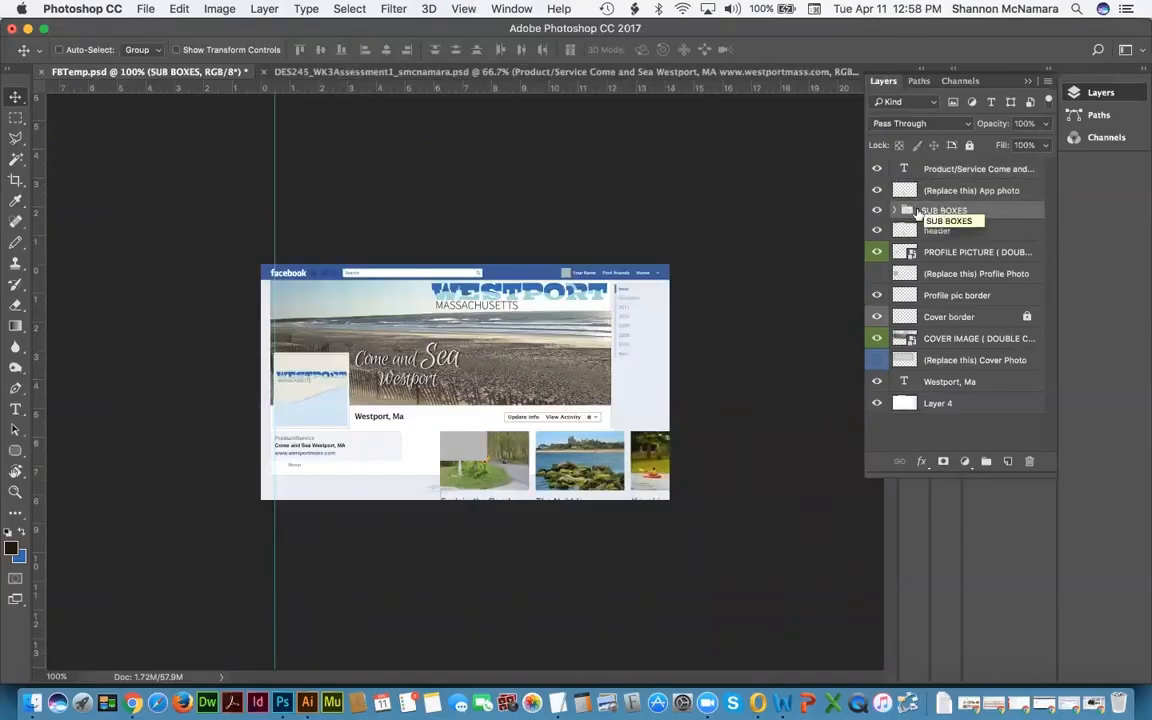
{"action": "left_click", "coordinate": [895, 211]}
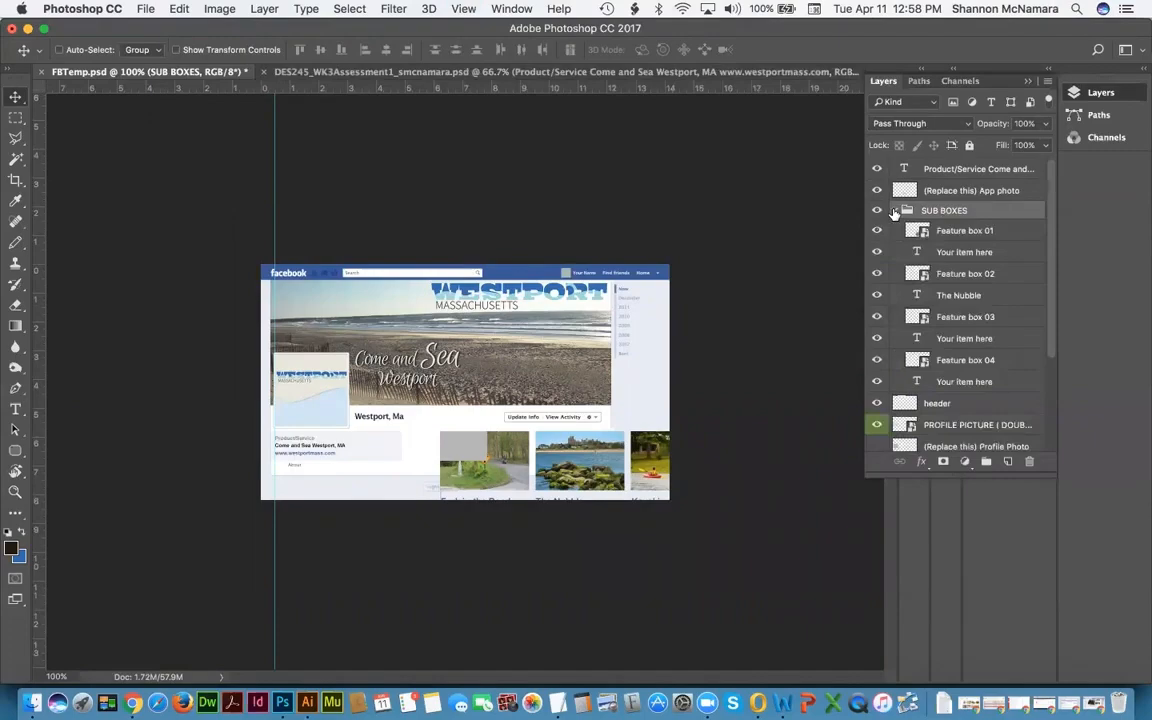
{"action": "left_click", "coordinate": [895, 211]}
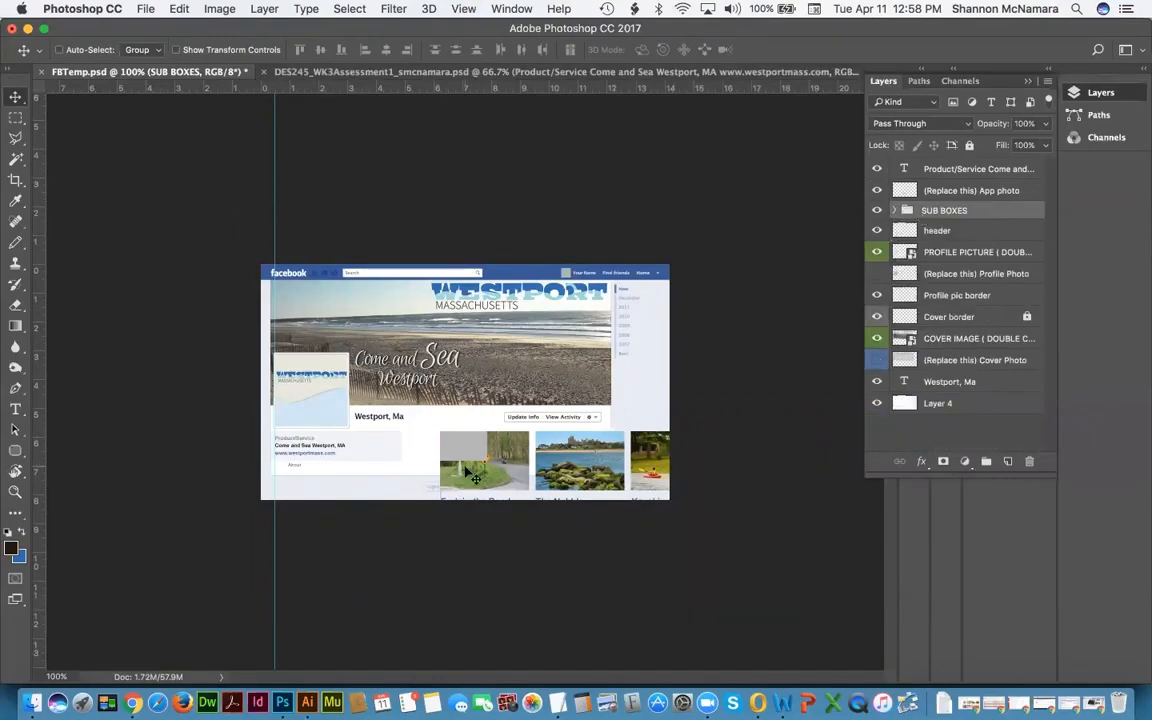
Step: Scale the SUB BOXES thumbnail row proportionally to about 68%
{"action": "key", "text": "super+t"}
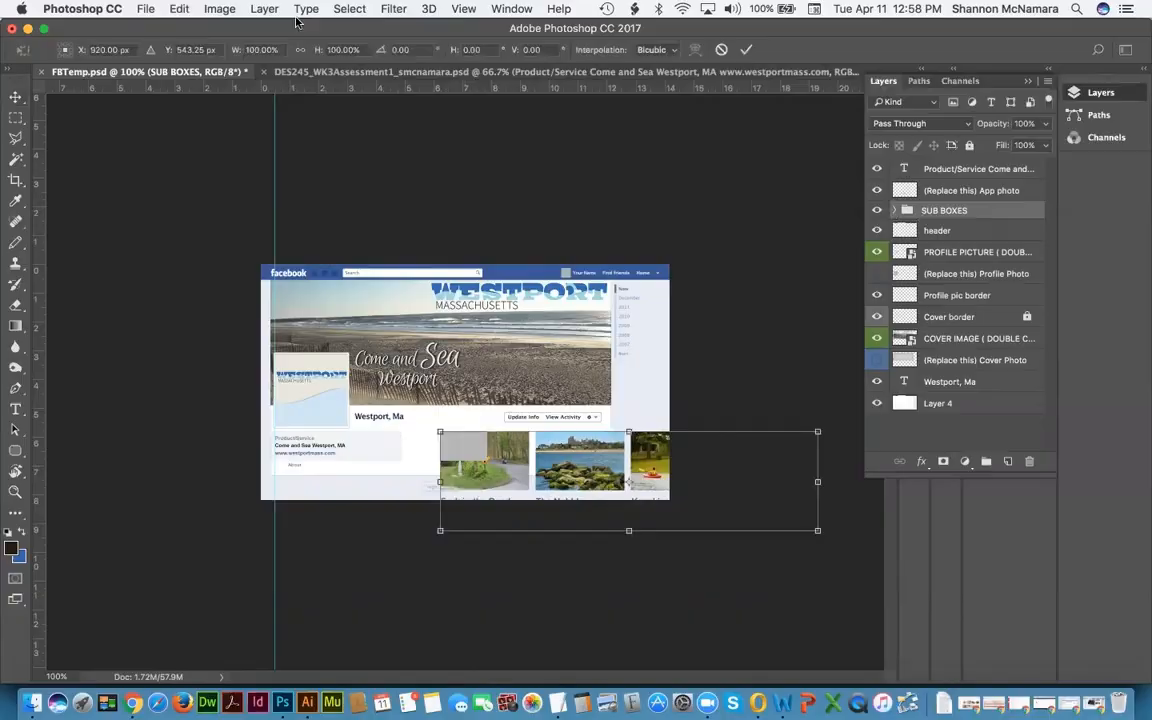
{"action": "left_click", "coordinate": [299, 50]}
{"action": "left_click_drag", "start_coordinate": [818, 531], "coordinate": [660, 503]}
Step: Shrink the thumbnail row further to about 50% and commit the resize
{"action": "key", "text": "super+plus"}
{"action": "key", "text": "super+plus"}
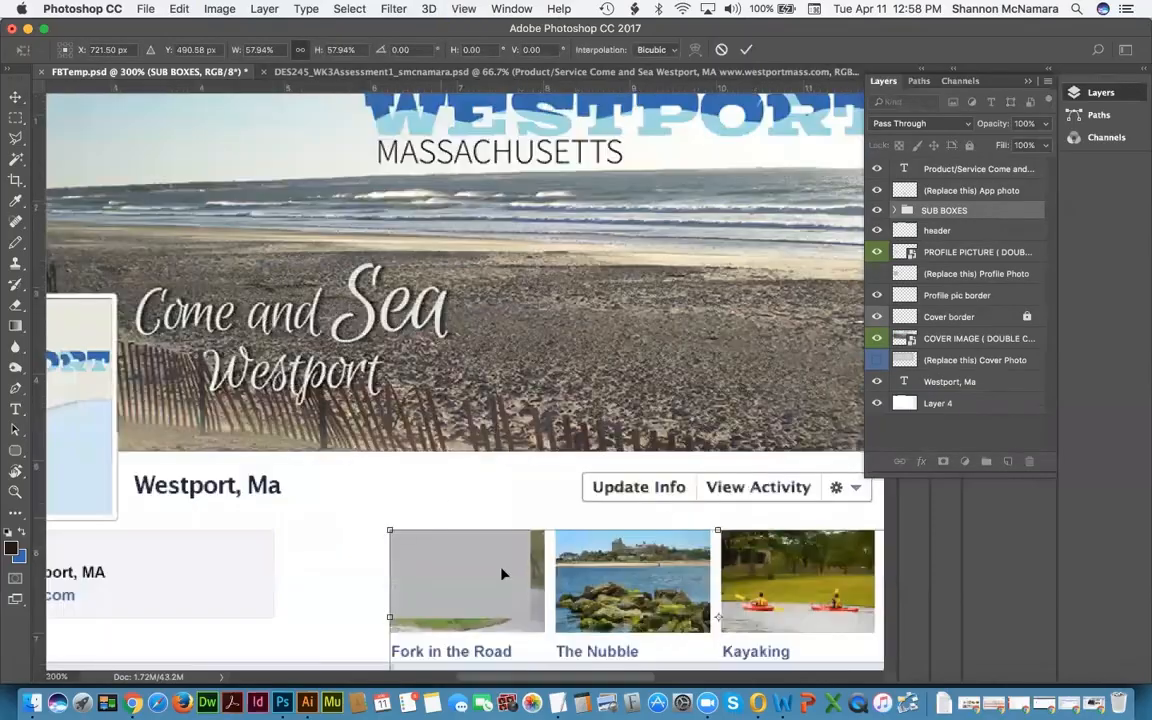
{"action": "scroll", "coordinate": [480, 520], "scroll_direction": "down", "scroll_amount": 5}
{"action": "scroll", "coordinate": [480, 520], "scroll_direction": "right", "scroll_amount": 2}
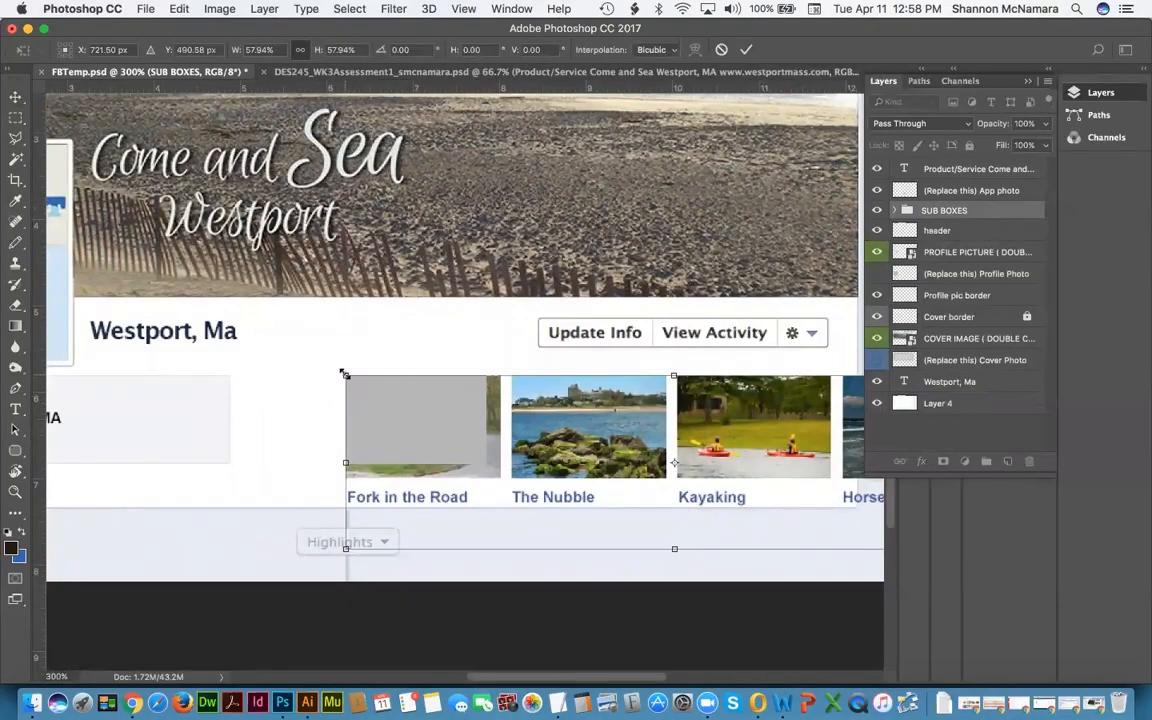
{"action": "scroll", "coordinate": [578, 485], "scroll_direction": "down", "scroll_amount": 3}
{"action": "scroll", "coordinate": [578, 485], "scroll_direction": "right", "scroll_amount": 3}
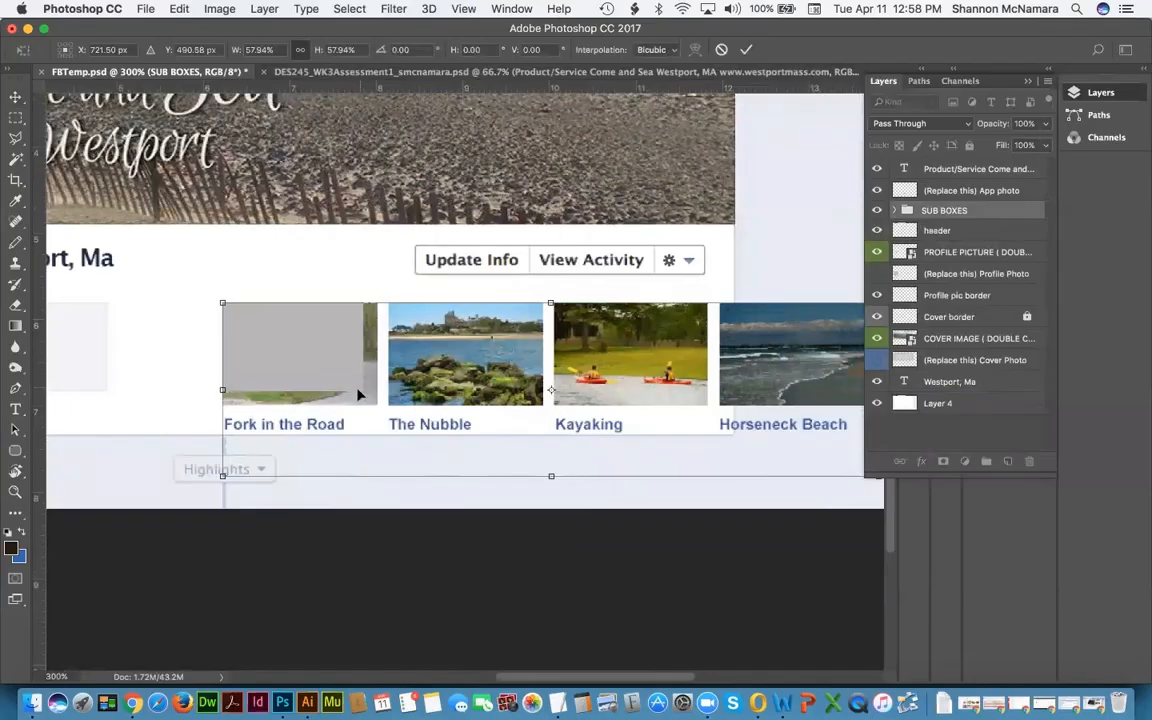
{"action": "scroll", "coordinate": [661, 473], "scroll_direction": "right", "scroll_amount": 3}
{"action": "scroll", "coordinate": [661, 473], "scroll_direction": "down", "scroll_amount": 1}
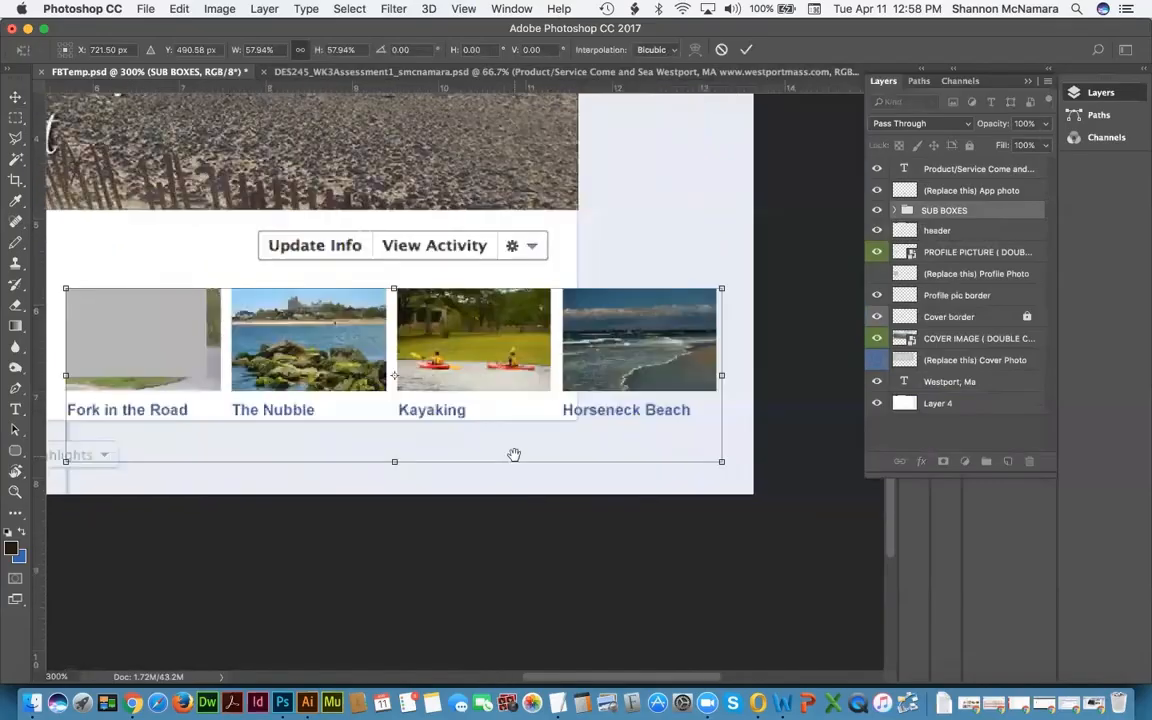
{"action": "left_click_drag", "start_coordinate": [723, 461], "coordinate": [640, 424]}
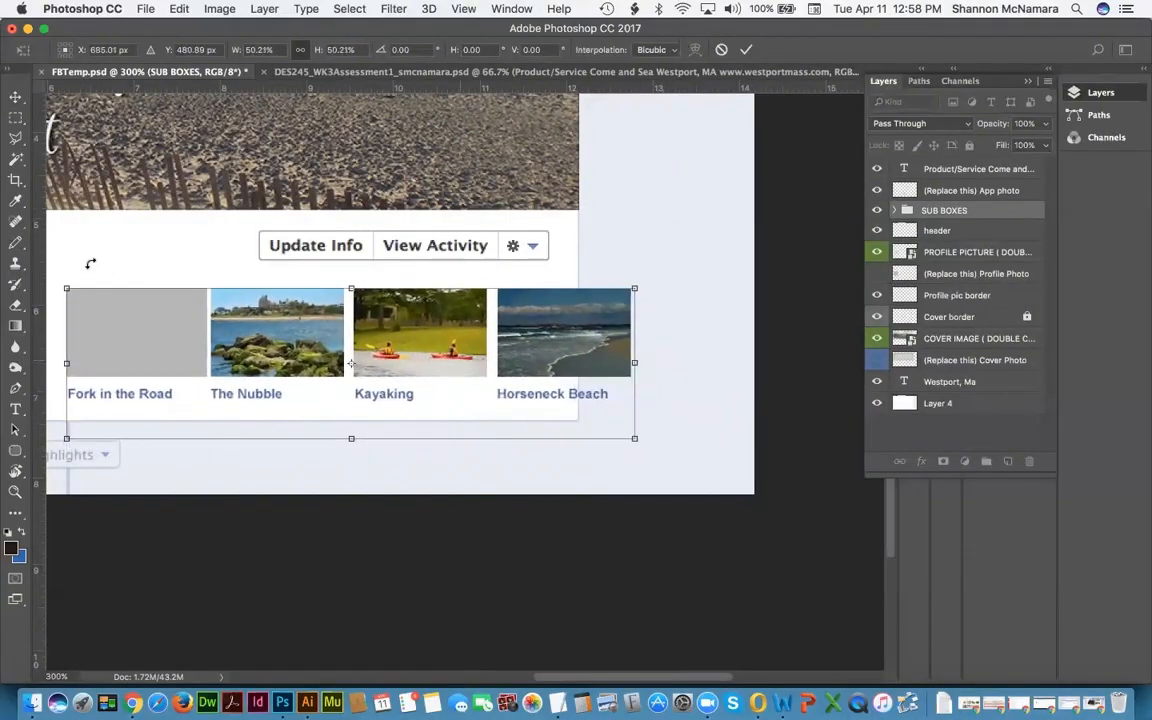
{"action": "left_click_drag", "start_coordinate": [220, 322], "coordinate": [434, 327]}
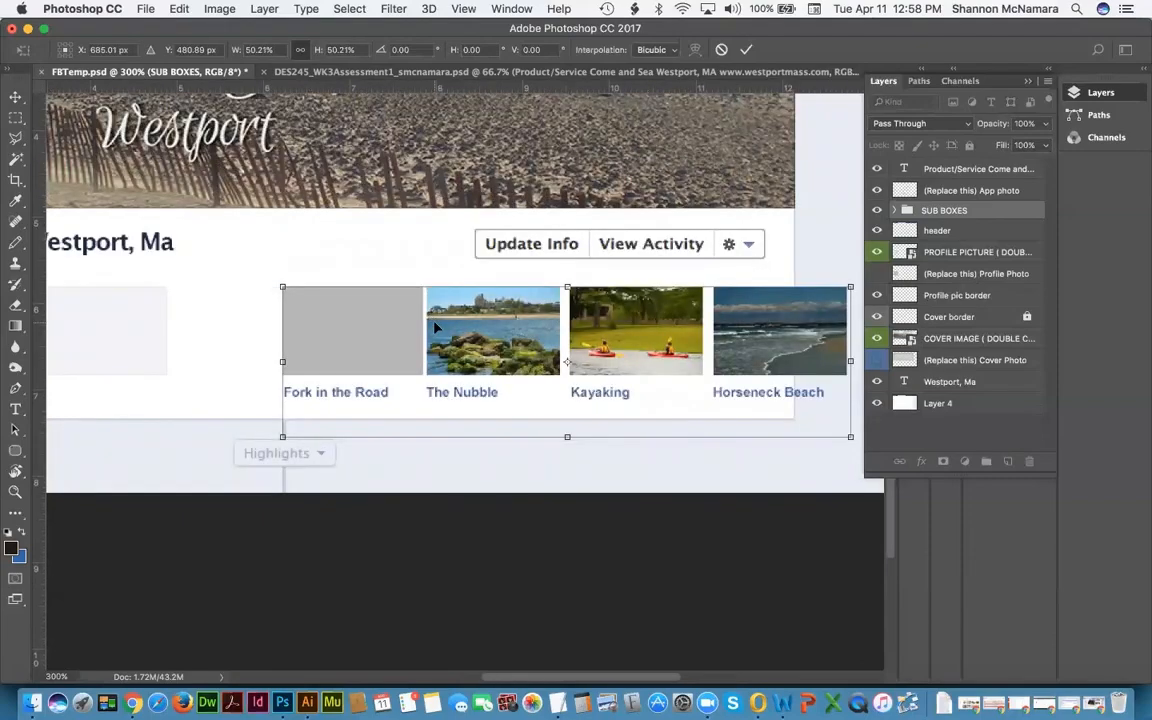
{"action": "key", "text": "Return"}
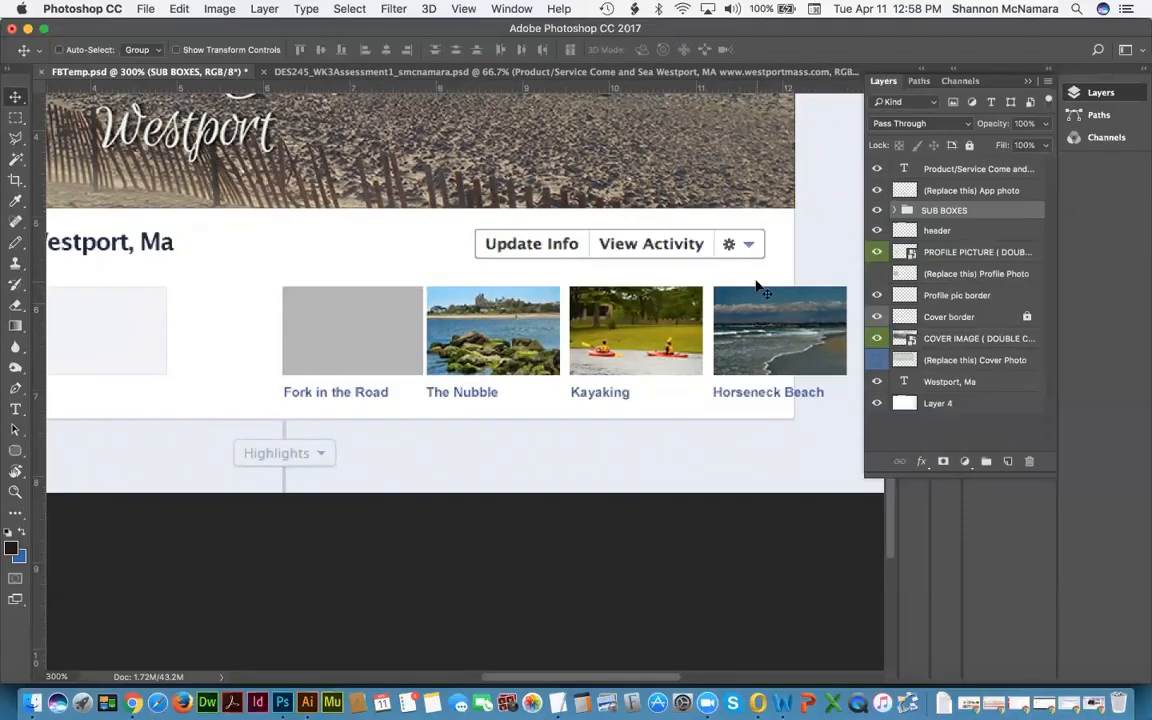
Step: Briefly hide, then re-show, Feature box 04 and its Horseneck Beach caption
{"action": "left_click", "coordinate": [895, 210]}
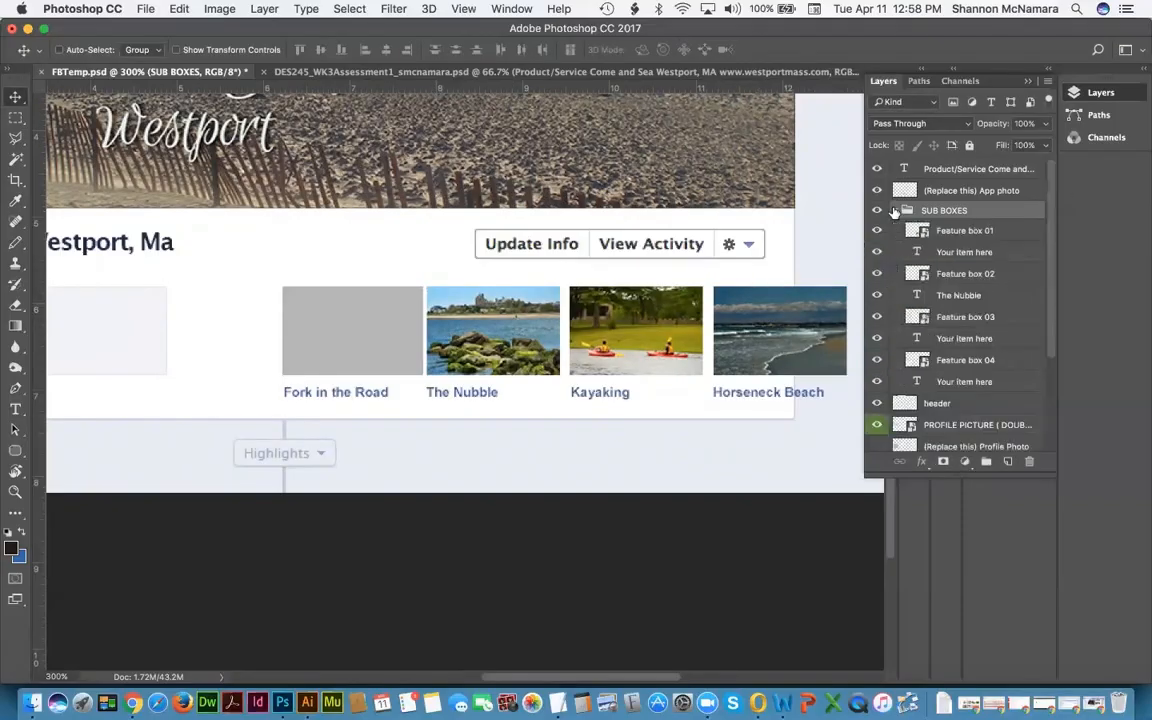
{"action": "left_click", "coordinate": [966, 361]}
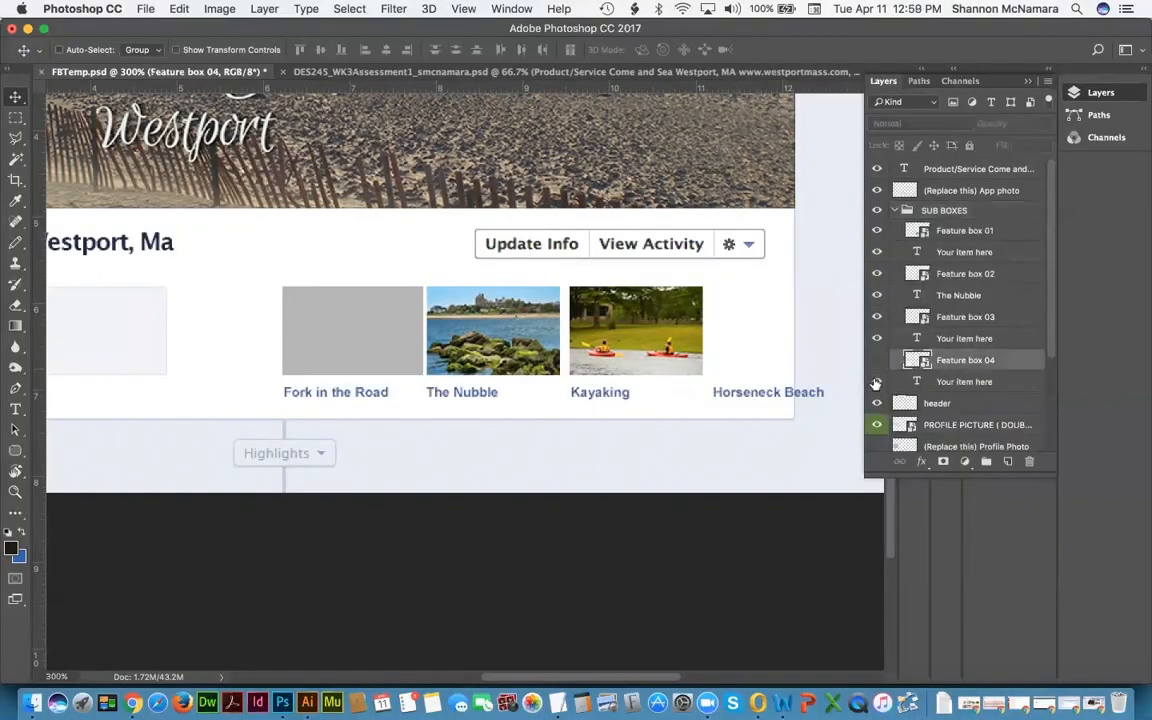
{"action": "left_click_drag", "start_coordinate": [877, 361], "coordinate": [878, 386]}
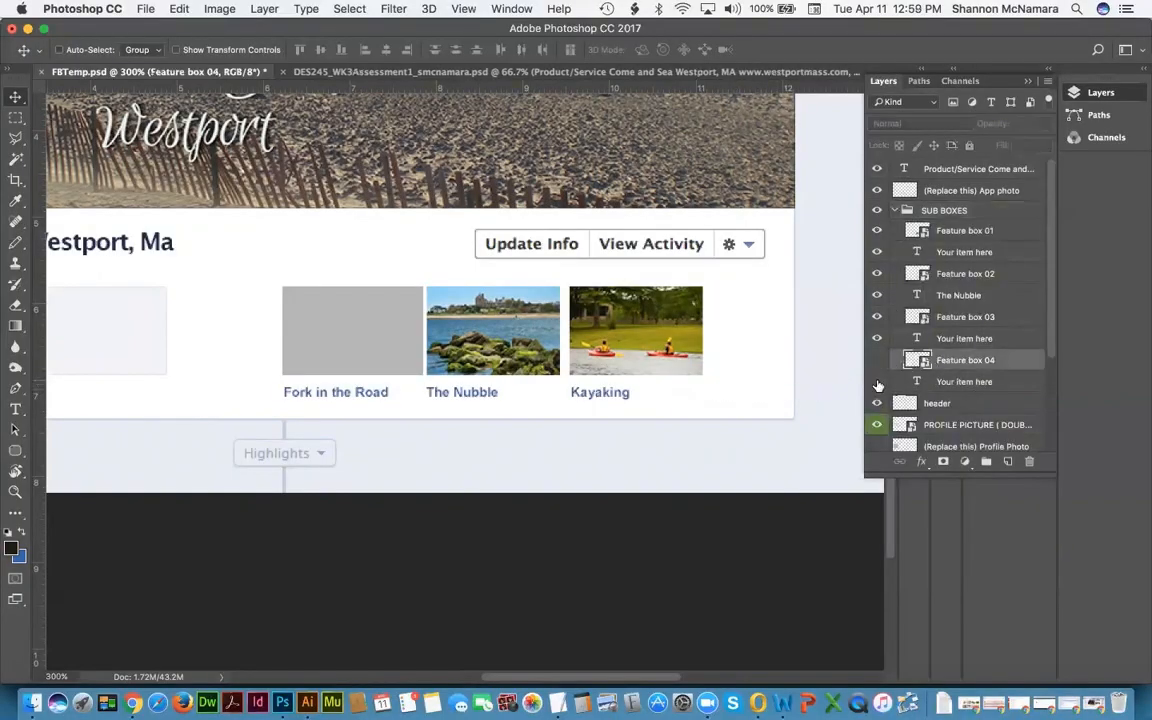
{"action": "left_click", "coordinate": [877, 361]}
{"action": "left_click", "coordinate": [877, 382]}
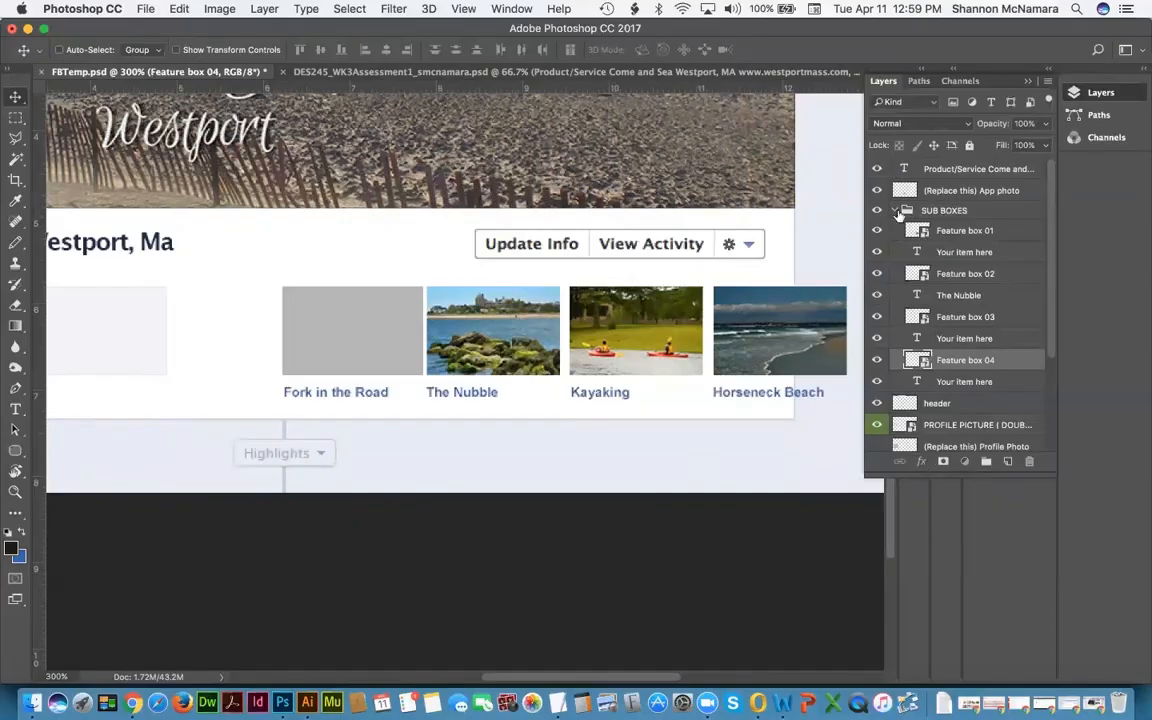
Step: Collapse SUB BOXES and hide the grey (Replace this) App photo placeholder
{"action": "left_click", "coordinate": [903, 211]}
{"action": "left_click", "coordinate": [896, 210]}
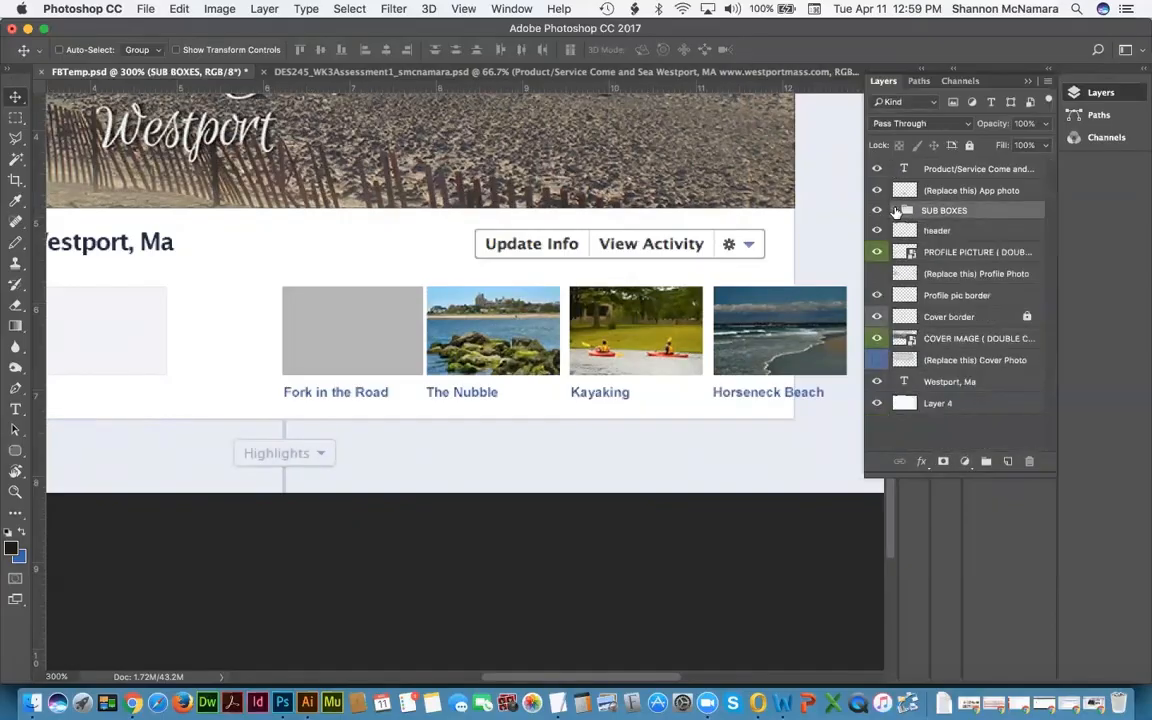
{"action": "left_click", "coordinate": [881, 191]}
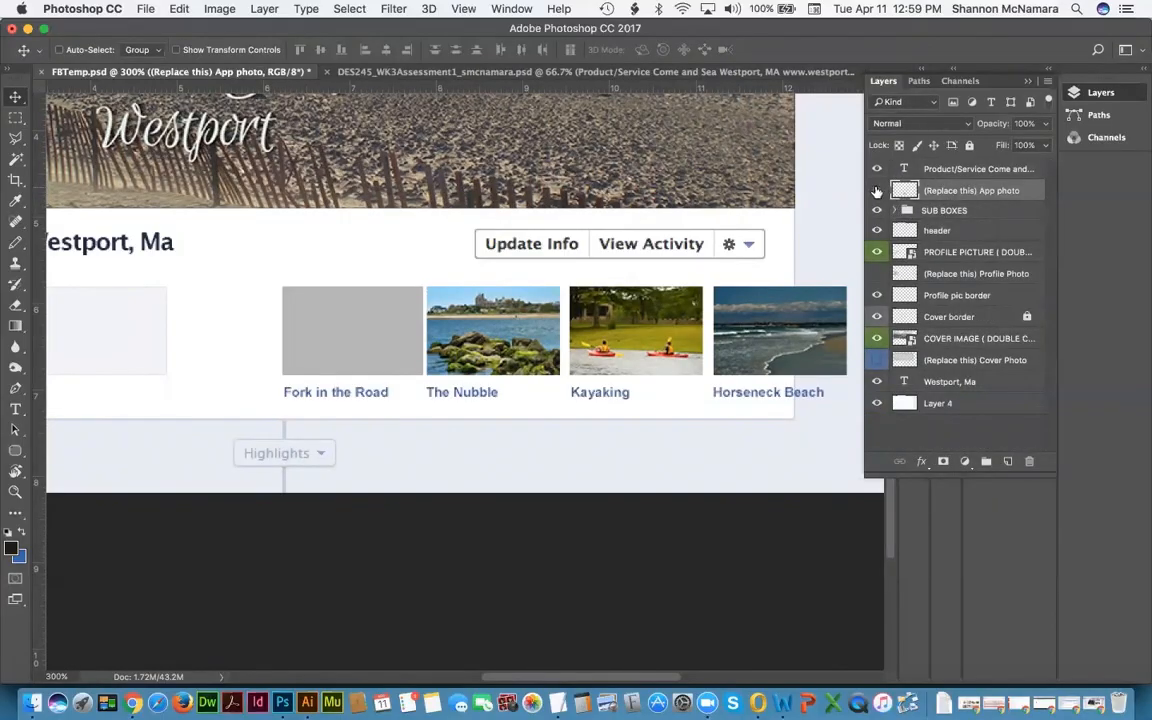
{"action": "left_click", "coordinate": [877, 191]}
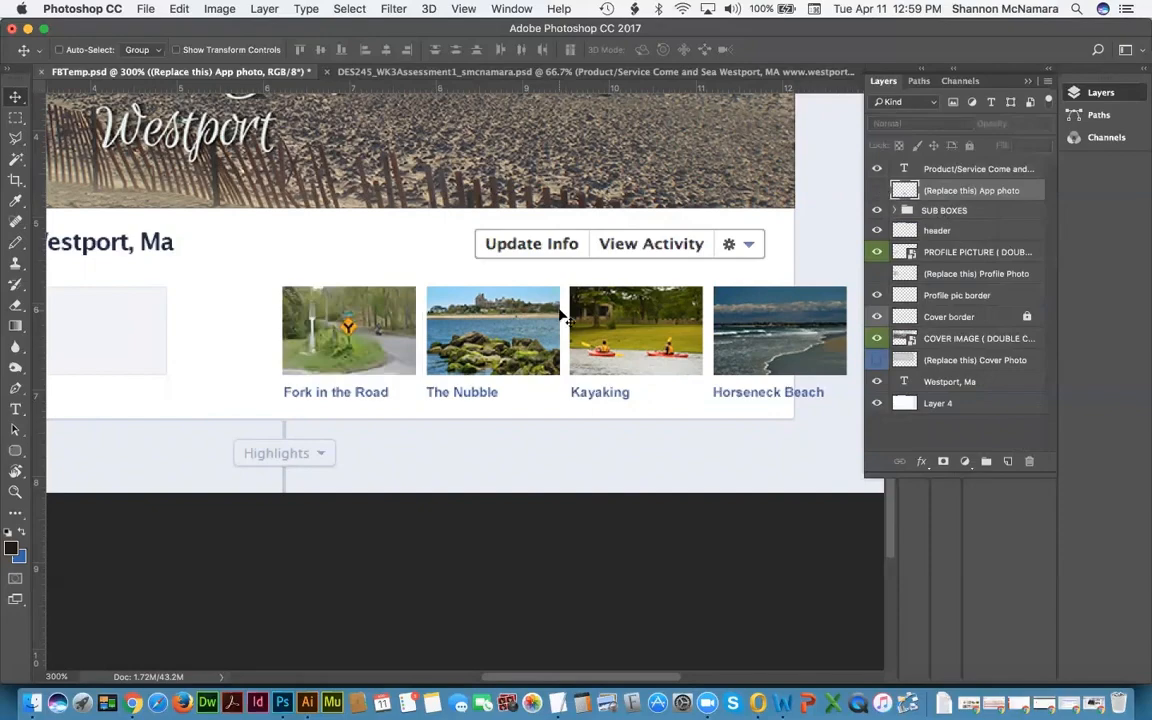
{"action": "left_click", "coordinate": [15, 120]}
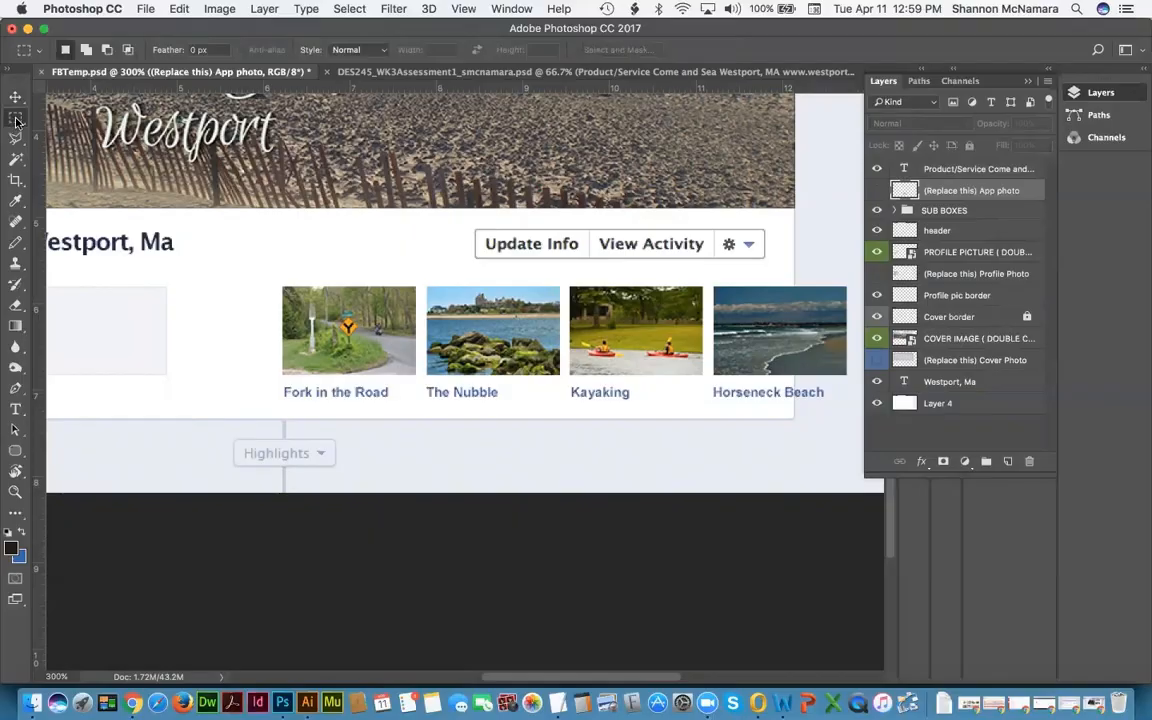
{"action": "left_click_drag", "start_coordinate": [271, 279], "coordinate": [762, 404]}
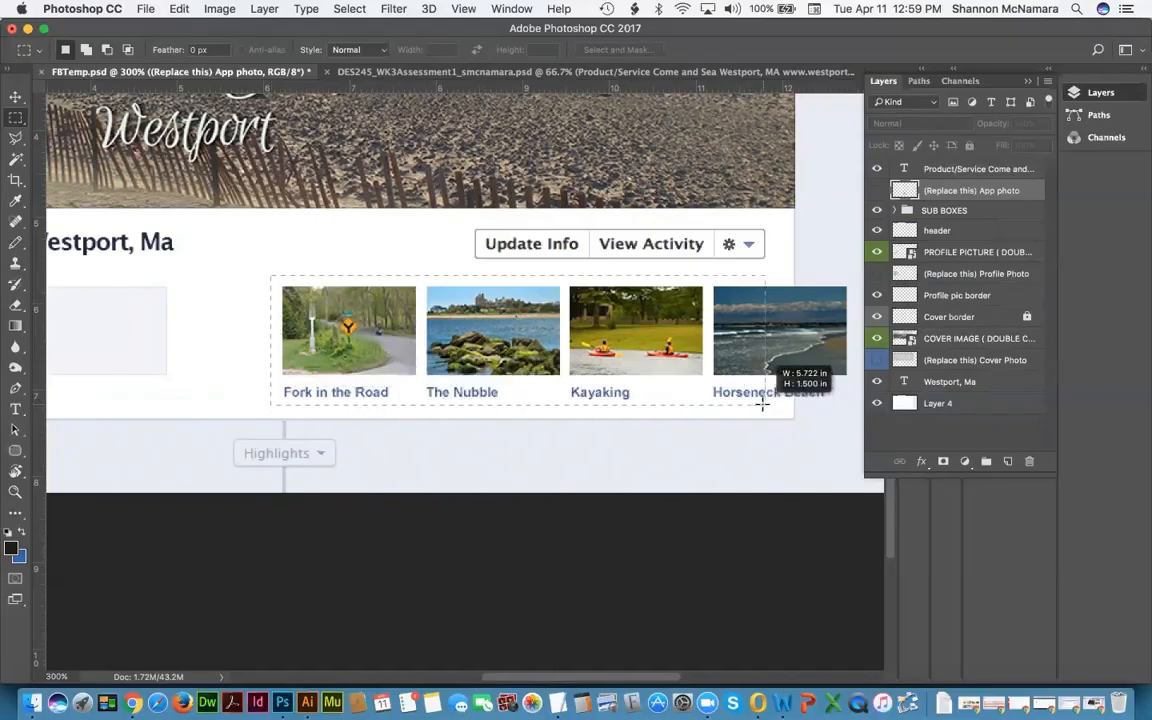
{"action": "left_click_drag", "start_coordinate": [762, 404], "coordinate": [763, 405]}
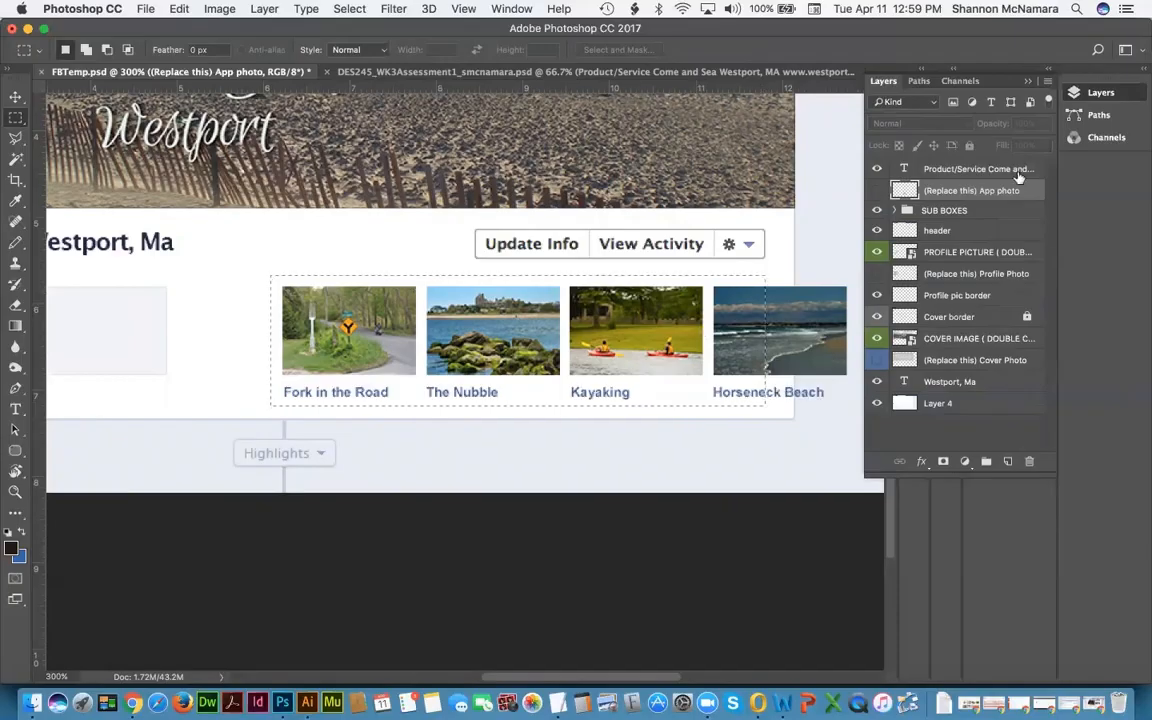
{"action": "left_click", "coordinate": [939, 212]}
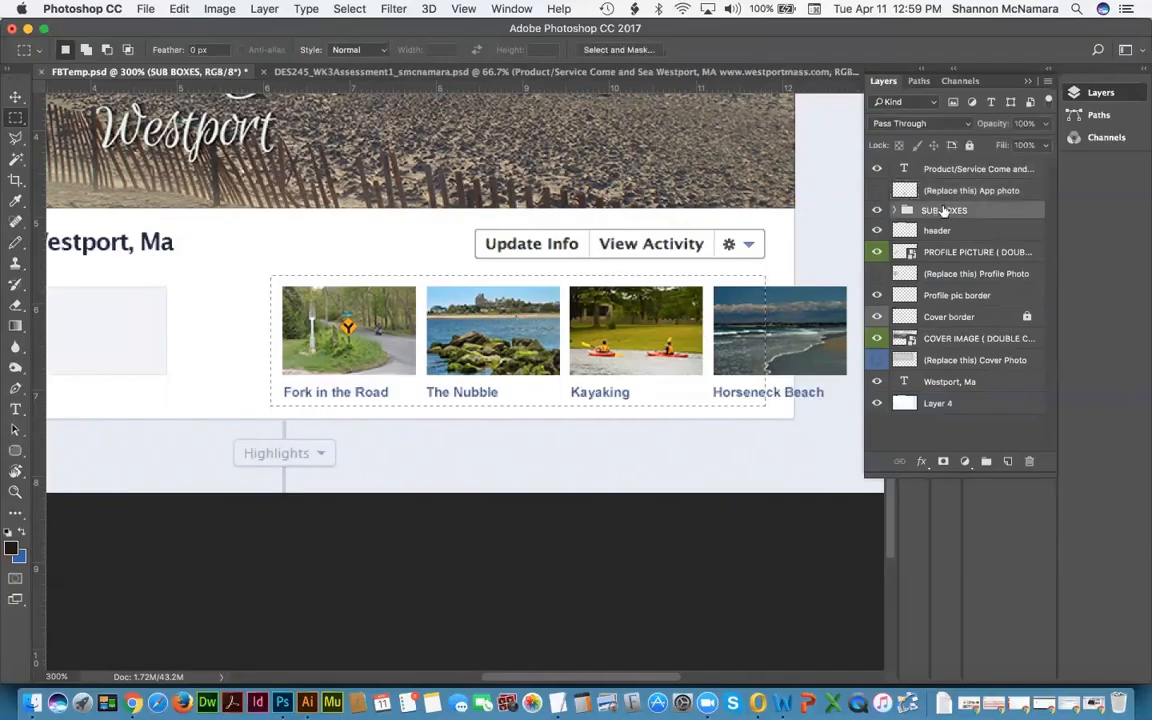
{"action": "left_click", "coordinate": [942, 462]}
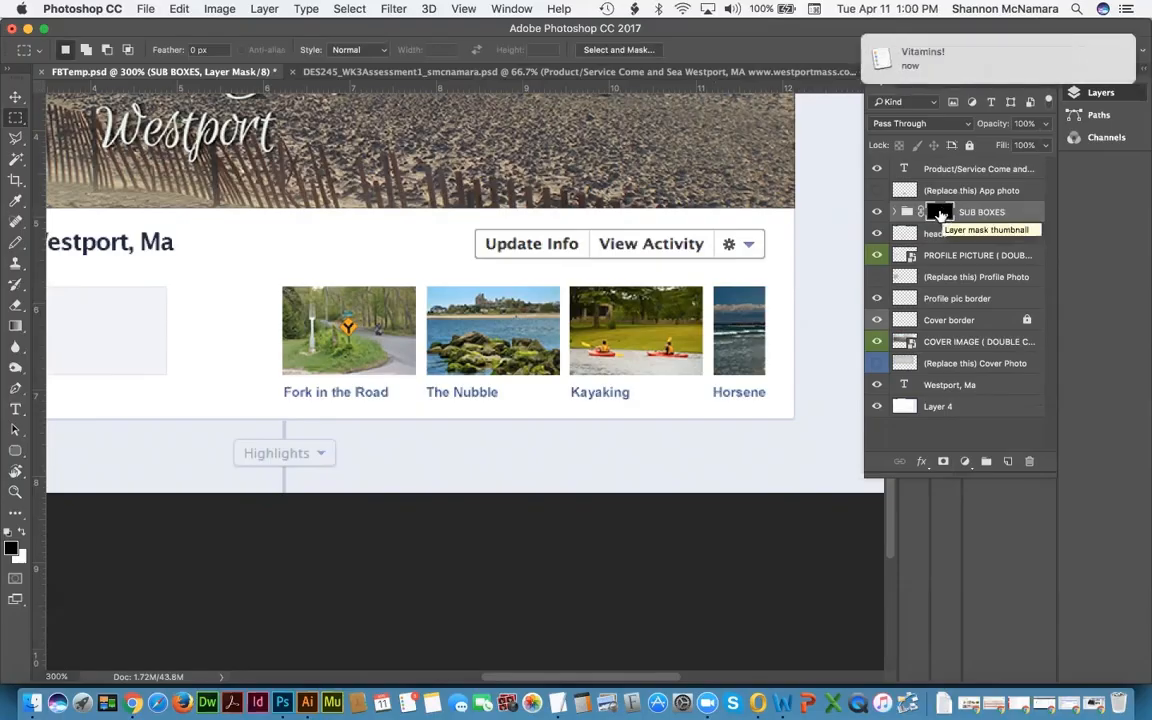
{"action": "left_click_drag", "start_coordinate": [942, 214], "coordinate": [1030, 466]}
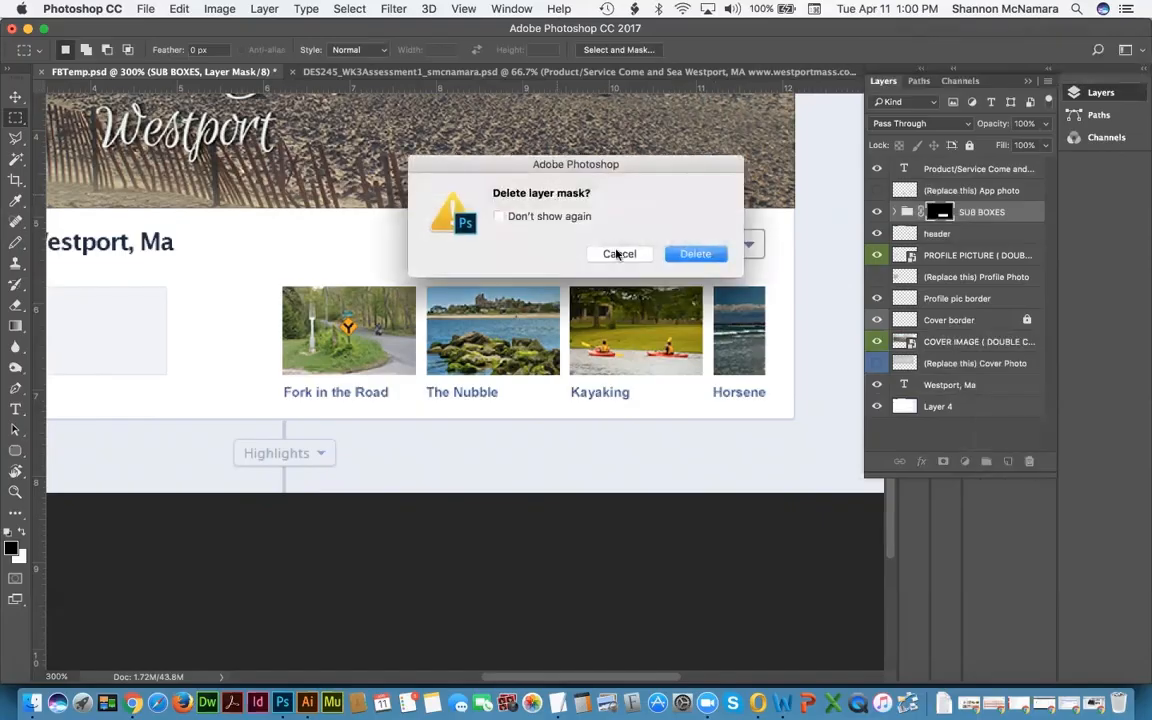
{"action": "left_click", "coordinate": [696, 255]}
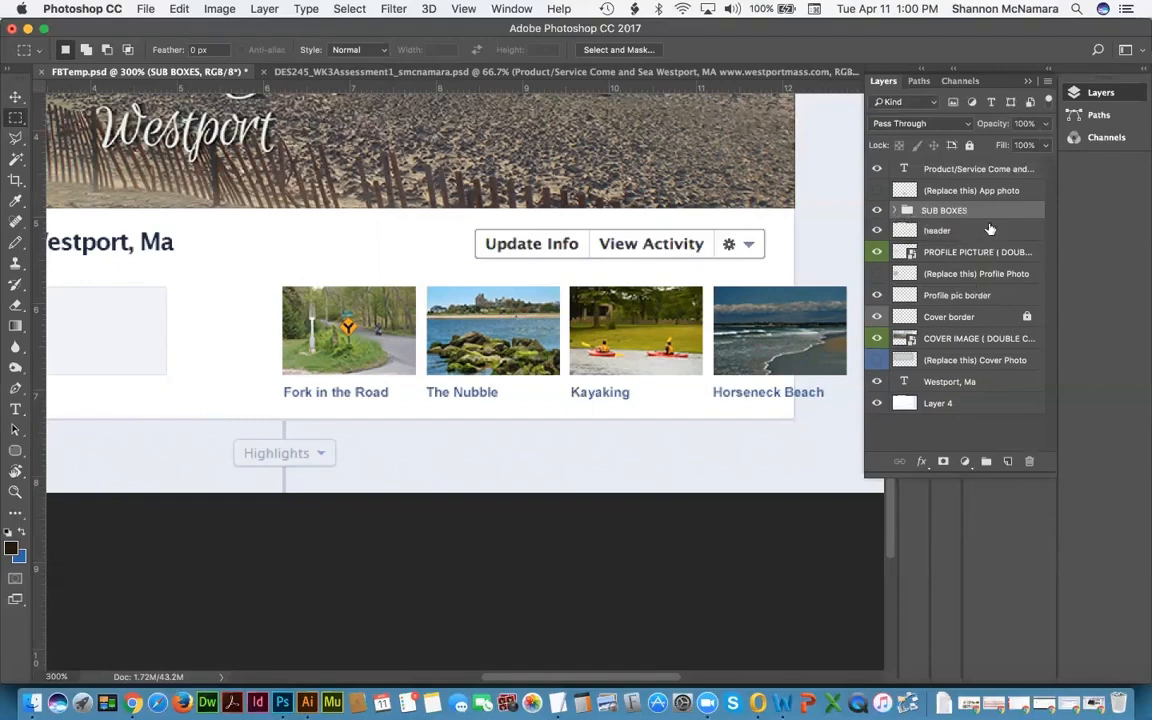
Step: Return to the Add Layer Mask state in History so SUB BOXES is clipped
{"action": "left_click", "coordinate": [463, 9]}
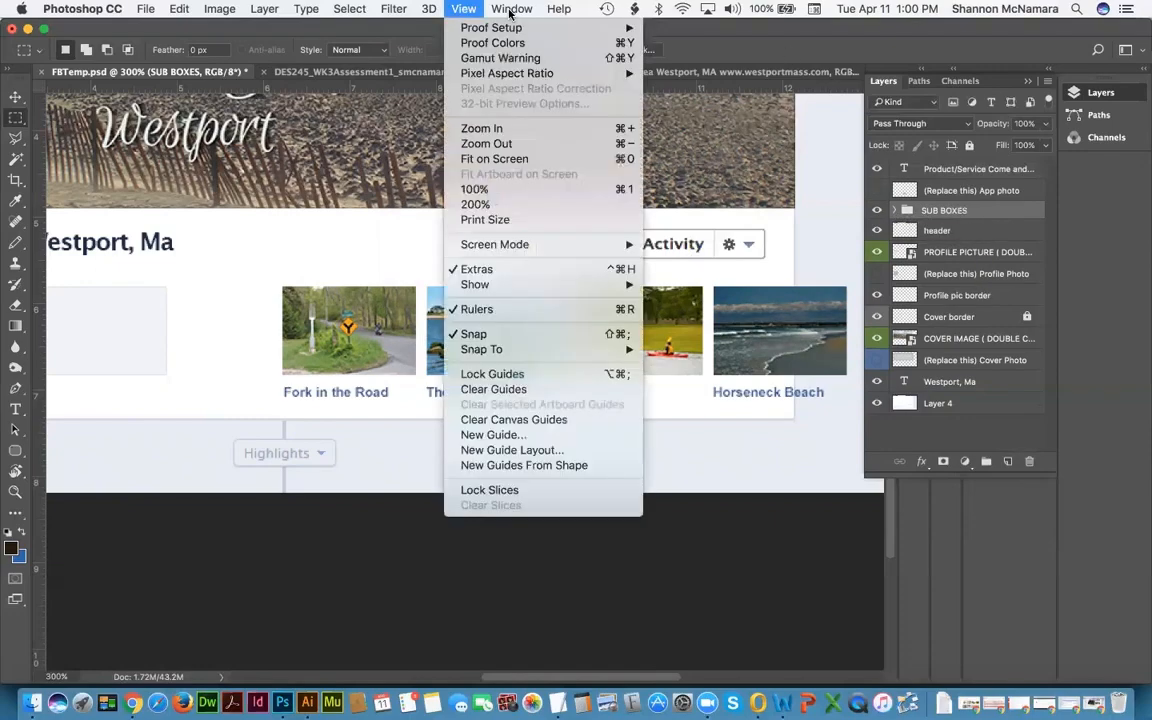
{"action": "mouse_move", "coordinate": [509, 12]}
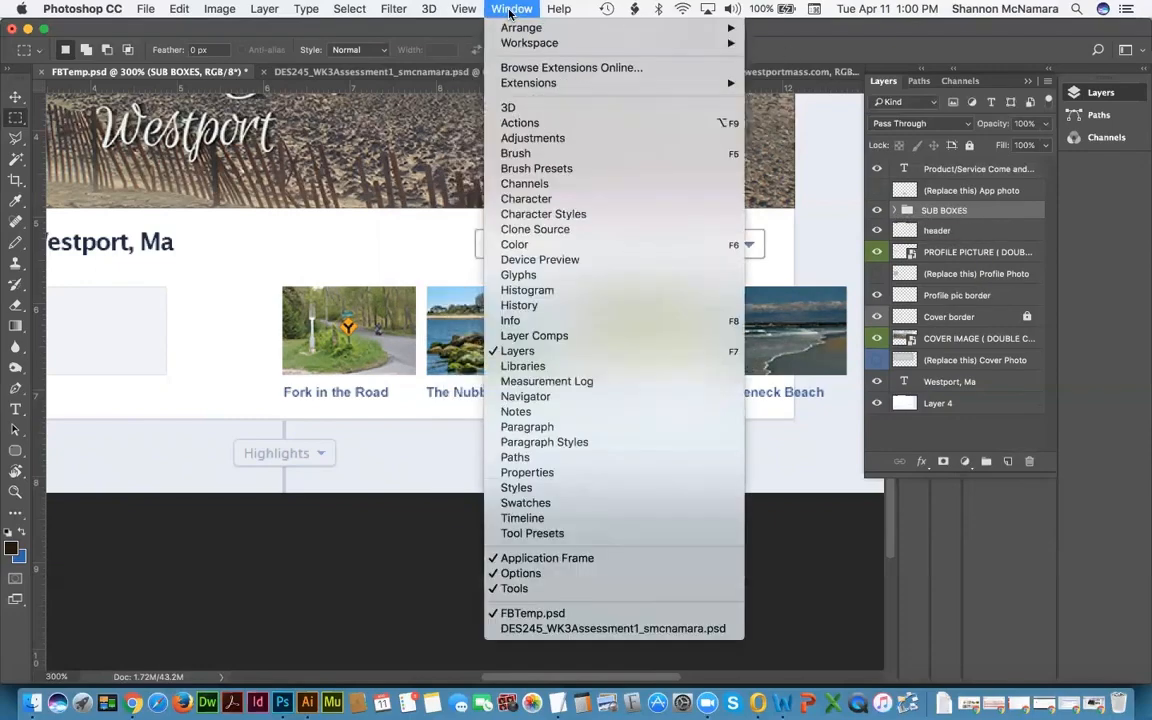
{"action": "left_click", "coordinate": [519, 305]}
{"action": "left_click", "coordinate": [390, 170]}
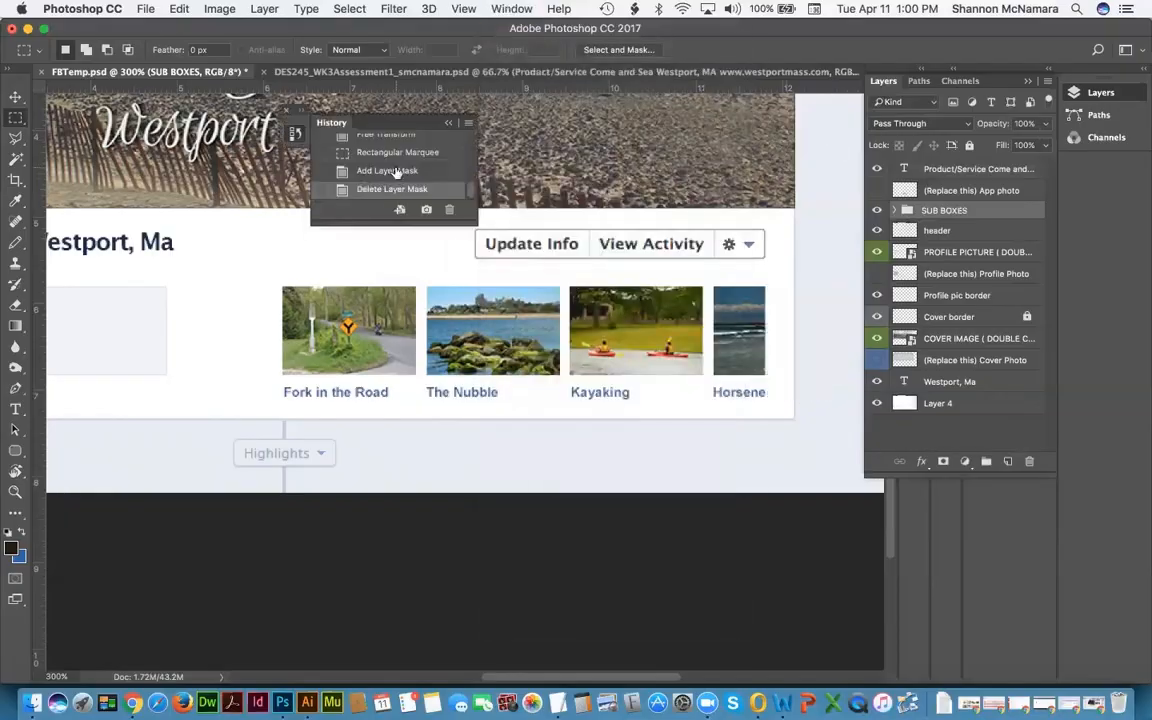
{"action": "left_click", "coordinate": [296, 128]}
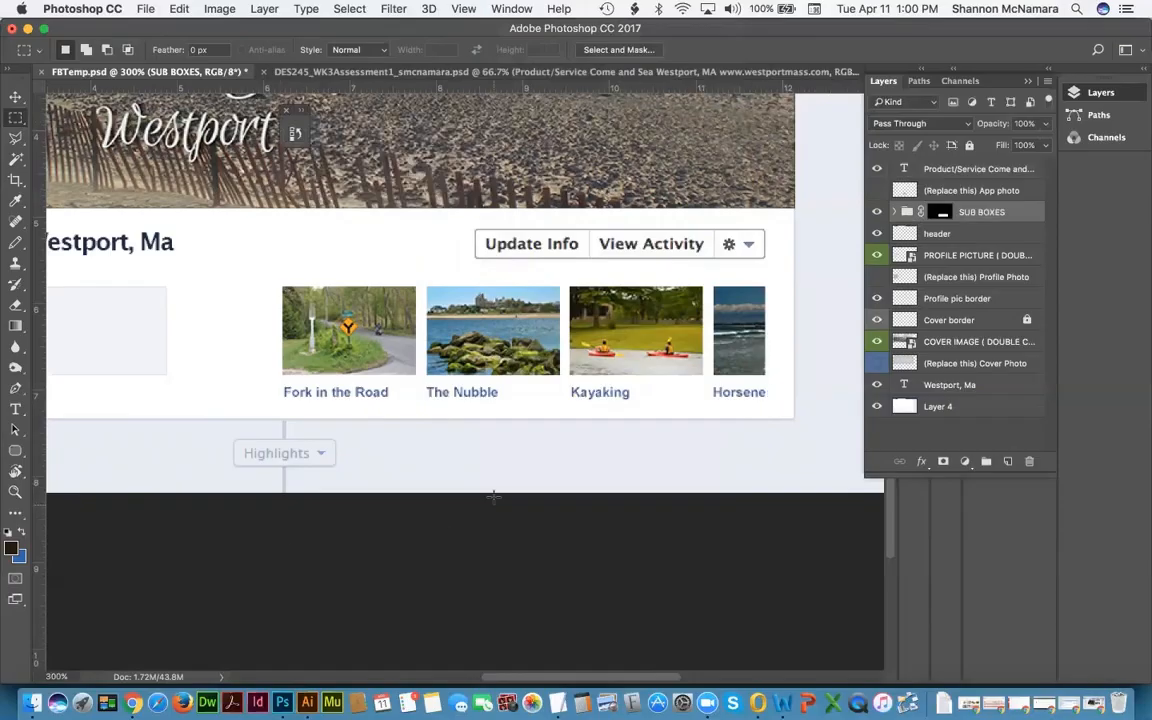
{"action": "scroll", "coordinate": [494, 497], "scroll_direction": "down", "scroll_amount": 3}
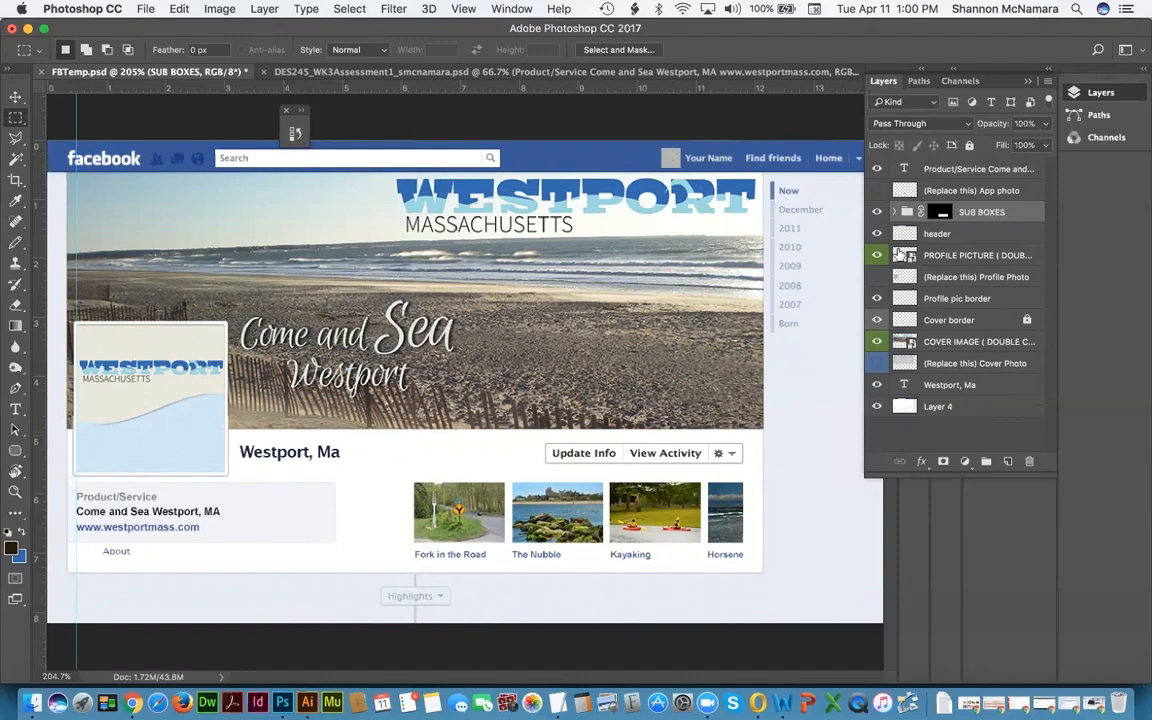
Step: Duplicate the PROFILE PICTURE layer and rename the copy 'Small Profile_Top'
{"action": "left_click", "coordinate": [948, 256]}
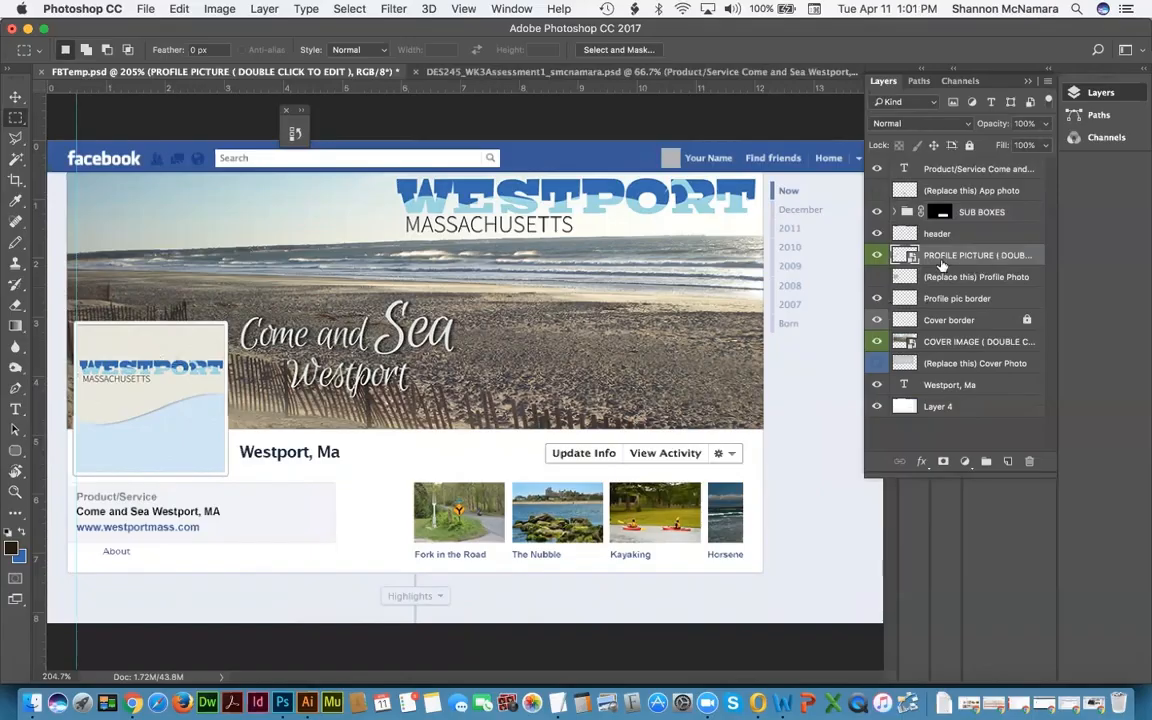
{"action": "left_click_drag", "start_coordinate": [941, 264], "coordinate": [1008, 461]}
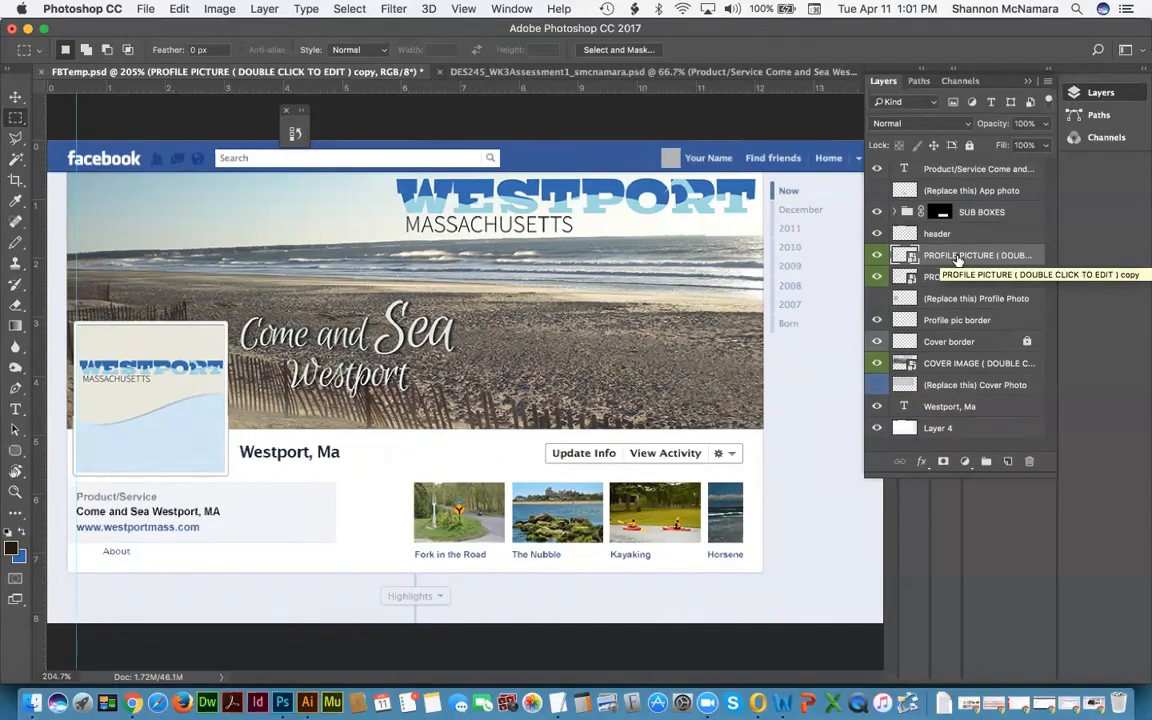
{"action": "double_click", "coordinate": [957, 256]}
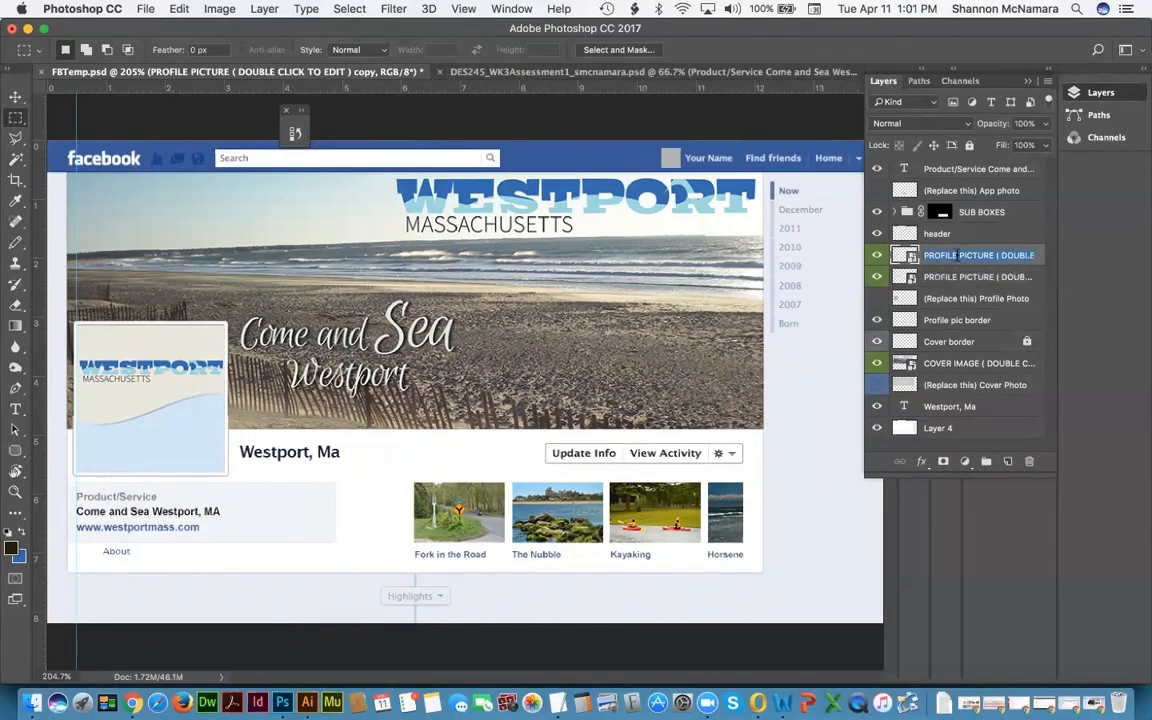
{"action": "type", "text": "Small"}
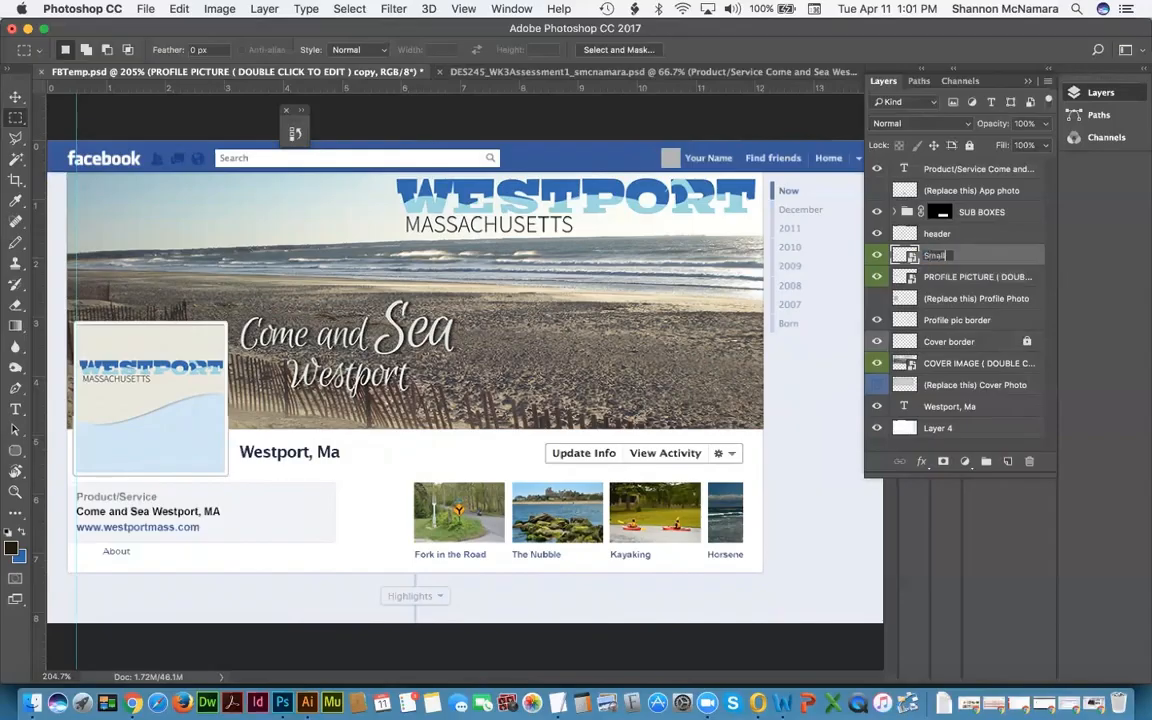
{"action": "type", "text": " Profile_Top"}
Step: Name the copy Small Profile_Top, stack it above the header layer, and undo hiding Your Name
{"action": "key", "text": "Return"}
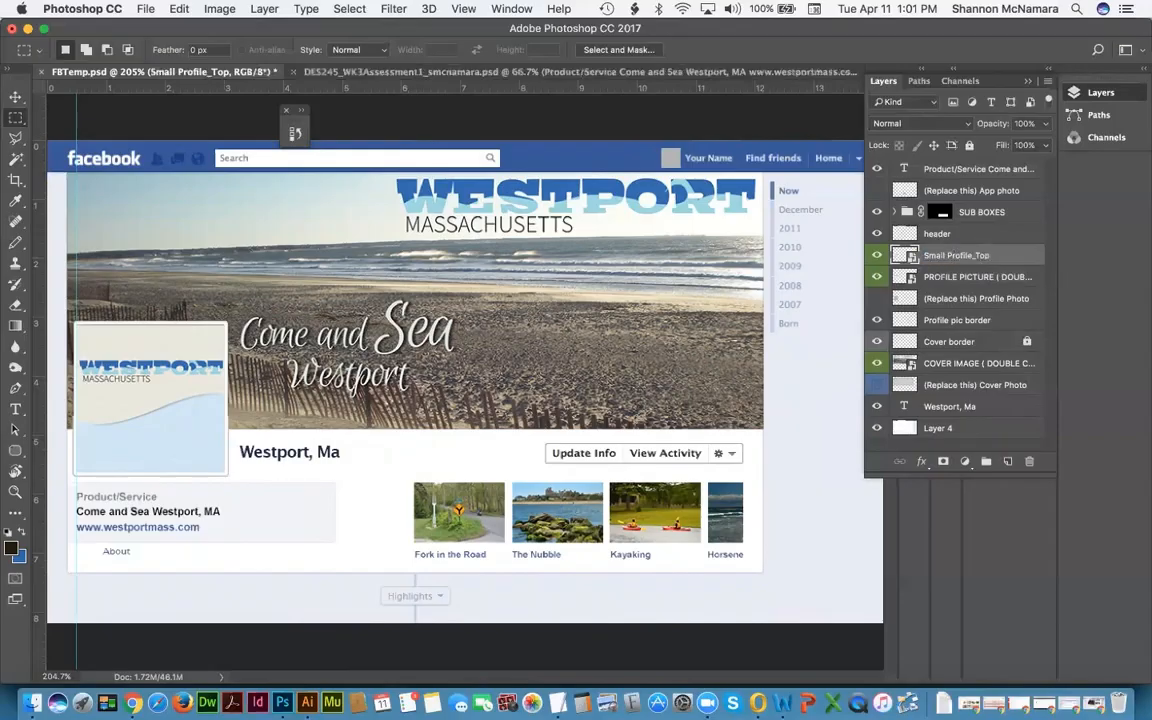
{"action": "mouse_move", "coordinate": [958, 258]}
{"action": "left_mouse_down"}
{"action": "mouse_move", "coordinate": [946, 222]}
{"action": "mouse_move", "coordinate": [948, 244]}
{"action": "left_mouse_up"}
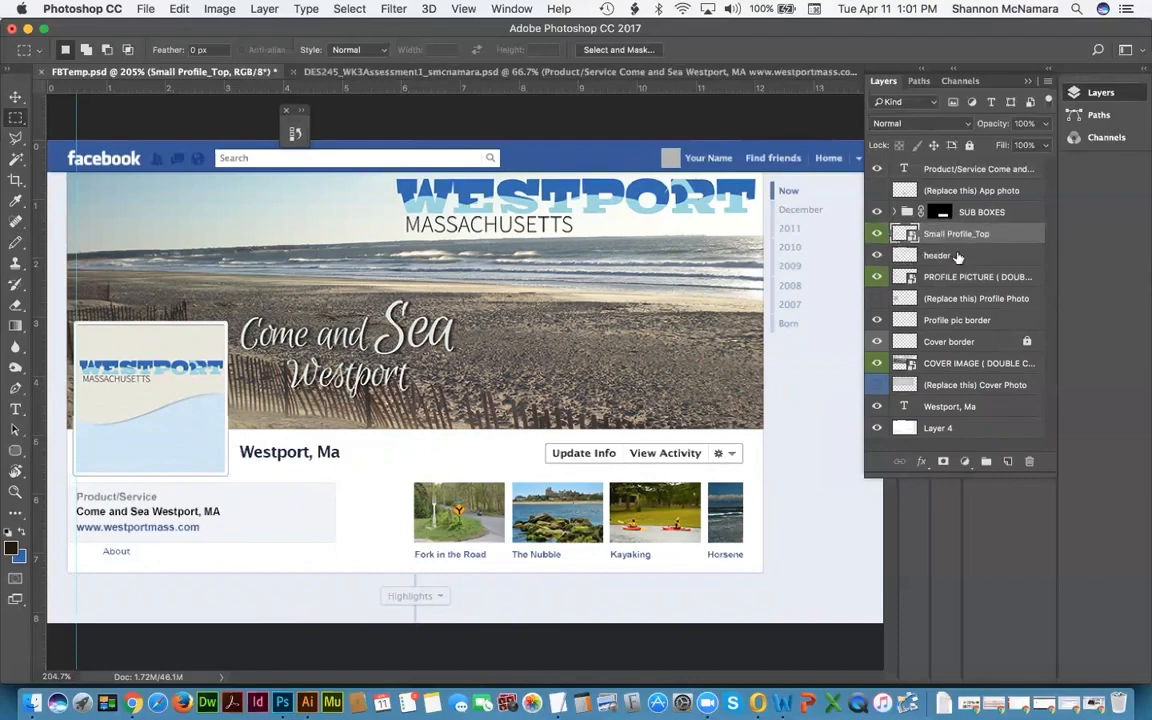
{"action": "left_click", "coordinate": [937, 256]}
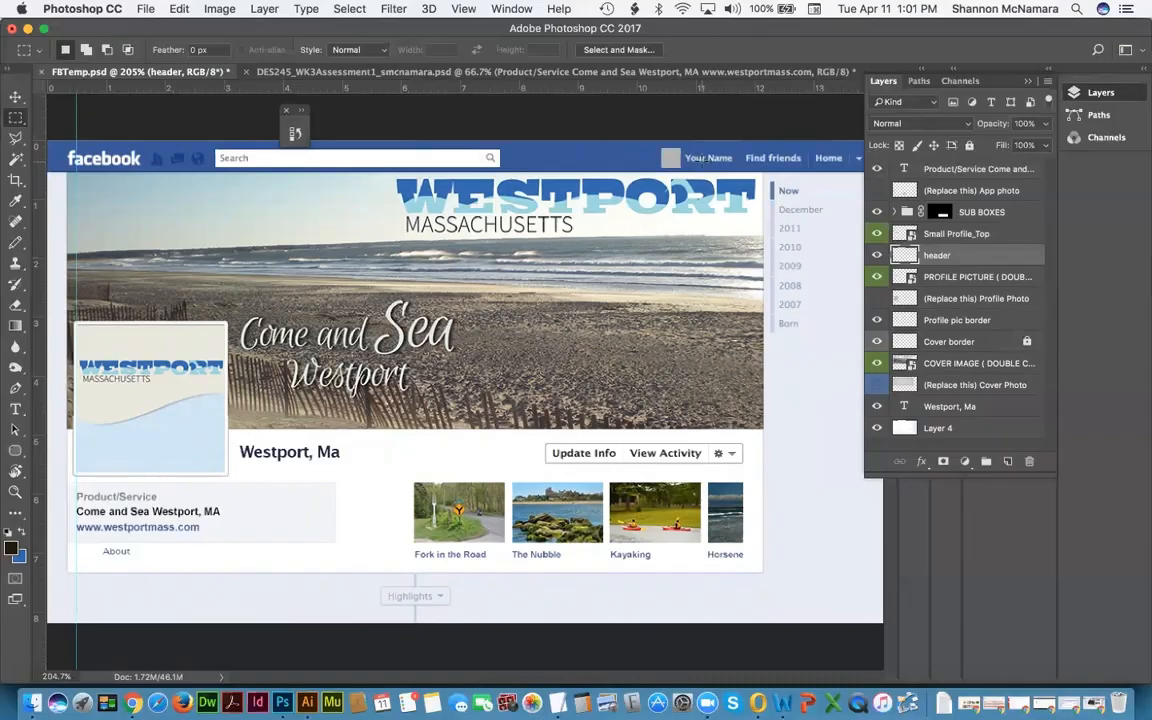
{"action": "key", "text": "v"}
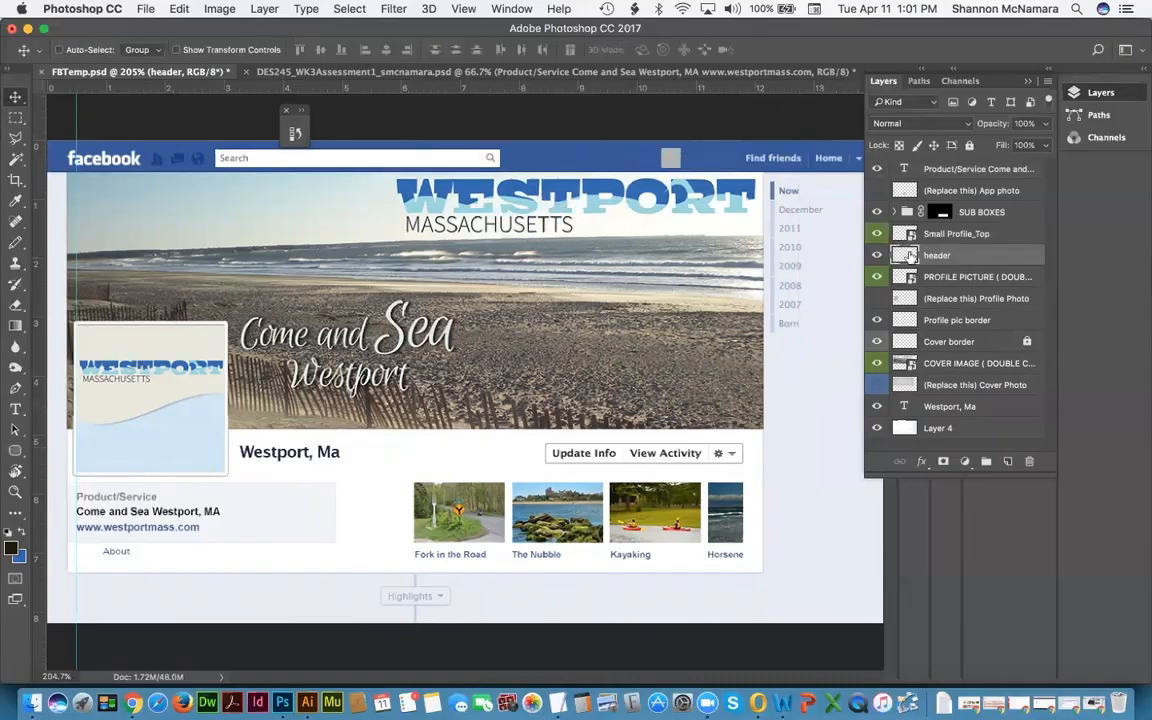
{"action": "key", "text": "super+z"}
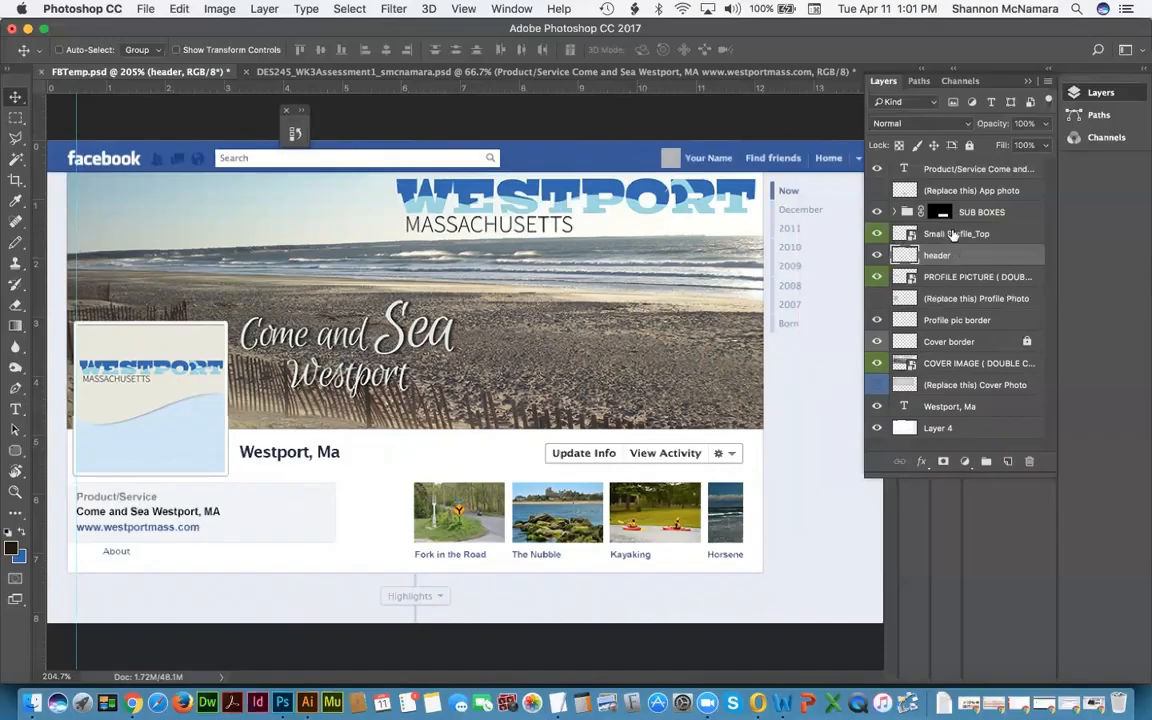
Step: Move the profile graphic up beside Your Name and nudge it into exact alignment
{"action": "left_click", "coordinate": [950, 234]}
{"action": "left_click_drag", "start_coordinate": [386, 252], "coordinate": [596, 227]}
{"action": "key", "text": "Up"}
{"action": "key", "text": "Up"}
{"action": "key", "text": "Up"}
{"action": "key", "text": "Up"}
{"action": "key", "text": "Up"}
{"action": "key", "text": "Up"}
{"action": "key", "text": "Up"}
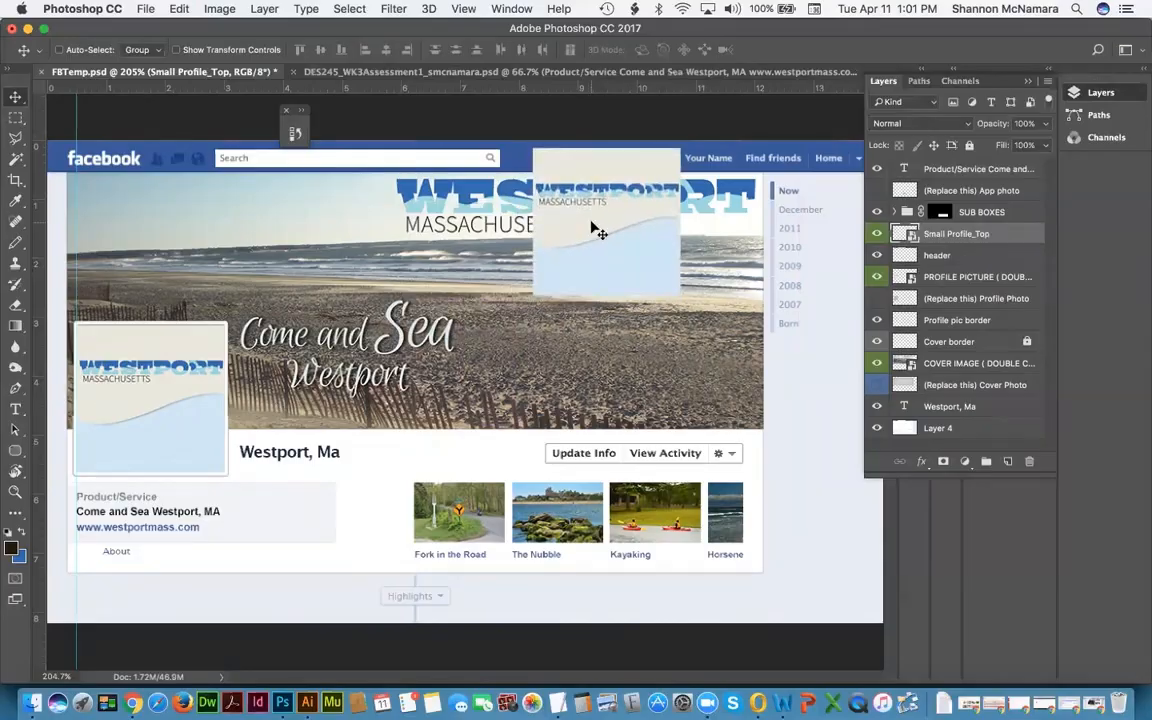
{"action": "key", "text": "Down"}
{"action": "key", "text": "Down"}
{"action": "key", "text": "z"}
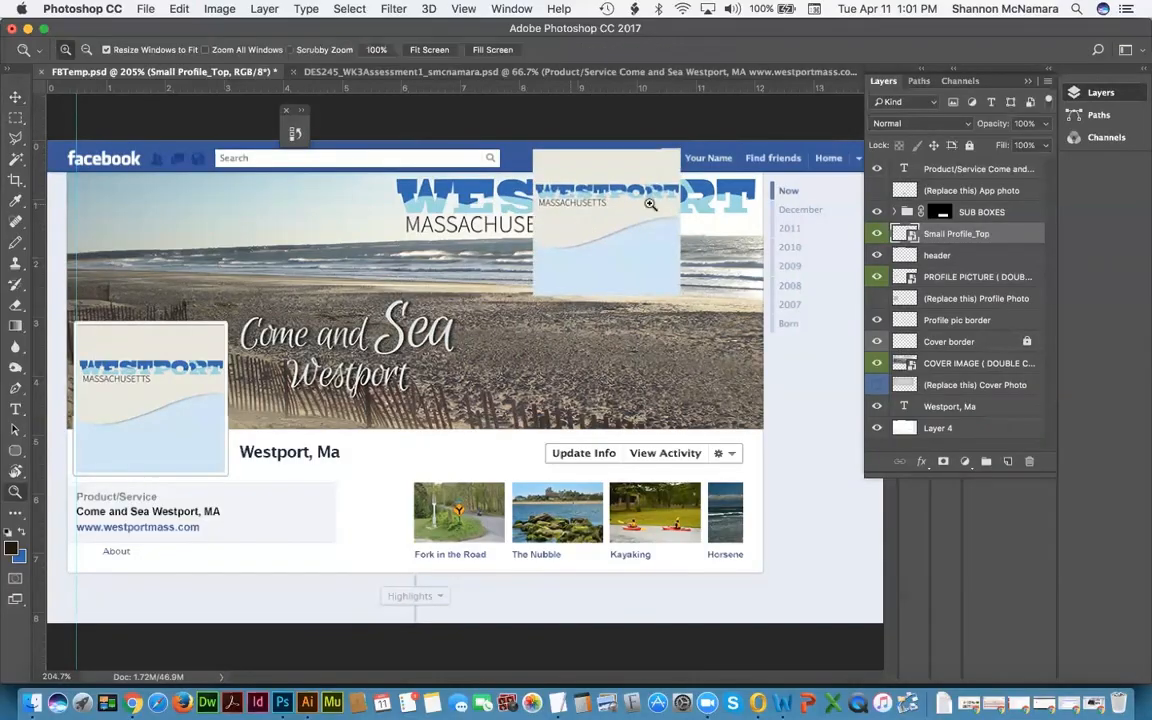
{"action": "left_click_drag", "start_coordinate": [668, 136], "coordinate": [698, 173]}
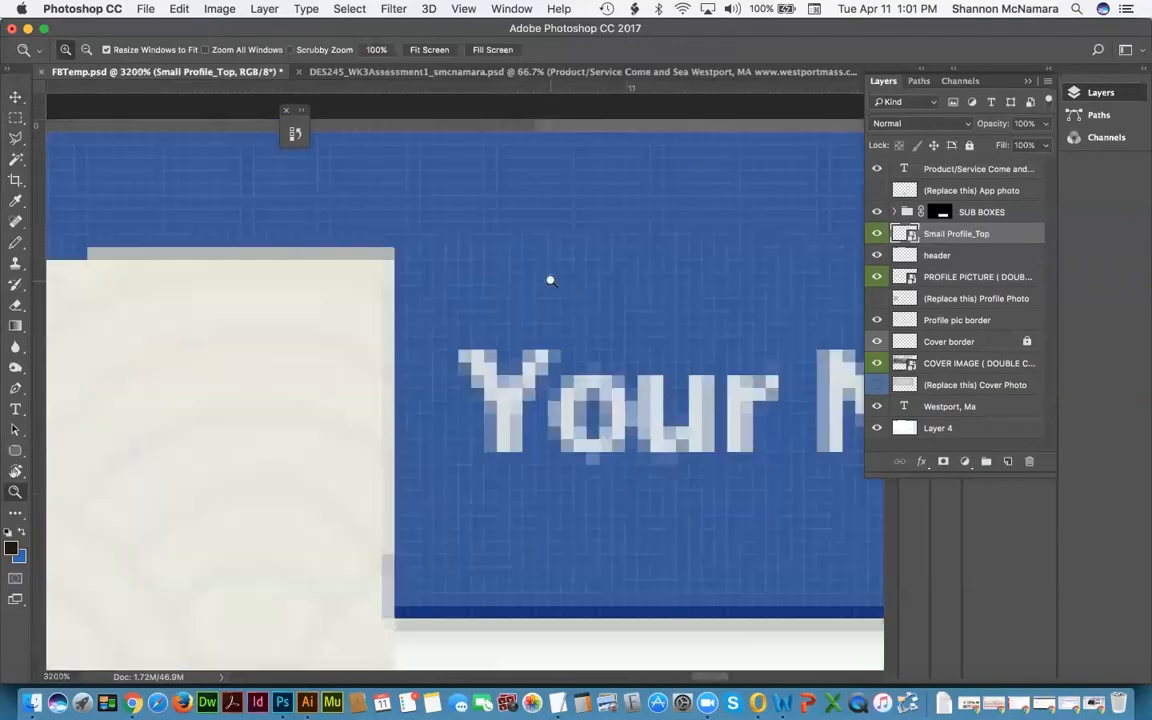
{"action": "key", "text": "v"}
{"action": "left_click_drag", "start_coordinate": [329, 341], "coordinate": [338, 322]}
{"action": "key", "text": "Up"}
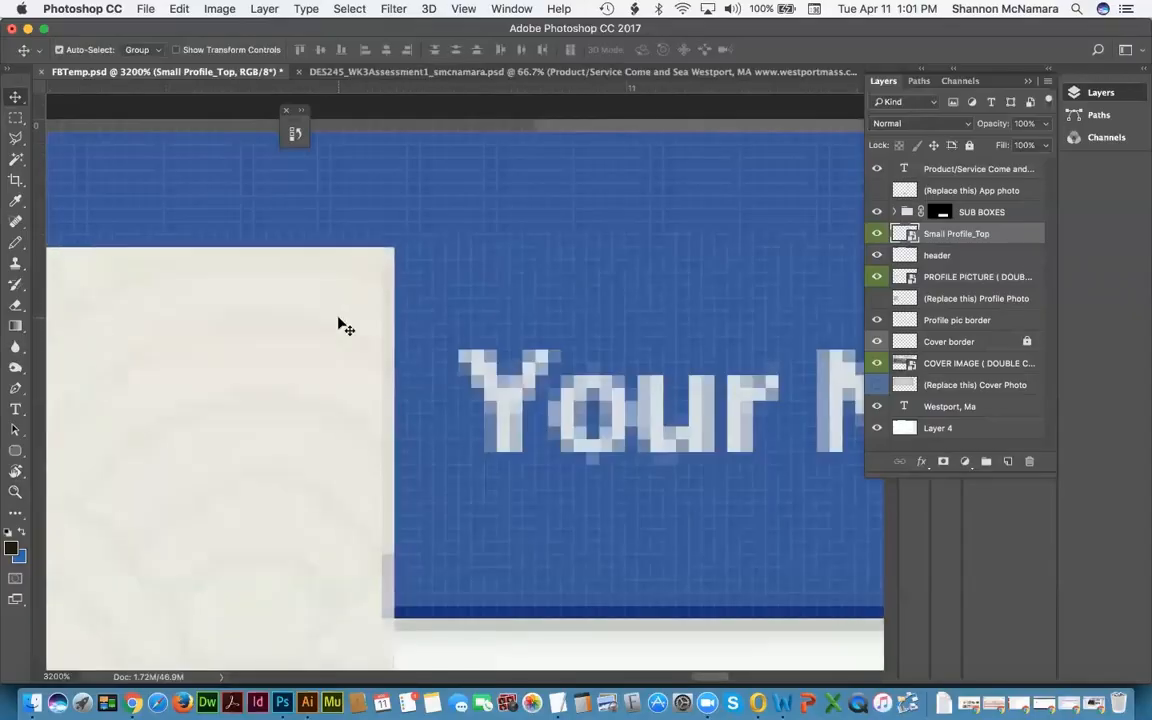
Step: Scale the profile graphic down to a small square thumbnail next to Your Name
{"action": "key", "text": "super+minus"}
{"action": "key", "text": "super+minus"}
{"action": "key", "text": "super+minus"}
{"action": "key", "text": "super+minus"}
{"action": "key", "text": "super+minus"}
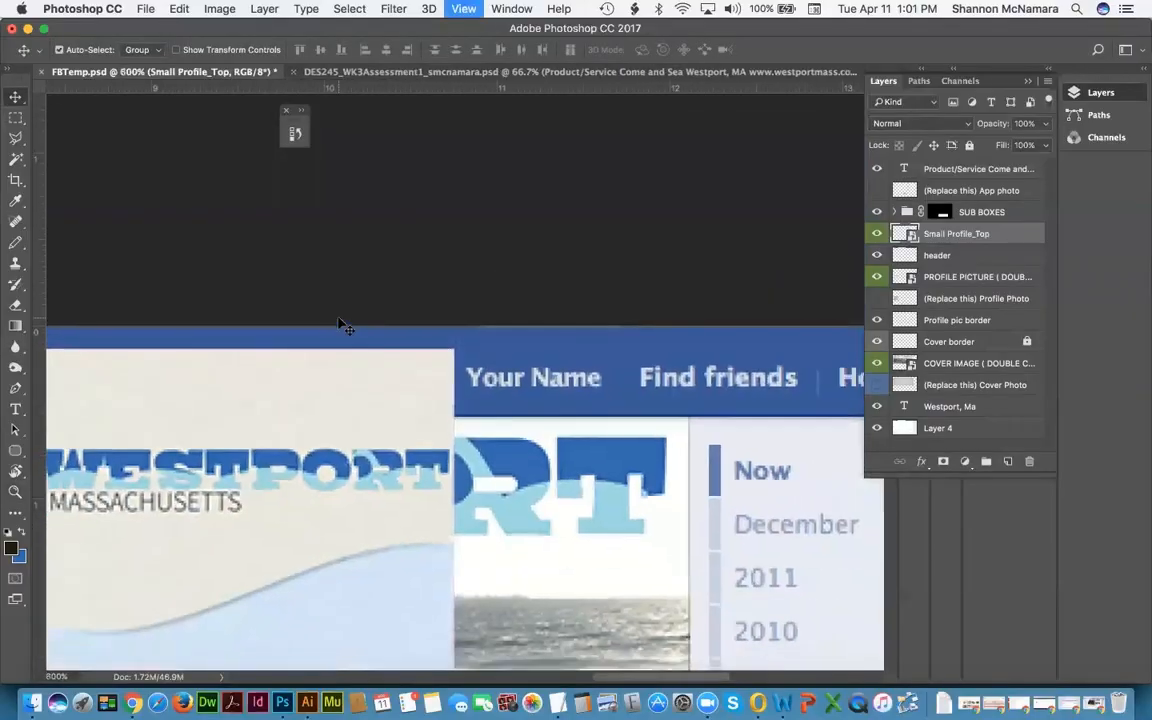
{"action": "key", "text": "super+minus"}
{"action": "key", "text": "super+minus"}
{"action": "key", "text": "super+minus"}
{"action": "scroll", "coordinate": [345, 330], "scroll_direction": "down", "scroll_amount": 3}
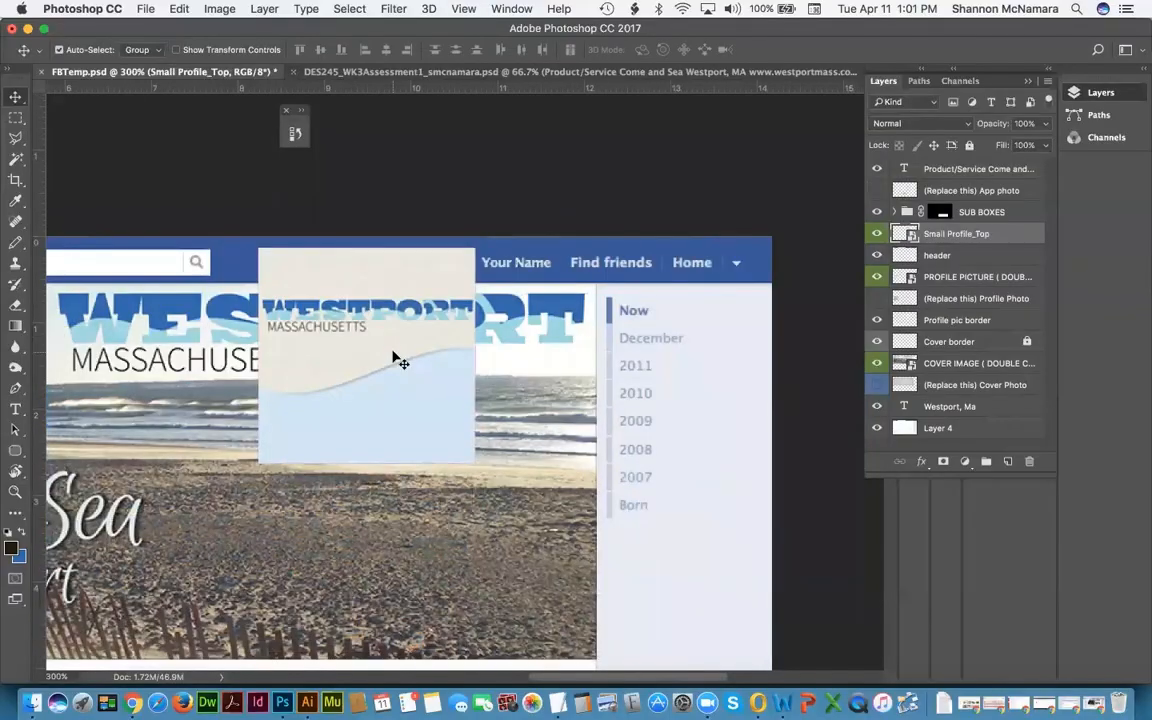
{"action": "key", "text": "super+t"}
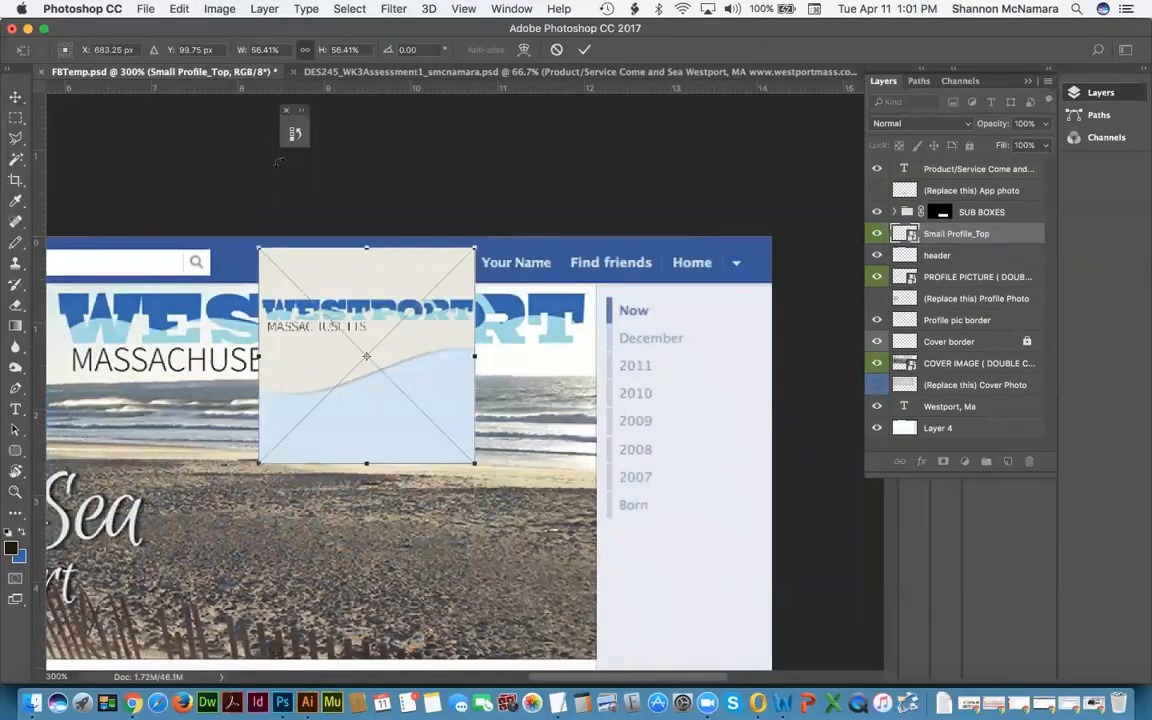
{"action": "left_click_drag", "start_coordinate": [258, 463], "coordinate": [446, 276]}
{"action": "key", "text": "Return"}
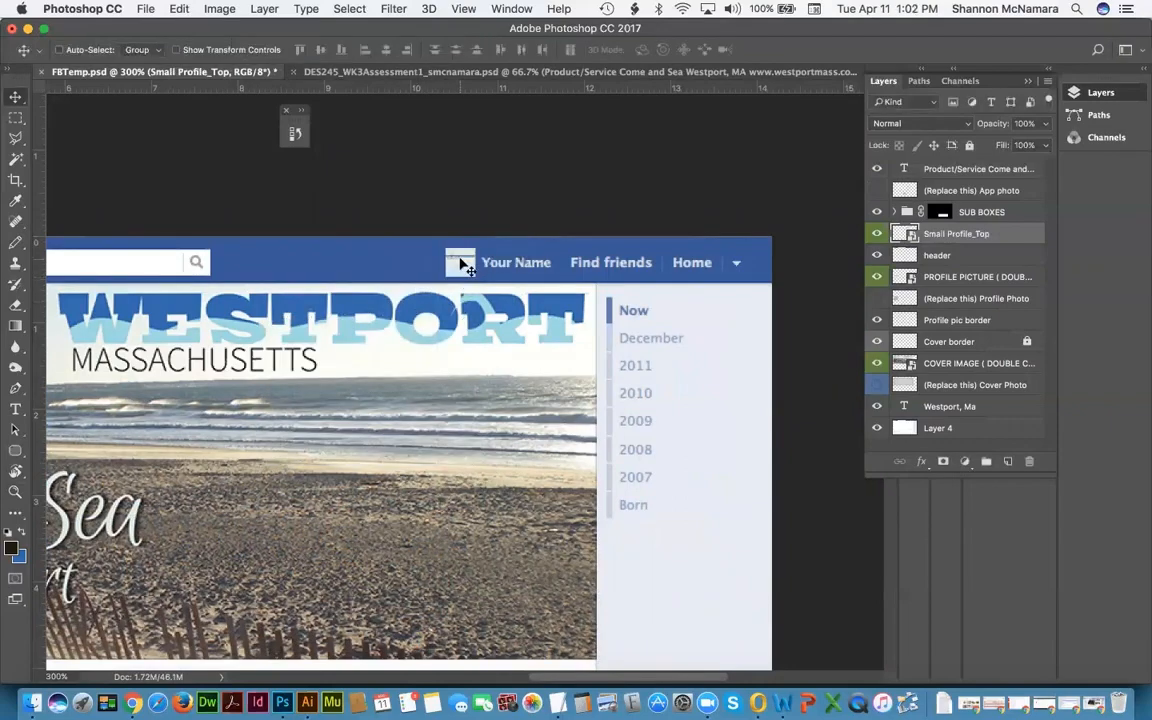
{"action": "left_click_drag", "start_coordinate": [350, 479], "coordinate": [476, 473]}
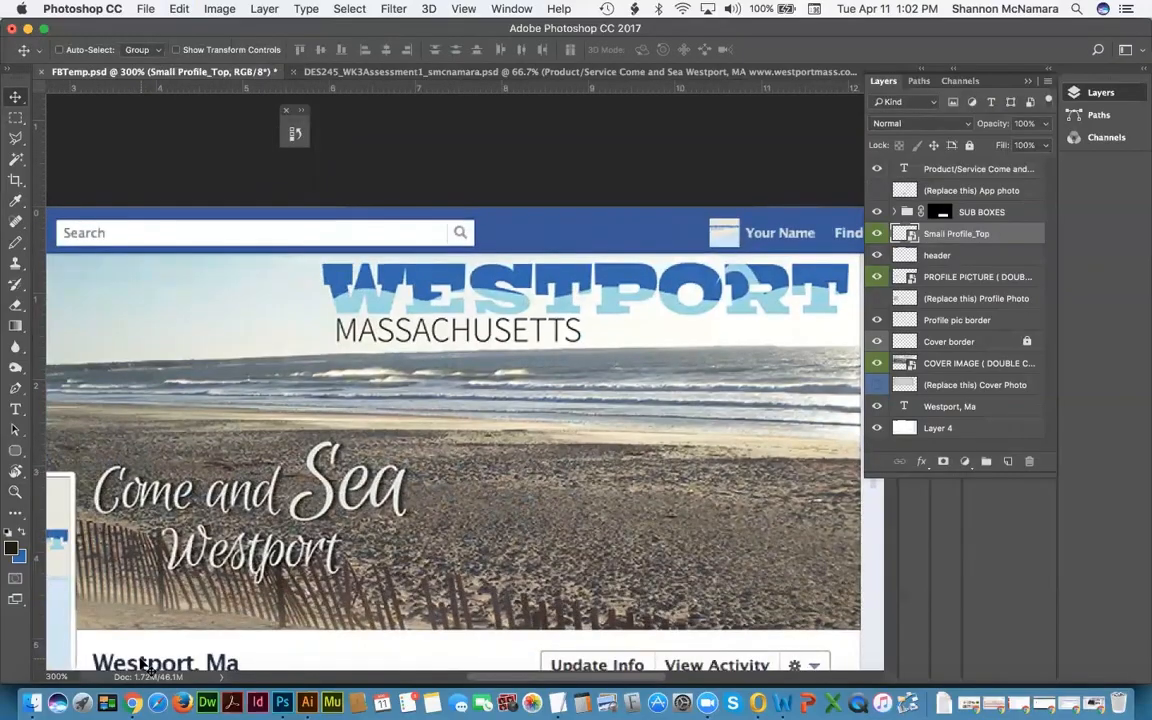
Step: Duplicate the Westport, Ma text layer, move it above header, and rename it Westport, Ma TOP
{"action": "left_click", "coordinate": [951, 407]}
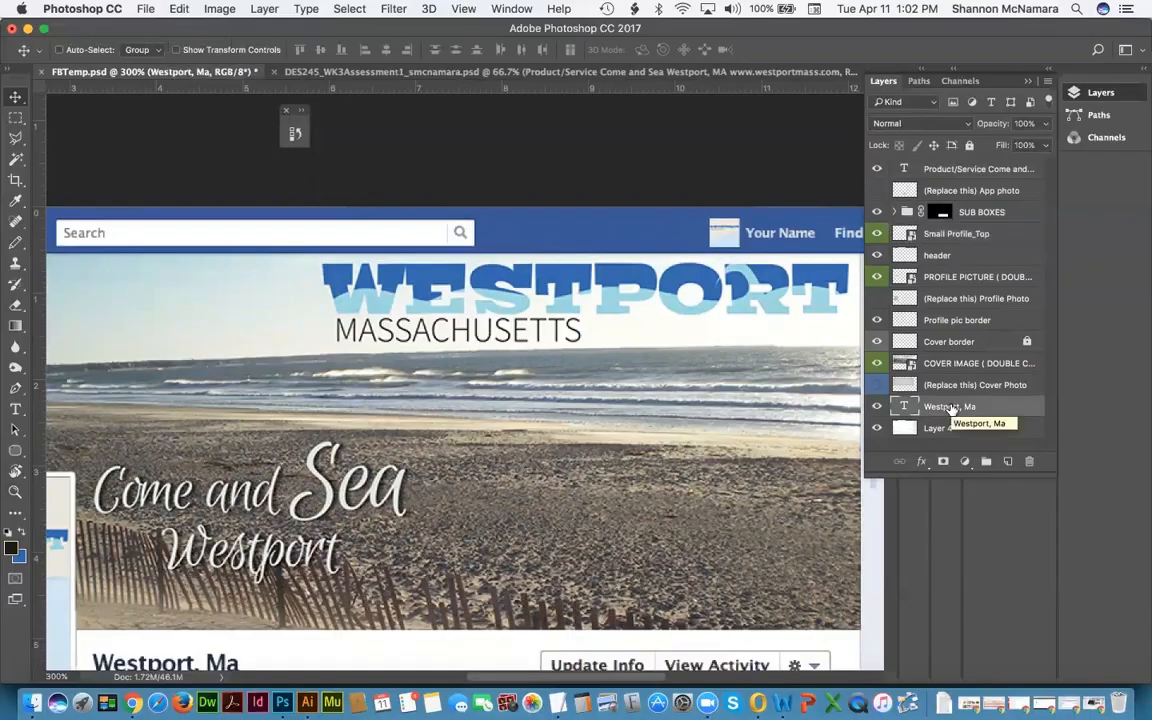
{"action": "left_click_drag", "start_coordinate": [951, 409], "coordinate": [1008, 462]}
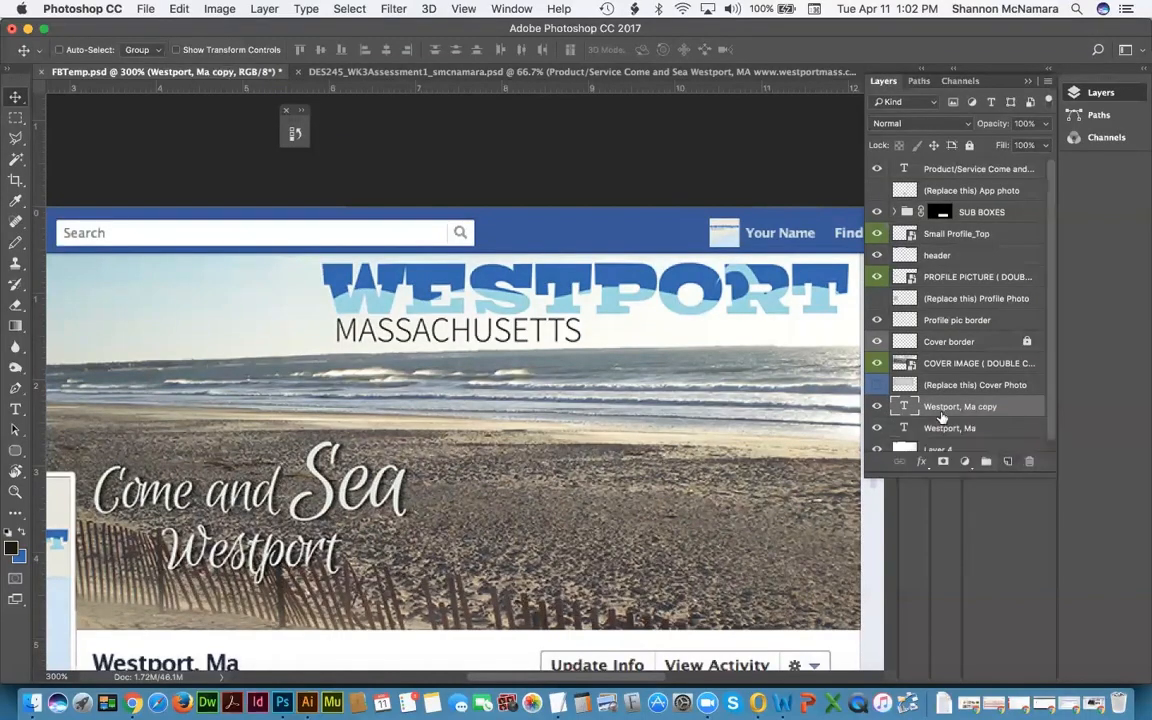
{"action": "left_click_drag", "start_coordinate": [953, 415], "coordinate": [979, 252]}
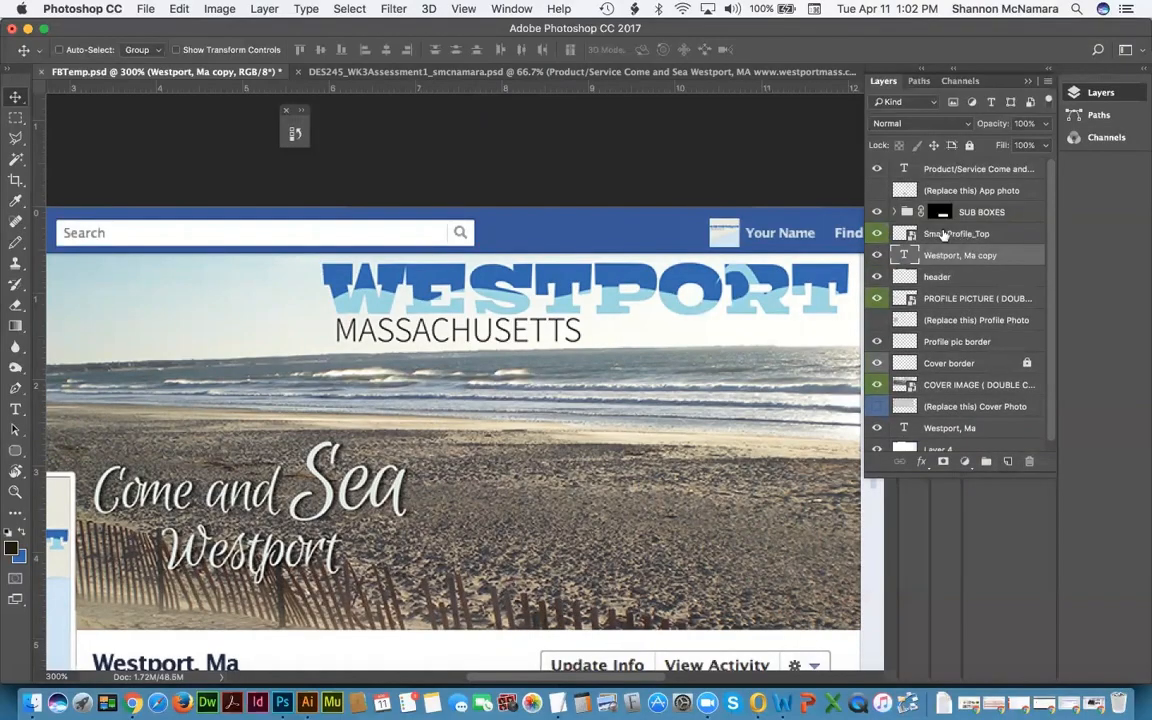
{"action": "double_click", "coordinate": [977, 257]}
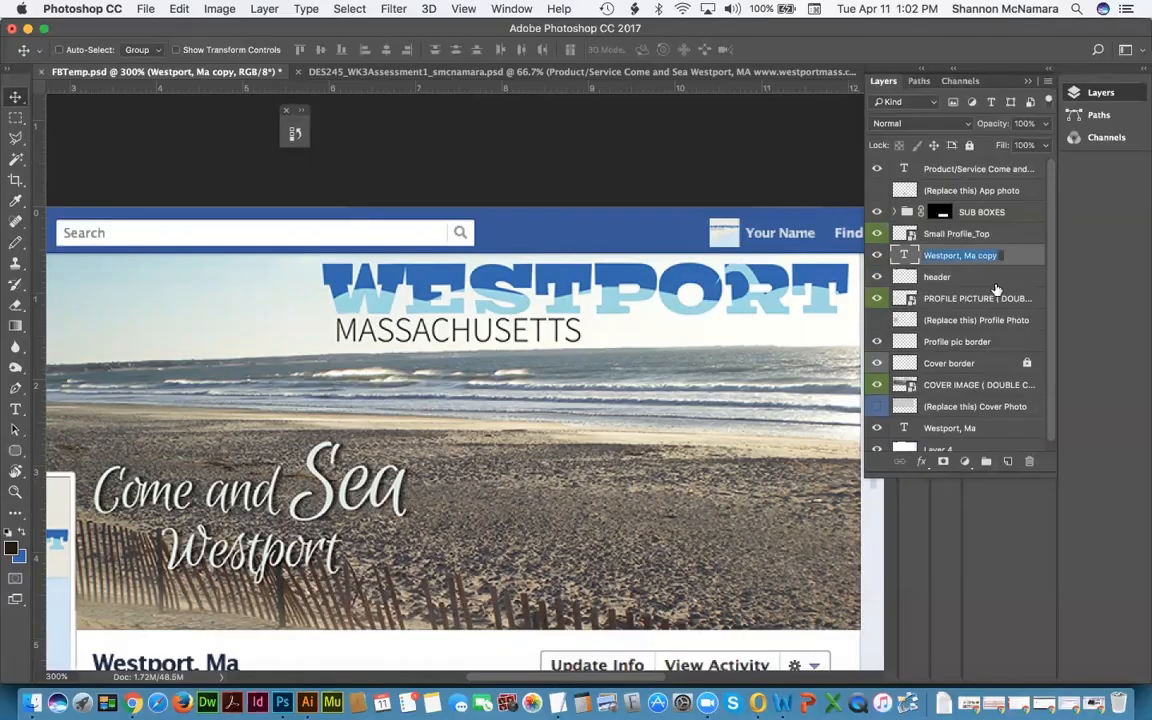
{"action": "left_click_drag", "start_coordinate": [998, 256], "coordinate": [987, 256]}
{"action": "type", "text": "TOP"}
{"action": "key", "text": "Return"}
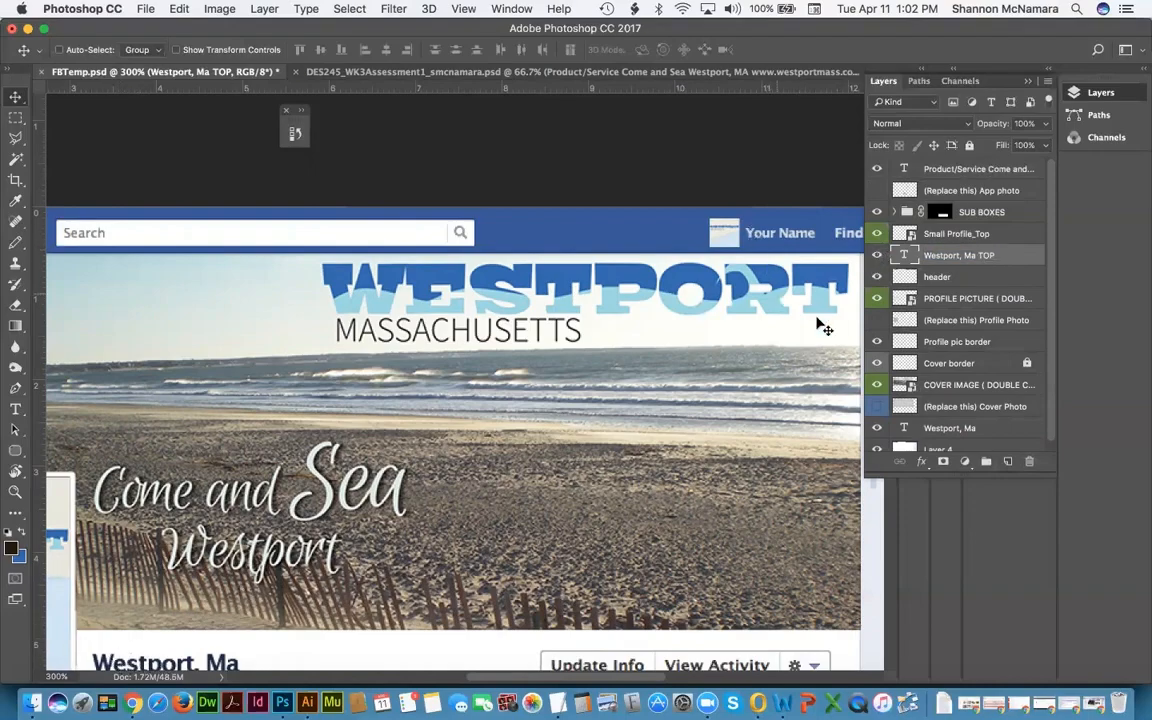
{"action": "double_click", "coordinate": [903, 257]}
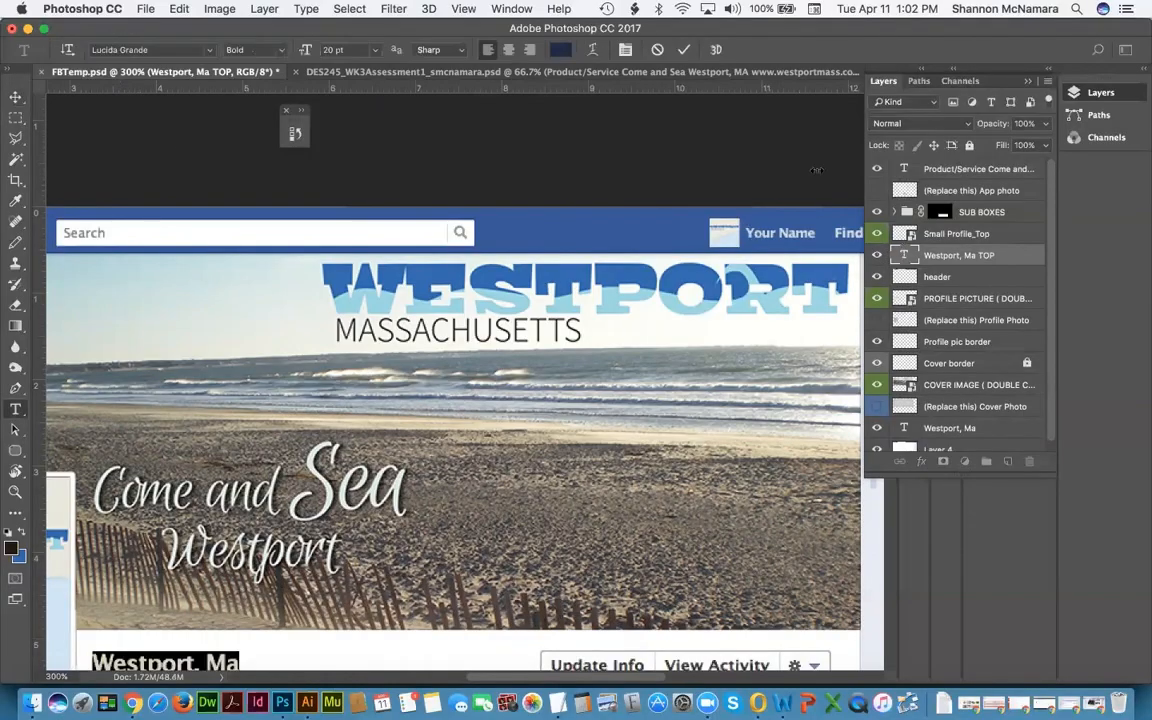
Step: Colour the copied text light grey d8dfe1 sampled from the photo and drag it into the top bar
{"action": "left_click", "coordinate": [560, 52]}
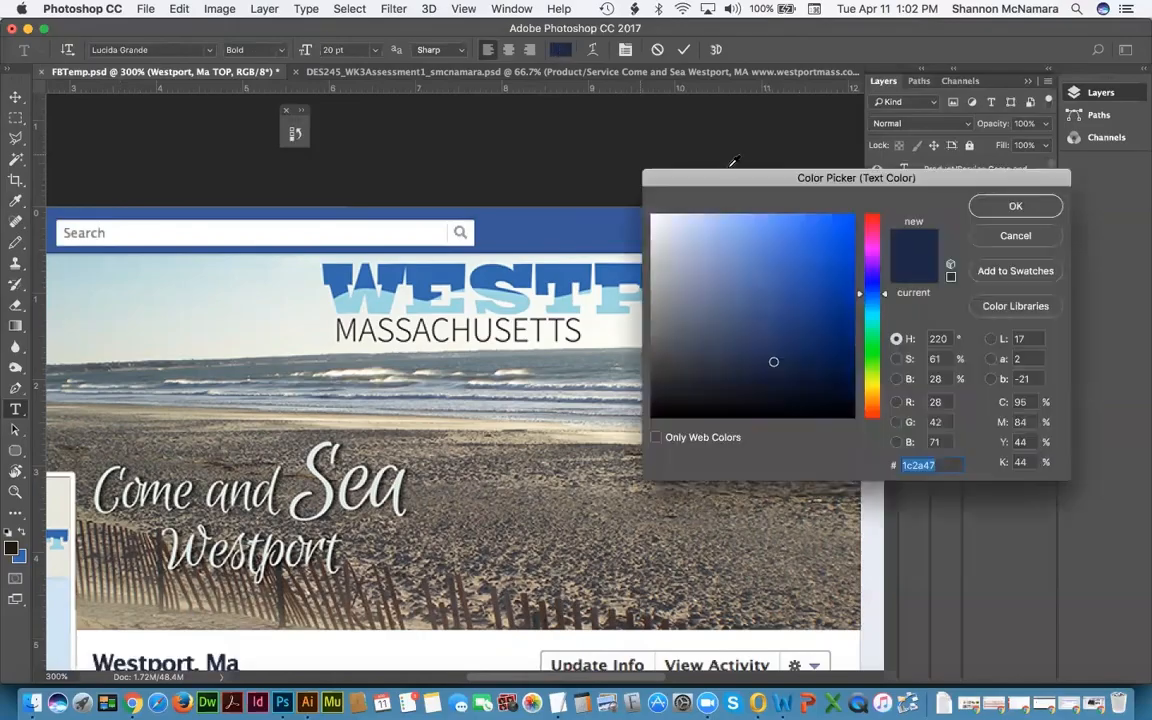
{"action": "left_click_drag", "start_coordinate": [692, 192], "coordinate": [326, 338]}
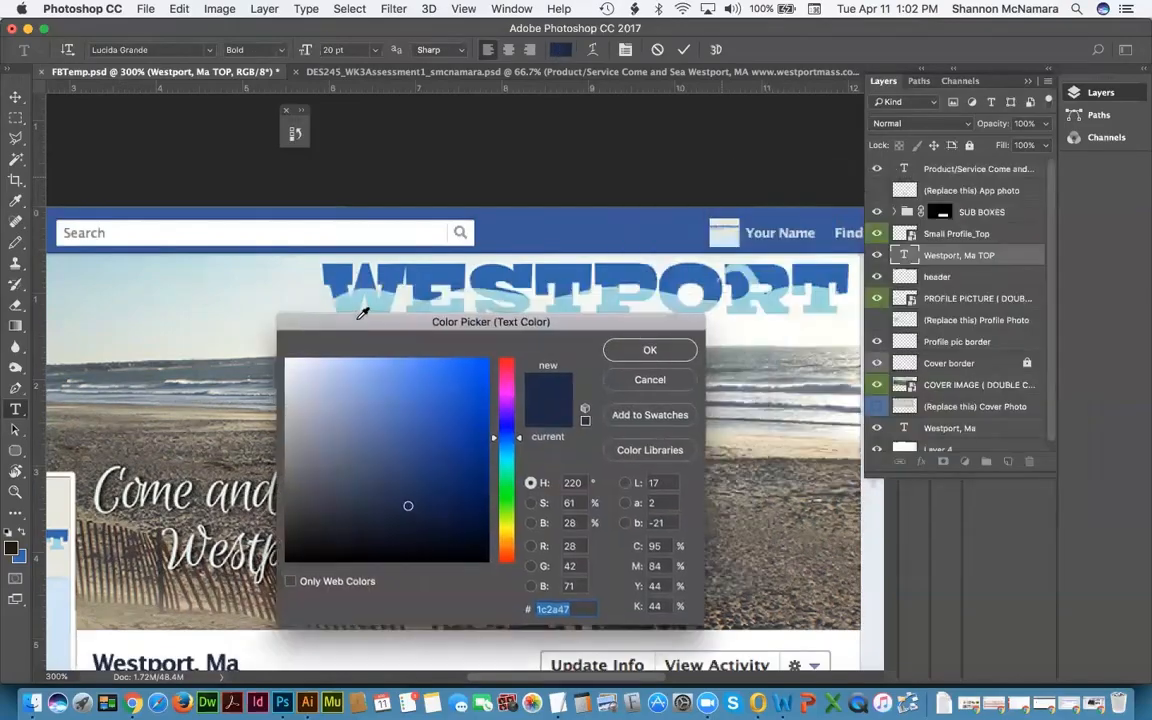
{"action": "left_click", "coordinate": [778, 226]}
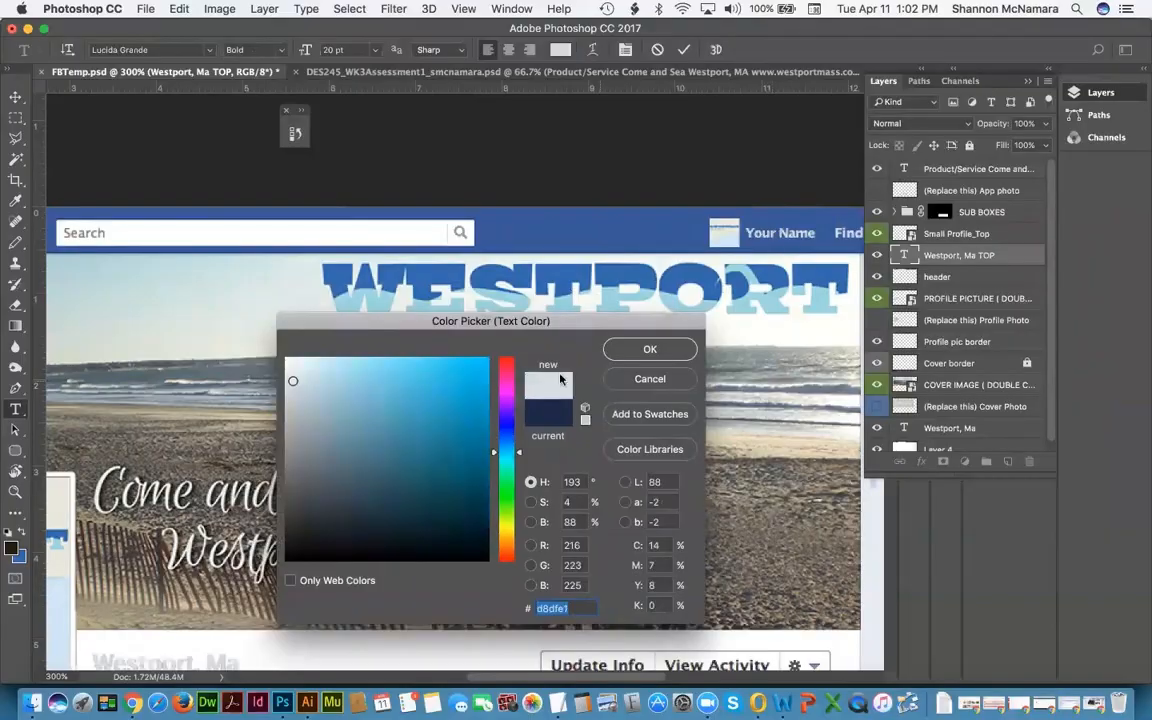
{"action": "left_click", "coordinate": [645, 350]}
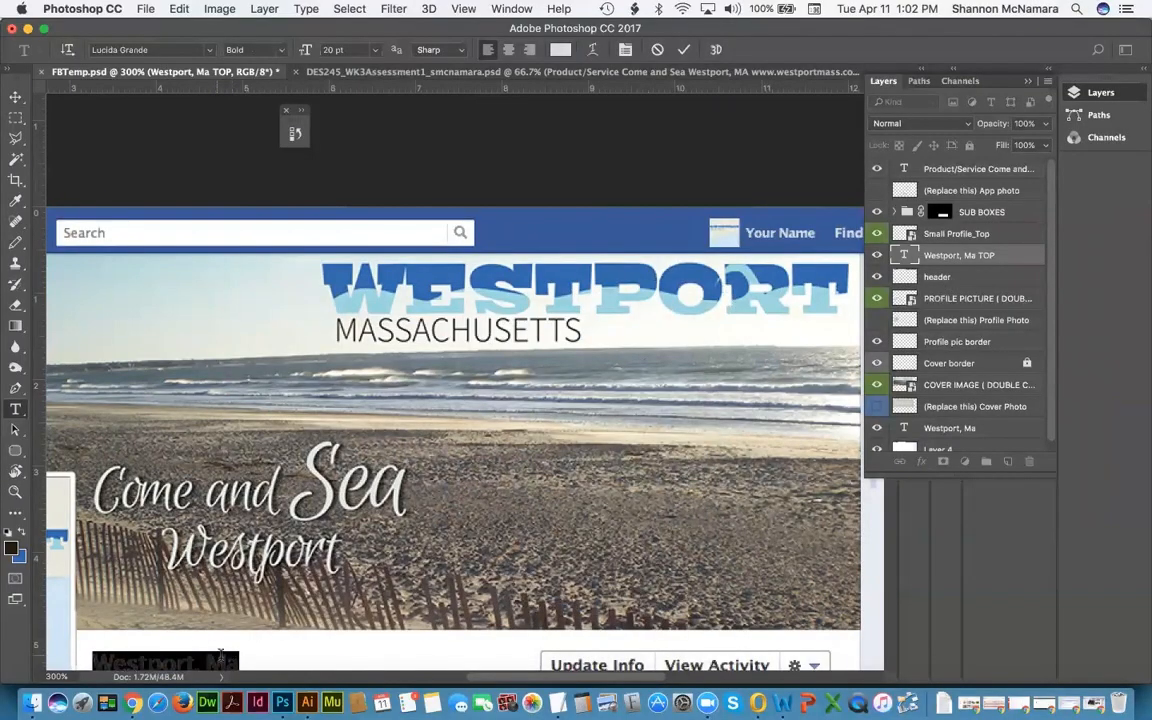
{"action": "left_click", "coordinate": [15, 97]}
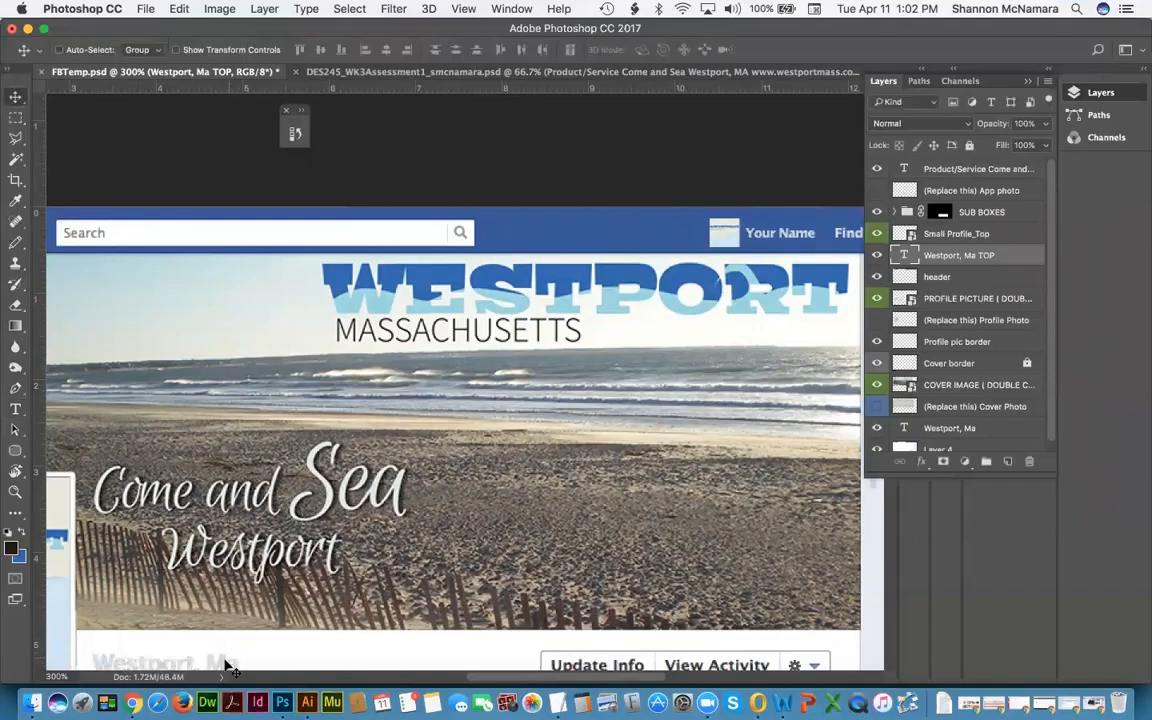
{"action": "left_click_drag", "start_coordinate": [694, 237], "coordinate": [755, 241]}
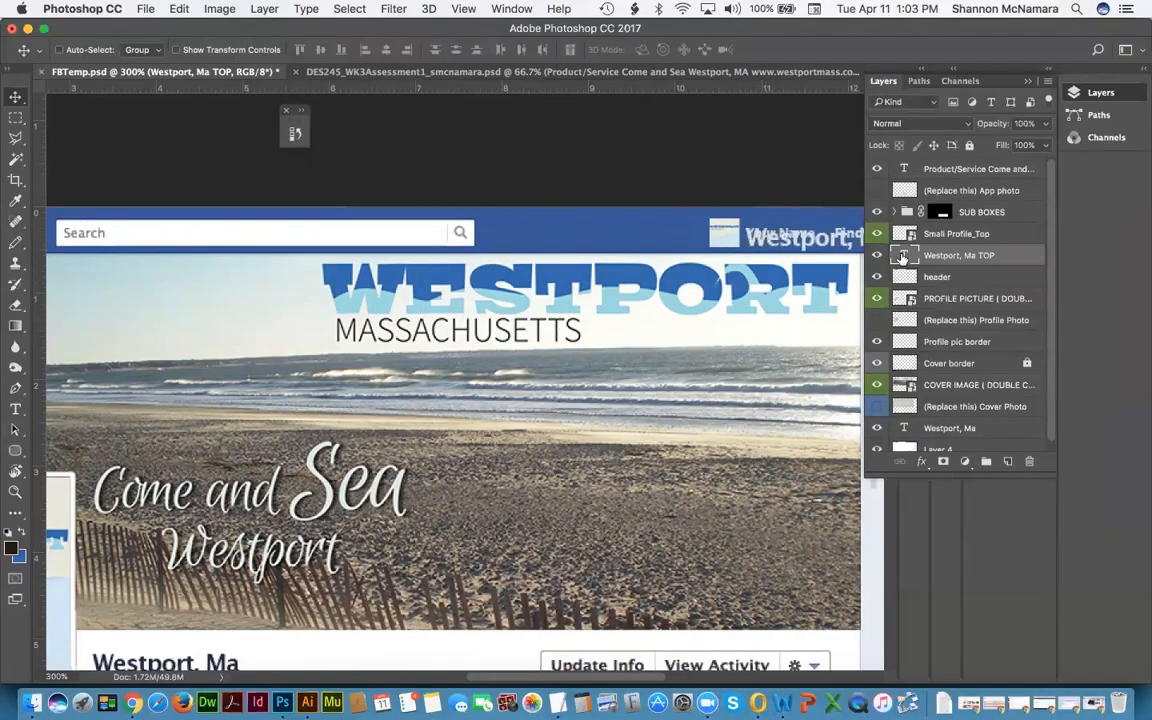
Step: Reduce the top-bar Westport, Ma text from 12 pt to 11 pt and nudge it over Your Name
{"action": "double_click", "coordinate": [897, 256]}
{"action": "left_click", "coordinate": [328, 49]}
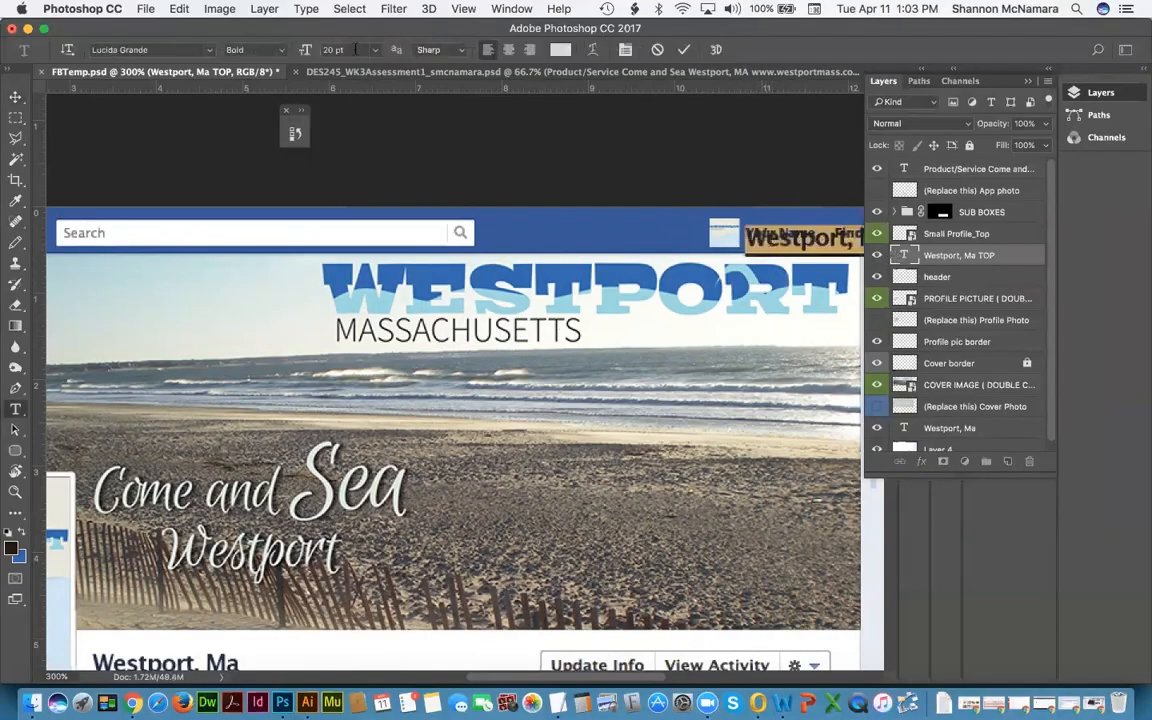
{"action": "key", "text": "Down"}
{"action": "key", "text": "Down"}
{"action": "key", "text": "Down"}
{"action": "key", "text": "Down"}
{"action": "key", "text": "Down"}
{"action": "key", "text": "Down"}
{"action": "key", "text": "Down"}
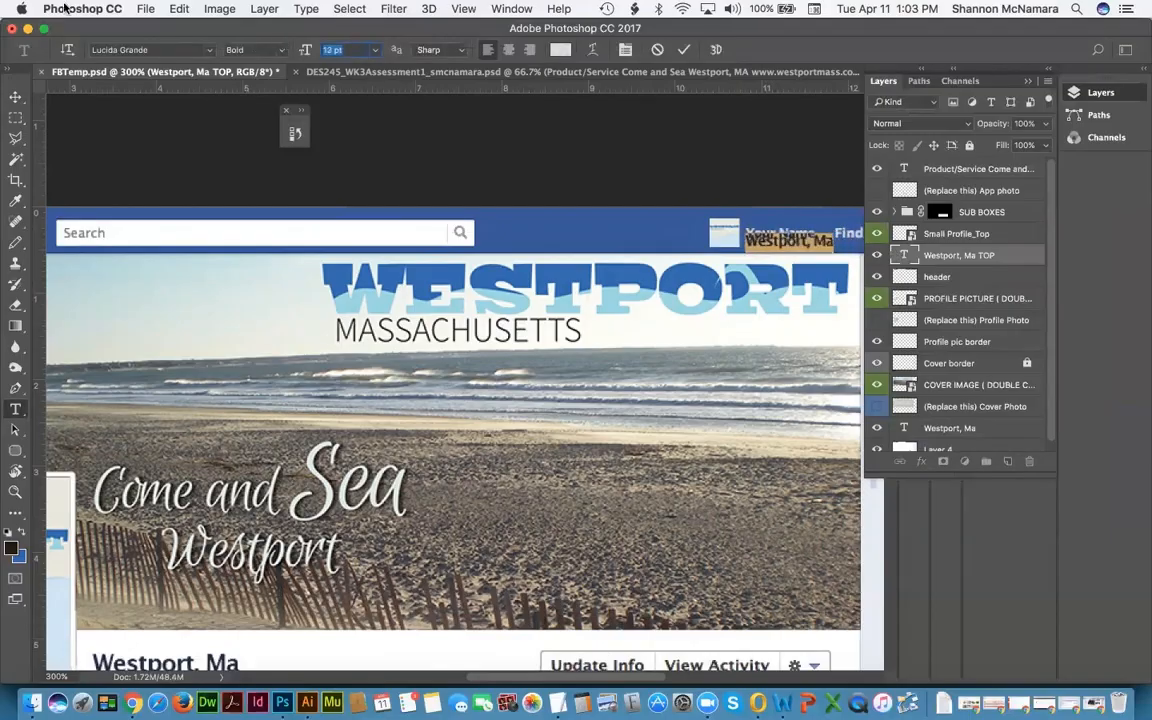
{"action": "left_click", "coordinate": [16, 97]}
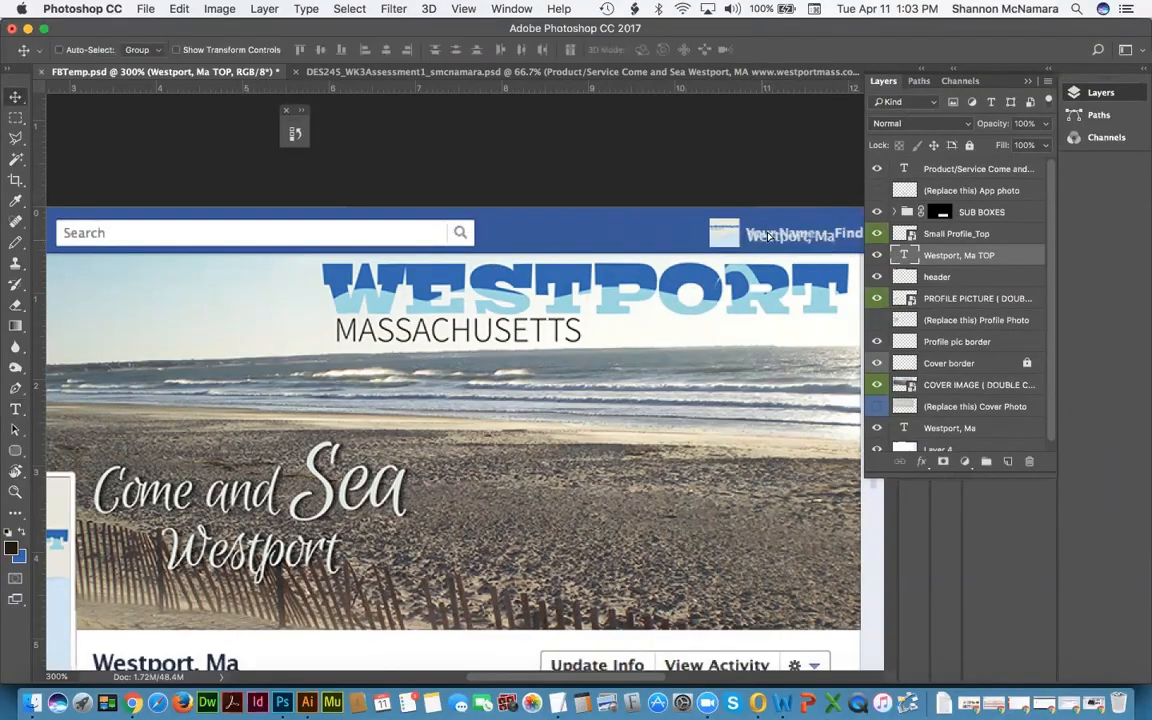
{"action": "left_click_drag", "start_coordinate": [754, 246], "coordinate": [768, 236]}
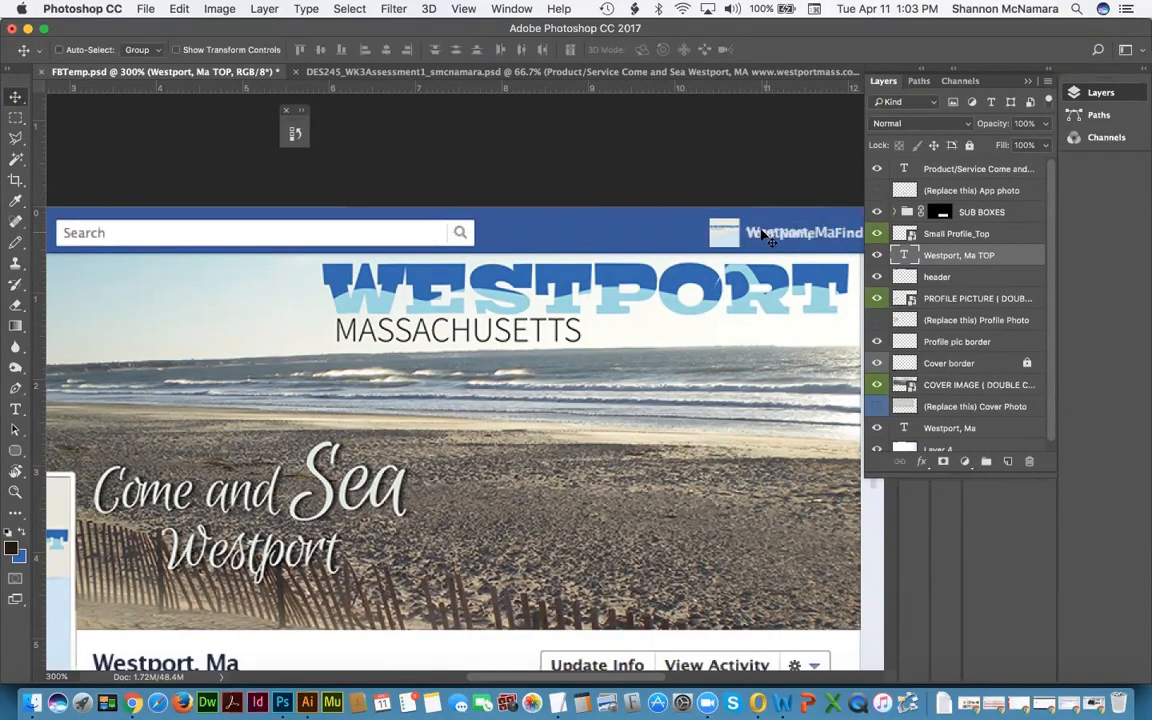
{"action": "double_click", "coordinate": [904, 255]}
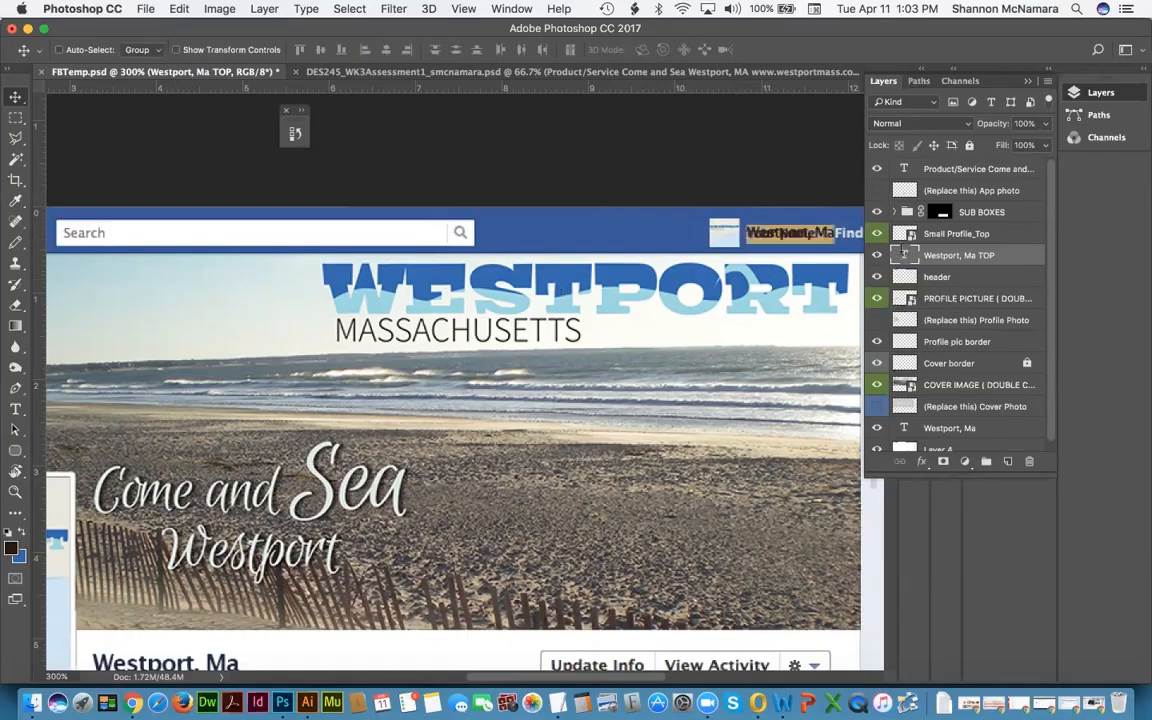
{"action": "left_click_drag", "start_coordinate": [346, 49], "coordinate": [302, 50]}
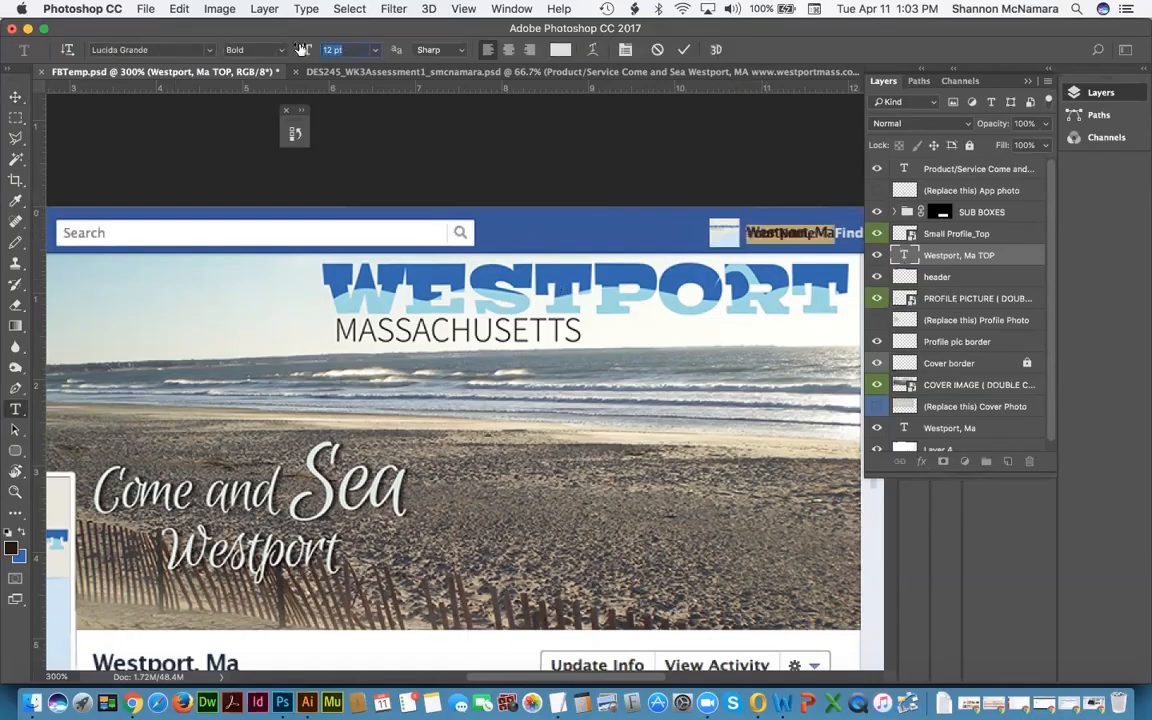
{"action": "type", "text": "11"}
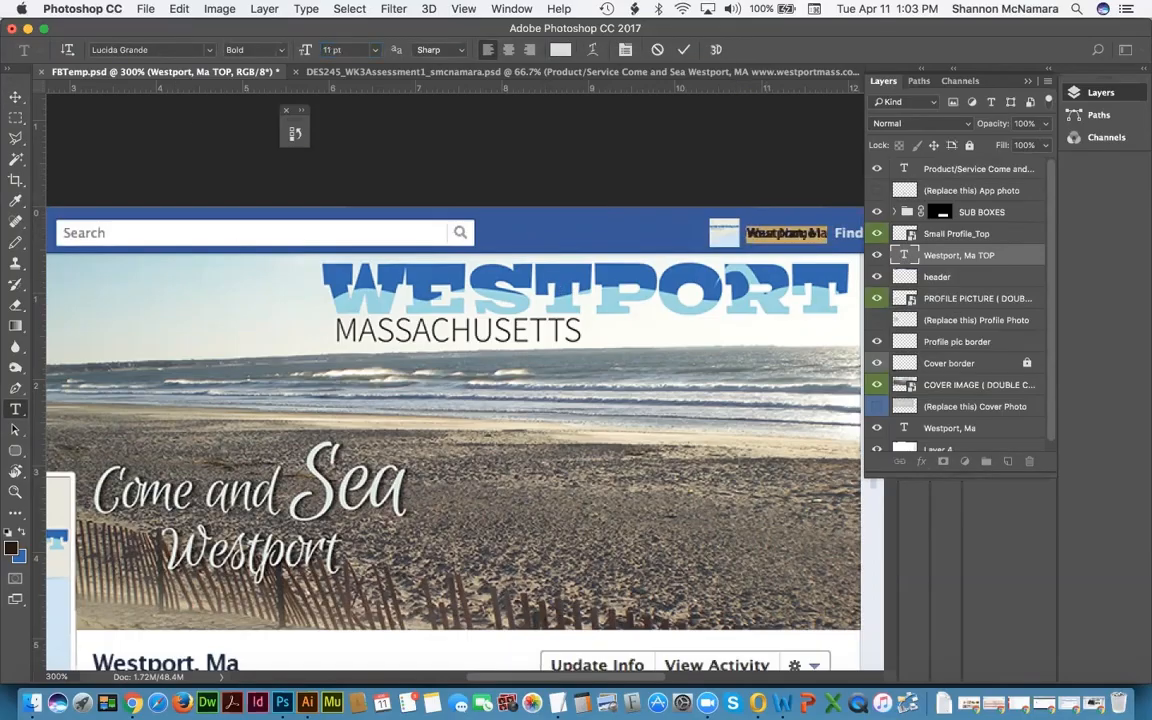
{"action": "left_click", "coordinate": [960, 260]}
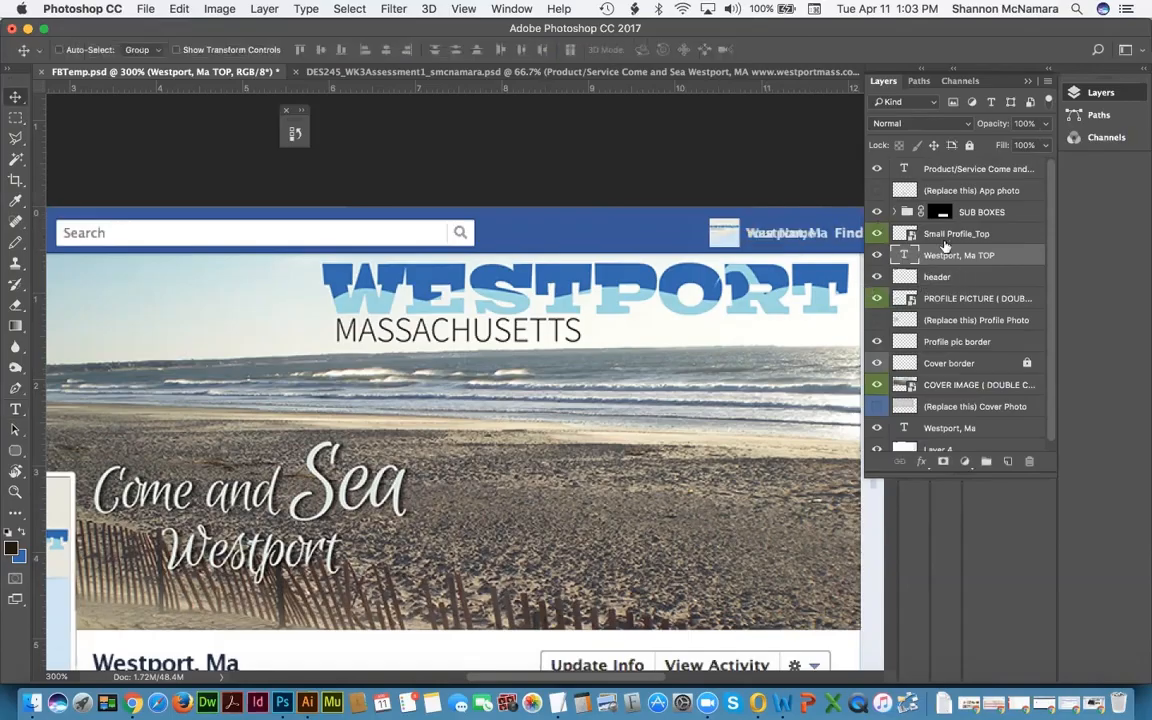
Step: Toggle the header layer's visibility to compare the top bar with and without it
{"action": "left_click", "coordinate": [881, 278]}
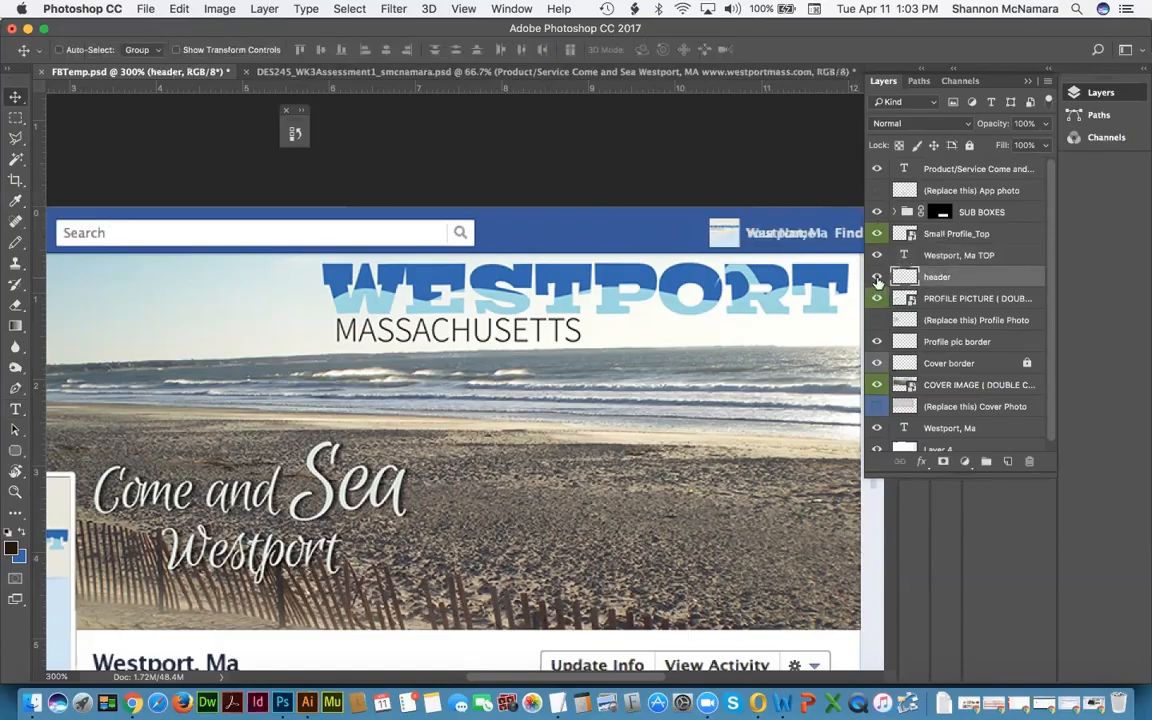
{"action": "left_click", "coordinate": [877, 278]}
{"action": "left_click", "coordinate": [877, 278]}
{"action": "left_click", "coordinate": [877, 279]}
{"action": "left_click_drag", "start_coordinate": [763, 231], "coordinate": [701, 233]}
{"action": "left_click_drag", "start_coordinate": [818, 265], "coordinate": [742, 263]}
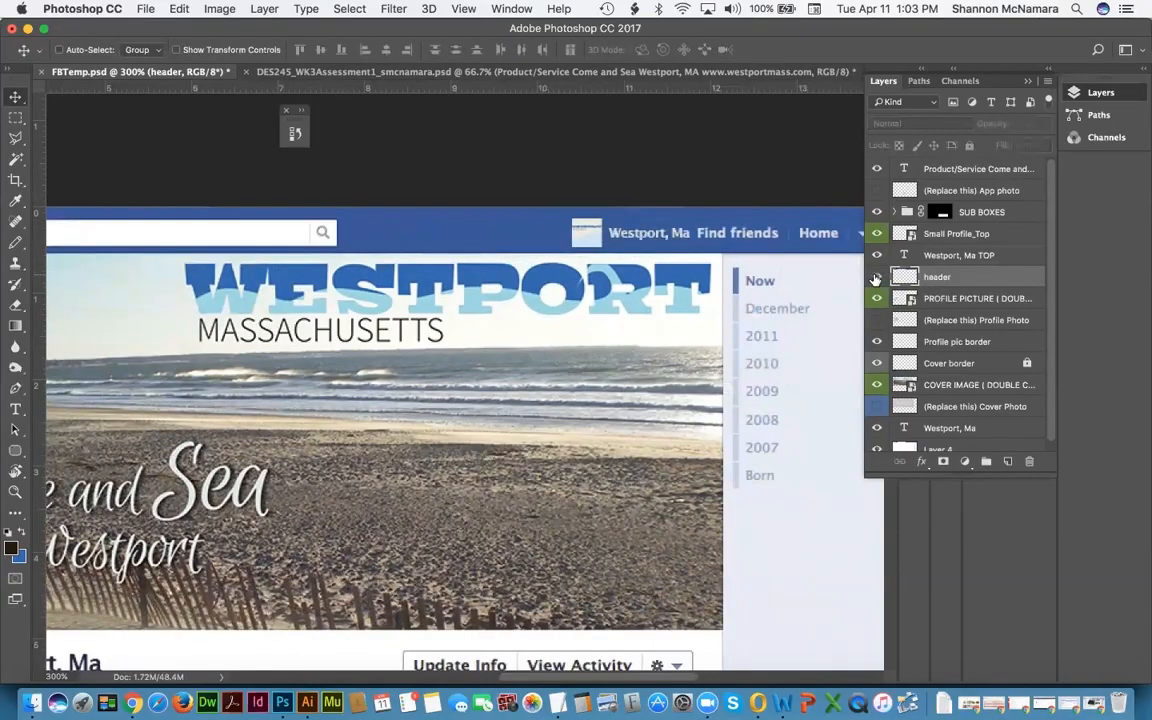
{"action": "left_click", "coordinate": [876, 277]}
{"action": "left_click", "coordinate": [876, 278]}
{"action": "left_click", "coordinate": [876, 278]}
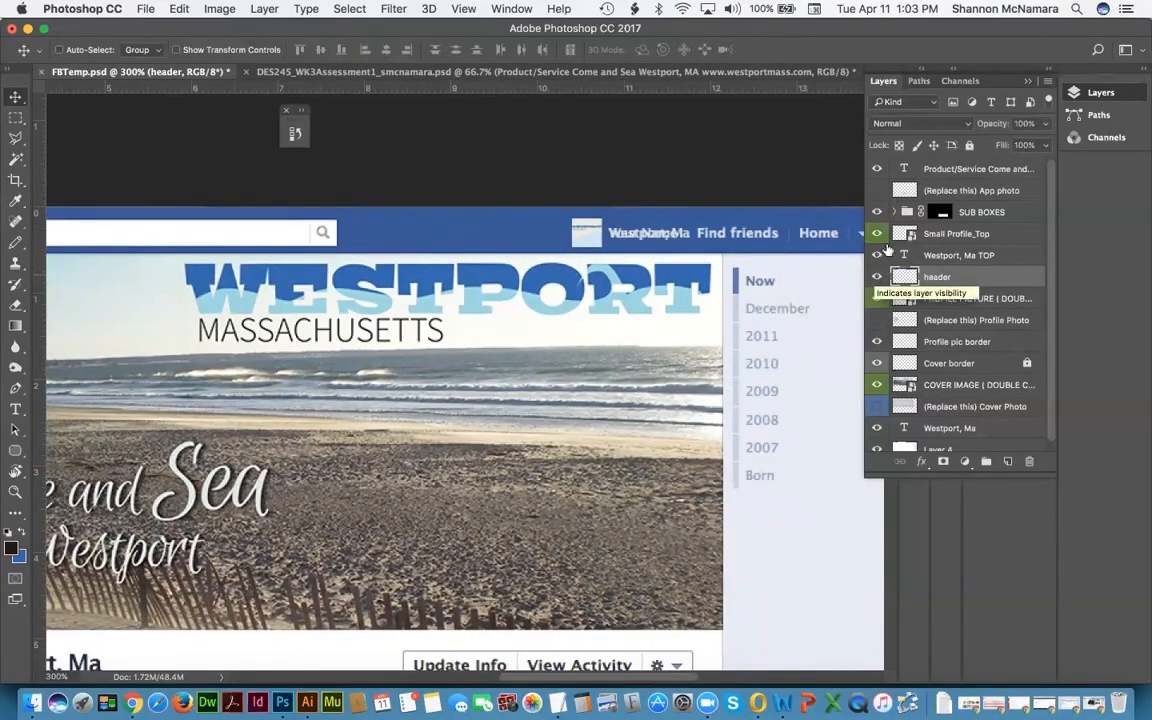
Step: Group Westport, Ma TOP and Small Profile_Top into a hidden group named Header top
{"action": "left_click", "coordinate": [942, 255]}
{"action": "left_click", "coordinate": [958, 234], "text": "shift"}
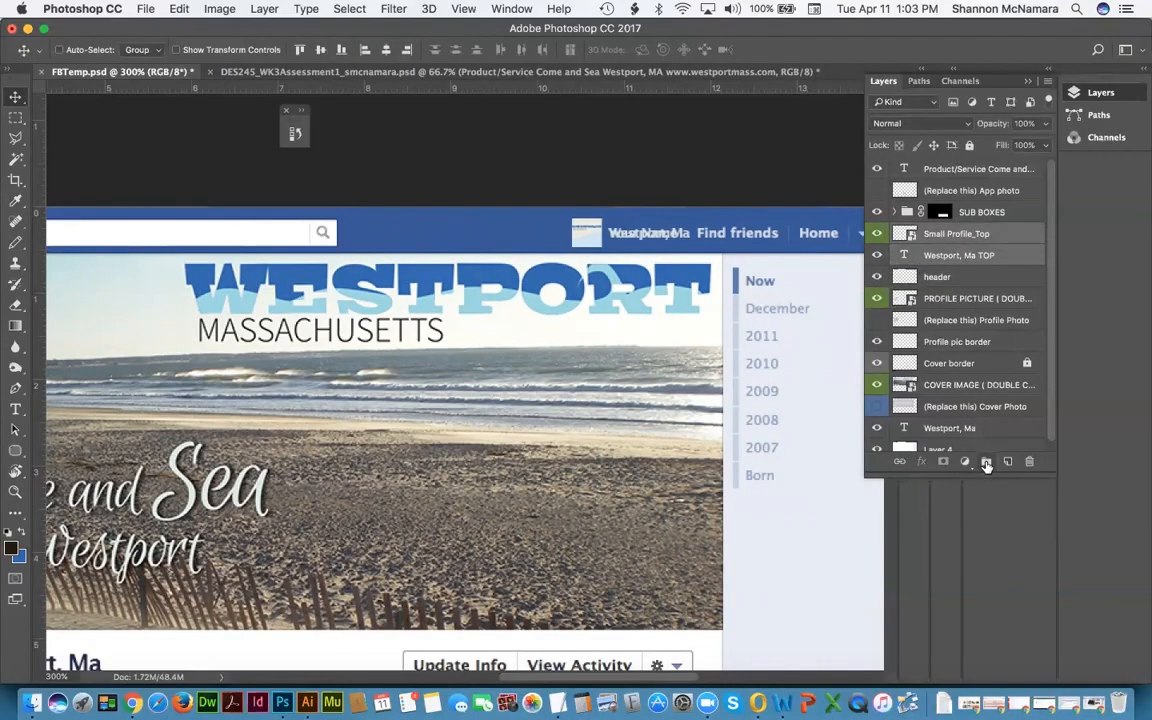
{"action": "left_click", "coordinate": [986, 465]}
{"action": "double_click", "coordinate": [938, 232]}
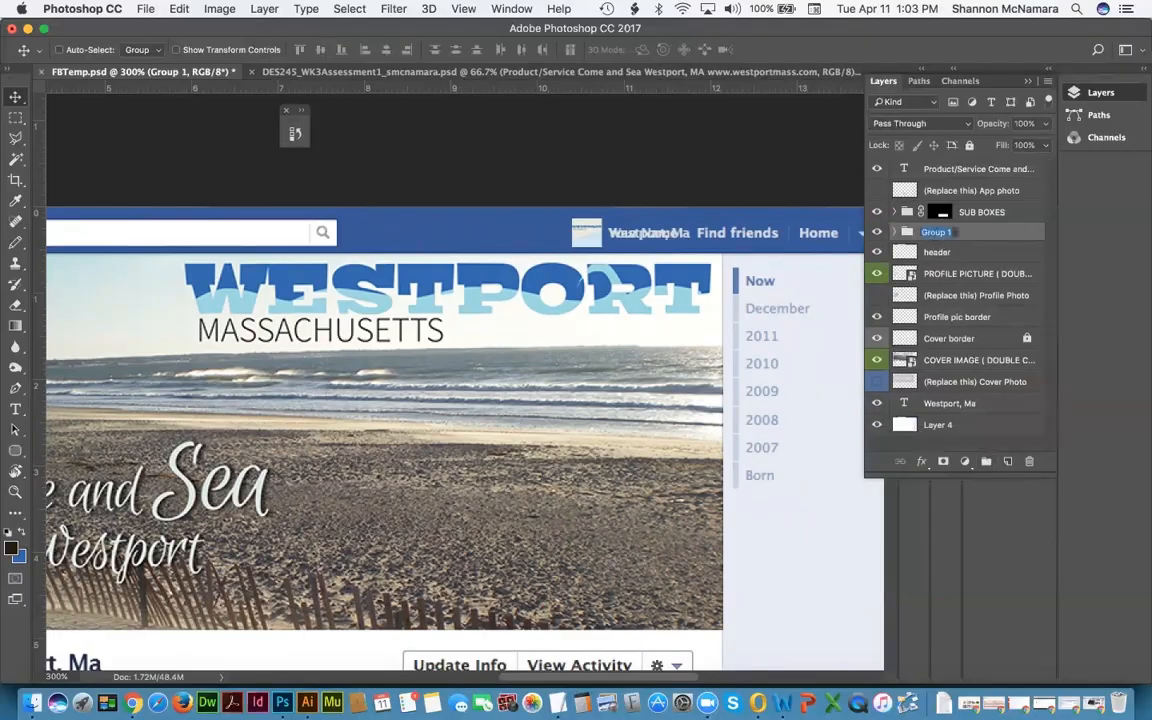
{"action": "type", "text": "Header top"}
{"action": "key", "text": "Return"}
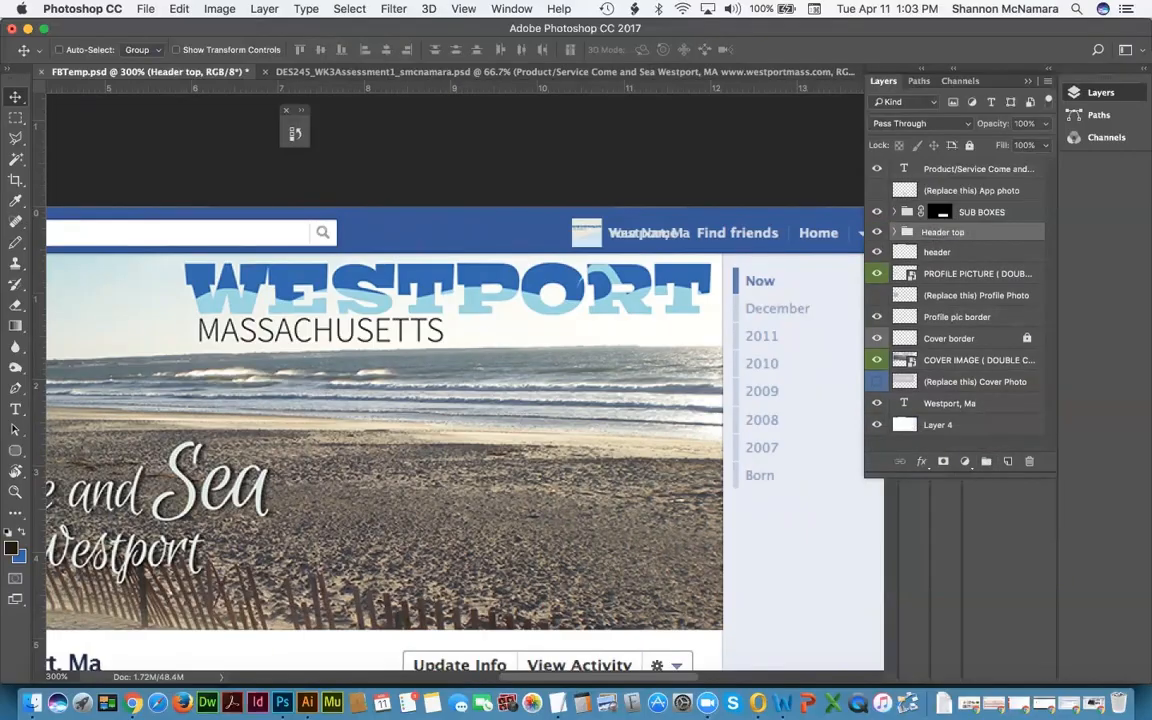
{"action": "left_click", "coordinate": [877, 232]}
Step: Marquee-select the Your Name placeholder area on the header layer
{"action": "key", "text": "m"}
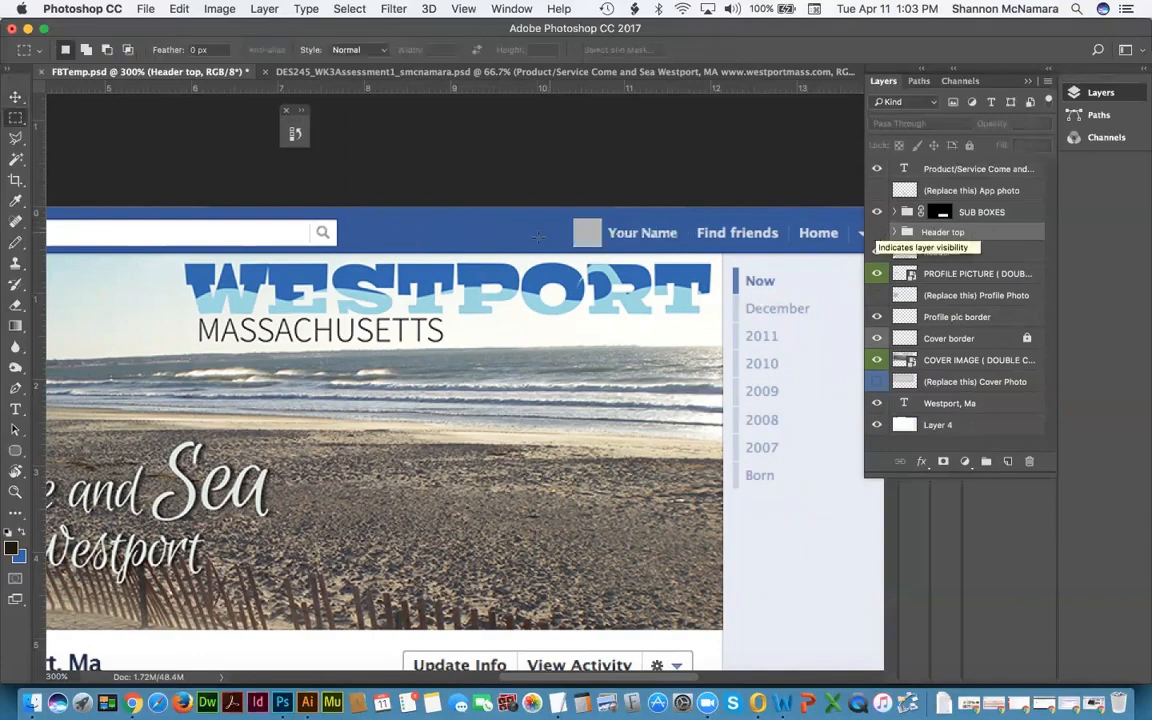
{"action": "left_click", "coordinate": [924, 254]}
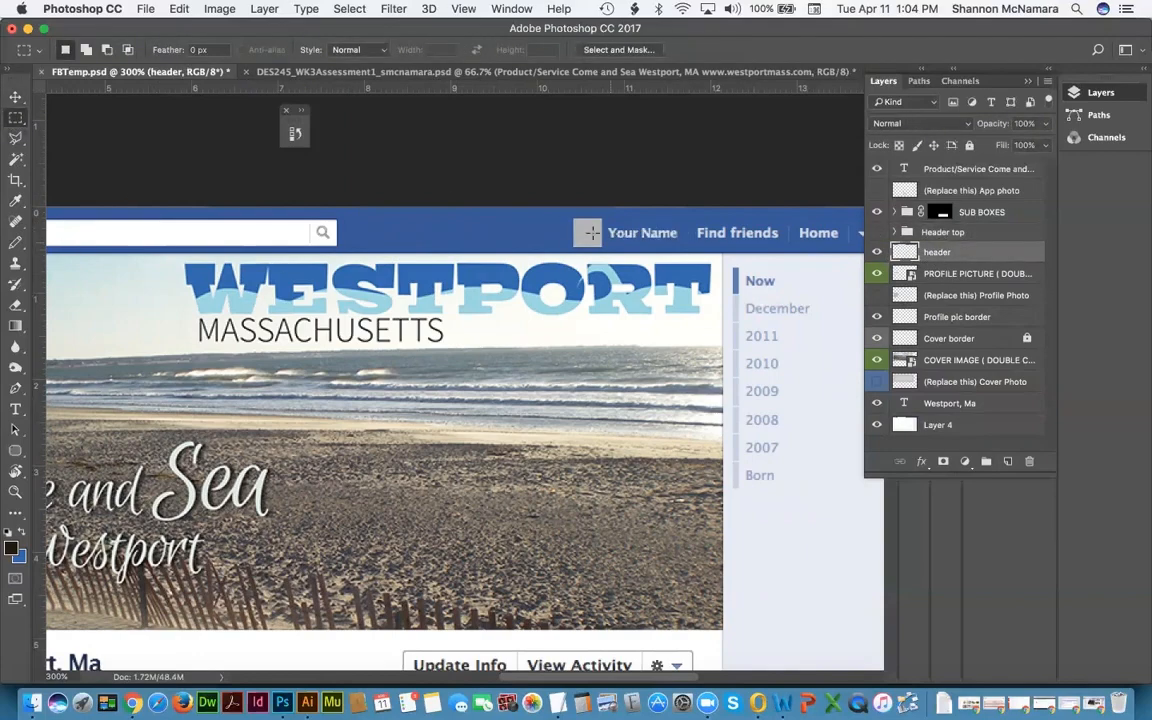
{"action": "left_click_drag", "start_coordinate": [563, 215], "coordinate": [681, 253]}
Step: Fill the selected Your Name area with the top bar's sampled blue foreground colour
{"action": "key", "text": "i"}
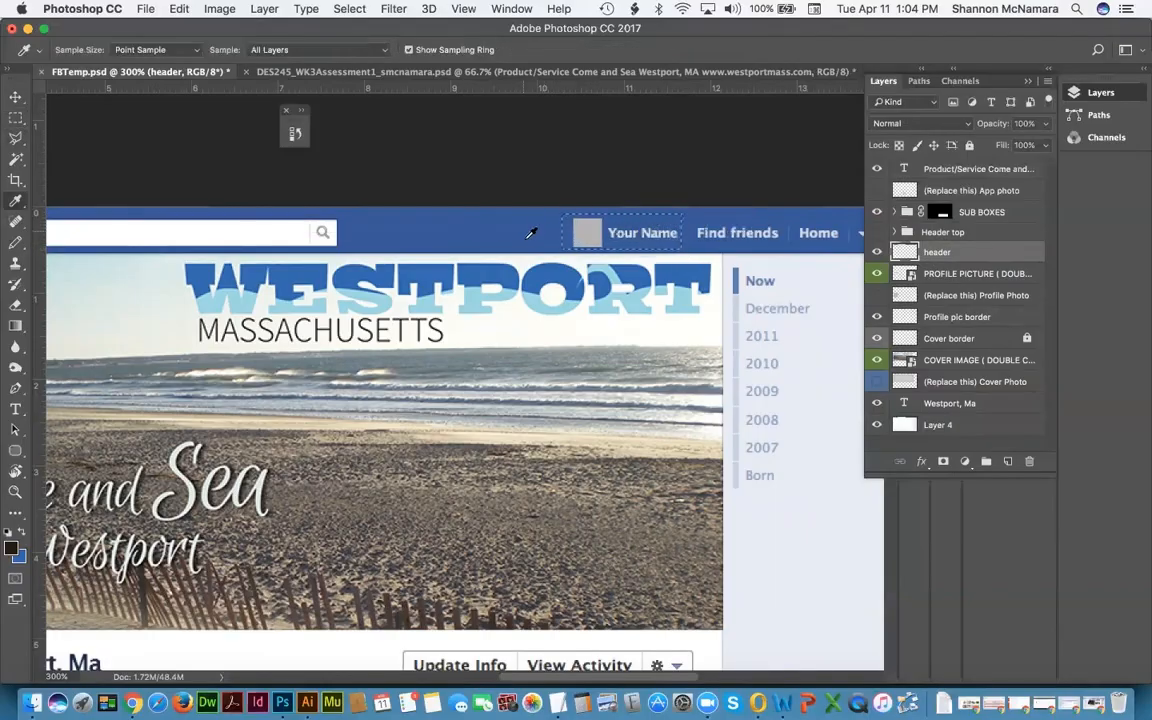
{"action": "left_click", "coordinate": [481, 210]}
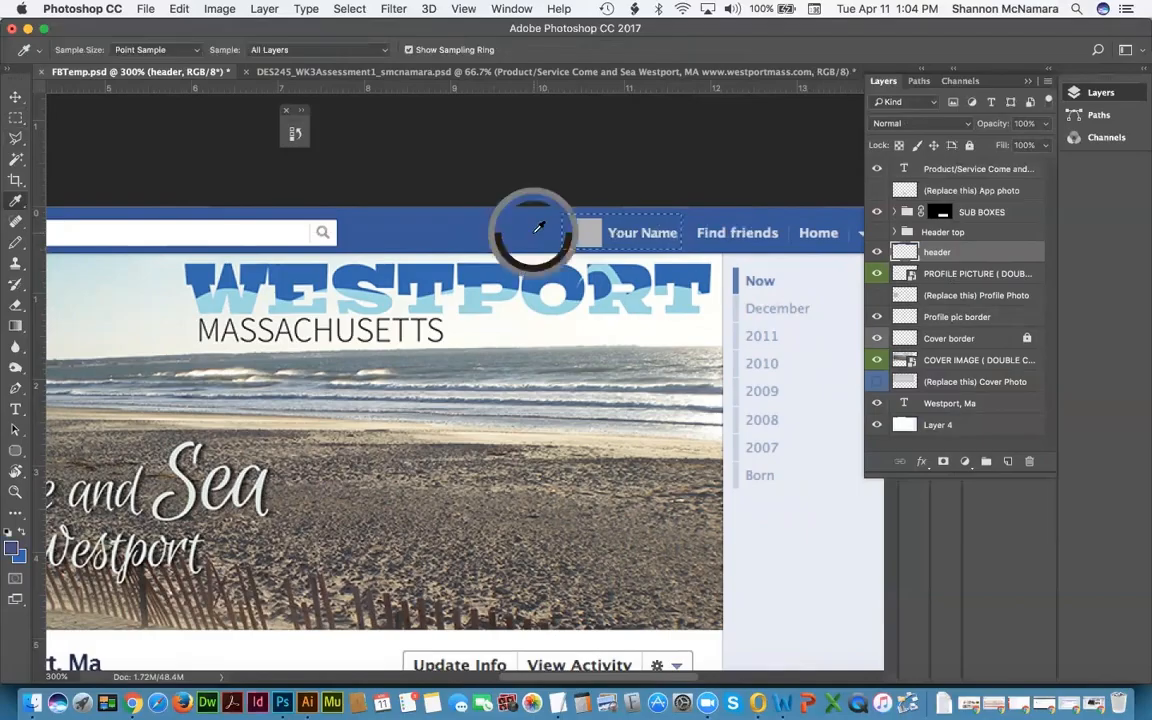
{"action": "left_click", "coordinate": [177, 9]}
{"action": "left_click", "coordinate": [194, 268]}
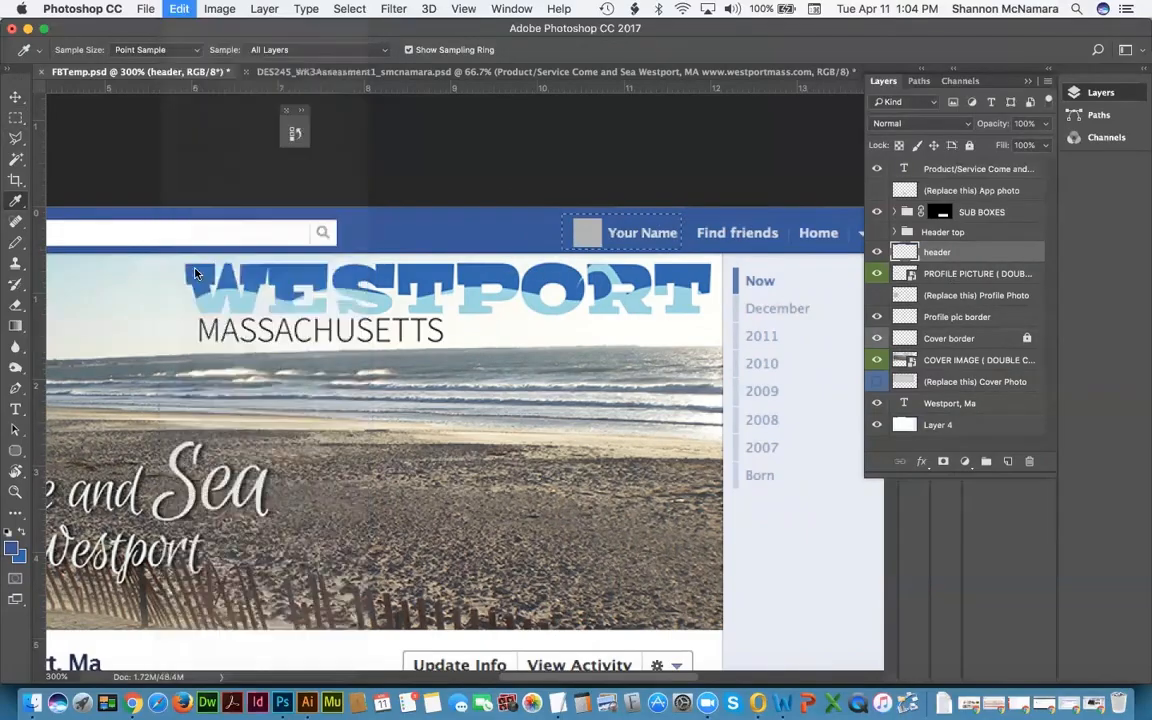
{"action": "left_click", "coordinate": [912, 188]}
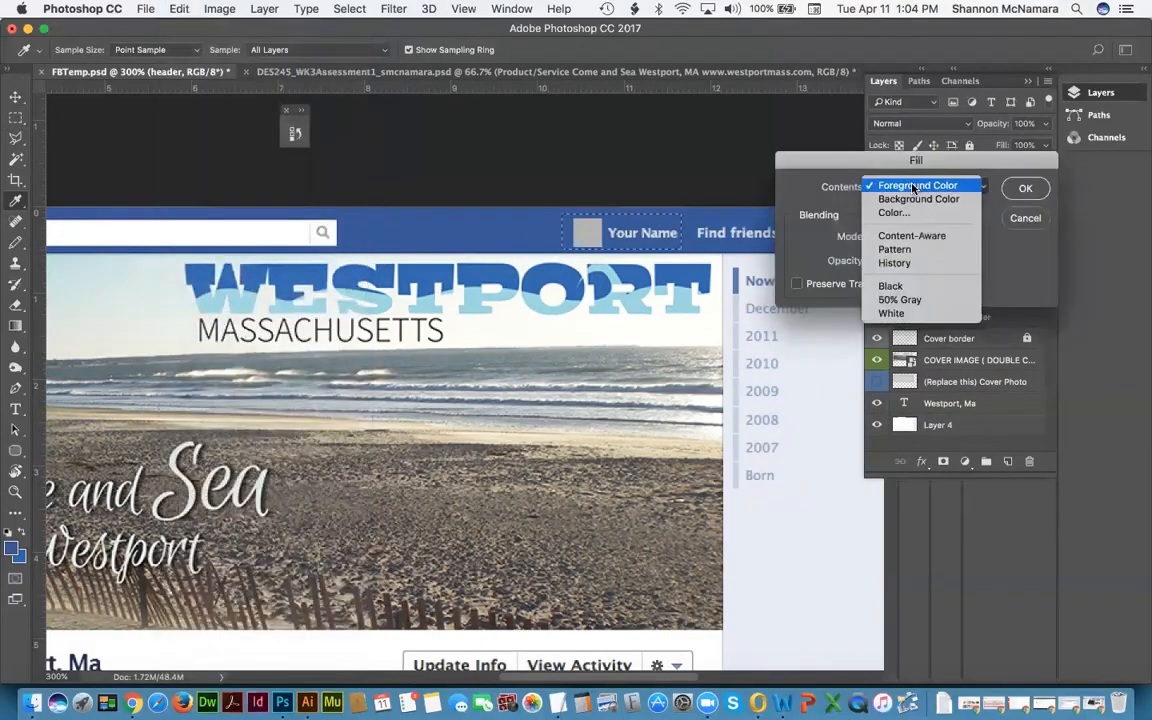
{"action": "left_click", "coordinate": [1015, 192]}
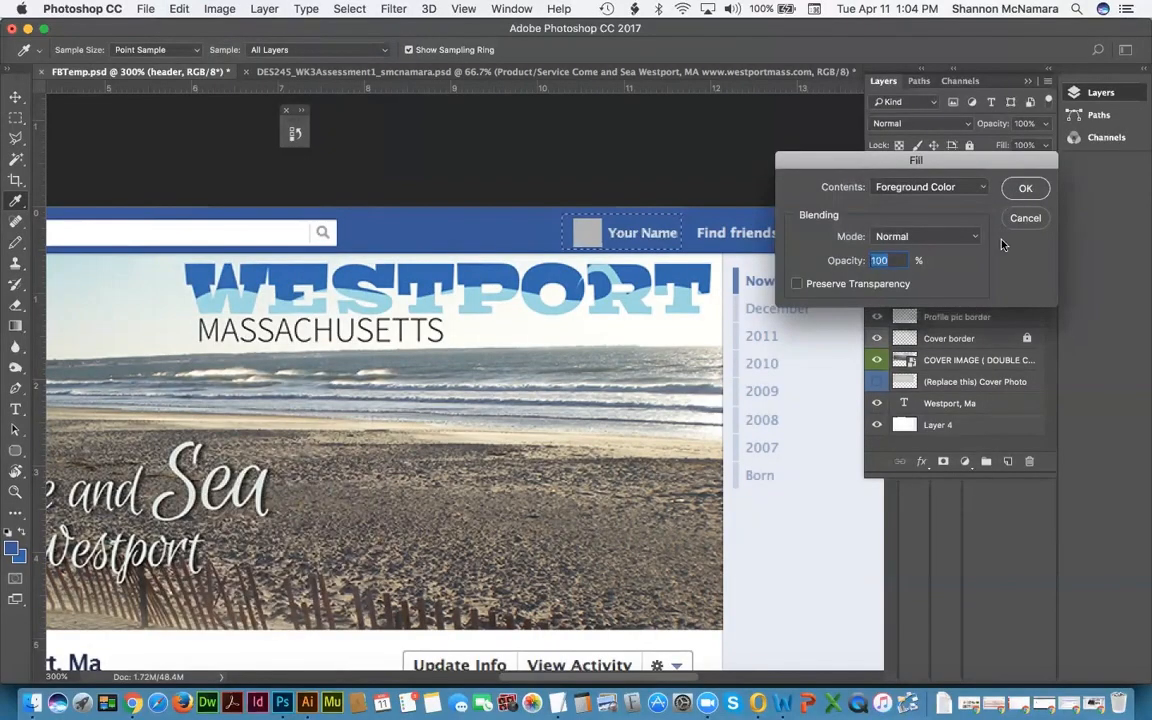
{"action": "left_click", "coordinate": [1026, 190]}
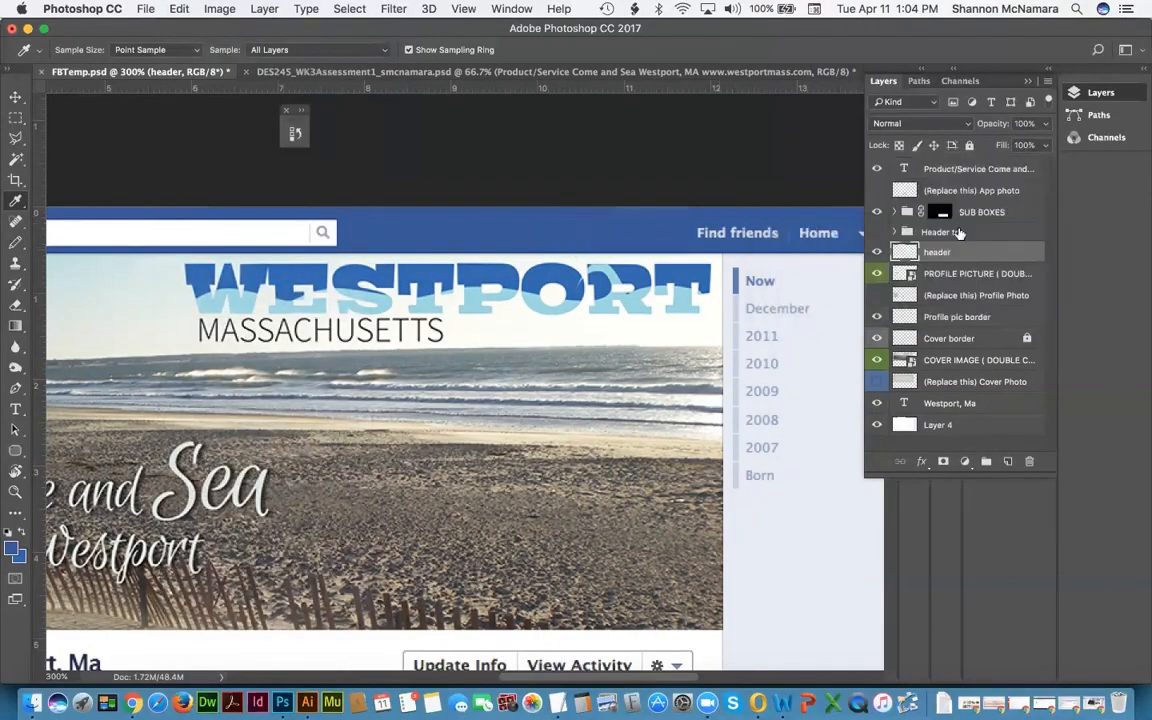
Step: Show the Header top group, nudge it two pixels left, and zoom to fit the mockup
{"action": "left_click", "coordinate": [935, 232]}
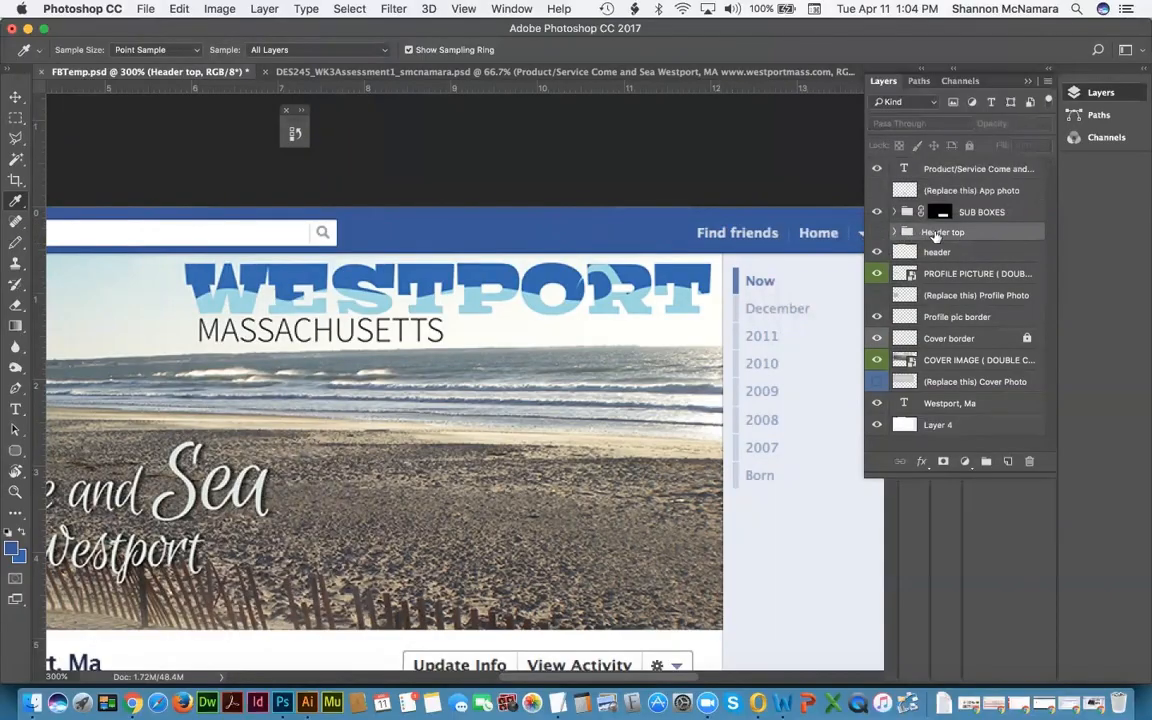
{"action": "left_click", "coordinate": [876, 232]}
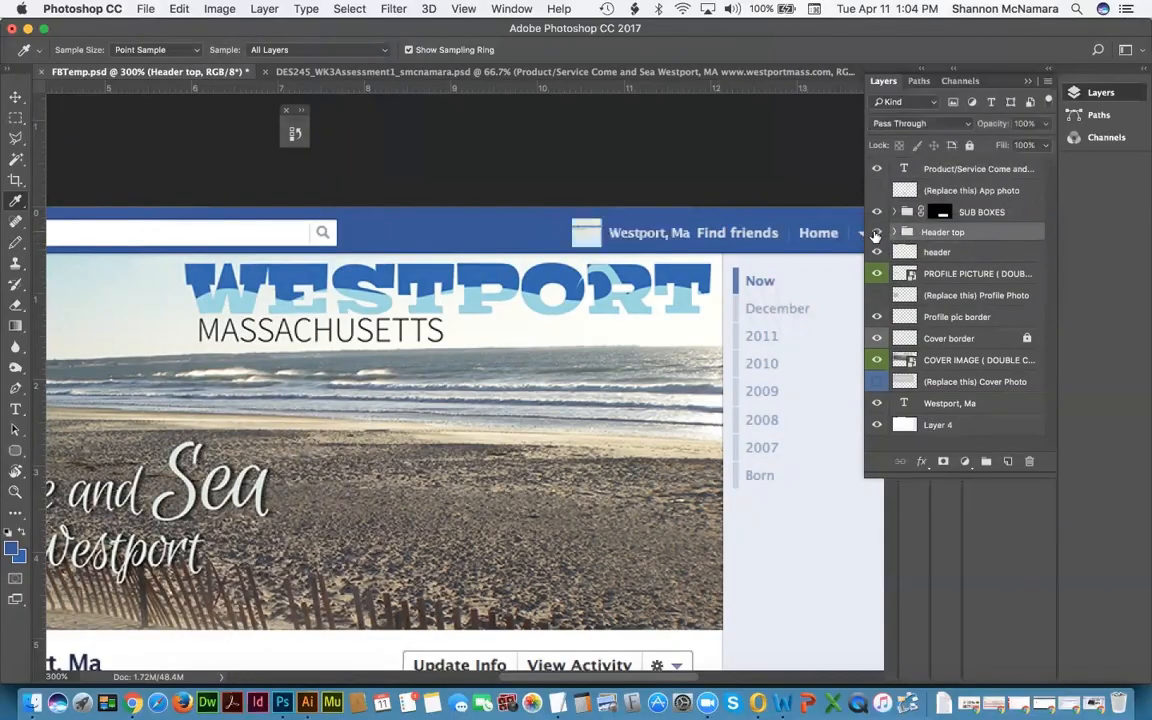
{"action": "key", "text": "v"}
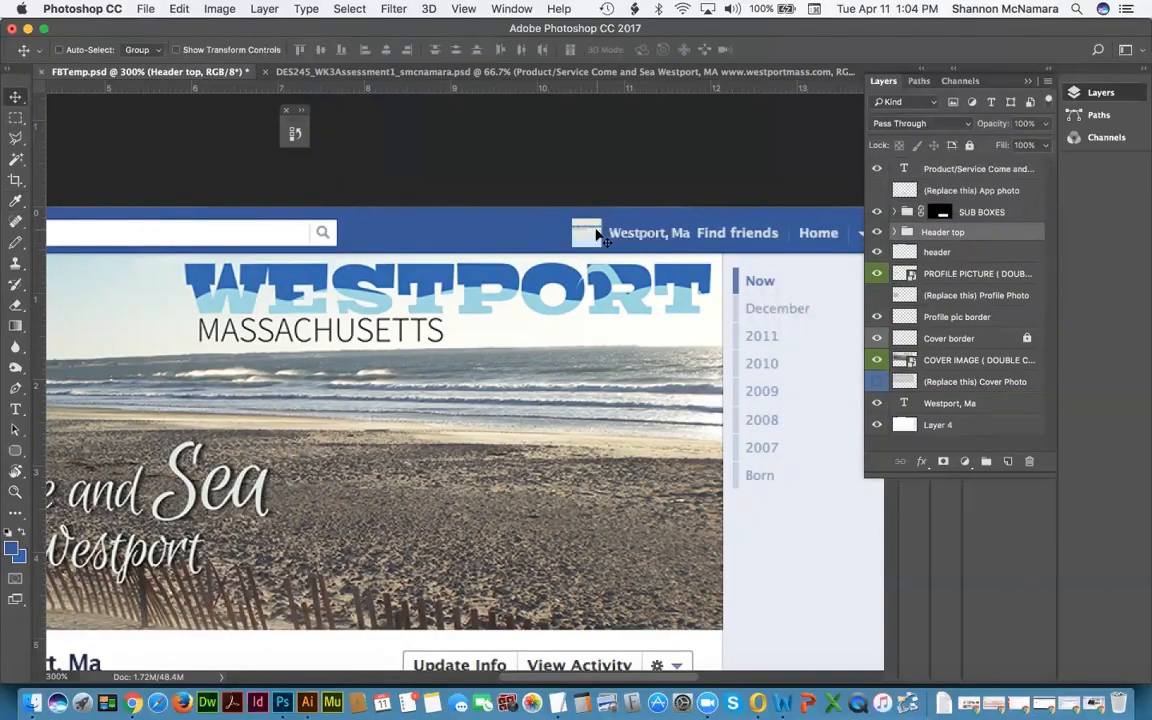
{"action": "key", "text": "Left"}
{"action": "key", "text": "Left"}
{"action": "key", "text": "Left"}
{"action": "key", "text": "Left"}
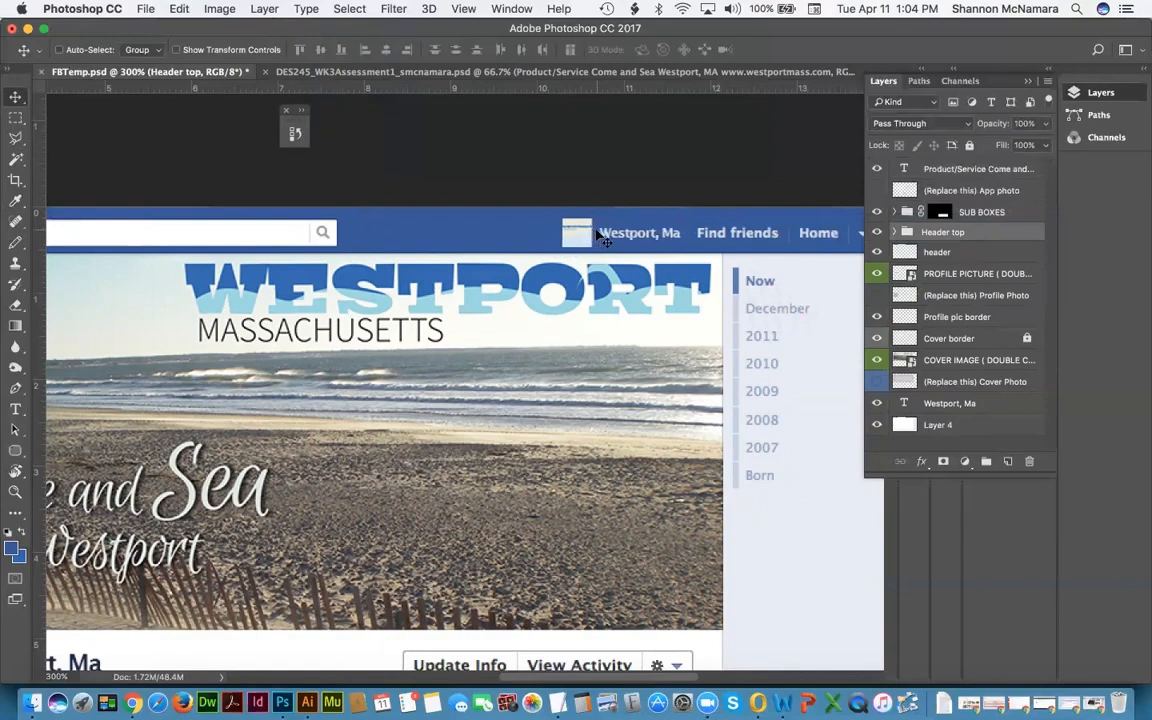
{"action": "key", "text": "Left"}
{"action": "key", "text": "Left"}
{"action": "key", "text": "Left"}
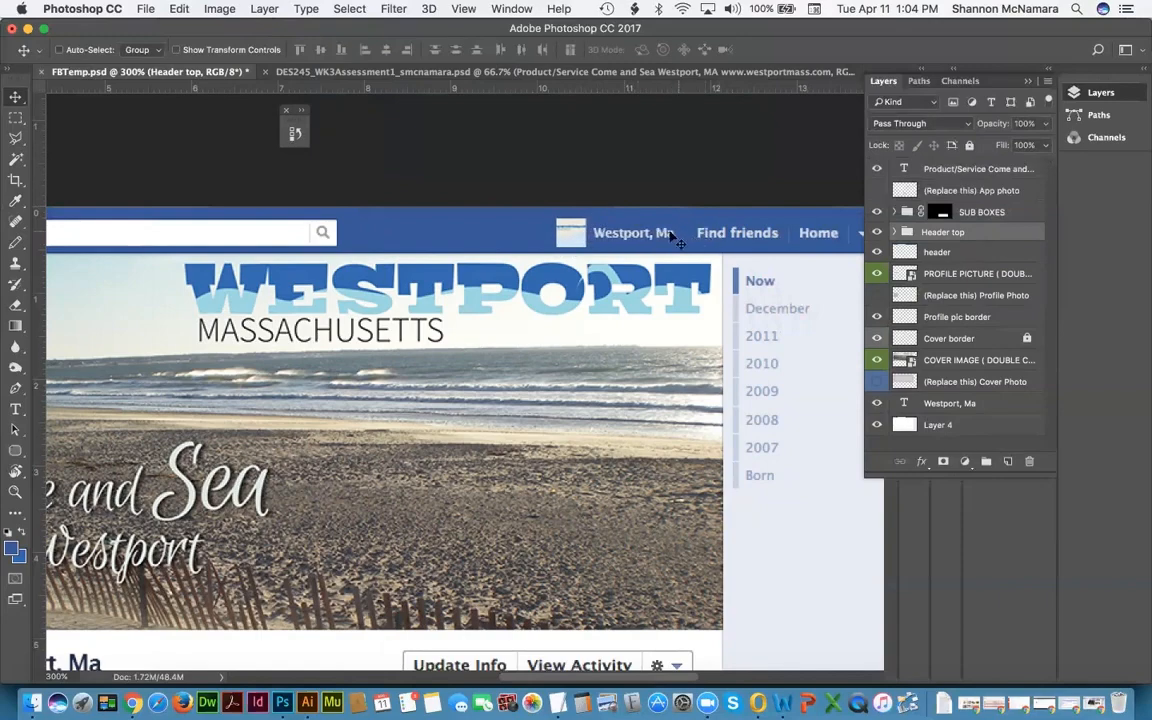
{"action": "key", "text": "super+0"}
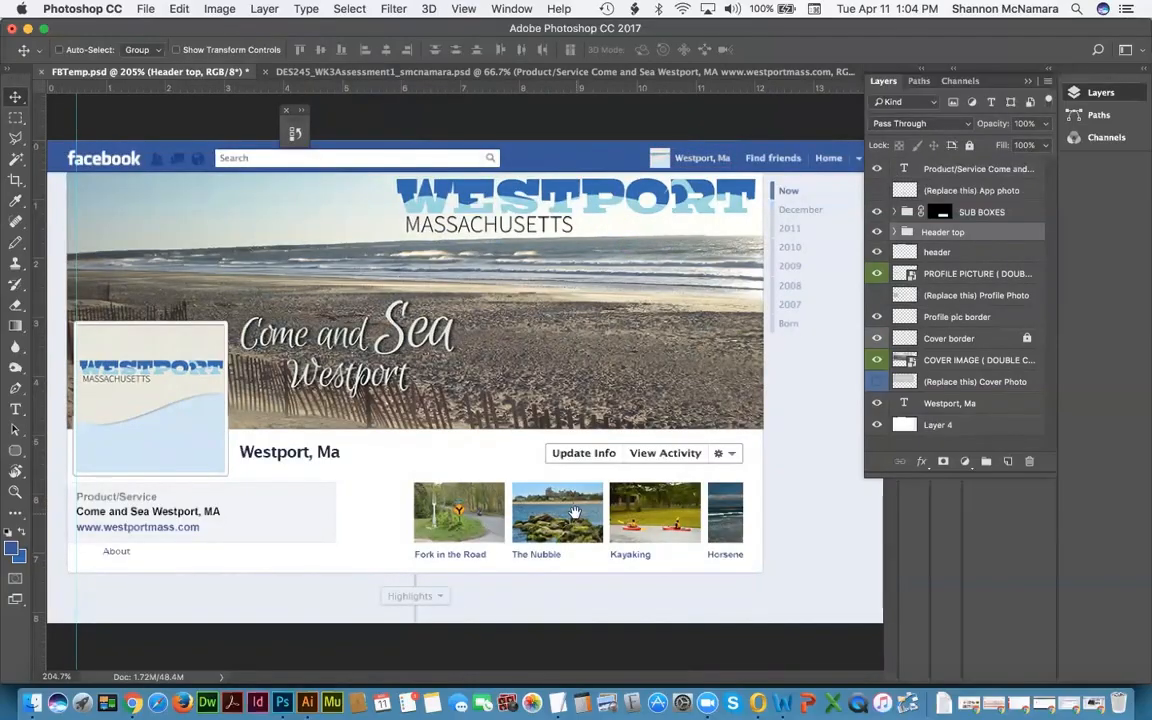
Step: Save As FB_Westport.psd in the FinalProject folder, accepting the default format options
{"action": "left_click", "coordinate": [876, 82]}
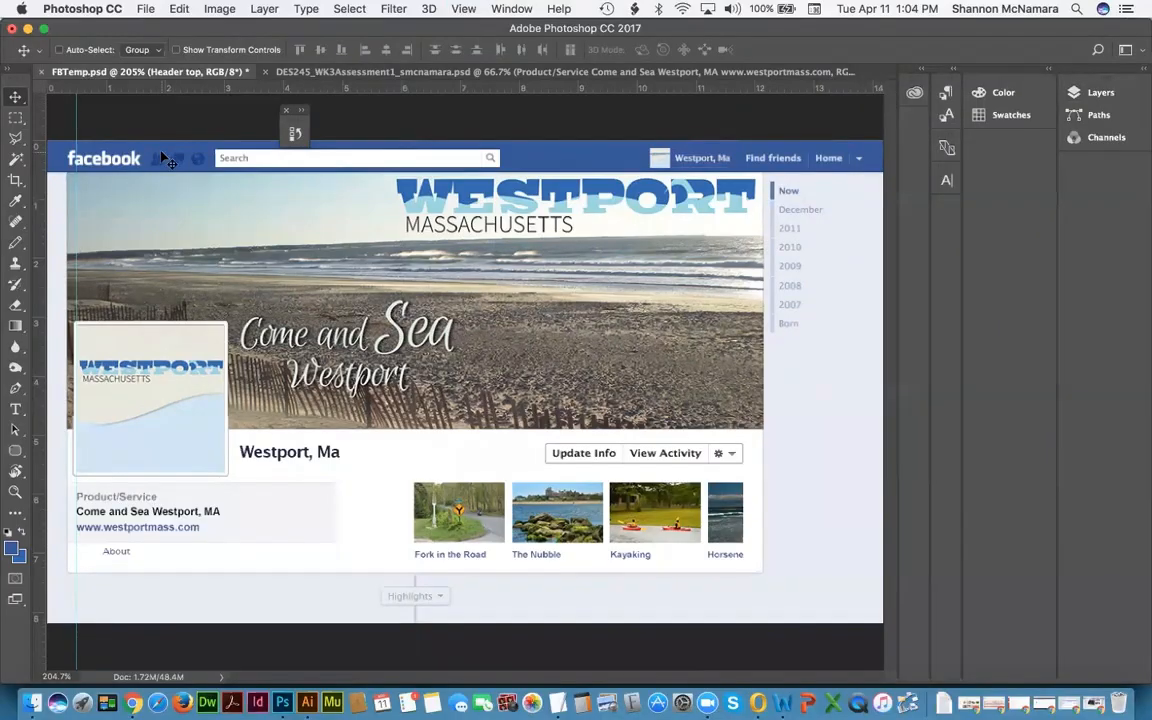
{"action": "left_click", "coordinate": [144, 9]}
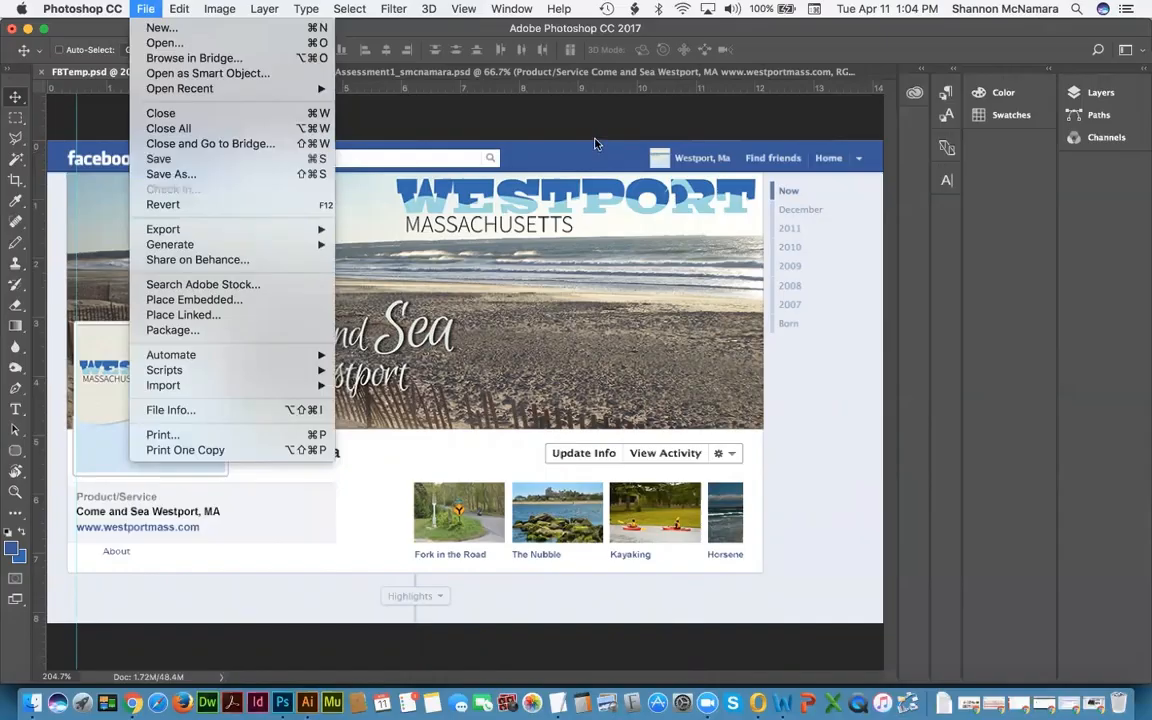
{"action": "left_click", "coordinate": [237, 176]}
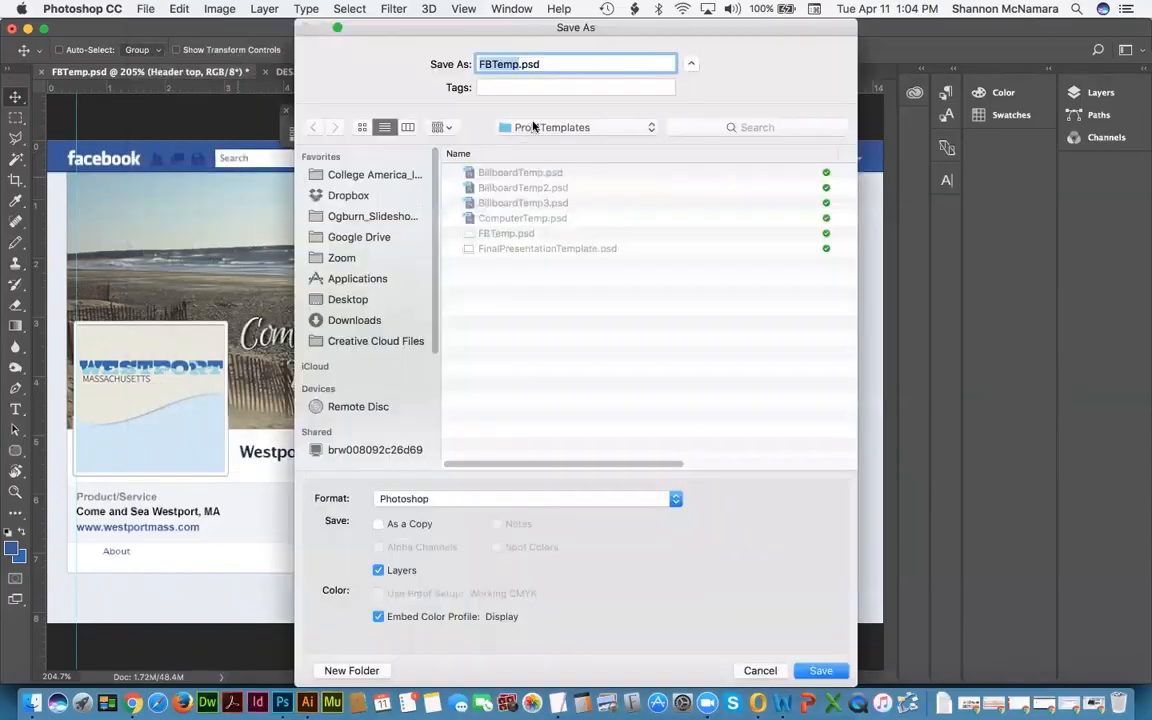
{"action": "left_click", "coordinate": [533, 127]}
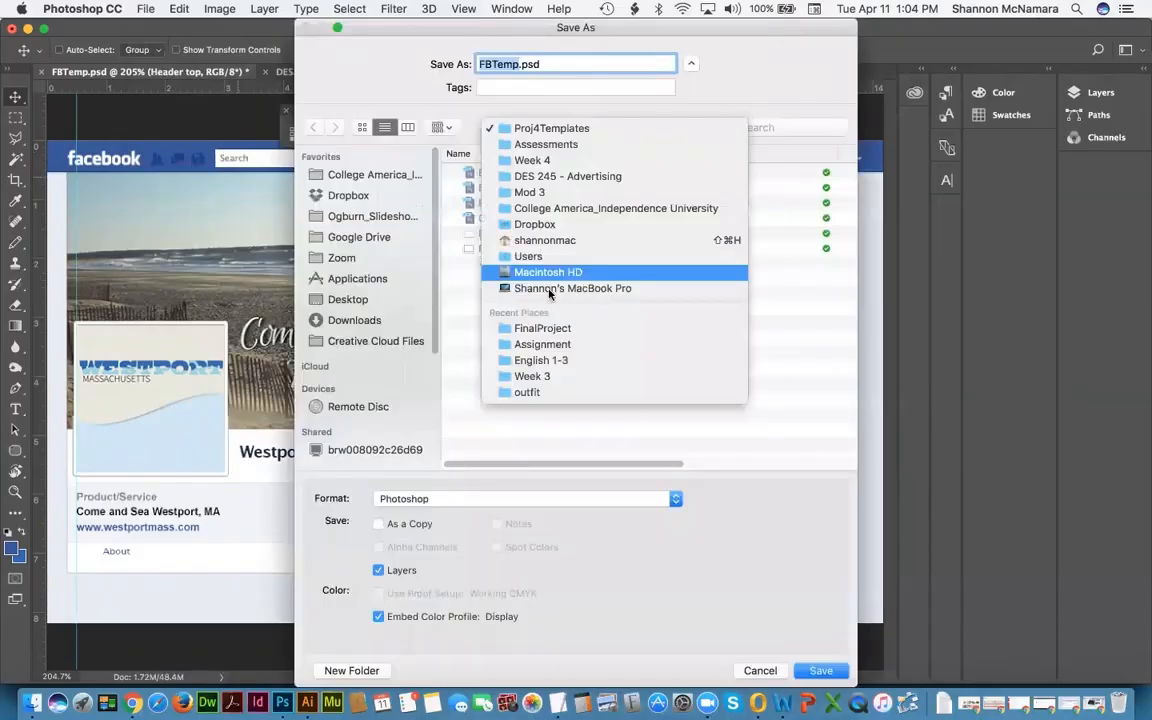
{"action": "left_click", "coordinate": [547, 329]}
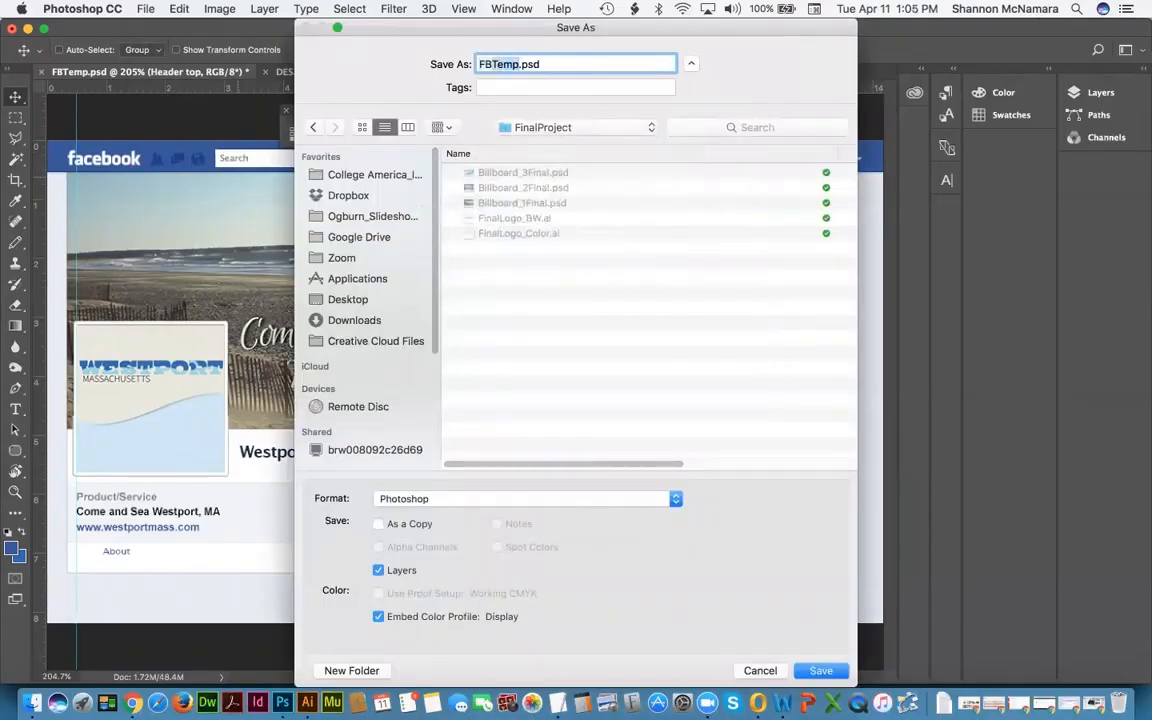
{"action": "type", "text": "FB_Westpor"}
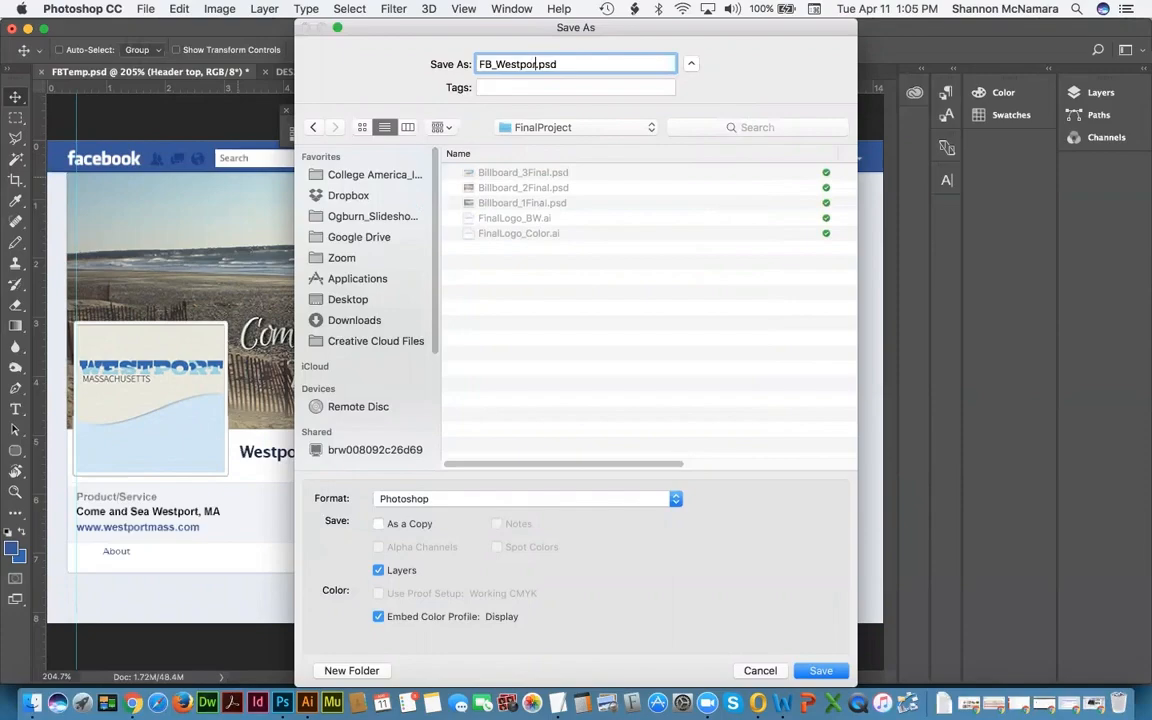
{"action": "type", "text": "t"}
{"action": "key", "text": "Return"}
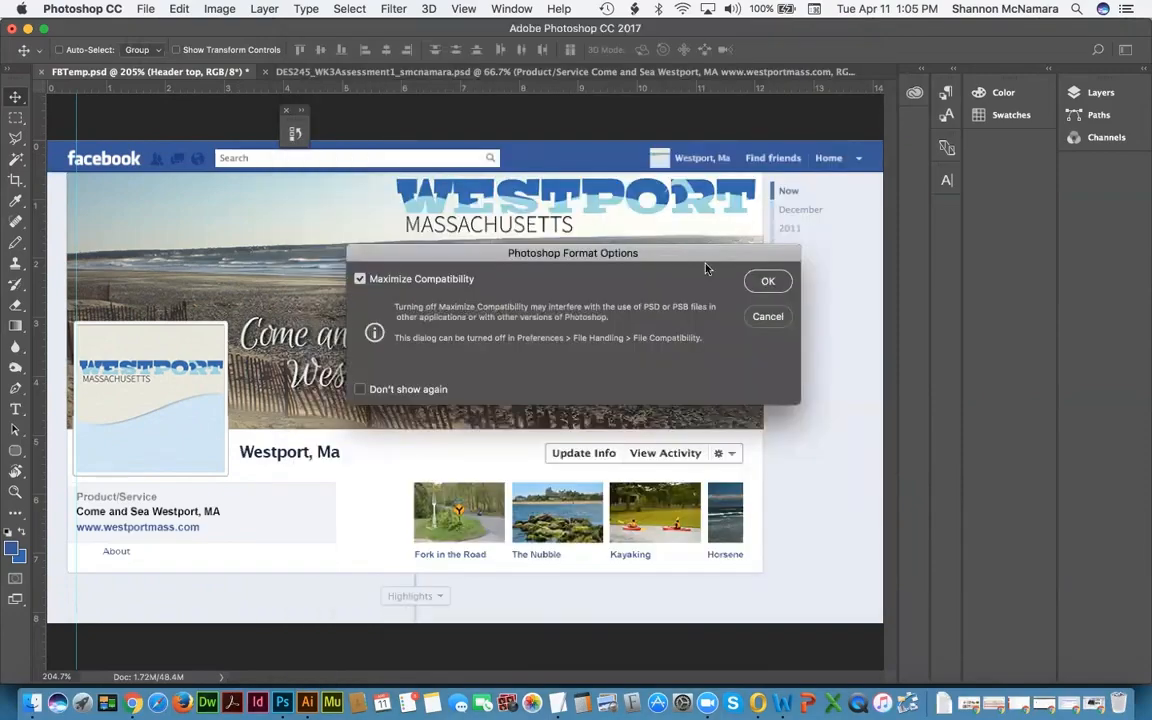
{"action": "left_click", "coordinate": [767, 281]}
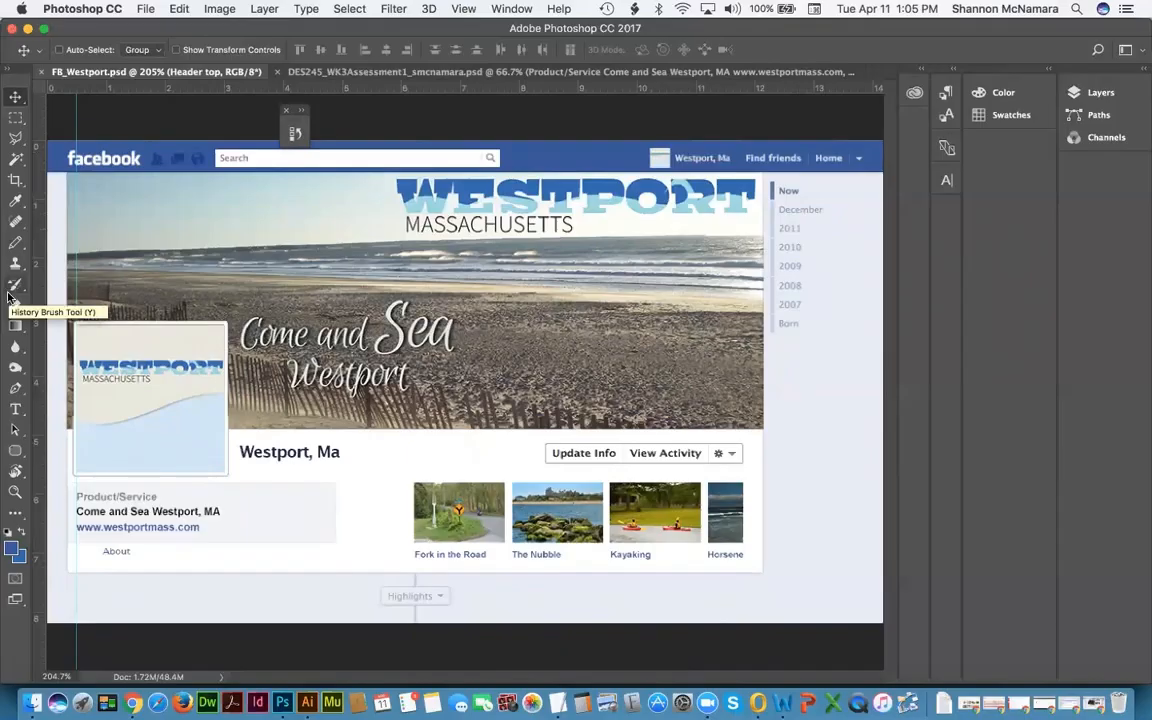
Step: Close the DES245 browser mockup without saving, then close FB_Westport.psd
{"action": "left_click", "coordinate": [312, 72]}
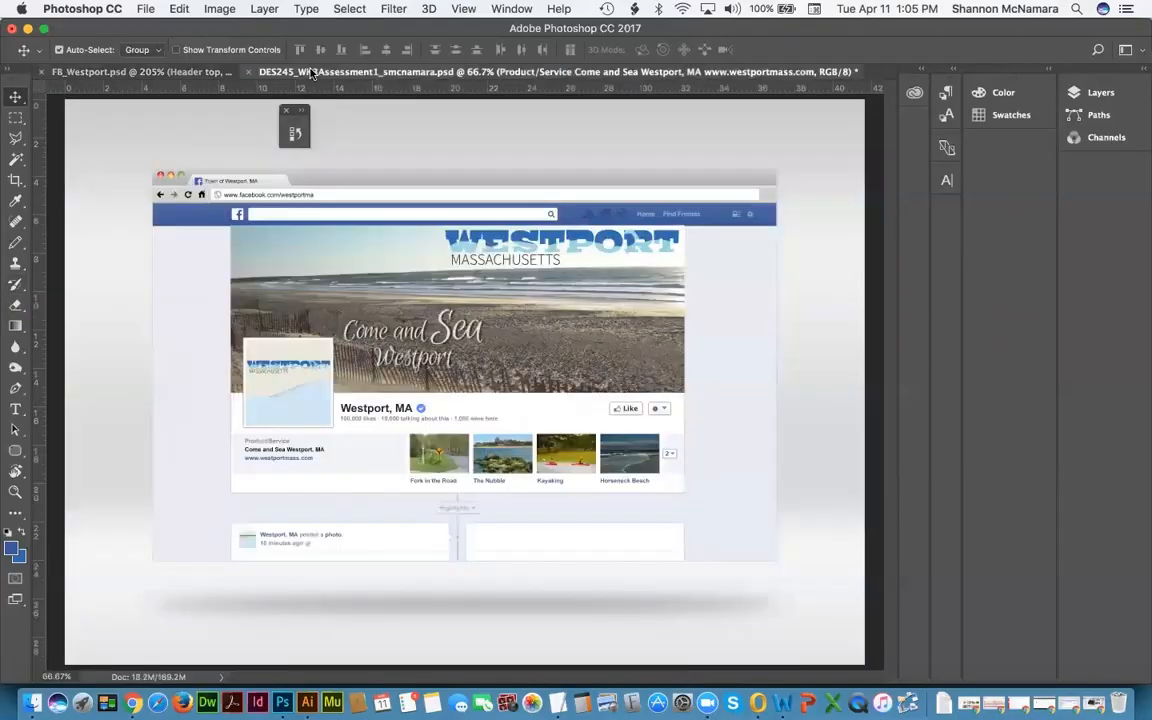
{"action": "key", "text": "super+w"}
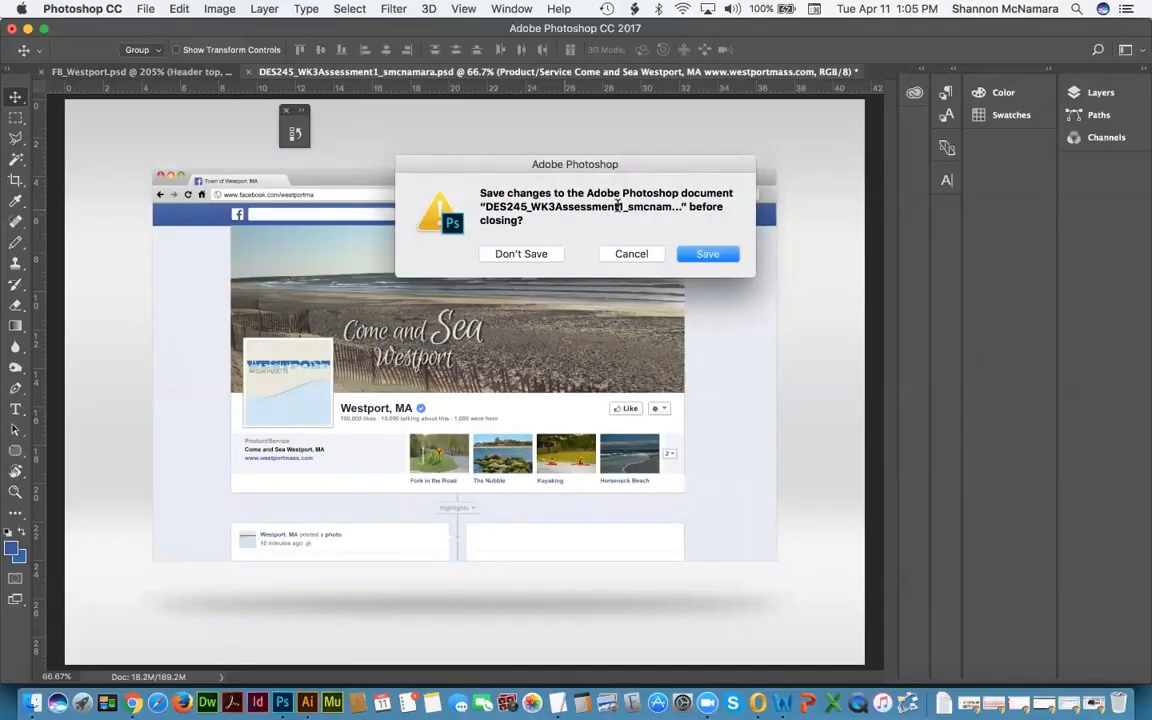
{"action": "left_click", "coordinate": [531, 256]}
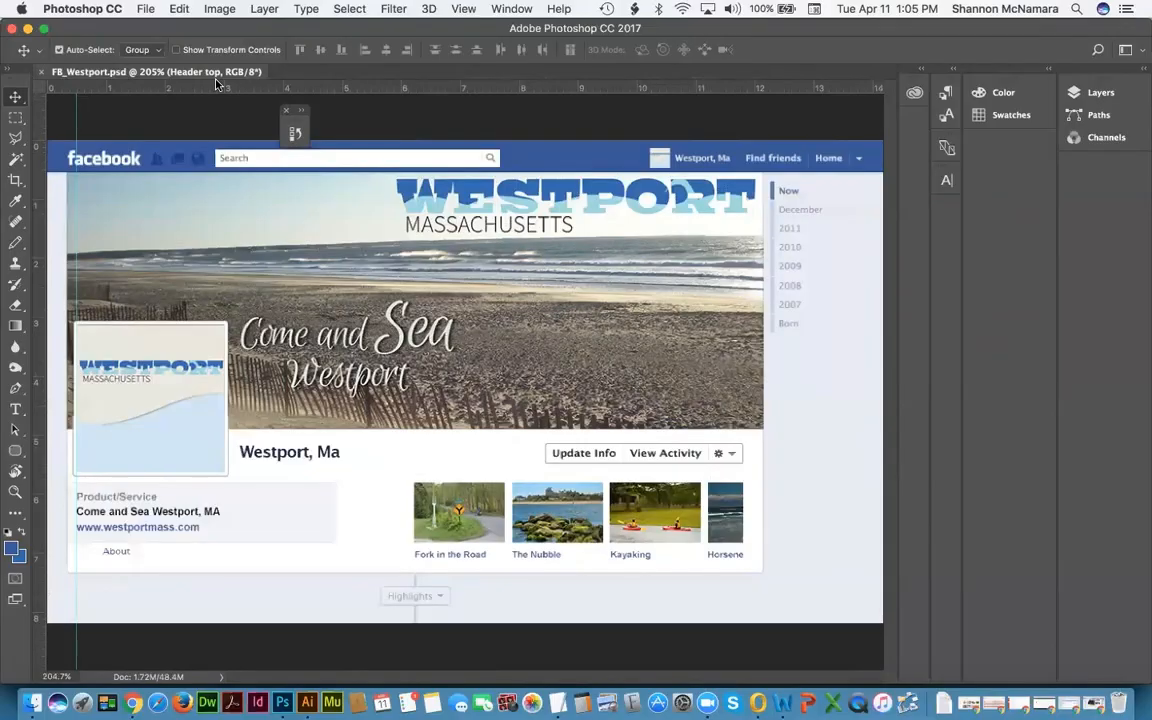
{"action": "key", "text": "super+w"}
{"action": "left_click", "coordinate": [34, 702]}
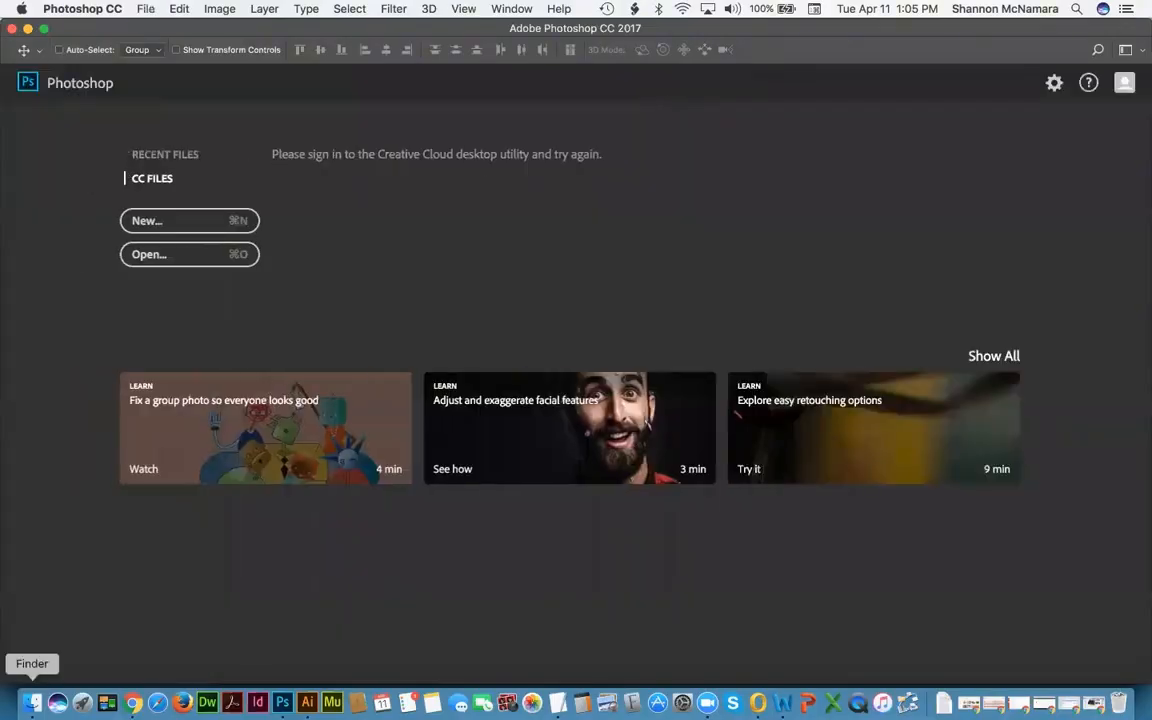
Step: Check the Website item in Chrome's Week 4 requirements list, then bring Finder's Week 4 window forward
{"action": "key", "text": "super+Tab"}
{"action": "key", "text": "super+Tab"}
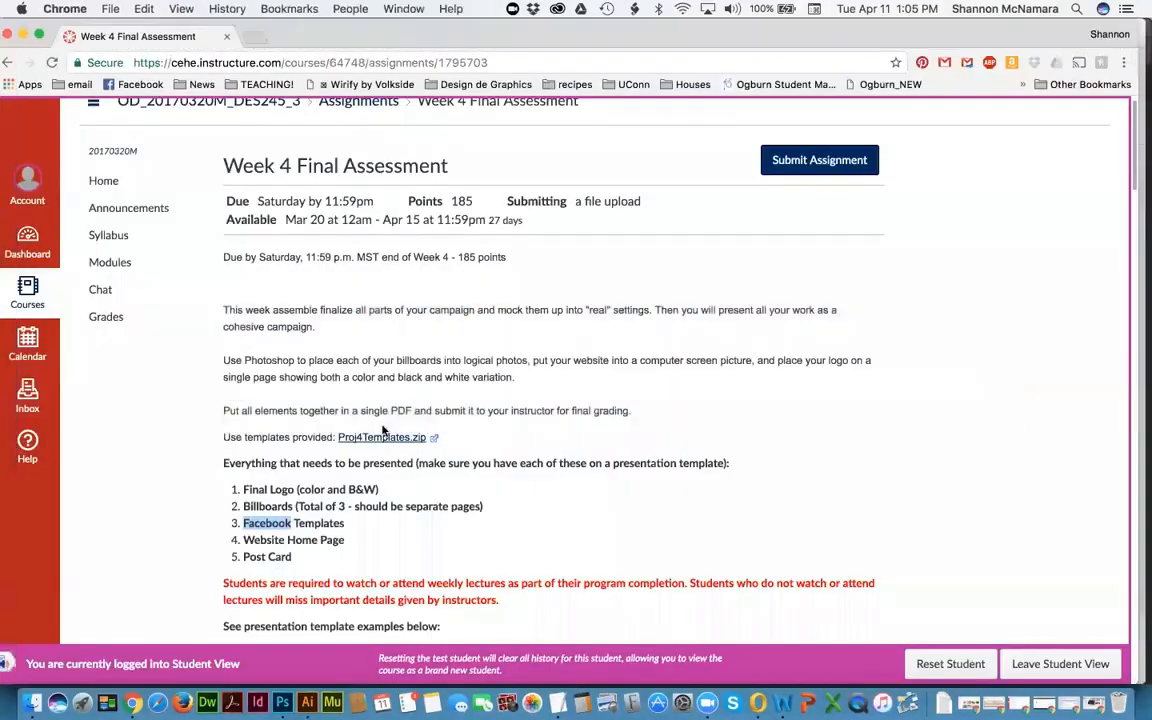
{"action": "double_click", "coordinate": [267, 540]}
{"action": "key", "text": "super+Tab"}
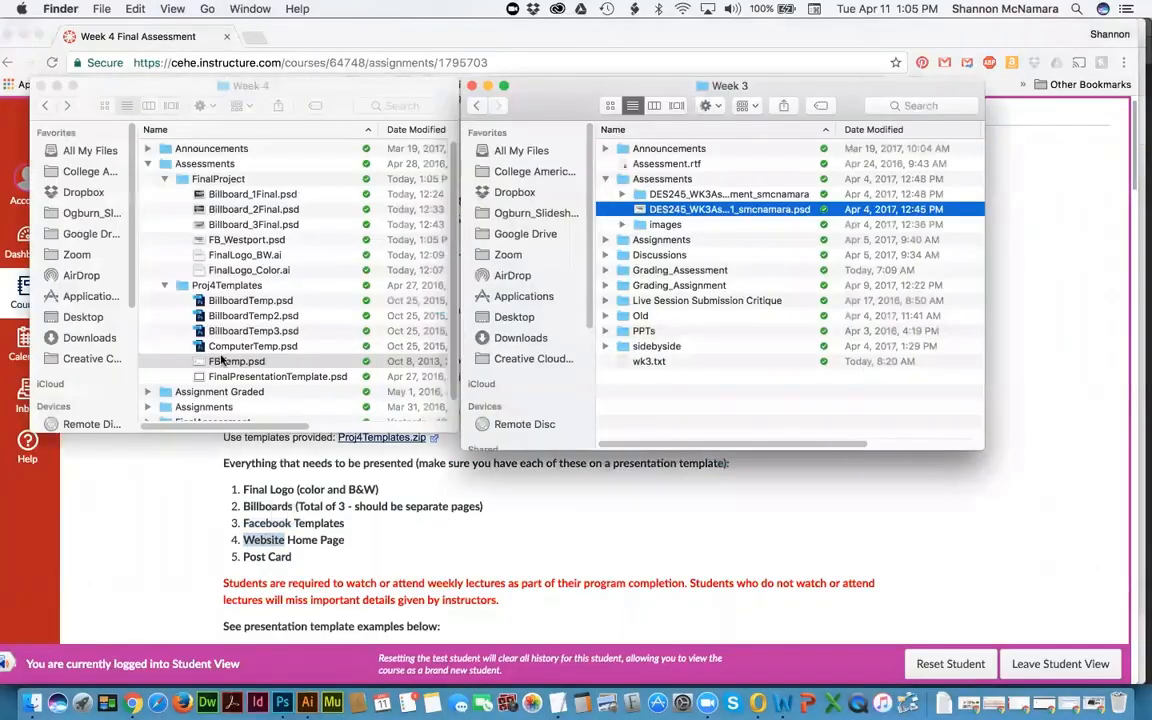
{"action": "left_click", "coordinate": [223, 360]}
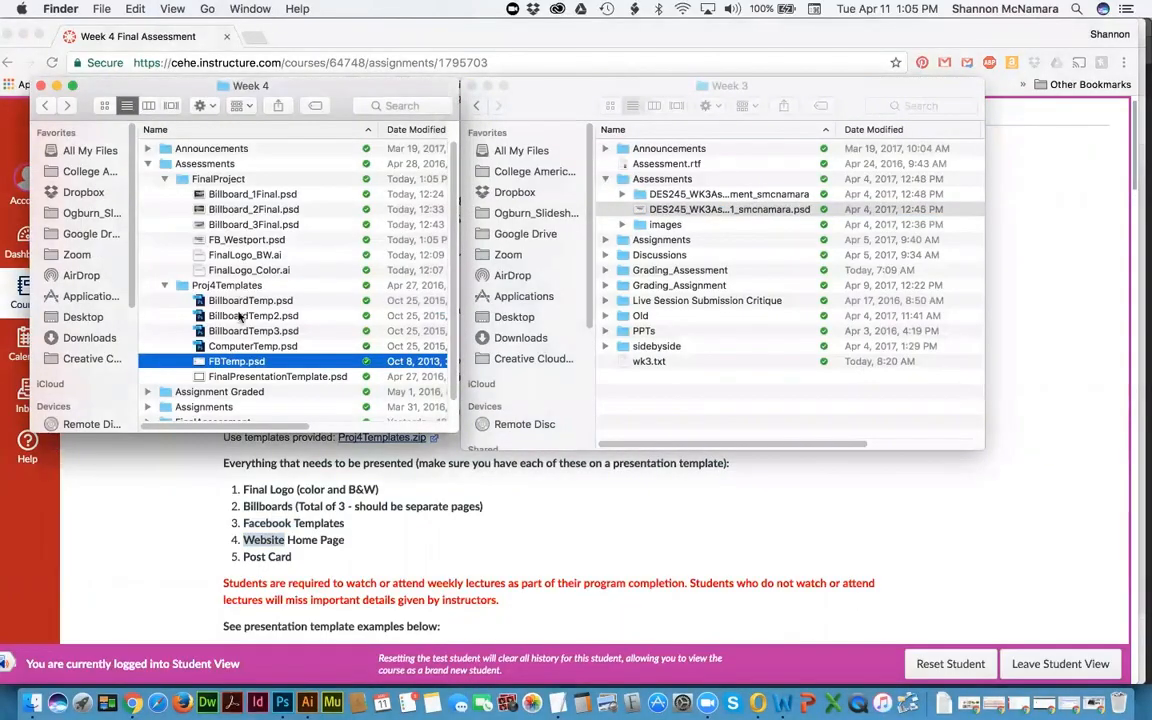
Step: Browse to Week 3's Assignments folder and open the Westport assignment JPG alongside ComputerTemp.psd
{"action": "left_click", "coordinate": [240, 352]}
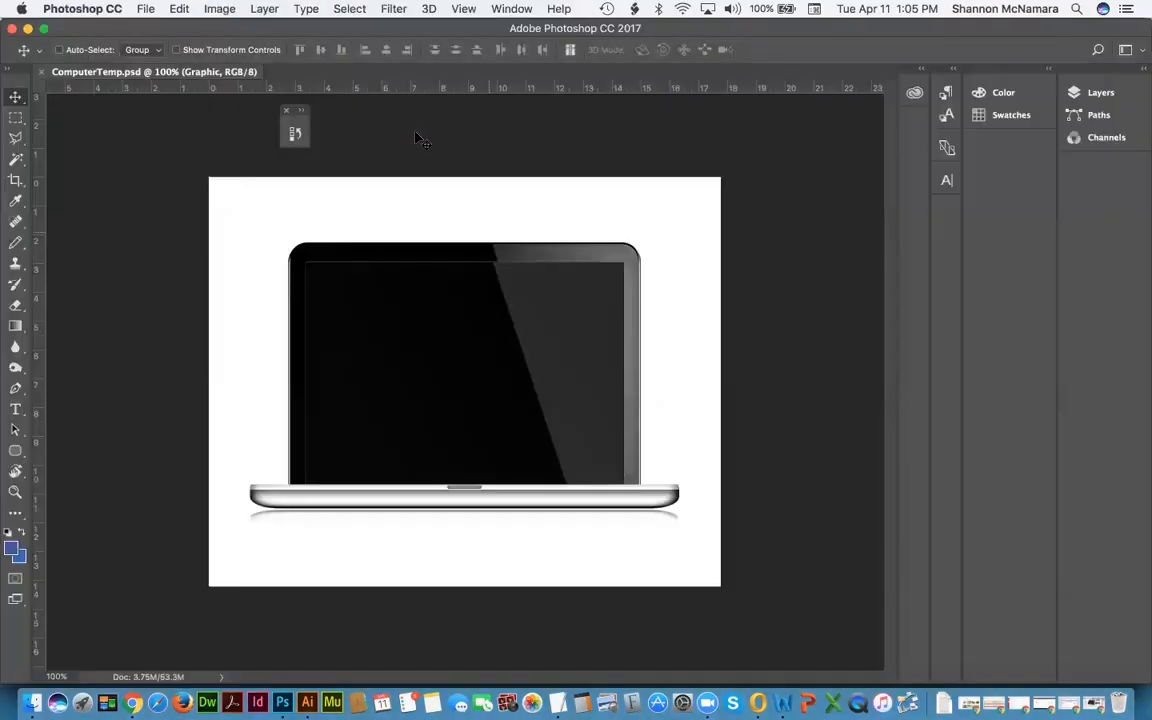
{"action": "key", "text": "super+Tab"}
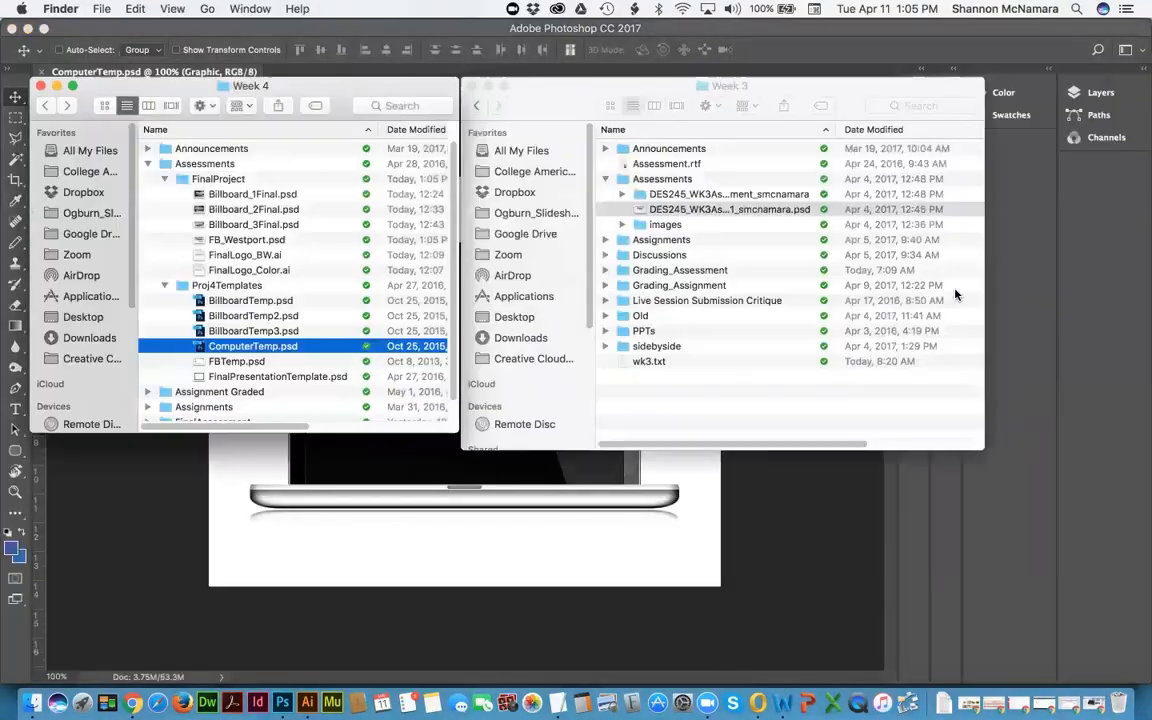
{"action": "left_click", "coordinate": [753, 383]}
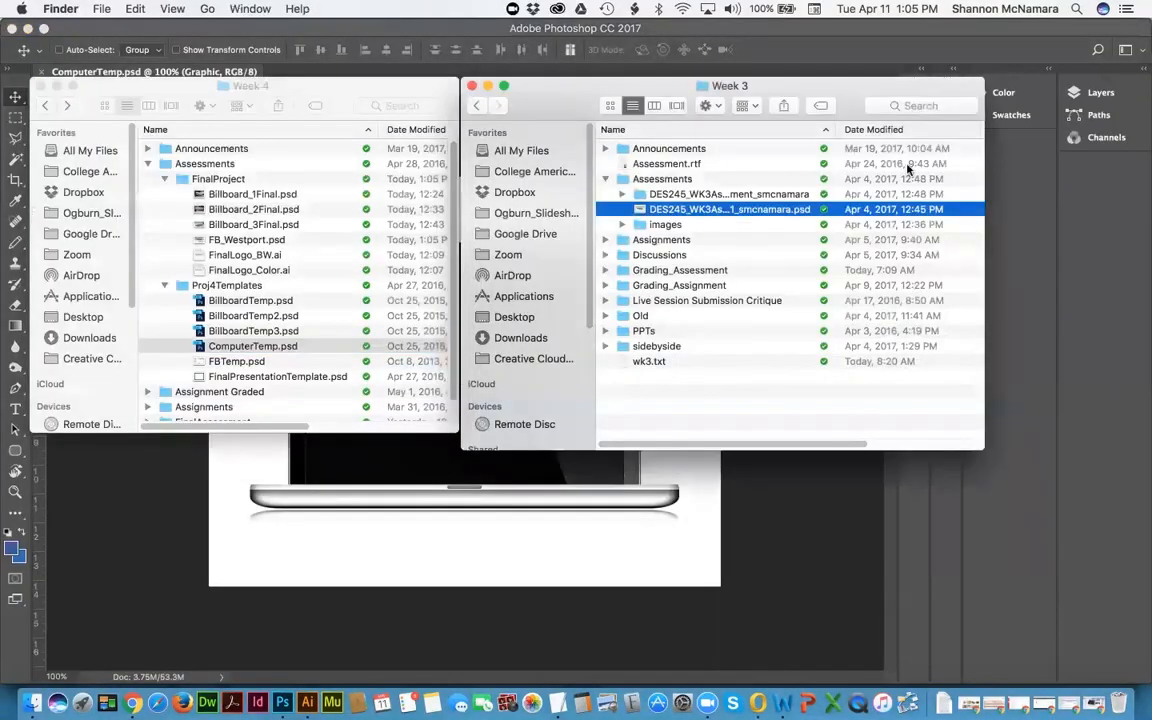
{"action": "left_click", "coordinate": [607, 179]}
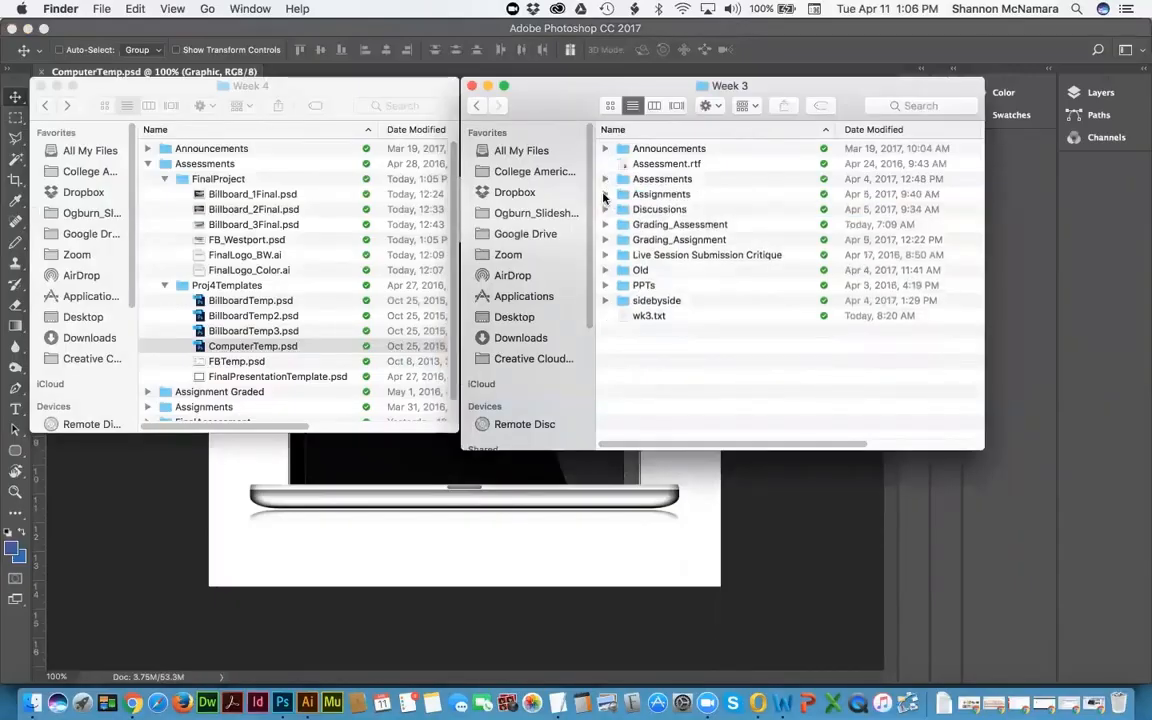
{"action": "left_click", "coordinate": [605, 194]}
{"action": "left_click", "coordinate": [624, 257]}
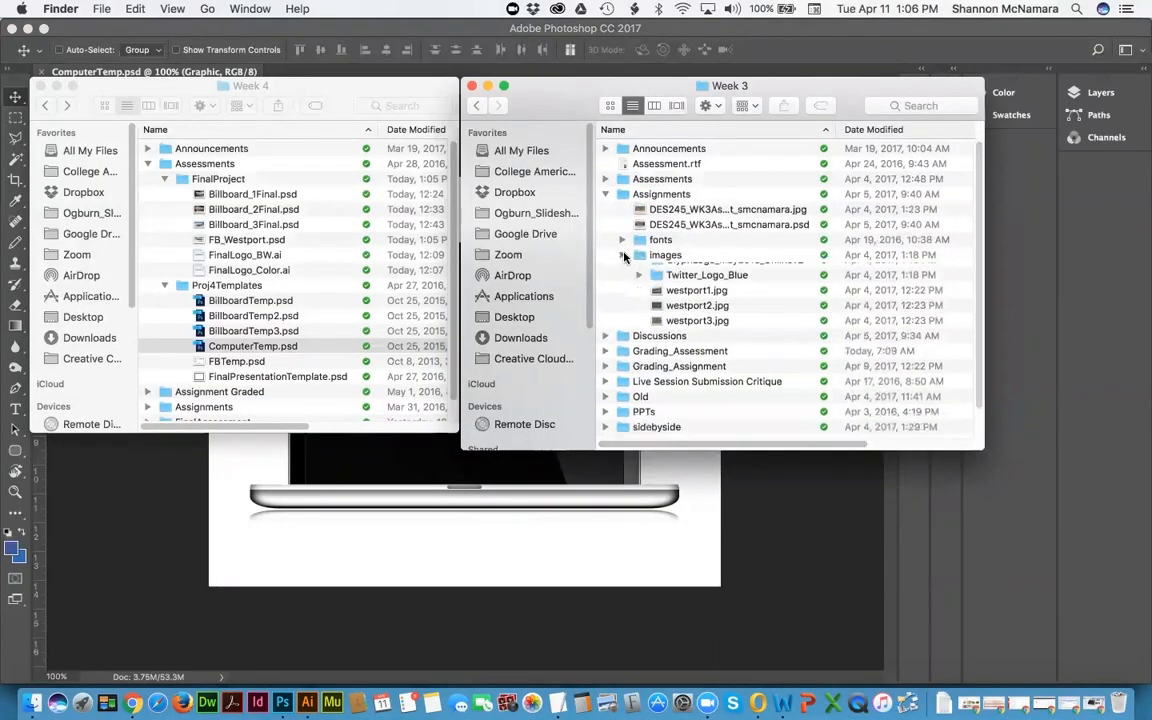
{"action": "left_click", "coordinate": [699, 226]}
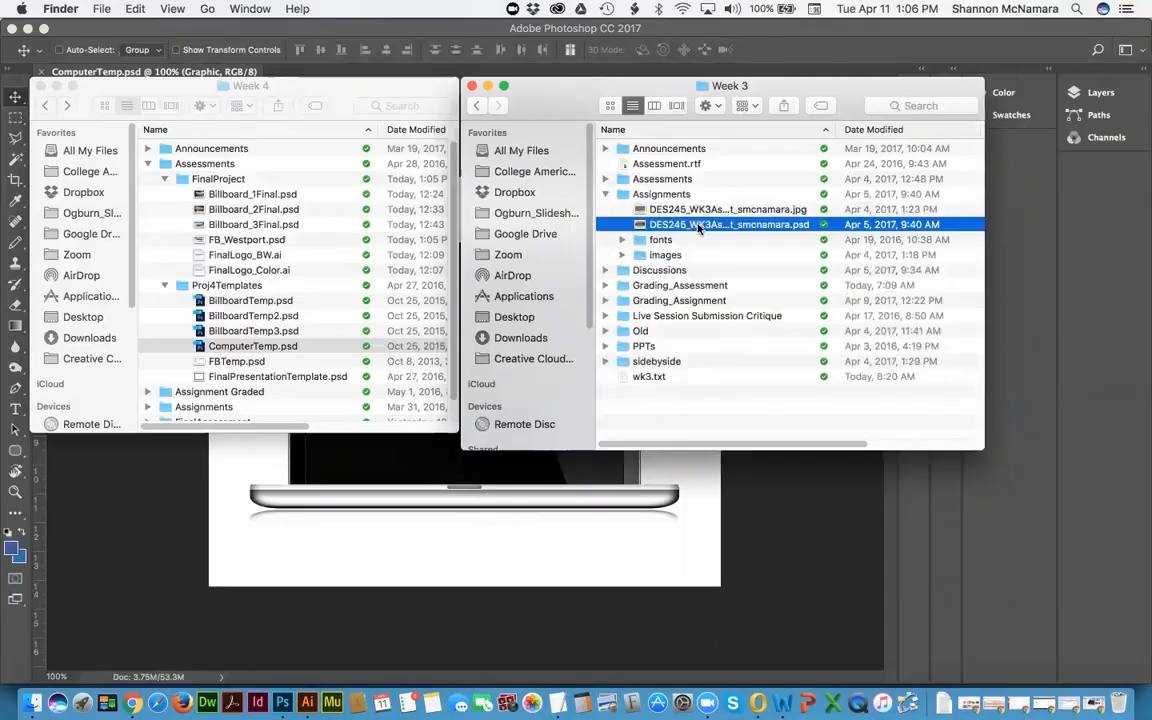
{"action": "left_click", "coordinate": [706, 210]}
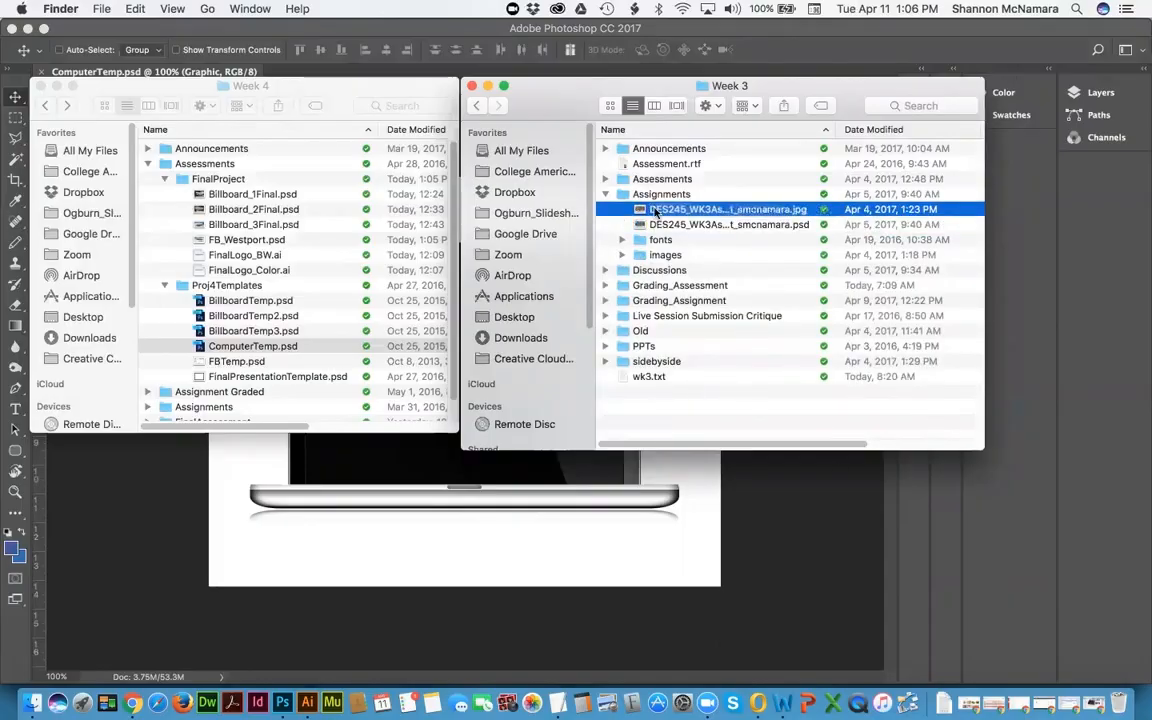
{"action": "double_click", "coordinate": [655, 211]}
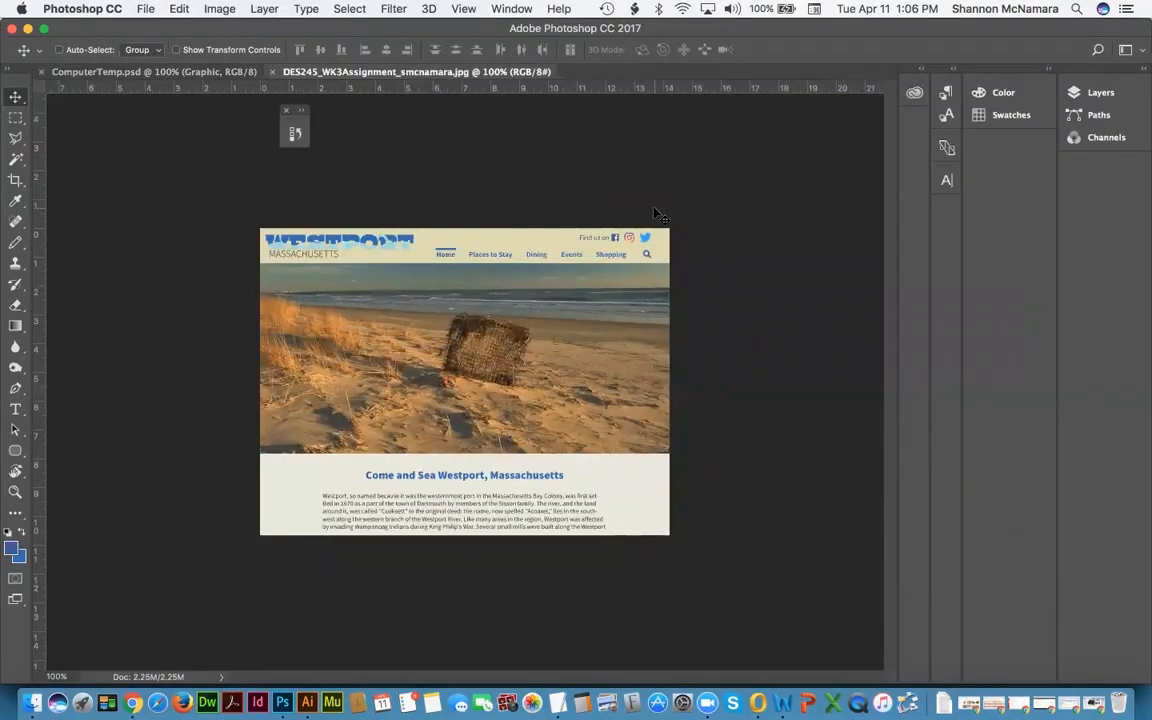
Step: Show the ComputerTemp.psd mockup's layers with the Graphic group expanded
{"action": "left_click", "coordinate": [196, 74]}
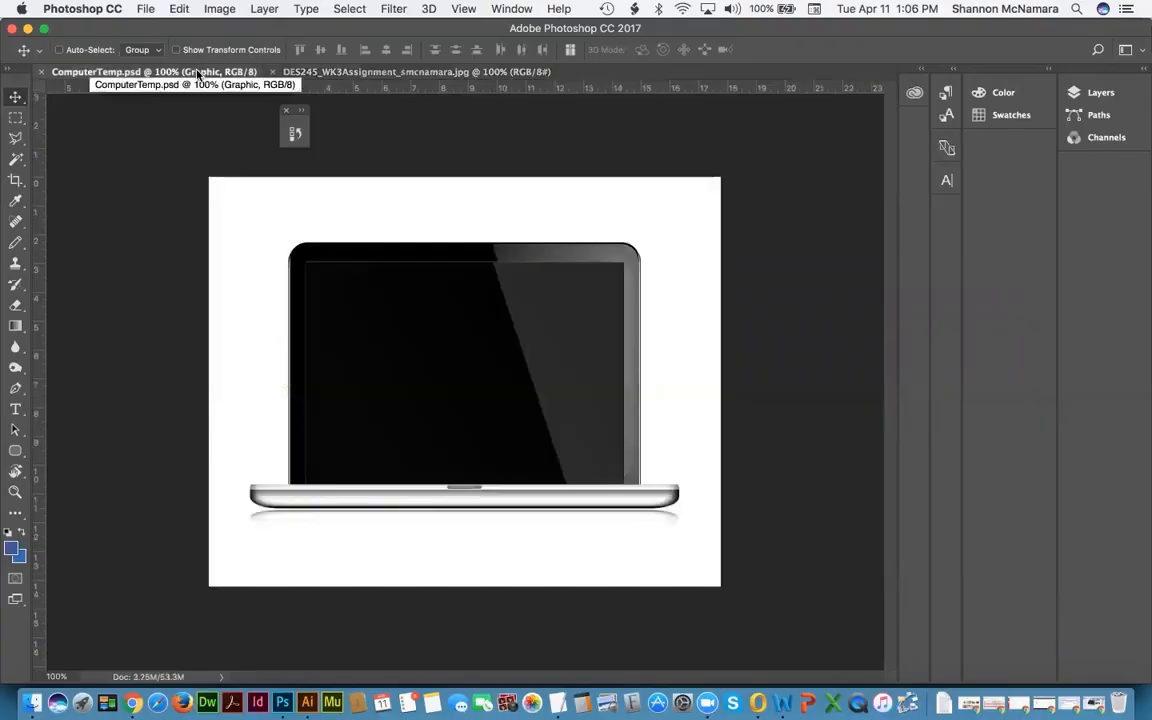
{"action": "left_click", "coordinate": [1094, 93]}
{"action": "left_click", "coordinate": [895, 168]}
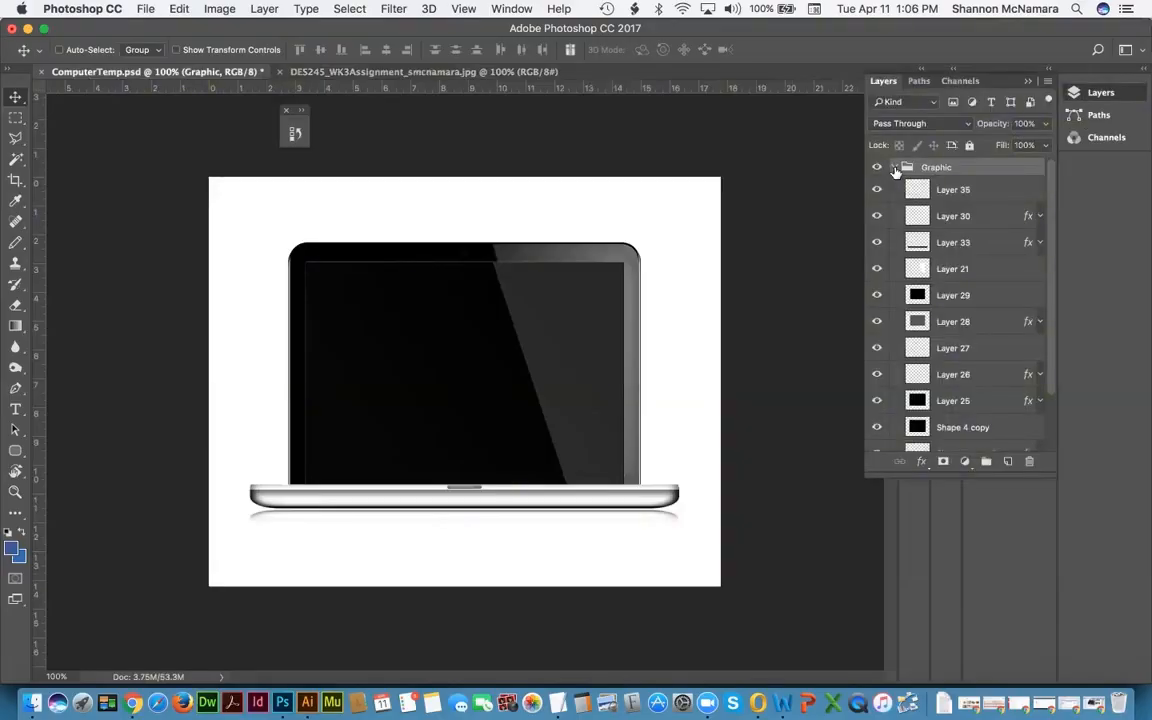
{"action": "right_click", "coordinate": [560, 278]}
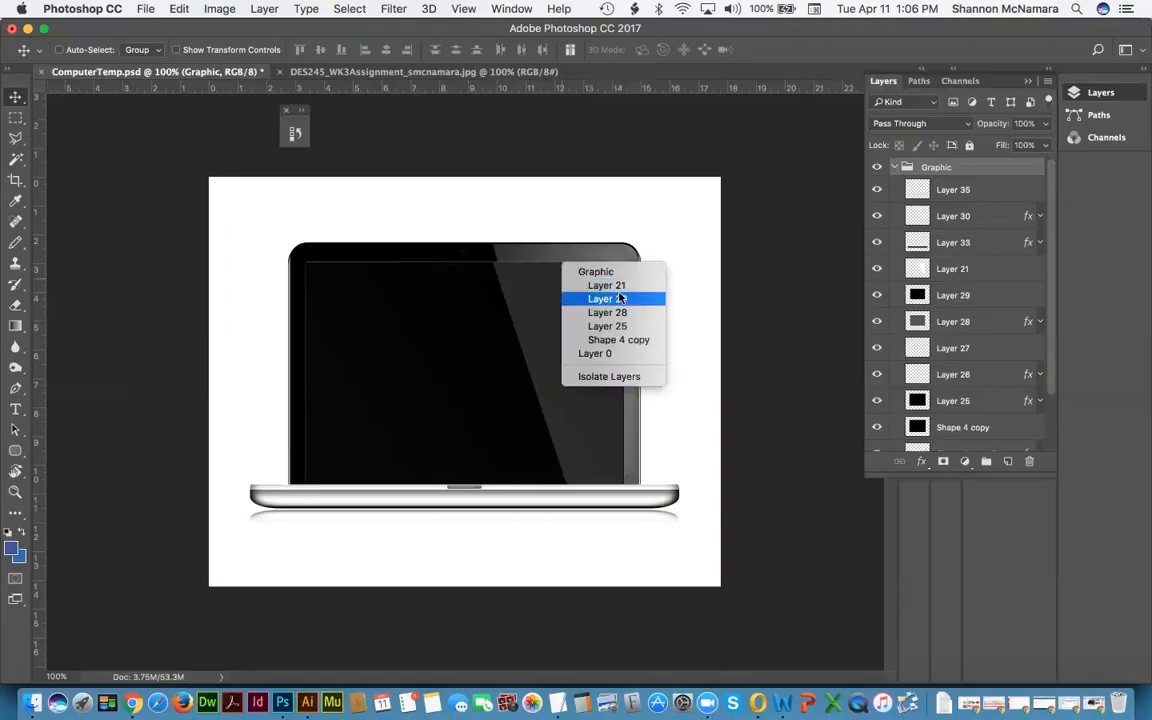
{"action": "left_click", "coordinate": [772, 155]}
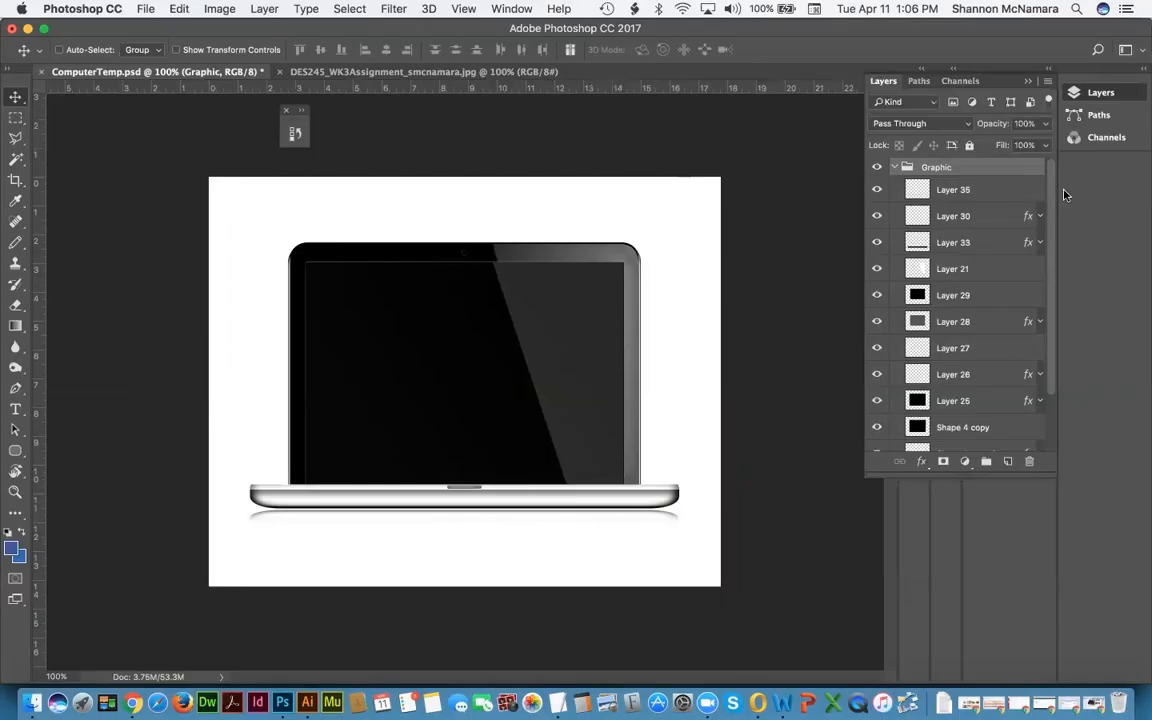
{"action": "left_click_drag", "start_coordinate": [1050, 210], "coordinate": [1048, 333]}
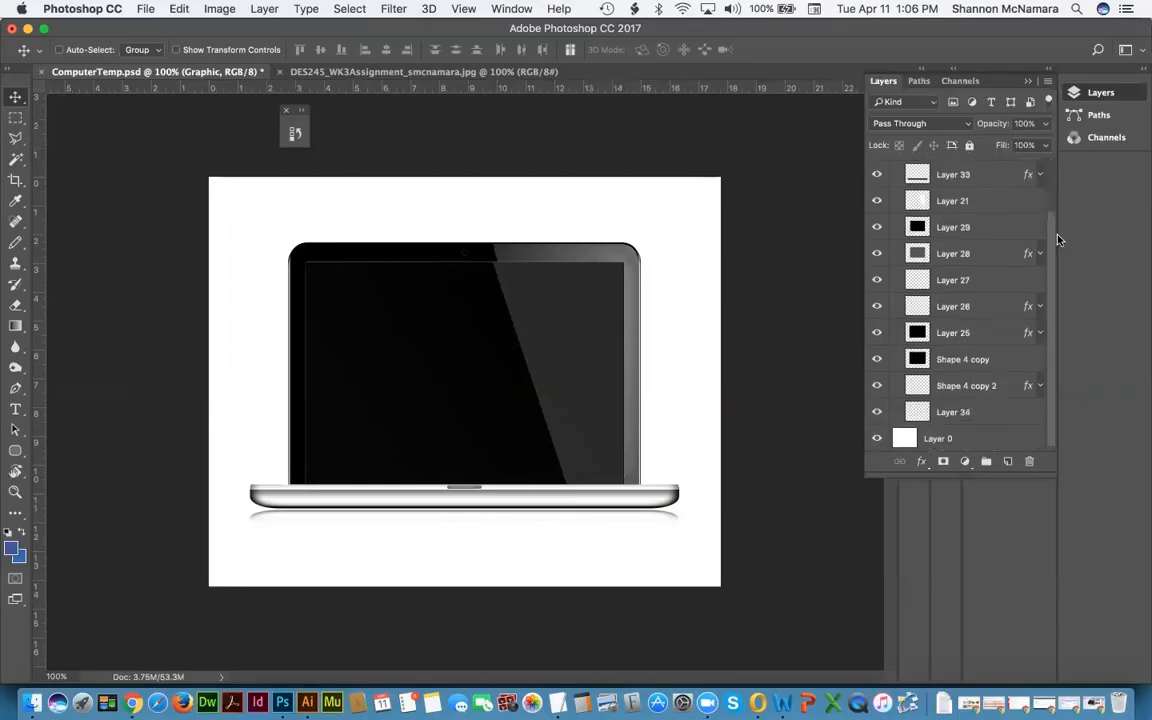
{"action": "scroll", "coordinate": [1057, 225], "scroll_direction": "up", "scroll_amount": 2}
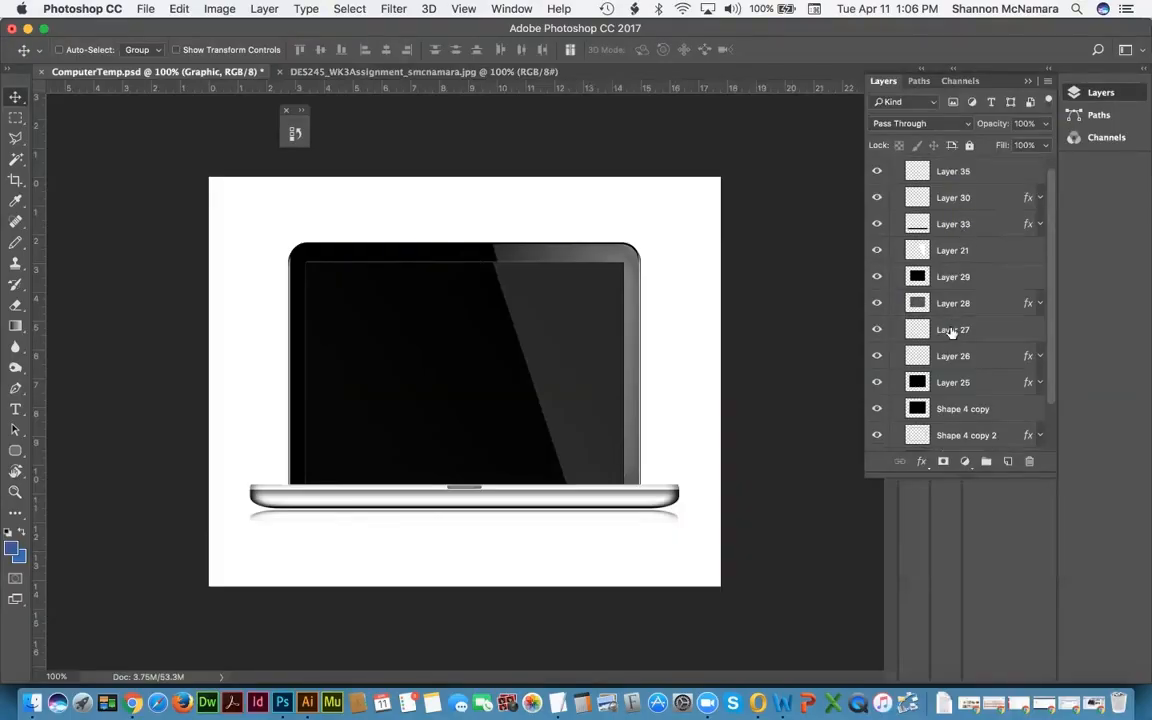
{"action": "scroll", "coordinate": [951, 333], "scroll_direction": "down", "scroll_amount": 2}
{"action": "scroll", "coordinate": [951, 333], "scroll_direction": "up", "scroll_amount": 3}
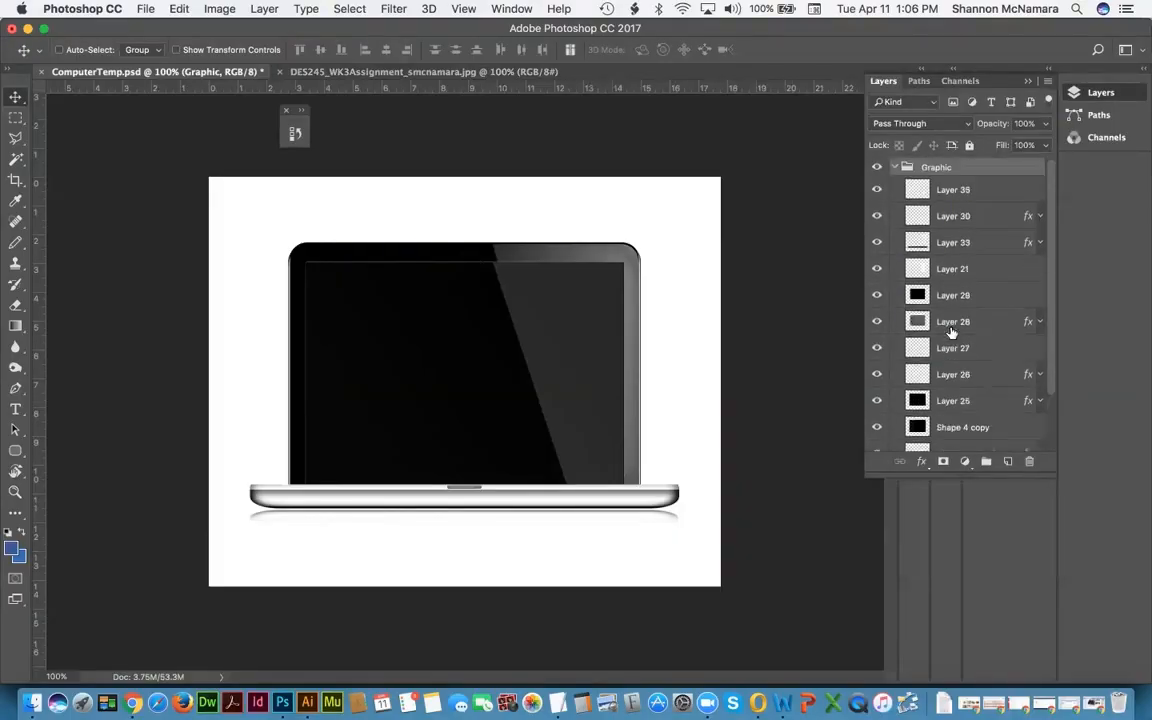
{"action": "scroll", "coordinate": [951, 333], "scroll_direction": "down", "scroll_amount": 3}
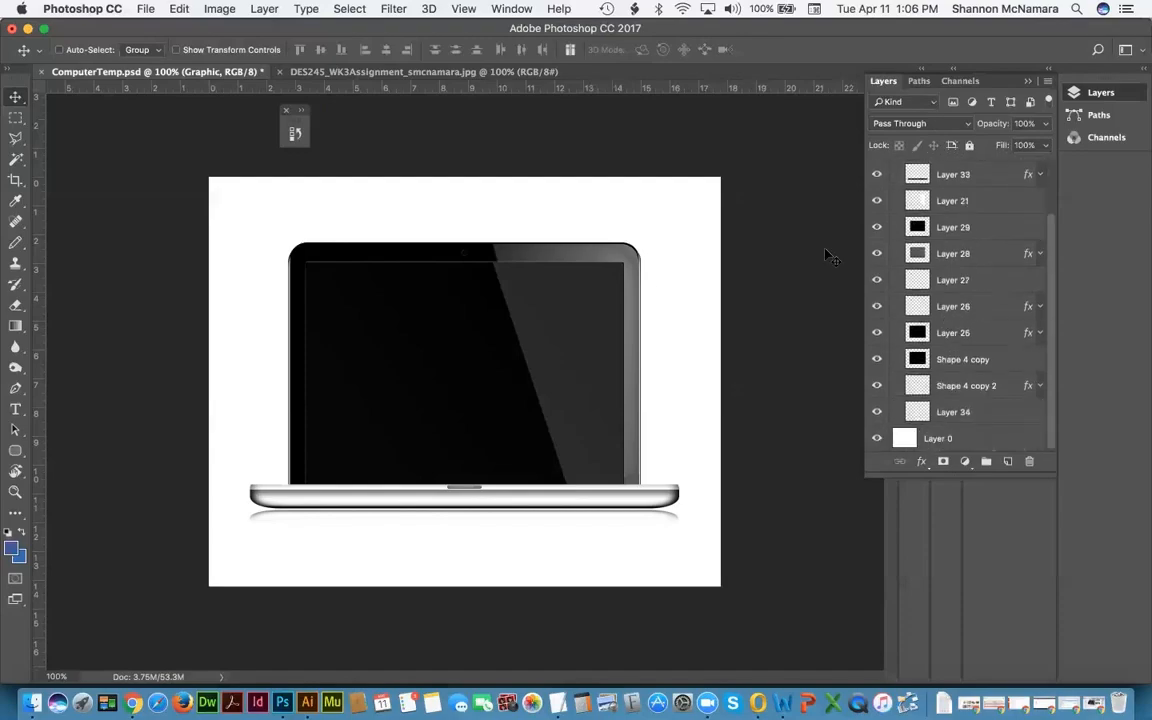
Step: Compare Layer 21 and Layer 29 under the screen, settling on Layer 29 as the black screen
{"action": "right_click", "coordinate": [541, 274]}
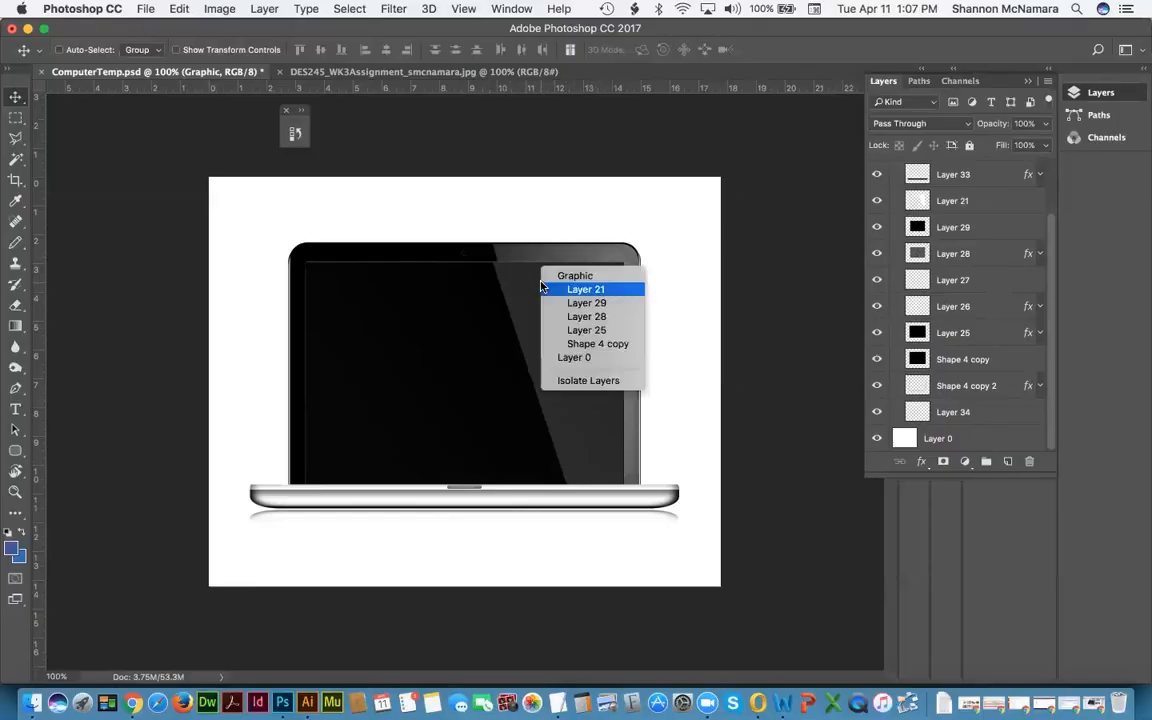
{"action": "left_click", "coordinate": [592, 290]}
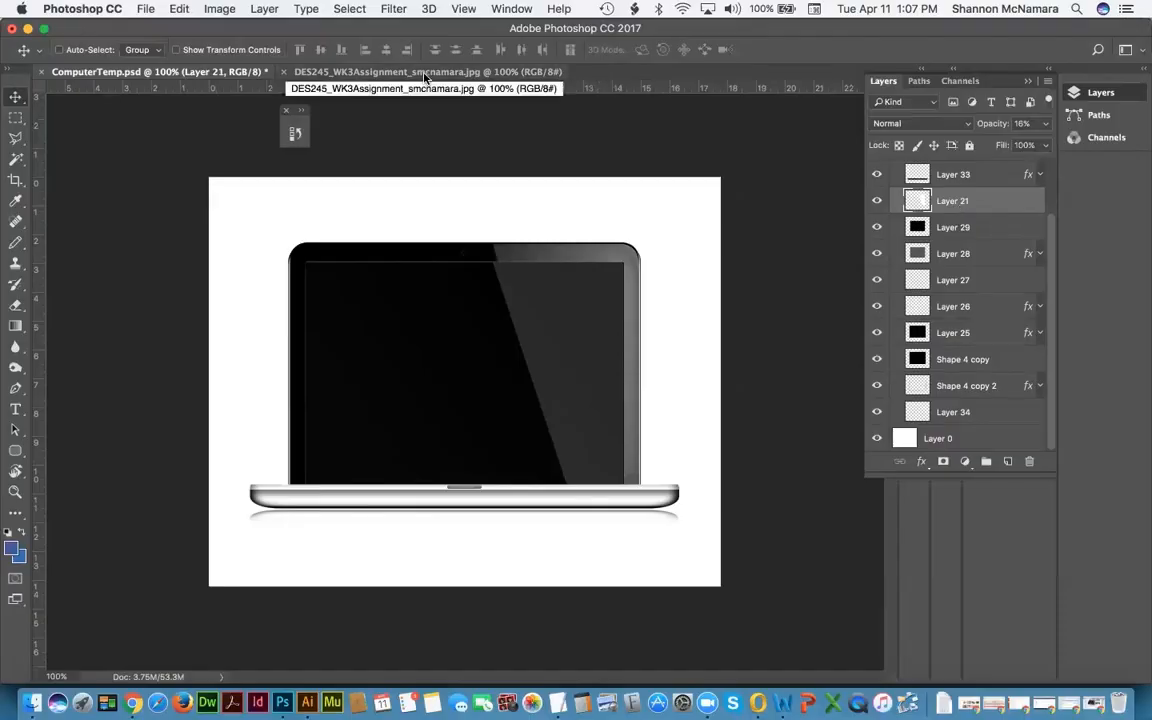
{"action": "left_click", "coordinate": [960, 228]}
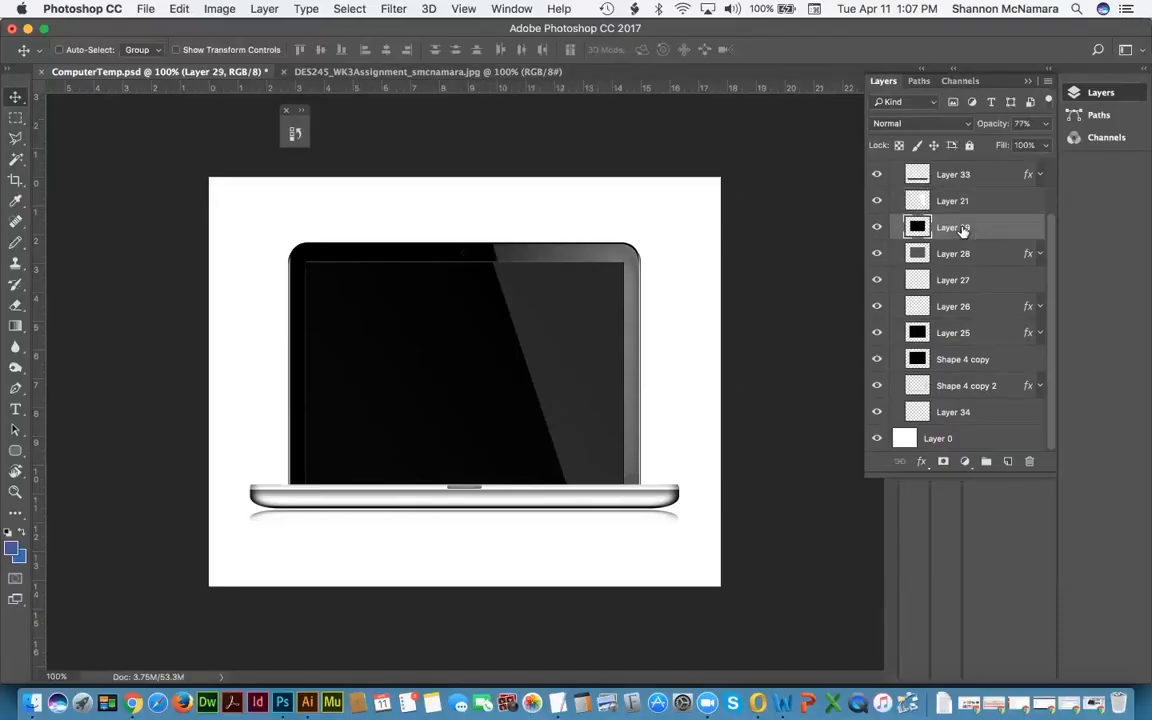
{"action": "left_click", "coordinate": [955, 202]}
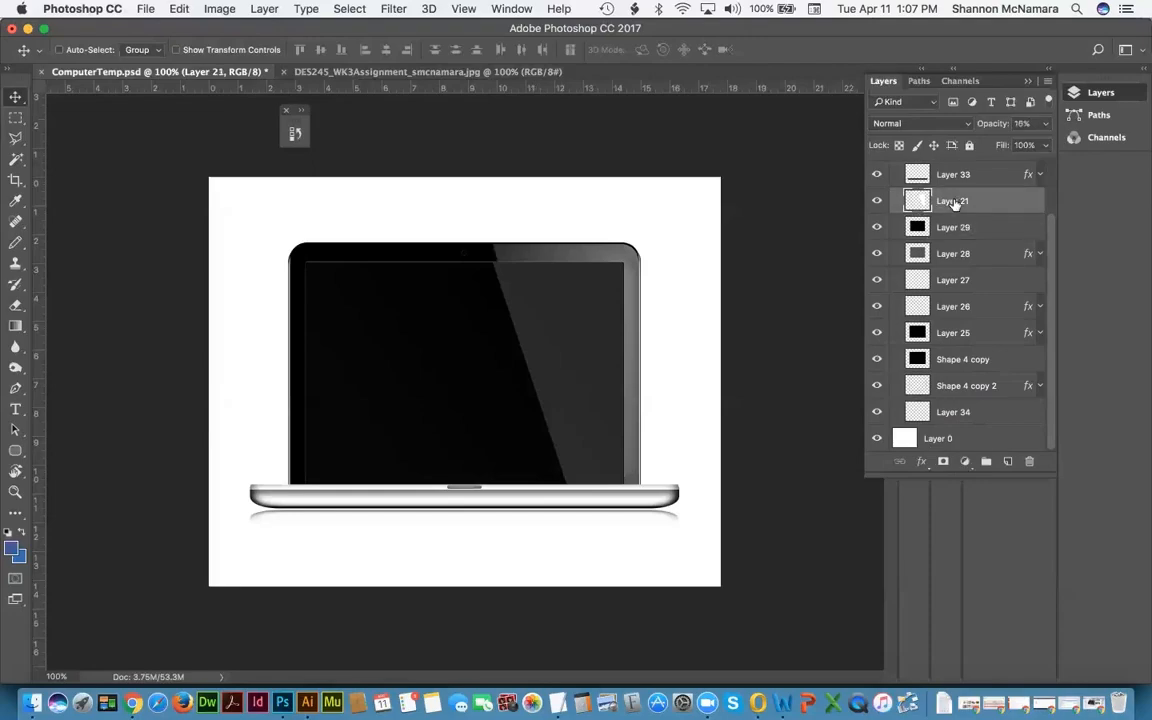
{"action": "left_click", "coordinate": [958, 229]}
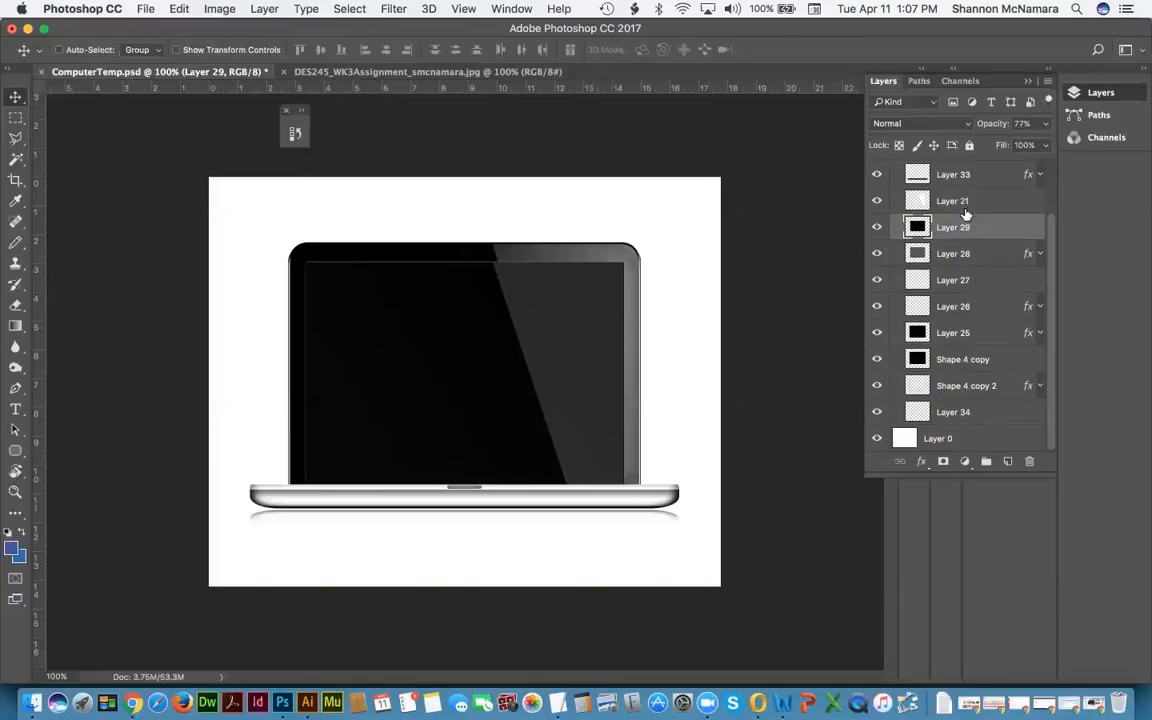
Step: Tile both documents vertically, drag the Westport image into ComputerTemp.psd, then consolidate to tabs
{"action": "left_click", "coordinate": [512, 10]}
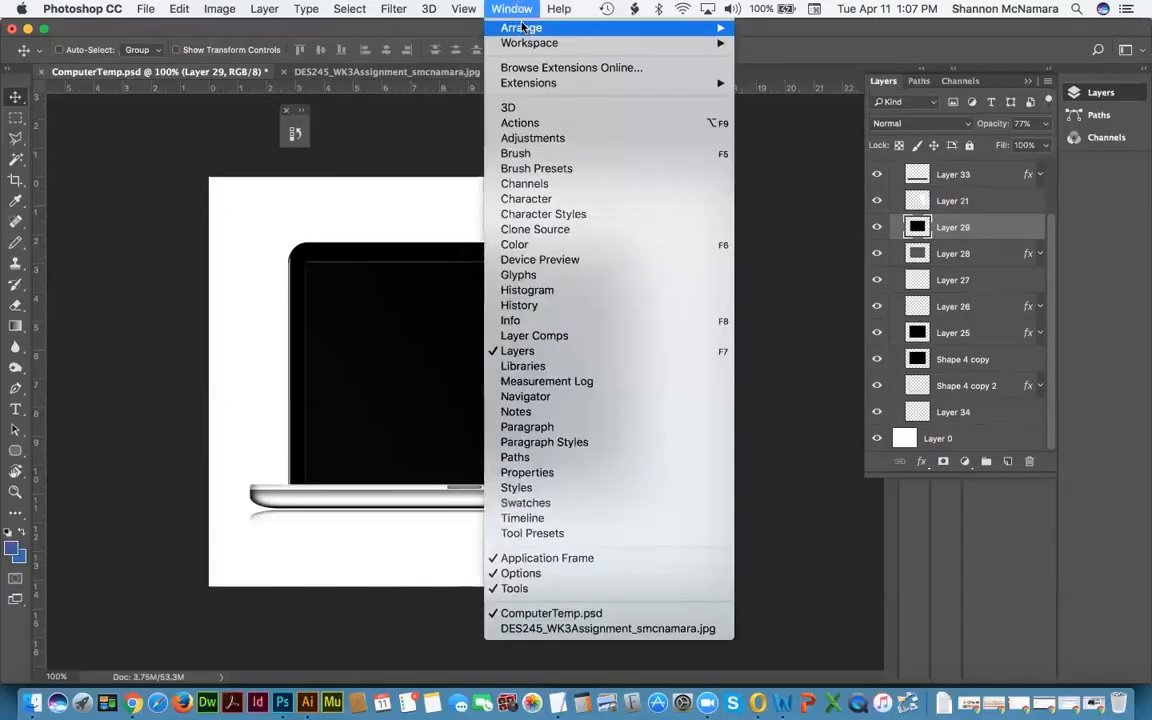
{"action": "mouse_move", "coordinate": [522, 29]}
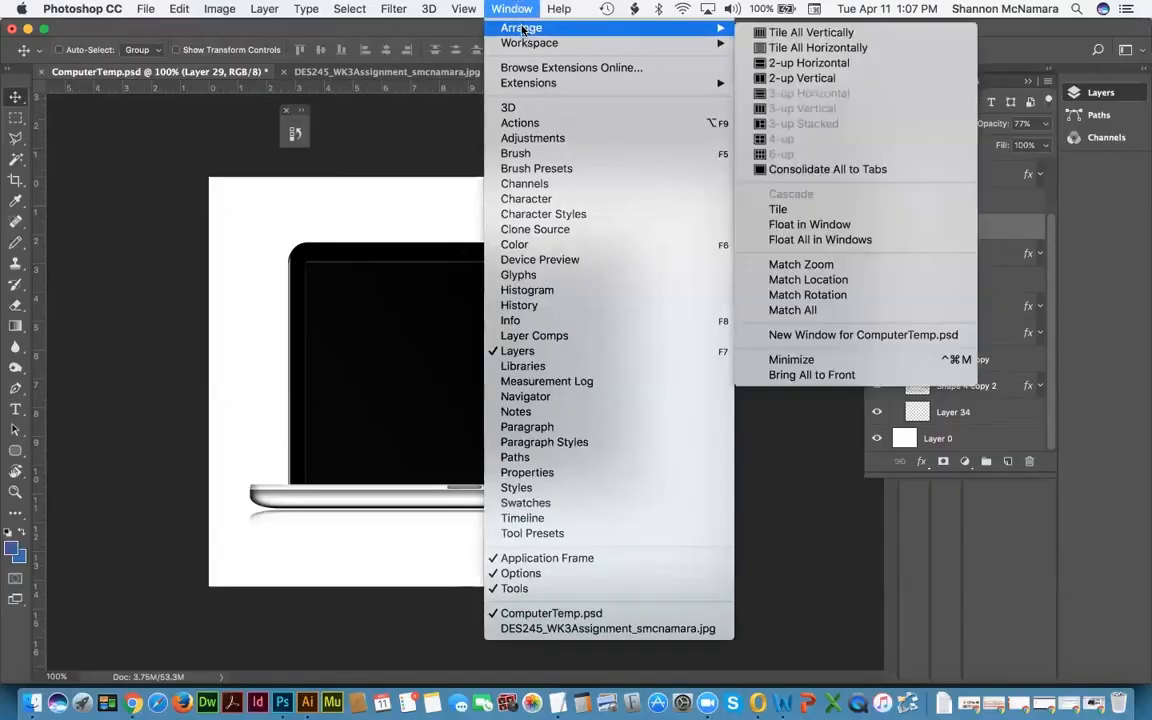
{"action": "left_click", "coordinate": [782, 34]}
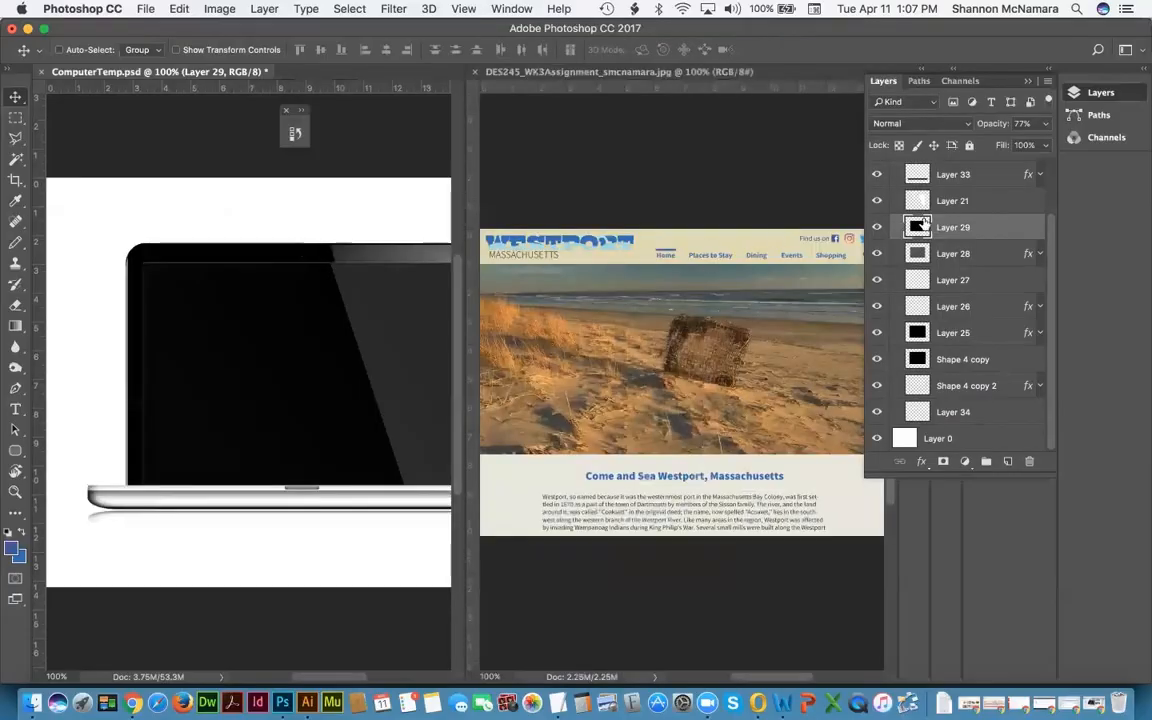
{"action": "left_click", "coordinate": [613, 262]}
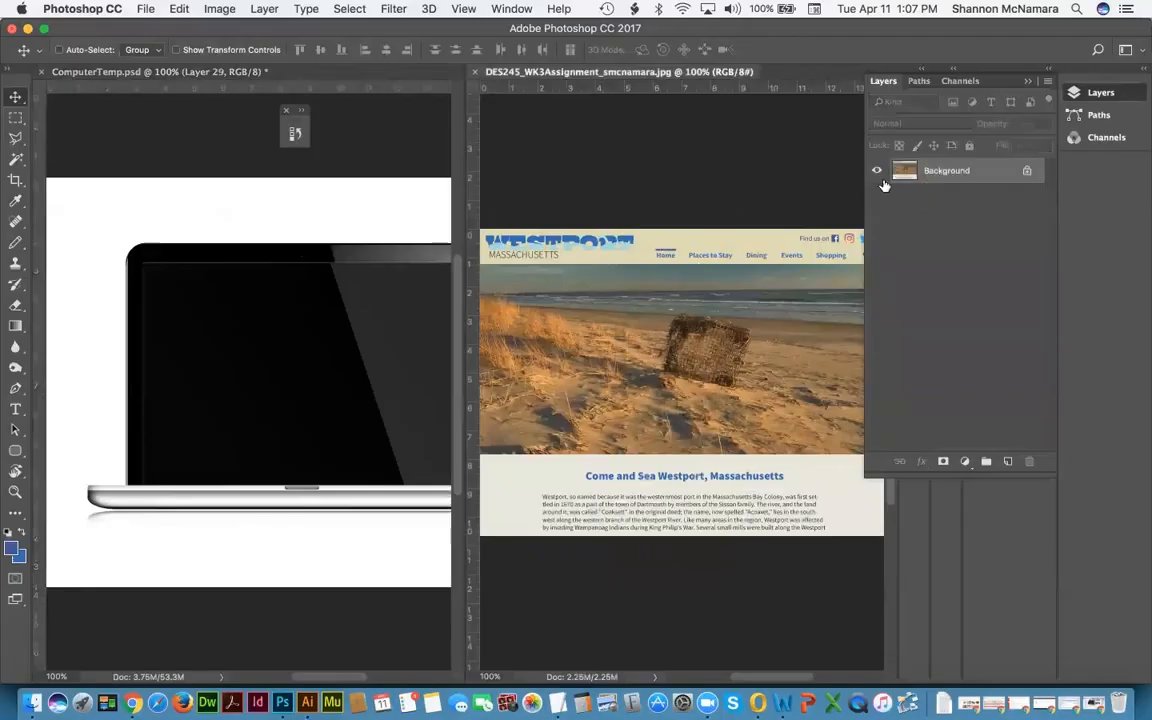
{"action": "left_click_drag", "start_coordinate": [750, 369], "coordinate": [316, 318]}
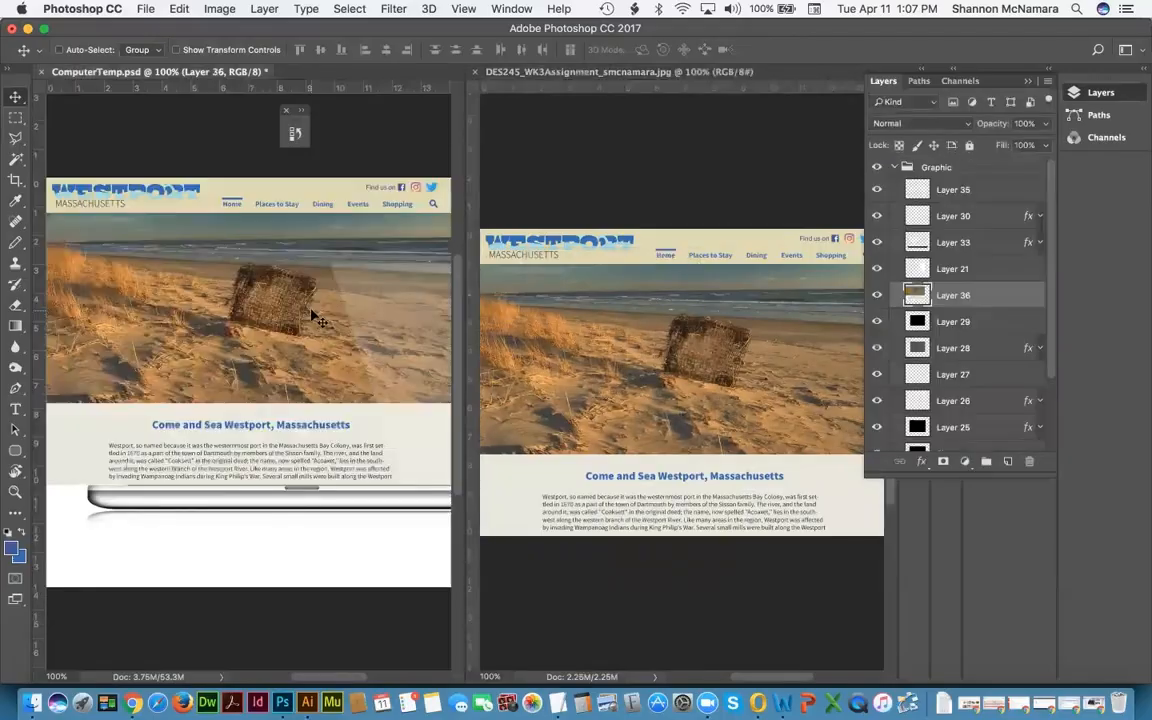
{"action": "left_click", "coordinate": [511, 9]}
{"action": "mouse_move", "coordinate": [525, 28]}
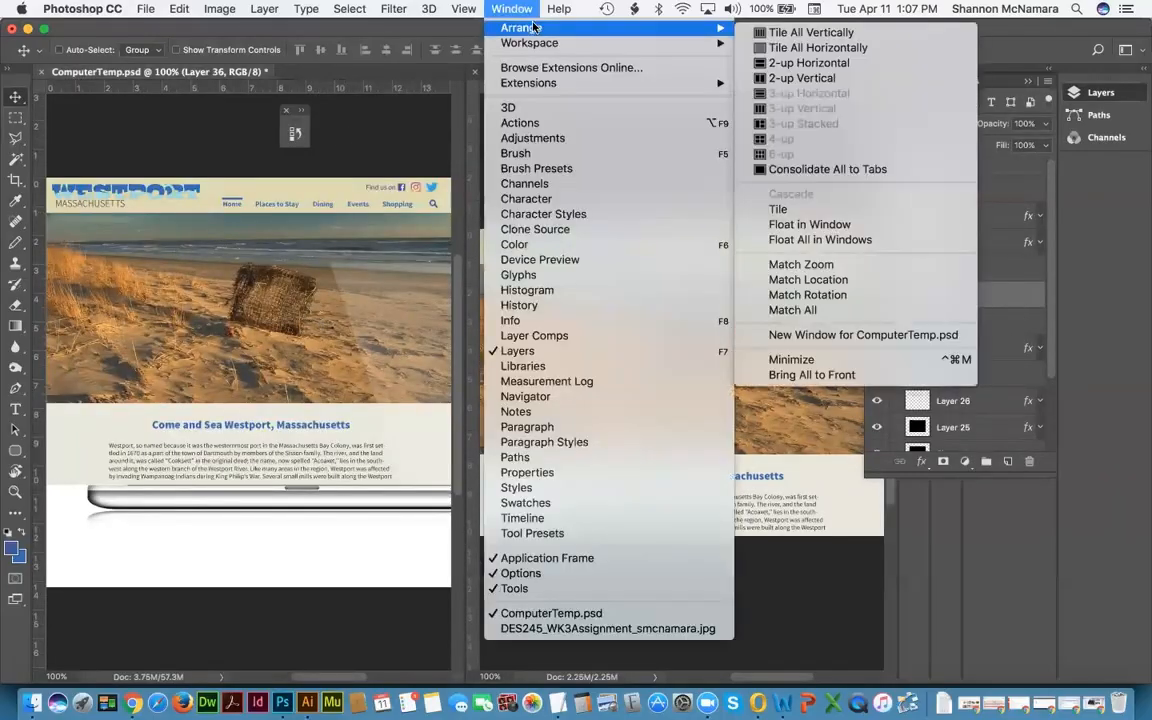
{"action": "left_click", "coordinate": [869, 168]}
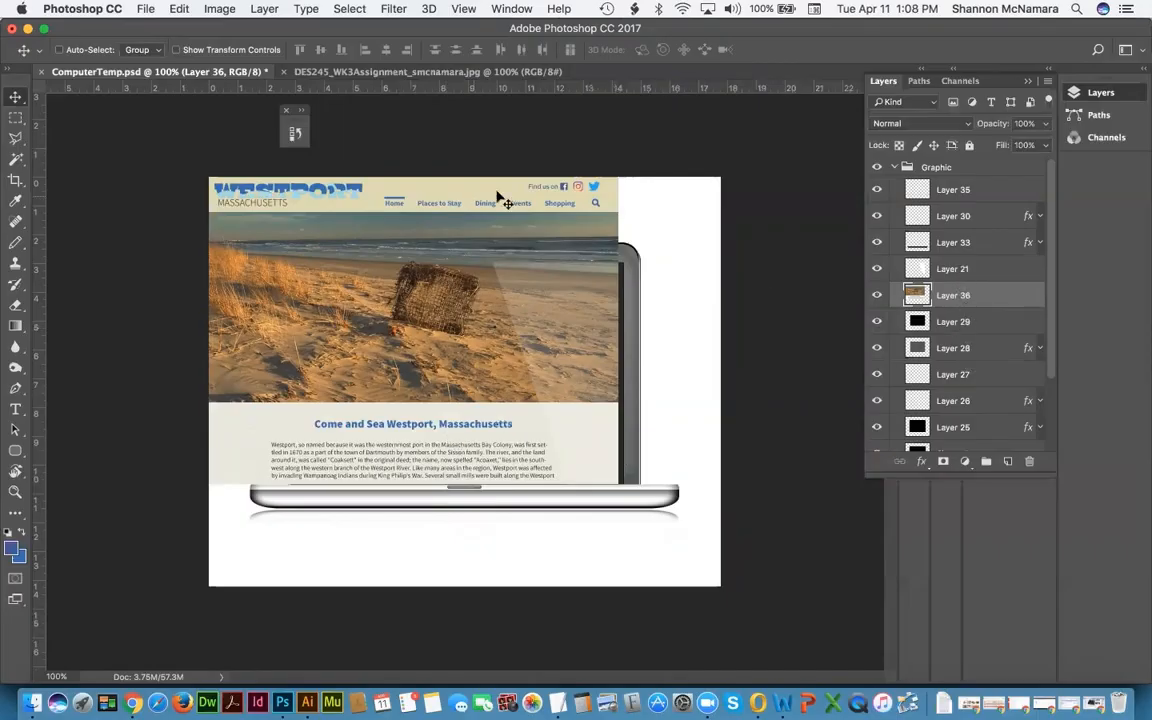
Step: Align the website layer's right and bottom edges with Layer 29's screen
{"action": "left_click_drag", "start_coordinate": [497, 195], "coordinate": [467, 173]}
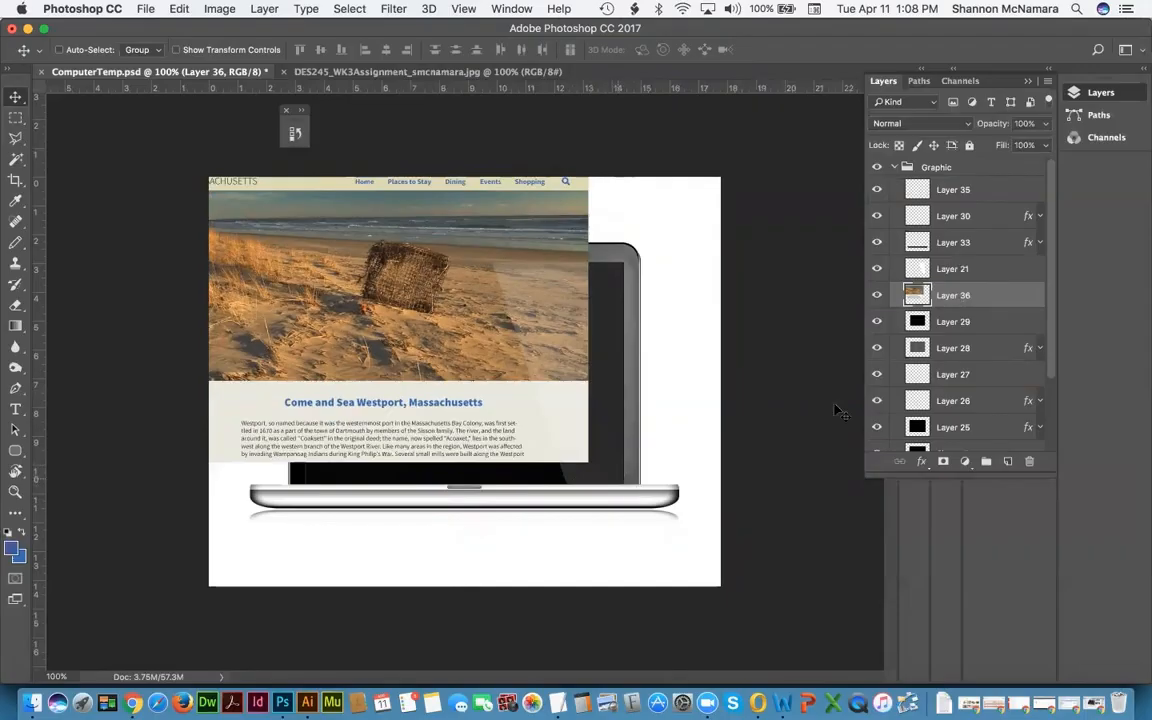
{"action": "left_click", "coordinate": [957, 324], "text": "shift"}
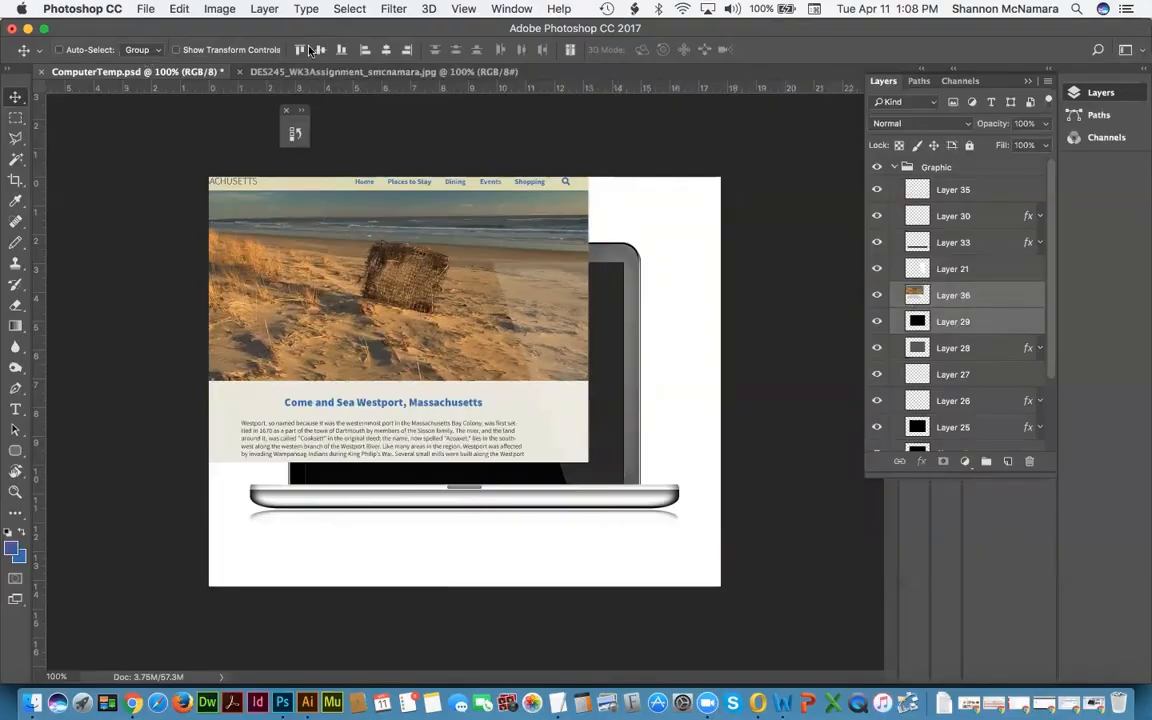
{"action": "left_click", "coordinate": [407, 52]}
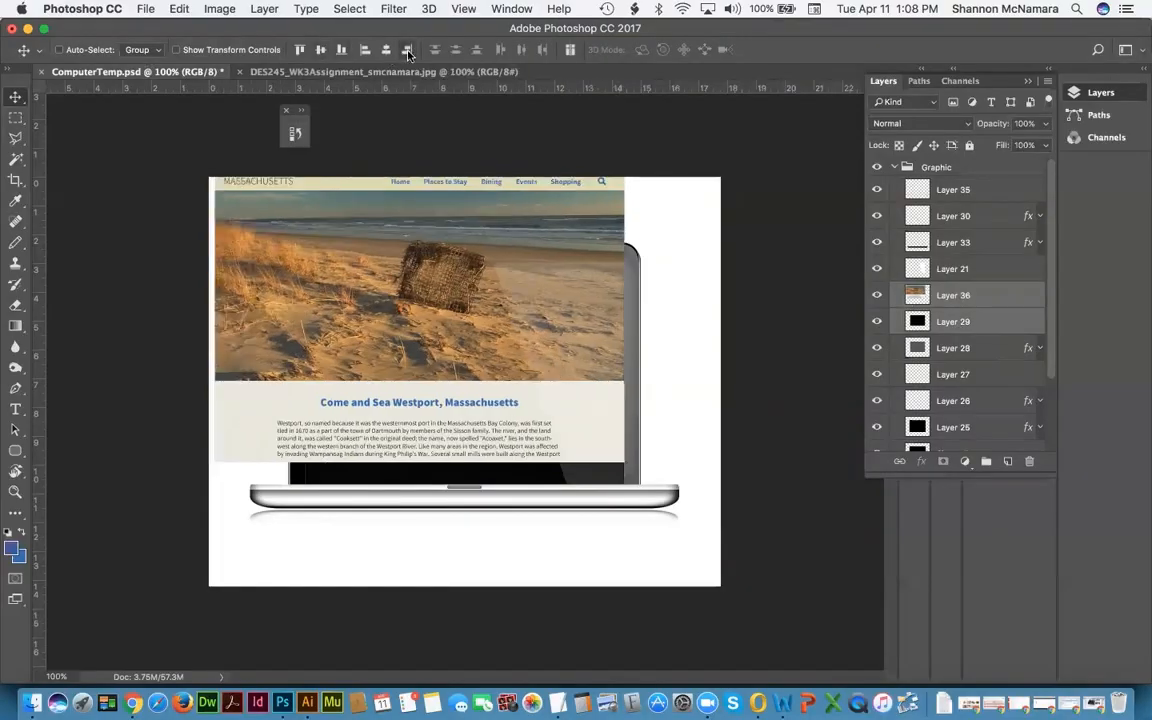
{"action": "left_click", "coordinate": [343, 56]}
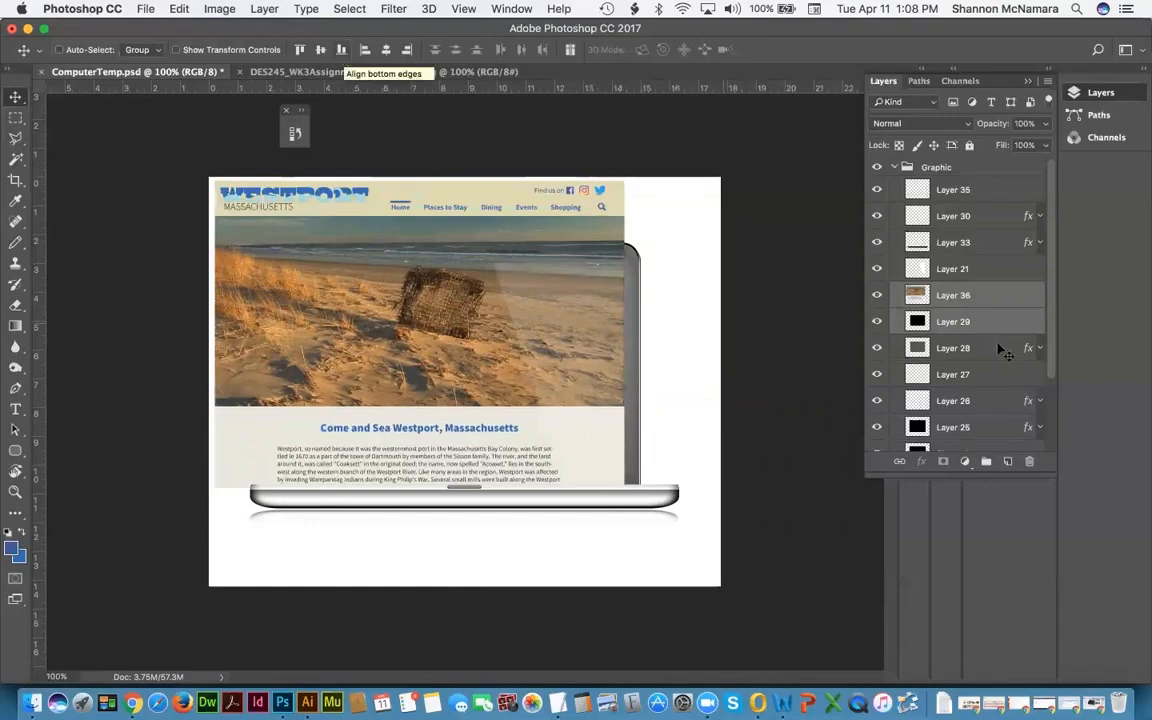
Step: Rename the website layer to 'My Website'
{"action": "left_click", "coordinate": [965, 296]}
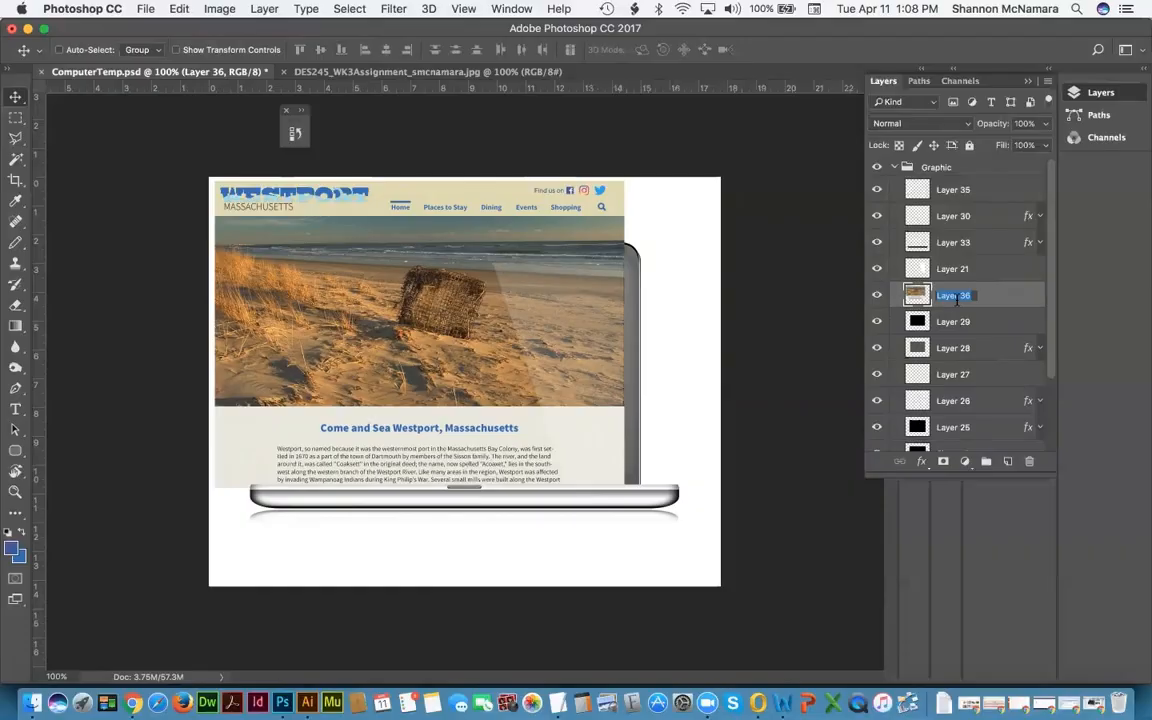
{"action": "type", "text": "My Website"}
{"action": "key", "text": "Return"}
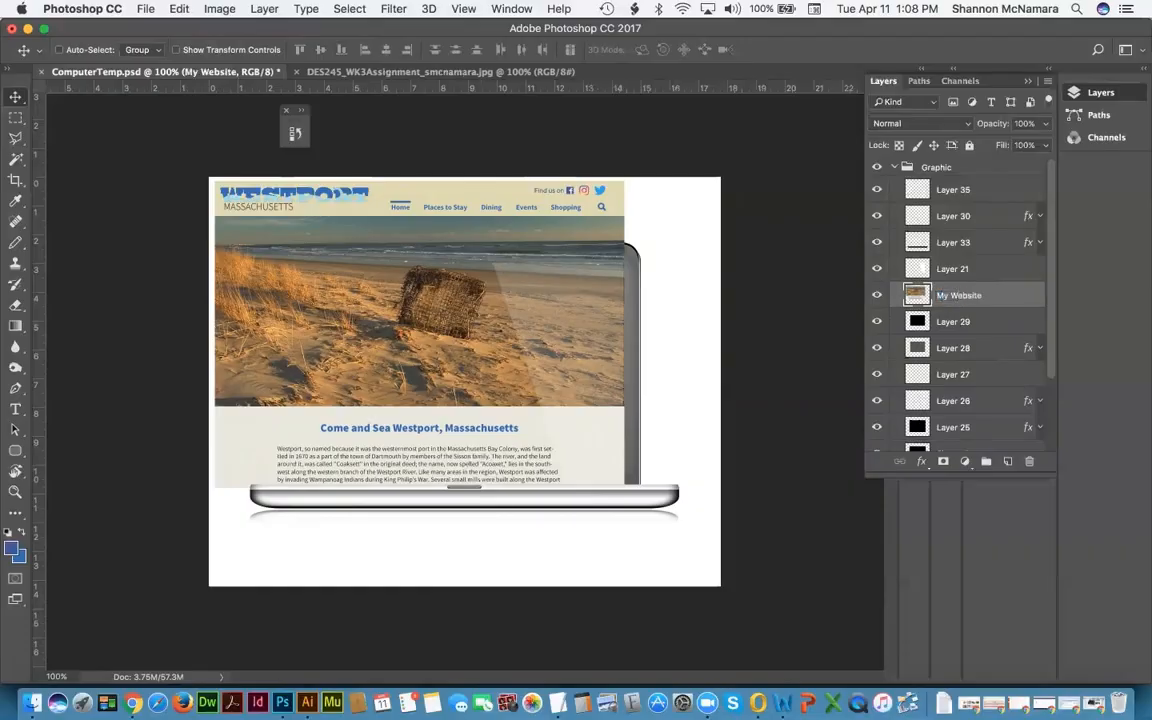
{"action": "key", "text": "super+t"}
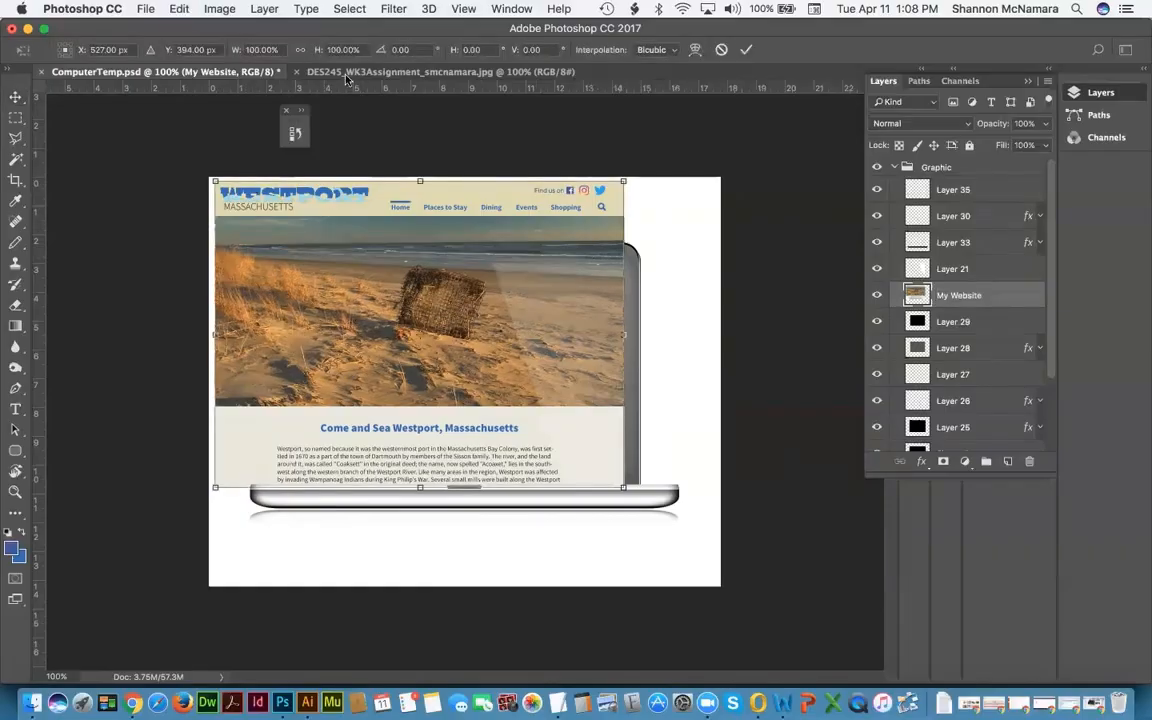
Step: Scale the website image proportionally to about 78% so it fits the laptop screen
{"action": "left_click", "coordinate": [299, 50]}
{"action": "left_click_drag", "start_coordinate": [214, 180], "coordinate": [303, 250]}
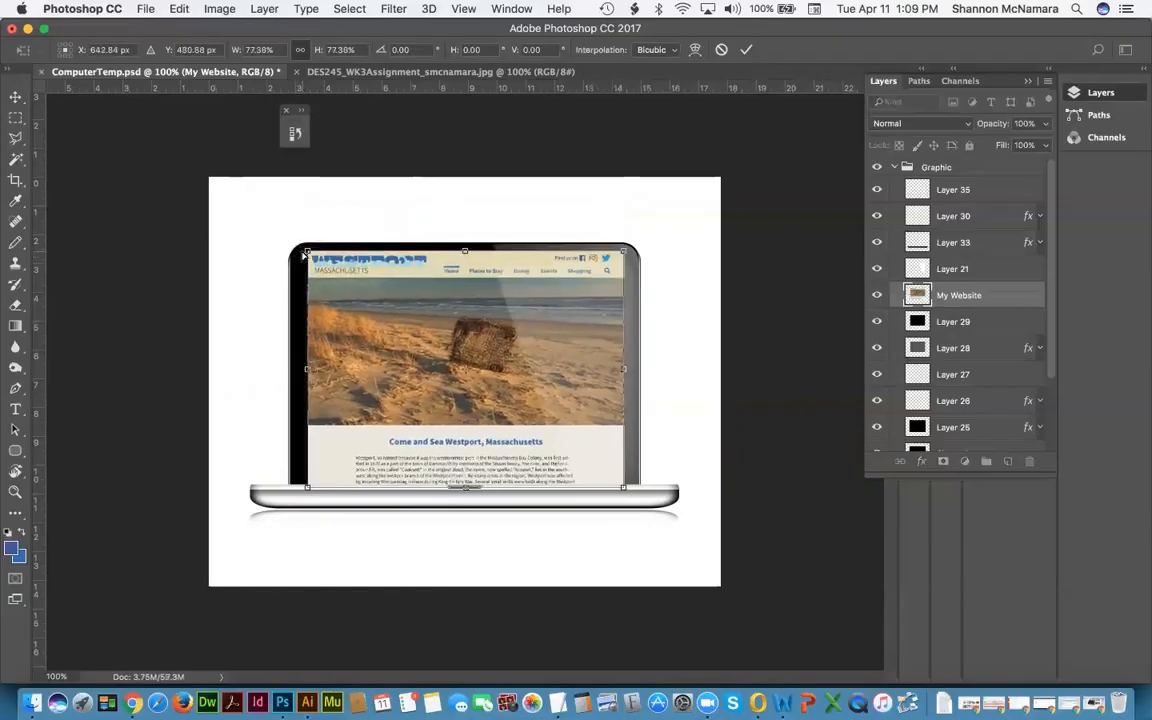
{"action": "key", "text": "super+plus"}
{"action": "key", "text": "super+plus"}
{"action": "key", "text": "super+plus"}
{"action": "left_click_drag", "start_coordinate": [408, 328], "coordinate": [800, 520]}
{"action": "left_click_drag", "start_coordinate": [240, 225], "coordinate": [360, 398]}
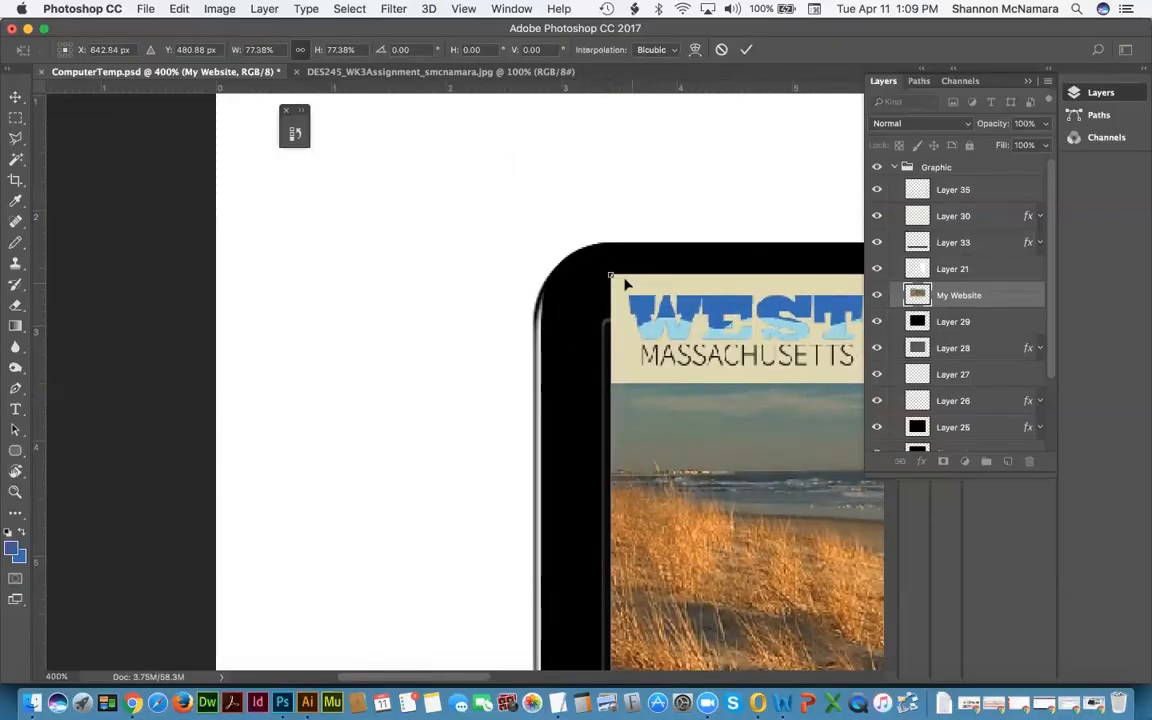
{"action": "left_click_drag", "start_coordinate": [610, 274], "coordinate": [599, 269]}
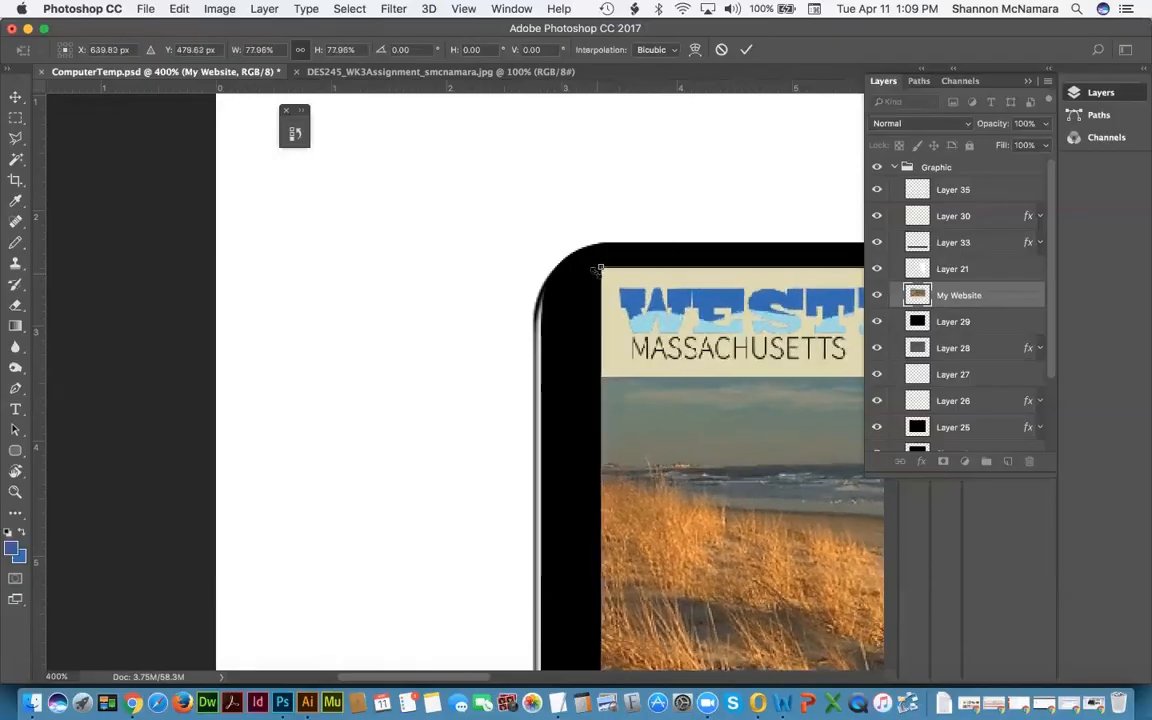
{"action": "key", "text": "Return"}
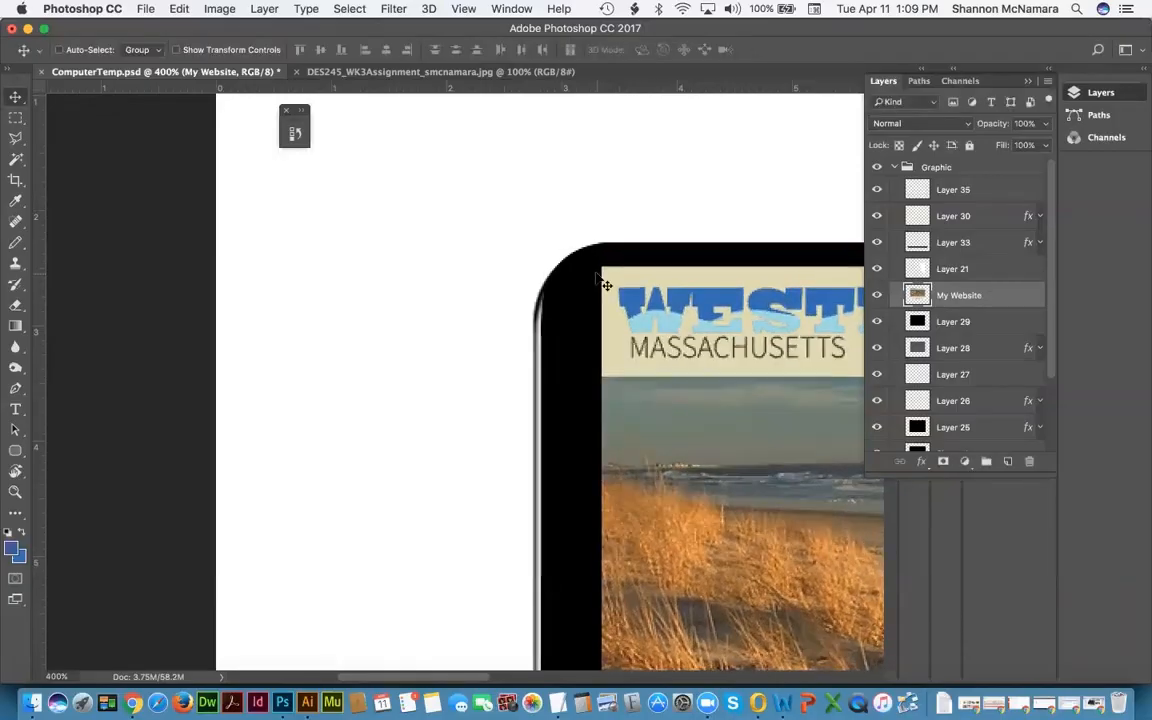
Step: Fit the mockup in the window and move the screenshot down about 0.26 in
{"action": "key", "text": "super"}
{"action": "key", "text": "super+minus"}
{"action": "key", "text": "super+minus"}
{"action": "key", "text": "super+minus"}
{"action": "key", "text": "super+minus"}
{"action": "key", "text": "super+minus"}
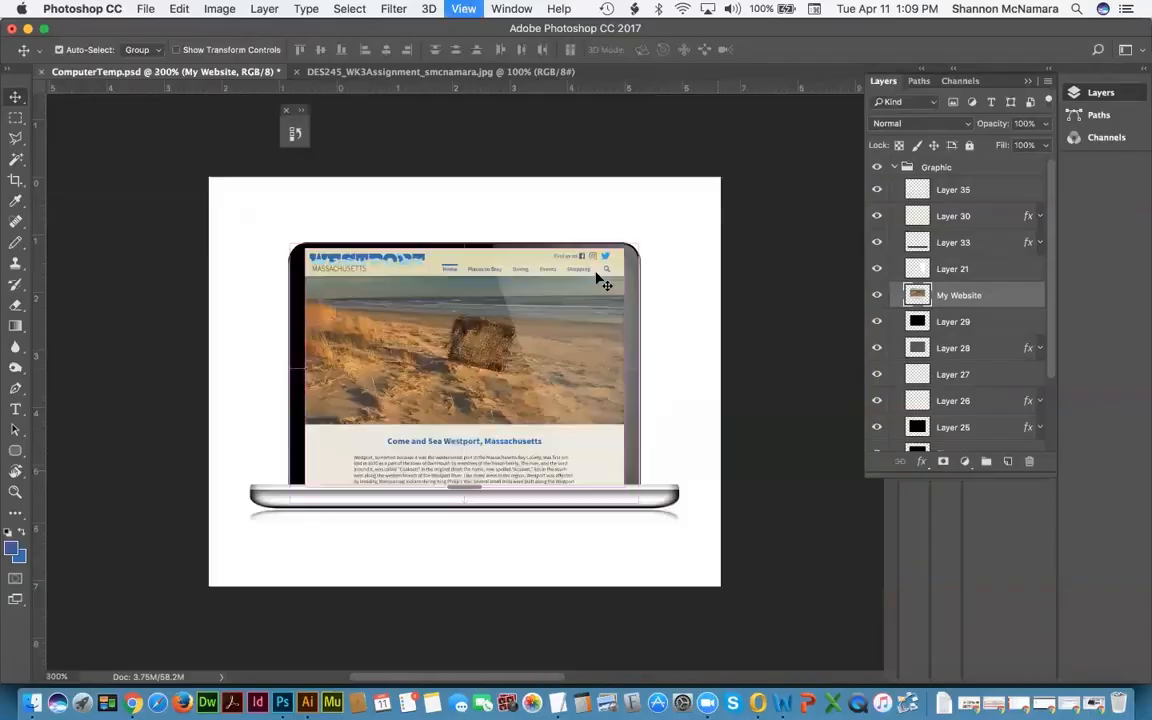
{"action": "key", "text": "super+0"}
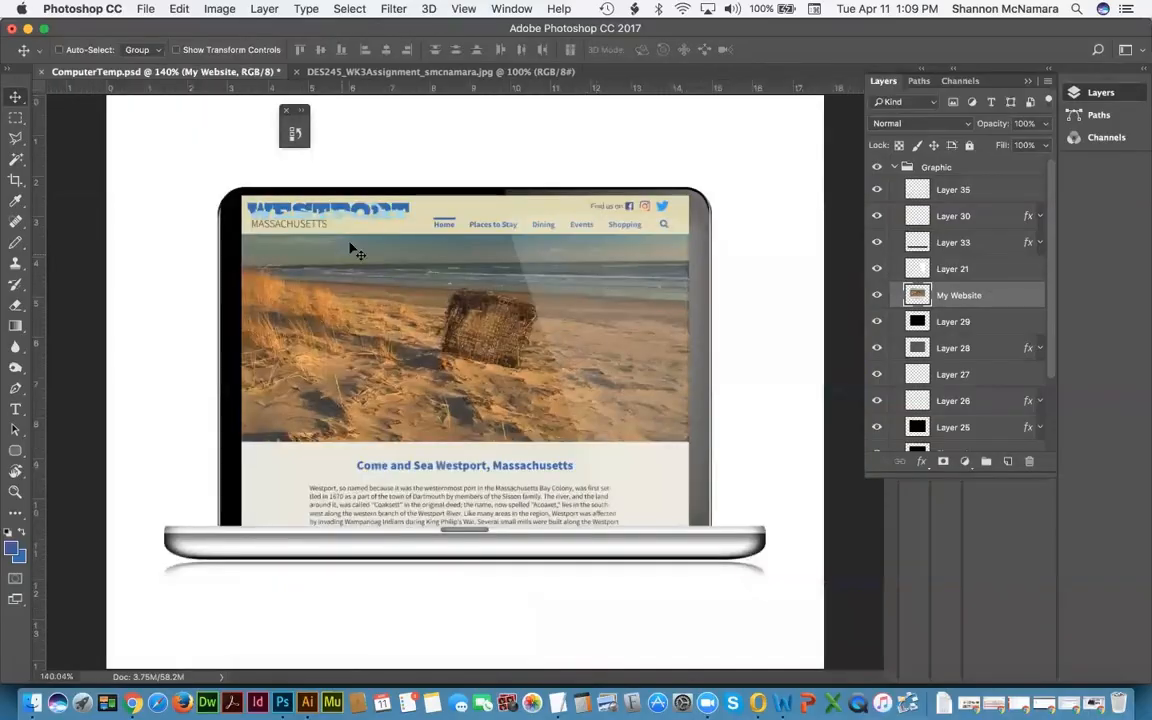
{"action": "left_click_drag", "start_coordinate": [397, 212], "coordinate": [401, 240]}
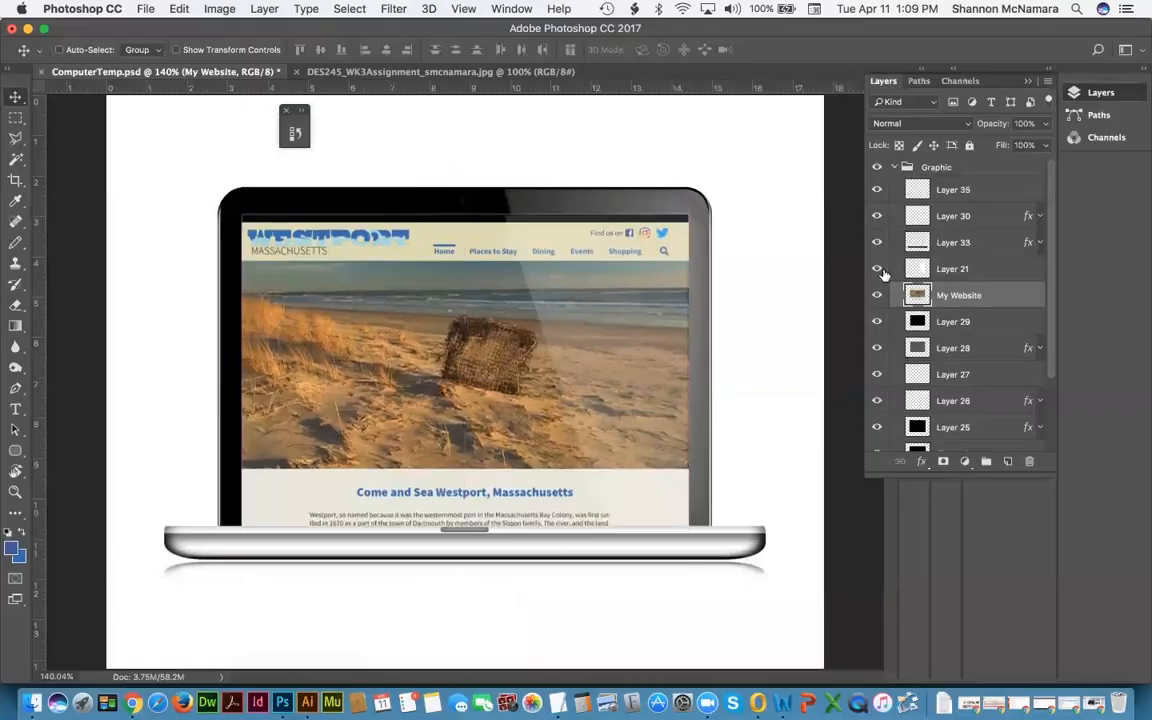
Step: Toggle Layer 29's visibility to see which part of the screen it covers
{"action": "left_click", "coordinate": [960, 323]}
{"action": "left_click", "coordinate": [876, 322]}
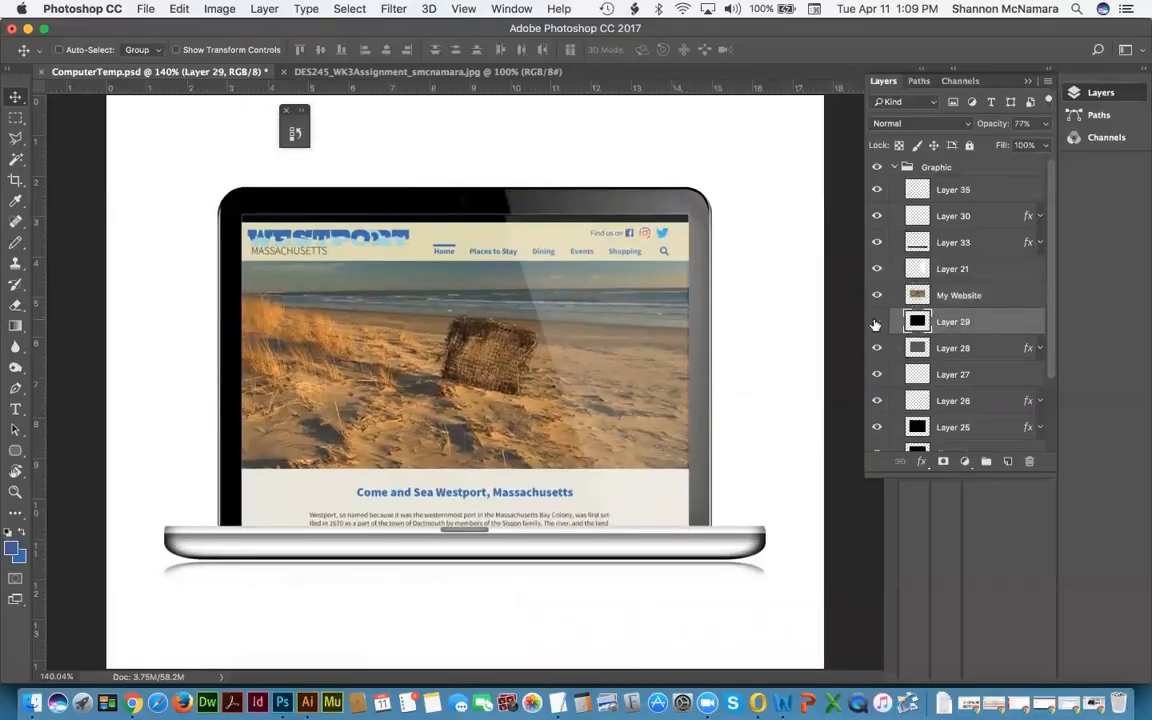
{"action": "left_click", "coordinate": [876, 322]}
{"action": "left_click", "coordinate": [876, 322]}
{"action": "left_click", "coordinate": [937, 429]}
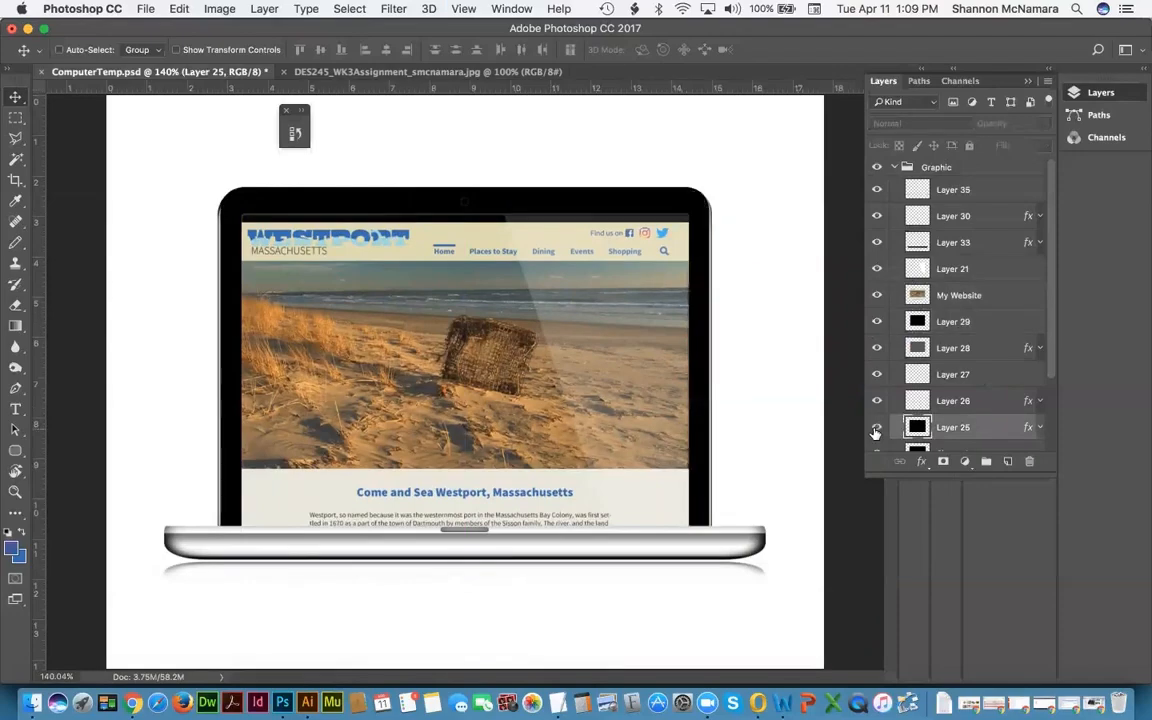
{"action": "scroll", "coordinate": [985, 407], "scroll_direction": "down", "scroll_amount": 1}
{"action": "scroll", "coordinate": [985, 407], "scroll_direction": "down", "scroll_amount": 3}
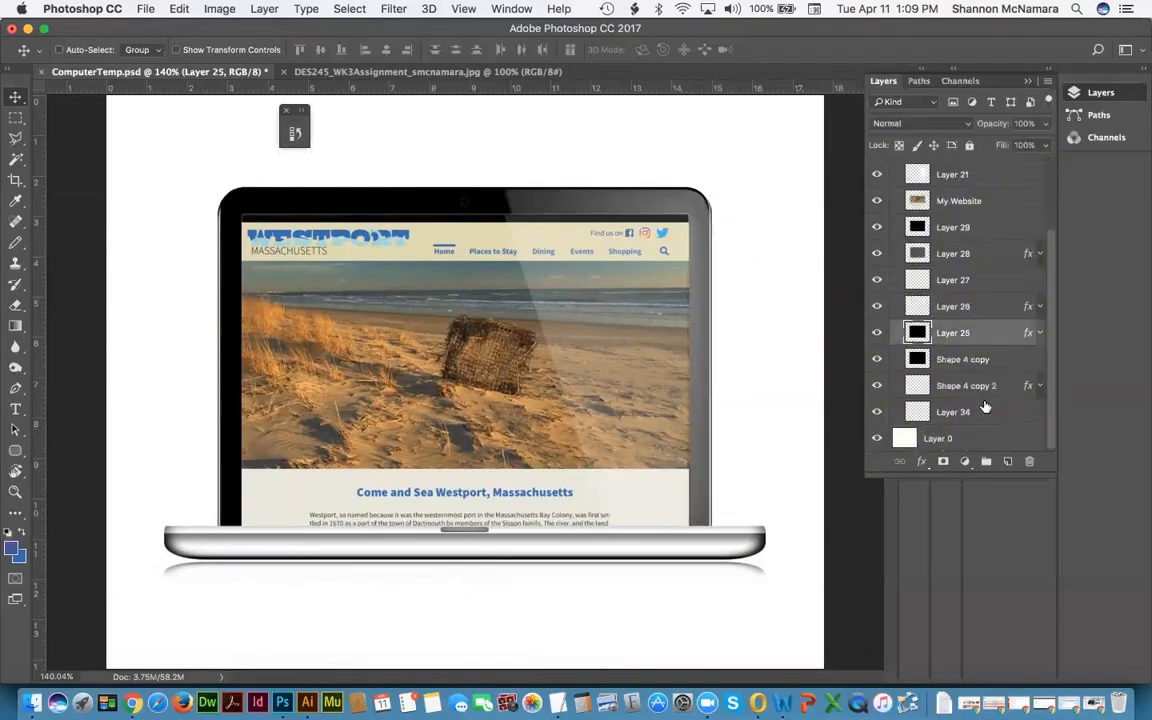
Step: Align My Website's top edge with Layer 29's top, then reselect Layer 29
{"action": "right_click", "coordinate": [460, 205]}
{"action": "left_click", "coordinate": [492, 226]}
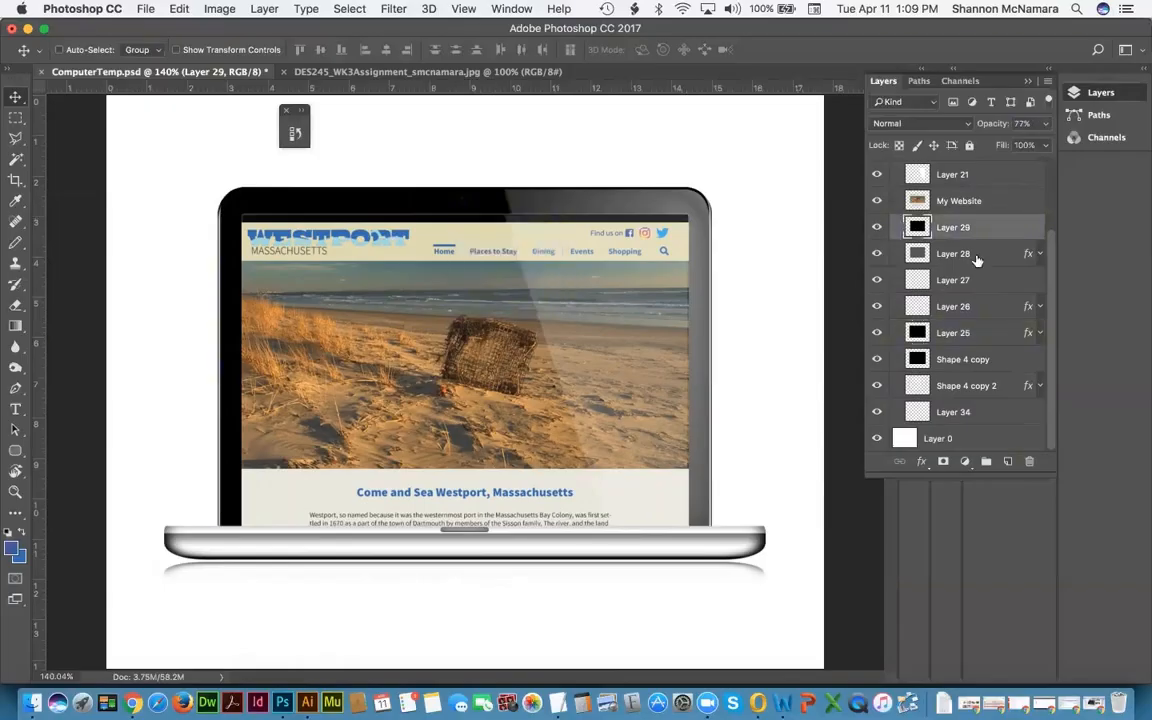
{"action": "left_click", "coordinate": [940, 200], "text": "shift"}
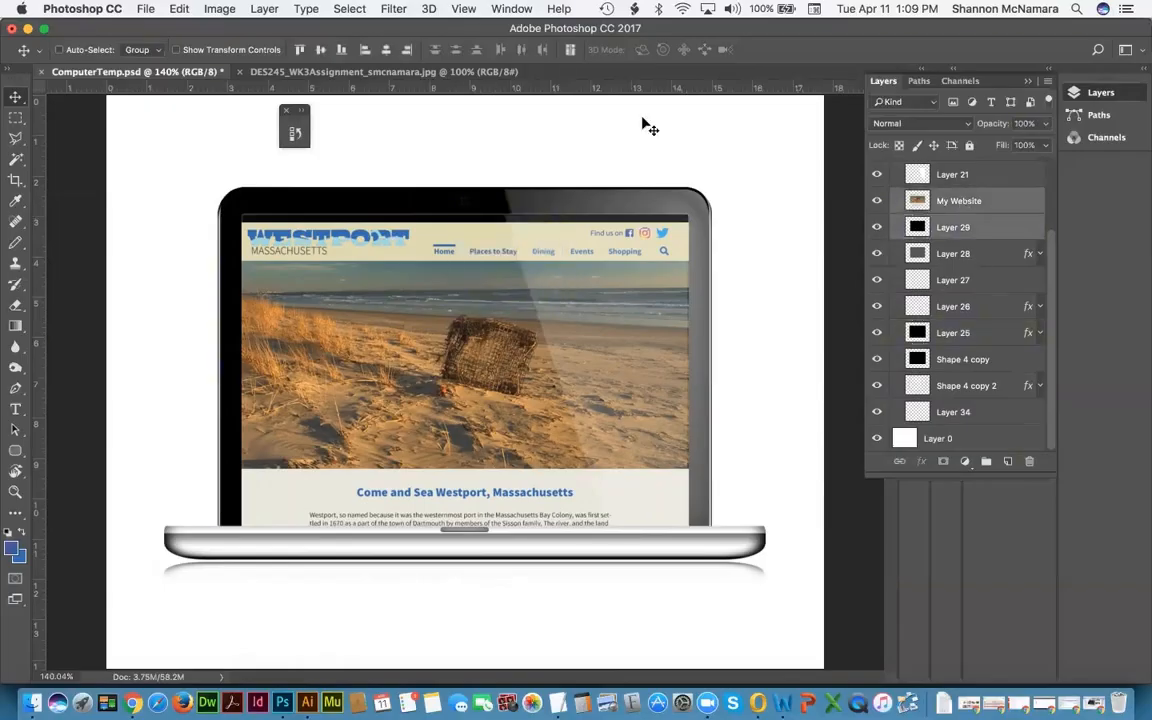
{"action": "left_click", "coordinate": [298, 51]}
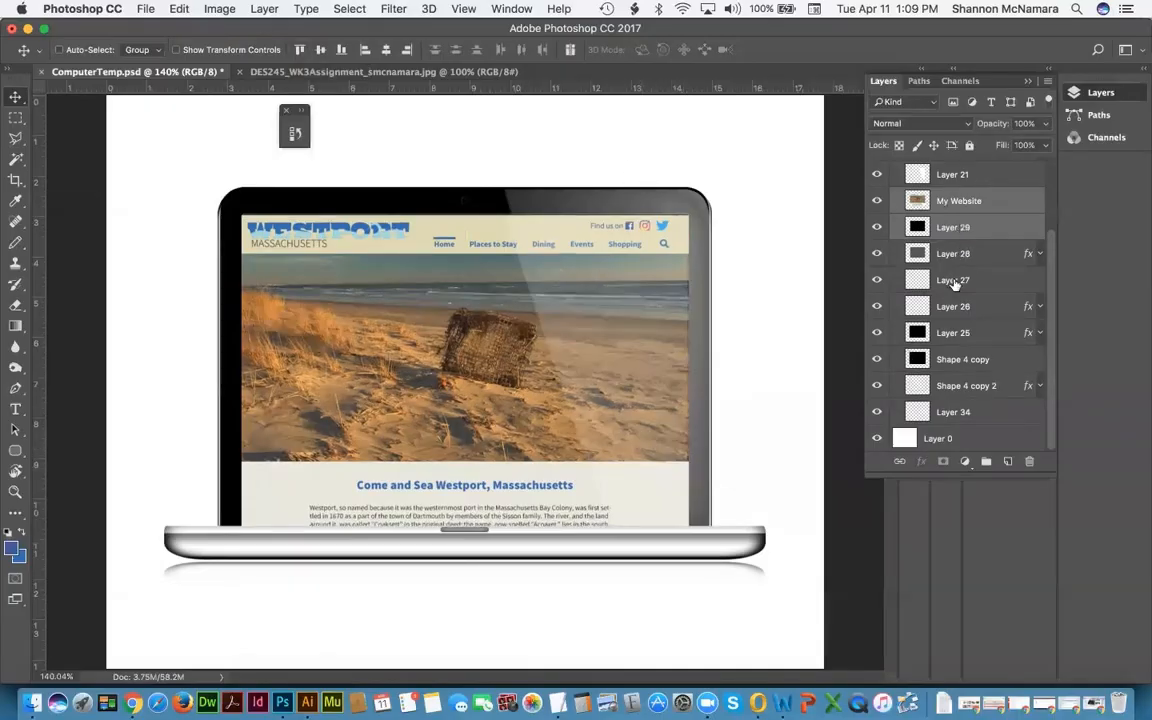
{"action": "left_click", "coordinate": [955, 283]}
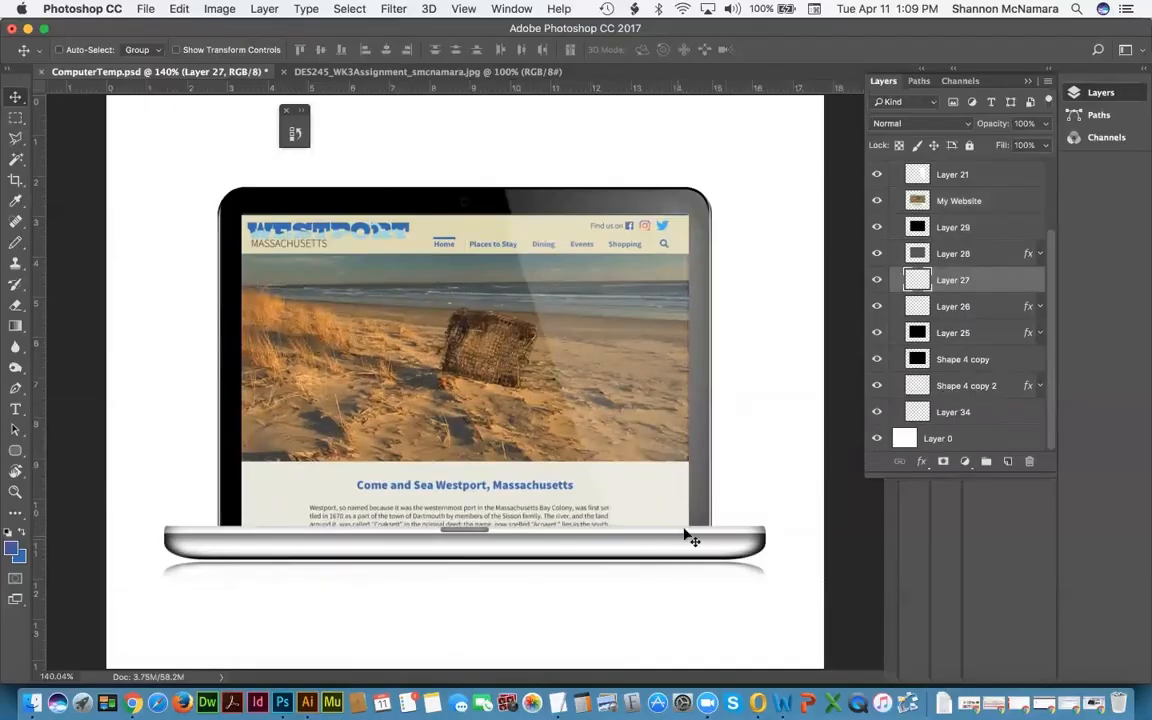
{"action": "left_click", "coordinate": [952, 201]}
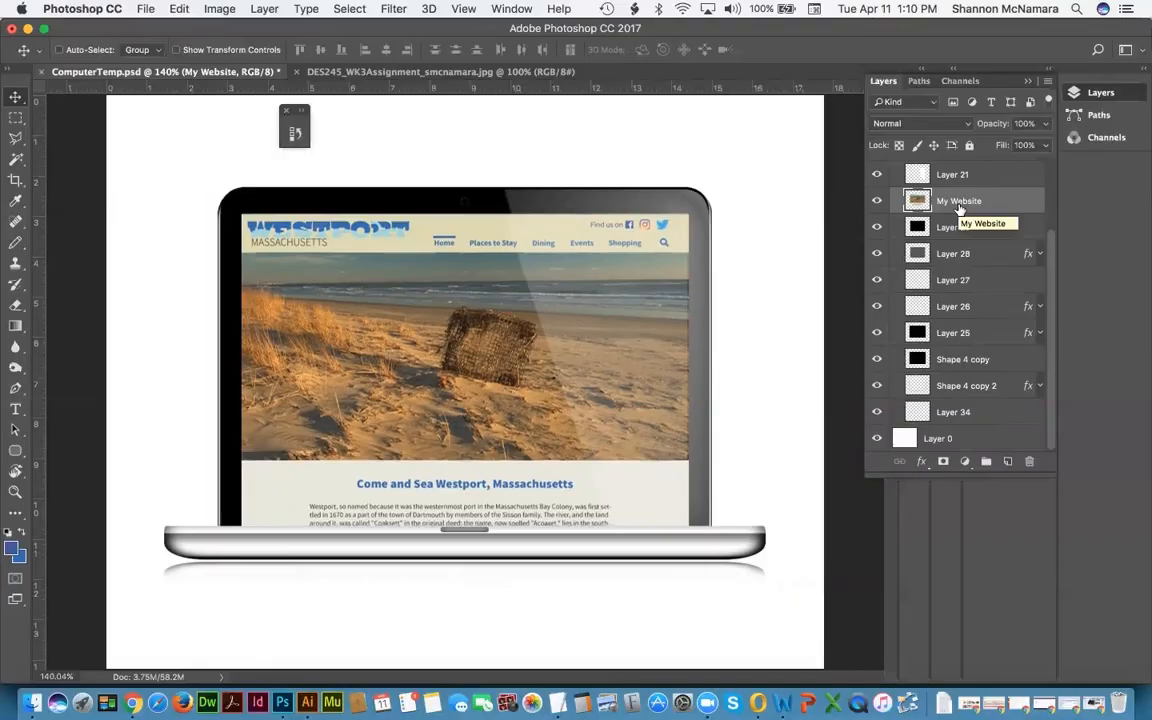
{"action": "left_click", "coordinate": [953, 228]}
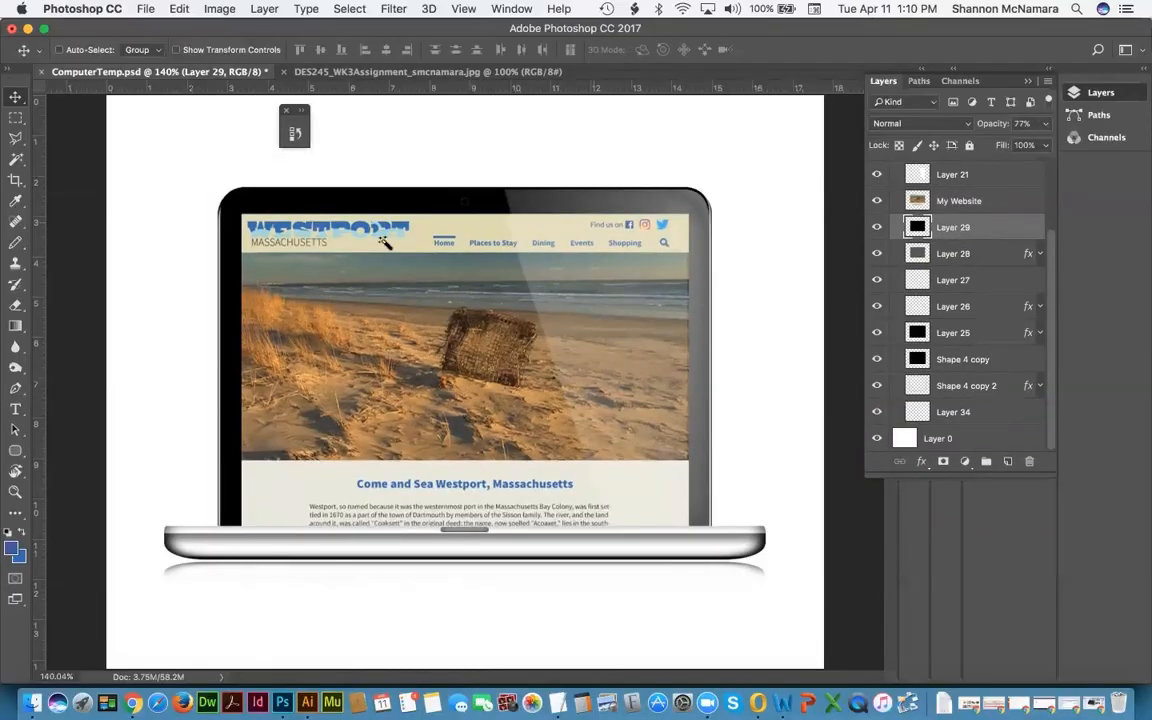
Step: Select the laptop's screen area on Layer 29 with the Magic Wand and check its edge
{"action": "key", "text": "w"}
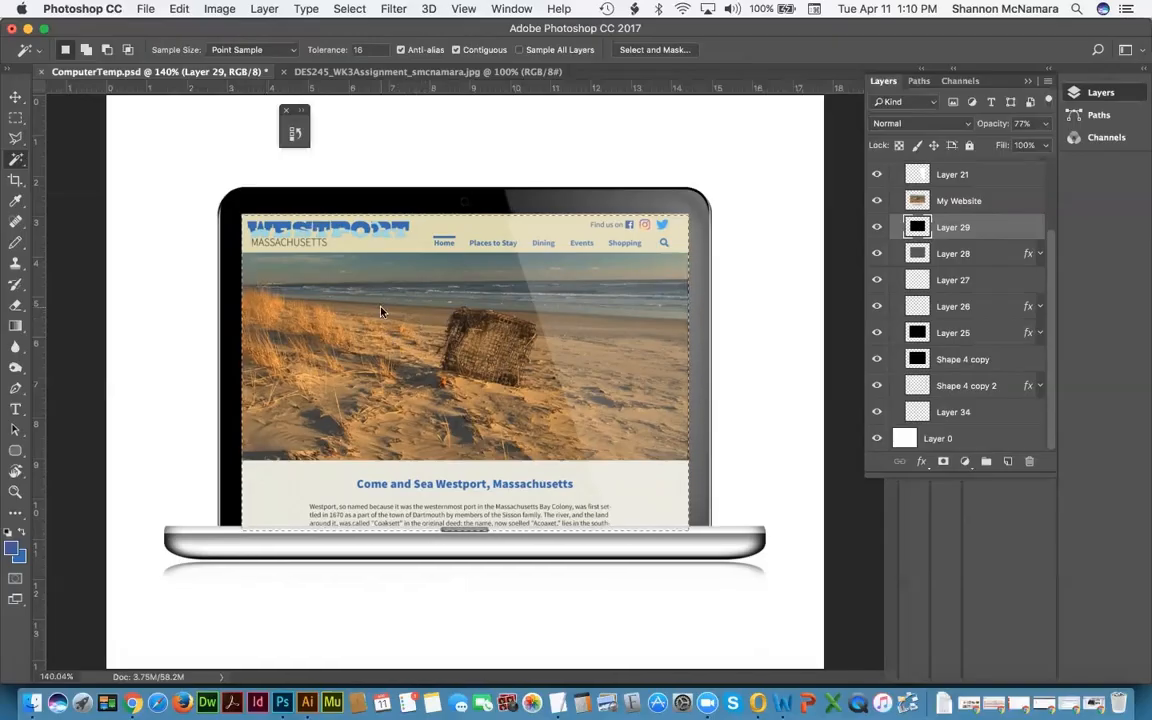
{"action": "left_click", "coordinate": [270, 192]}
{"action": "key", "text": "z"}
{"action": "left_click", "coordinate": [243, 215]}
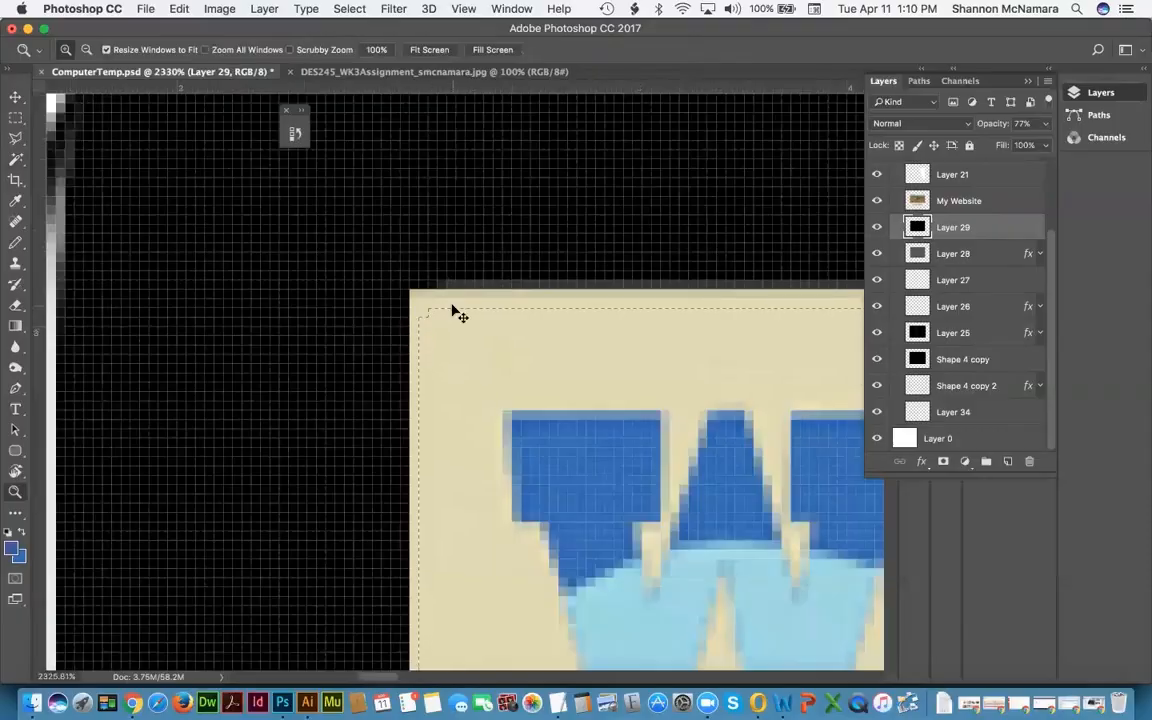
{"action": "key", "text": "super+0"}
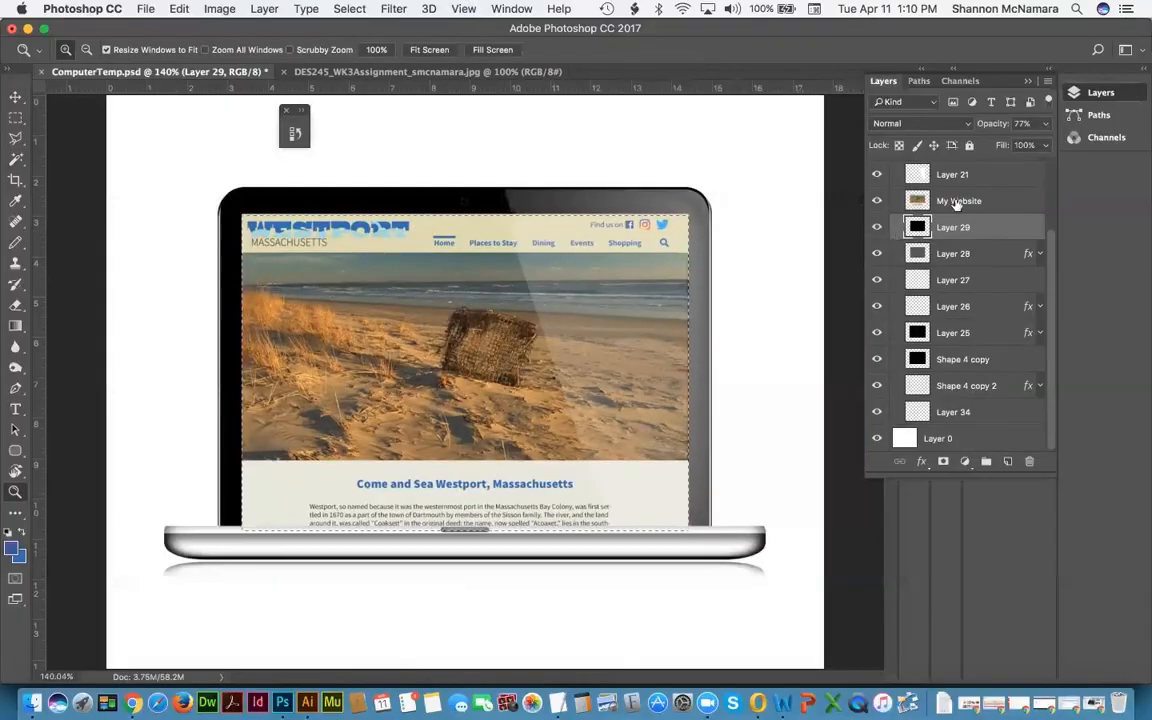
Step: Add a layer mask to My Website from the screen selection
{"action": "left_click", "coordinate": [957, 201]}
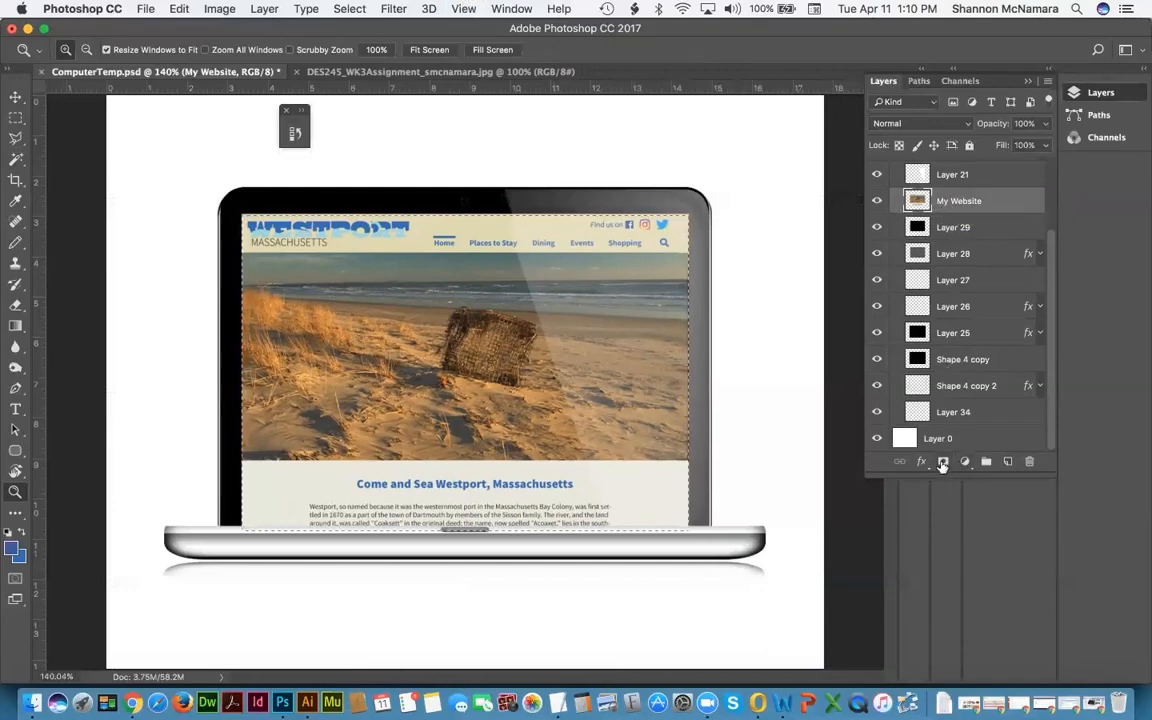
{"action": "left_click", "coordinate": [942, 463]}
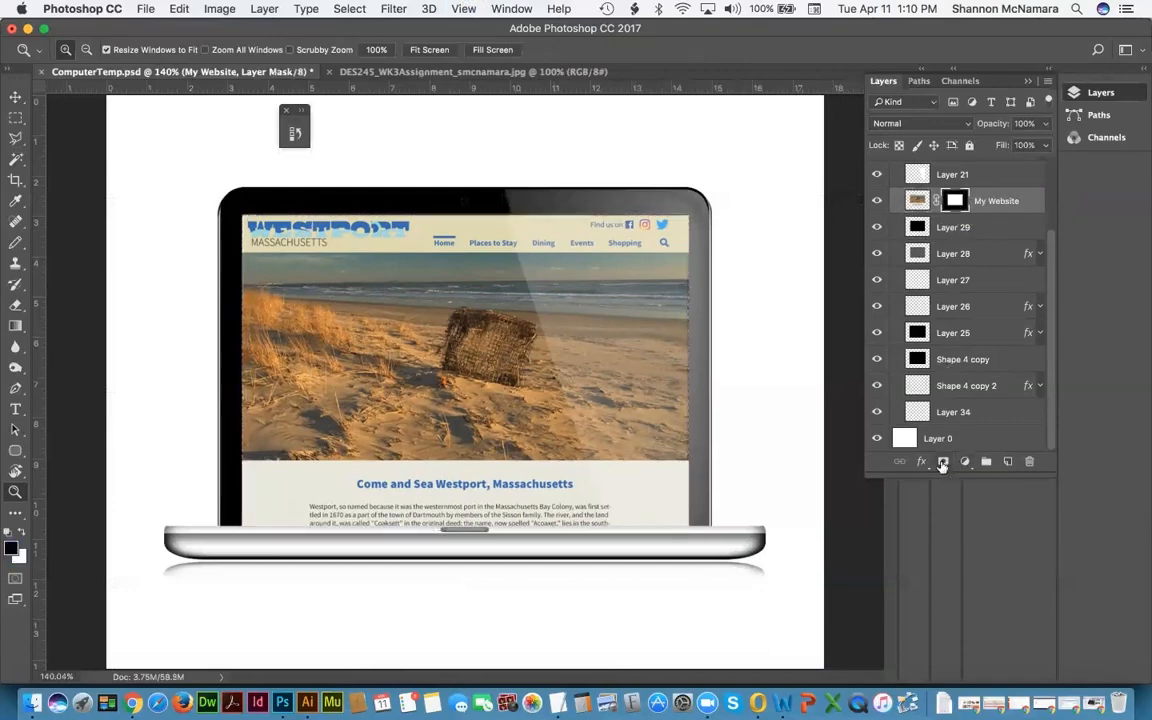
{"action": "left_click_drag", "start_coordinate": [664, 203], "coordinate": [701, 242]}
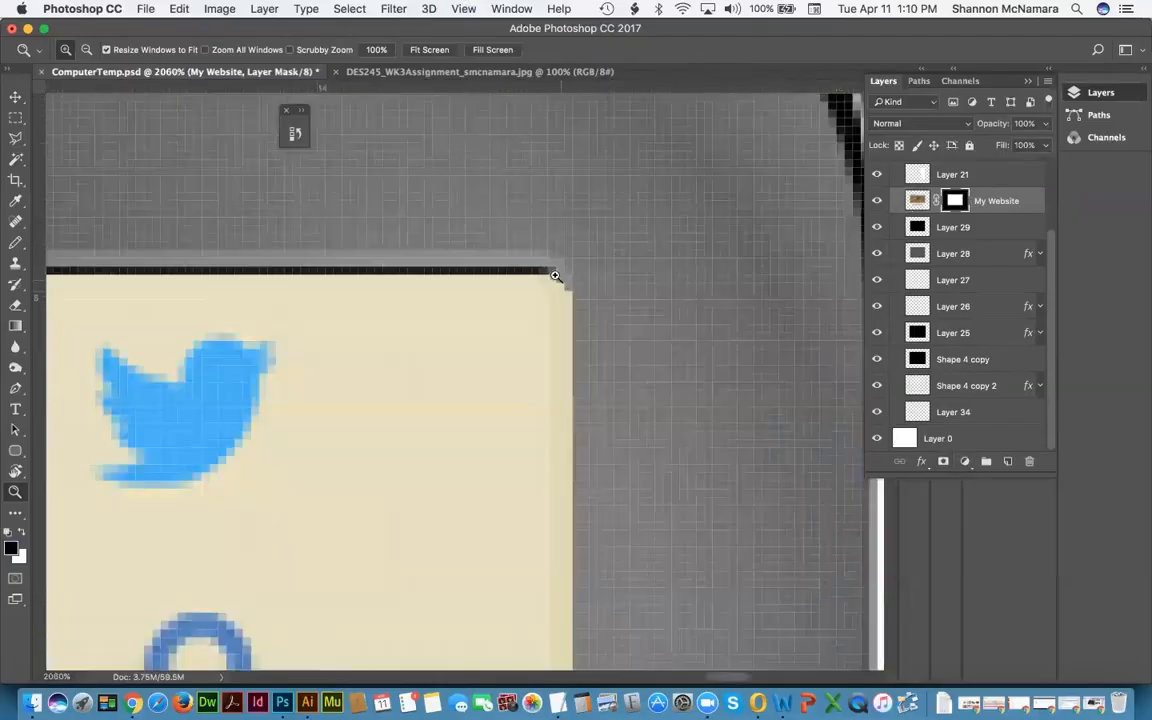
{"action": "key", "text": "super+0"}
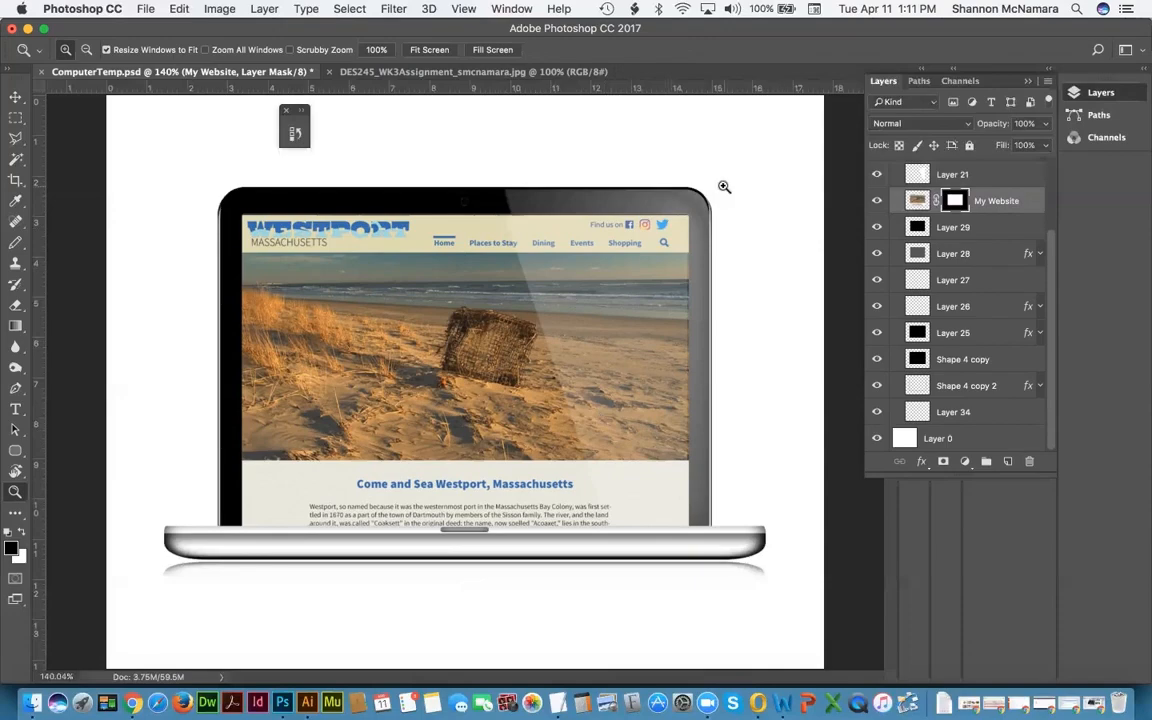
{"action": "key", "text": "v"}
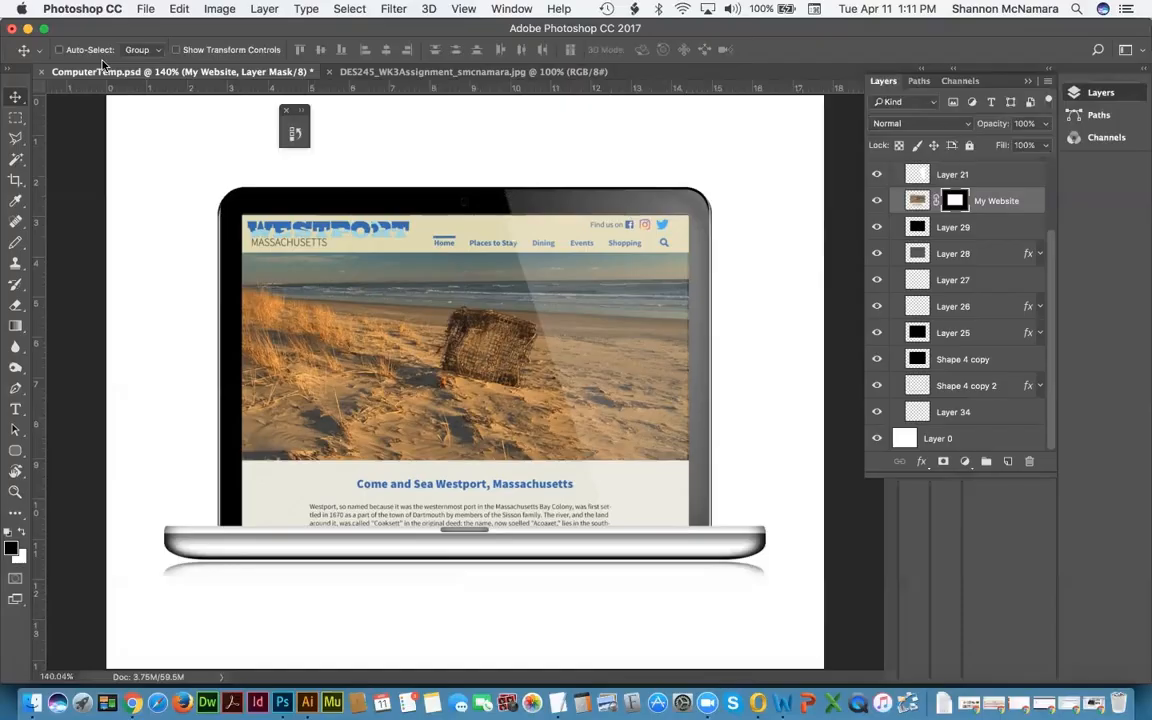
Step: Save As into the FinalProject folder, renaming ComputerTemp to Computer_Westport.psd
{"action": "left_click", "coordinate": [145, 8]}
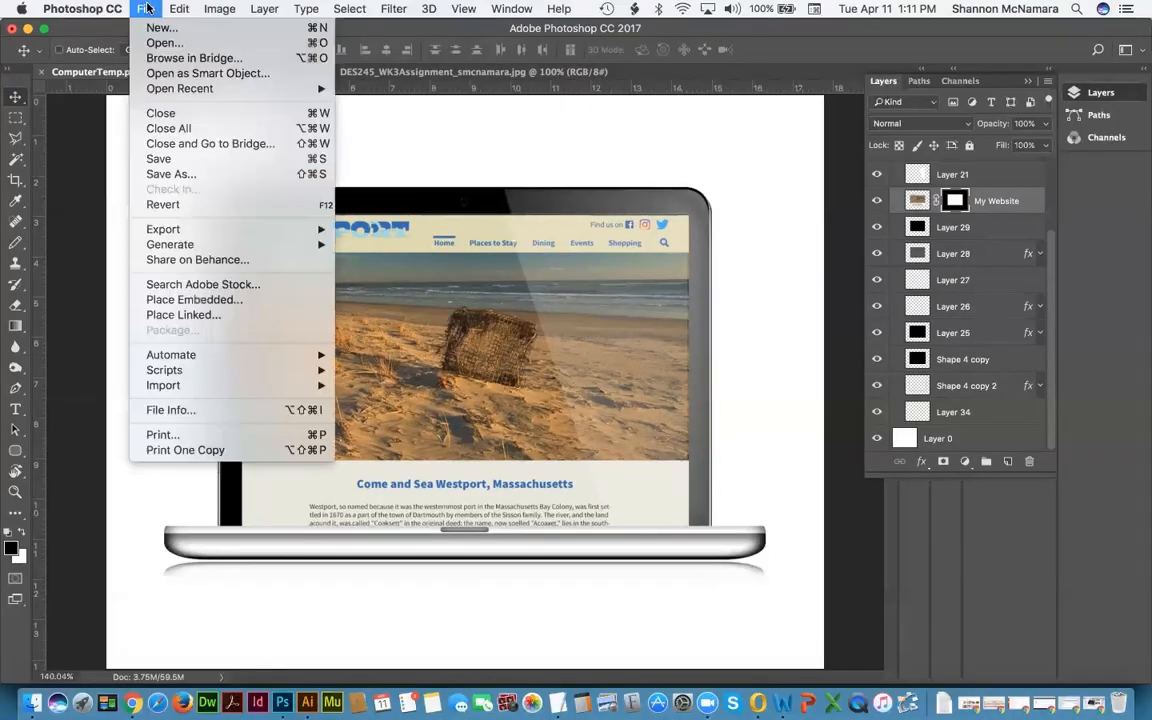
{"action": "left_click", "coordinate": [172, 174]}
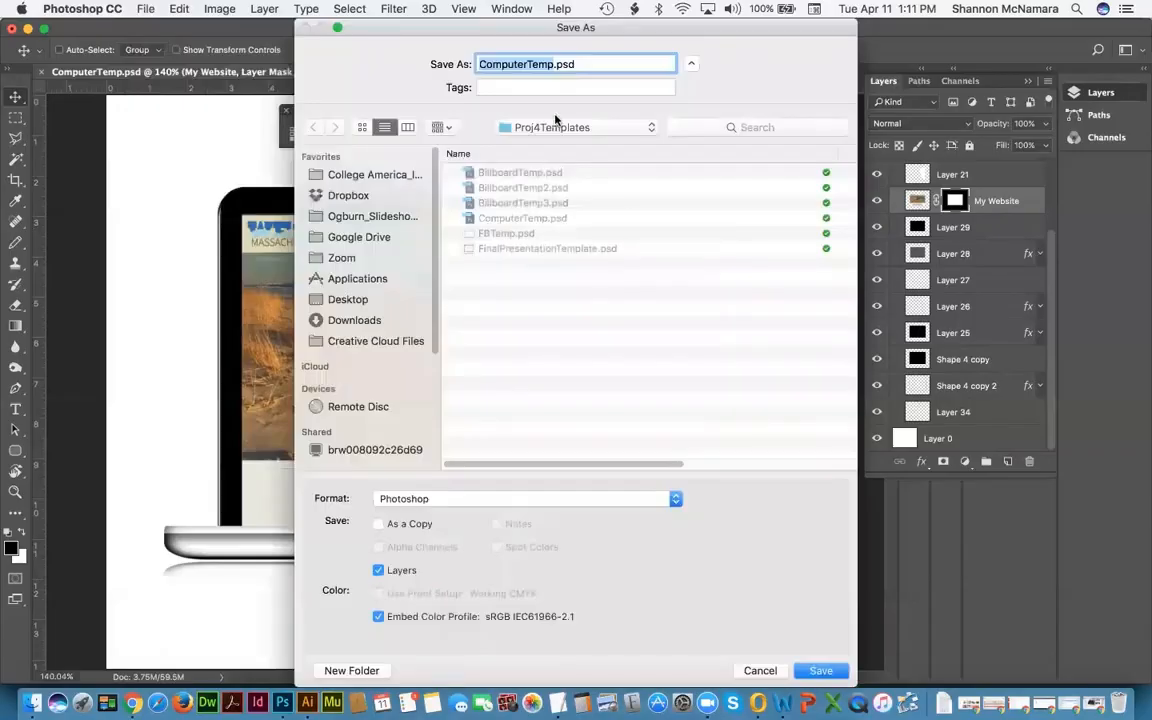
{"action": "left_click", "coordinate": [536, 128]}
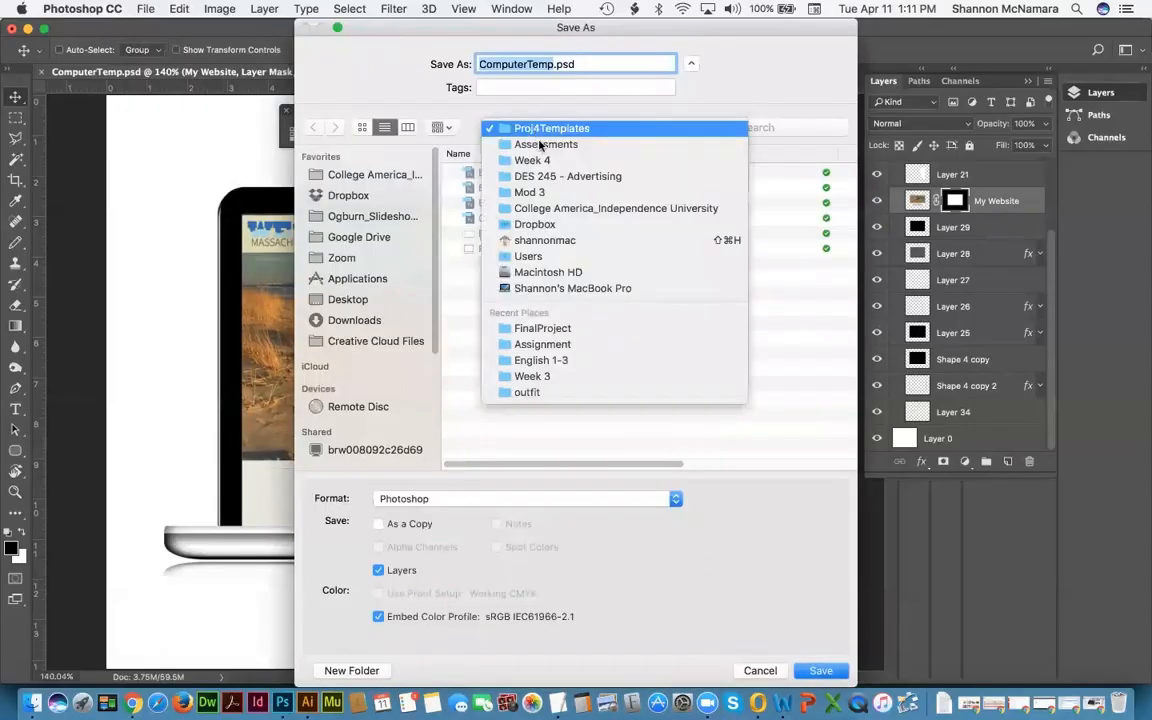
{"action": "left_click", "coordinate": [540, 328]}
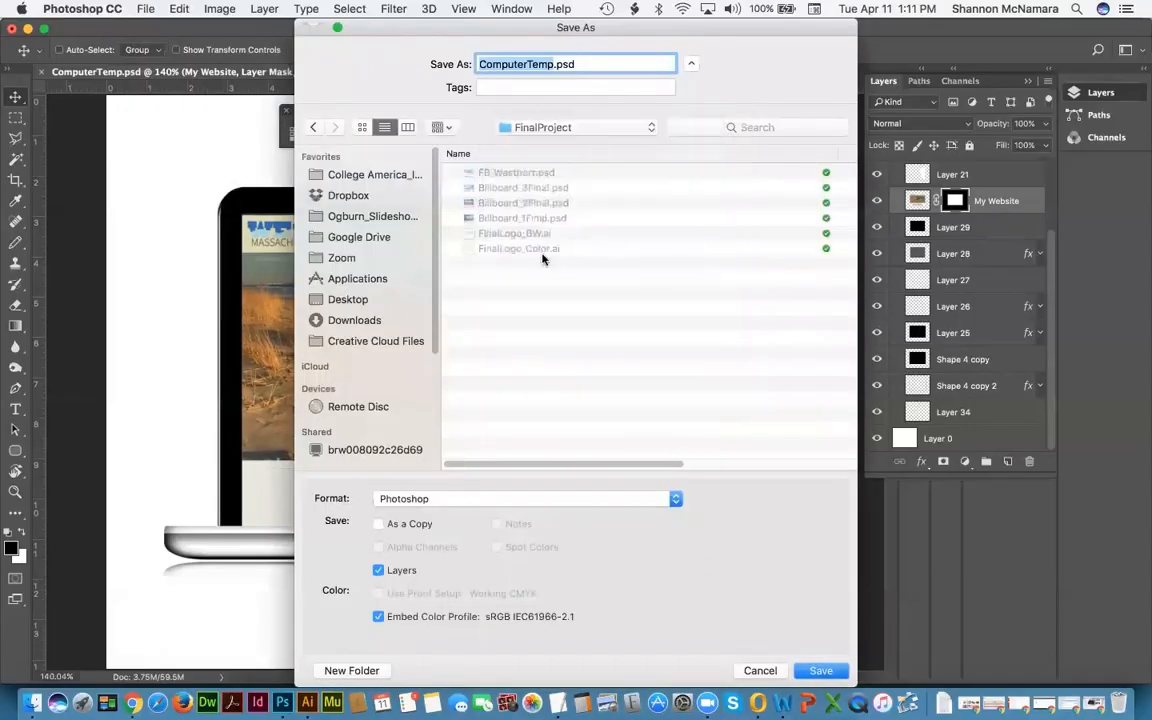
{"action": "key", "text": "Right"}
{"action": "key", "text": "shift+Left"}
{"action": "key", "text": "shift+Left"}
{"action": "key", "text": "shift+Left"}
{"action": "key", "text": "shift+Left"}
{"action": "type", "text": "_"}
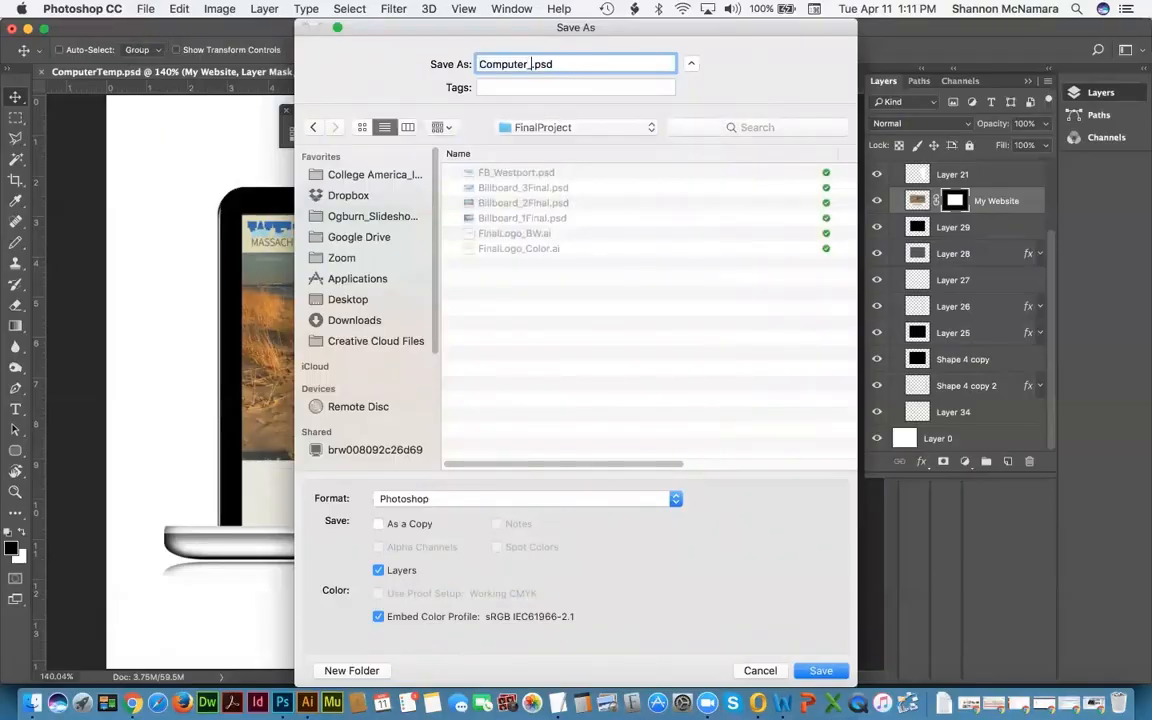
{"action": "type", "text": "Westport"}
{"action": "key", "text": "Return"}
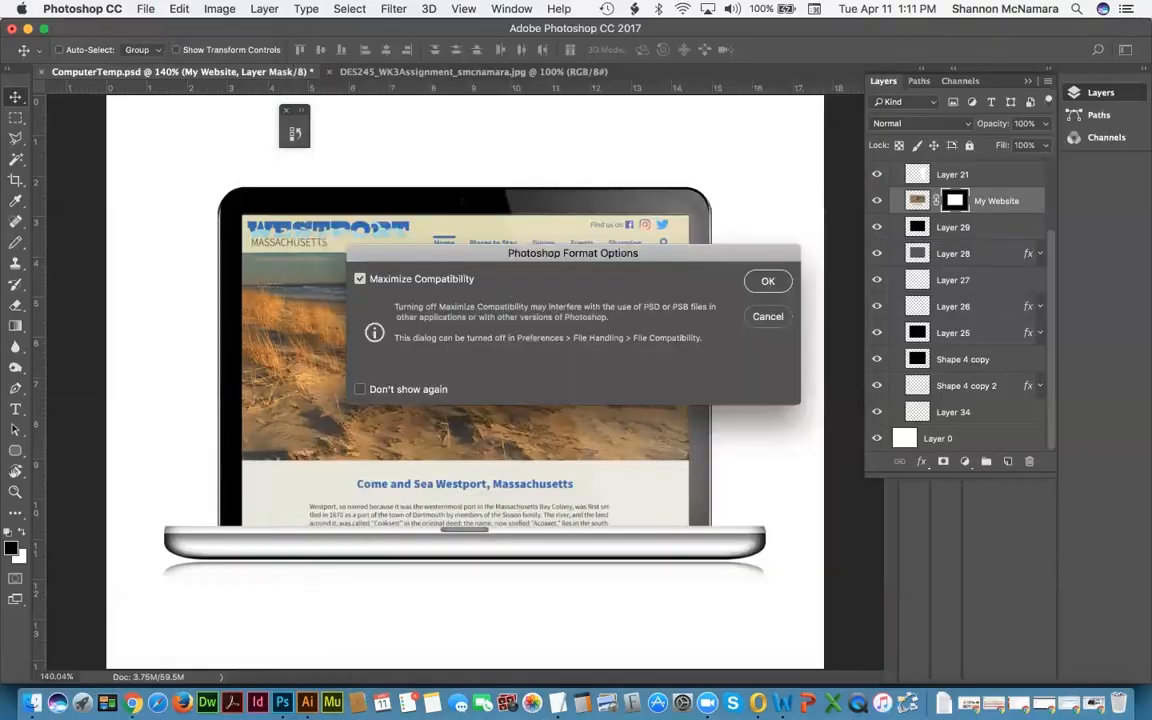
Step: Accept Maximize Compatibility, then close Computer_Westport and the assignment document
{"action": "left_click", "coordinate": [768, 281]}
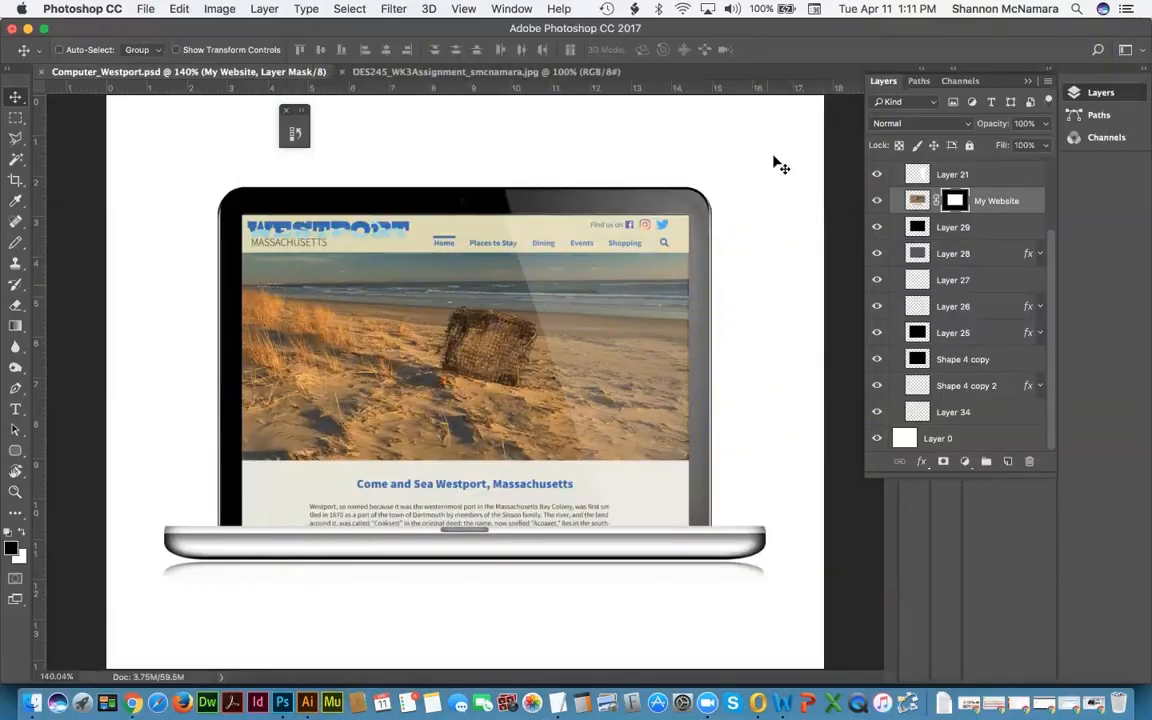
{"action": "key", "text": "super"}
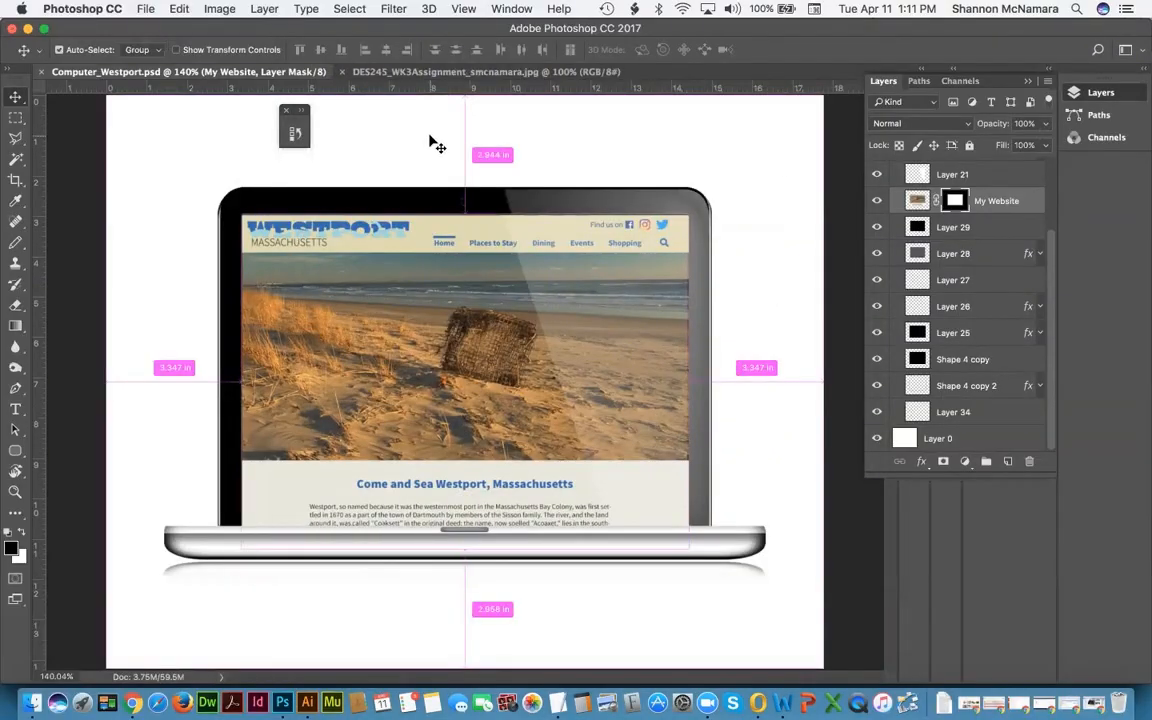
{"action": "key", "text": "super+w"}
{"action": "key", "text": "super+w"}
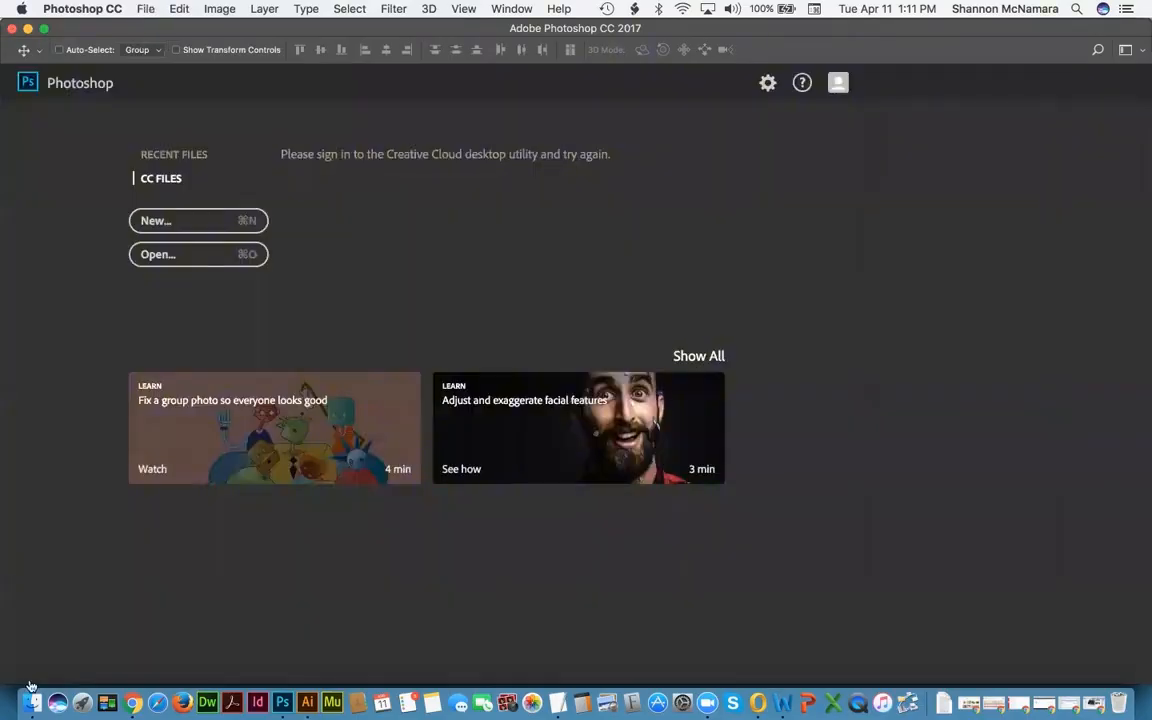
{"action": "left_click", "coordinate": [33, 703]}
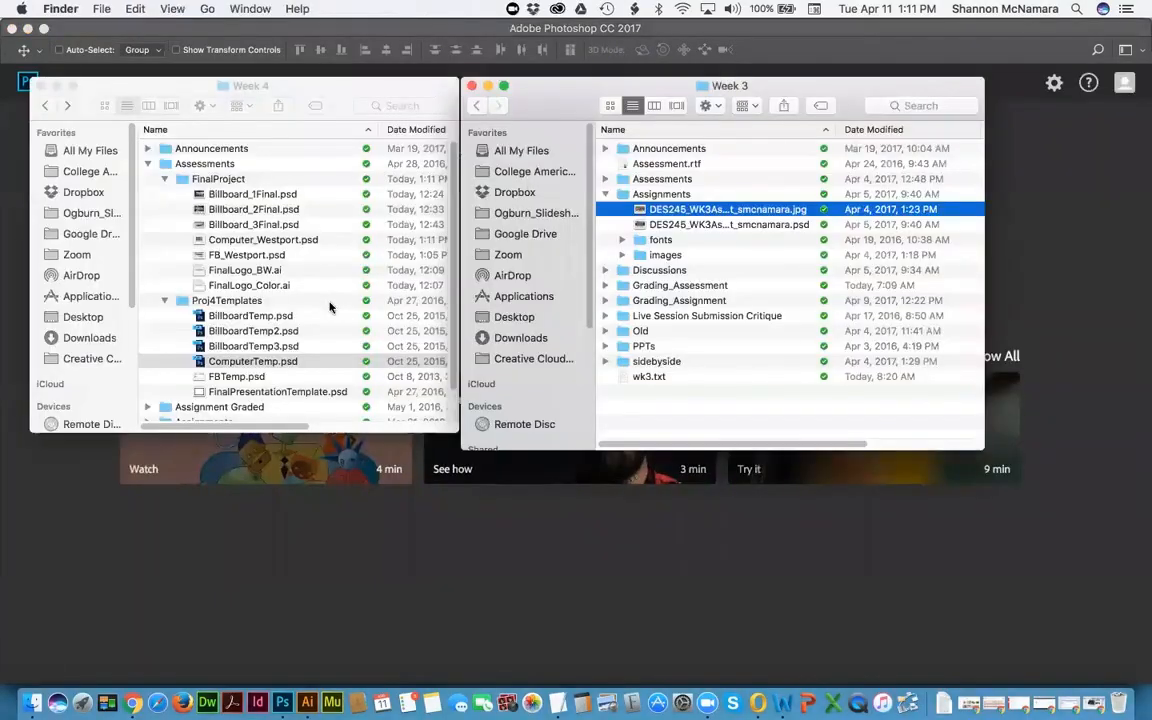
Step: Review the Week 4 Final Assessment requirements in Chrome, highlighting Post Card and Final Logo
{"action": "key", "text": "super+Tab"}
{"action": "key", "text": "super+Tab"}
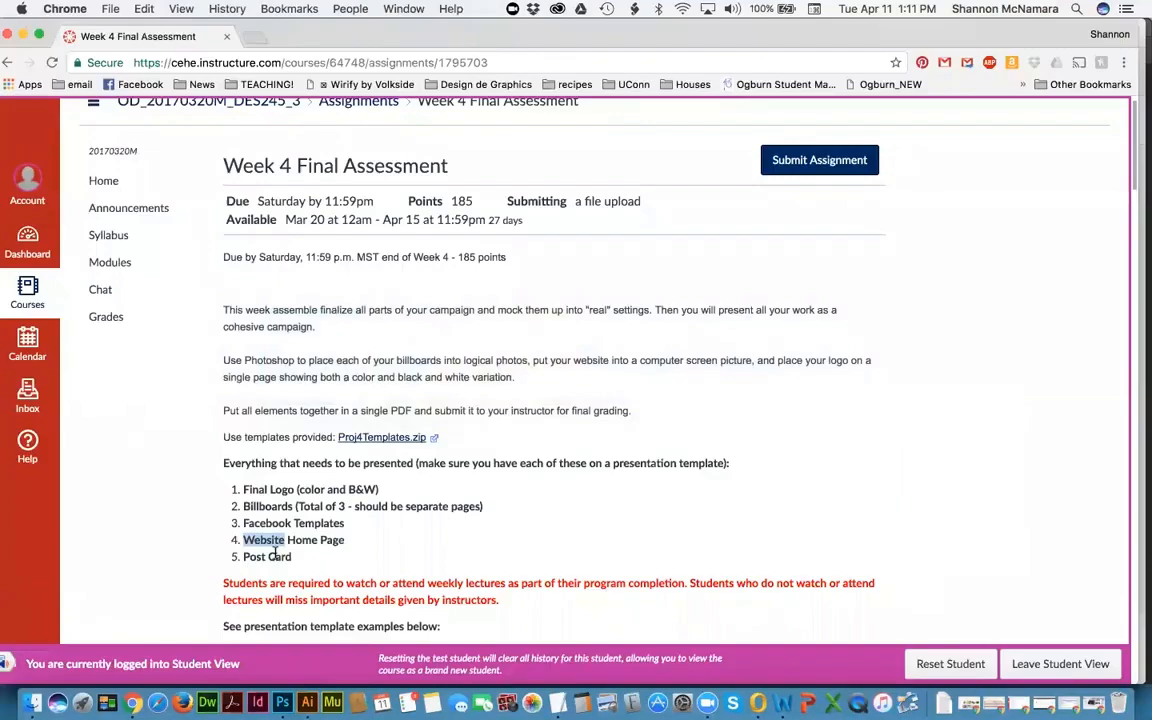
{"action": "left_click_drag", "start_coordinate": [243, 557], "coordinate": [277, 458]}
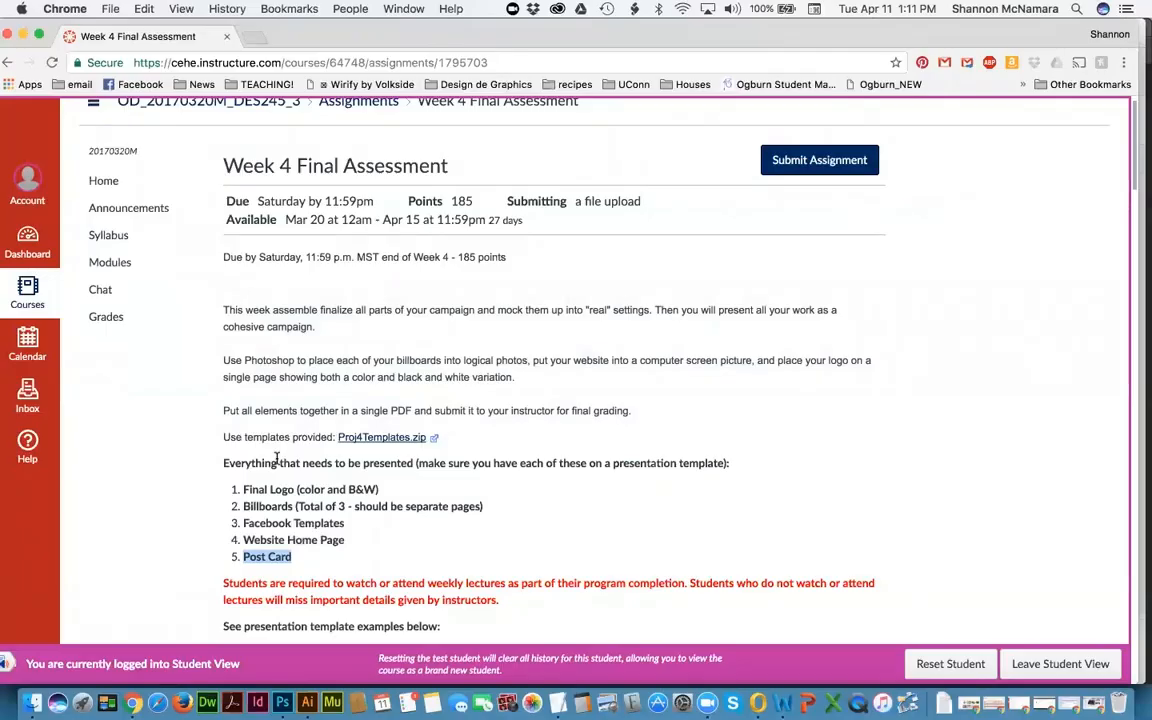
{"action": "mouse_move", "coordinate": [250, 491]}
{"action": "left_mouse_down"}
{"action": "mouse_move", "coordinate": [306, 489]}
{"action": "mouse_move", "coordinate": [244, 491]}
{"action": "left_mouse_up"}
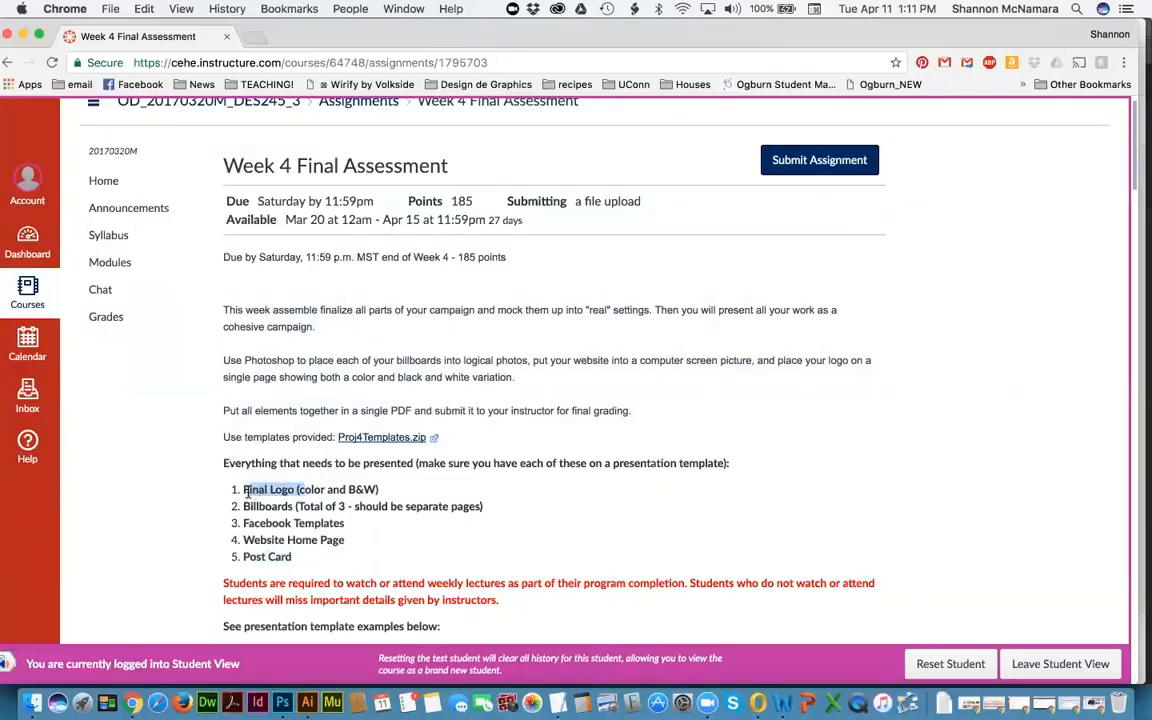
{"action": "left_click", "coordinate": [263, 555]}
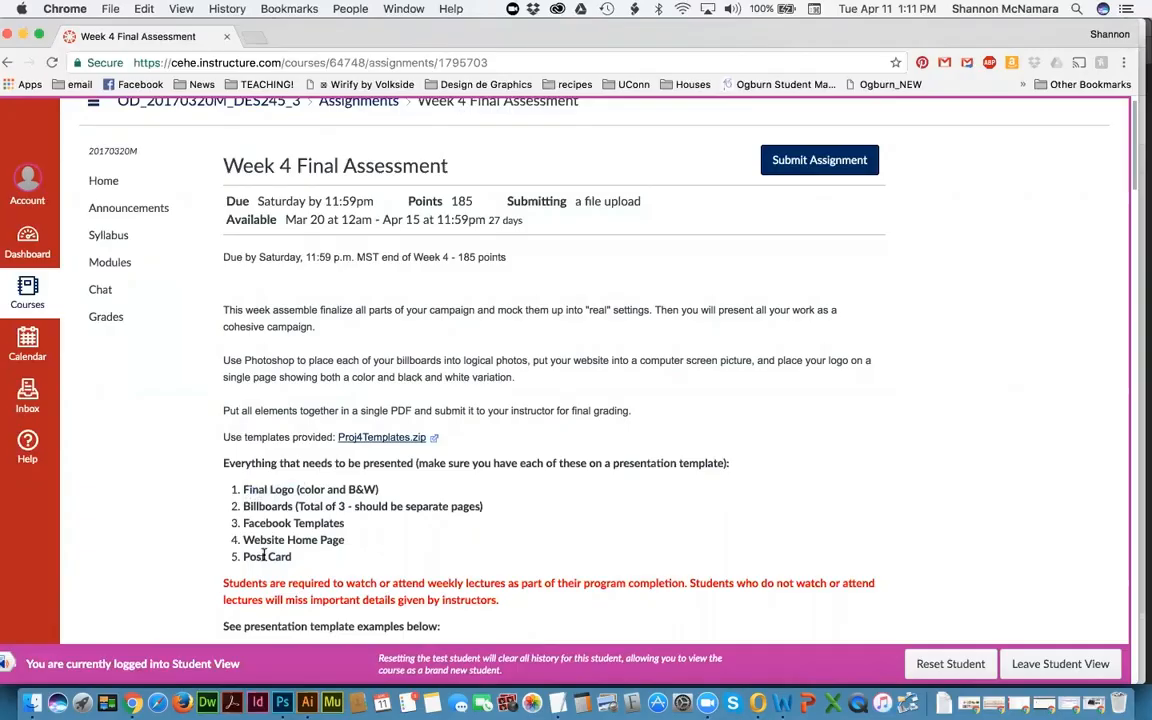
{"action": "key", "text": "super+Tab"}
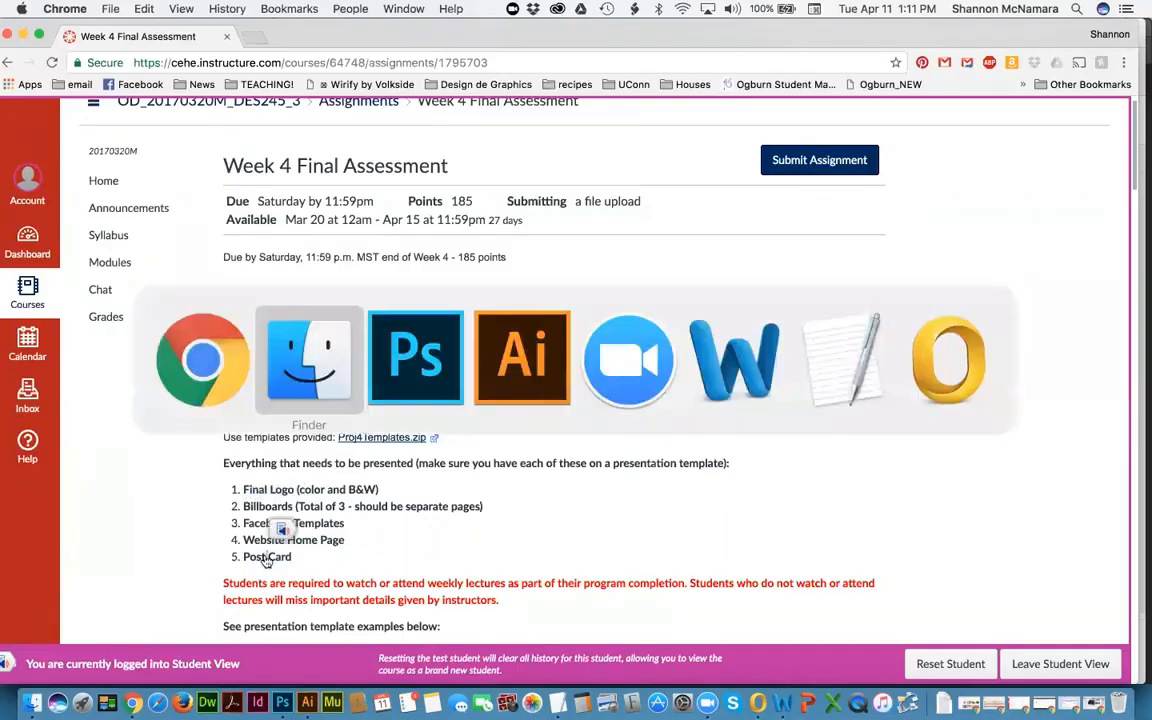
Step: Open FinalPresentationTemplate.psd from the Week 4 Proj4Templates folder in Photoshop
{"action": "left_click", "coordinate": [225, 361]}
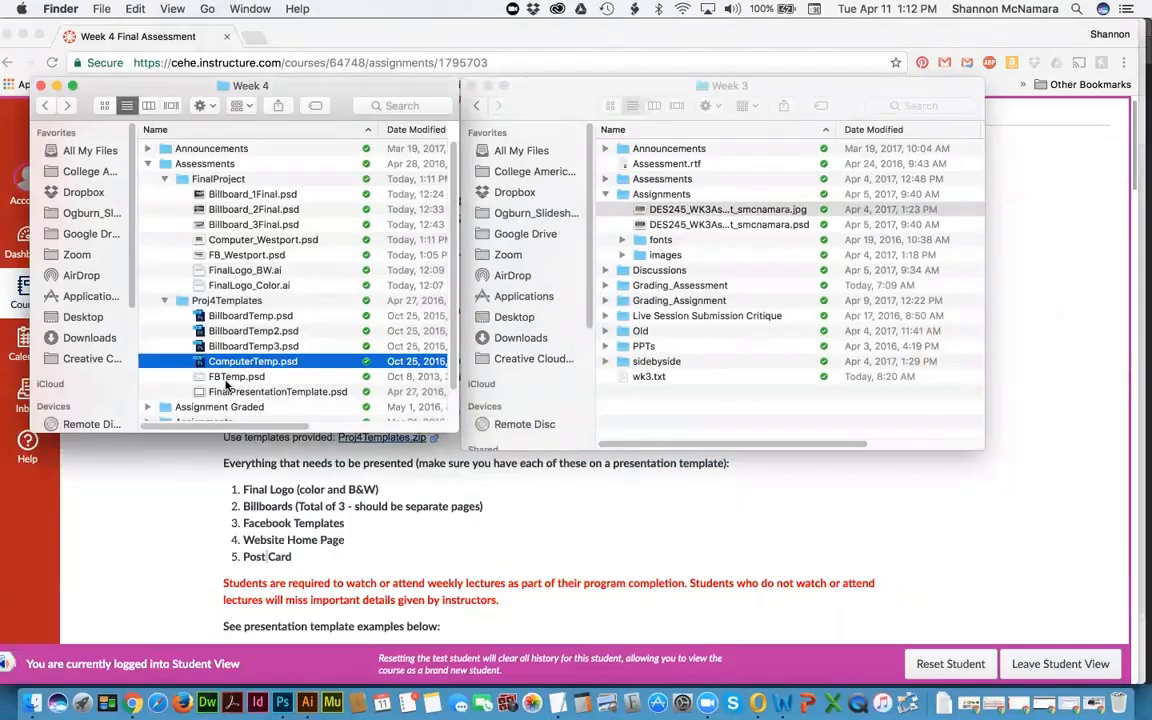
{"action": "left_click", "coordinate": [234, 394]}
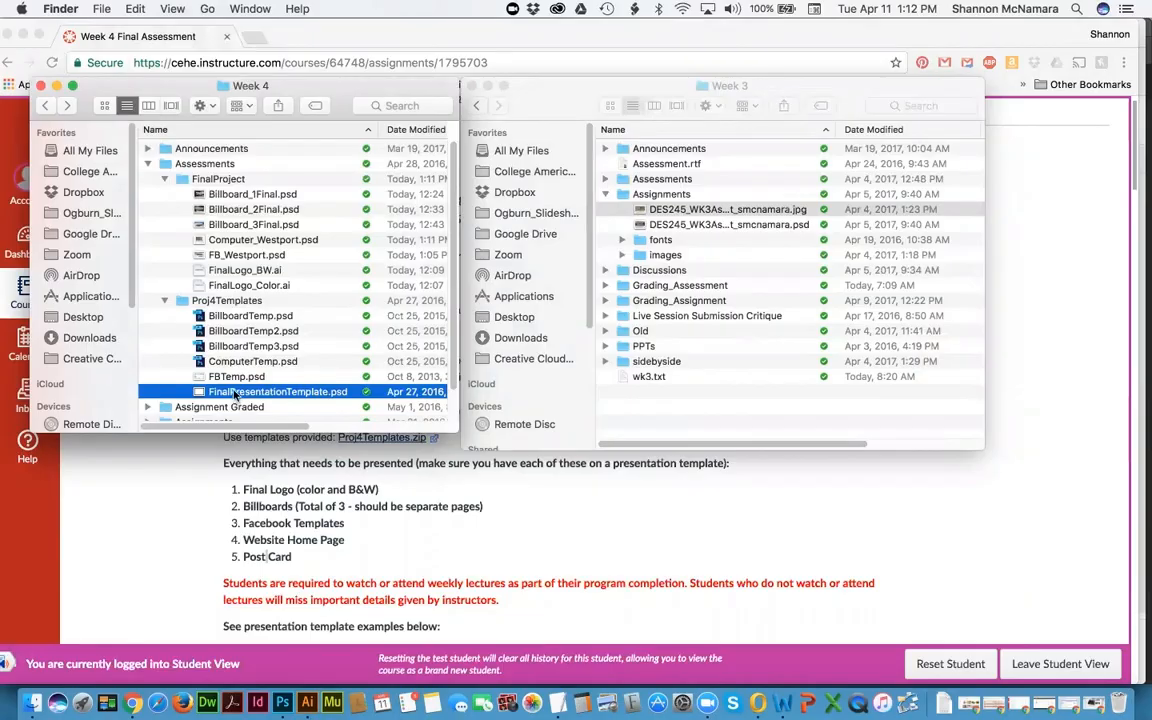
{"action": "double_click", "coordinate": [236, 394]}
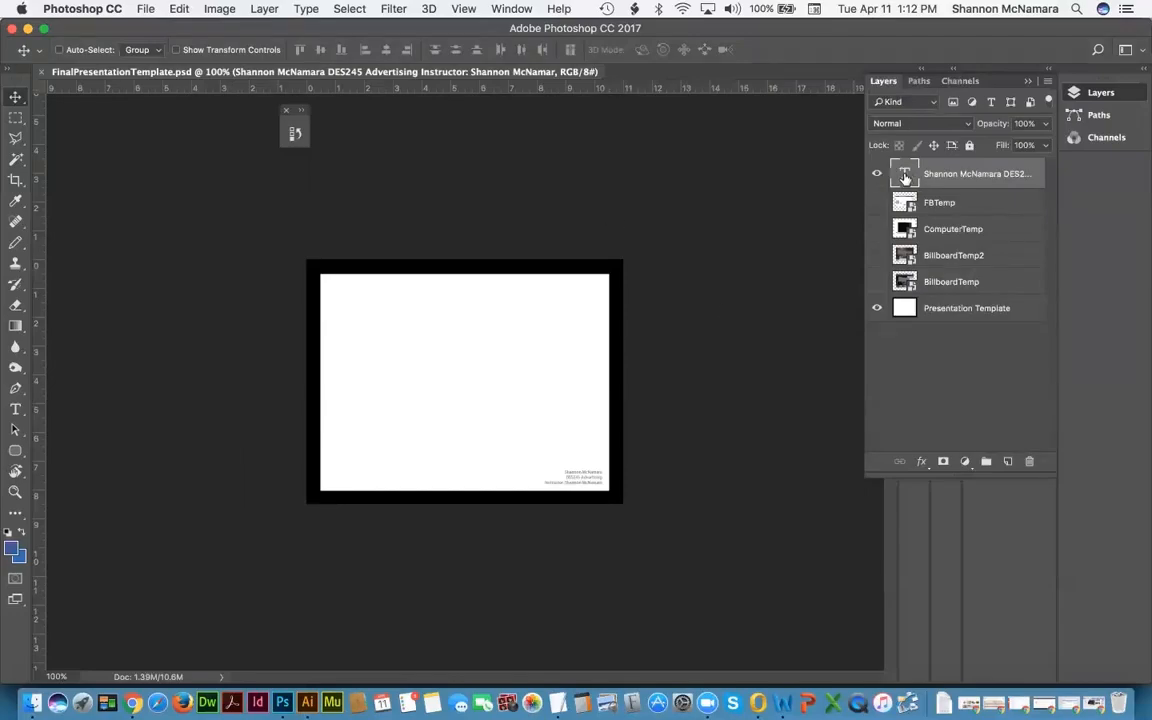
Step: Zoom in on the template's bottom-right credit text block
{"action": "key", "text": "z"}
{"action": "left_click_drag", "start_coordinate": [527, 463], "coordinate": [666, 512]}
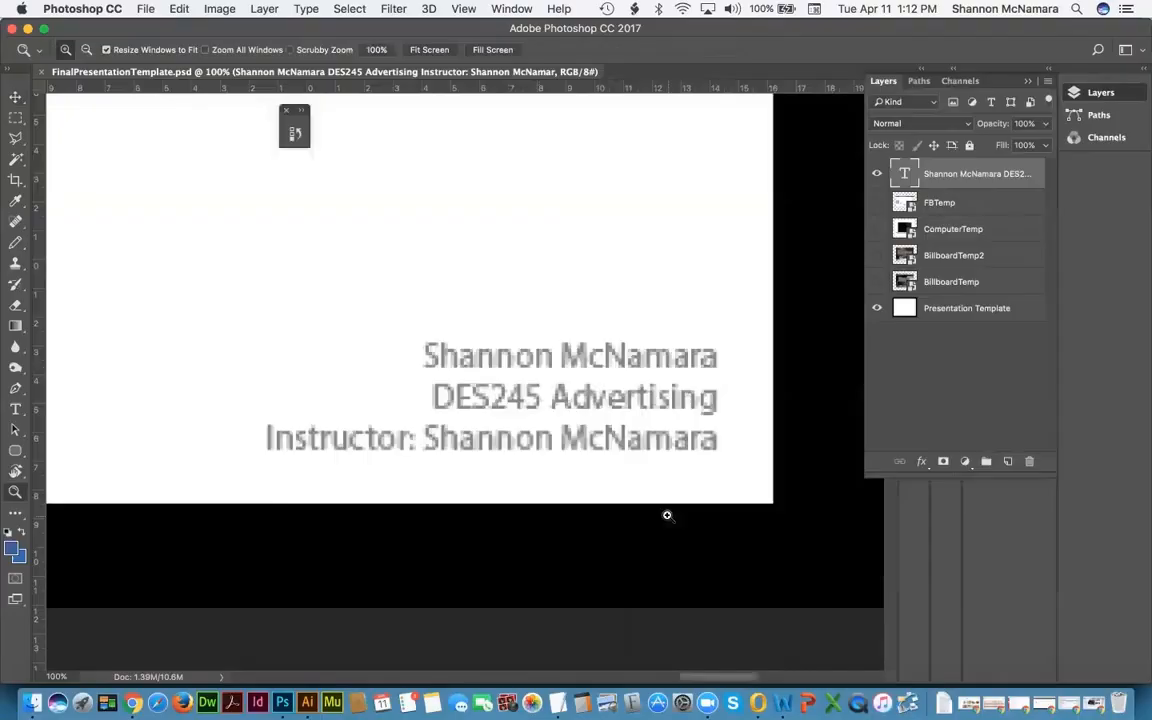
{"action": "left_click", "coordinate": [26, 705]}
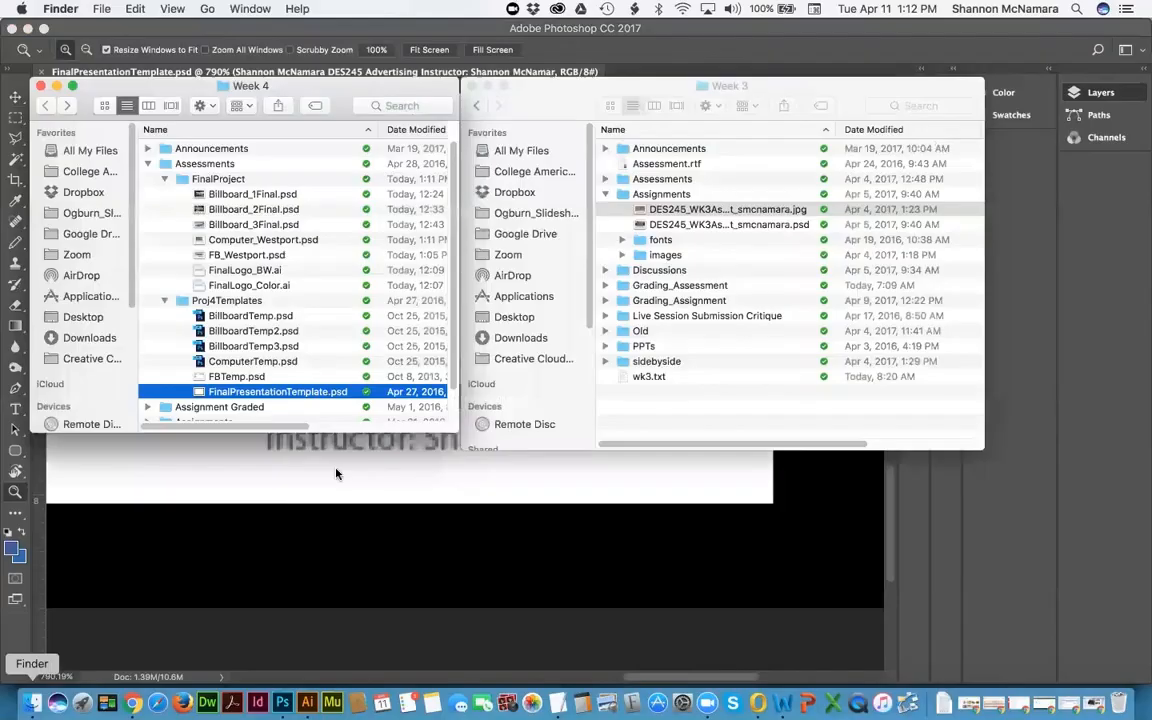
{"action": "left_click", "coordinate": [333, 557]}
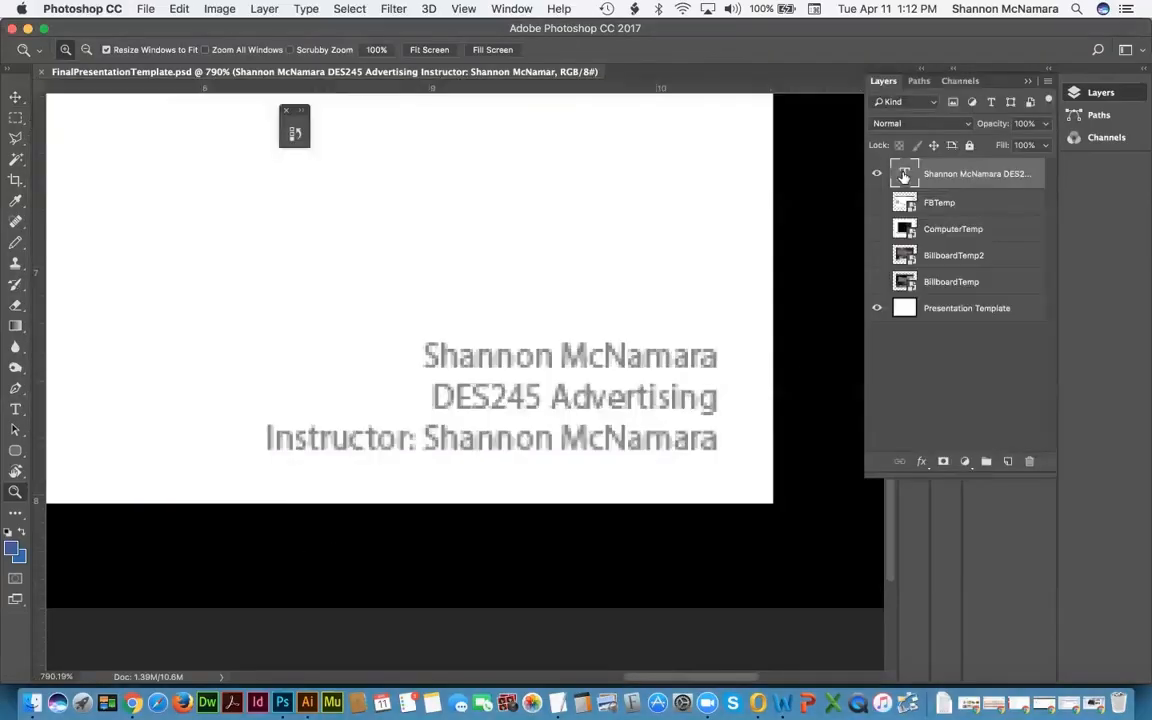
Step: Replace the first-line name in the credit text with 'Your Name'
{"action": "double_click", "coordinate": [903, 175]}
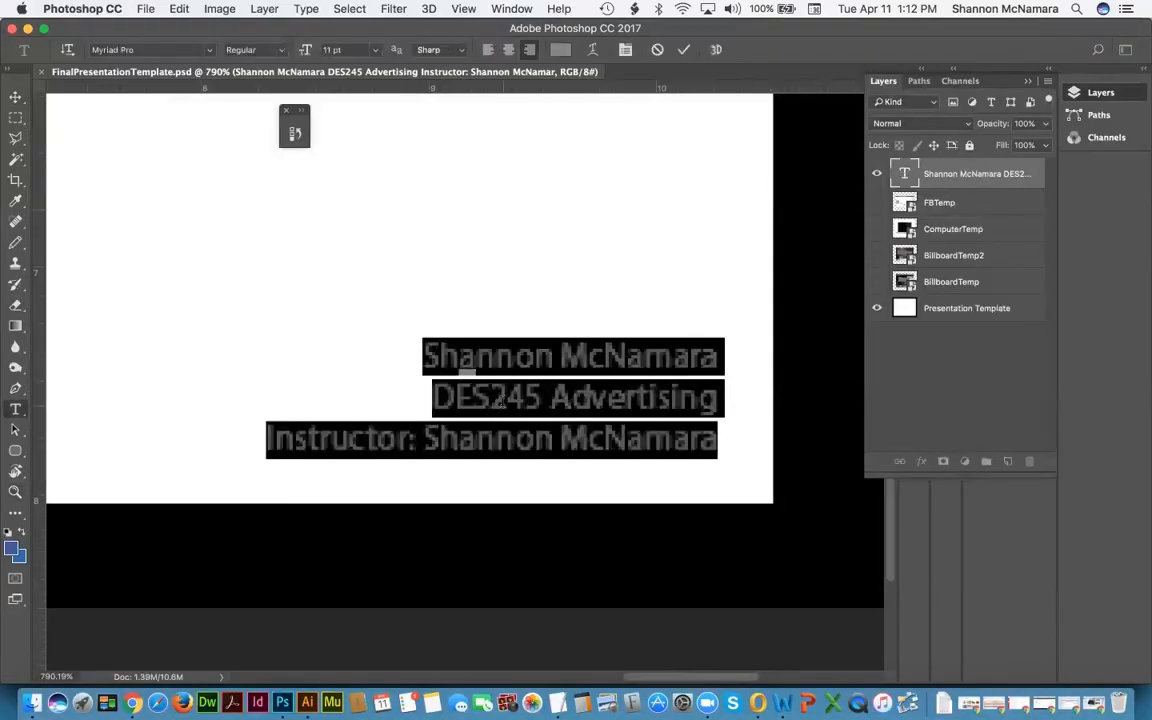
{"action": "key", "text": "Left"}
{"action": "key", "text": "shift+super+Right"}
{"action": "key", "text": "shift+super+Right"}
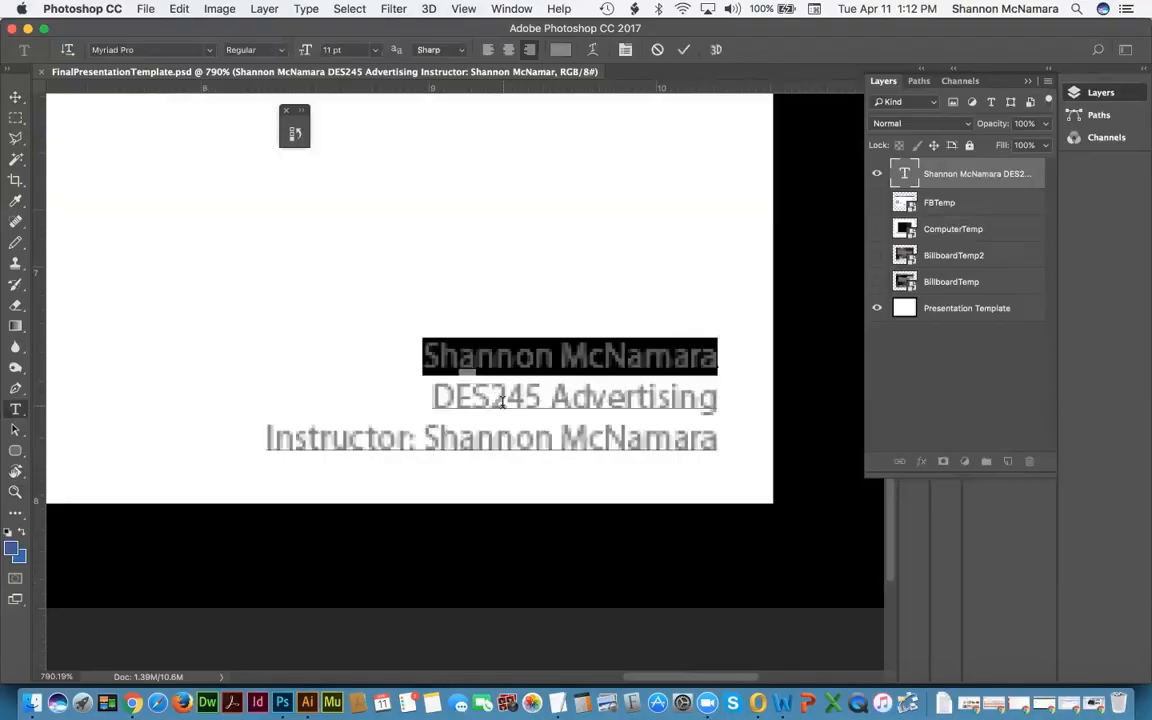
{"action": "type", "text": "Your Name"}
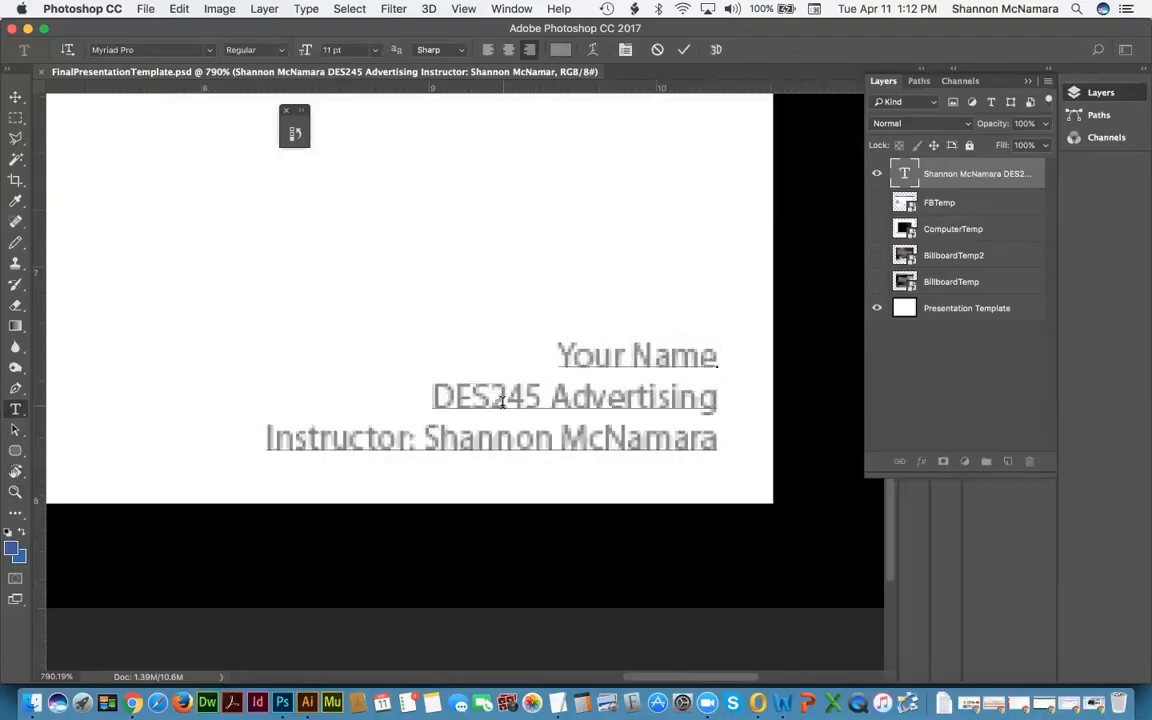
{"action": "key", "text": "Down"}
{"action": "key", "text": "Down"}
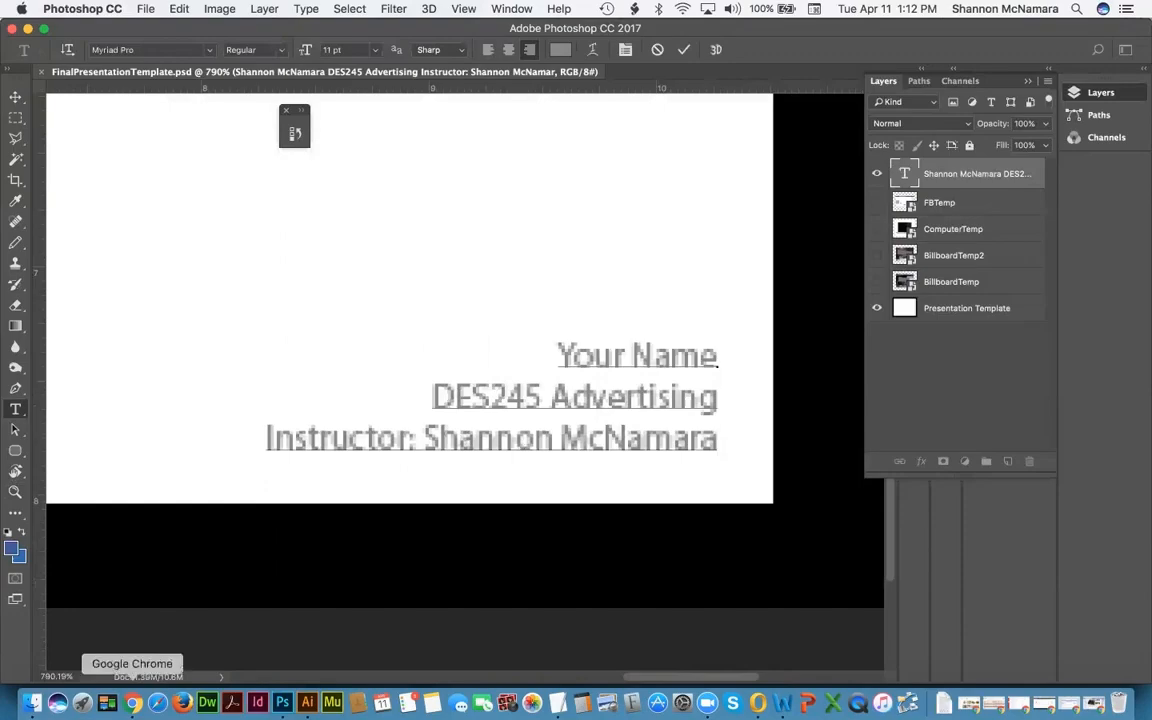
{"action": "left_click", "coordinate": [133, 703]}
Step: Open the Canvas course Home page in a new browser tab and switch to it
{"action": "scroll", "coordinate": [571, 258], "scroll_direction": "up", "scroll_amount": 1}
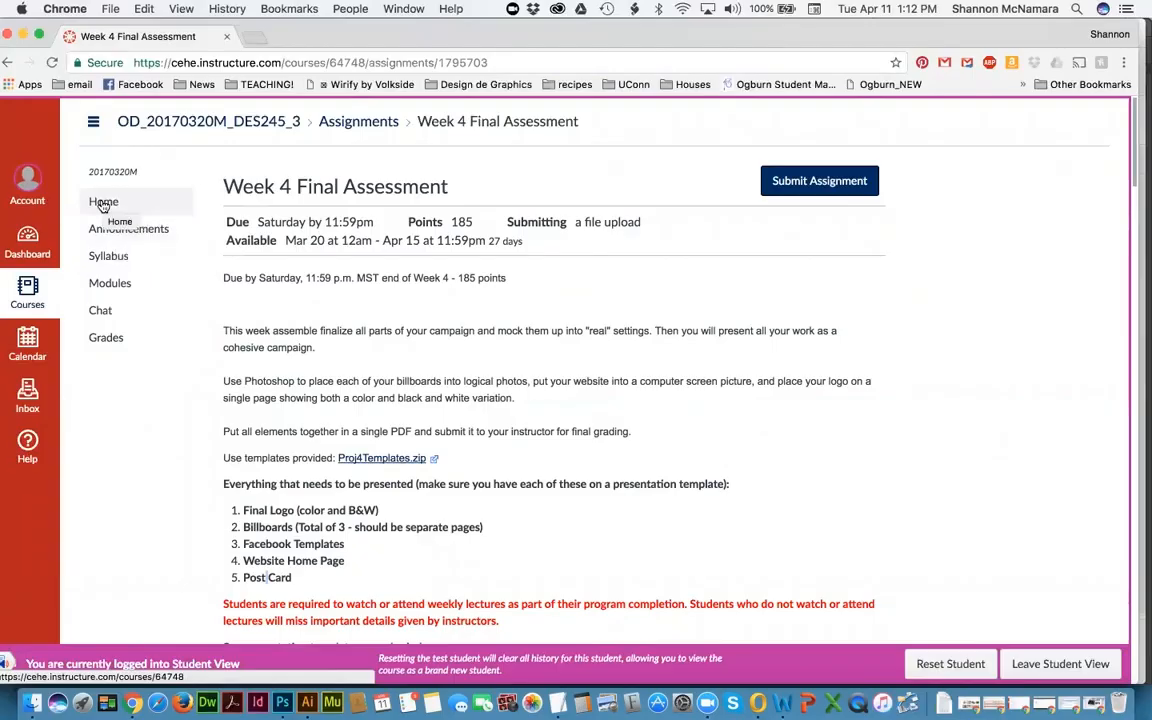
{"action": "right_click", "coordinate": [104, 203]}
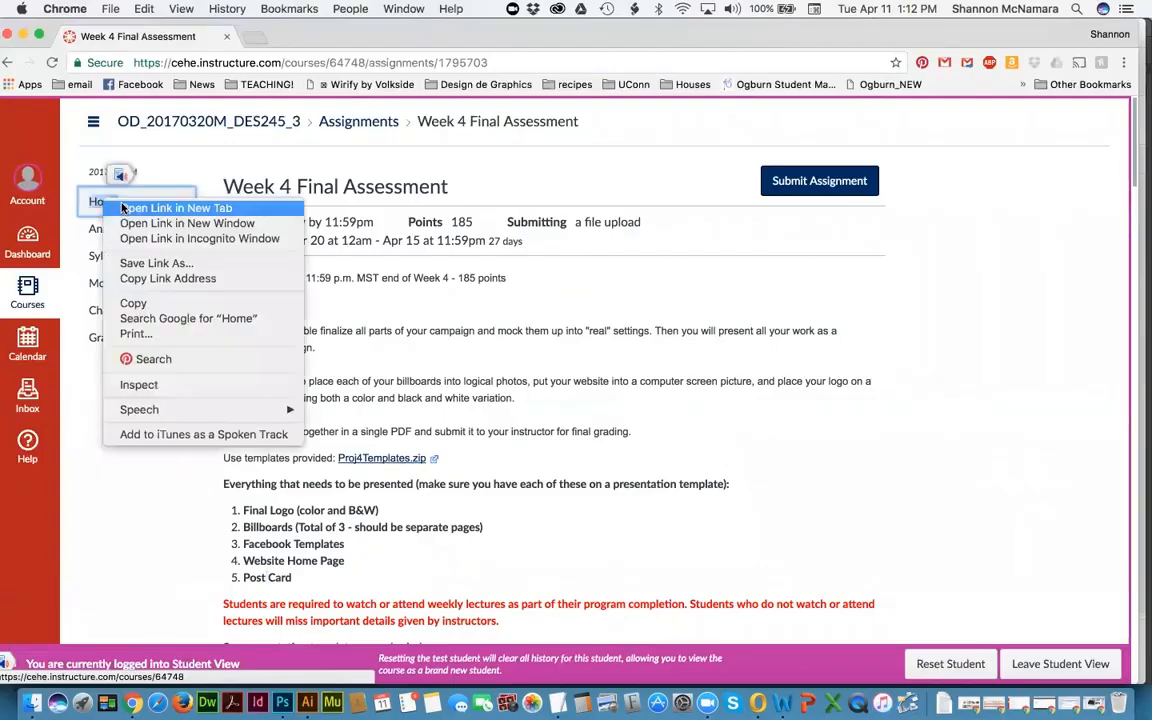
{"action": "left_click", "coordinate": [124, 208]}
{"action": "left_click", "coordinate": [250, 36]}
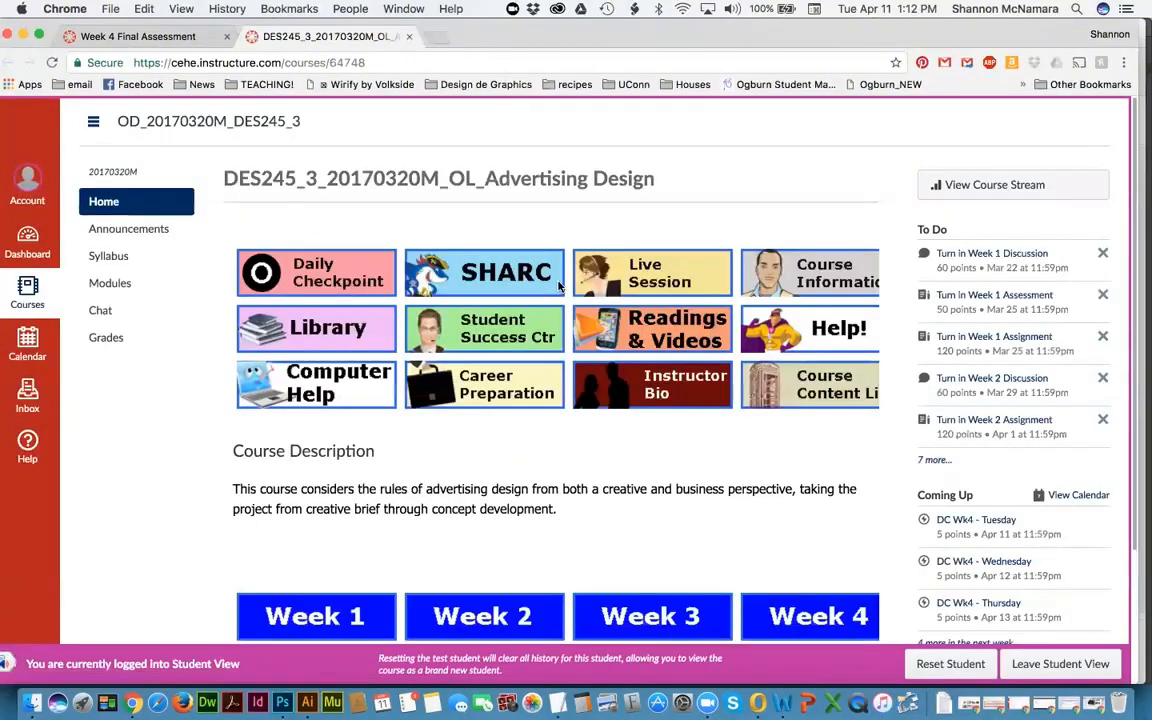
Step: Go to the Instructor Bio page, highlight the instructor's name, then return to Photoshop
{"action": "left_click", "coordinate": [592, 368]}
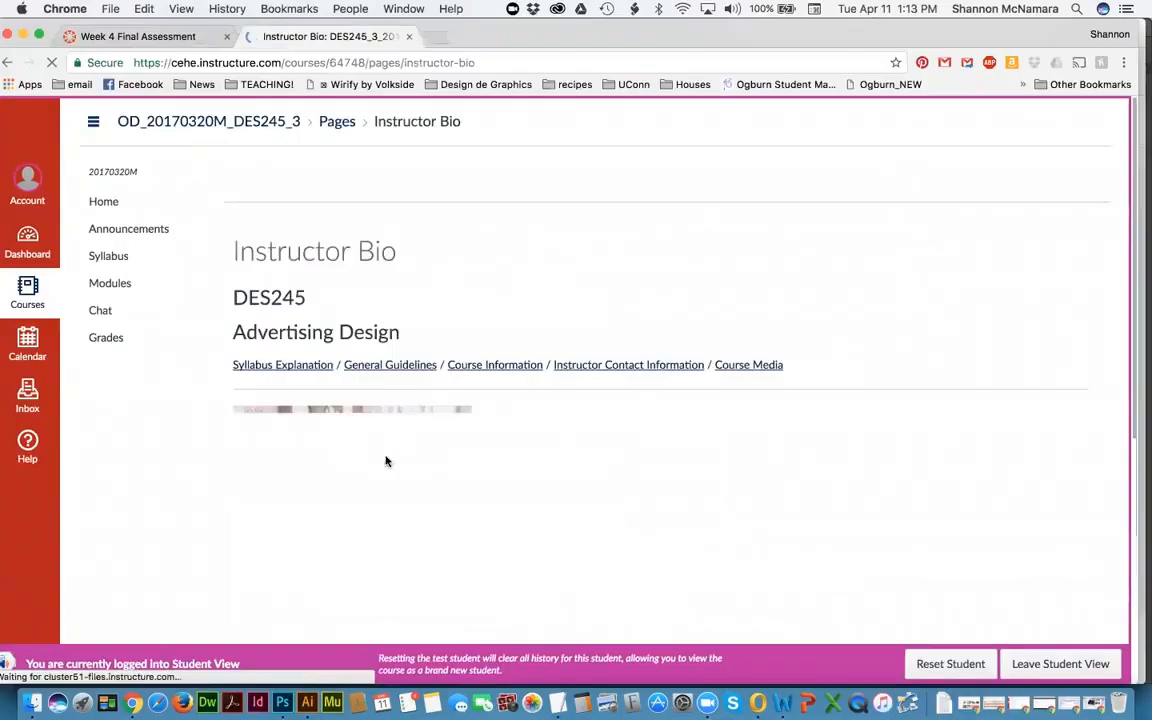
{"action": "scroll", "coordinate": [598, 455], "scroll_direction": "down", "scroll_amount": 5}
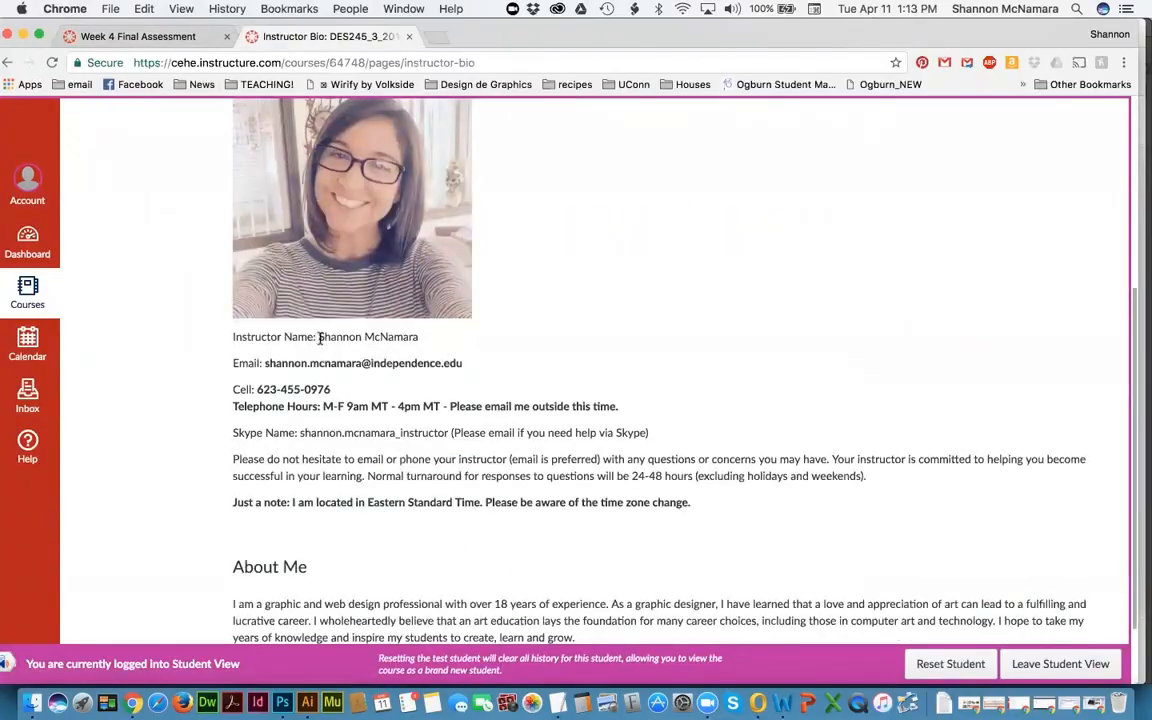
{"action": "left_click_drag", "start_coordinate": [319, 338], "coordinate": [417, 336]}
{"action": "key", "text": "super+c"}
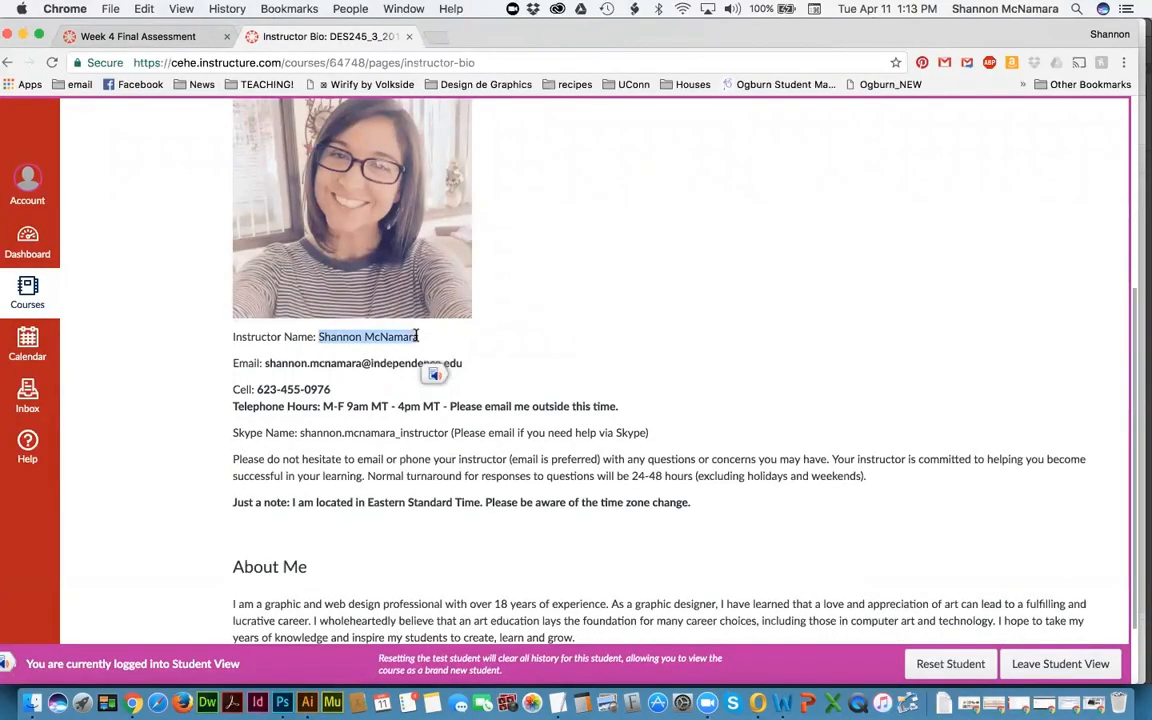
{"action": "key", "text": "super+Tab"}
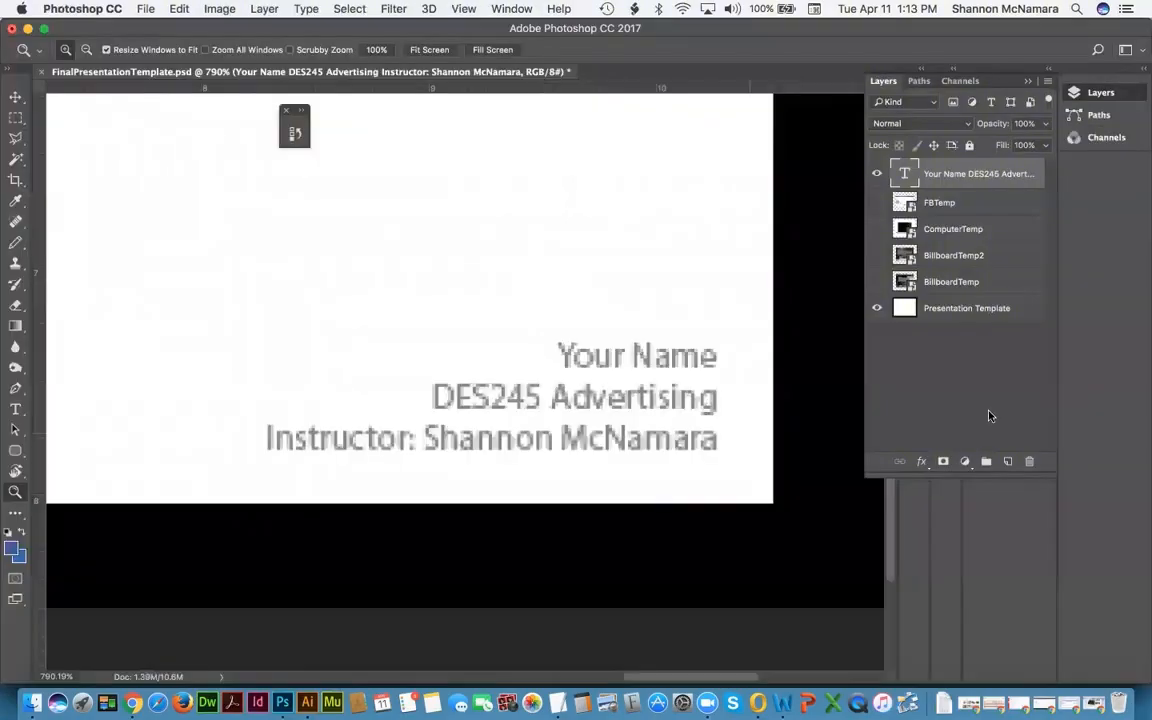
Step: Edit the credit type layer, replacing 'Your Name' on the first line with the instructor's full name
{"action": "double_click", "coordinate": [906, 173]}
{"action": "left_click", "coordinate": [783, 463]}
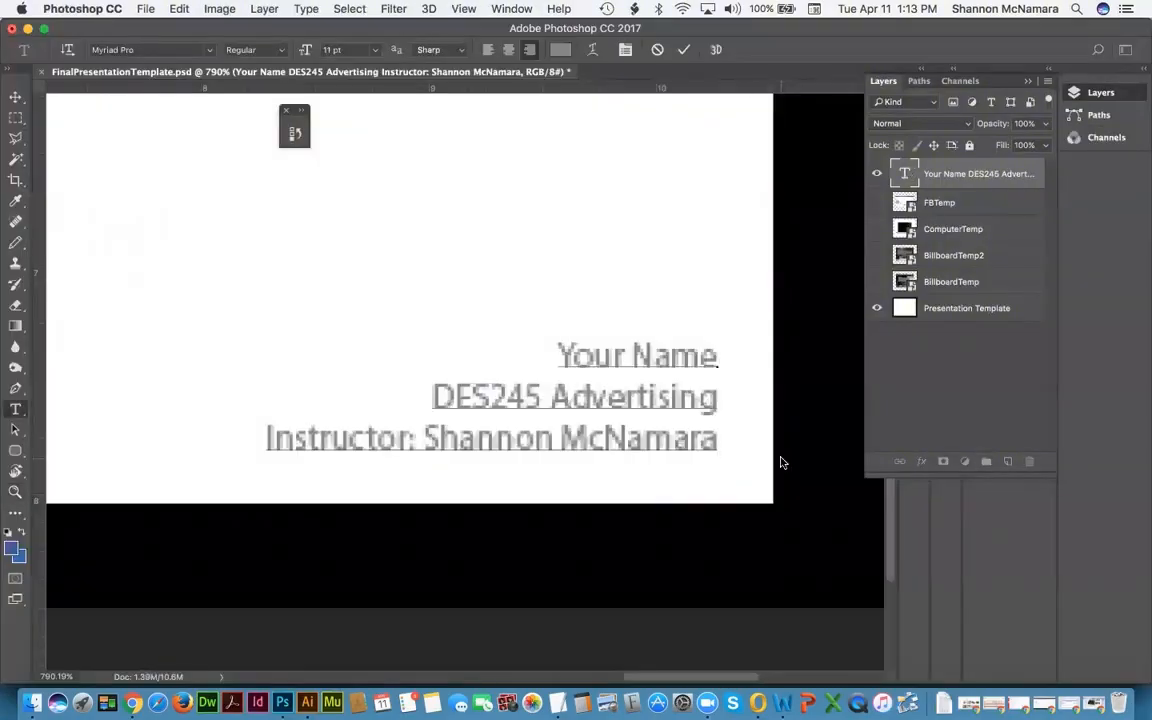
{"action": "left_click", "coordinate": [429, 440], "text": "shift"}
{"action": "key", "text": "super+v"}
{"action": "left_click_drag", "start_coordinate": [555, 356], "coordinate": [716, 350]}
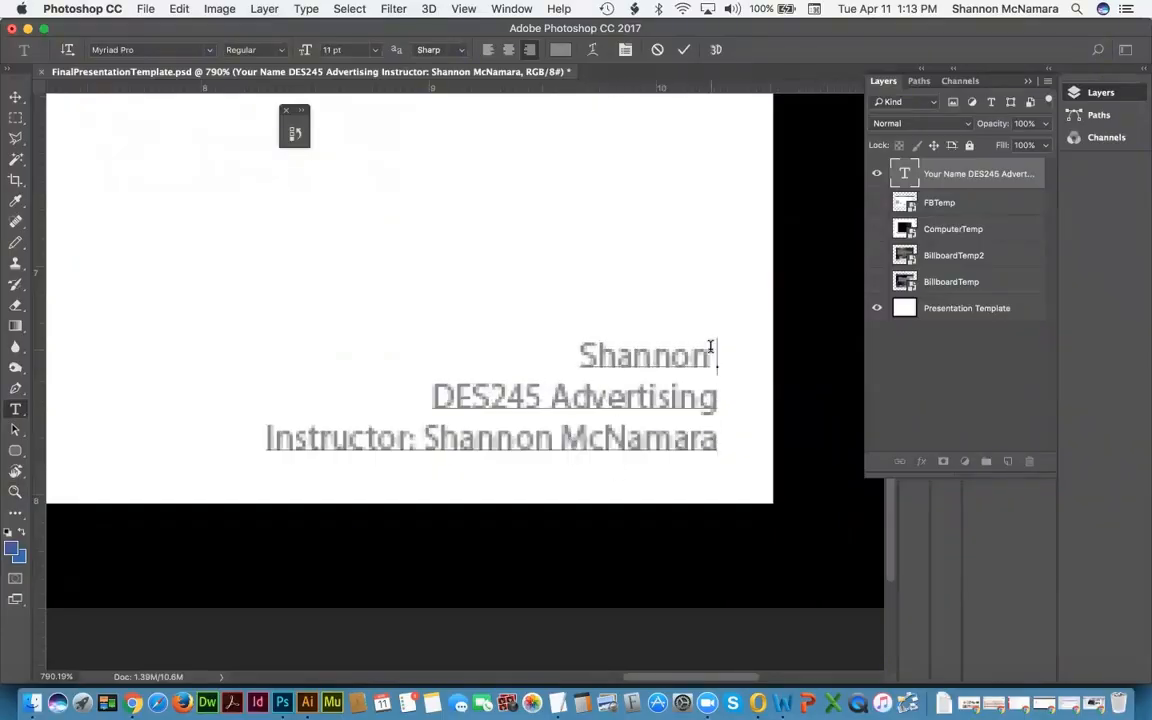
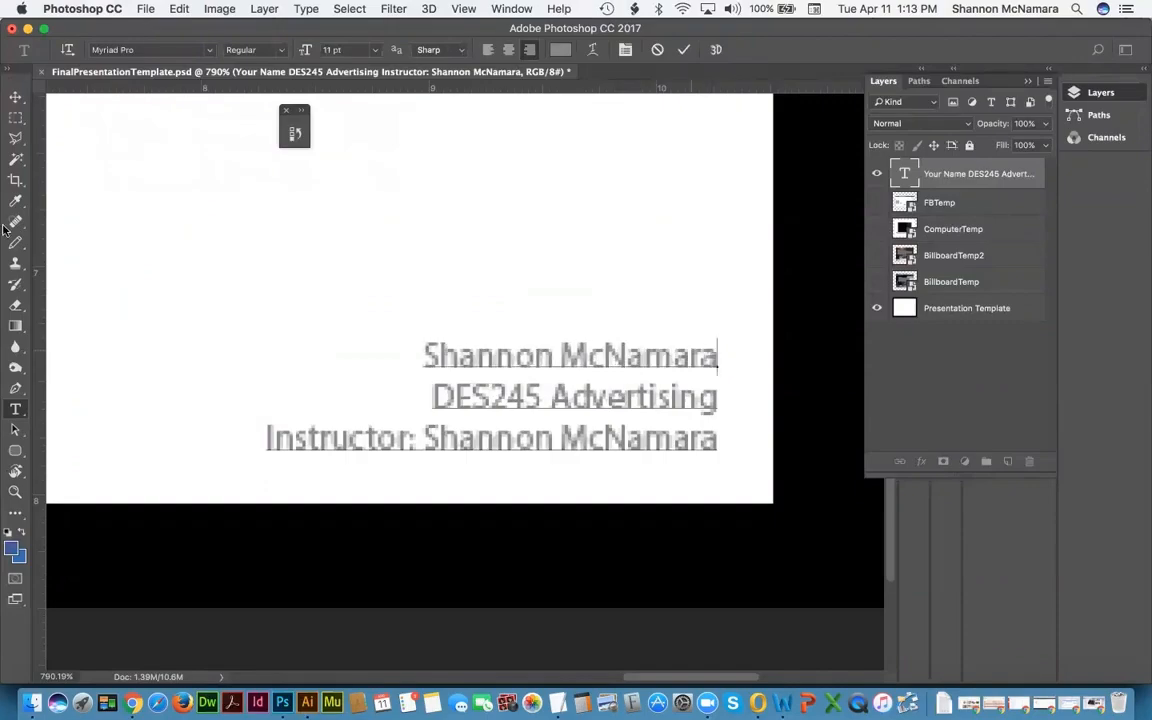
{"action": "left_click", "coordinate": [15, 98]}
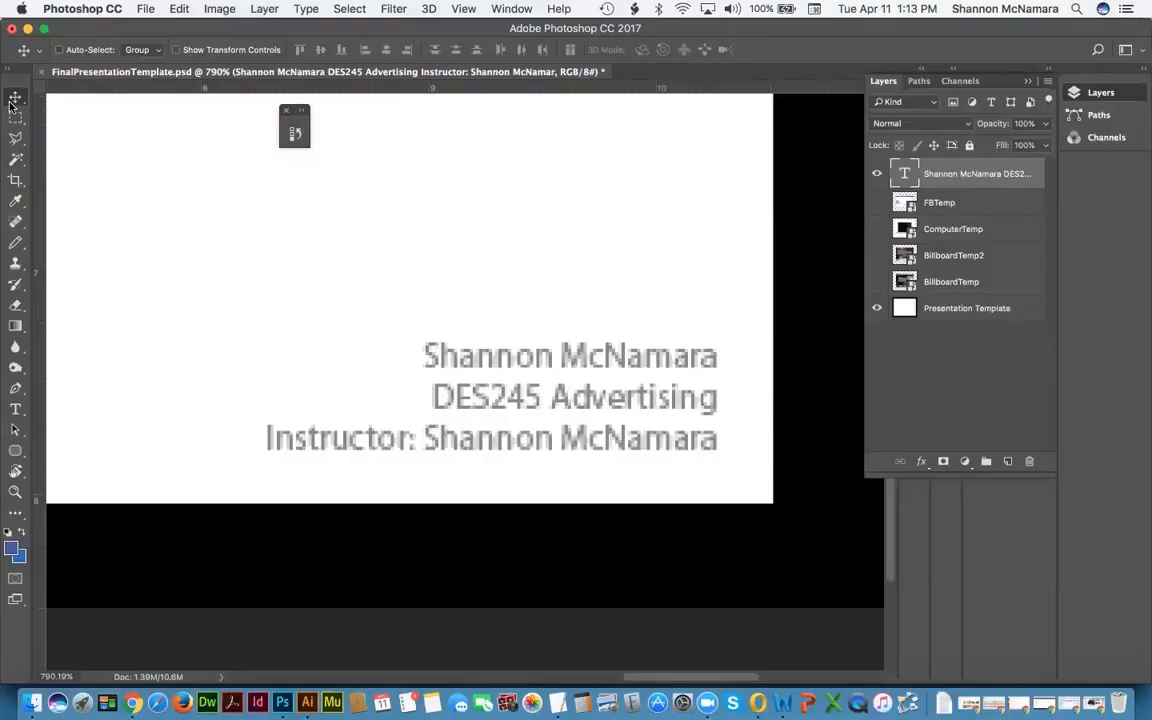
Step: Fit the FinalPresentationTemplate page on screen, then bring the Finder windows forward
{"action": "key", "text": "super+0"}
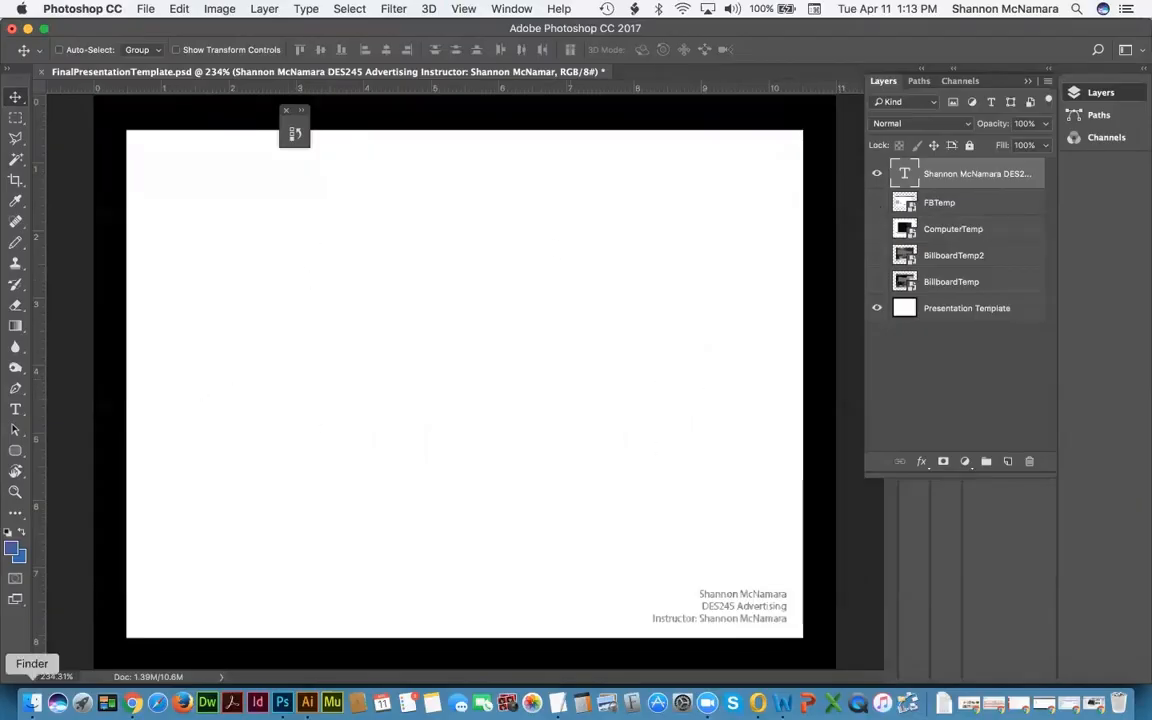
{"action": "left_click", "coordinate": [33, 703]}
Step: Navigate from Week 3 up to DES 245 Advertising > Week 2 and expand the Assessment folder
{"action": "left_click", "coordinate": [648, 192]}
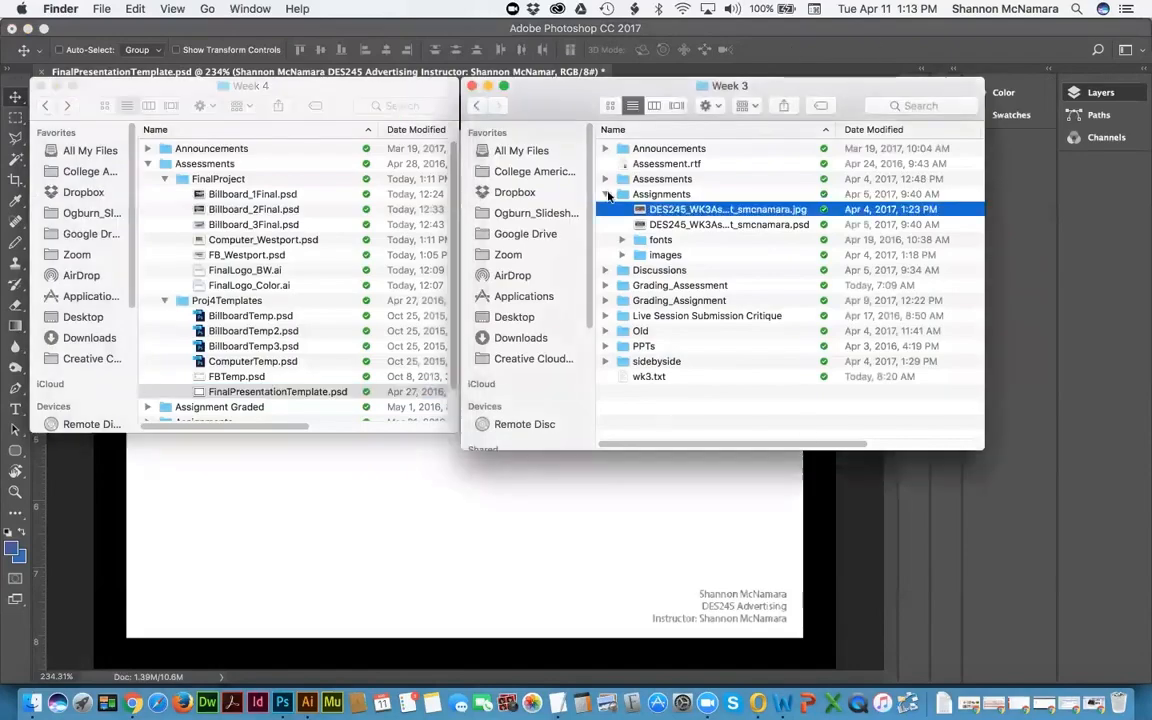
{"action": "left_click", "coordinate": [606, 194]}
{"action": "right_click", "coordinate": [736, 87]}
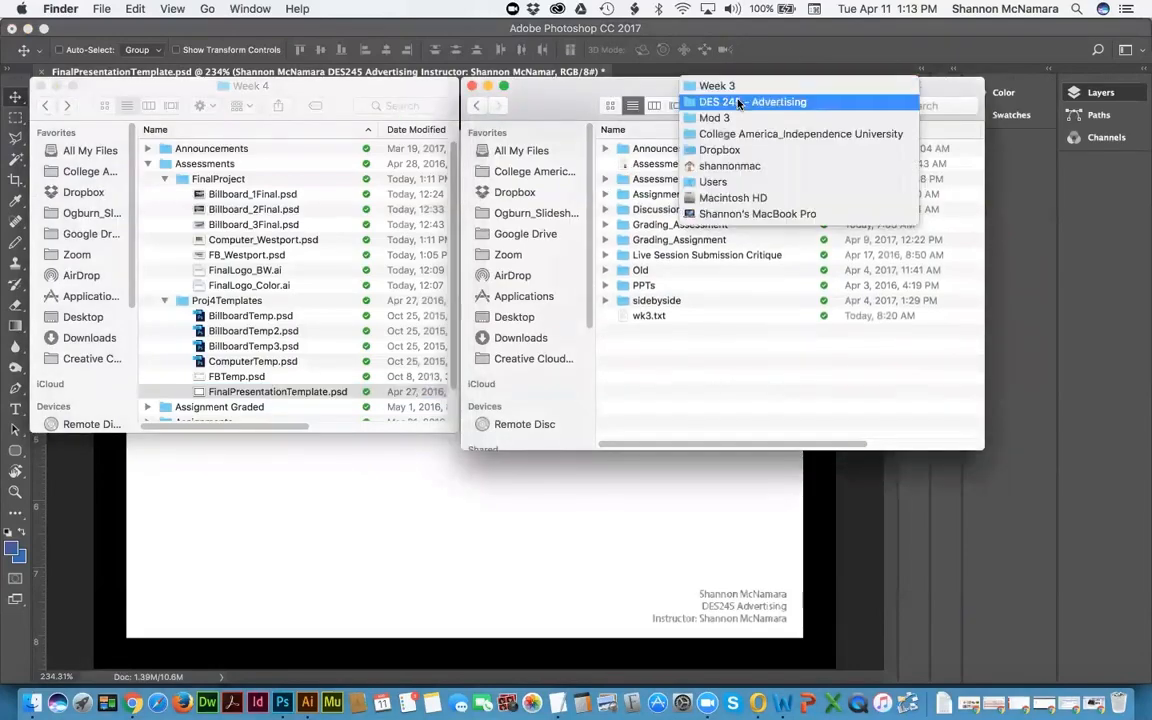
{"action": "left_click", "coordinate": [740, 102]}
{"action": "double_click", "coordinate": [647, 211]}
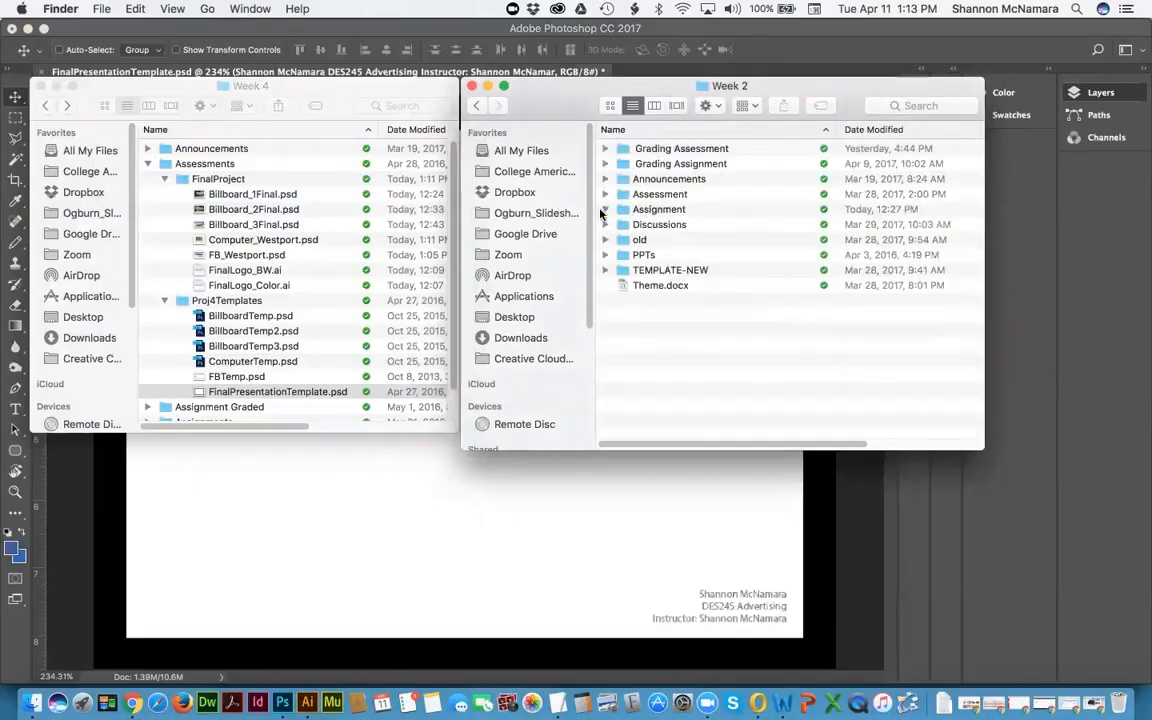
{"action": "left_click", "coordinate": [603, 210]}
{"action": "left_click", "coordinate": [603, 210]}
{"action": "left_click", "coordinate": [605, 194]}
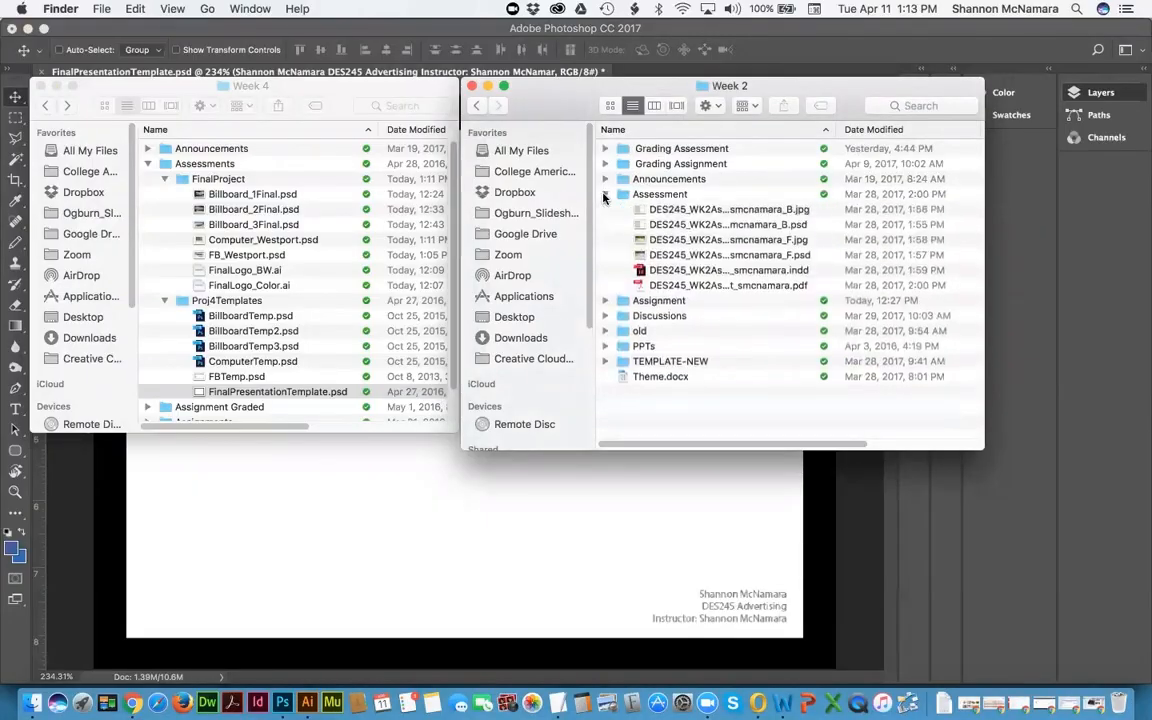
Step: Quick Look the B and F postcard JPGs, then open both in Photoshop
{"action": "left_click", "coordinate": [735, 209]}
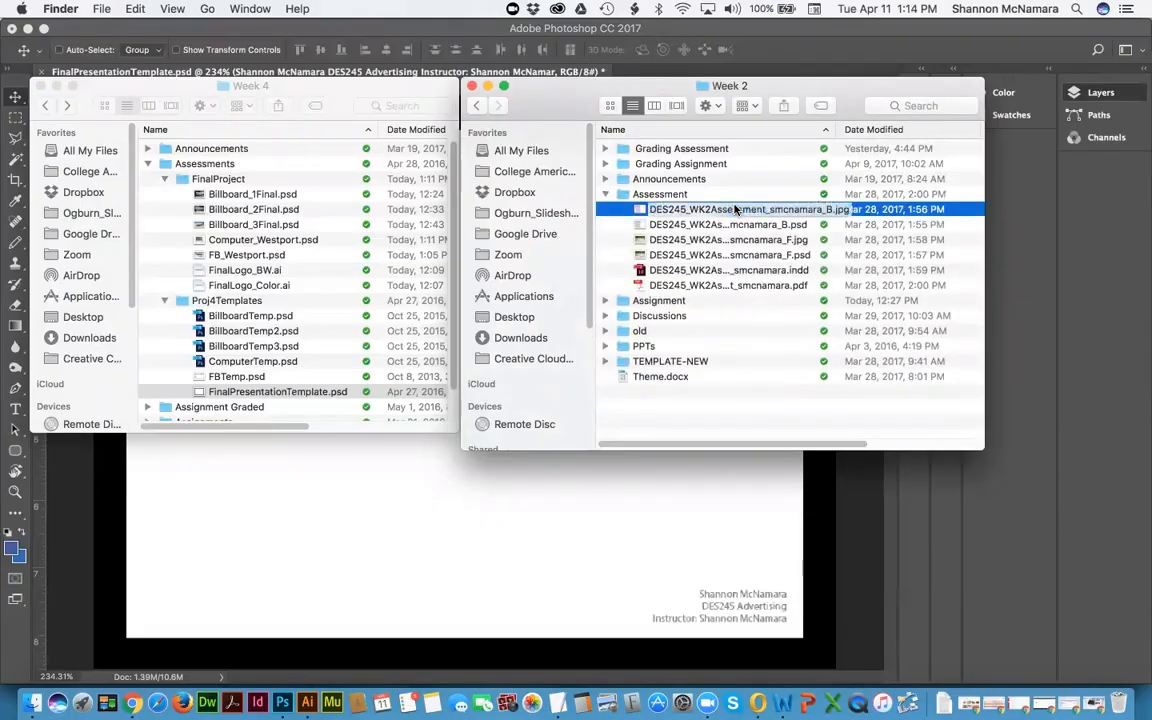
{"action": "left_click", "coordinate": [742, 240], "text": "super"}
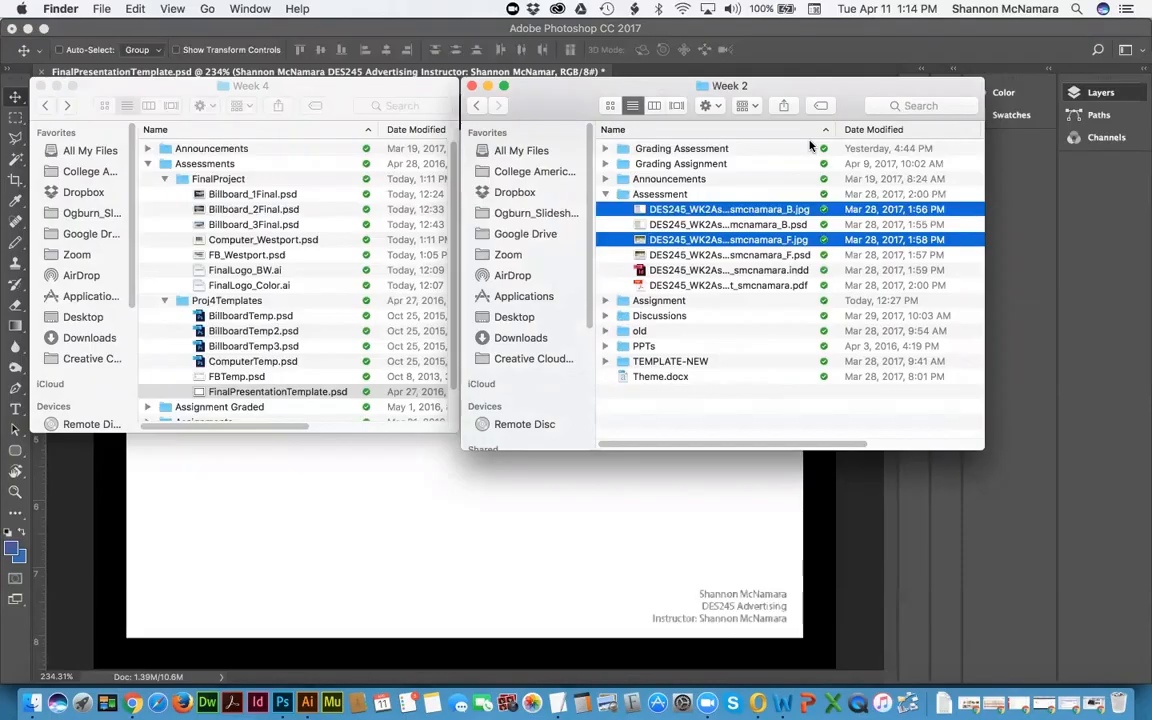
{"action": "key", "text": "space"}
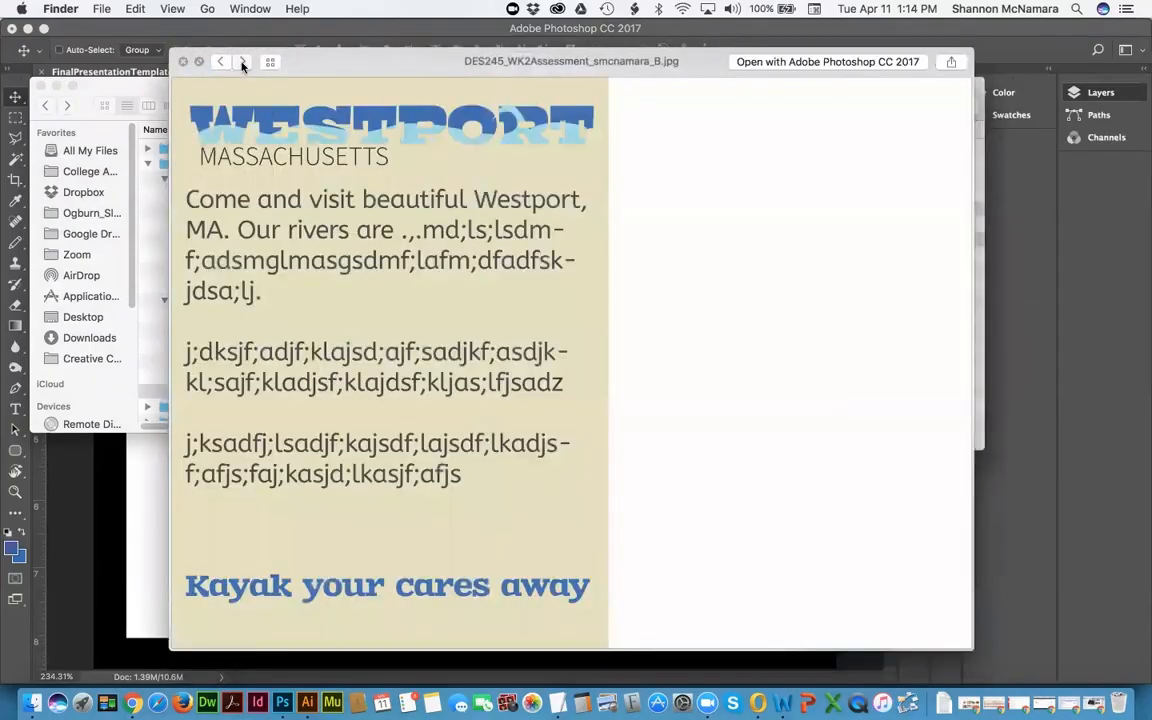
{"action": "left_click", "coordinate": [242, 63]}
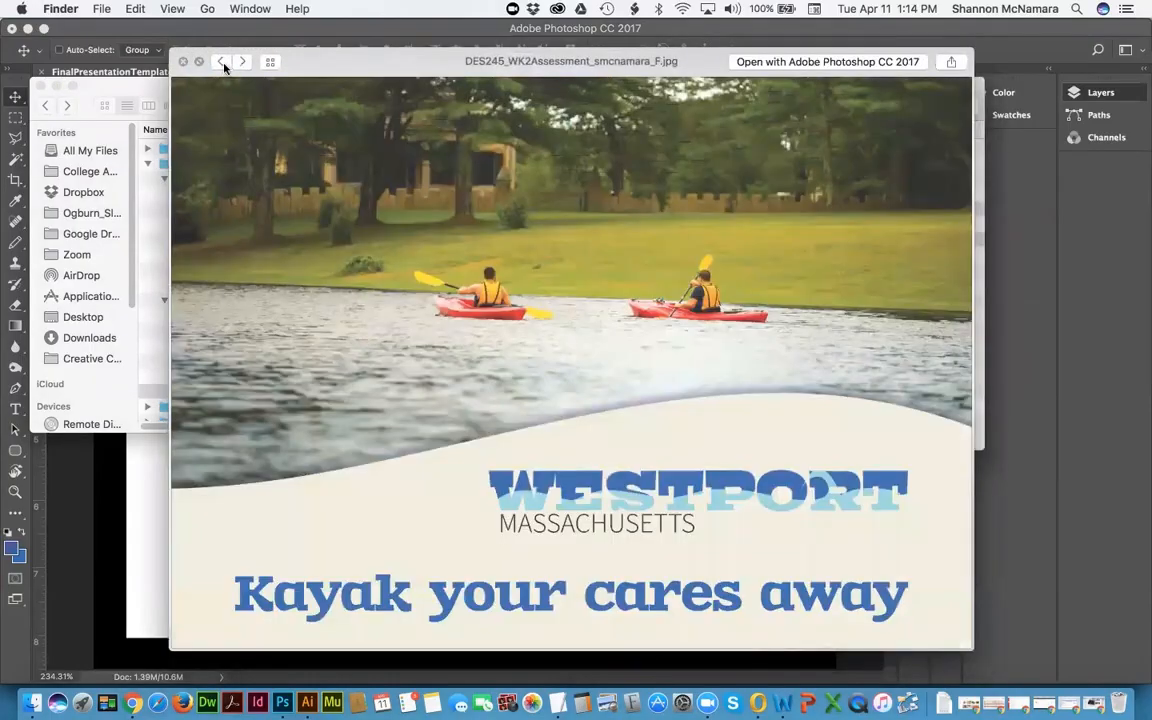
{"action": "left_click", "coordinate": [219, 62]}
{"action": "key", "text": "space"}
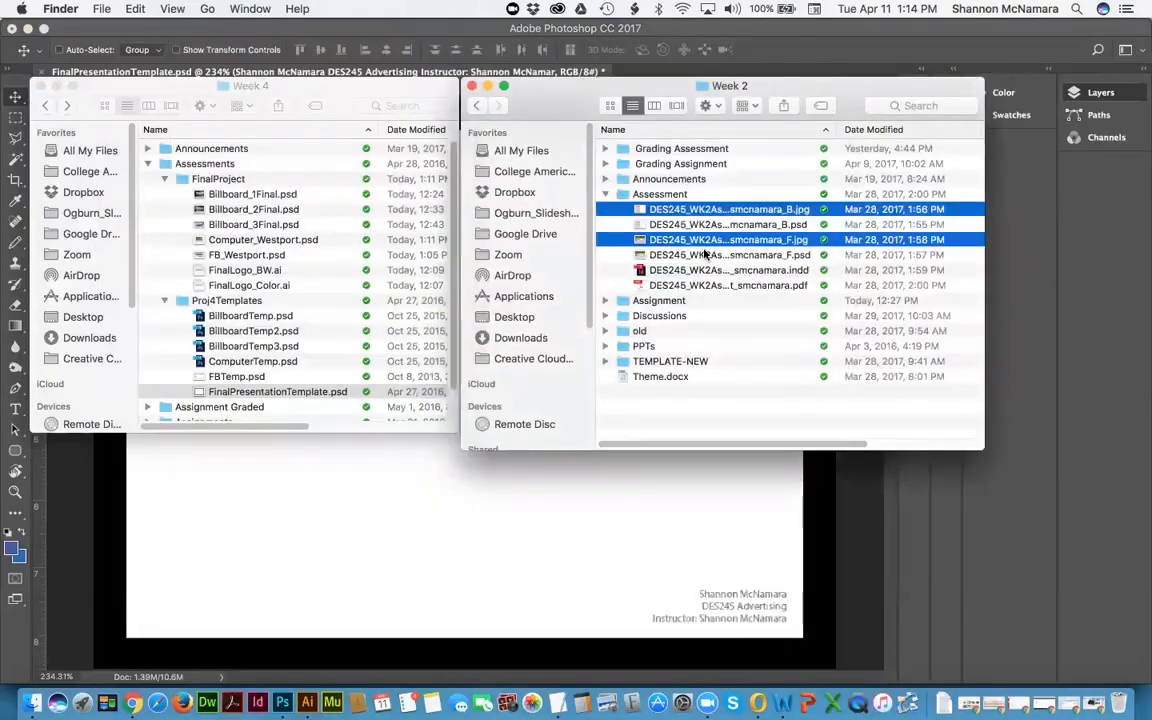
{"action": "left_click_drag", "start_coordinate": [724, 243], "coordinate": [283, 702]}
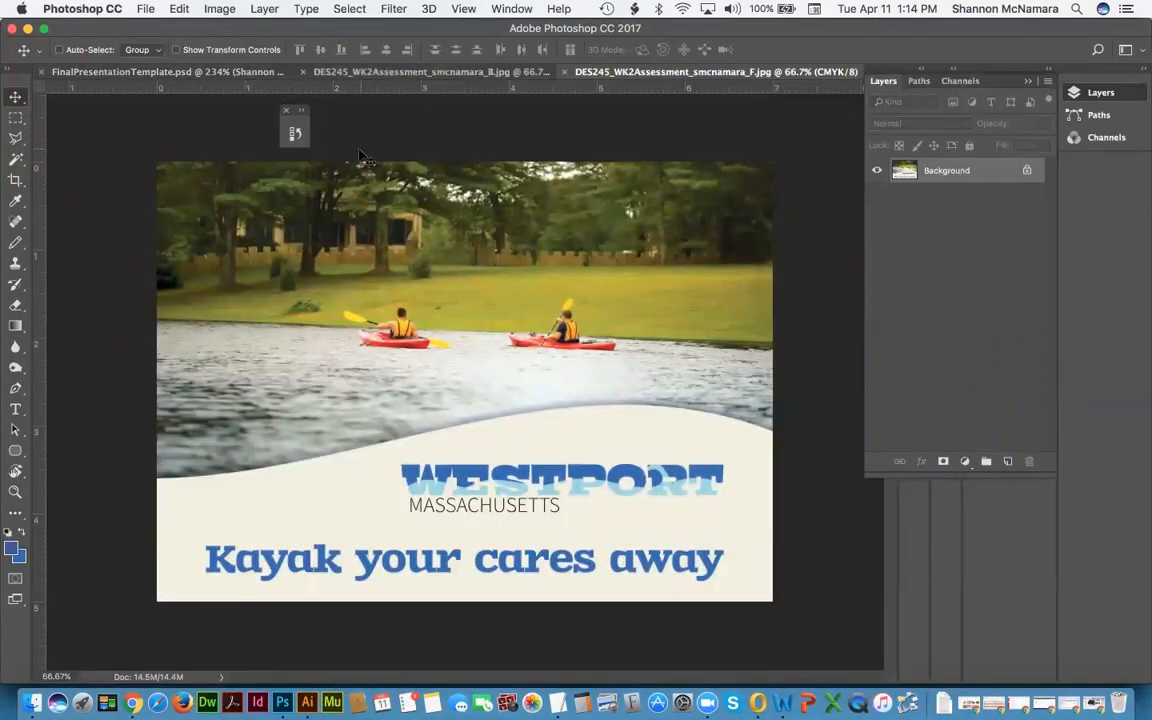
Step: Tile all documents vertically and drag the kayak front and postcard back into FinalPresentationTemplate
{"action": "left_click", "coordinate": [512, 8]}
{"action": "mouse_move", "coordinate": [530, 28]}
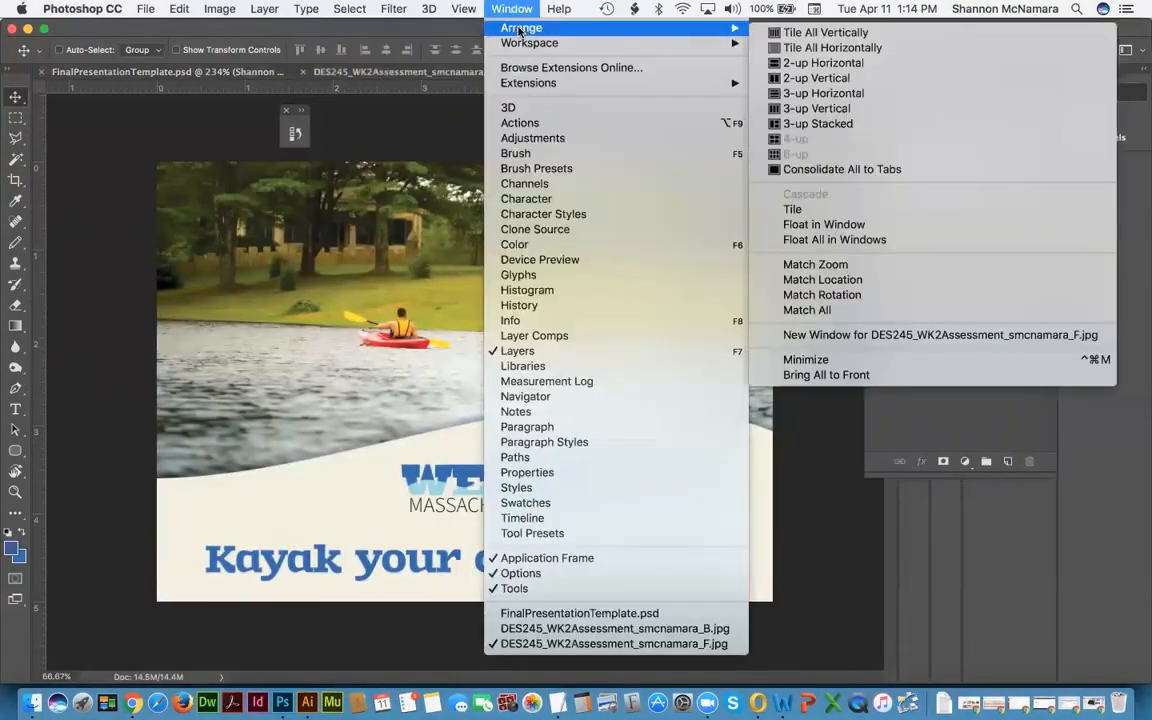
{"action": "left_click", "coordinate": [830, 33]}
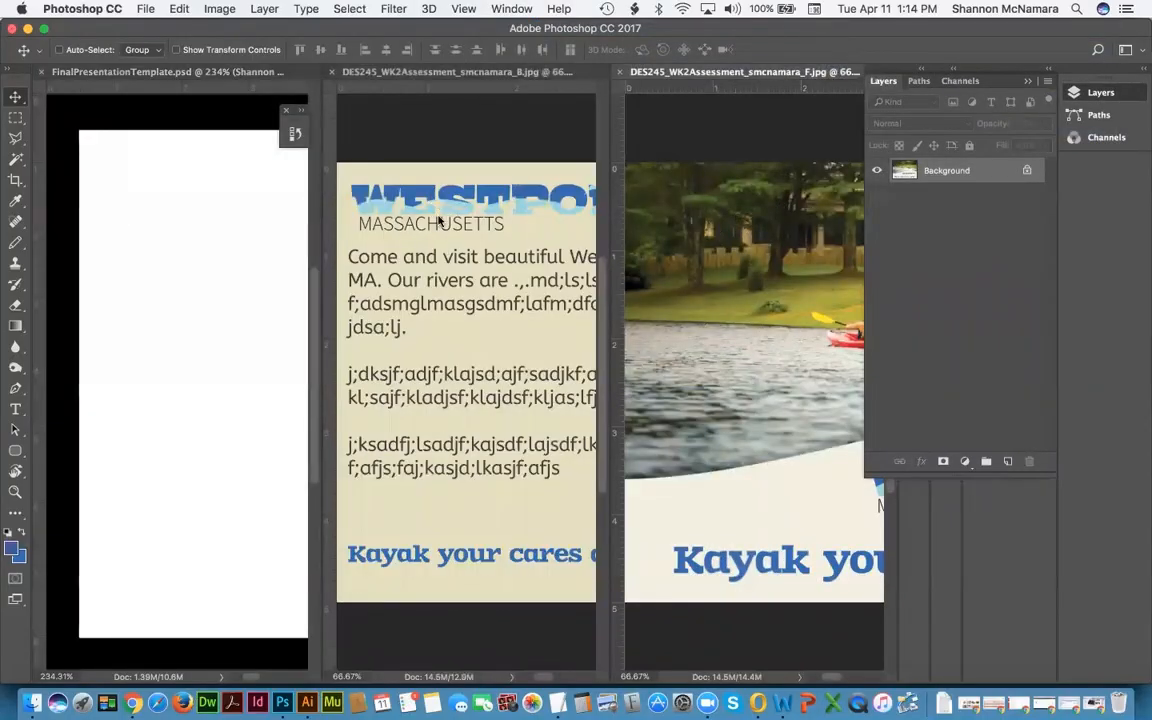
{"action": "left_click_drag", "start_coordinate": [185, 235], "coordinate": [186, 236]}
{"action": "left_click", "coordinate": [389, 240]}
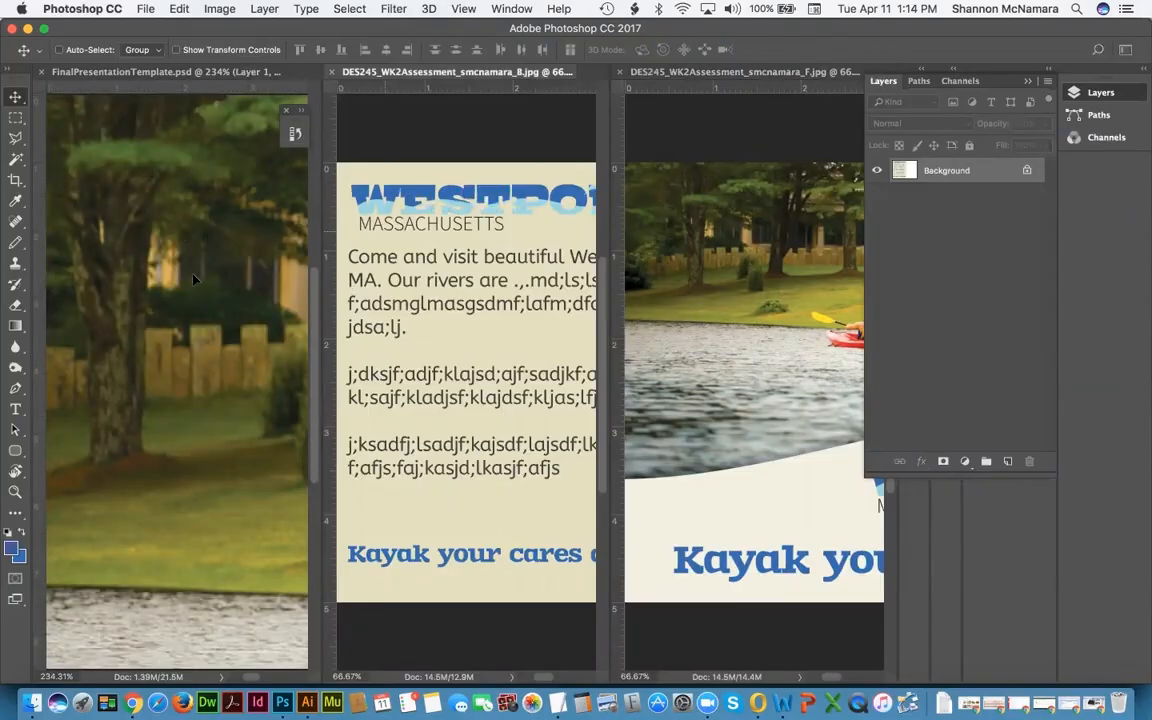
{"action": "left_click_drag", "start_coordinate": [193, 279], "coordinate": [193, 279]}
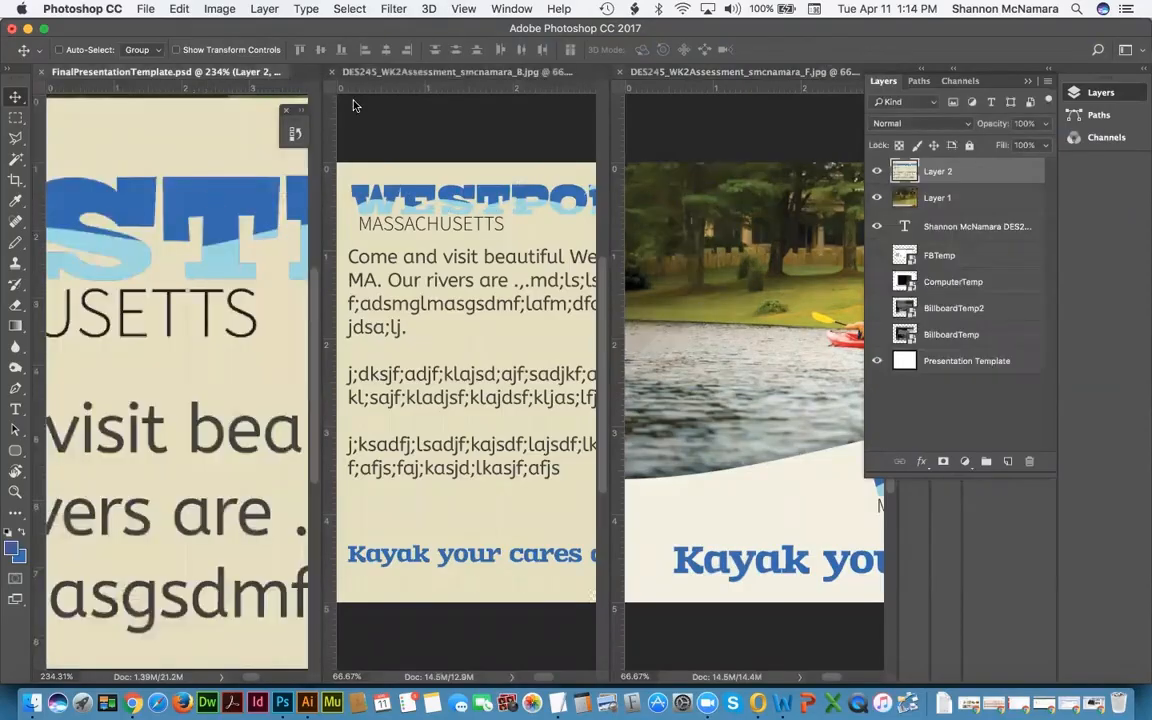
Step: Consolidate all documents back into tabs
{"action": "left_click", "coordinate": [511, 9]}
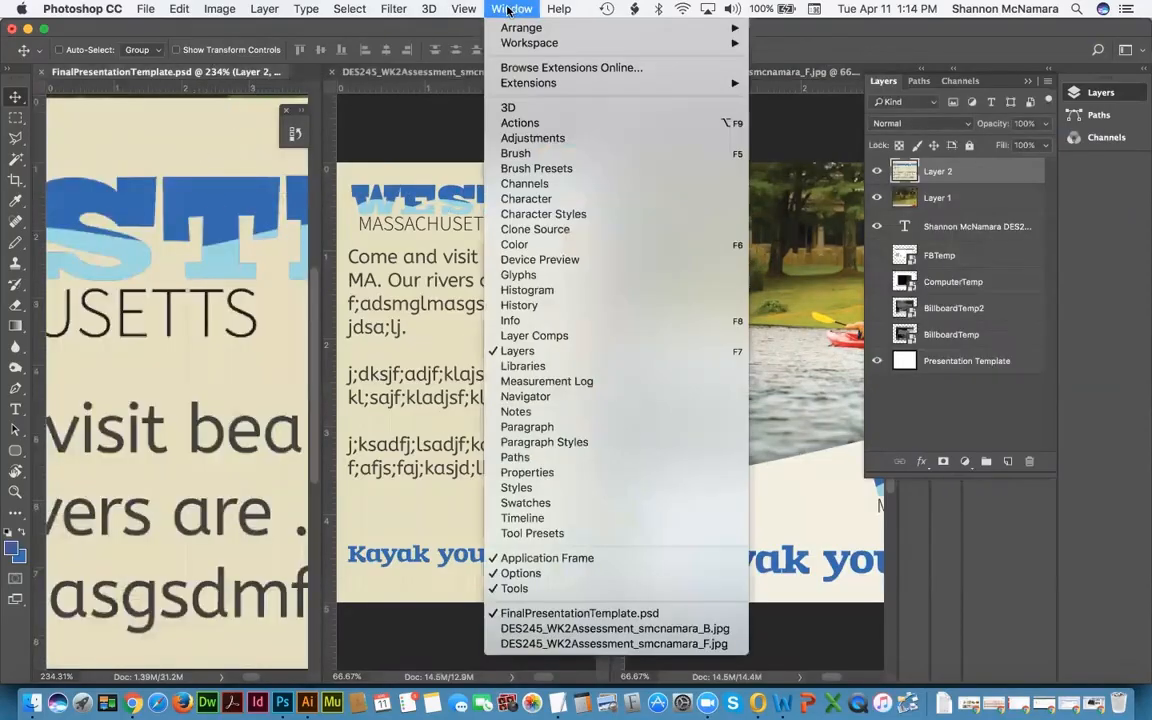
{"action": "mouse_move", "coordinate": [518, 30]}
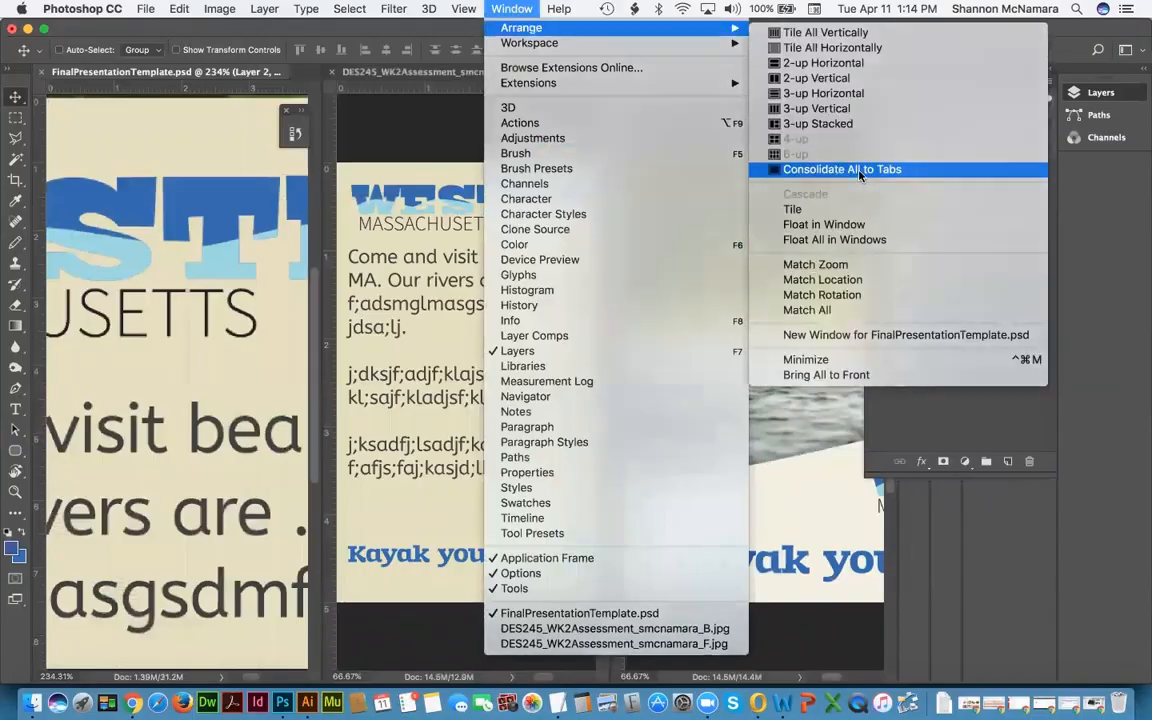
{"action": "left_click", "coordinate": [785, 172]}
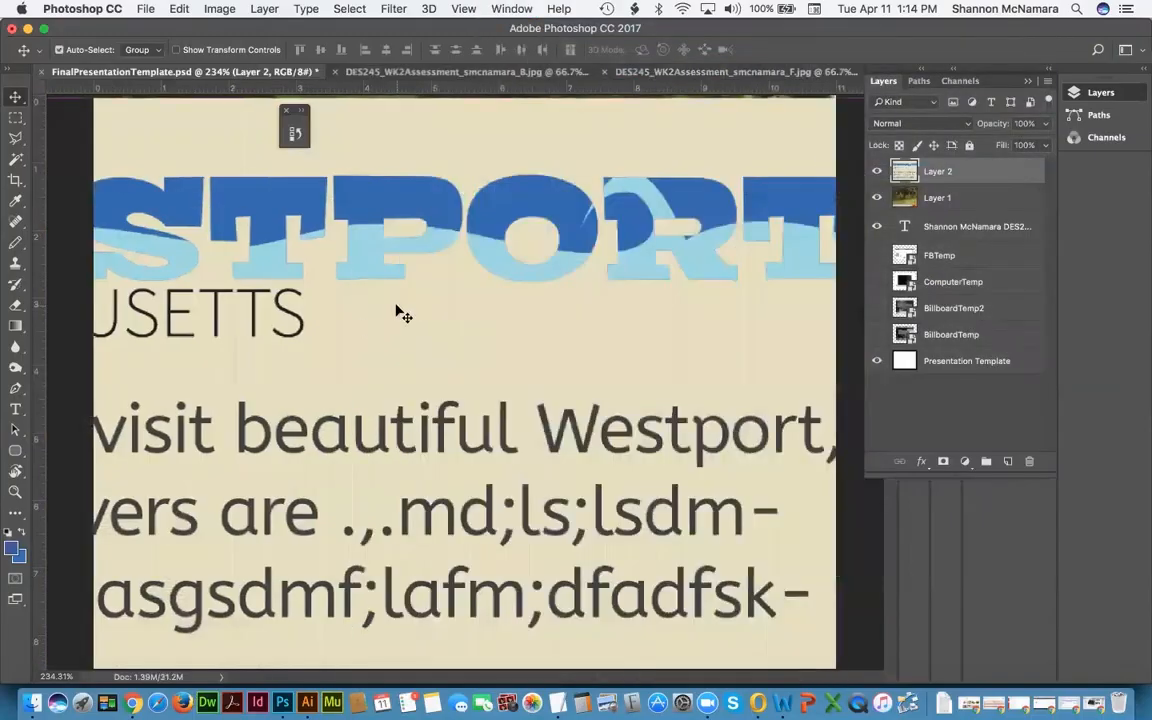
Step: Rename Layer 1 to 'Postcard F'
{"action": "left_click", "coordinate": [948, 200]}
{"action": "left_click", "coordinate": [945, 172], "text": "shift"}
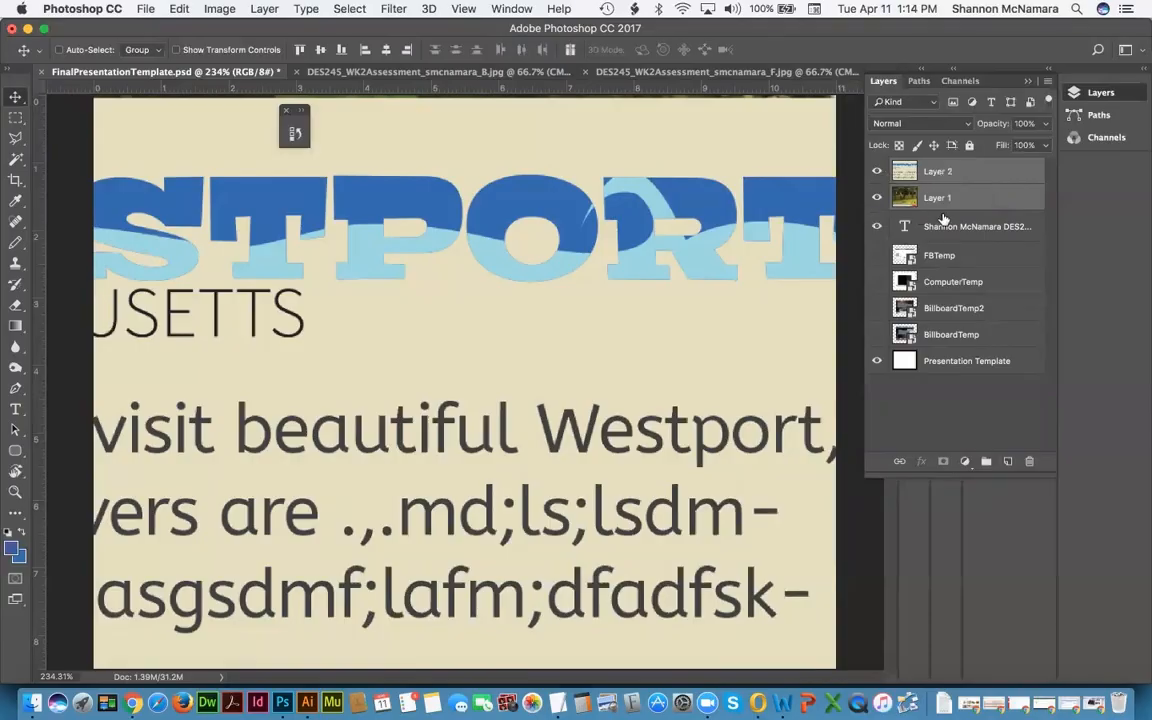
{"action": "double_click", "coordinate": [938, 197]}
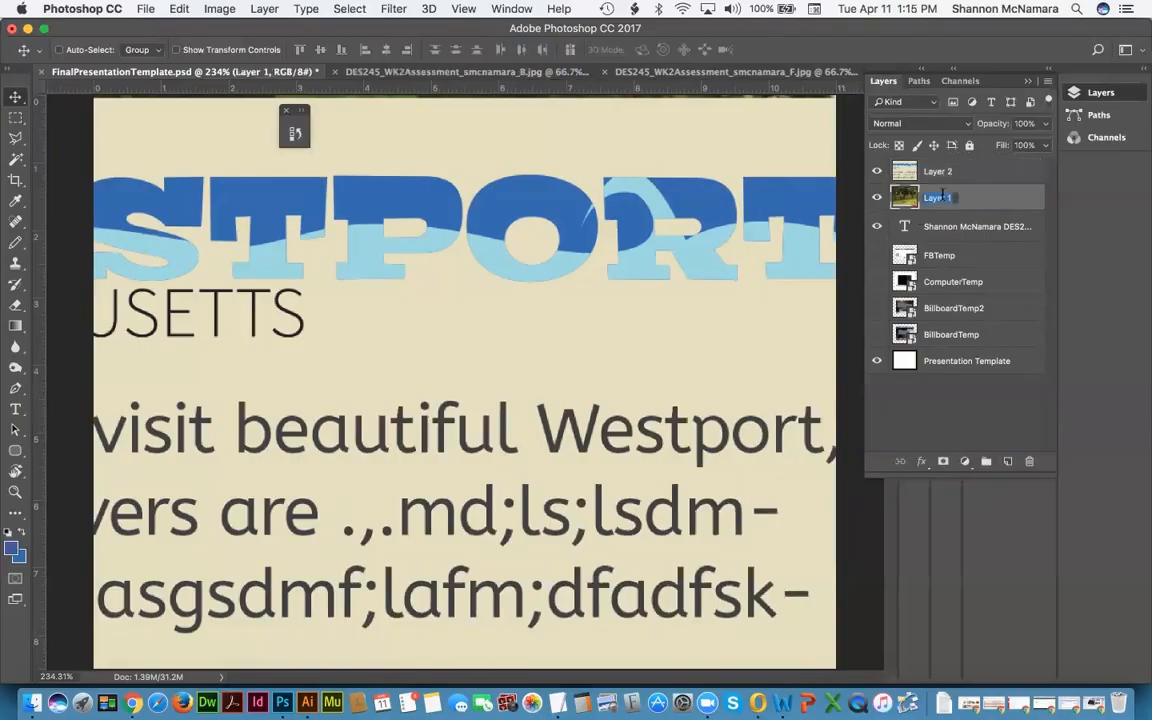
{"action": "type", "text": "Postcard F"}
{"action": "key", "text": "Return"}
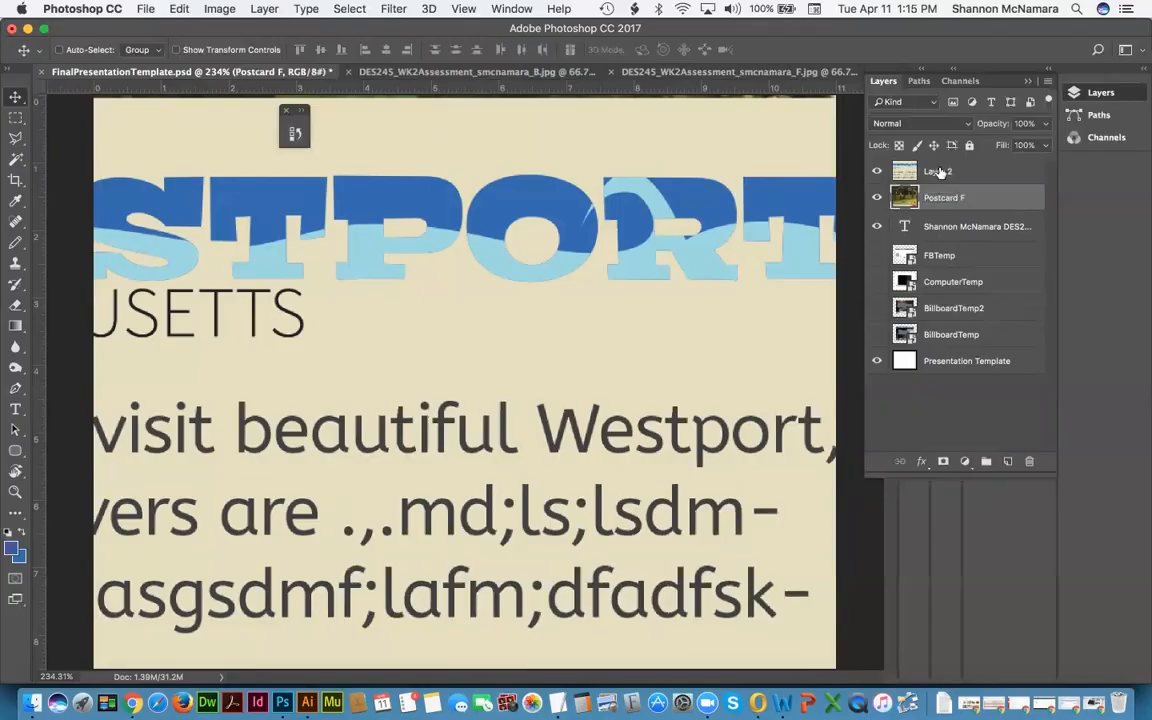
Step: Move Layer 2 below Postcard F, rename it 'Postcard B', and select both layers
{"action": "left_click_drag", "start_coordinate": [940, 172], "coordinate": [940, 197]}
{"action": "double_click", "coordinate": [940, 197]}
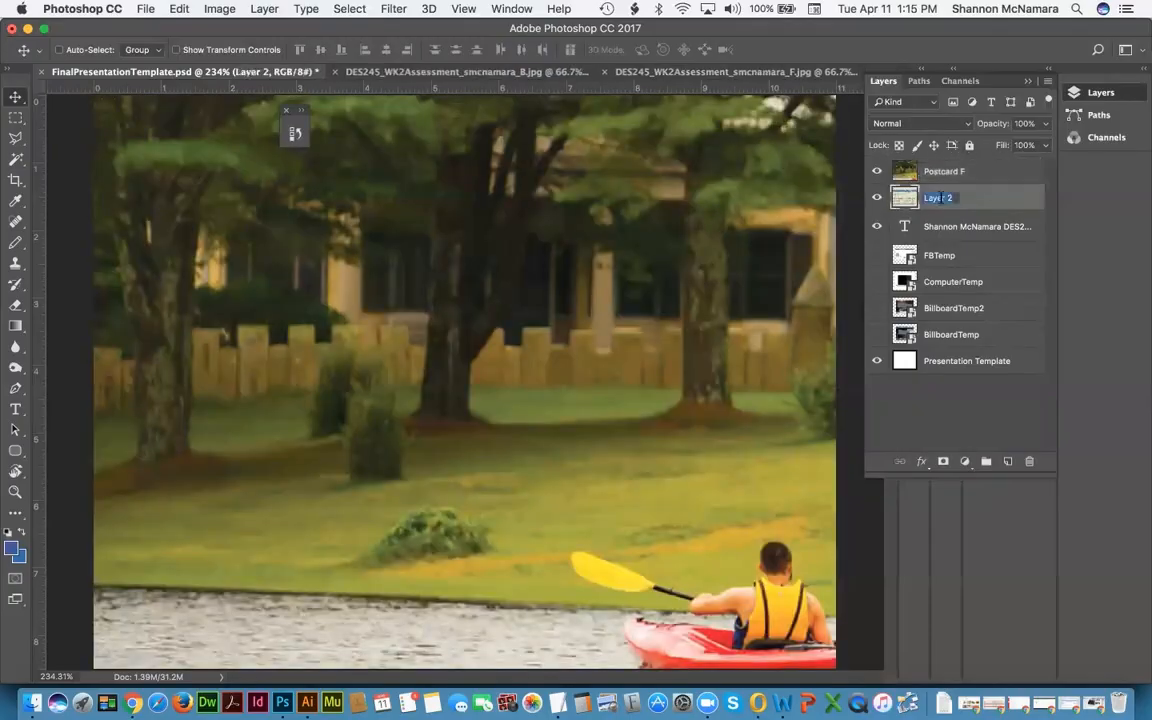
{"action": "type", "text": "Postcard B"}
{"action": "key", "text": "Return"}
{"action": "left_click", "coordinate": [945, 171], "text": "shift"}
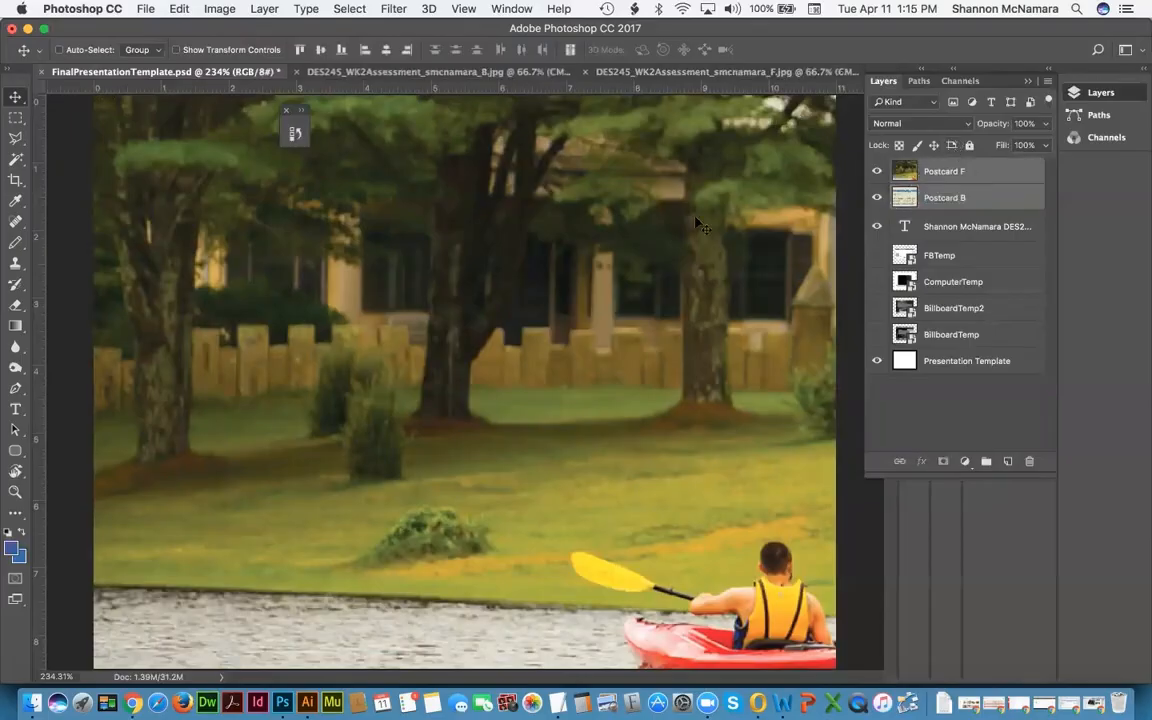
{"action": "key", "text": "super+minus"}
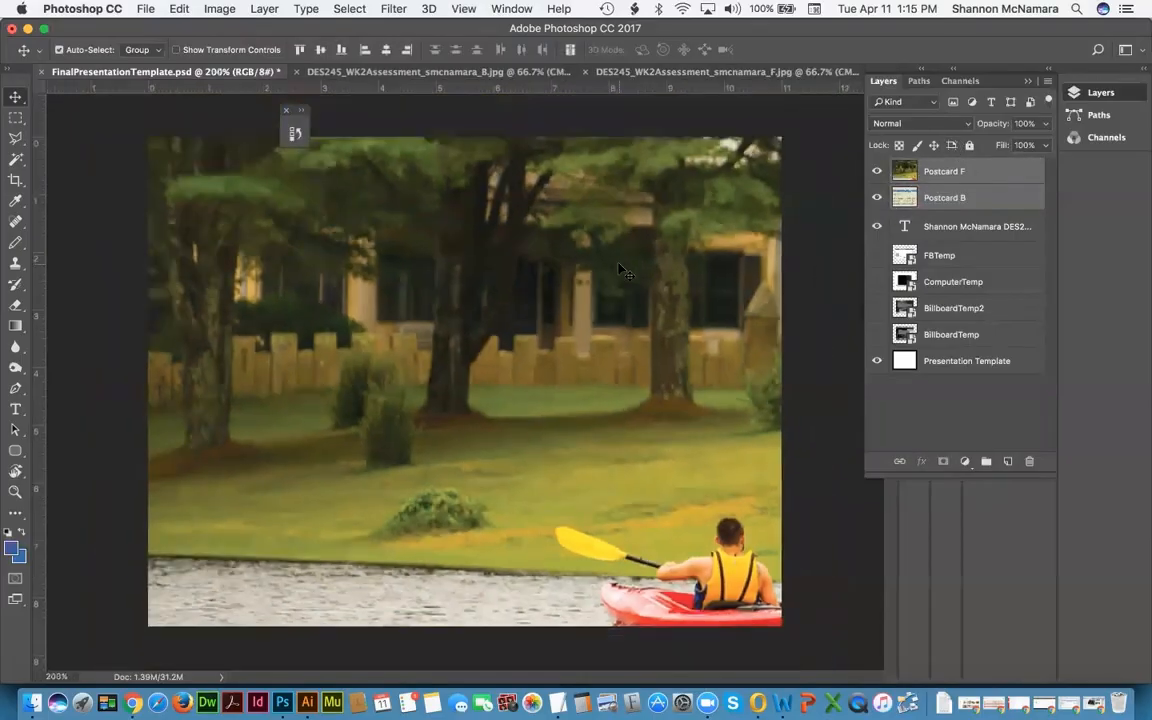
Step: Scale both postcard layers proportionally to about a fifth of their size
{"action": "key", "text": "super+t"}
{"action": "key", "text": "super+minus"}
{"action": "key", "text": "super+minus"}
{"action": "key", "text": "super+minus"}
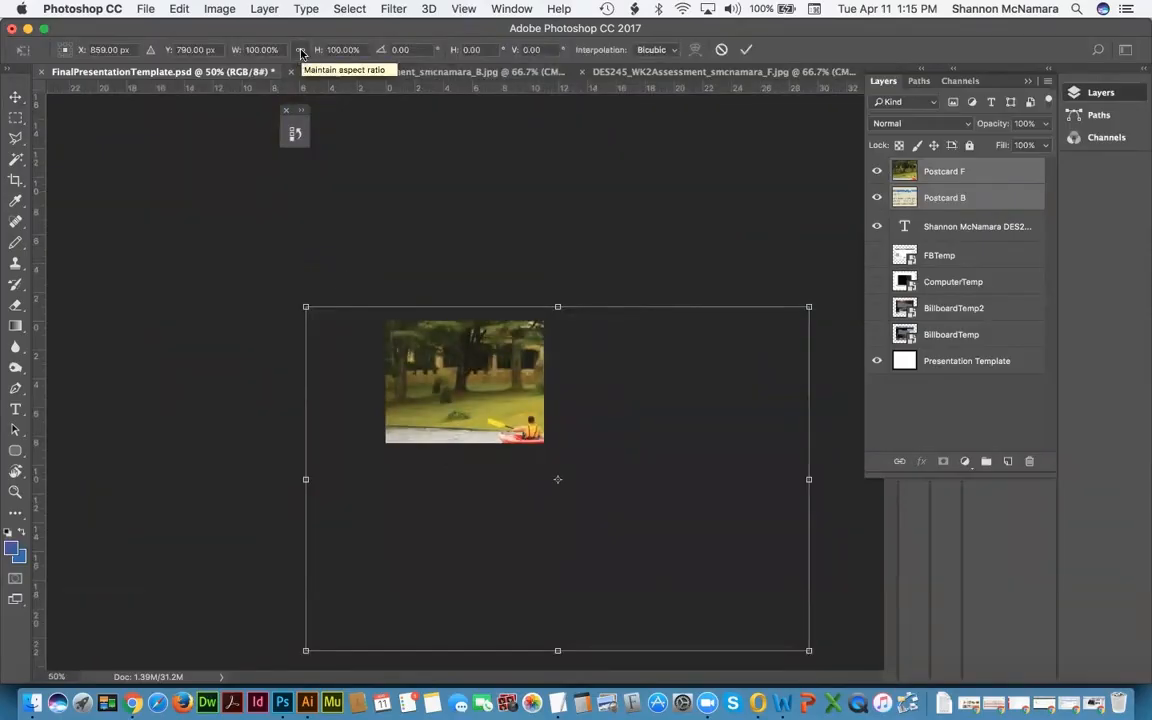
{"action": "left_click", "coordinate": [300, 50]}
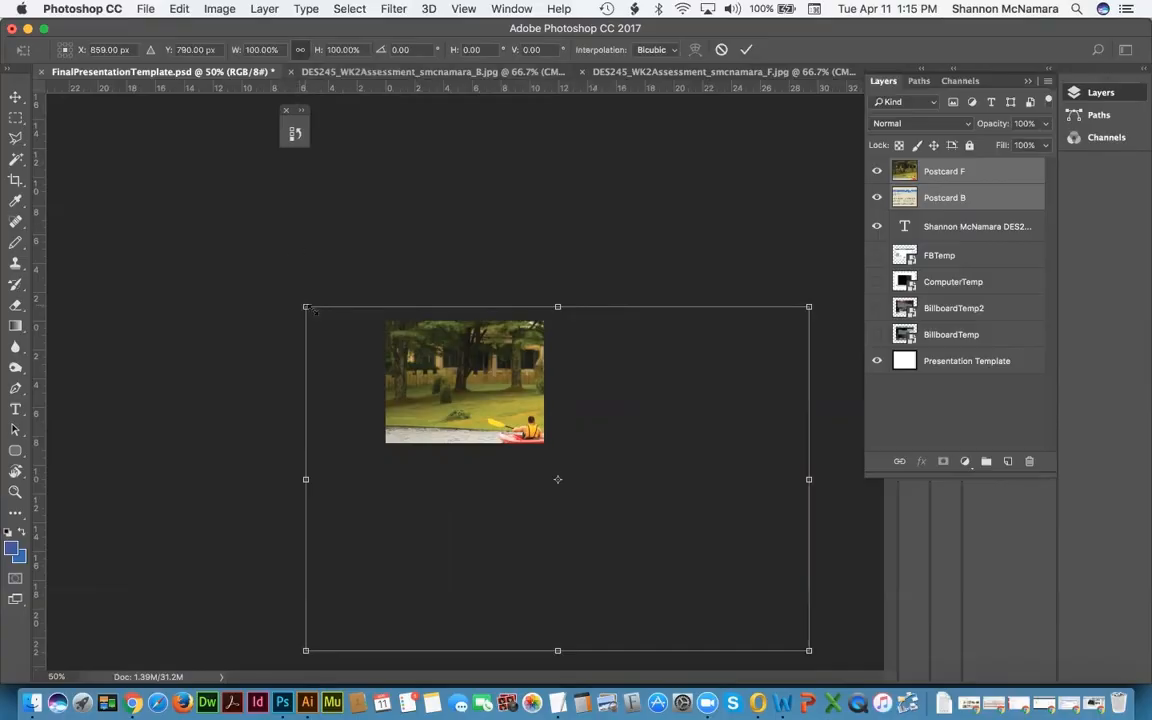
{"action": "left_click_drag", "start_coordinate": [312, 310], "coordinate": [428, 360]}
{"action": "left_click_drag", "start_coordinate": [812, 615], "coordinate": [486, 406]}
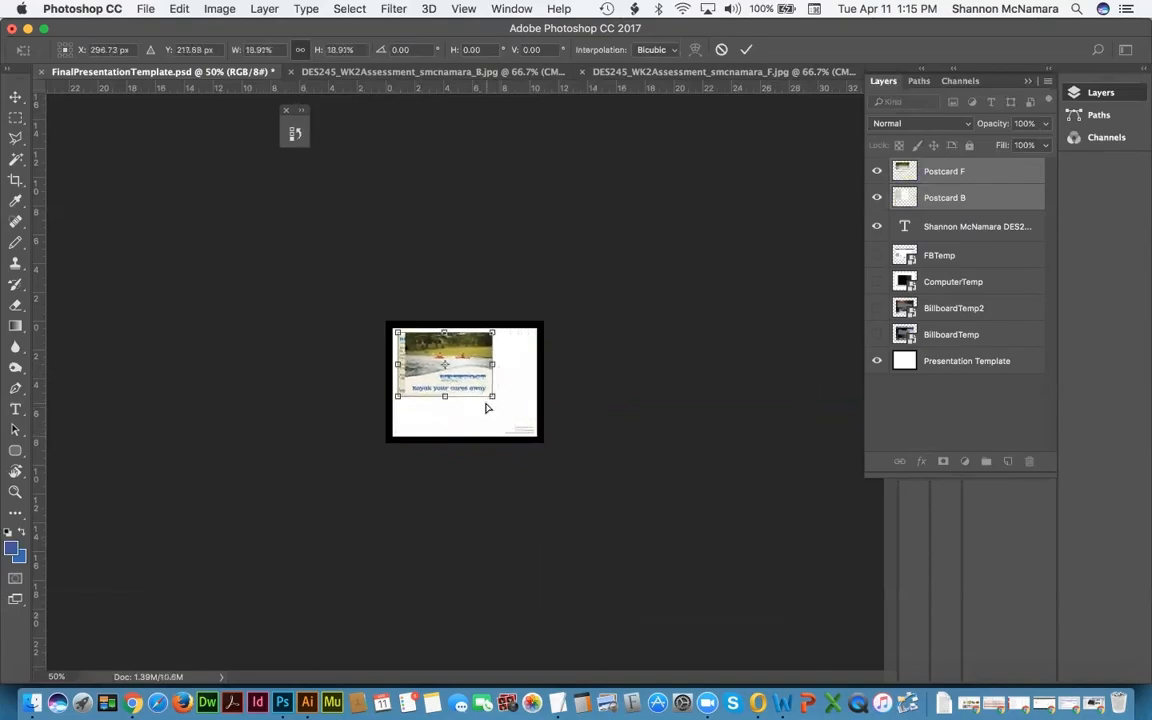
{"action": "key", "text": "super+0"}
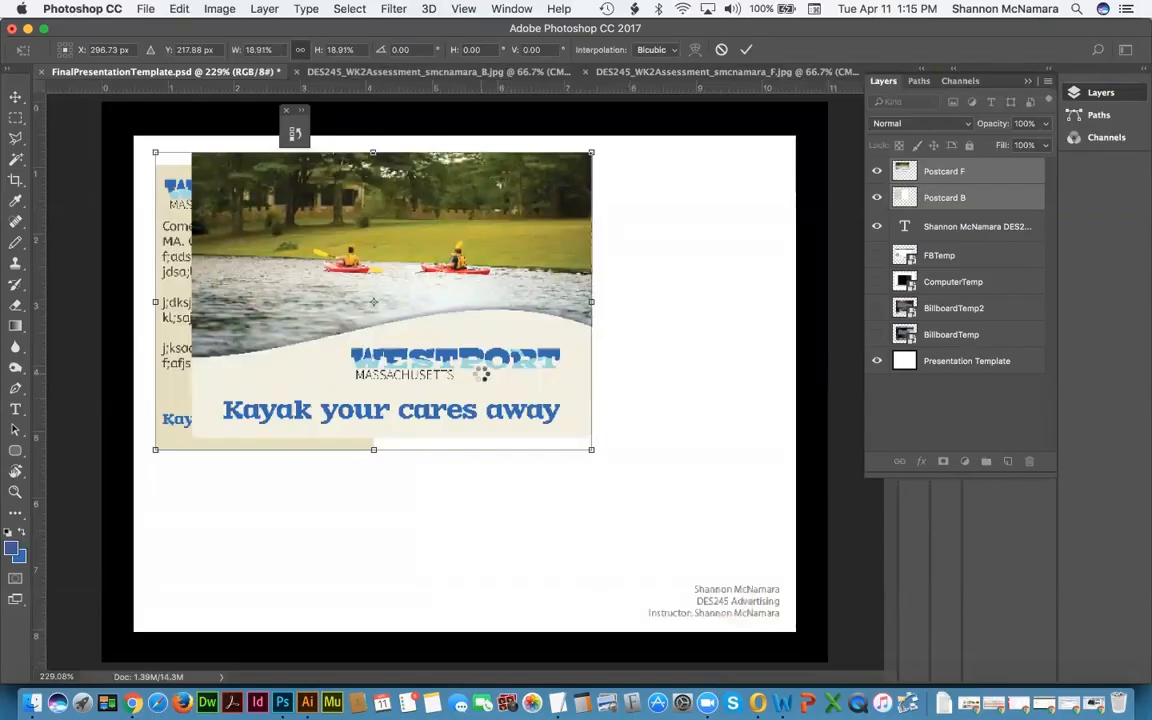
{"action": "key", "text": "Return"}
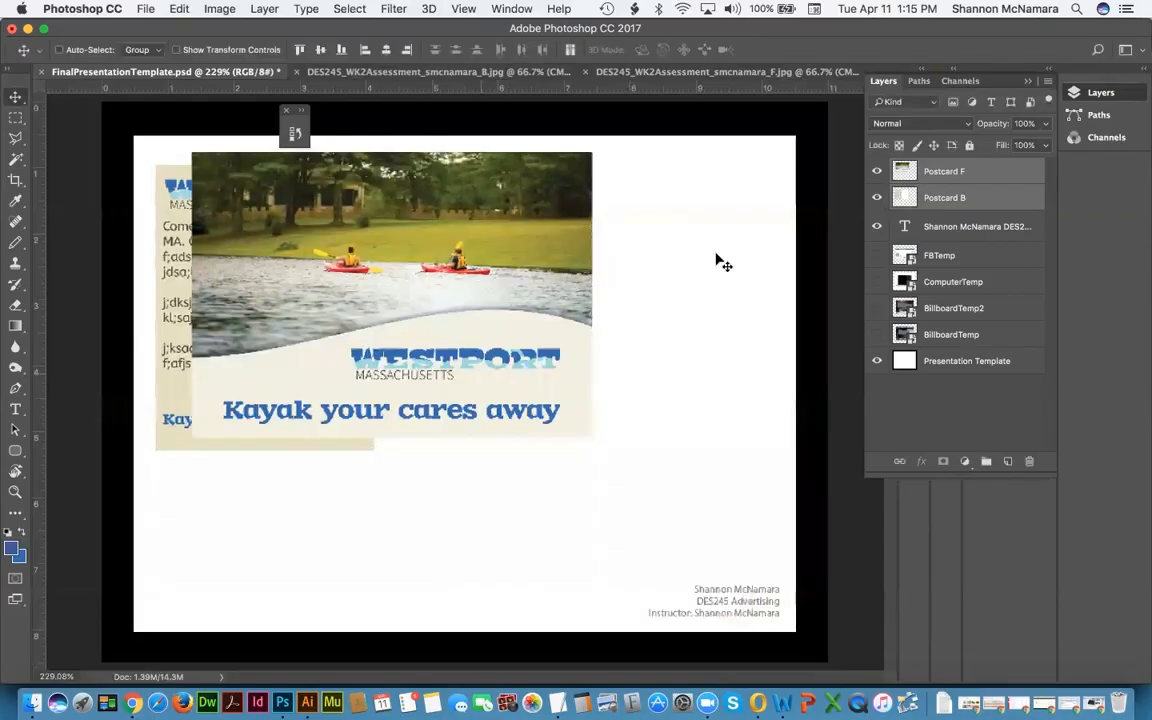
Step: Place the kayak front at upper left and move Postcard B down-right from behind it
{"action": "left_click_drag", "start_coordinate": [457, 176], "coordinate": [419, 205]}
{"action": "left_click", "coordinate": [959, 178]}
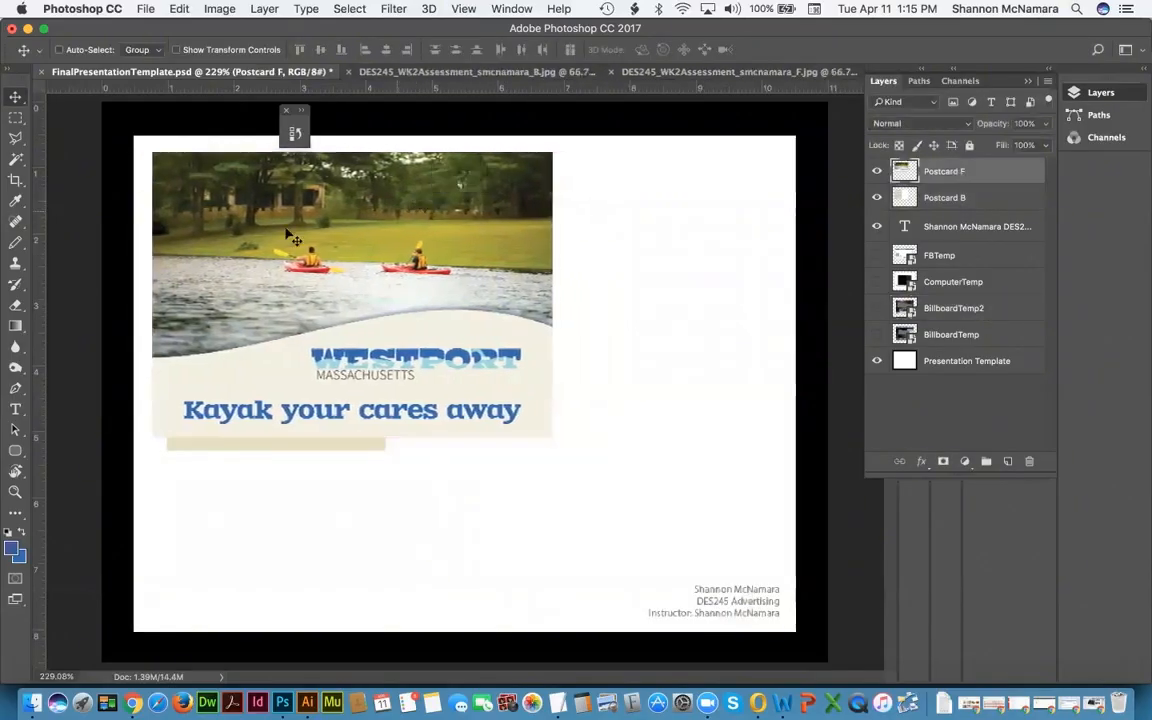
{"action": "left_click_drag", "start_coordinate": [256, 206], "coordinate": [248, 198]}
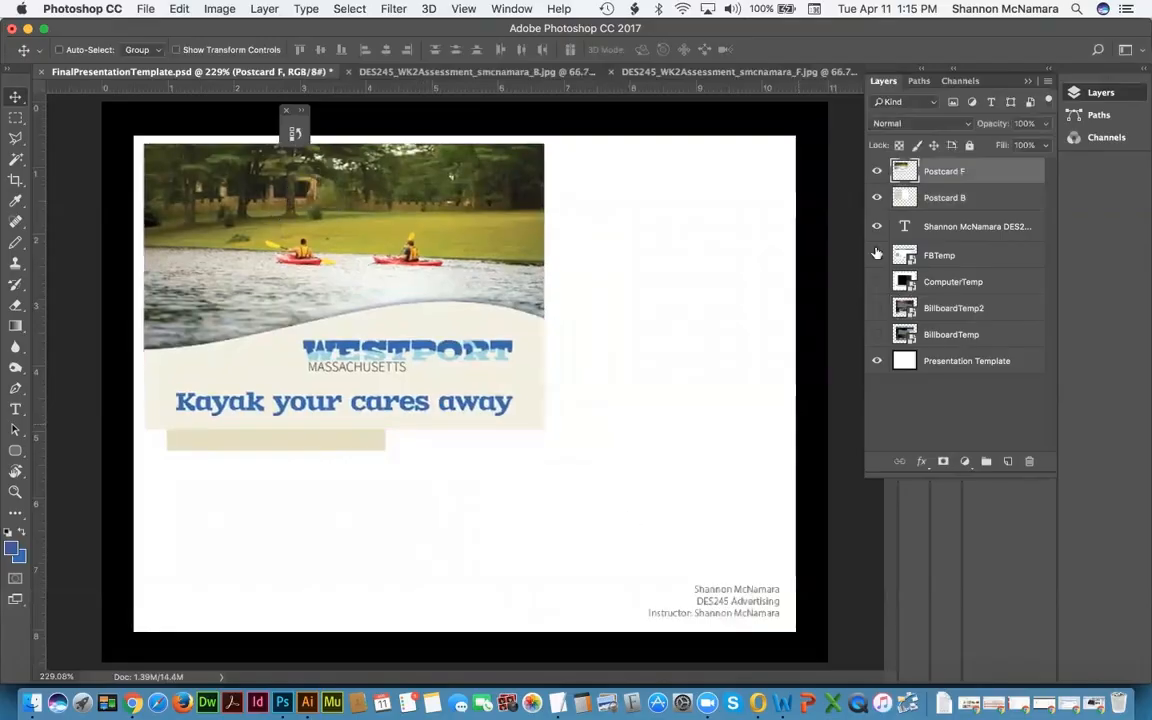
{"action": "left_click", "coordinate": [945, 197]}
{"action": "left_click_drag", "start_coordinate": [435, 473], "coordinate": [500, 556]}
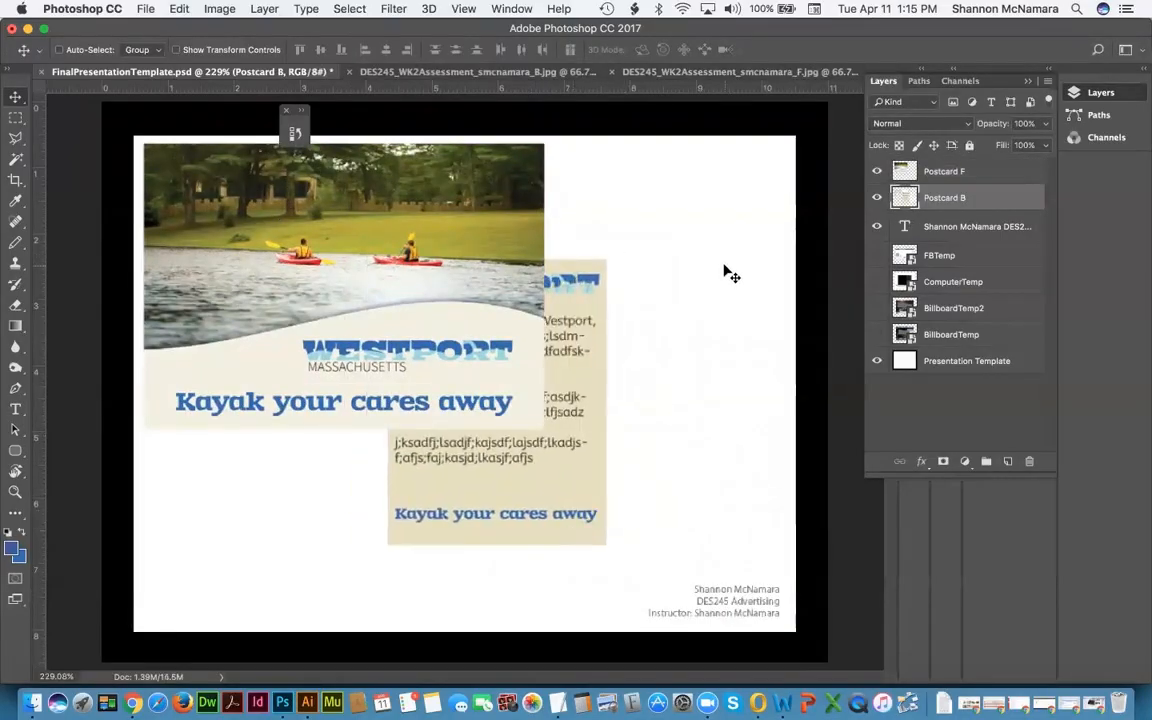
Step: Give Postcard B a drop shadow (40% opacity, 0 px, 9% spread, 9 px), copy it to Postcard F, shift the back left
{"action": "left_click", "coordinate": [923, 463]}
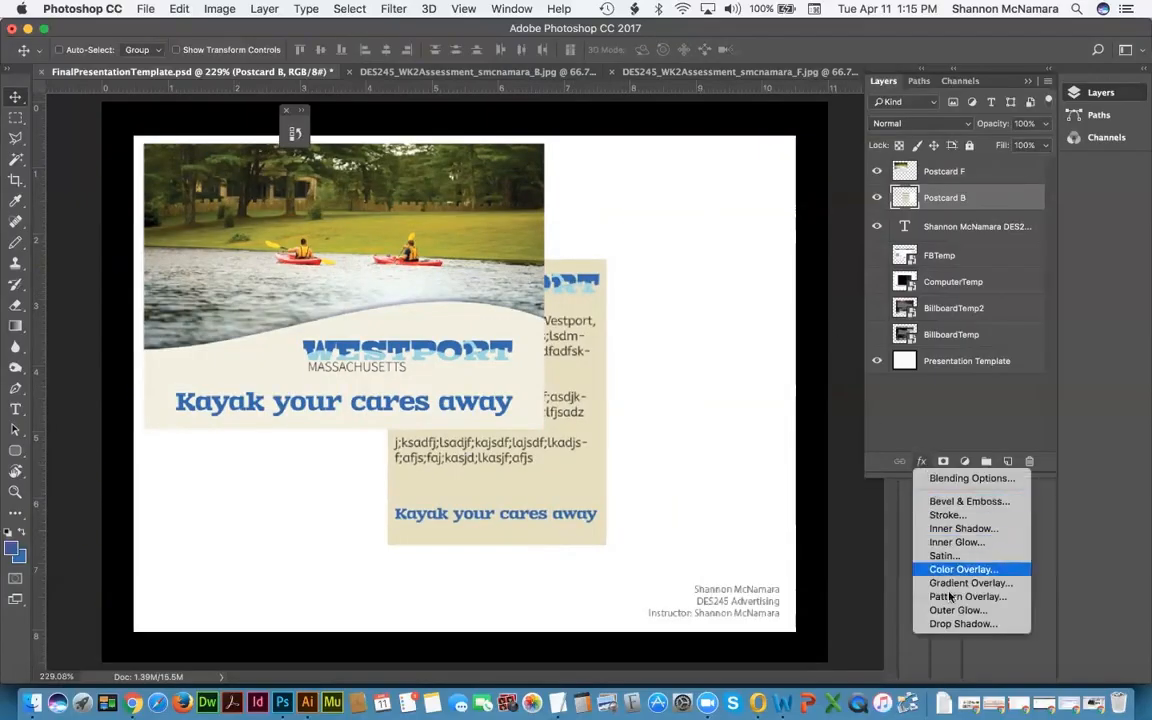
{"action": "left_click", "coordinate": [960, 623]}
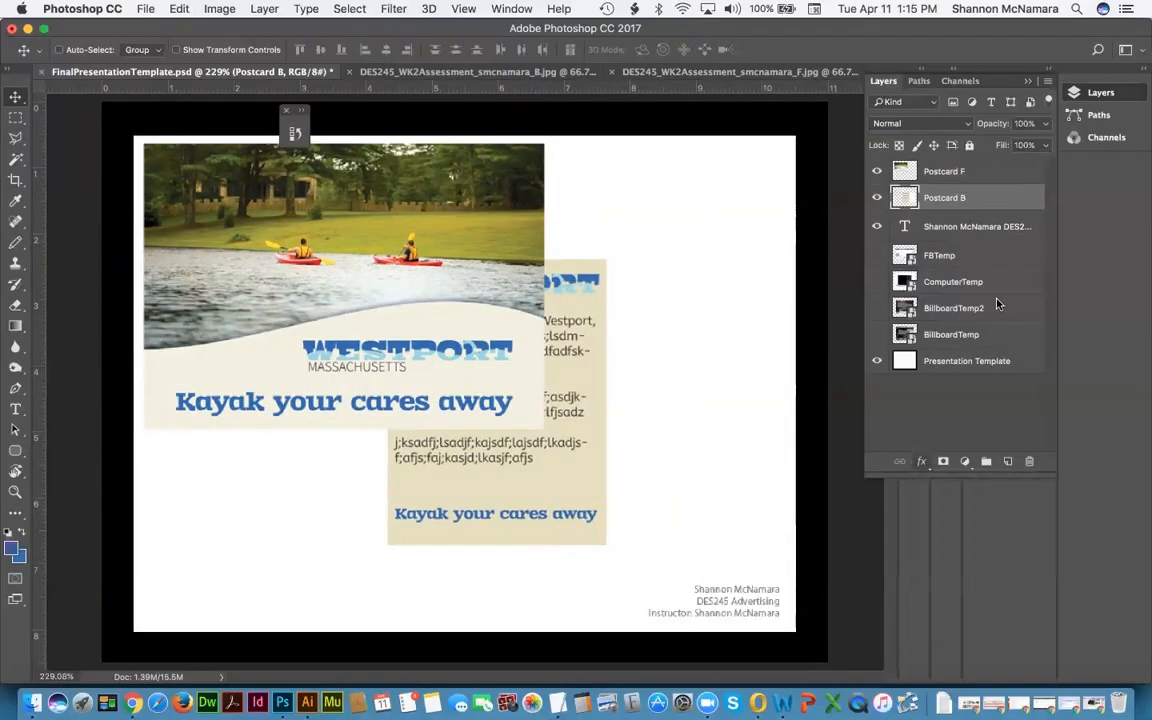
{"action": "left_click_drag", "start_coordinate": [556, 143], "coordinate": [265, 104]}
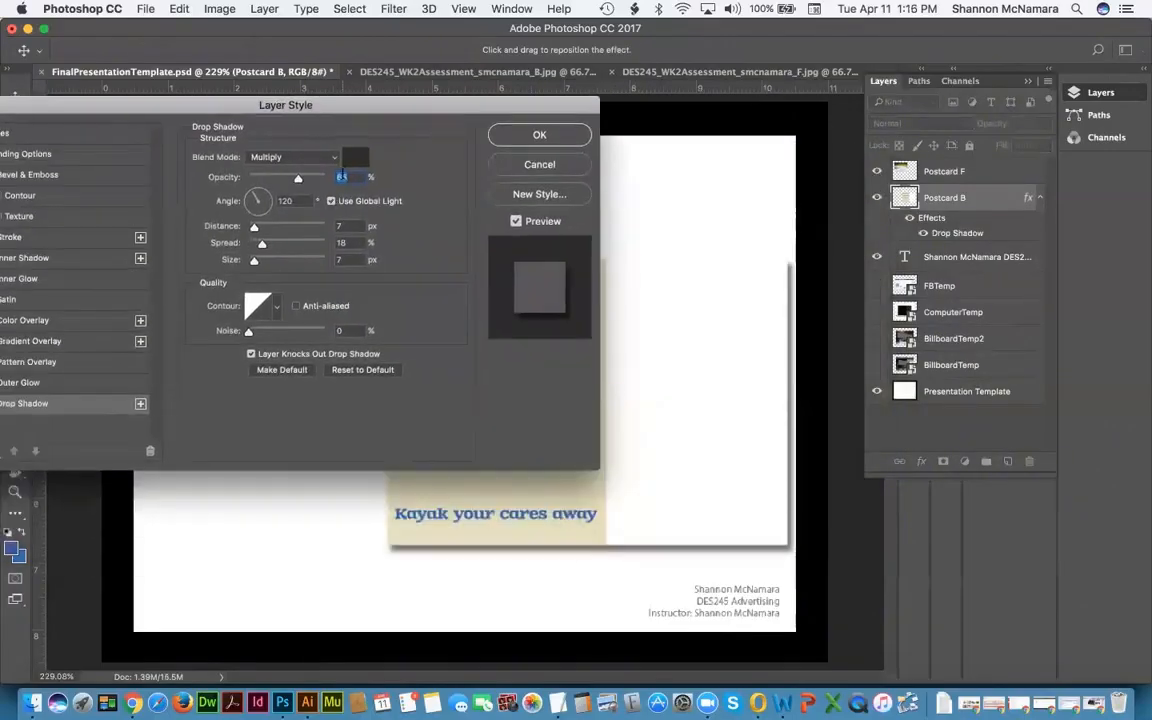
{"action": "type", "text": "25"}
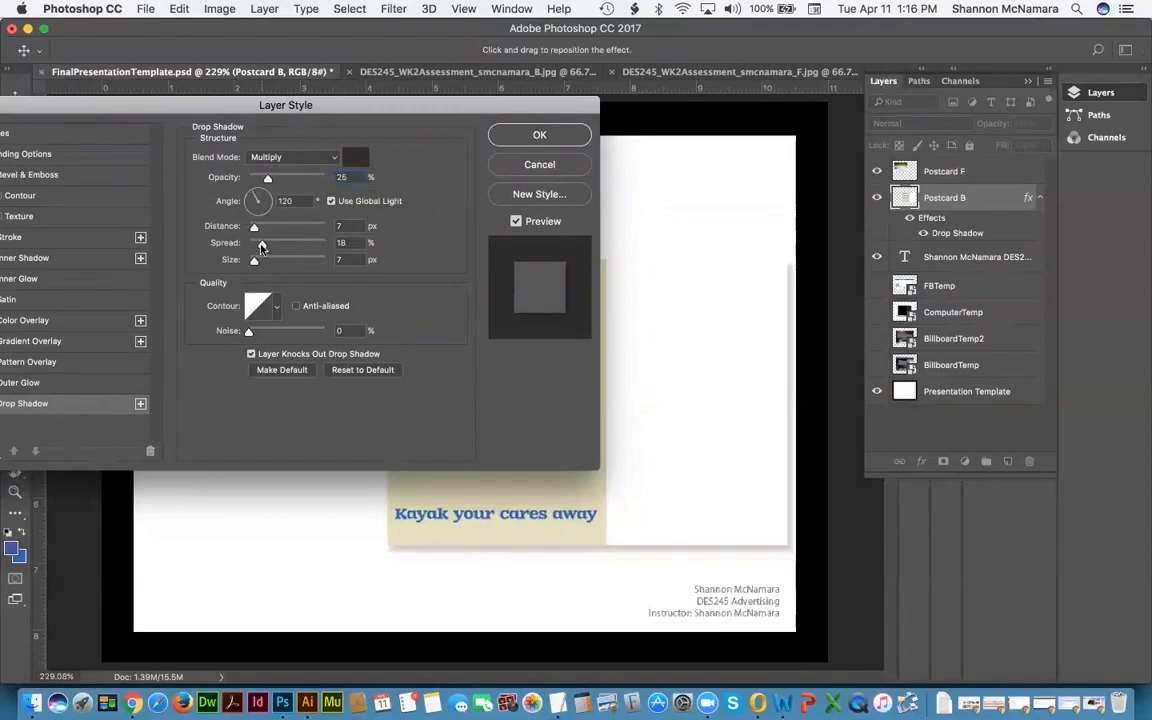
{"action": "type", "text": "0"}
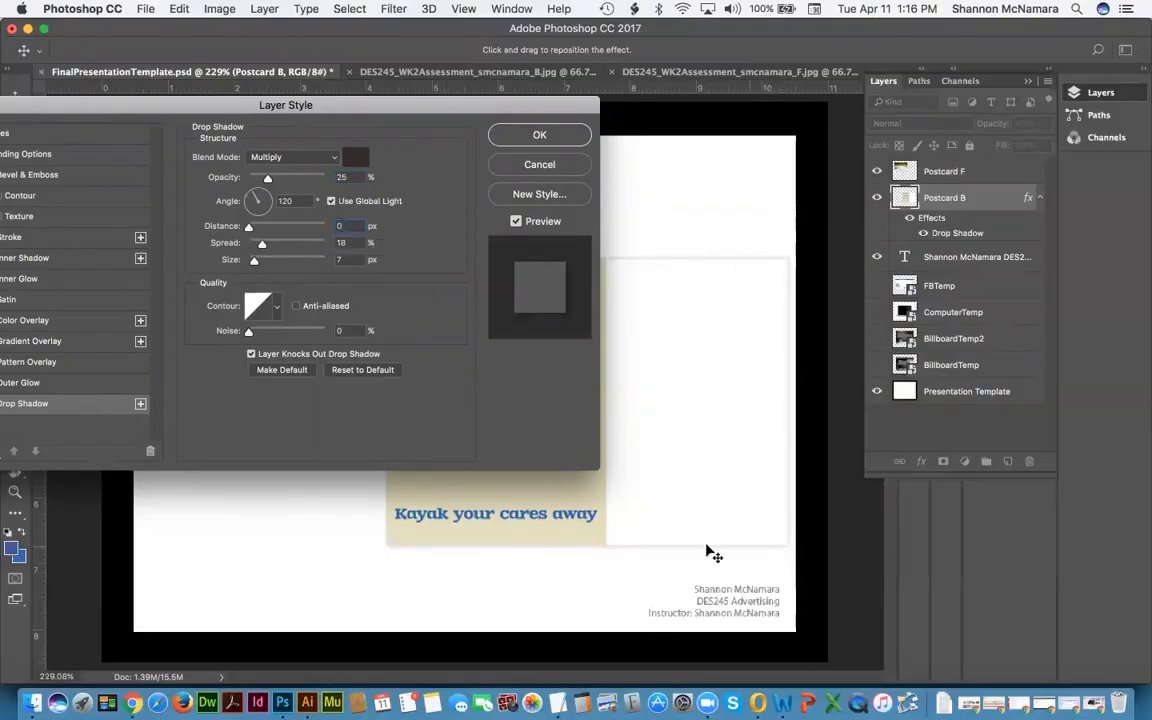
{"action": "left_click_drag", "start_coordinate": [344, 244], "coordinate": [315, 238]}
{"action": "type", "text": "9"}
{"action": "key", "text": "Tab"}
{"action": "type", "text": "9"}
{"action": "key", "text": "Tab"}
{"action": "left_click_drag", "start_coordinate": [356, 177], "coordinate": [332, 177]}
{"action": "type", "text": "40"}
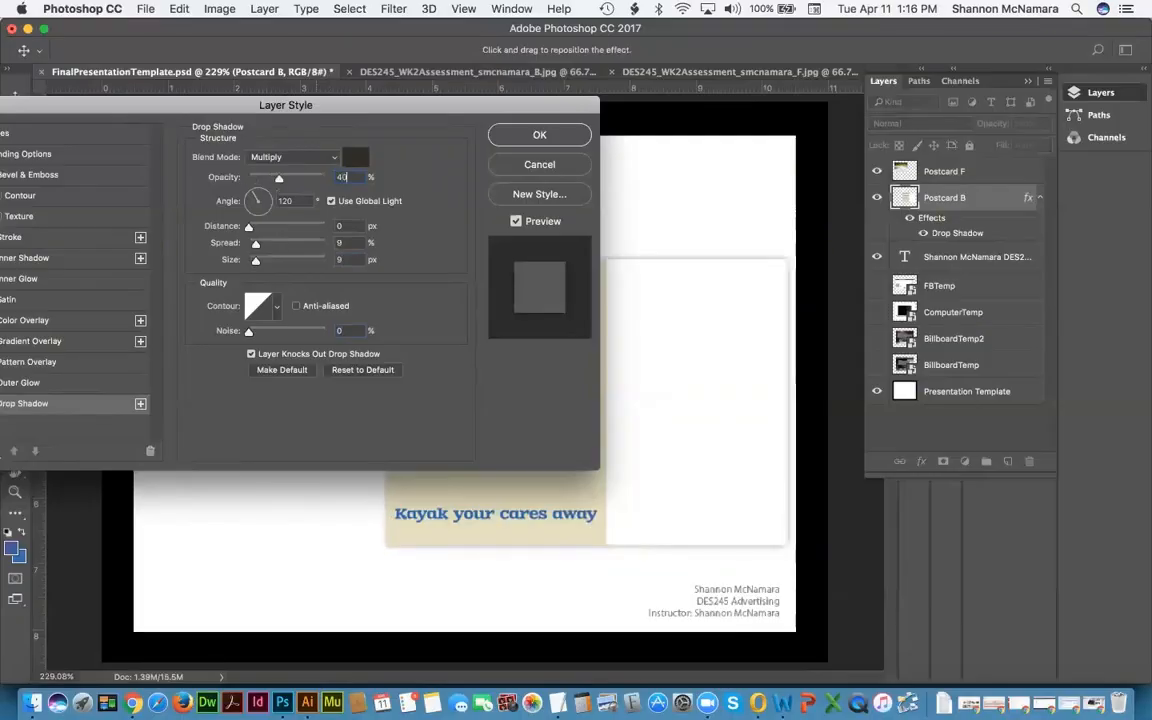
{"action": "key", "text": "Return"}
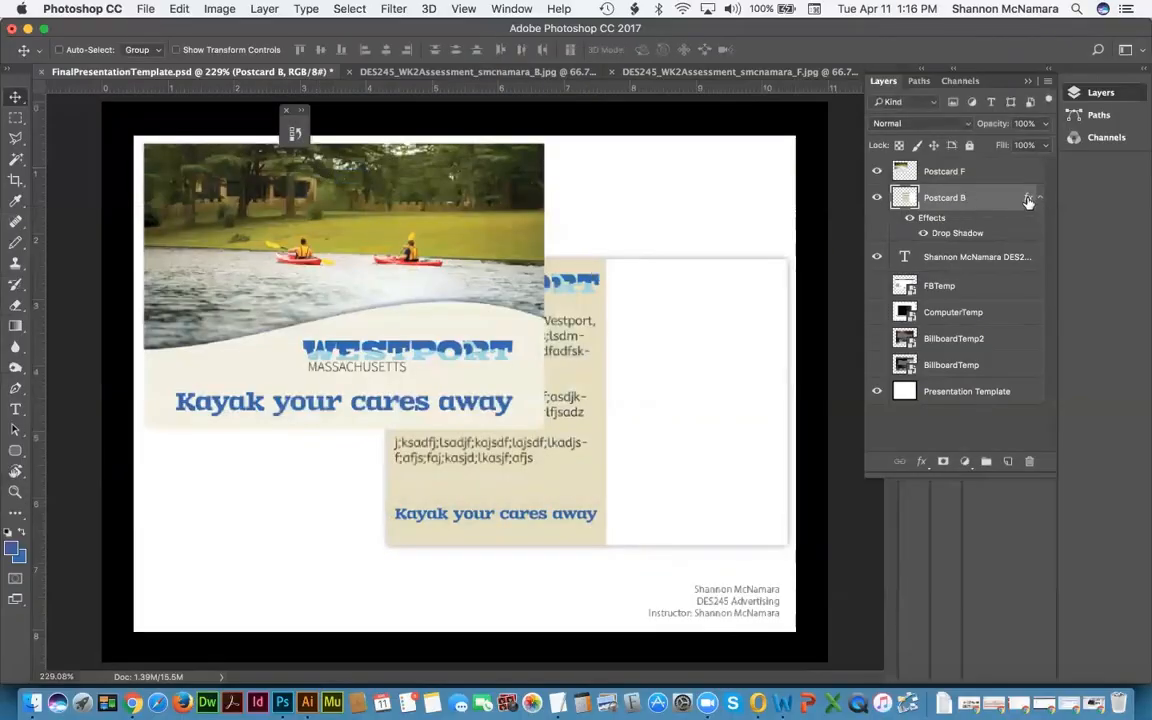
{"action": "left_click_drag", "start_coordinate": [1028, 200], "coordinate": [935, 171]}
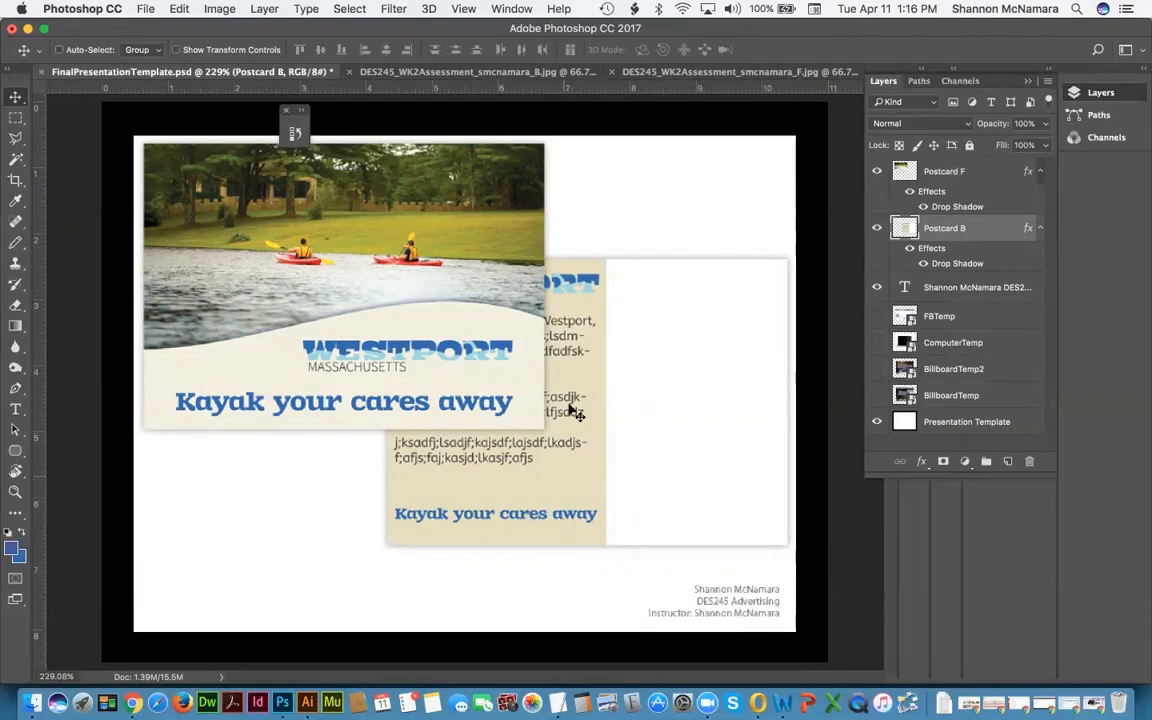
{"action": "left_click_drag", "start_coordinate": [543, 478], "coordinate": [311, 487]}
Step: Move Postcard F to the page's right side and tilt it about 1.7° clockwise
{"action": "left_click", "coordinate": [945, 171]}
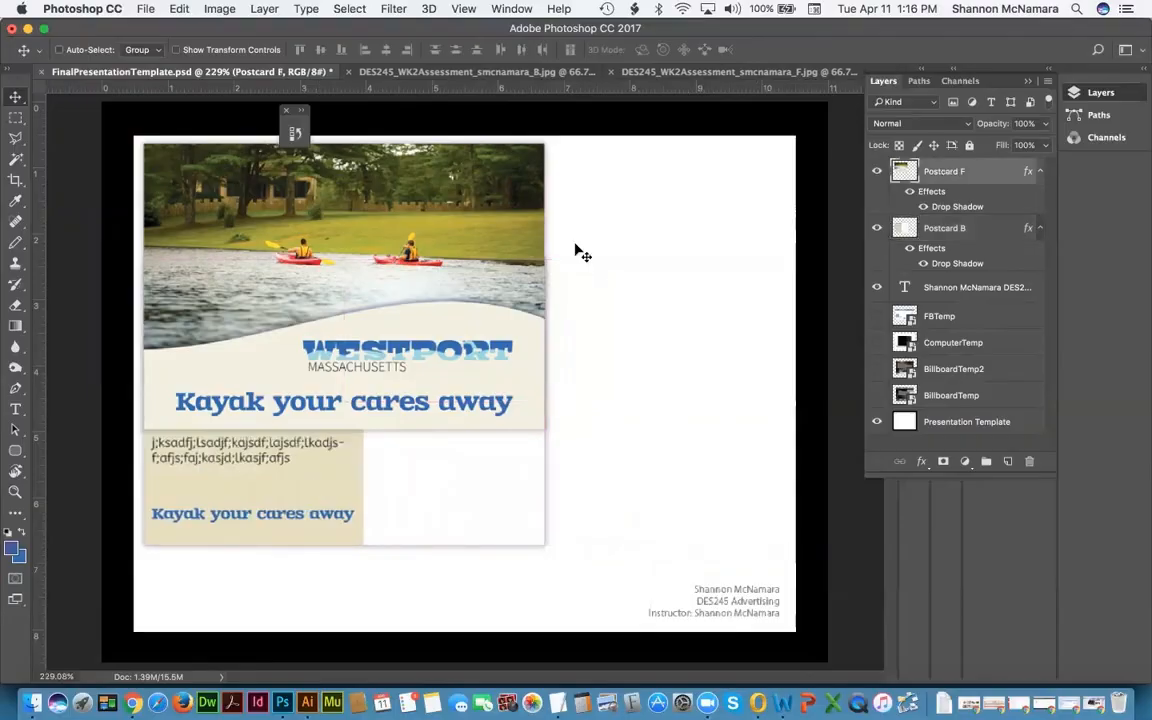
{"action": "left_click_drag", "start_coordinate": [457, 237], "coordinate": [661, 238]}
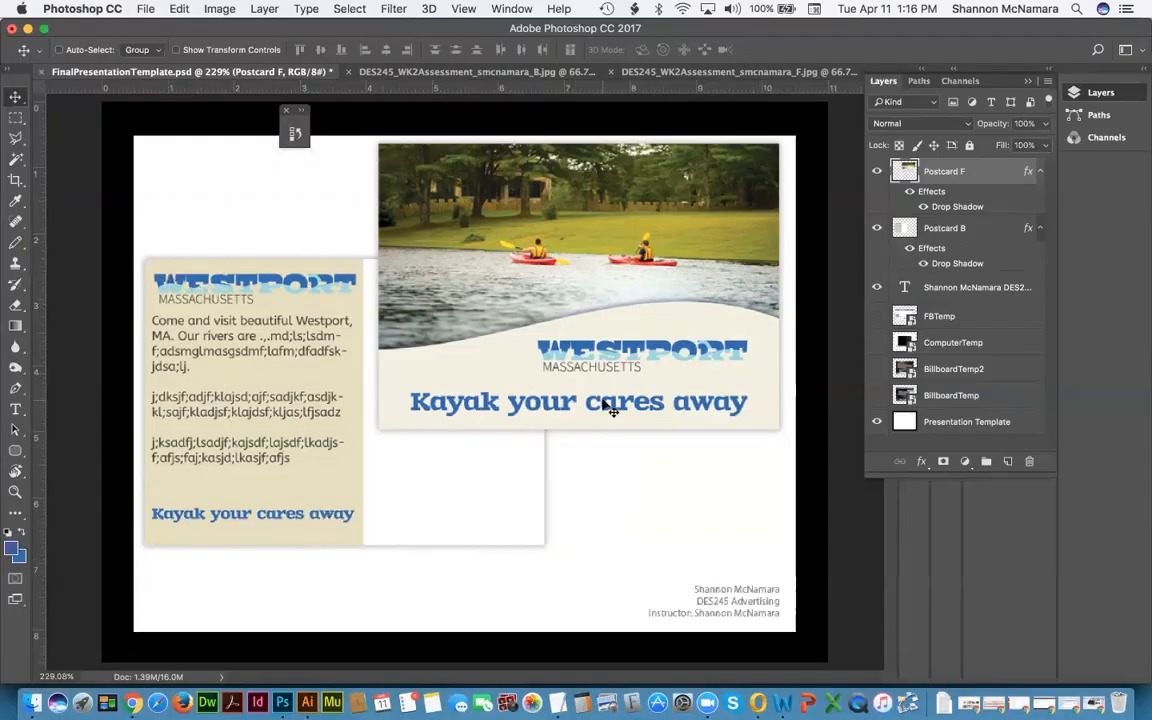
{"action": "key", "text": "super+t"}
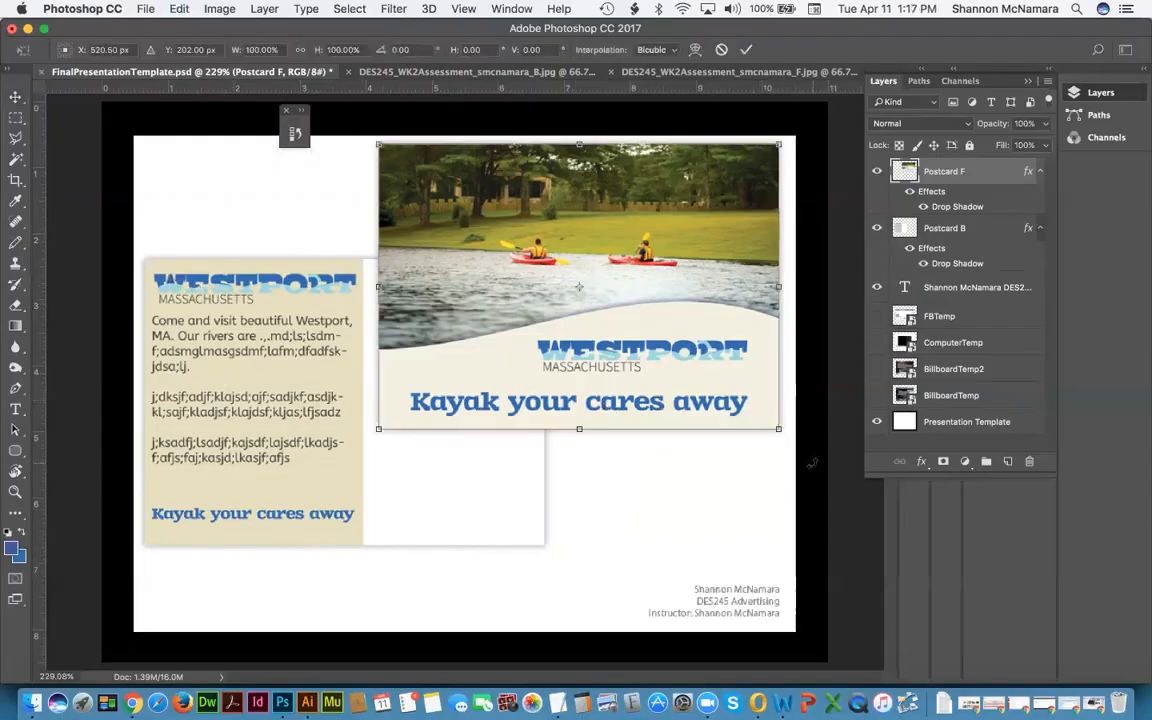
{"action": "left_click_drag", "start_coordinate": [812, 463], "coordinate": [810, 484]}
{"action": "key", "text": "Return"}
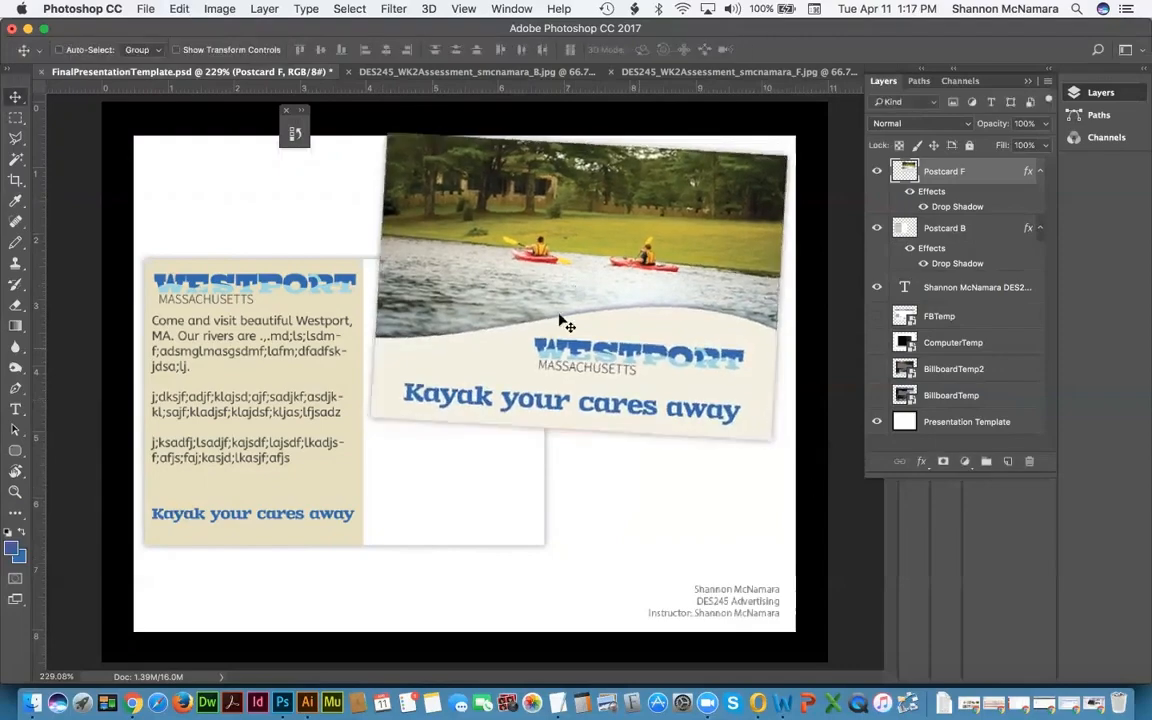
{"action": "left_click_drag", "start_coordinate": [470, 242], "coordinate": [471, 250]}
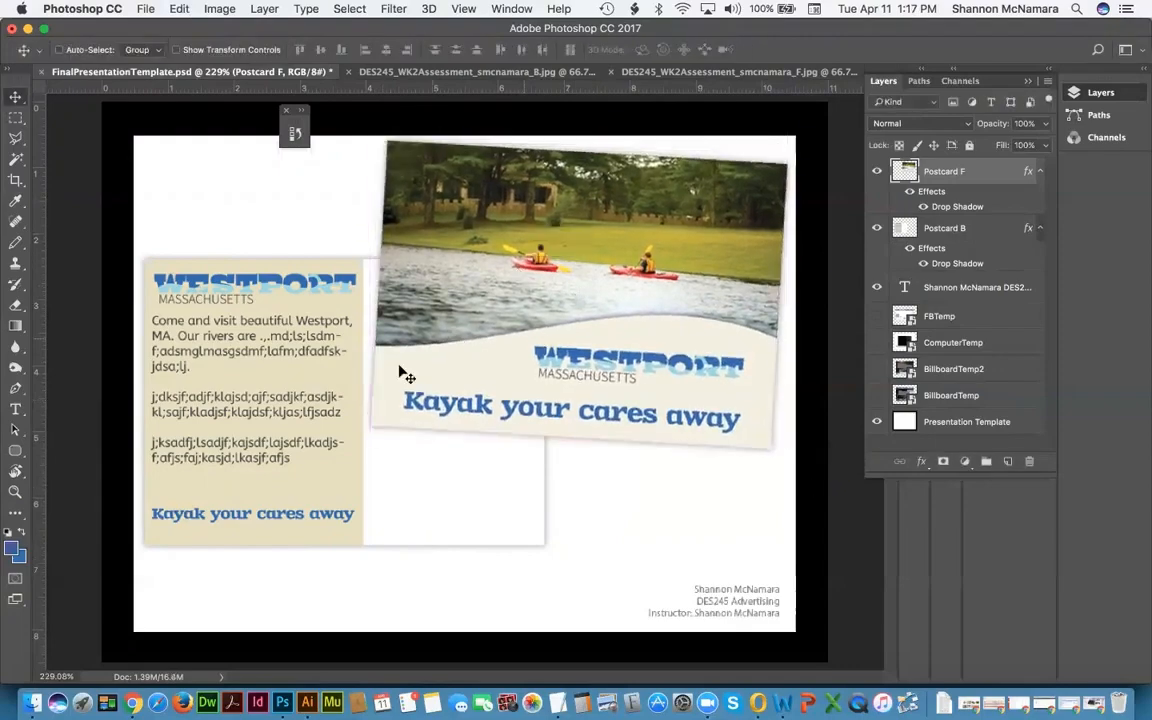
Step: Tilt Postcard B about 2.3° the other way, lower it slightly, and nudge Postcard F into place
{"action": "left_click", "coordinate": [945, 228]}
{"action": "key", "text": "ctrl+t"}
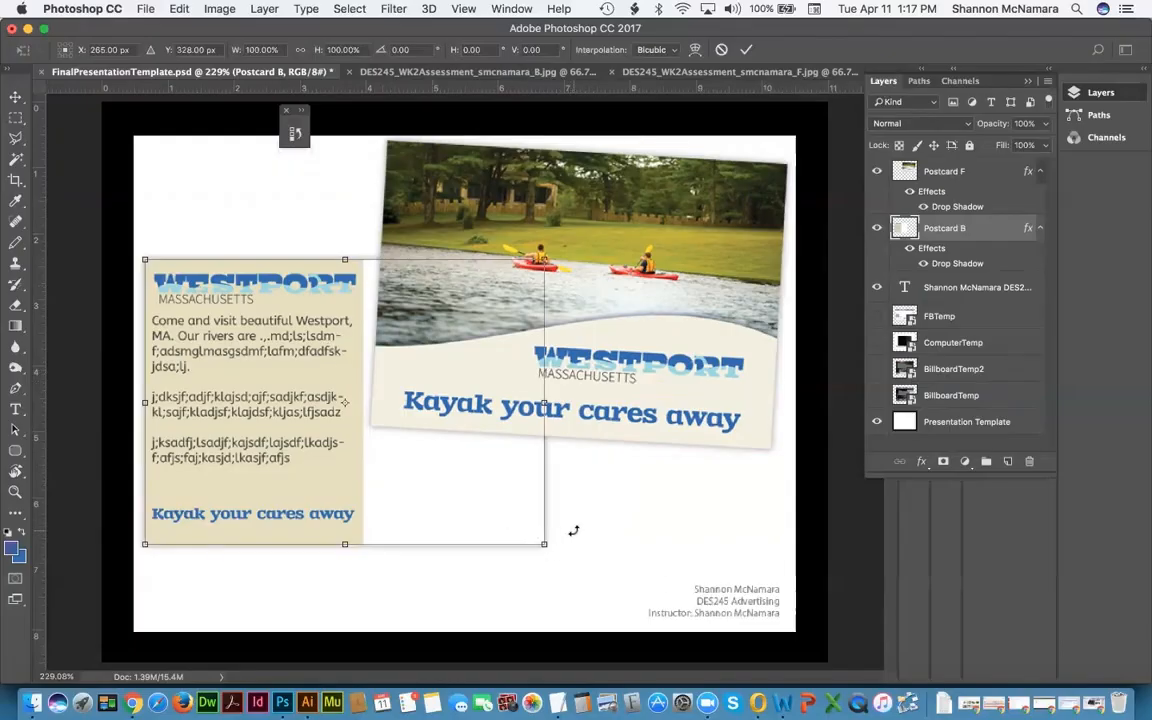
{"action": "left_click_drag", "start_coordinate": [576, 524], "coordinate": [578, 521]}
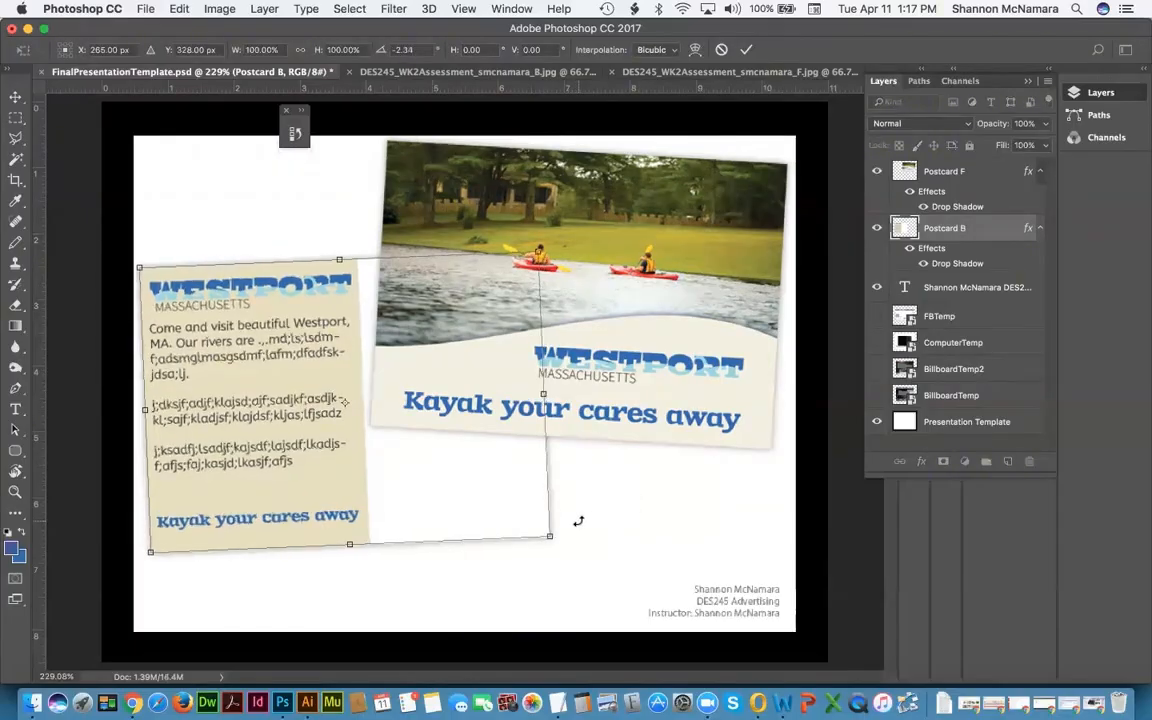
{"action": "key", "text": "Return"}
{"action": "left_click_drag", "start_coordinate": [451, 489], "coordinate": [453, 508]}
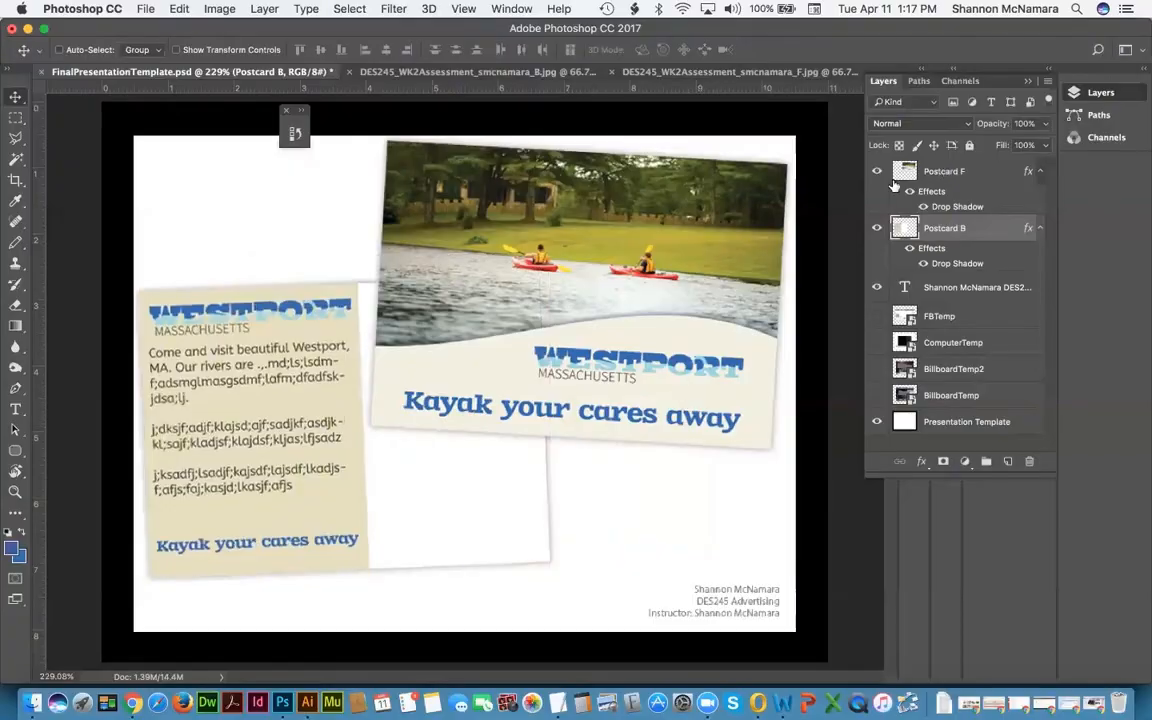
{"action": "left_click", "coordinate": [898, 177]}
{"action": "left_click_drag", "start_coordinate": [656, 232], "coordinate": [660, 236]}
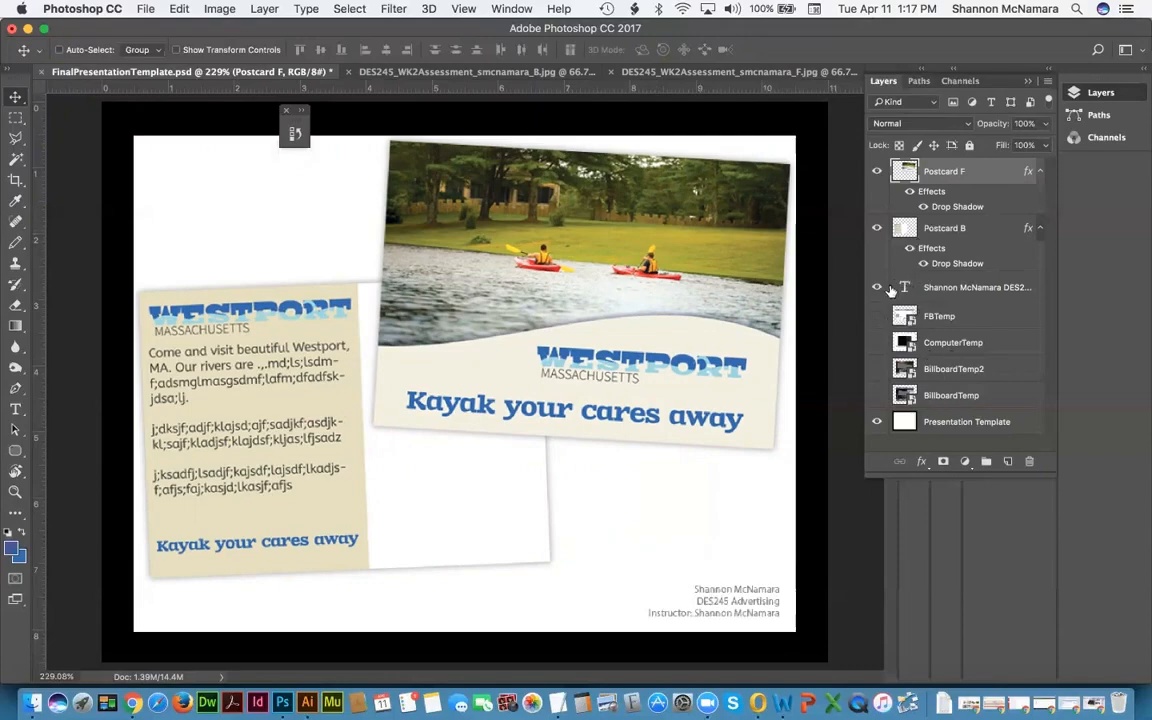
Step: Duplicate the credit text layer and turn it into a 'Postcard - Side 1' label below the front postcard
{"action": "left_click", "coordinate": [907, 288]}
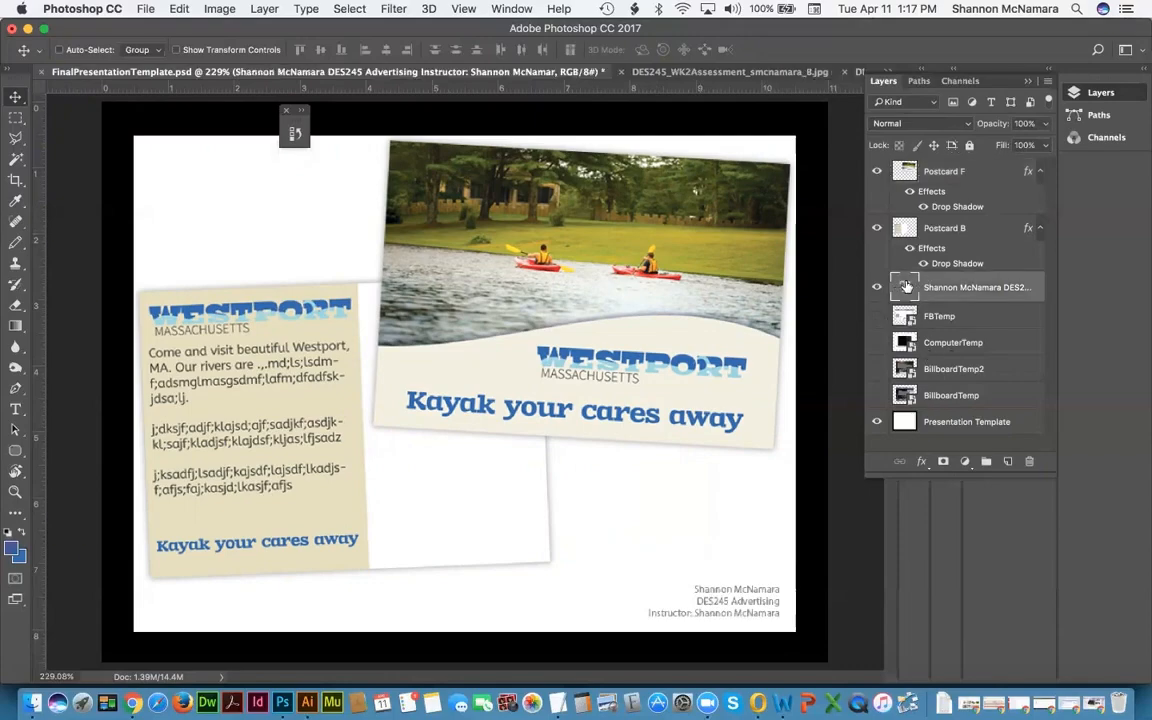
{"action": "left_click_drag", "start_coordinate": [906, 287], "coordinate": [1008, 461]}
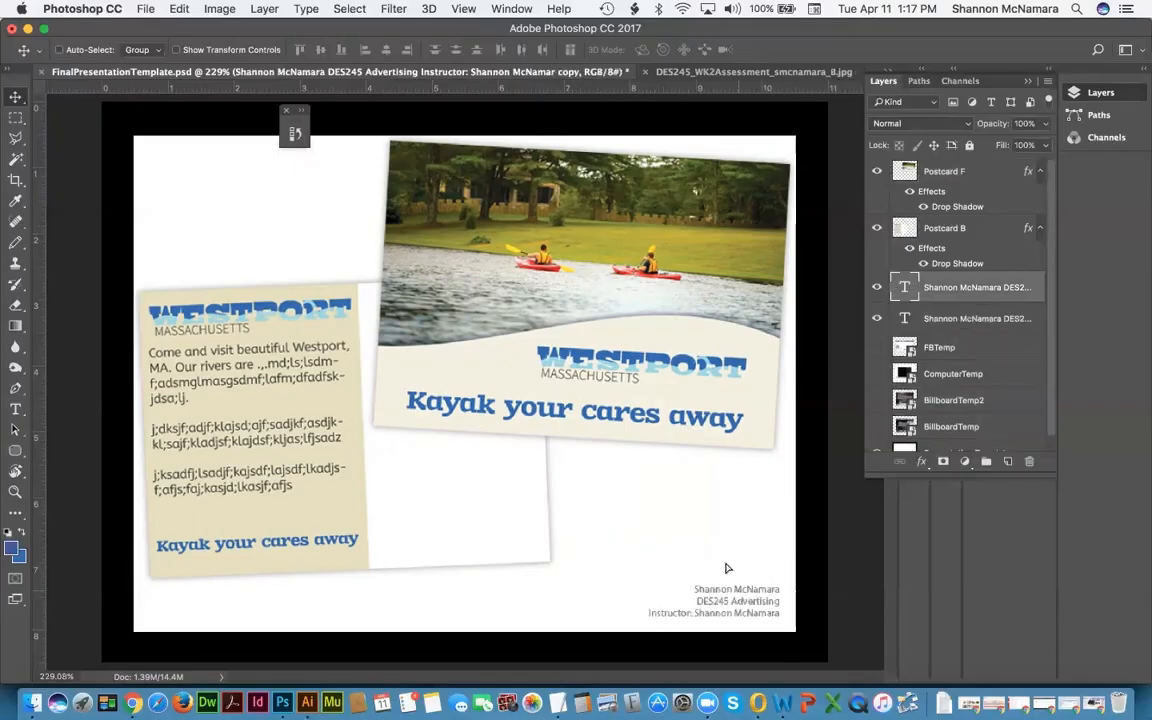
{"action": "left_click_drag", "start_coordinate": [728, 568], "coordinate": [715, 480]}
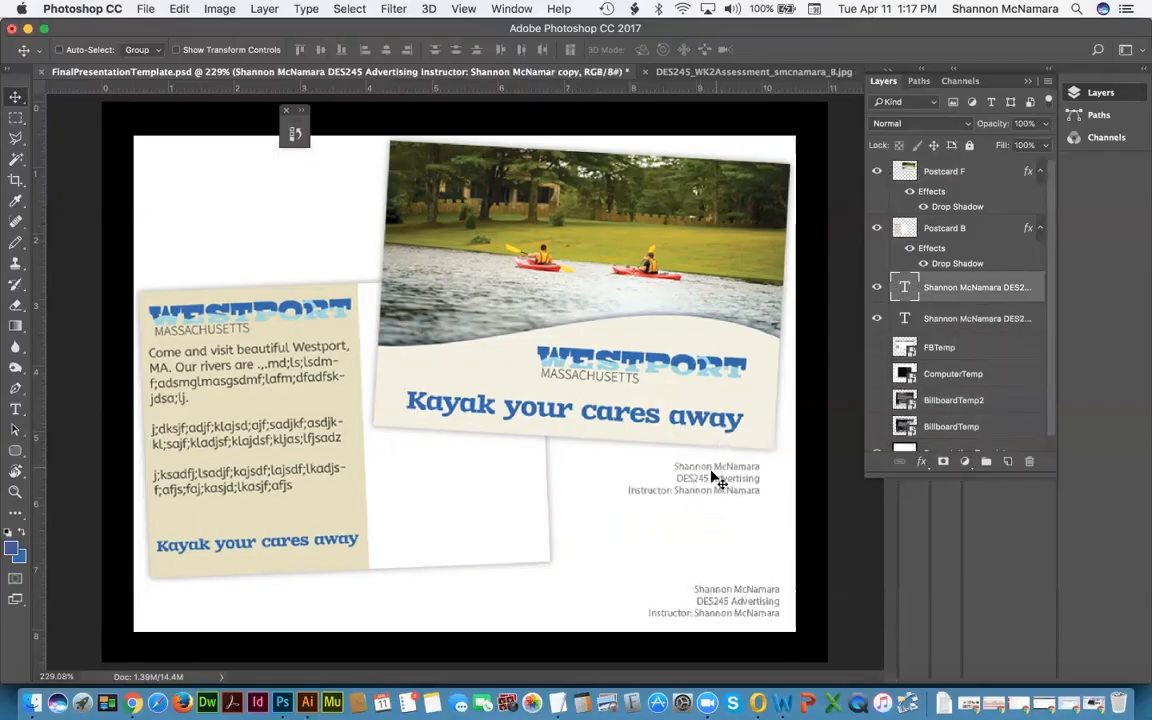
{"action": "key", "text": "t"}
{"action": "double_click", "coordinate": [694, 467]}
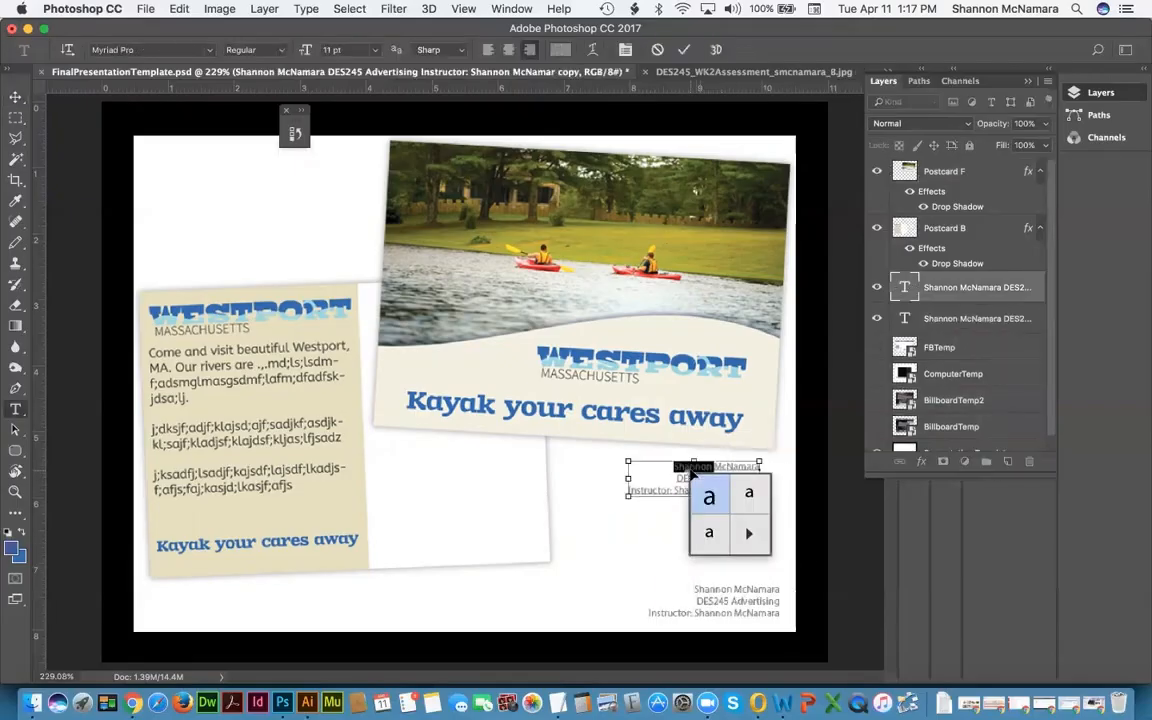
{"action": "key", "text": "super+a"}
{"action": "type", "text": "P"}
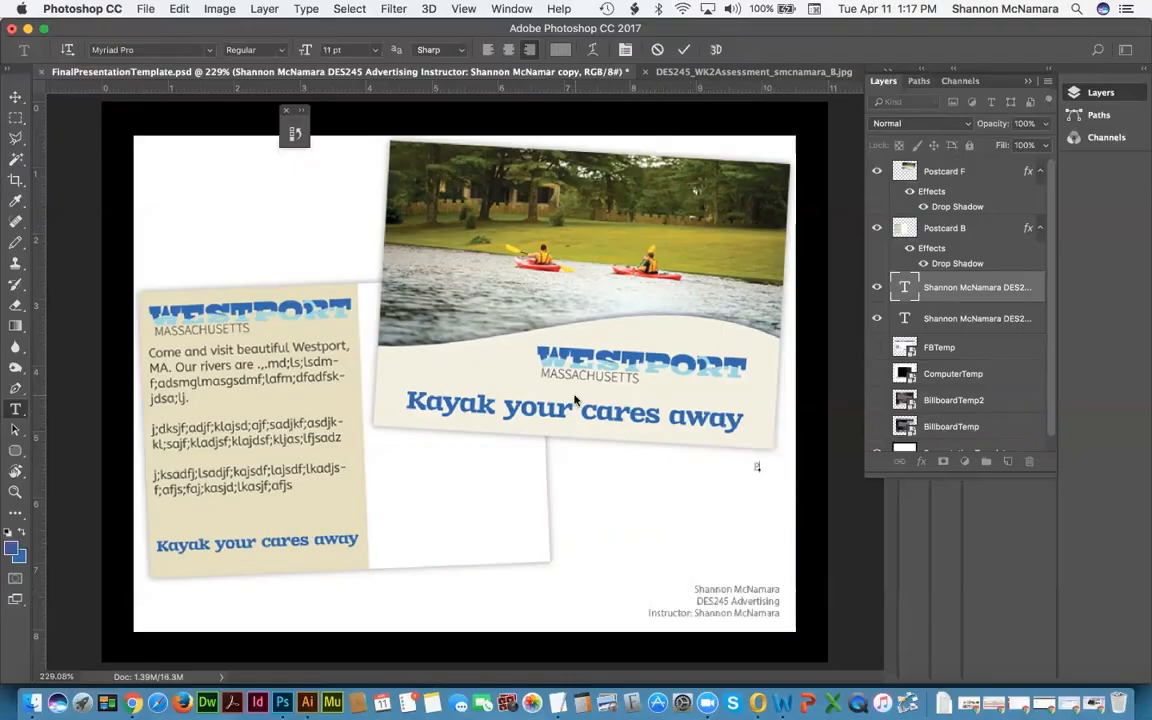
{"action": "type", "text": "ostcard - Side 1"}
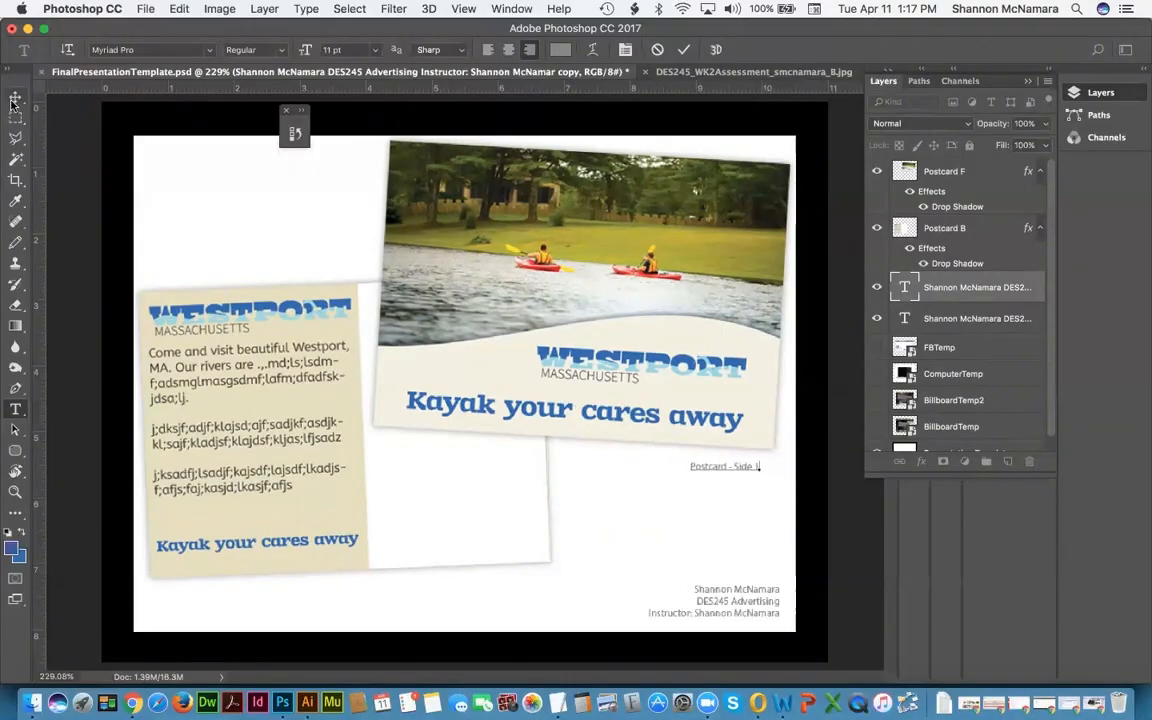
{"action": "left_click", "coordinate": [15, 97]}
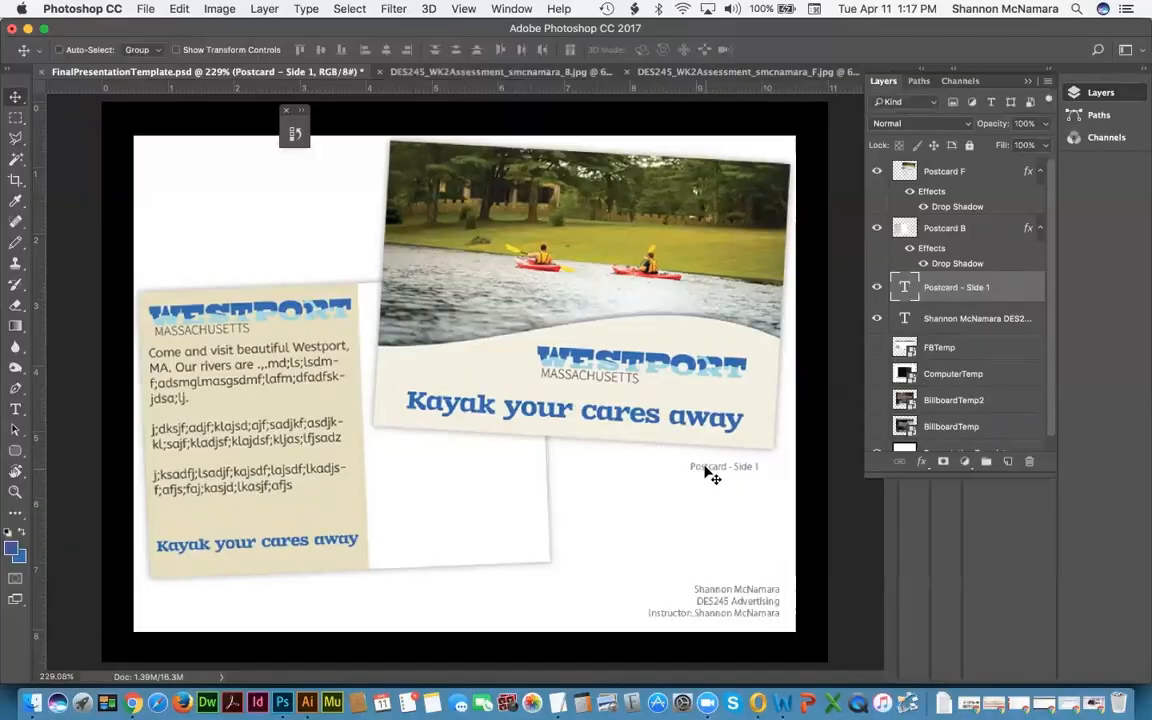
{"action": "left_click_drag", "start_coordinate": [708, 472], "coordinate": [715, 463]}
Step: Duplicate the label as 'Postcard - Side 2' below the back postcard
{"action": "left_click_drag", "start_coordinate": [914, 289], "coordinate": [1009, 462]}
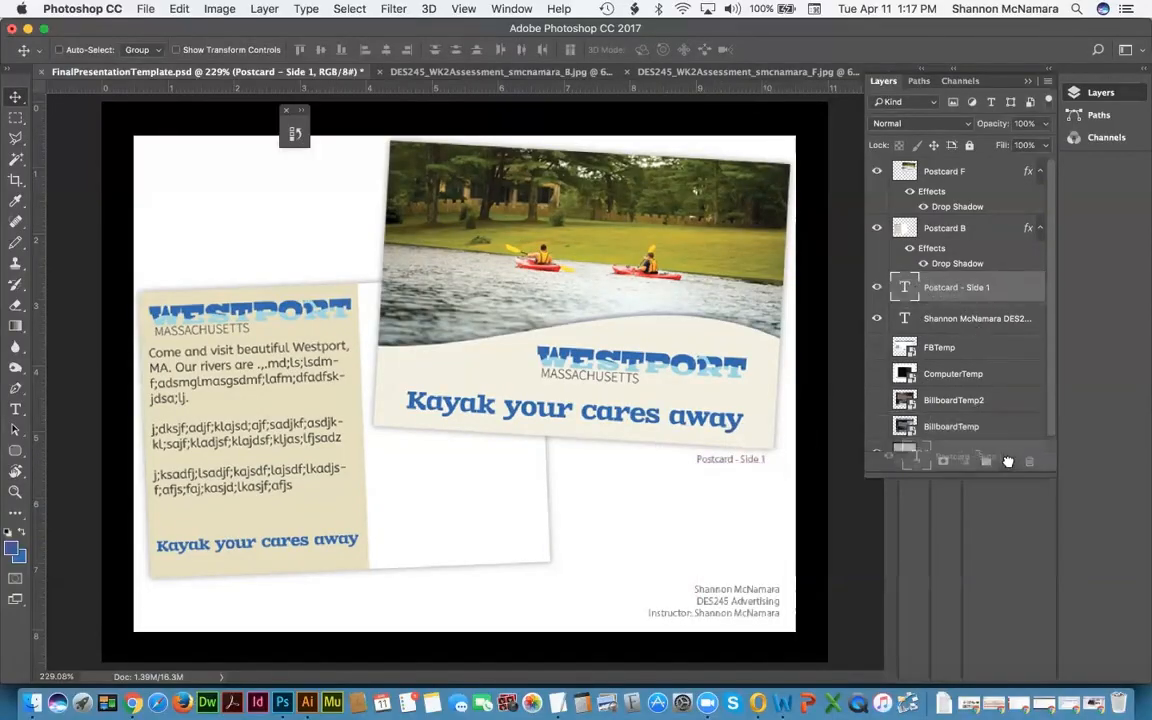
{"action": "left_click_drag", "start_coordinate": [714, 468], "coordinate": [168, 596]}
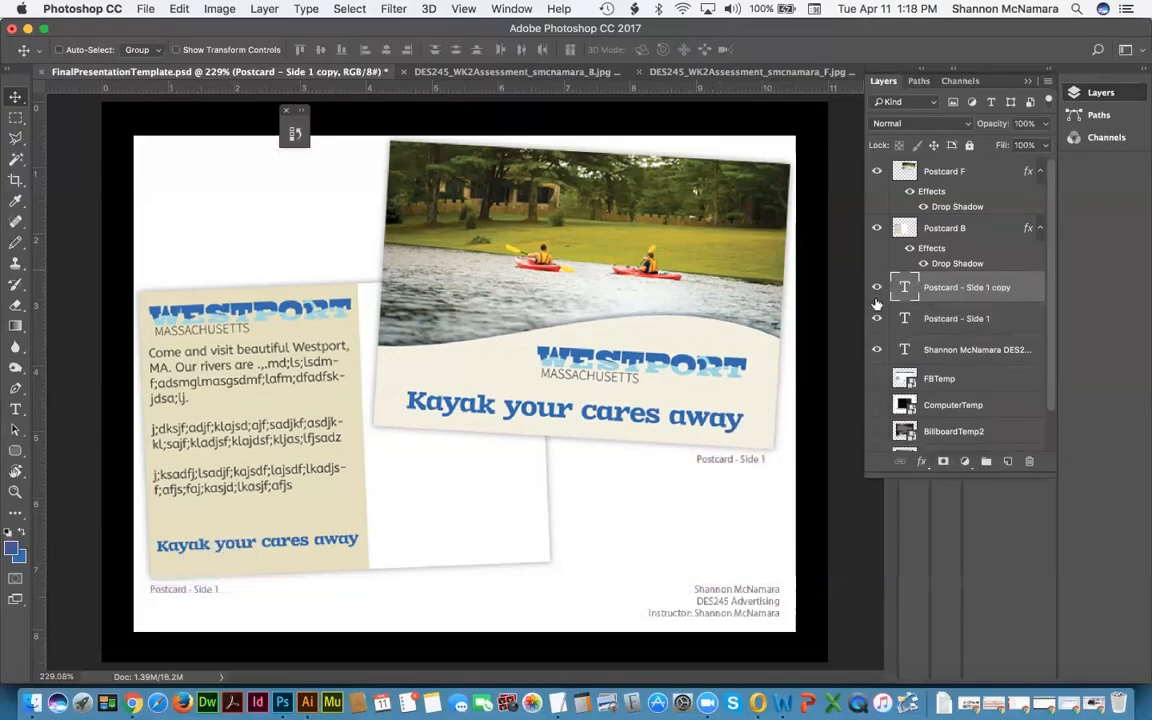
{"action": "double_click", "coordinate": [905, 289]}
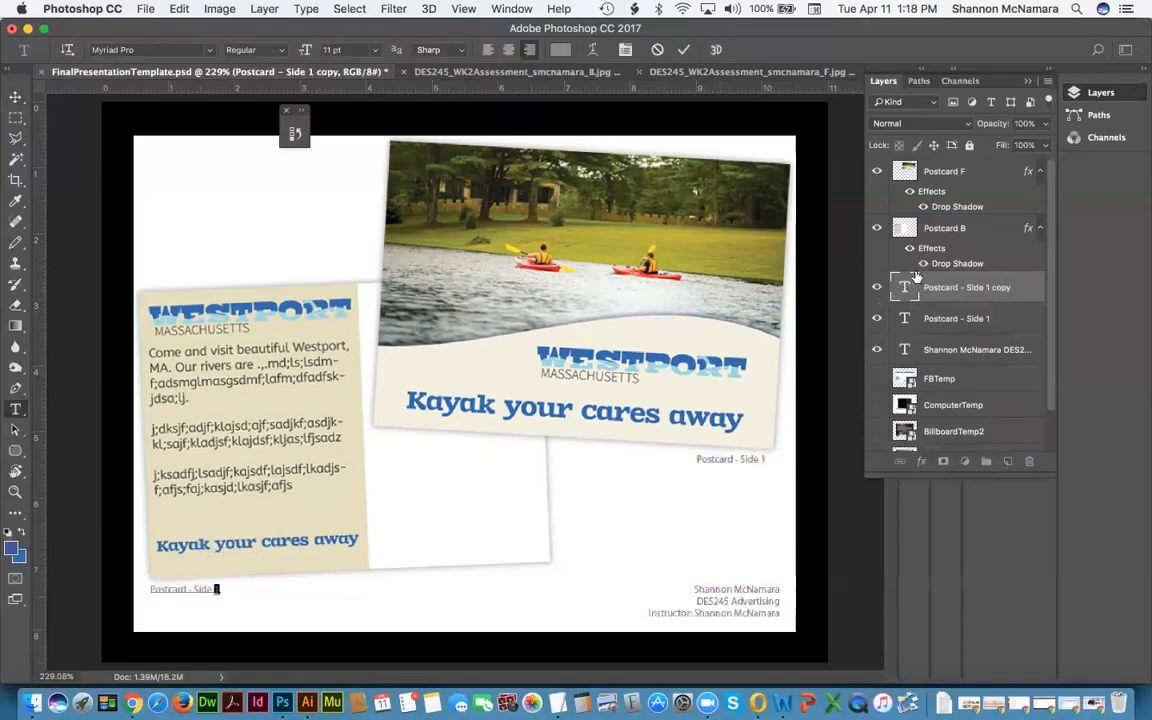
{"action": "left_click", "coordinate": [16, 98]}
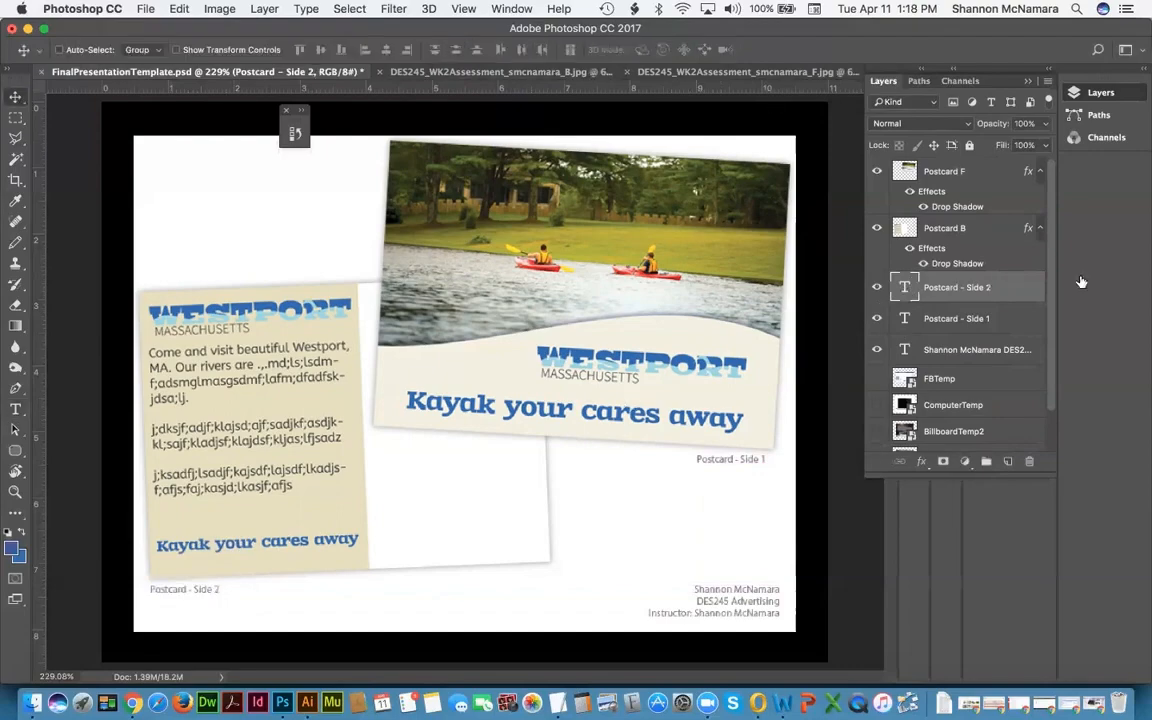
Step: Rotate the Postcard - Side 1 label about 4.2°
{"action": "left_click", "coordinate": [739, 462]}
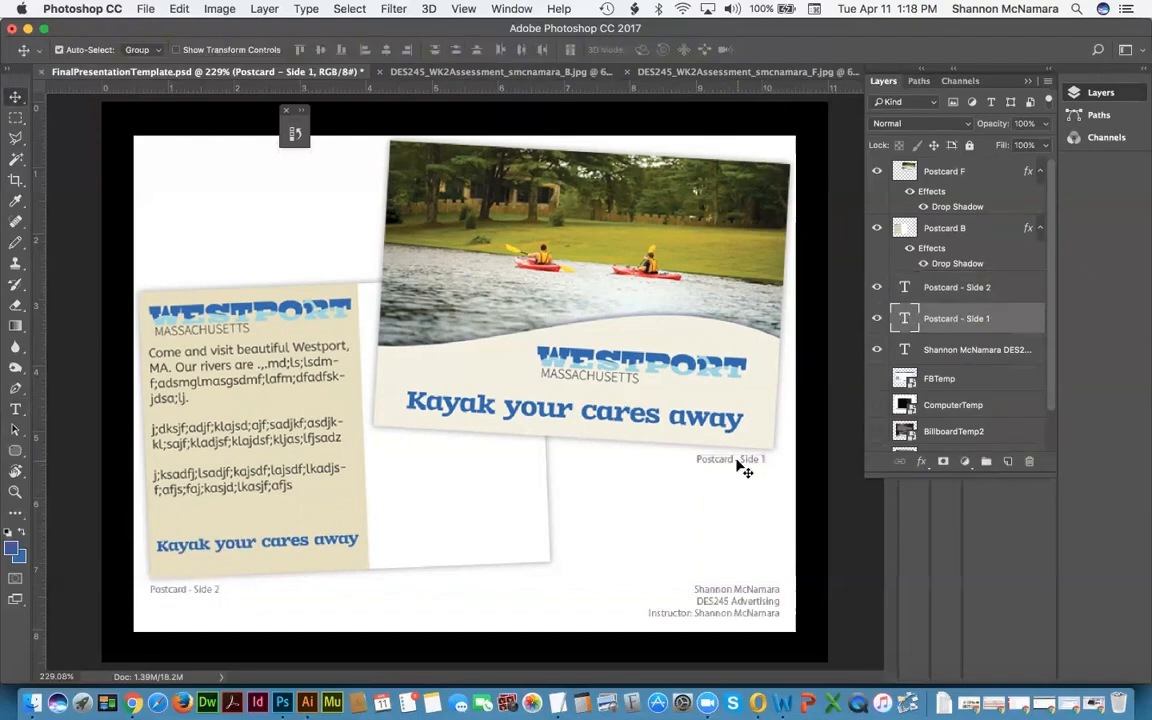
{"action": "key", "text": "super+t"}
{"action": "left_click_drag", "start_coordinate": [781, 477], "coordinate": [767, 457]}
{"action": "key", "text": "Return"}
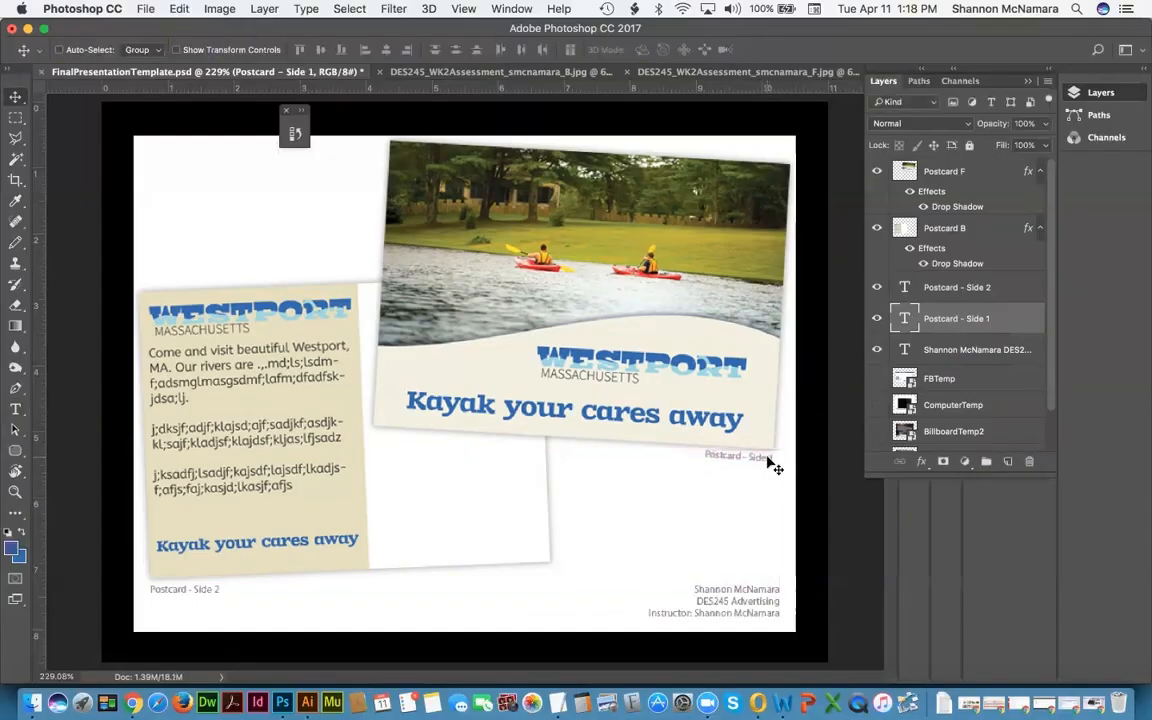
Step: Zoom in and position and rotate the Postcard - Side 1 label to match the front postcard's tilt
{"action": "key", "text": "z"}
{"action": "left_click_drag", "start_coordinate": [674, 432], "coordinate": [836, 504]}
{"action": "key", "text": "v"}
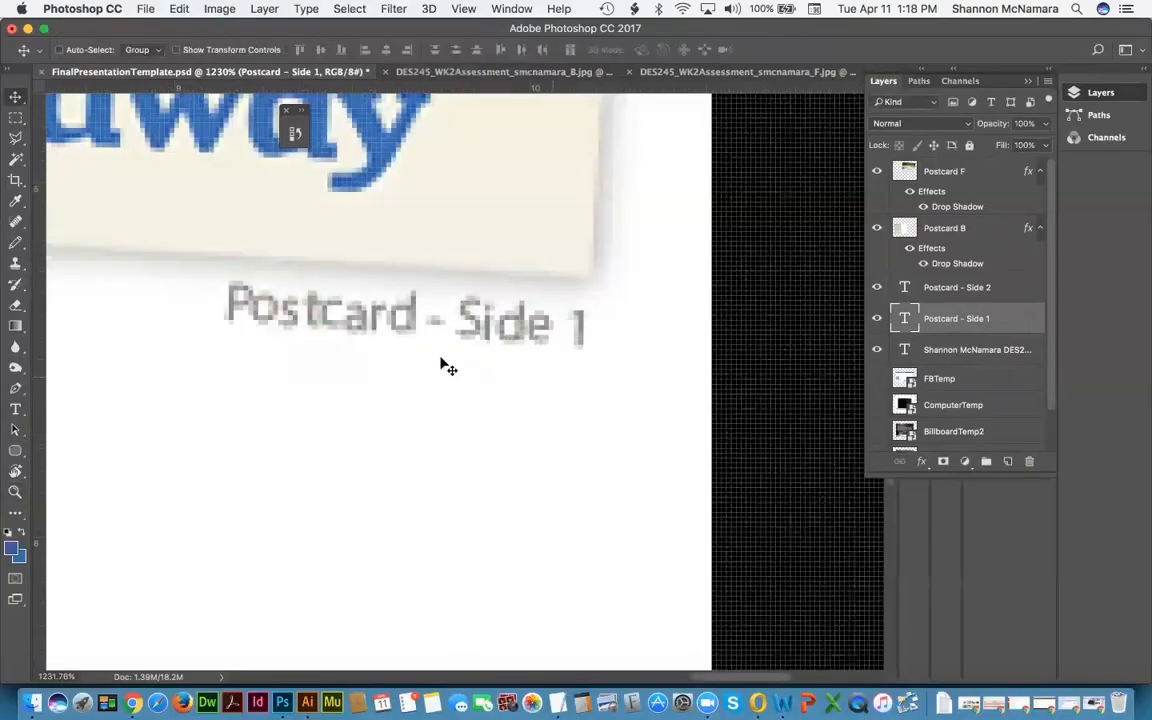
{"action": "left_click_drag", "start_coordinate": [378, 303], "coordinate": [380, 258]}
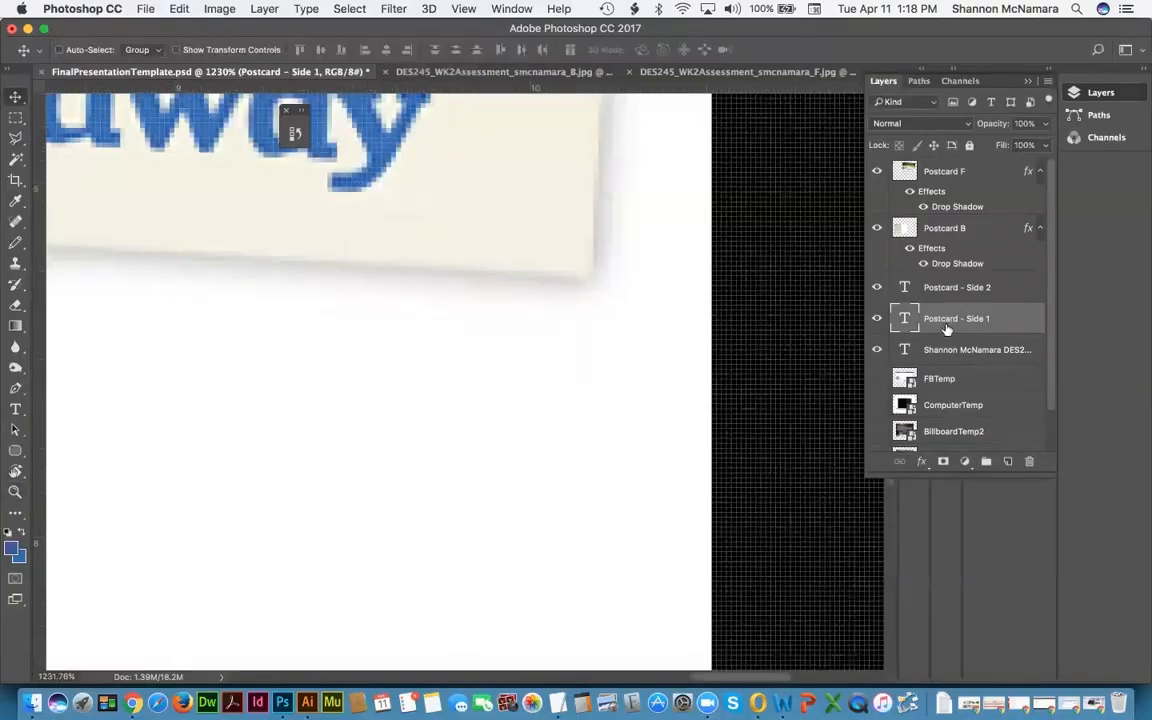
{"action": "left_click_drag", "start_coordinate": [481, 283], "coordinate": [527, 333]}
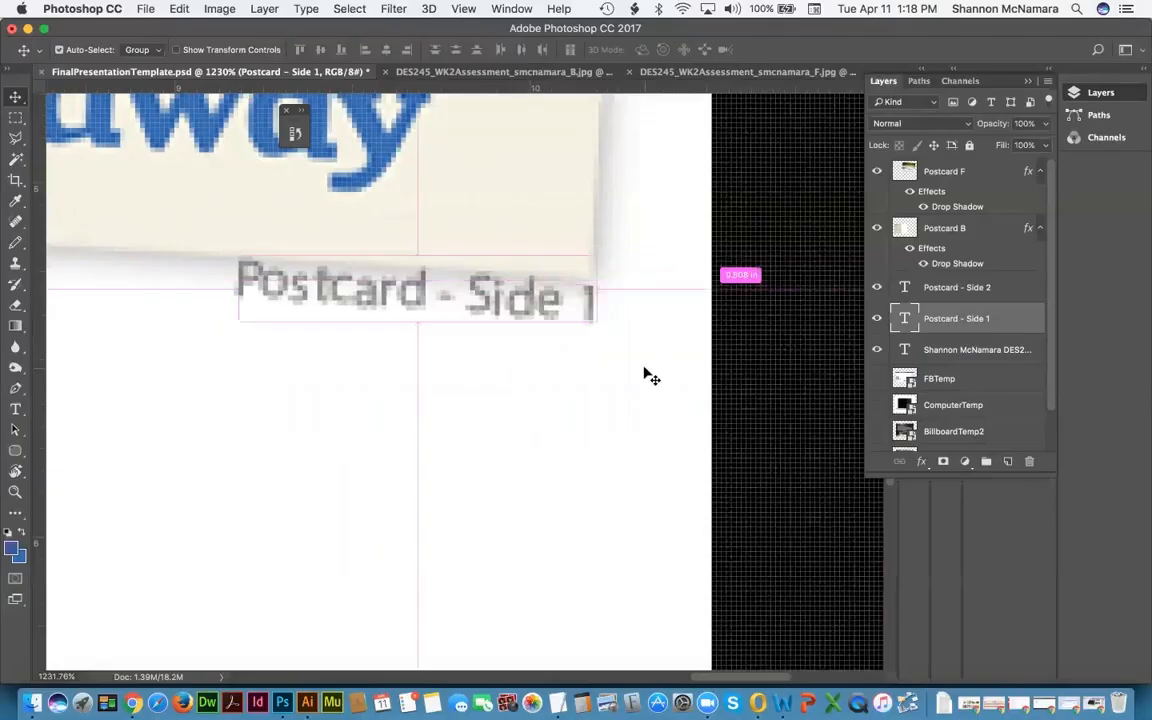
{"action": "key", "text": "super+t"}
{"action": "left_click_drag", "start_coordinate": [650, 362], "coordinate": [663, 373]}
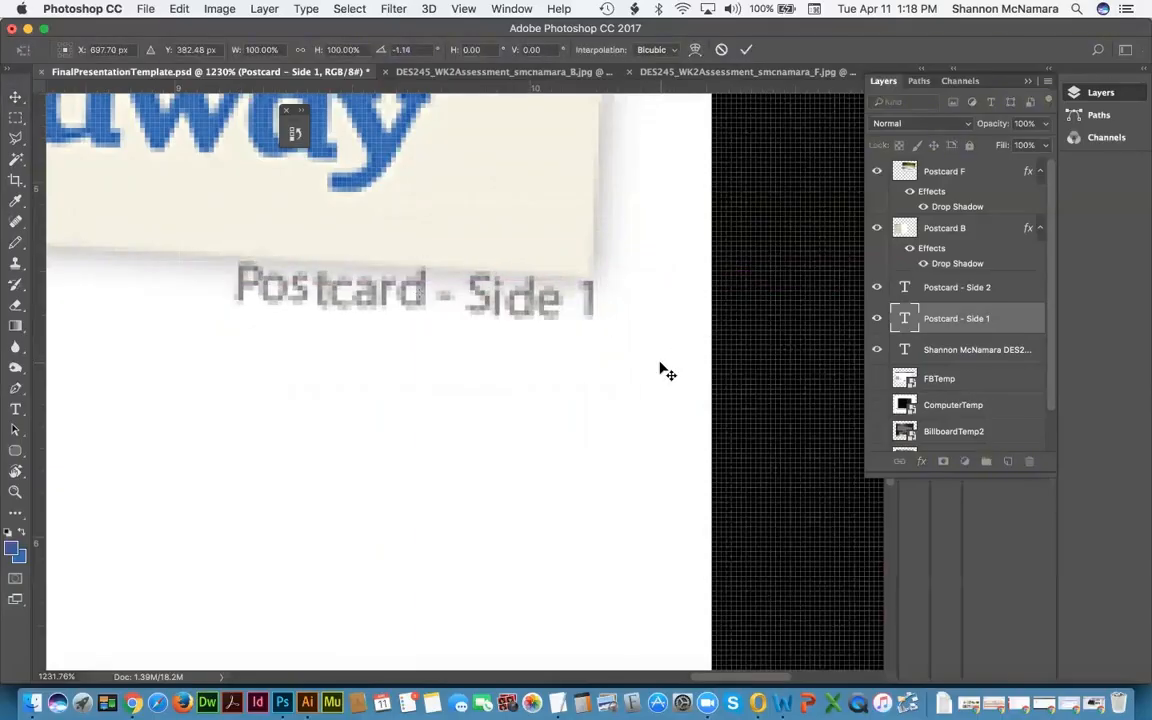
{"action": "key", "text": "Return"}
{"action": "left_click_drag", "start_coordinate": [532, 301], "coordinate": [515, 353]}
{"action": "key", "text": "super+0"}
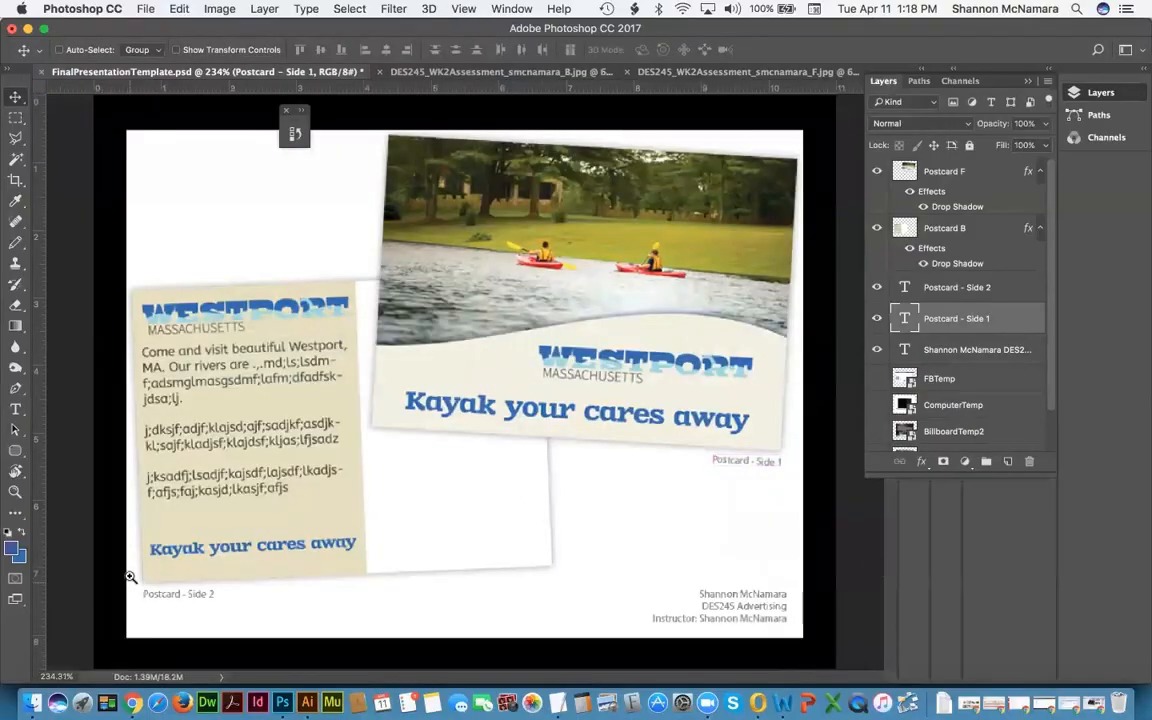
Step: Zoom in and position and rotate the Postcard - Side 2 label to match the back postcard's angle
{"action": "key", "text": "z"}
{"action": "left_click_drag", "start_coordinate": [126, 558], "coordinate": [262, 600]}
{"action": "key", "text": "v"}
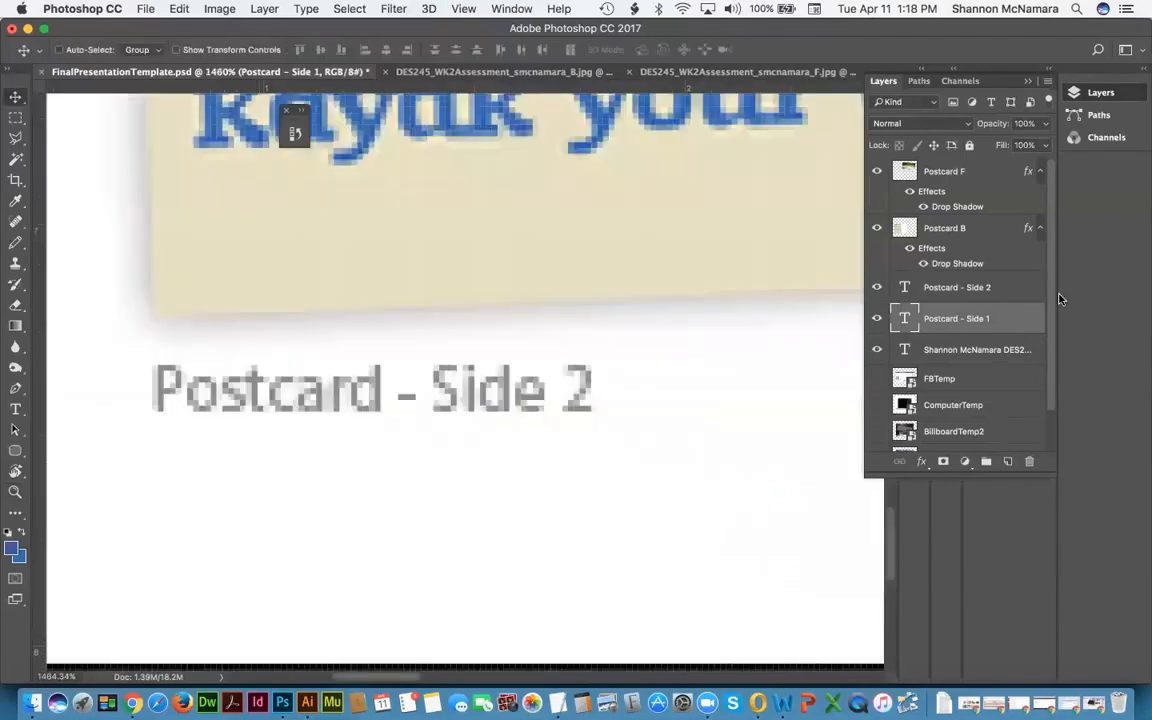
{"action": "left_click_drag", "start_coordinate": [589, 411], "coordinate": [657, 411]}
{"action": "key", "text": "super+t"}
{"action": "left_click_drag", "start_coordinate": [322, 392], "coordinate": [321, 352]}
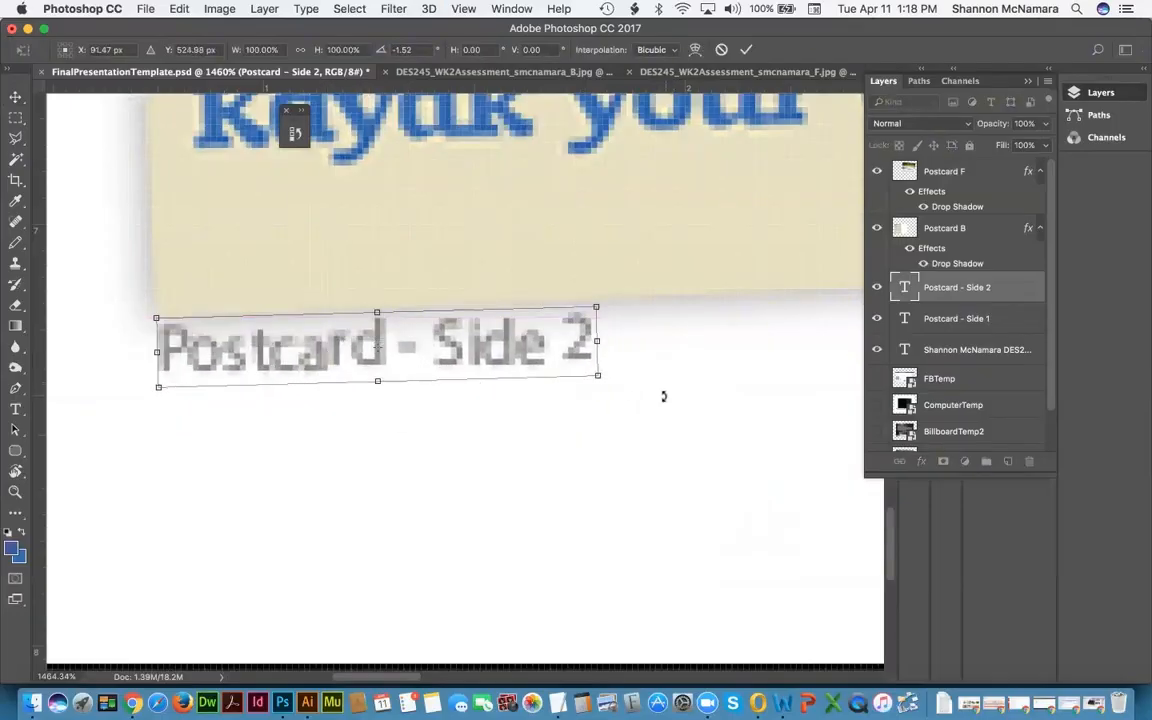
{"action": "left_click_drag", "start_coordinate": [663, 396], "coordinate": [665, 399]}
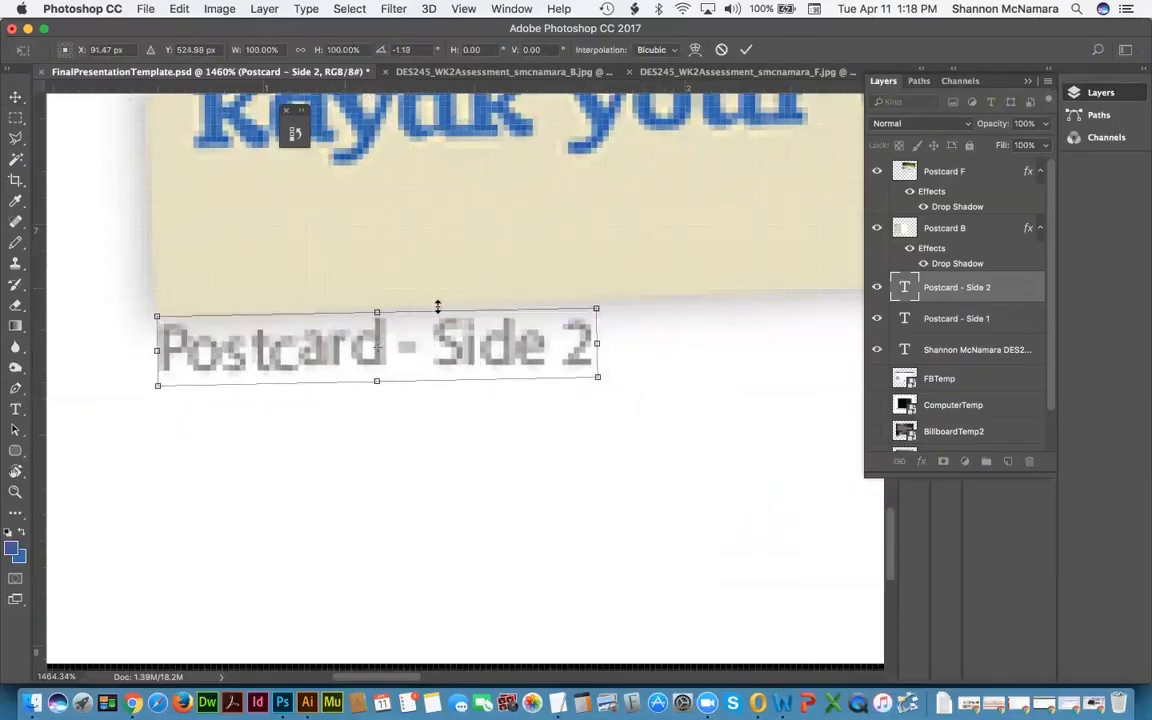
{"action": "left_click_drag", "start_coordinate": [480, 381], "coordinate": [487, 400]}
{"action": "key", "text": "Return"}
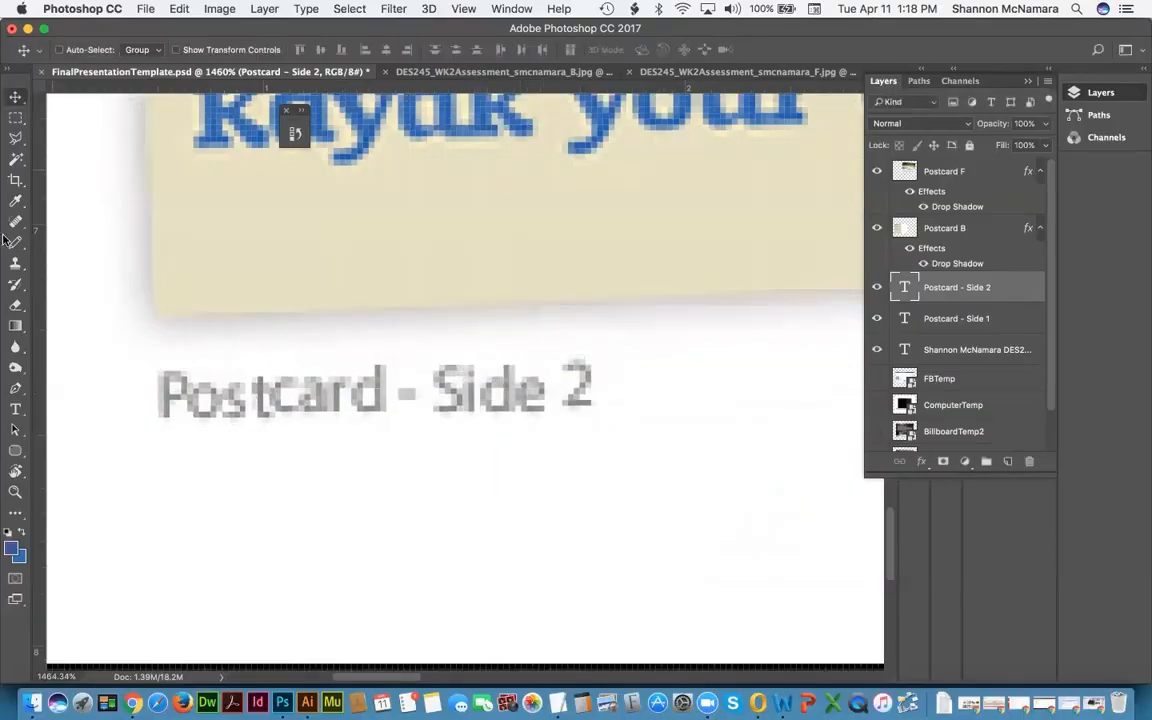
{"action": "key", "text": "super+0"}
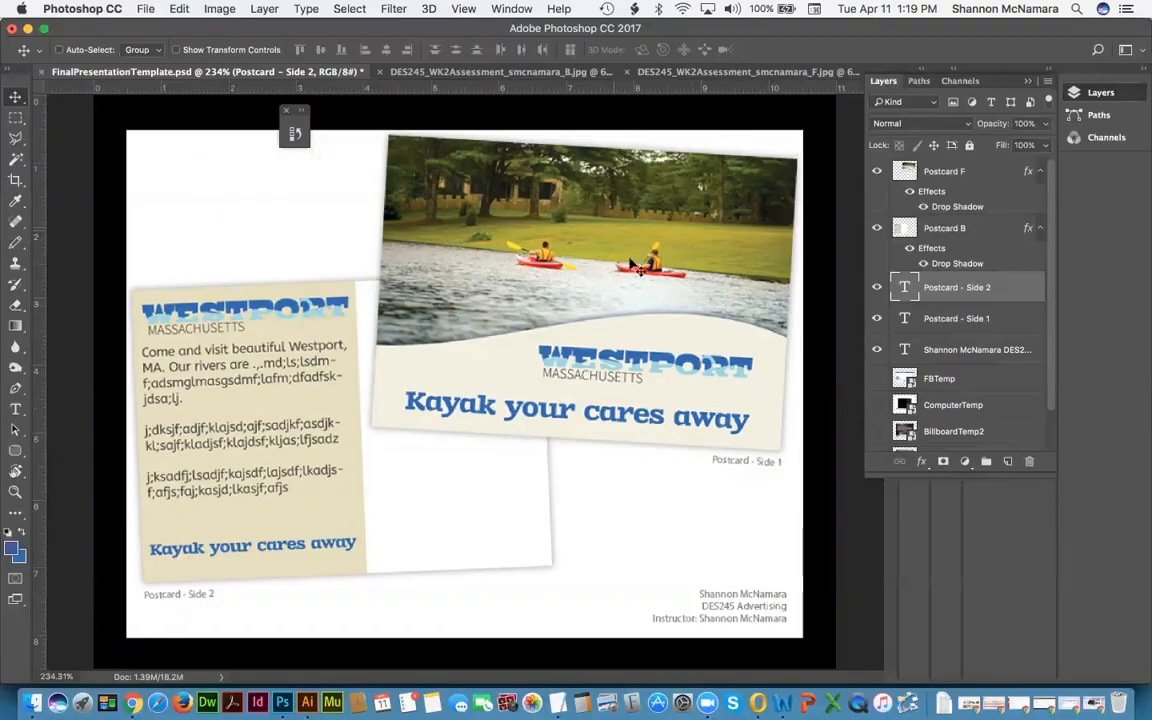
Step: Save the presentation as Postcards.psd in the FinalProject folder
{"action": "left_click", "coordinate": [145, 9]}
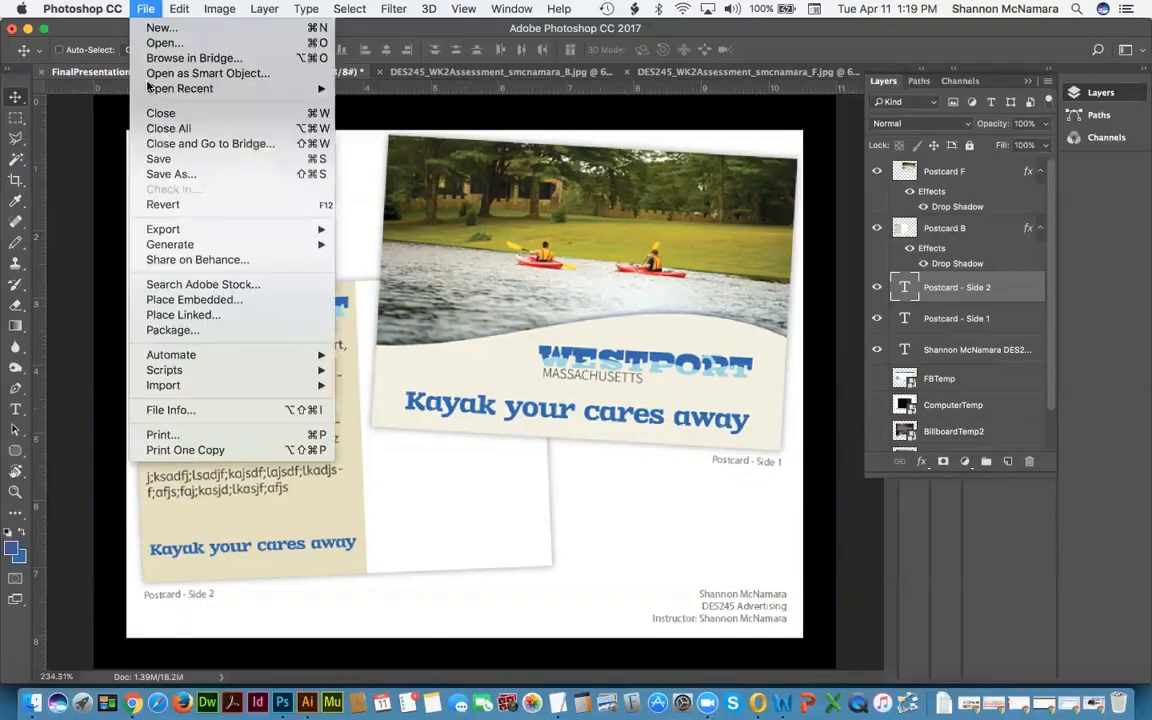
{"action": "left_click", "coordinate": [166, 176]}
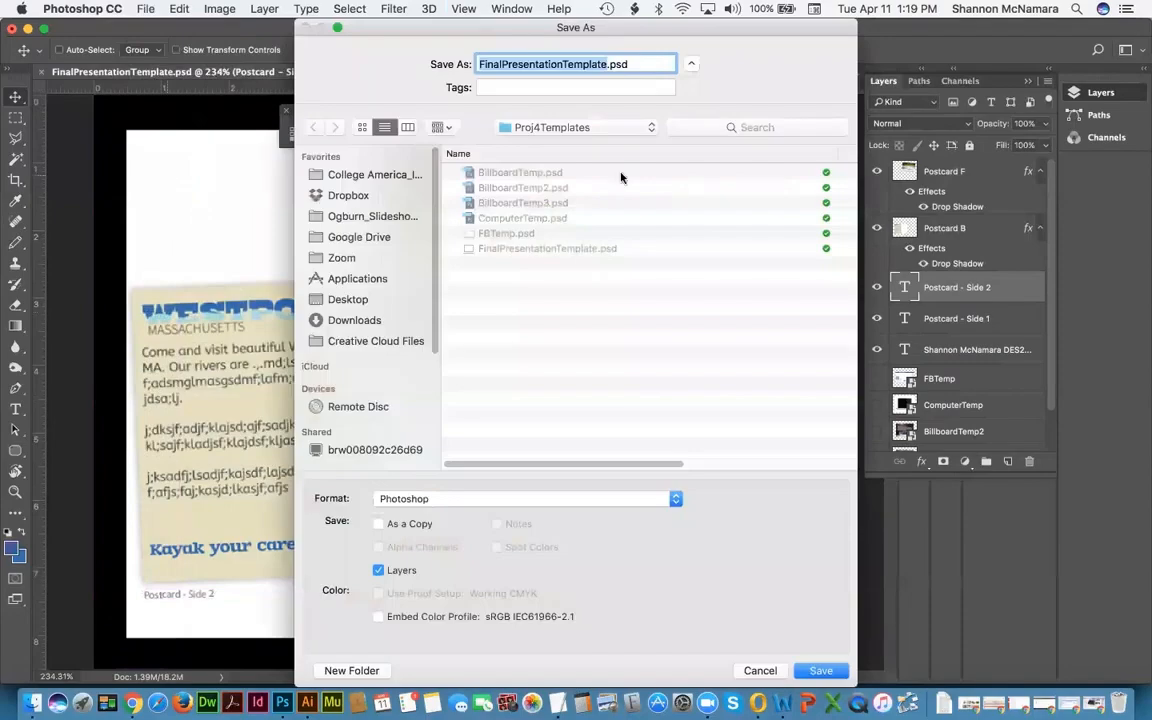
{"action": "left_click", "coordinate": [555, 135]}
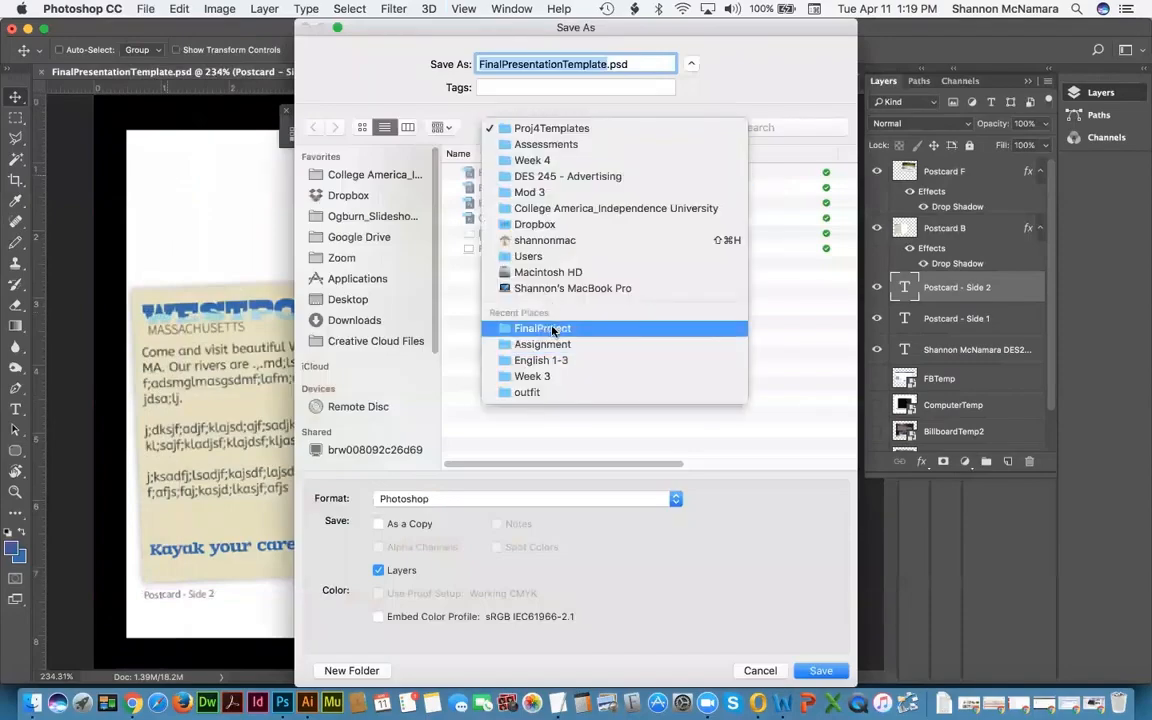
{"action": "left_click", "coordinate": [525, 327]}
{"action": "type", "text": "Postcards"}
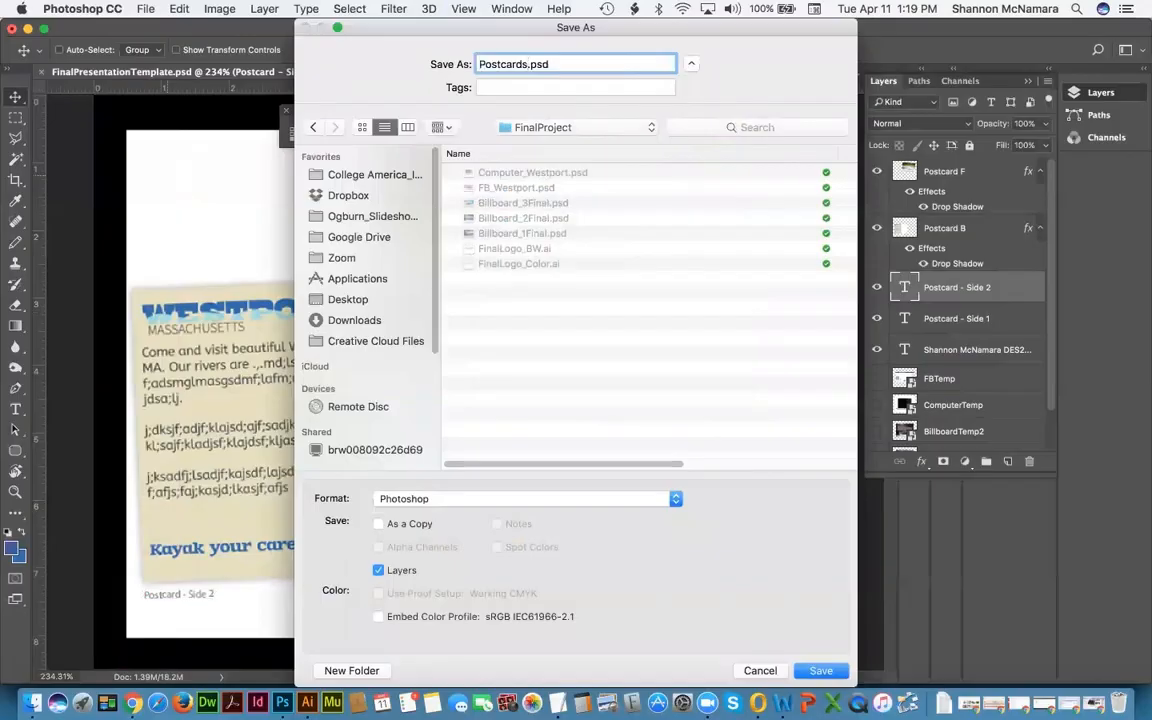
{"action": "key", "text": "Return"}
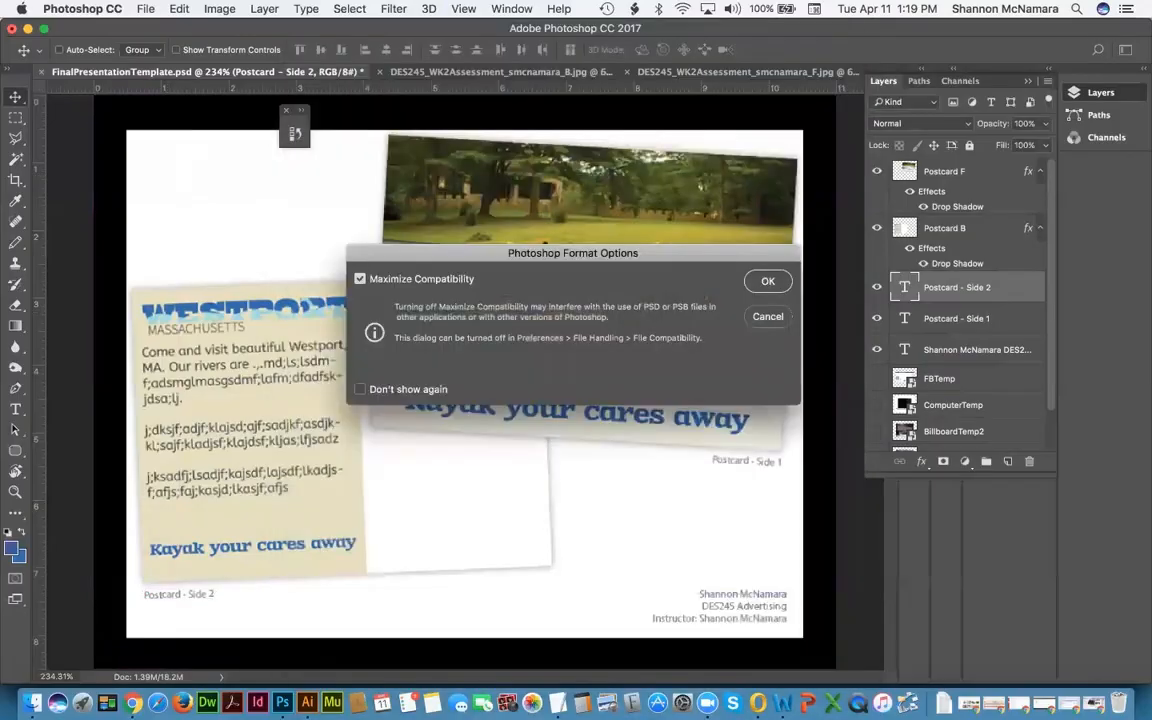
{"action": "key", "text": "Return"}
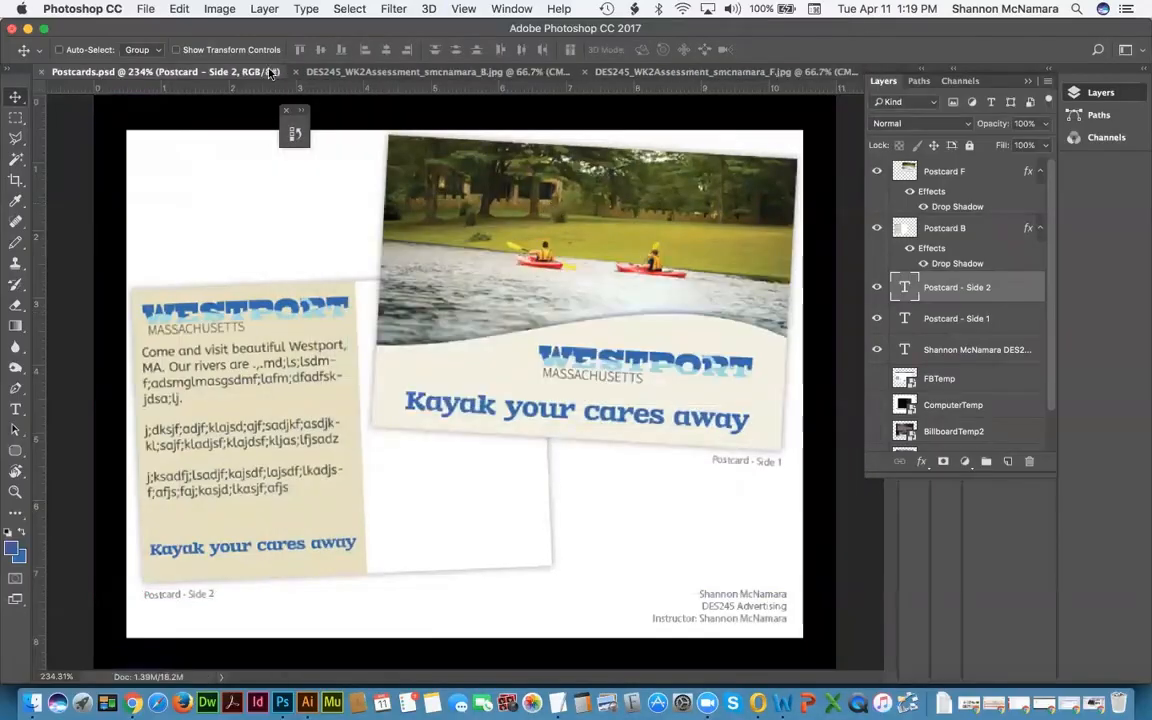
Step: Close all open documents and bring the Week 4 Final Assessment page forward
{"action": "key", "text": "super+w"}
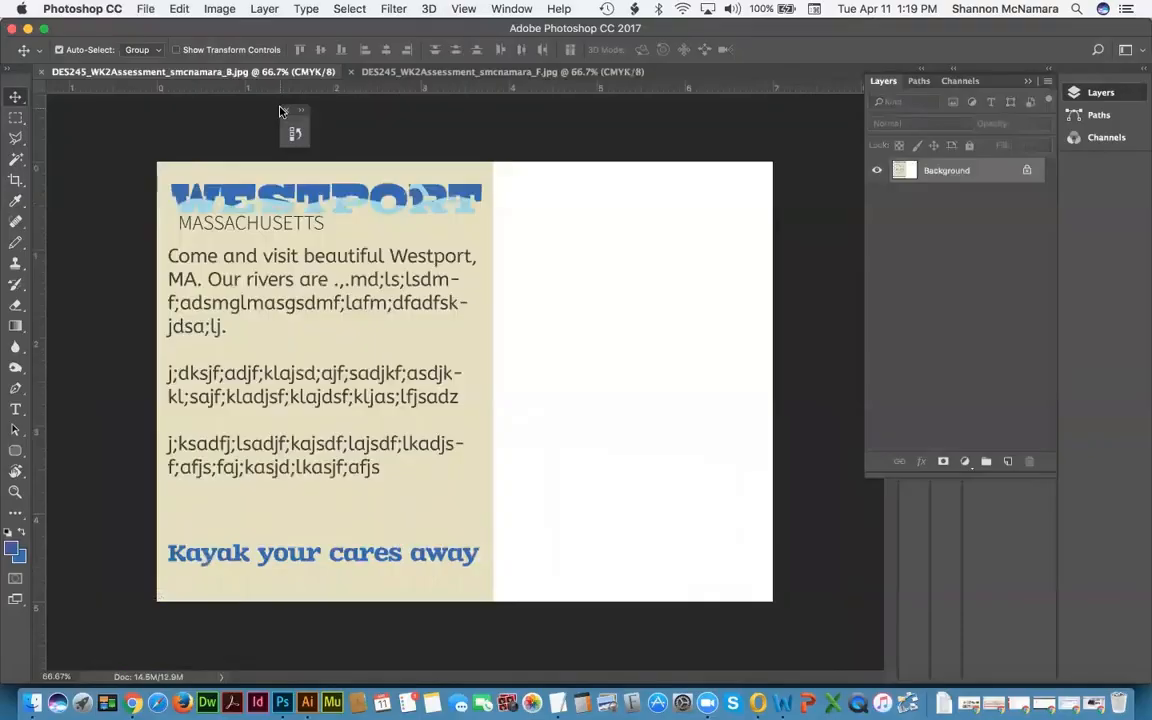
{"action": "key", "text": "super+w"}
{"action": "key", "text": "super+w"}
{"action": "left_click", "coordinate": [33, 703]}
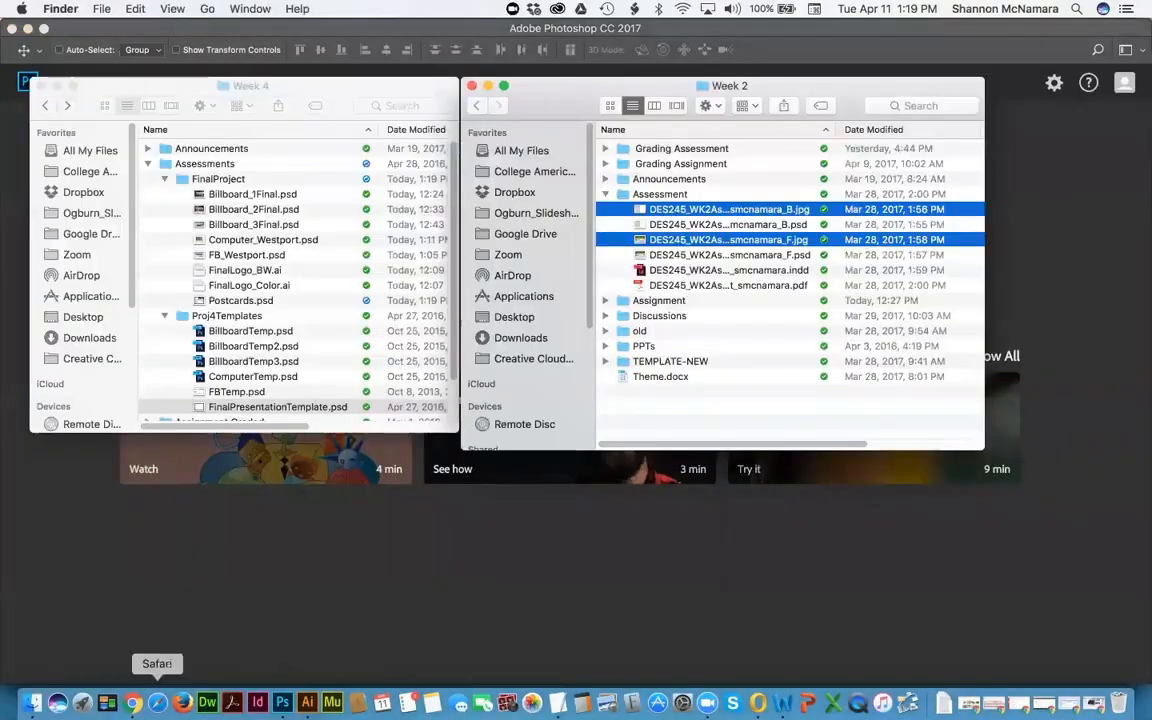
{"action": "left_click", "coordinate": [133, 703]}
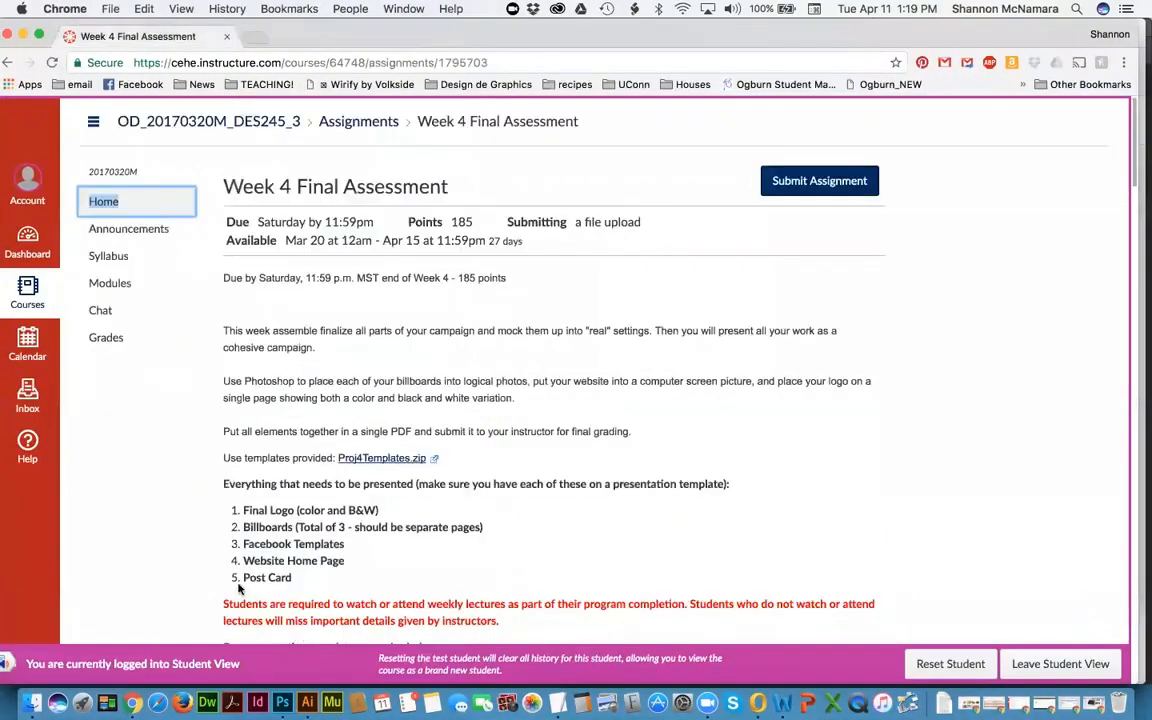
Step: Check 'Final' in the Week 4 Final Assessment's requirements list, then return to Finder
{"action": "double_click", "coordinate": [252, 509]}
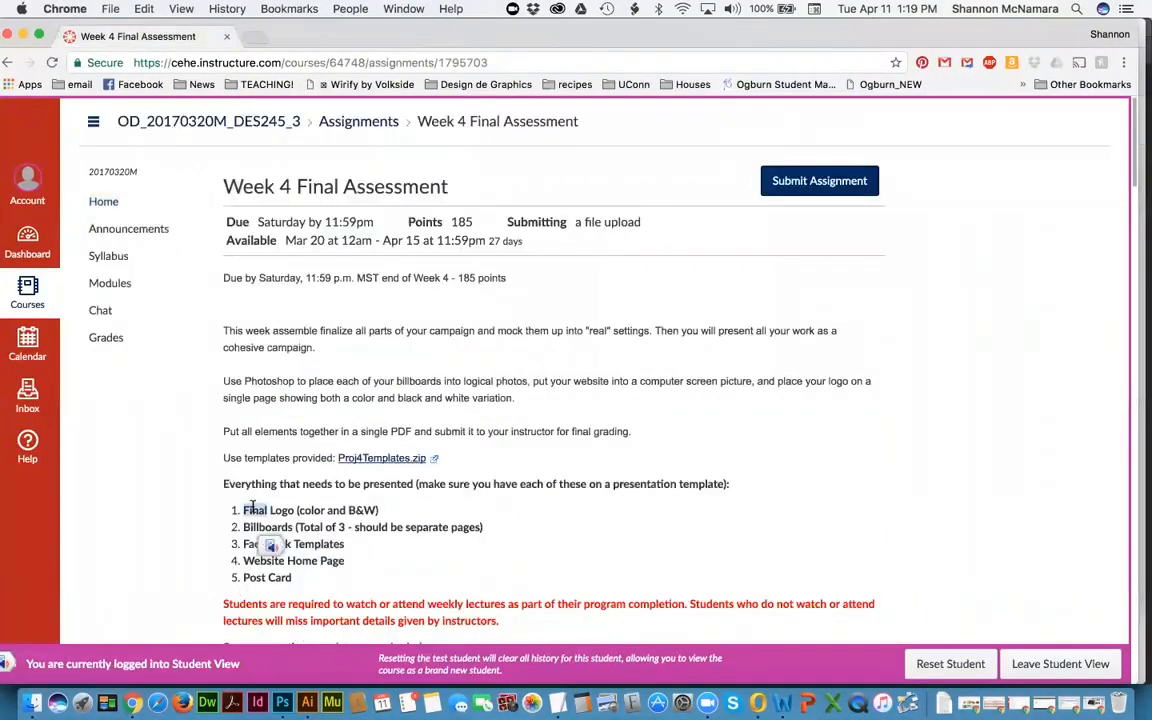
{"action": "left_click", "coordinate": [351, 502]}
{"action": "key", "text": "super+Tab"}
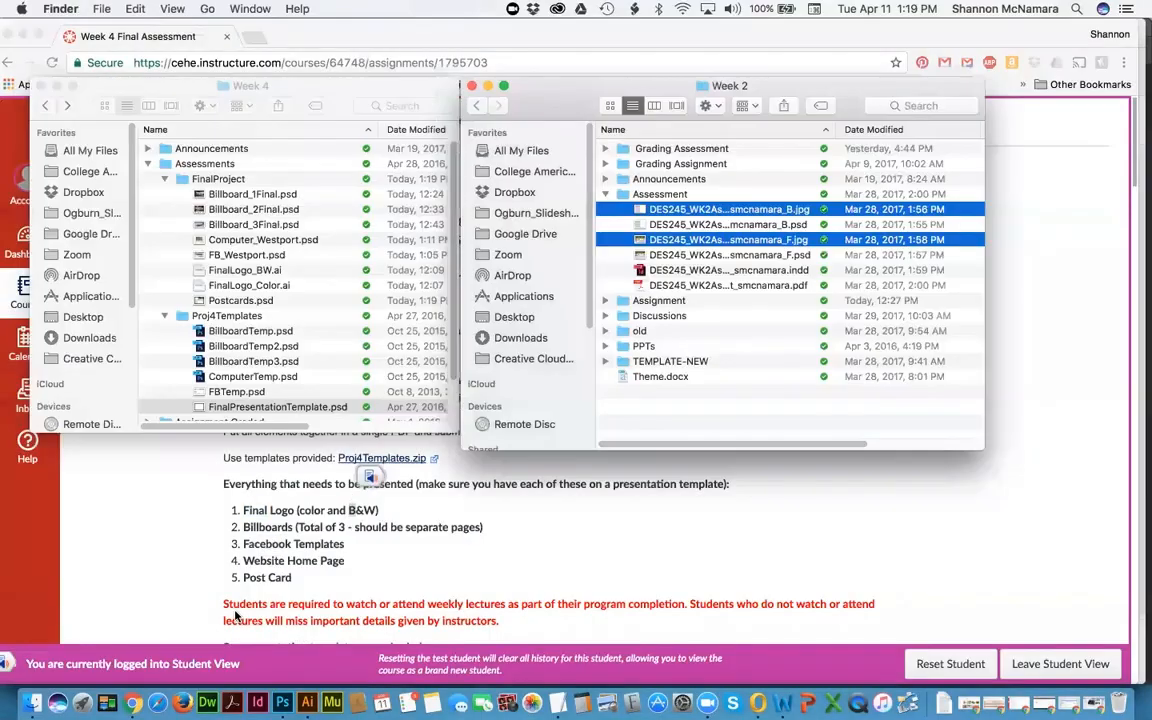
Step: Open FinalPresentationTemplate.psd, zoom into its lower-right credit text, then fit the page on screen
{"action": "double_click", "coordinate": [226, 407]}
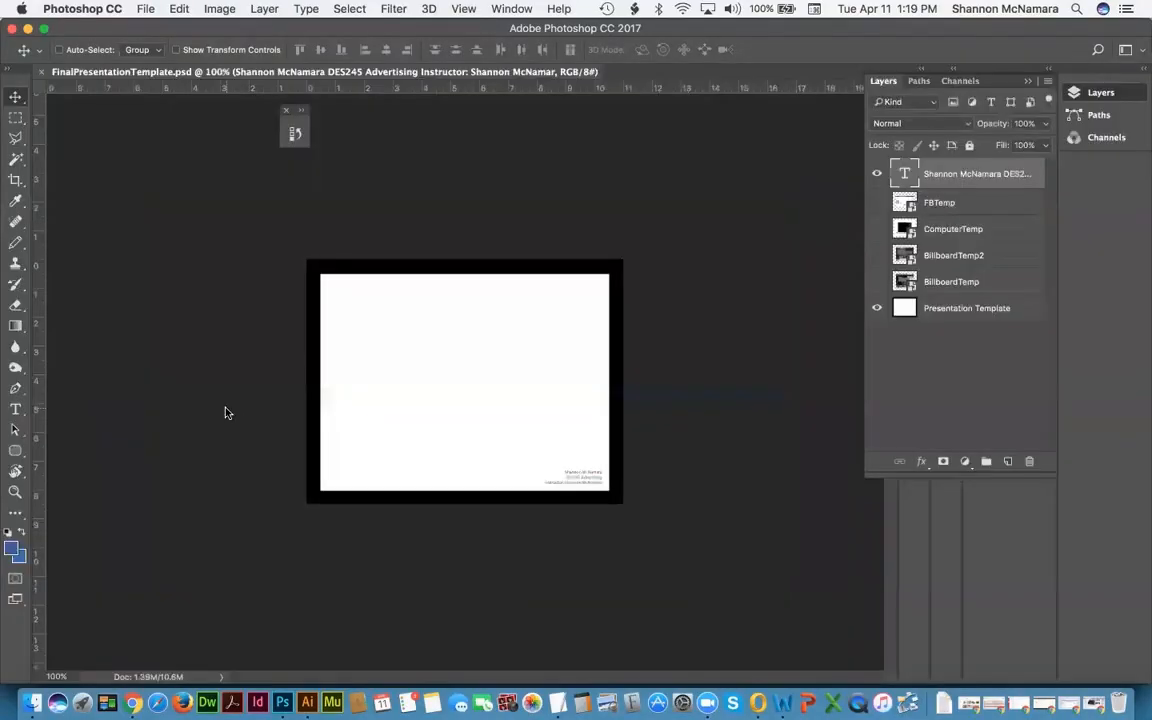
{"action": "key", "text": "z"}
{"action": "left_click_drag", "start_coordinate": [525, 442], "coordinate": [609, 499]}
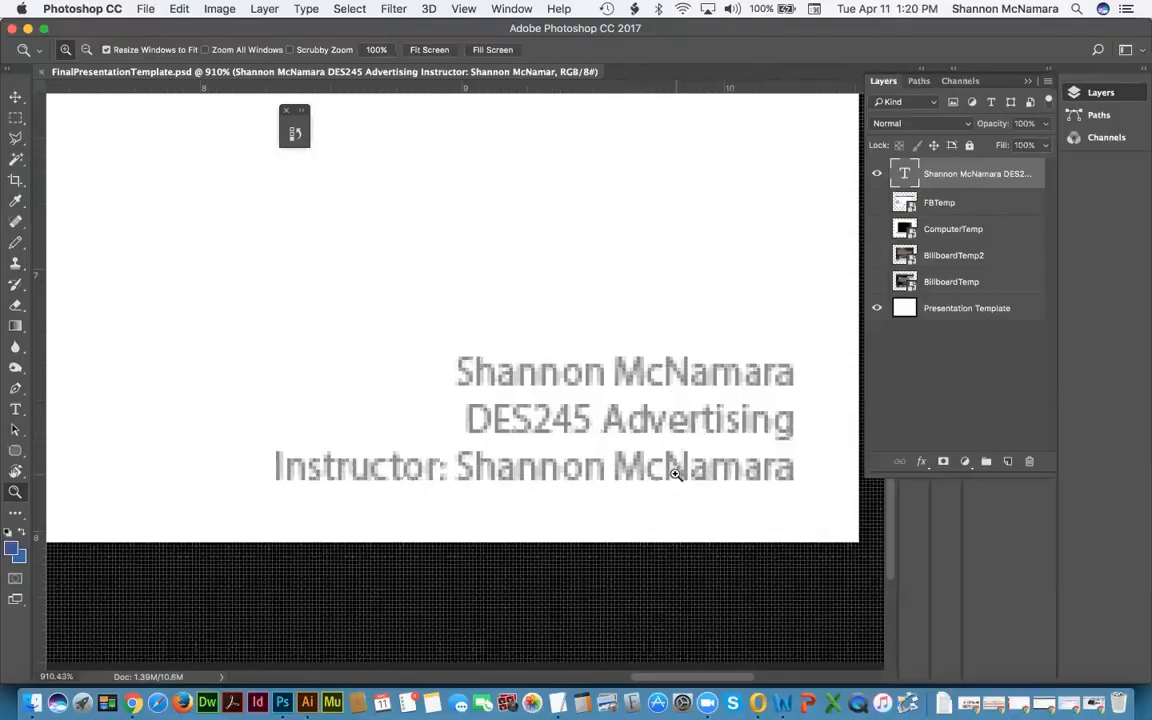
{"action": "key", "text": "super+0"}
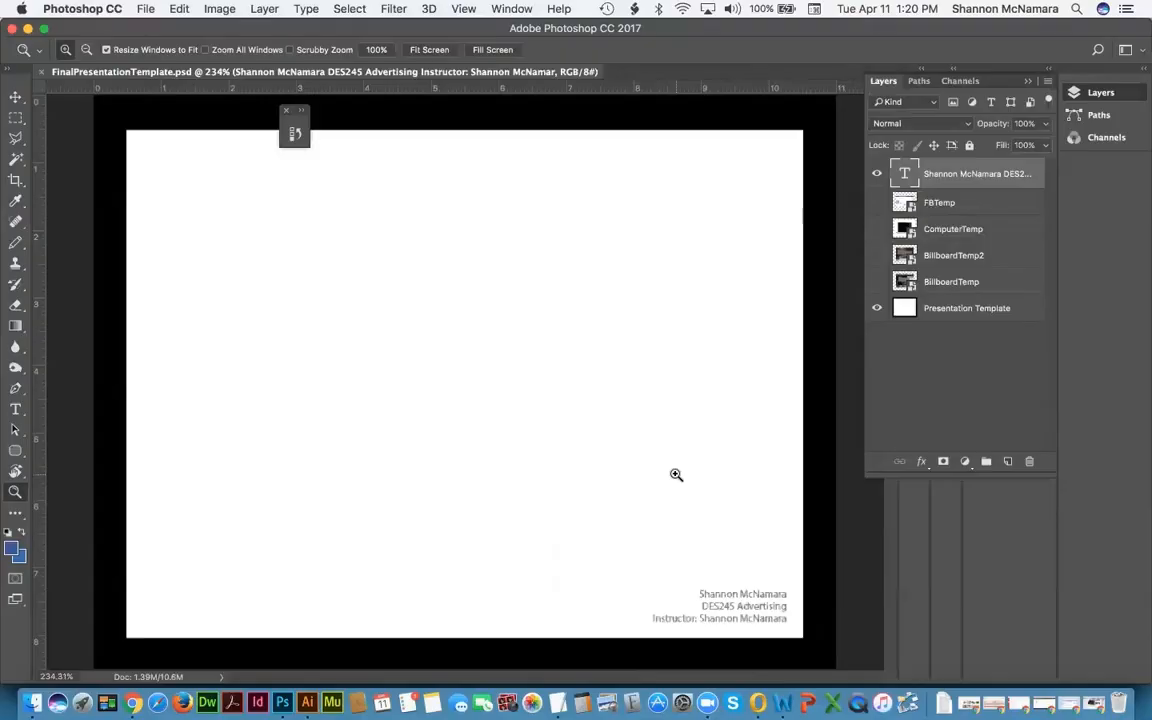
Step: Select FinalLogo_BW.ai and FinalLogo_Color.ai together in the Week 4 Finder window
{"action": "left_click", "coordinate": [33, 703]}
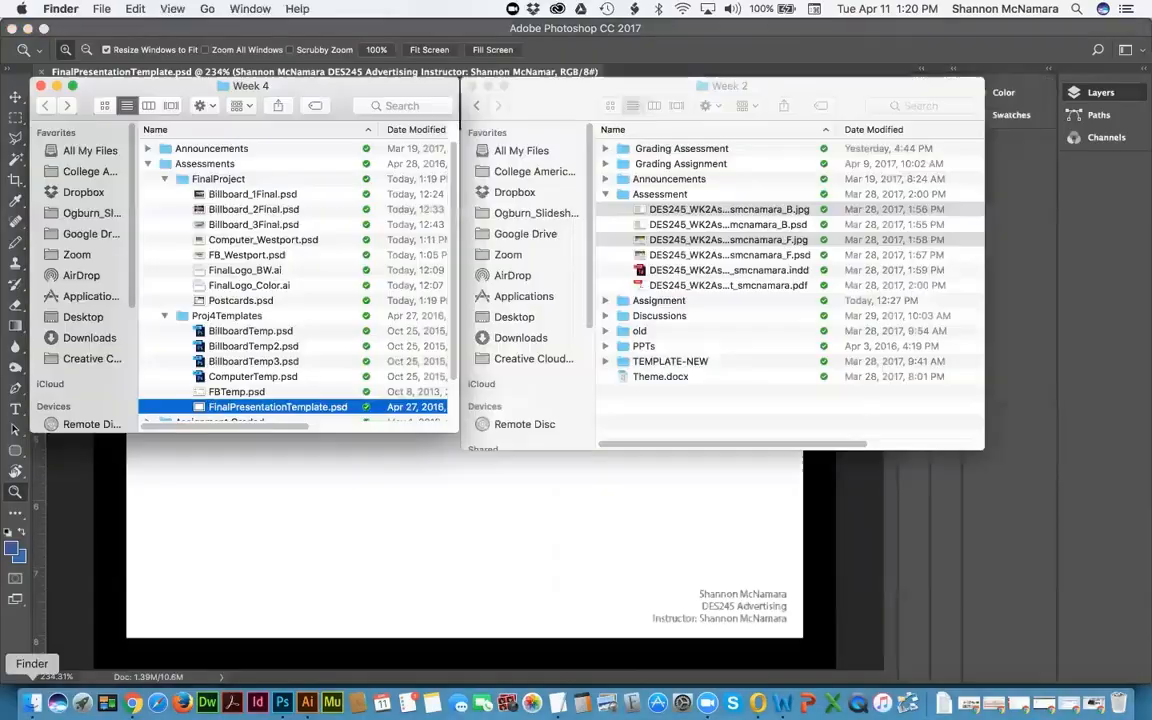
{"action": "left_click", "coordinate": [477, 437]}
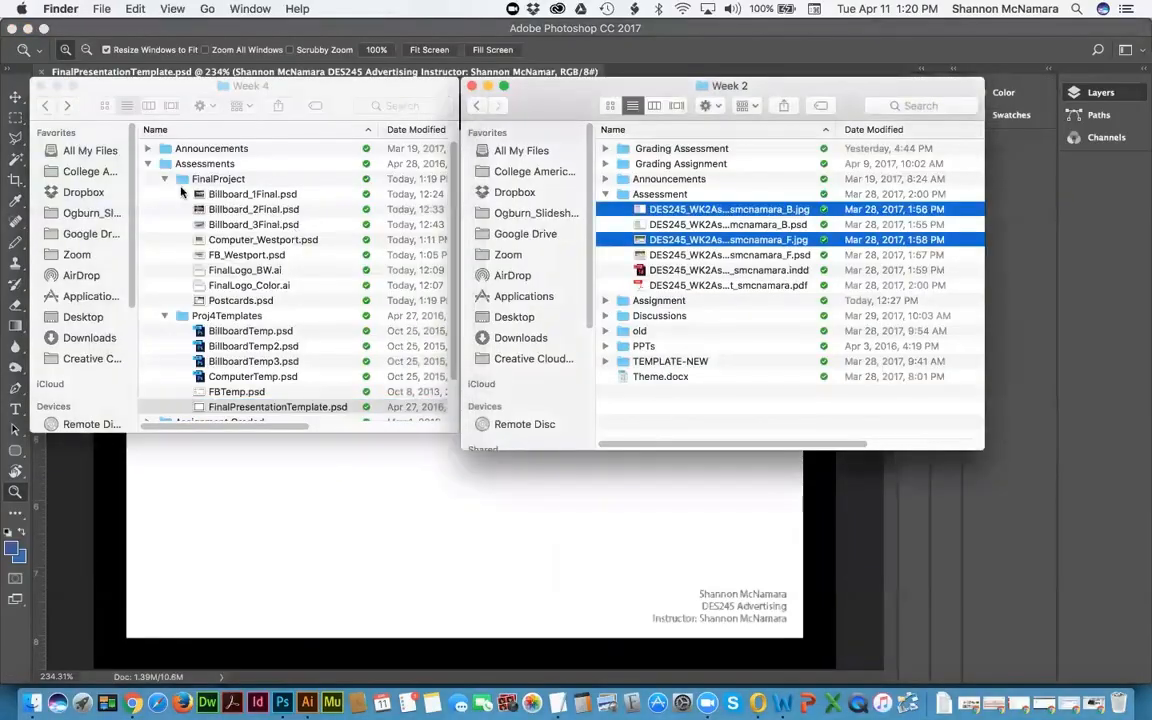
{"action": "left_click", "coordinate": [246, 272]}
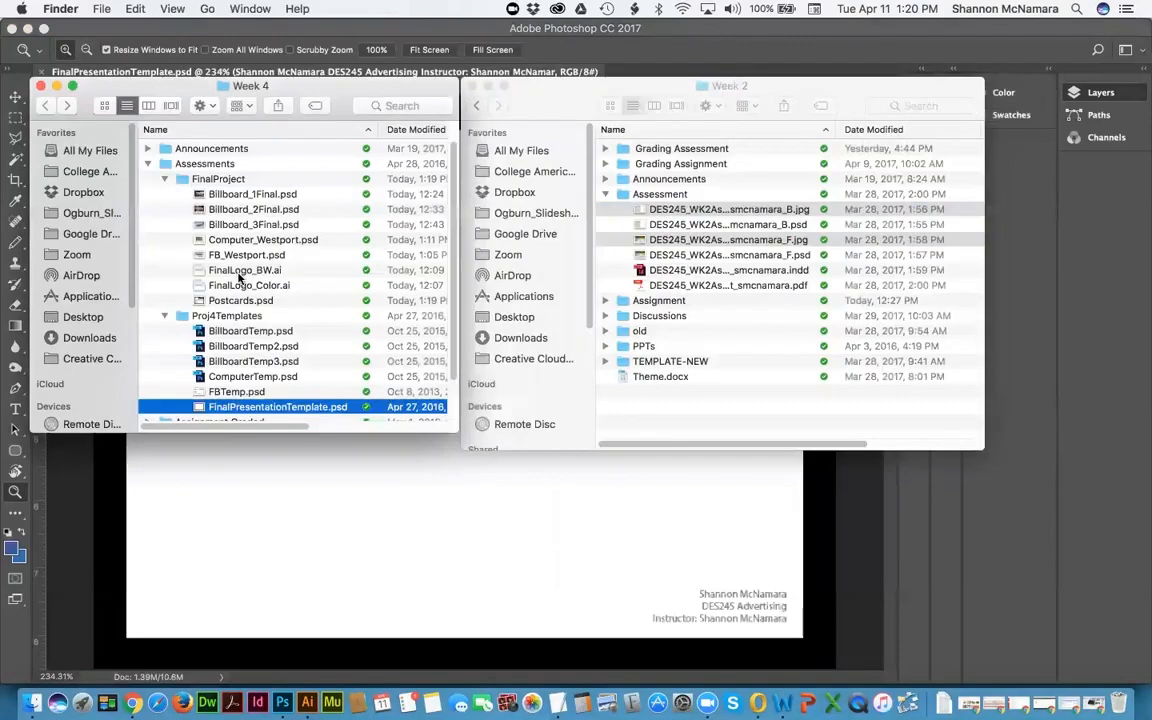
{"action": "left_click", "coordinate": [247, 270]}
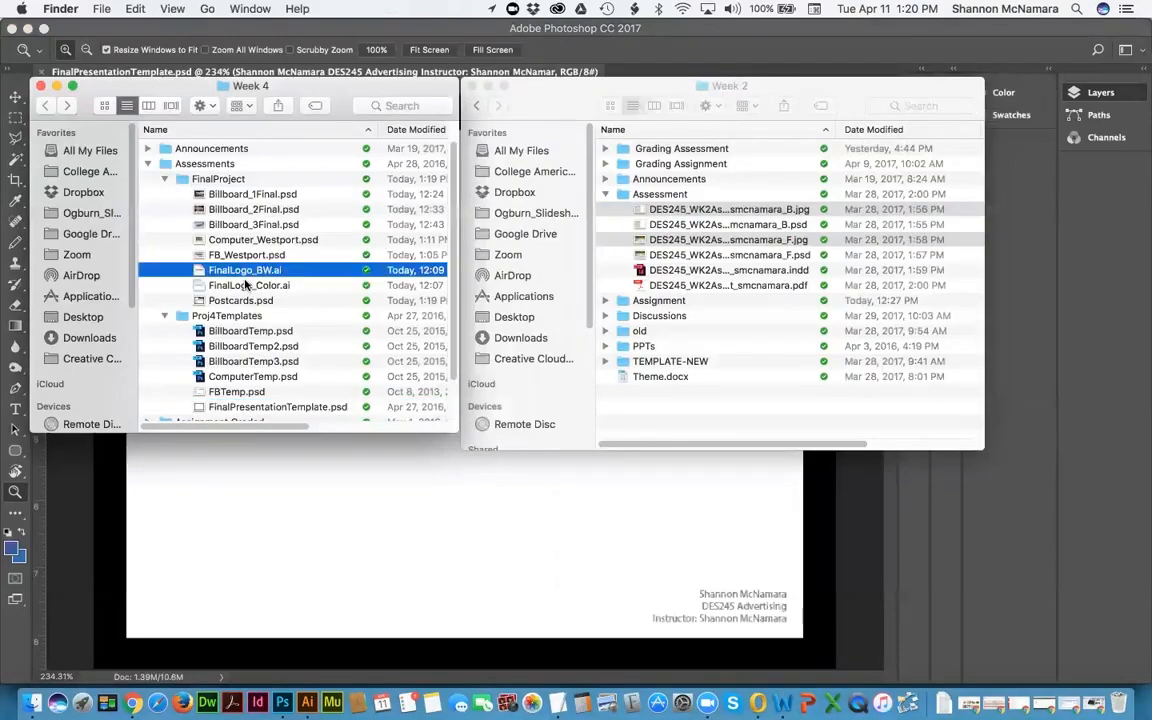
{"action": "left_click", "coordinate": [233, 288], "text": "shift"}
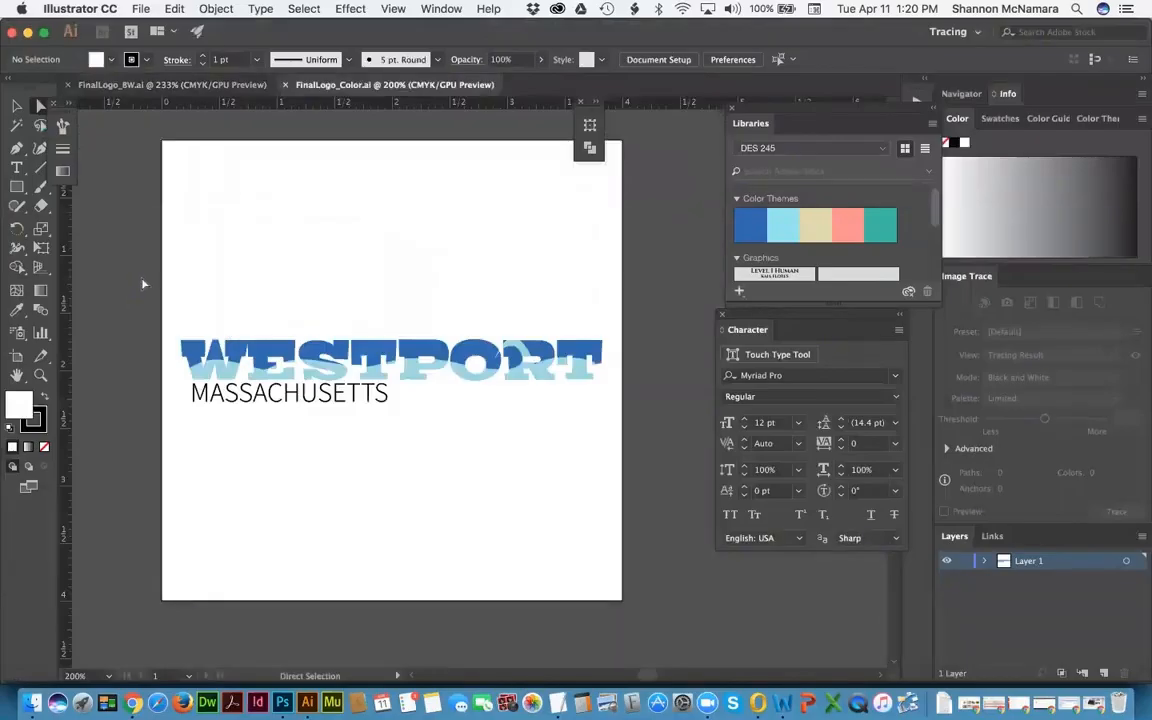
Step: Select all the WESTPORT MASSACHUSETTS logo artwork in Illustrator and switch to Photoshop
{"action": "key", "text": "v"}
{"action": "key", "text": "a"}
{"action": "left_click_drag", "start_coordinate": [163, 293], "coordinate": [644, 462]}
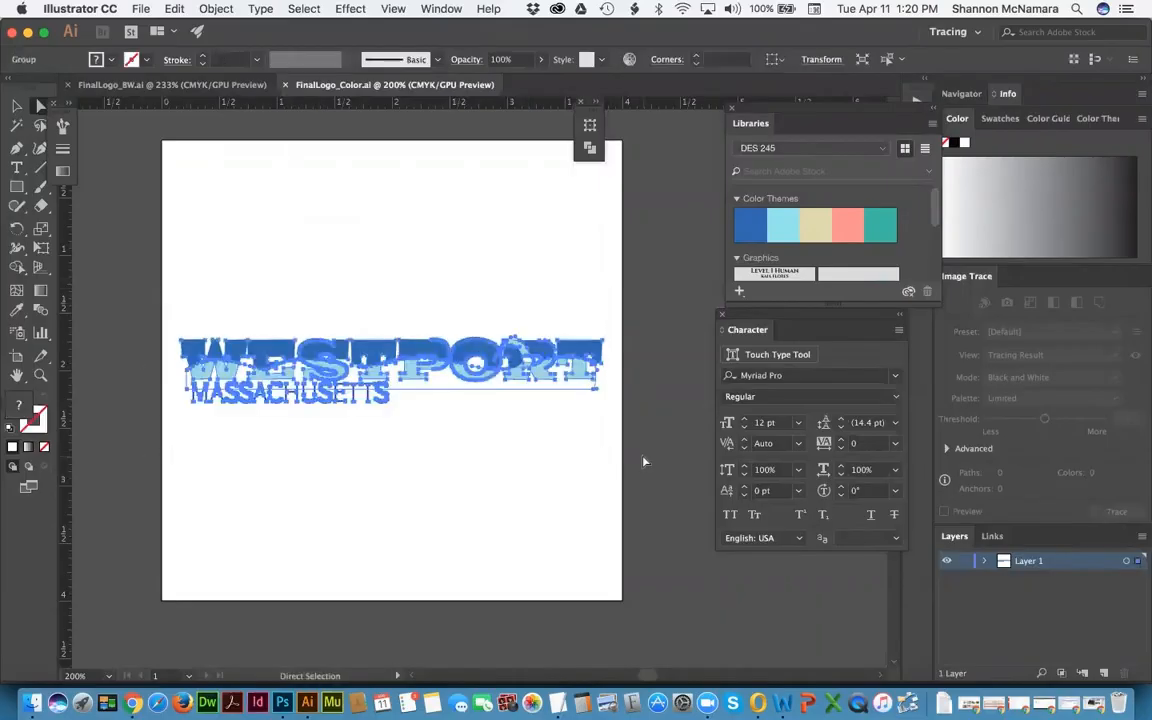
{"action": "key", "text": "v"}
{"action": "key", "text": "a"}
{"action": "left_click", "coordinate": [283, 702]}
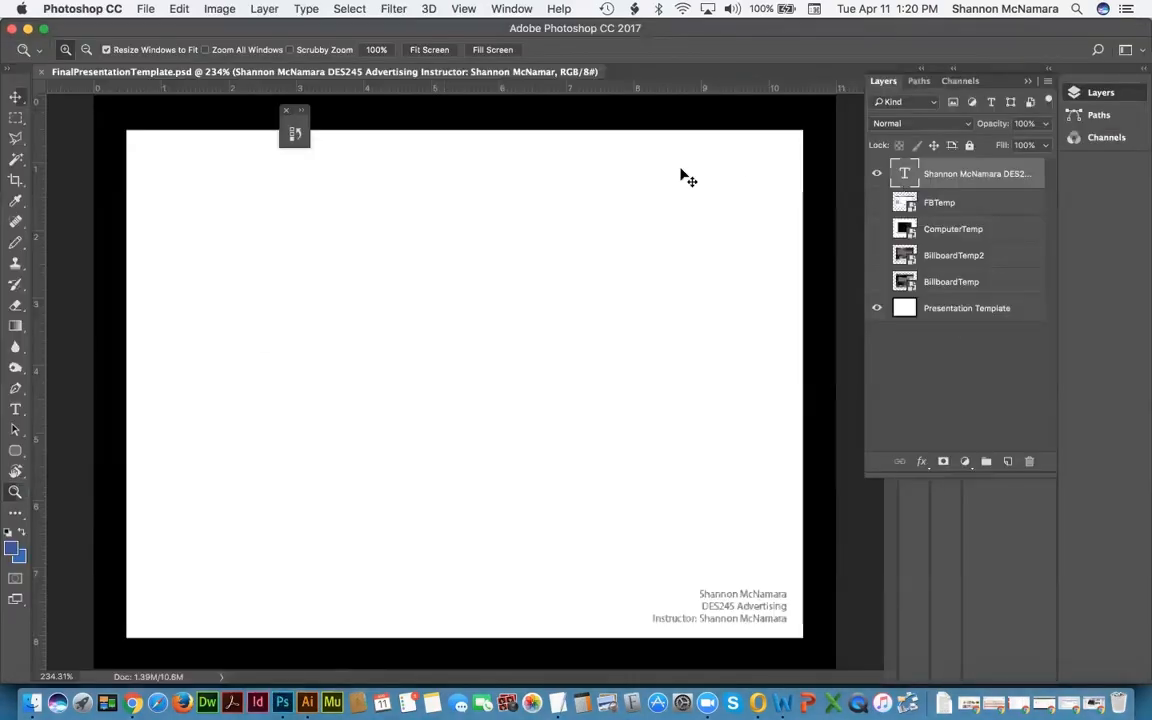
Step: Paste the colour logo as a Smart Object, scaled proportionally to ~250% across the template's top
{"action": "key", "text": "v"}
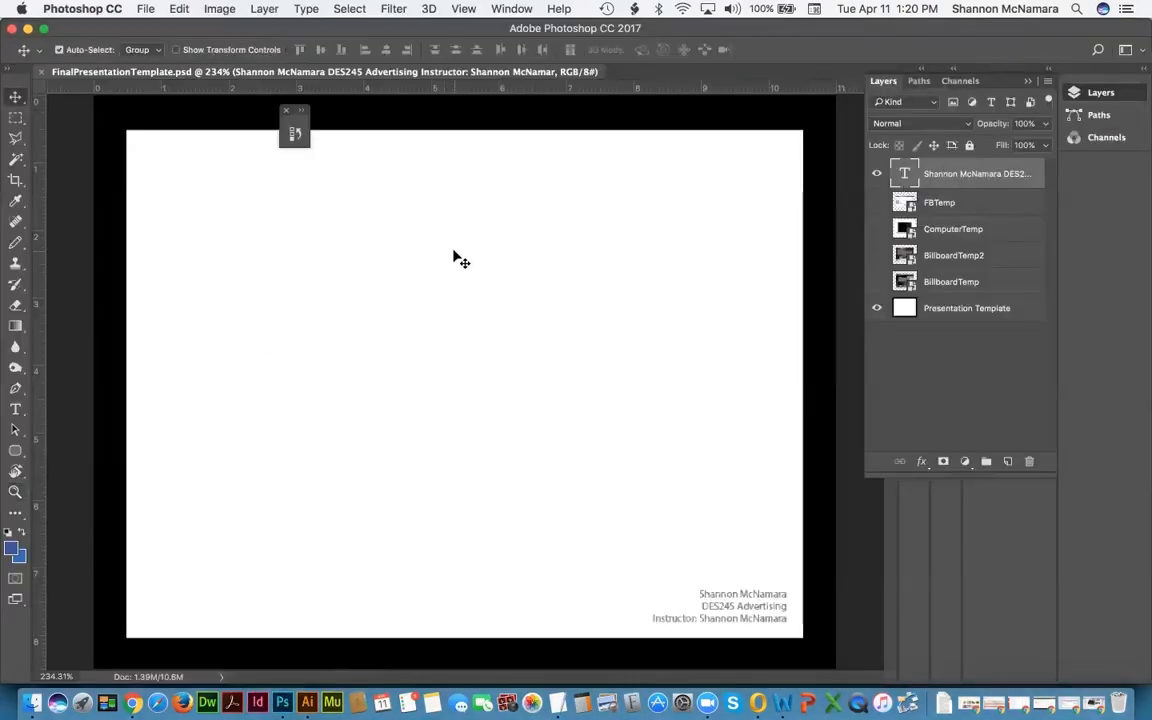
{"action": "key", "text": "super+v"}
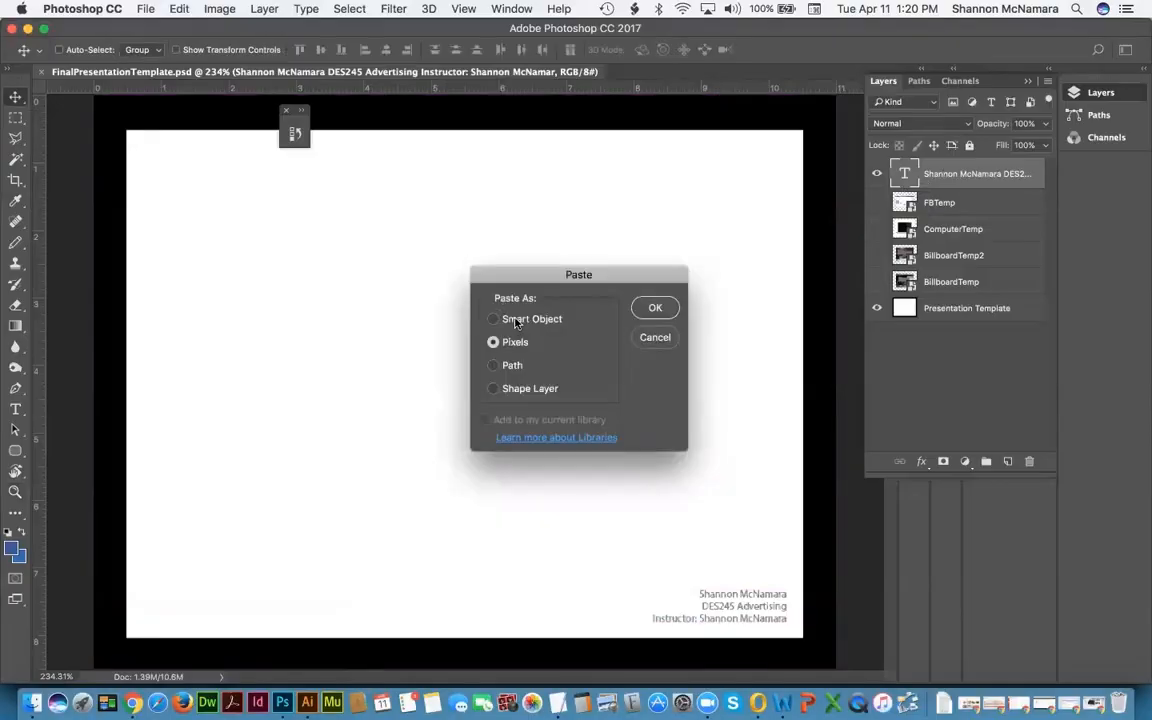
{"action": "left_click", "coordinate": [517, 320]}
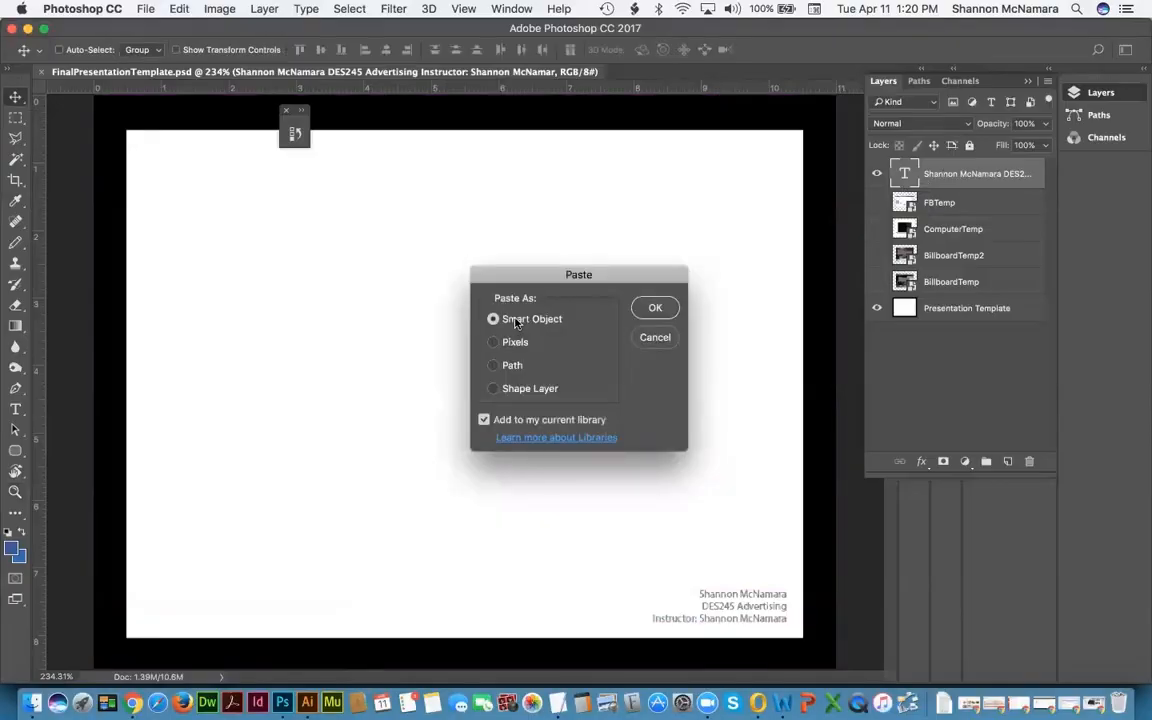
{"action": "left_click", "coordinate": [655, 309]}
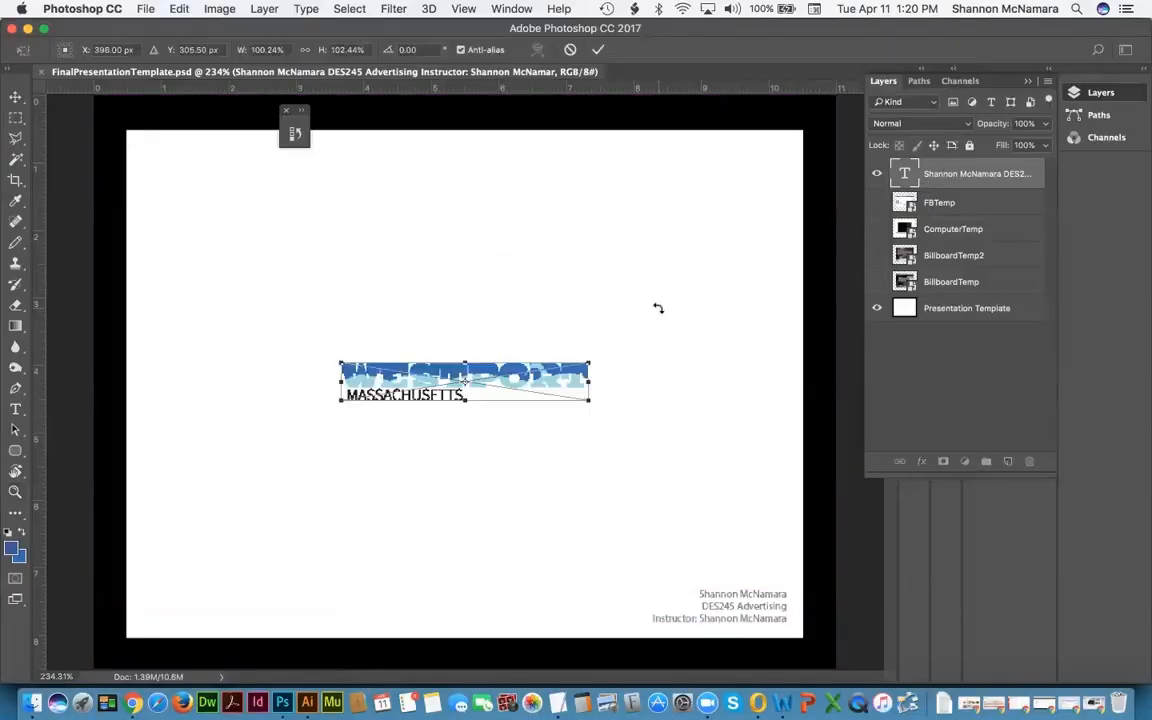
{"action": "left_click_drag", "start_coordinate": [398, 378], "coordinate": [214, 167]}
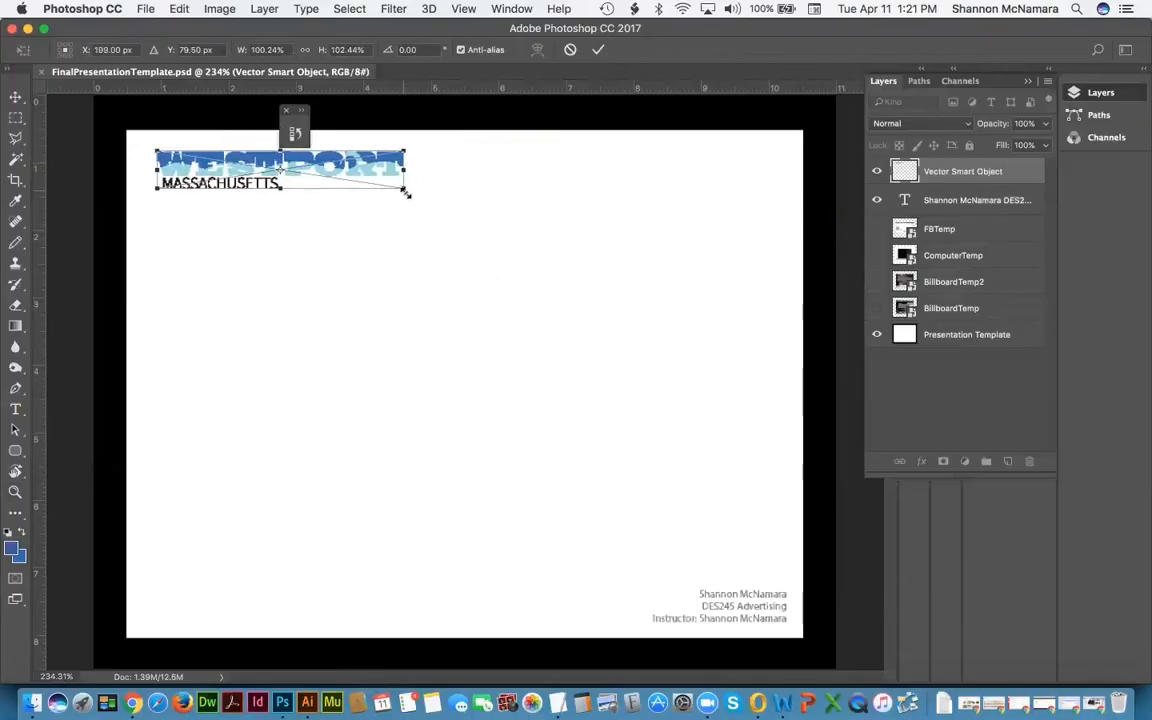
{"action": "left_click_drag", "start_coordinate": [406, 193], "coordinate": [473, 198]}
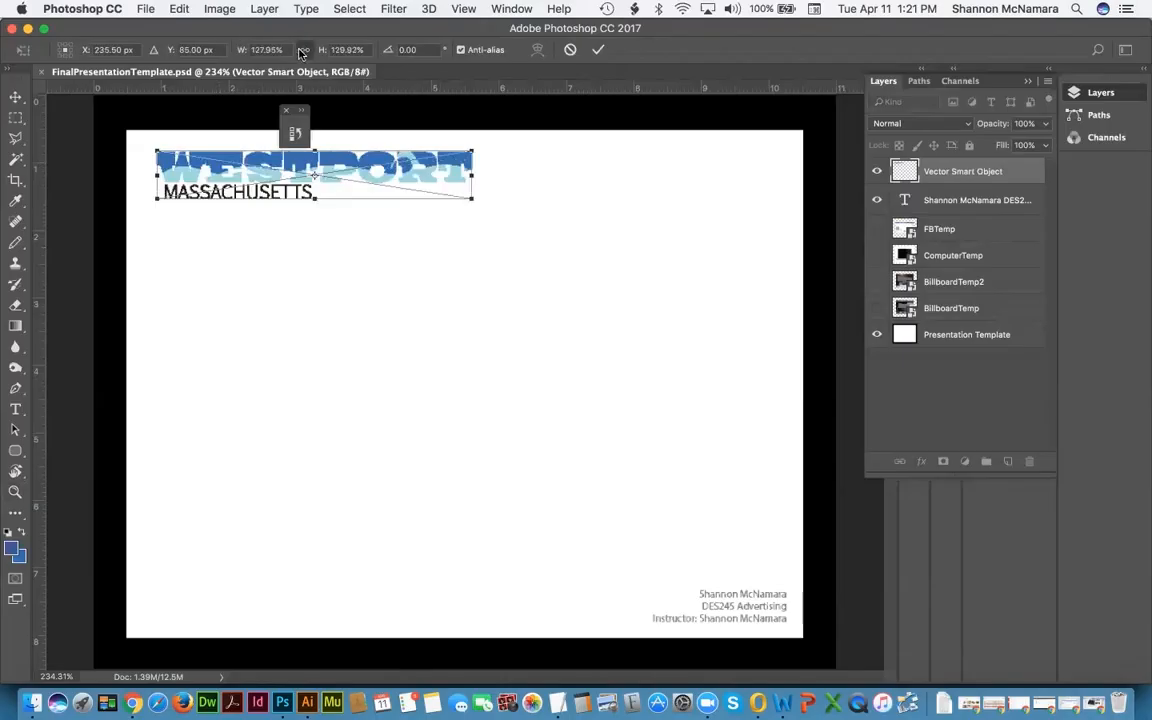
{"action": "left_click", "coordinate": [303, 50]}
{"action": "left_click_drag", "start_coordinate": [473, 198], "coordinate": [772, 262]}
{"action": "left_click_drag", "start_coordinate": [581, 170], "coordinate": [581, 190]}
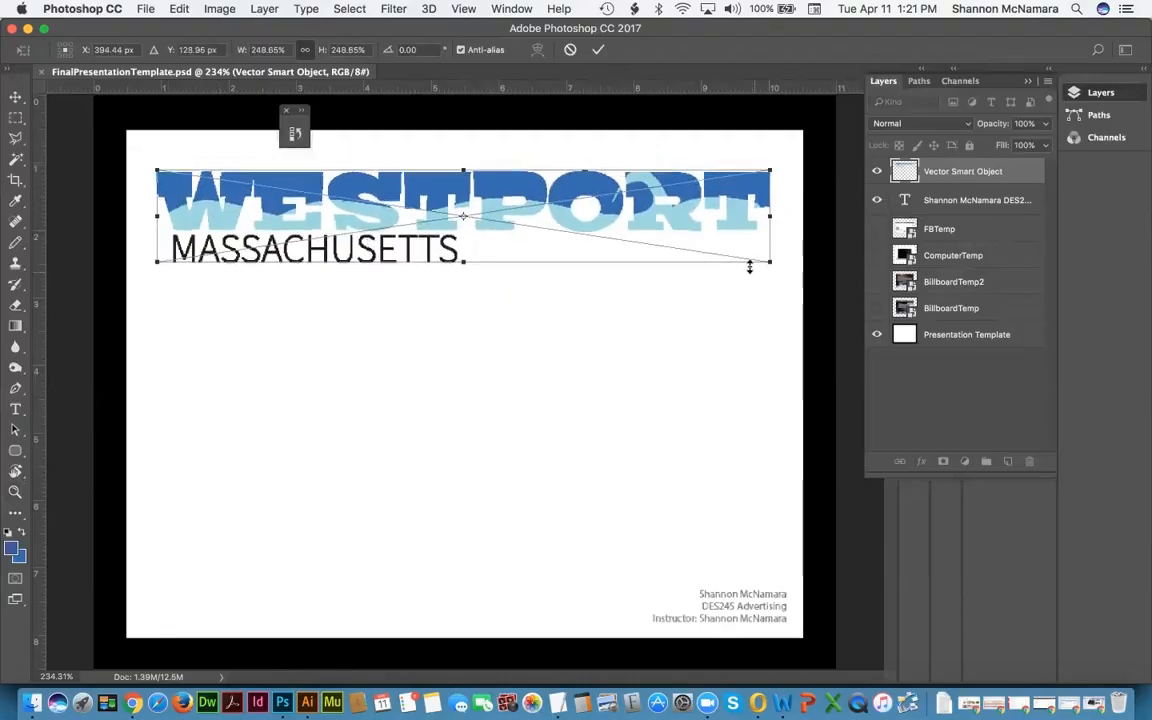
{"action": "left_click_drag", "start_coordinate": [725, 246], "coordinate": [743, 234]}
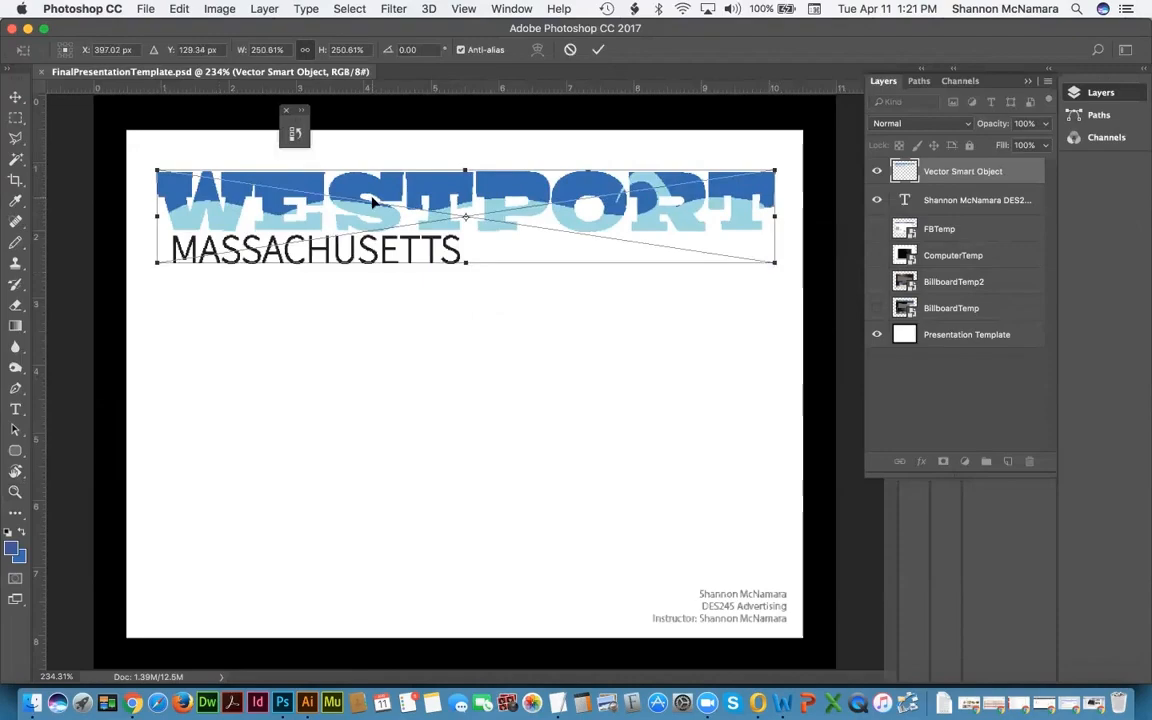
{"action": "key", "text": "Return"}
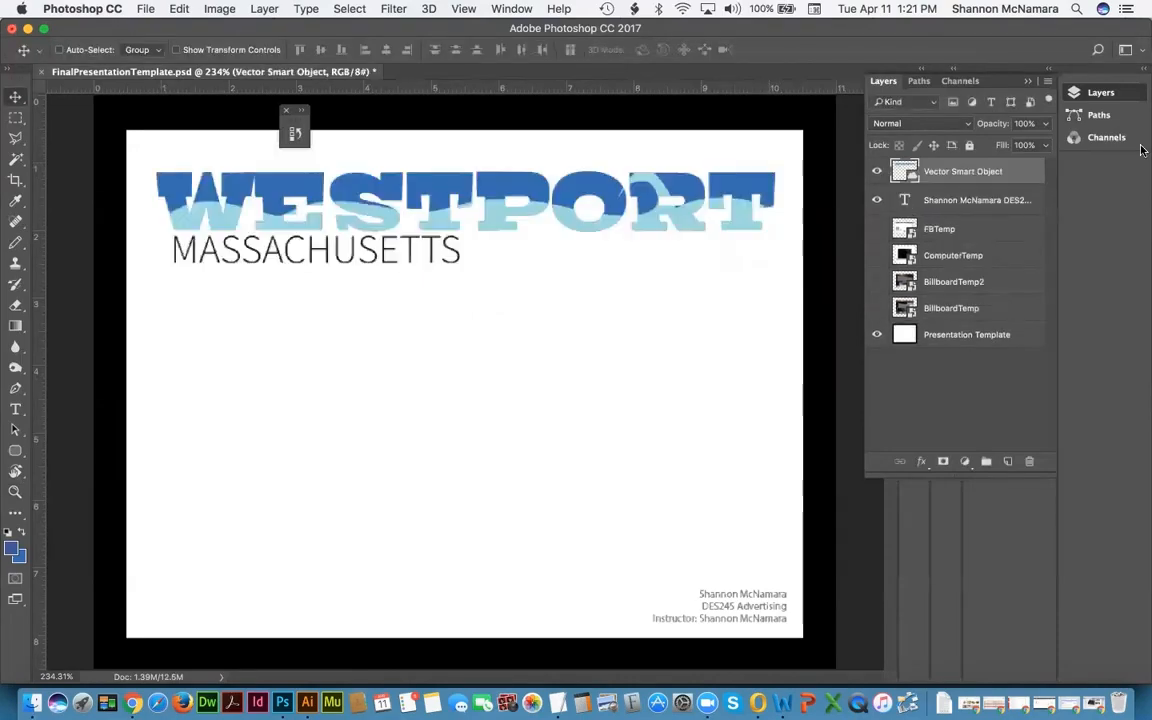
Step: Rename the layer 'Logo - Color' and add vertical guides near the left and right page edges
{"action": "left_click", "coordinate": [1099, 93]}
{"action": "left_click", "coordinate": [1099, 93]}
{"action": "double_click", "coordinate": [962, 171]}
{"action": "type", "text": "Log"}
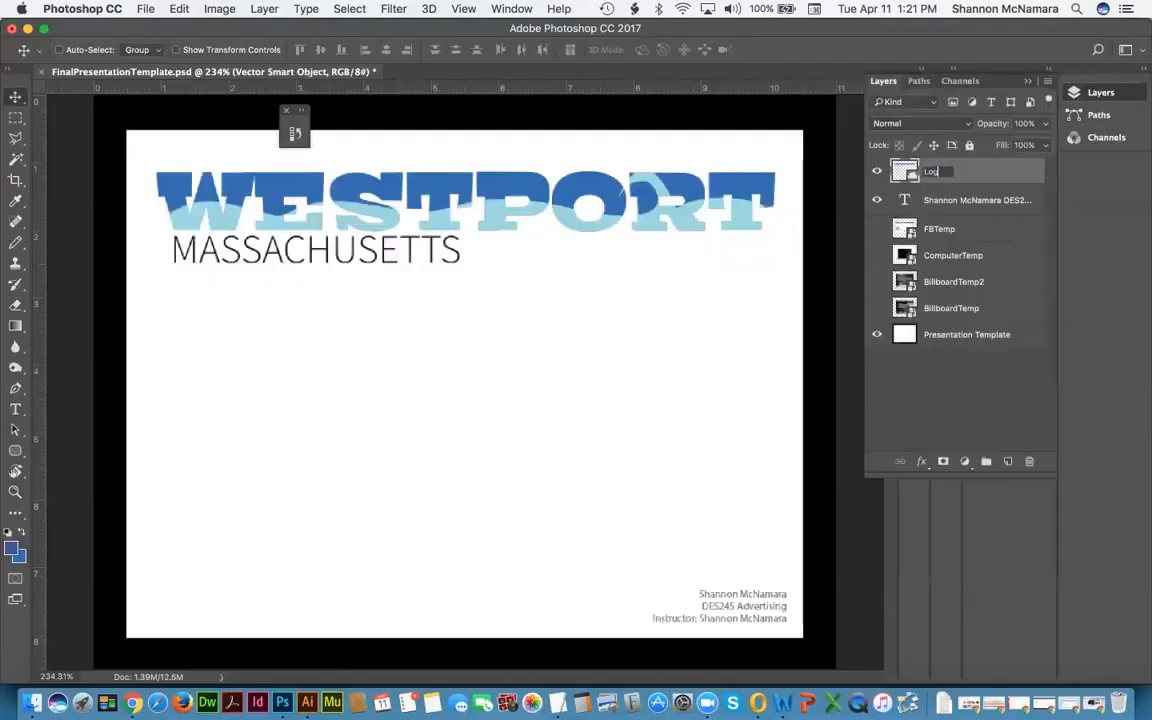
{"action": "type", "text": "o - Color"}
{"action": "key", "text": "Return"}
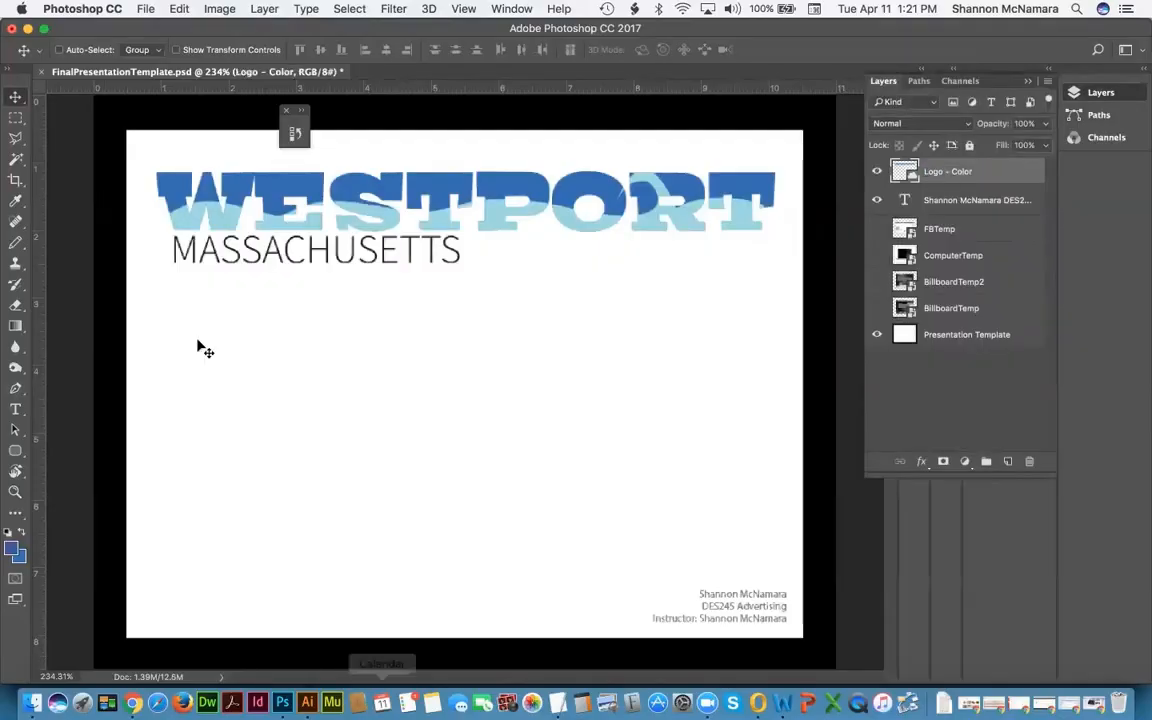
{"action": "left_click_drag", "start_coordinate": [45, 212], "coordinate": [157, 227]}
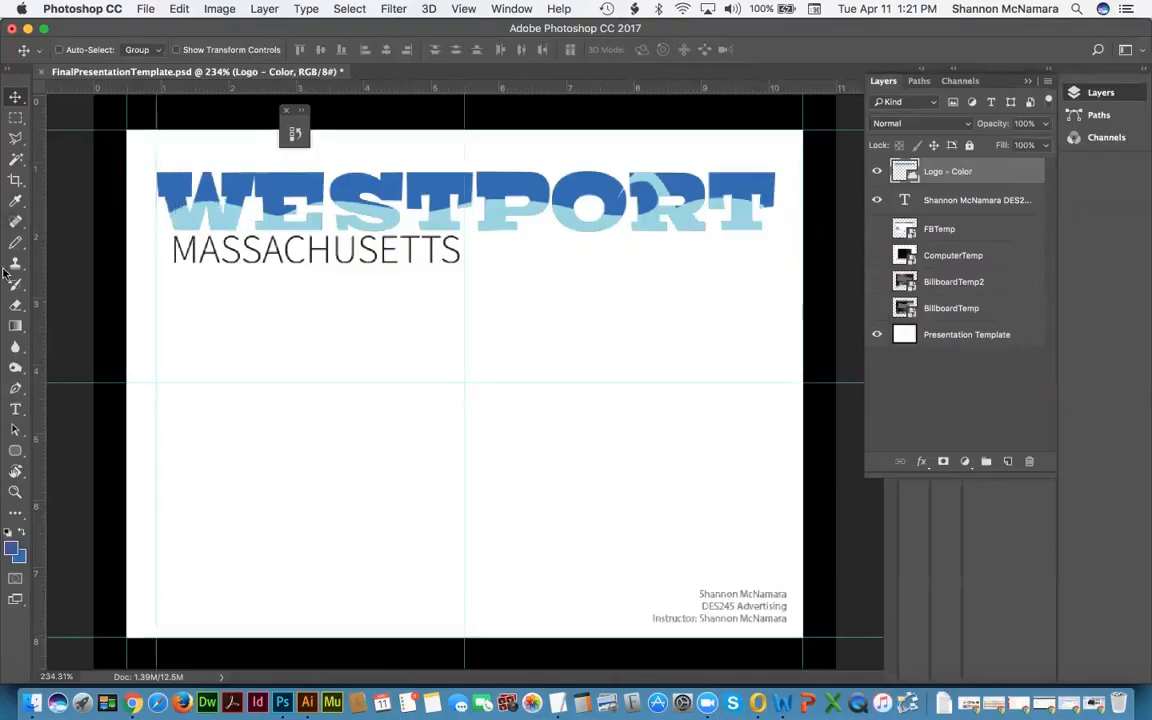
{"action": "left_click_drag", "start_coordinate": [37, 245], "coordinate": [773, 290]}
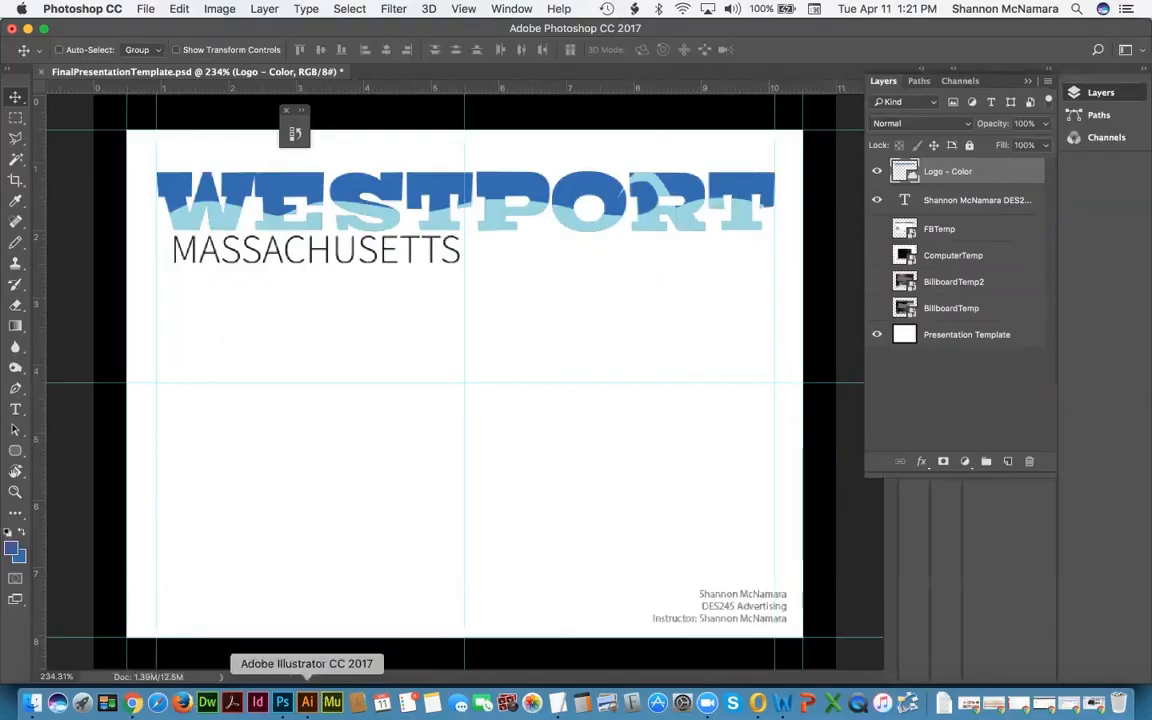
Step: In Illustrator, close the colour logo file and select all the black-and-white logo artwork
{"action": "left_click", "coordinate": [307, 702]}
{"action": "key", "text": "super+w"}
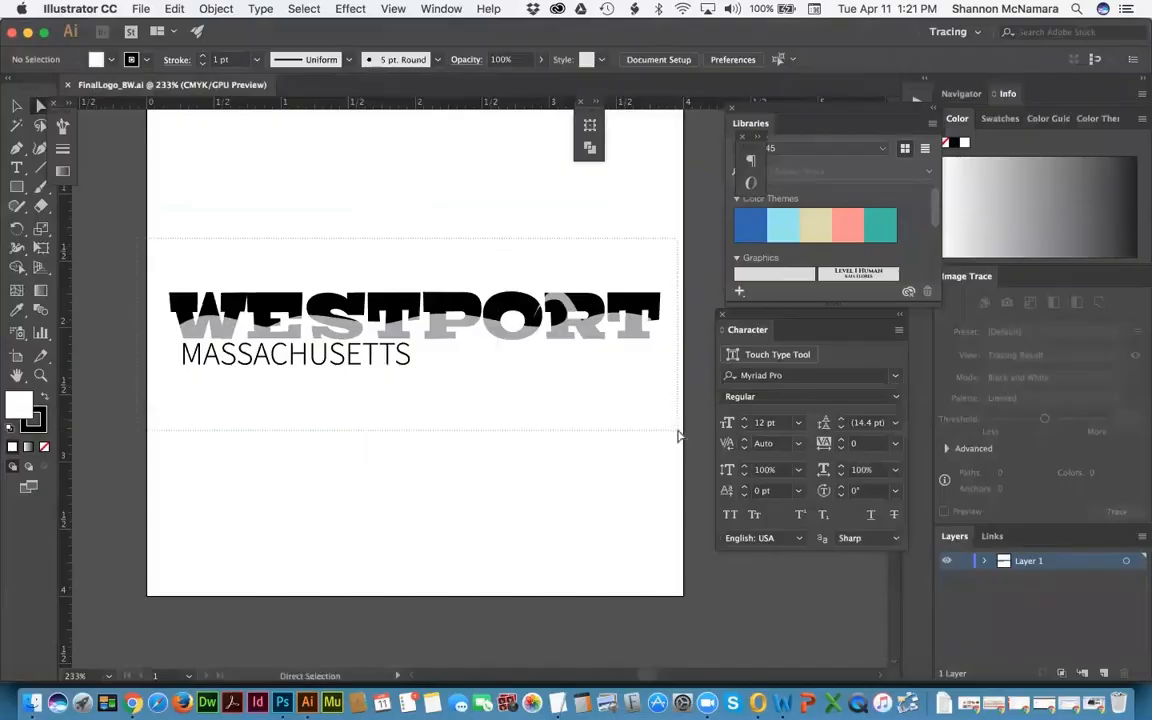
{"action": "key", "text": "super+a"}
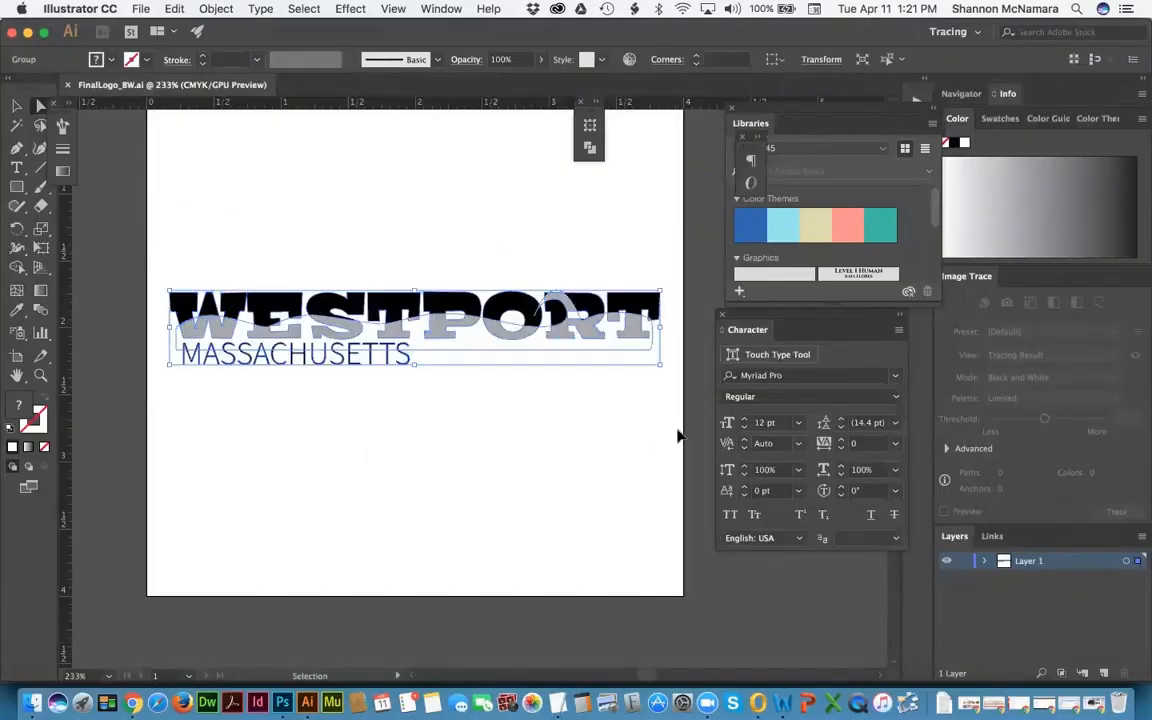
{"action": "key", "text": "super+Tab"}
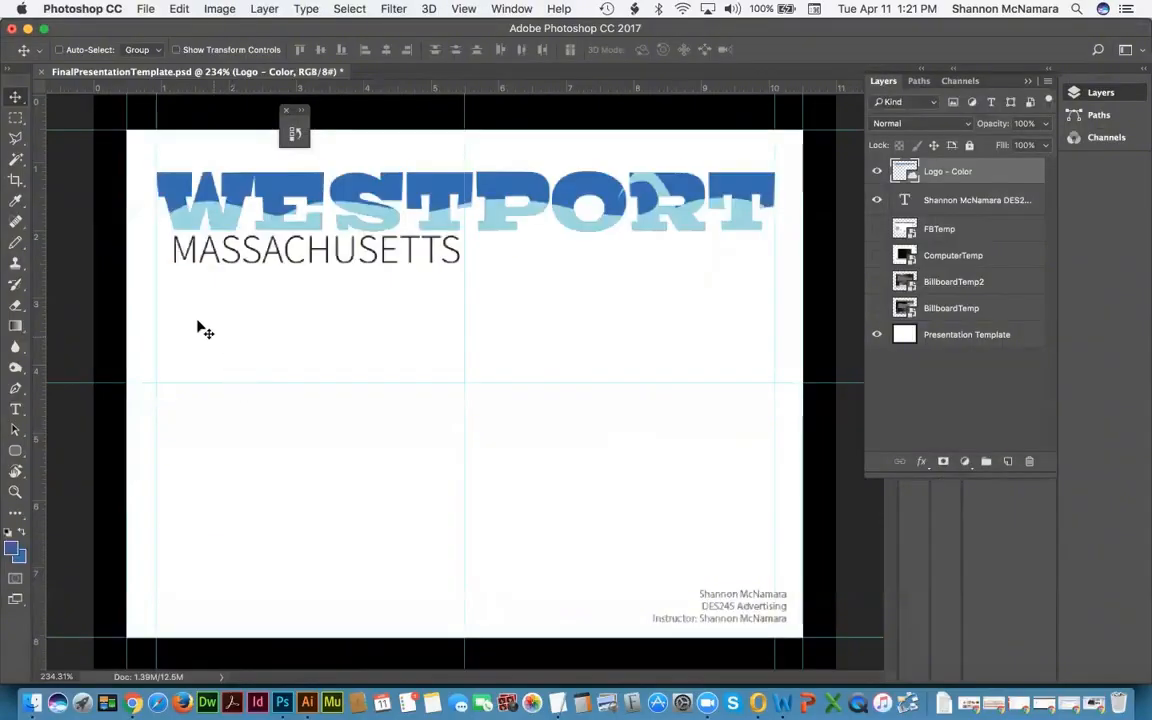
Step: Paste the black-and-white logo as a Smart Object, scaled proportionally to ~247%, below the colour logo
{"action": "key", "text": "super+v"}
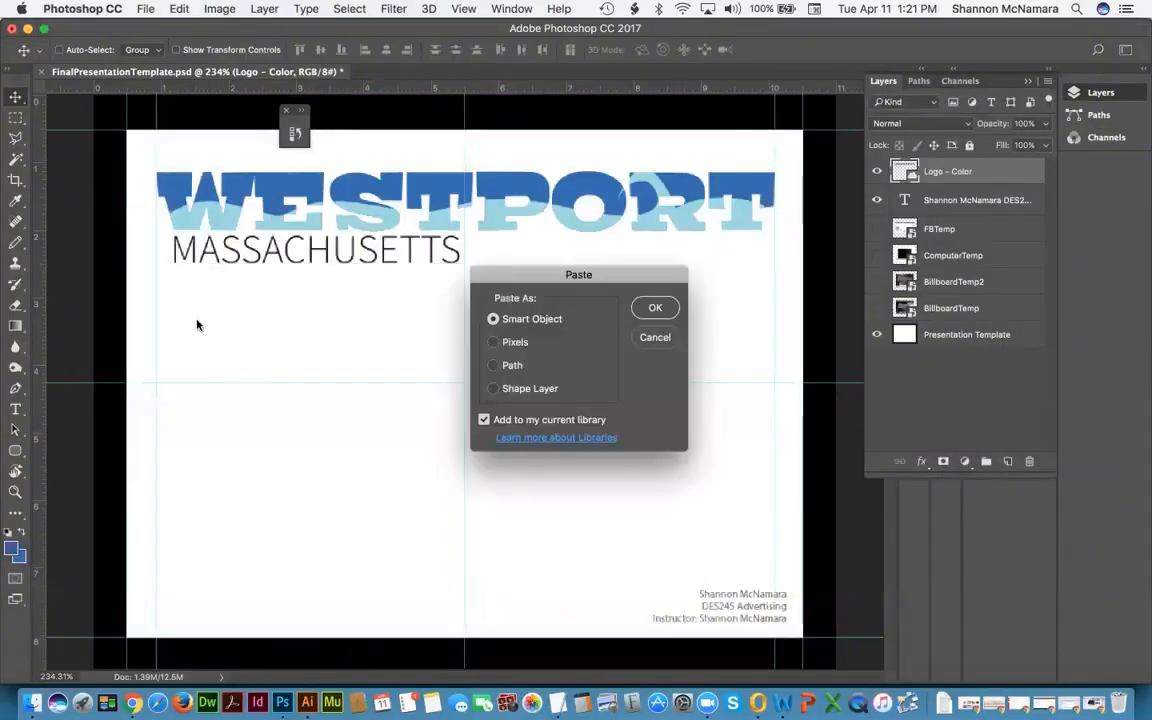
{"action": "left_click", "coordinate": [655, 308]}
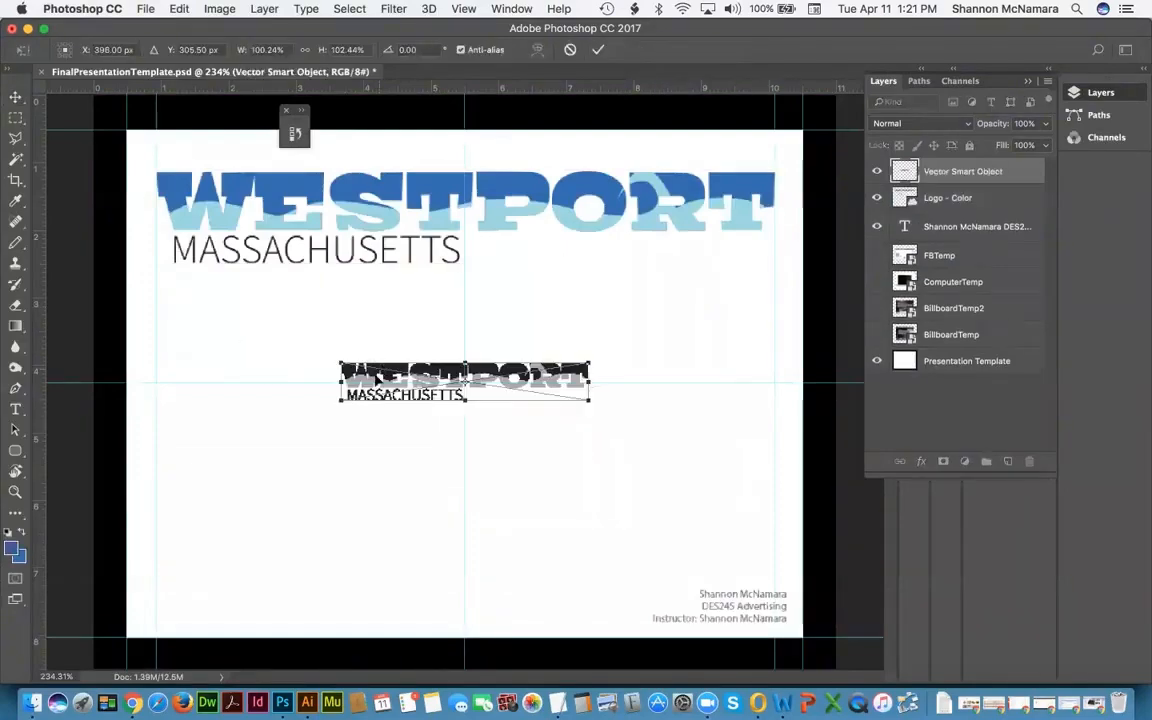
{"action": "left_click_drag", "start_coordinate": [458, 376], "coordinate": [279, 306]}
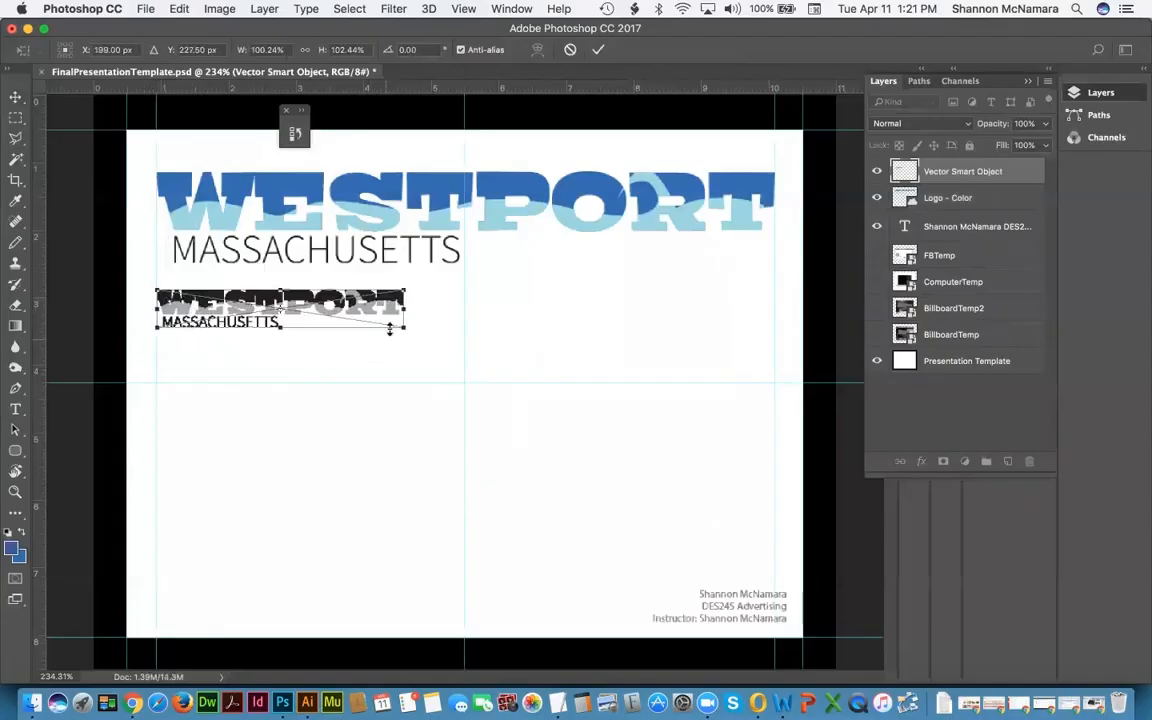
{"action": "left_click", "coordinate": [305, 50]}
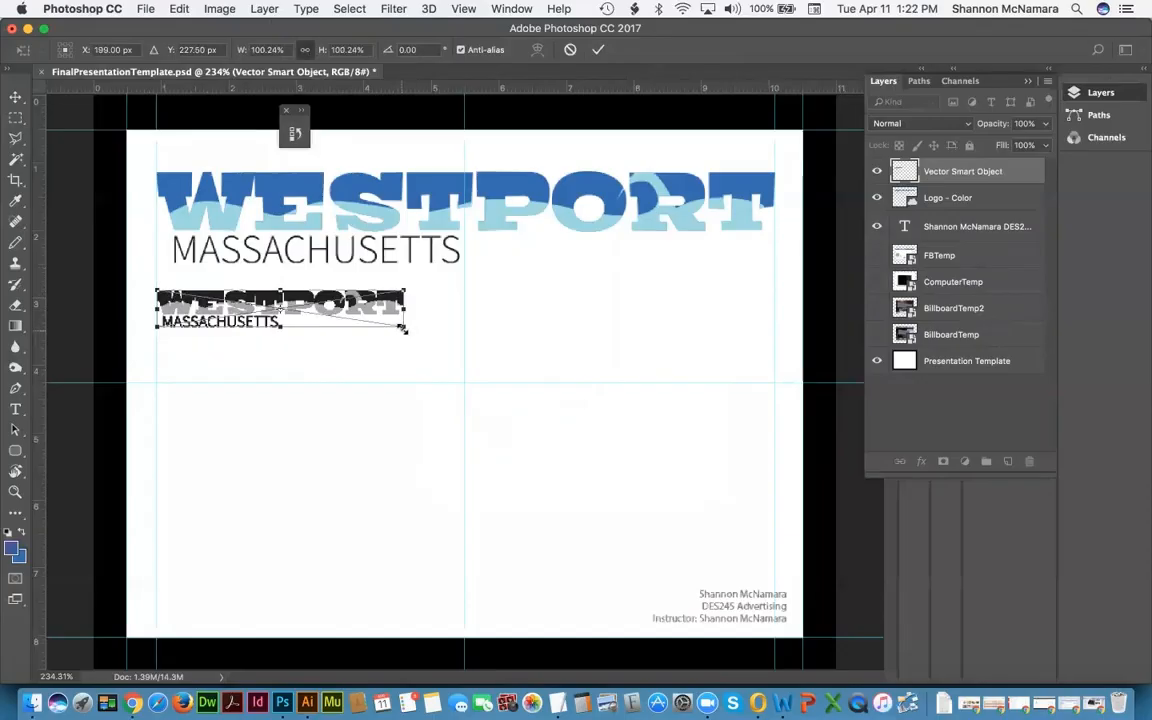
{"action": "left_click_drag", "start_coordinate": [403, 328], "coordinate": [768, 393]}
{"action": "key", "text": "Return"}
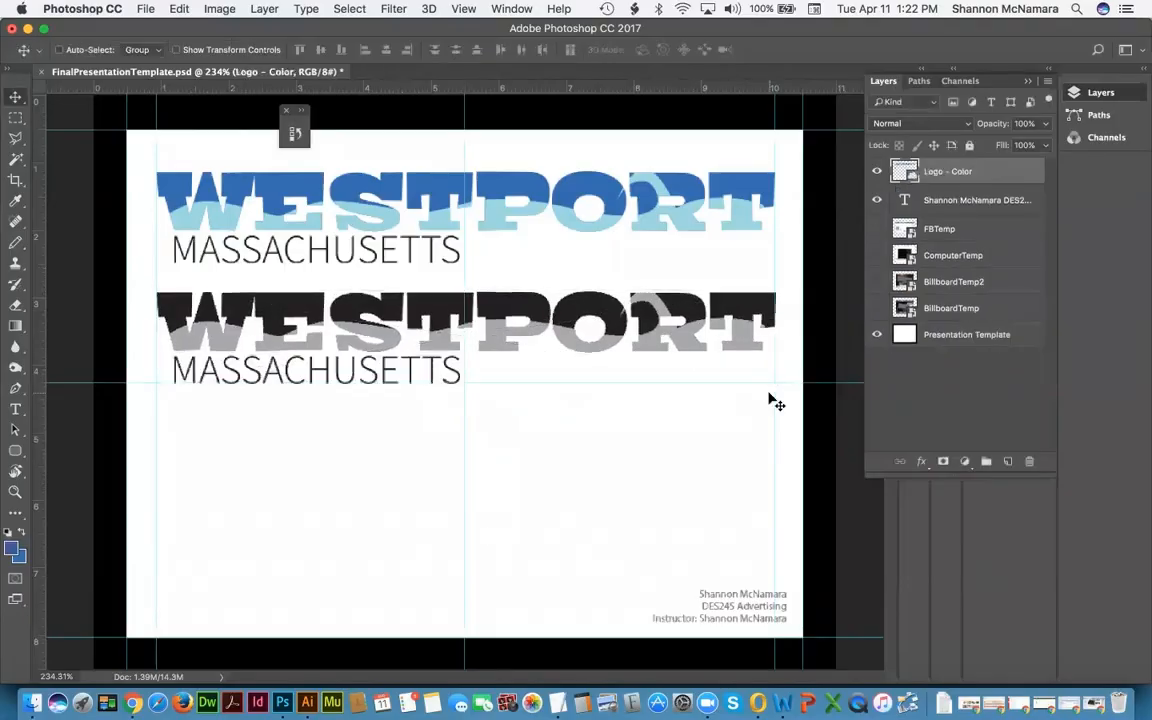
{"action": "left_click_drag", "start_coordinate": [553, 334], "coordinate": [577, 417]}
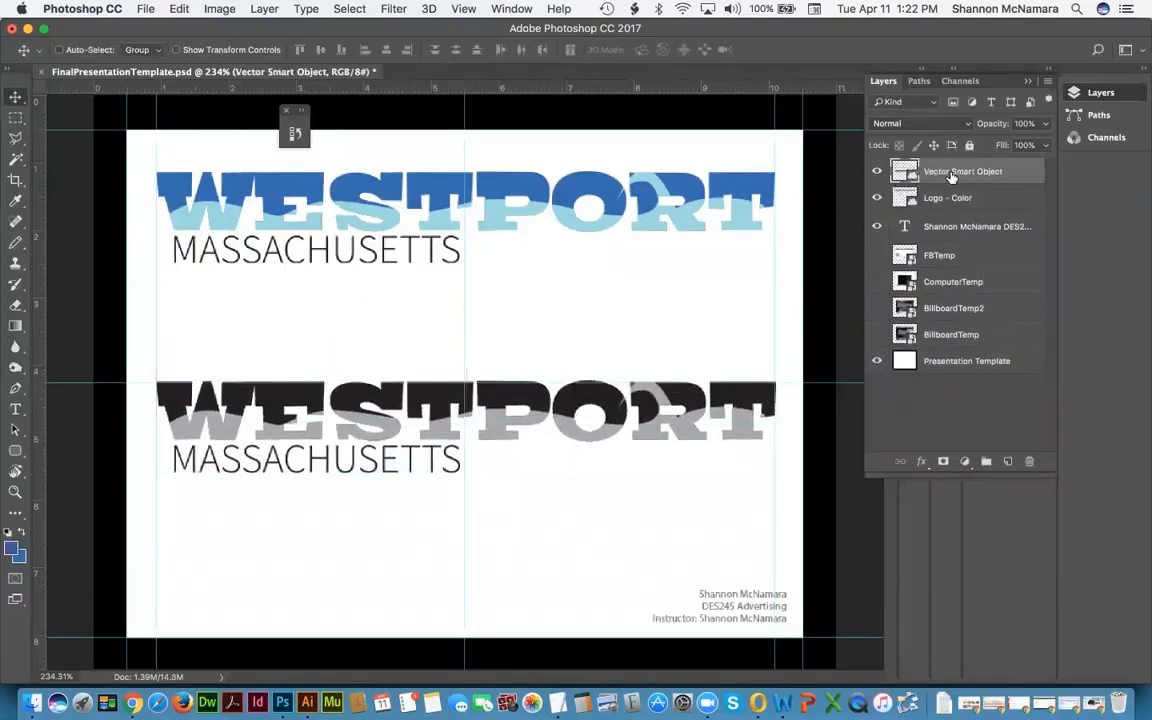
Step: Name the new layer 'Logo - BW' and move the colour logo down toward it
{"action": "double_click", "coordinate": [950, 171]}
{"action": "type", "text": "Logo - BW"}
{"action": "key", "text": "Return"}
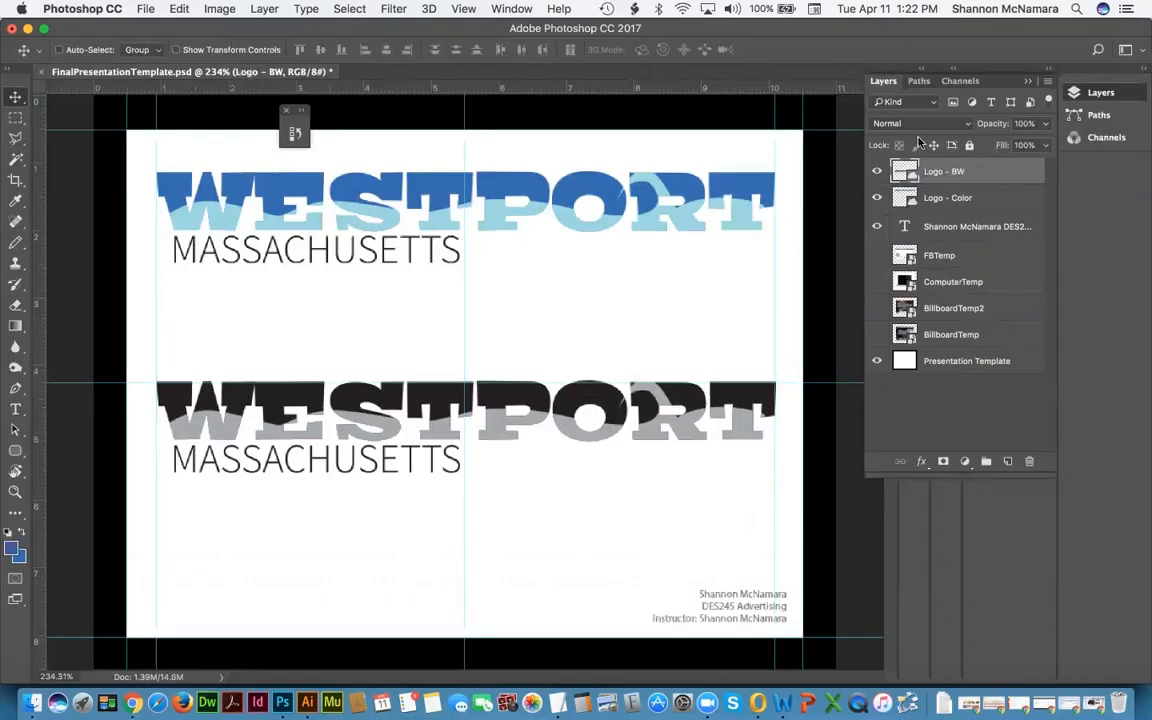
{"action": "left_click", "coordinate": [975, 197]}
{"action": "left_click_drag", "start_coordinate": [616, 233], "coordinate": [619, 289]}
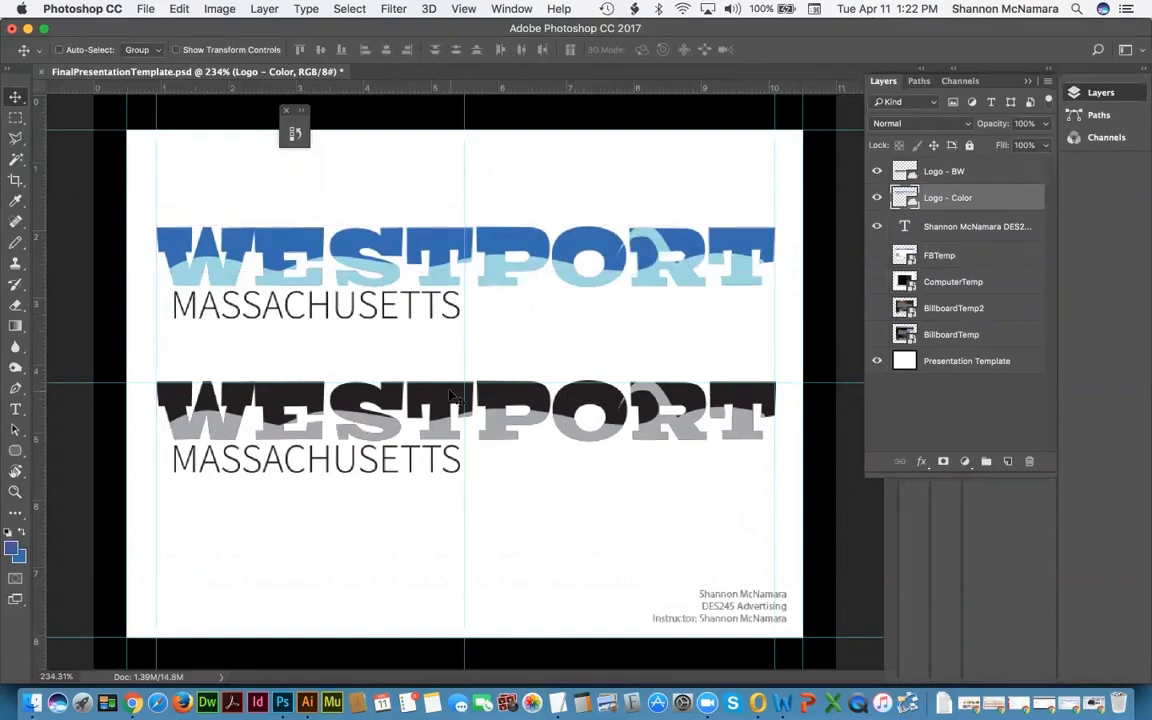
Step: Select both logo layers, add a low horizontal guide, and try a square marquee below the logos
{"action": "key", "text": "super+semicolon"}
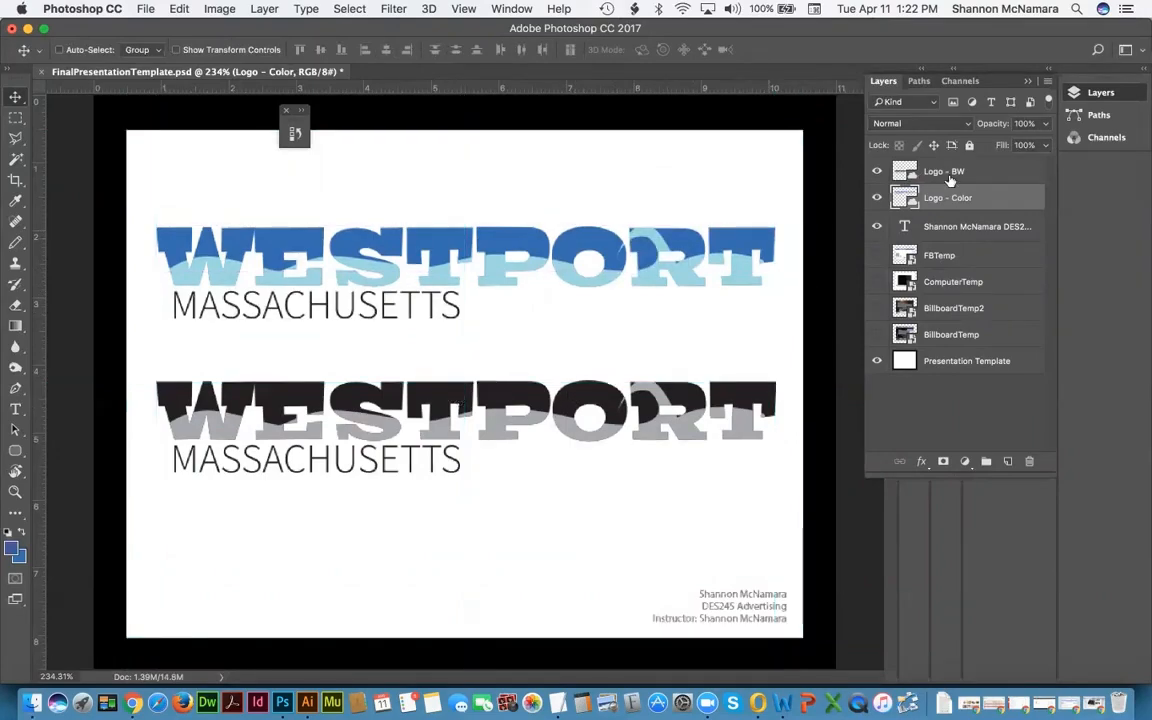
{"action": "left_click", "coordinate": [913, 172], "text": "shift"}
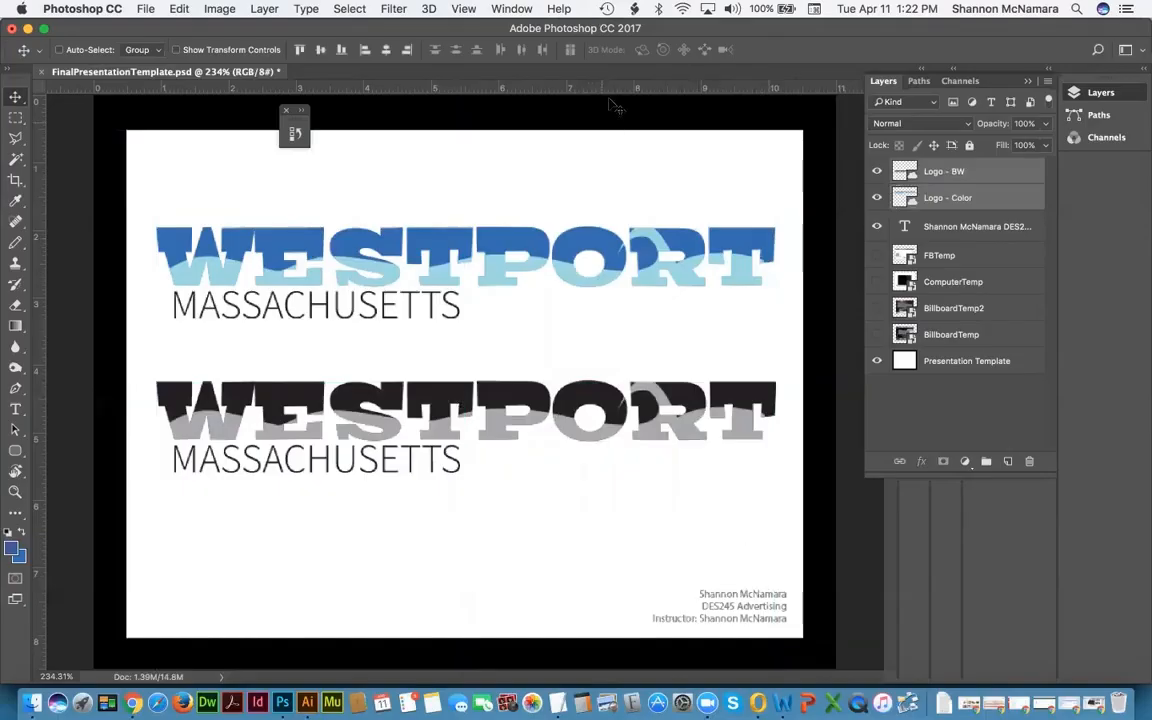
{"action": "left_click_drag", "start_coordinate": [552, 92], "coordinate": [648, 573]}
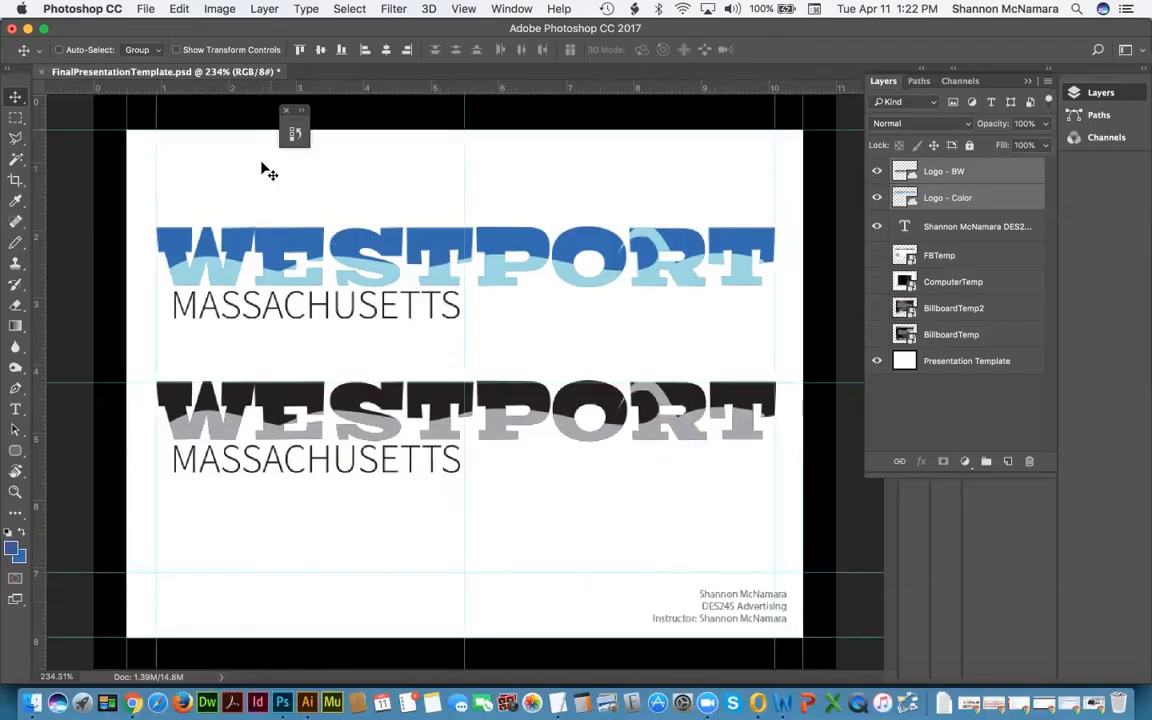
{"action": "key", "text": "m"}
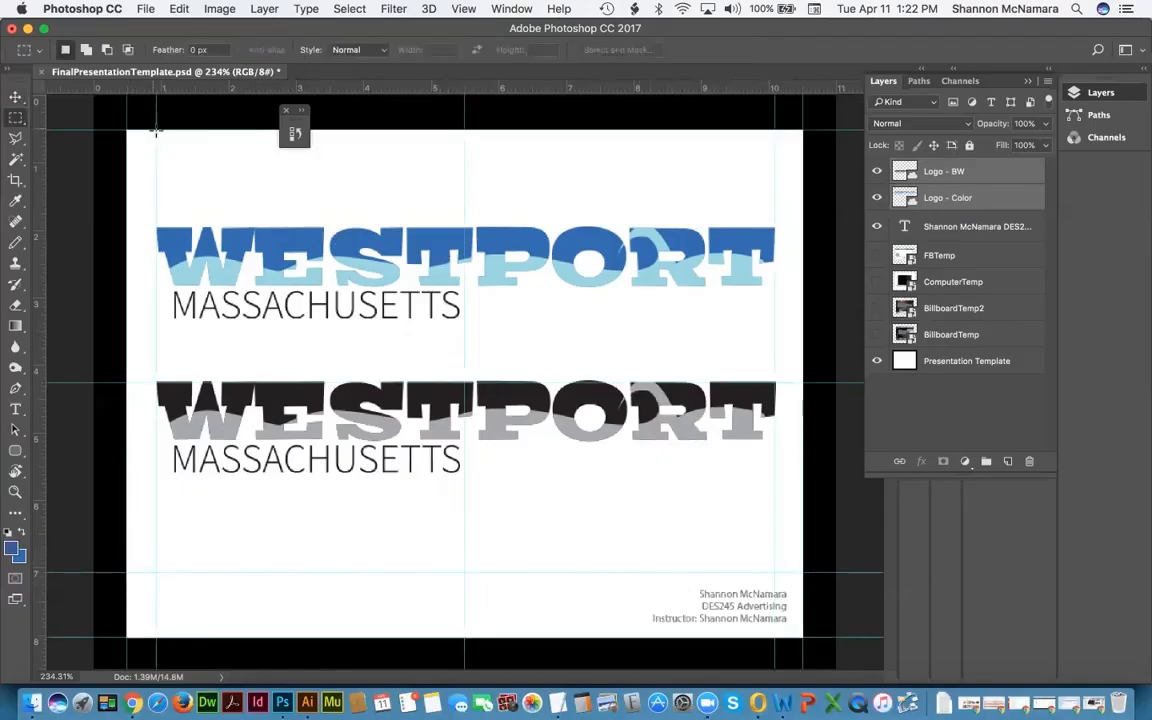
{"action": "left_click_drag", "start_coordinate": [155, 130], "coordinate": [253, 255]}
{"action": "left_click_drag", "start_coordinate": [218, 350], "coordinate": [205, 492]}
{"action": "left_click", "coordinate": [204, 489]}
Step: Save the page as LogosOnTemplate.psd in the FinalProject folder, accepting Maximize Compatibility
{"action": "key", "text": "super+semicolon"}
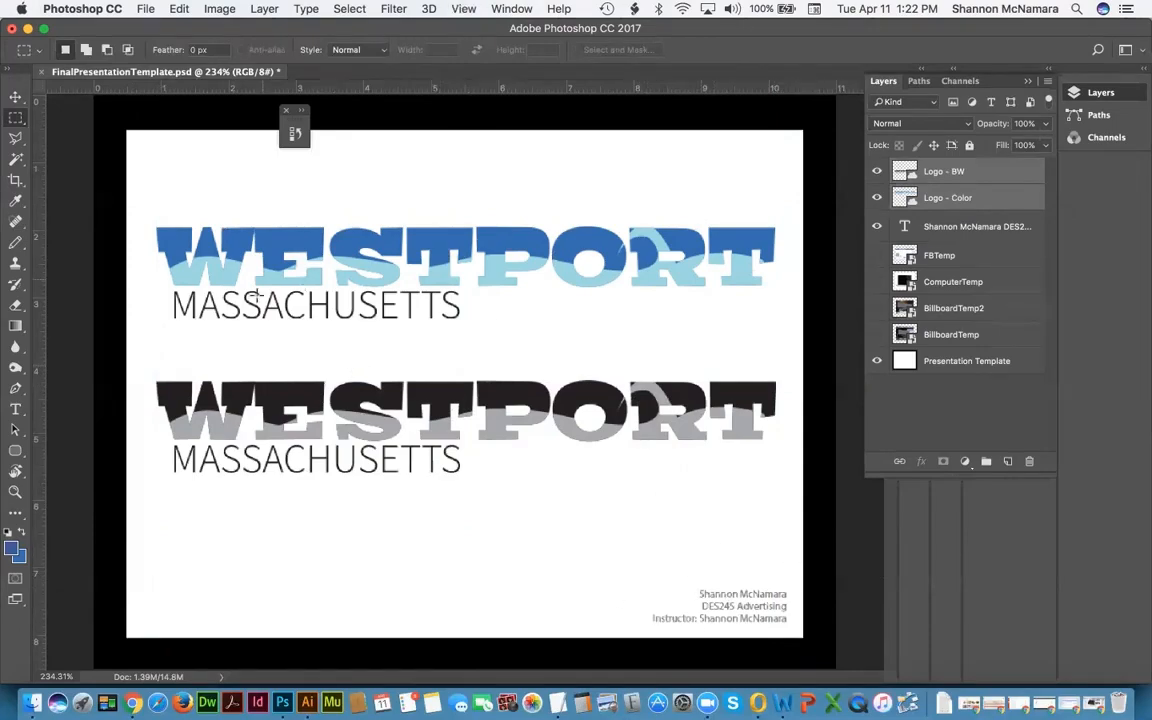
{"action": "left_click", "coordinate": [146, 8]}
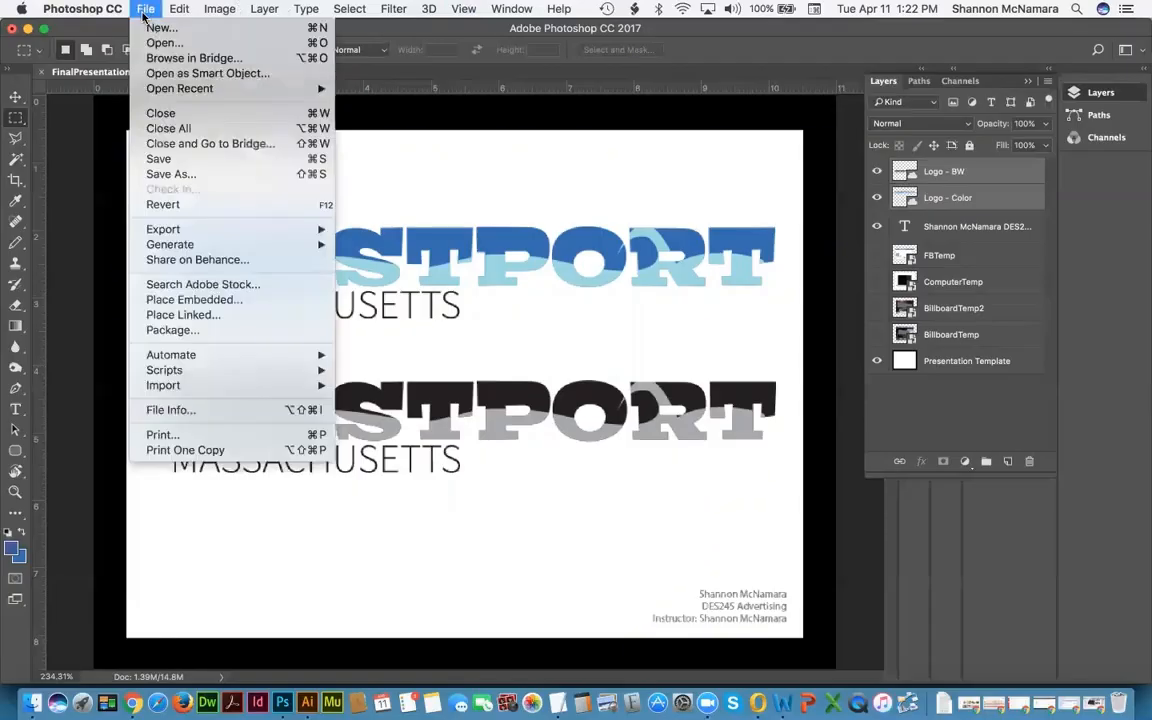
{"action": "left_click", "coordinate": [184, 175]}
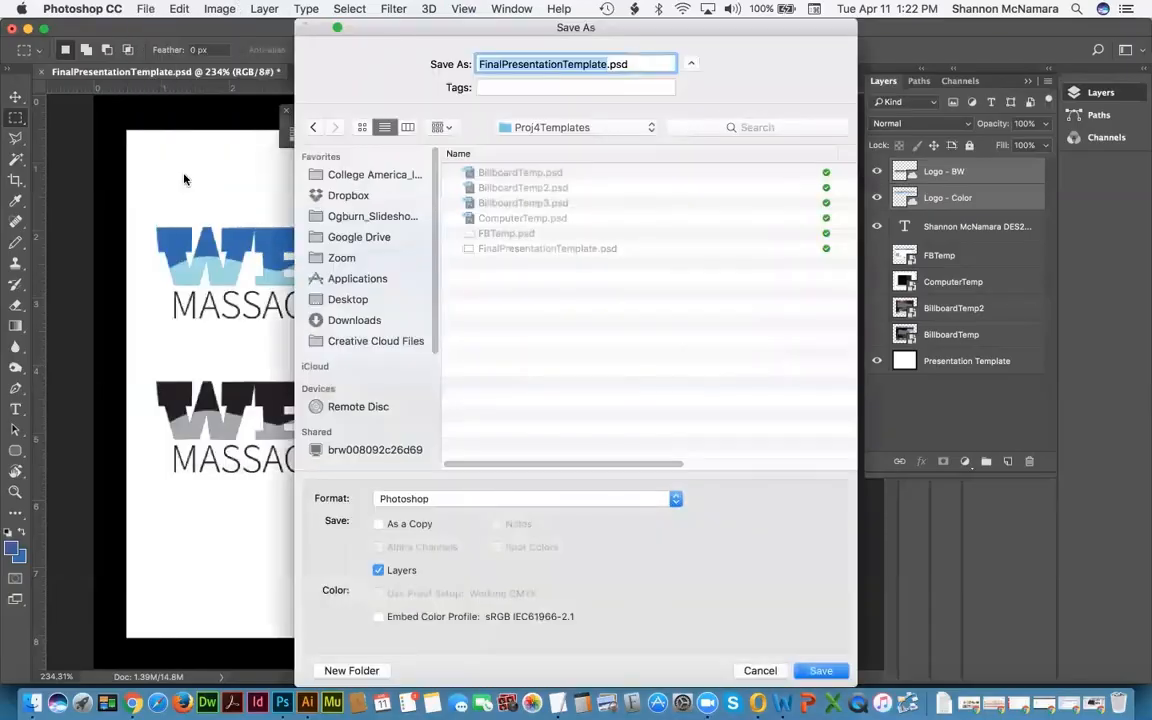
{"action": "left_click", "coordinate": [548, 127]}
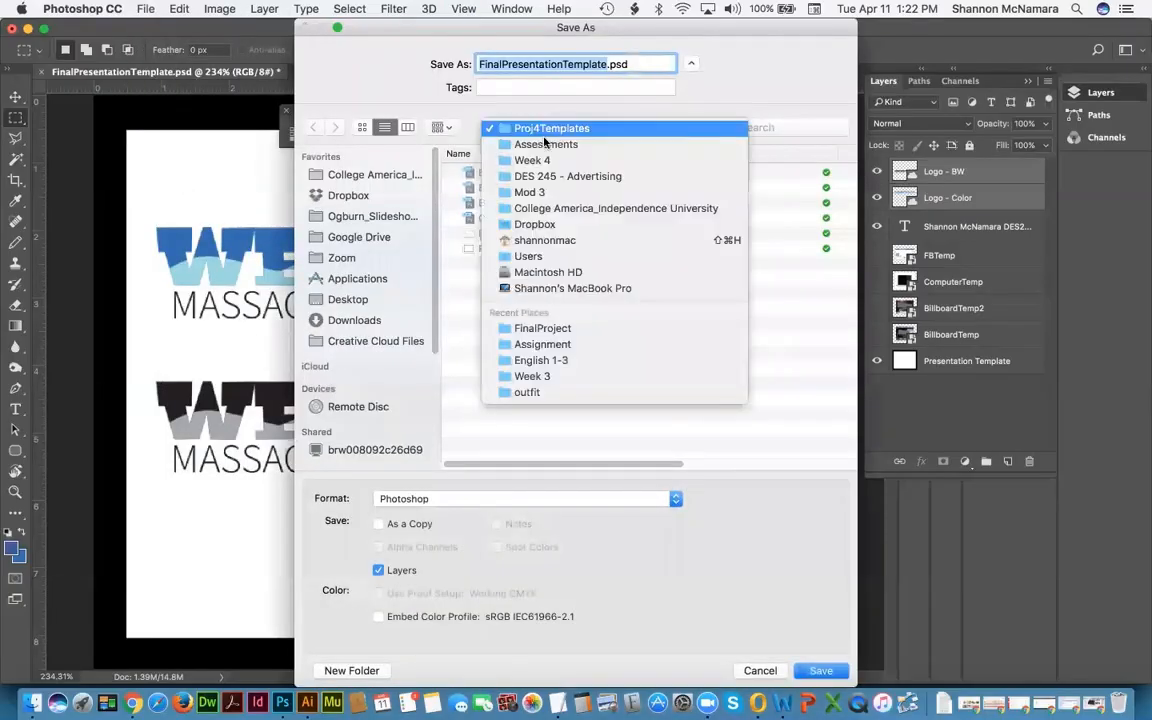
{"action": "left_click", "coordinate": [548, 330]}
{"action": "type", "text": "Logos"}
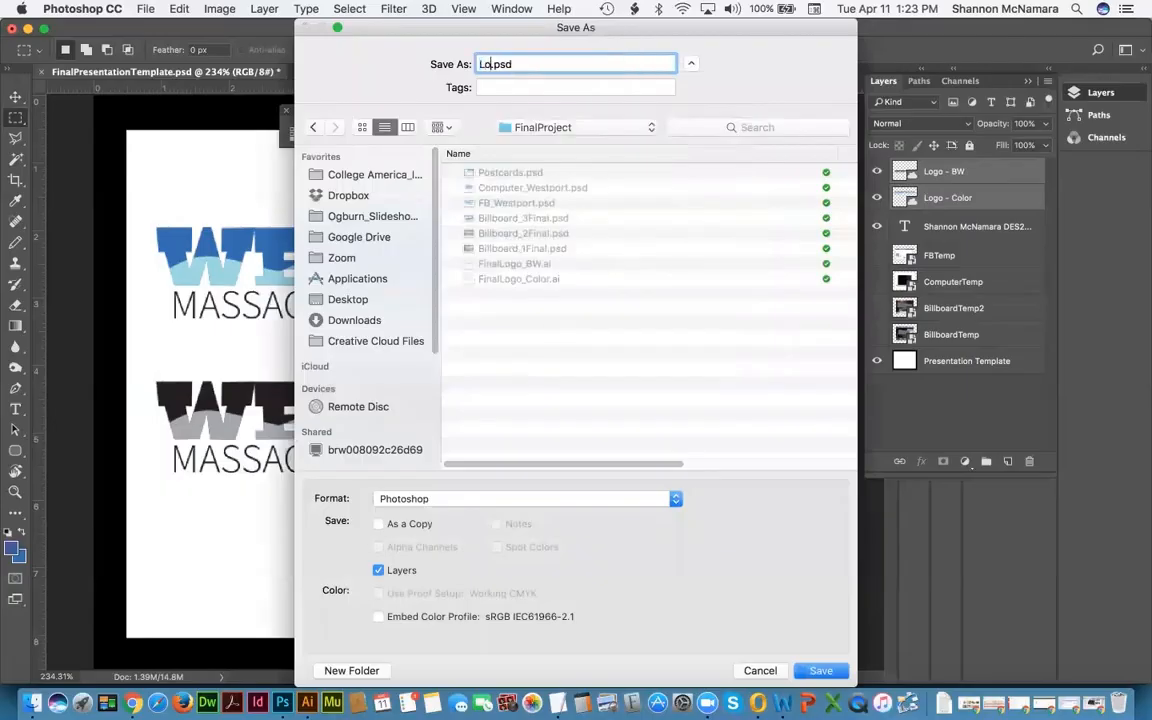
{"action": "type", "text": "OnTemplate"}
{"action": "key", "text": "Return"}
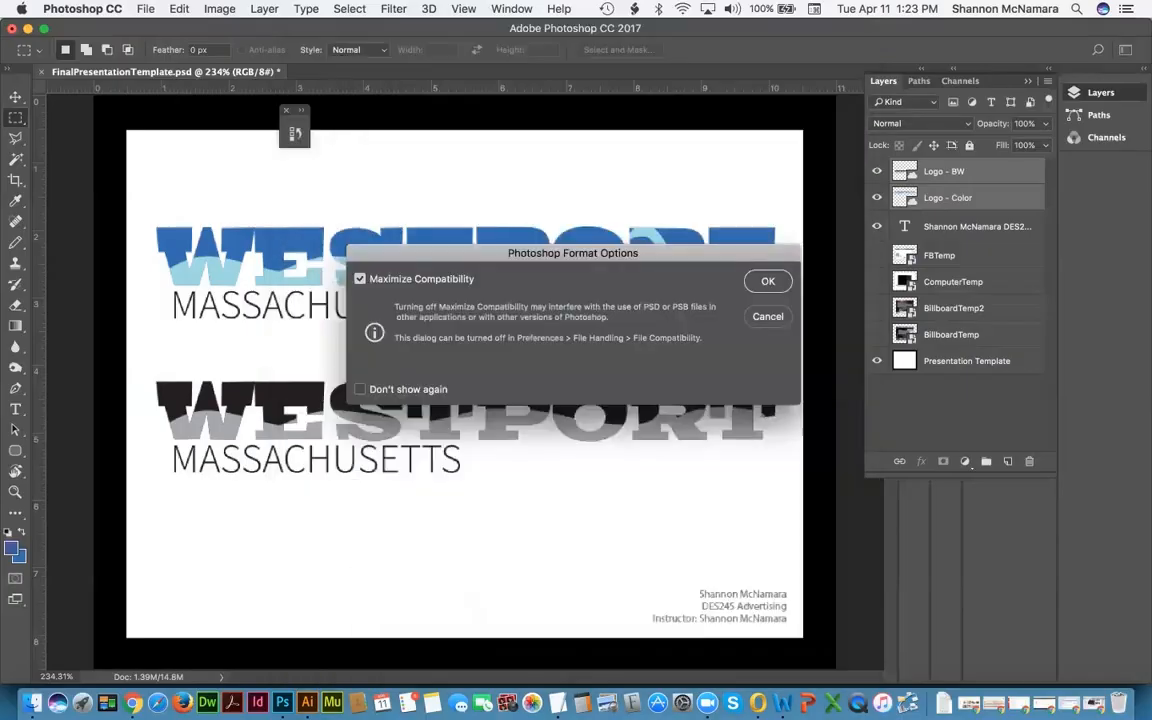
{"action": "key", "text": "Return"}
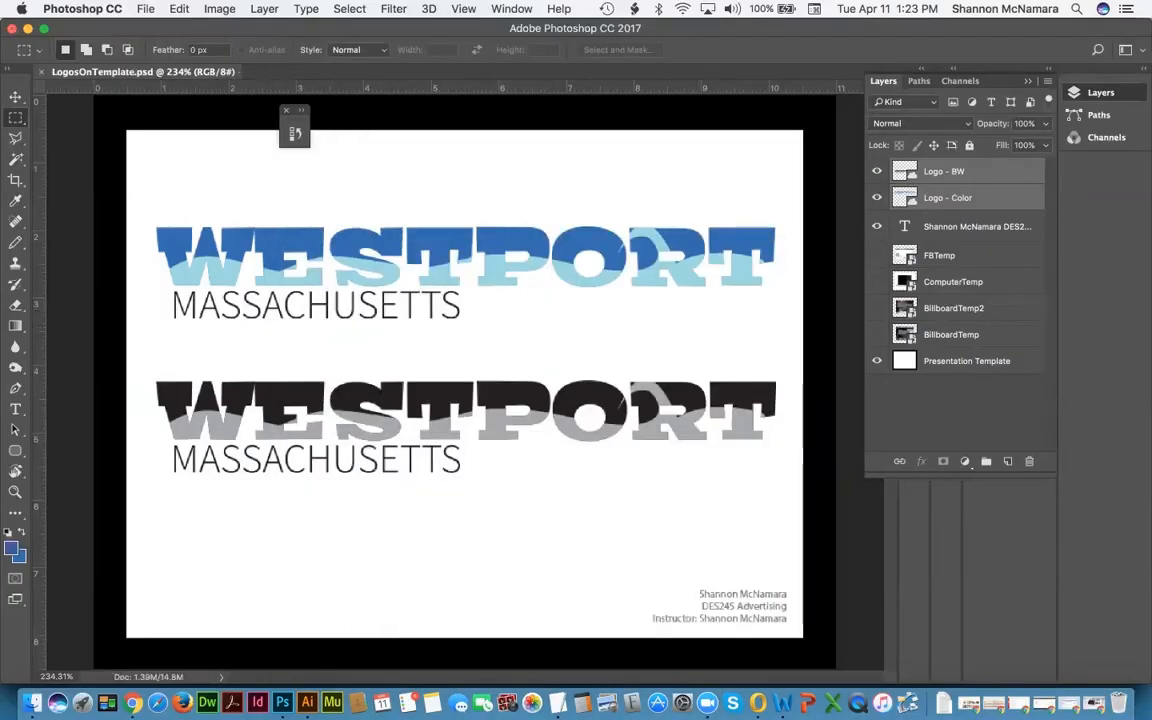
Step: Open FinalProject and create a new folder named 'logos'
{"action": "left_click", "coordinate": [33, 703]}
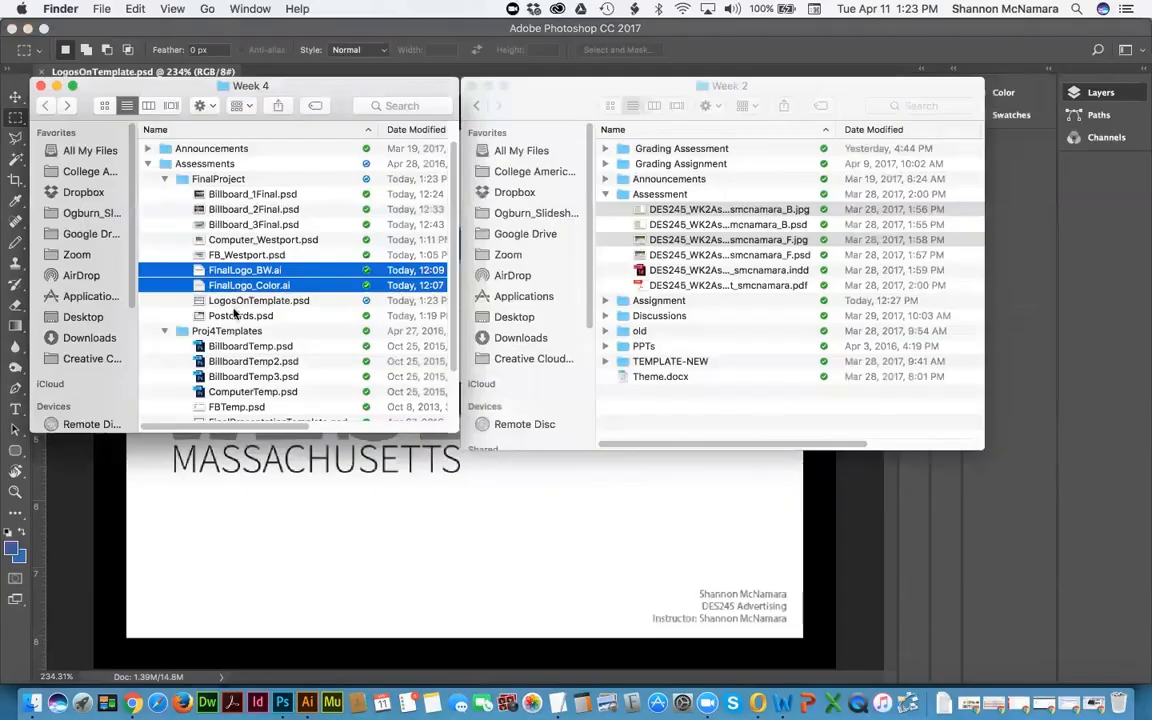
{"action": "left_click", "coordinate": [225, 176]}
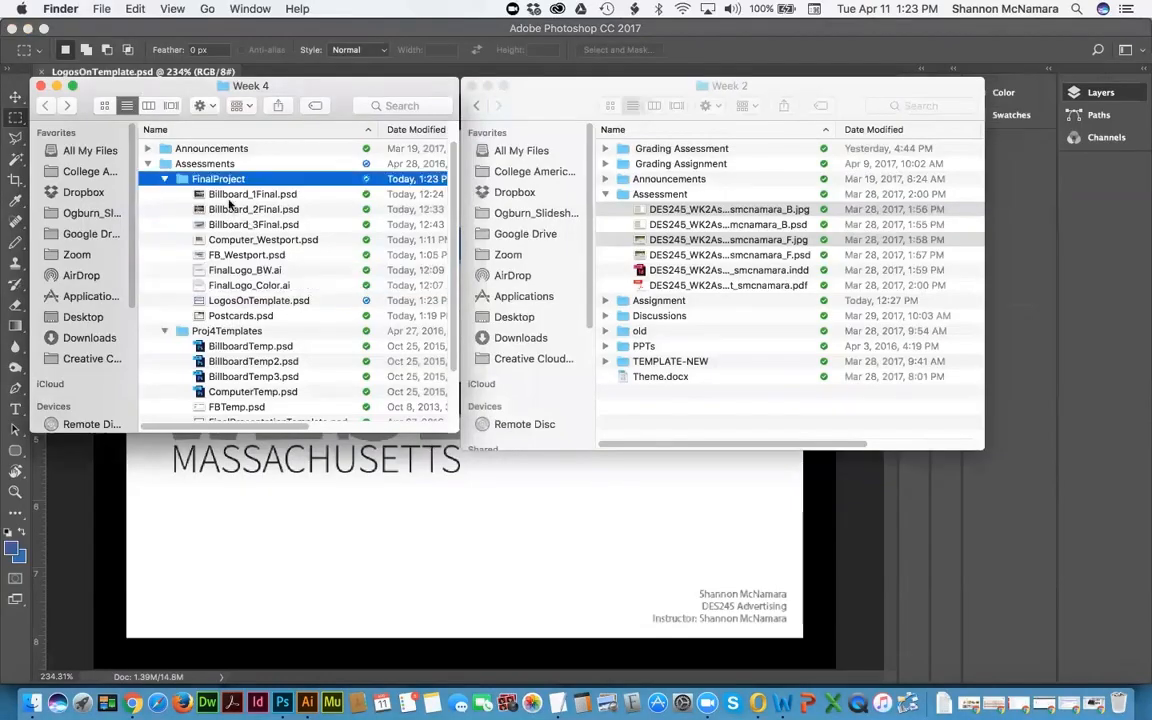
{"action": "key", "text": "Down"}
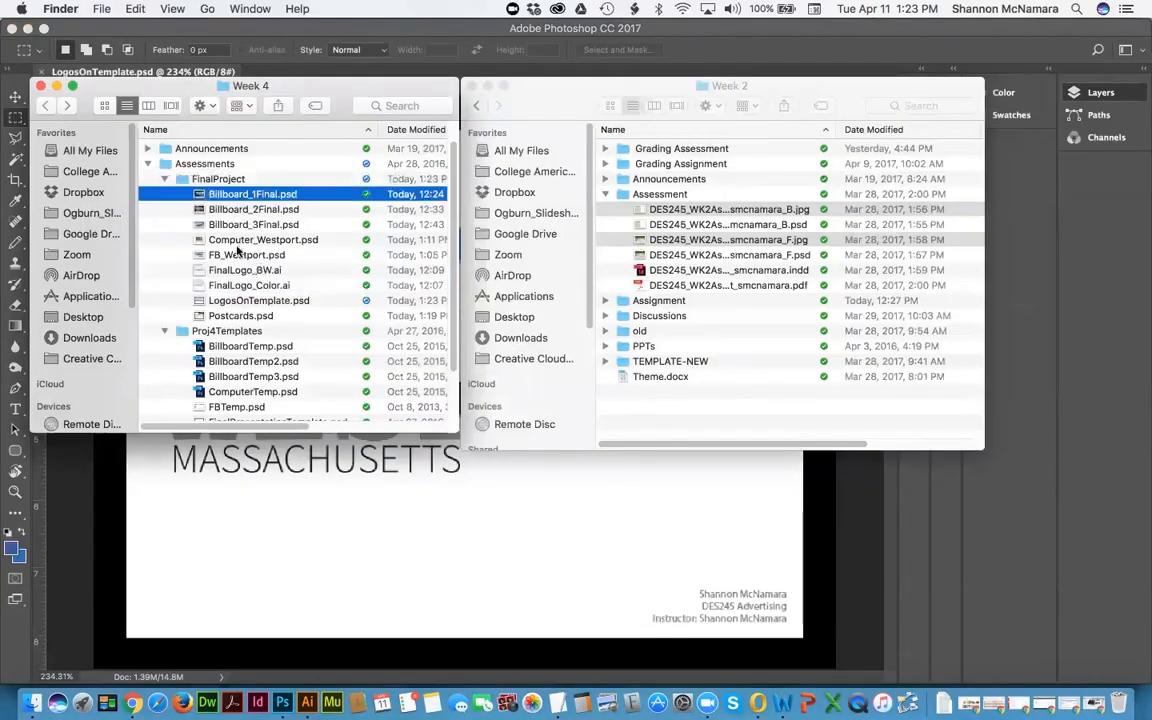
{"action": "double_click", "coordinate": [216, 179]}
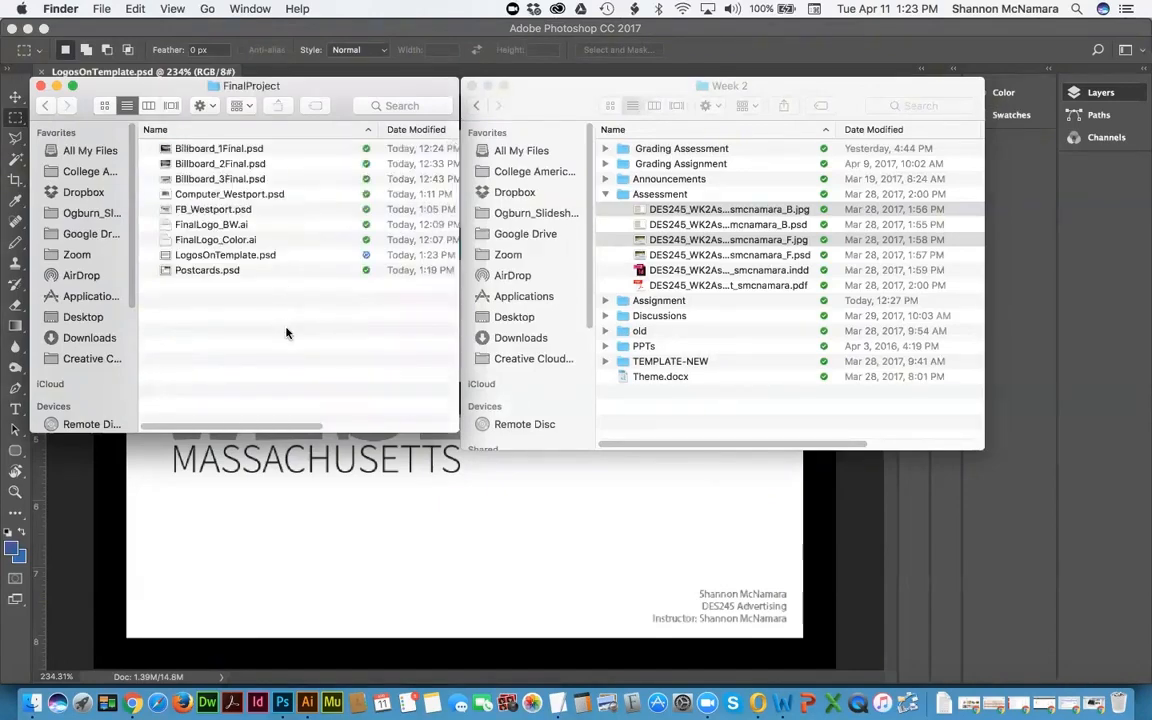
{"action": "key", "text": "super+shift+n"}
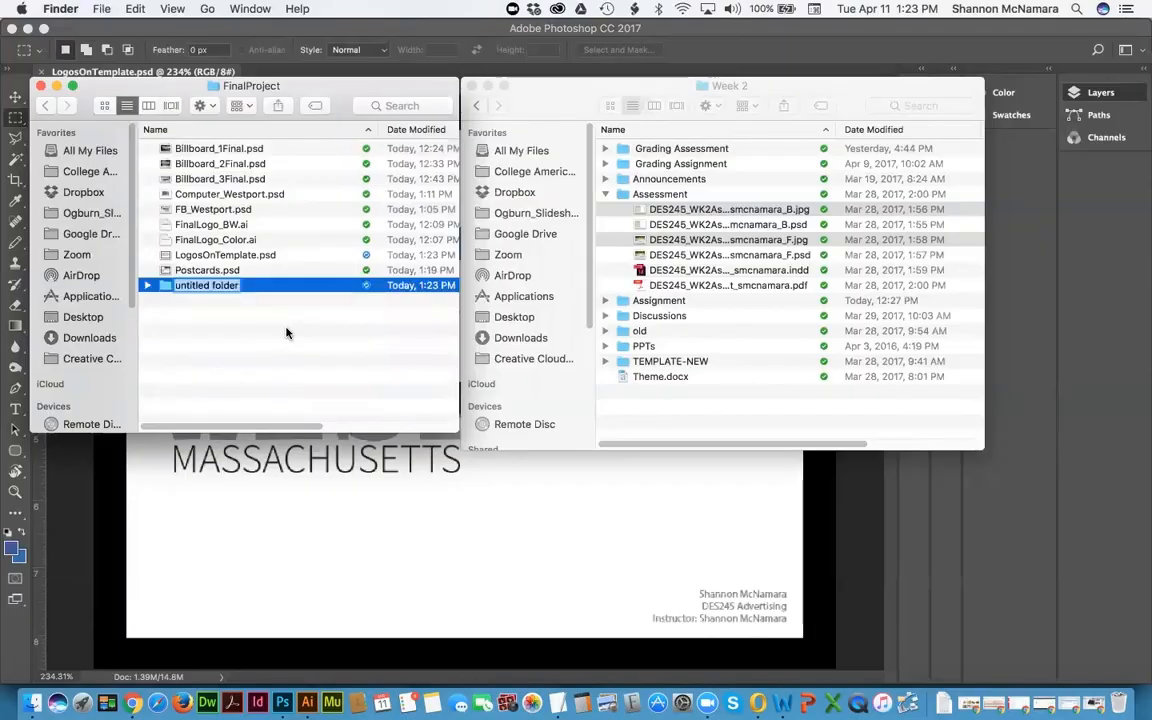
{"action": "type", "text": "image"}
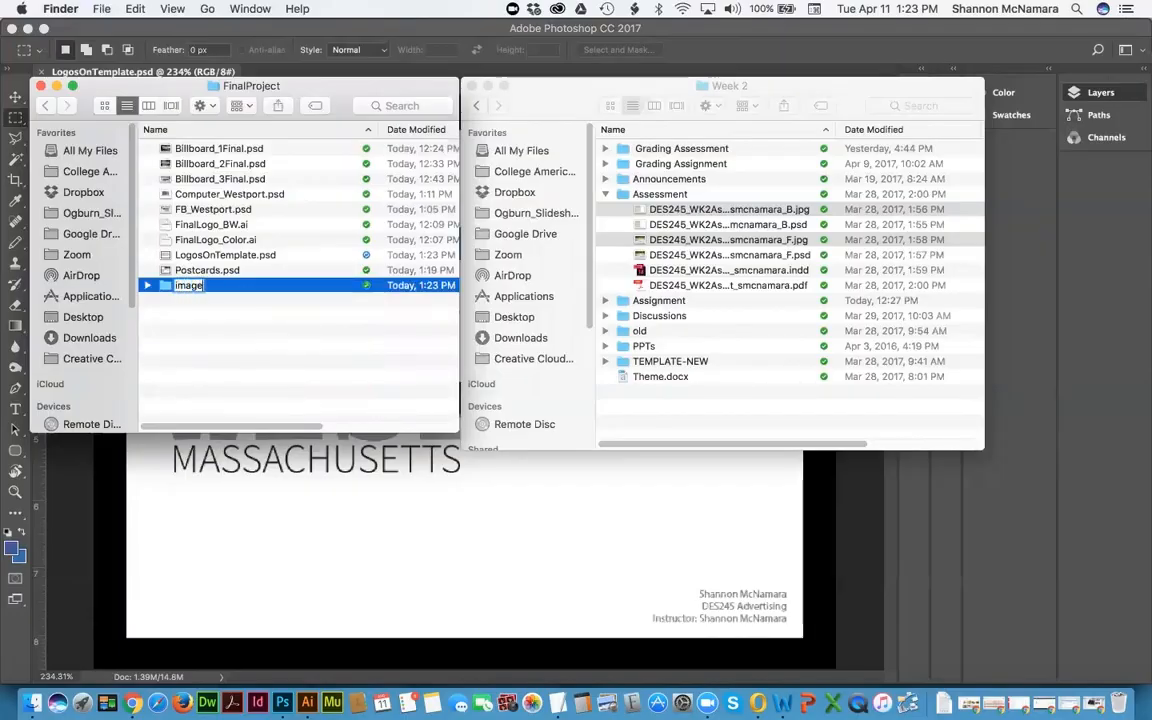
{"action": "key", "text": "BackSpace"}
{"action": "key", "text": "BackSpace"}
{"action": "key", "text": "BackSpace"}
{"action": "type", "text": "logos"}
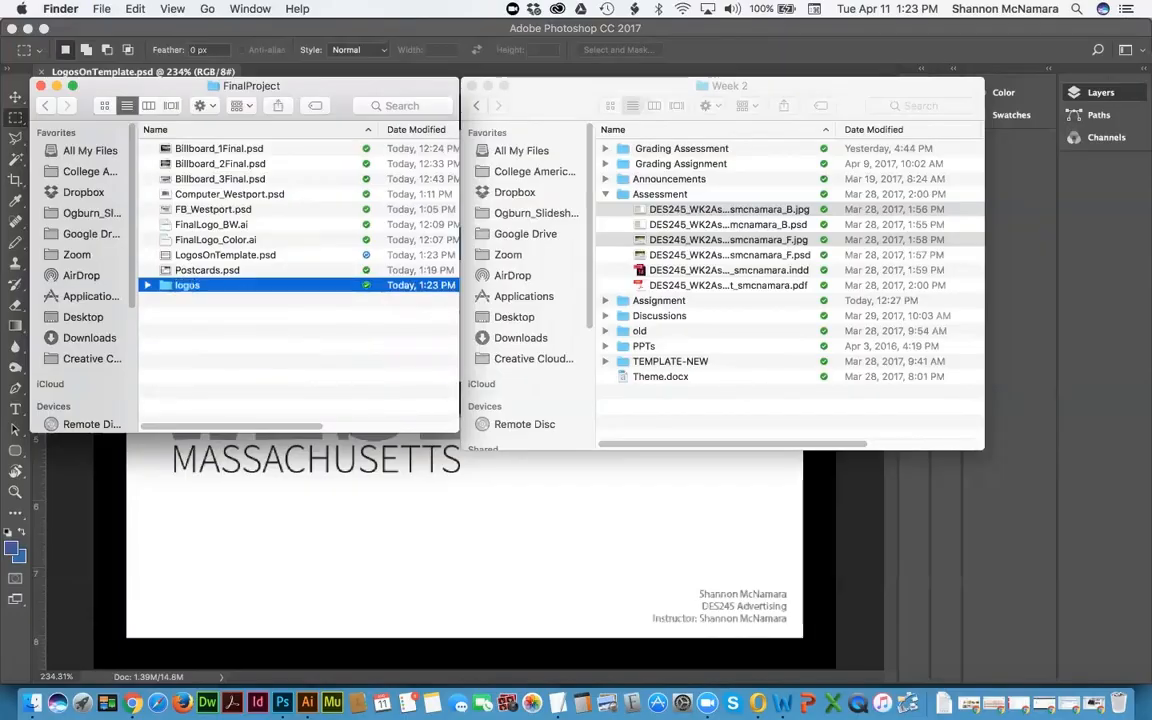
{"action": "key", "text": "Return"}
Step: Move FinalLogo_BW.ai and FinalLogo_Color.ai into the folder and rename it 'zzzlogos'
{"action": "left_click", "coordinate": [203, 224]}
{"action": "left_click", "coordinate": [155, 236], "text": "shift"}
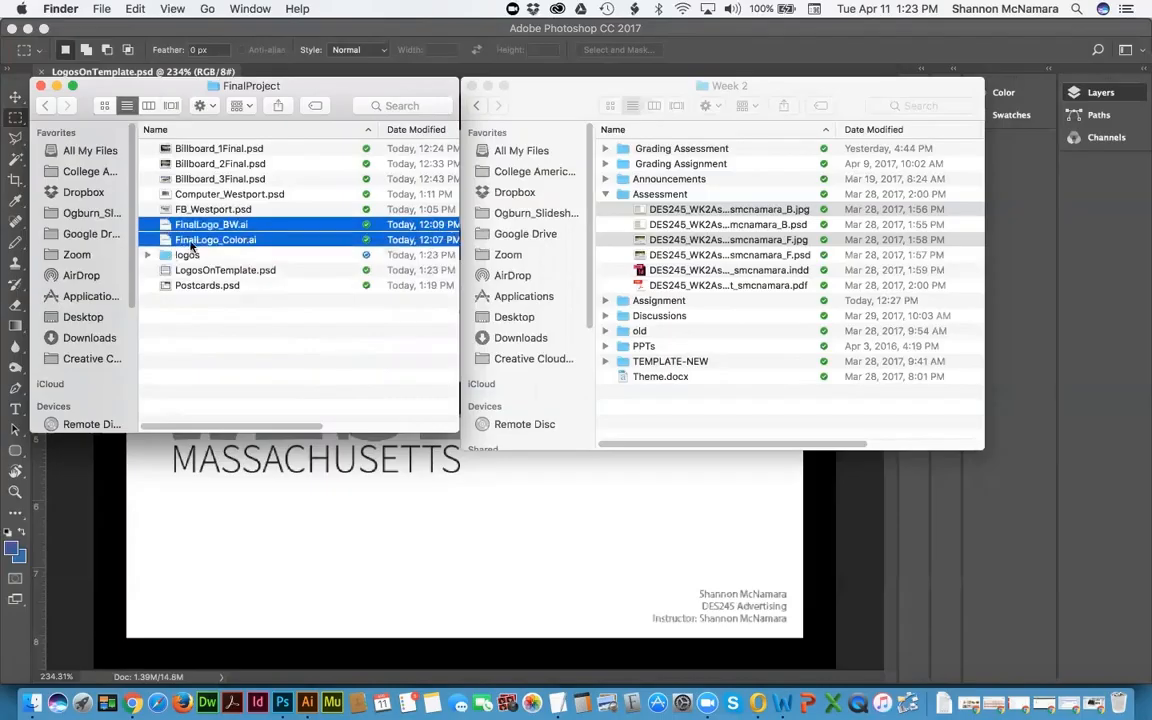
{"action": "left_click_drag", "start_coordinate": [170, 222], "coordinate": [187, 256]}
{"action": "left_click", "coordinate": [184, 225]}
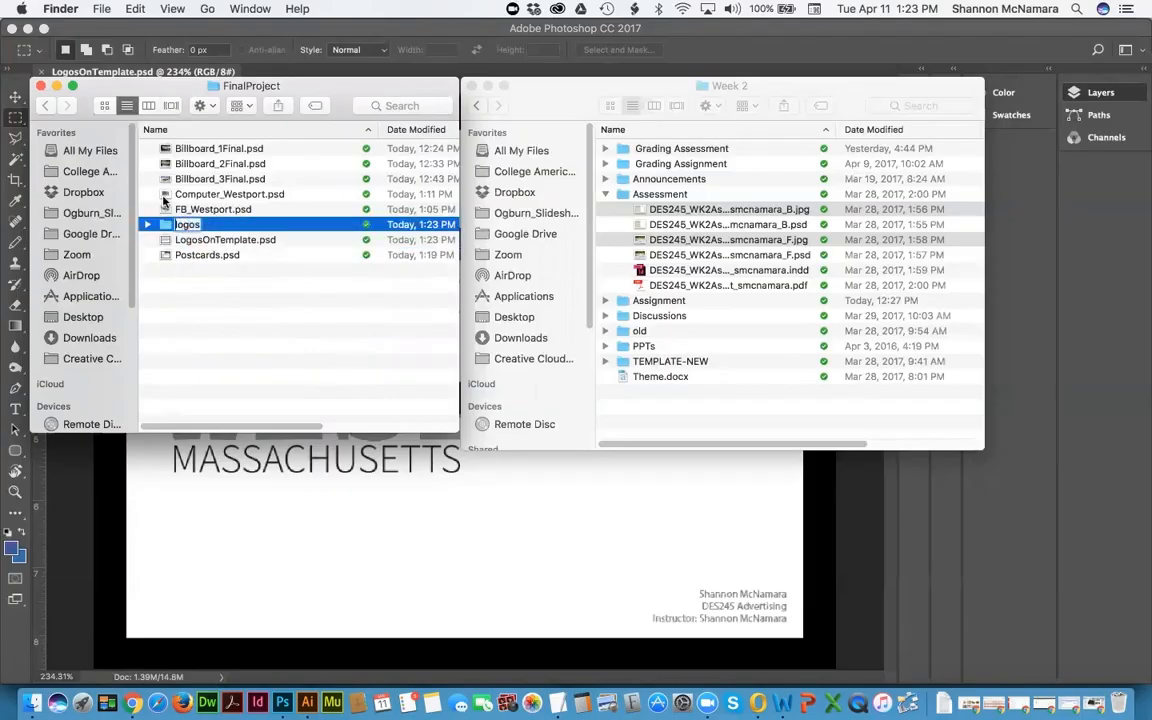
{"action": "type", "text": "zzz"}
{"action": "key", "text": "Return"}
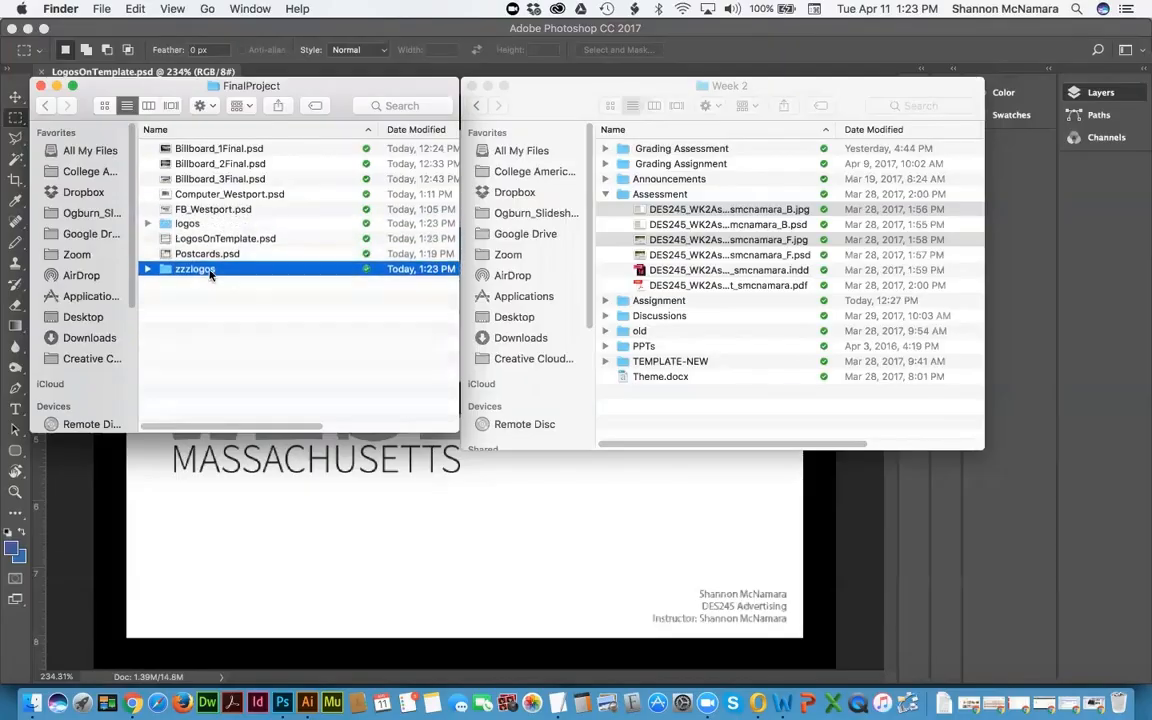
Step: Go up to the Assessments folder and close the LogosOnTemplate document in Photoshop
{"action": "right_click", "coordinate": [243, 89]}
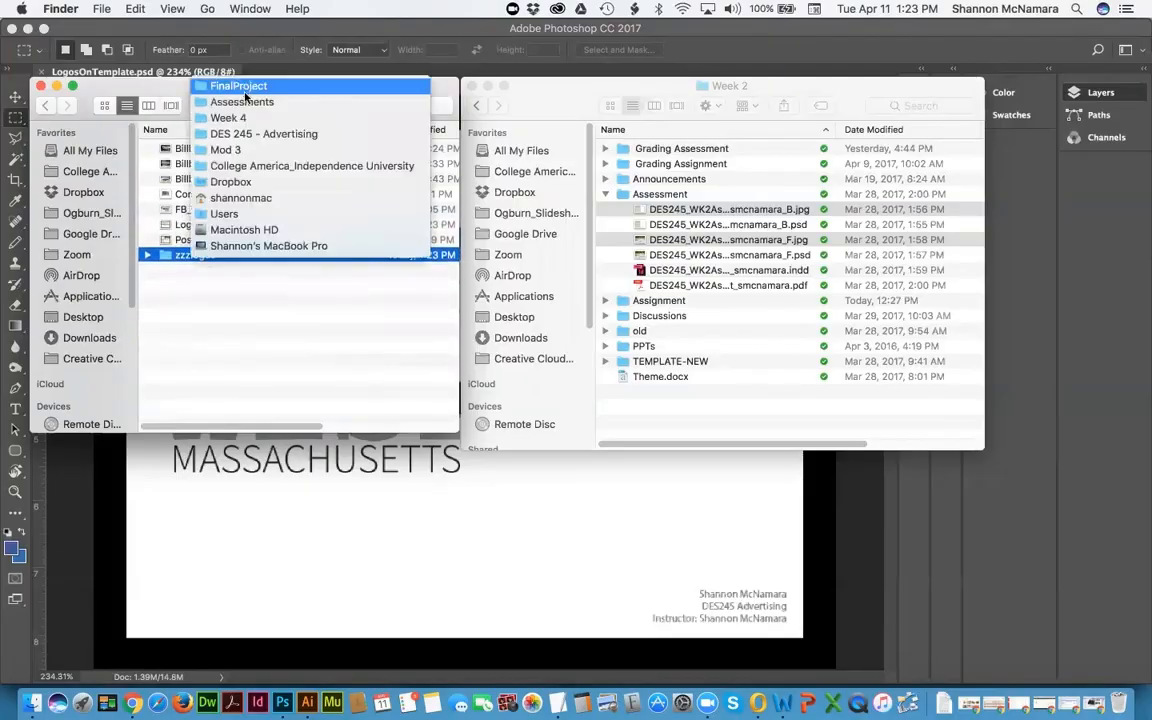
{"action": "left_click", "coordinate": [245, 98]}
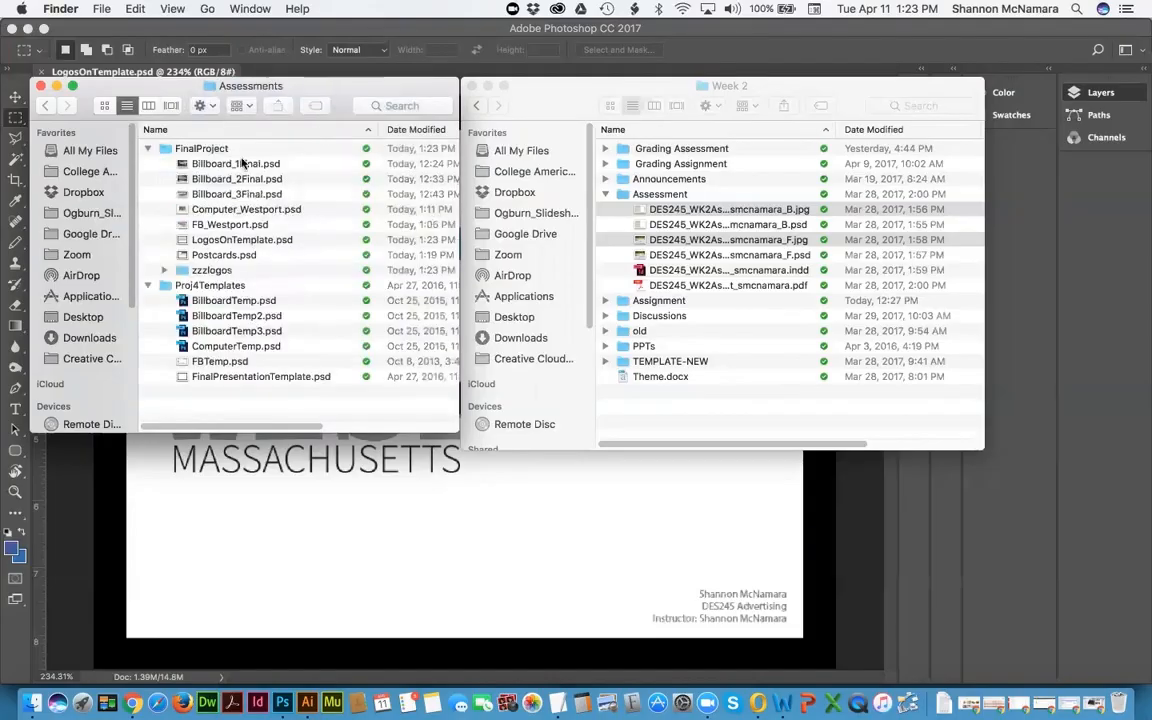
{"action": "left_click", "coordinate": [865, 519]}
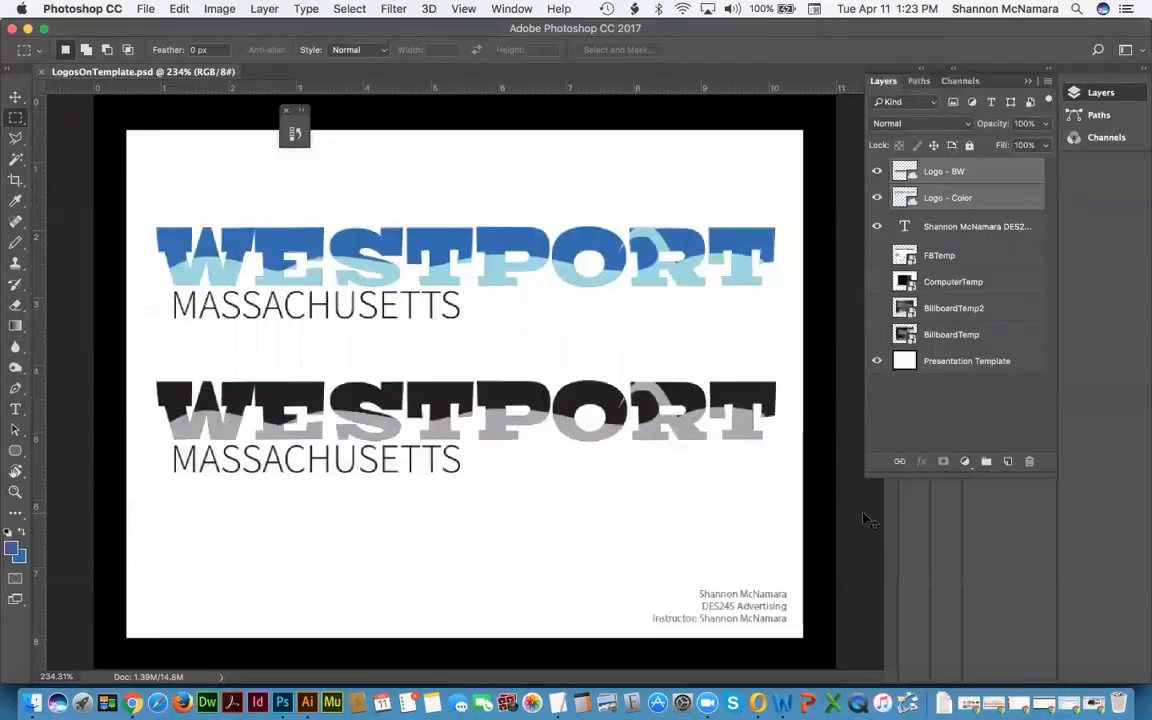
{"action": "key", "text": "super+w"}
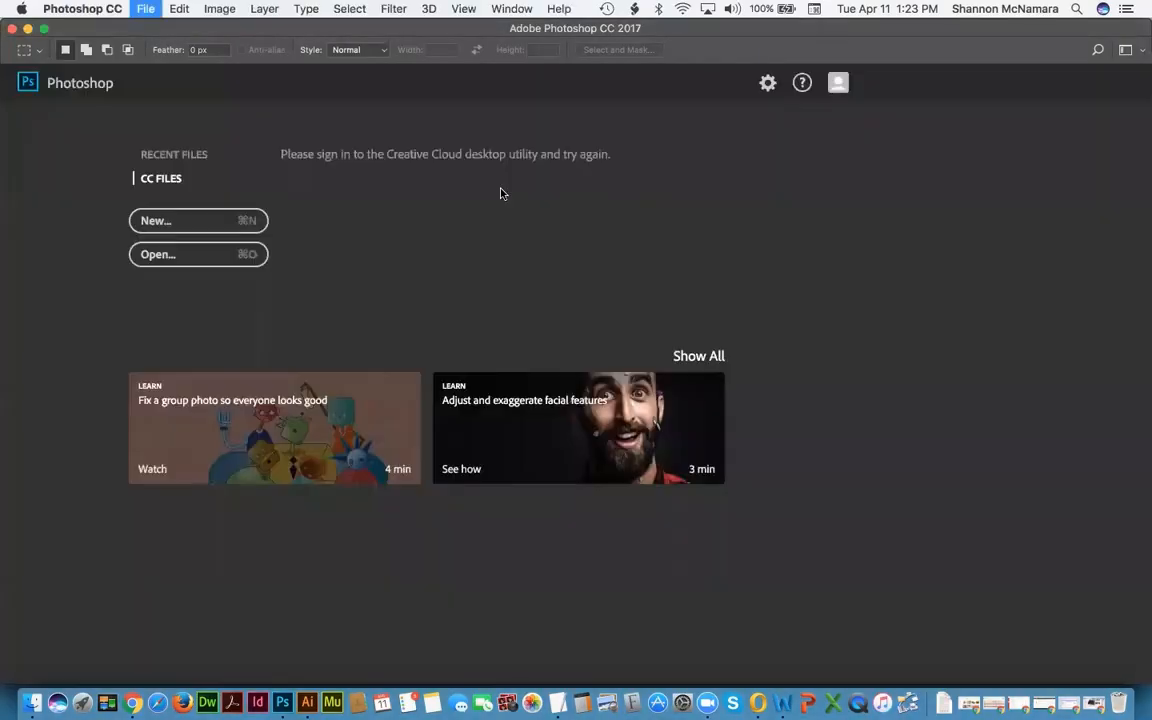
{"action": "left_click", "coordinate": [30, 703]}
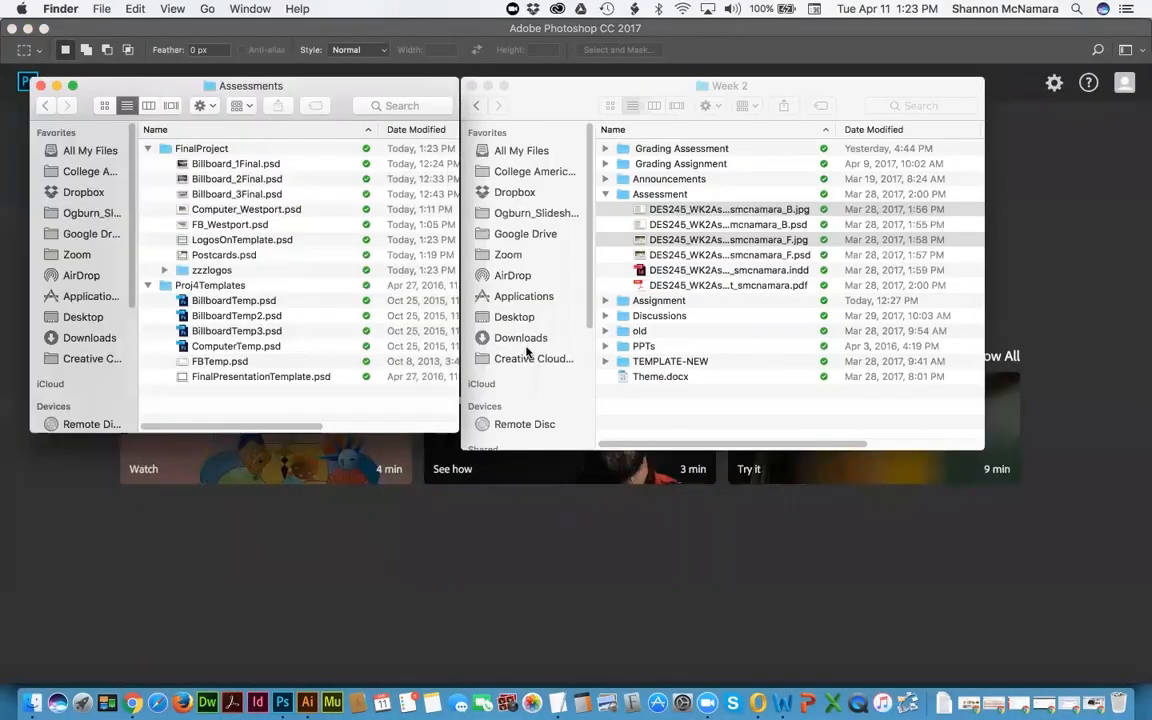
Step: Scroll through the Week 4 Final Assessment's required pieces and template examples, ending at the top
{"action": "left_click", "coordinate": [133, 703]}
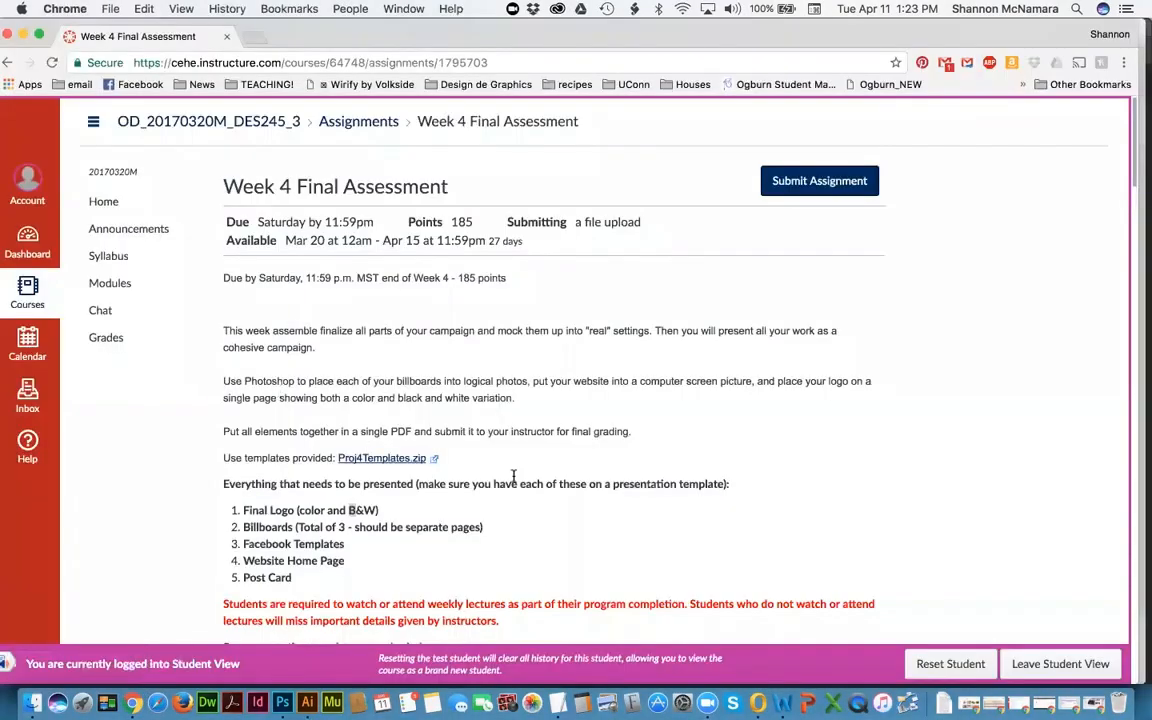
{"action": "scroll", "coordinate": [514, 478], "scroll_direction": "down", "scroll_amount": 3}
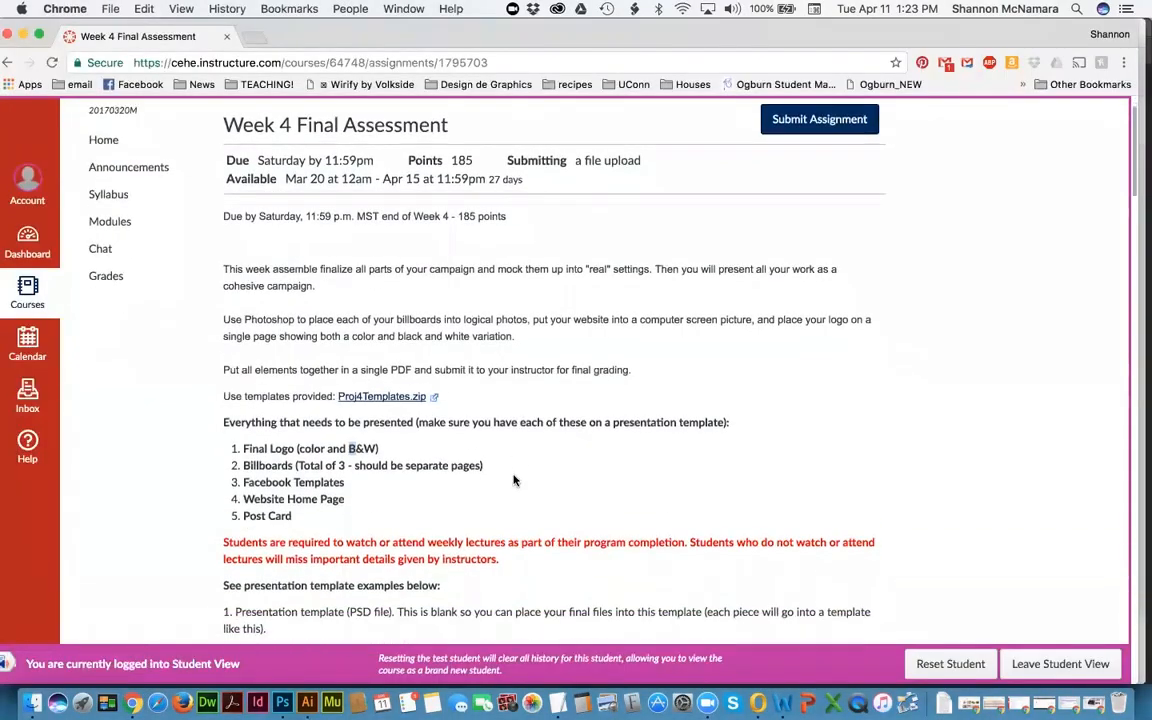
{"action": "scroll", "coordinate": [514, 481], "scroll_direction": "down", "scroll_amount": 5}
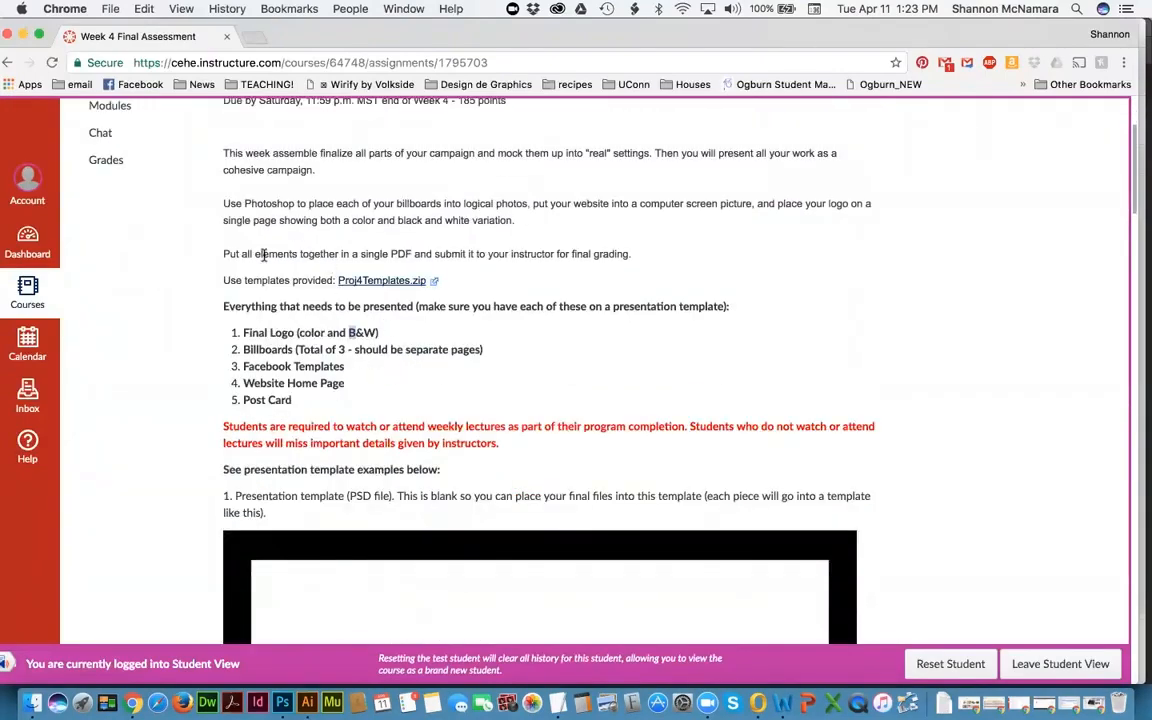
{"action": "scroll", "coordinate": [264, 255], "scroll_direction": "up", "scroll_amount": 1}
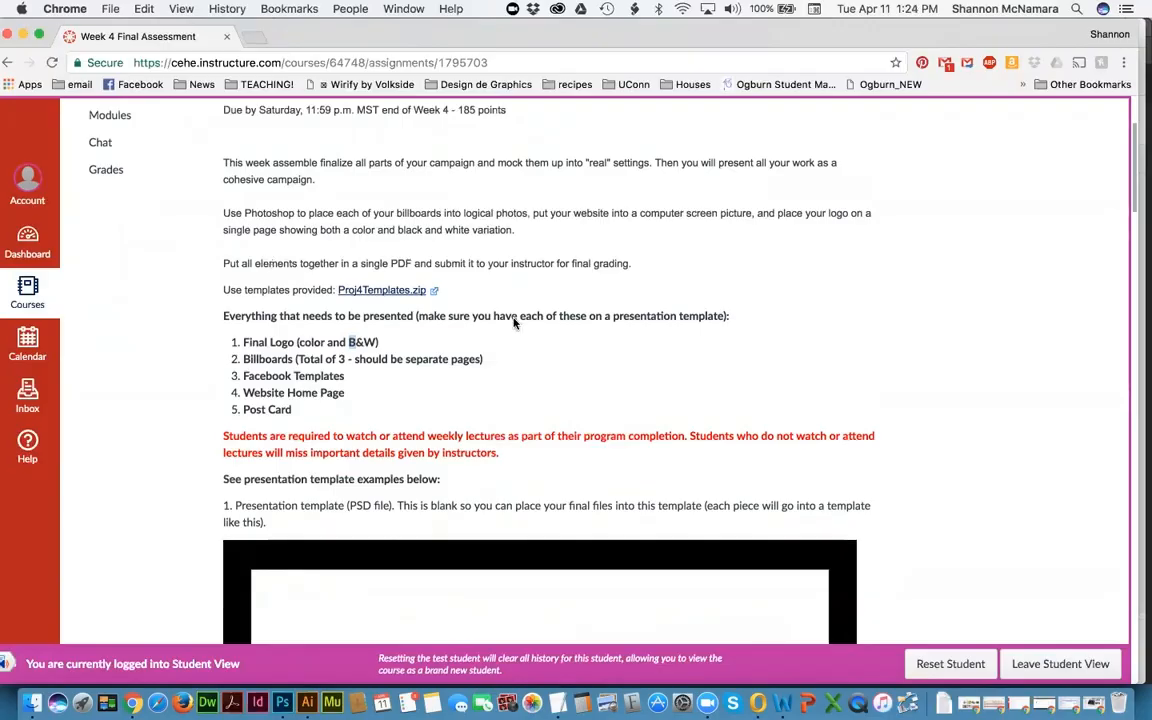
{"action": "scroll", "coordinate": [630, 441], "scroll_direction": "down", "scroll_amount": 5}
{"action": "scroll", "coordinate": [630, 441], "scroll_direction": "down", "scroll_amount": 8}
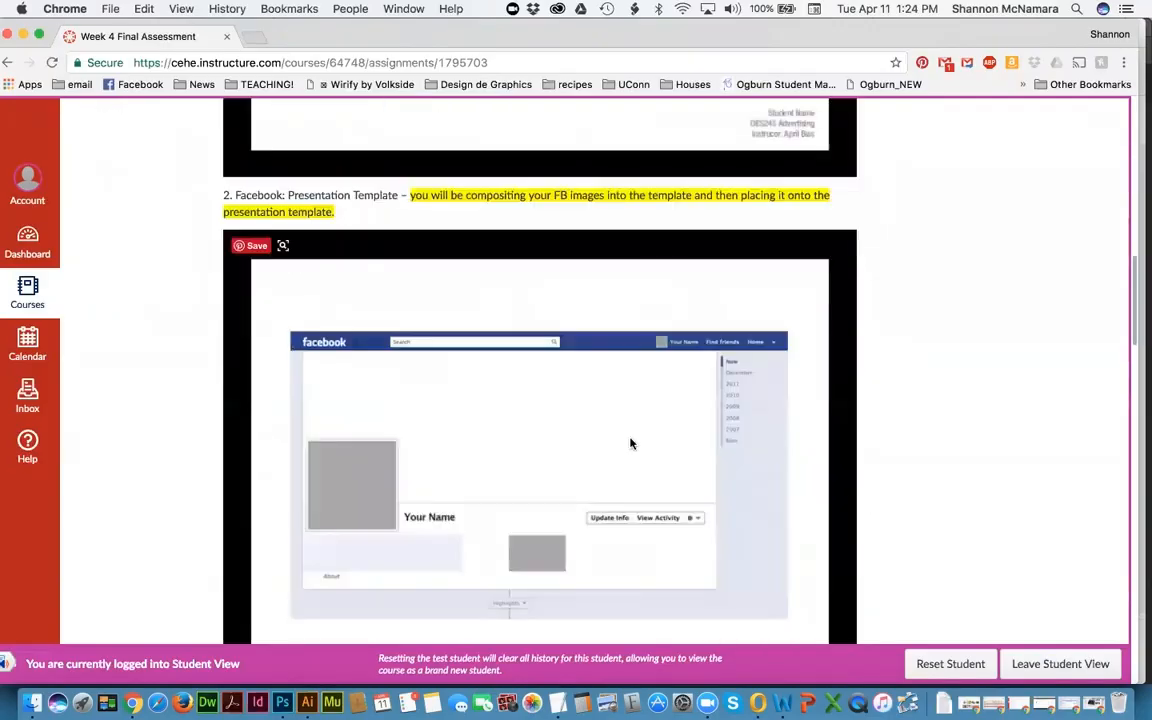
{"action": "scroll", "coordinate": [630, 443], "scroll_direction": "down", "scroll_amount": 5}
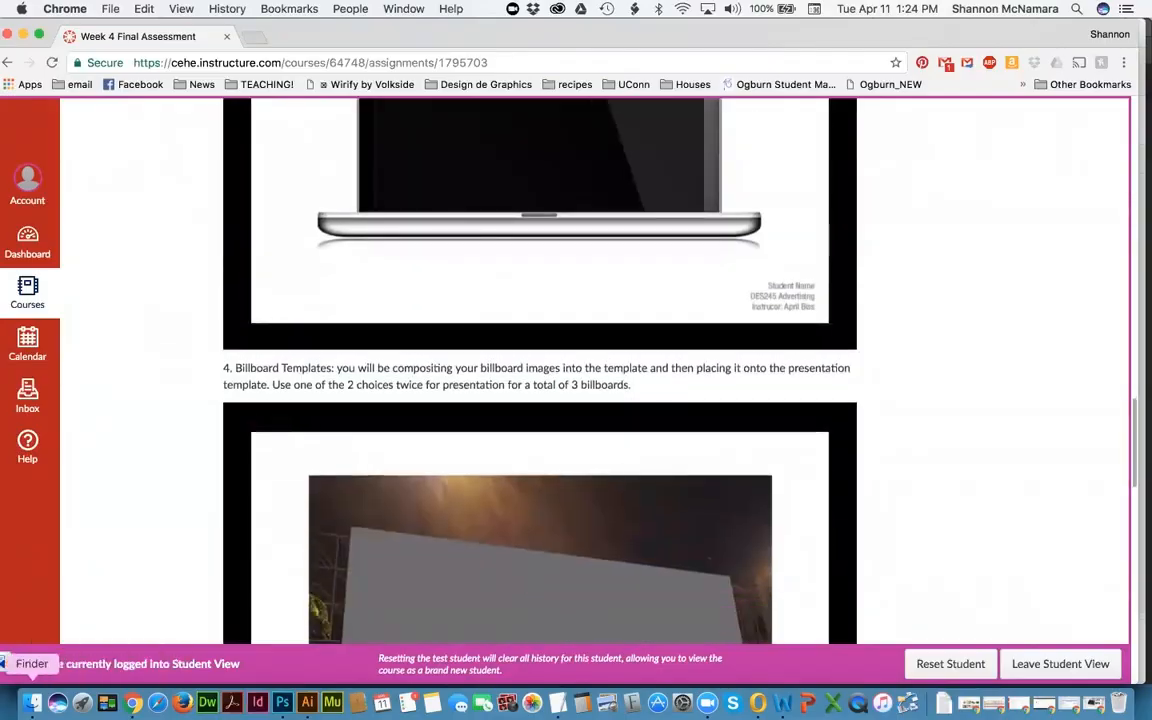
{"action": "left_click", "coordinate": [33, 703]}
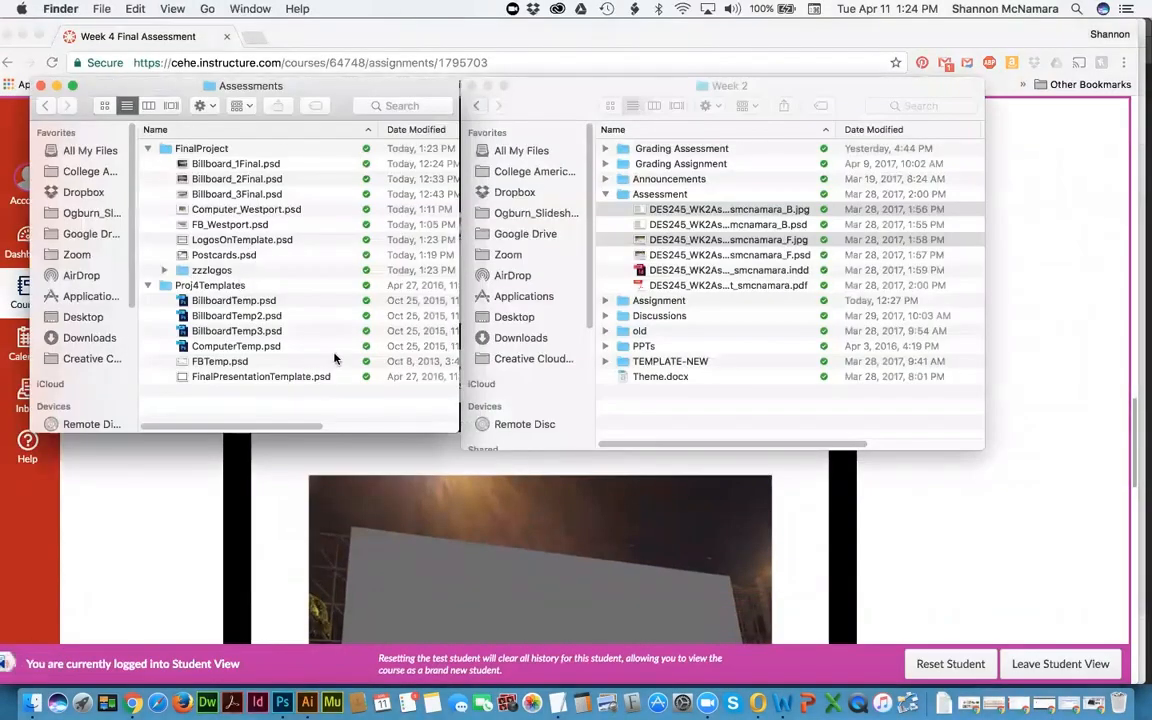
{"action": "left_click", "coordinate": [940, 345]}
{"action": "scroll", "coordinate": [935, 338], "scroll_direction": "down", "scroll_amount": 3}
{"action": "scroll", "coordinate": [935, 338], "scroll_direction": "down", "scroll_amount": 10}
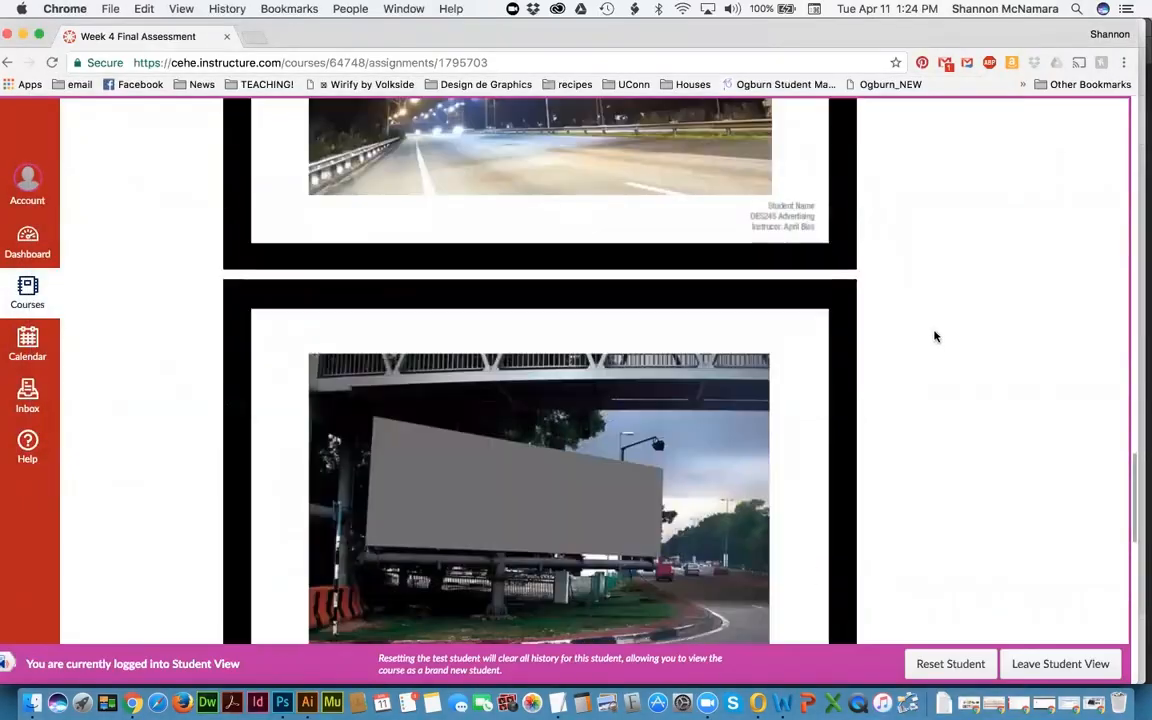
{"action": "scroll", "coordinate": [935, 337], "scroll_direction": "up", "scroll_amount": 8}
{"action": "scroll", "coordinate": [935, 337], "scroll_direction": "up", "scroll_amount": 15}
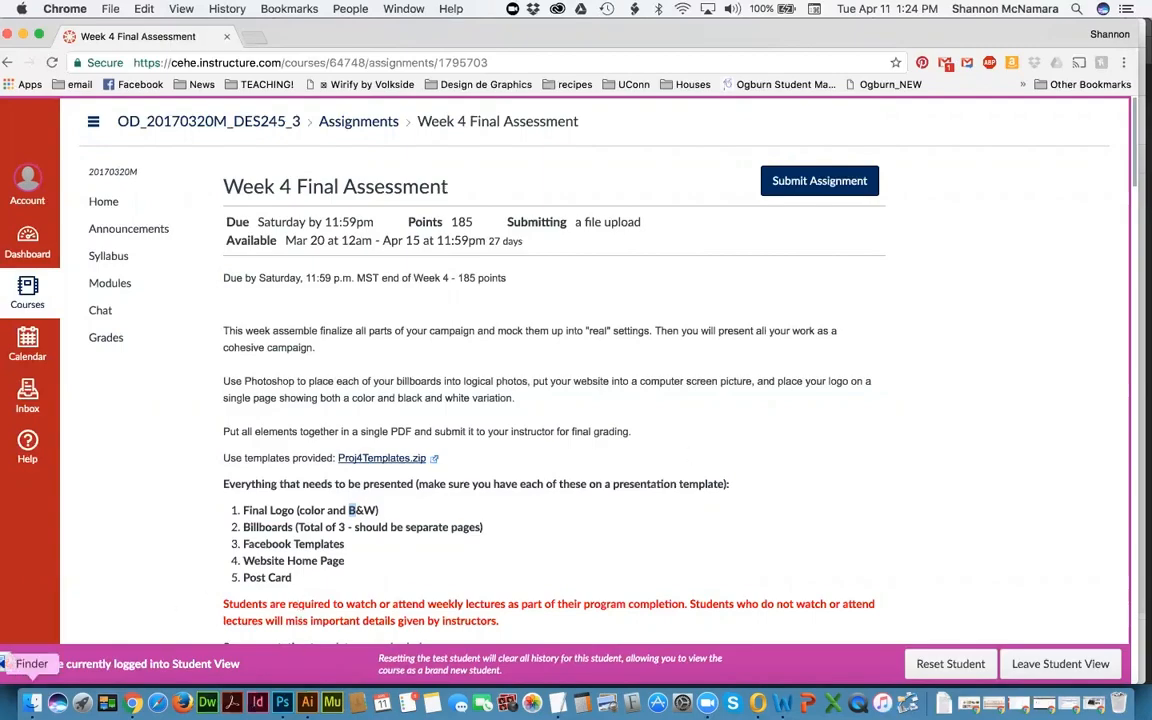
Step: Create a new folder named 'pdfs' inside FinalProject
{"action": "left_click", "coordinate": [33, 703]}
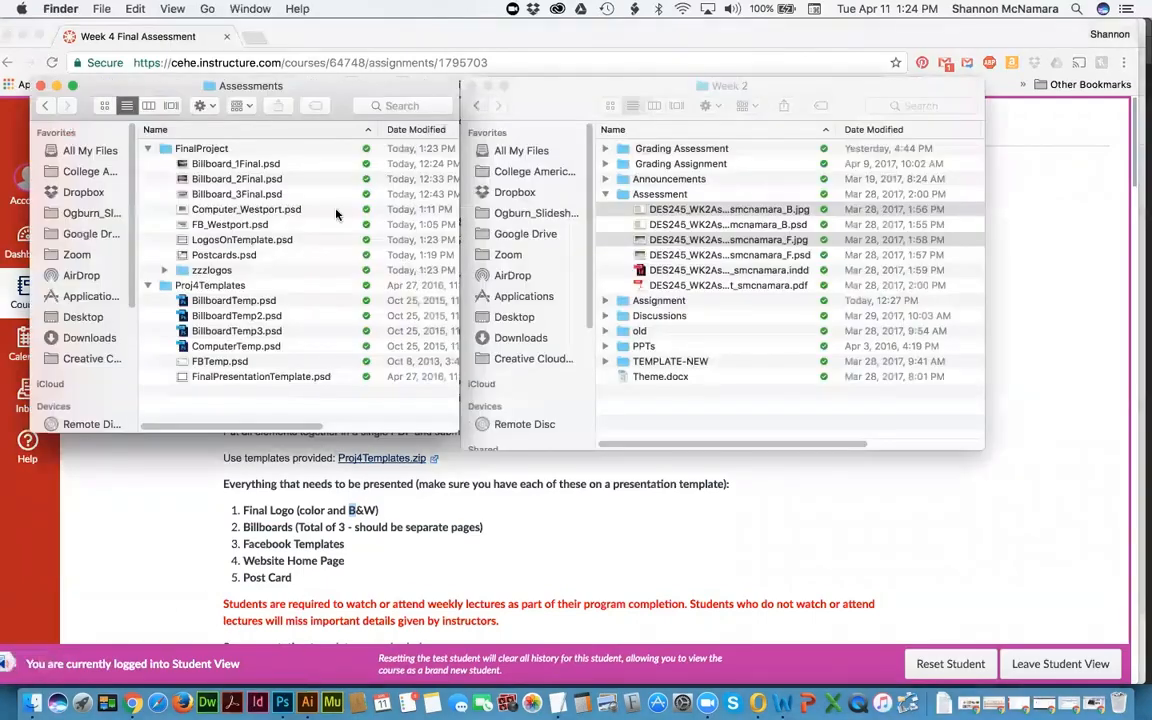
{"action": "left_click", "coordinate": [250, 166]}
{"action": "double_click", "coordinate": [198, 148]}
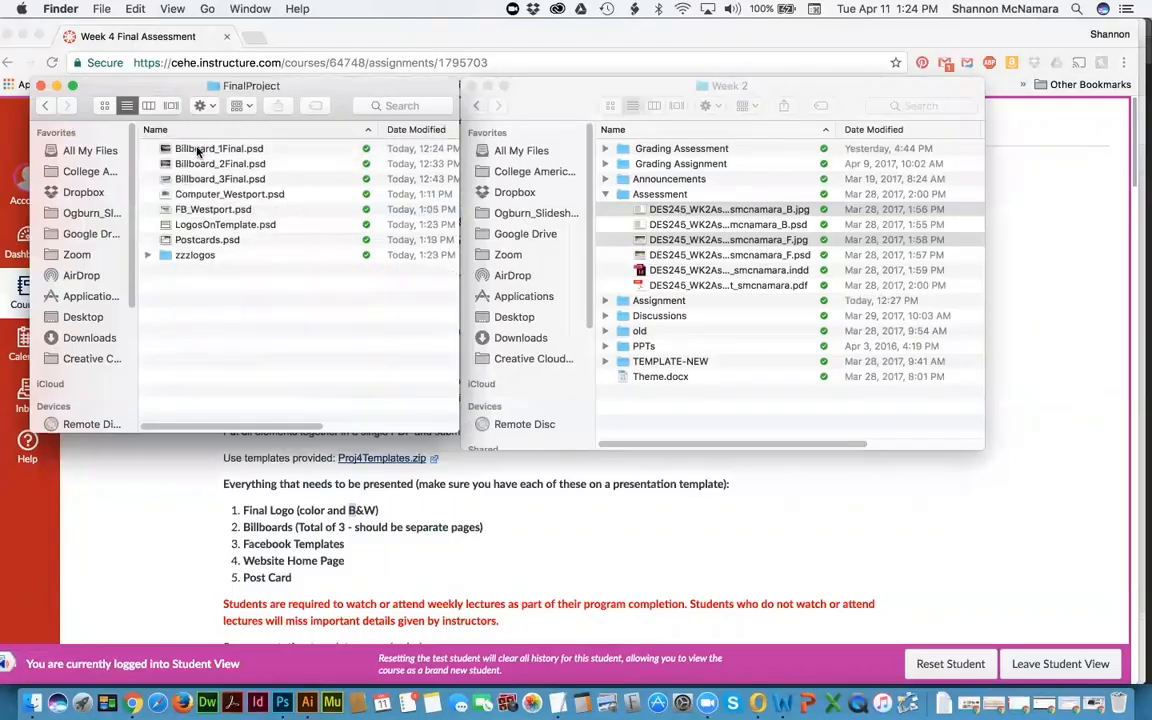
{"action": "key", "text": "super+shift+n"}
{"action": "type", "text": "pd"}
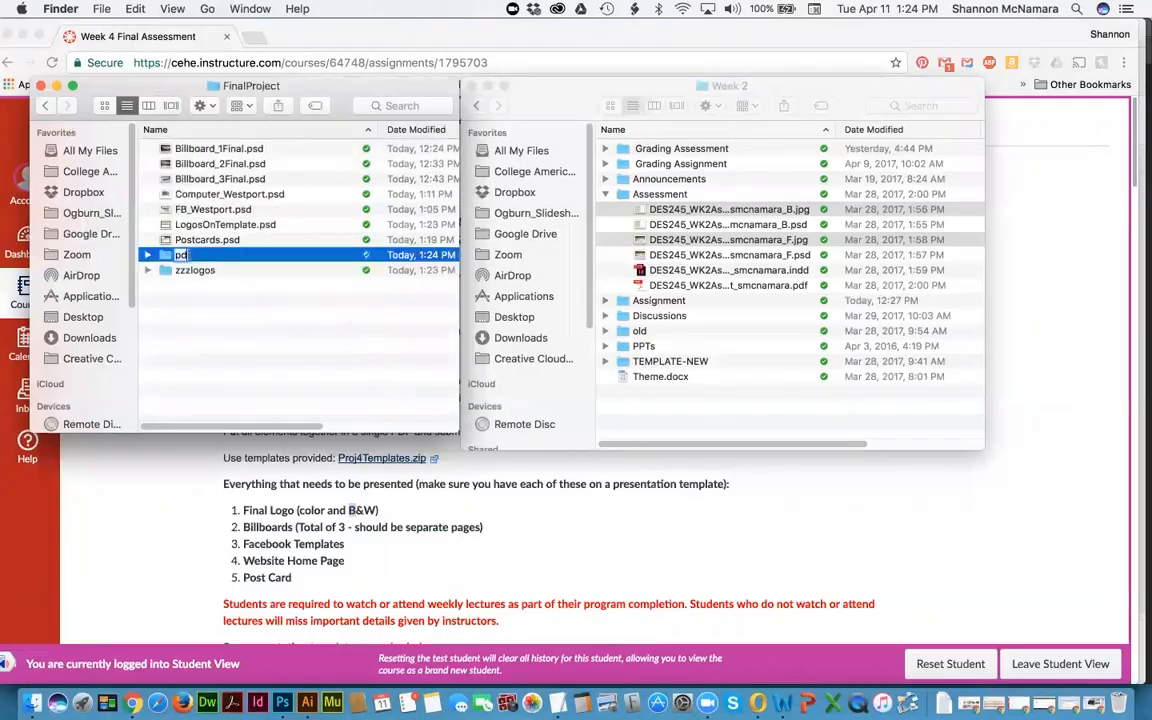
{"action": "type", "text": "fs"}
{"action": "key", "text": "Return"}
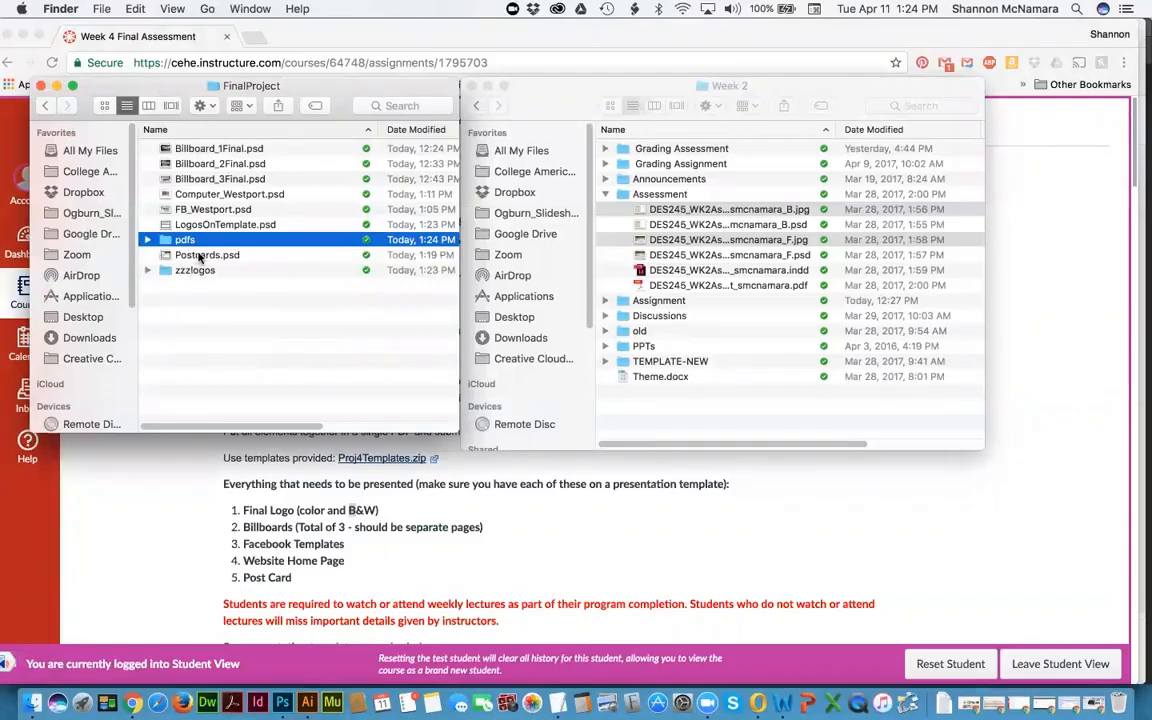
{"action": "key", "text": "Down"}
{"action": "left_click", "coordinate": [180, 240]}
{"action": "key", "text": "Return"}
{"action": "key", "text": "Return"}
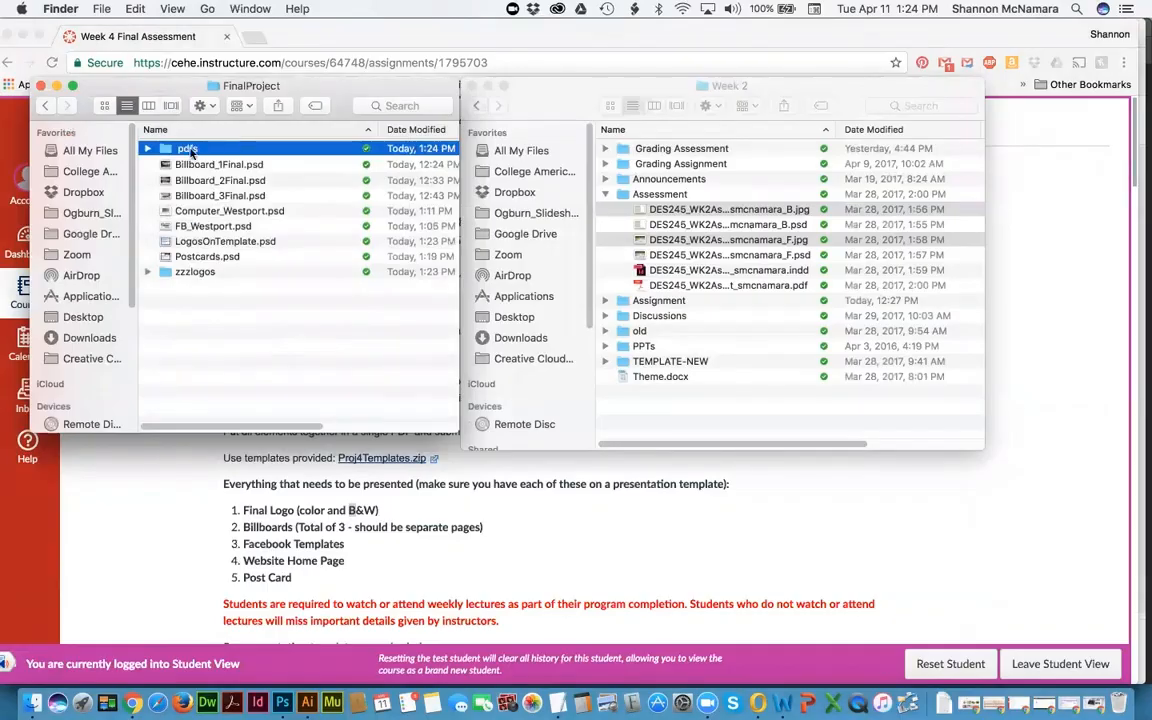
{"action": "left_click", "coordinate": [179, 290]}
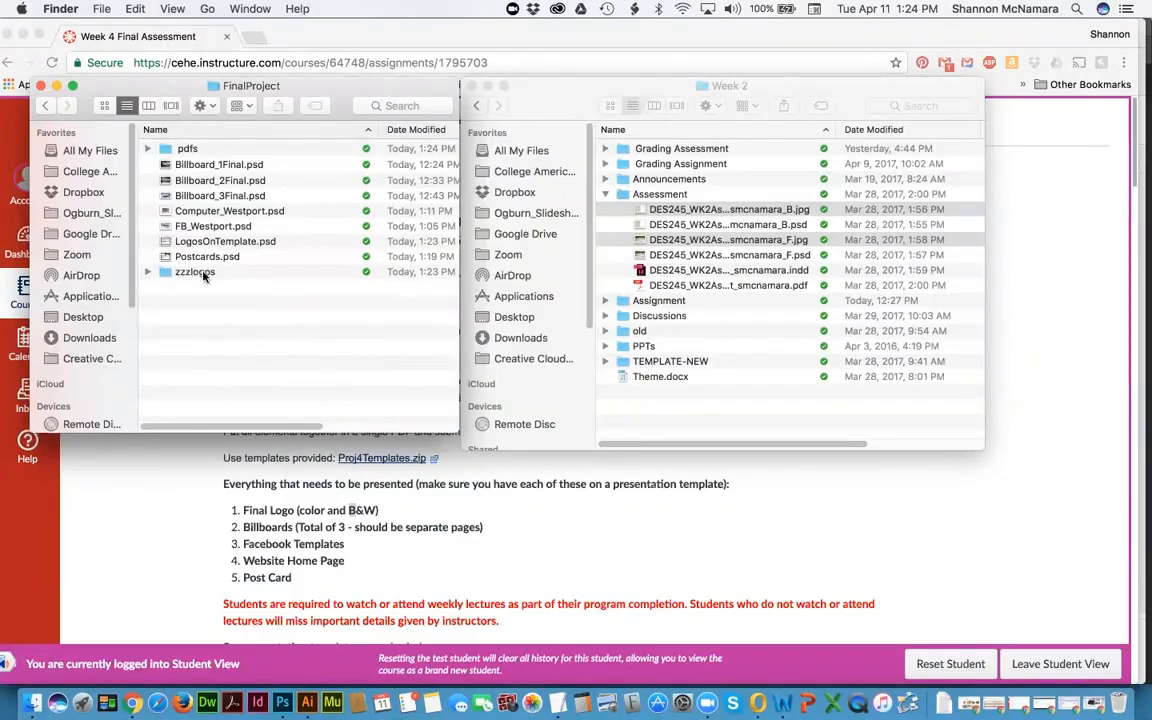
Step: Open the seven PSDs from Billboard_1Final.psd through Postcards.psd in Photoshop
{"action": "left_click", "coordinate": [198, 166]}
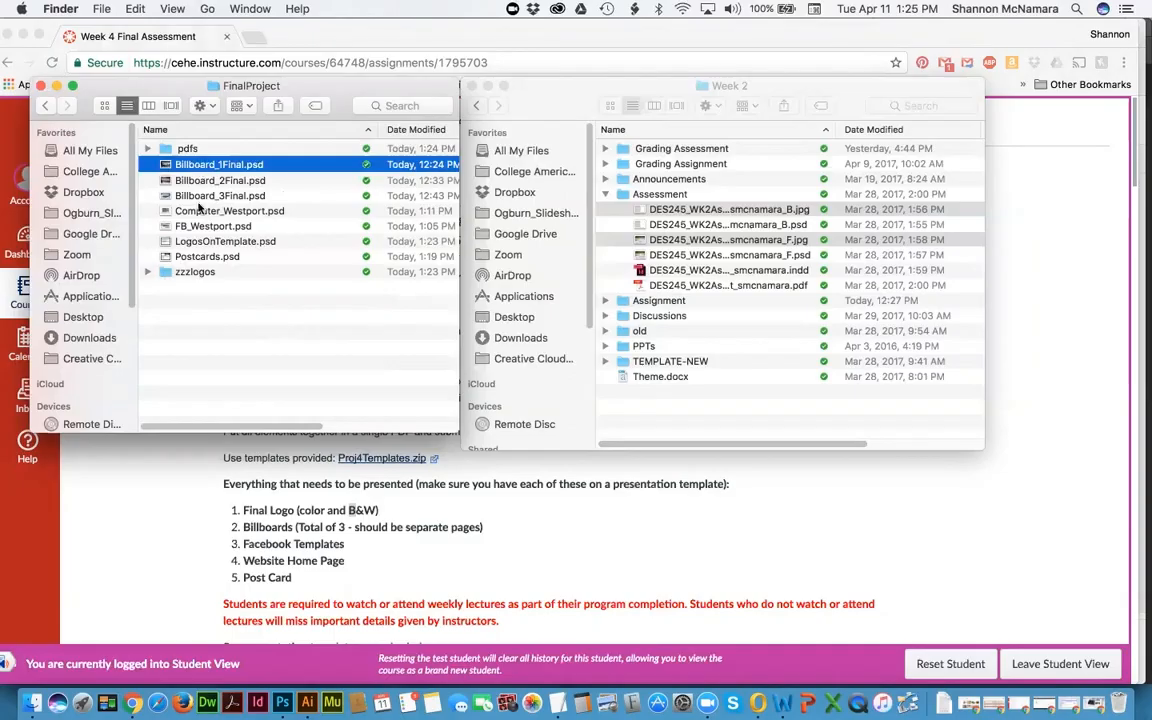
{"action": "left_click", "coordinate": [206, 257], "text": "shift"}
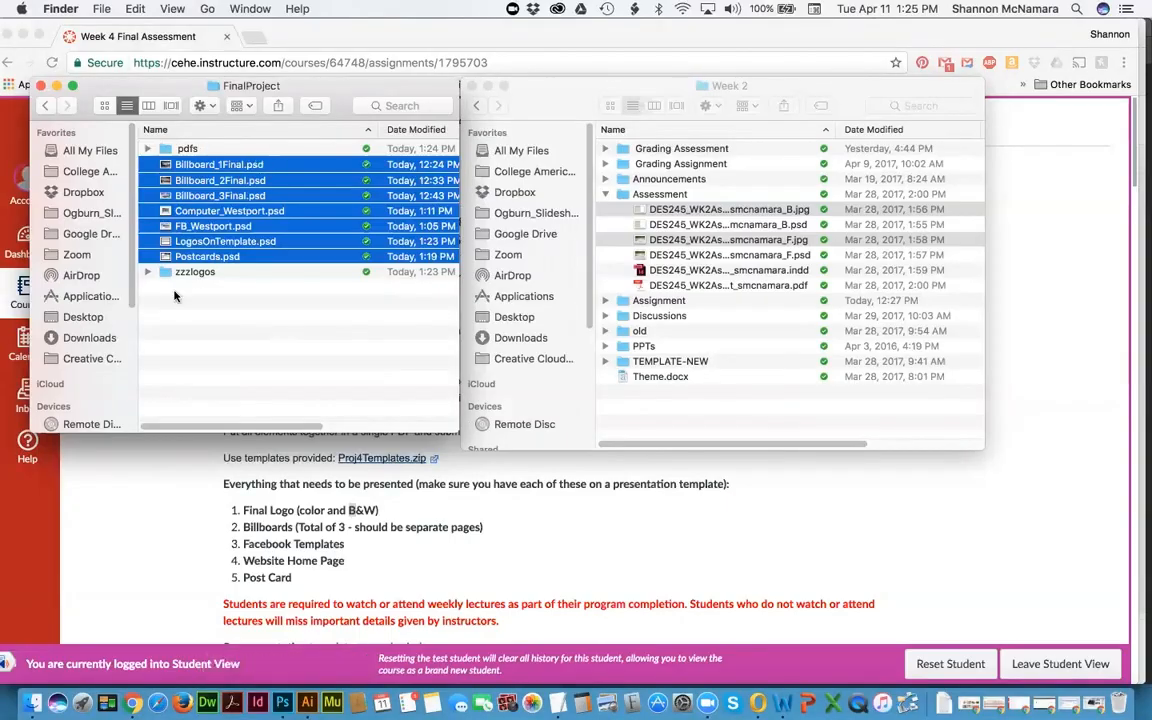
{"action": "left_click_drag", "start_coordinate": [199, 257], "coordinate": [283, 700]}
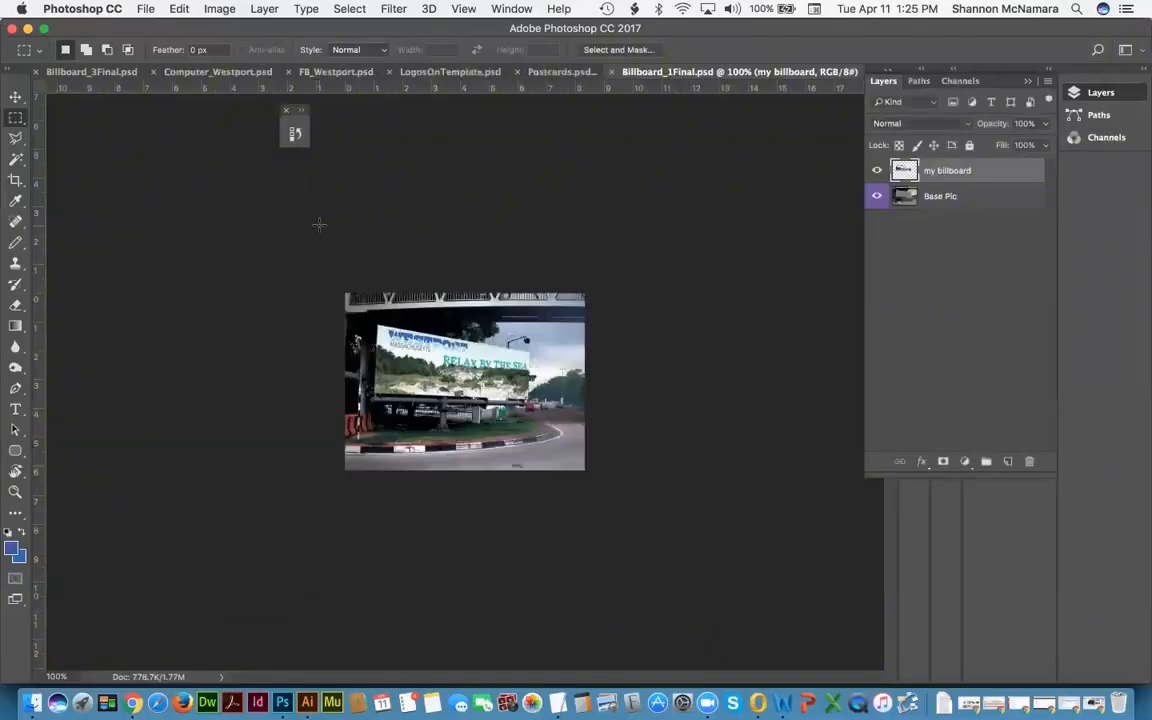
Step: Save Billboard_1Final as a Photoshop PDF in the pdfs folder
{"action": "left_click", "coordinate": [142, 9]}
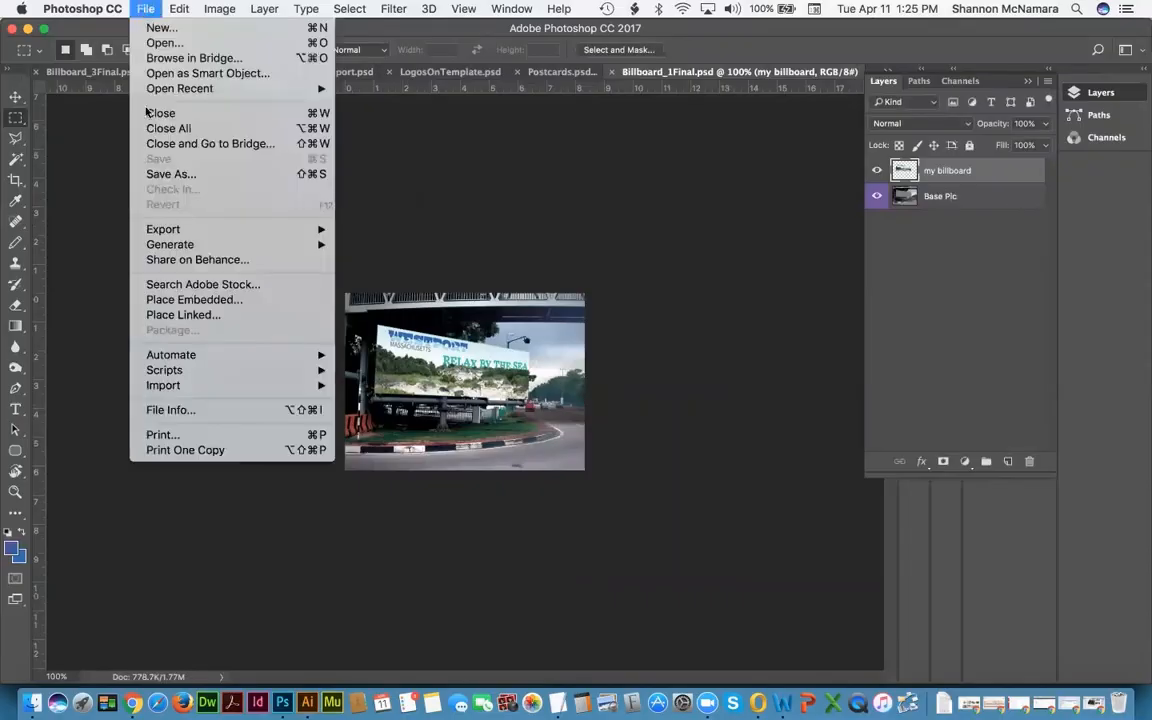
{"action": "left_click", "coordinate": [165, 175]}
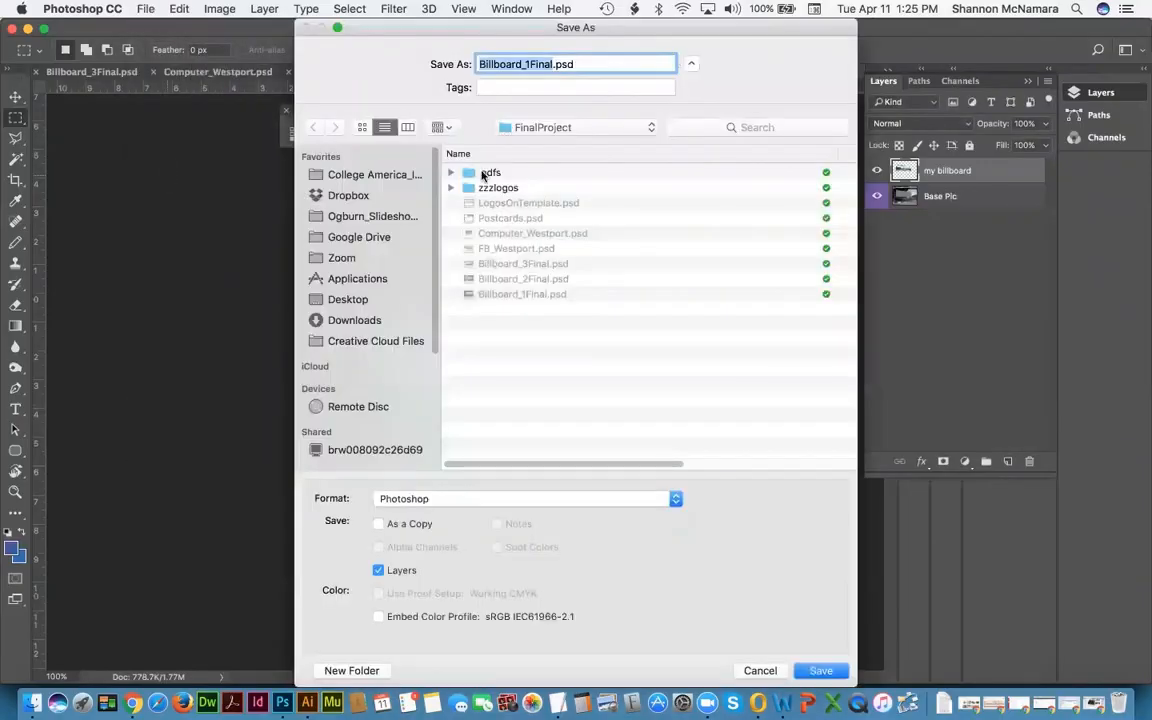
{"action": "double_click", "coordinate": [494, 175]}
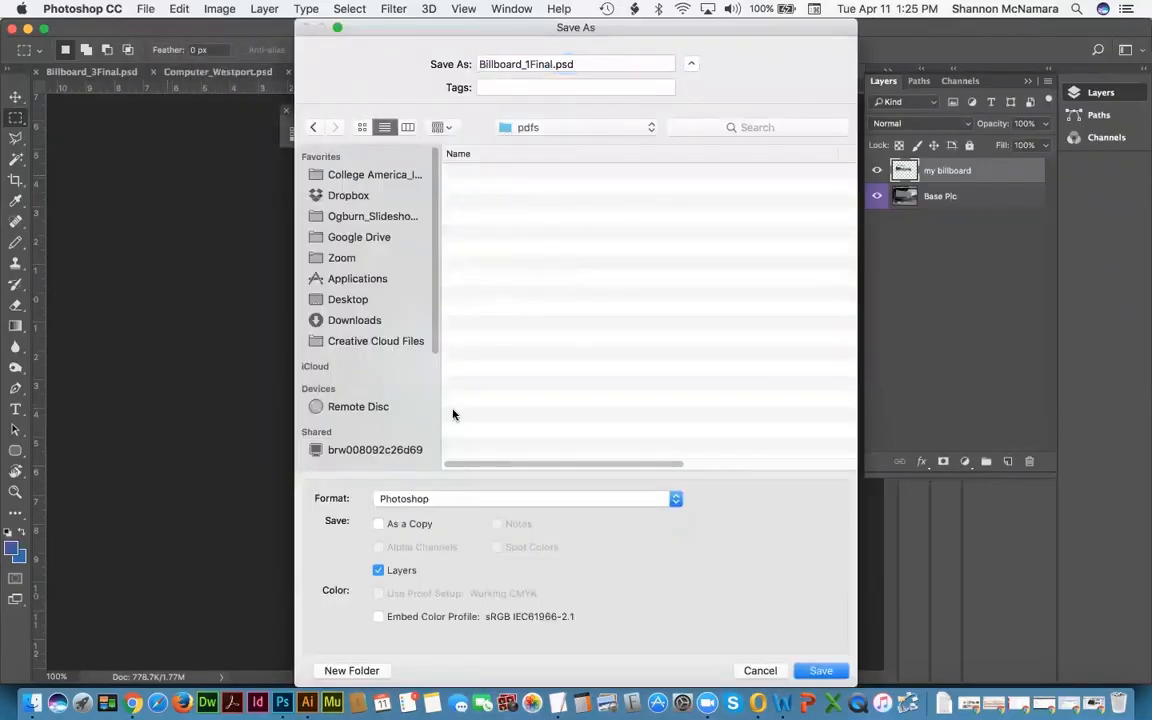
{"action": "left_click", "coordinate": [412, 498]}
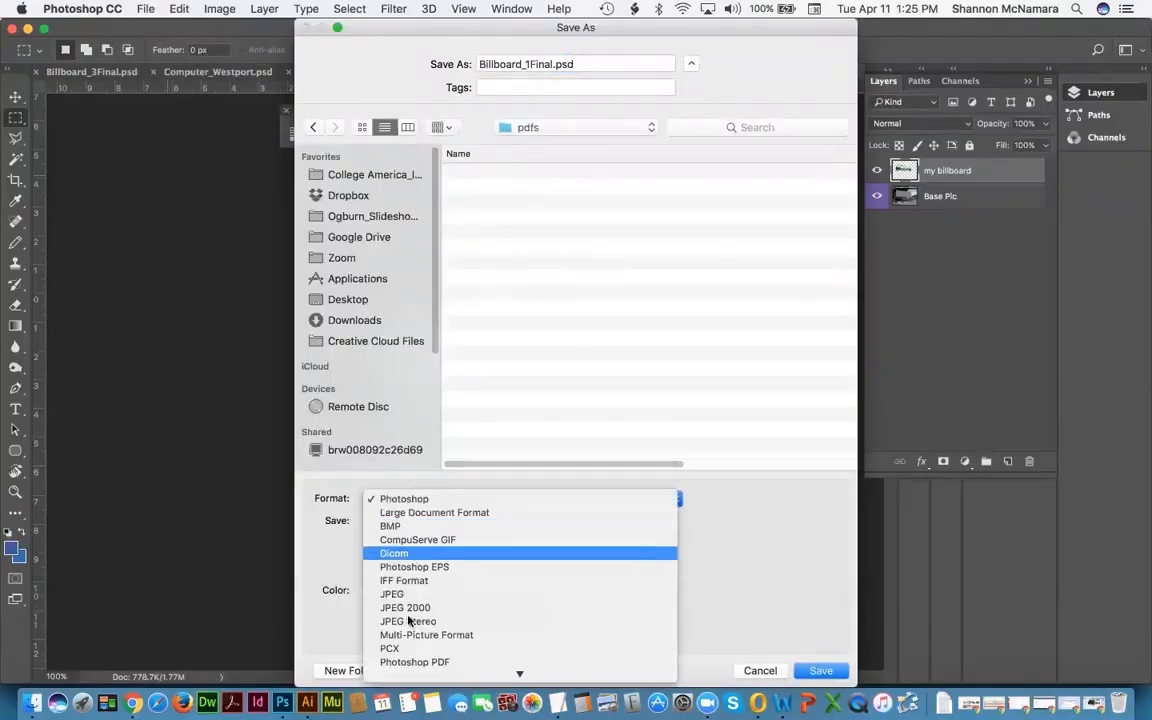
{"action": "scroll", "coordinate": [408, 621], "scroll_direction": "down", "scroll_amount": 4}
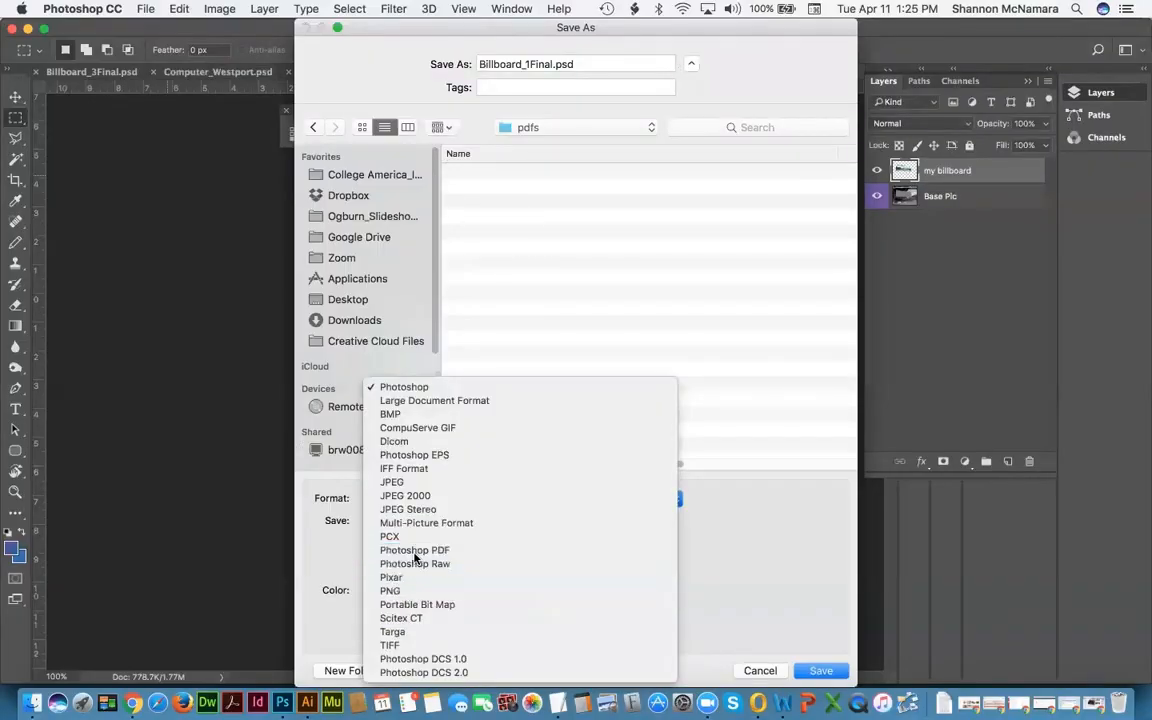
{"action": "left_click", "coordinate": [415, 551]}
{"action": "left_click", "coordinate": [817, 671]}
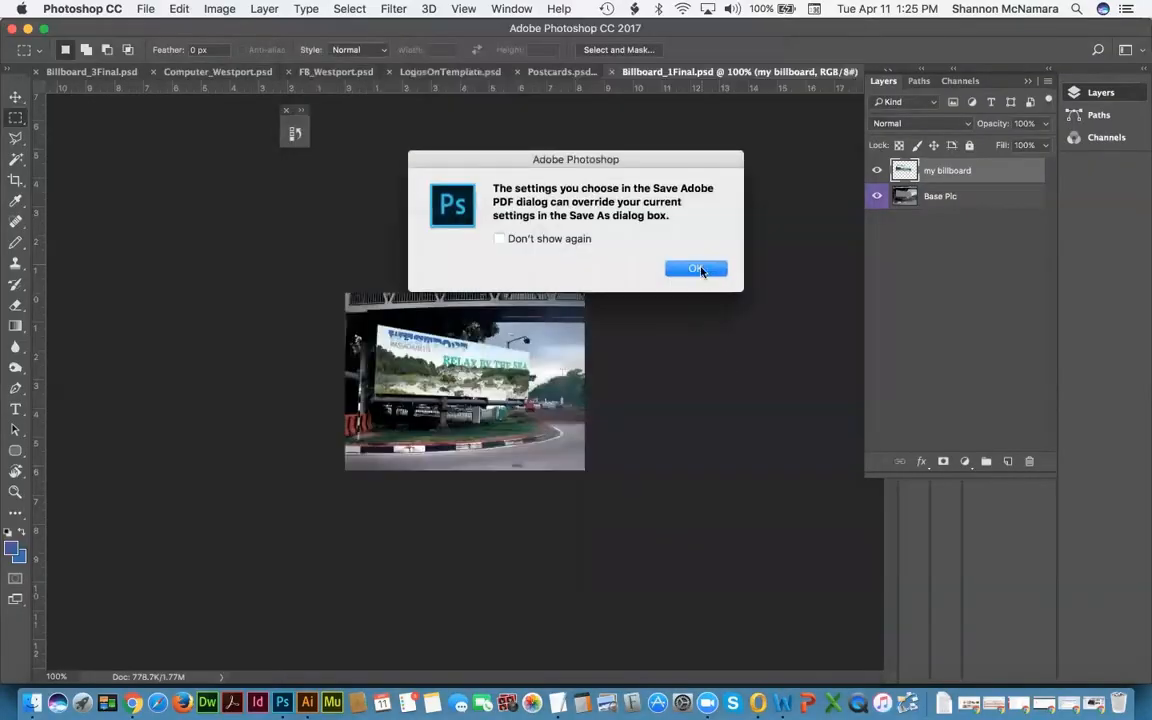
{"action": "left_click", "coordinate": [697, 269]}
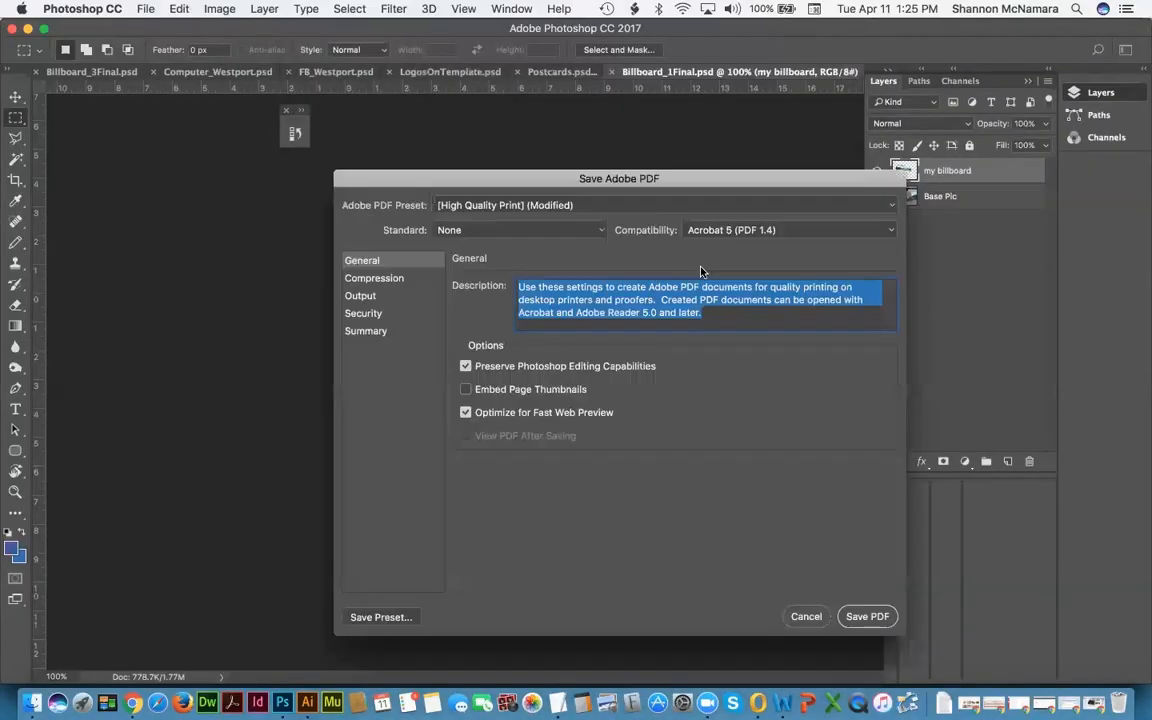
{"action": "left_click", "coordinate": [866, 617]}
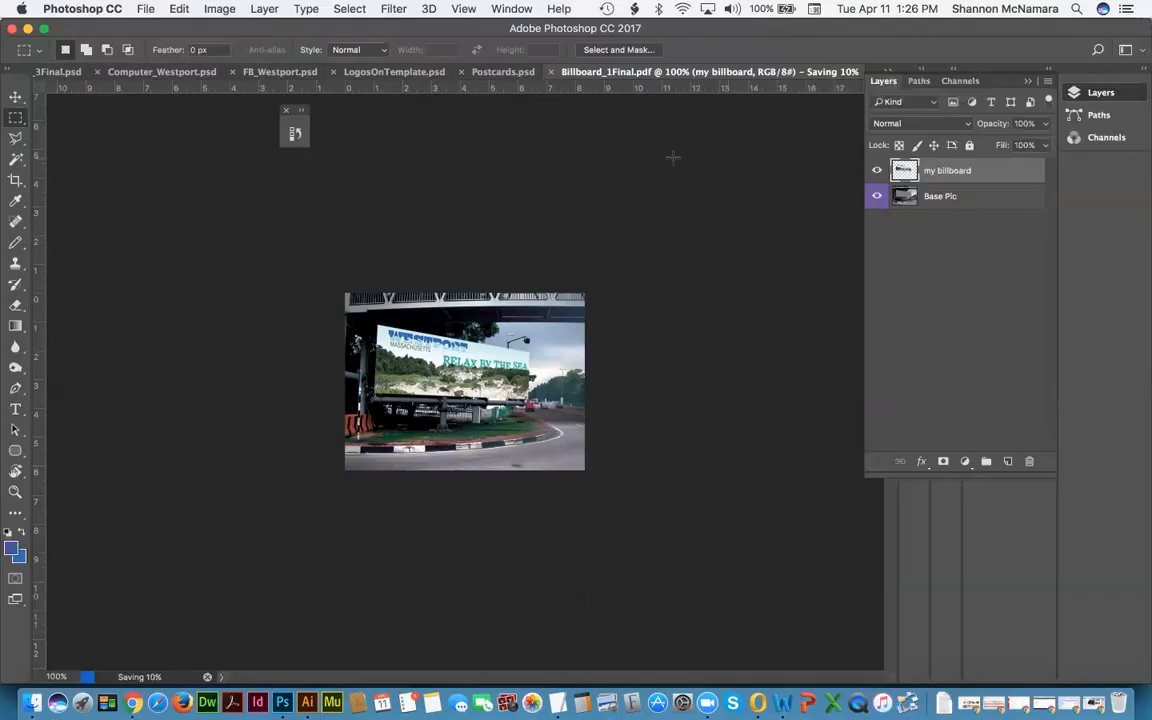
Step: Check the new PDF in Finder's pdfs folder, then close Billboard_1Final in Photoshop
{"action": "left_click", "coordinate": [33, 703]}
{"action": "left_click", "coordinate": [147, 150]}
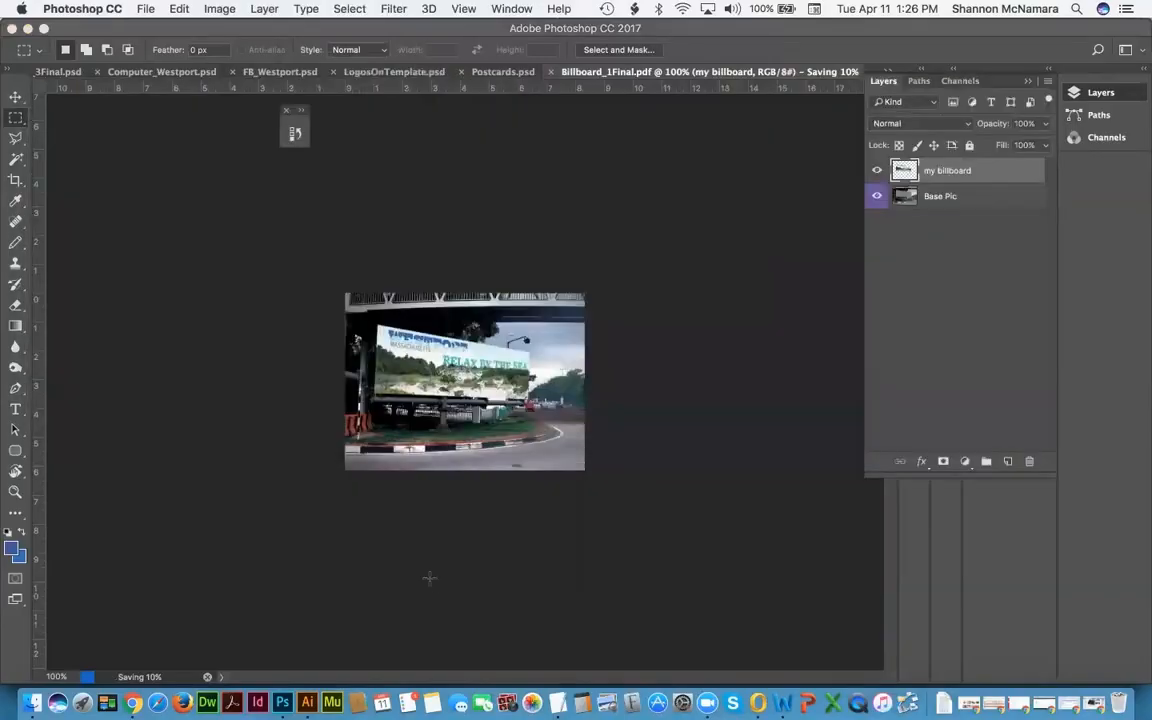
{"action": "left_click", "coordinate": [386, 524]}
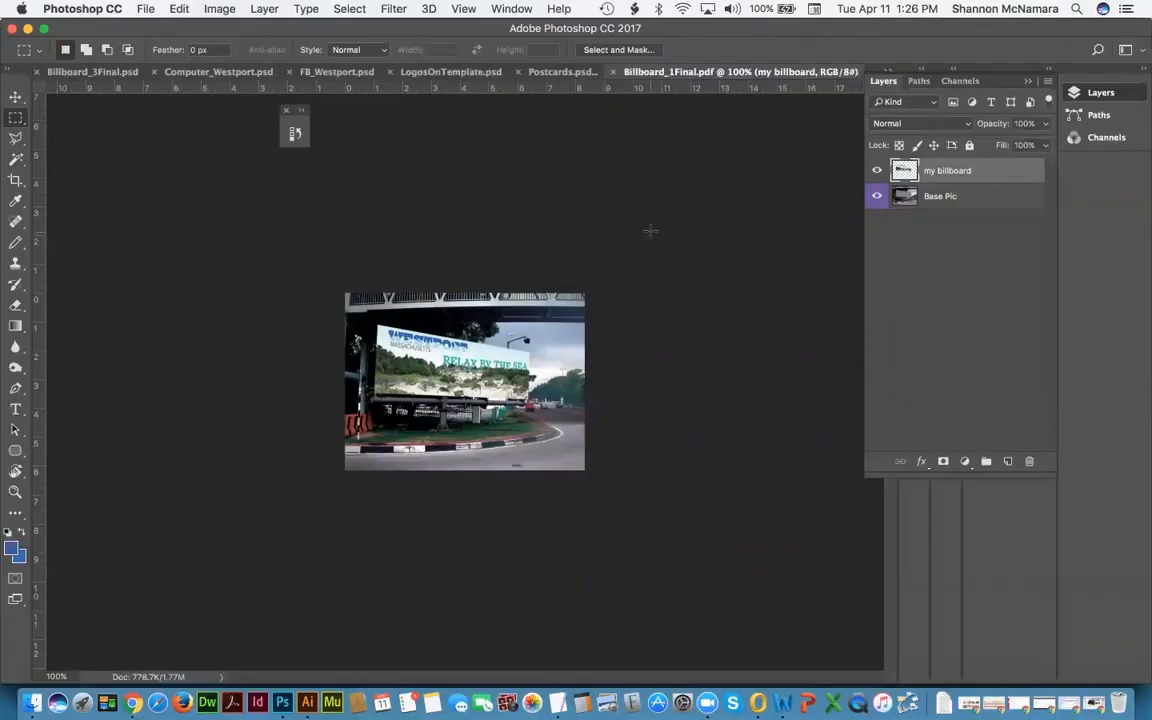
{"action": "key", "text": "super+w"}
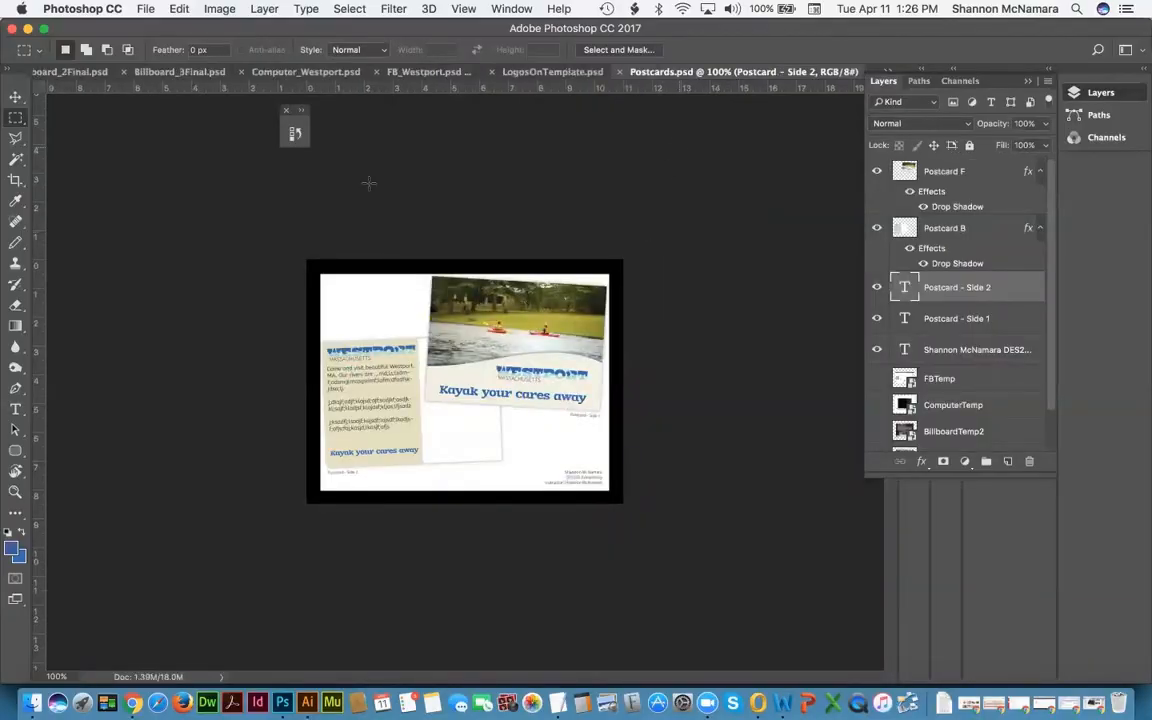
Step: Save the postcards layout as Postcards.pdf (Photoshop PDF) in the pdfs folder, then close it
{"action": "left_click", "coordinate": [145, 9]}
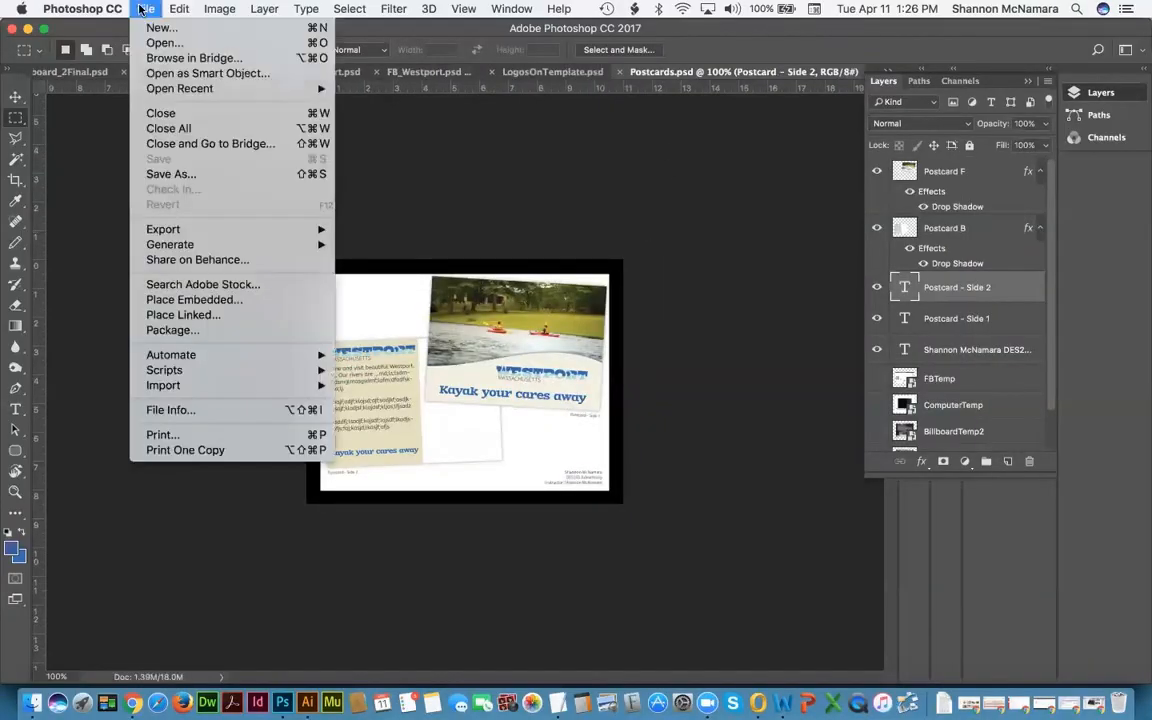
{"action": "left_click", "coordinate": [177, 175]}
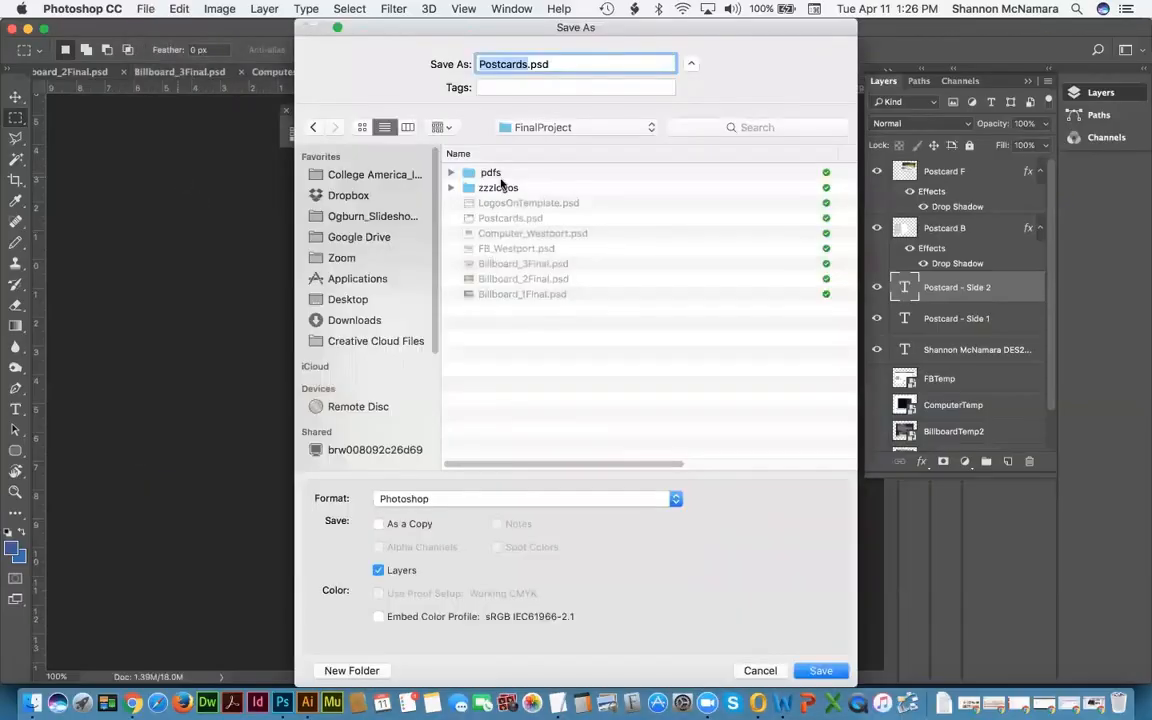
{"action": "double_click", "coordinate": [466, 170]}
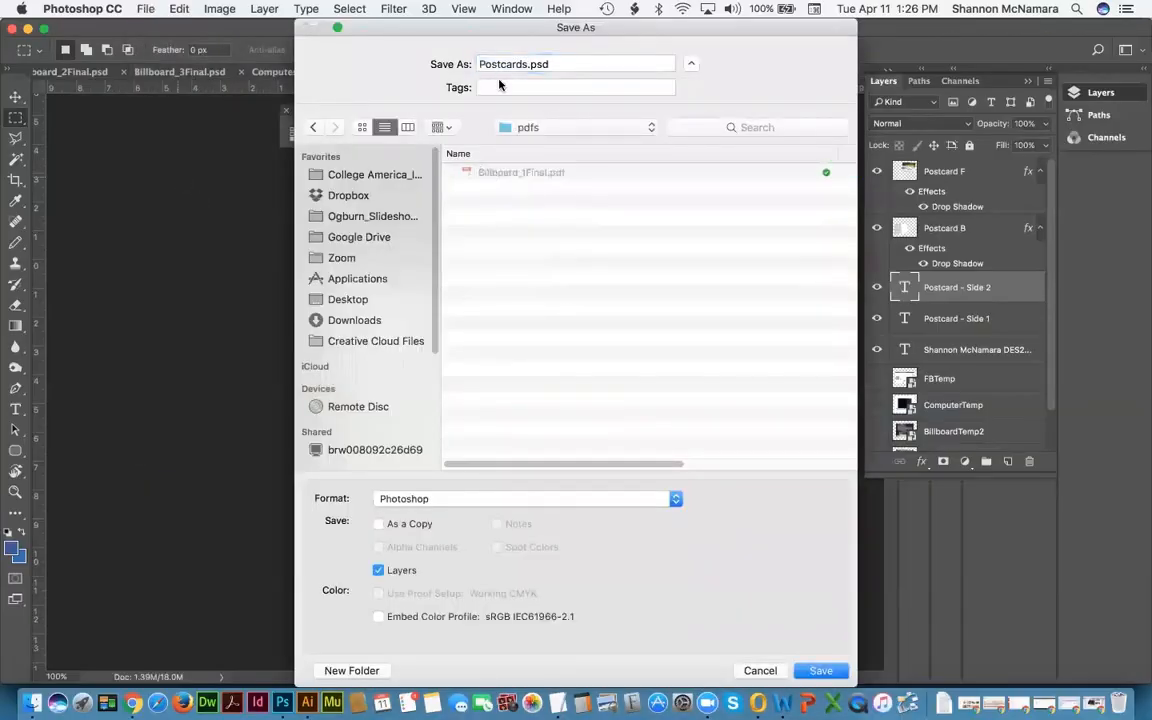
{"action": "left_click", "coordinate": [465, 499]}
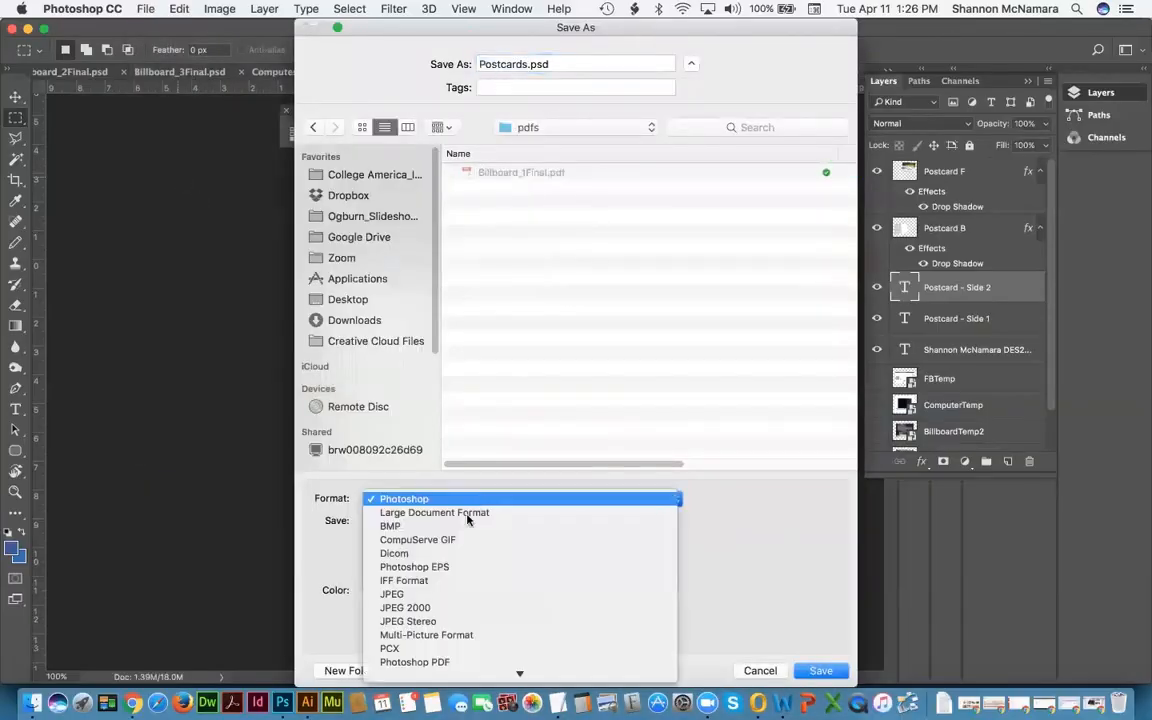
{"action": "left_click", "coordinate": [418, 622]}
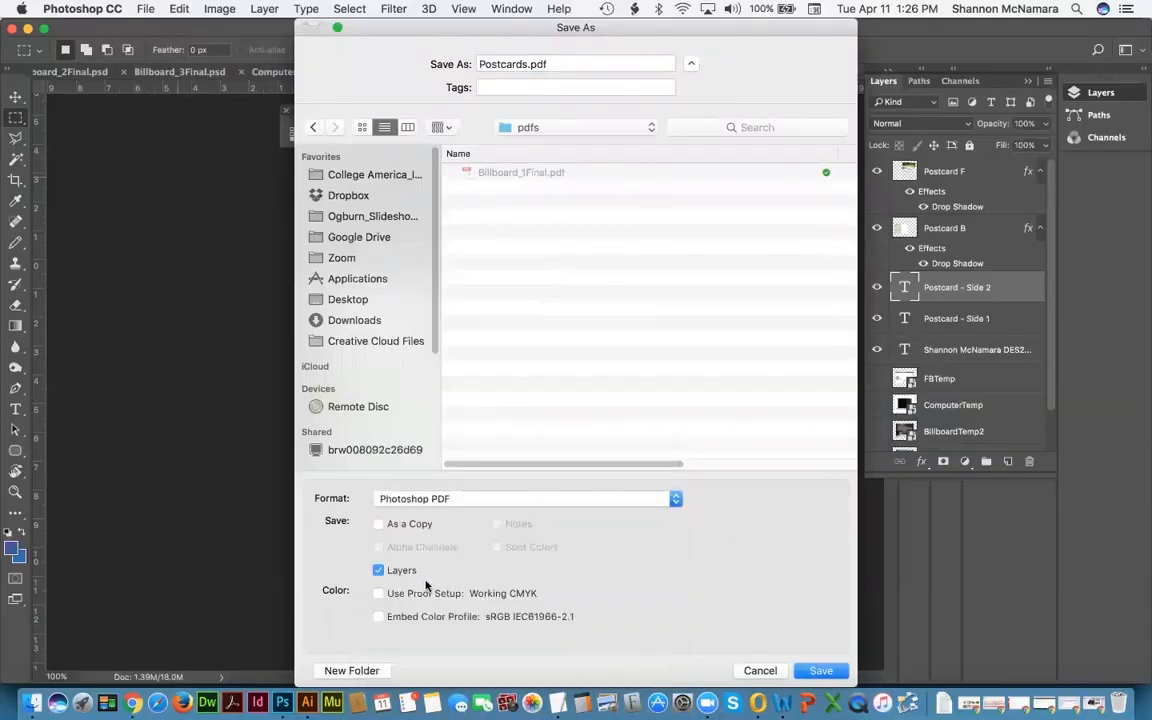
{"action": "key", "text": "Return"}
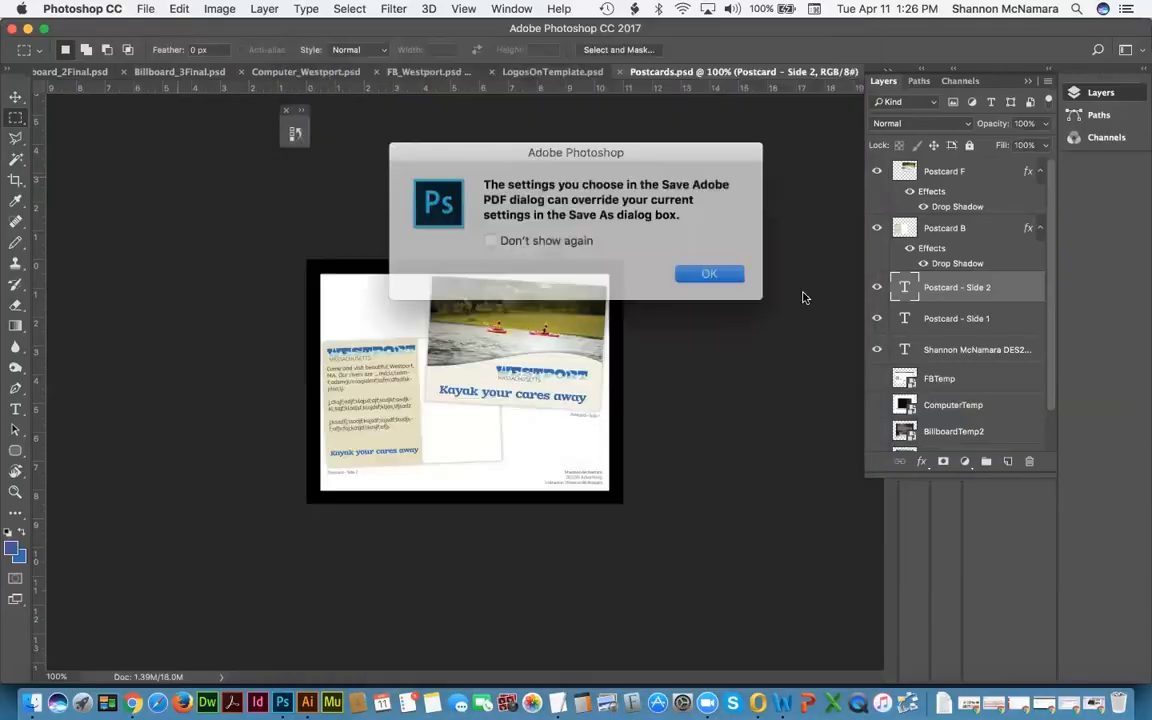
{"action": "left_click", "coordinate": [710, 273]}
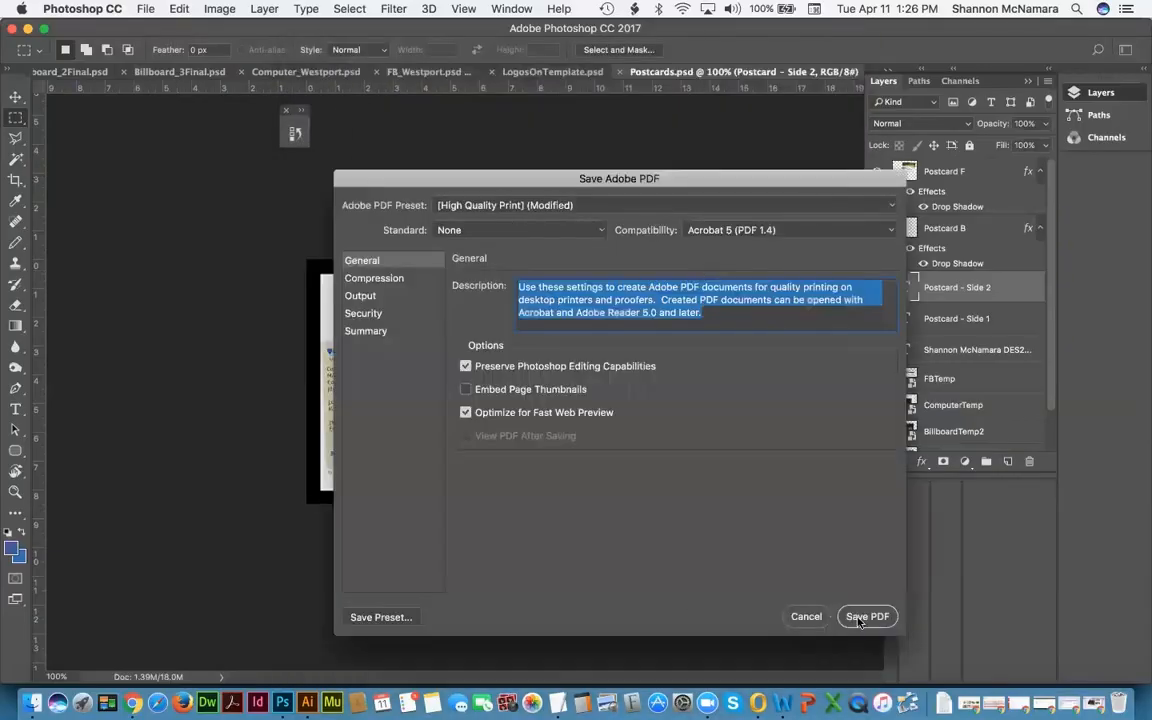
{"action": "key", "text": "Return"}
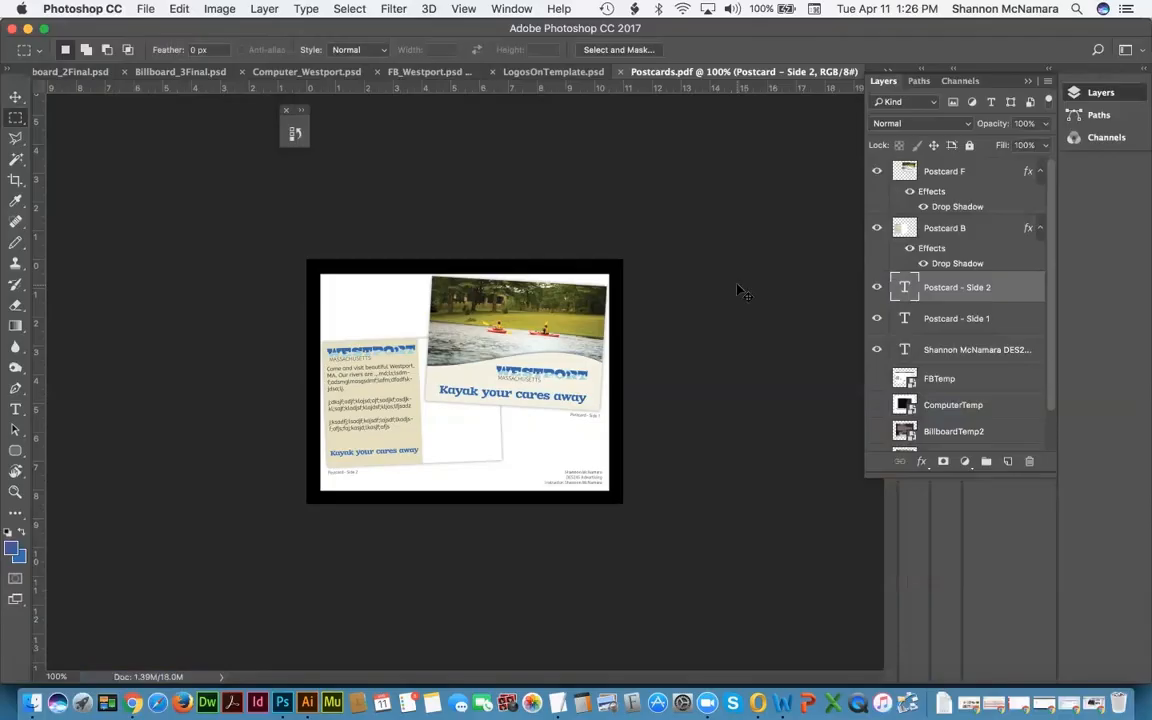
{"action": "key", "text": "super+w"}
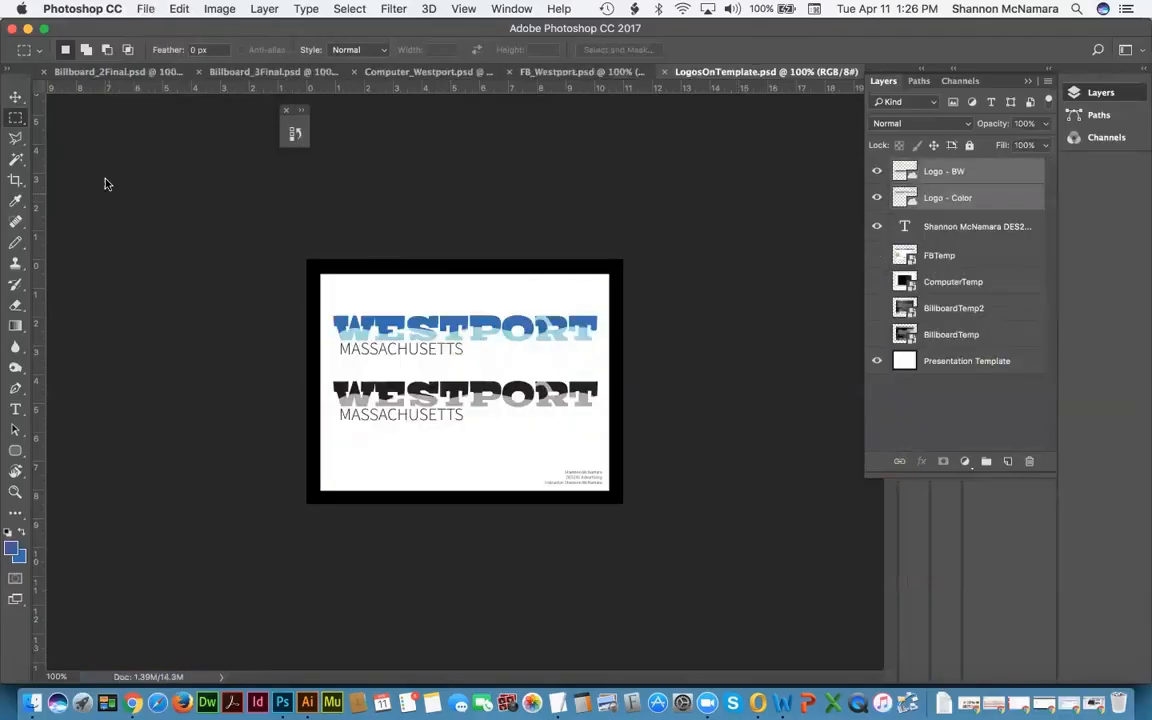
Step: Save LogosOnTemplate as a Photoshop PDF in the pdfs folder and cancel the stray Preferences dialog
{"action": "left_click", "coordinate": [142, 10]}
{"action": "left_click", "coordinate": [160, 176]}
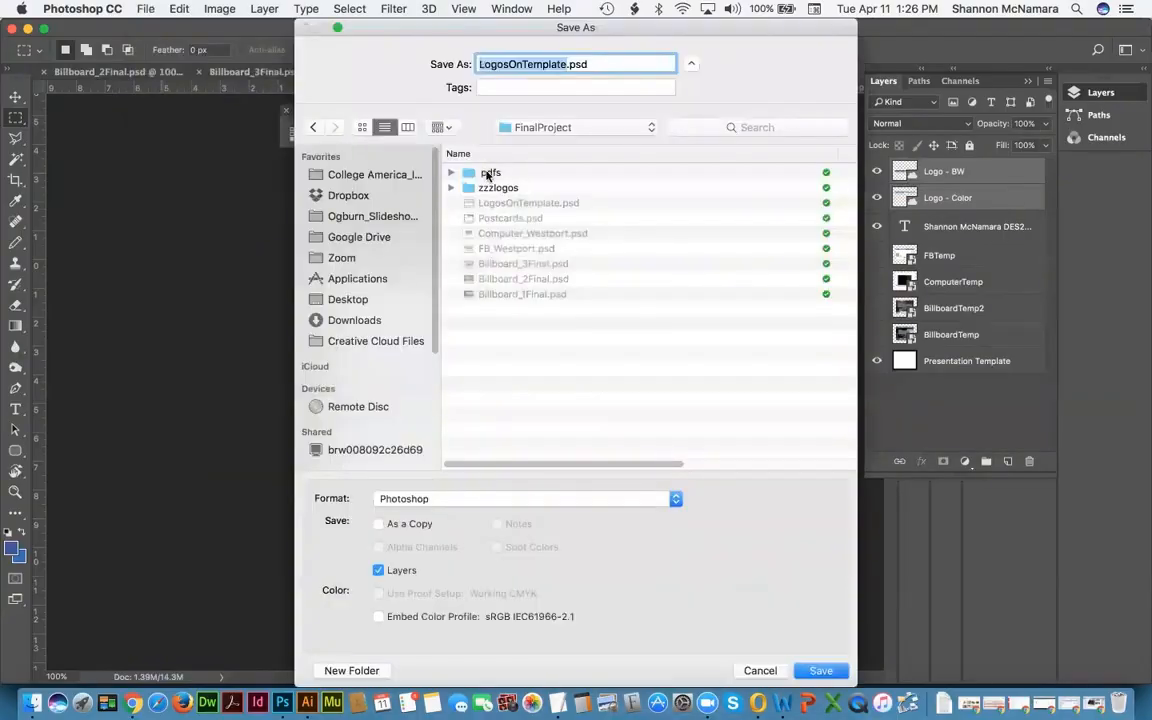
{"action": "double_click", "coordinate": [488, 175]}
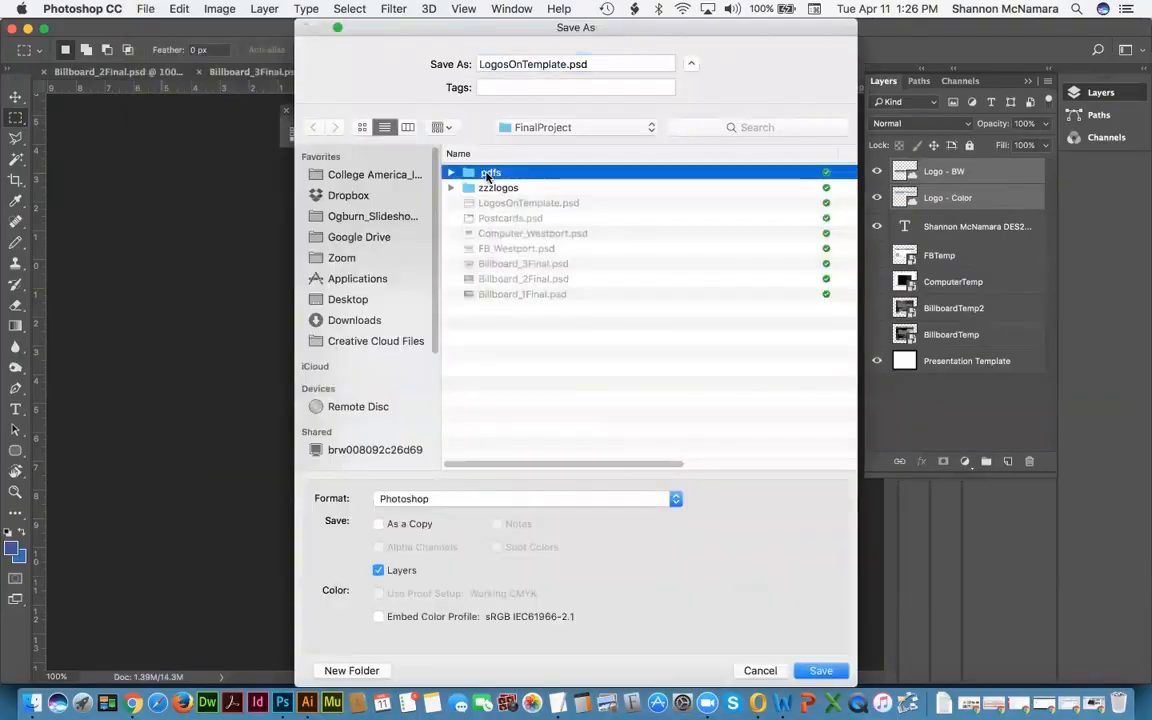
{"action": "left_click", "coordinate": [468, 499]}
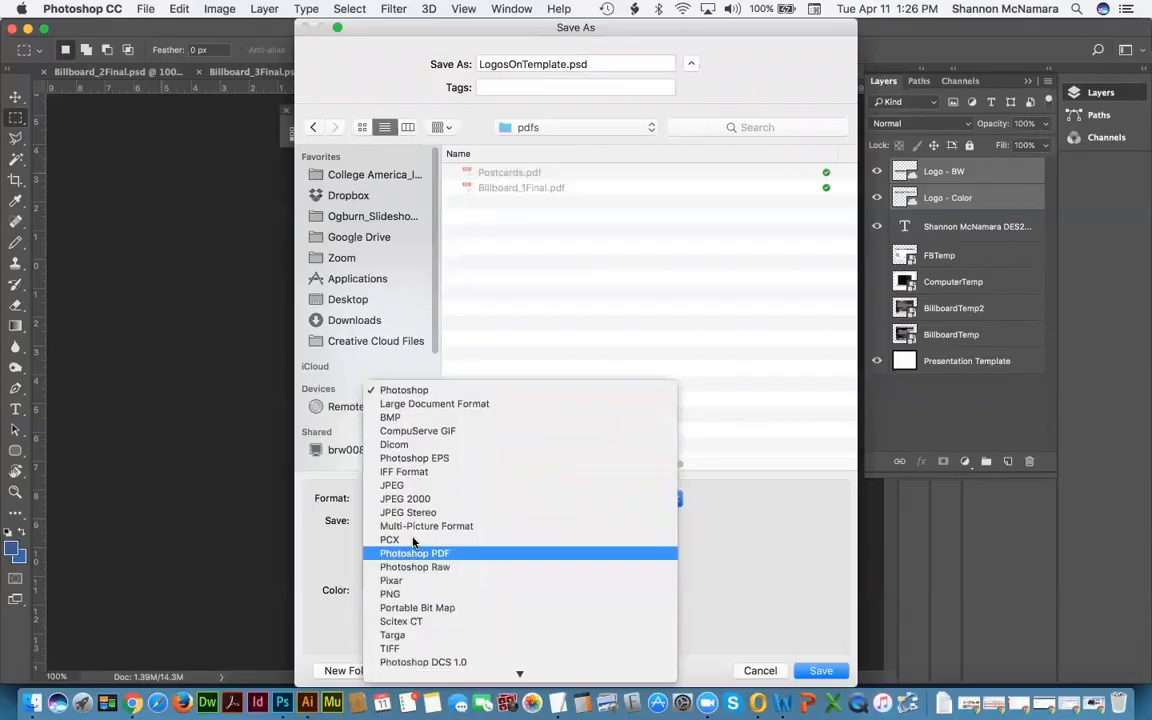
{"action": "left_click", "coordinate": [415, 559]}
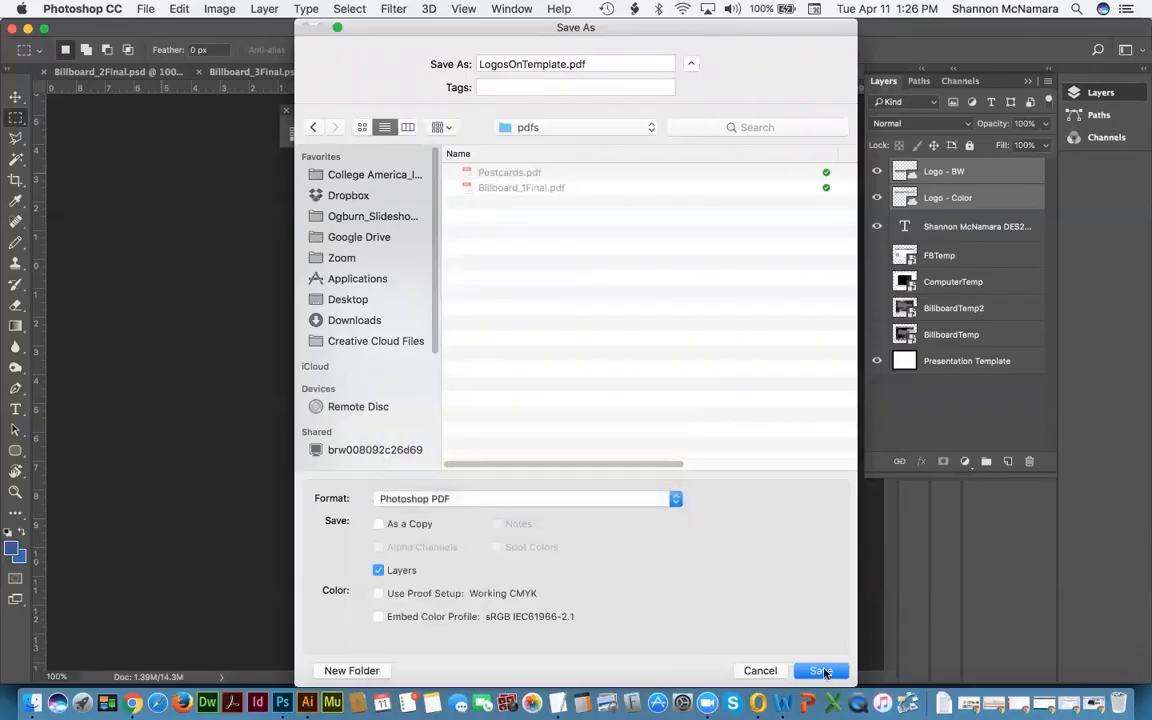
{"action": "left_click", "coordinate": [822, 671]}
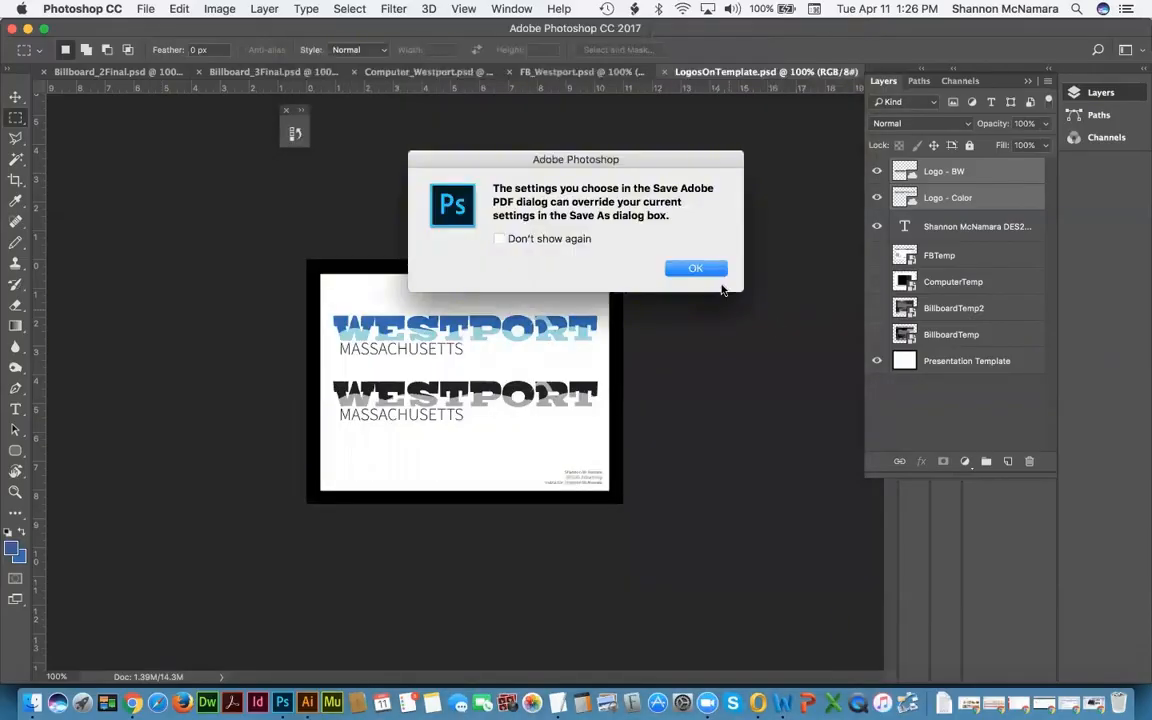
{"action": "left_click", "coordinate": [705, 270]}
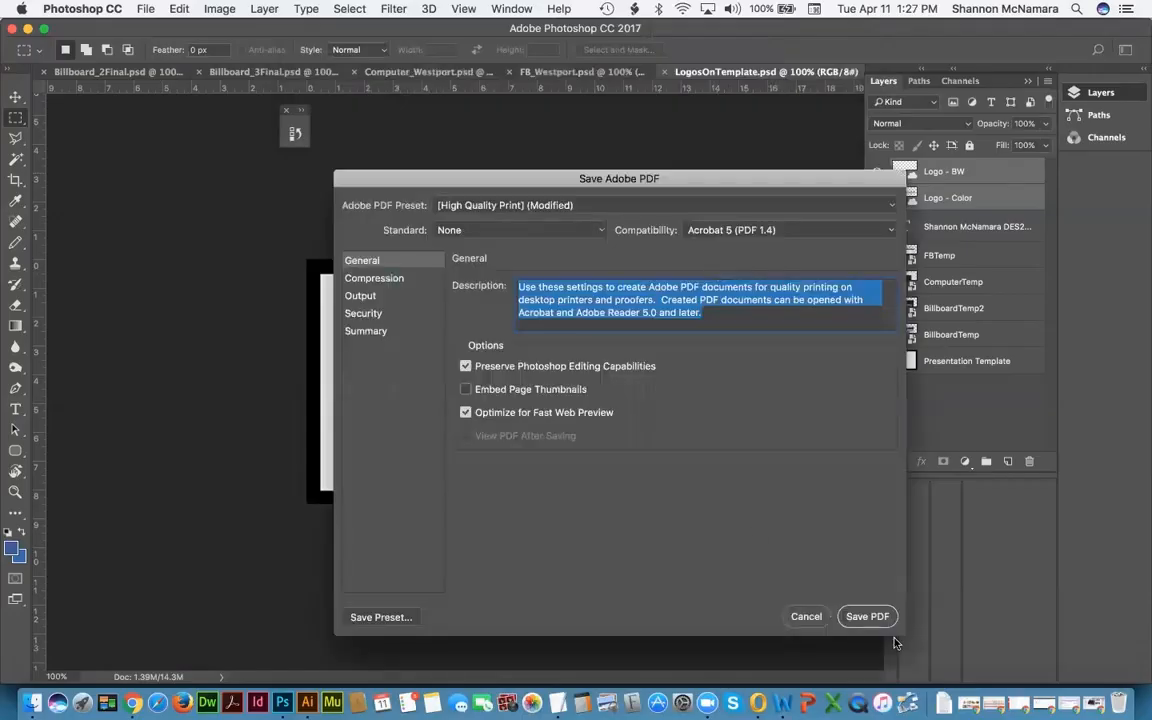
{"action": "left_click", "coordinate": [866, 616]}
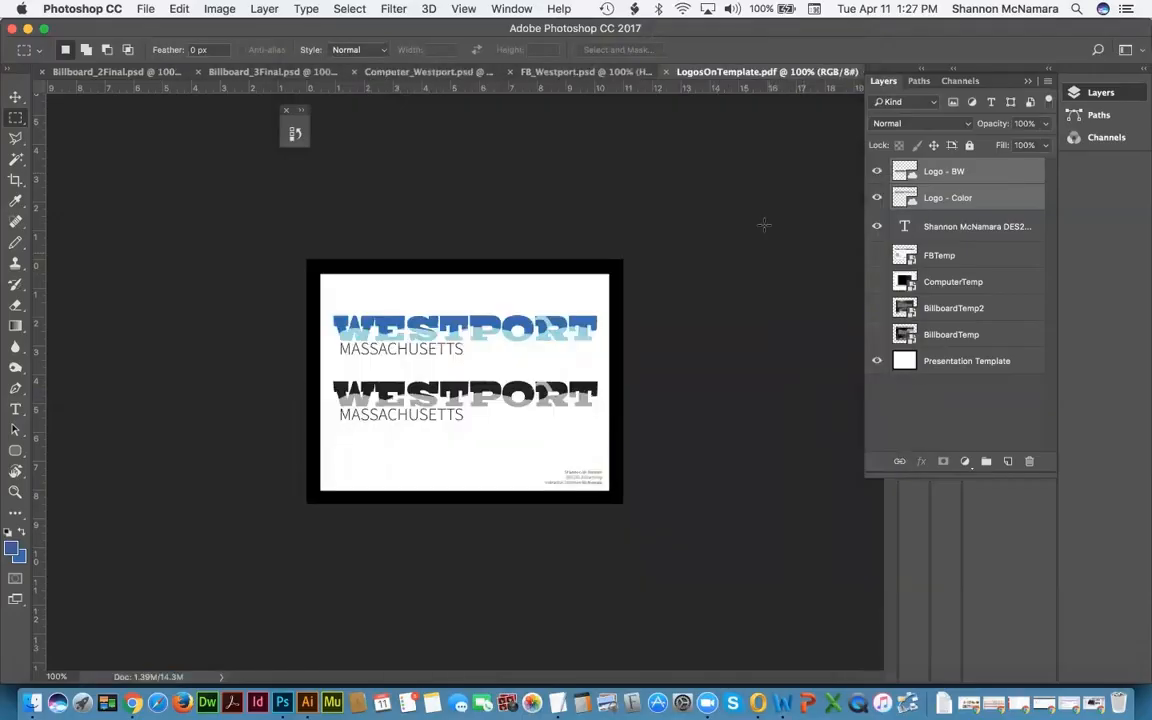
{"action": "double_click", "coordinate": [883, 82]}
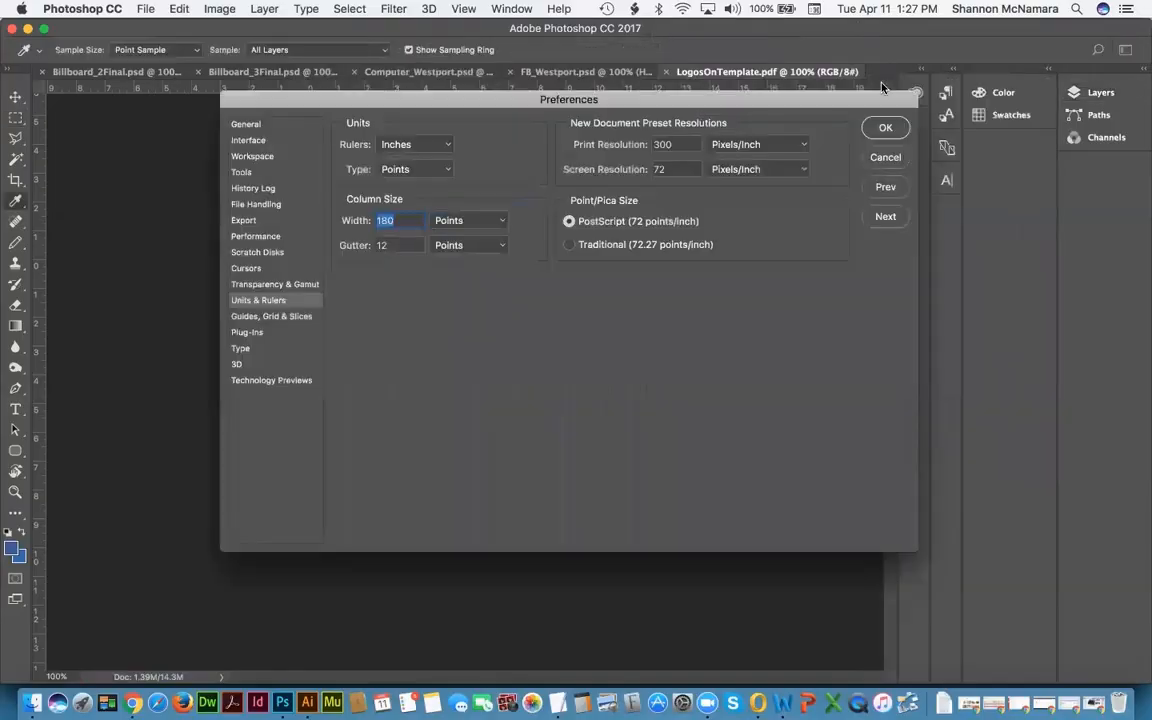
{"action": "left_click", "coordinate": [887, 160]}
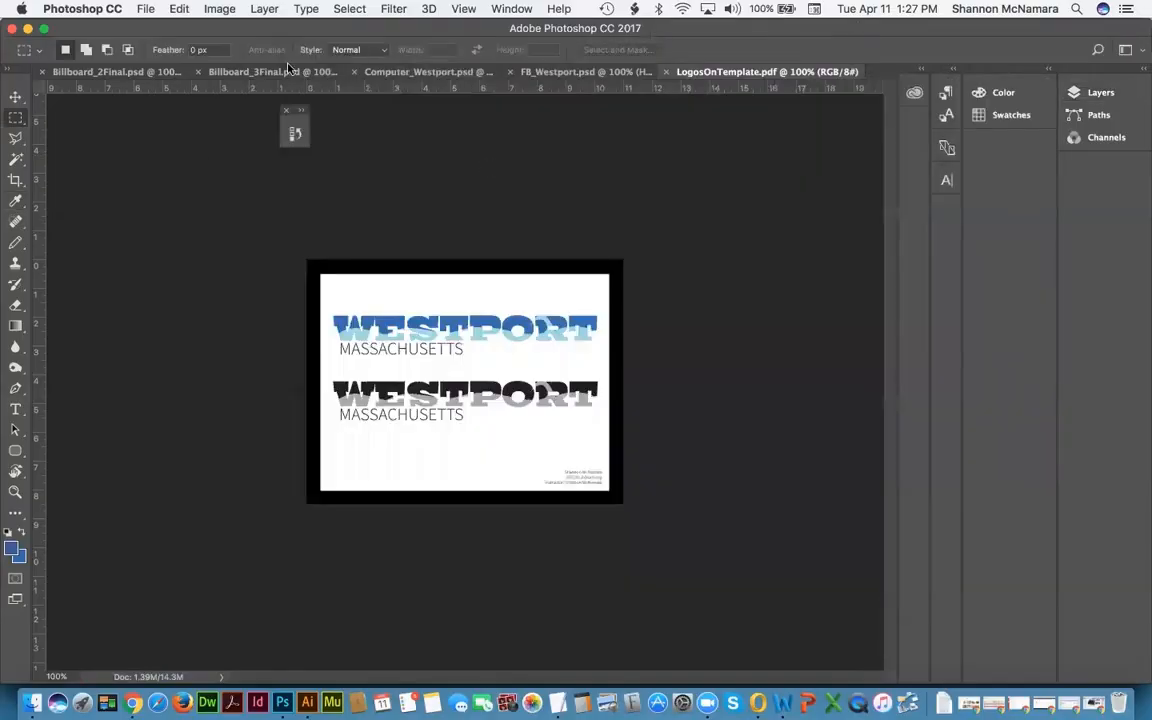
Step: Close LogosOnTemplate, then save FB_Westport as FB_Westport.pdf in the pdfs folder and close it
{"action": "key", "text": "super+w"}
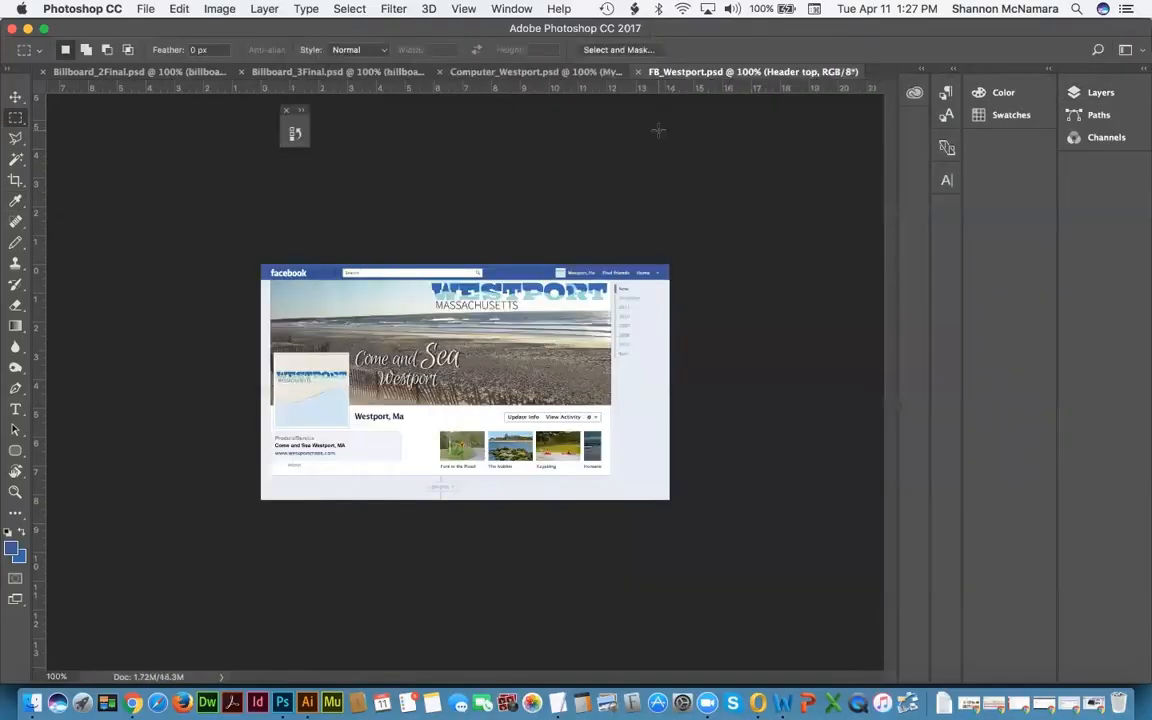
{"action": "left_click", "coordinate": [146, 8]}
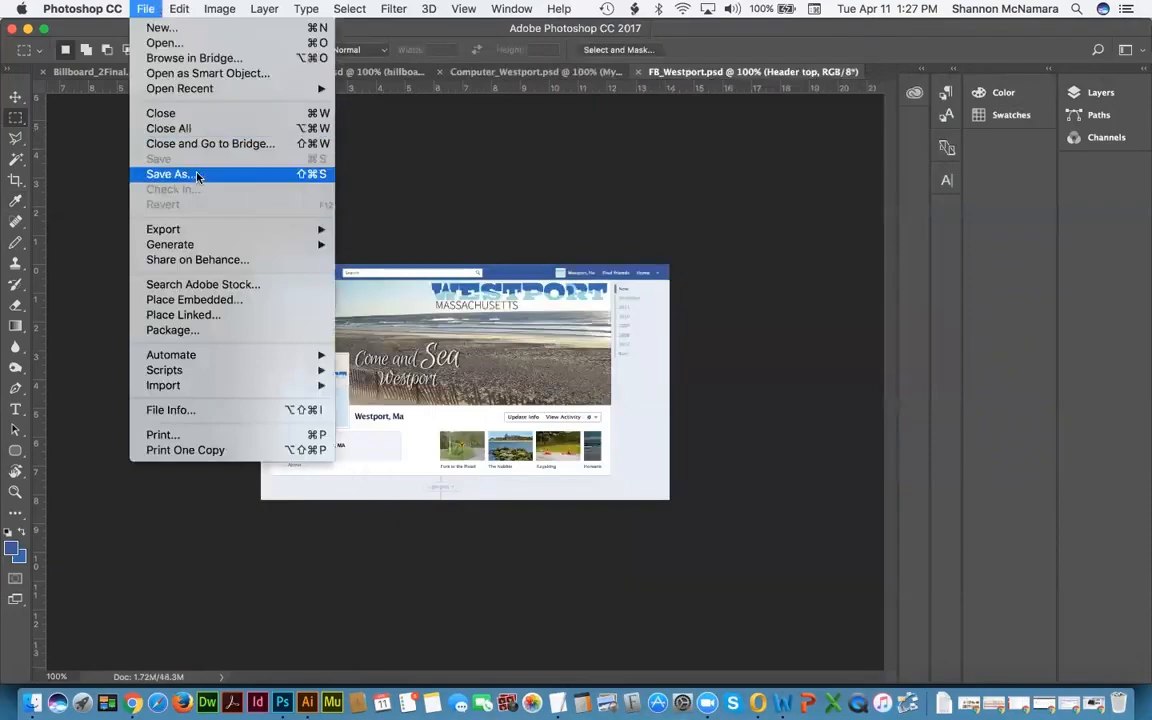
{"action": "left_click", "coordinate": [197, 176]}
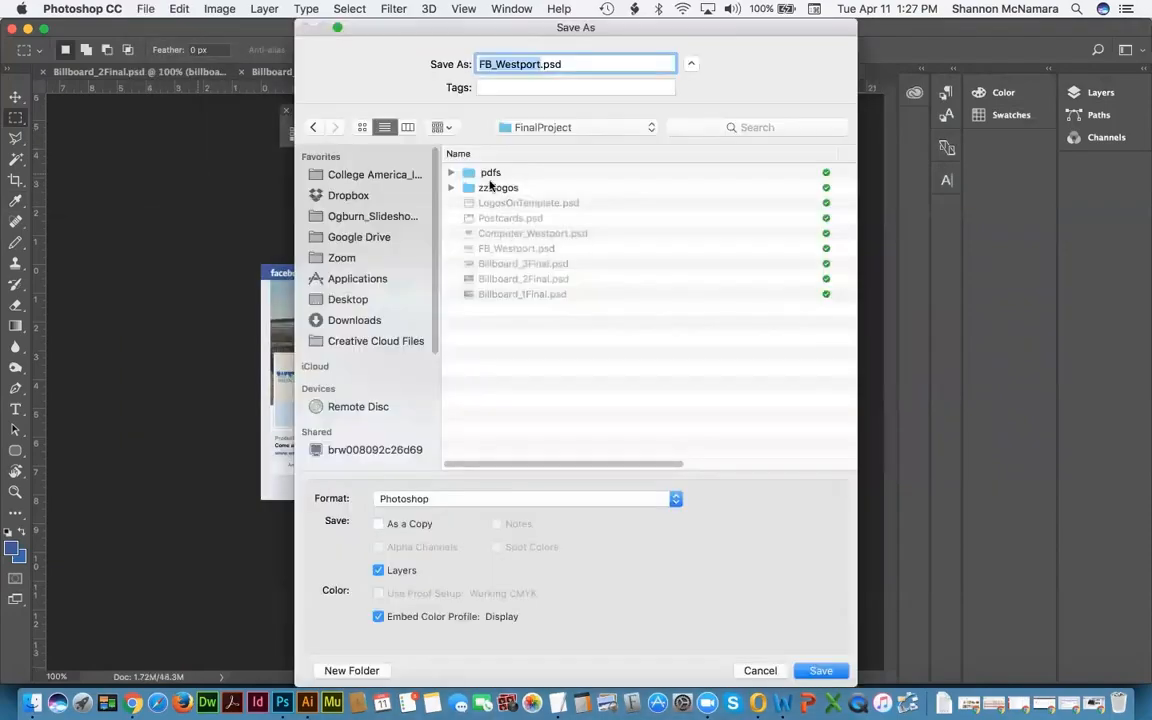
{"action": "double_click", "coordinate": [490, 172]}
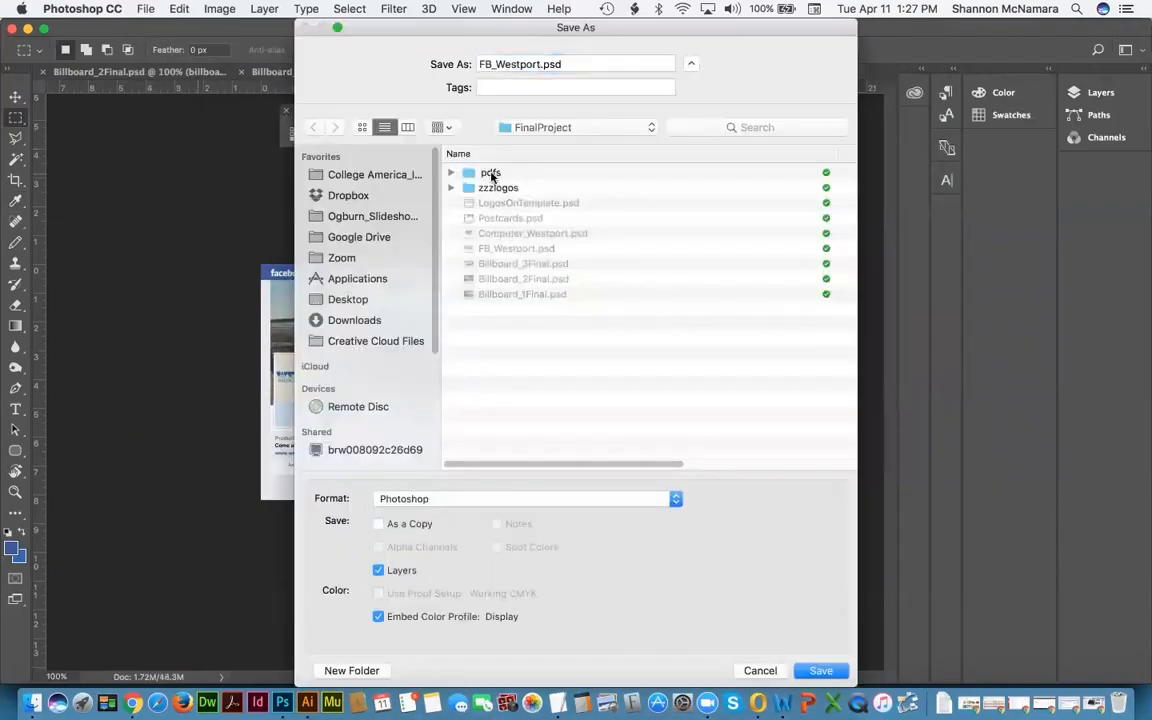
{"action": "left_click", "coordinate": [463, 498]}
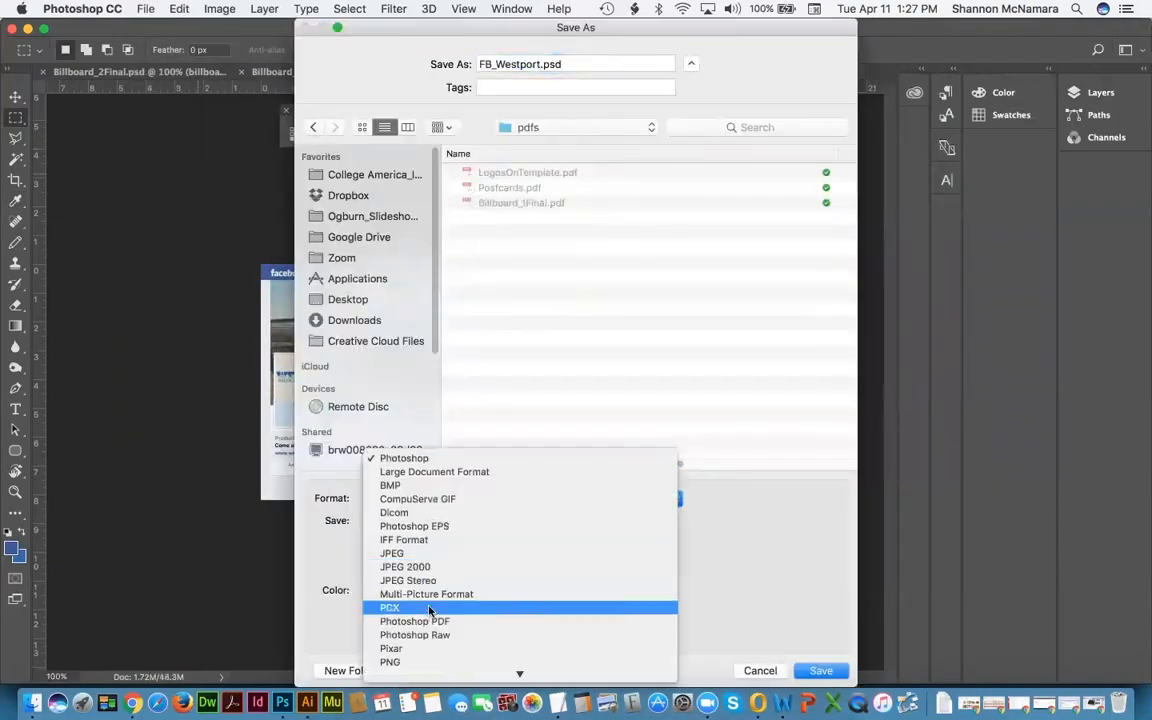
{"action": "left_click", "coordinate": [420, 619]}
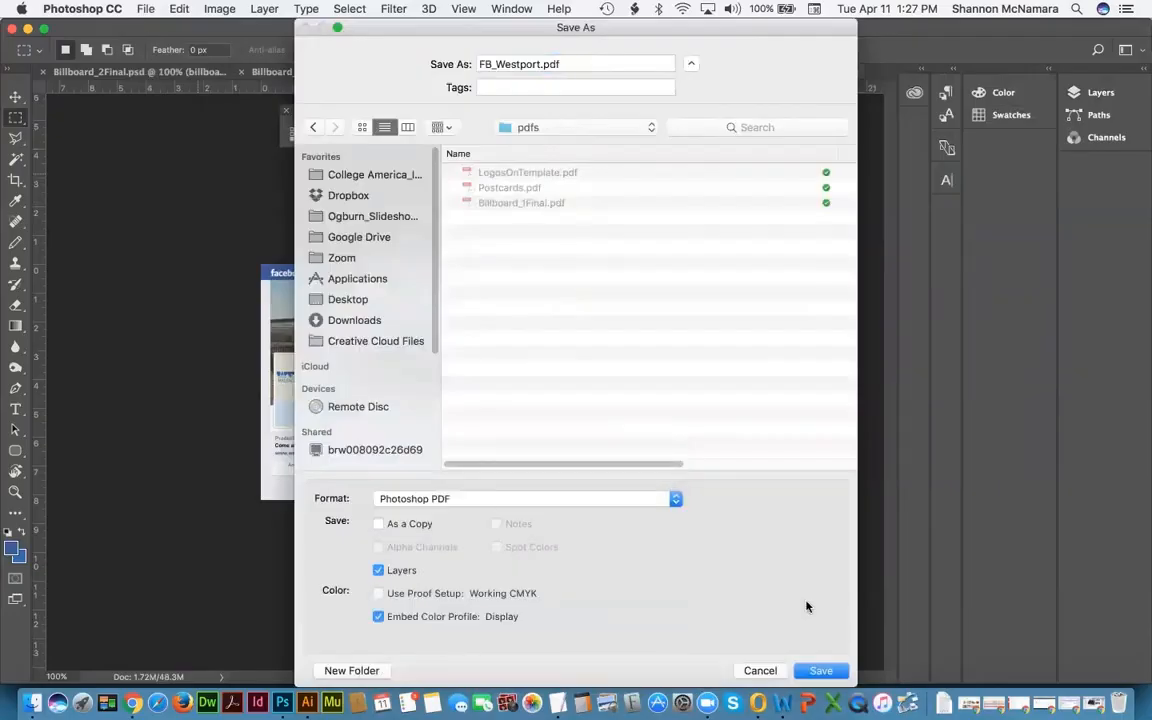
{"action": "left_click", "coordinate": [819, 671]}
{"action": "left_click", "coordinate": [697, 267]}
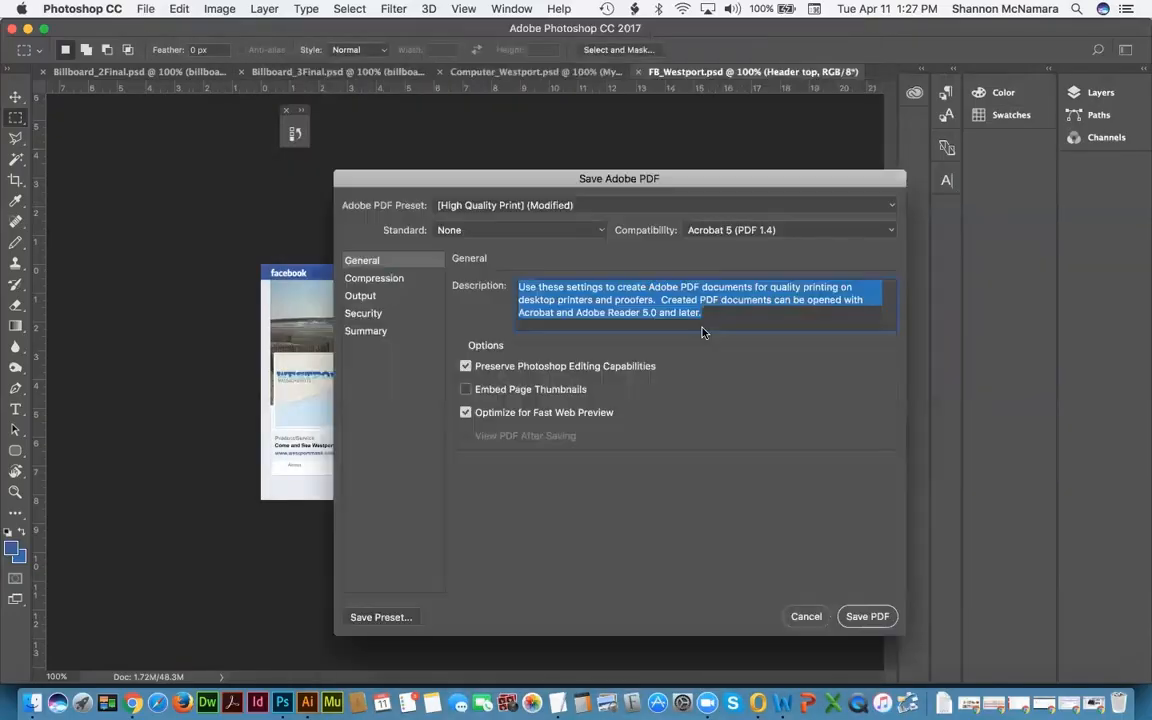
{"action": "left_click", "coordinate": [868, 616]}
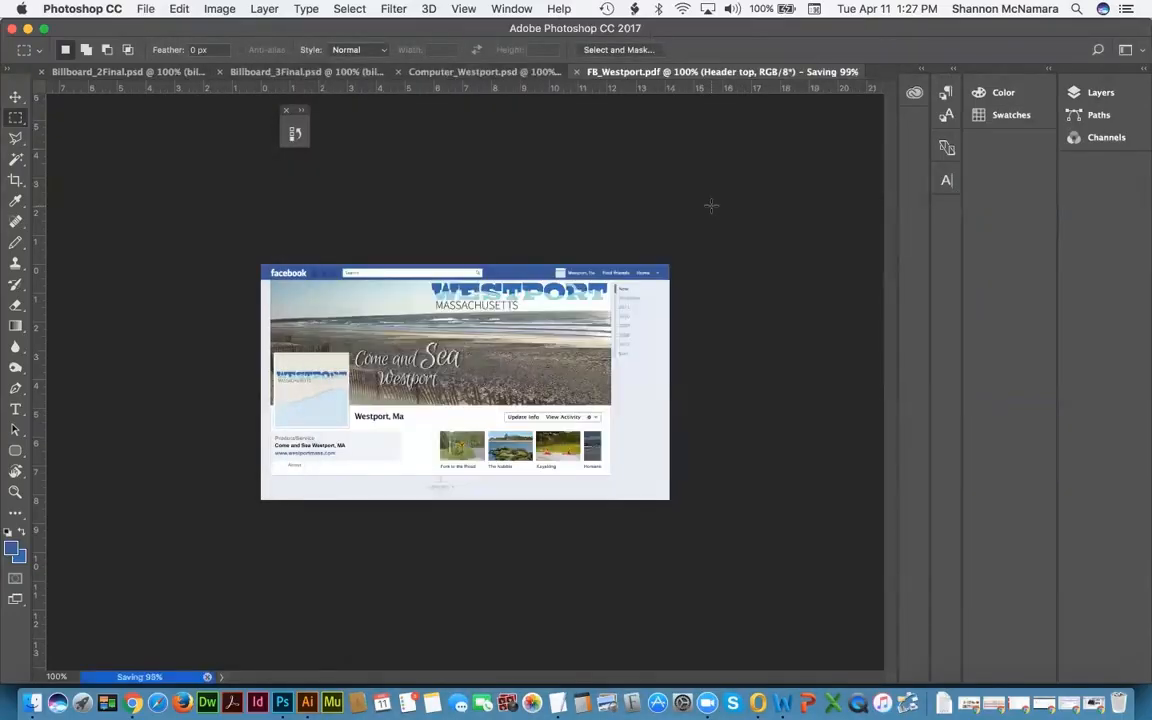
{"action": "key", "text": "super+w"}
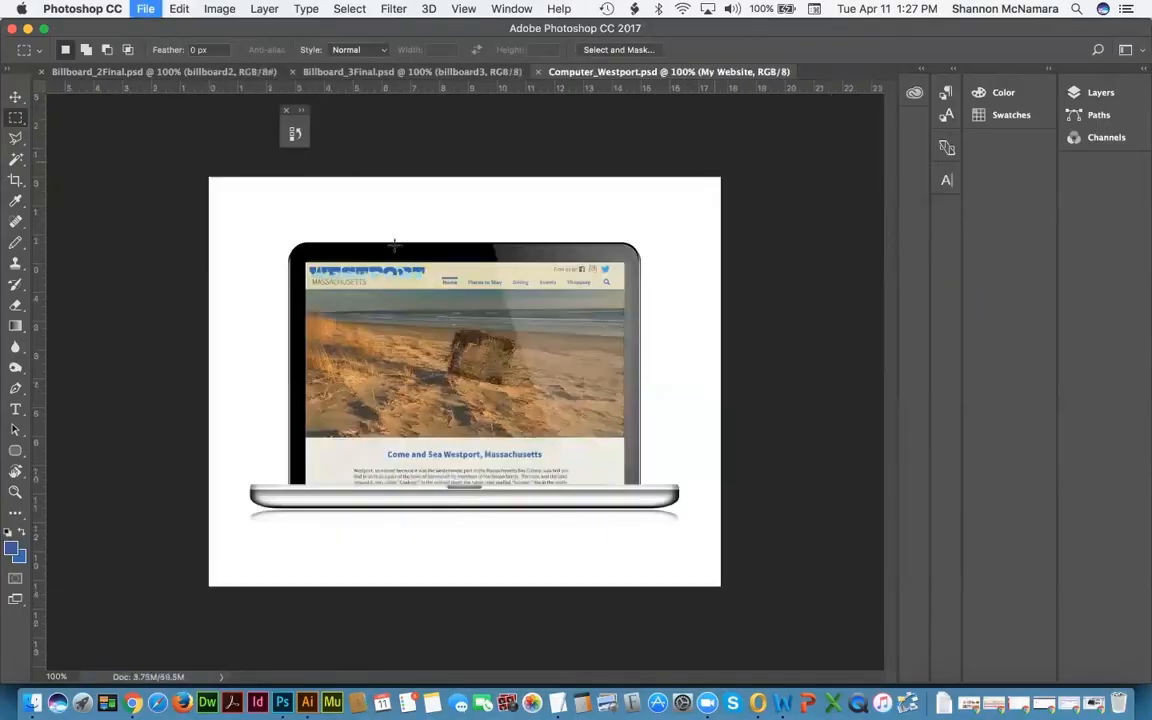
Step: Save Computer_Westport as Computer_Westport.pdf (Photoshop PDF) in the pdfs folder, then close it
{"action": "left_click", "coordinate": [146, 9]}
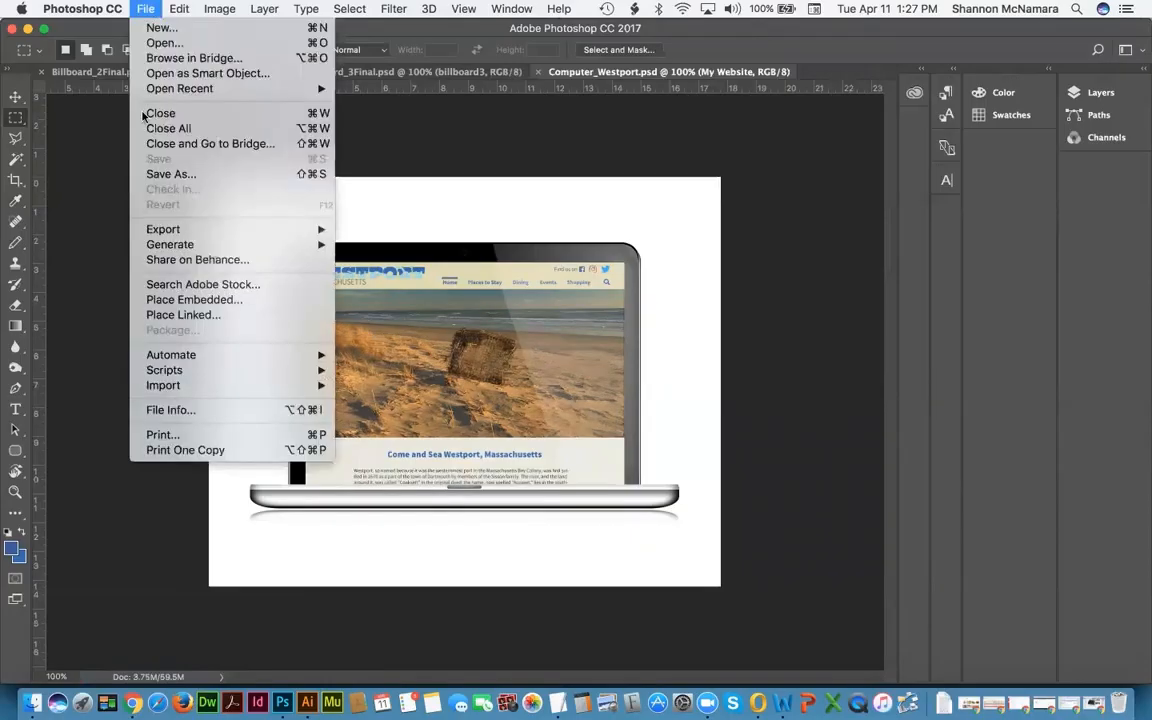
{"action": "left_click", "coordinate": [166, 175]}
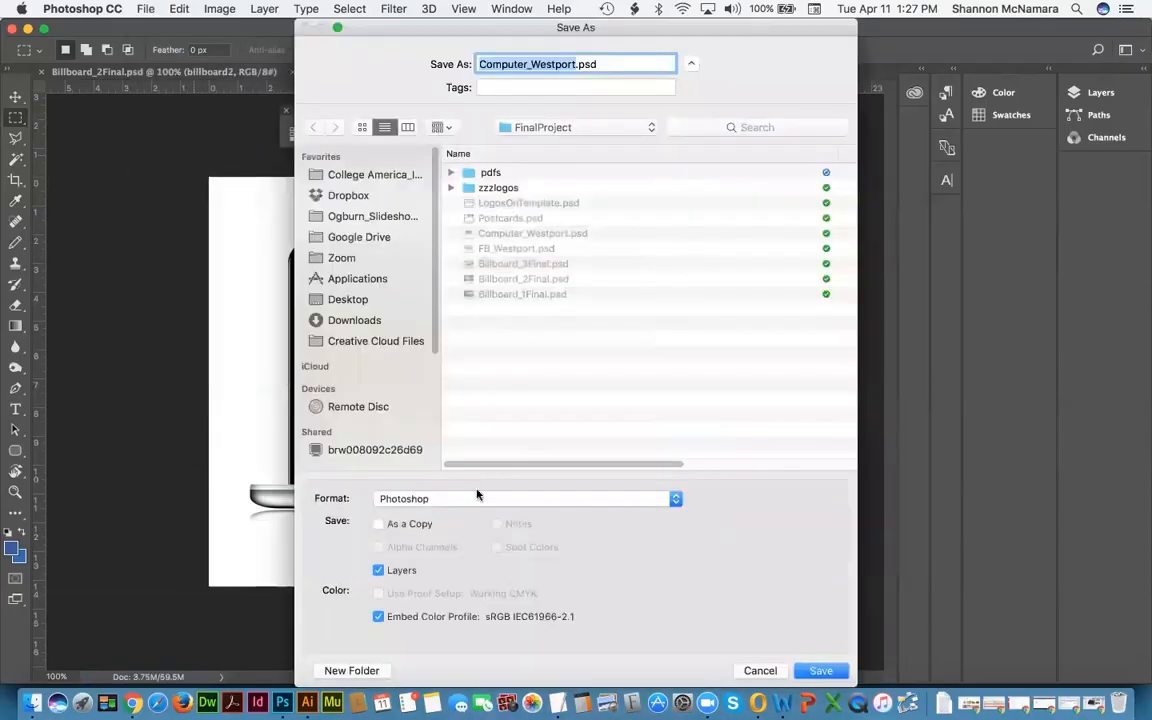
{"action": "double_click", "coordinate": [485, 174]}
{"action": "left_click", "coordinate": [422, 500]}
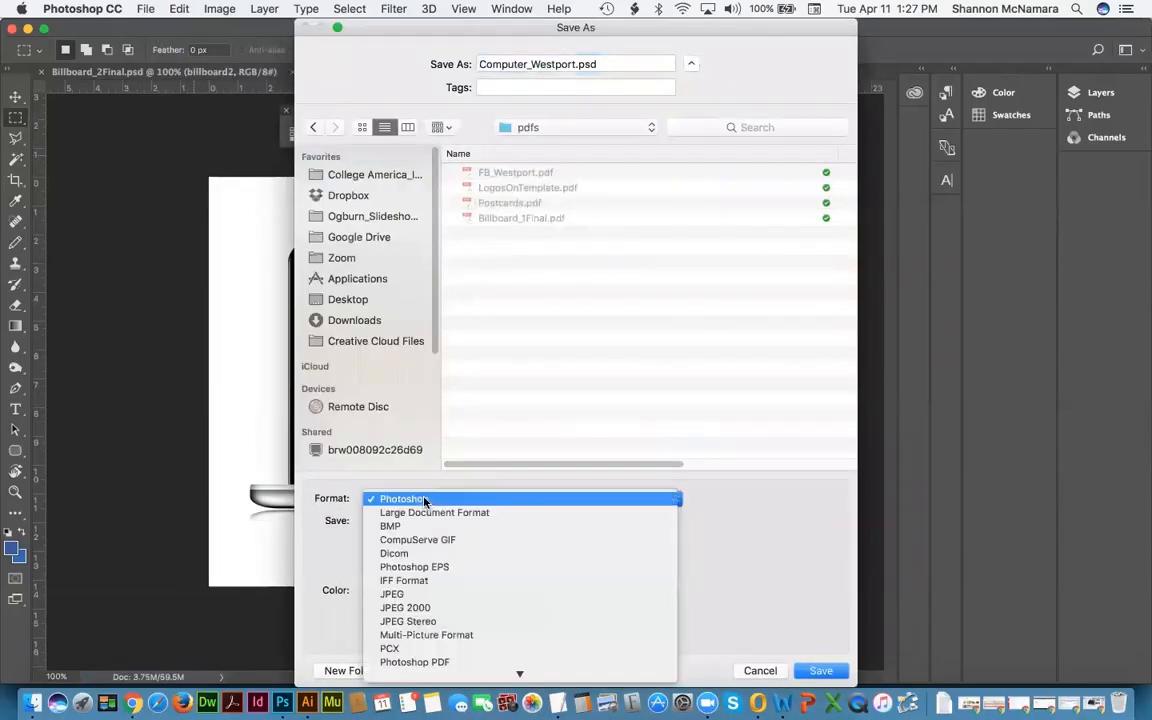
{"action": "mouse_move", "coordinate": [412, 680]}
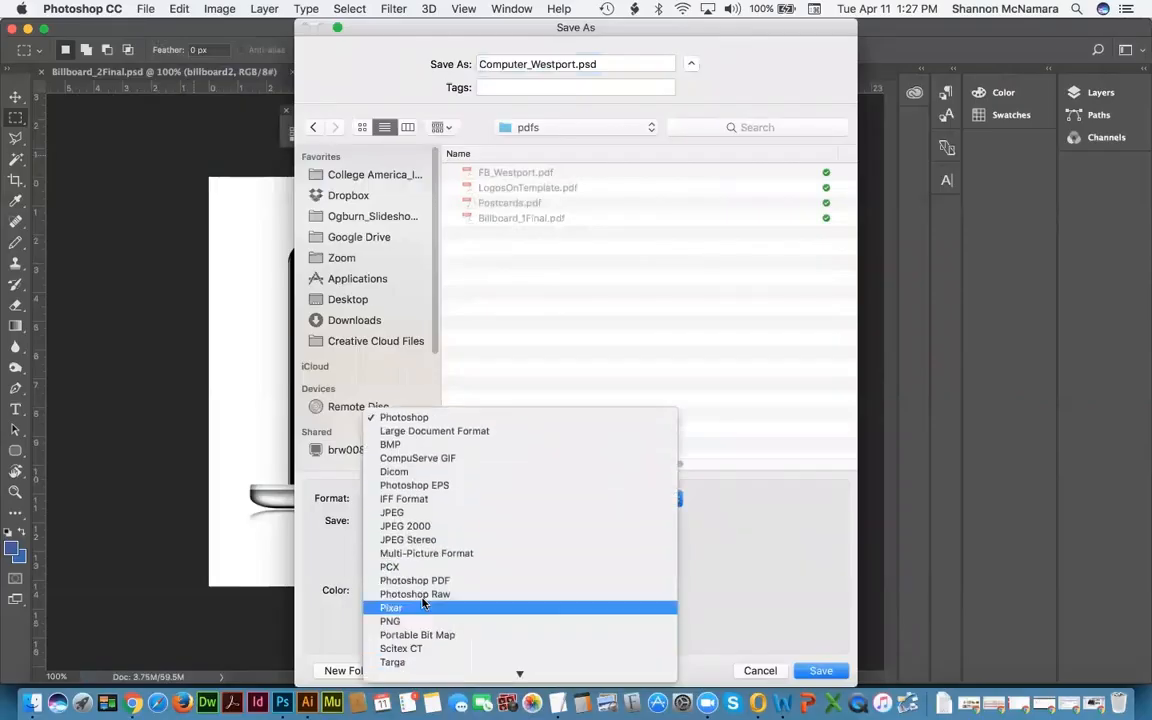
{"action": "left_click", "coordinate": [422, 581]}
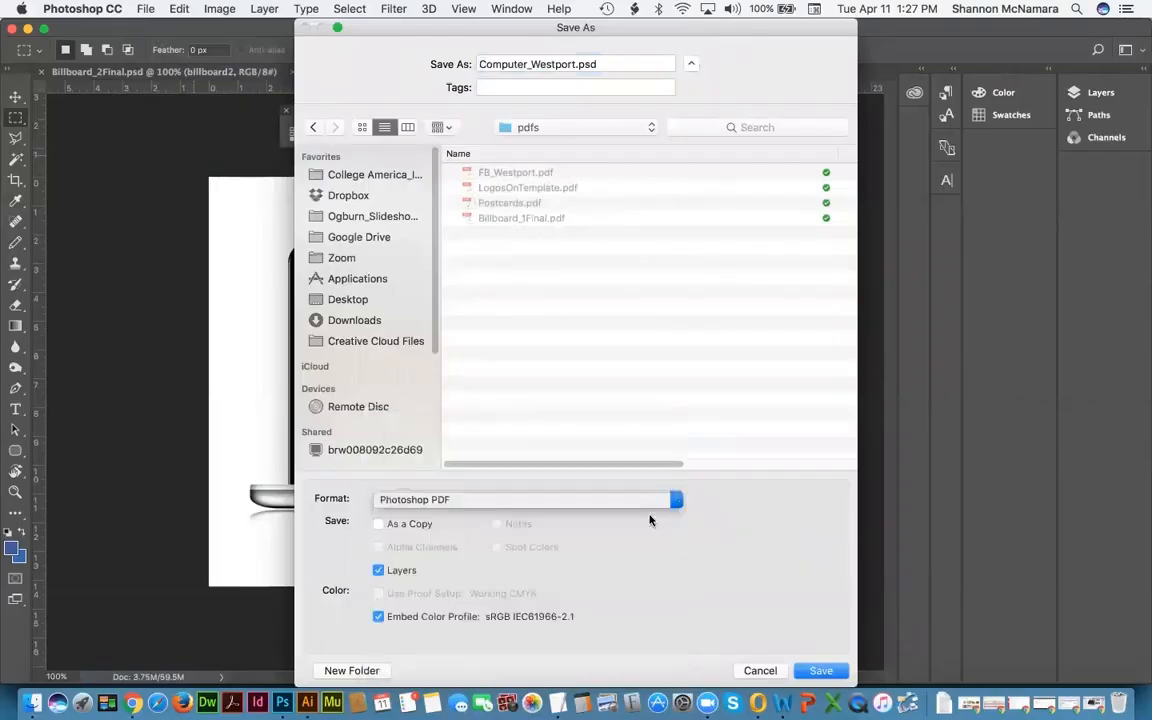
{"action": "left_click", "coordinate": [820, 670]}
{"action": "left_click", "coordinate": [710, 271]}
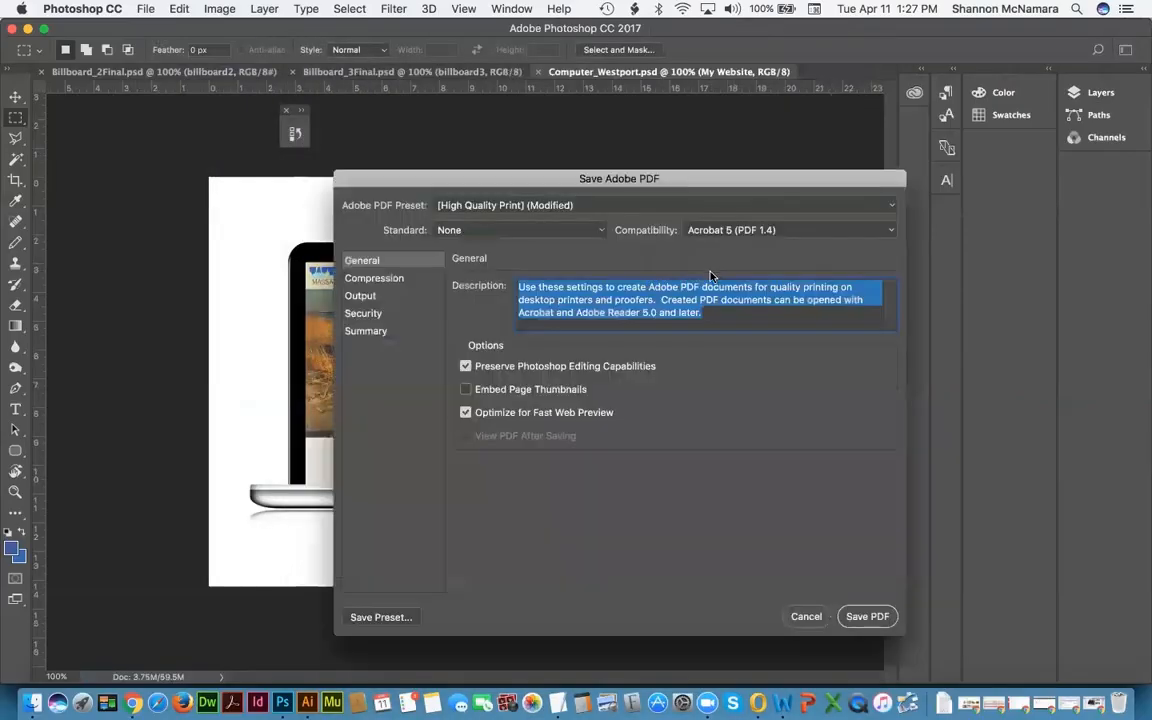
{"action": "left_click", "coordinate": [866, 617]}
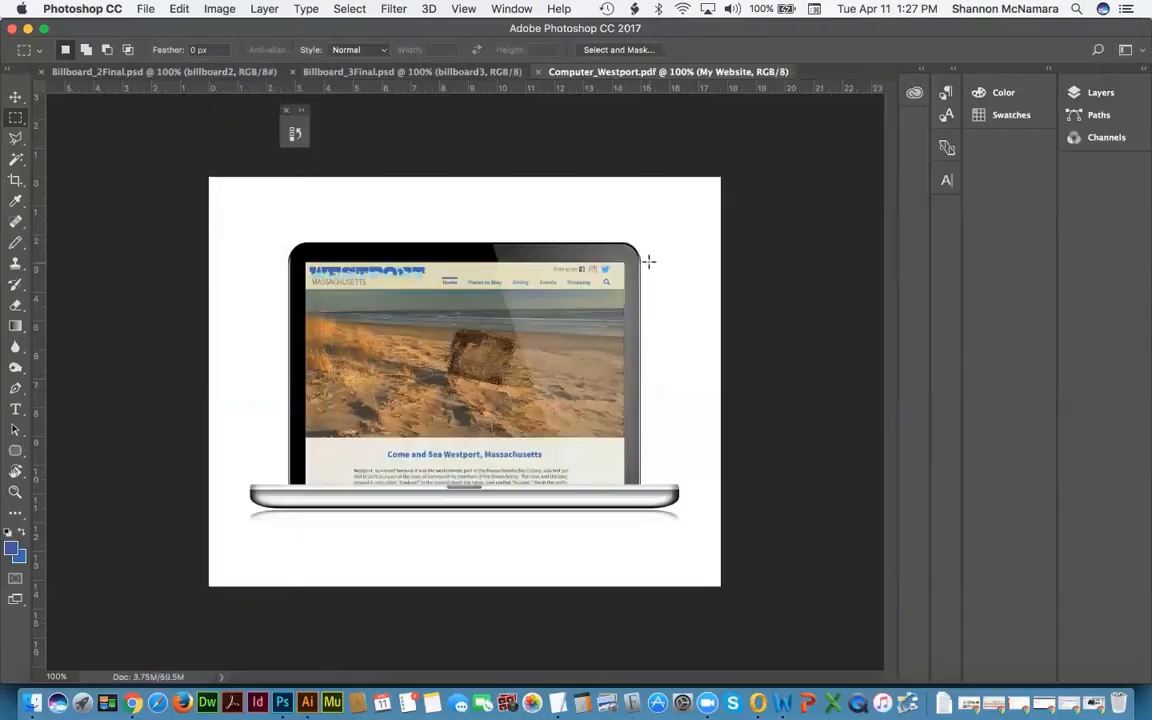
{"action": "key", "text": "super+w"}
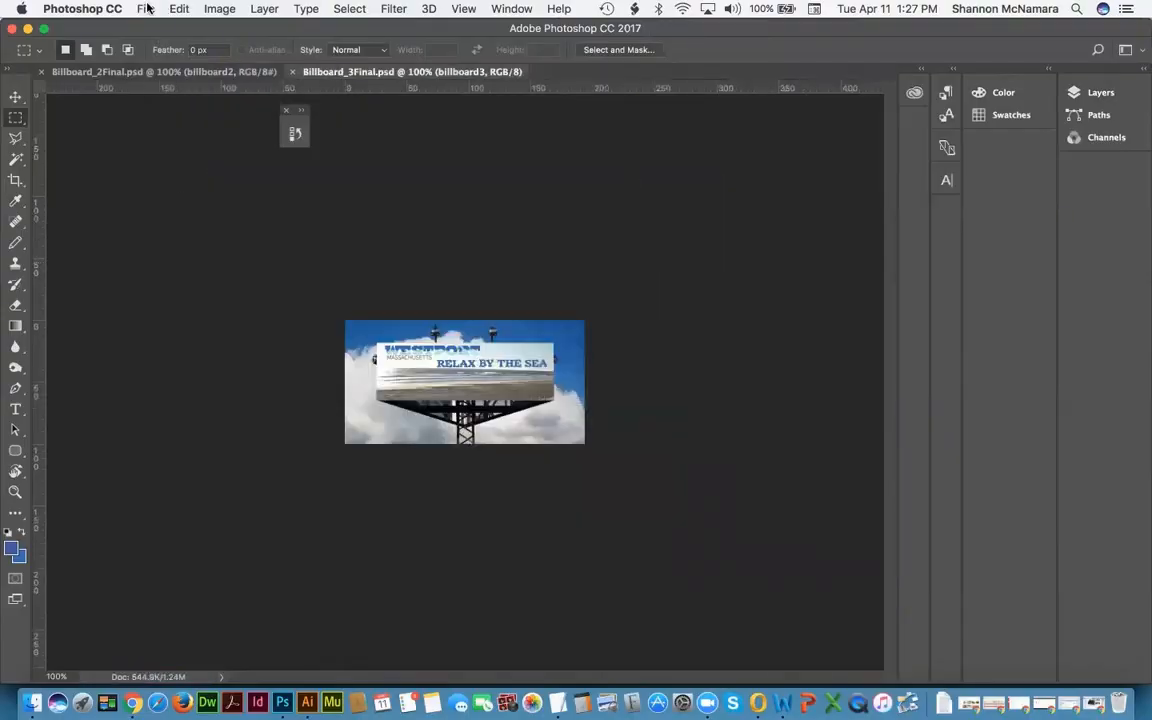
Step: Save Billboard_3Final as a Photoshop PDF in the pdfs folder and close it
{"action": "left_click", "coordinate": [140, 9]}
{"action": "left_click", "coordinate": [170, 175]}
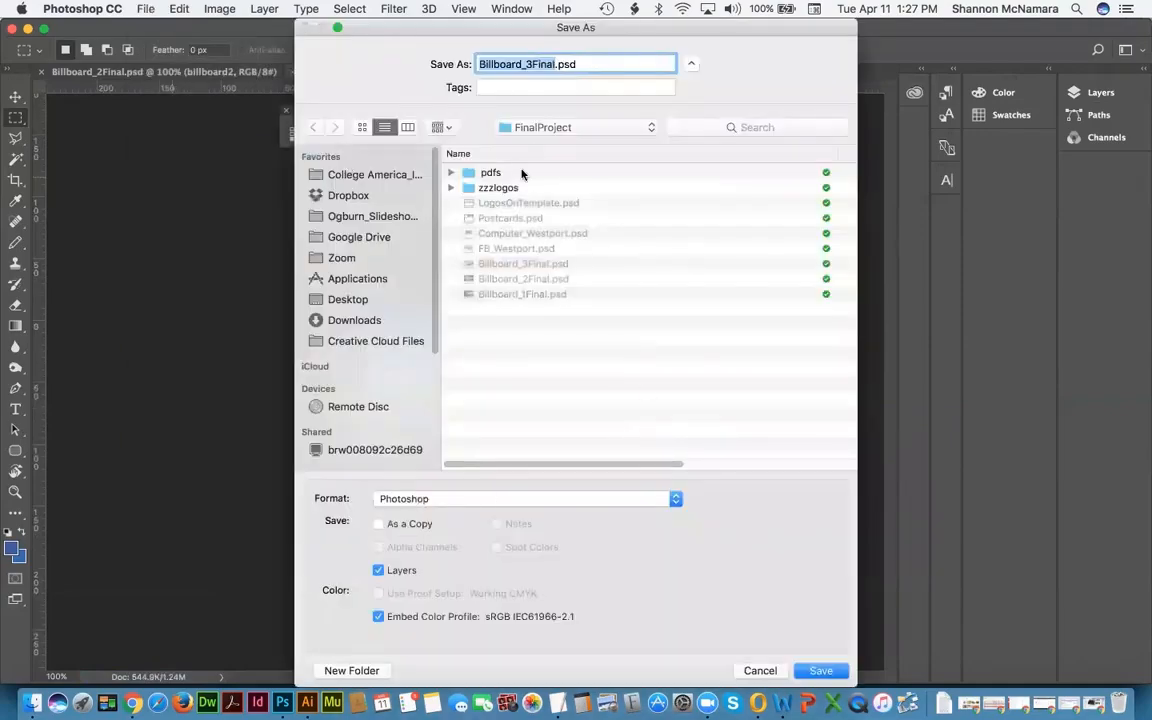
{"action": "double_click", "coordinate": [490, 173]}
{"action": "left_click", "coordinate": [440, 498]}
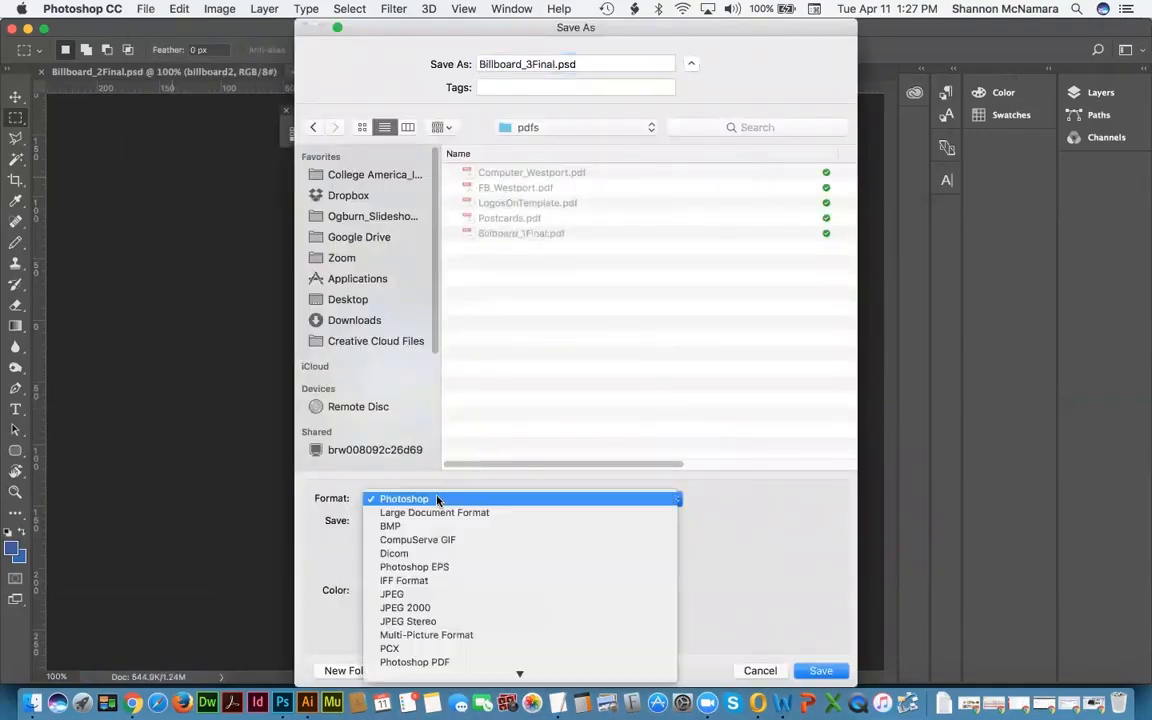
{"action": "left_click", "coordinate": [437, 630]}
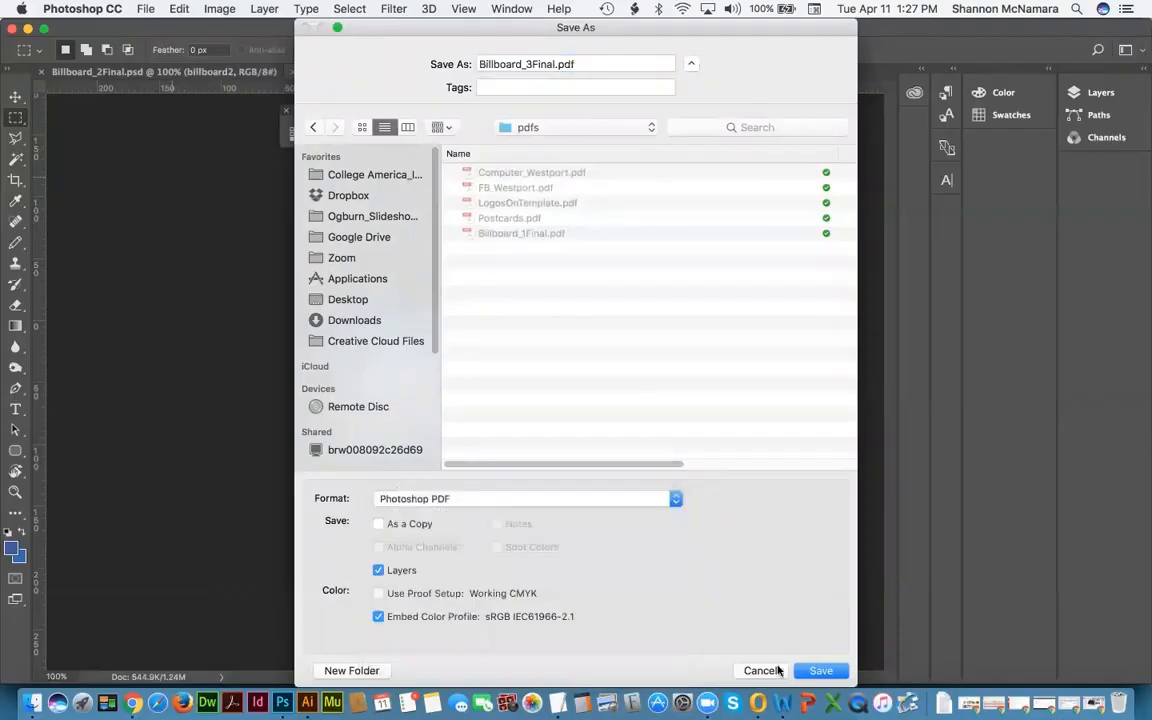
{"action": "left_click", "coordinate": [820, 671]}
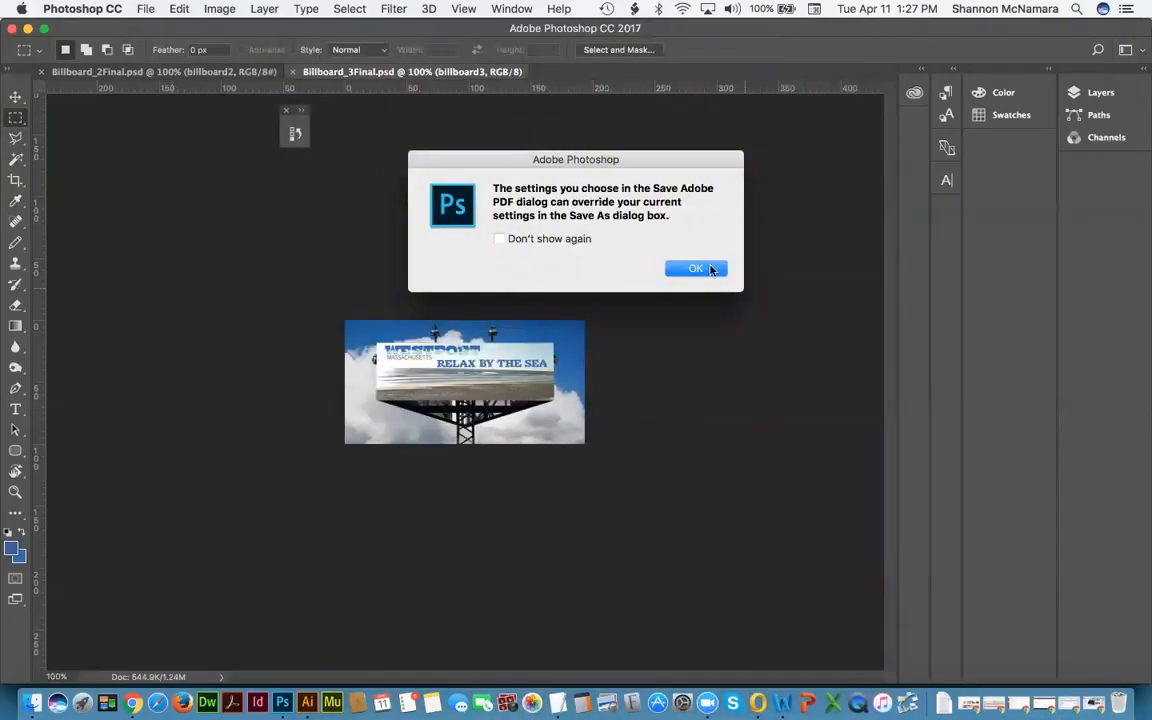
{"action": "left_click", "coordinate": [697, 268]}
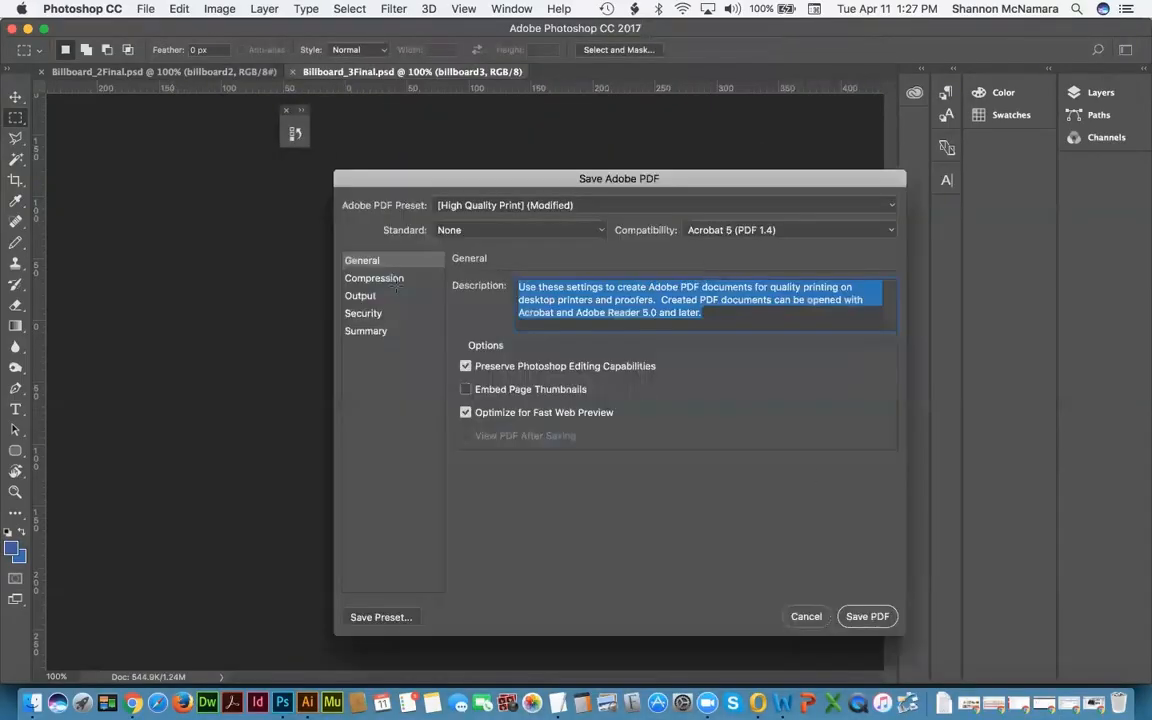
{"action": "left_click", "coordinate": [867, 617]}
{"action": "key", "text": "super+w"}
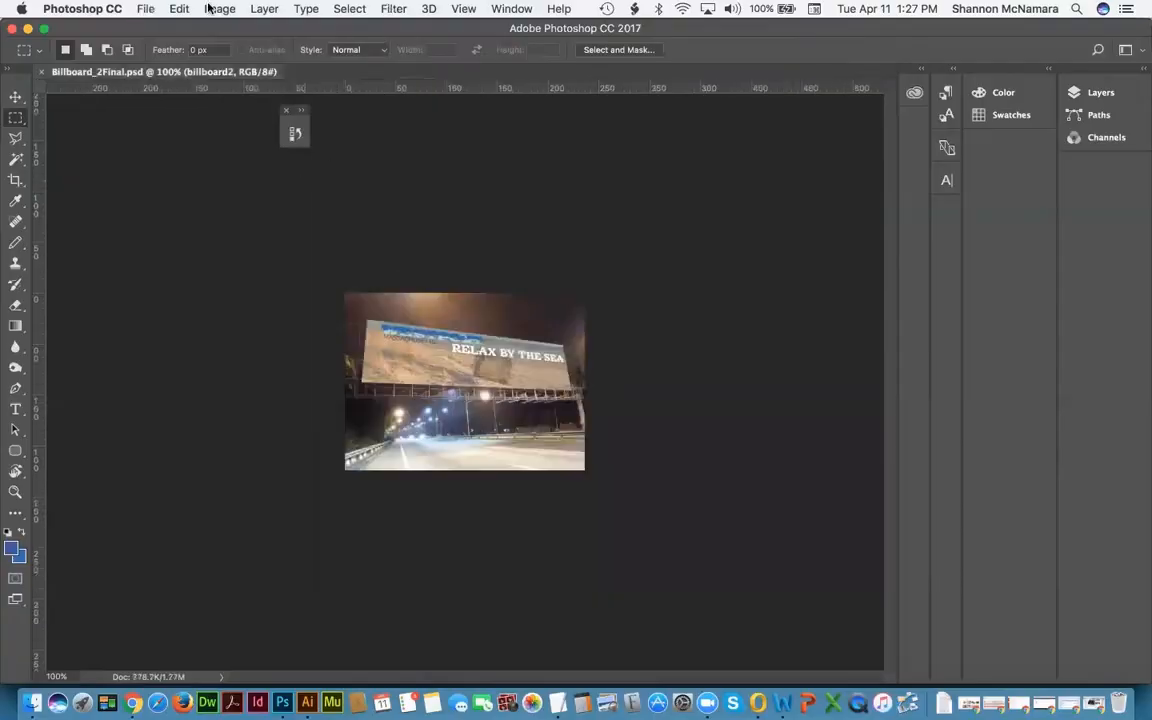
Step: Save Billboard_2Final as a Photoshop PDF in the pdfs folder and close it
{"action": "left_click", "coordinate": [146, 9]}
{"action": "left_click", "coordinate": [164, 158]}
{"action": "left_click", "coordinate": [149, 8]}
{"action": "left_click", "coordinate": [174, 174]}
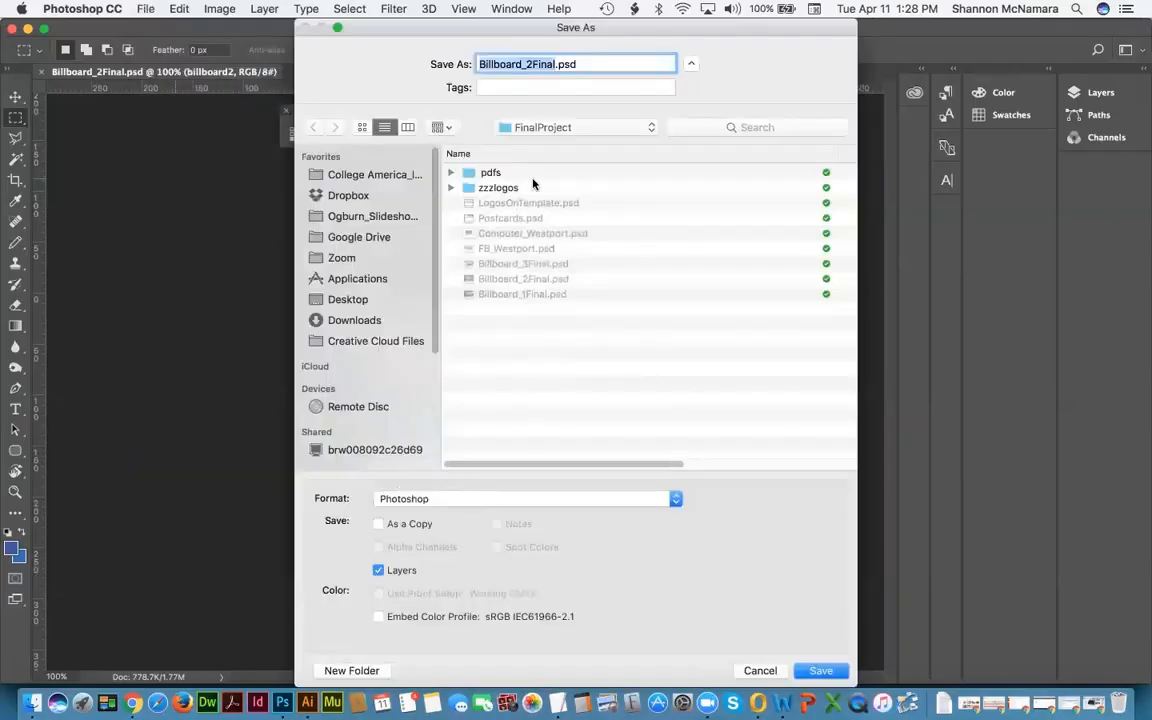
{"action": "double_click", "coordinate": [489, 173]}
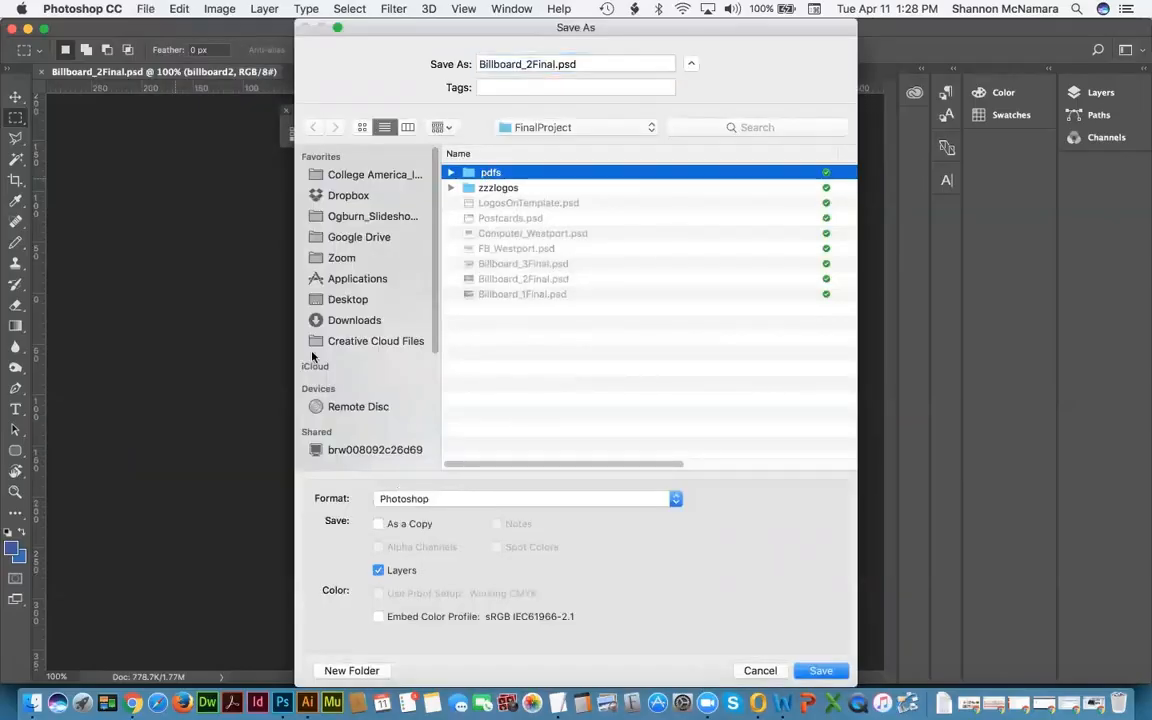
{"action": "left_click", "coordinate": [427, 499]}
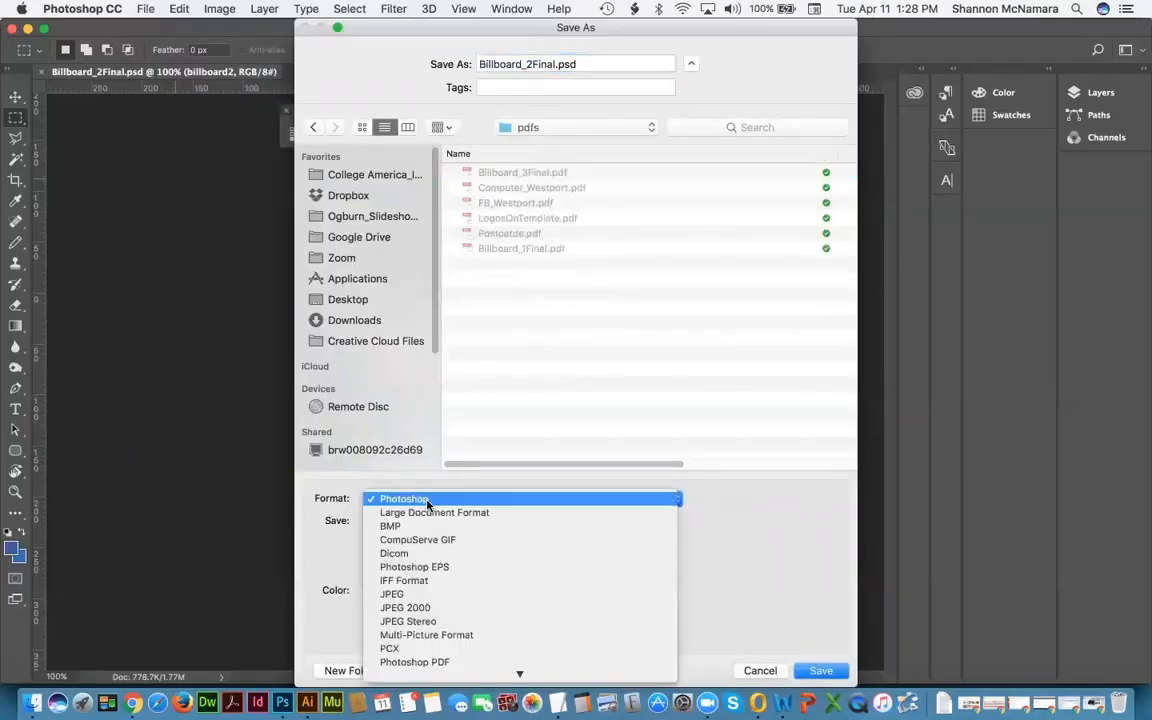
{"action": "left_click", "coordinate": [436, 661]}
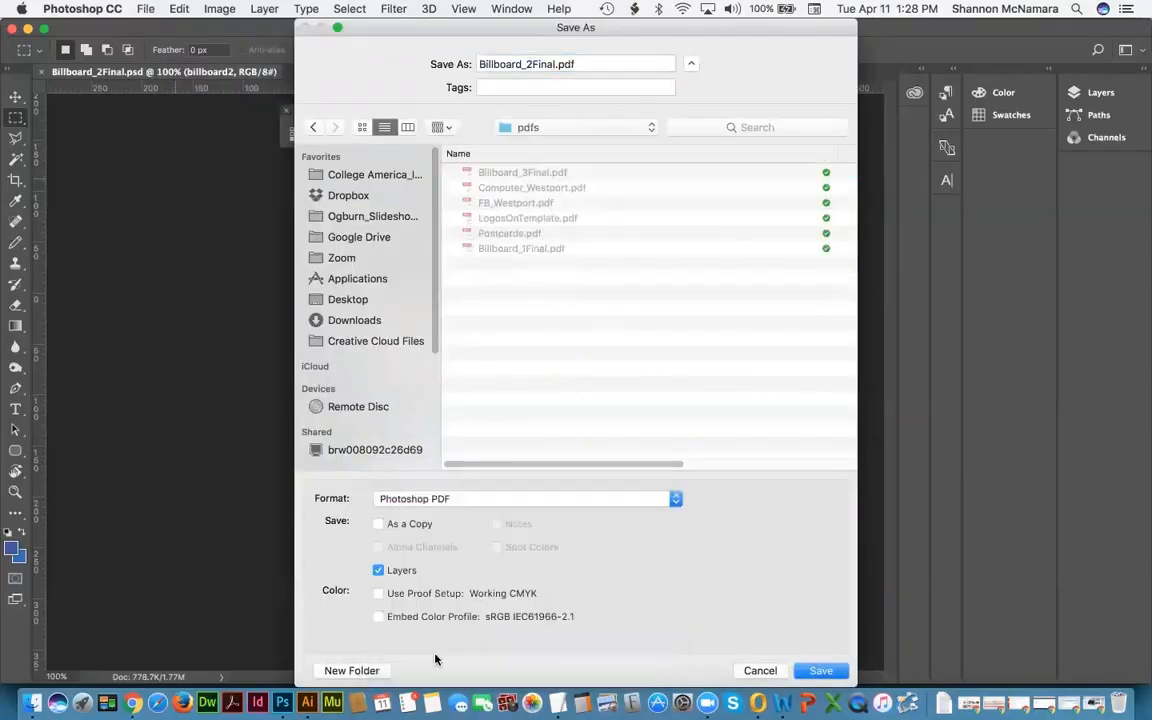
{"action": "left_click", "coordinate": [820, 670]}
{"action": "left_click", "coordinate": [697, 268]}
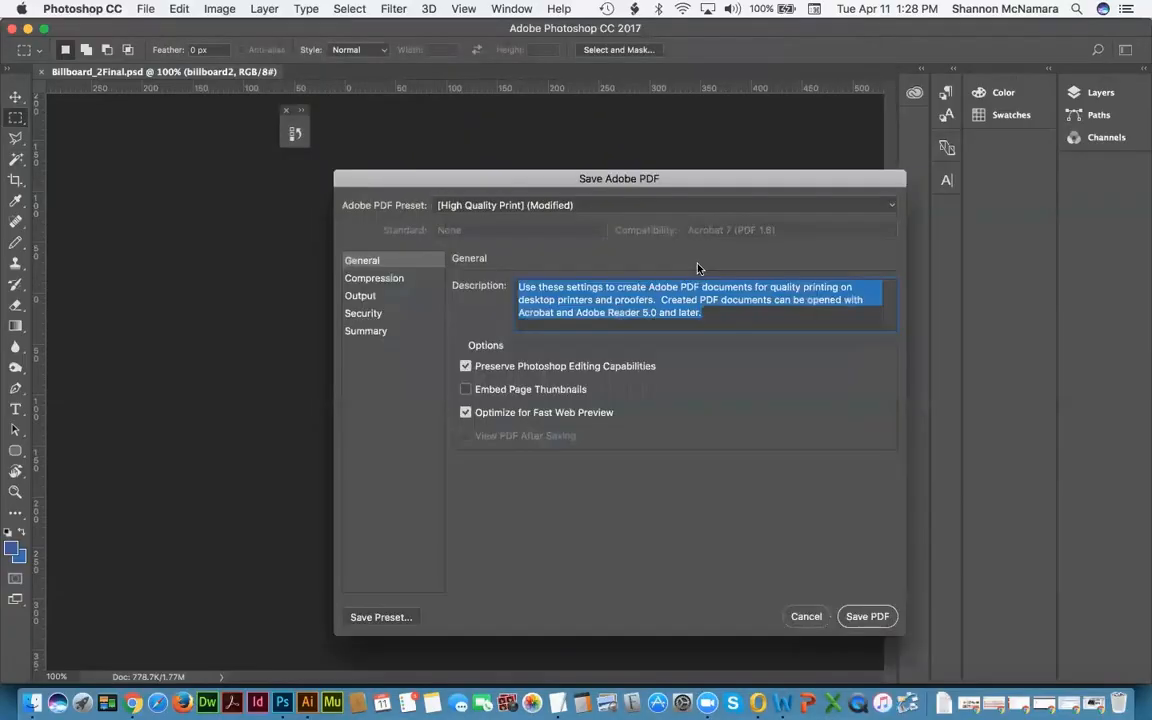
{"action": "left_click", "coordinate": [873, 615]}
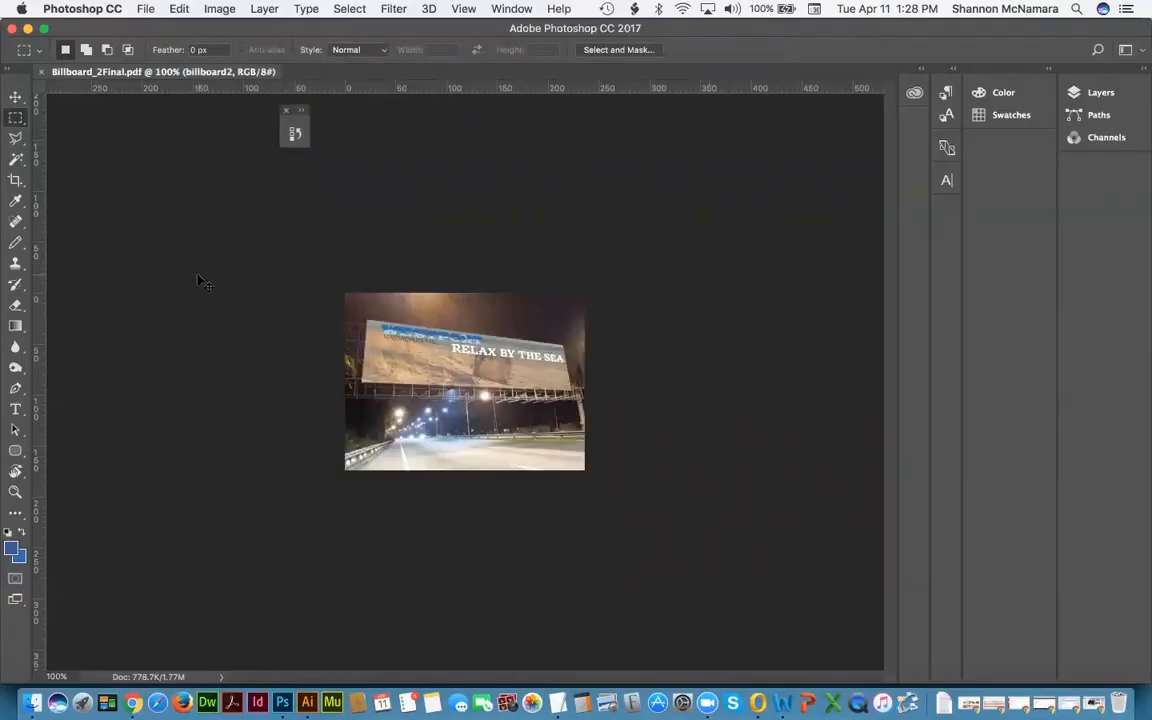
{"action": "key", "text": "super+w"}
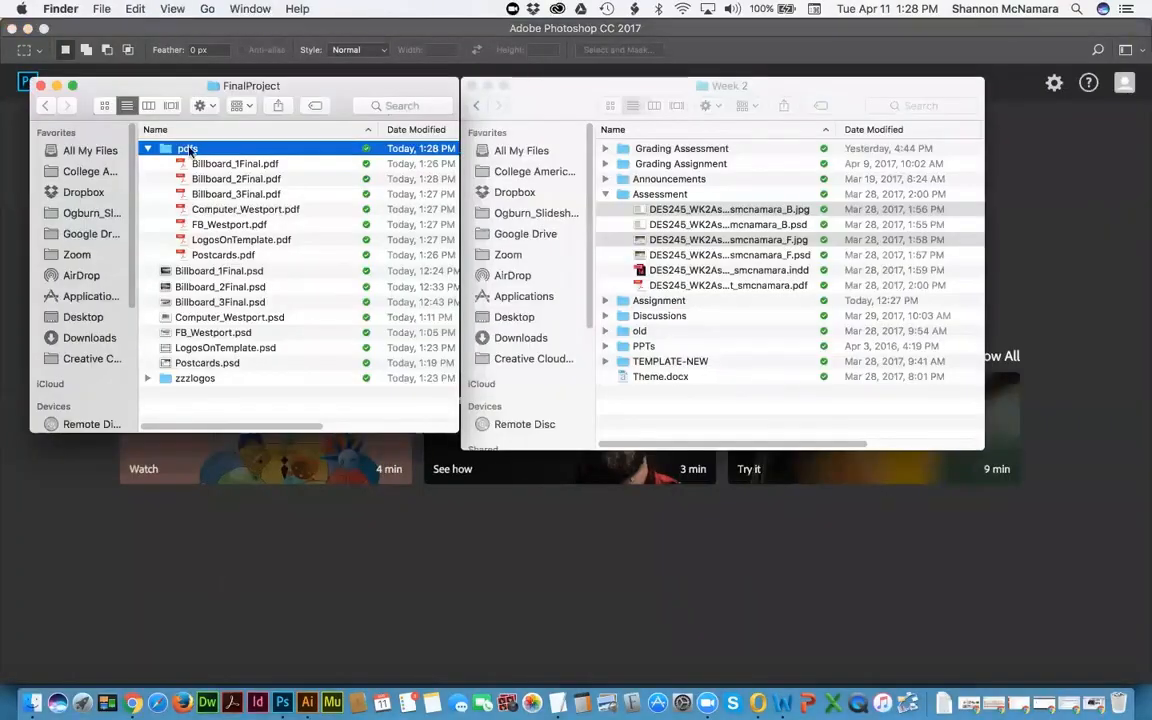
Step: Open the pdfs folder and preview LogosOnTemplate.pdf, comparing against the assignment's required pieces
{"action": "double_click", "coordinate": [189, 149]}
{"action": "key", "text": "super+Tab"}
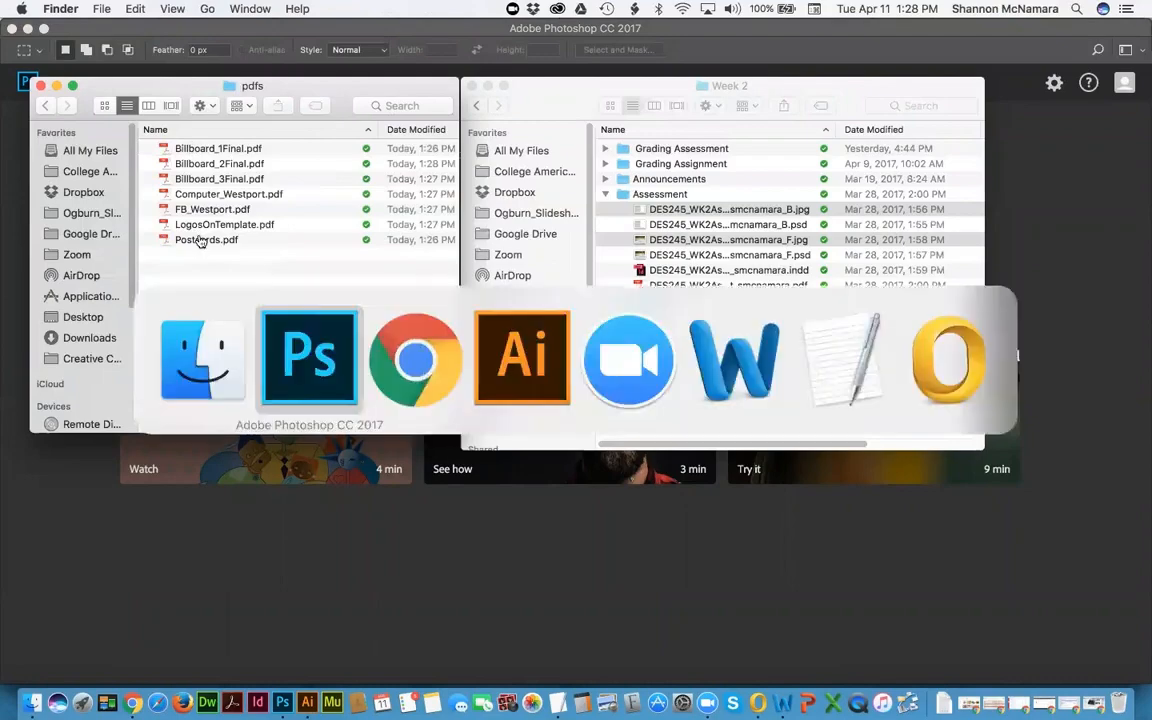
{"action": "key", "text": "super+Tab"}
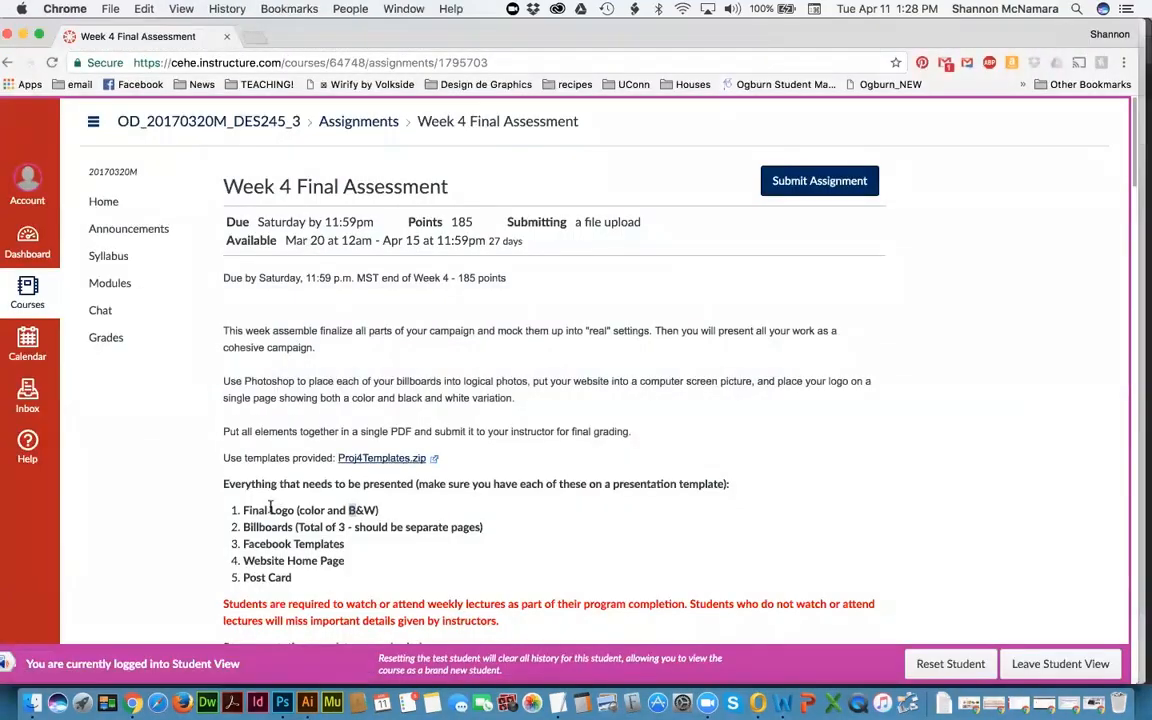
{"action": "key", "text": "super+Tab"}
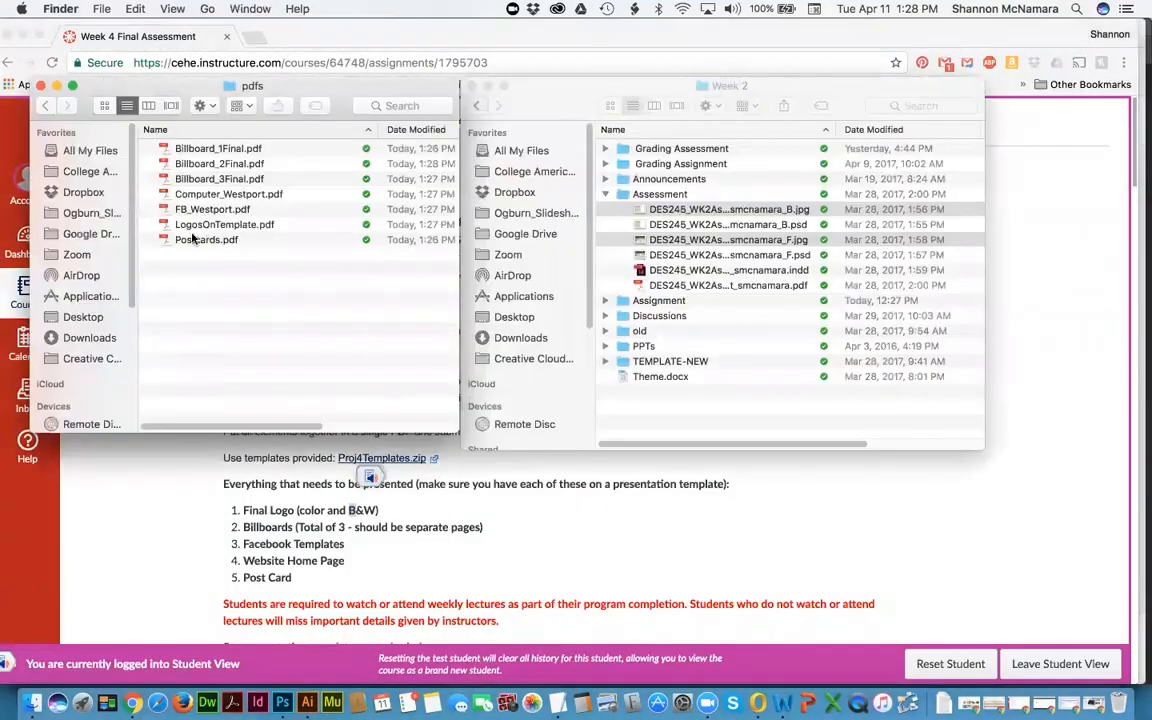
{"action": "left_click", "coordinate": [205, 240]}
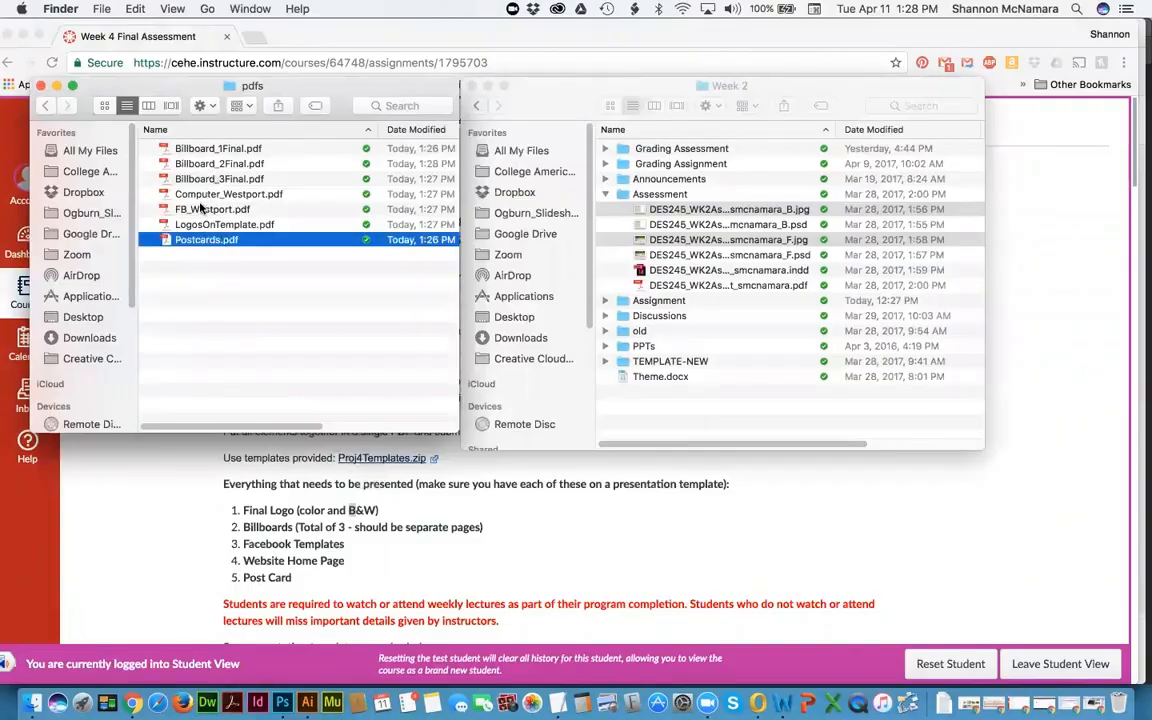
{"action": "left_click", "coordinate": [212, 225]}
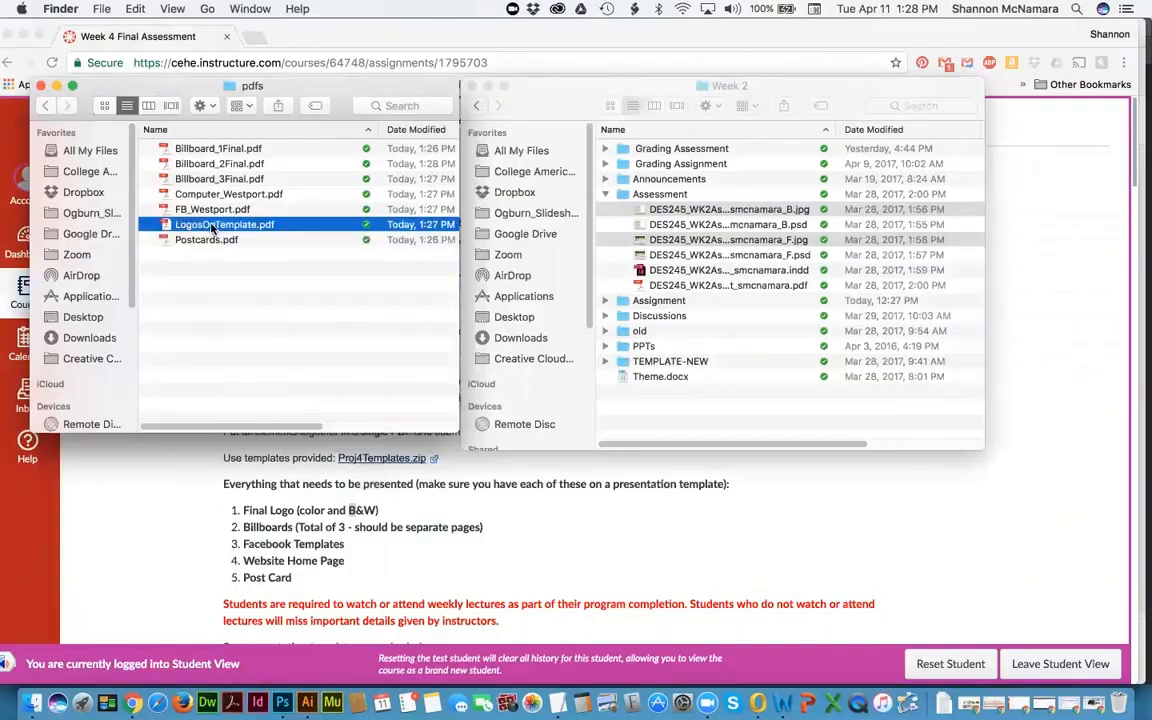
{"action": "key", "text": "space"}
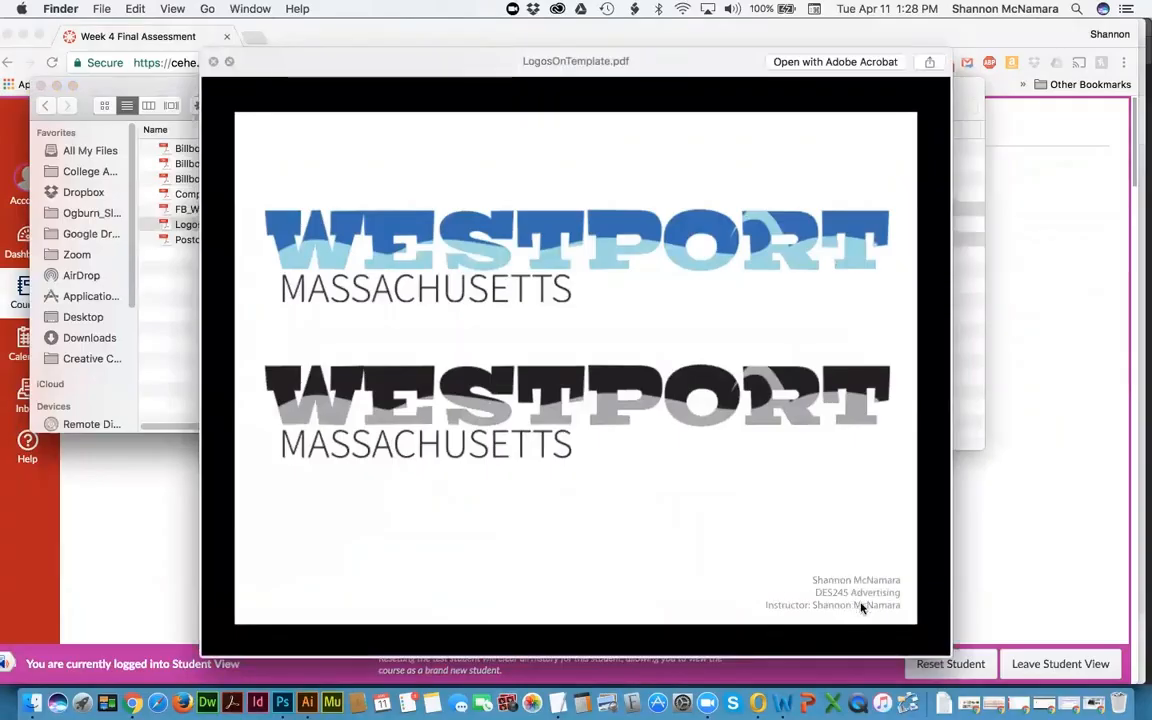
{"action": "key", "text": "super+Tab"}
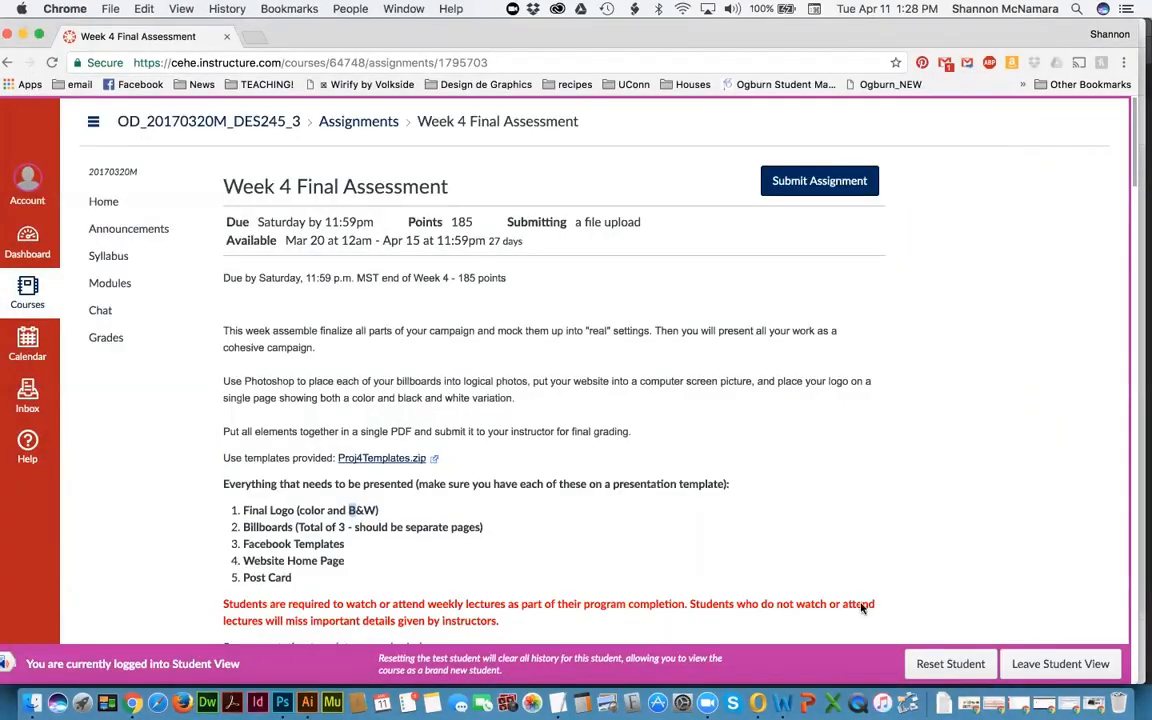
{"action": "key", "text": "super+Tab"}
Step: Quick Look Billboard_3Final.pdf, FB_Westport.pdf, Computer_Westport.pdf and Postcards.pdf in turn
{"action": "key", "text": "Up"}
{"action": "key", "text": "Up"}
{"action": "key", "text": "Up"}
{"action": "key", "text": "Up"}
{"action": "key", "text": "Up"}
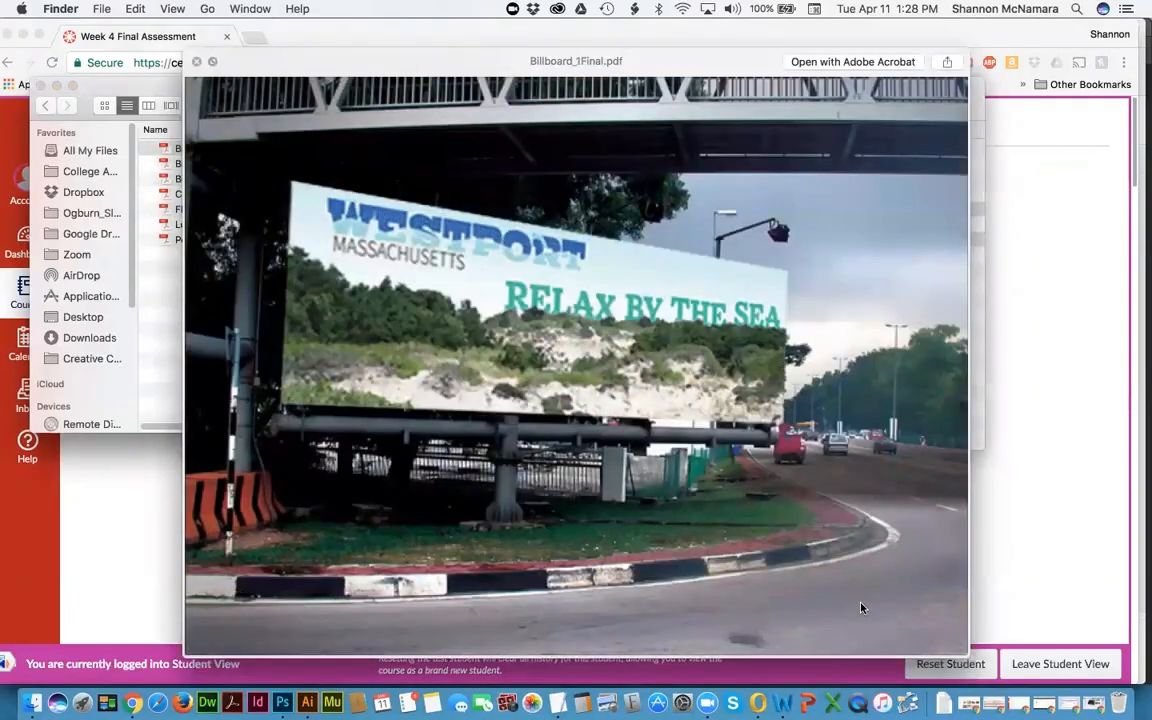
{"action": "key", "text": "Down"}
{"action": "key", "text": "Down"}
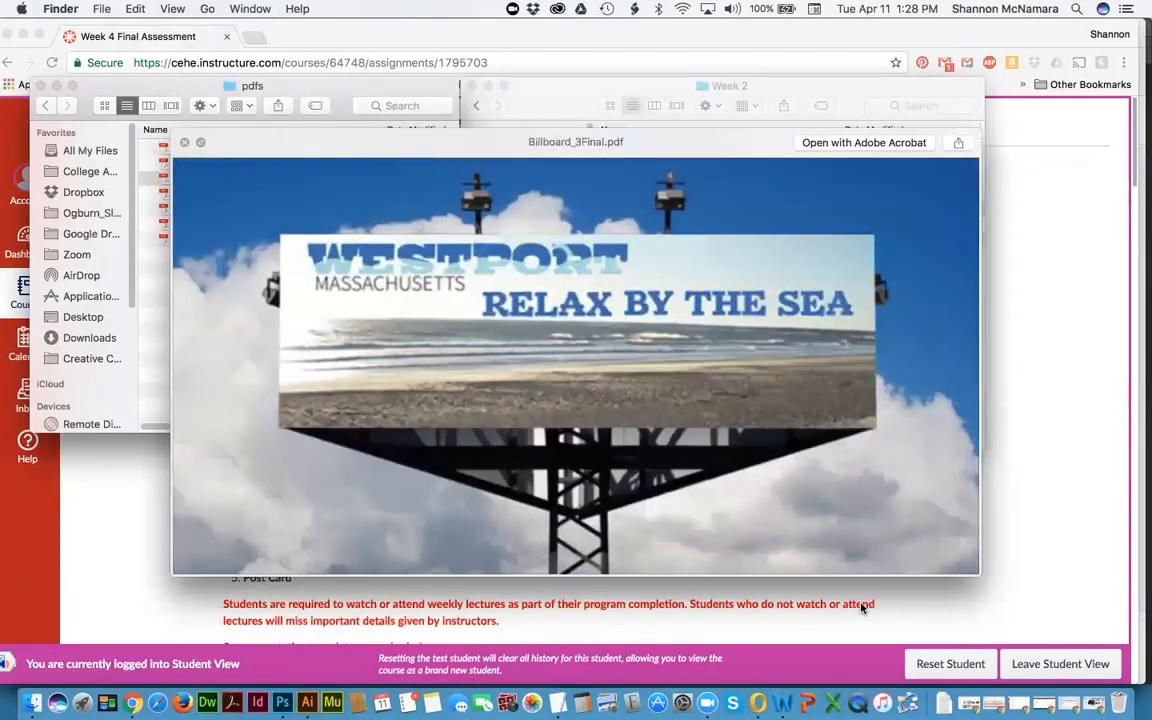
{"action": "key", "text": "space"}
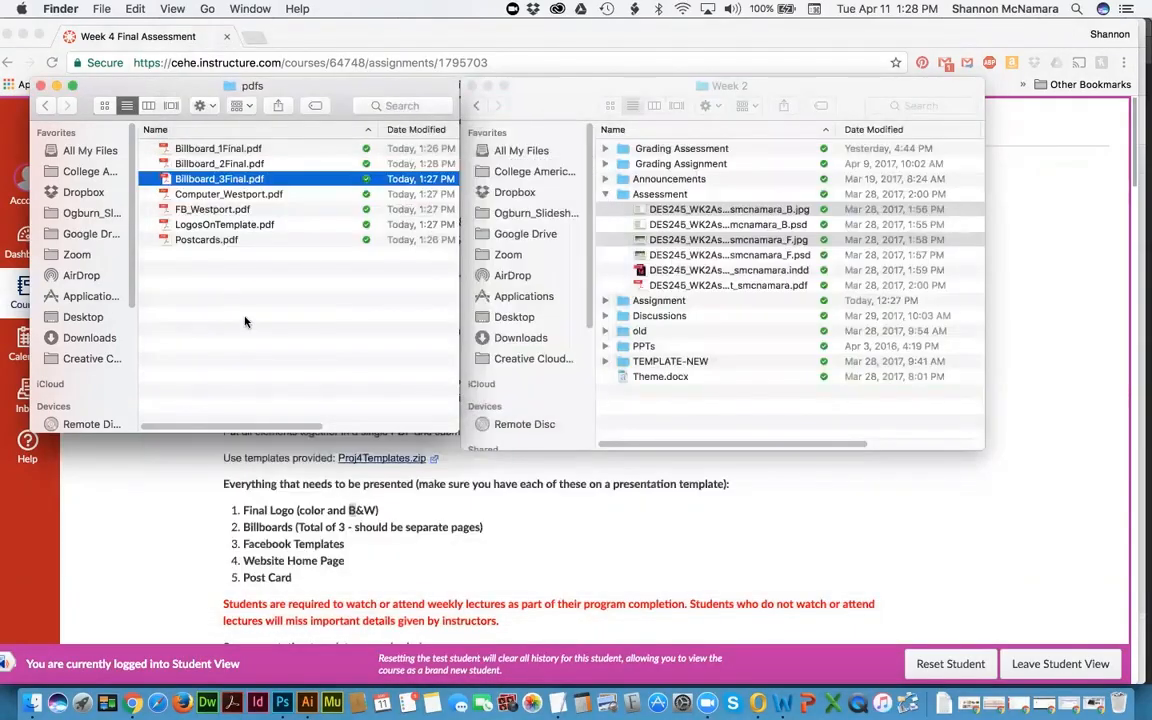
{"action": "left_click", "coordinate": [211, 210]}
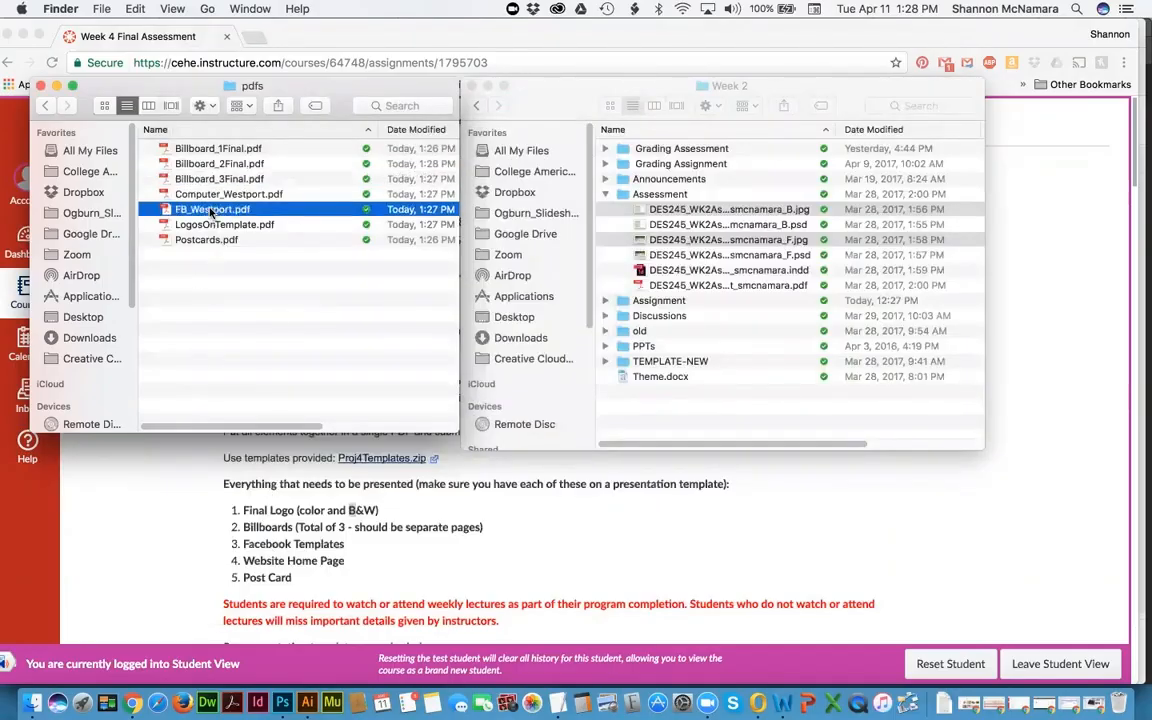
{"action": "key", "text": "space"}
{"action": "key", "text": "space"}
{"action": "left_click", "coordinate": [204, 195]}
{"action": "key", "text": "space"}
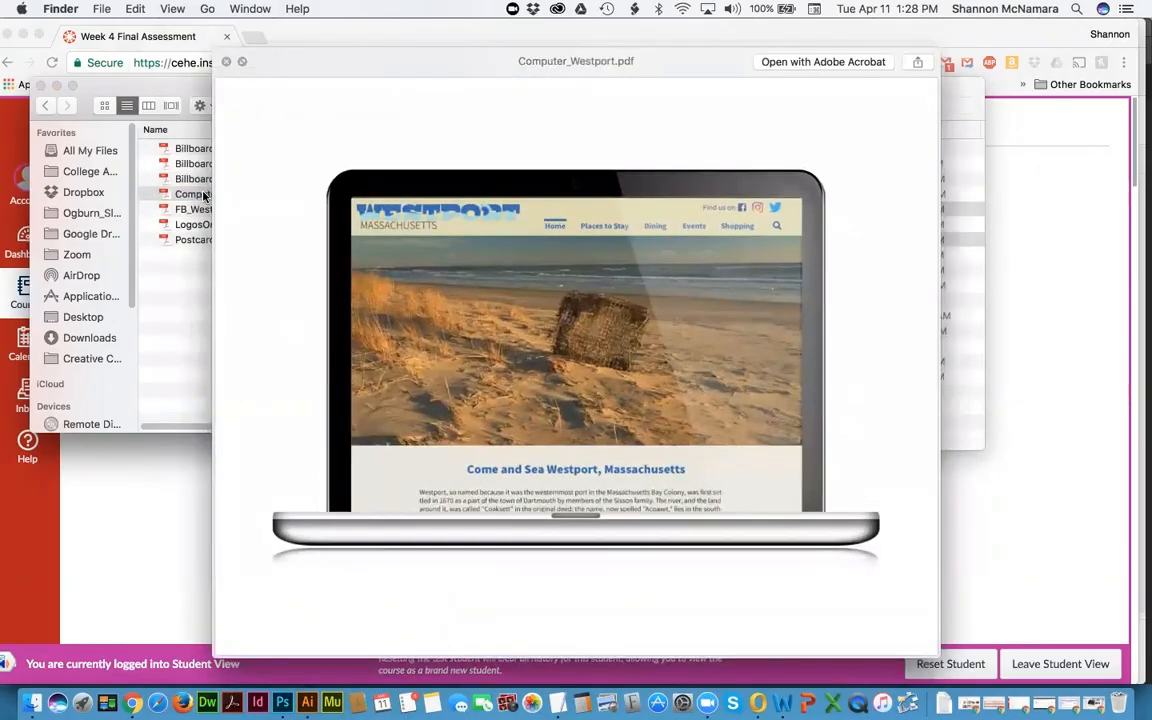
{"action": "key", "text": "space"}
{"action": "left_click", "coordinate": [195, 241]}
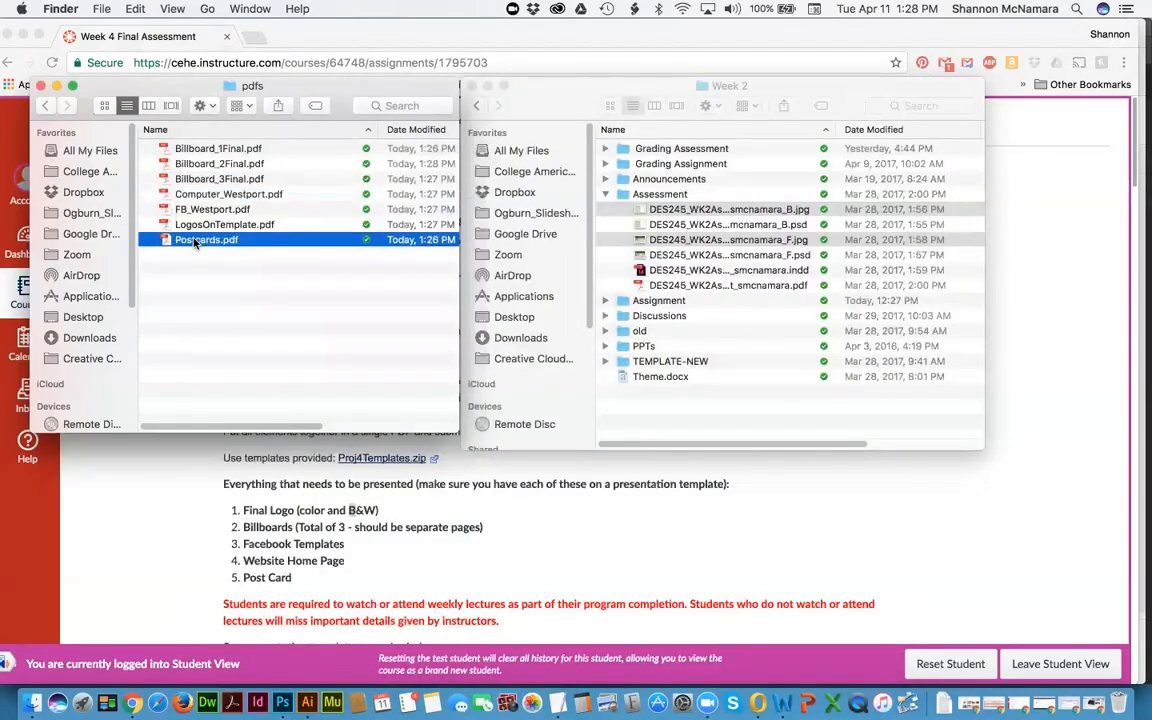
{"action": "key", "text": "space"}
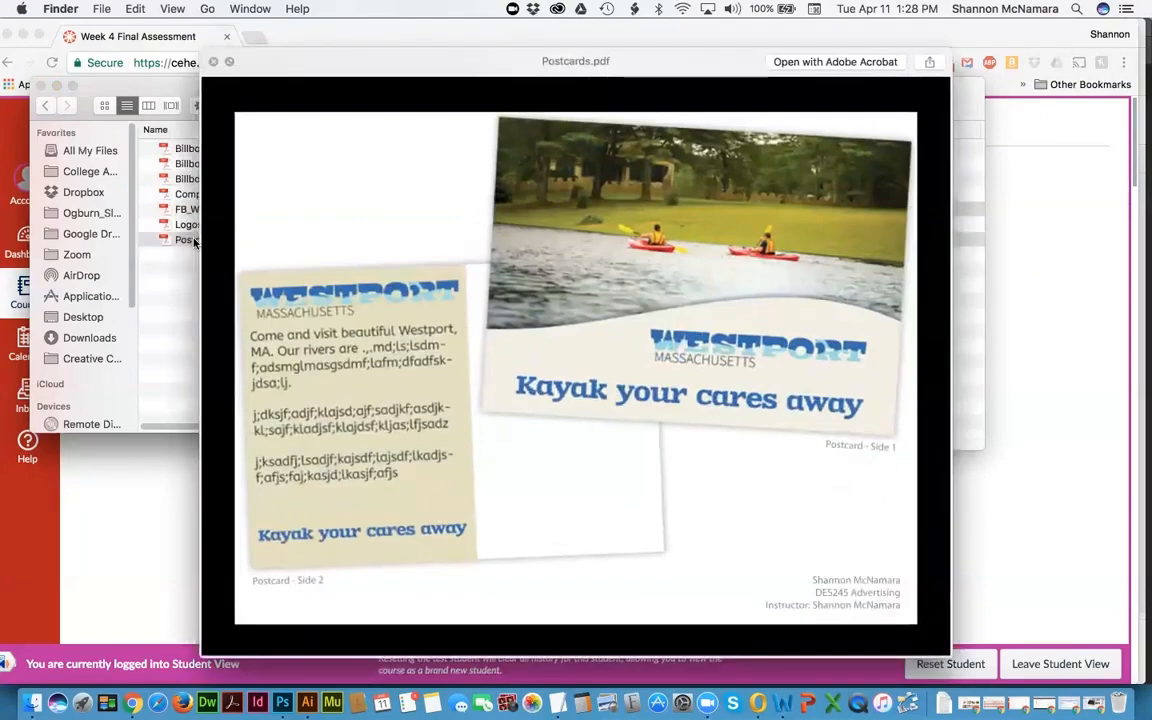
{"action": "key", "text": "space"}
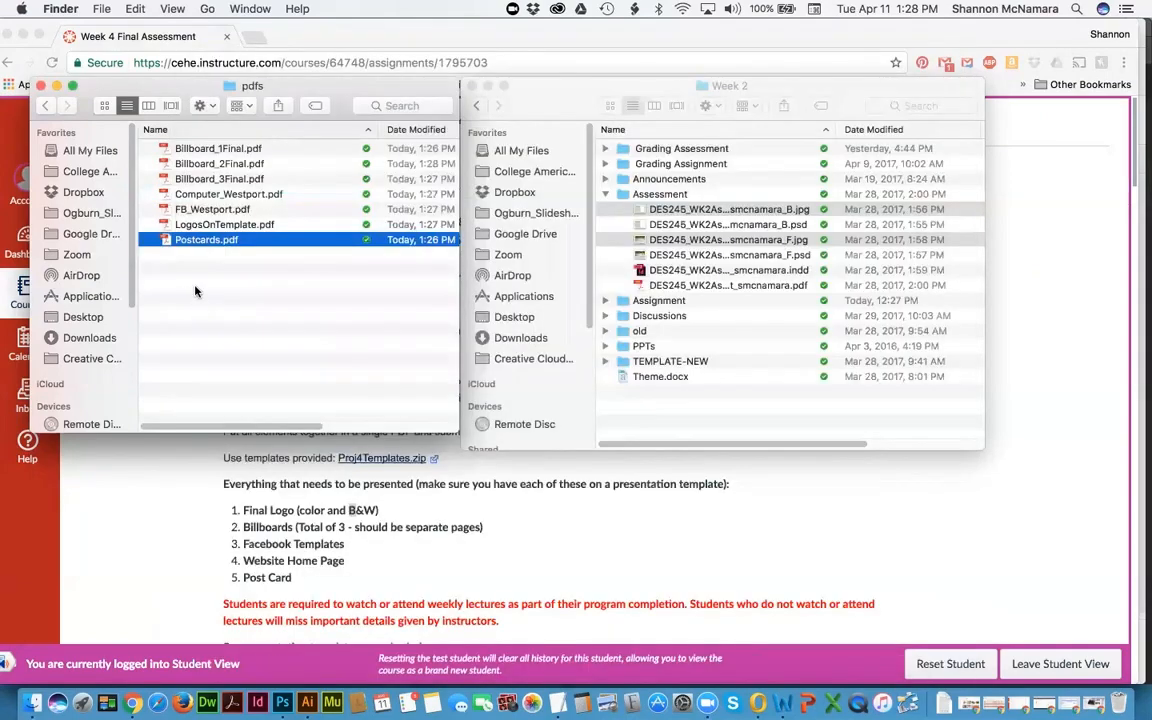
{"action": "left_click", "coordinate": [197, 291]}
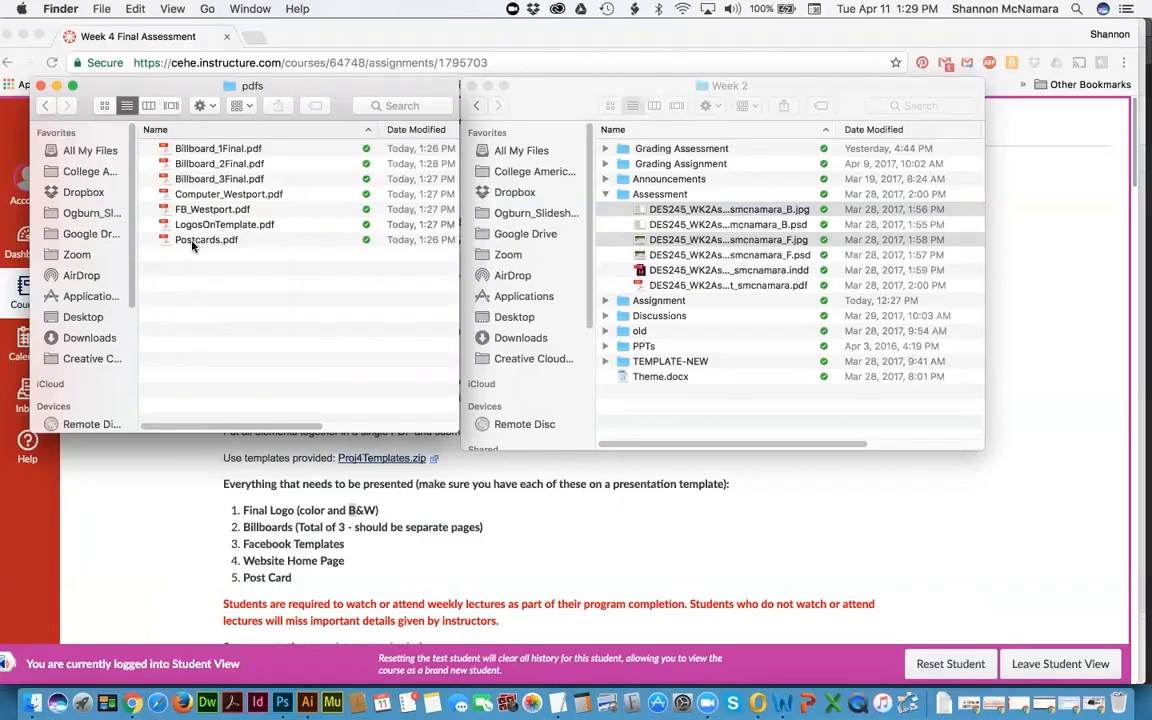
Step: Launch Adobe Acrobat Pro DC from the Dock and glance at its File menu
{"action": "left_click", "coordinate": [231, 702]}
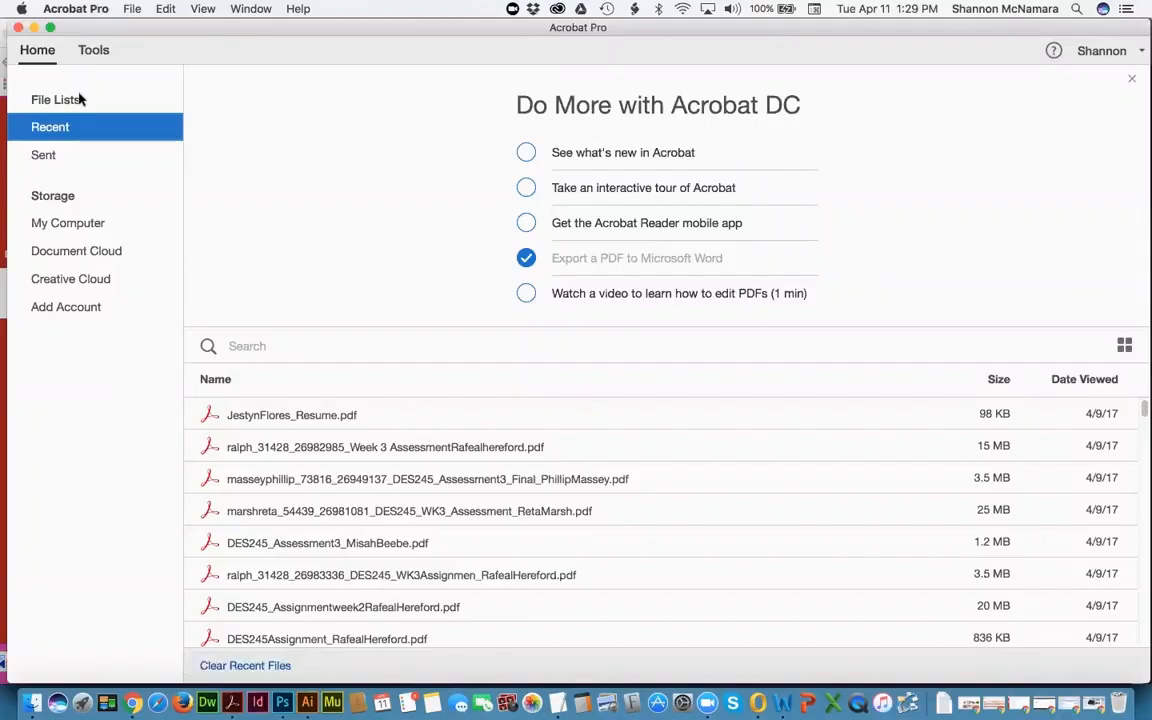
{"action": "left_click", "coordinate": [131, 8]}
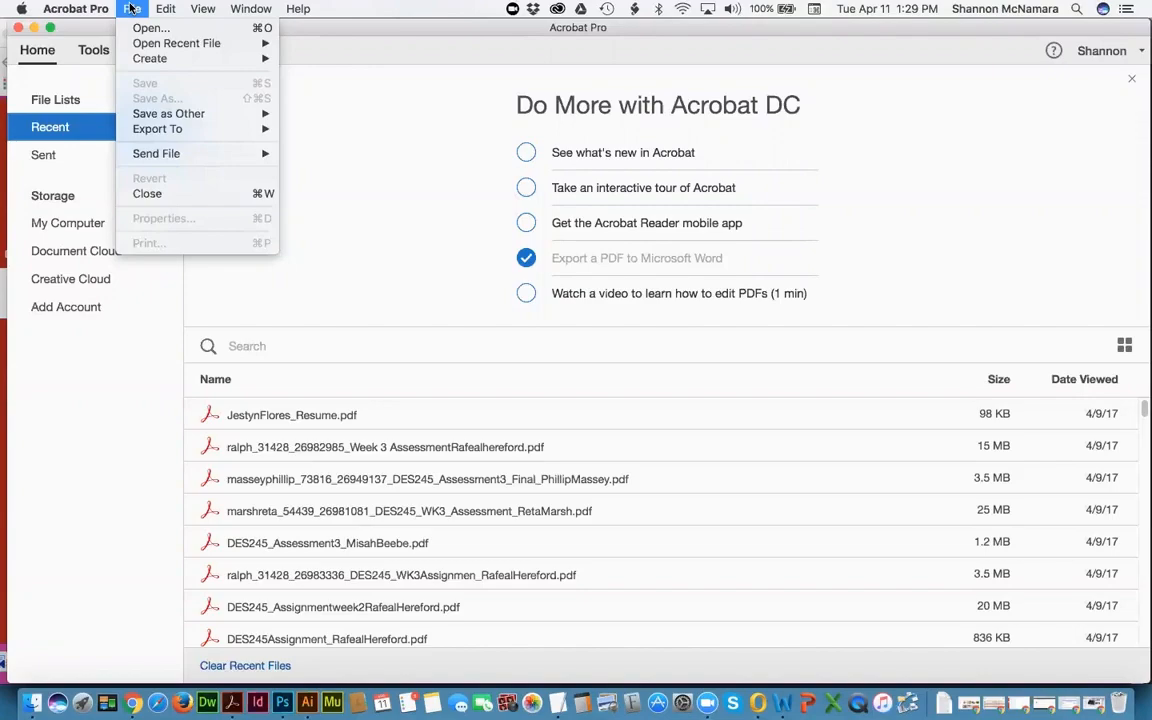
{"action": "left_click", "coordinate": [396, 28]}
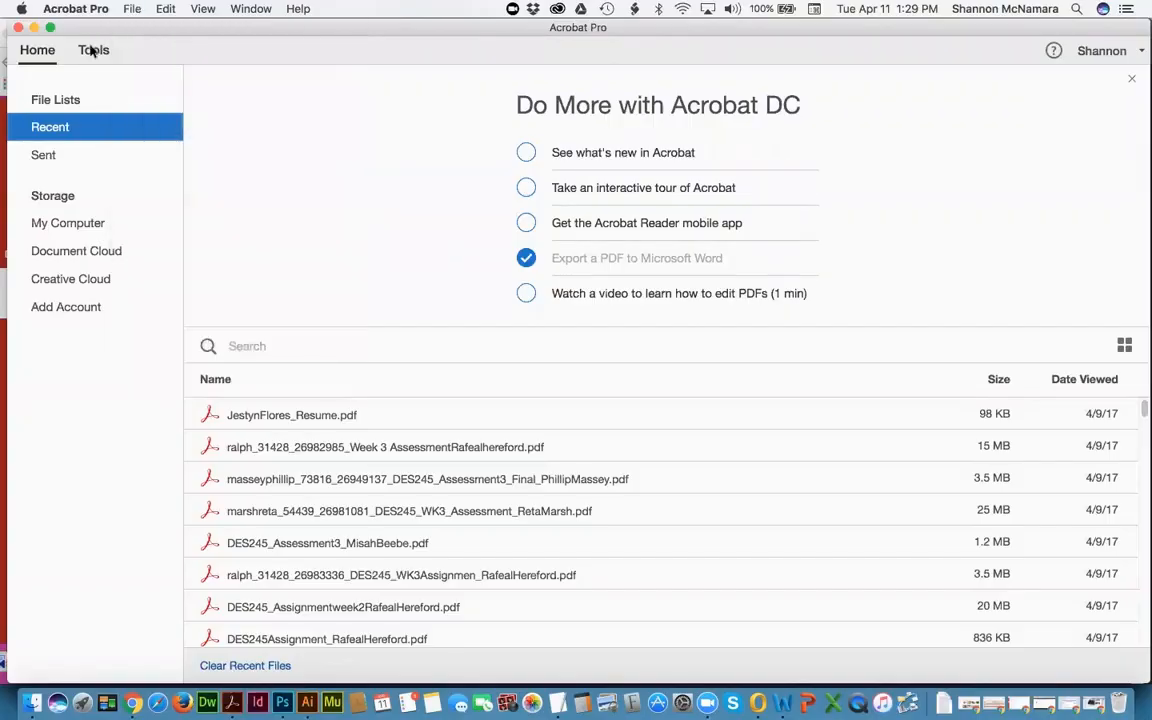
Step: Browse the full Acrobat Tools page, then bring up the File menu's Create options
{"action": "left_click", "coordinate": [93, 50]}
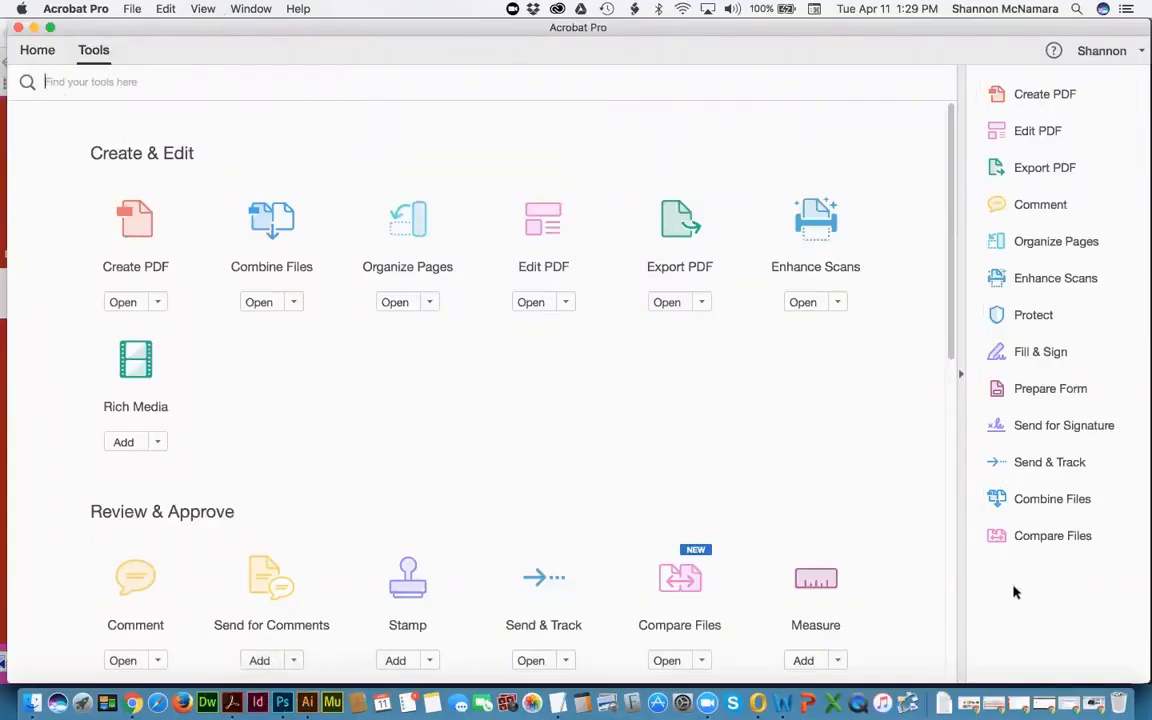
{"action": "scroll", "coordinate": [526, 414], "scroll_direction": "down", "scroll_amount": 5}
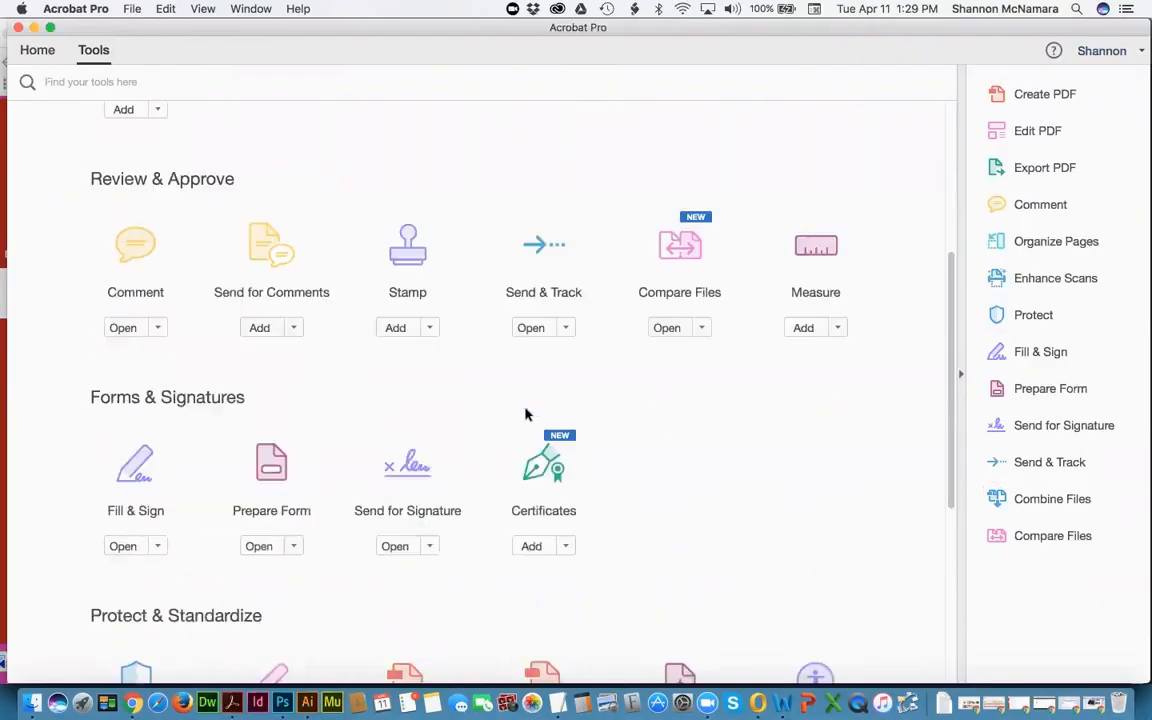
{"action": "scroll", "coordinate": [527, 412], "scroll_direction": "down", "scroll_amount": 5}
{"action": "scroll", "coordinate": [527, 414], "scroll_direction": "up", "scroll_amount": 10}
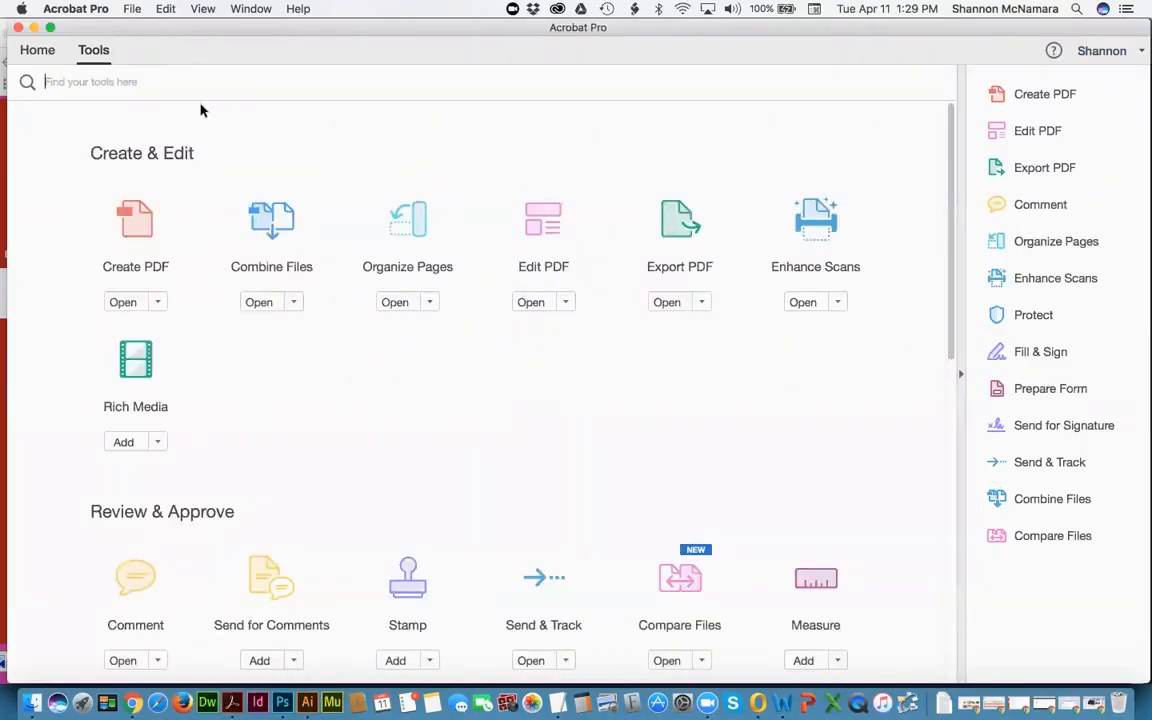
{"action": "left_click", "coordinate": [34, 52]}
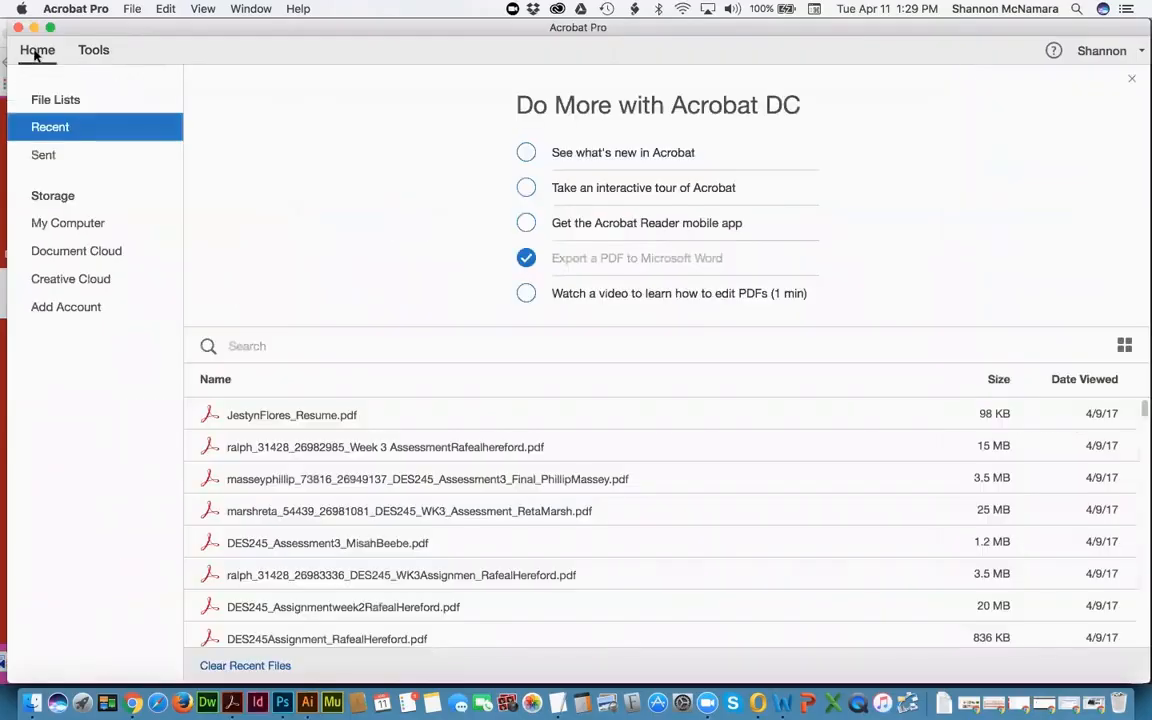
{"action": "left_click", "coordinate": [93, 52]}
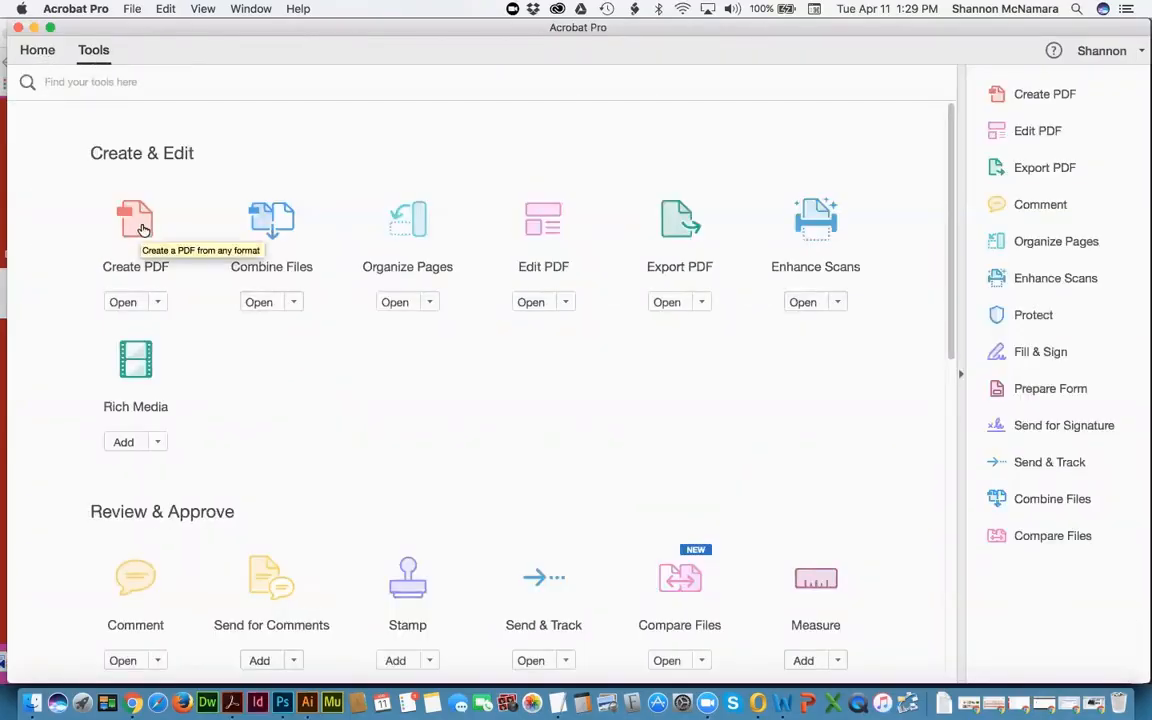
{"action": "left_click", "coordinate": [131, 9]}
{"action": "mouse_move", "coordinate": [141, 58]}
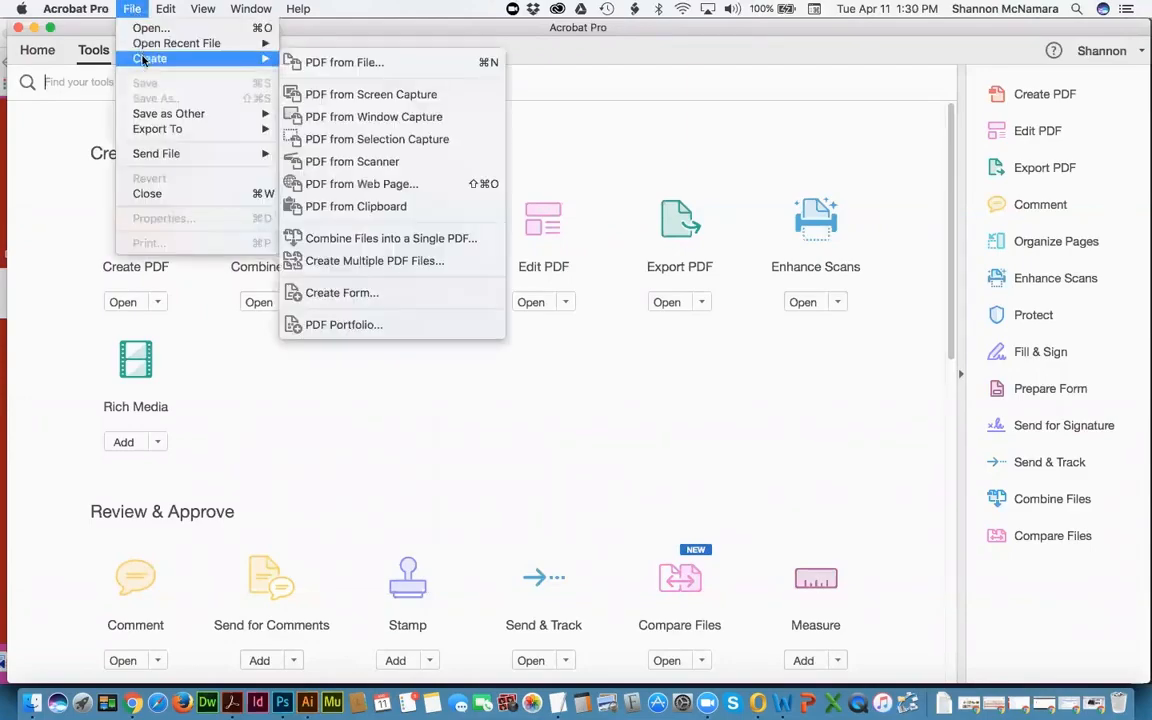
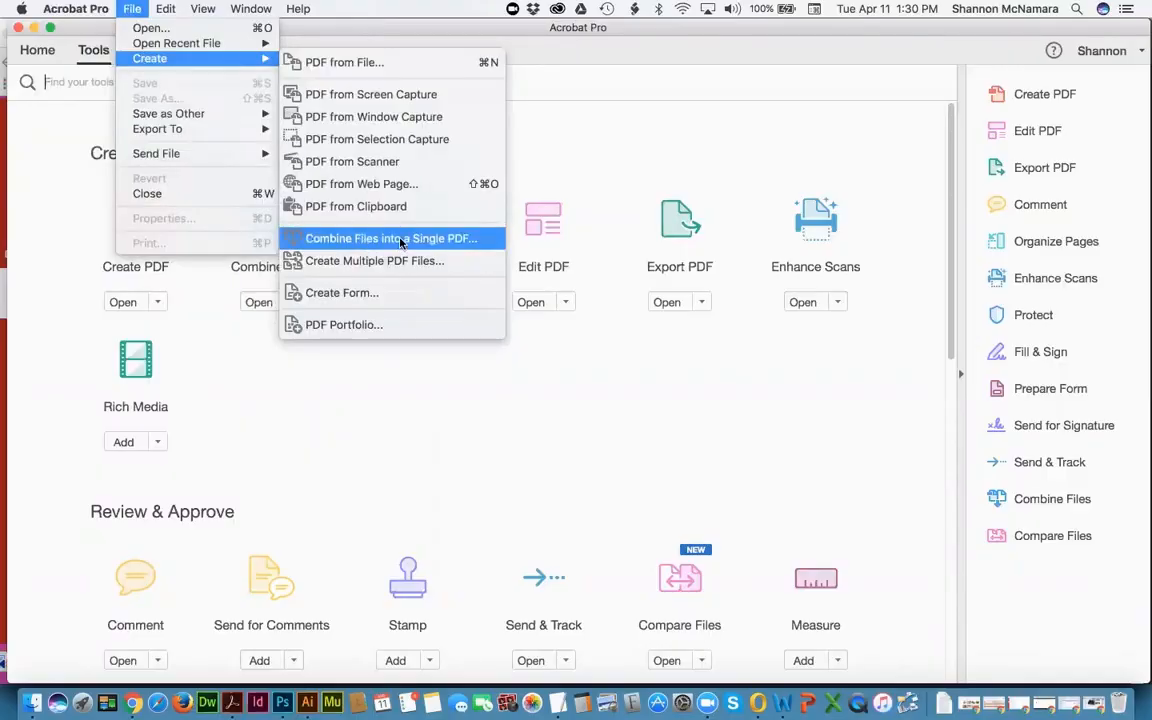
Step: Start a Combine Files into a Single PDF job and bring the Finder window with the pdfs folder forward
{"action": "left_click", "coordinate": [401, 242]}
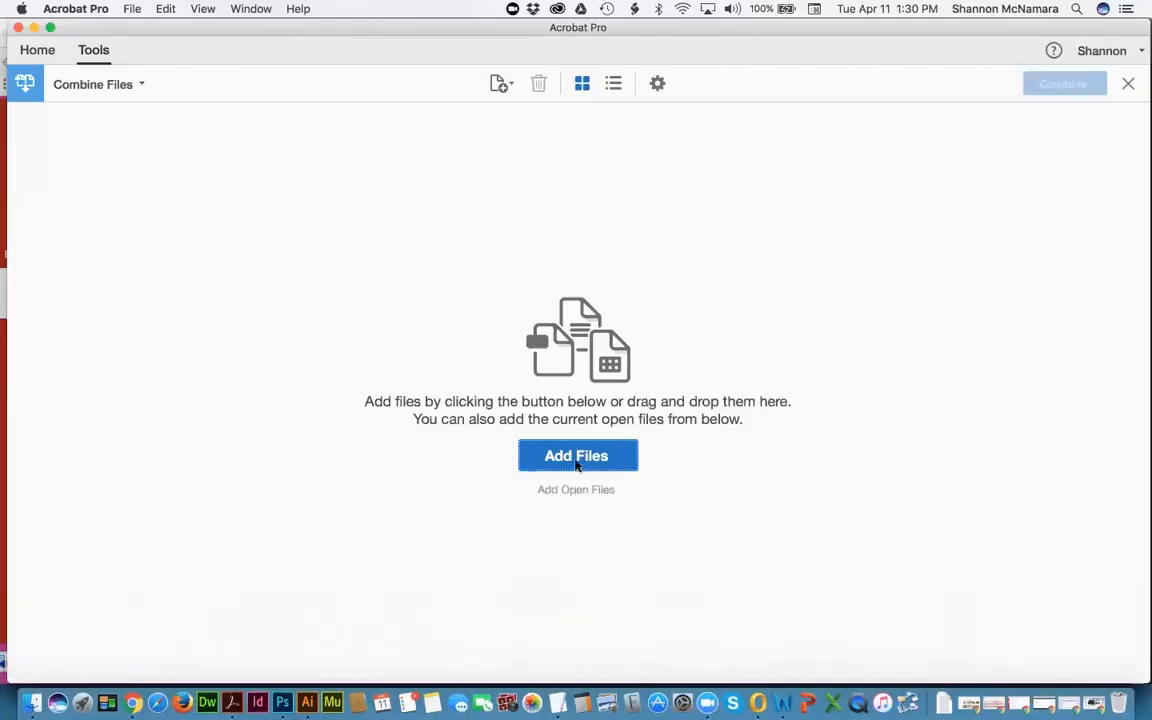
{"action": "left_click", "coordinate": [33, 703]}
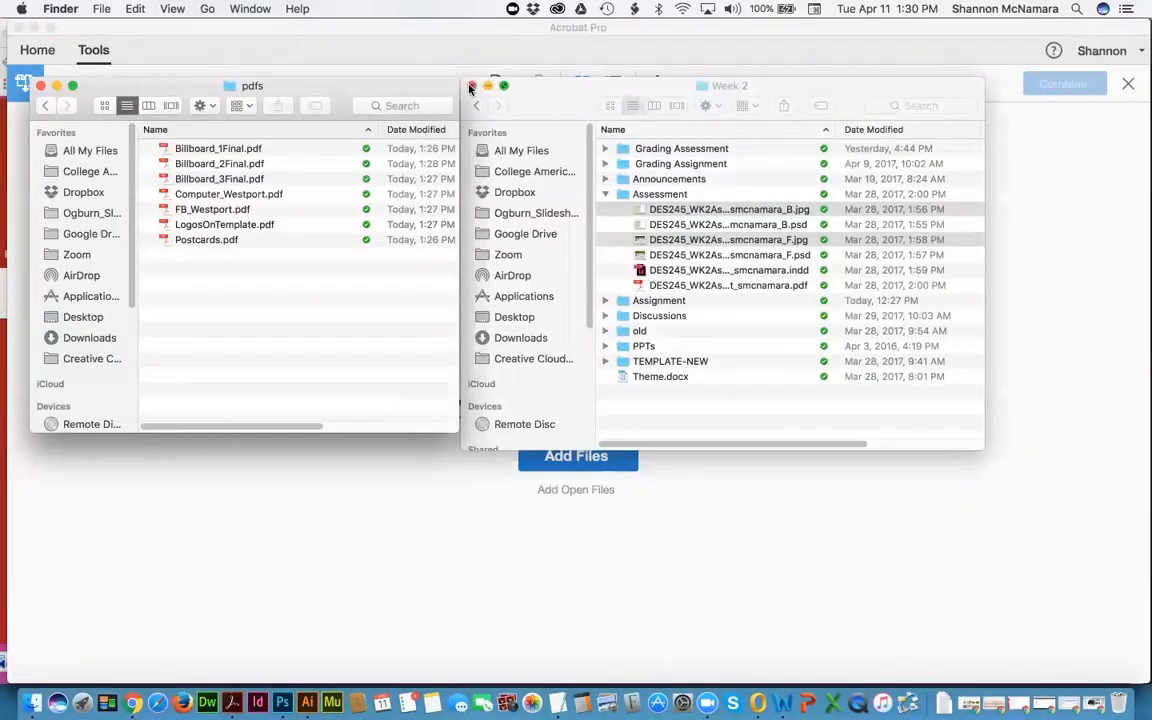
Step: Drag all seven PDFs, Billboard_1Final.pdf through Postcards.pdf, into Acrobat's Combine Files list
{"action": "left_click", "coordinate": [470, 88]}
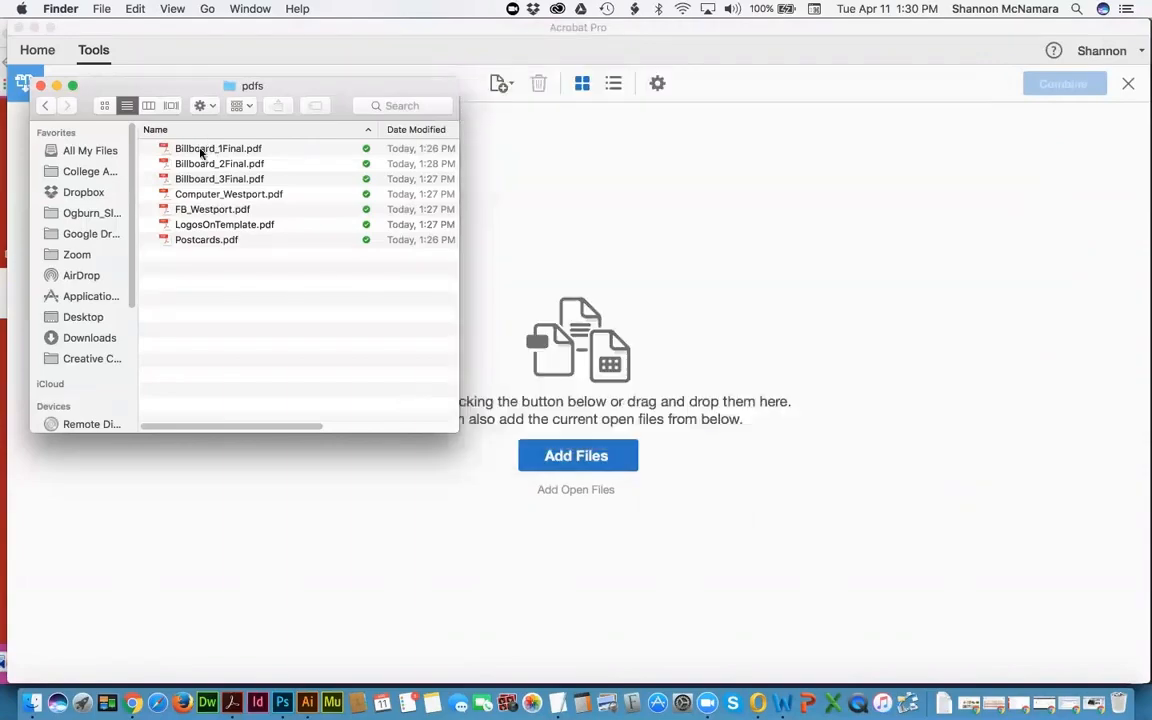
{"action": "left_click", "coordinate": [200, 150]}
{"action": "left_click", "coordinate": [200, 242], "text": "shift"}
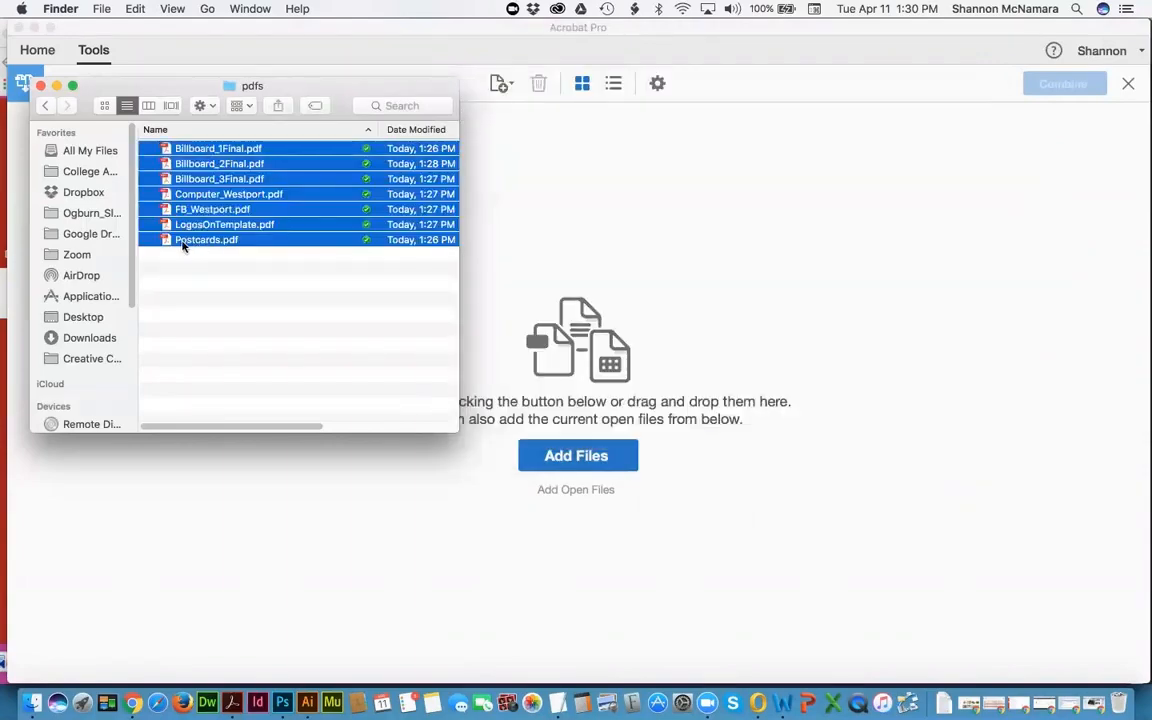
{"action": "left_click_drag", "start_coordinate": [180, 242], "coordinate": [546, 445]}
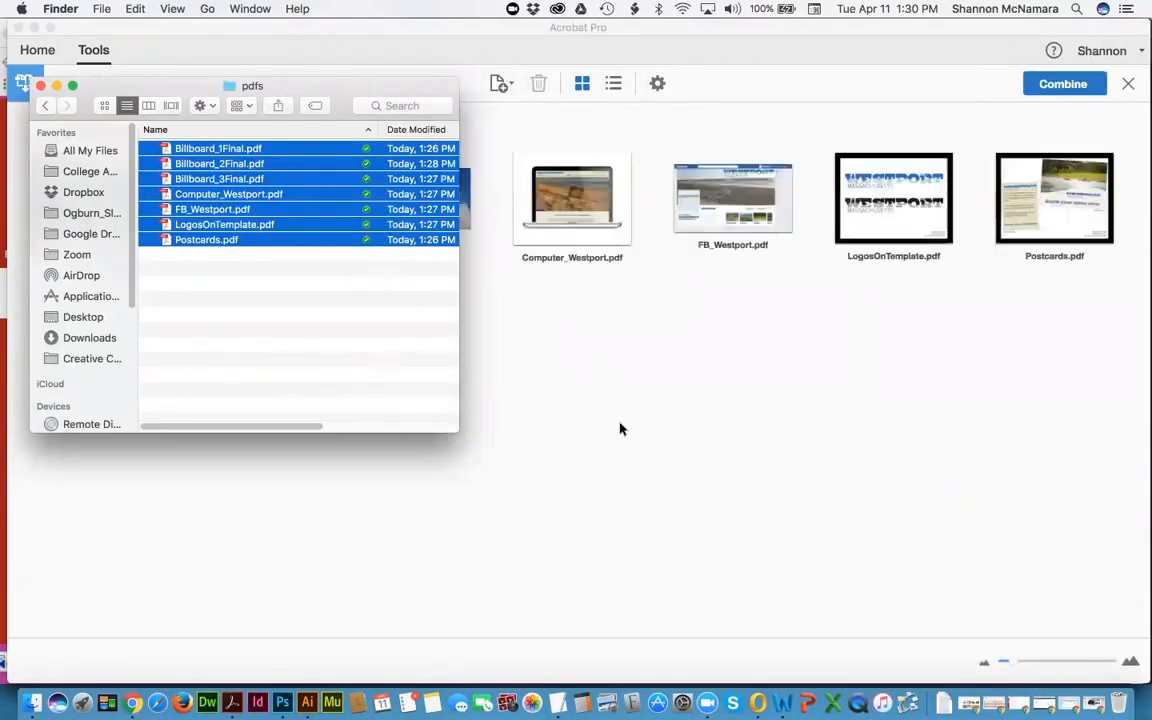
{"action": "left_click", "coordinate": [617, 418]}
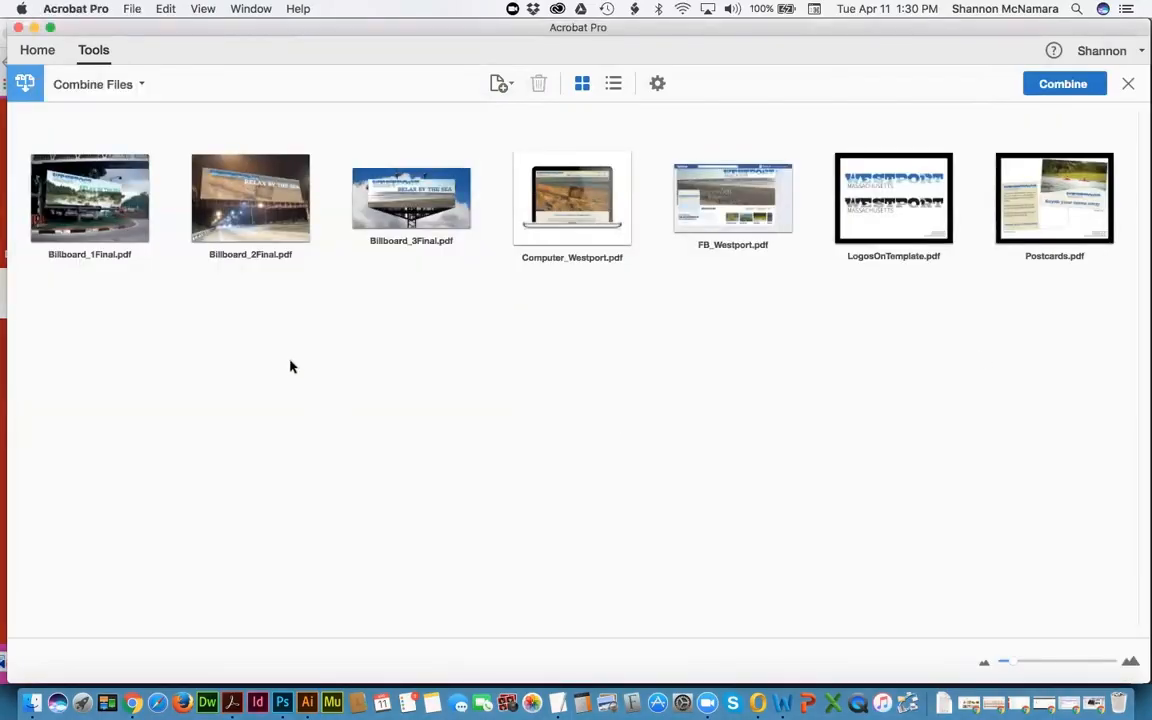
Step: Move LogosOnTemplate.pdf to the front of the list, checking the assignment's required order
{"action": "mouse_move", "coordinate": [894, 171]}
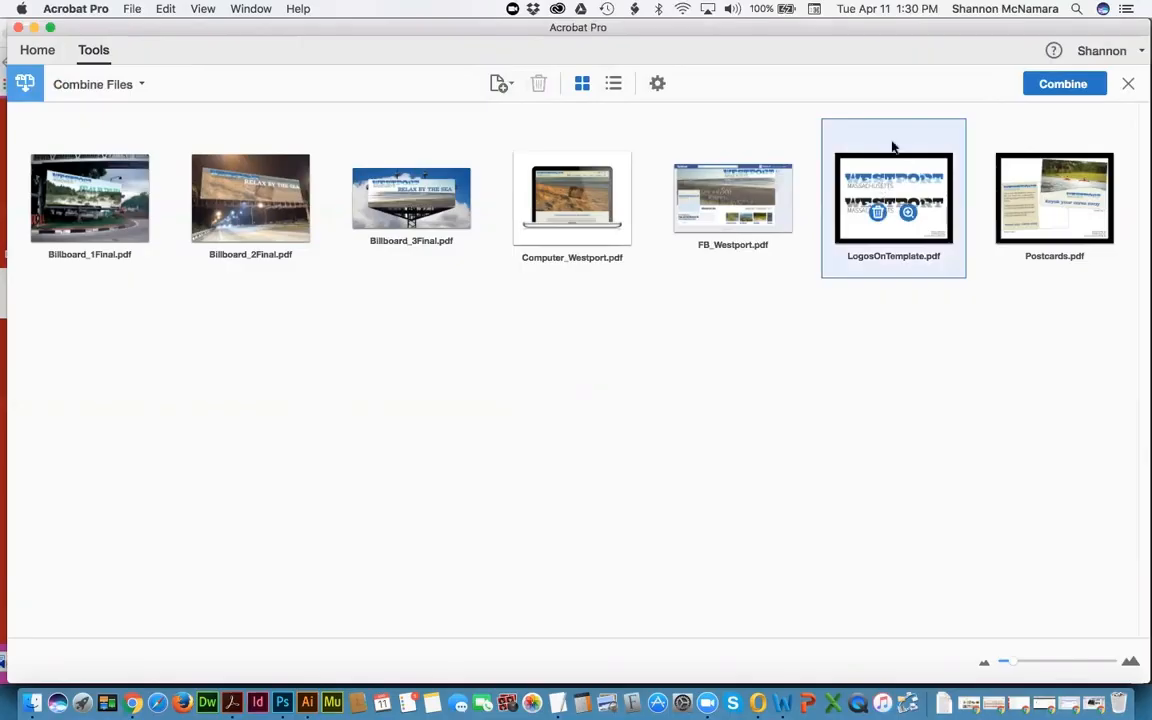
{"action": "left_click_drag", "start_coordinate": [905, 168], "coordinate": [66, 181]}
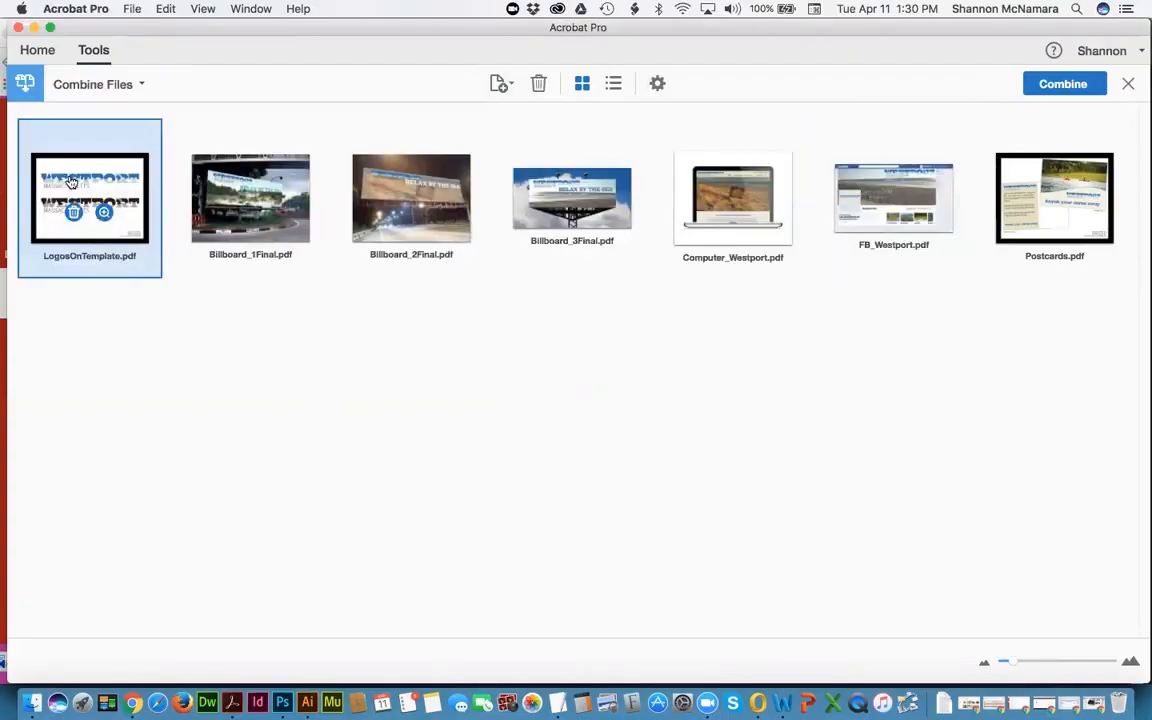
{"action": "key", "text": "super+Tab"}
{"action": "key", "text": "super+Tab"}
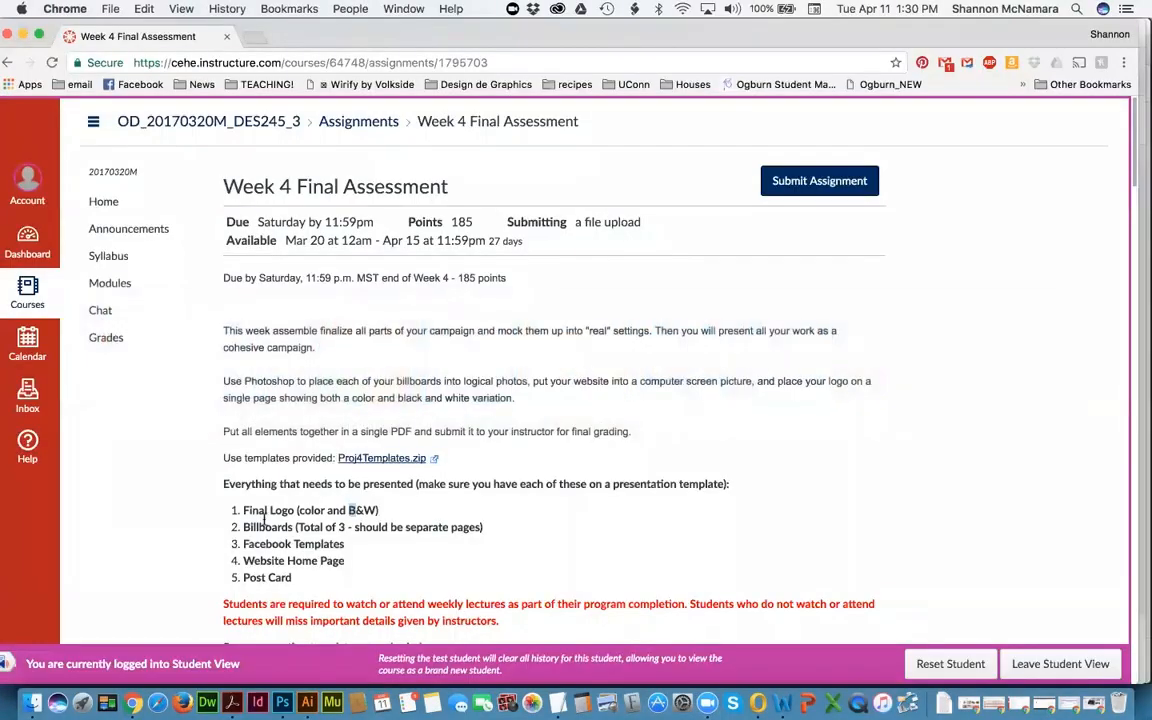
{"action": "key", "text": "super+Tab"}
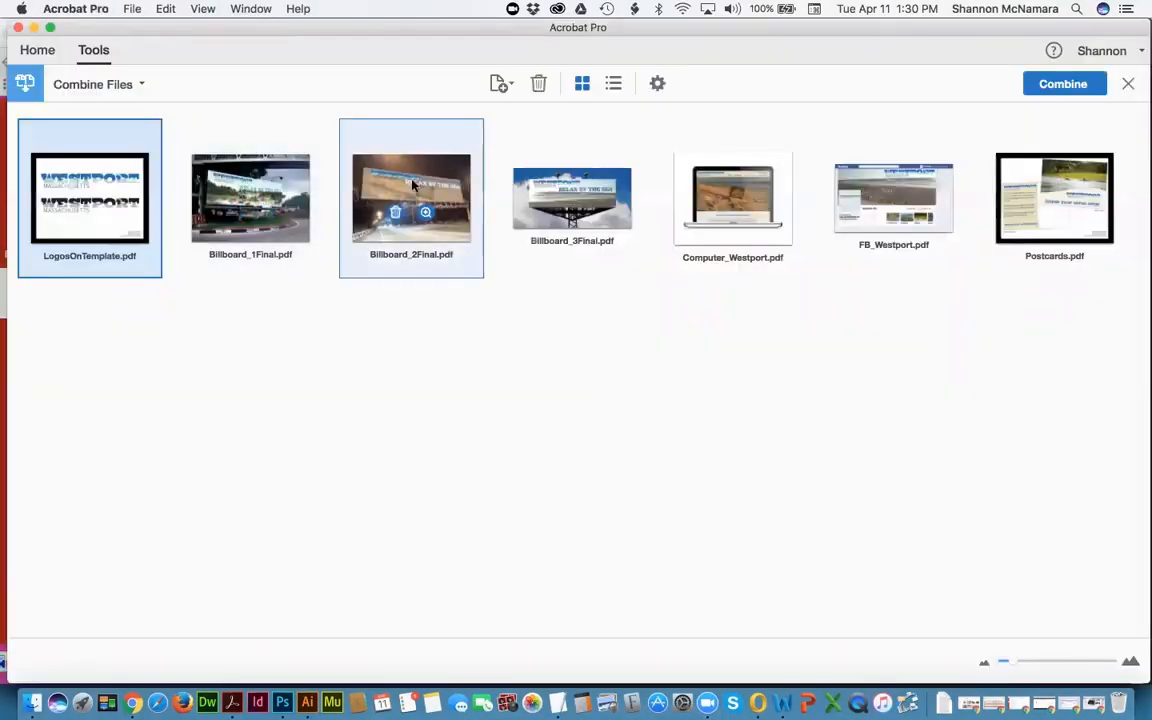
{"action": "key", "text": "super+Tab"}
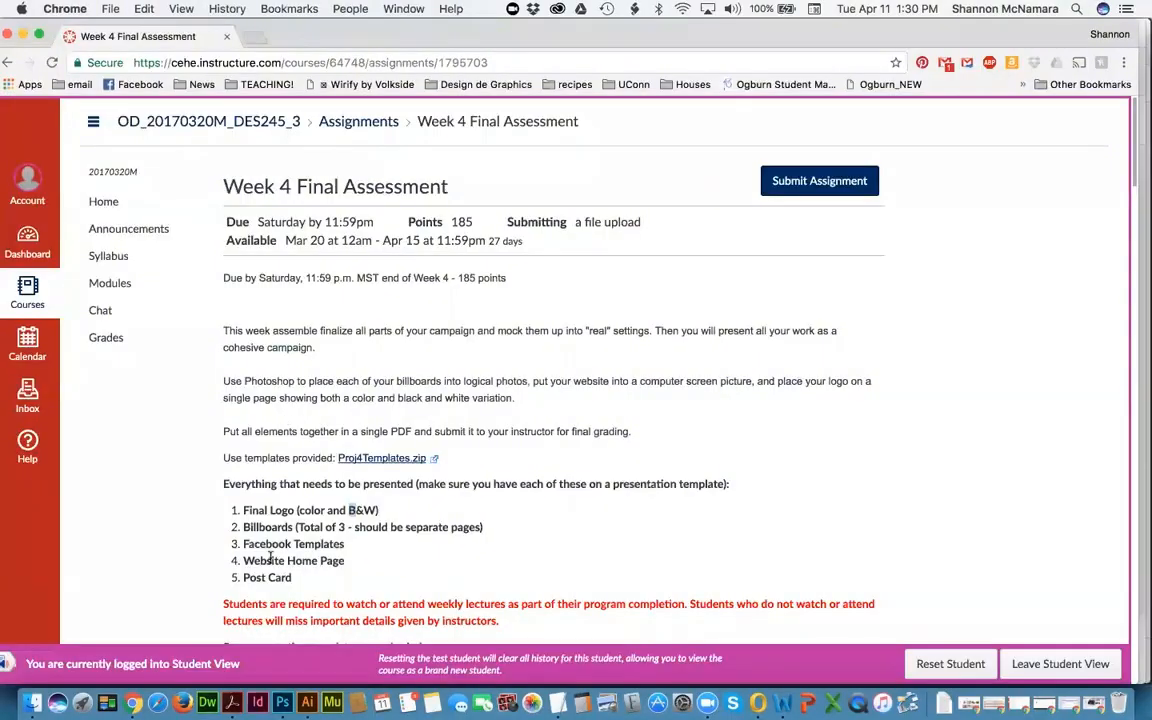
{"action": "key", "text": "super+Tab"}
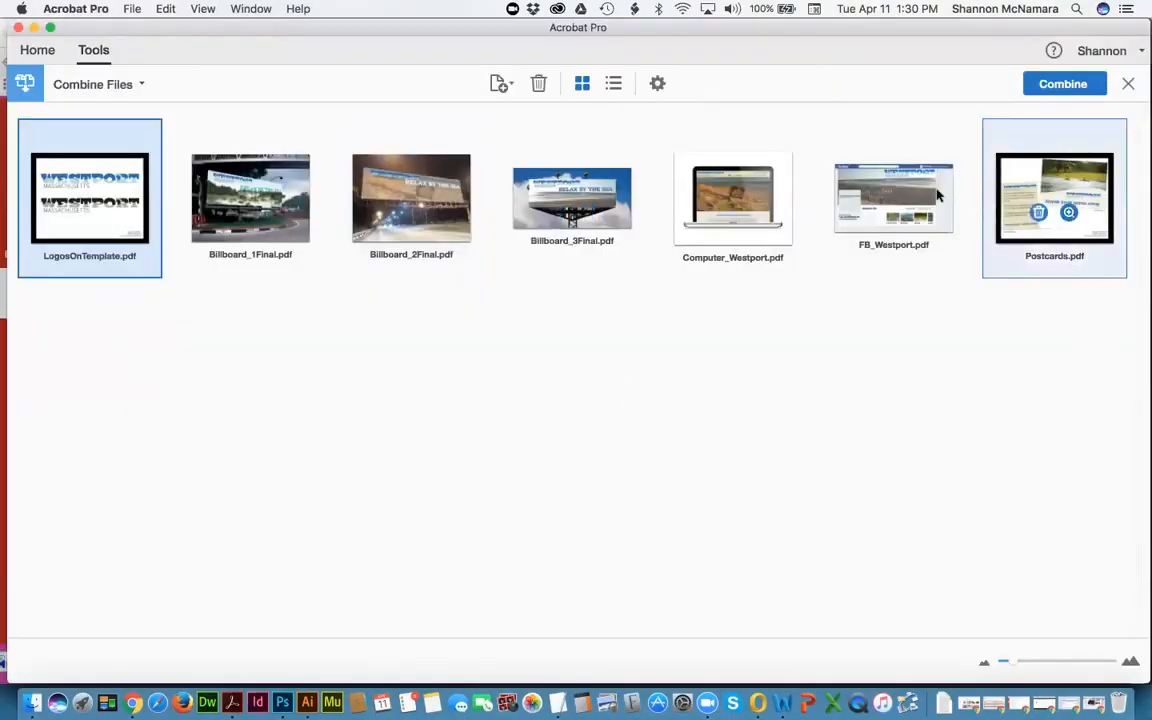
Step: Place FB_Westport.pdf right after Billboard_3Final, ahead of Computer_Westport, matching the assignment's order
{"action": "left_click_drag", "start_coordinate": [912, 187], "coordinate": [631, 174]}
{"action": "key", "text": "super+Tab"}
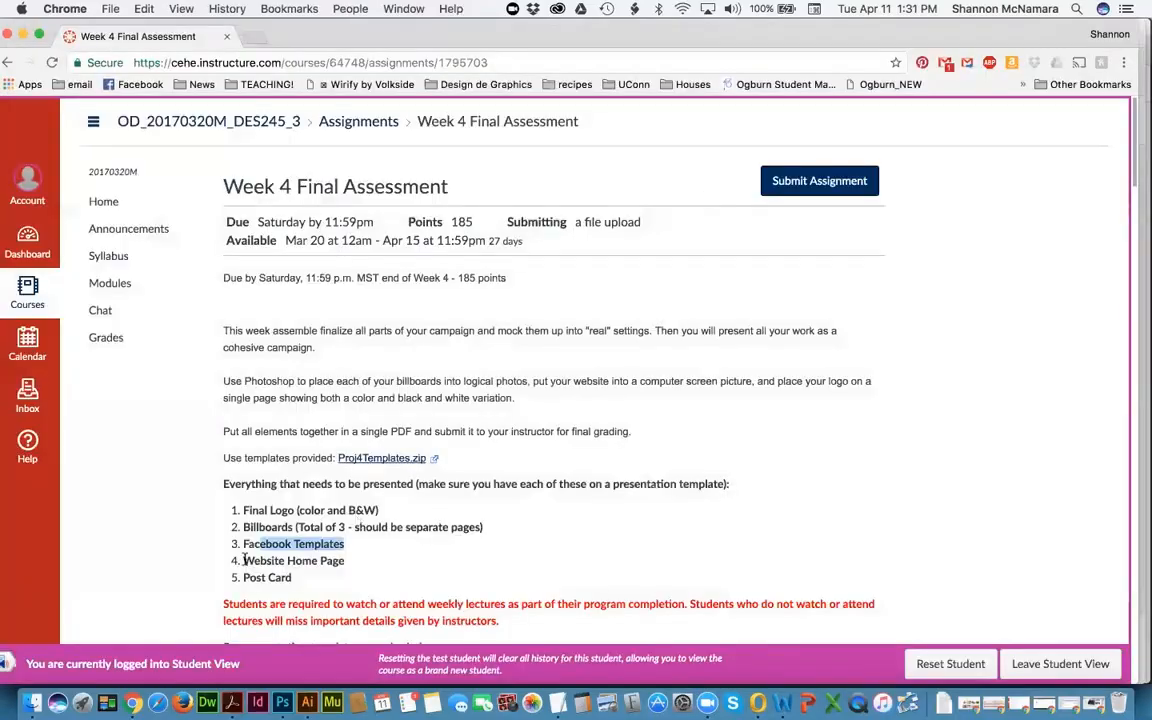
{"action": "key", "text": "super+Tab"}
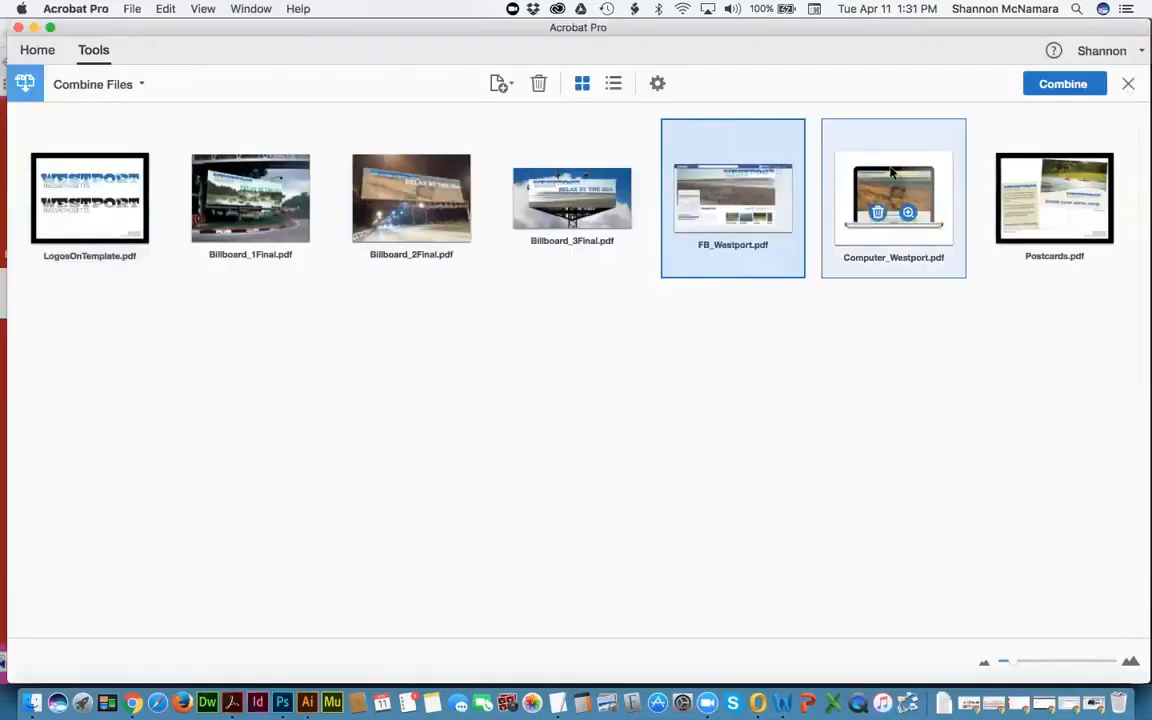
{"action": "key", "text": "super+Tab"}
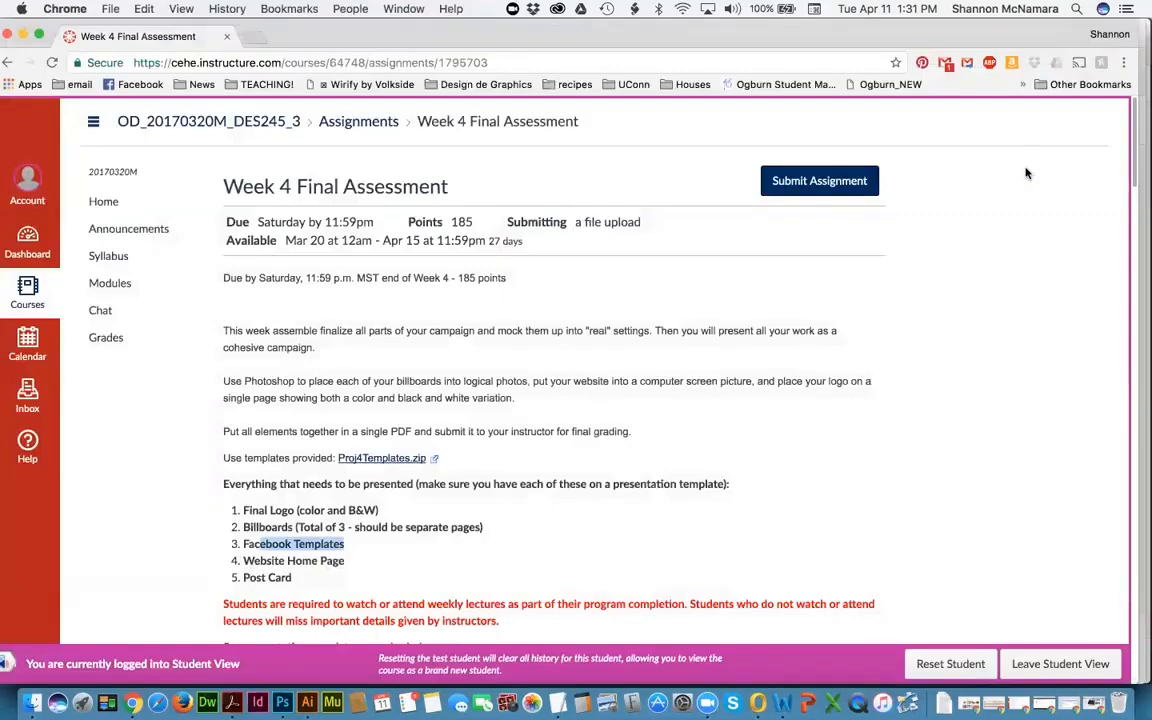
{"action": "key", "text": "super+Tab"}
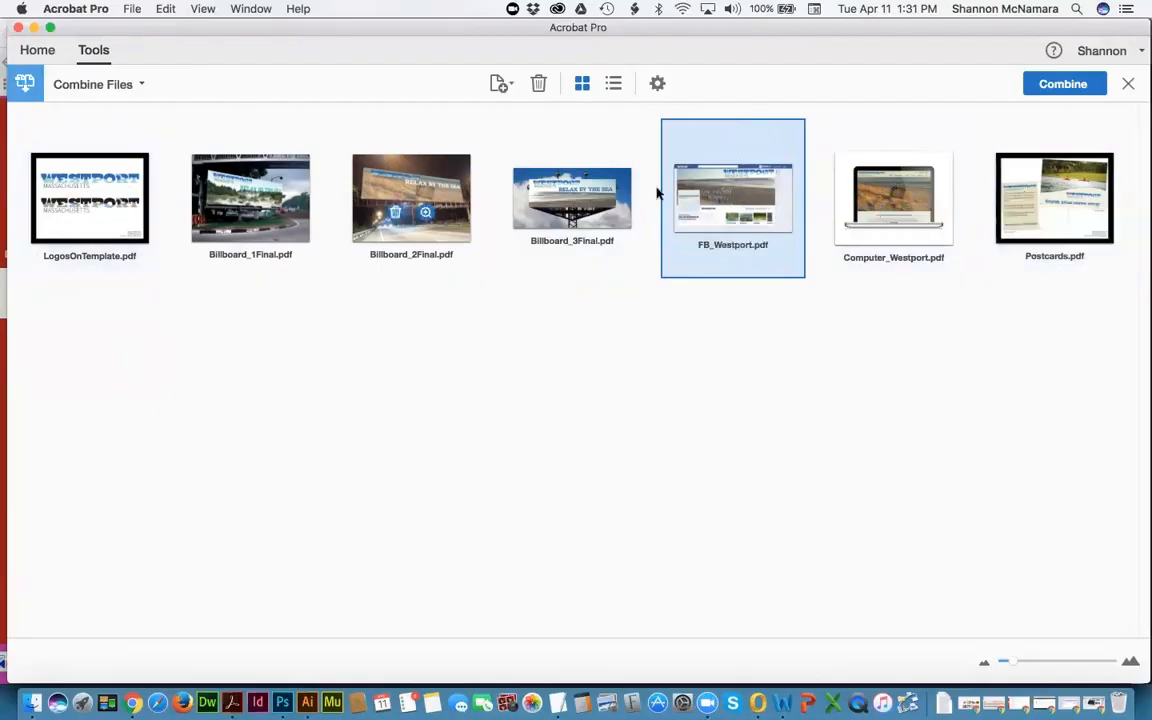
{"action": "left_click", "coordinate": [1024, 415]}
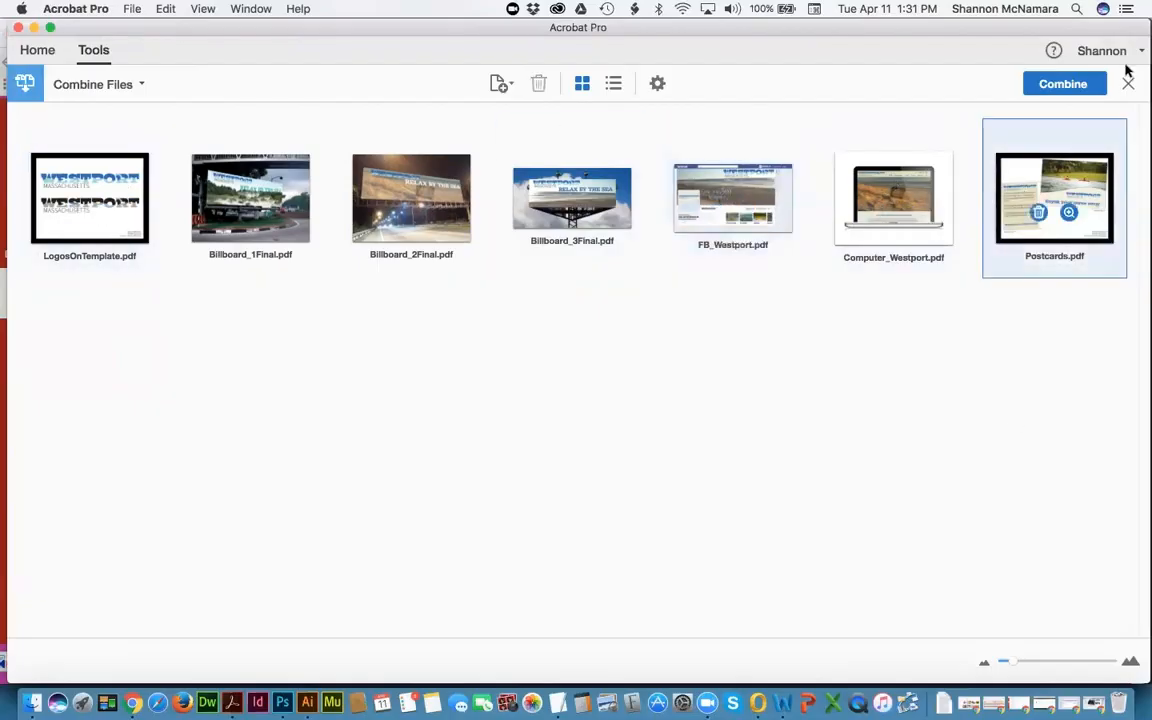
Step: Combine the files into Binder1.pdf and scroll through all seven pages
{"action": "left_click", "coordinate": [1063, 86]}
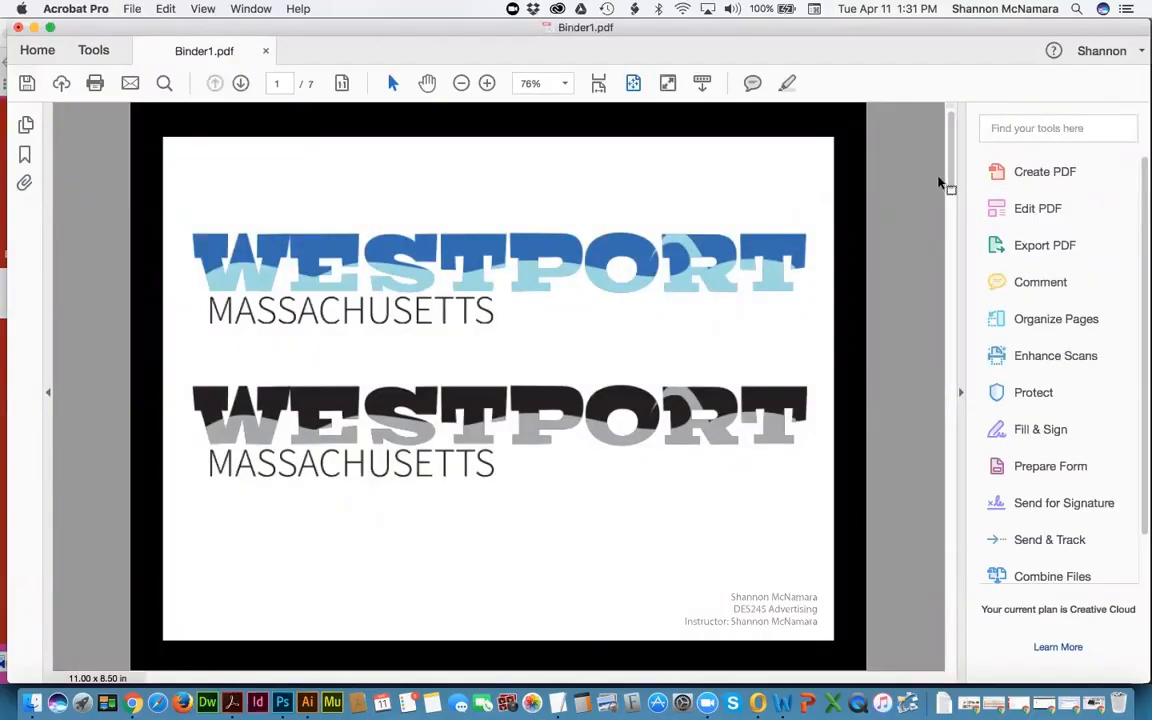
{"action": "scroll", "coordinate": [920, 193], "scroll_direction": "down", "scroll_amount": 2}
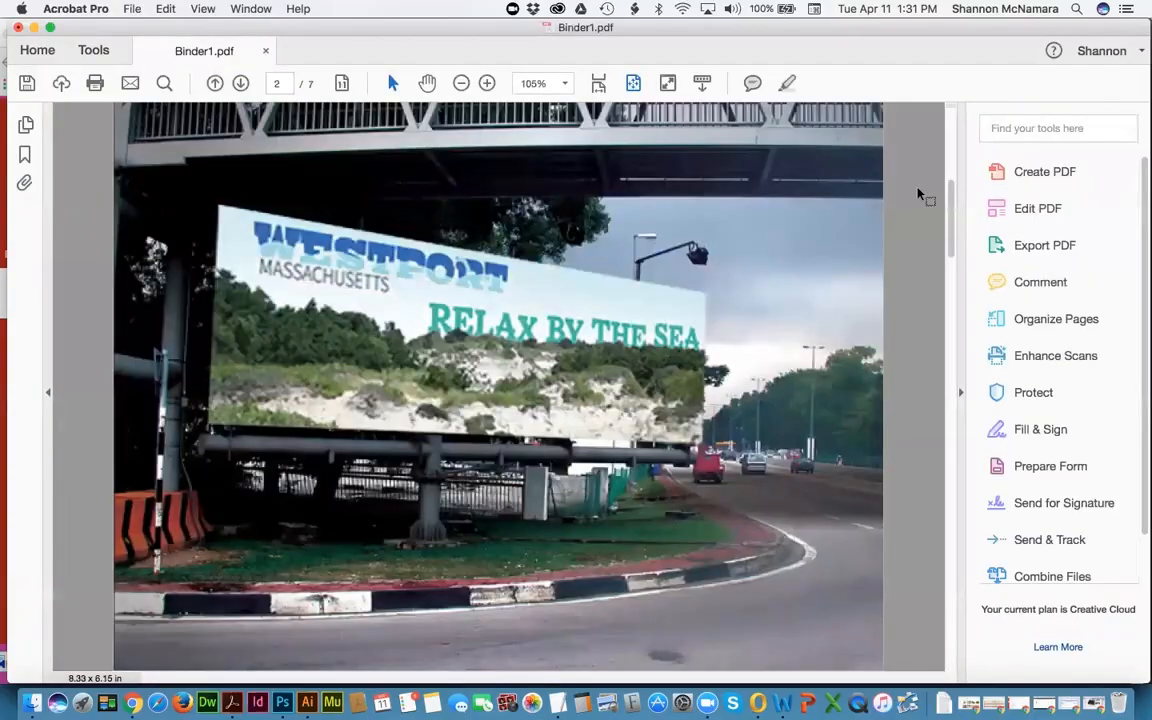
{"action": "scroll", "coordinate": [920, 193], "scroll_direction": "down", "scroll_amount": 2}
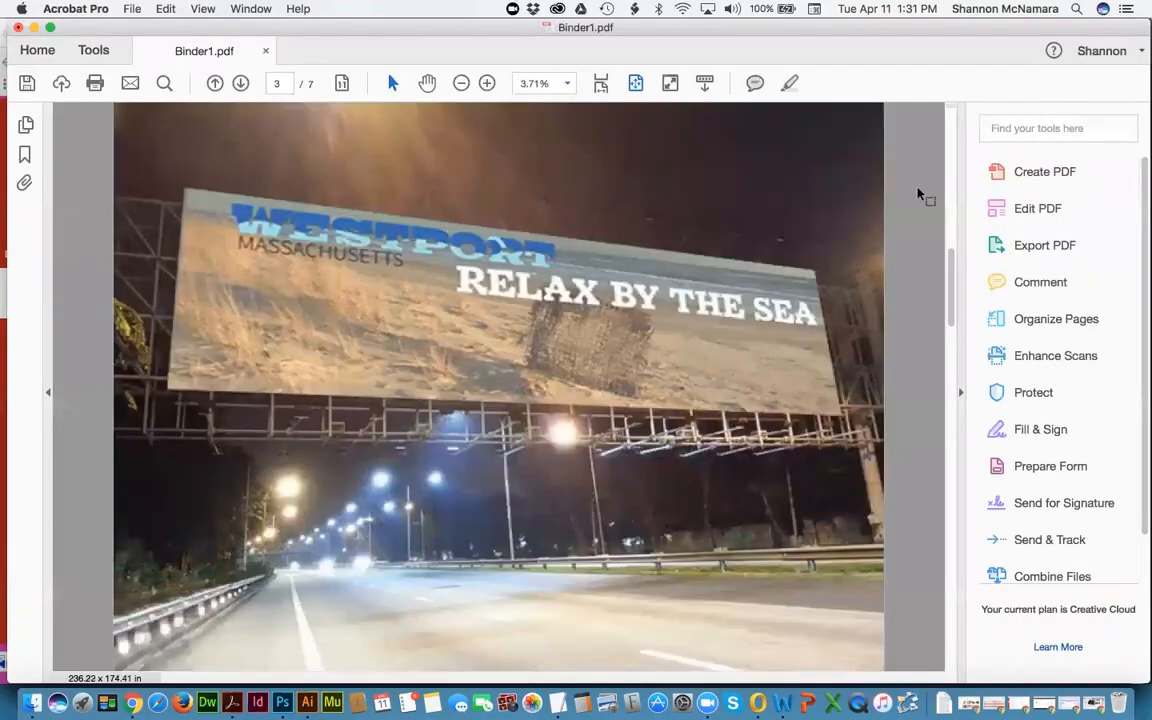
{"action": "scroll", "coordinate": [919, 191], "scroll_direction": "down", "scroll_amount": 2}
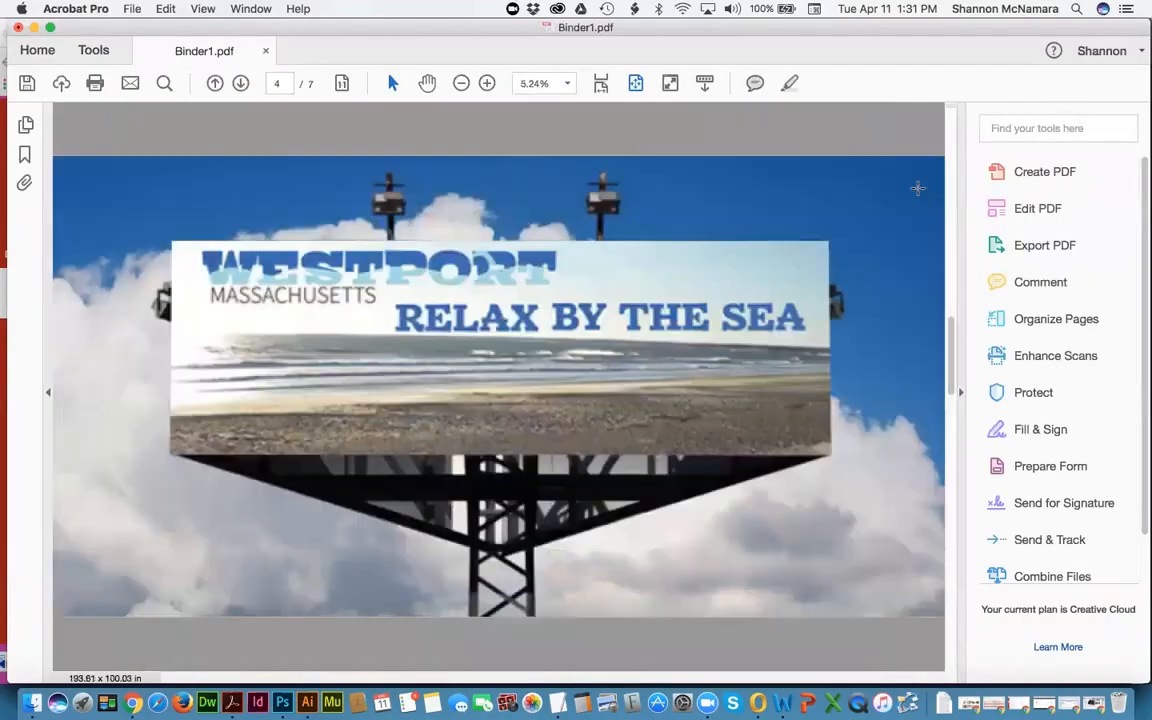
{"action": "scroll", "coordinate": [917, 188], "scroll_direction": "down", "scroll_amount": 2}
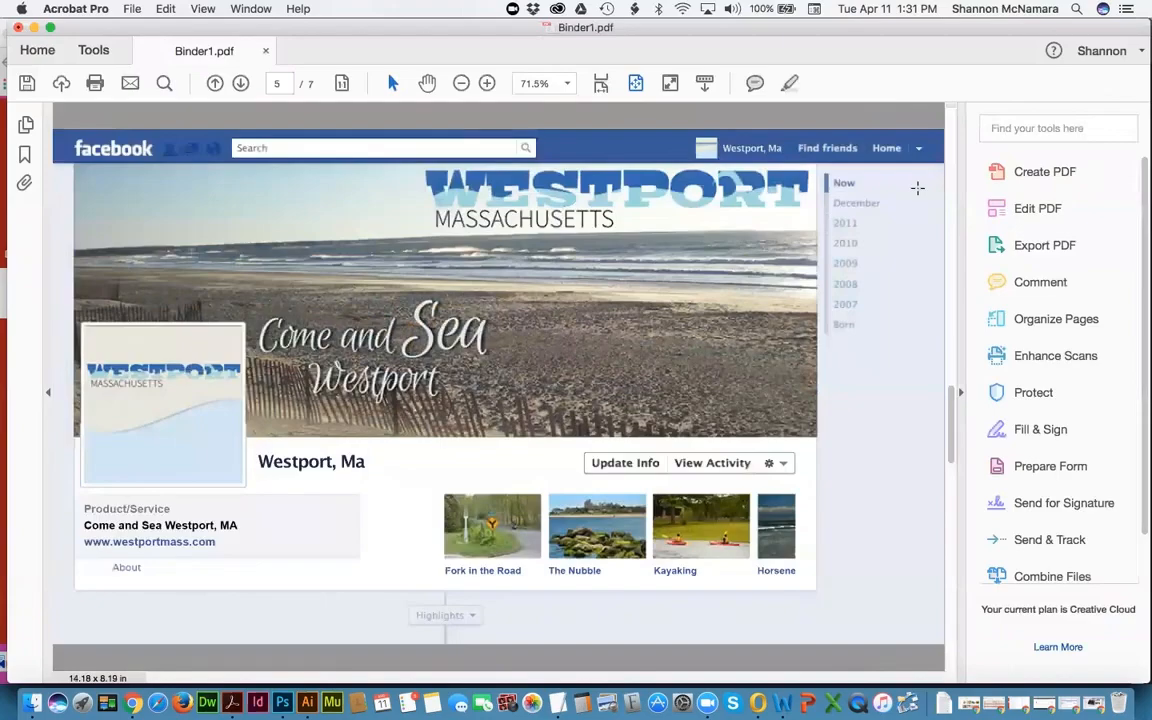
{"action": "scroll", "coordinate": [917, 188], "scroll_direction": "down", "scroll_amount": 2}
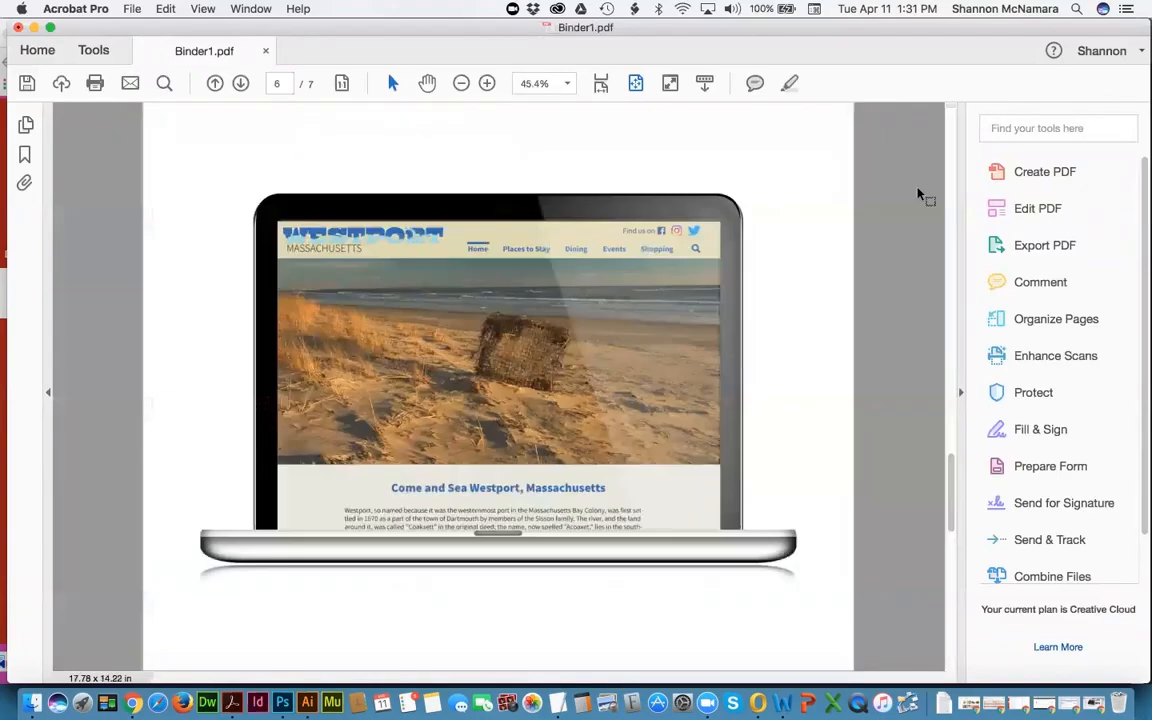
{"action": "scroll", "coordinate": [919, 194], "scroll_direction": "down", "scroll_amount": 2}
{"action": "scroll", "coordinate": [919, 194], "scroll_direction": "up", "scroll_amount": 10}
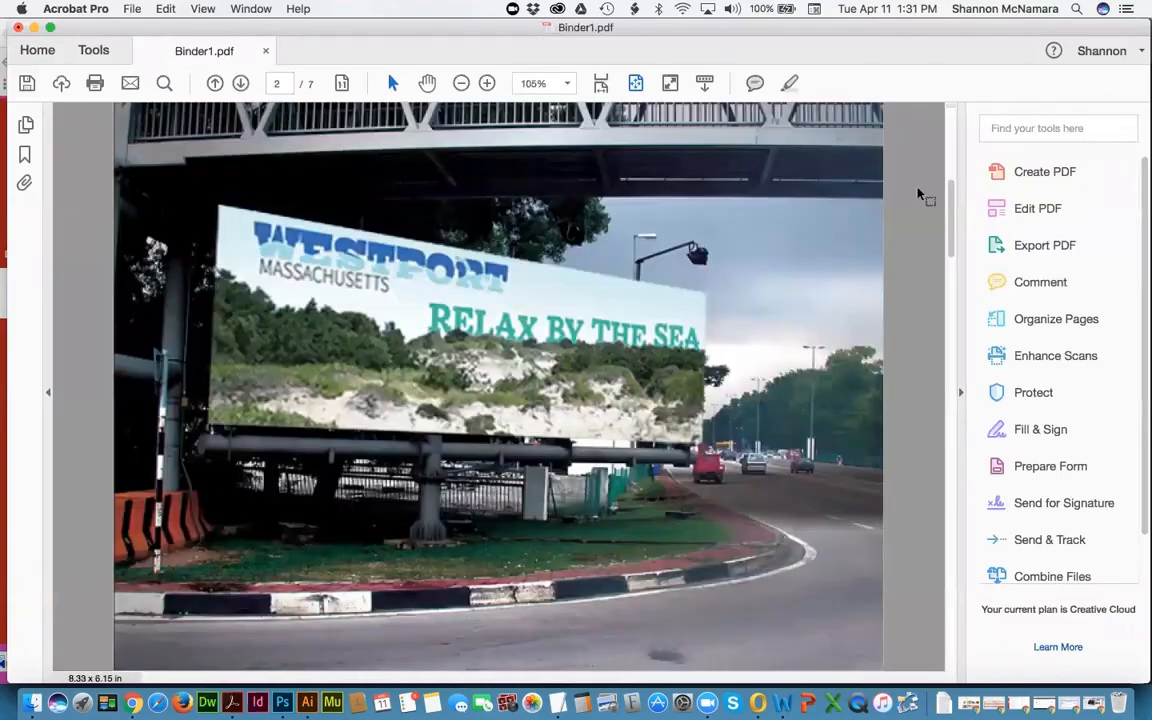
Step: Open the PDF editing tools and briefly look at their More options
{"action": "left_click", "coordinate": [1037, 209]}
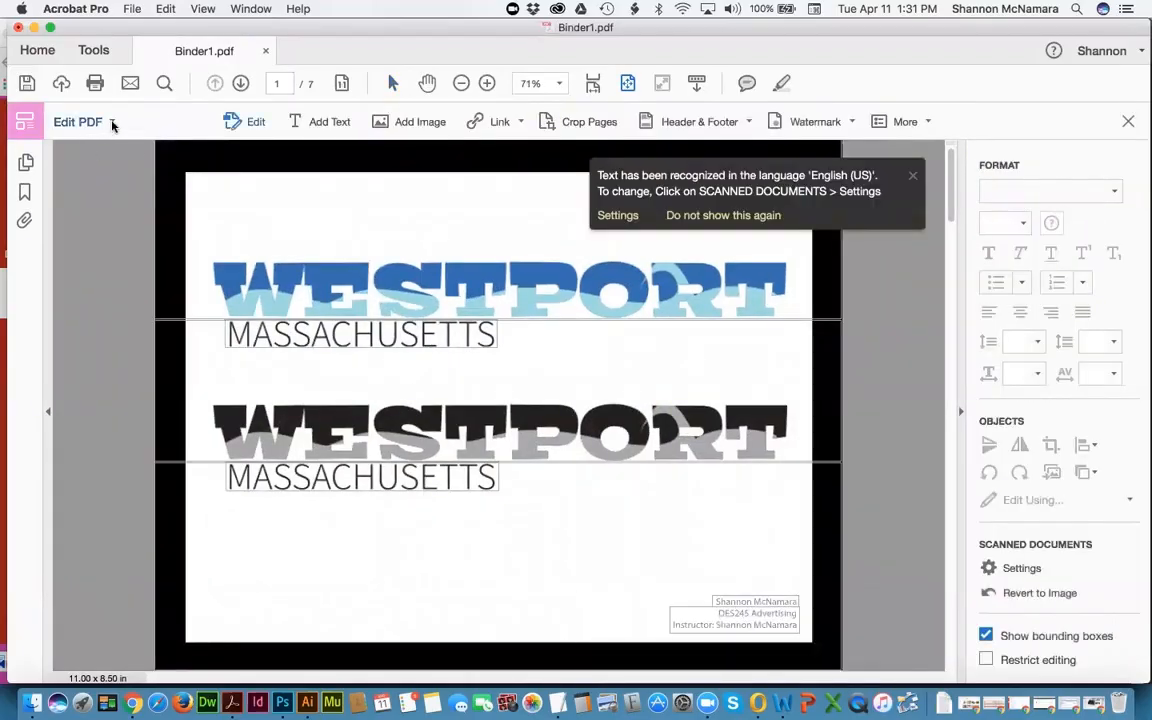
{"action": "left_click", "coordinate": [113, 122]}
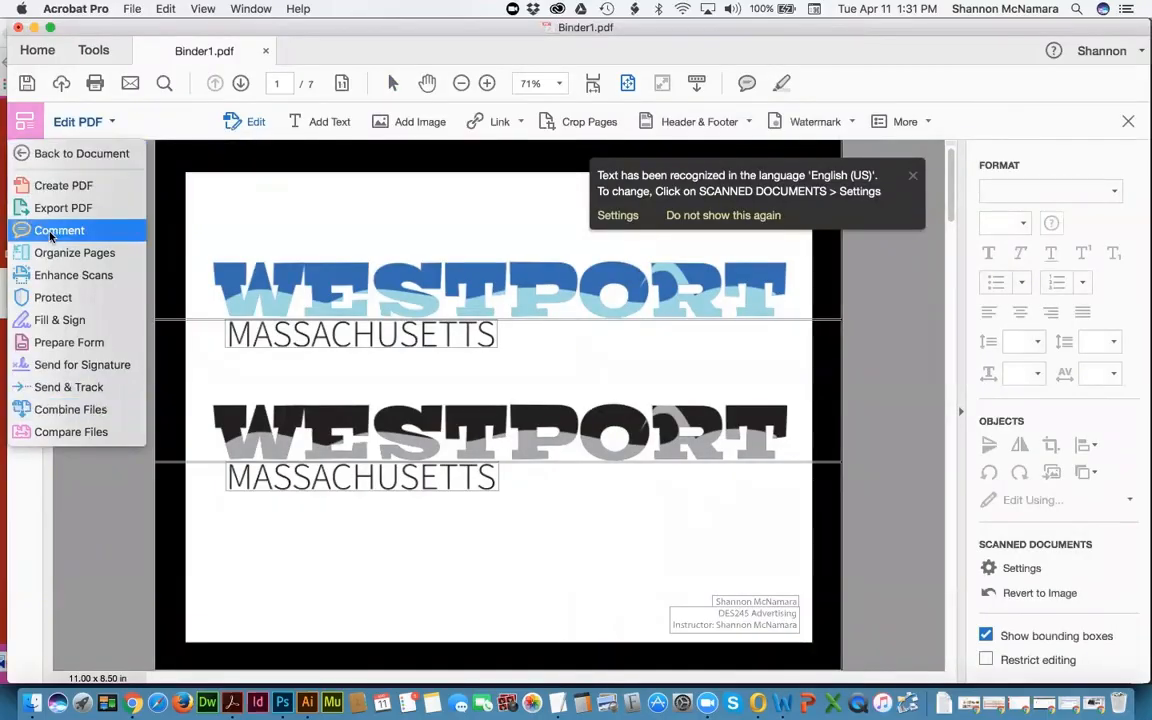
{"action": "left_click", "coordinate": [926, 121]}
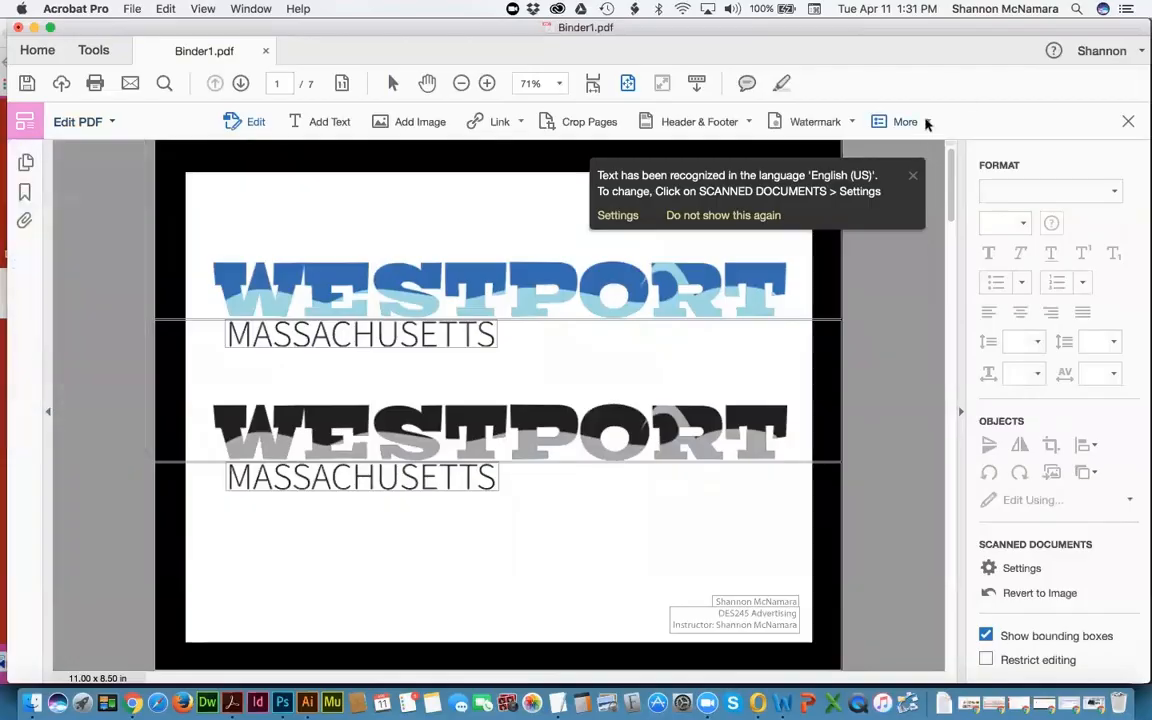
{"action": "left_click", "coordinate": [926, 121]}
{"action": "left_click", "coordinate": [940, 91]}
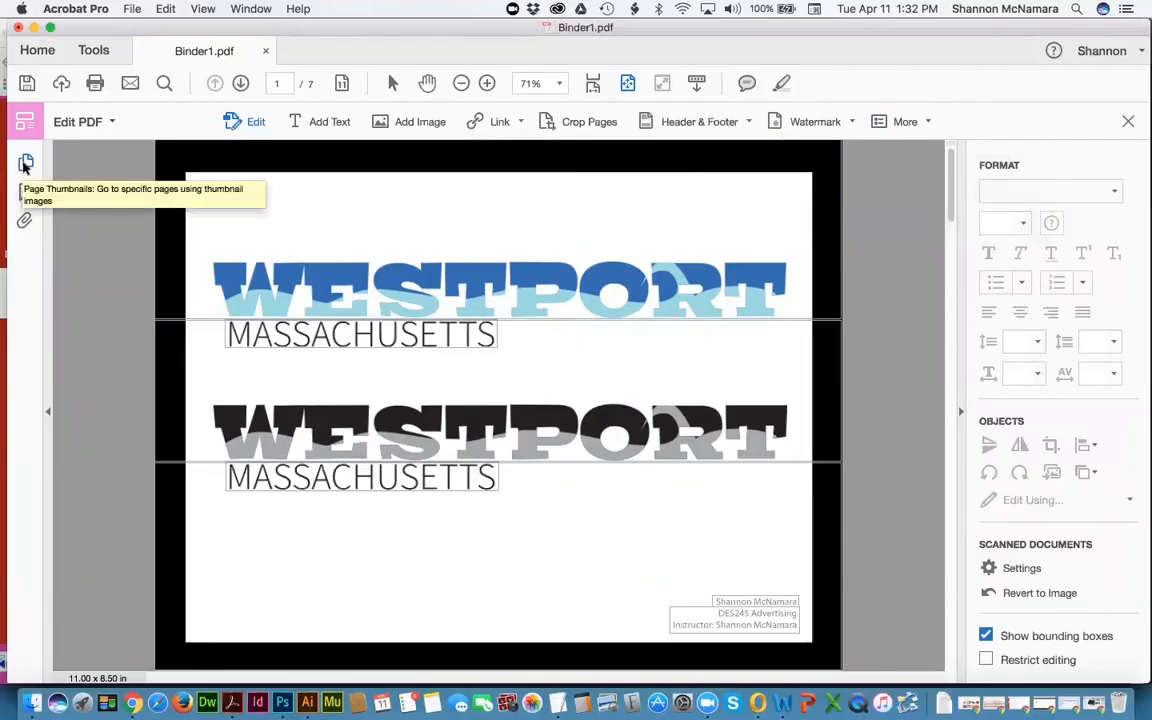
Step: View Binder1's page thumbnails, jump to page 2, hide the panel, and return to the assignment in Chrome
{"action": "left_click", "coordinate": [26, 163]}
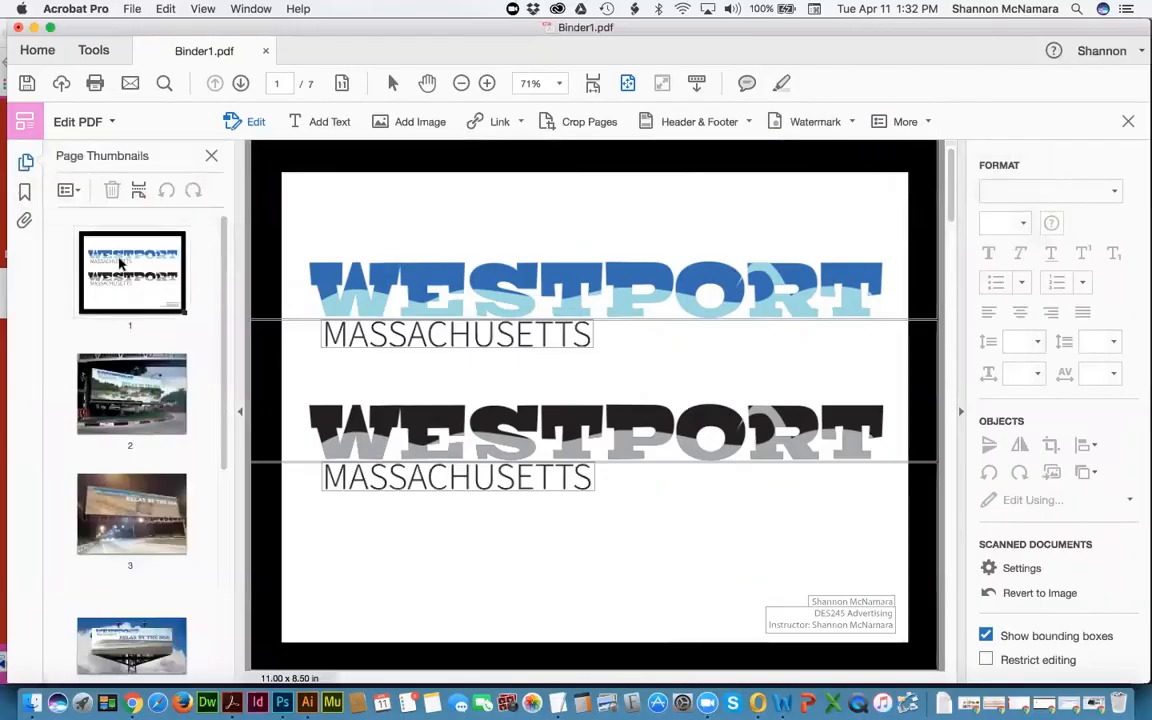
{"action": "left_click", "coordinate": [121, 377]}
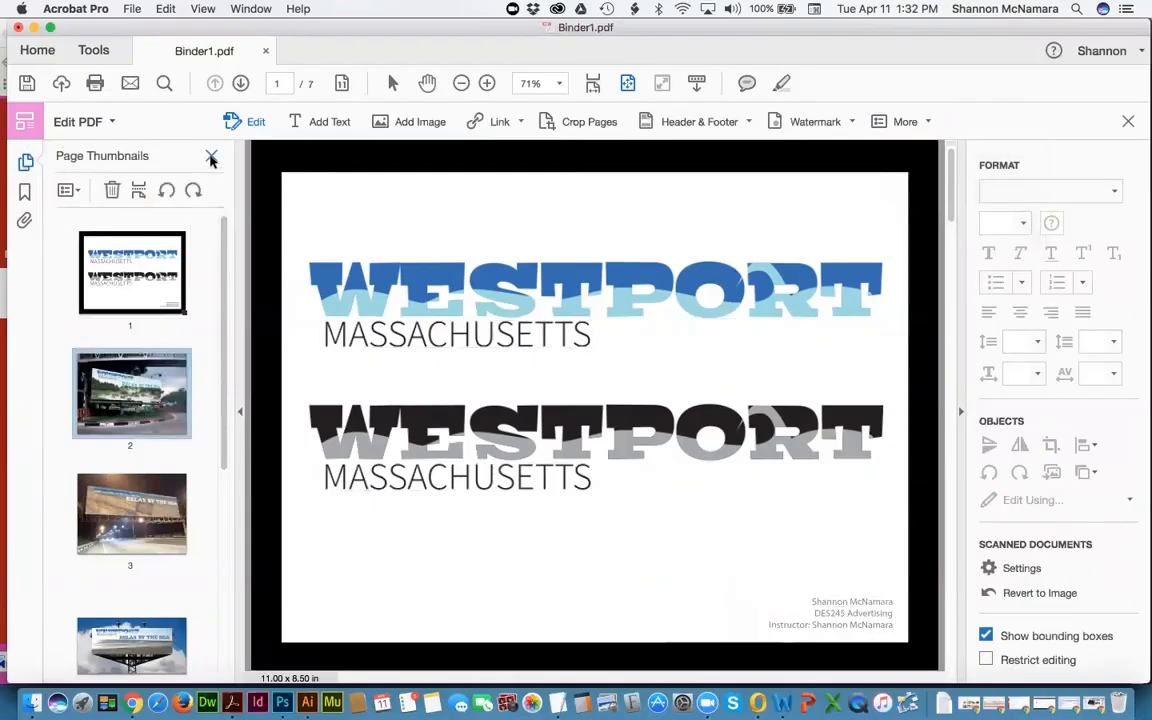
{"action": "left_click", "coordinate": [211, 155]}
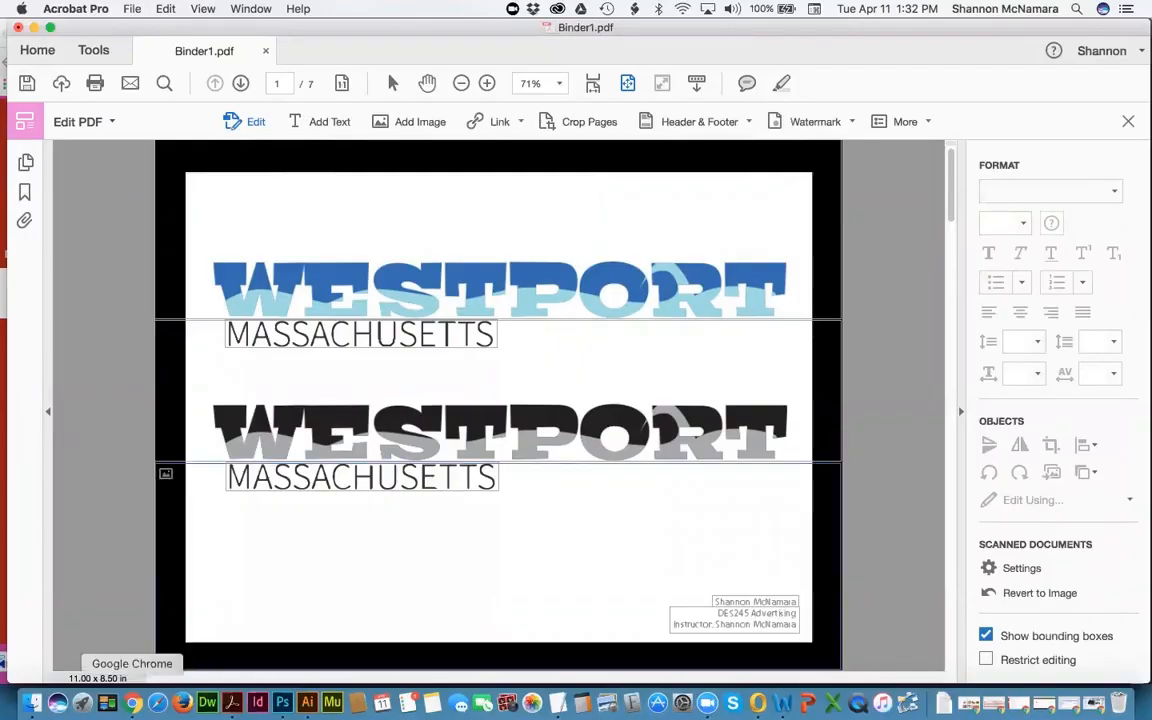
{"action": "left_click", "coordinate": [132, 703]}
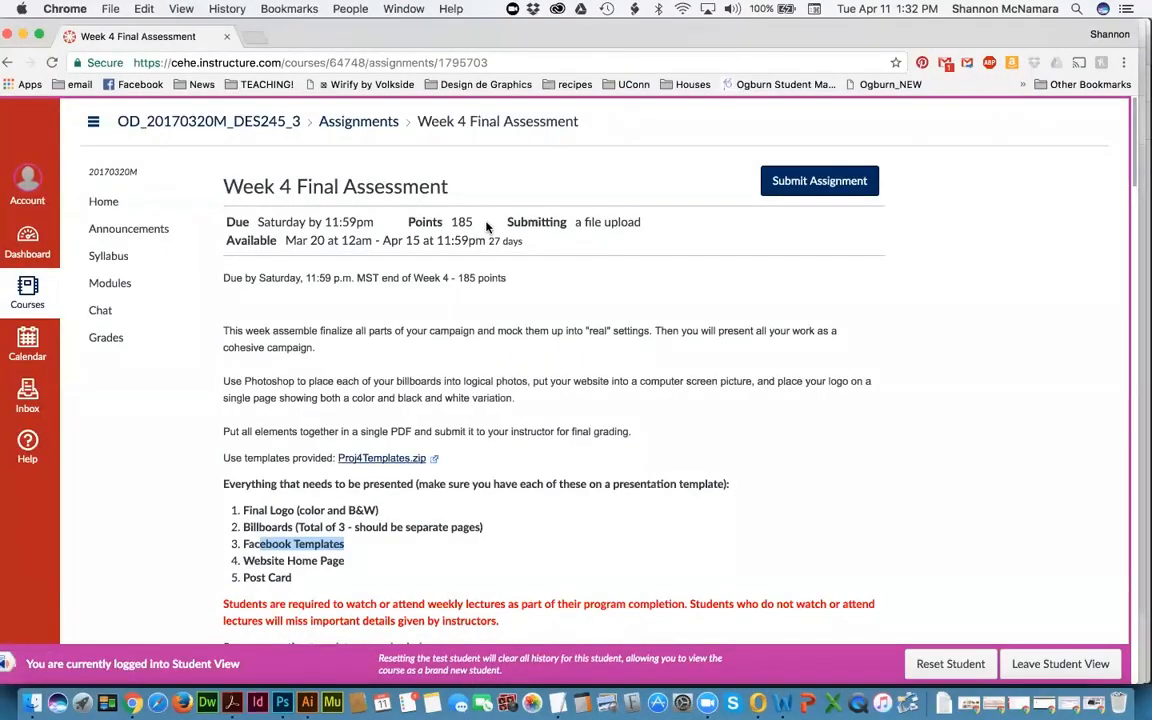
Step: Open Canvas Announcements in a new browser tab
{"action": "scroll", "coordinate": [465, 326], "scroll_direction": "down", "scroll_amount": 5}
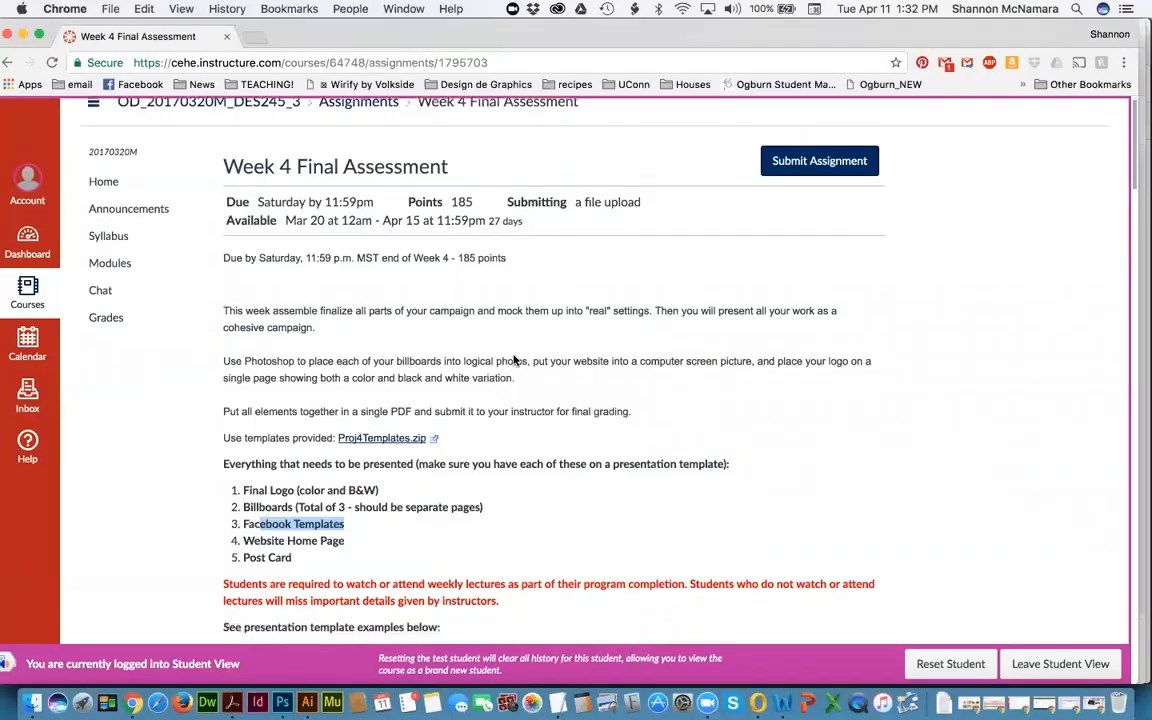
{"action": "scroll", "coordinate": [465, 326], "scroll_direction": "up", "scroll_amount": 5}
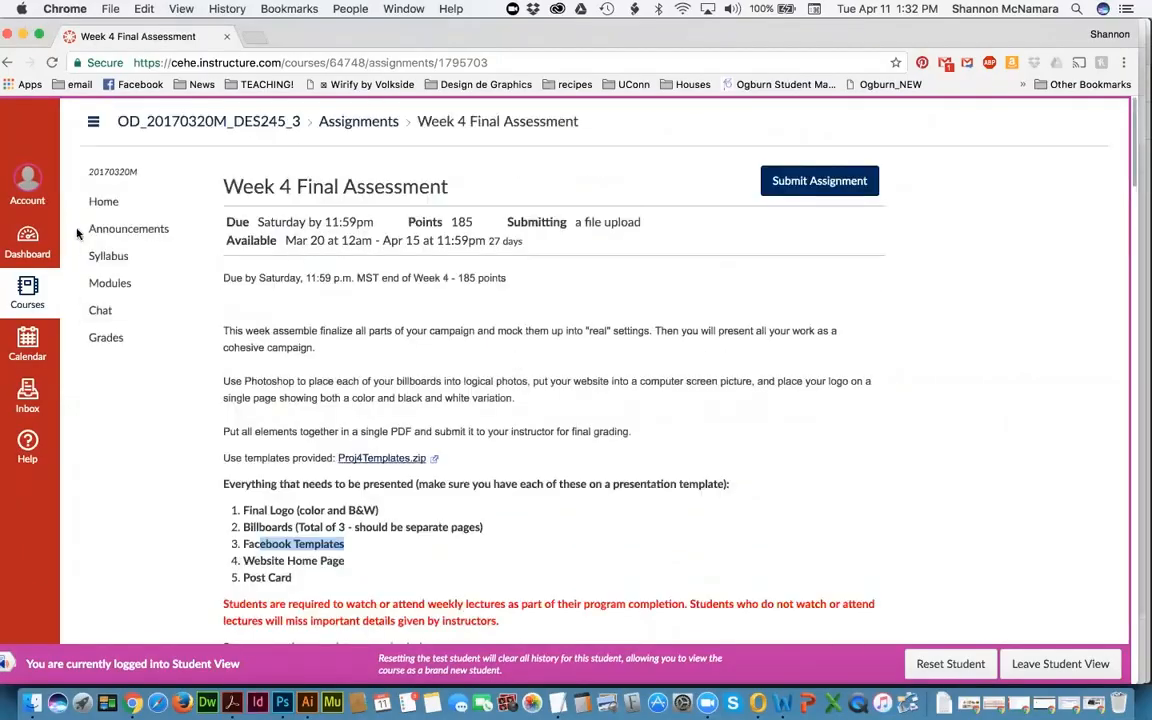
{"action": "right_click", "coordinate": [158, 234]}
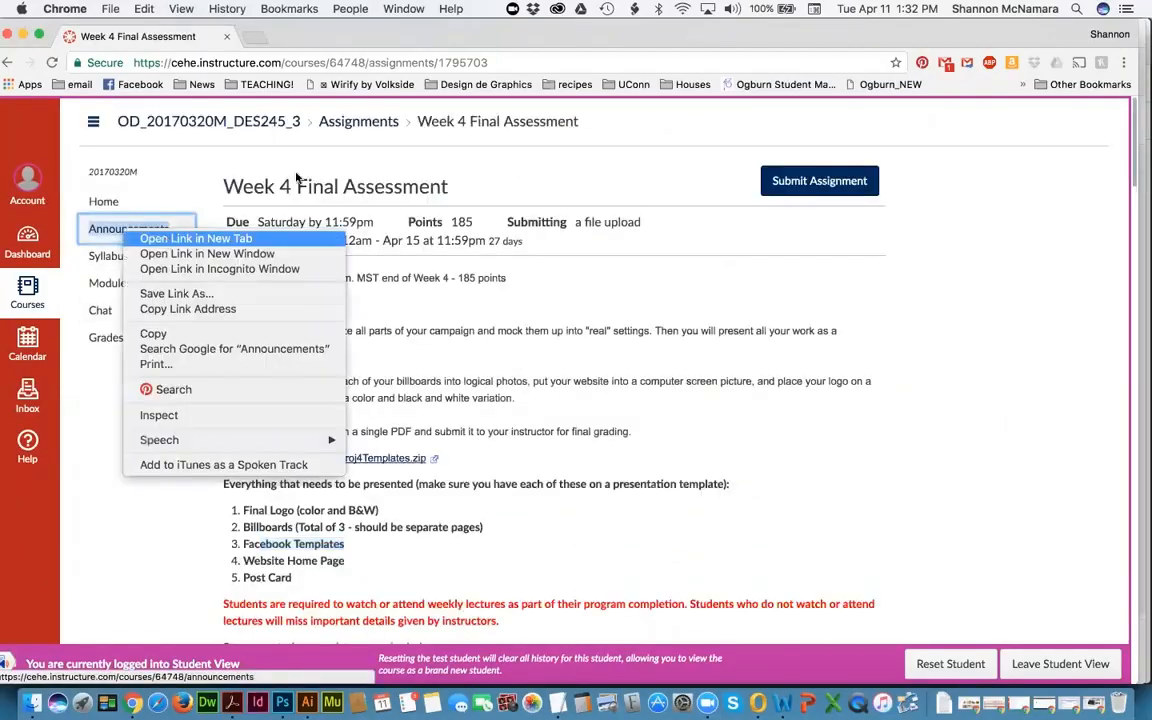
{"action": "left_click", "coordinate": [175, 238]}
{"action": "left_click", "coordinate": [262, 38]}
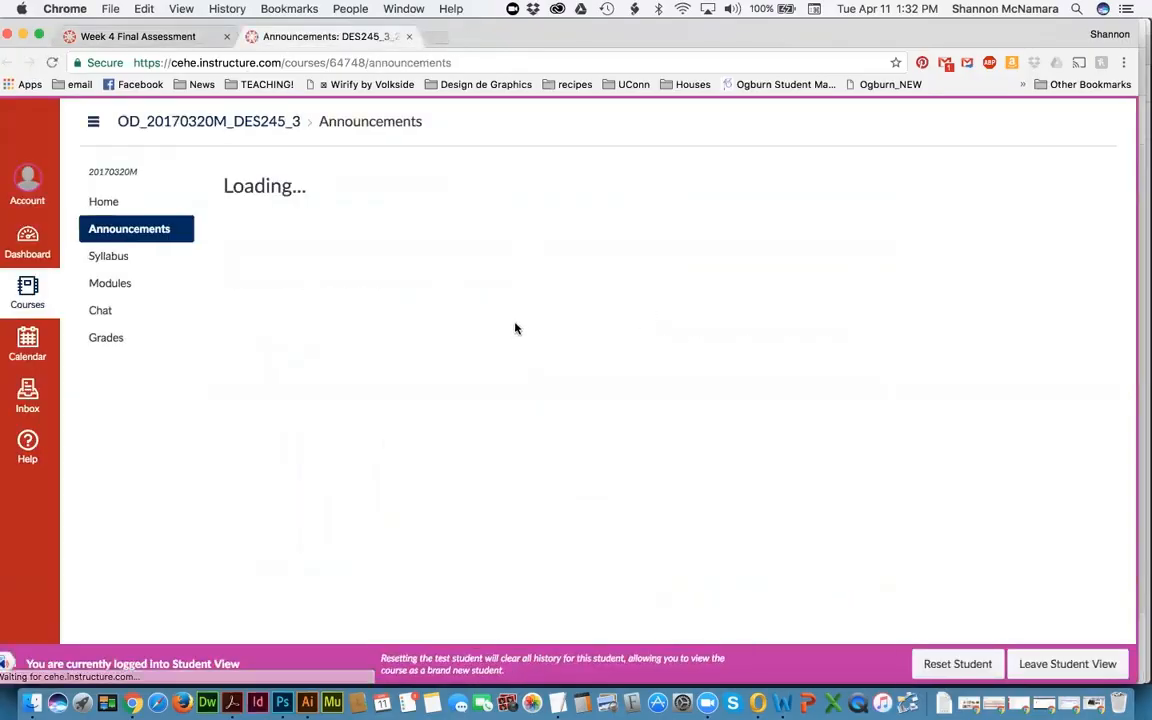
Step: Open the Correct Naming Convention for Submissions announcement, select its assessment filename pattern, and go back to Acrobat
{"action": "scroll", "coordinate": [520, 333], "scroll_direction": "down", "scroll_amount": 2}
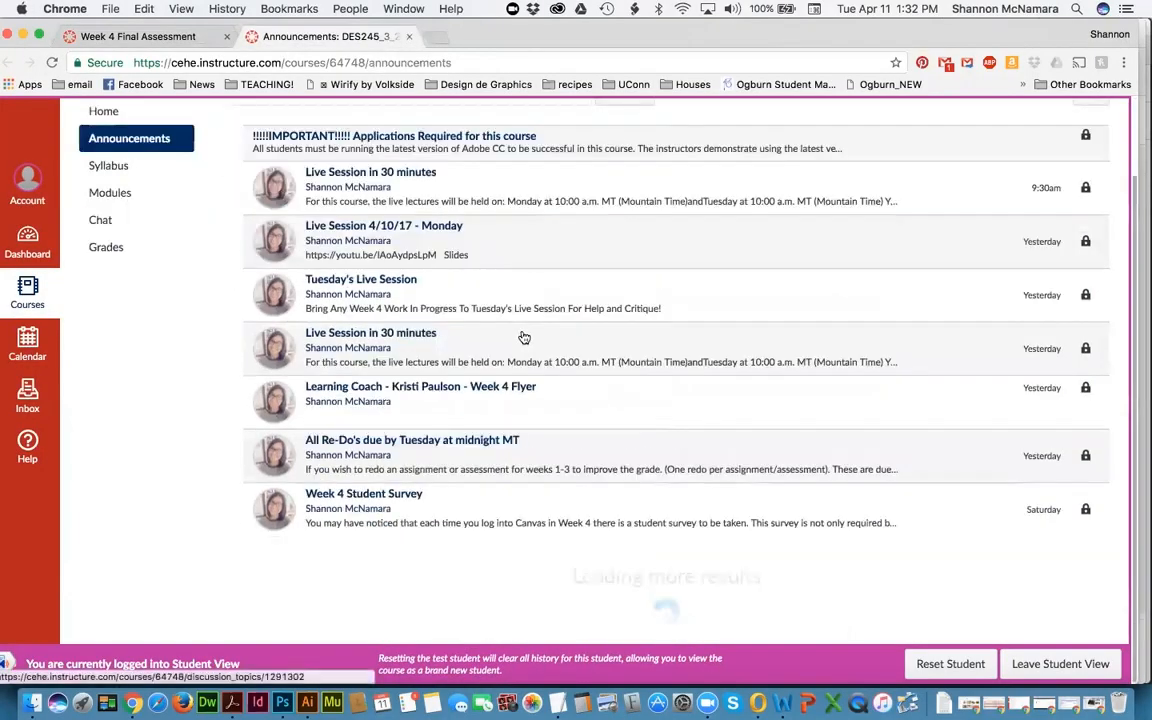
{"action": "scroll", "coordinate": [522, 337], "scroll_direction": "down", "scroll_amount": 5}
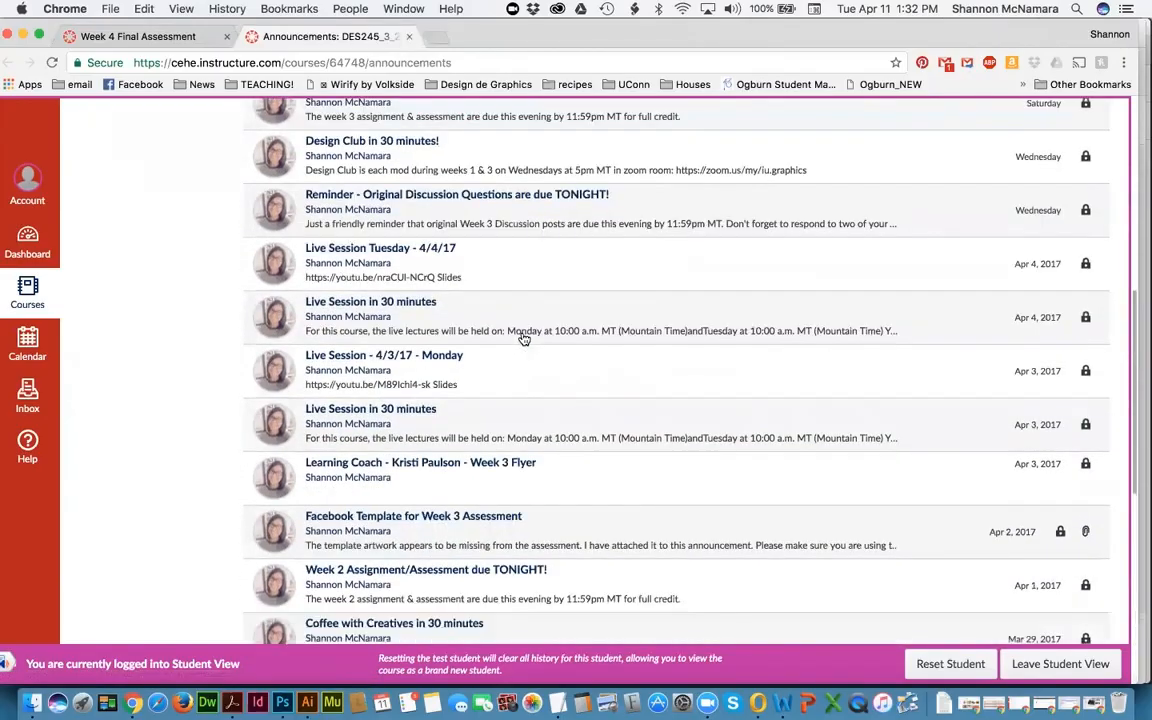
{"action": "scroll", "coordinate": [603, 390], "scroll_direction": "down", "scroll_amount": 2}
{"action": "scroll", "coordinate": [604, 390], "scroll_direction": "down", "scroll_amount": 5}
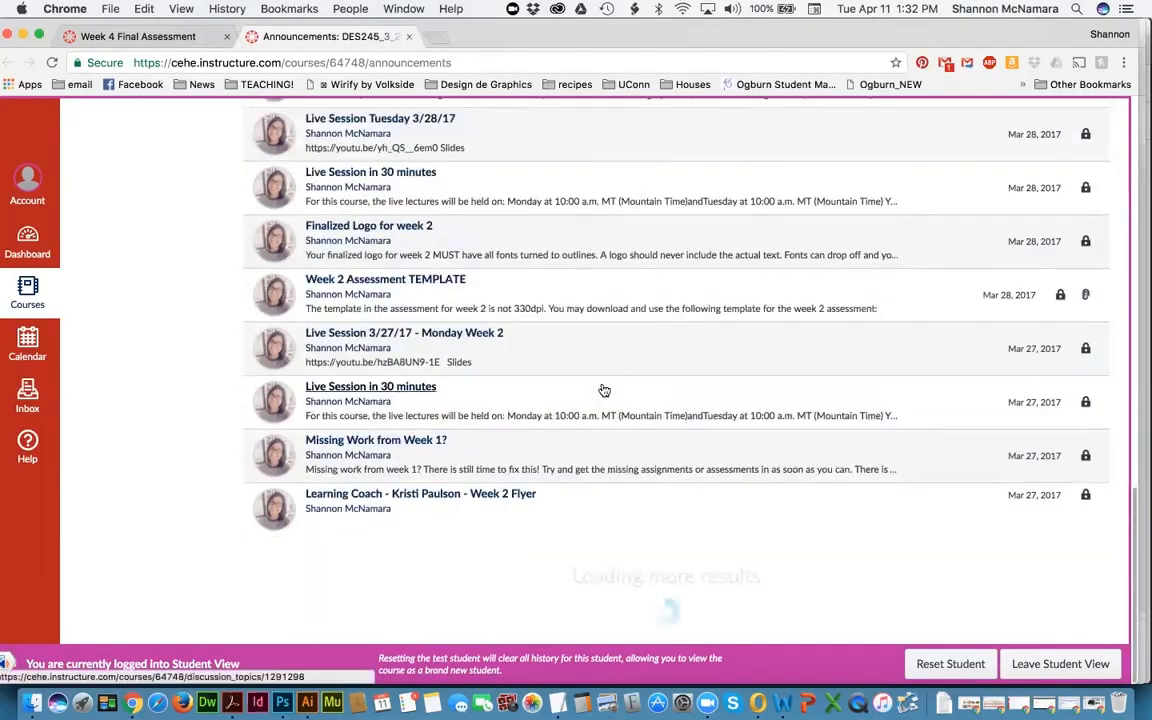
{"action": "scroll", "coordinate": [604, 390], "scroll_direction": "down", "scroll_amount": 5}
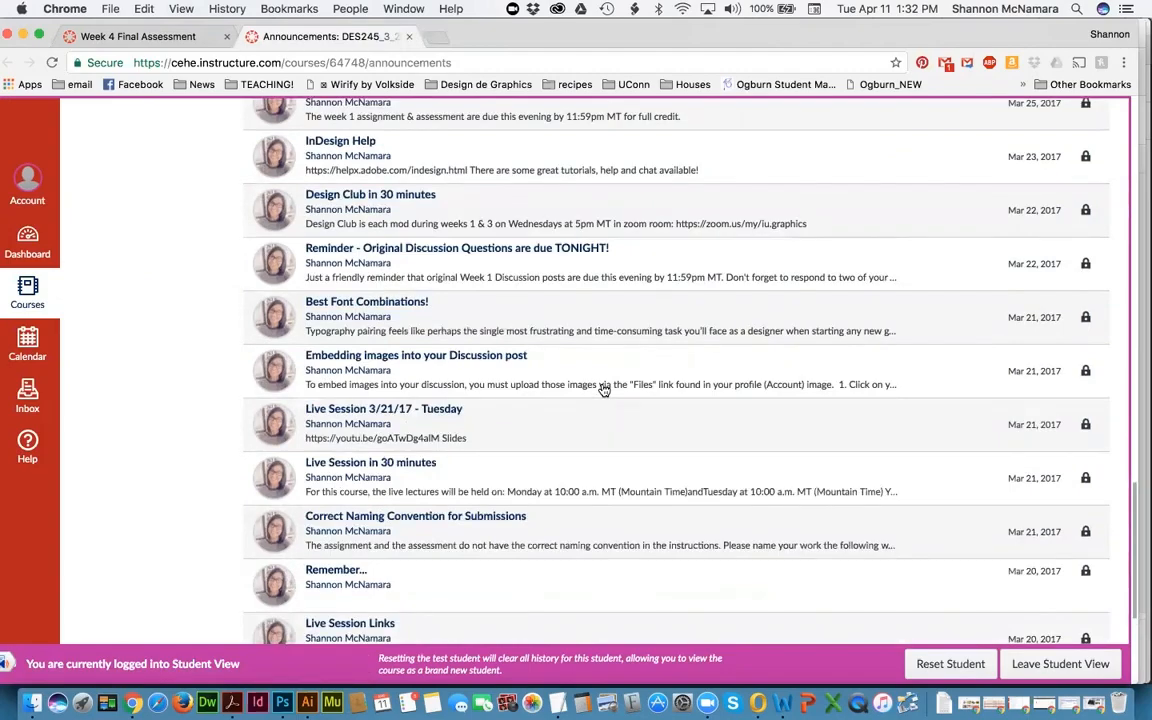
{"action": "scroll", "coordinate": [604, 390], "scroll_direction": "down", "scroll_amount": 2}
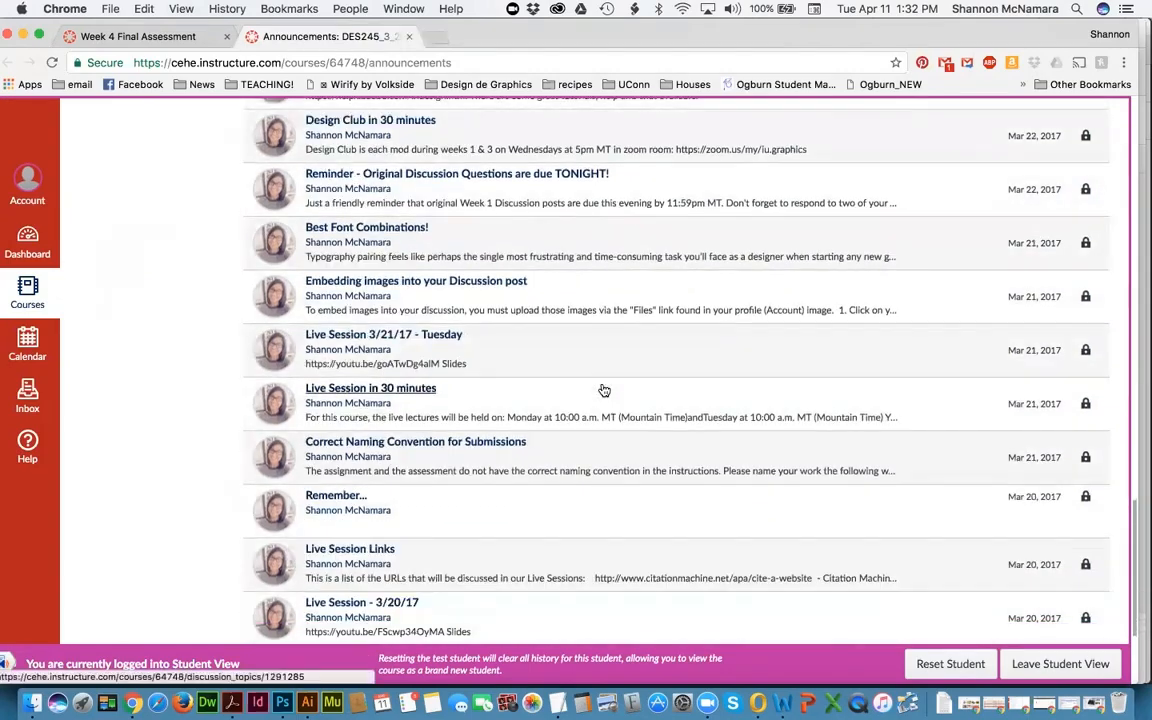
{"action": "left_click", "coordinate": [456, 442]}
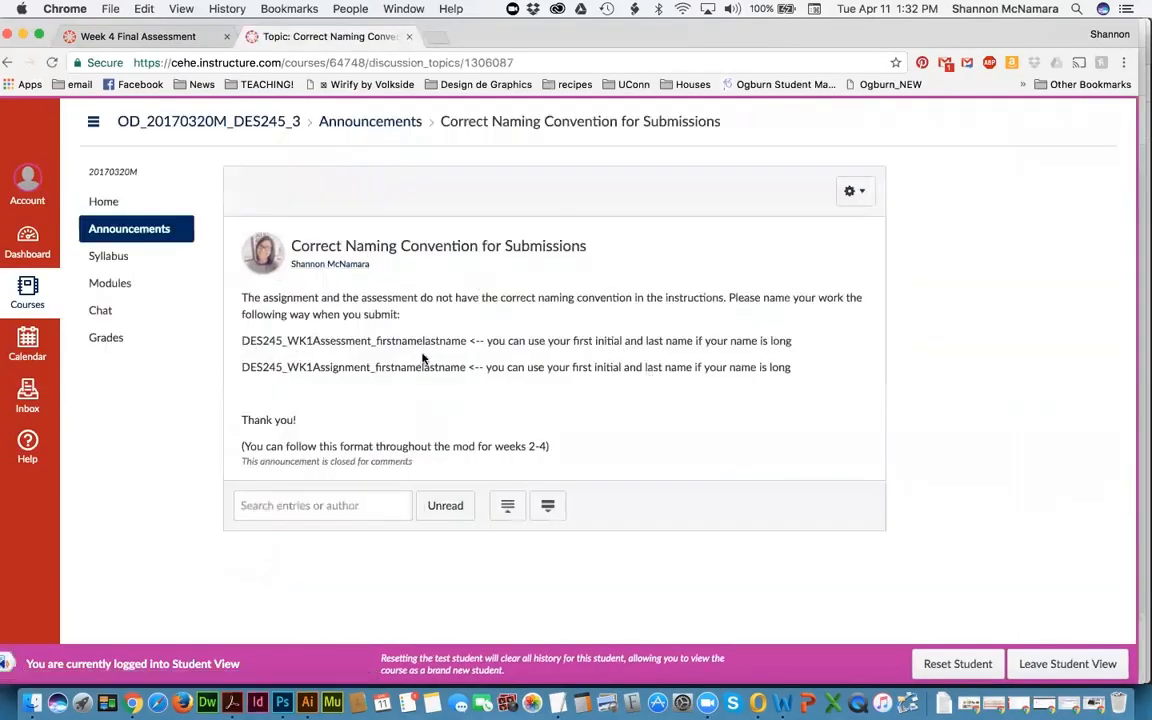
{"action": "left_click_drag", "start_coordinate": [243, 340], "coordinate": [467, 341]}
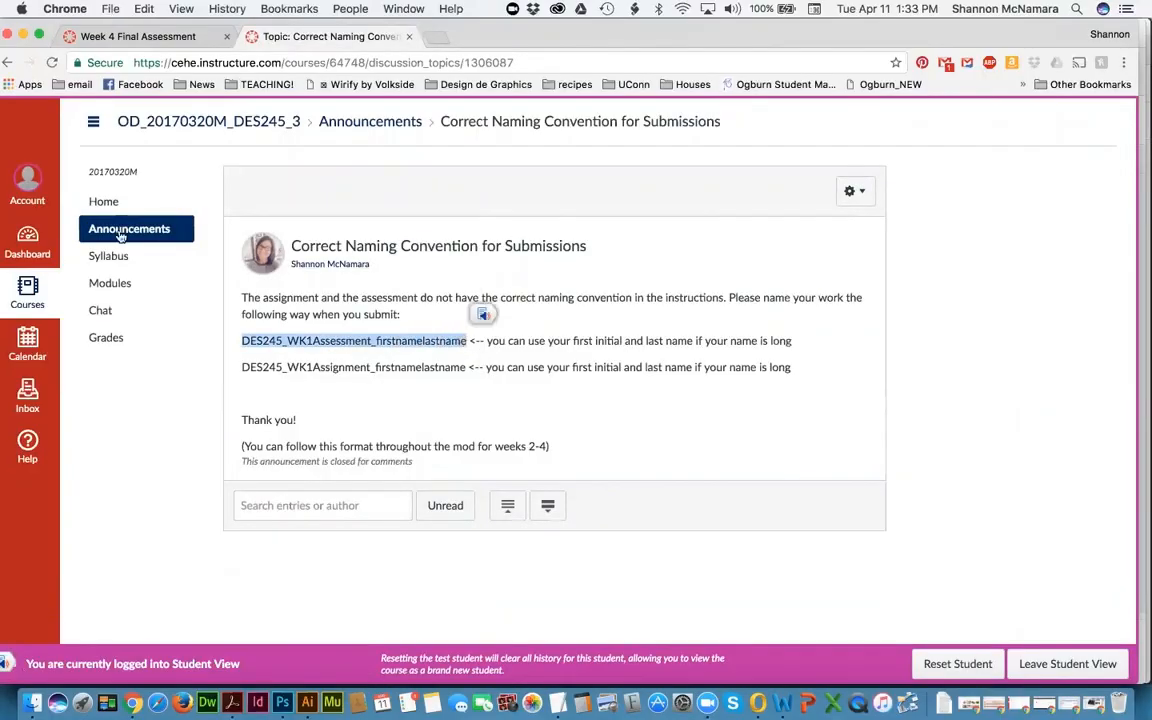
{"action": "key", "text": "super+Tab"}
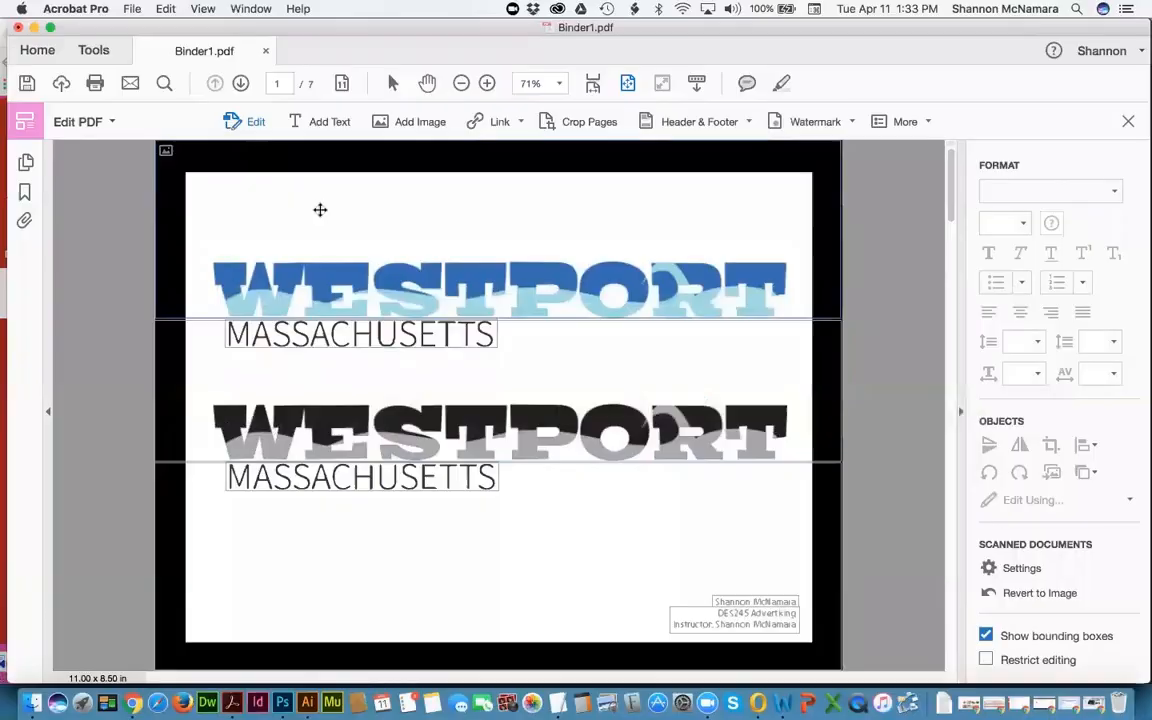
Step: Start Save As for Binder1.pdf and choose a folder outside the recent list
{"action": "left_click", "coordinate": [131, 8]}
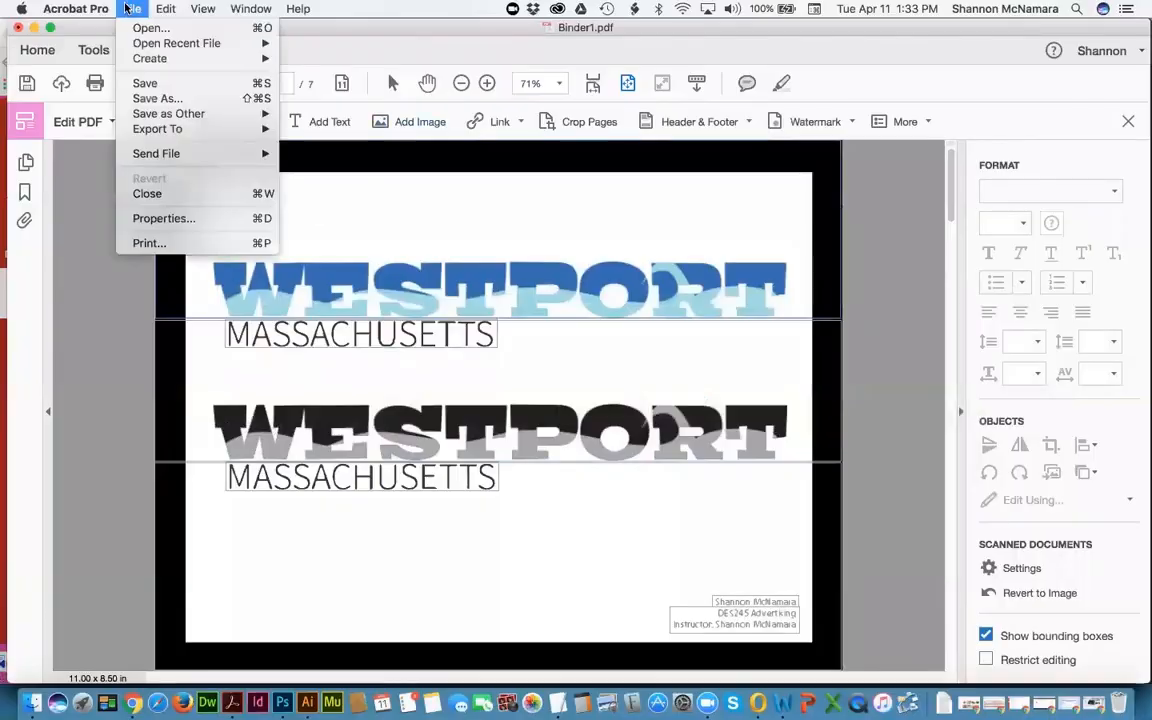
{"action": "left_click", "coordinate": [155, 98]}
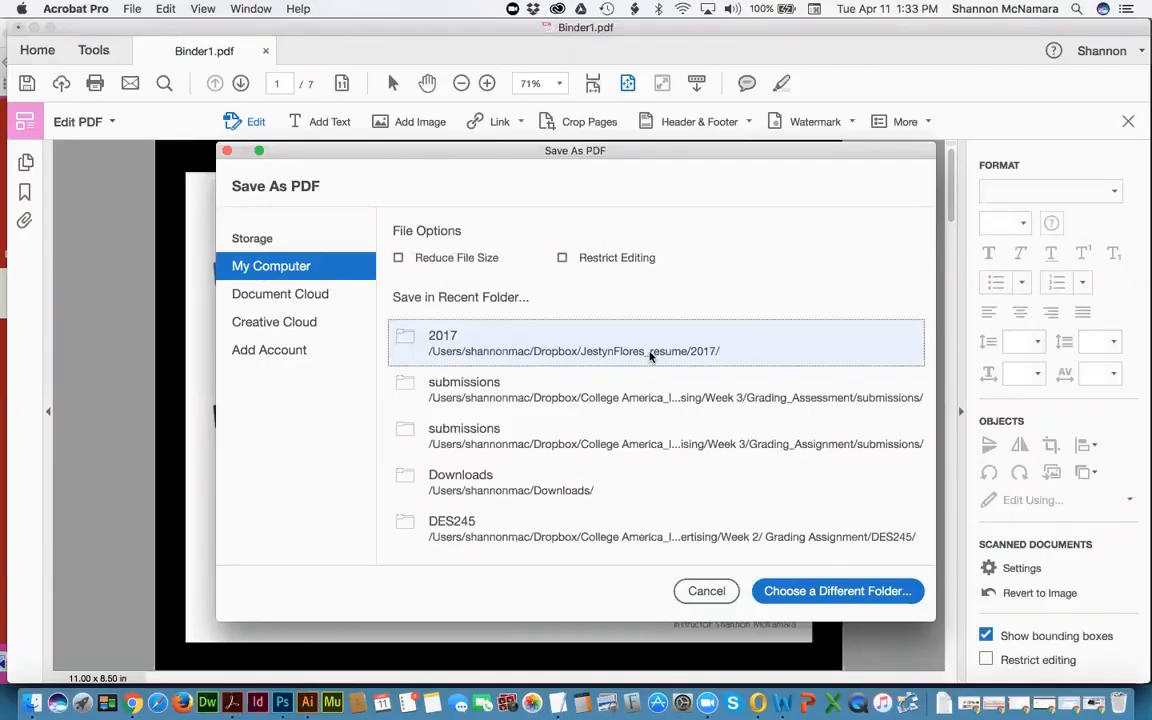
{"action": "left_click", "coordinate": [816, 592]}
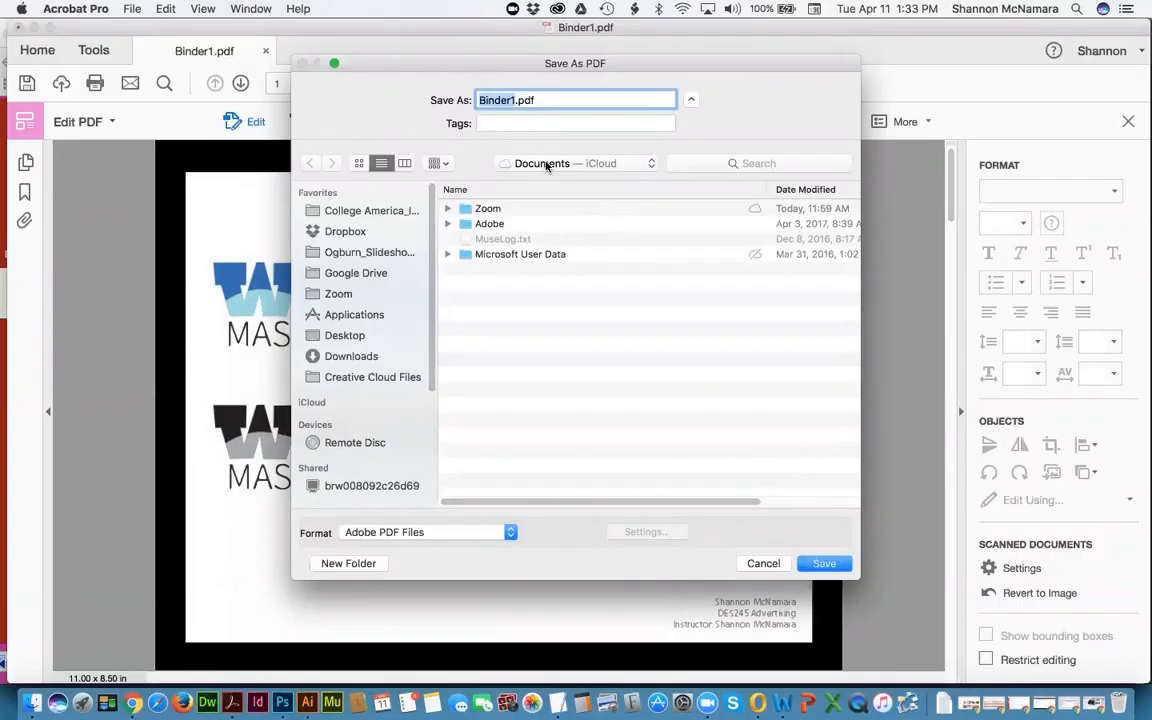
Step: Browse College America > Mod 3 > DES 245 - Advertising, checking Finder before returning
{"action": "left_click", "coordinate": [546, 166]}
{"action": "left_click", "coordinate": [505, 163]}
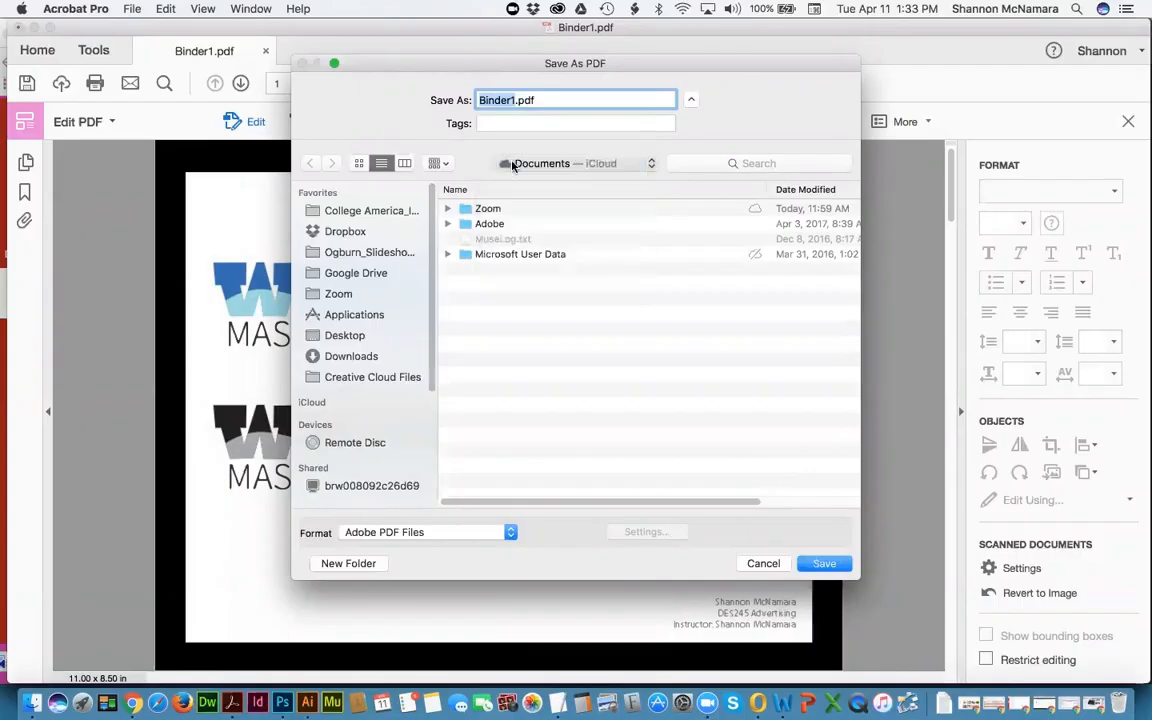
{"action": "left_click", "coordinate": [318, 212]}
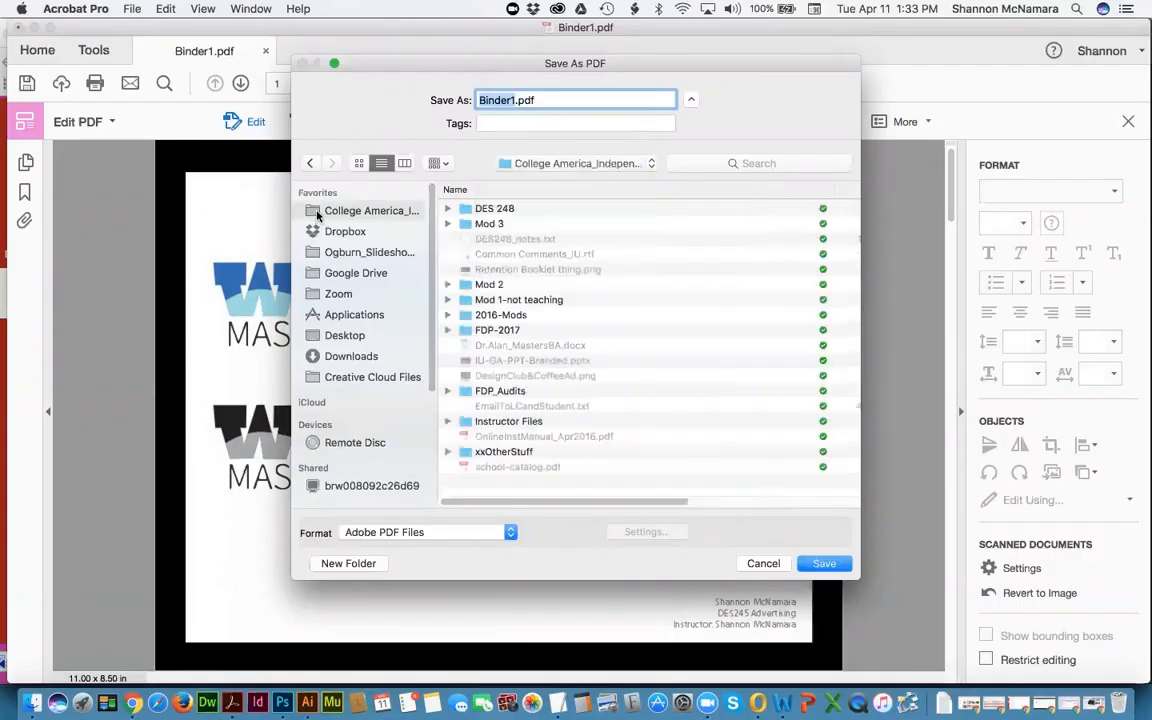
{"action": "double_click", "coordinate": [481, 225]}
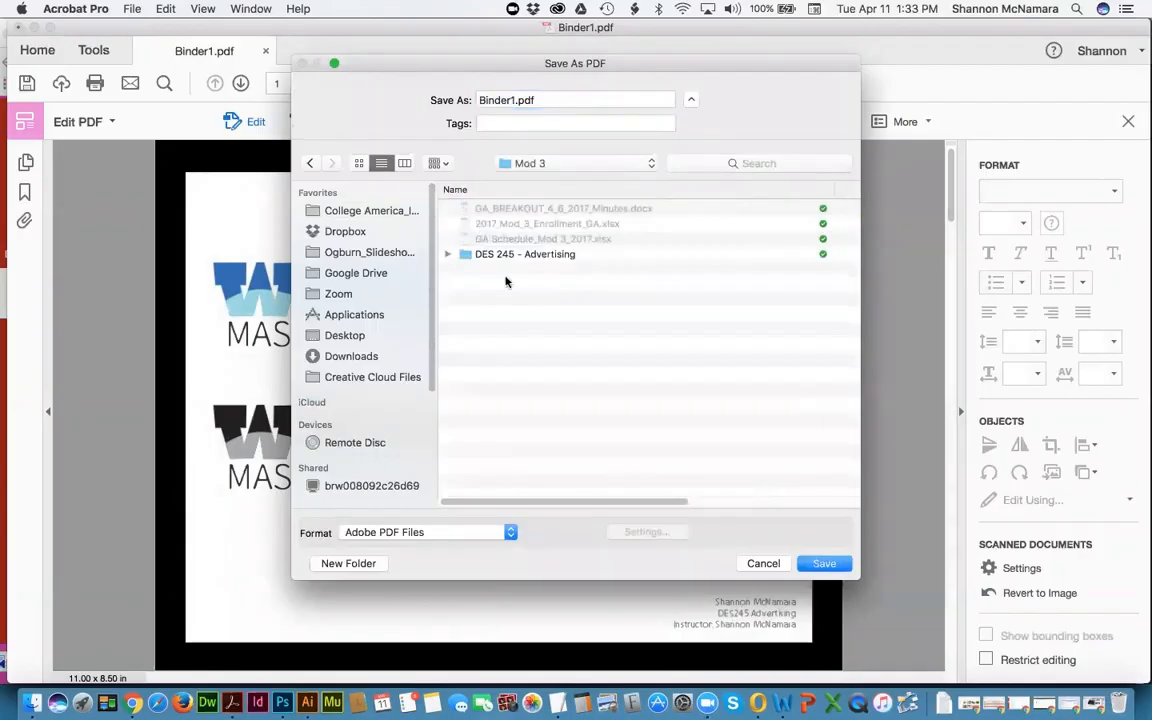
{"action": "left_click", "coordinate": [528, 255]}
{"action": "double_click", "coordinate": [527, 256]}
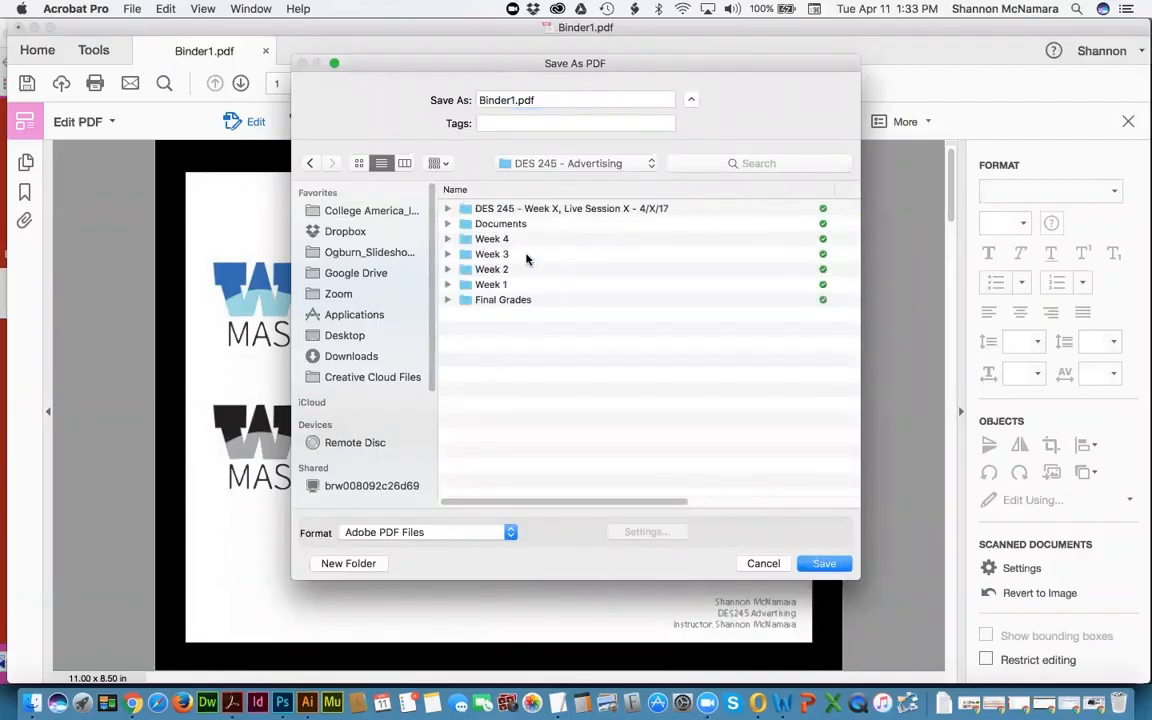
{"action": "left_click", "coordinate": [33, 703]}
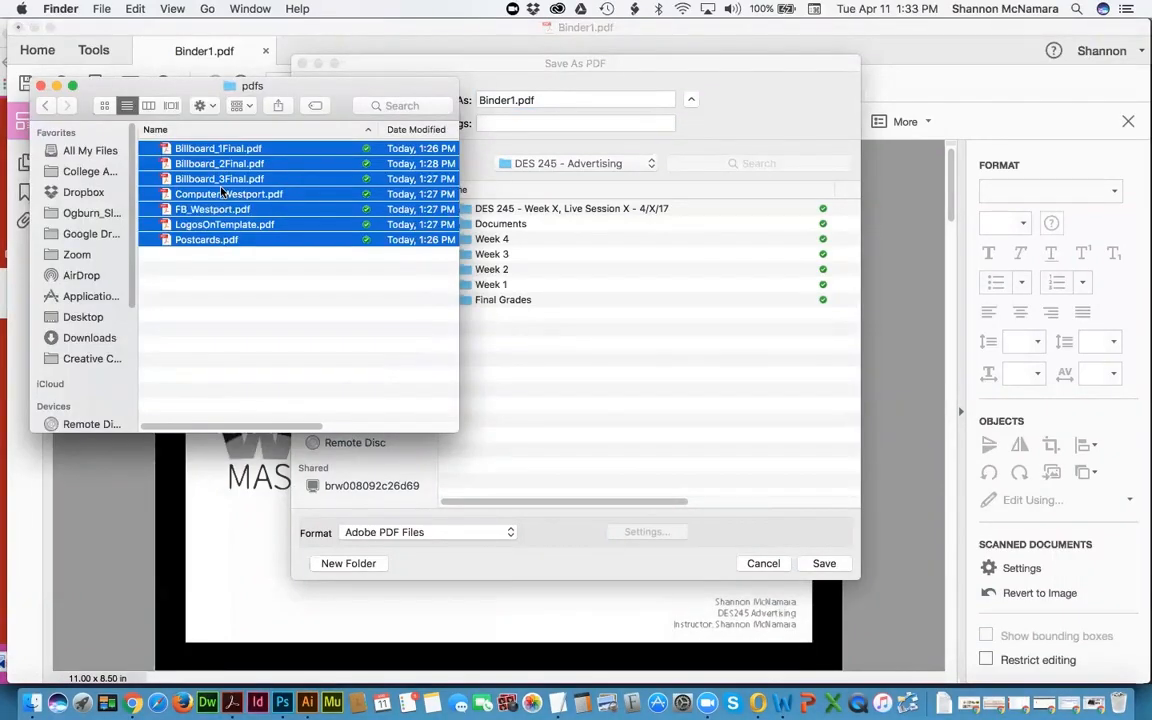
{"action": "left_click", "coordinate": [640, 335]}
Step: Navigate into Week 4 and open its Assessments folder as the save location
{"action": "double_click", "coordinate": [490, 240]}
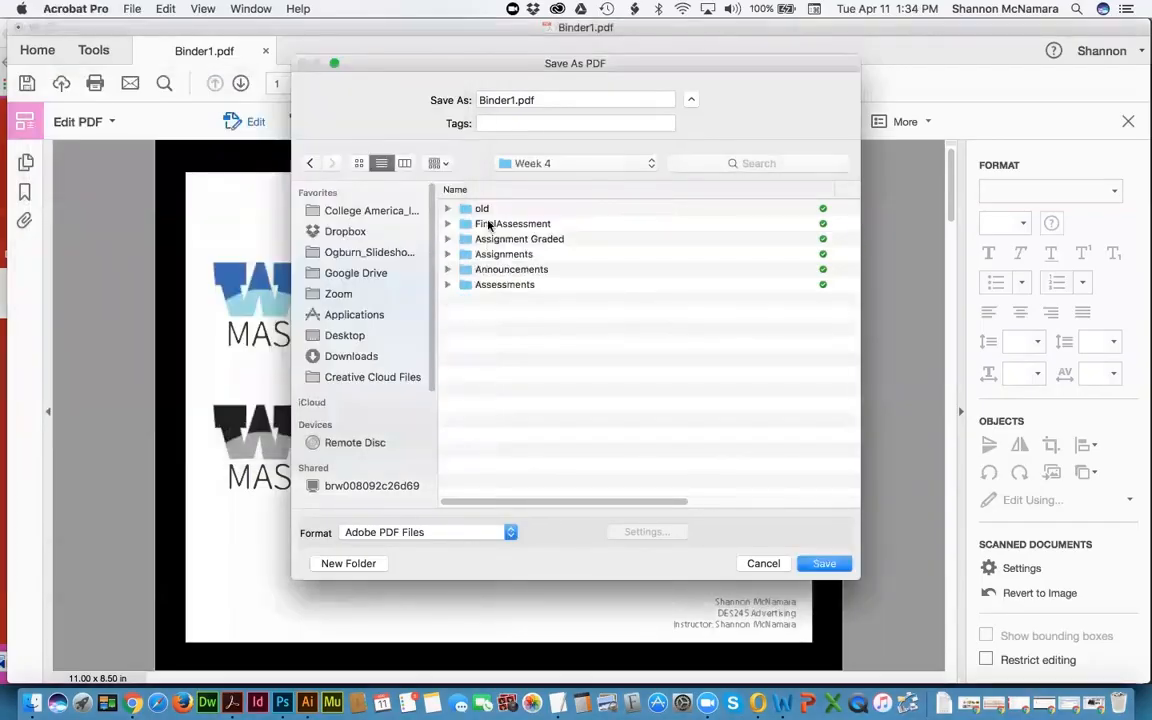
{"action": "double_click", "coordinate": [505, 225]}
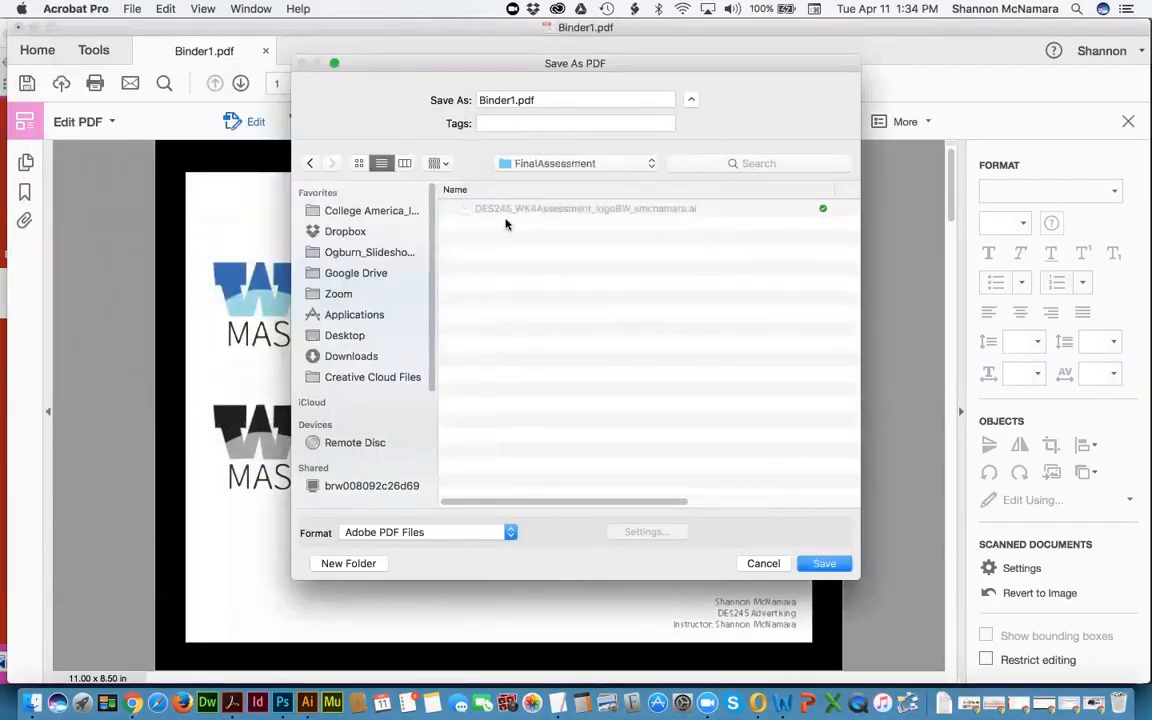
{"action": "left_click", "coordinate": [538, 164]}
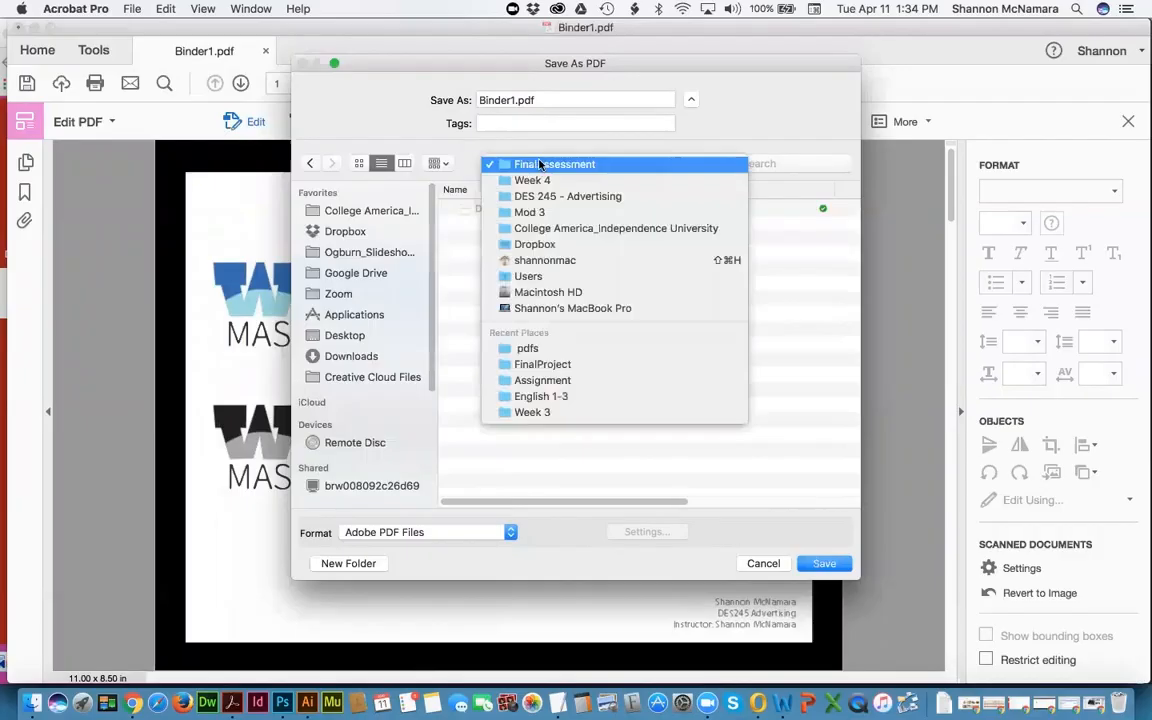
{"action": "left_click", "coordinate": [543, 163]}
{"action": "left_click", "coordinate": [543, 163]}
{"action": "left_click", "coordinate": [516, 177]}
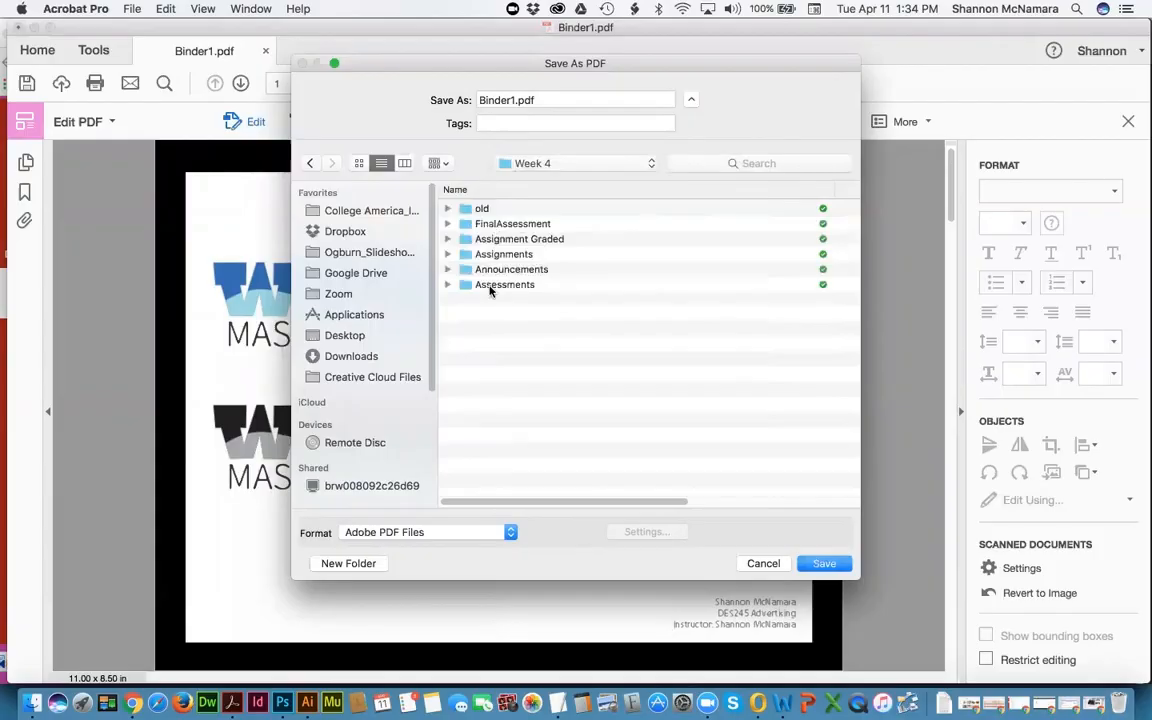
{"action": "double_click", "coordinate": [494, 286]}
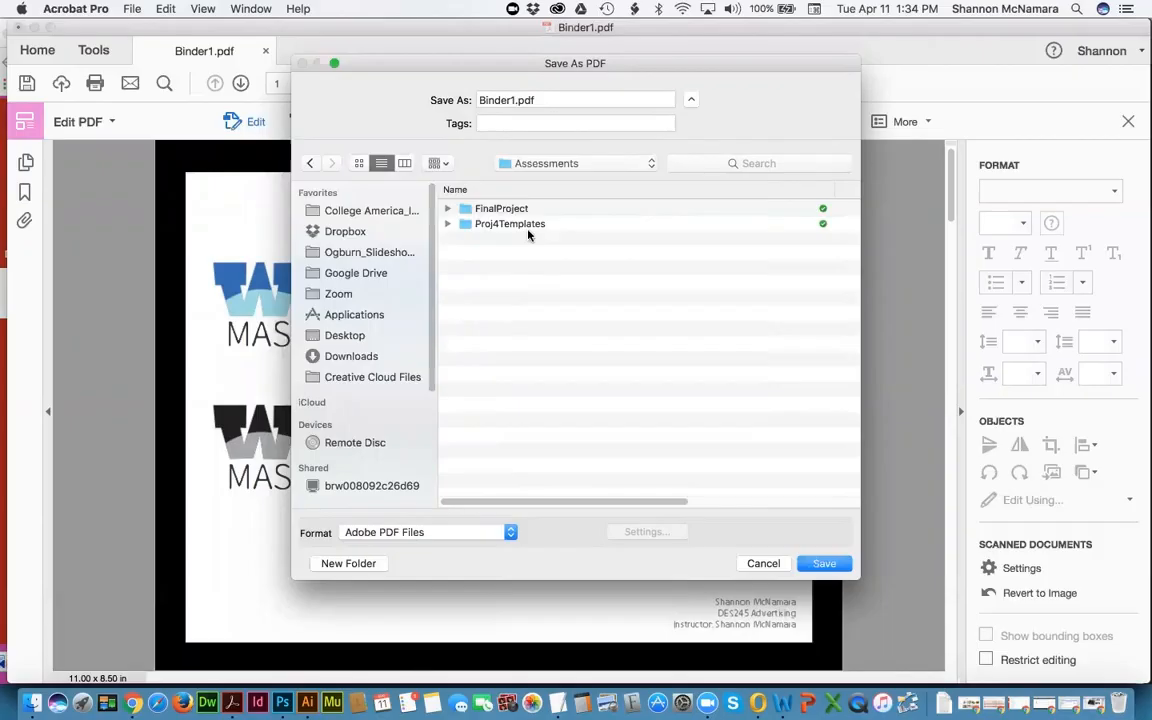
Step: Expand and collapse the FinalProject and Proj4Templates folders to check their contents
{"action": "left_click", "coordinate": [449, 211]}
{"action": "left_click", "coordinate": [449, 211]}
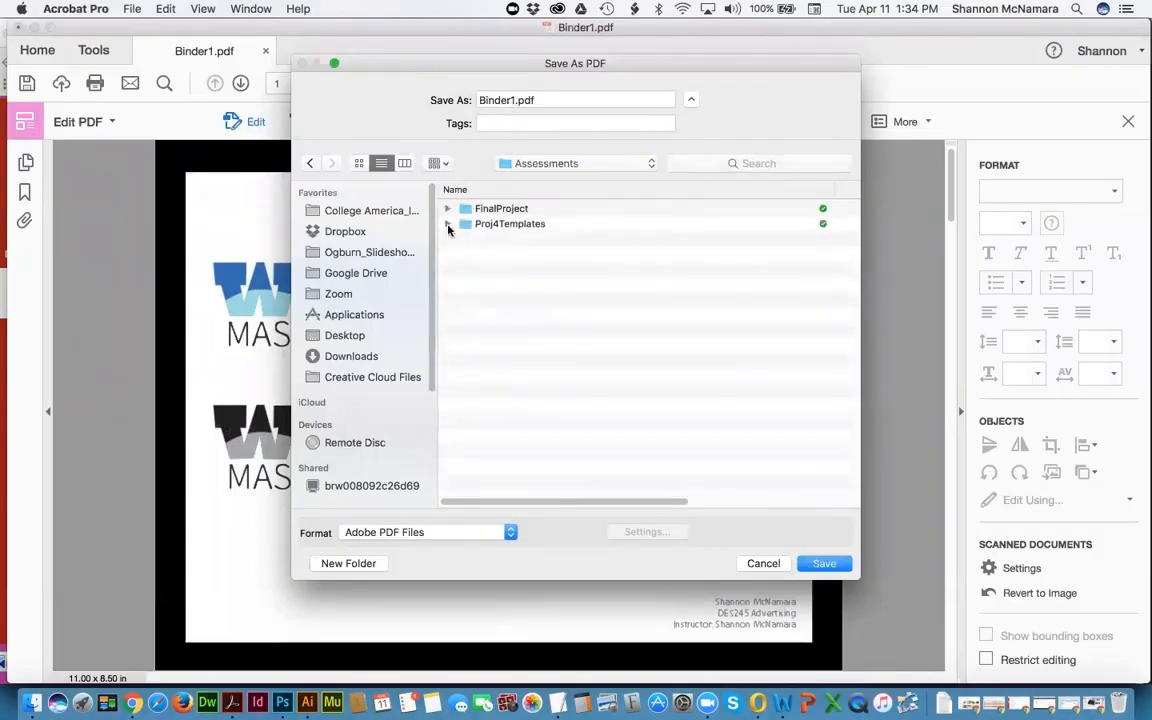
{"action": "left_click", "coordinate": [448, 225]}
{"action": "left_click", "coordinate": [448, 225]}
Step: Paste the naming template, change it to DES245_WK4Assessment plus the student's name, and save
{"action": "double_click", "coordinate": [513, 100]}
{"action": "type", "text": "WK1Assessment_firstnamelastname"}
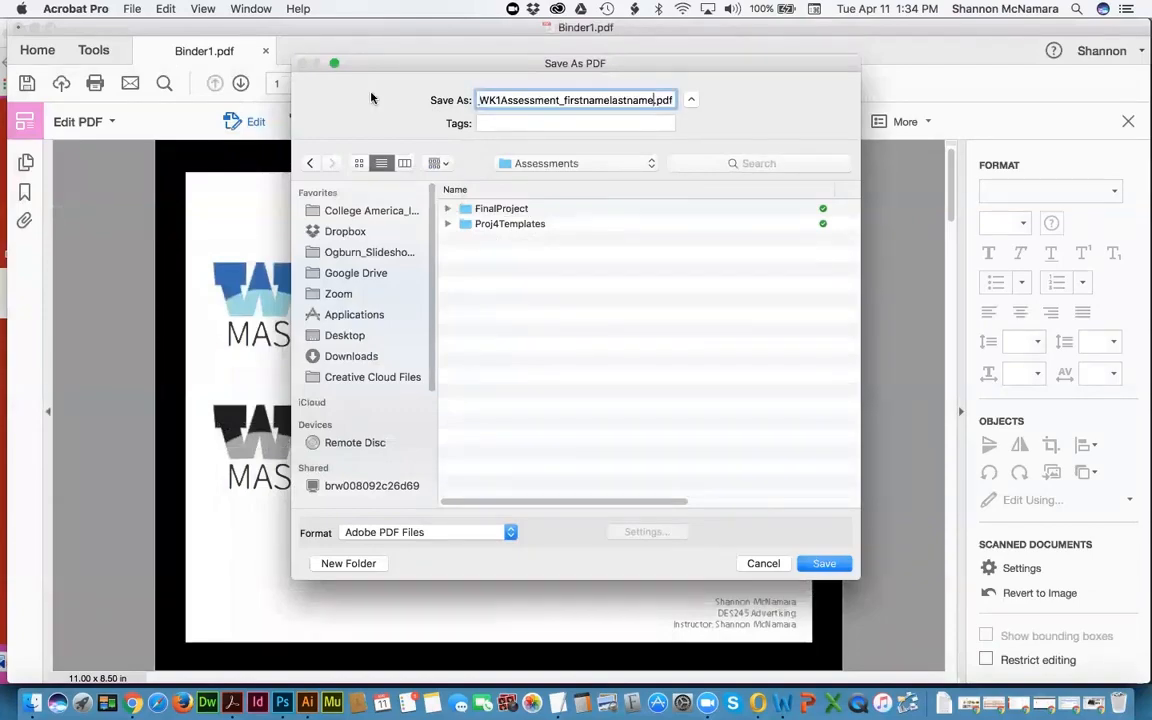
{"action": "left_click", "coordinate": [501, 100]}
{"action": "key", "text": "BackSpace"}
{"action": "type", "text": "4"}
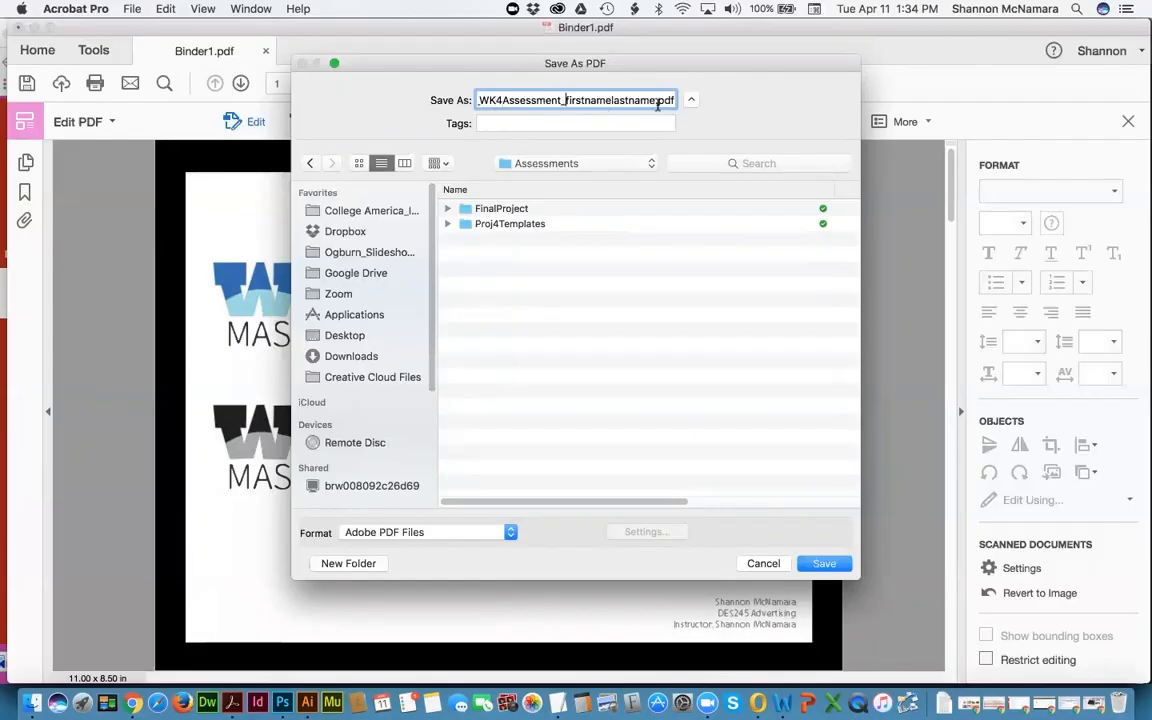
{"action": "left_click_drag", "start_coordinate": [565, 100], "coordinate": [654, 101]}
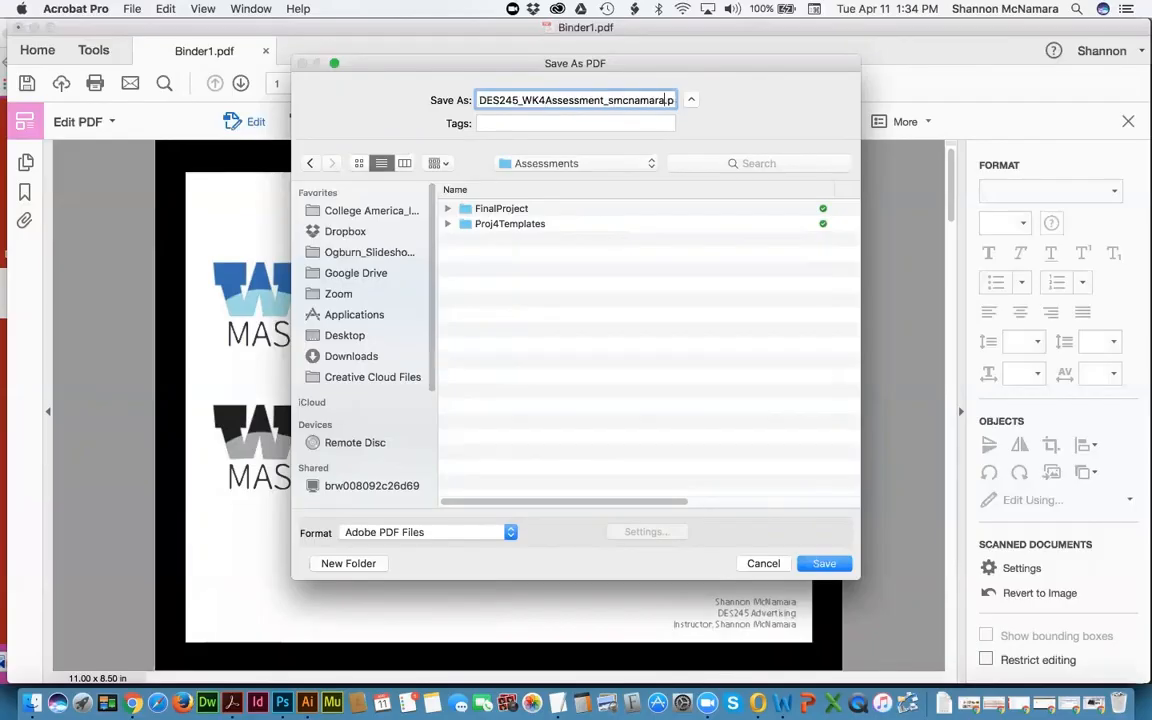
{"action": "key", "text": "Return"}
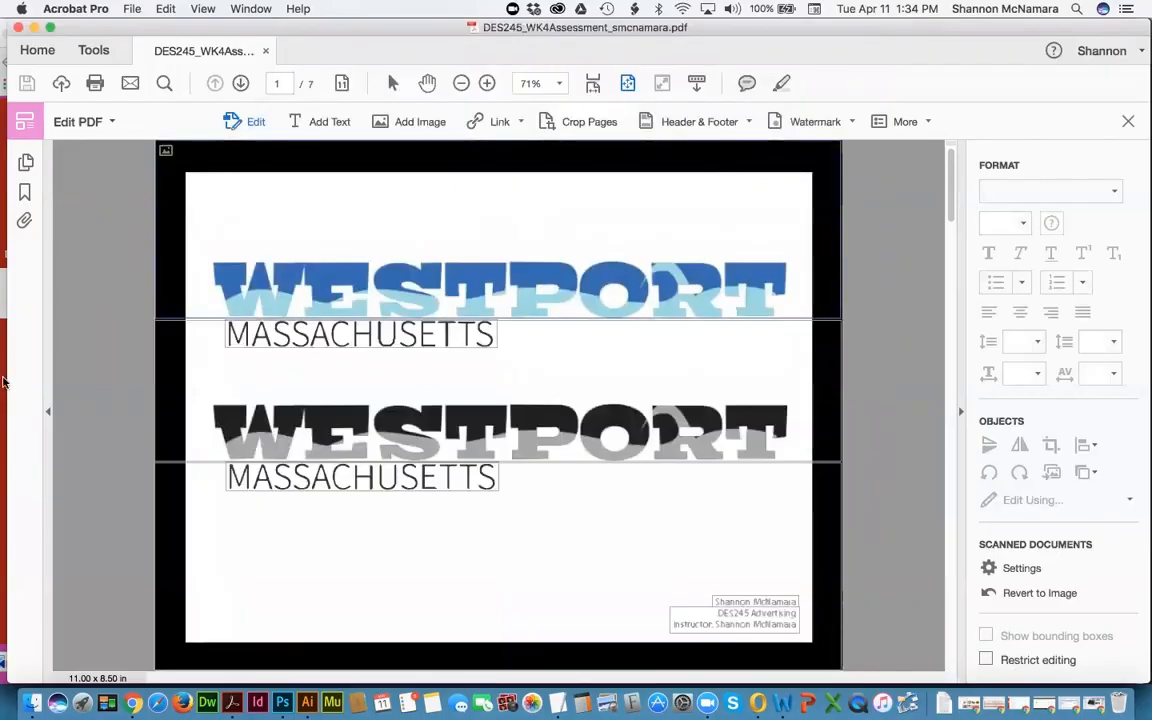
Step: Clear the Finder selection and close the saved PDF in Acrobat
{"action": "left_click", "coordinate": [32, 703]}
{"action": "left_click", "coordinate": [260, 342]}
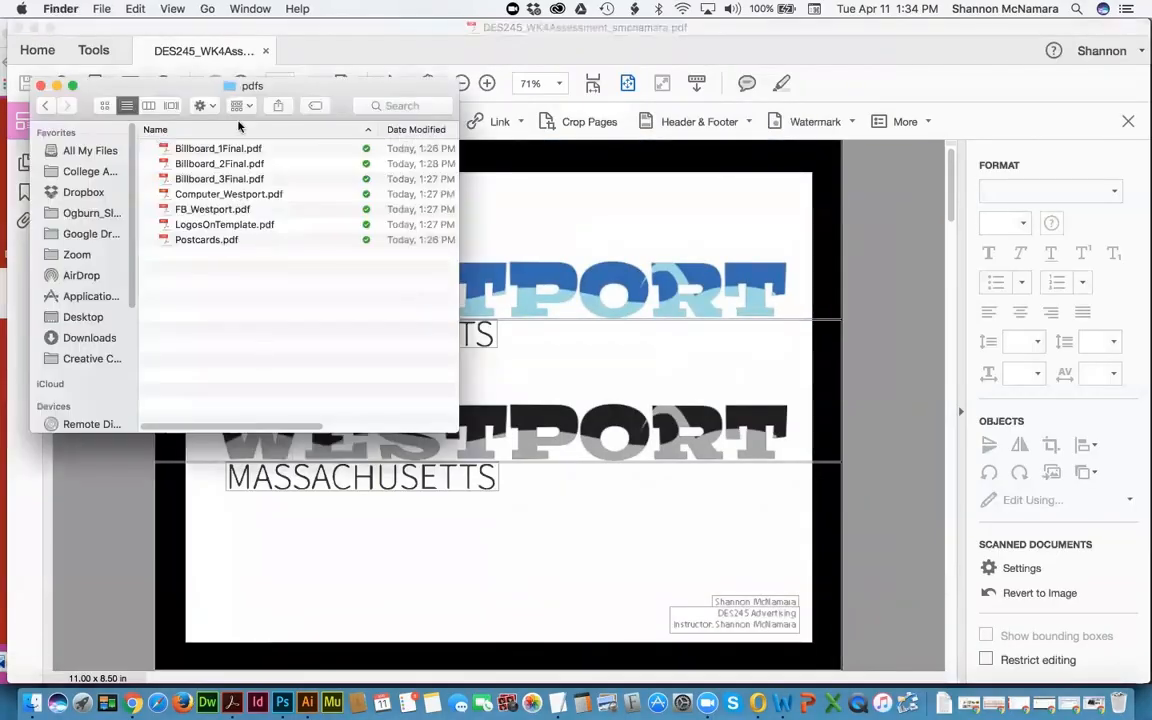
{"action": "left_click", "coordinate": [251, 88], "text": "super"}
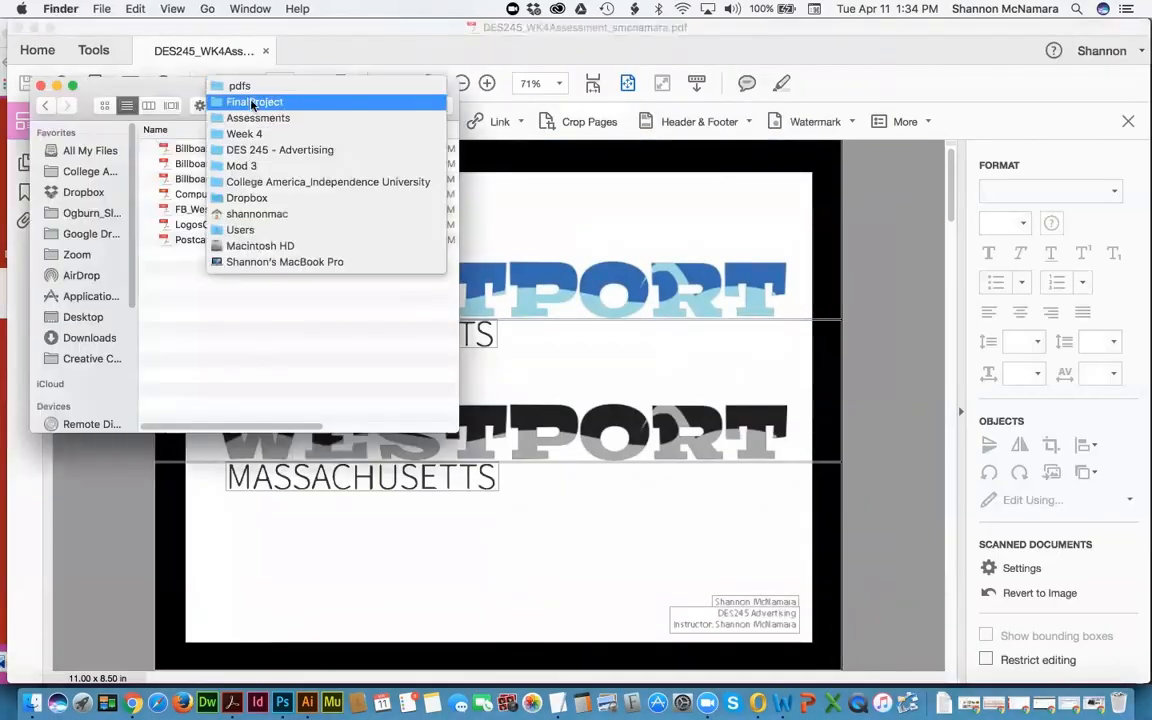
{"action": "left_click", "coordinate": [328, 32]}
{"action": "key", "text": "super+w"}
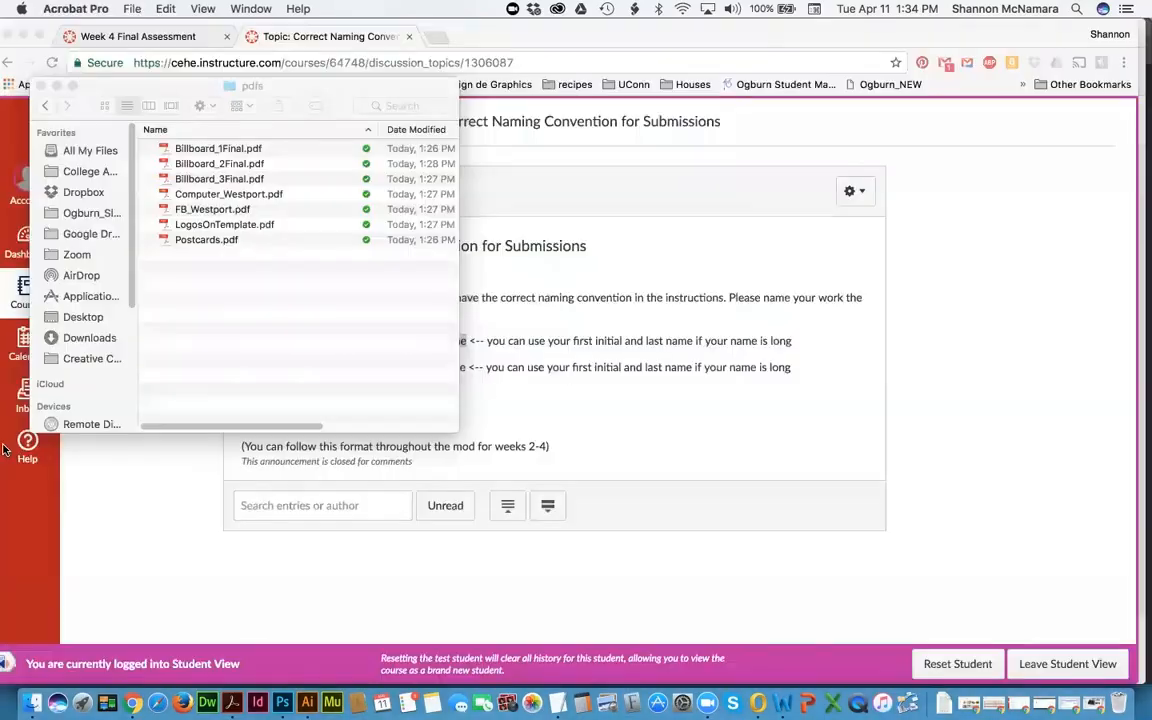
Step: Reopen the saved DES245_WK4Assessment PDF from the Assessments folder in Finder
{"action": "left_click", "coordinate": [32, 703]}
{"action": "left_click", "coordinate": [243, 87], "text": "super"}
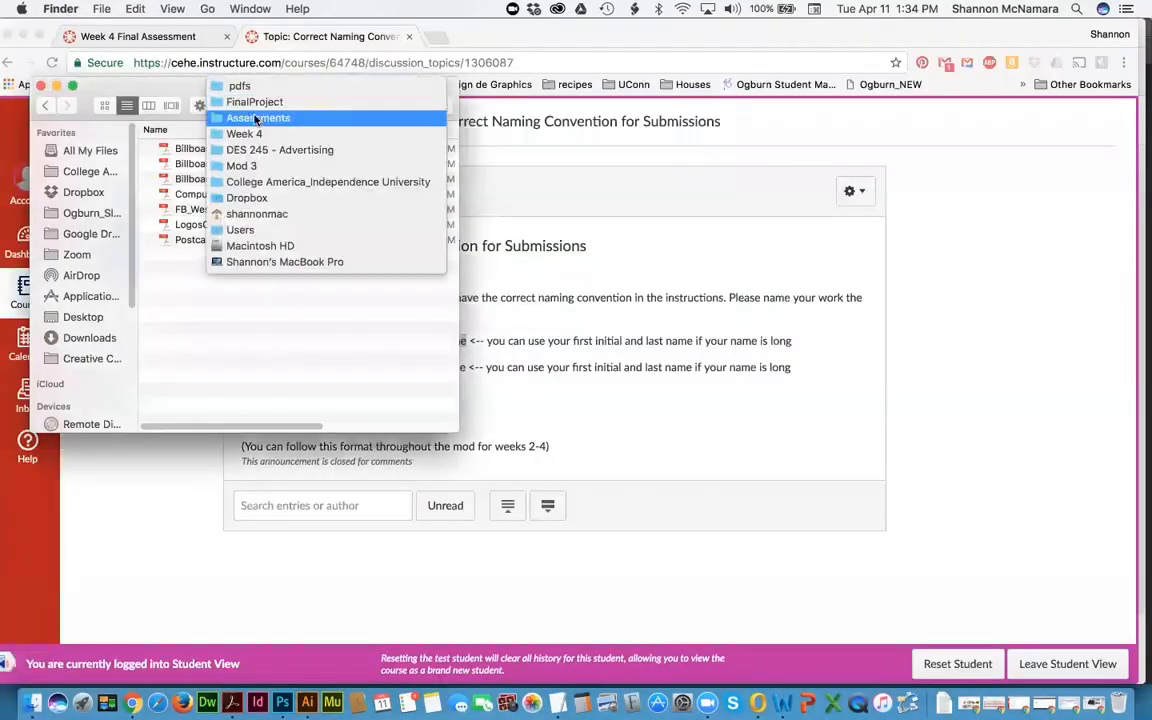
{"action": "left_click", "coordinate": [257, 118]}
{"action": "left_click", "coordinate": [164, 179]}
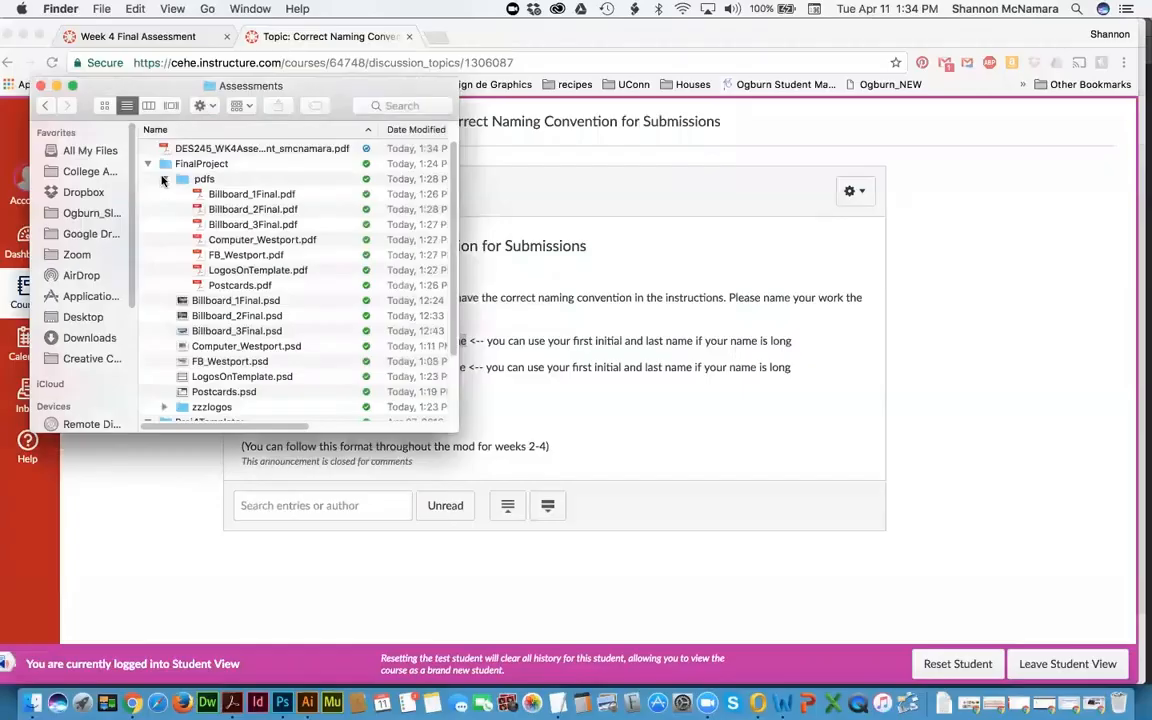
{"action": "left_click", "coordinate": [164, 179]}
{"action": "left_click", "coordinate": [147, 163]}
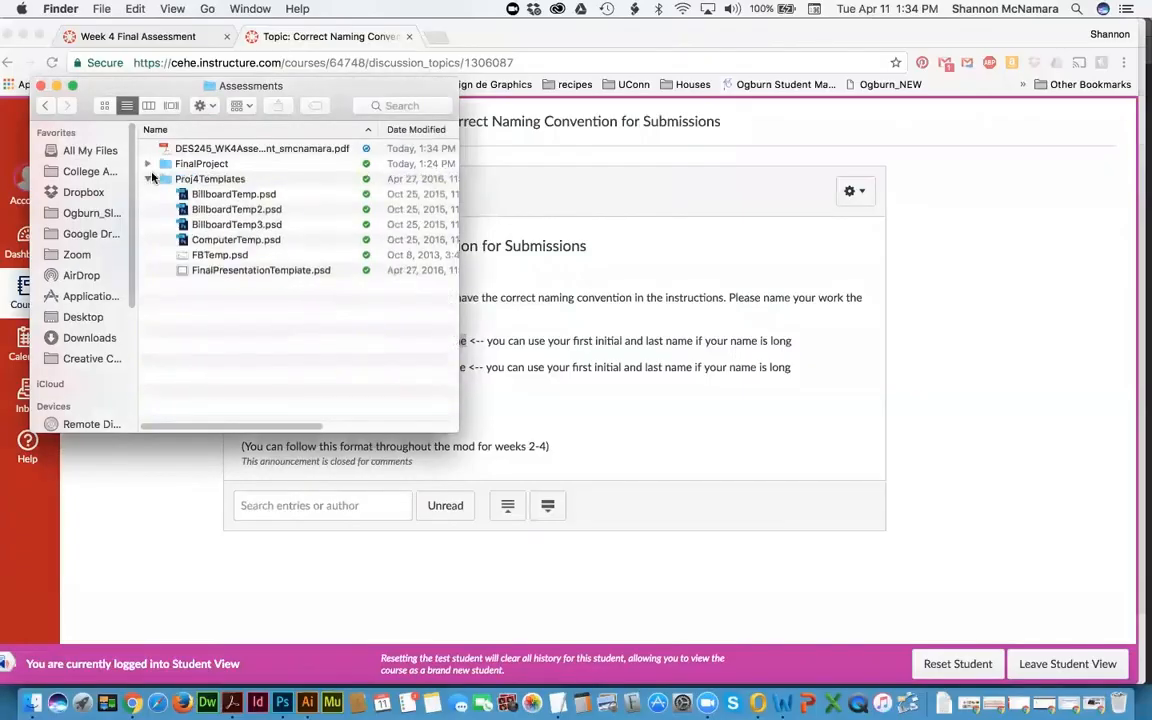
{"action": "left_click", "coordinate": [147, 178]}
{"action": "double_click", "coordinate": [232, 150]}
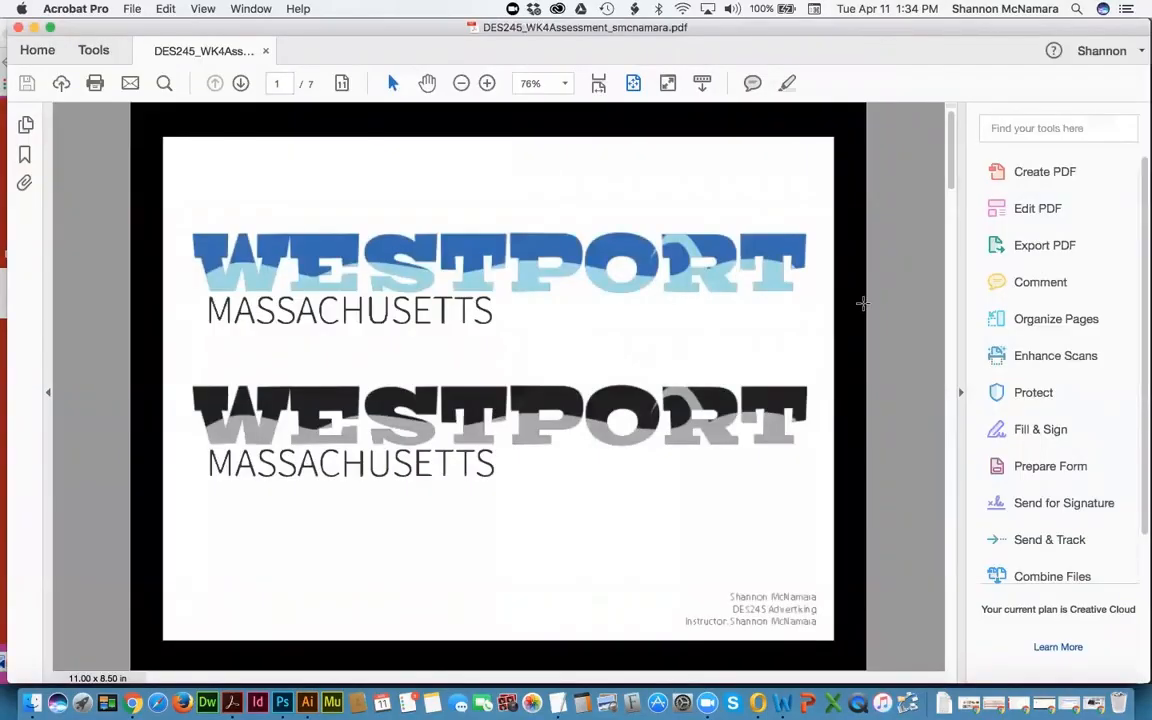
Step: Page through all seven pages, from the Facebook mockup to the postcards, ending on the page 6 laptop mockup
{"action": "key", "text": "Right"}
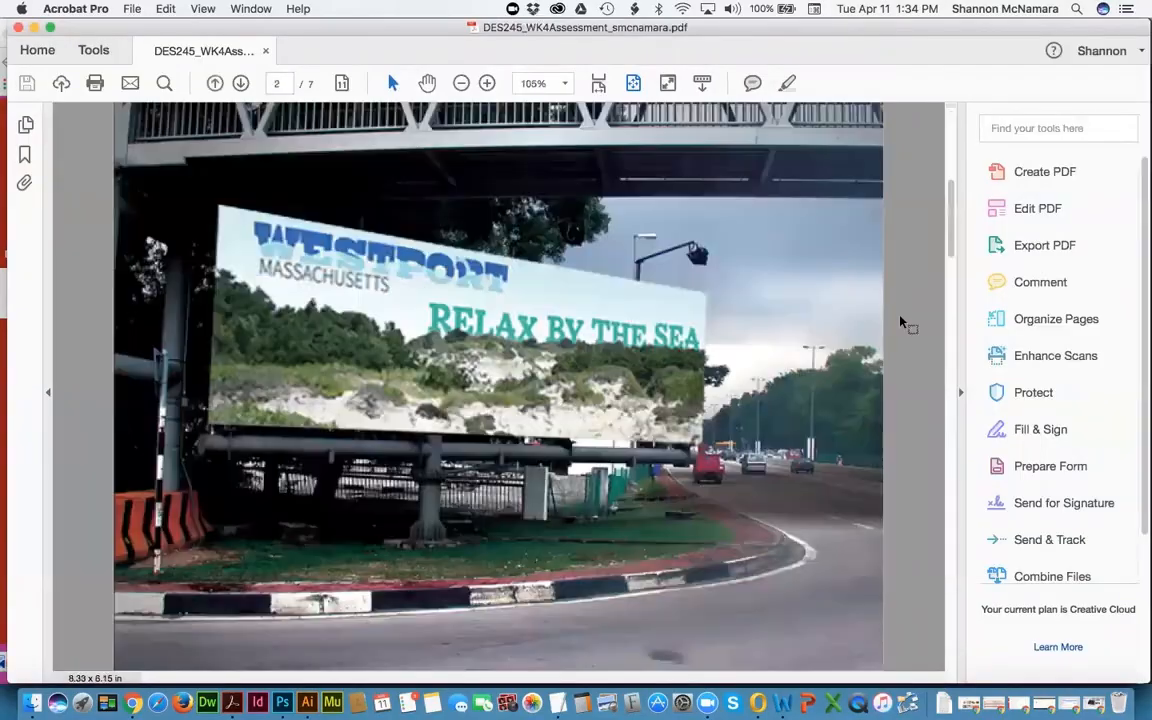
{"action": "key", "text": "Right"}
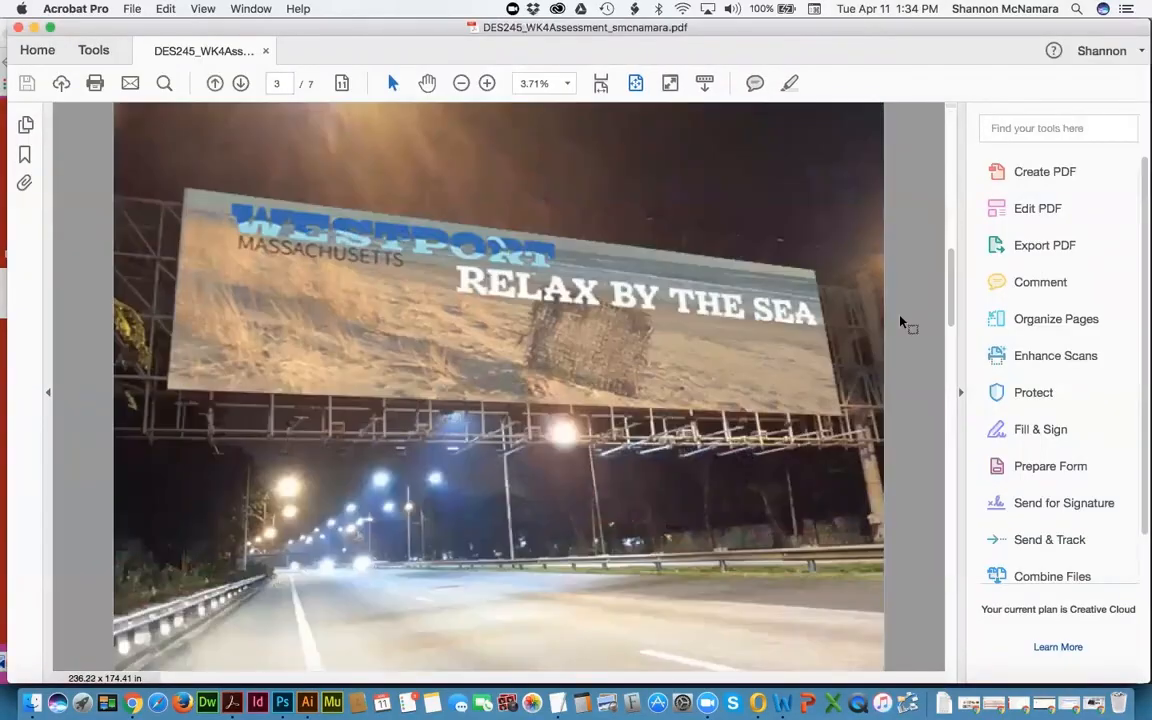
{"action": "key", "text": "Right"}
{"action": "key", "text": "Right"}
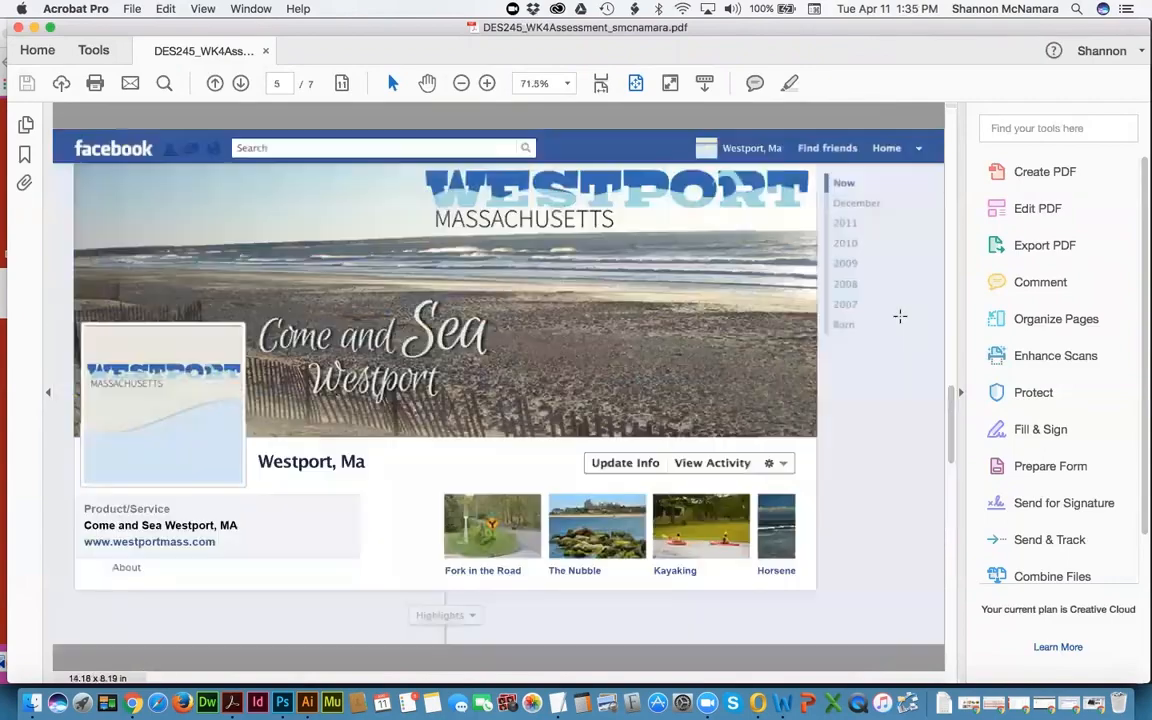
{"action": "key", "text": "Right"}
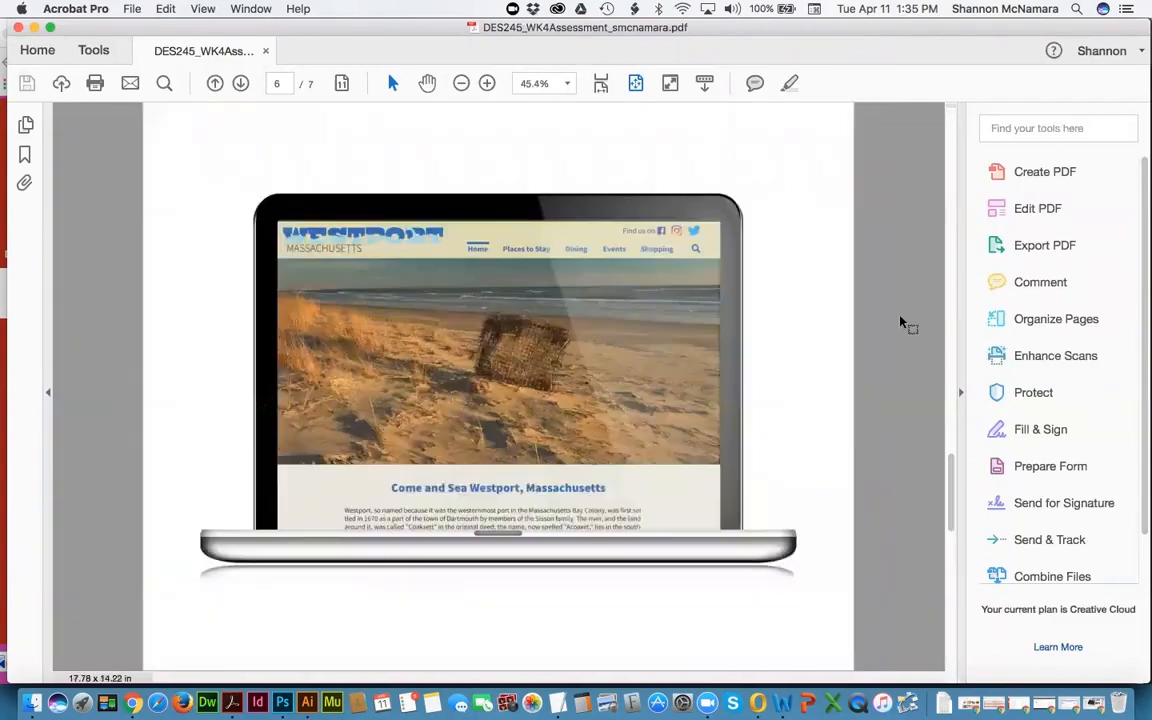
{"action": "key", "text": "Right"}
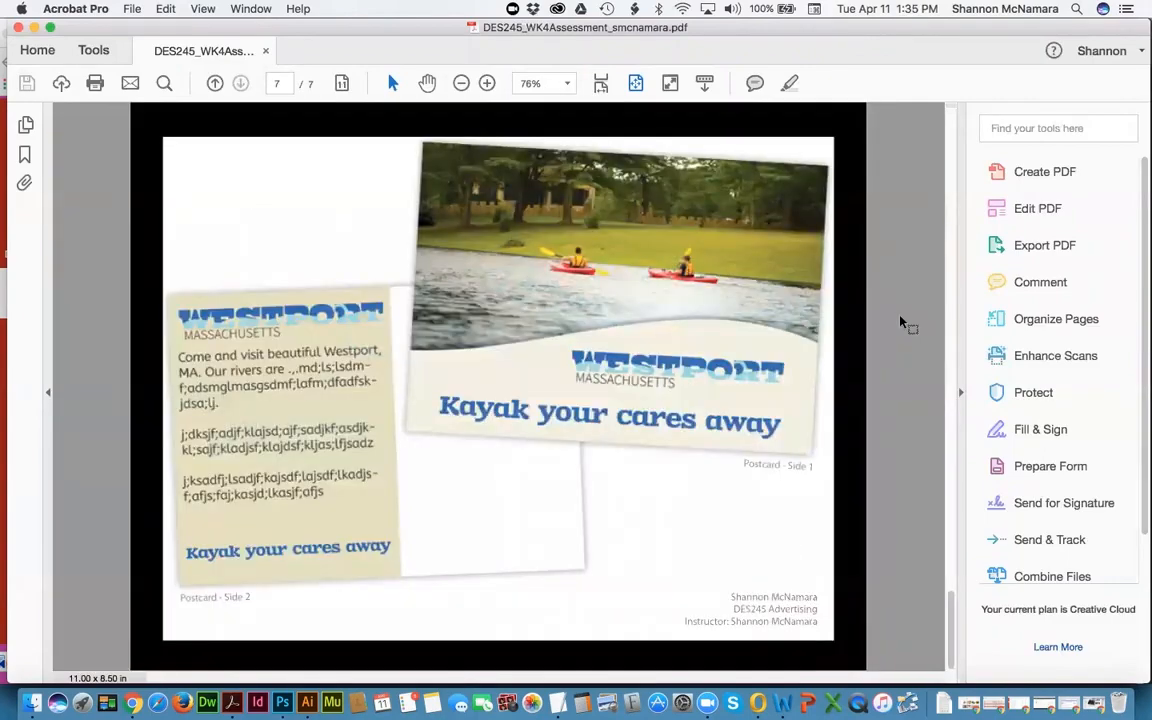
{"action": "key", "text": "Left"}
{"action": "key", "text": "Right"}
{"action": "key", "text": "Left"}
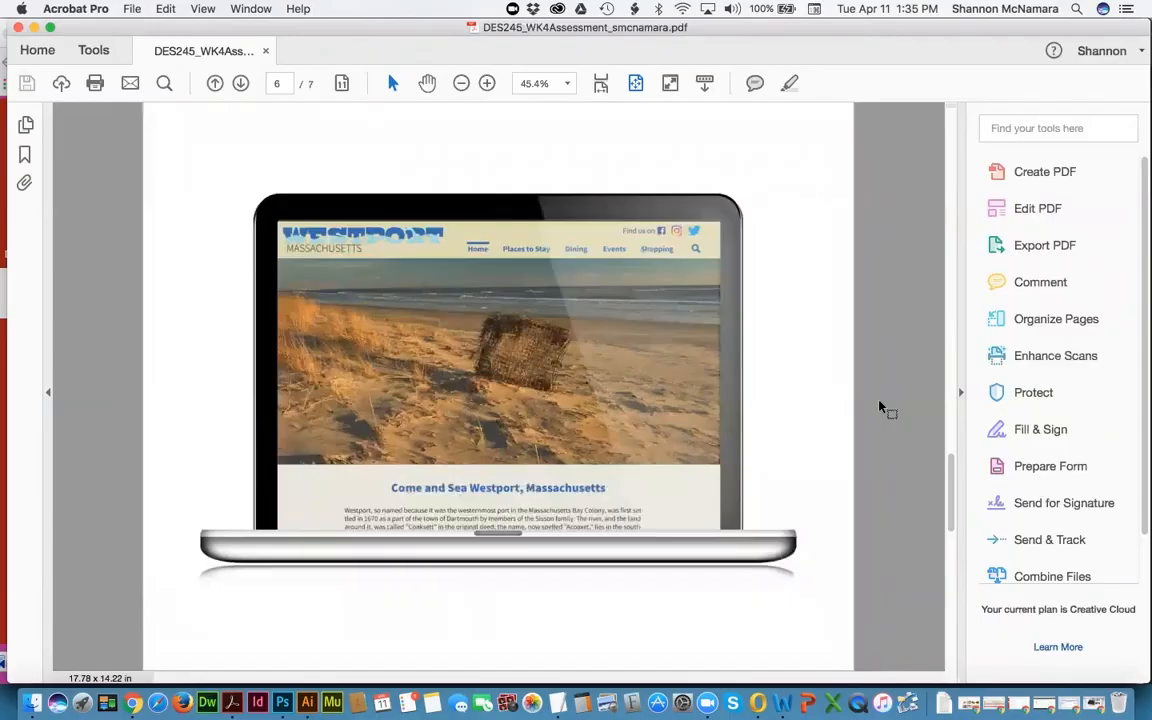